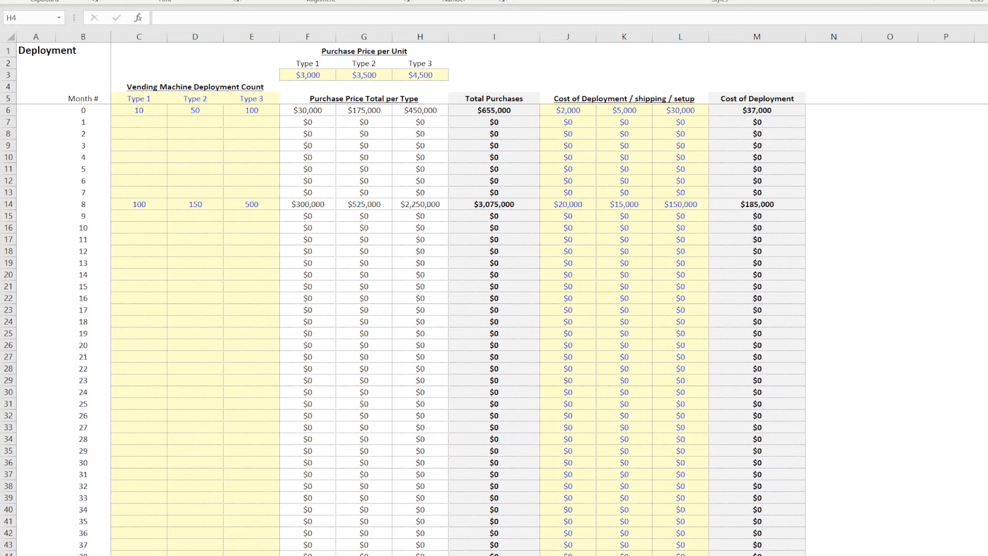
Enter a scratch number in Q16 and the formula =RANDBETWEEN(1,1312) in Q18 of the Deployment sheet.
left_click(978, 263)
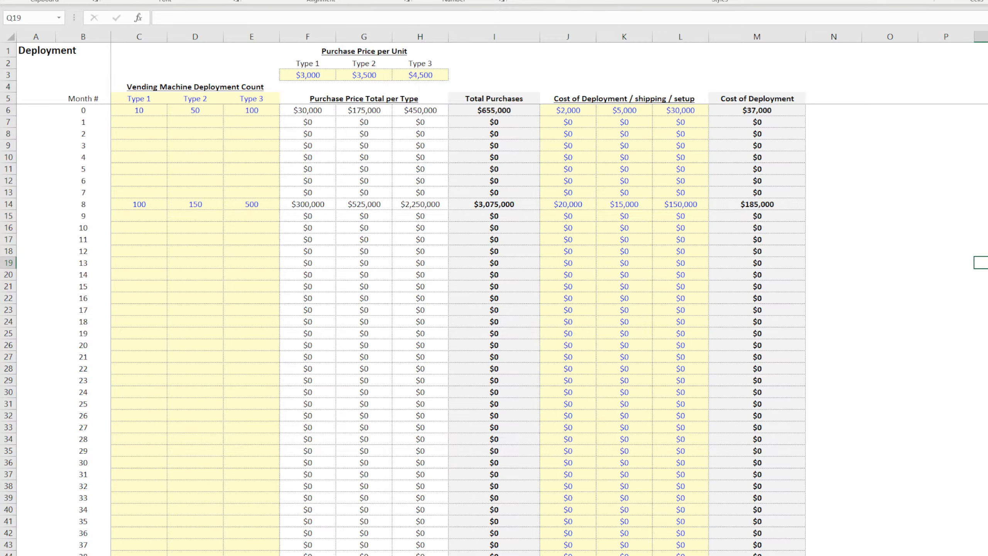
left_click(458, 551)
left_click(980, 227)
type("11")
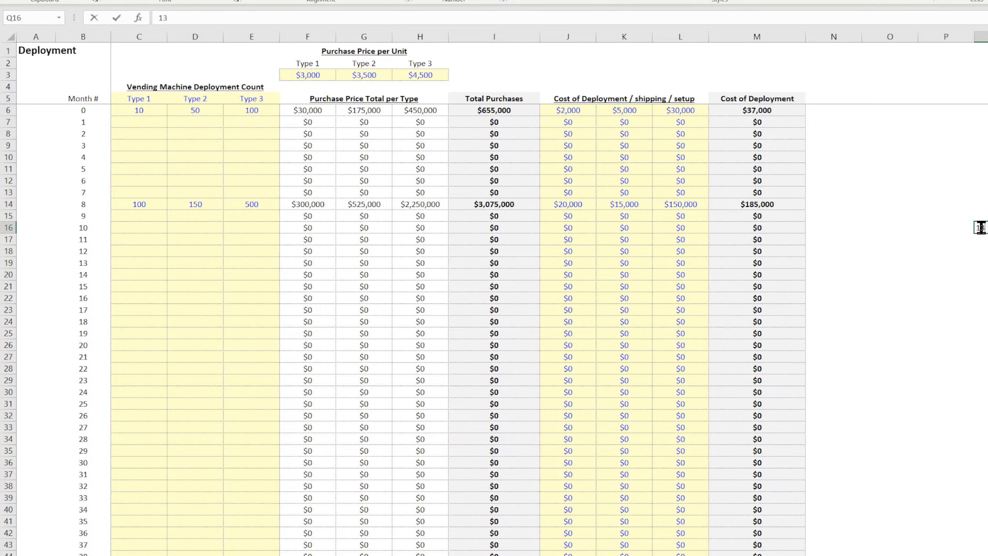
key("Return")
key("Down")
type("=r")
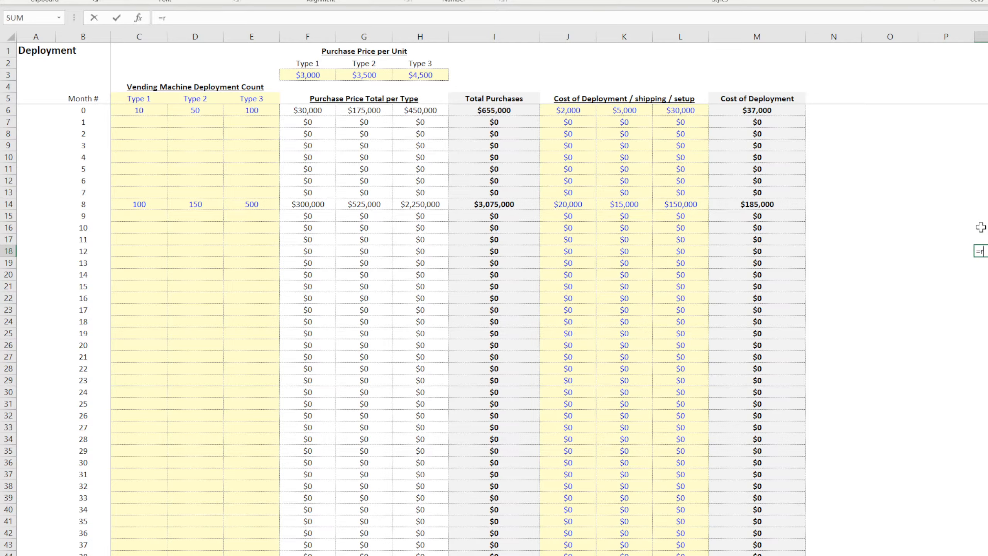
type("andbetween(1,1312")
key("Return")
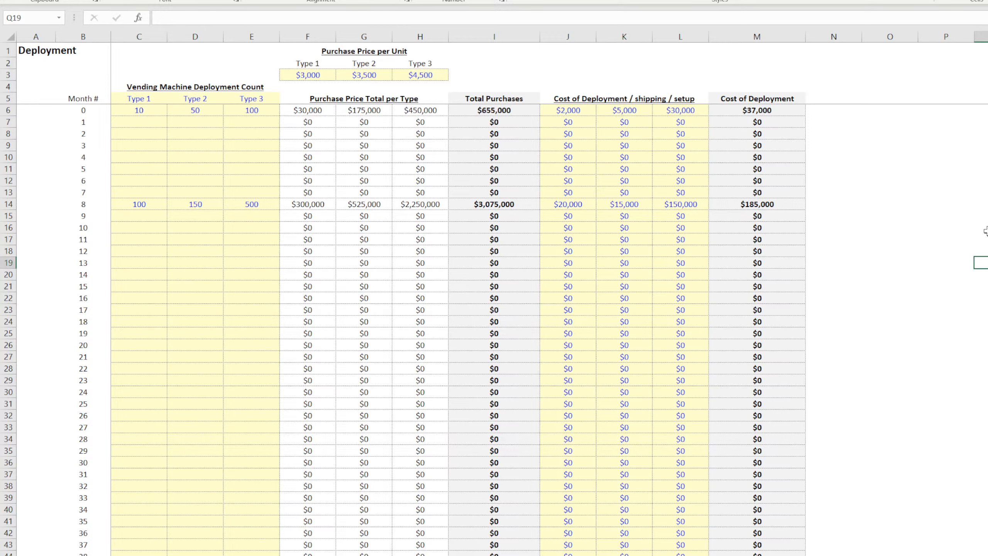
Copy the random-number formula in Q18 and clear the scratch cells Q14:Q19.
key("Up")
key("ctrl+c")
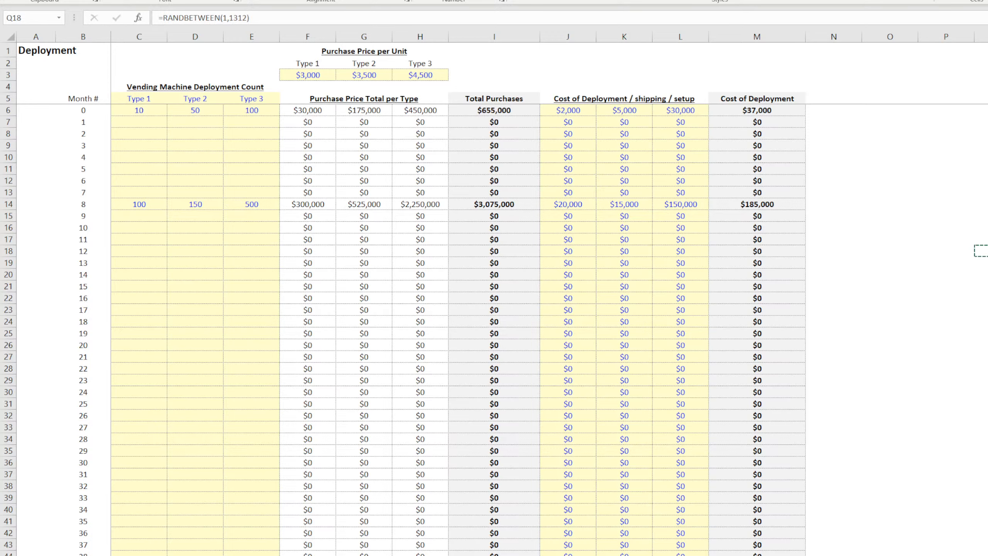
left_click(983, 204)
left_click(982, 204)
left_click_drag(983, 204, 982, 263)
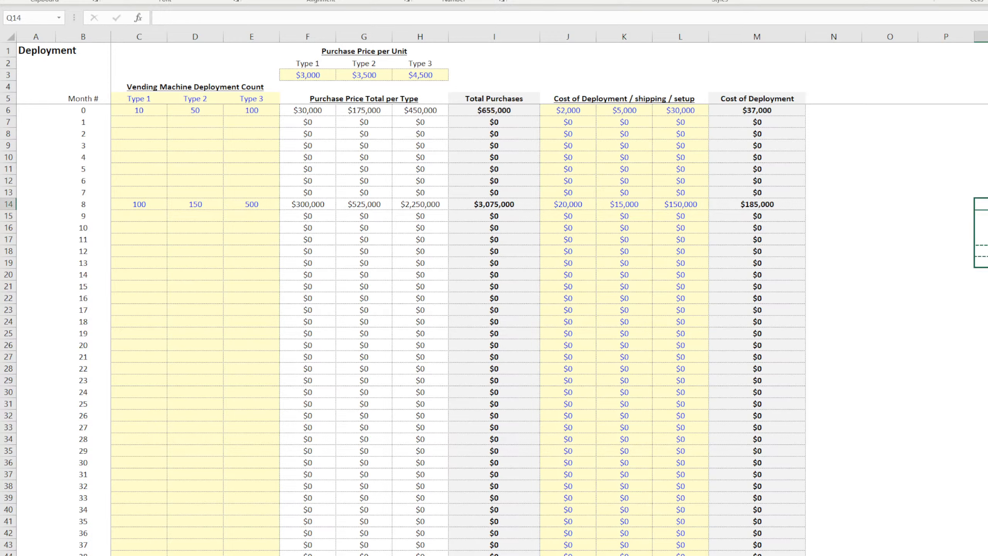
left_click(987, 380)
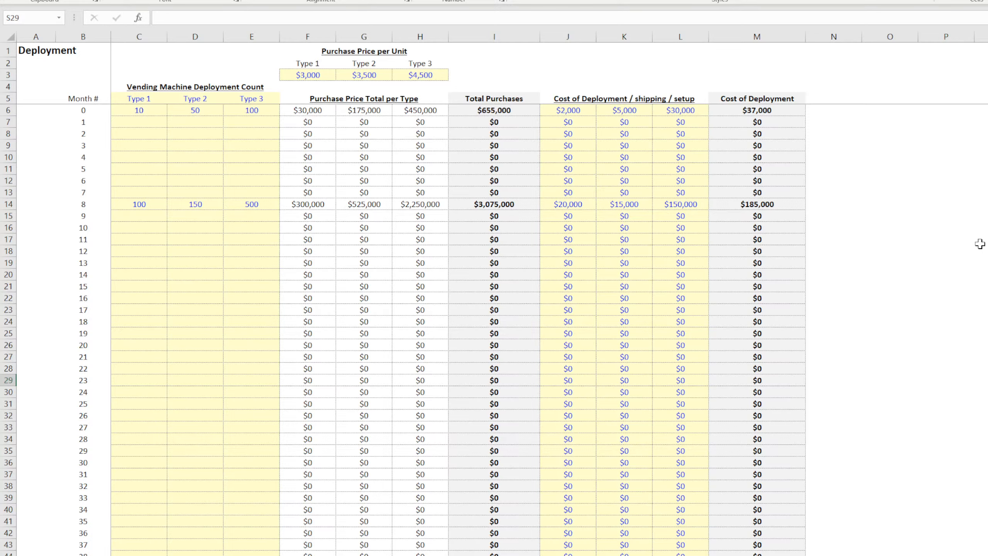
left_click(980, 227)
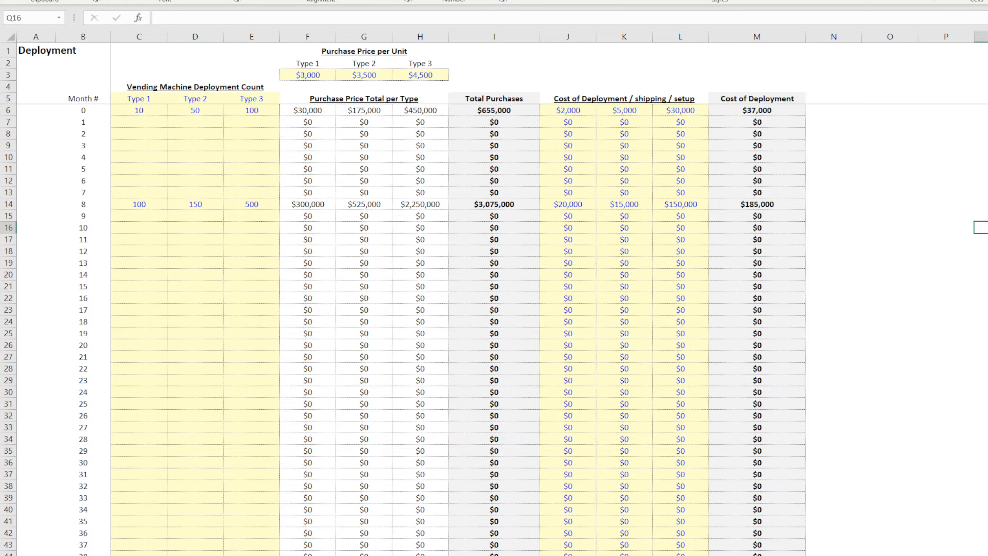
left_click(948, 178)
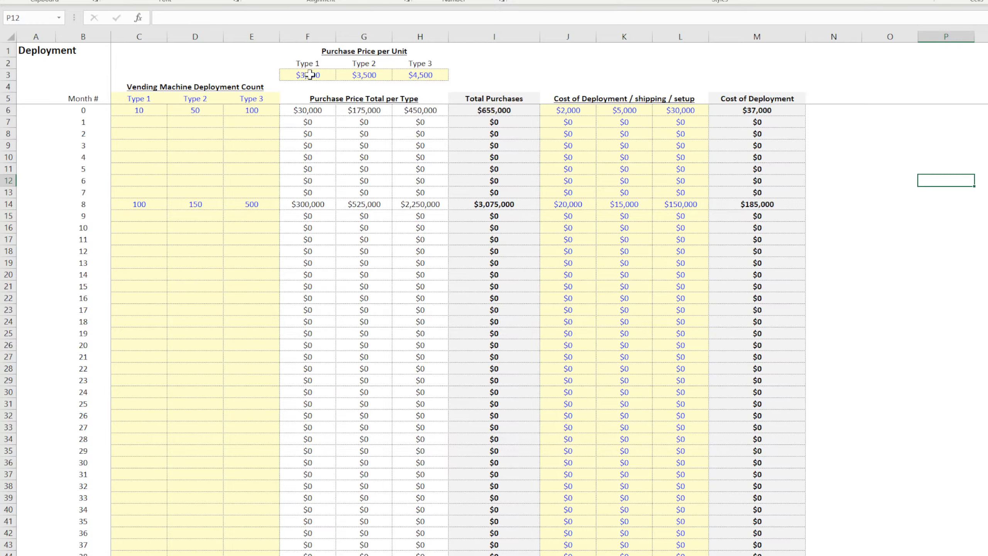
Review the purchase prices per unit in F3:H3 and the monthly vending machine deployment counts for the three types.
left_click_drag(310, 75, 407, 76)
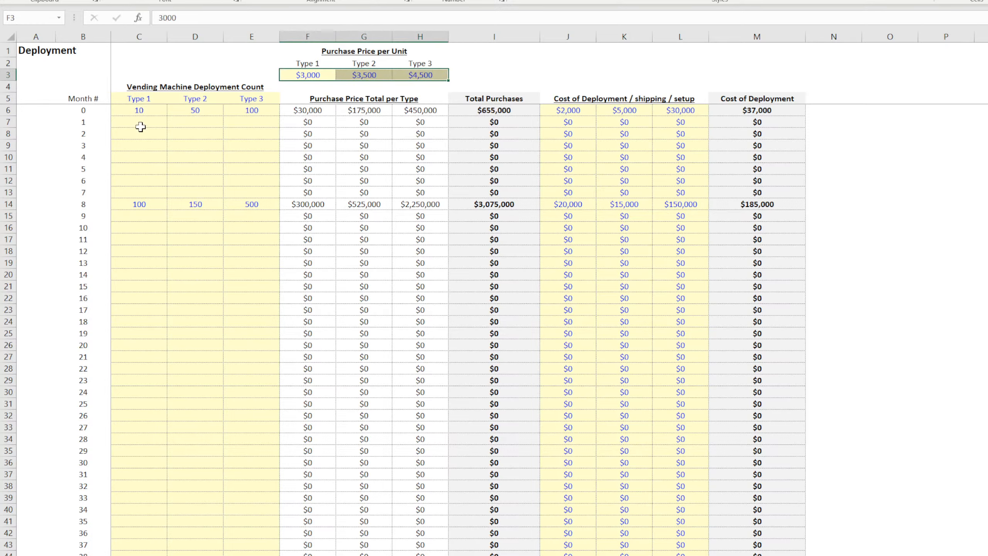
left_click(135, 108)
left_click_drag(135, 109, 255, 272)
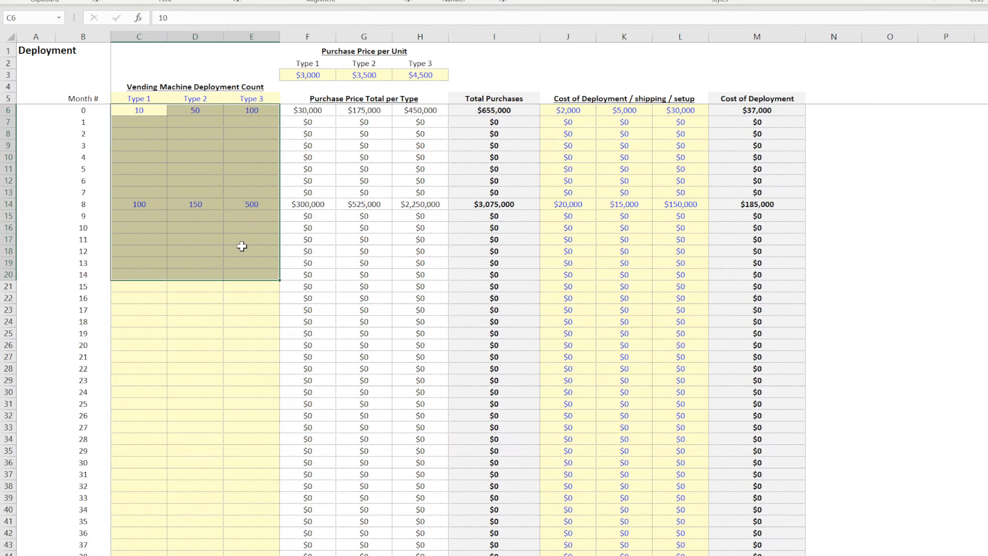
left_click(978, 310)
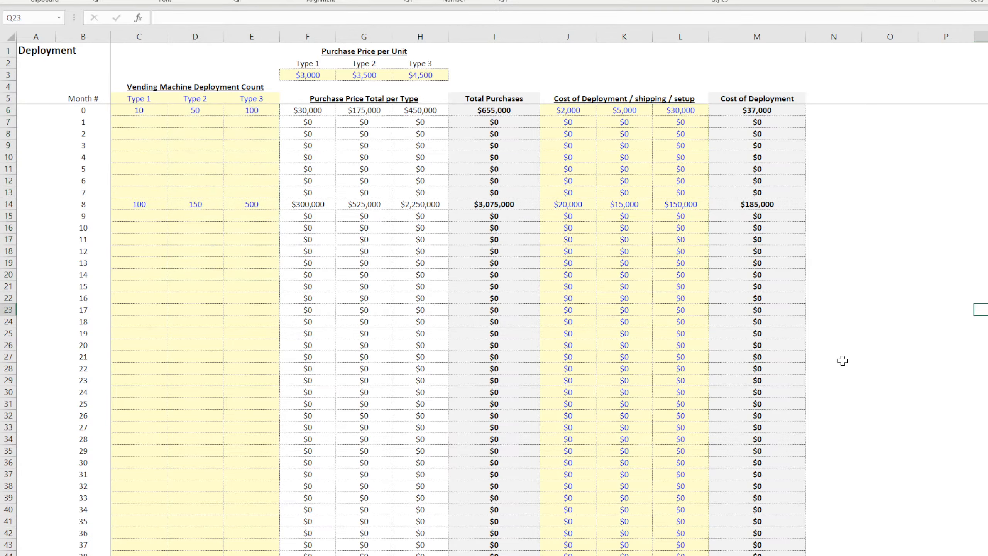
left_click_drag(134, 111, 249, 306)
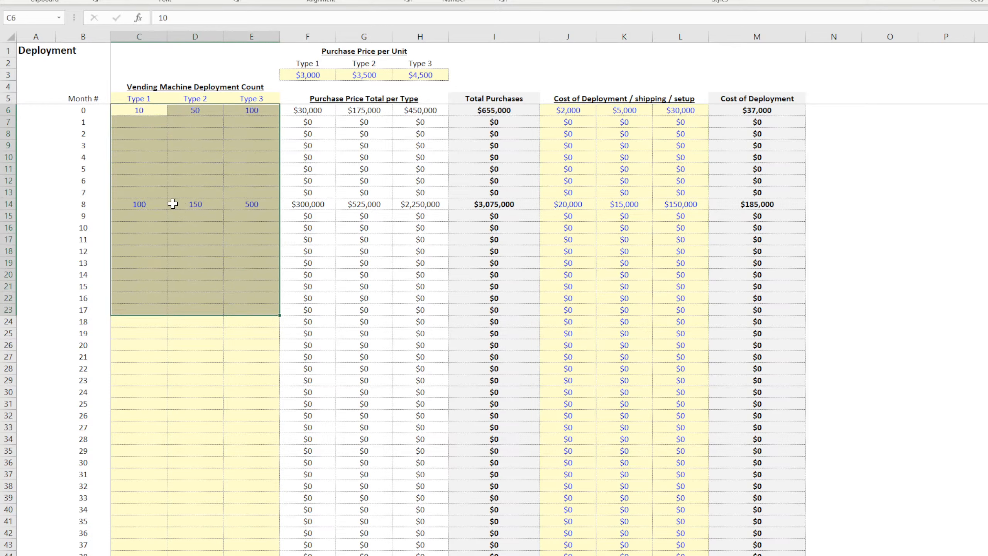
left_click_drag(139, 109, 249, 110)
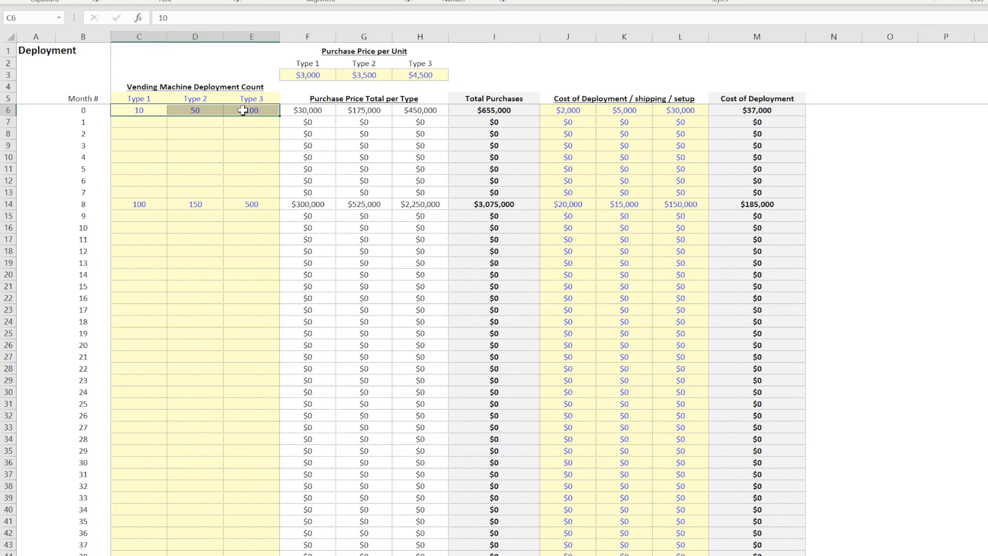
left_click(144, 111)
left_click(200, 113)
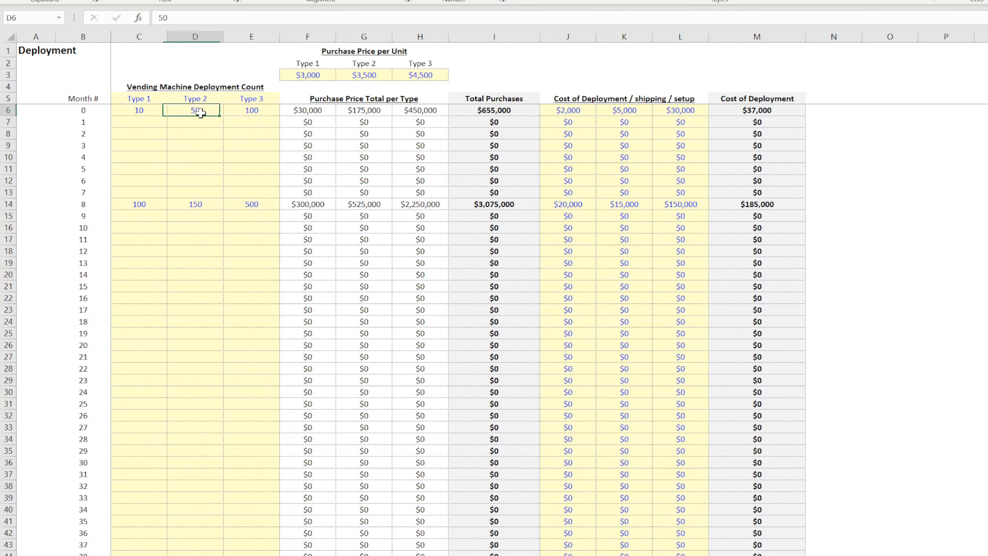
Examine the monthly deployment, shipping and setup costs in columns J to L alongside the deployment counts of each machine type.
left_click(567, 111)
left_click(627, 111)
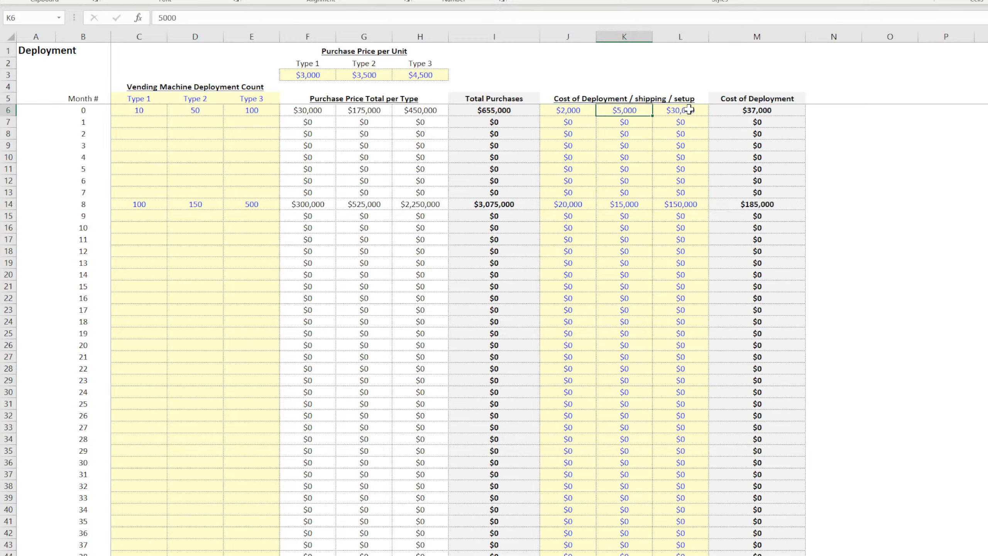
left_click(688, 110)
left_click(634, 112)
left_click(584, 111)
left_click(138, 113)
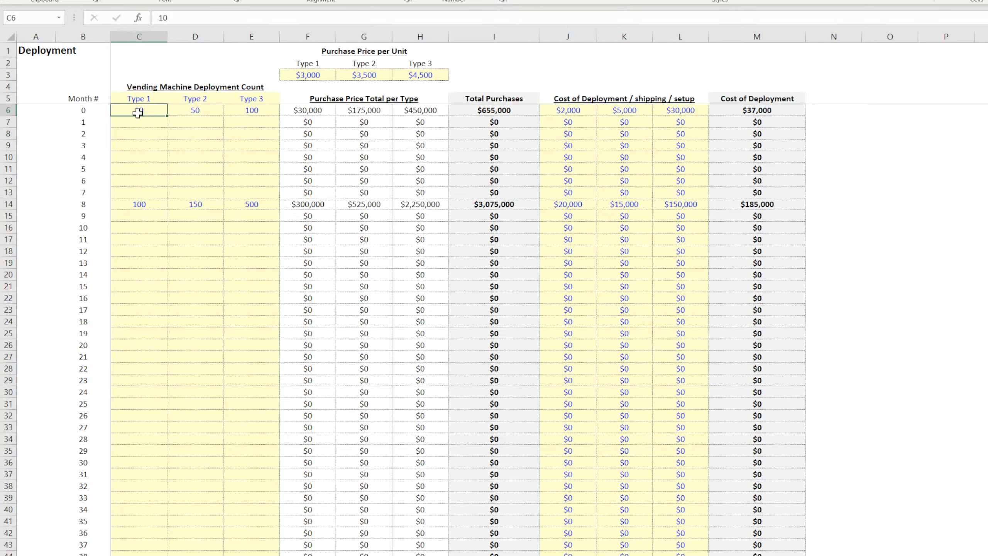
left_click_drag(138, 112, 247, 169)
left_click_drag(127, 108, 236, 263)
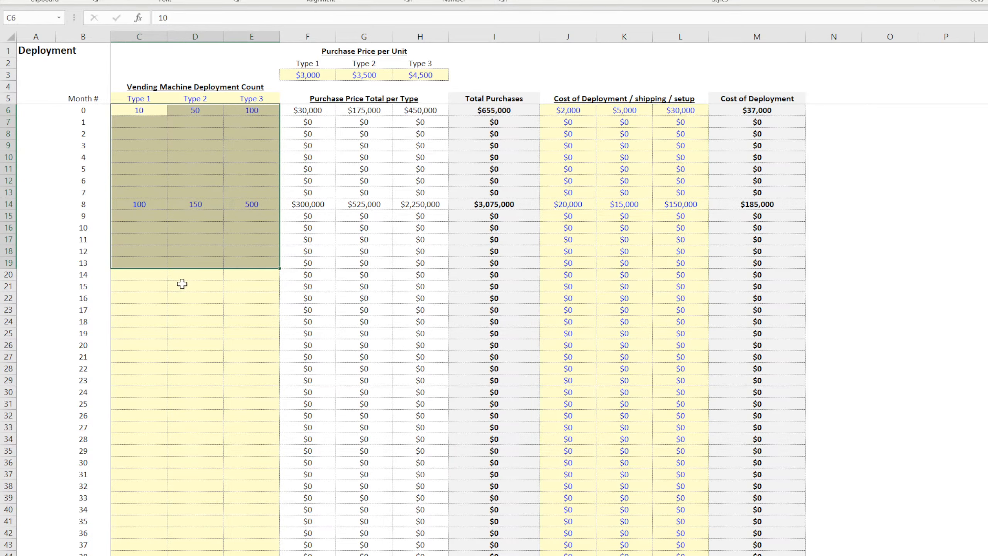
scroll(234, 346, "down", 14)
scroll(230, 337, "up", 14)
left_click_drag(569, 108, 672, 213)
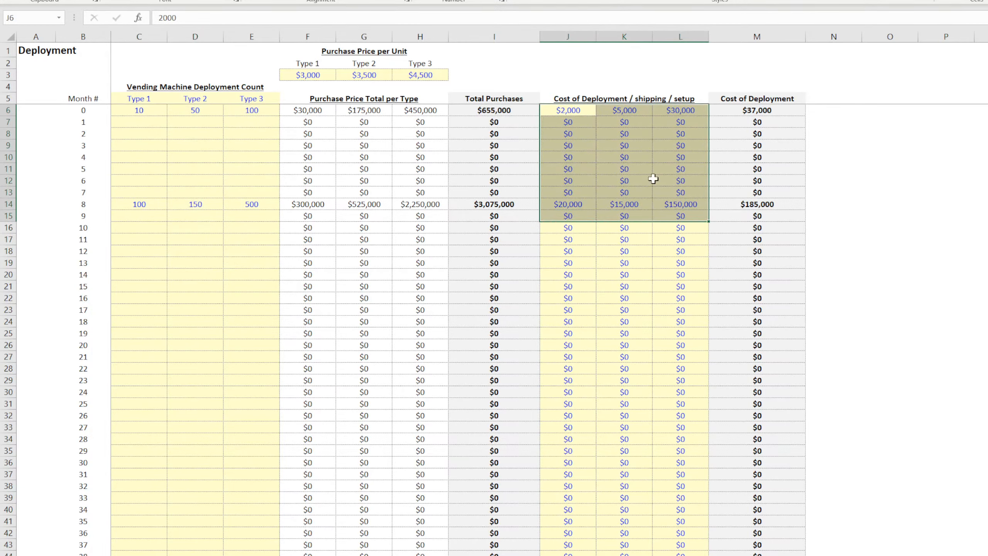
left_click(627, 155)
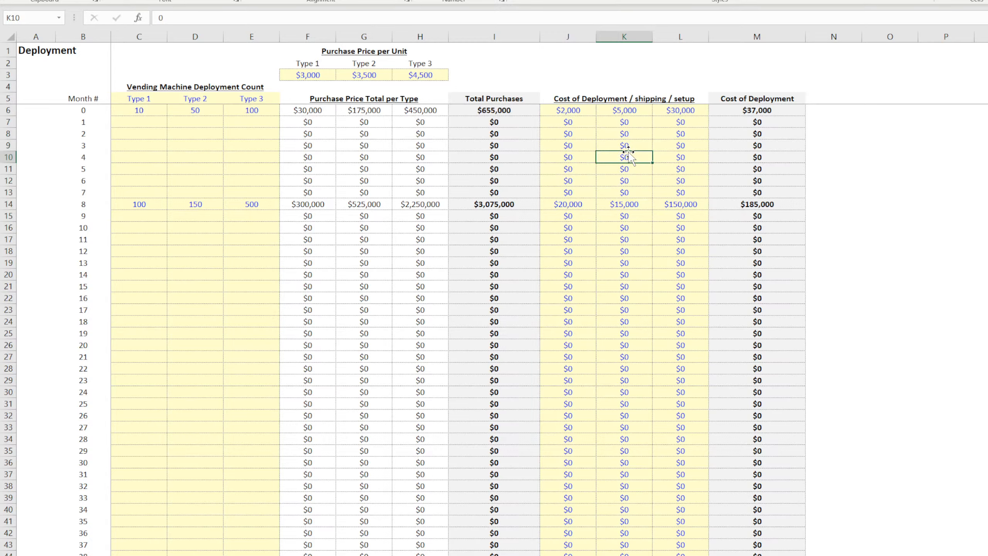
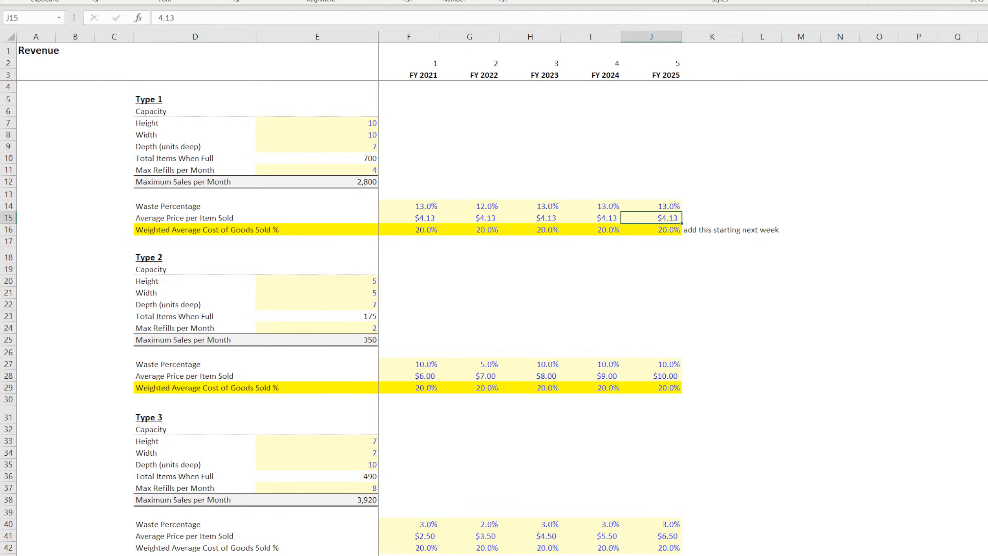
Inspect the weighted average price and weighted average COGS formulas in K5 and K10 of the item pricing sheet.
key("ctrl+Page_Down")
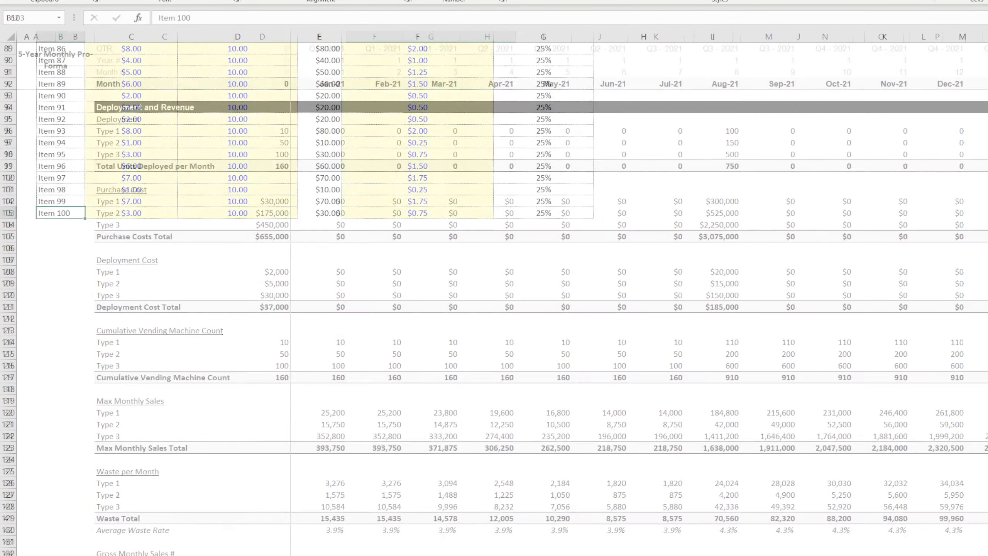
scroll(233, 426, "up", 20)
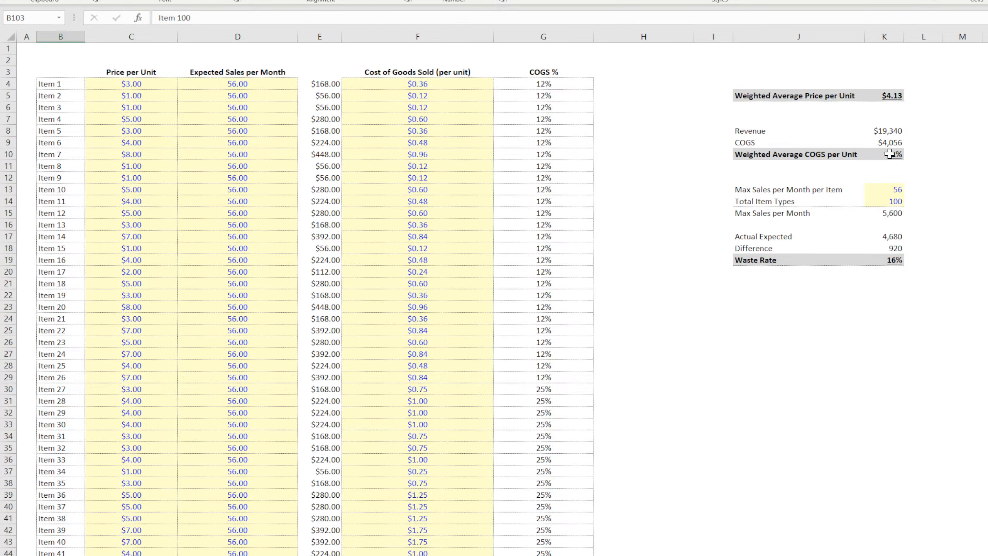
left_click(894, 93)
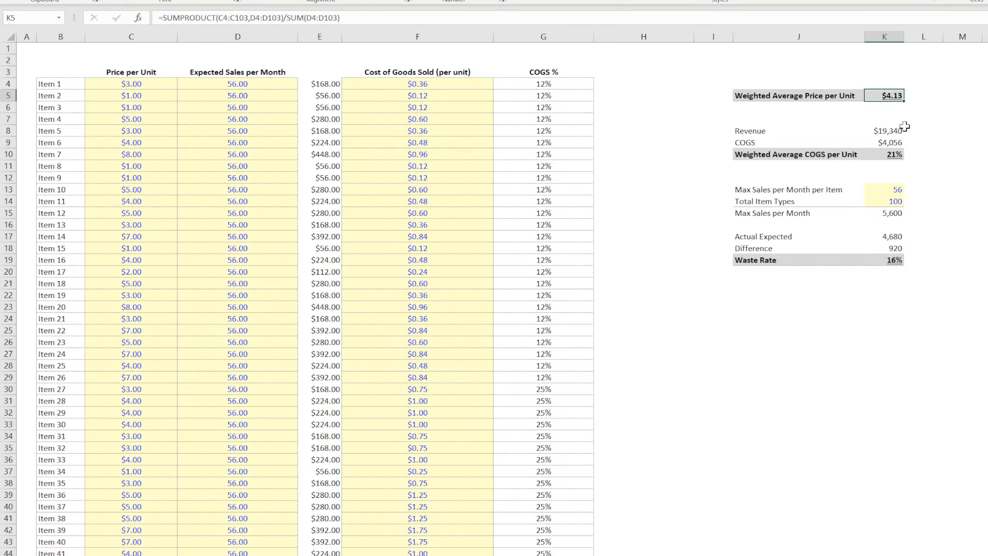
left_click(760, 155)
left_click(895, 154)
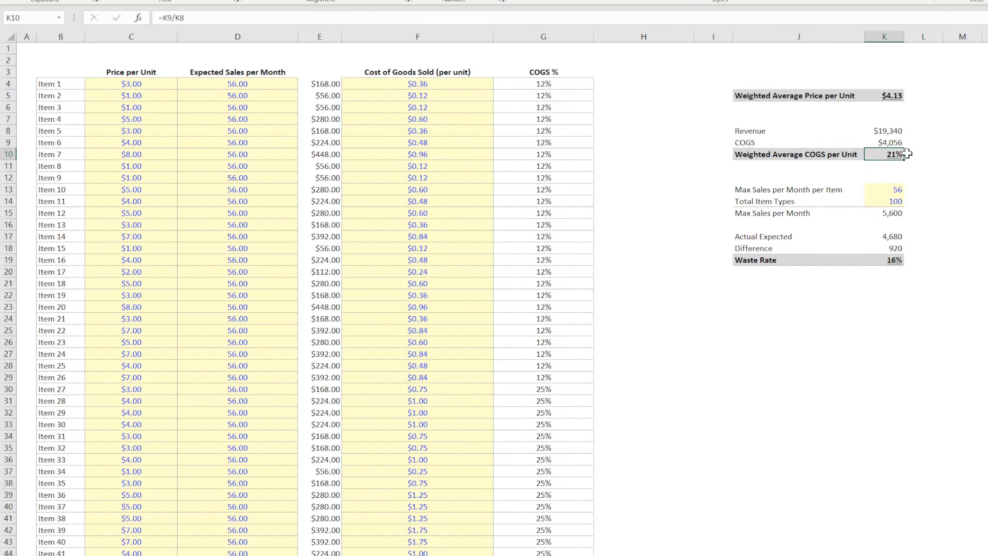
Change the label in J10 to "Weighted Average COGS % per Unit" and widen column J to fit it.
double_click(747, 156)
left_click(822, 155)
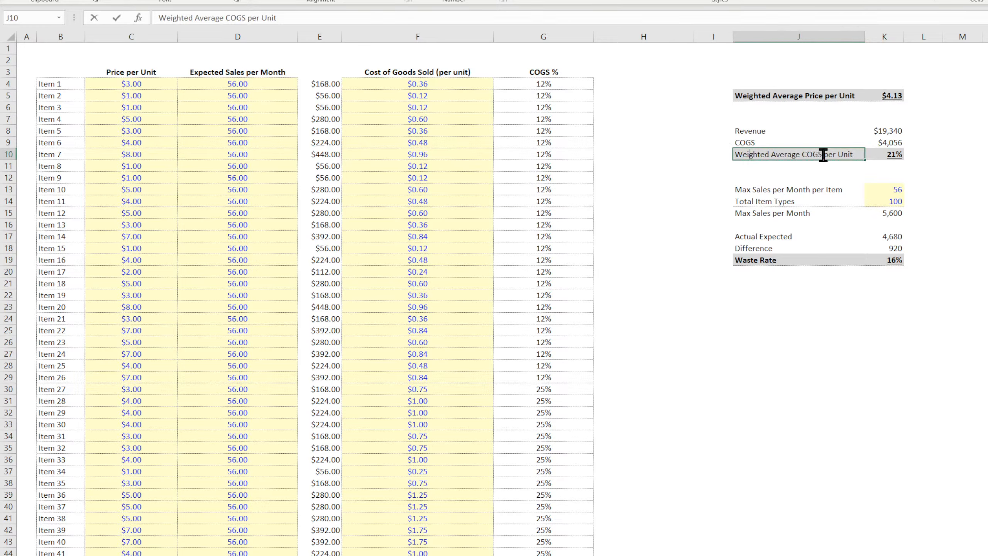
type("%")
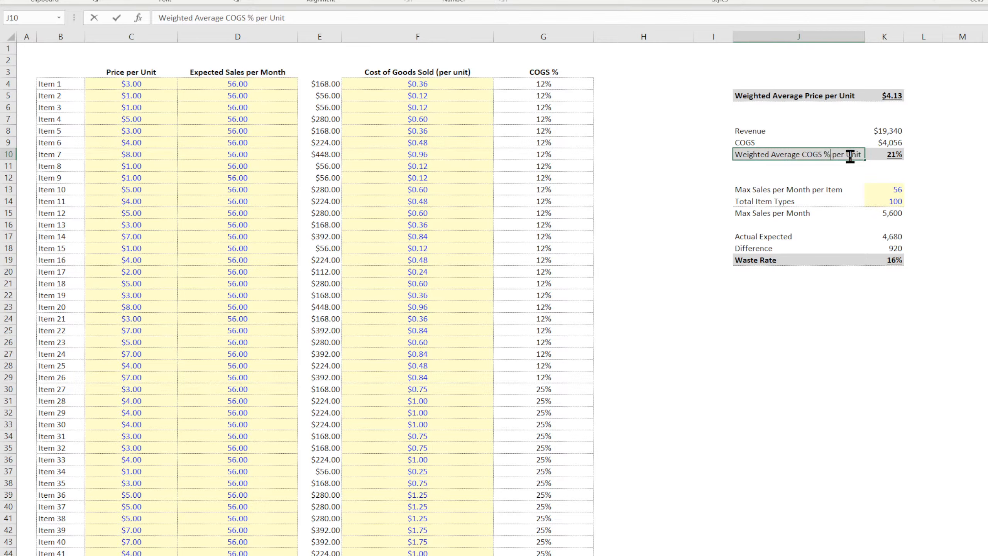
key("Return")
left_click_drag(865, 37, 882, 37)
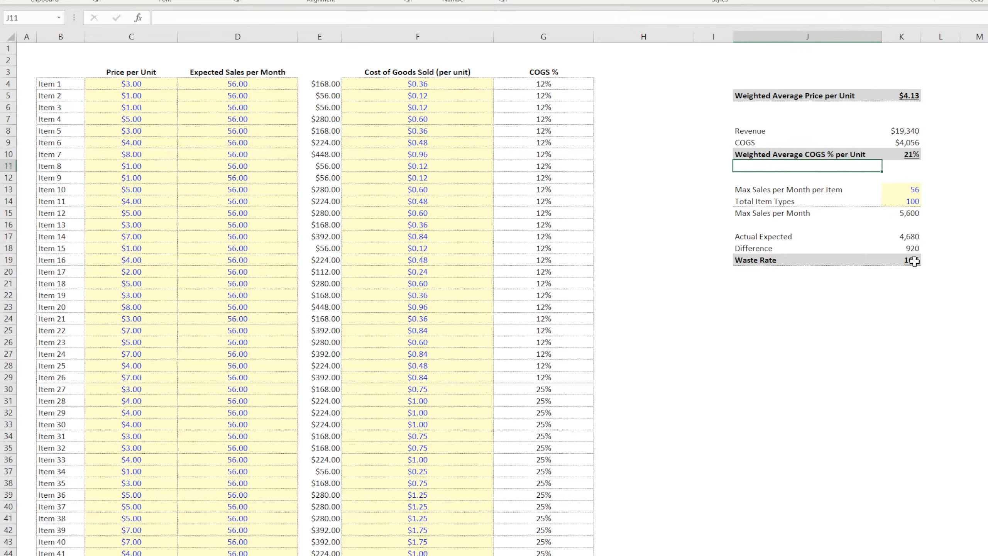
Check the waste rate in K19, and compare the Type 1 waste percentages and average item prices on the Revenue sheet.
left_click(913, 261)
left_click(936, 306)
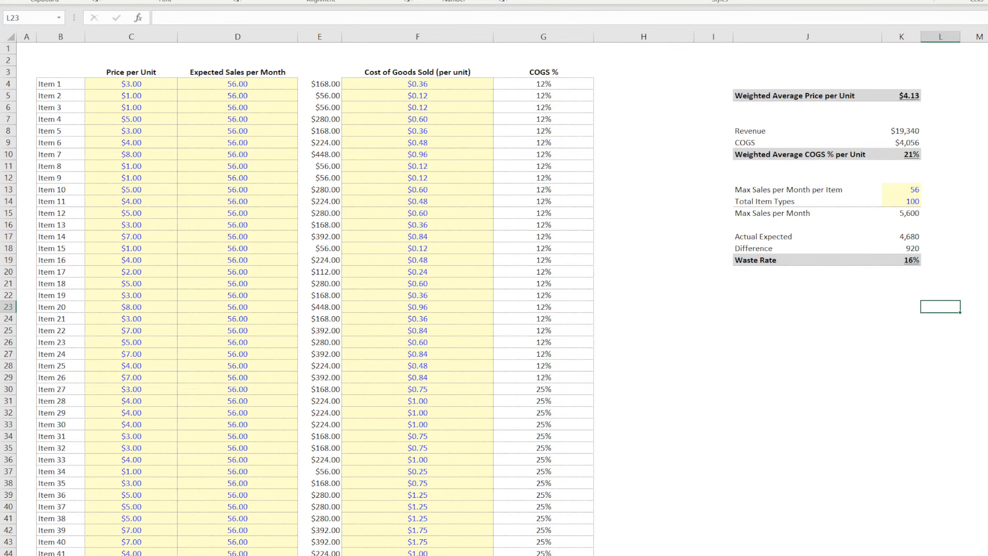
key("ctrl+Page_Up")
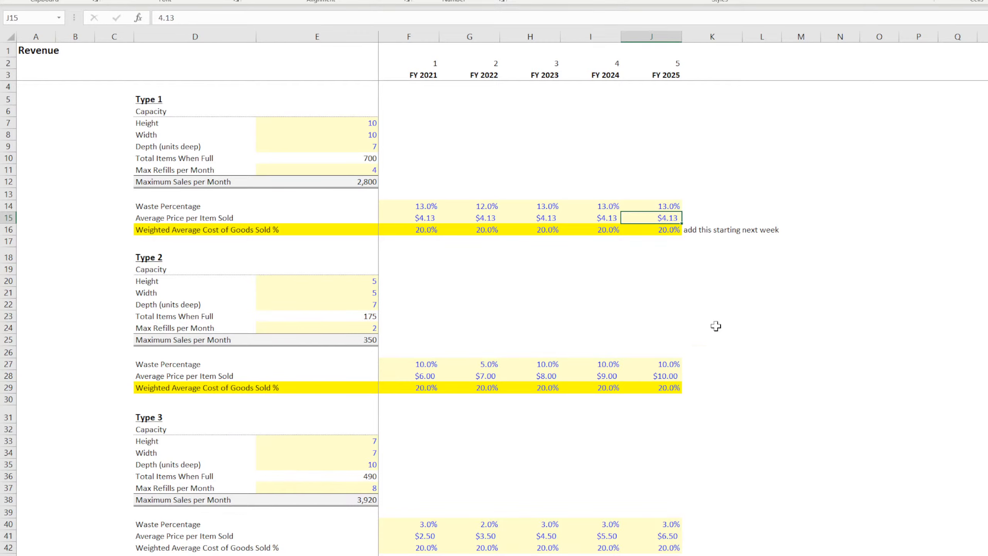
left_click(415, 207)
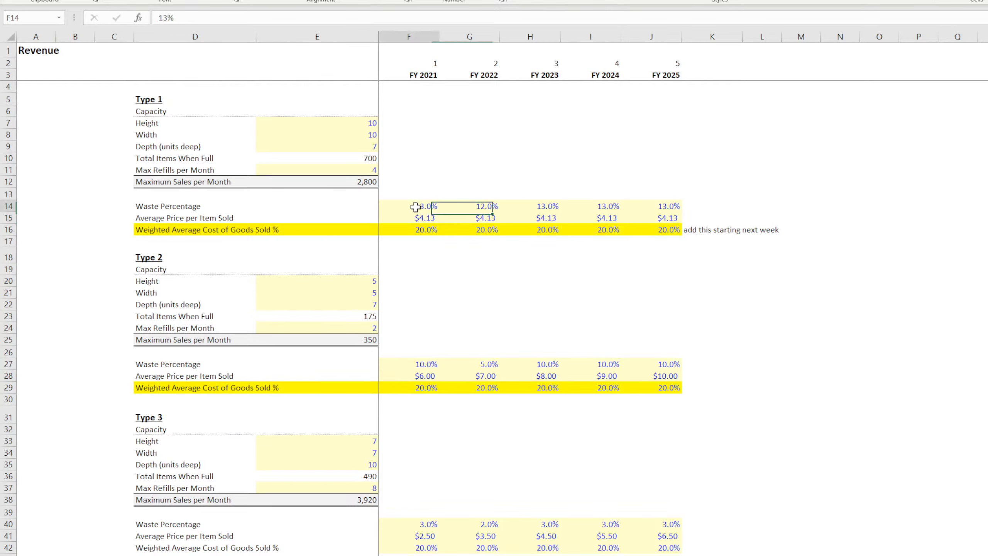
mouse_move(415, 206)
left_mouse_down()
mouse_move(665, 209)
mouse_move(413, 216)
left_mouse_up()
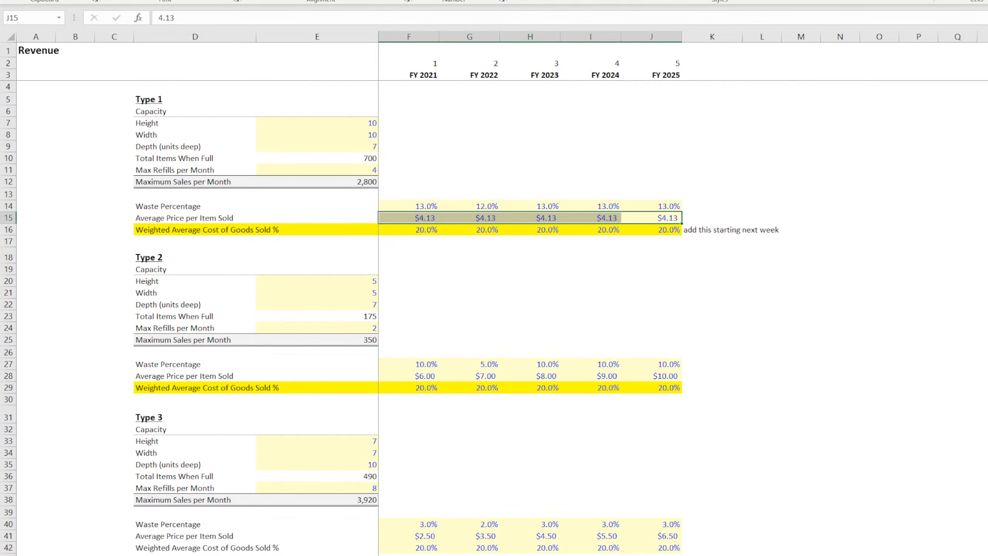
Review the item prices and expected monthly sales on the item pricing sheet against the Type 1 waste and average price rows on the Revenue sheet.
key("ctrl+Page_Down")
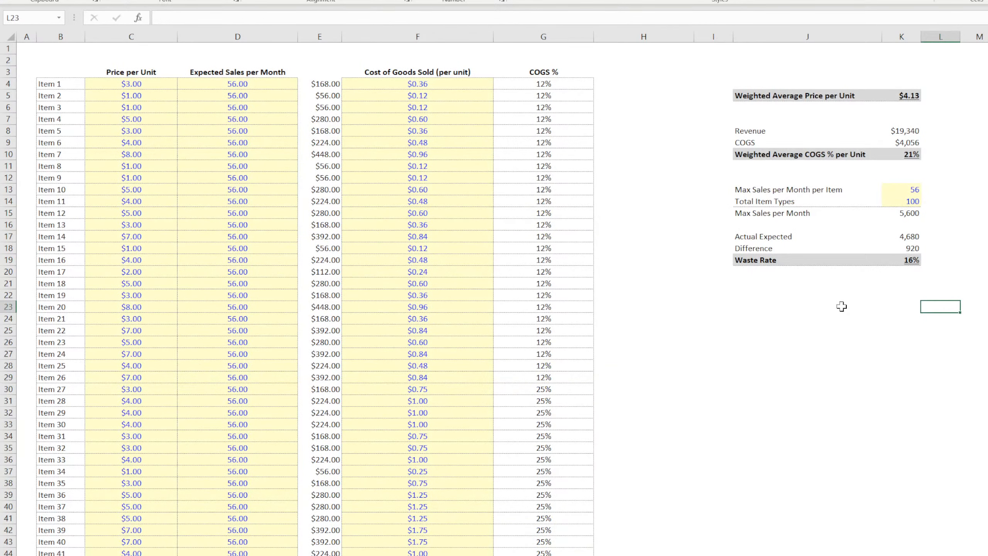
left_click_drag(121, 85, 117, 237)
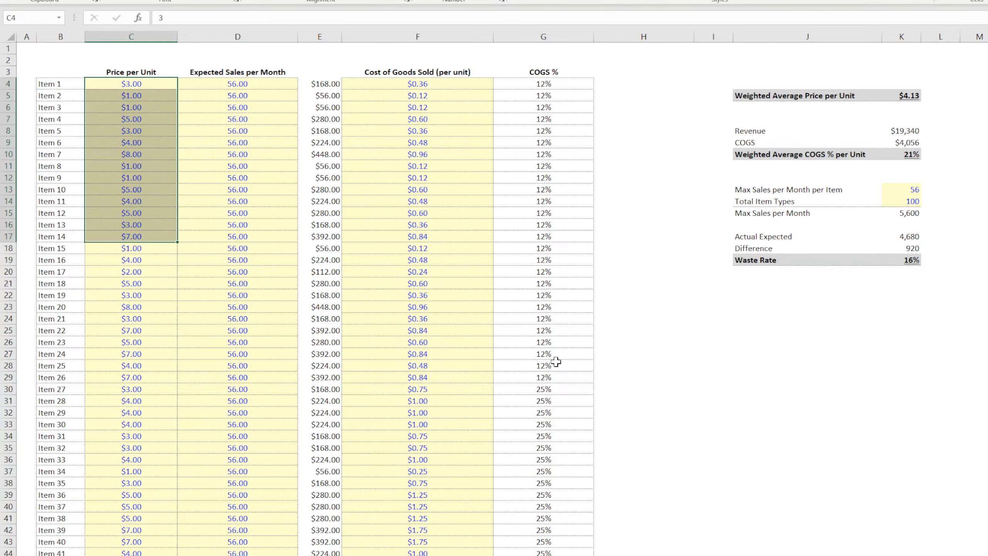
left_click_drag(146, 83, 225, 218)
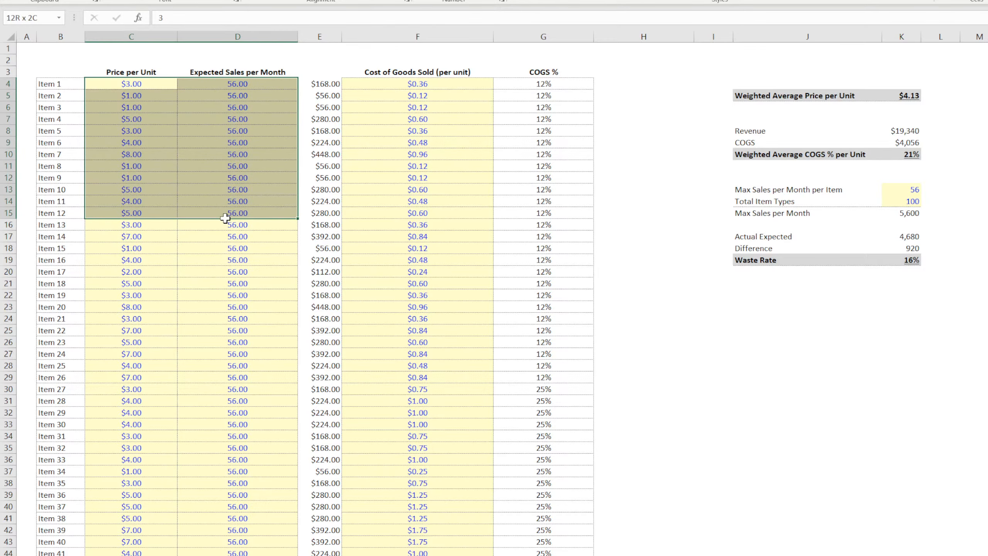
left_click(156, 555)
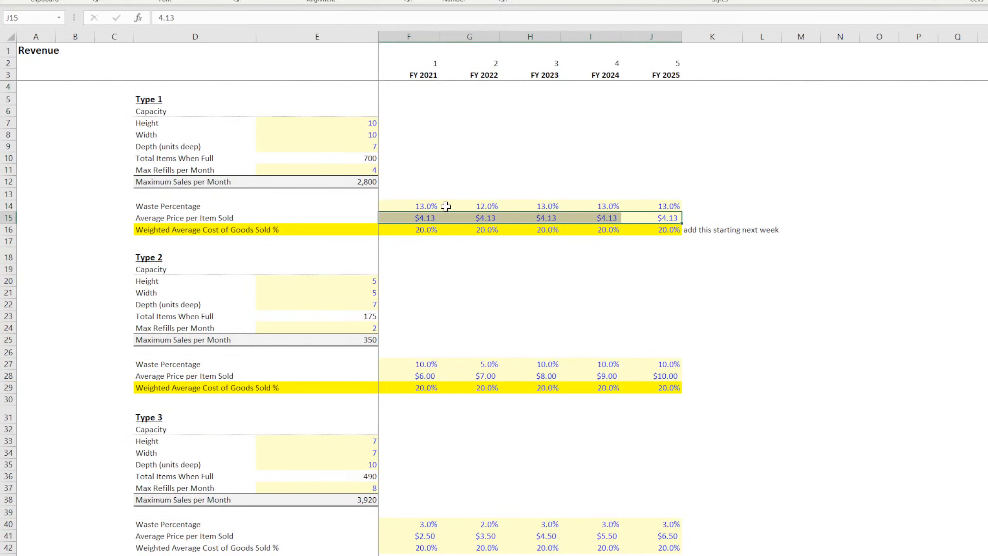
left_click_drag(446, 206, 666, 213)
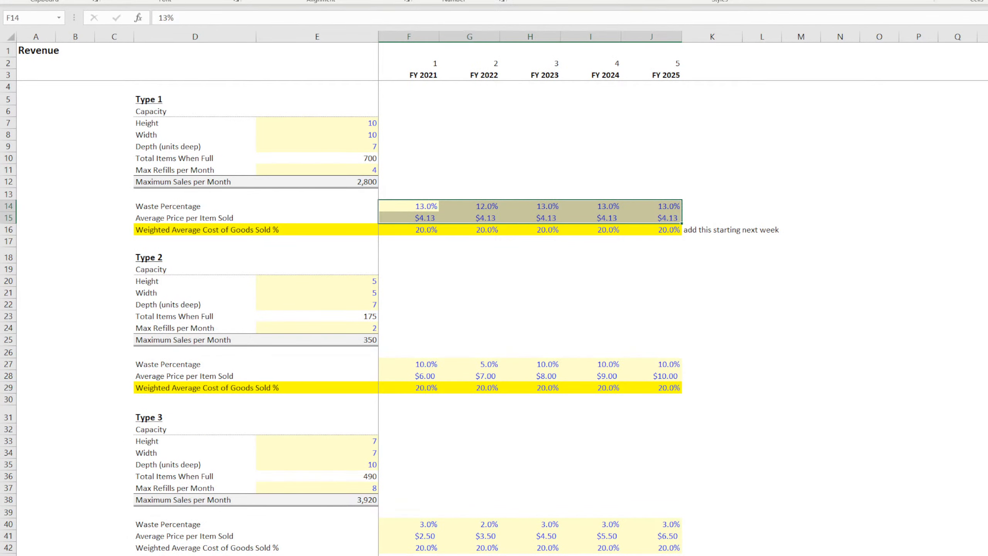
Check the month 0 deployment counts for Type 1, Type 2 and Type 3 machines on the Deployment sheet.
left_click(145, 555)
left_click(139, 110)
left_click(190, 110)
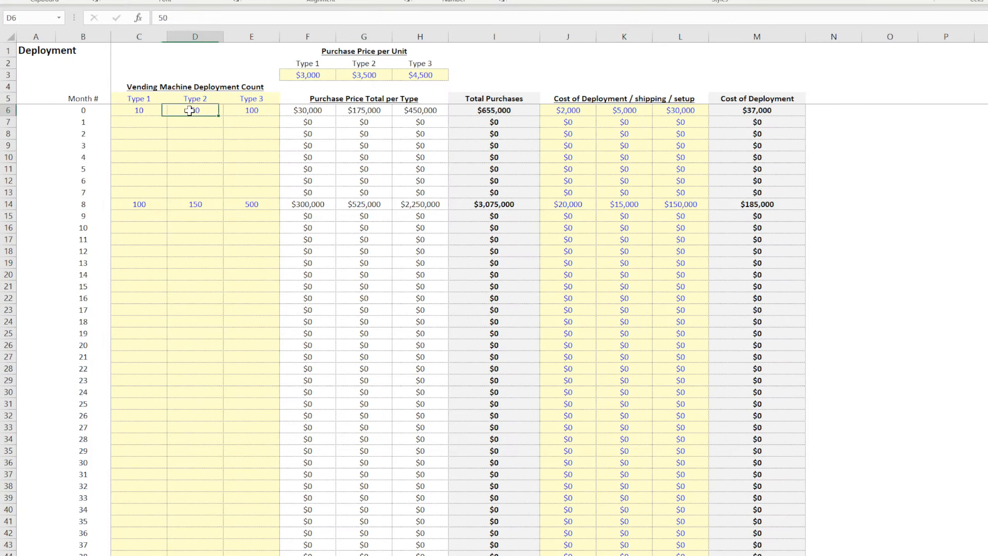
left_click(249, 111)
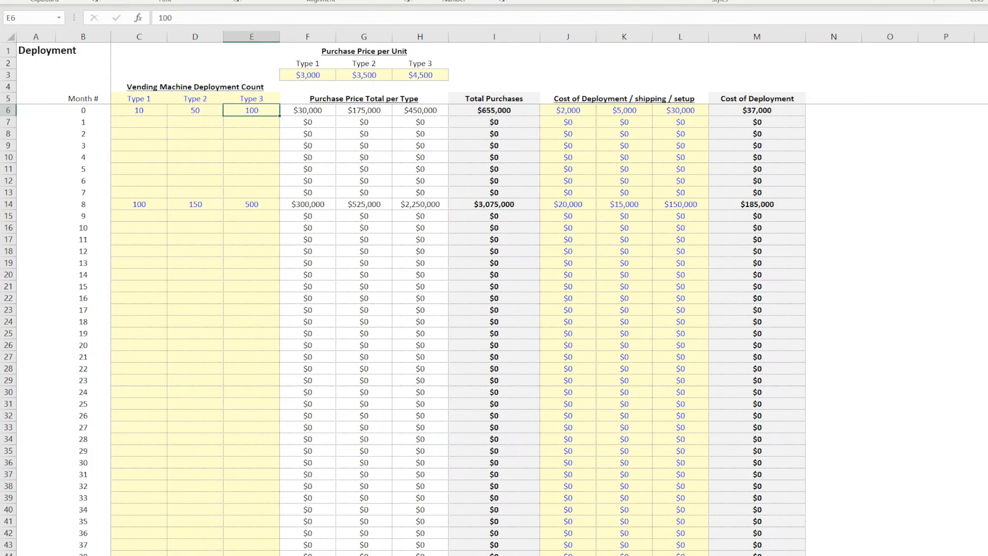
Examine the deployment, purchase cost, deployment cost and cumulative vending machine count blocks on the 5-Year Monthly Pro-Forma sheet.
key("ctrl+Page_Up")
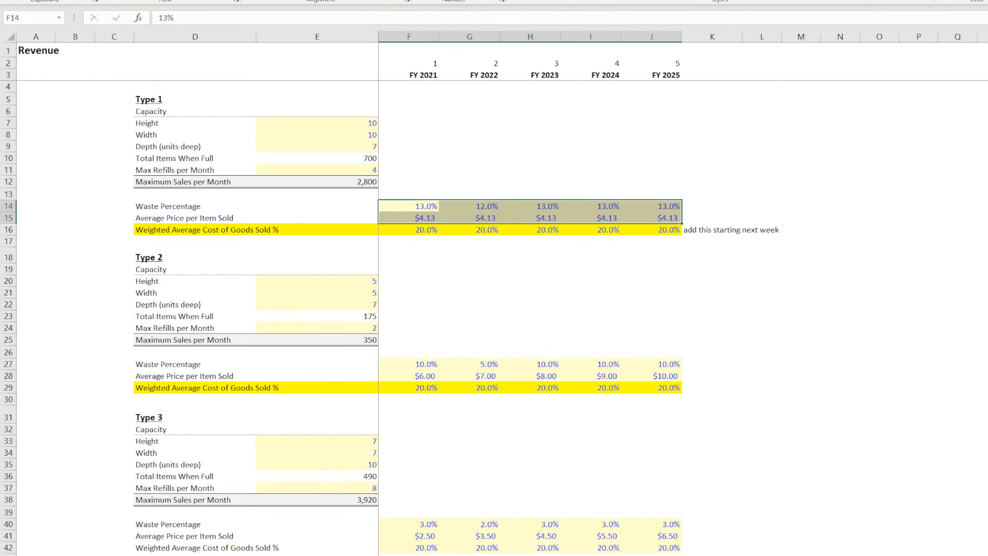
key("ctrl+Page_Down")
left_click(335, 130)
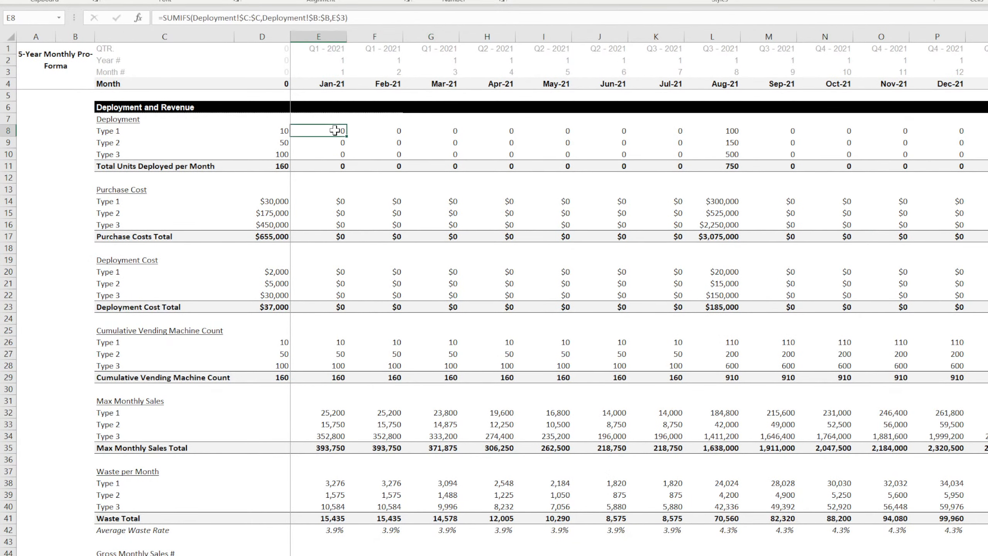
left_click_drag(281, 131, 280, 152)
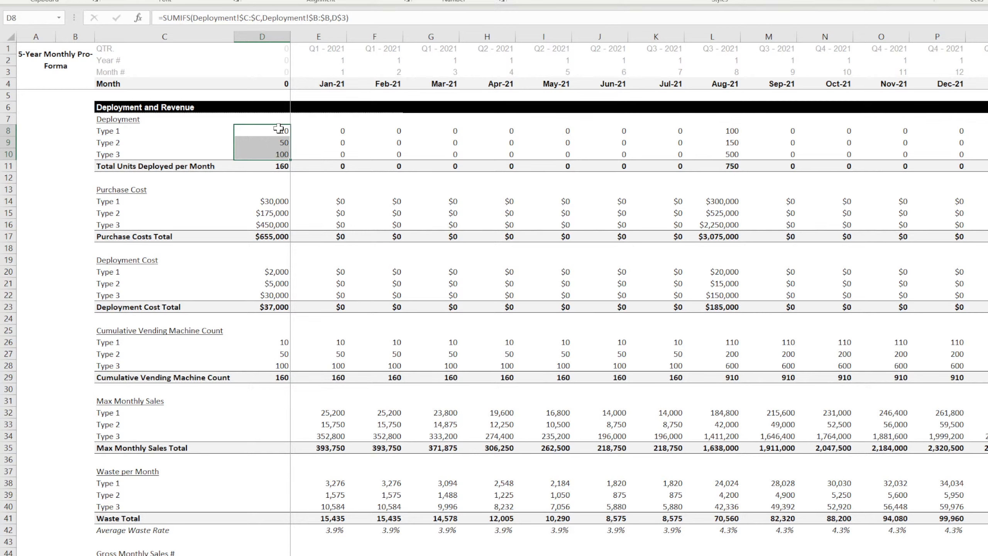
left_click_drag(278, 129, 277, 153)
left_click_drag(126, 118, 334, 155)
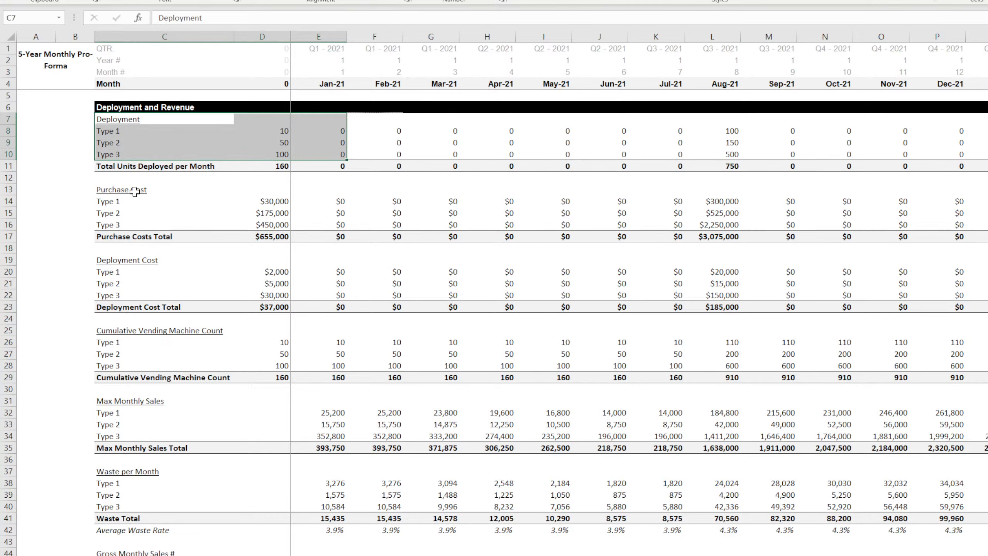
left_click_drag(119, 192, 597, 229)
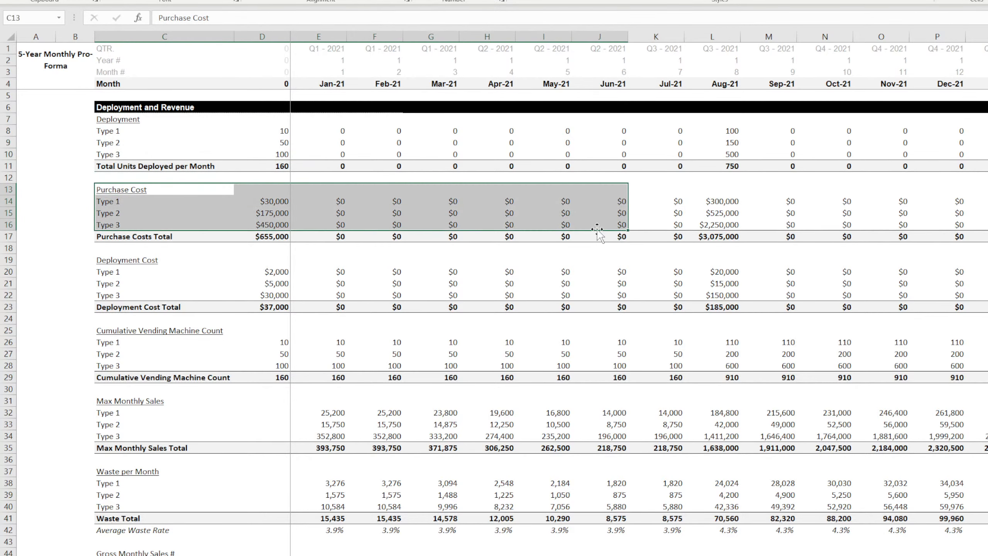
left_click_drag(117, 260, 565, 296)
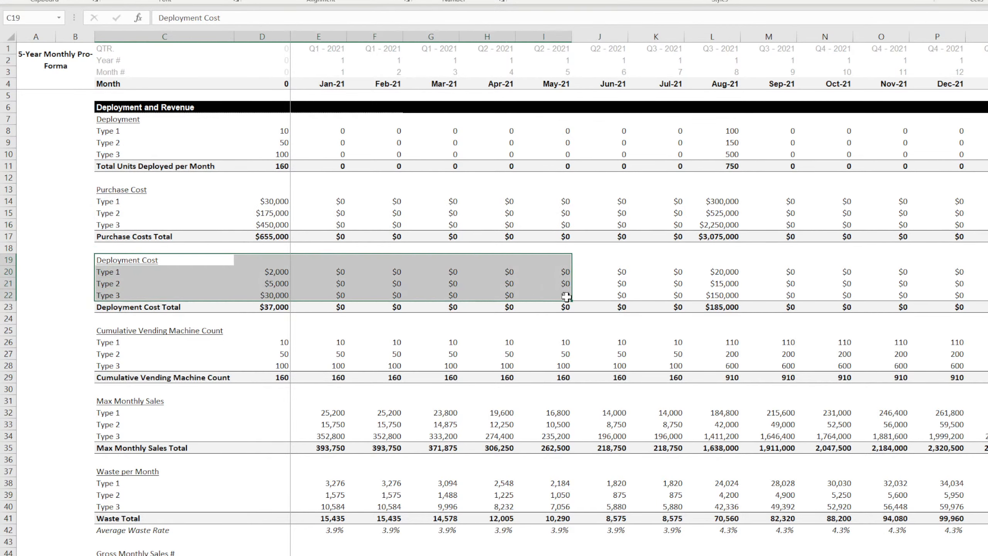
left_click_drag(101, 331, 523, 361)
scroll(441, 342, "down", 4)
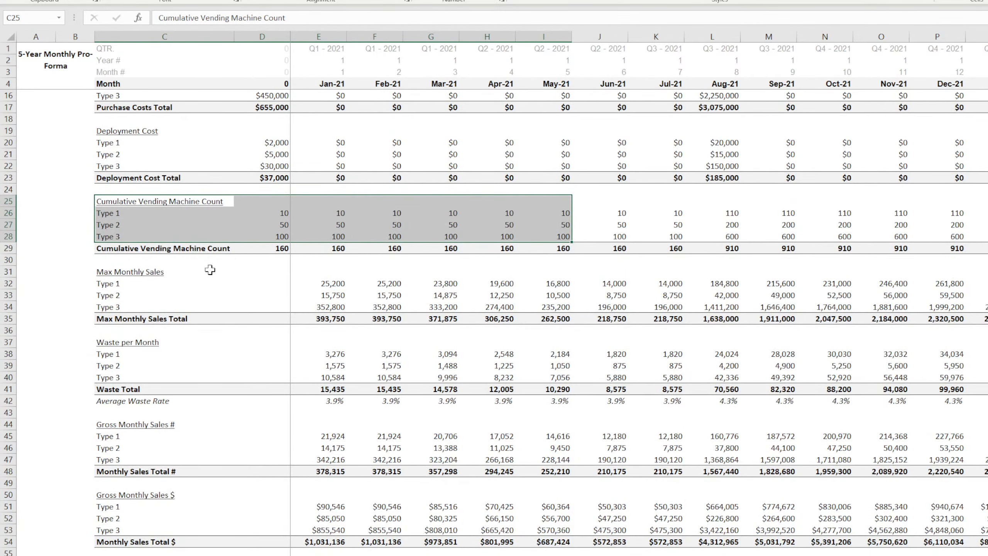
Inspect the Jan-21 Type 1 formulas for max monthly sales, waste per month, gross monthly sales # and gross monthly sales $.
left_click(335, 284)
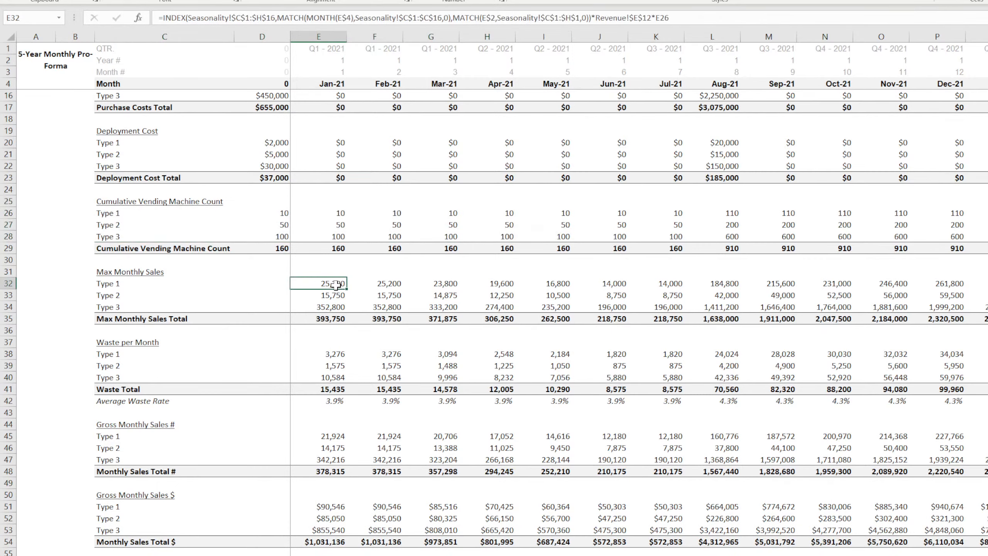
scroll(336, 285, "down", 4)
left_click(329, 225)
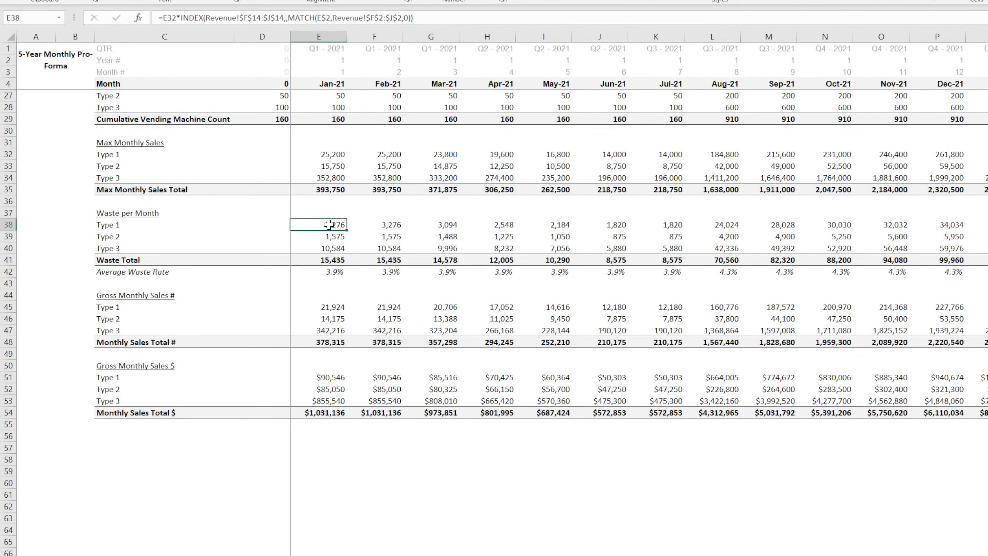
left_click(334, 307)
left_click(331, 379)
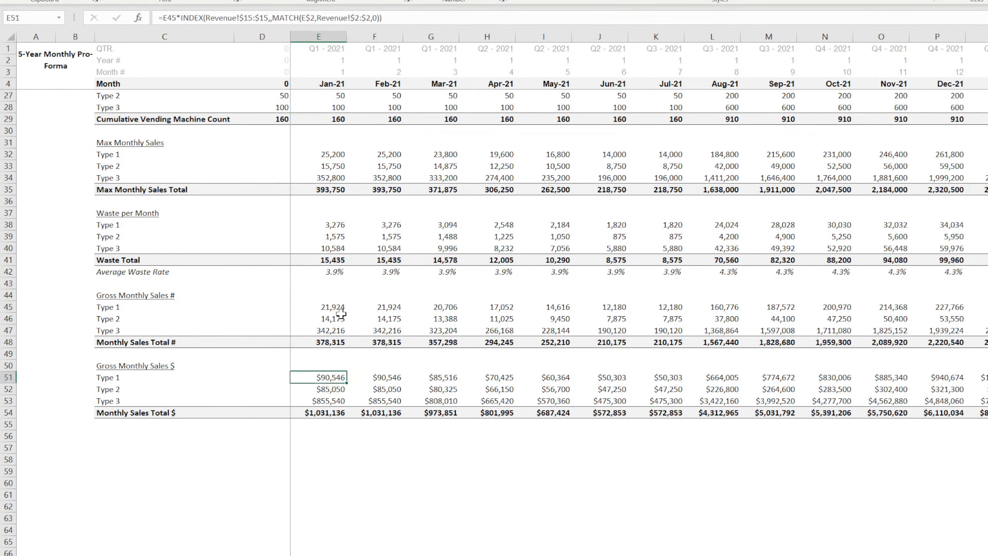
left_click(333, 306)
Examine the Type 1 max capacity attained percentages by month for FY 2021 to FY 2025 on the Seasonality sheet.
key("ctrl+Page_Down")
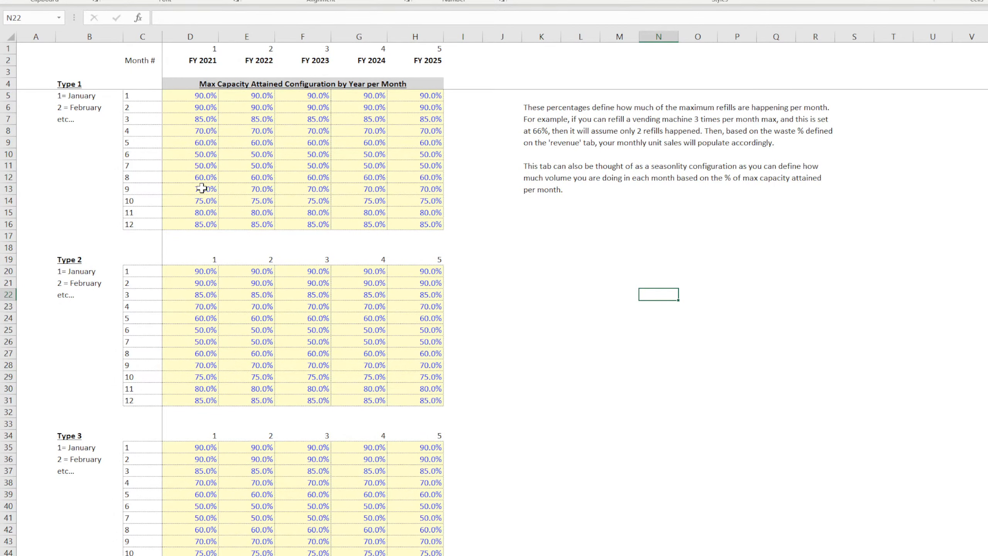
left_click_drag(137, 98, 138, 222)
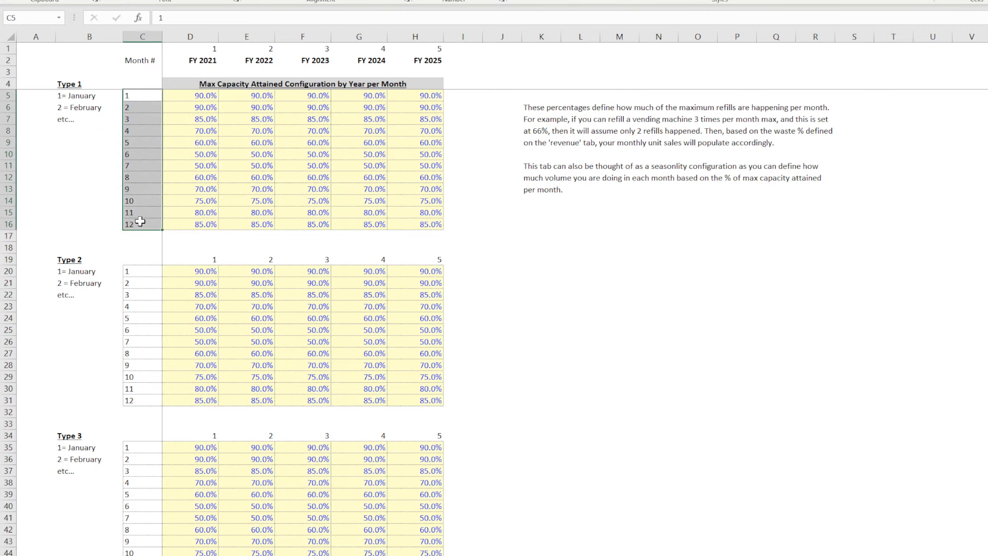
left_click(194, 93)
left_click_drag(195, 93, 187, 221)
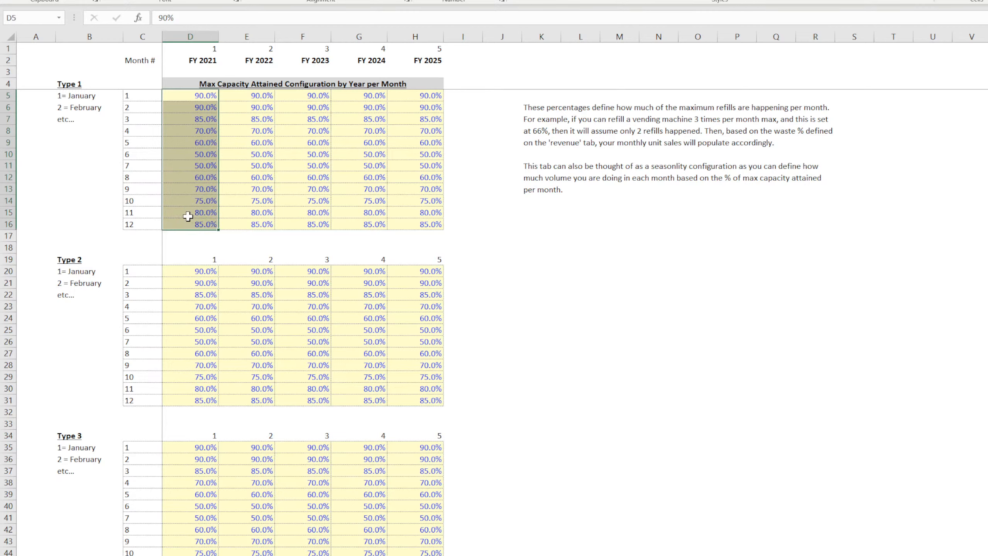
left_click(704, 319)
left_click_drag(199, 98, 419, 218)
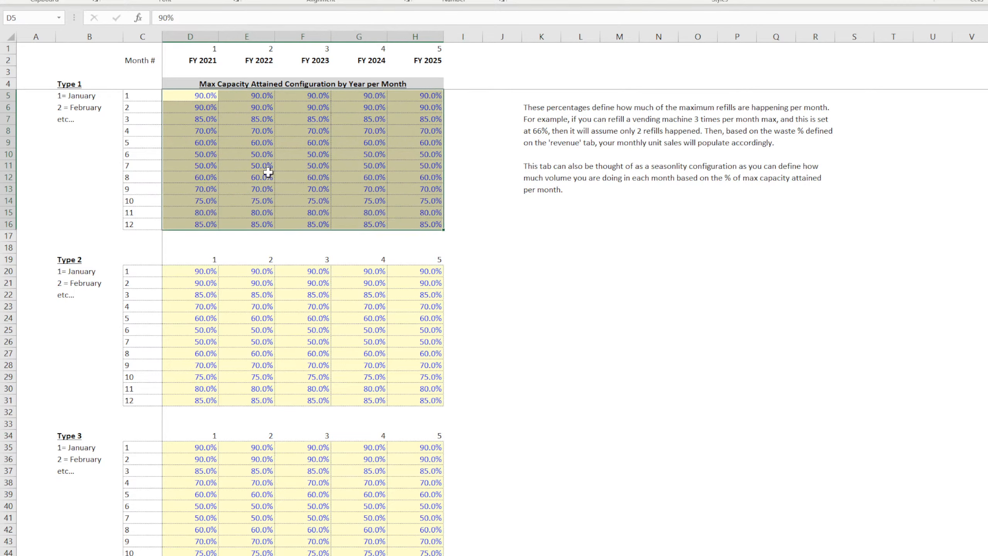
left_click(198, 96)
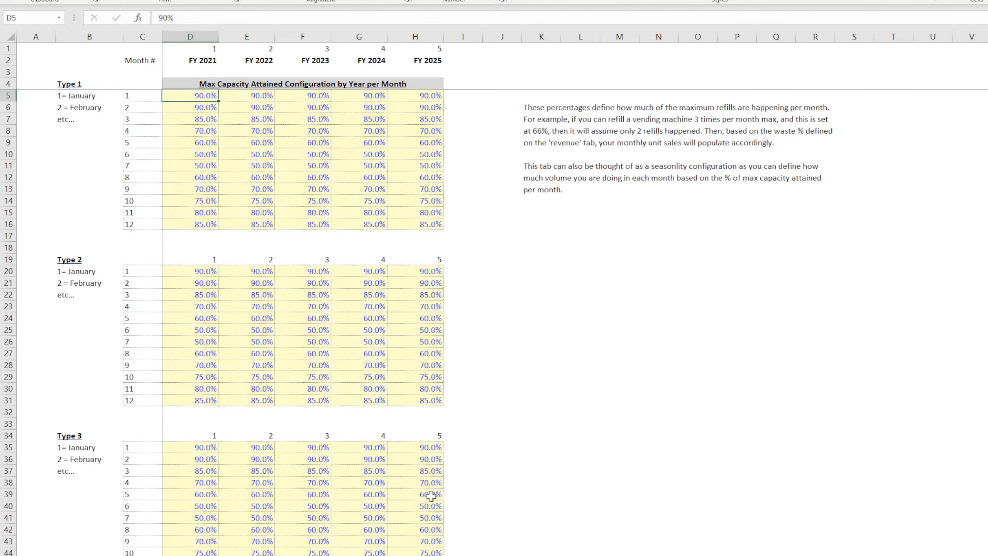
Compare Type 1's full capacity, maximum sales per month and yearly waste percentages on the Revenue sheet with its FY 2021 January seasonality percentage.
key("ctrl+Page_Up")
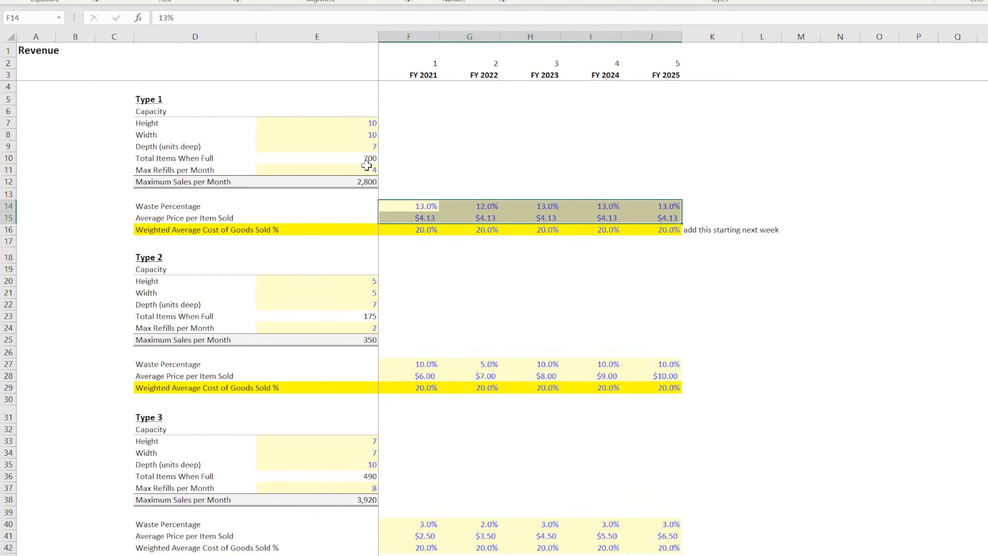
left_click(350, 157)
left_click(362, 185)
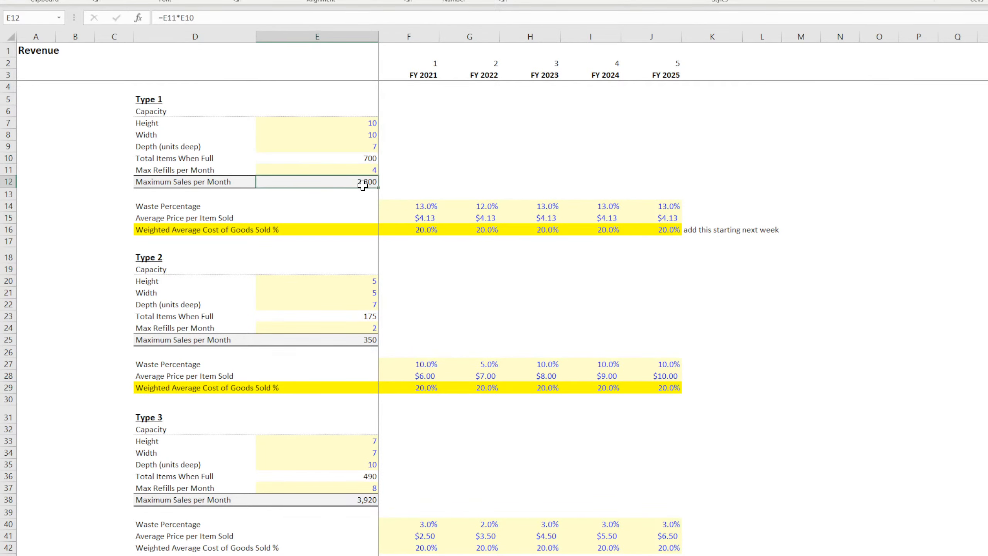
key("ctrl+Page_Down")
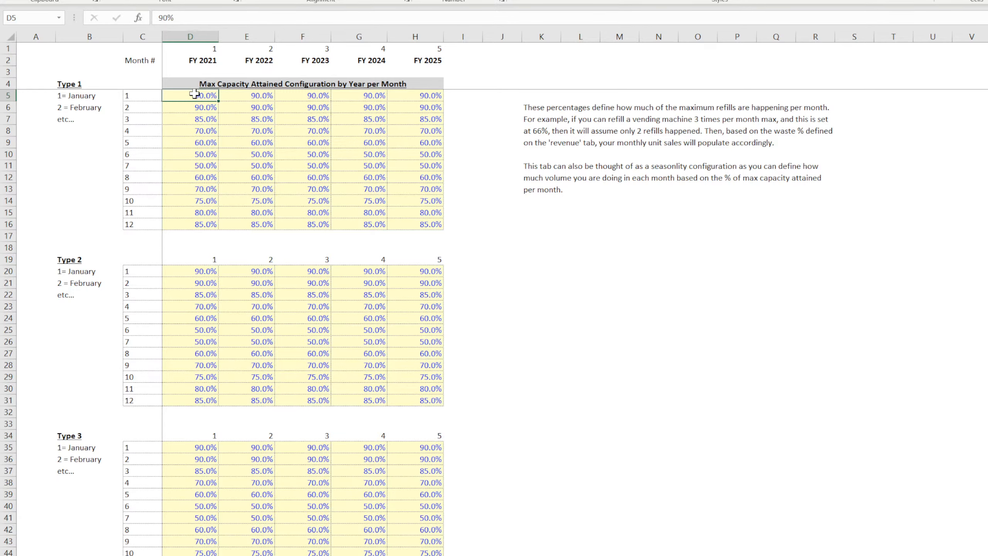
key("ctrl+Page_Up")
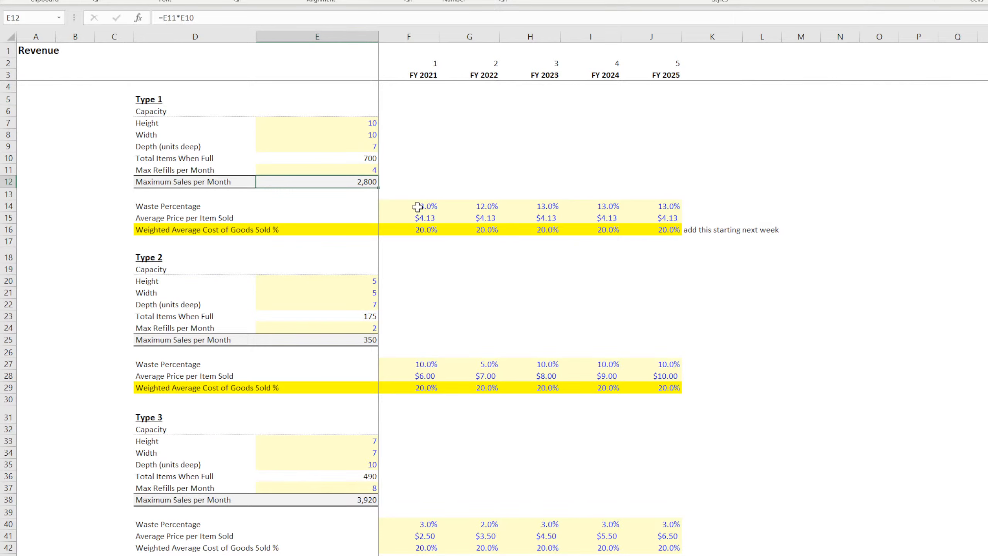
left_click_drag(416, 206, 652, 207)
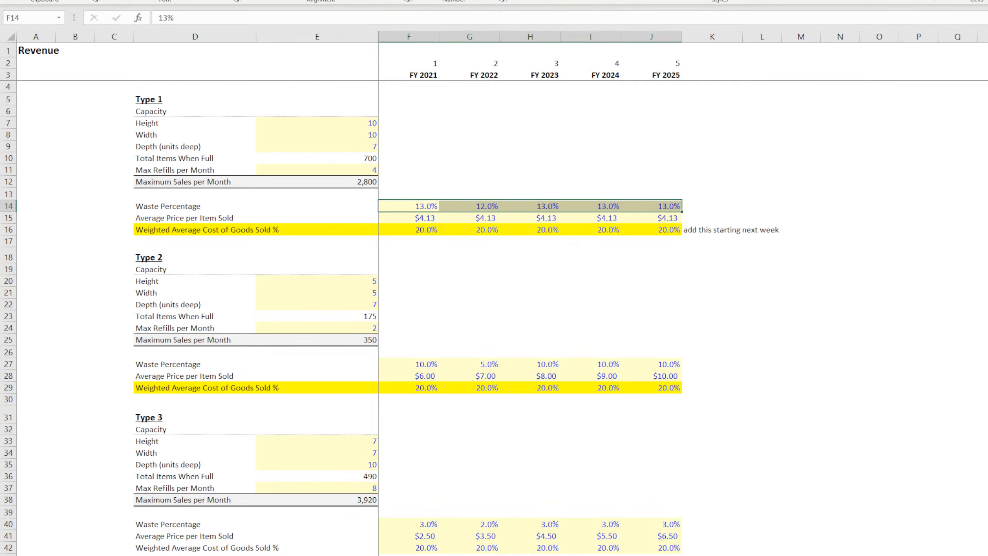
Inspect the pro-forma's Jan-21 Type 1 waste formula in E38 and the cells referenced by the max monthly sales formula in E32.
key("ctrl+Page_Down")
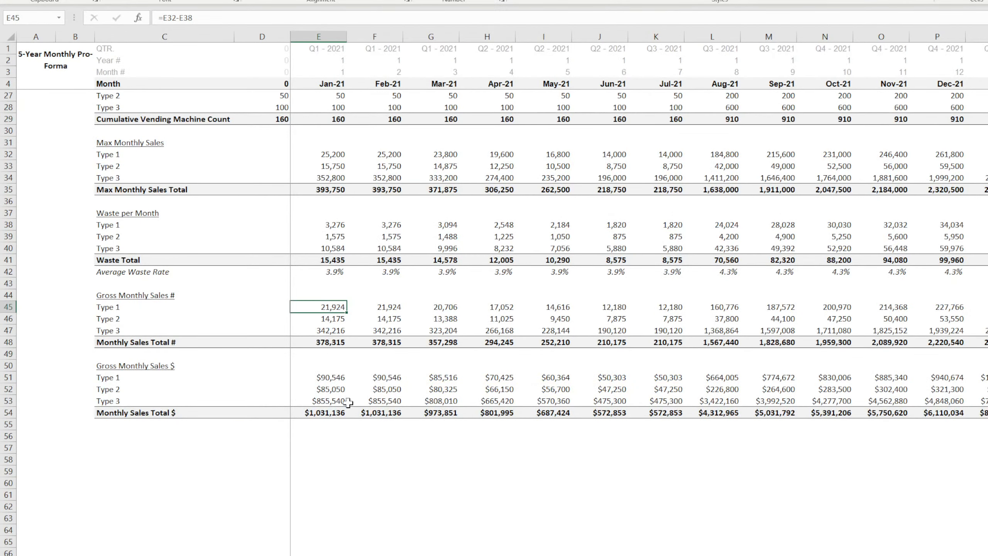
left_click(334, 225)
left_click(329, 153)
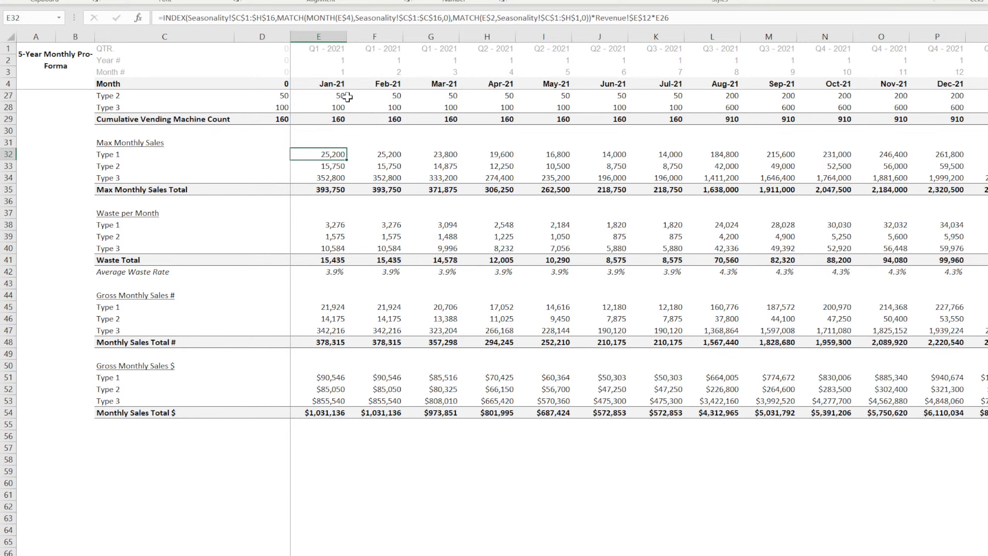
double_click(325, 154)
scroll(423, 266, "up", 4)
scroll(424, 266, "up", 4)
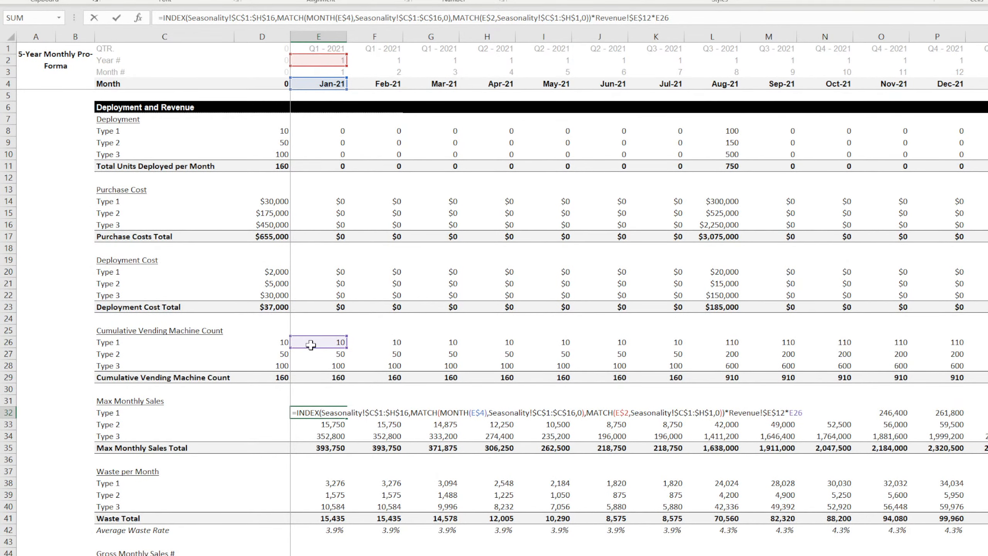
key("Escape")
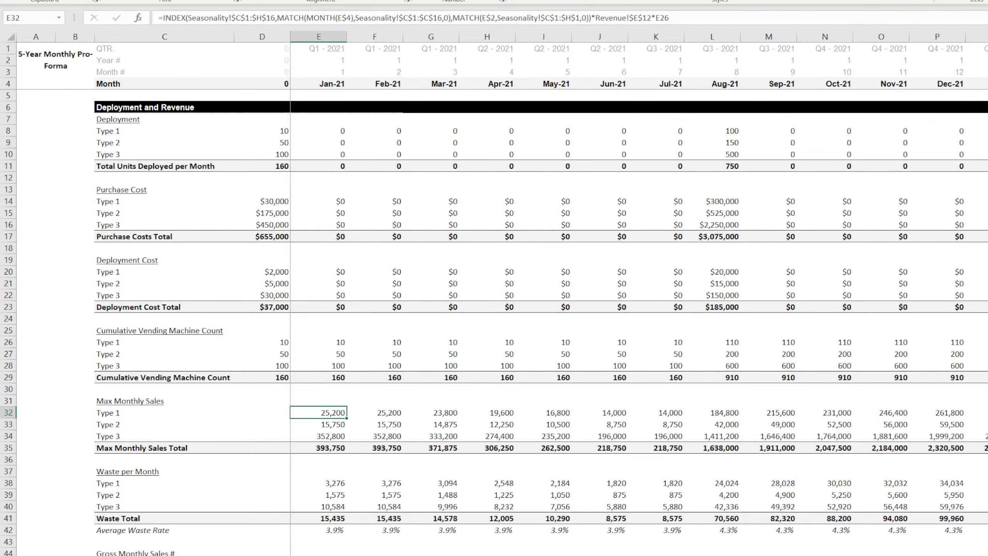
Trace E32 to the Type 1 maximum sales per month on the Revenue sheet, return, and check the cumulative machine count formula in E26.
key("ctrl+bracketleft")
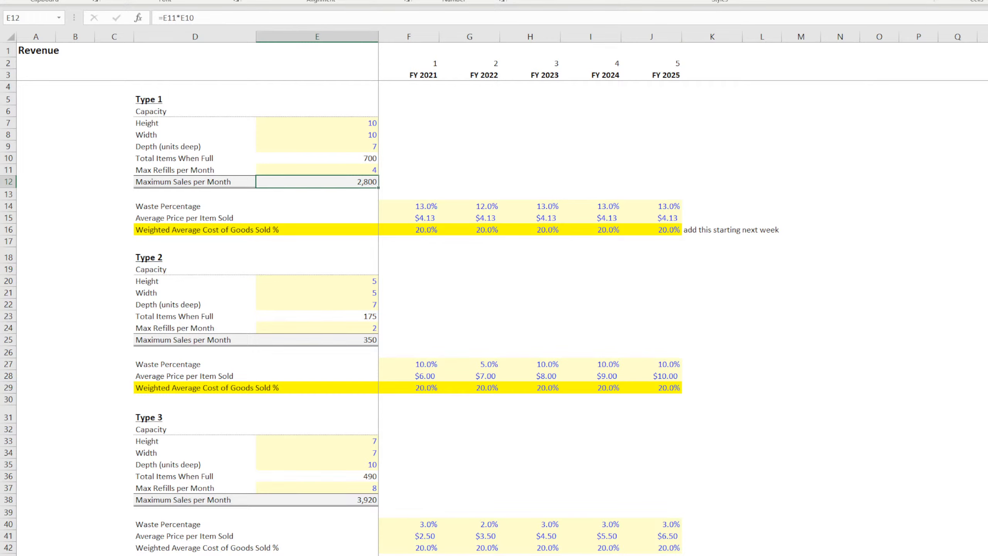
key("F5")
key("Return")
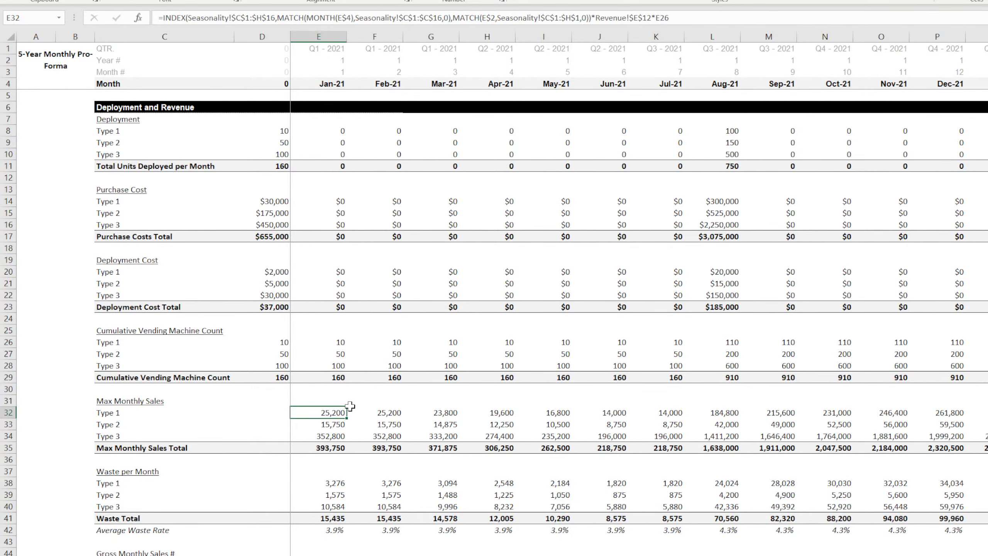
left_click(330, 339)
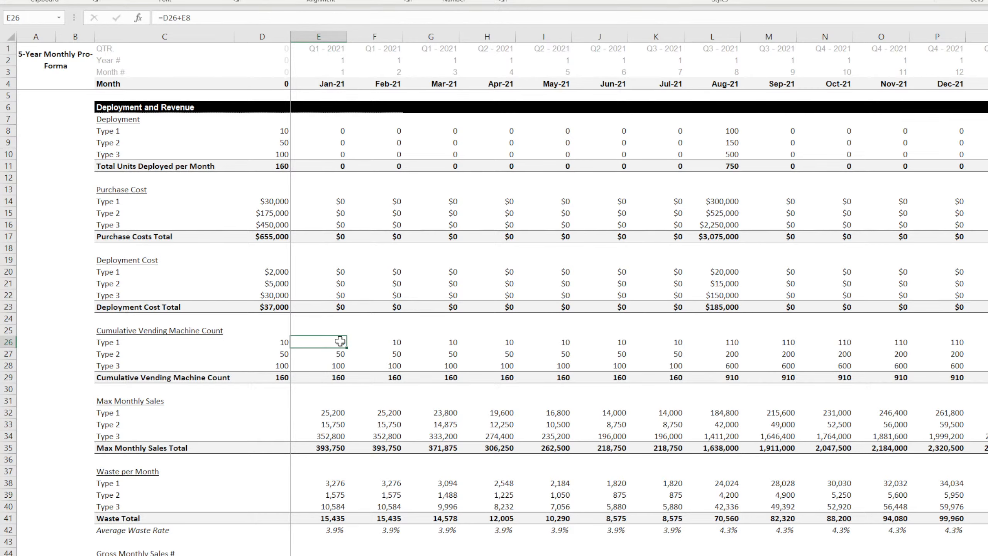
left_click(329, 412)
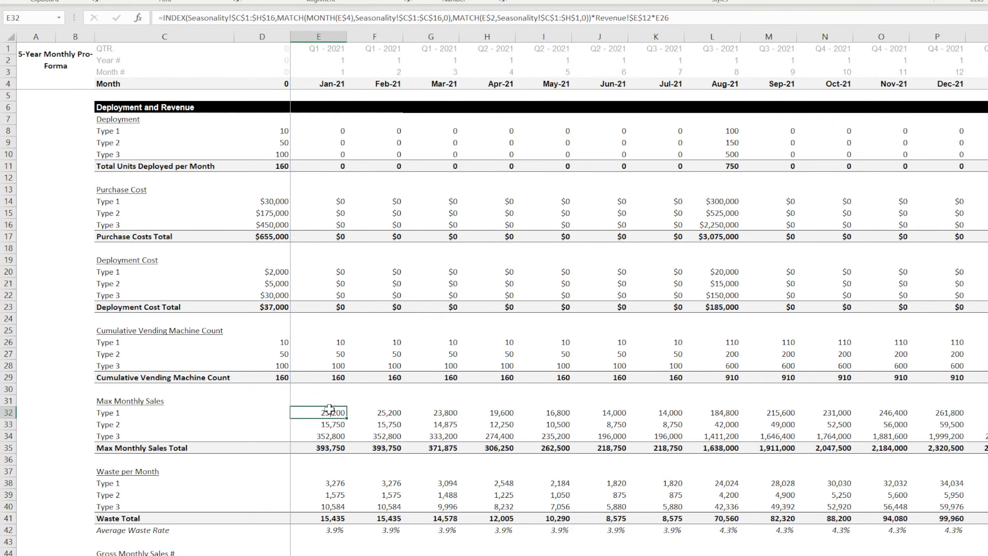
Compare Type 1's max capacity percentages in D5:H16 of the Seasonality sheet with its Jan-21 and Feb-21 max monthly sales on the pro-forma.
scroll(330, 403, "down", 3)
scroll(330, 403, "down", 1)
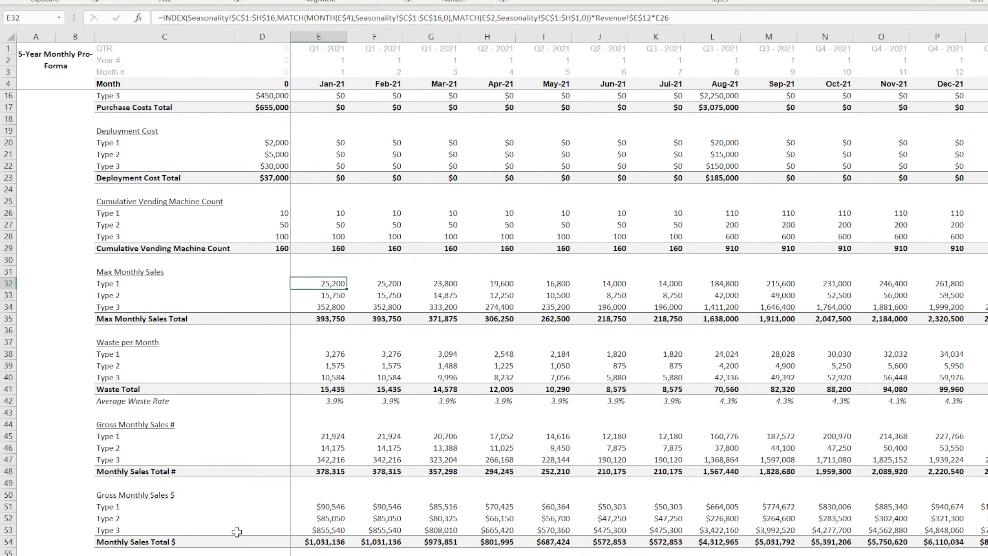
left_click(238, 553)
left_click_drag(199, 95, 423, 224)
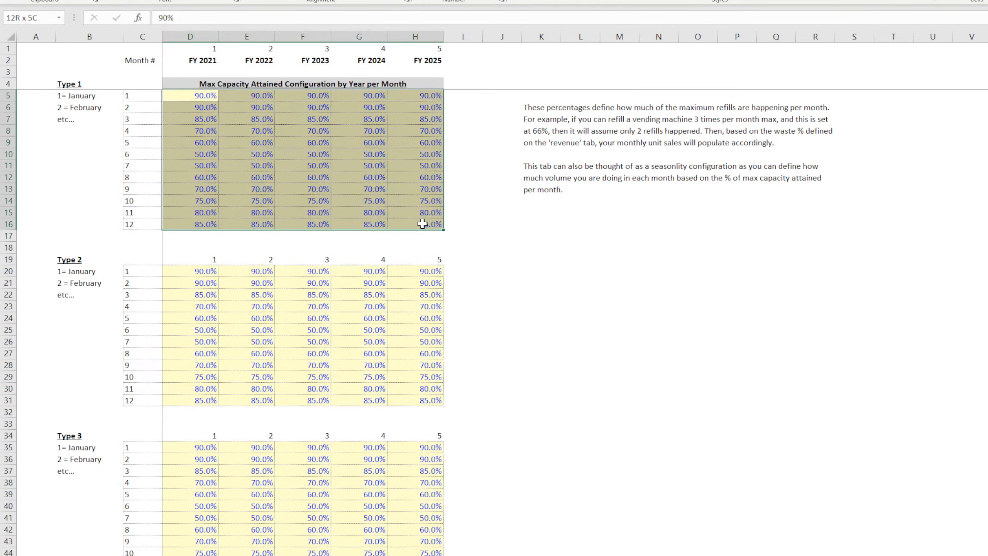
left_click(193, 94)
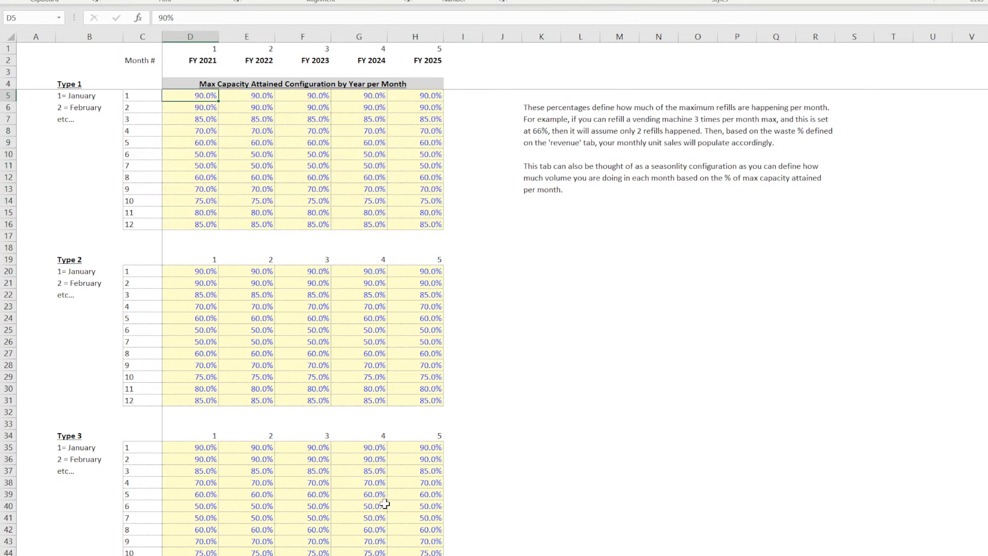
left_click(377, 555)
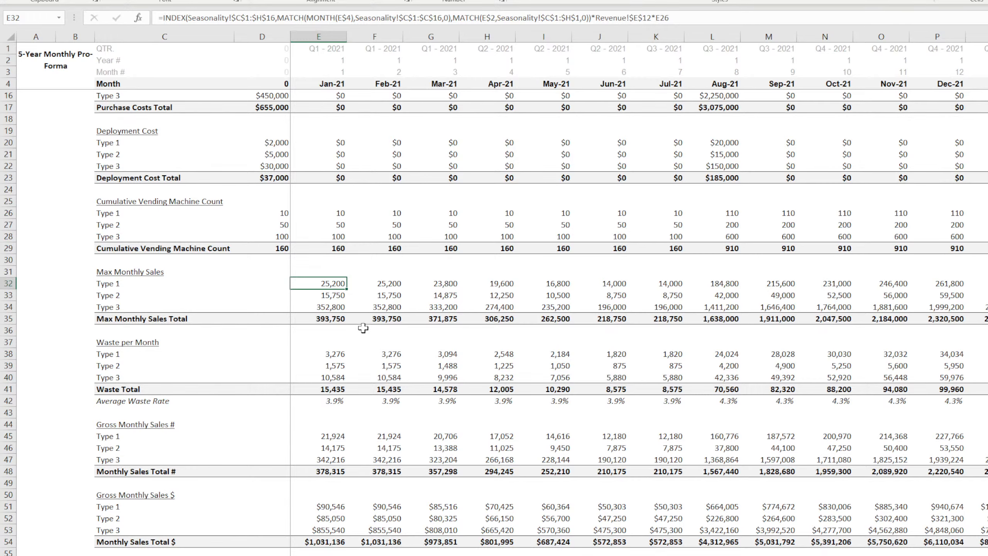
left_click_drag(324, 284, 386, 287)
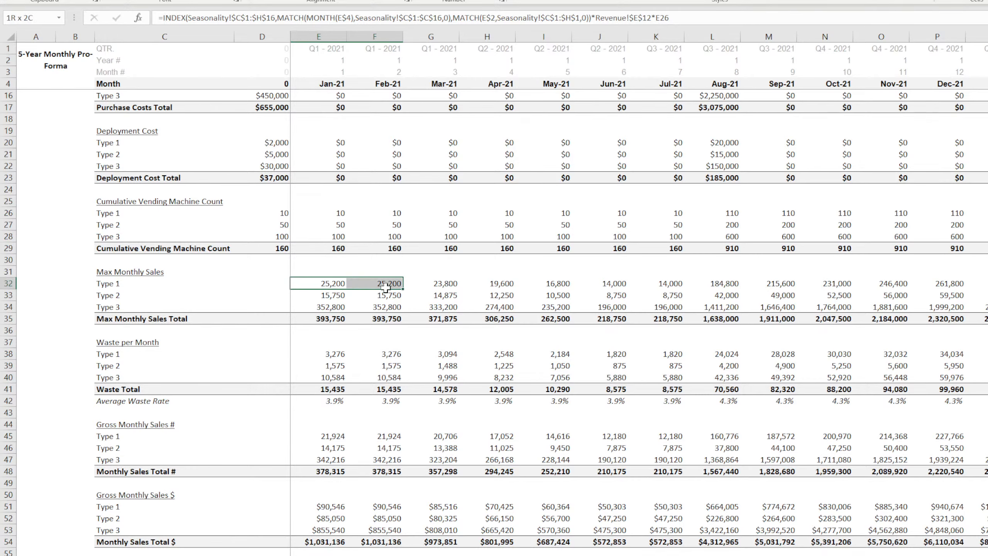
Trace the Jan-21 Type 1 waste formula in E38 to its max monthly sales and year references, and review the waste rows.
left_click(330, 355)
scroll(352, 313, "down", 4)
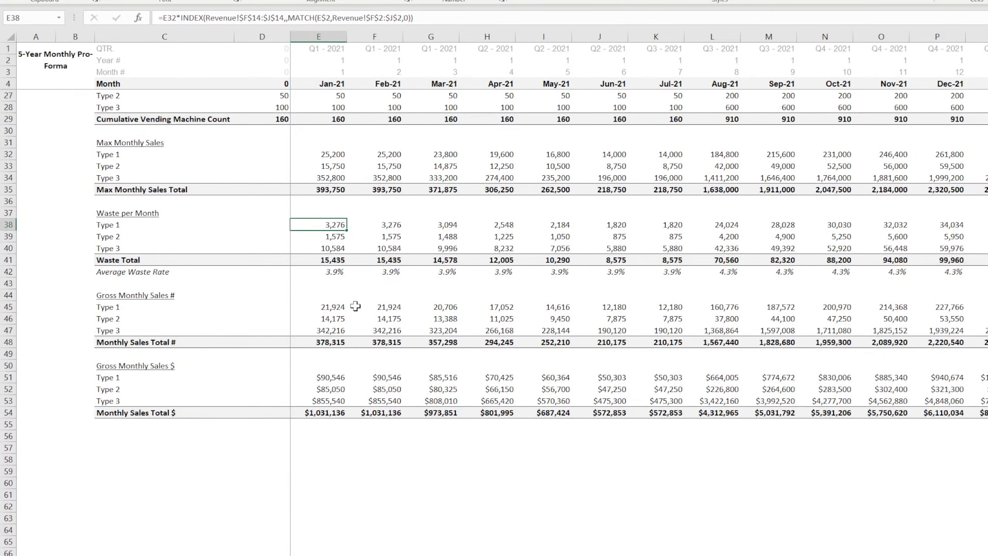
double_click(330, 224)
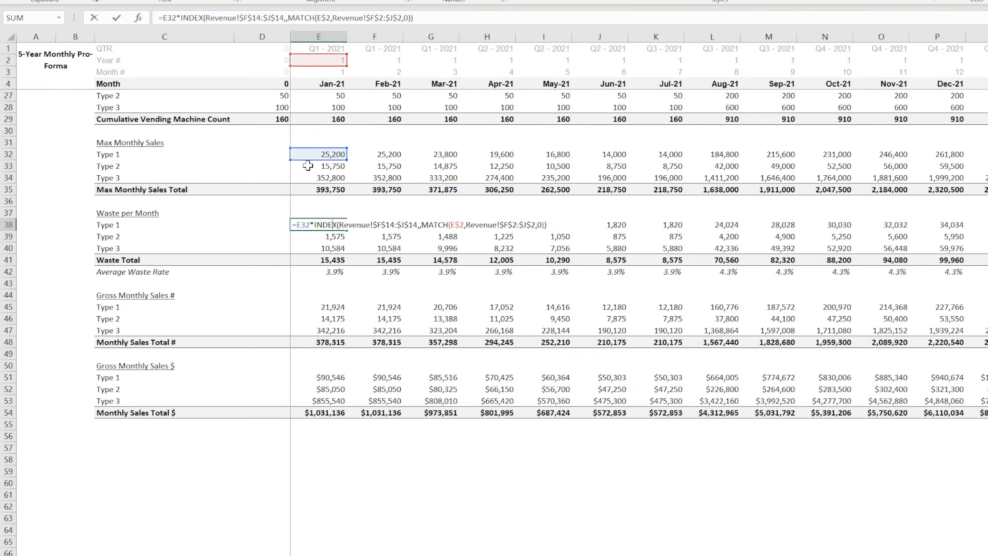
key("Return")
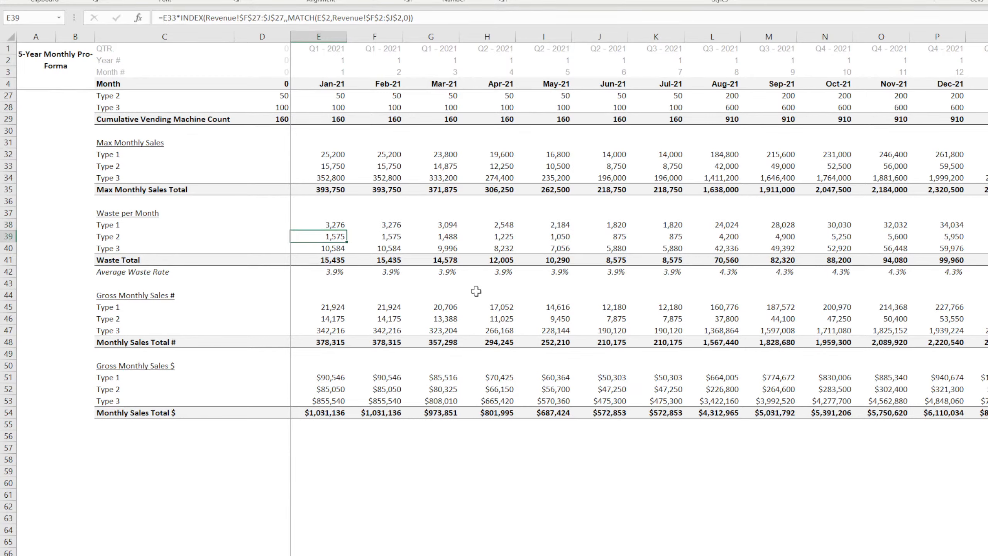
left_click(517, 474)
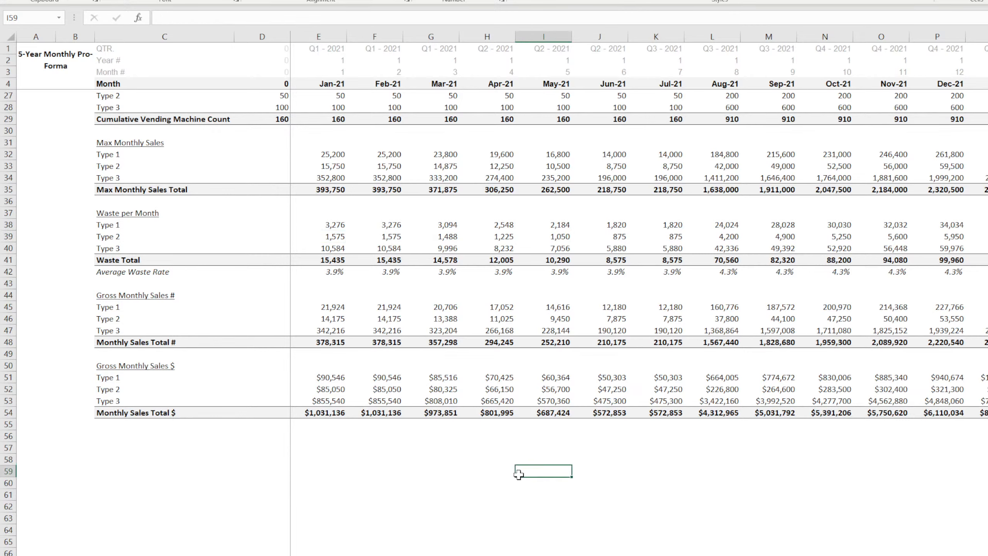
left_click(328, 224)
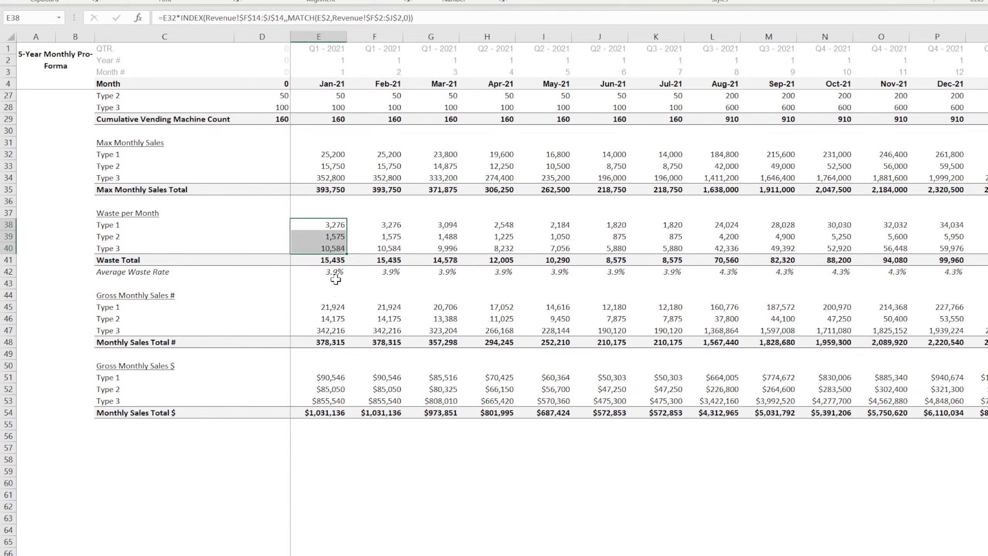
Inspect how the Jan-21 Type 1 gross monthly sales formula in E45 subtracts waste from max monthly sales.
left_click(326, 307)
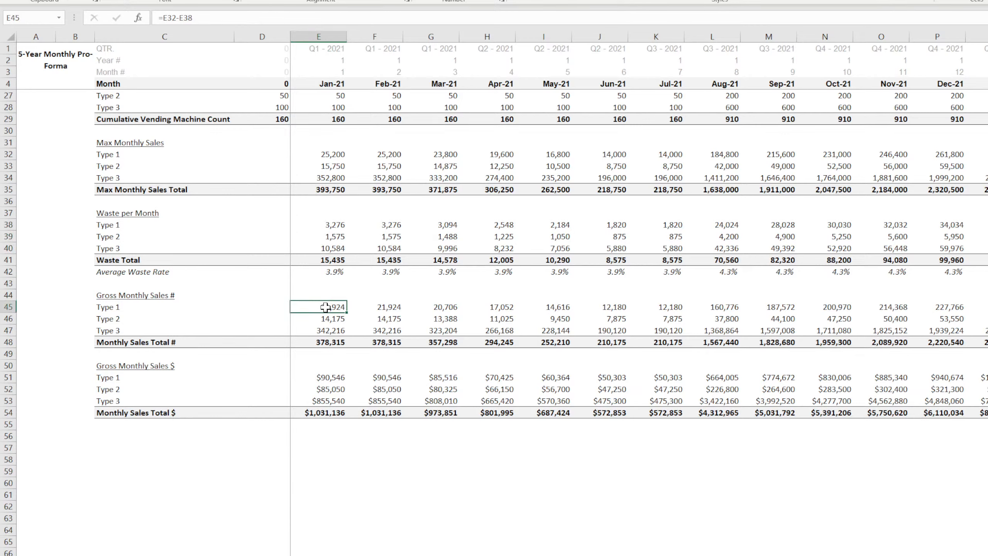
double_click(326, 307)
key("Return")
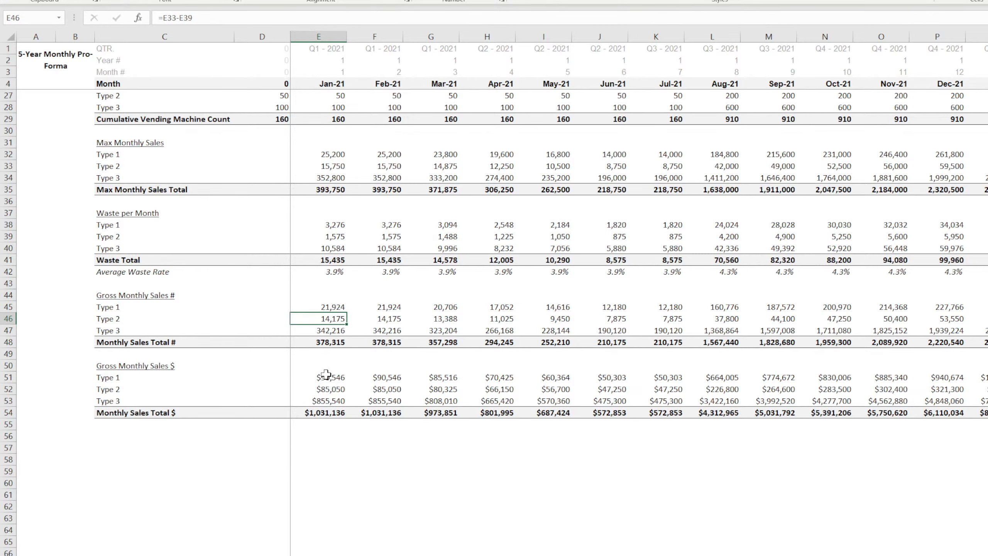
scroll(311, 372, "up", 7)
scroll(303, 367, "down", 7)
Review the Revenue sheet's Weighted Average Cost of Goods Sold % rows and the note beside Type 1's row in K16.
key("ctrl+Page_Up")
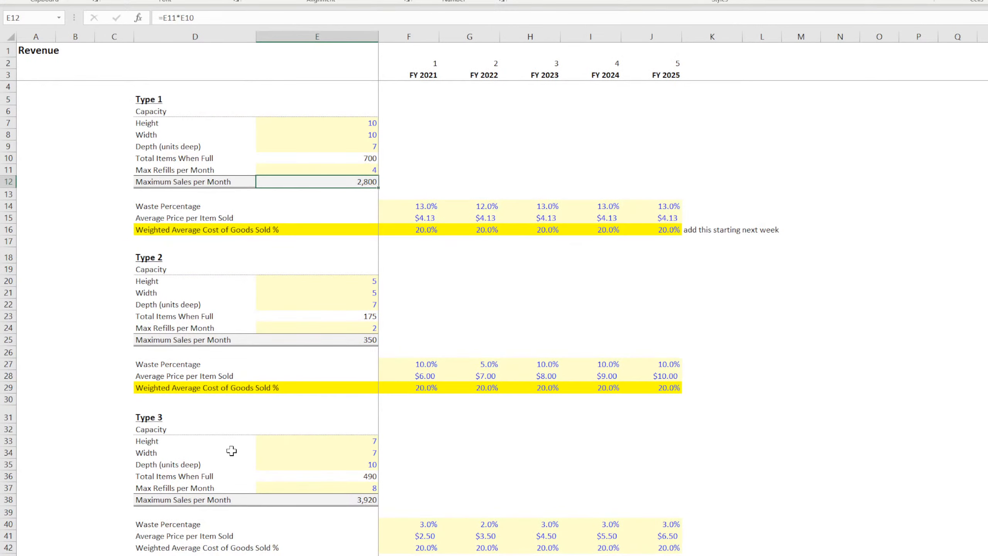
scroll(232, 451, "down", 4)
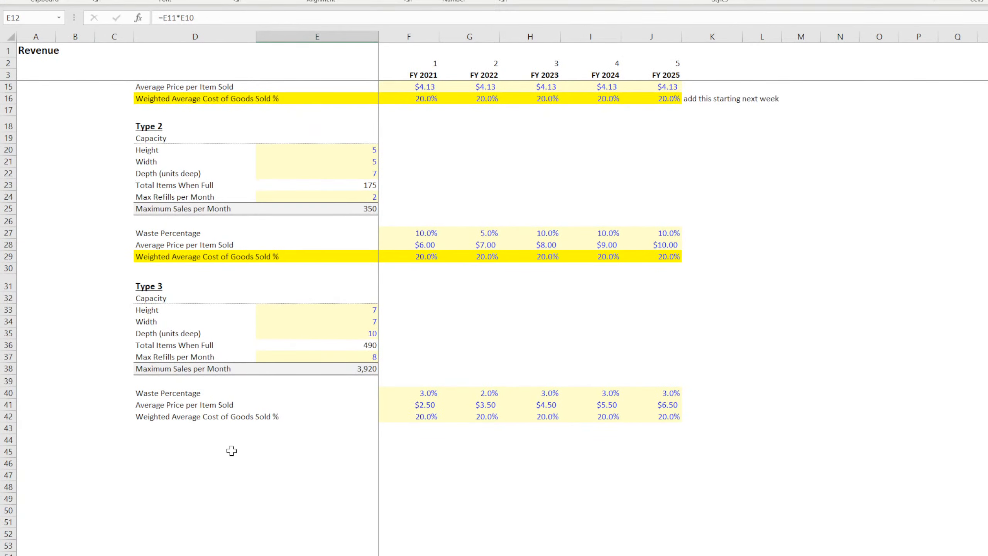
scroll(232, 450, "up", 4)
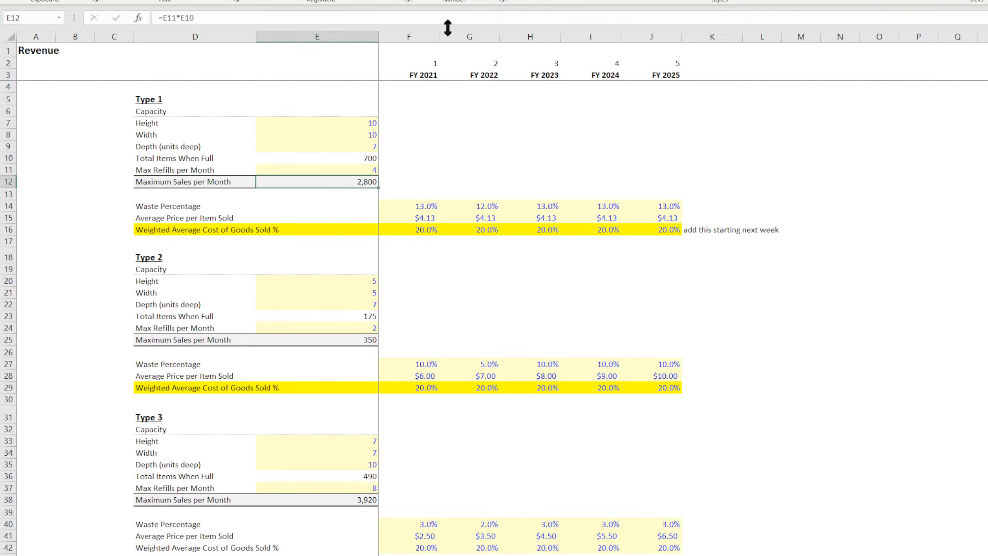
left_click_drag(167, 227, 716, 226)
left_click(716, 229)
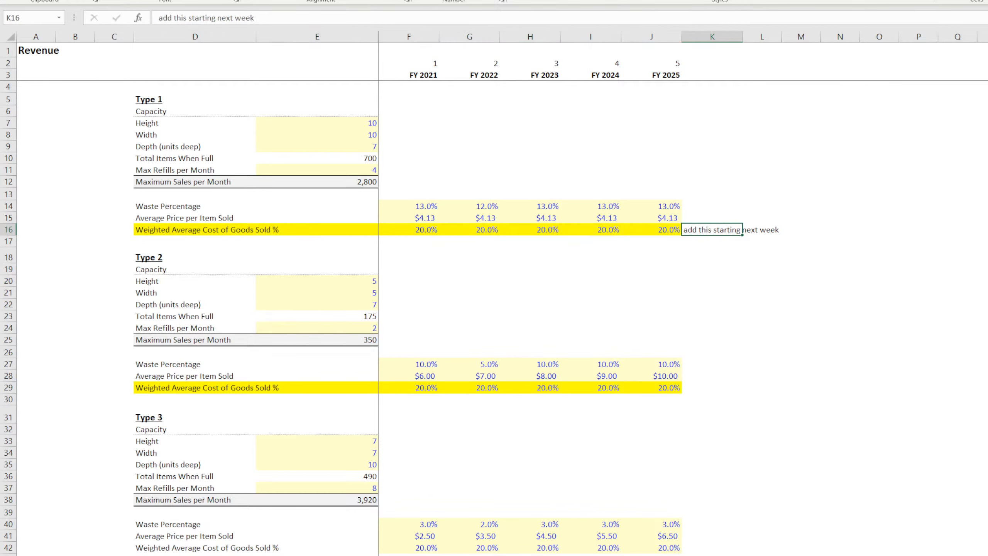
Enter the heading "Cost of Goods Sold" in C56 of the pro-forma, below the monthly sales dollar total.
key("ctrl+Page_Down")
left_click(194, 436)
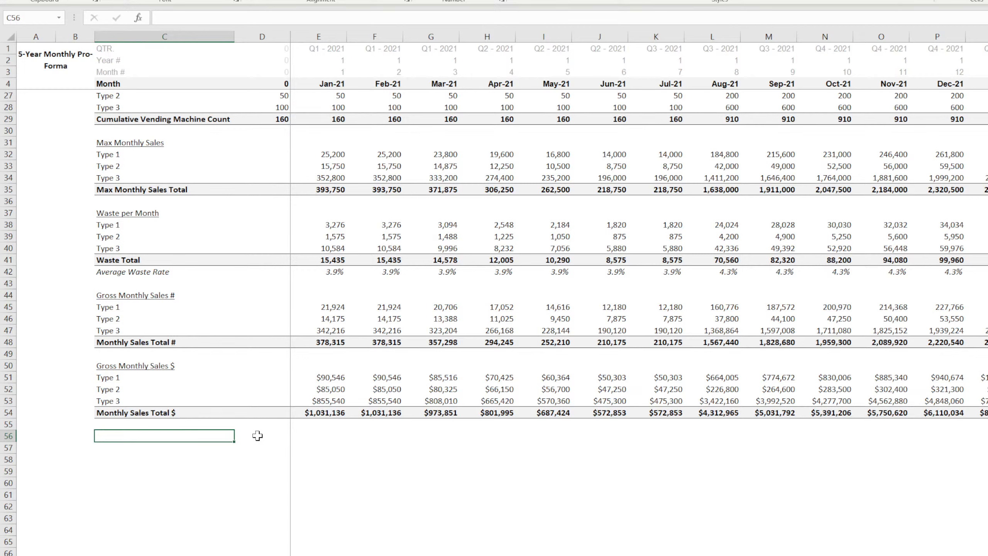
key("Down")
key("Up")
type("Cost of Goods Sold")
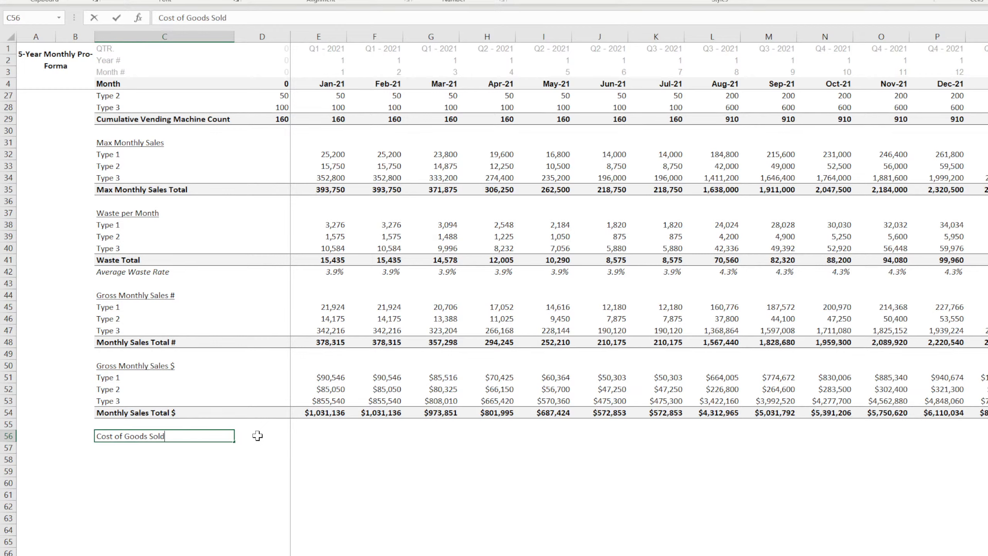
key("Return")
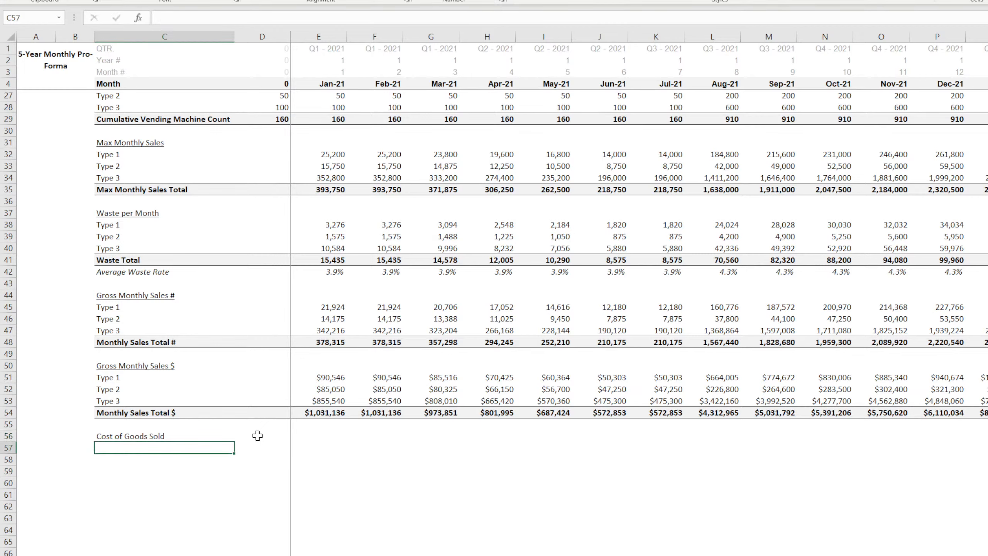
Link C57 to the Type 1 label with =C8 and fill the formula down to C59 for the other types.
type("=")
scroll(116, 225, "up", 7)
left_click(129, 132)
key("Return")
scroll(147, 409, "down", 8)
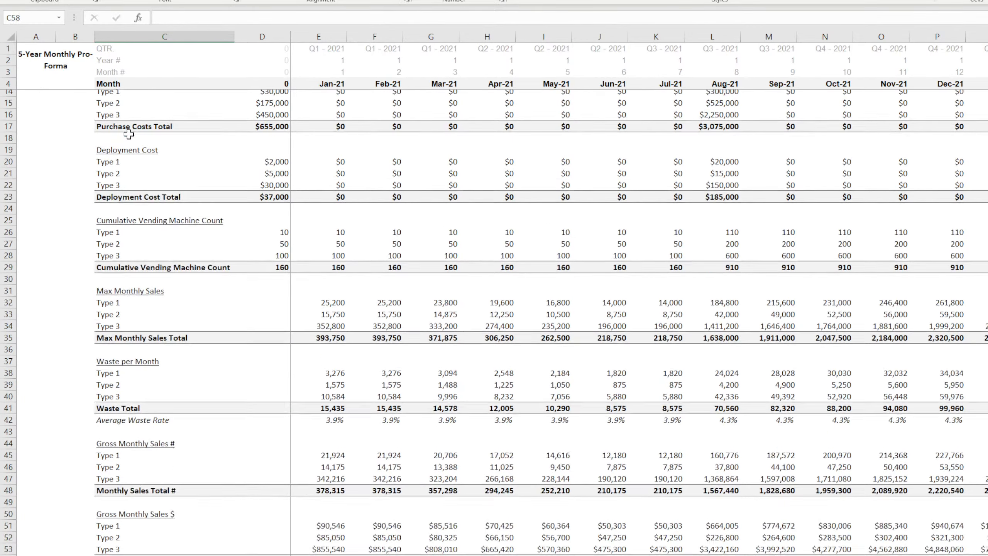
left_click(148, 411)
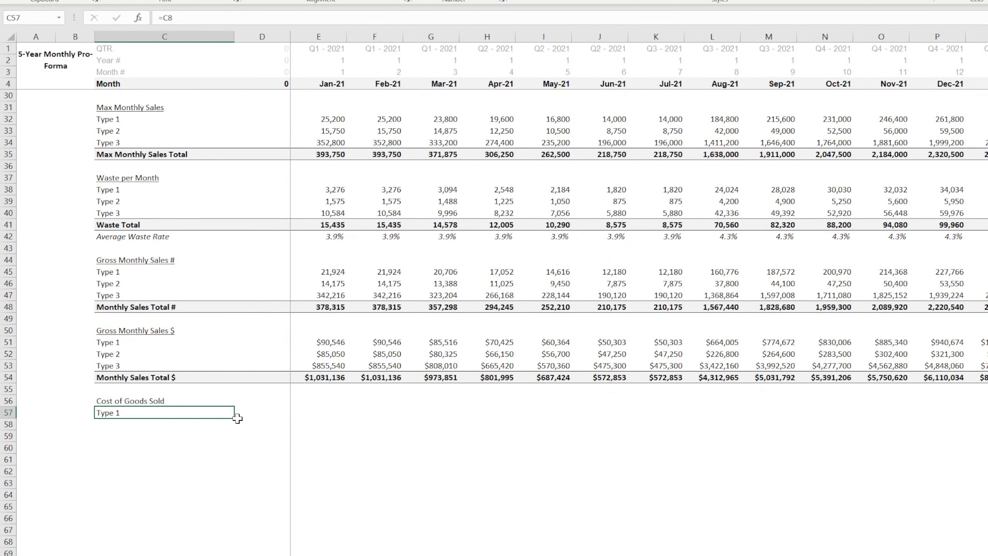
left_click_drag(233, 418, 226, 444)
Format the Cost of Goods Sold heading row C56:I56 with a black fill and white text.
left_click_drag(138, 400, 560, 401)
left_click(211, 4)
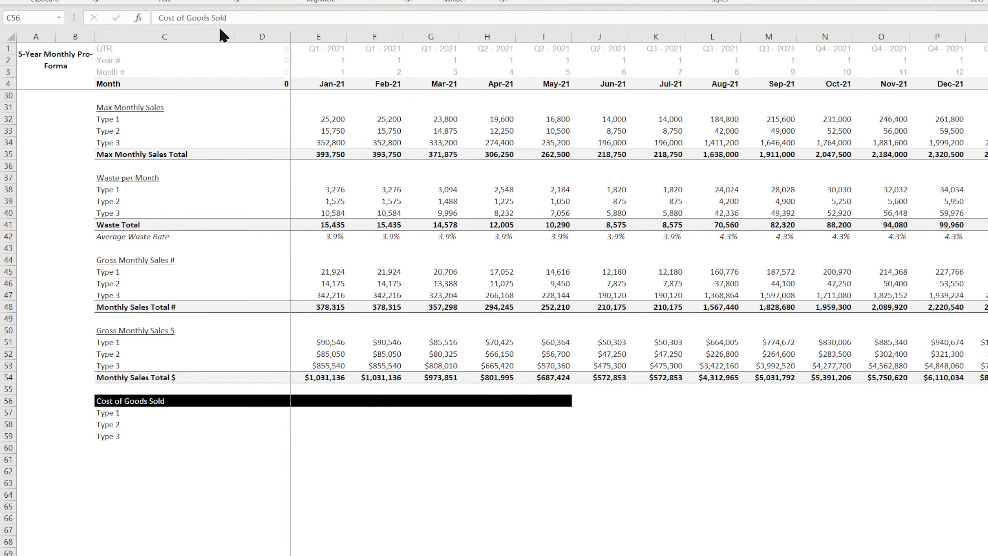
left_click(219, 26)
left_click(117, 411)
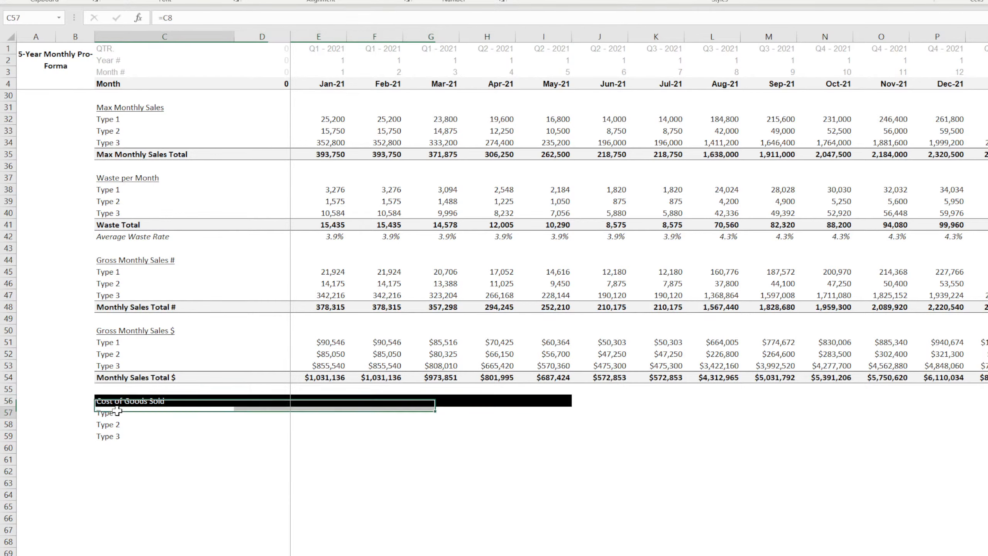
Check the weighted average cost of goods sold inputs on the Revenue sheet, and return to the pro-forma's Jan-21 Type 1 cost cell E57.
left_click(327, 419)
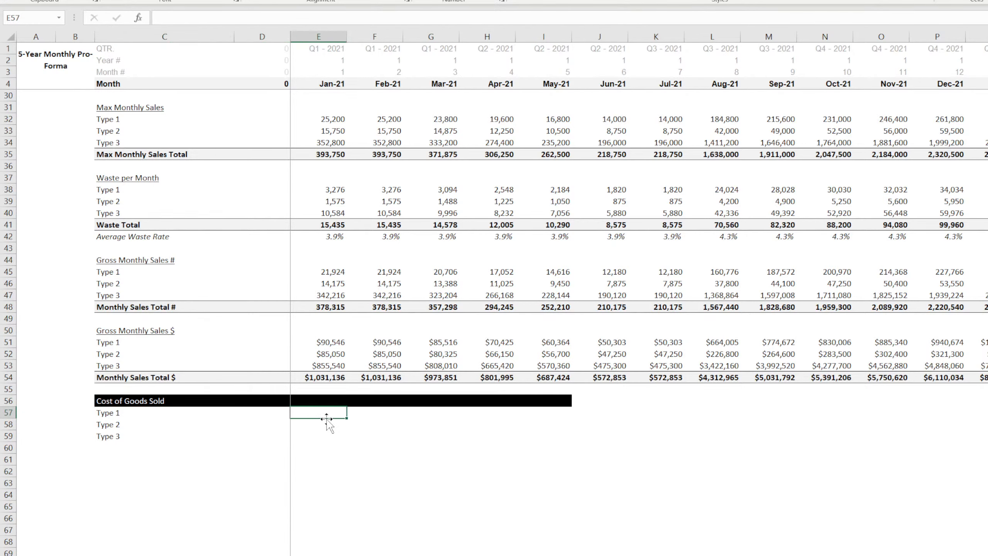
key("ctrl+Page_Up")
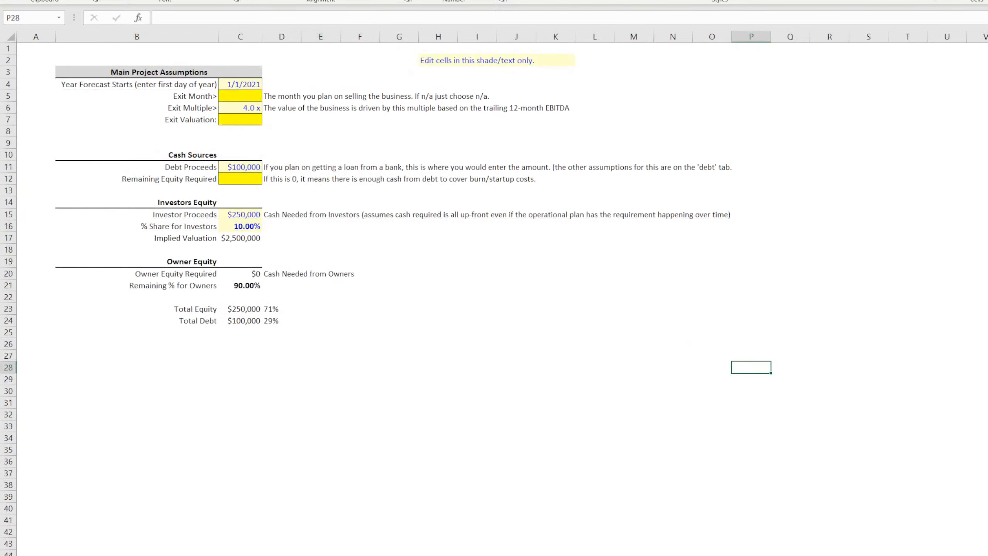
key("ctrl+Page_Down")
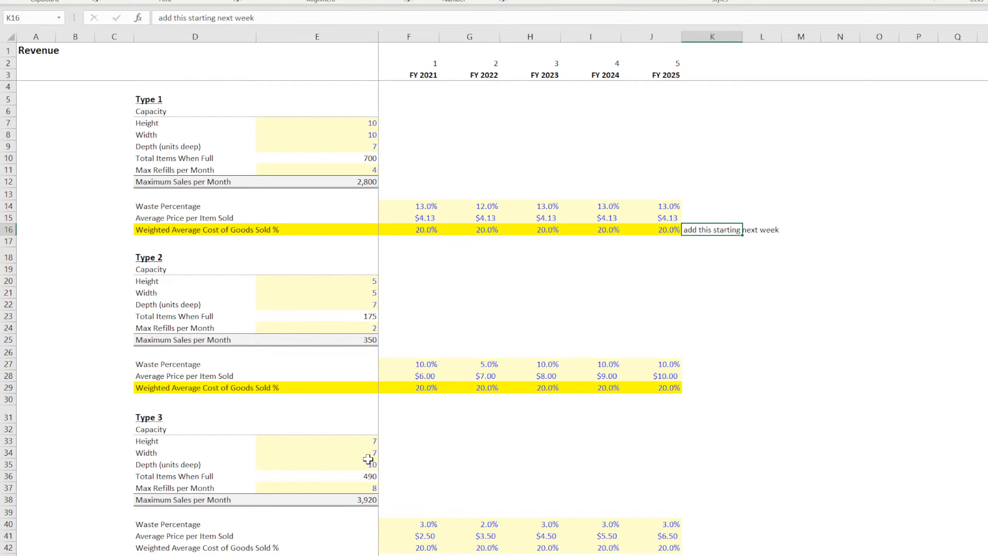
left_click(391, 555)
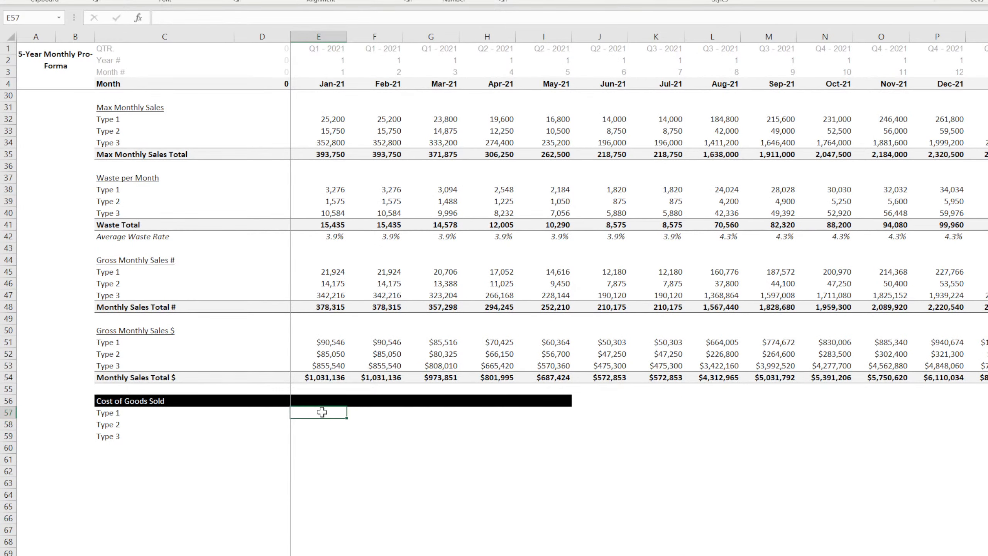
left_click(281, 413)
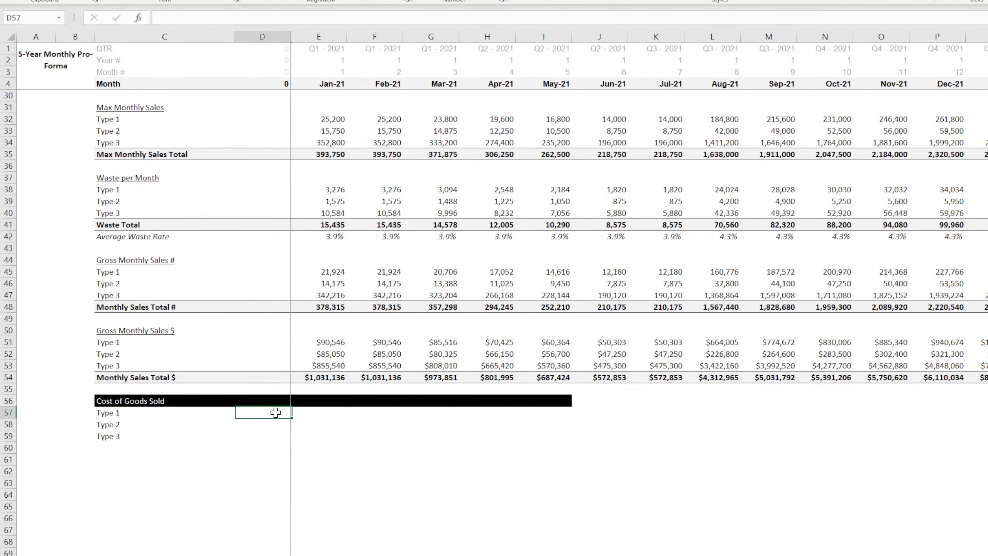
left_click(341, 418)
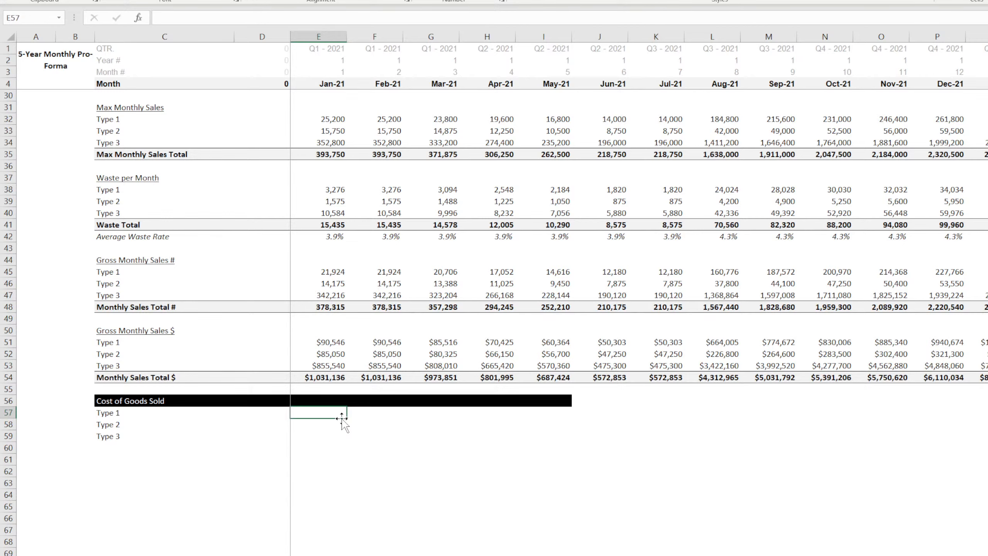
Review the Purchase Cost rows in D14:N17 of the pro-forma, and return to the Type 1 cost of goods sold cell E57.
scroll(344, 405, "up", 8)
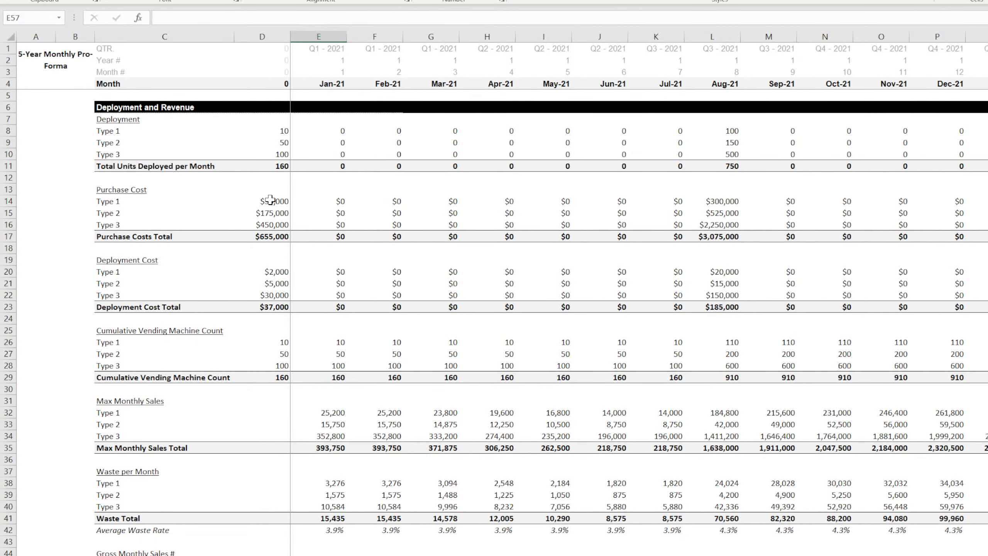
left_click_drag(270, 200, 850, 238)
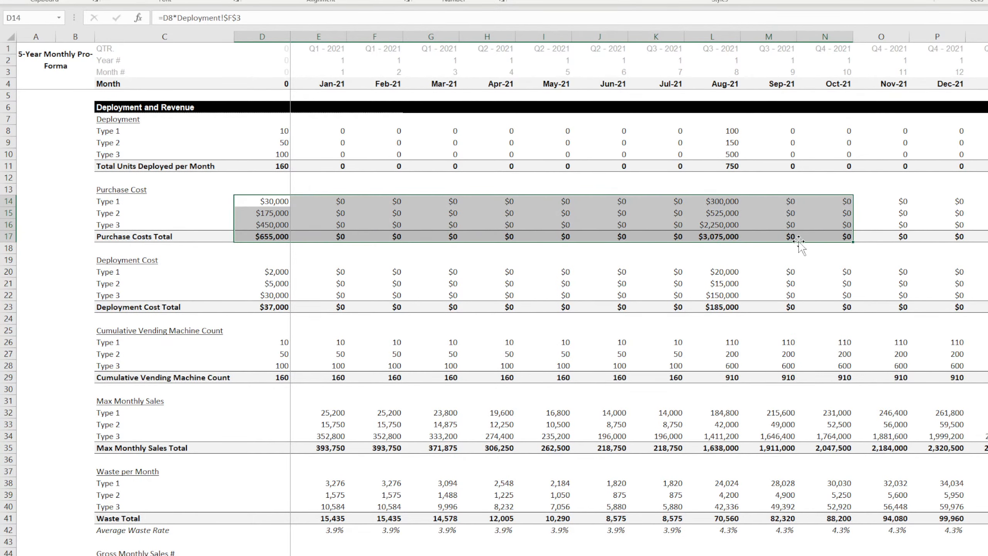
scroll(252, 216, "down", 11)
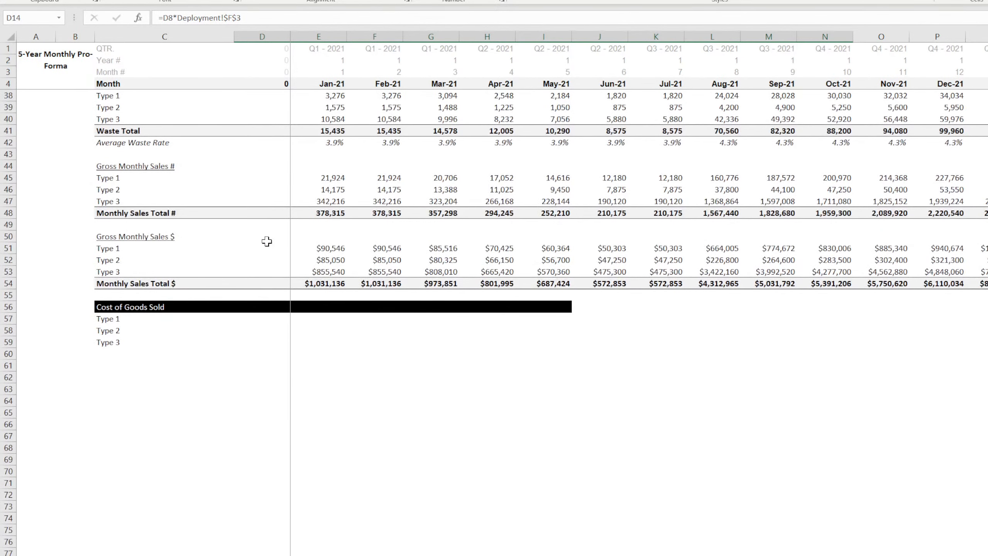
left_click(309, 318)
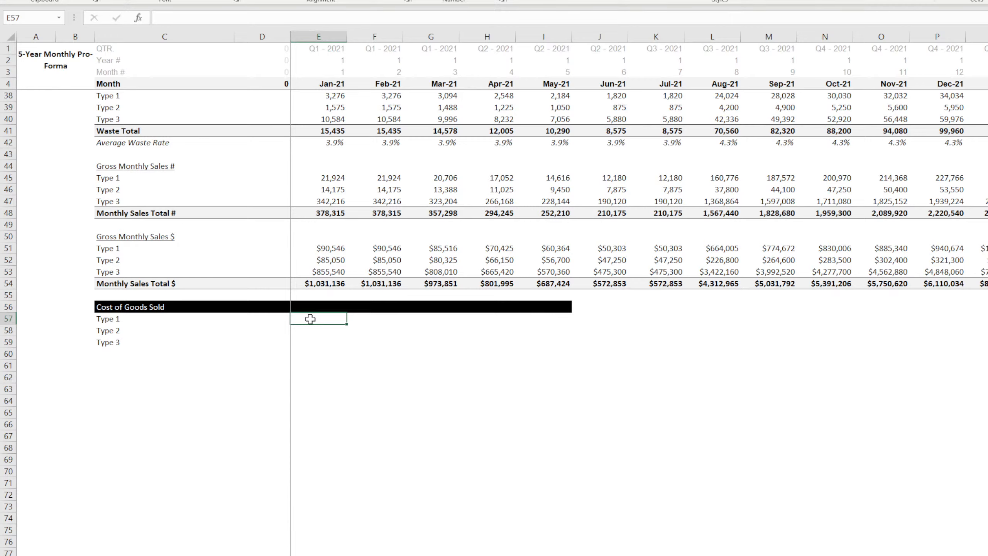
key("Left")
key("Right")
key("Left")
key("Right")
key("Left")
key("Down")
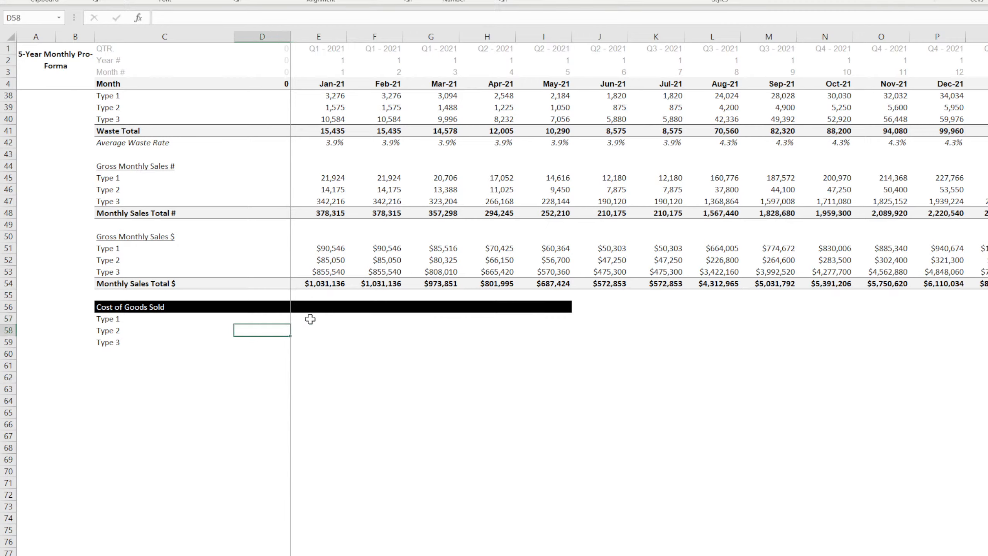
key("Left")
key("Down")
key("Left")
key("Right")
key("Right")
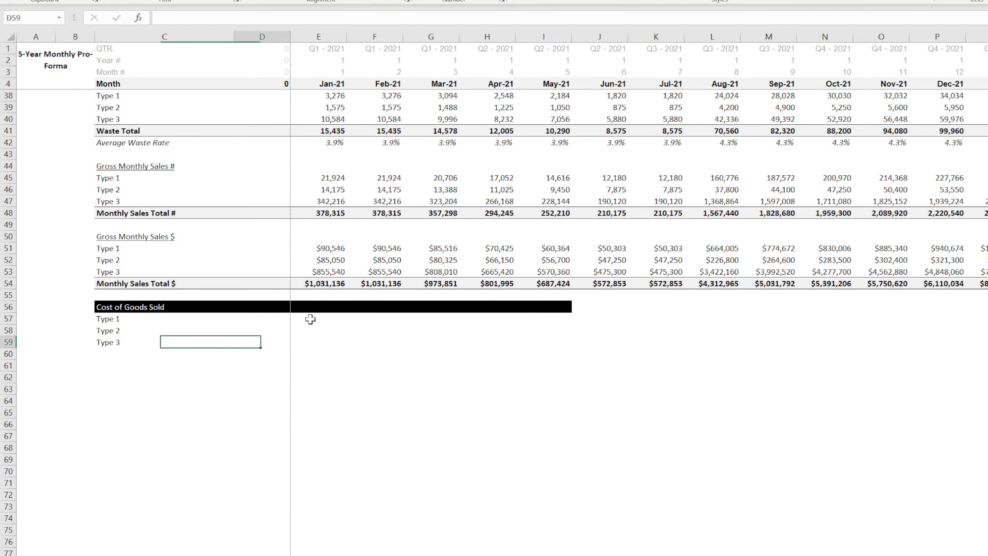
key("Up")
key("Up")
key("Down")
key("Down")
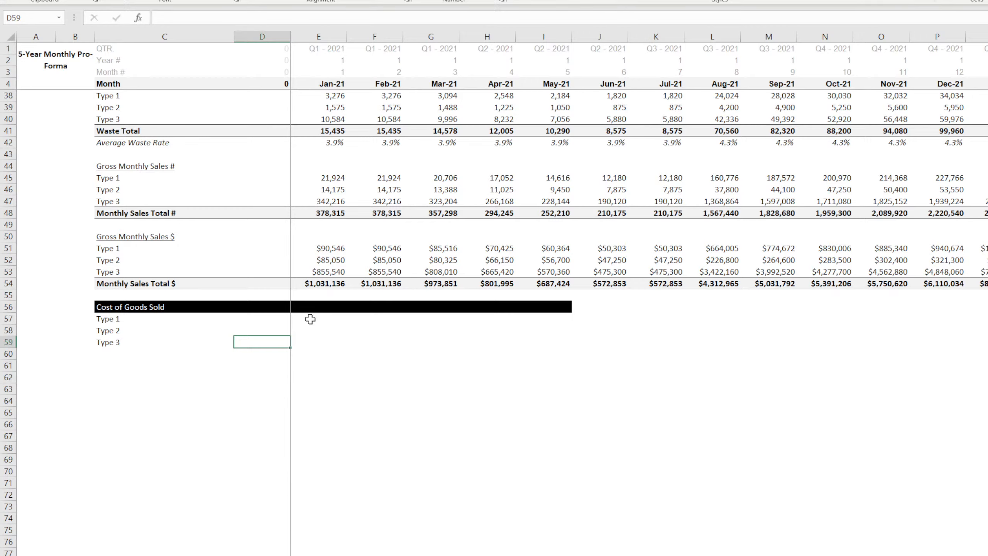
key("Right")
key("Right")
key("Right")
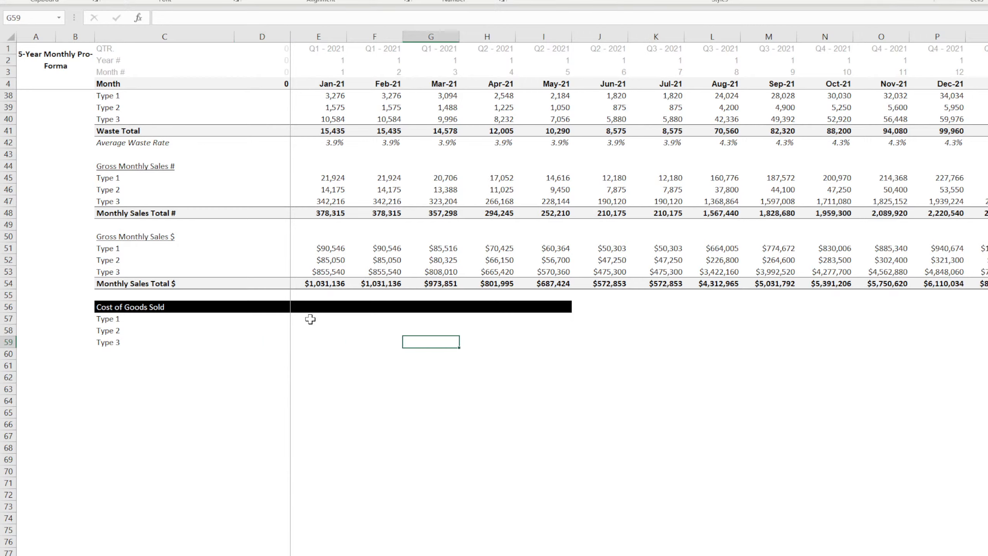
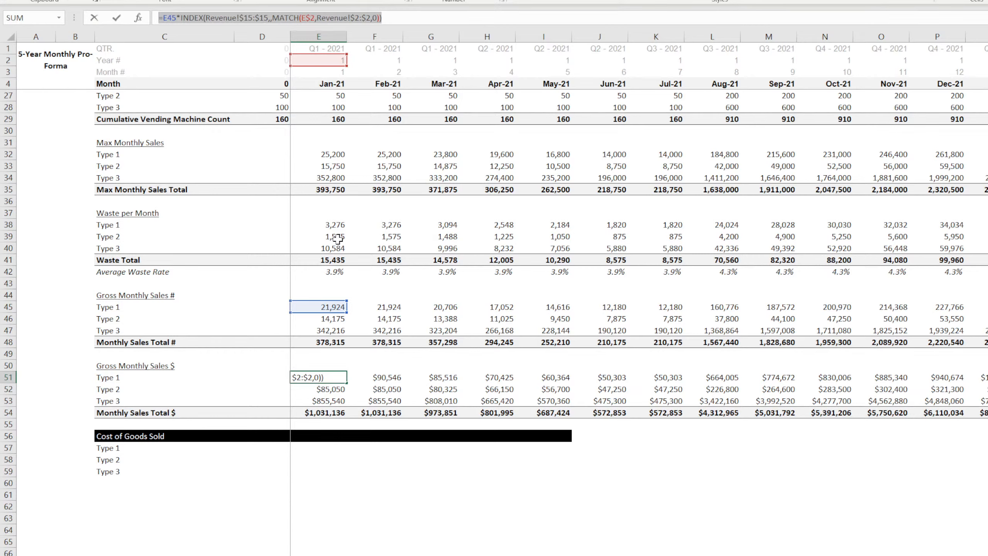
Copy the Type 1 gross sales formula from E51 into cost cell E57 and repoint its quantity reference to Max Monthly Sales E32.
key("ctrl+Return")
left_click(323, 449)
left_click(285, 17)
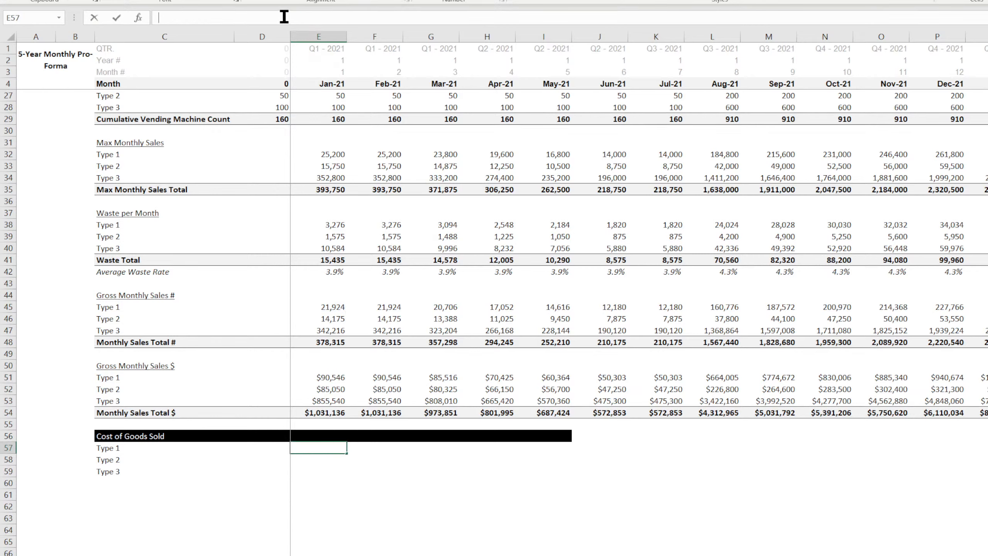
key("ctrl+v")
key("Return")
double_click(328, 448)
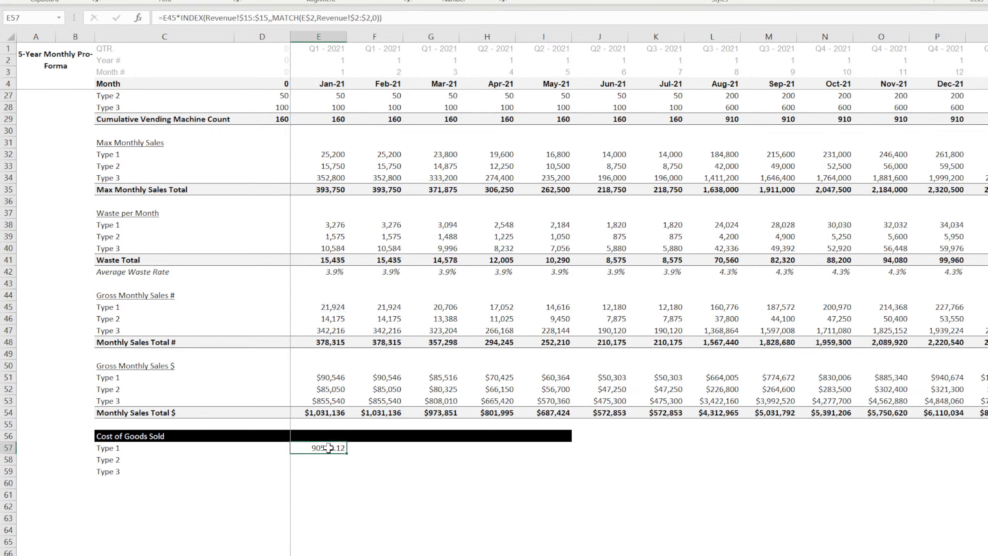
left_click_drag(327, 313, 324, 157)
key("Return")
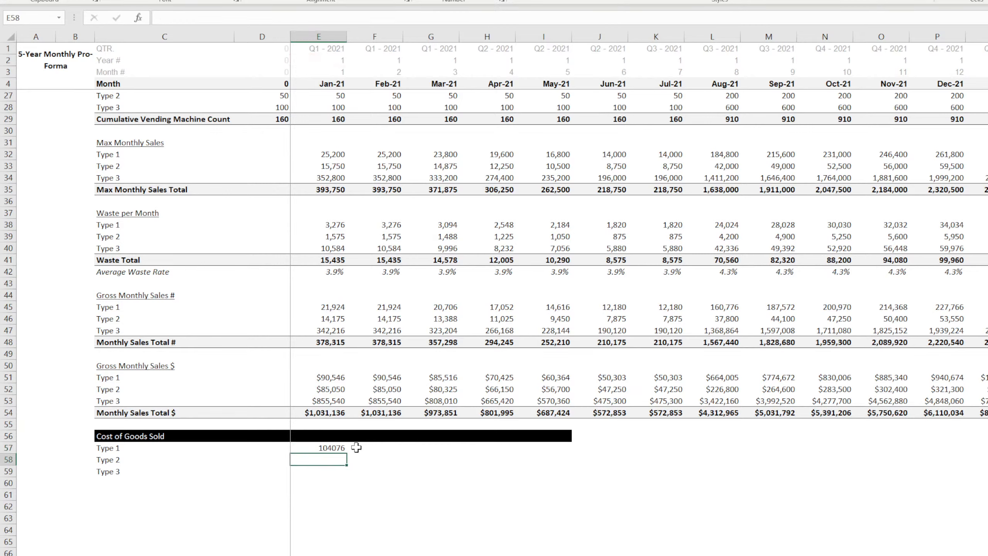
Format the Type 1 cost of goods sold cell E57 as dollar currency without decimals.
left_click(327, 447)
left_click(420, 0)
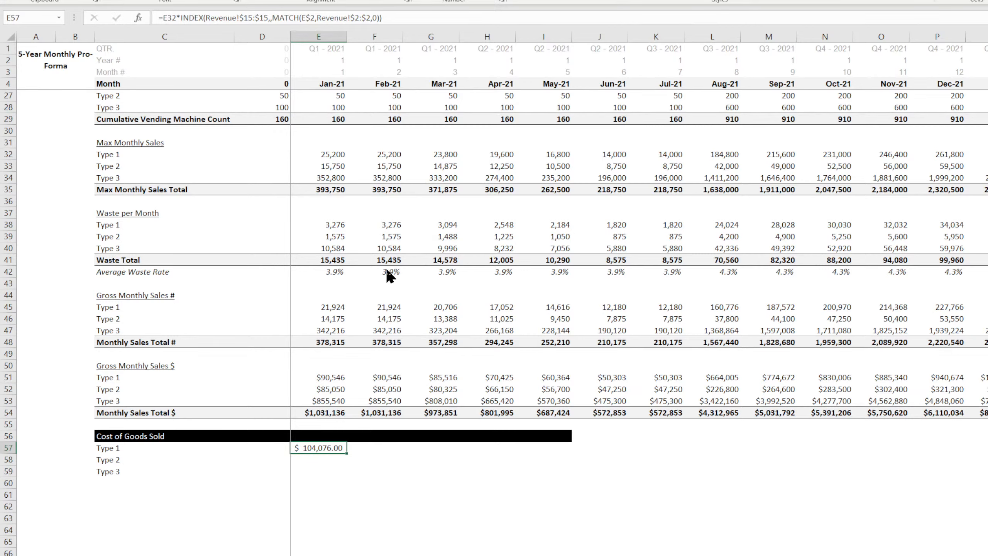
left_click(430, 475)
Multiply the E57 formula by the Type 1 weighted average cost percentage using INDEX(Revenue!16:16,,MATCH(E2,Revenue!2:2,0)).
key("ctrl+Page_Up")
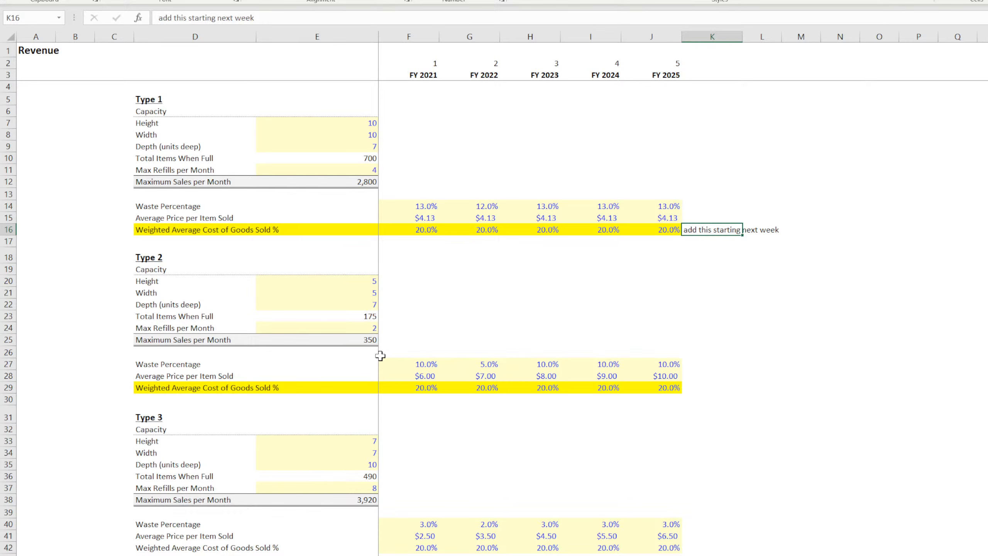
left_click(204, 229)
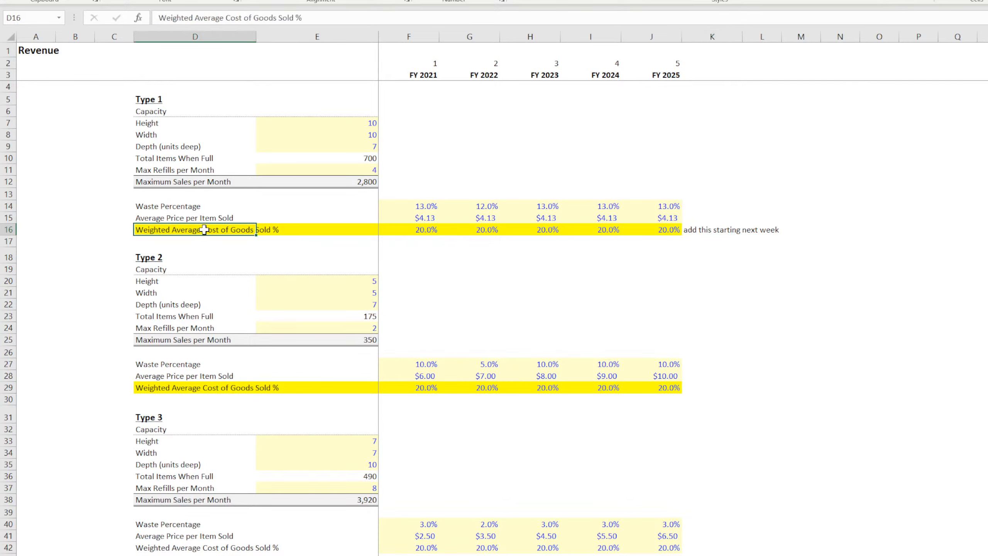
left_click(419, 230)
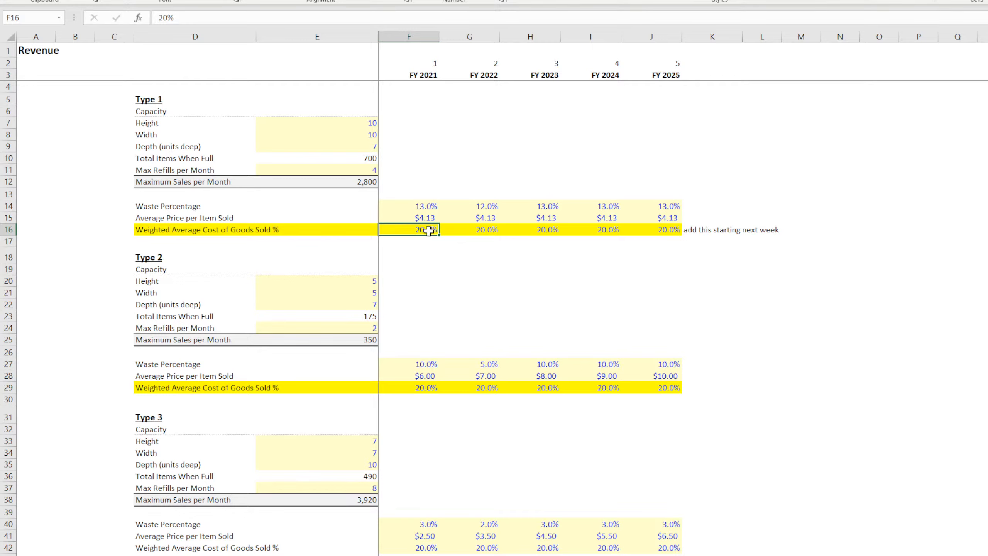
key("ctrl+Page_Down")
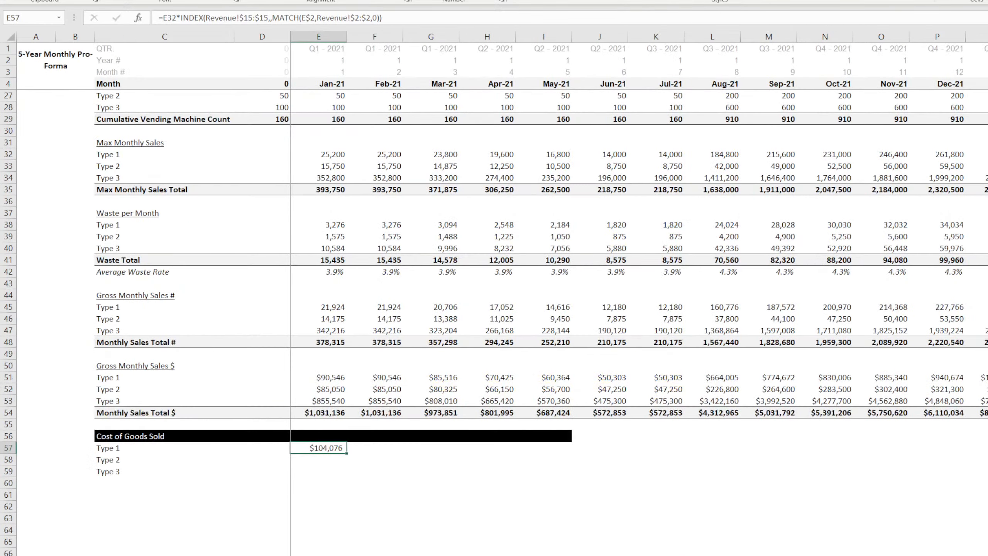
left_click(409, 17)
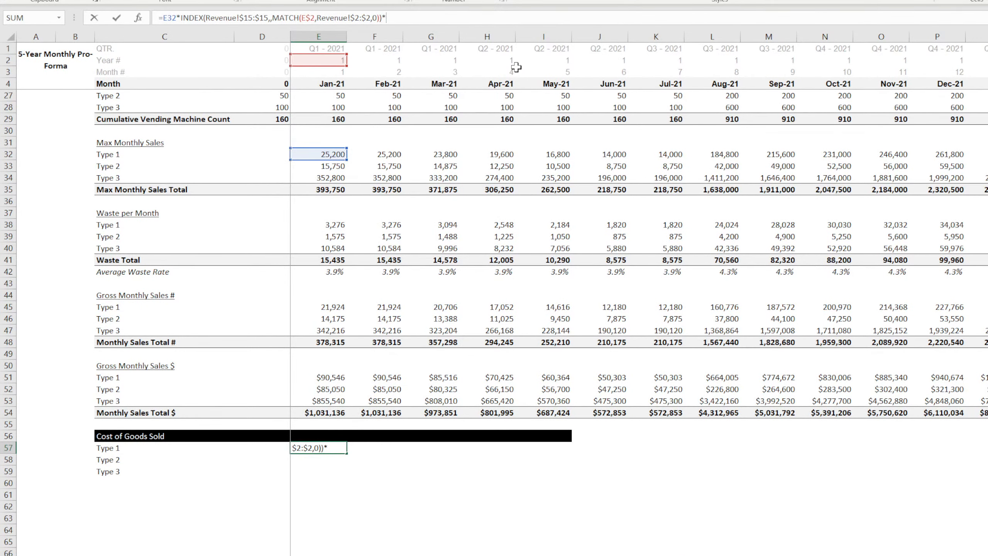
type("*index(Revenue!")
key("ctrl+Page_Up")
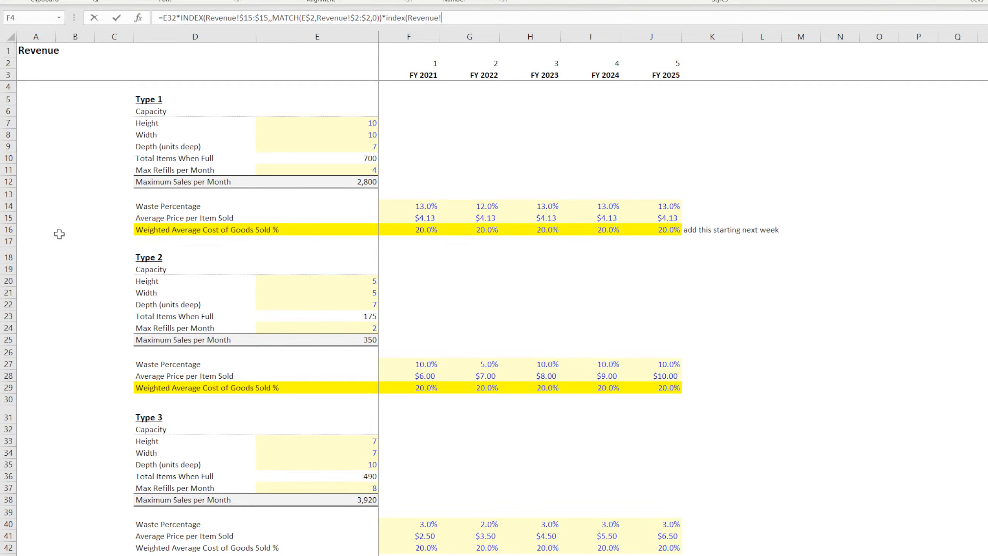
left_click(3, 229)
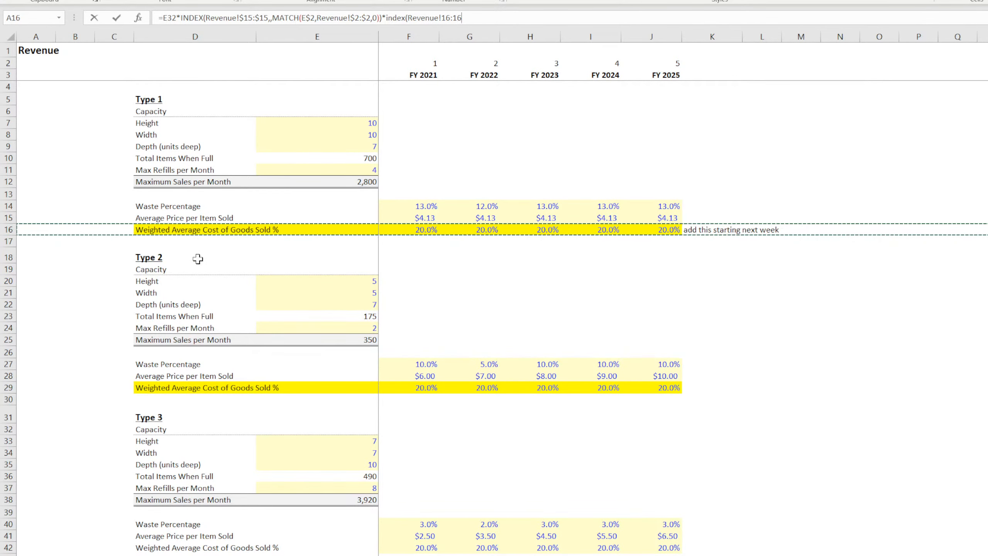
type(",,match(e2,")
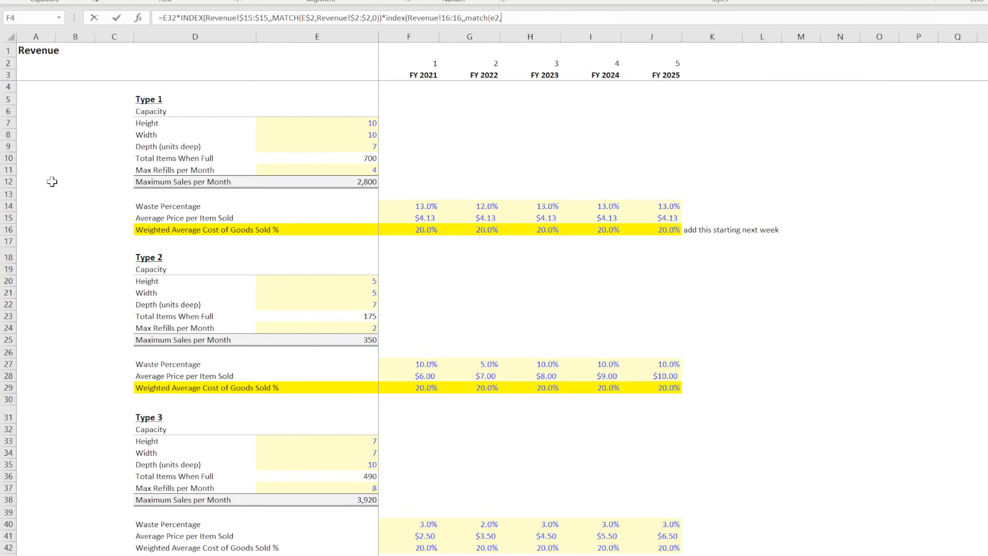
left_click(3, 63)
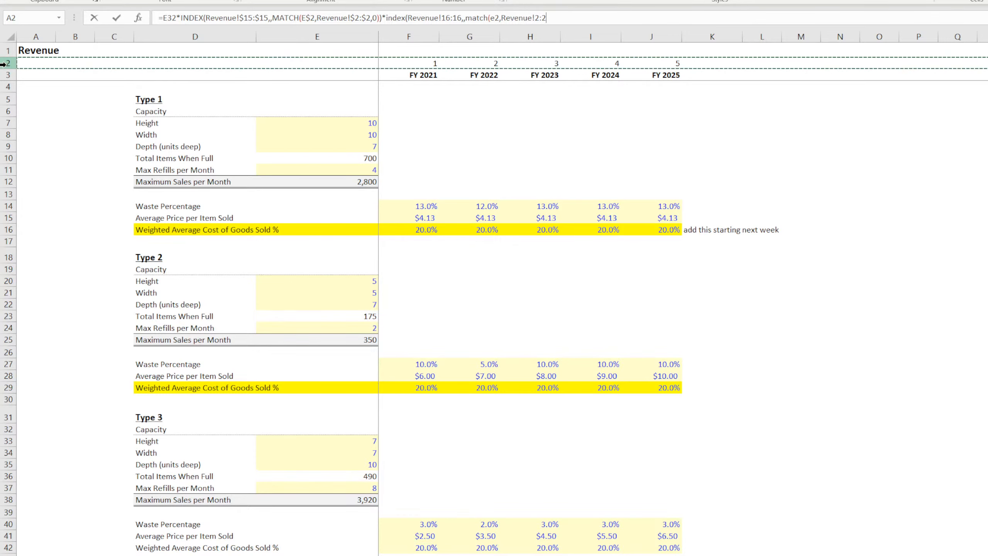
type(",0))")
key("Return")
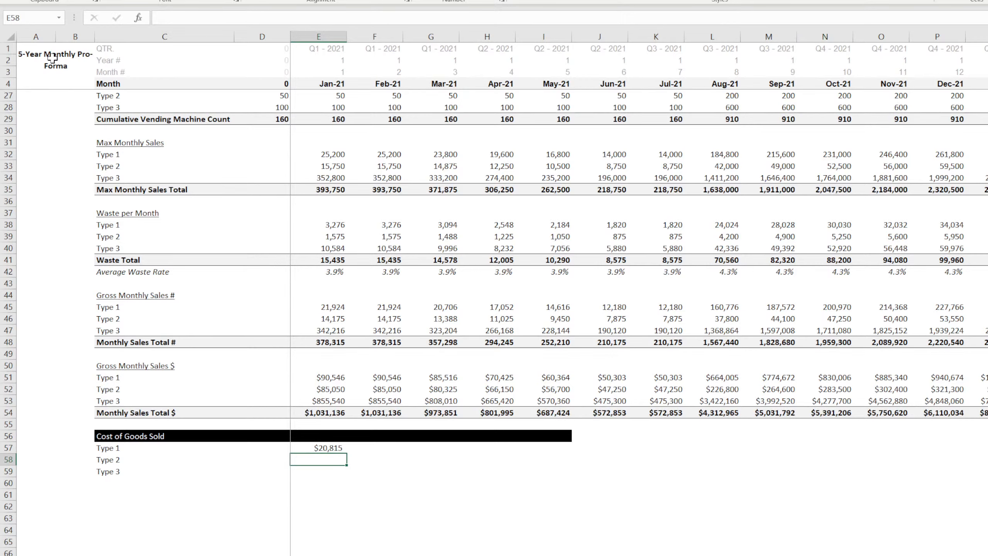
Review the finished formula in E57 and the Type 1 weighted average cost of goods sold row on the Revenue sheet.
left_click(334, 447)
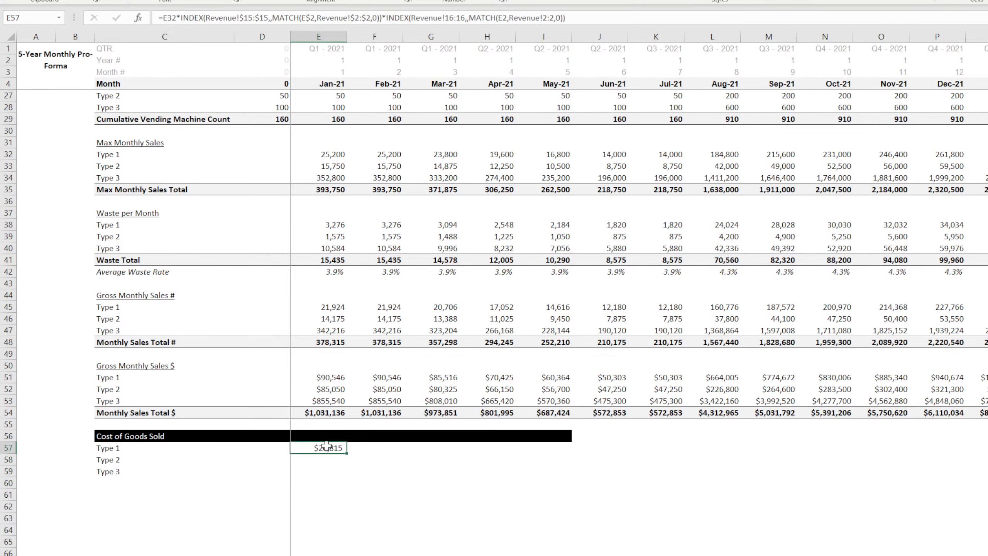
double_click(325, 448)
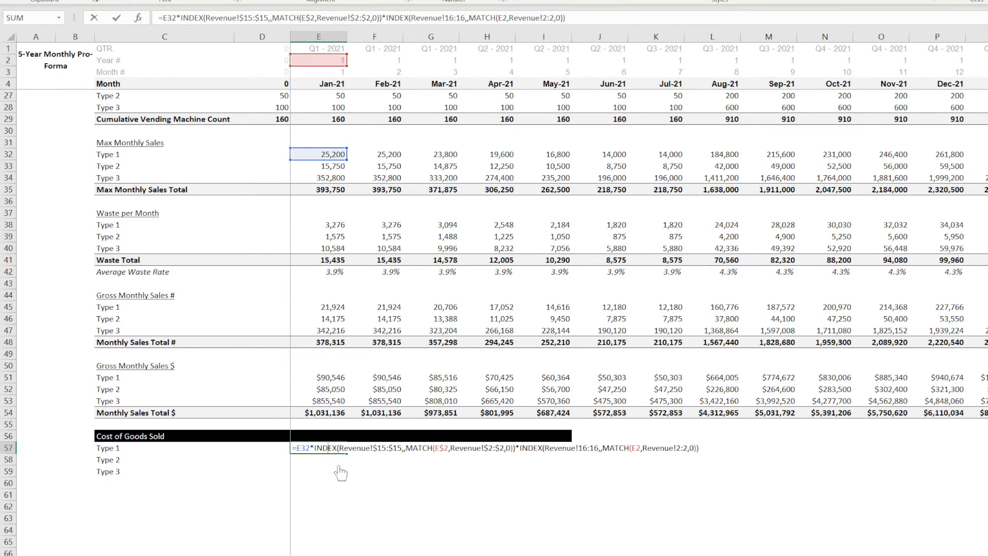
key("Return")
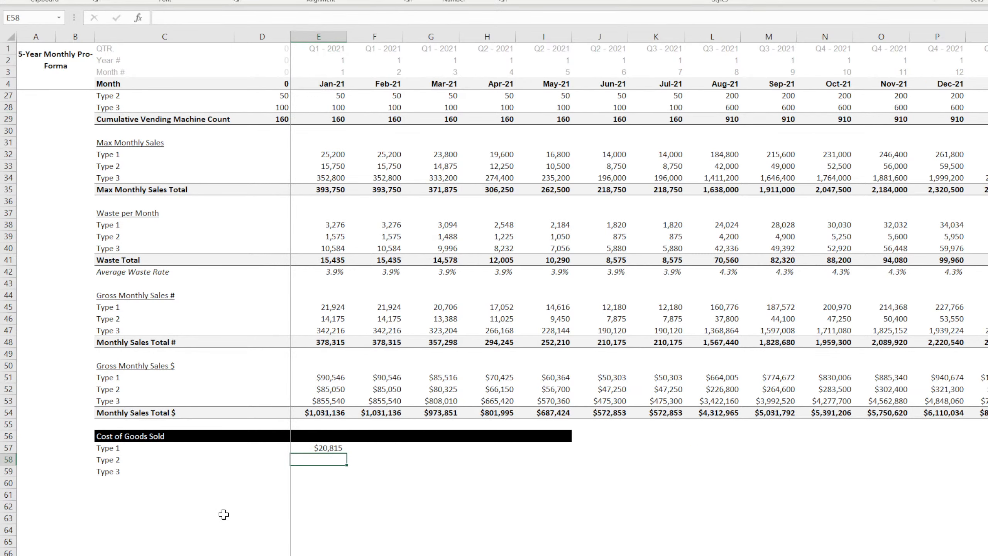
left_click(116, 485)
left_click(205, 555)
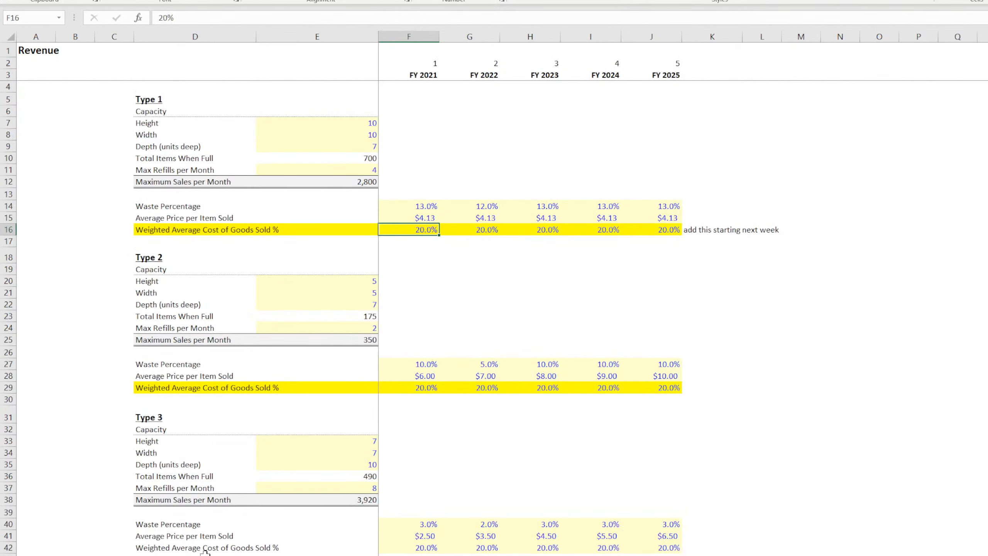
left_click_drag(161, 231, 696, 231)
left_click(374, 554)
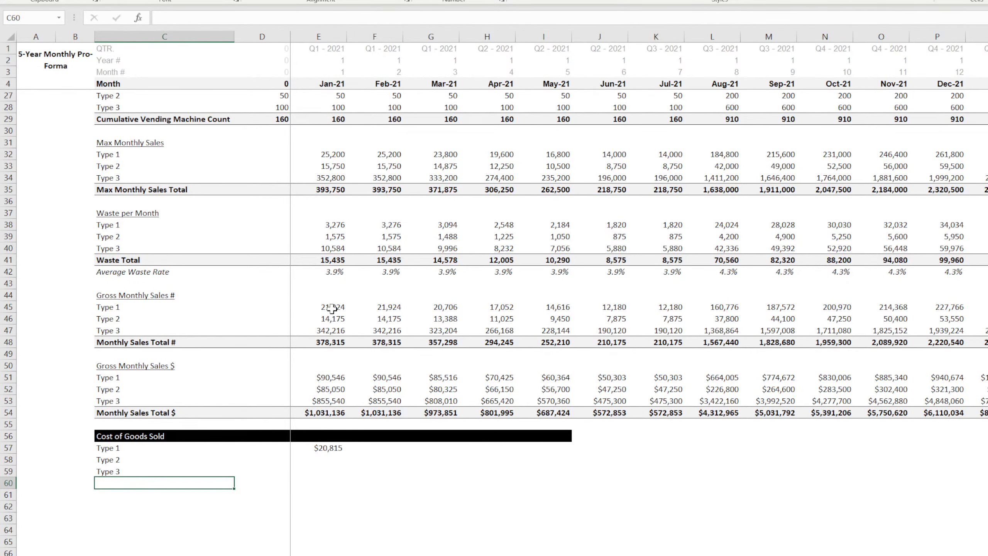
Review the pro-forma's Waste Total and Average Waste Rate, and compare the FY 2021 waste percentages of all three types on the Revenue sheet.
left_click_drag(331, 260, 533, 259)
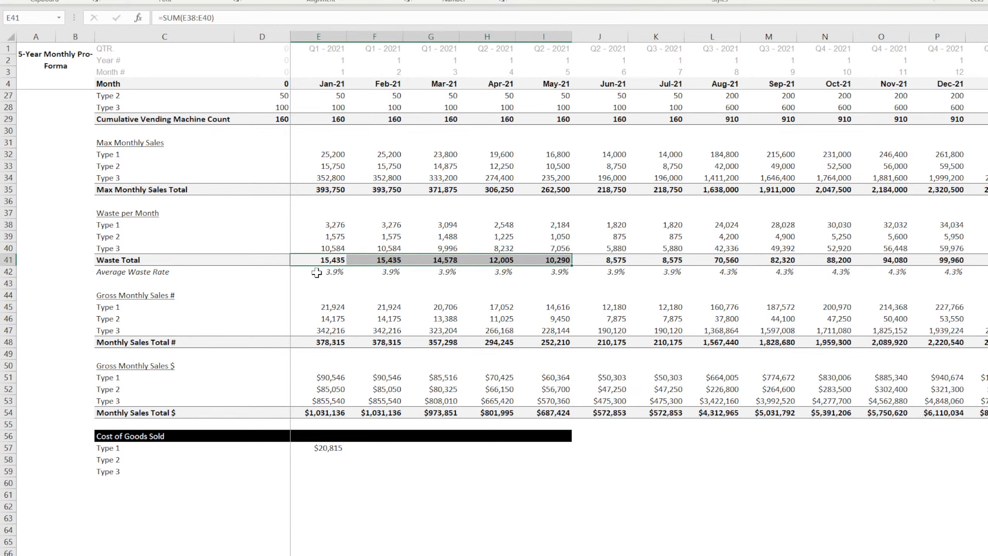
left_click(329, 272)
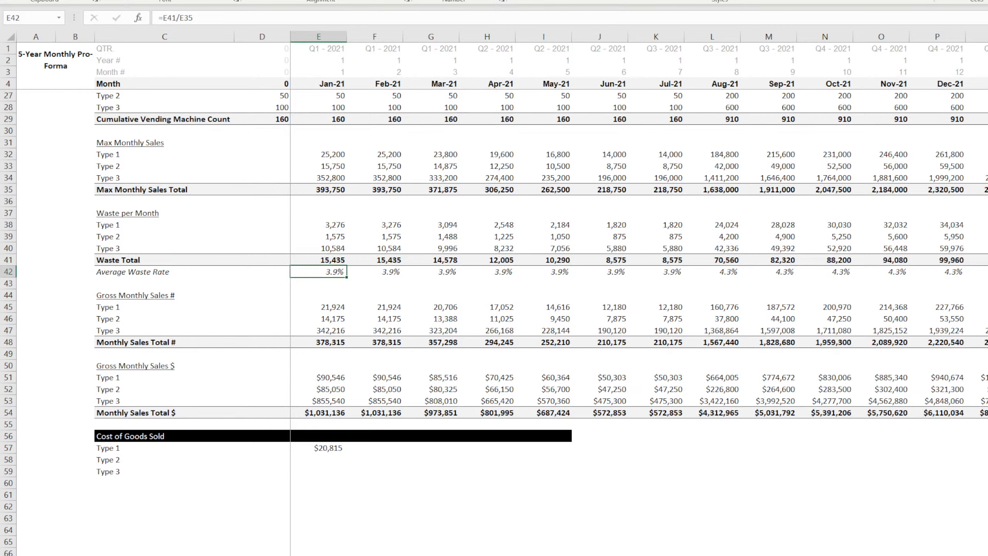
key("ctrl+Page_Up")
left_click(426, 207)
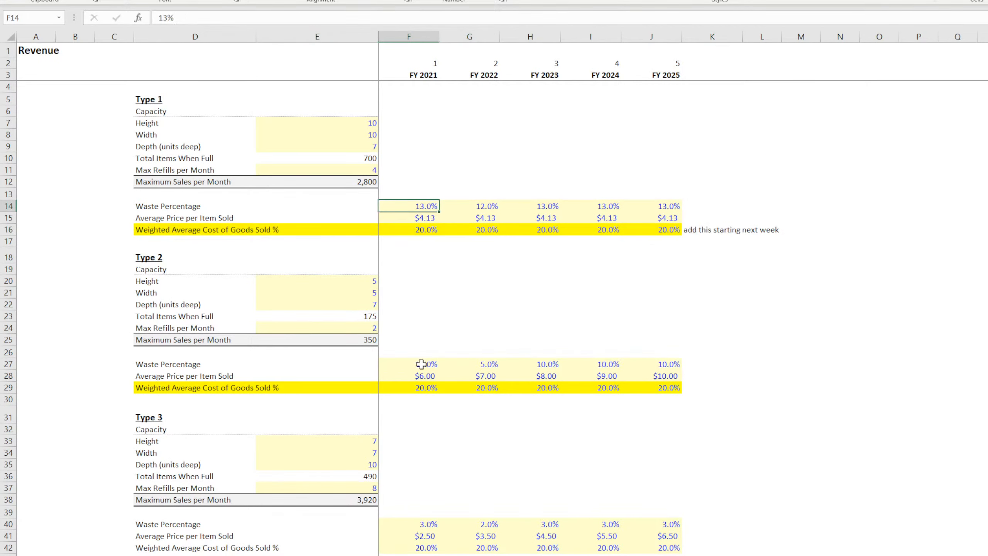
left_click(422, 366)
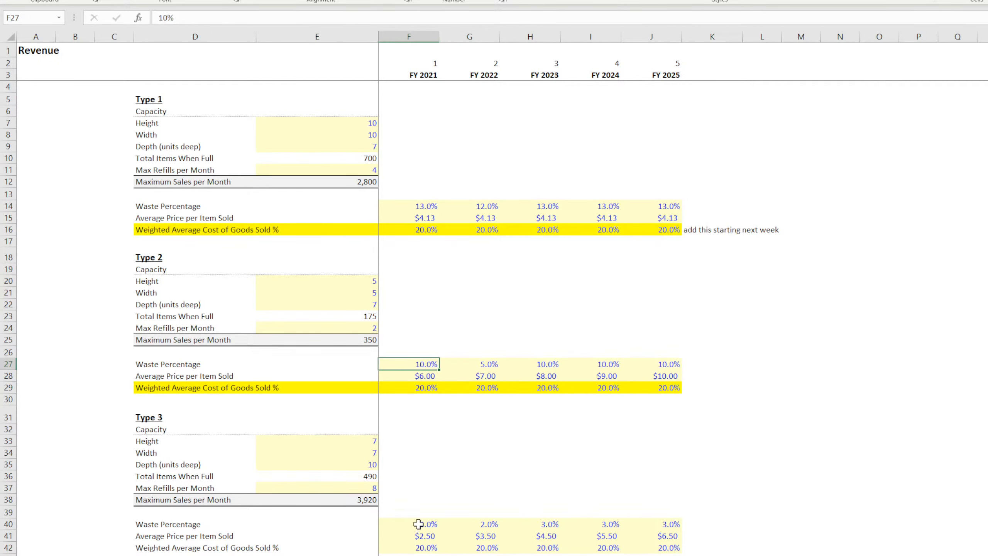
left_click(418, 523)
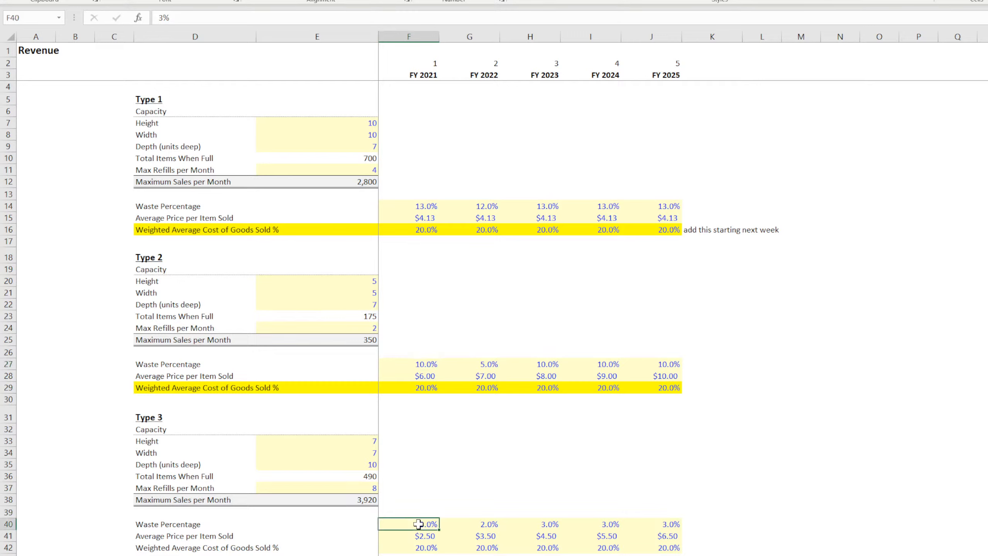
left_click(420, 206)
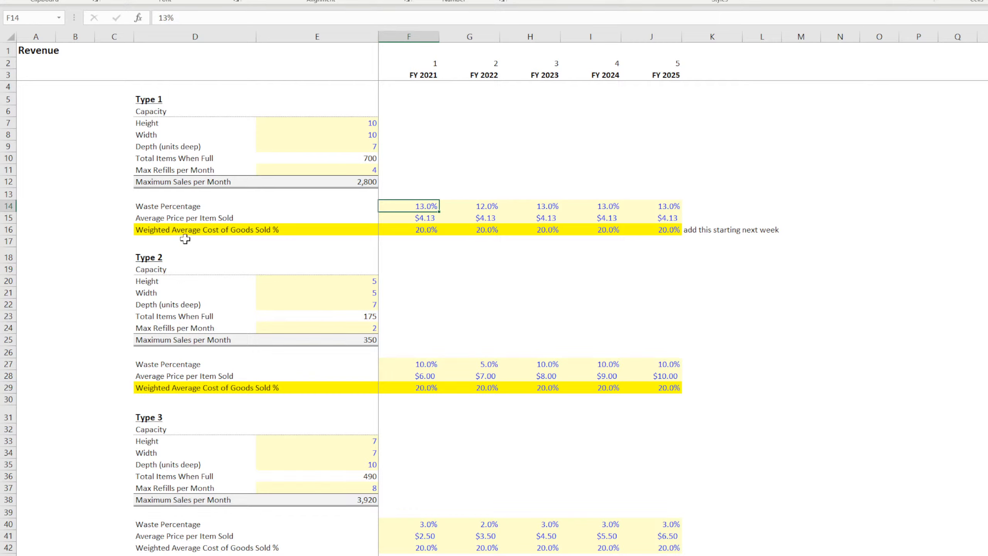
Remove the bright yellow fill from the Type 1 cost percentage row D16:J16 and give F16:J16 the light yellow input fill.
left_click_drag(163, 232, 669, 230)
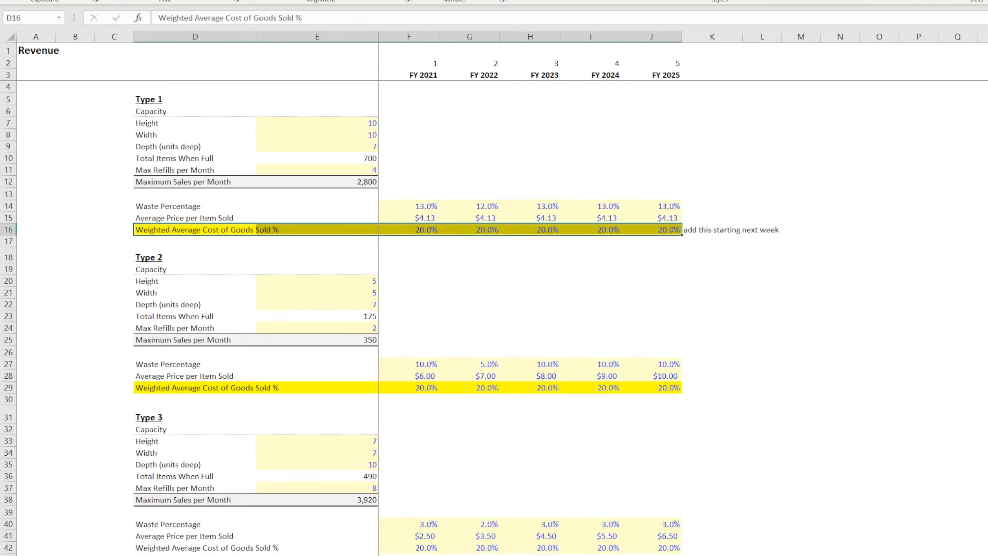
key("alt+h")
key("h")
key("n")
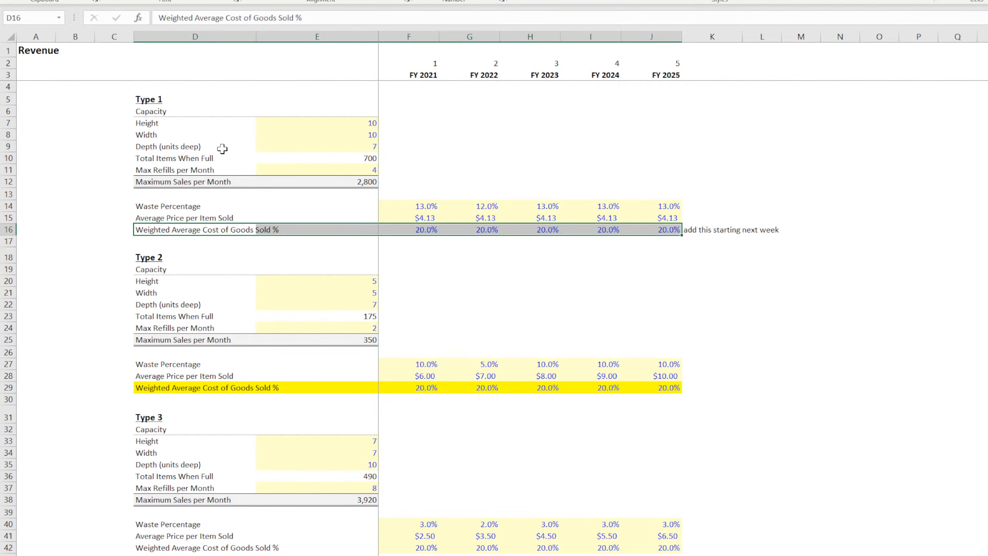
left_click(437, 268)
left_click_drag(416, 234, 661, 229)
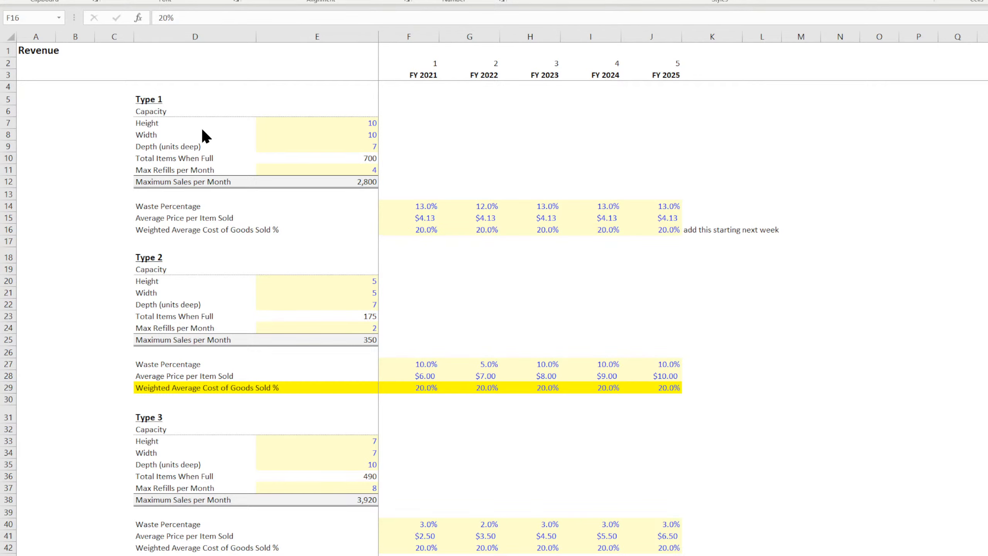
Remove the bright yellow fill from the Type 2 cost percentage row D29:J29 and give F29:J29 the light yellow input fill.
left_click(196, 388)
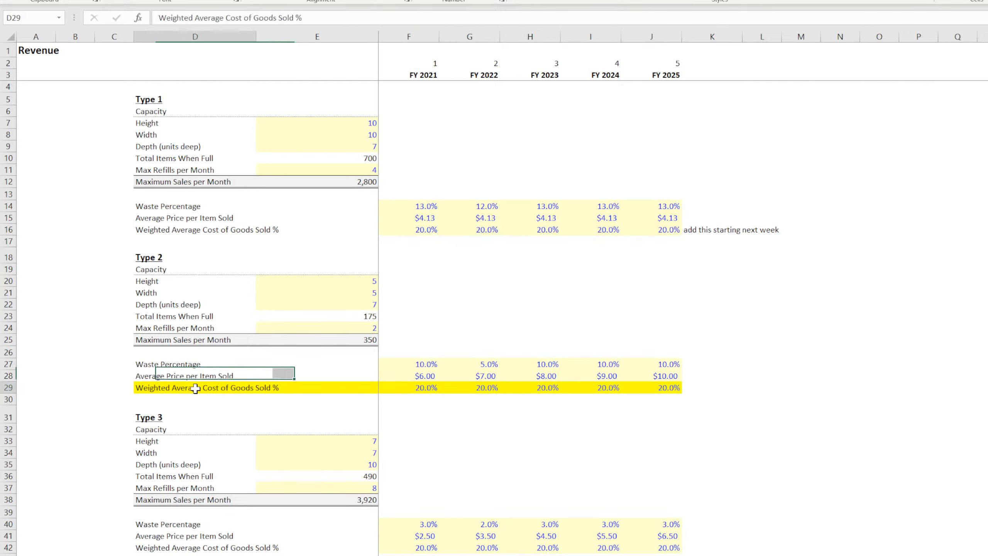
left_click_drag(175, 388, 330, 390)
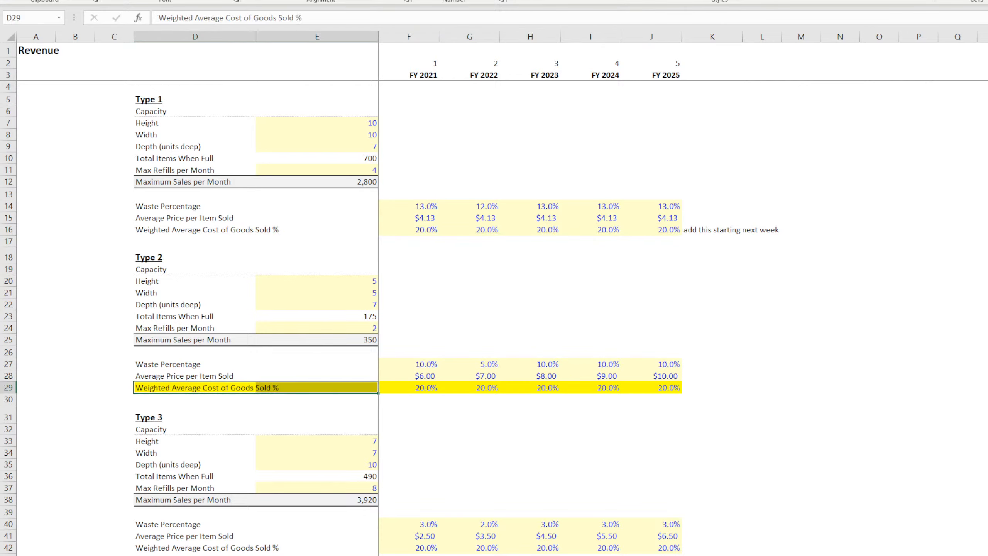
left_click_drag(409, 386, 639, 386)
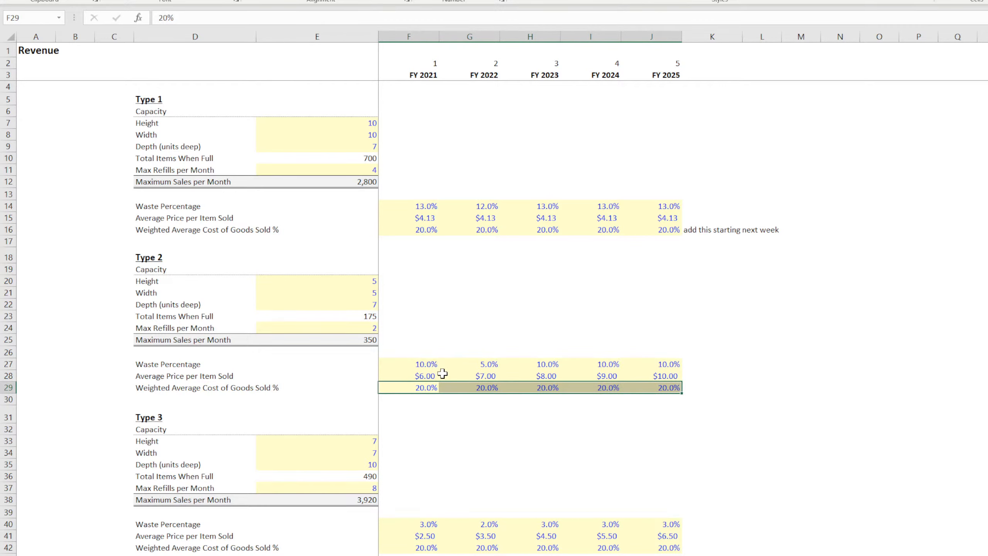
Copy the Type 2 cost percentages F29:J29 onto the Type 3 weighted average cost row F42:J42.
key("ctrl+c")
scroll(450, 501, "down", 4)
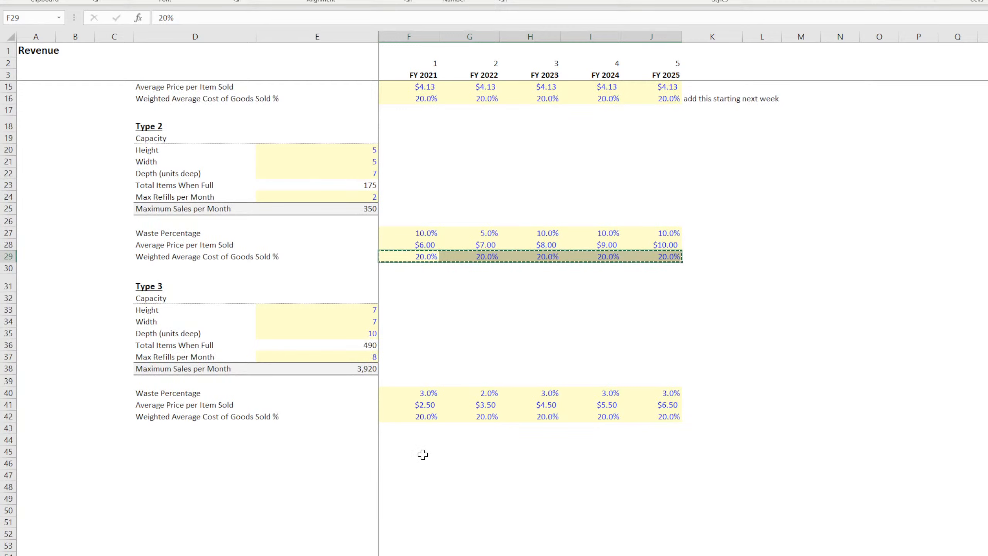
left_click(415, 416)
key("ctrl+v")
left_click(452, 483)
scroll(414, 415, "up", 4)
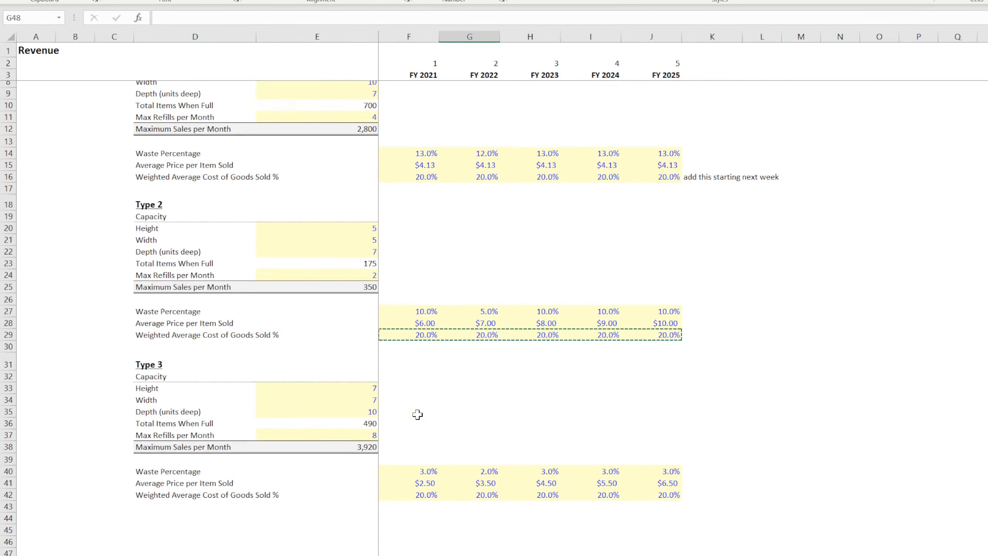
left_click(424, 231)
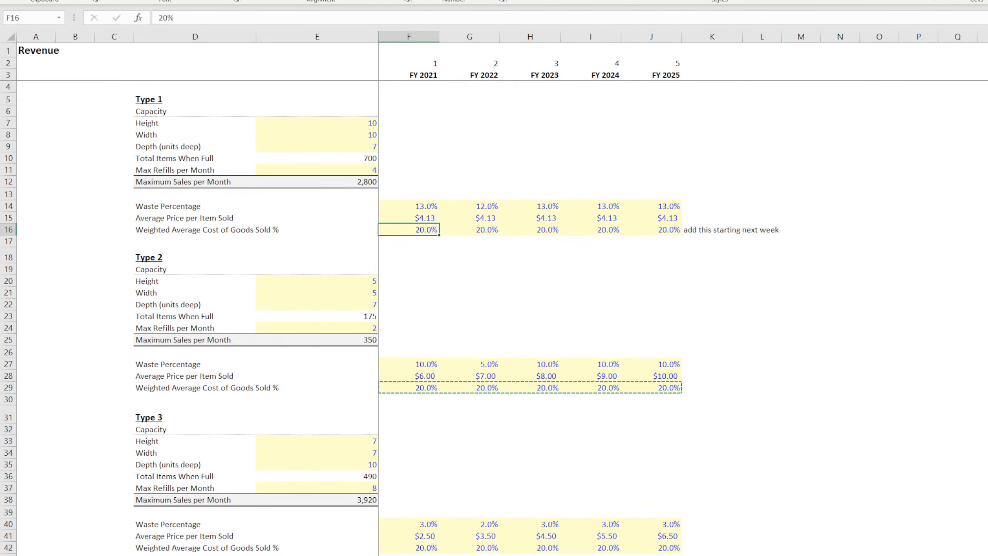
Make the cost percentage row reference in the pro-forma's E57 formula absolute as Revenue!$16:$16.
key("ctrl+Page_Down")
left_click(328, 447)
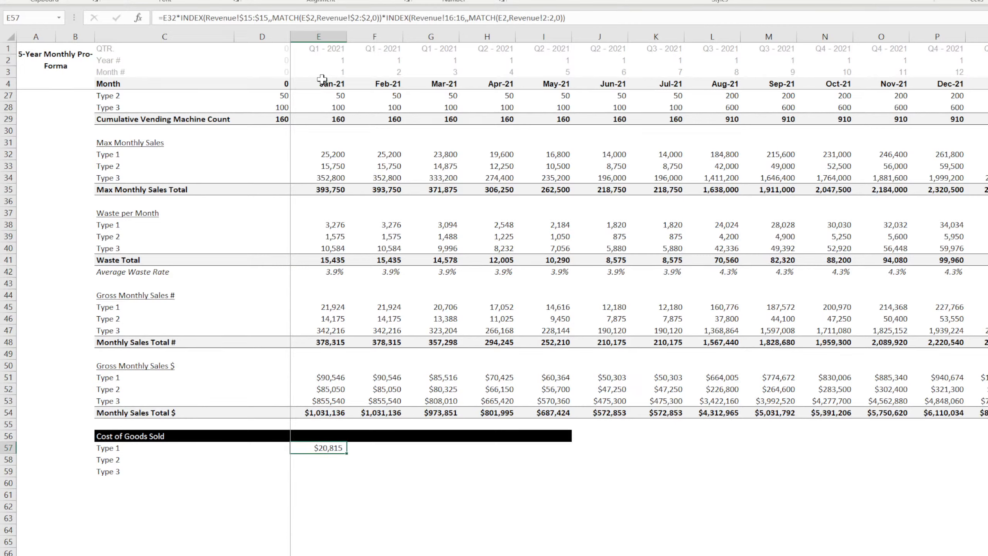
left_click(445, 17)
type("$")
key("Right")
key("Right")
key("Right")
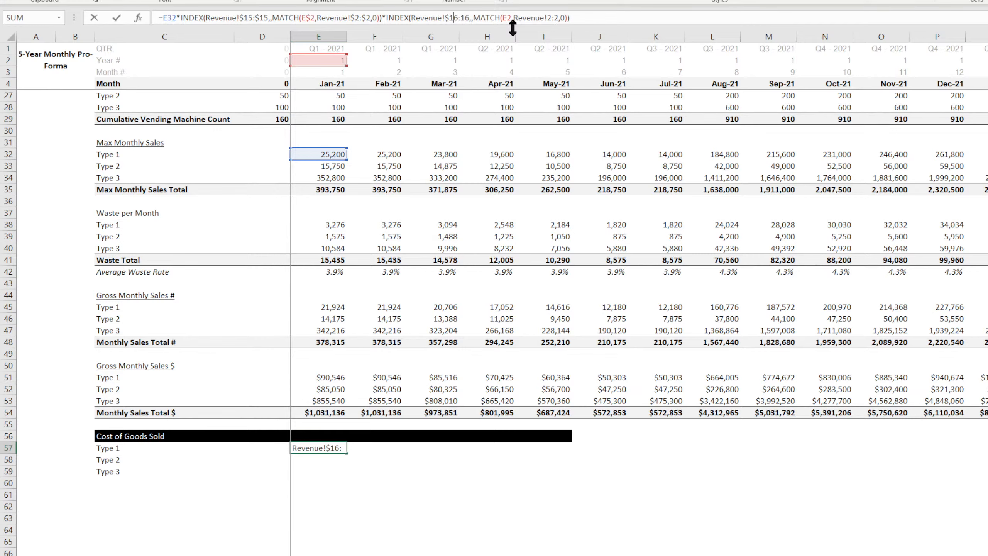
type("$")
Lock the references in the second MATCH of E57 as E$2 and Revenue!$2:$2 and commit the formula.
key("Right")
key("Right")
key("Right")
key("Right")
key("Right")
key("Right")
key("Right")
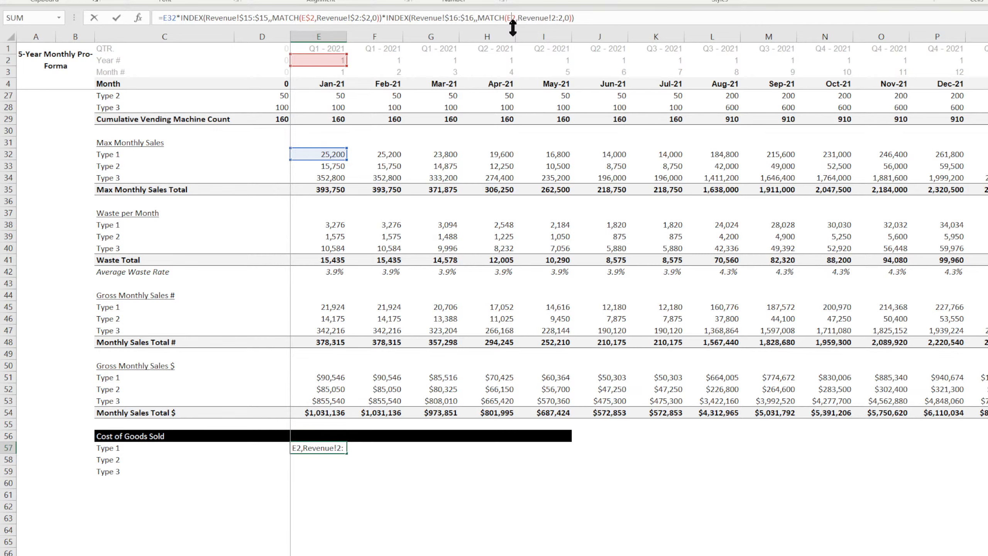
type("$")
key("Right")
key("Right")
key("Right")
key("Right")
key("Right")
key("Right")
type("$2:$")
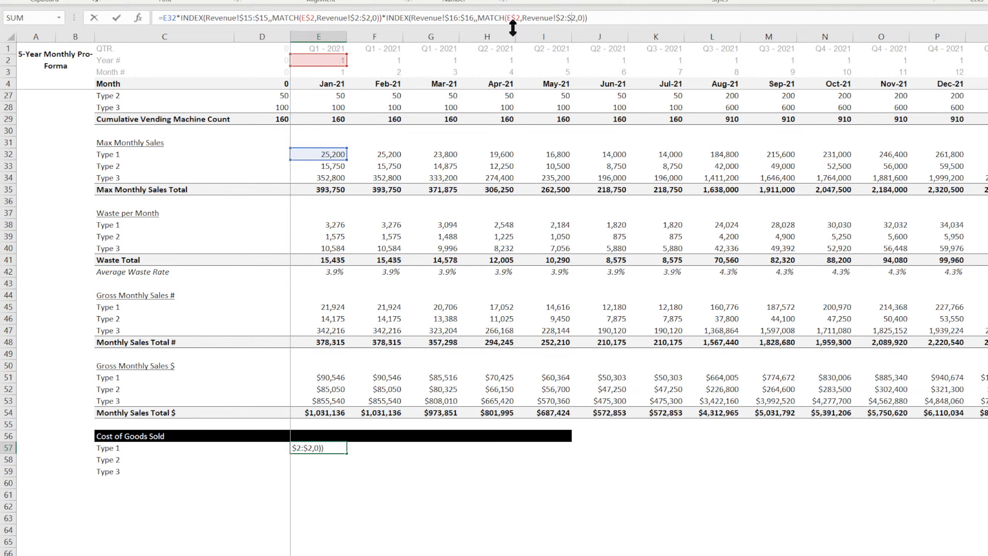
key("Return")
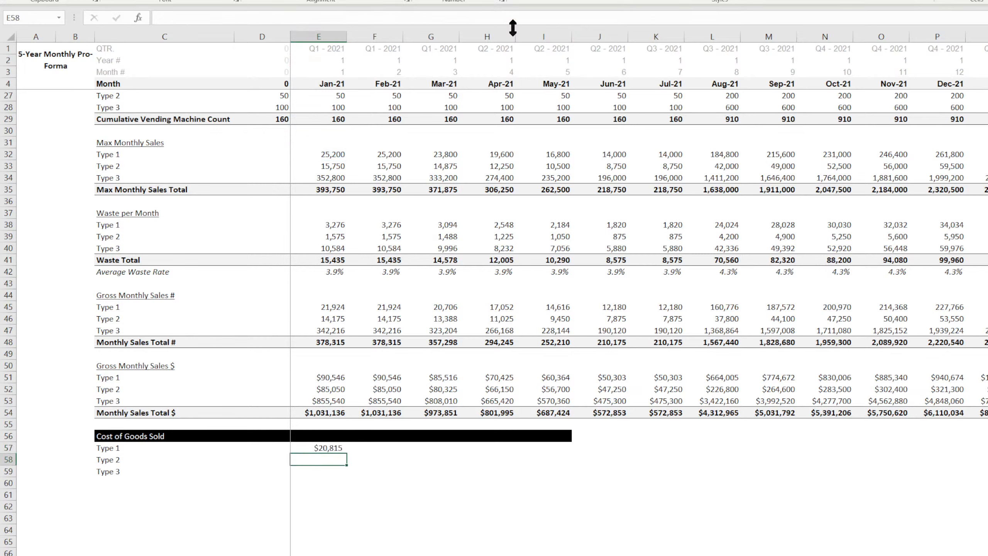
Fill the E57 formula down to E59 and locate the Type 2 and Type 3 cost percentage rows on the Revenue sheet.
left_click(323, 449)
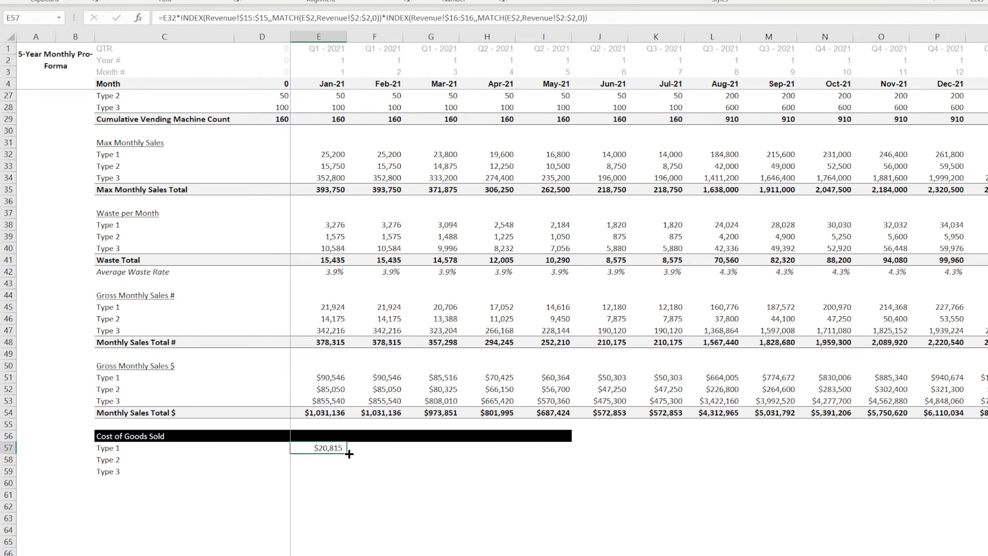
left_click_drag(349, 454, 334, 472)
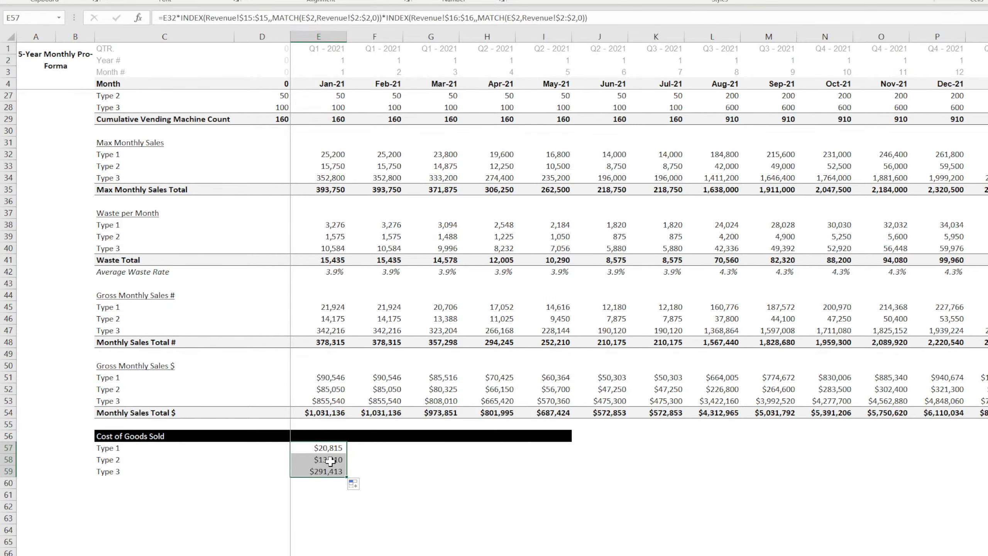
left_click(252, 549)
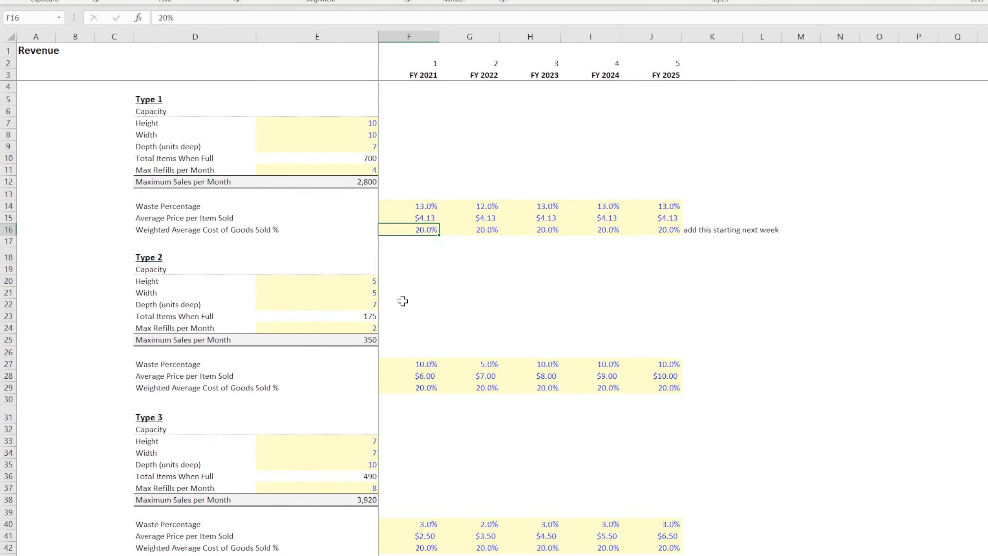
left_click(407, 316)
left_click(412, 387)
scroll(432, 444, "down", 4)
left_click(426, 416)
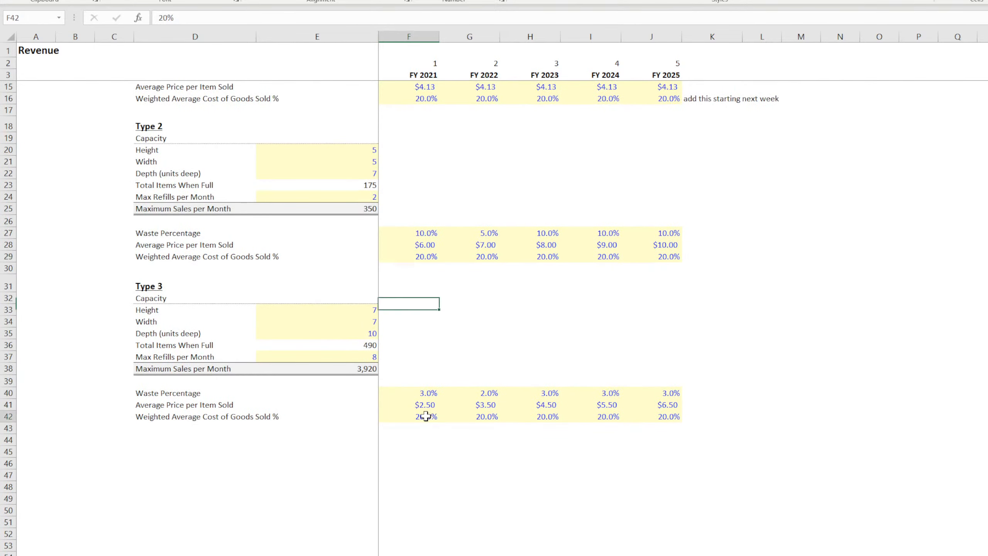
Point the cost percentage lookup in the Type 2 formula E58 to Revenue!$29:$29.
left_click(375, 552)
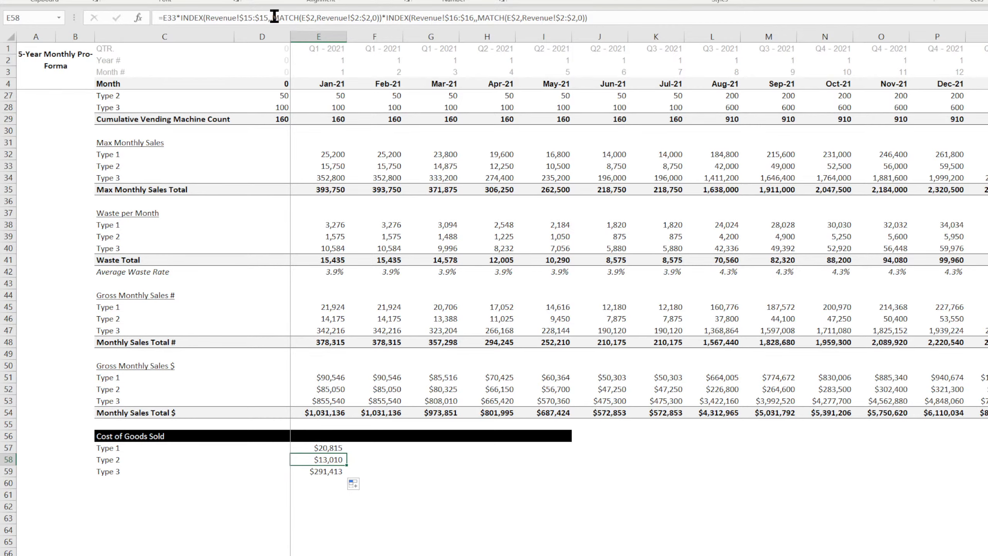
left_click(458, 17)
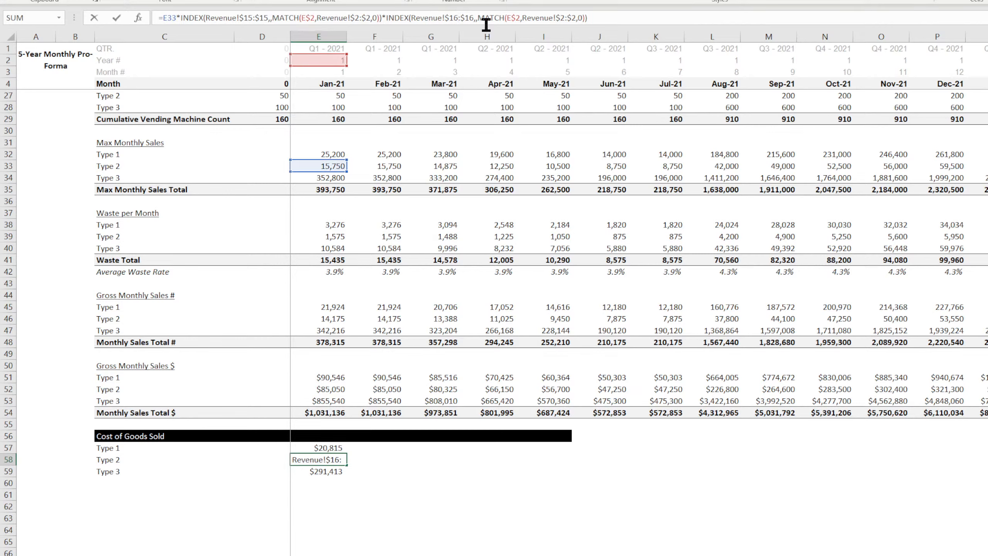
key("BackSpace")
key("BackSpace")
key("BackSpace")
type("29:")
key("BackSpace")
key("BackSpace")
type("29")
key("Return")
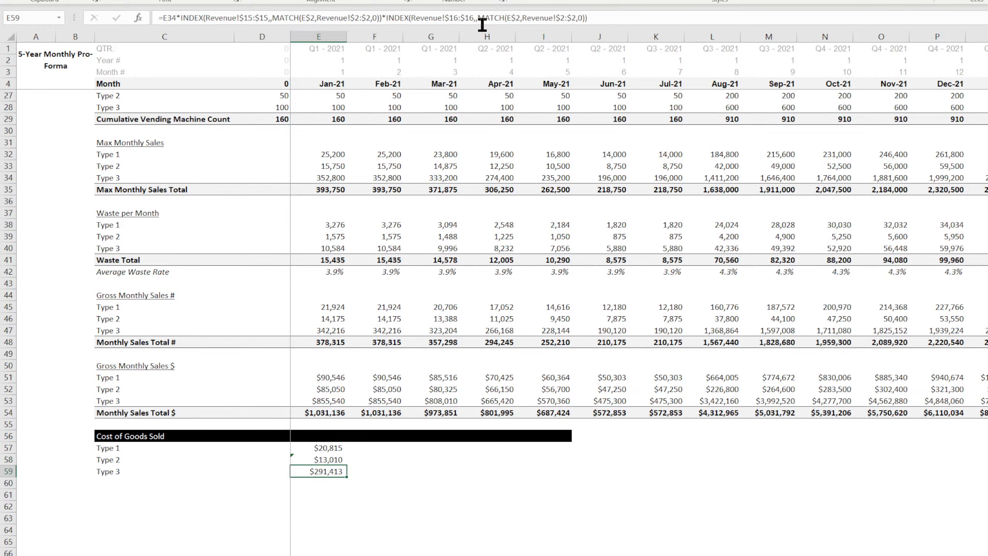
Point the cost percentage lookup in the Type 3 formula E59 to Revenue!$42:$42.
left_click(459, 18)
key("BackSpace")
key("BackSpace")
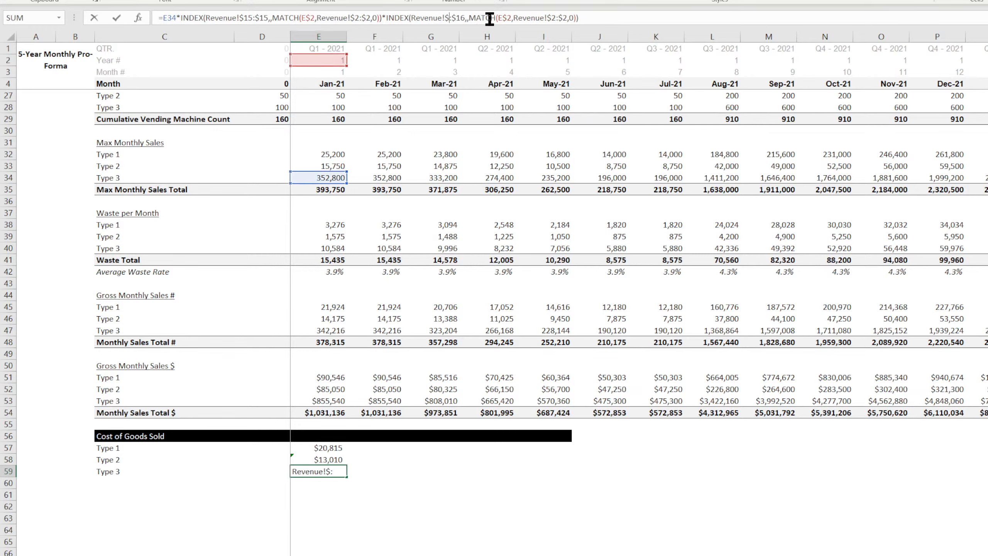
type("42")
key("Right")
key("Right")
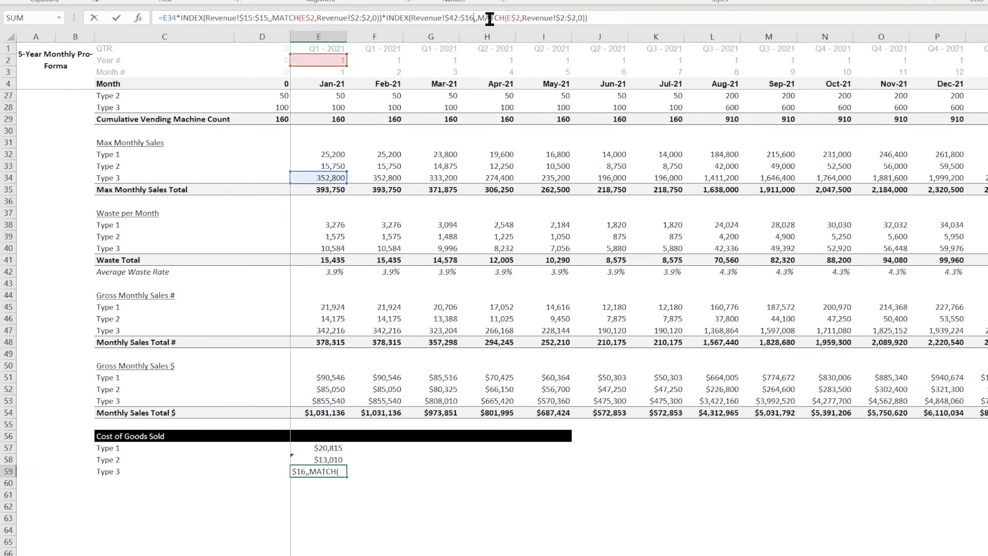
key("BackSpace")
key("BackSpace")
type("42")
key("Return")
Check which Revenue sheet rows hold the average price per item sold for Types 1, 2 and 3.
key("Up")
key("Up")
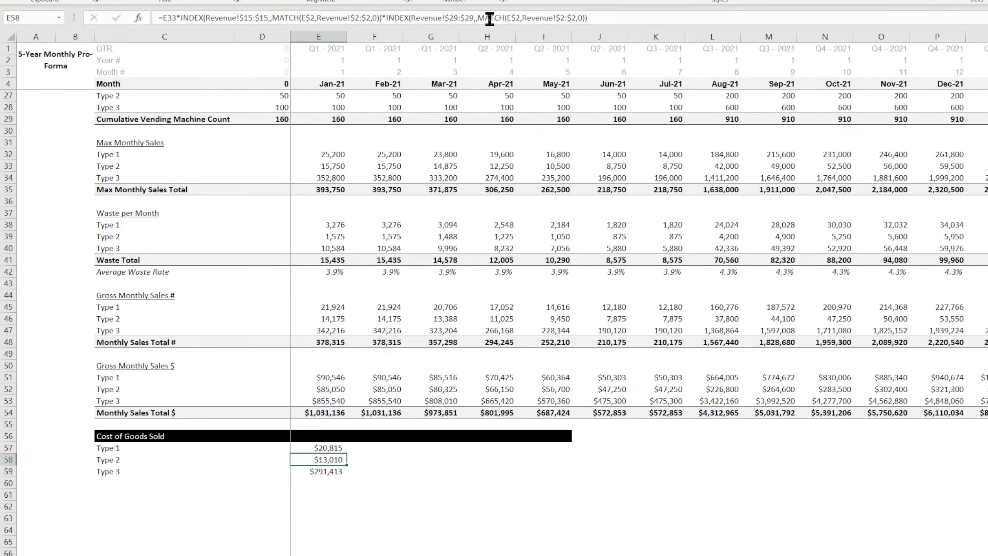
left_click(169, 554)
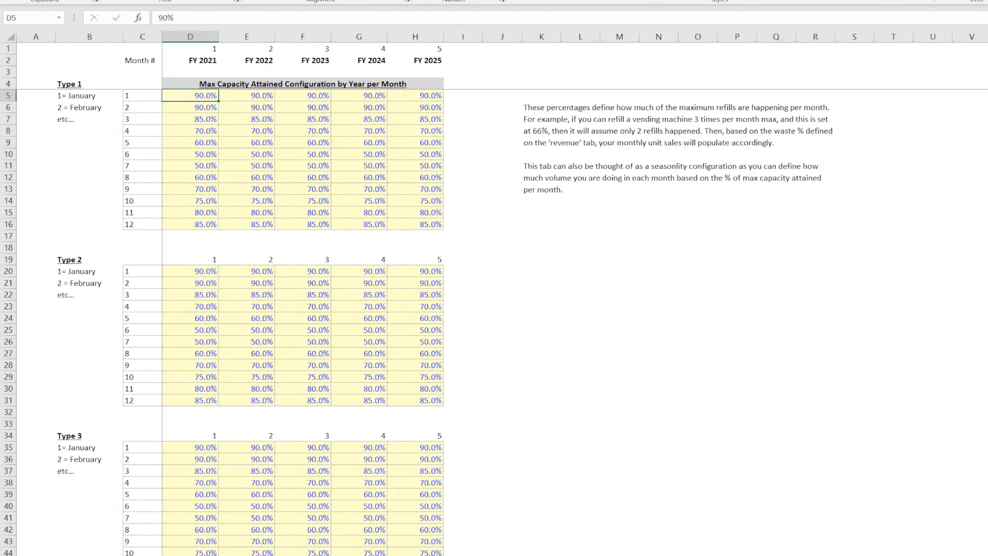
left_click(194, 554)
scroll(230, 334, "up", 4)
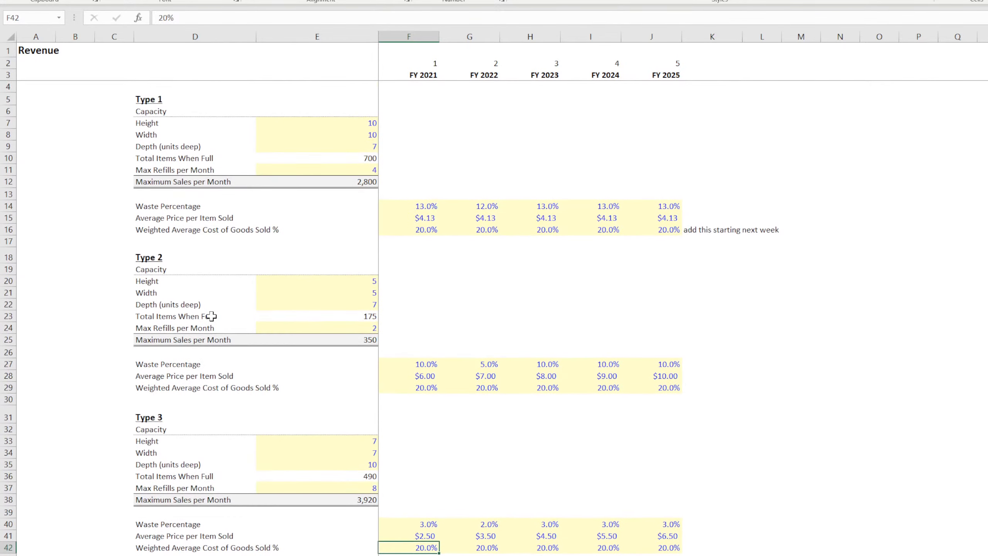
left_click(425, 219)
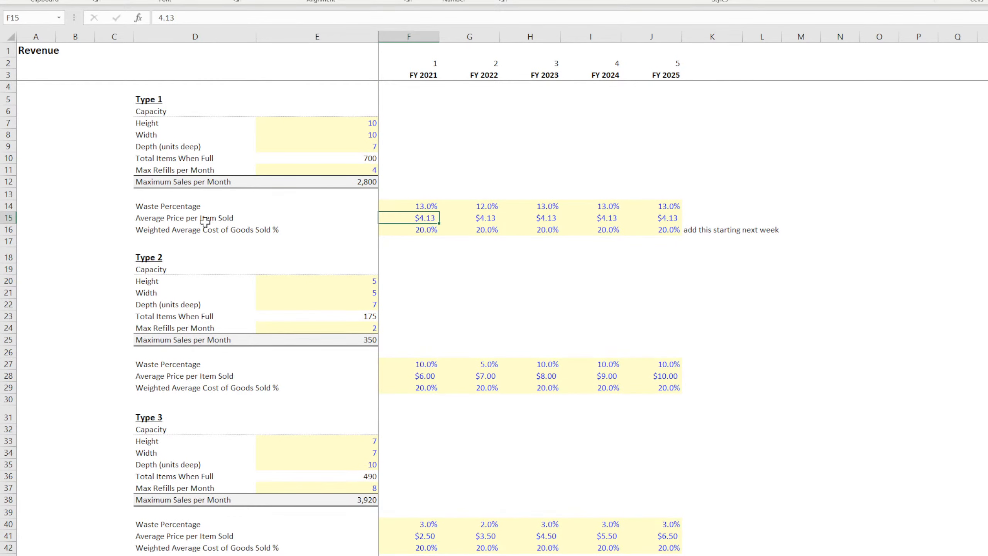
left_click(180, 377)
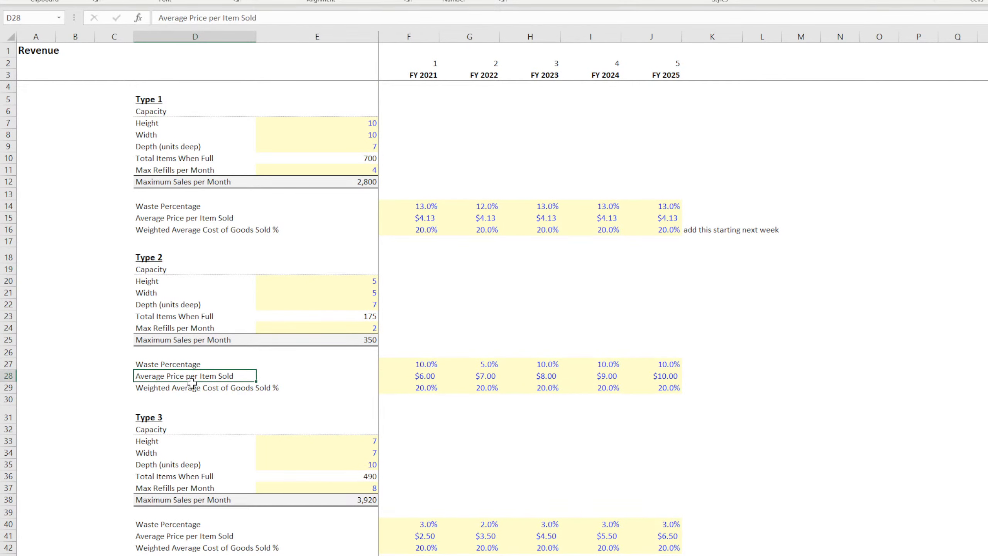
scroll(270, 437, "down", 4)
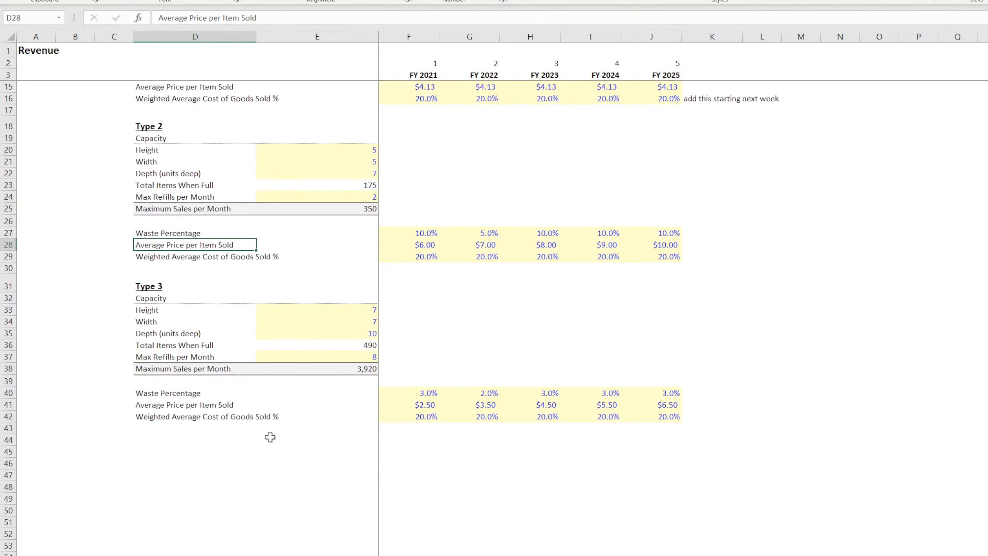
left_click(162, 406)
Change the average price lookup in the pro-forma's Type 2 formula E58 to Revenue!$28:$28.
key("ctrl+Page_Down")
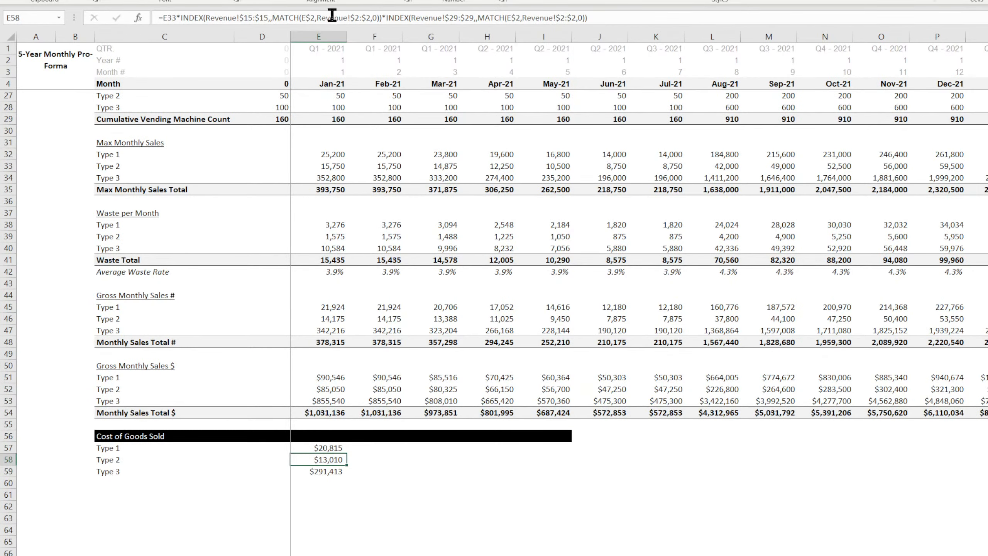
left_click(253, 18)
key("BackSpace")
key("BackSpace")
type("2")
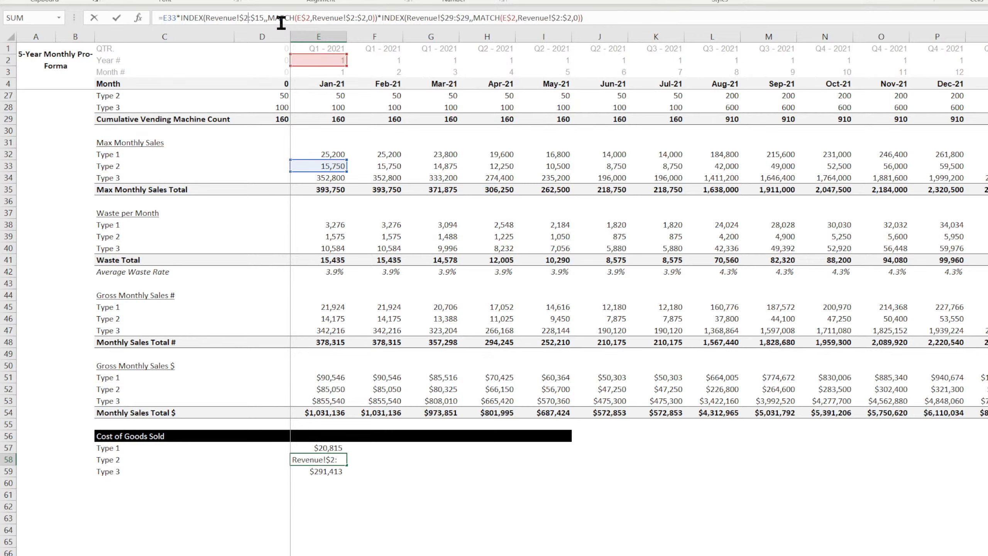
type("8")
key("Right")
key("Right")
key("BackSpace")
key("BackSpace")
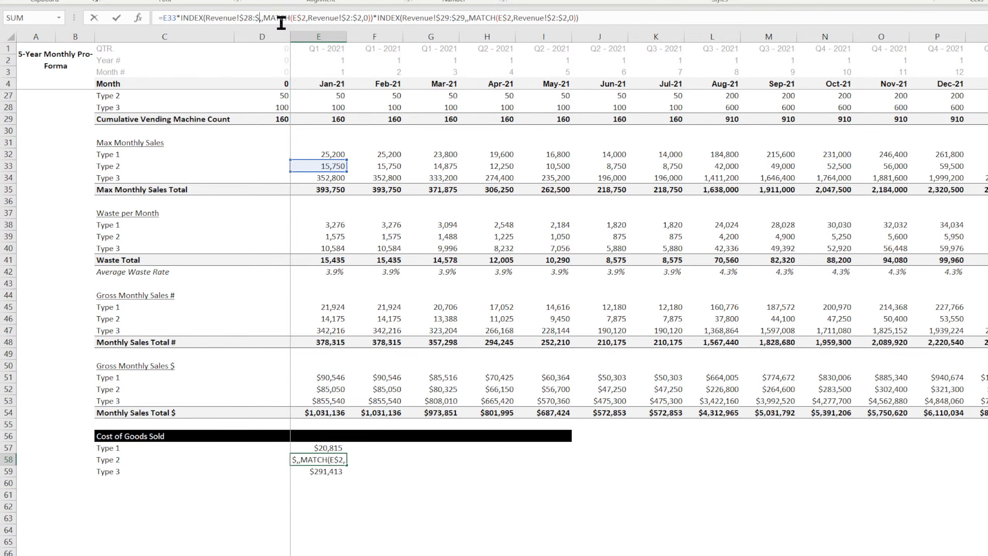
type("28")
key("Return")
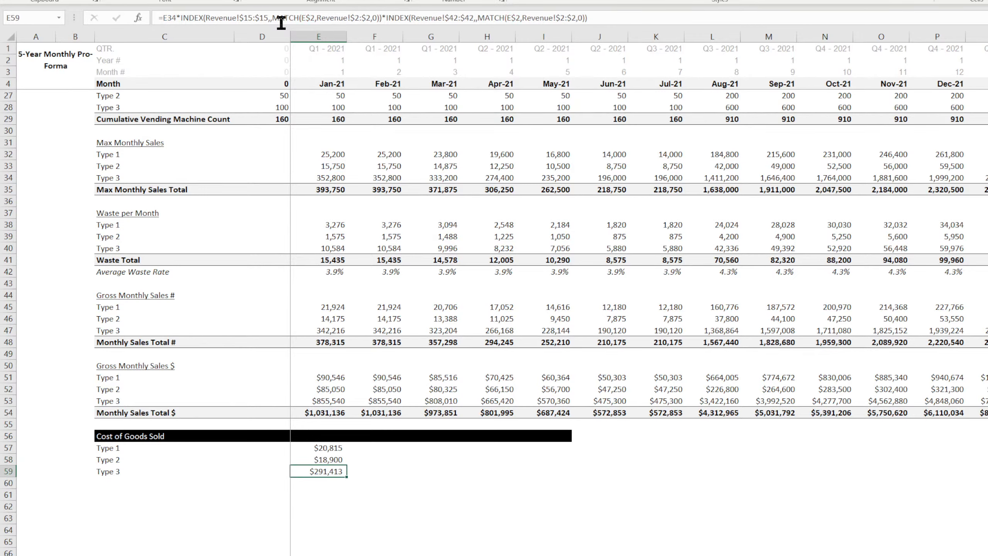
Change the average price lookup in the Type 3 formula E59 to Revenue!$41:$41.
left_click(254, 17)
key("BackSpace")
key("BackSpace")
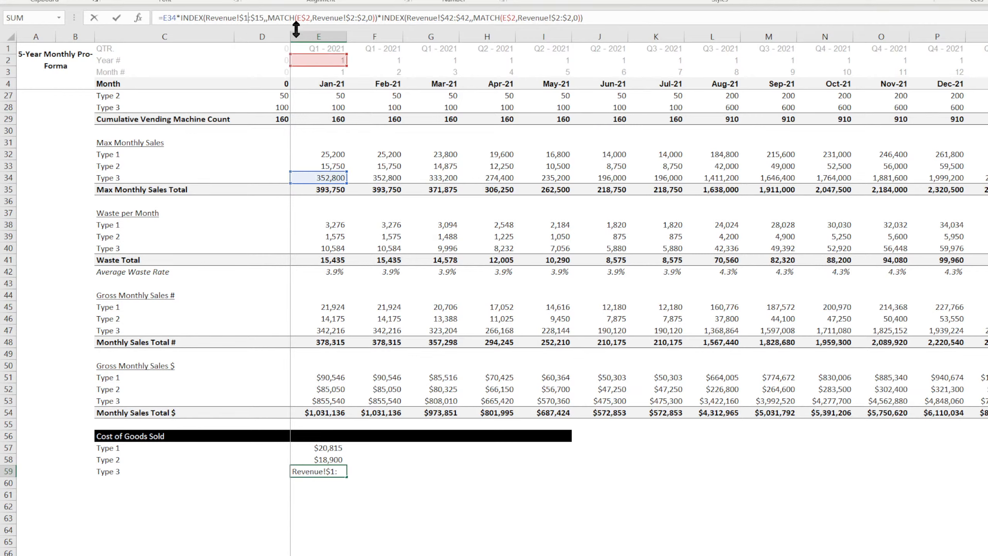
type("41")
key("Right")
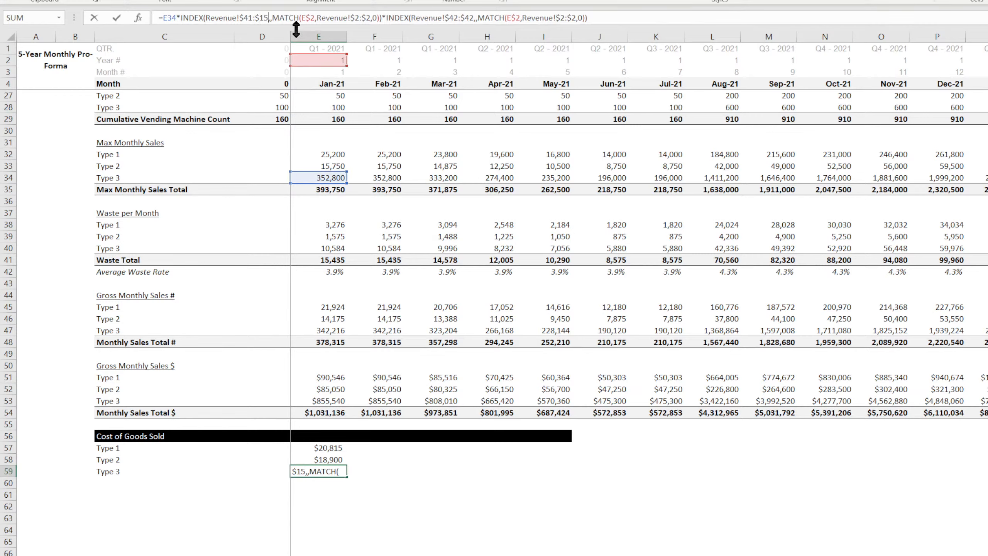
key("BackSpace")
key("BackSpace")
type("41")
key("Return")
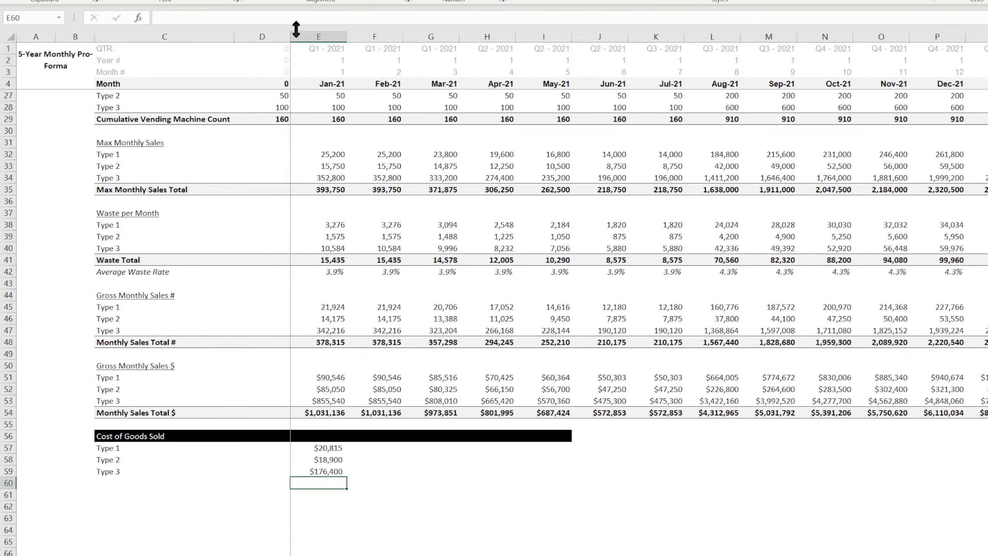
Label C60 Total Cost of Goods Sold and format C60:H60 as a bold, shaded and bordered total row.
left_click(125, 483)
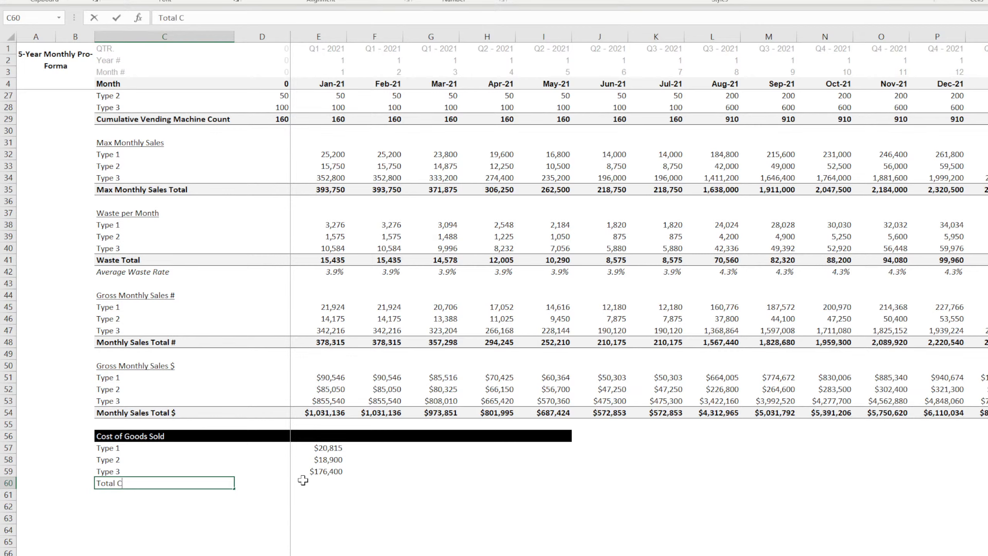
type("oods Sol")
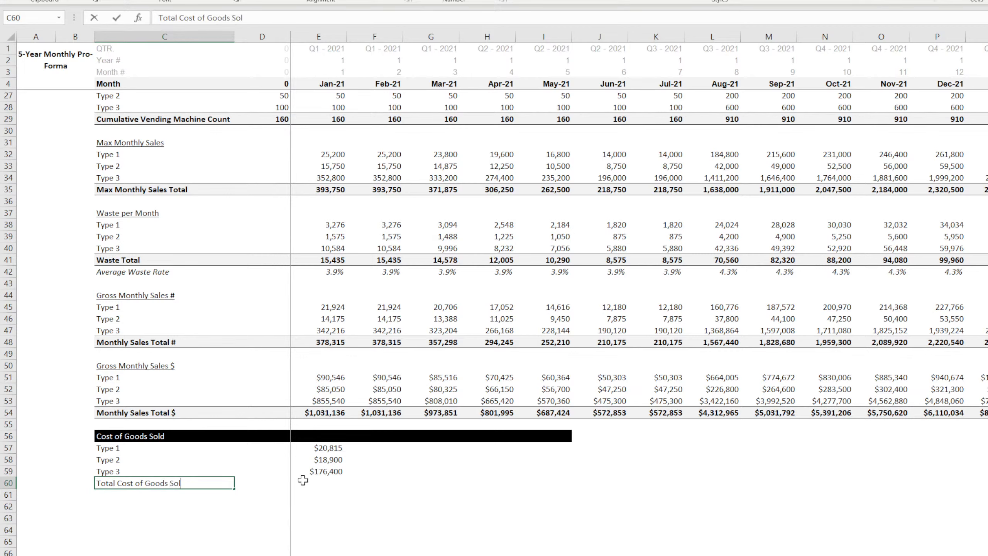
type("d")
key("Return")
left_click_drag(169, 483, 485, 484)
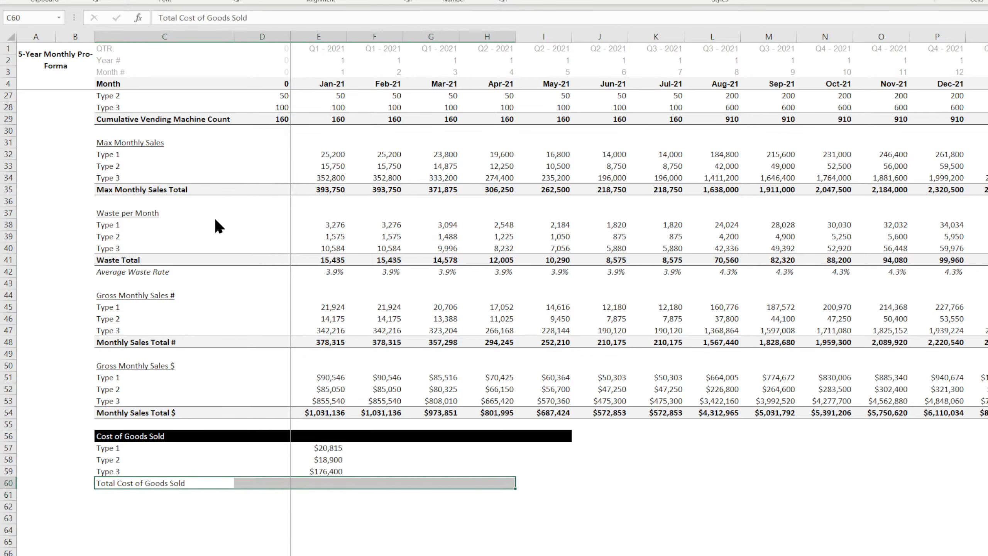
left_click(193, 25)
key("ctrl+b")
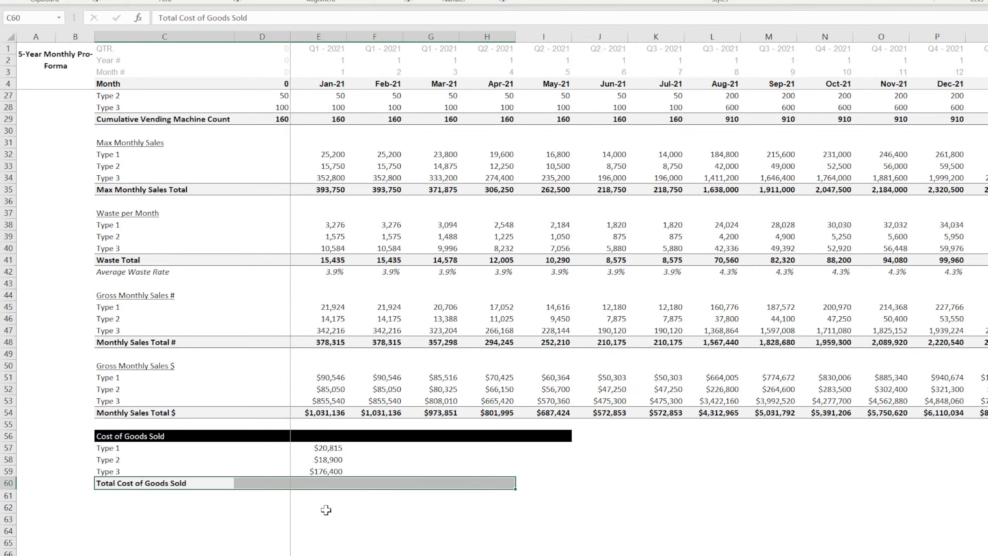
Sum the three types' January cost of goods sold, E57:E59, in E60.
left_click(326, 483)
key("alt+equal")
key("Return")
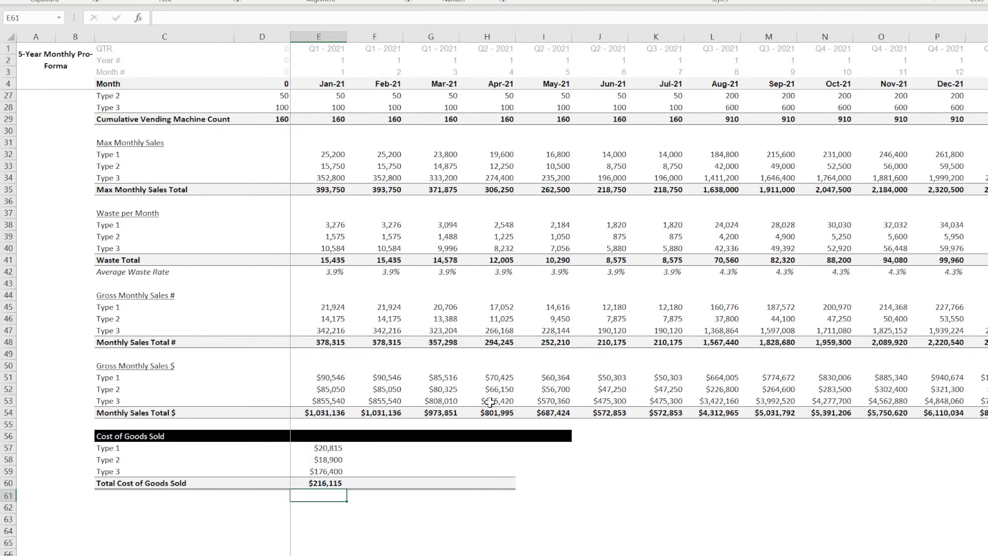
key("Up")
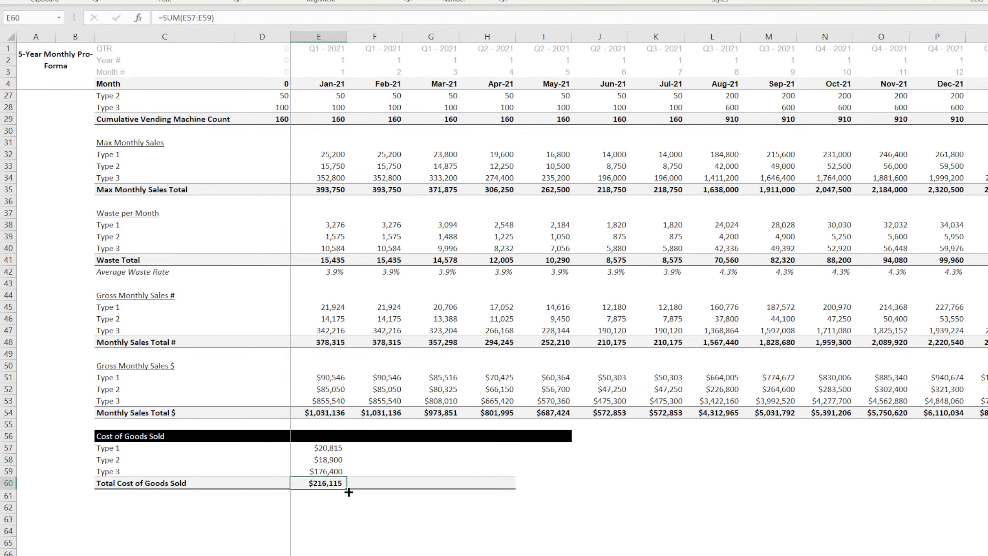
Review January's cost of goods sold by type against the Monthly Sales Total $ row.
left_click(331, 412)
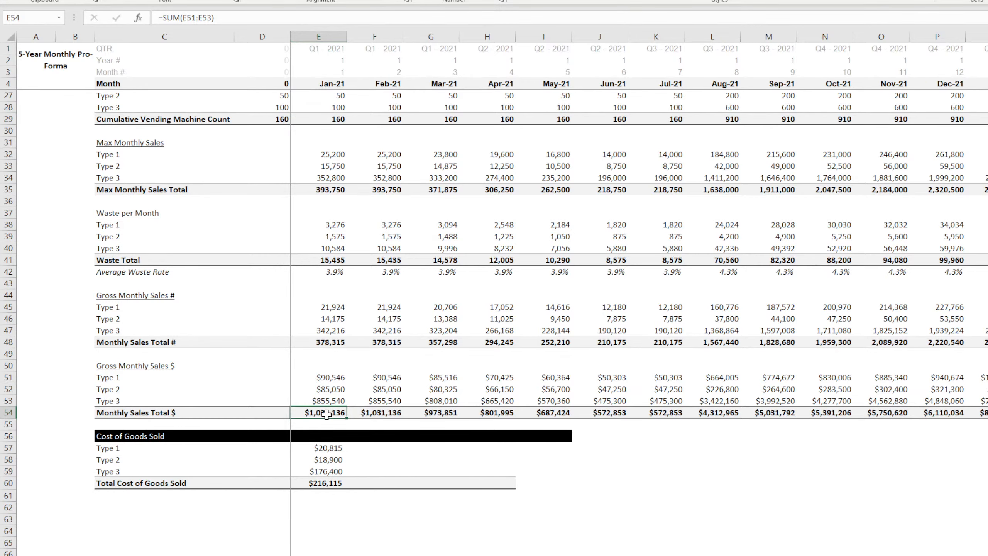
scroll(327, 415, "down", 4)
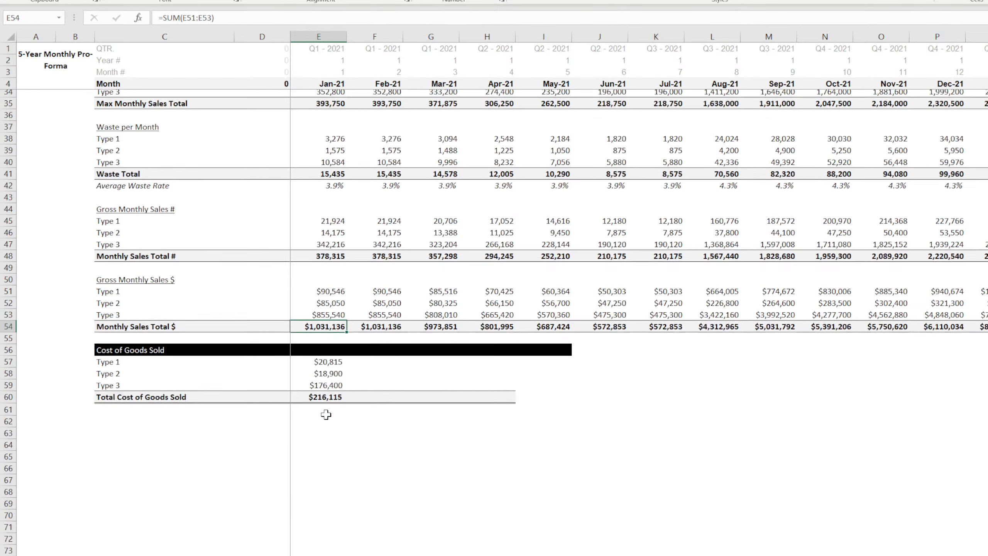
left_click(323, 366)
key("Down")
key("Down")
key("Down")
left_click(324, 366)
key("Down")
key("Down")
key("Down")
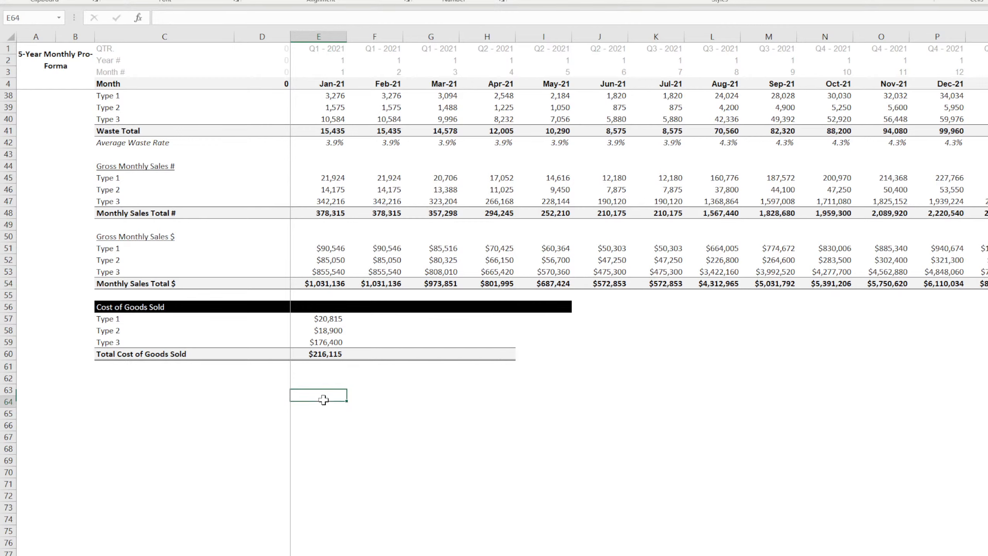
Fill the Cost of Goods Sold block E56:E60, including its header band and total, across to October in column N.
left_click(325, 367)
left_click_drag(332, 305, 850, 360)
left_click(362, 457)
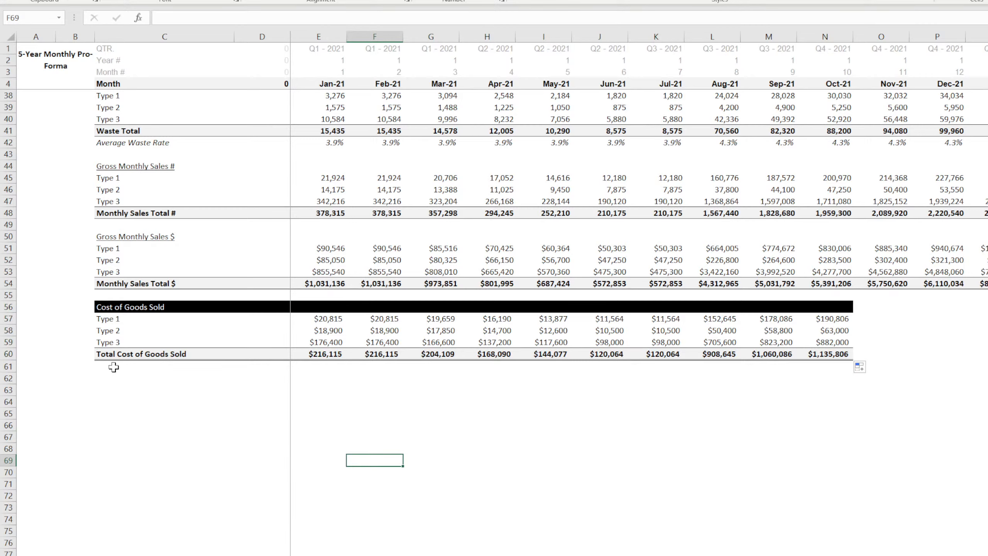
Copy the Cost of Goods Sold block C56:F60 to C62 and retitle the copy Gross Profit by Type.
left_click_drag(116, 306, 373, 355)
key("ctrl+c")
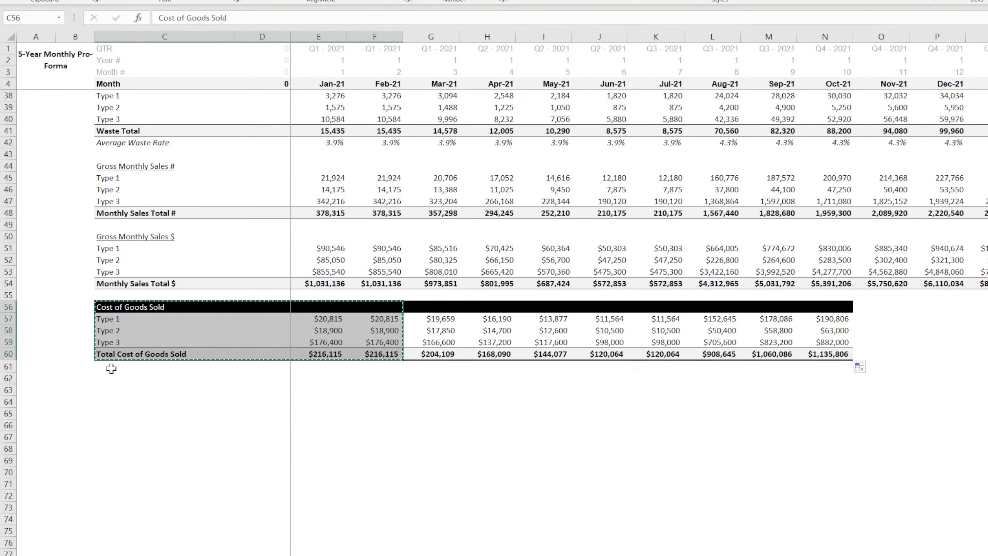
left_click(112, 367)
left_click(111, 377)
key("ctrl+v")
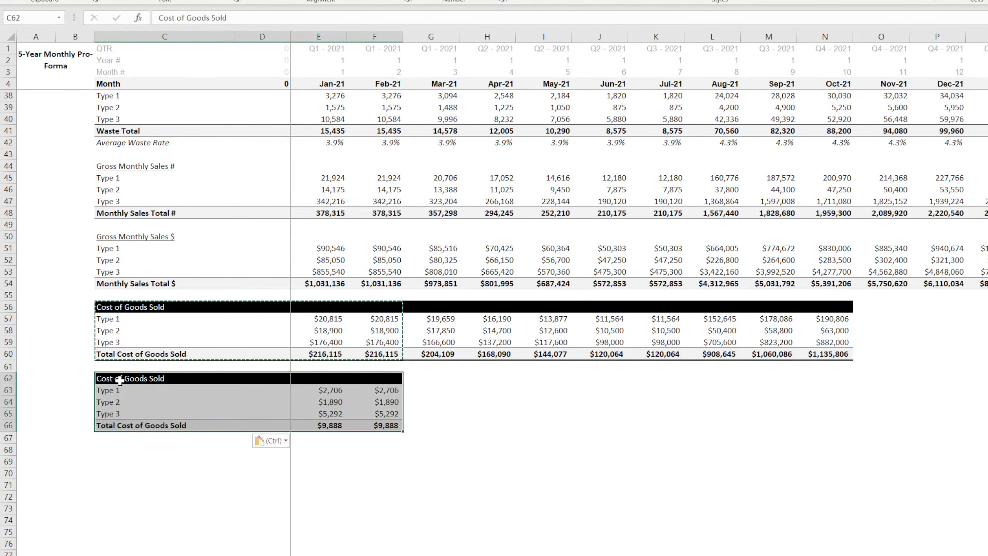
type("Gross Profit")
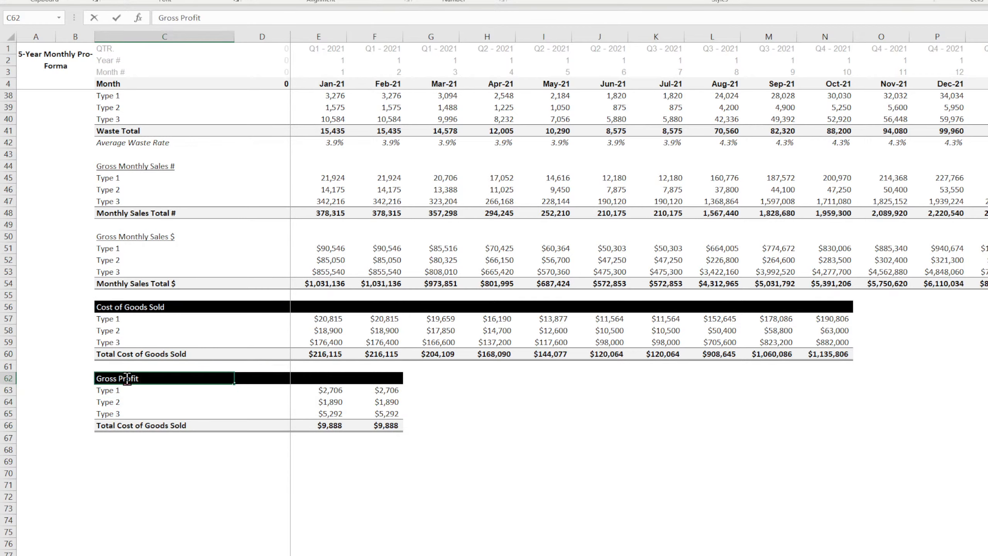
type(" by Type")
key("Return")
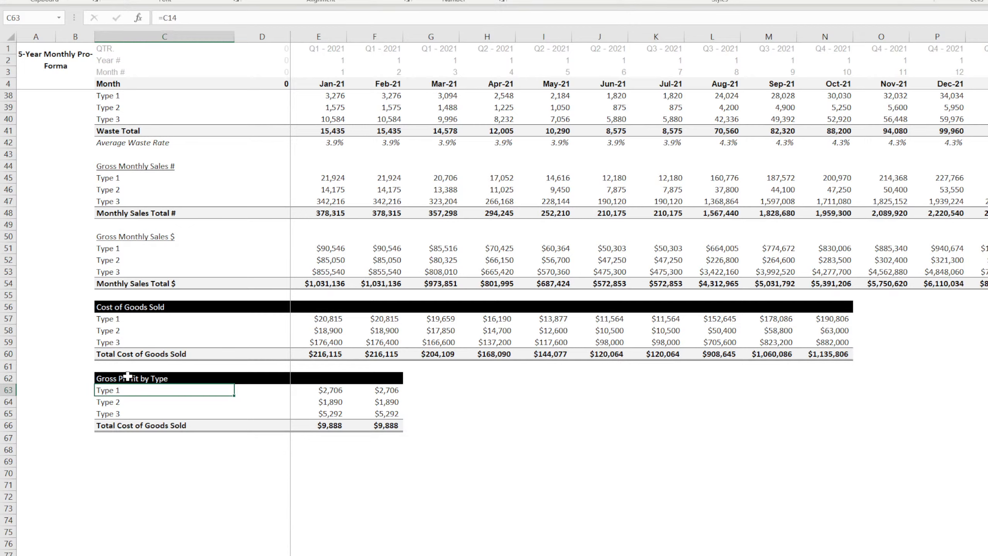
Rename the section header in C56 to Cost of Goods Sold by Type.
double_click(199, 308)
type("b")
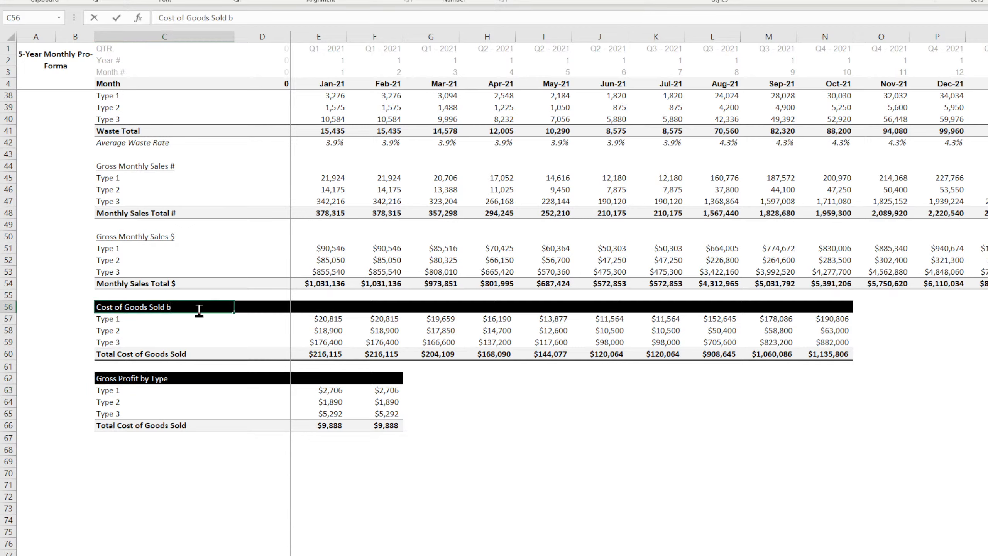
type("y Type")
key("Return")
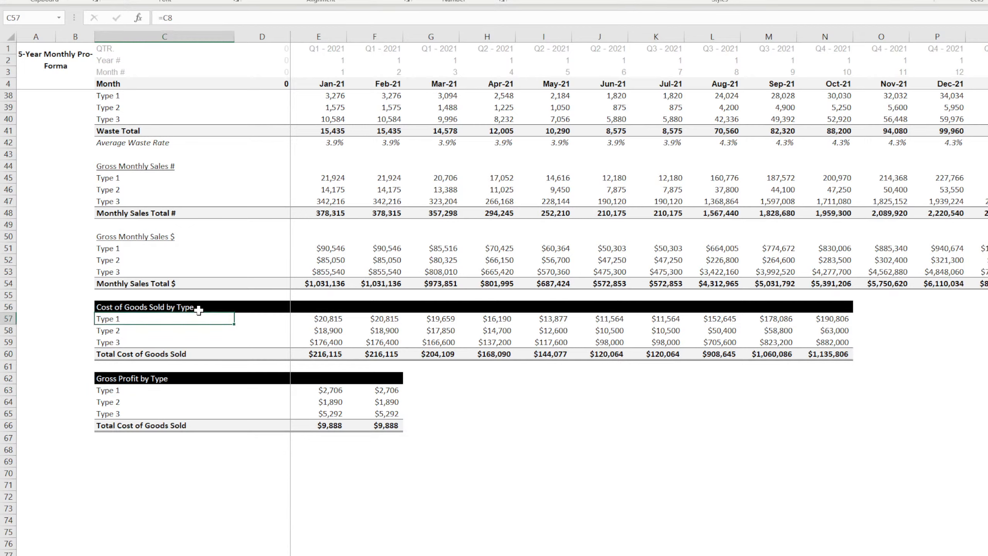
Calculate January's Type 1 gross profit in E63 as sales minus cost of goods sold, =E51-E57.
left_click(340, 387)
type("=")
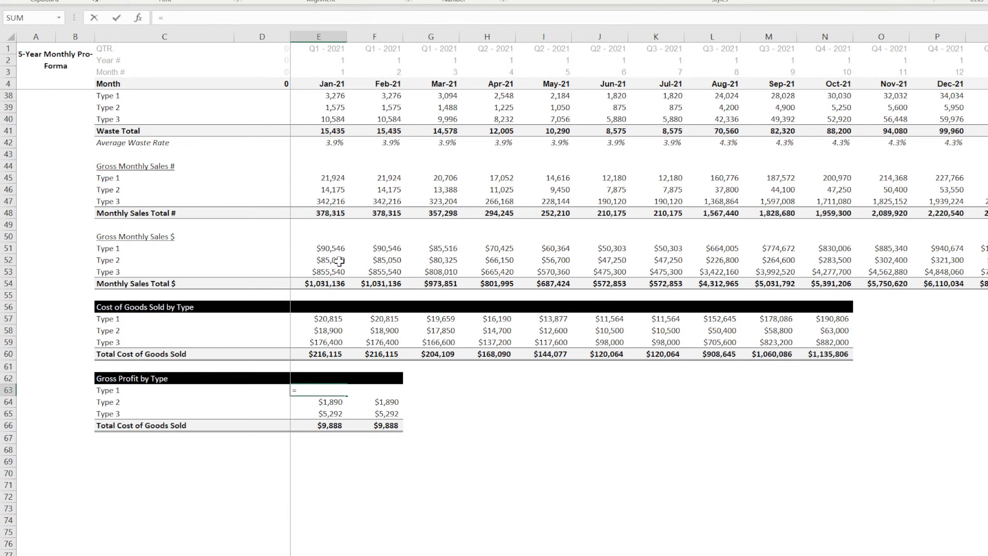
left_click(333, 248)
type("-")
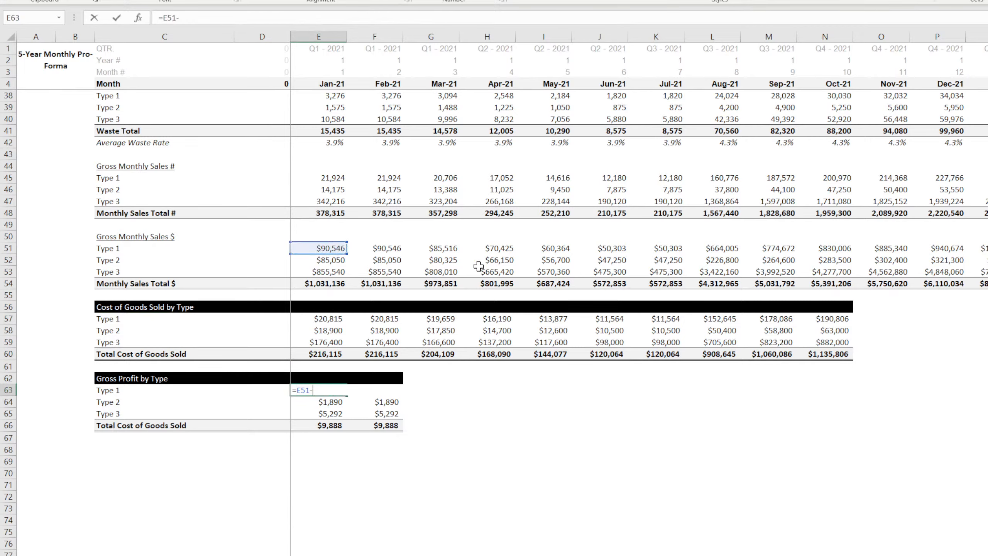
left_click(327, 318)
key("Return")
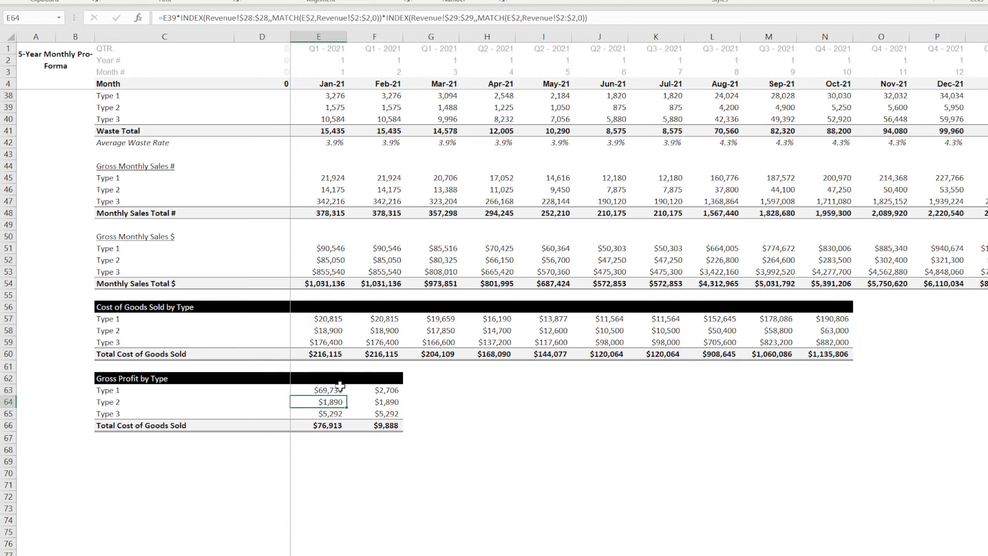
Fill the gross profit formula down to Type 3 and extend the block E62:E66 across to October in column N.
left_click(340, 387)
left_click_drag(346, 396, 343, 415)
left_click_drag(331, 377, 852, 430)
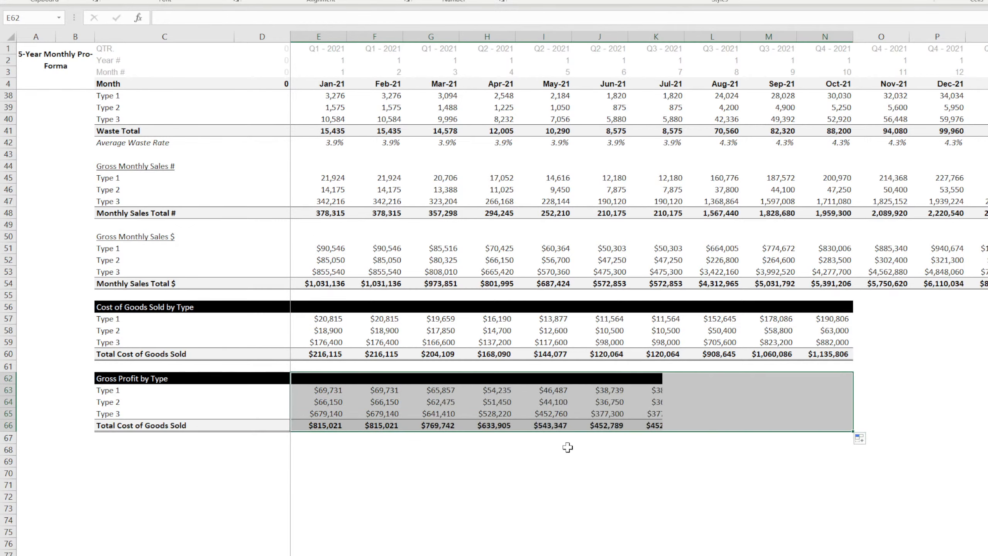
Add the label GP % in C67 below the gross profit total.
left_click(114, 439)
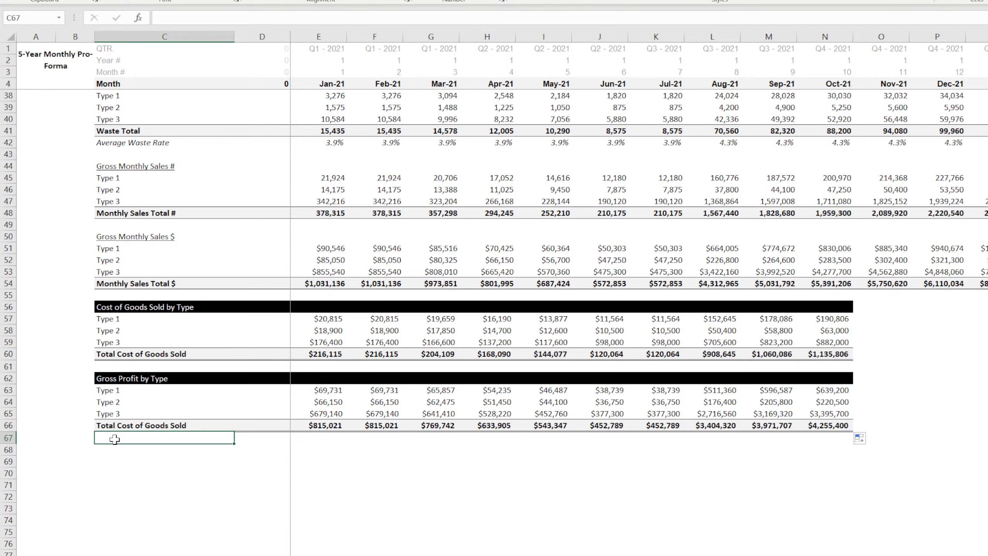
type("GP")
key("Tab")
key("Tab")
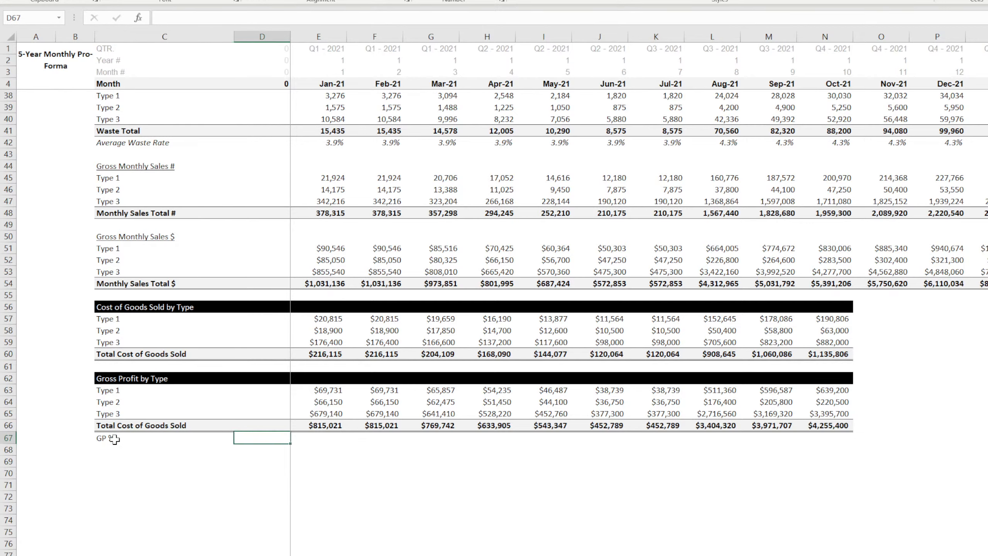
Enter the January gross profit percentage in E67 as =IFERROR(E66/E54,0).
type("=iferror")
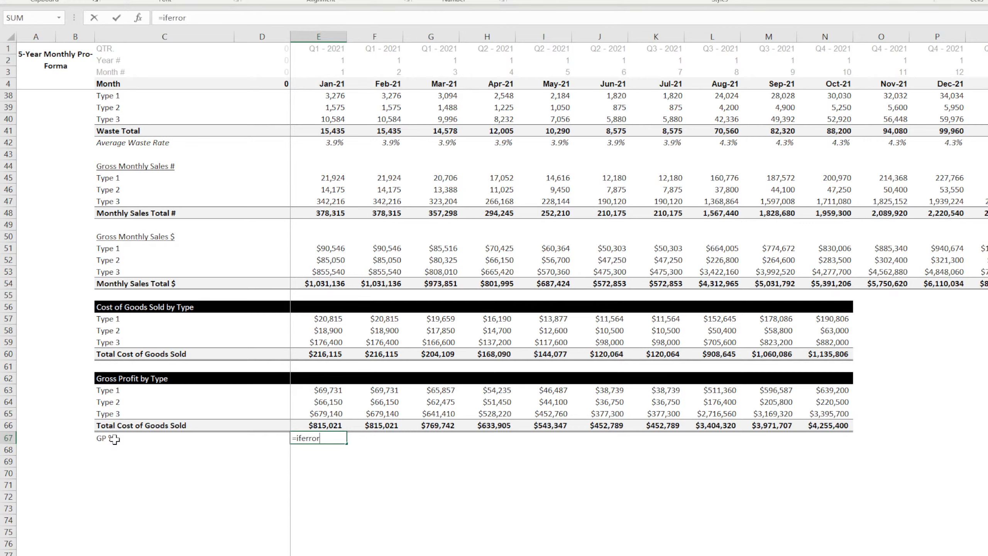
type("(")
left_click(326, 424)
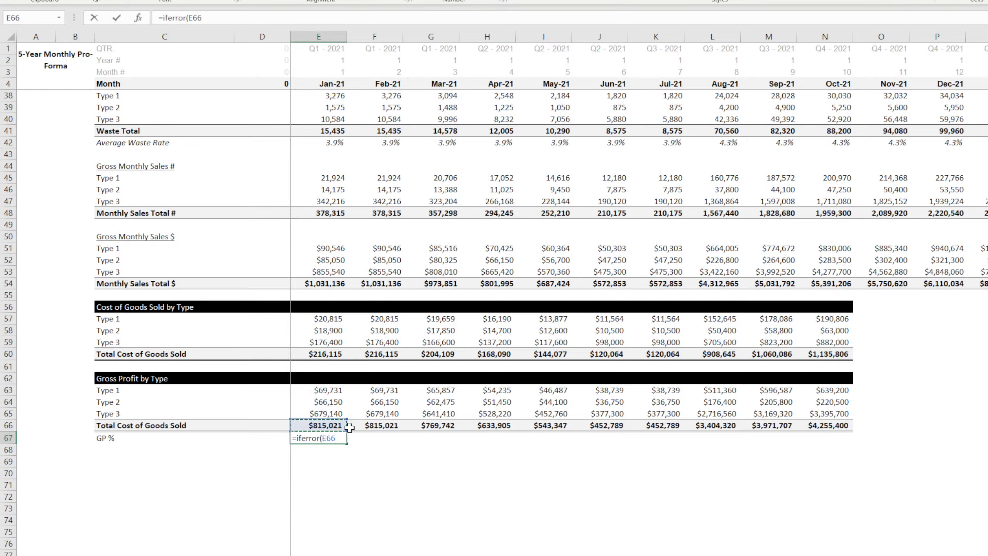
type("/")
left_click(326, 283)
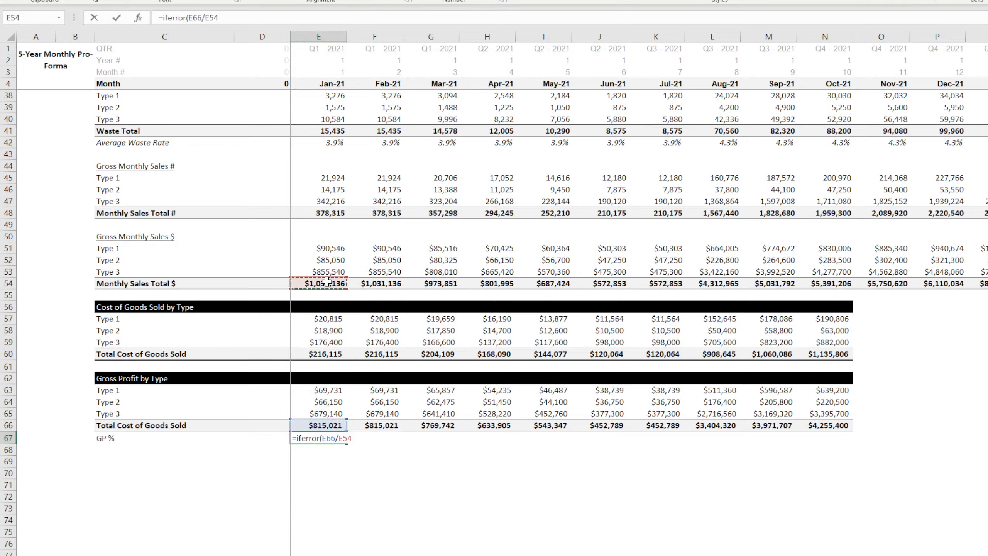
left_click(273, 18)
type(",0)")
key("Return")
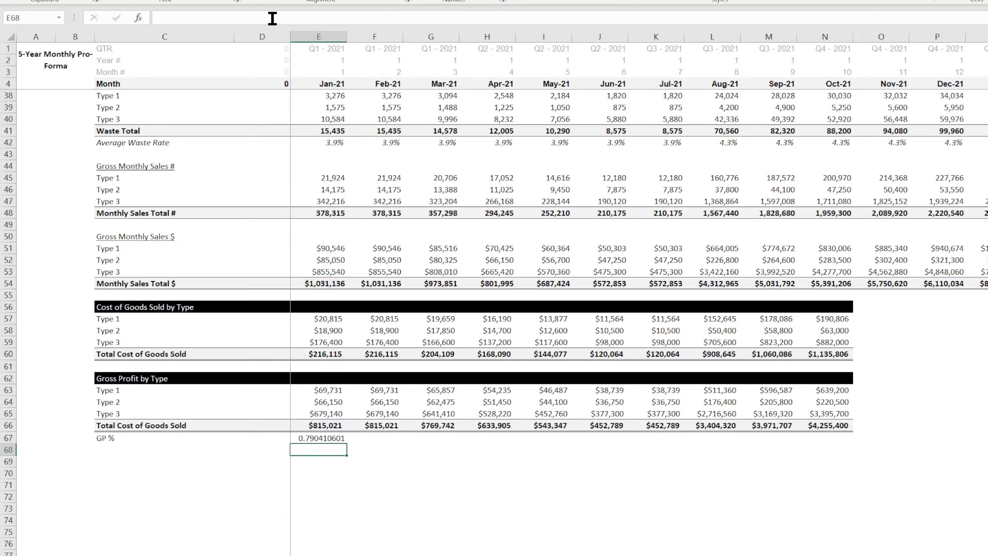
Format the GP % in E67 as a percentage and fill it across to September in column M.
left_click(321, 440)
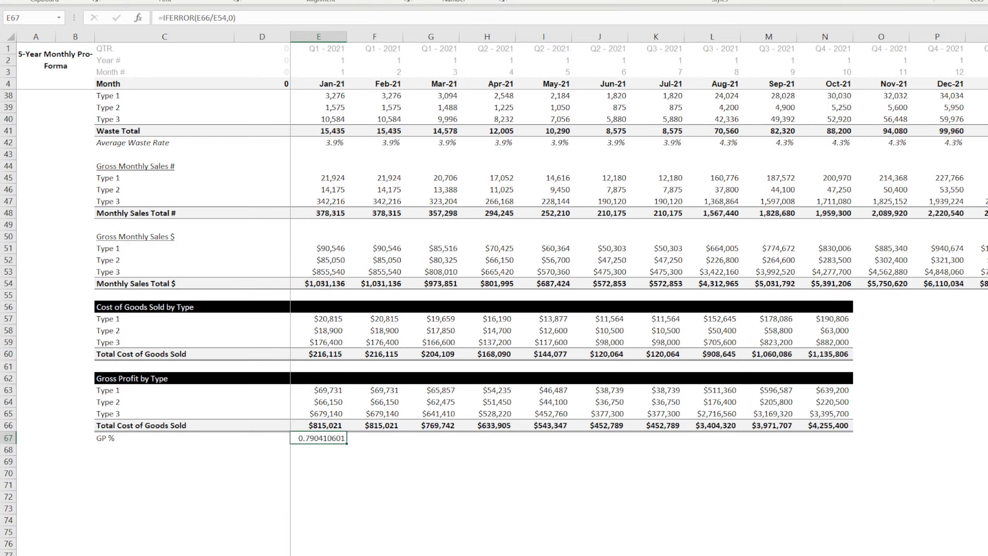
key("ctrl+shift+5")
left_click_drag(346, 443, 779, 445)
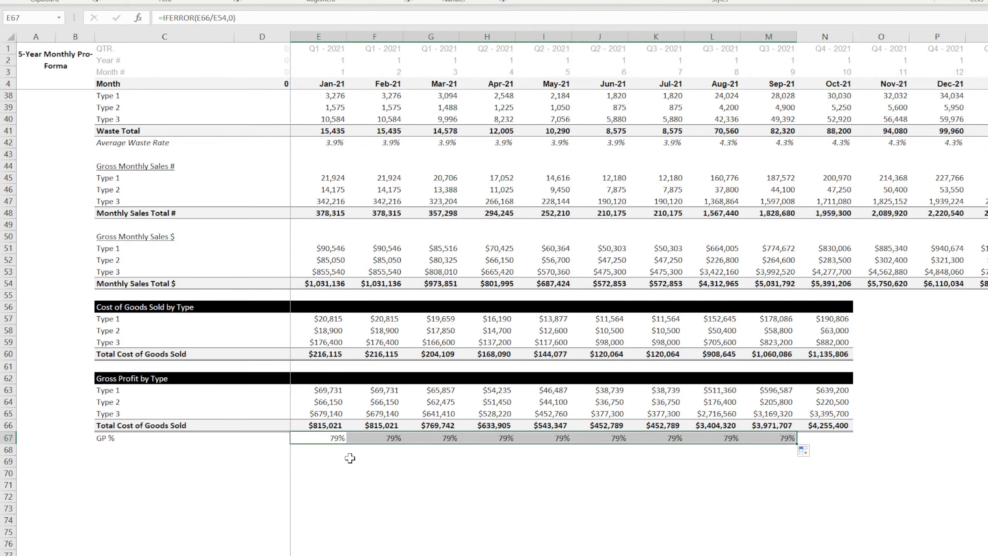
left_click(125, 438)
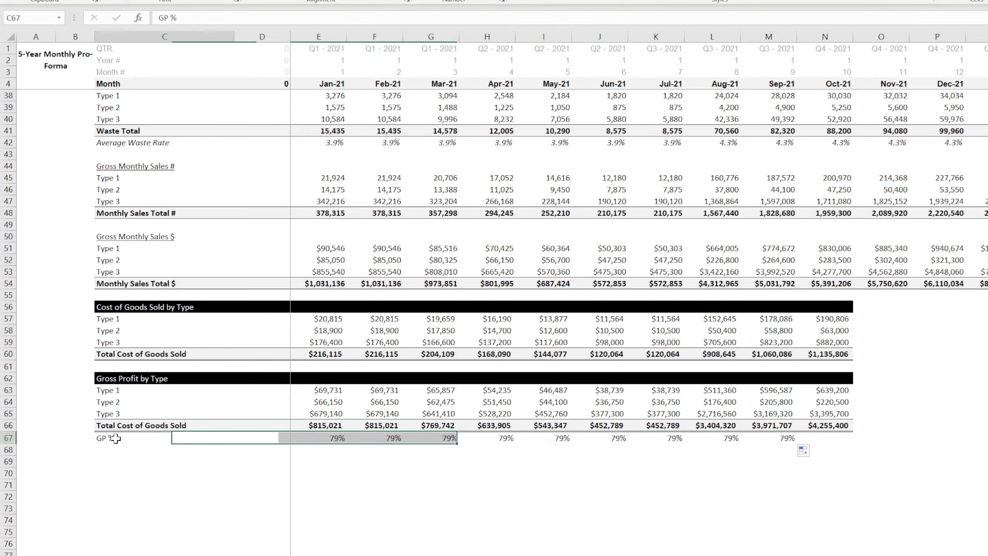
left_click(325, 441)
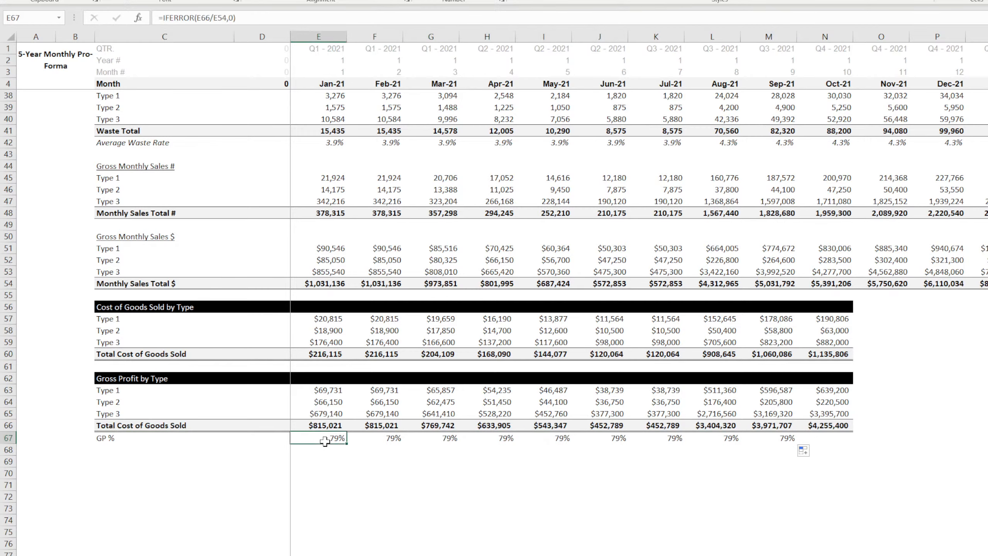
Rename the gross profit block's total label in C66 to Total Gross Profit.
left_click(136, 380)
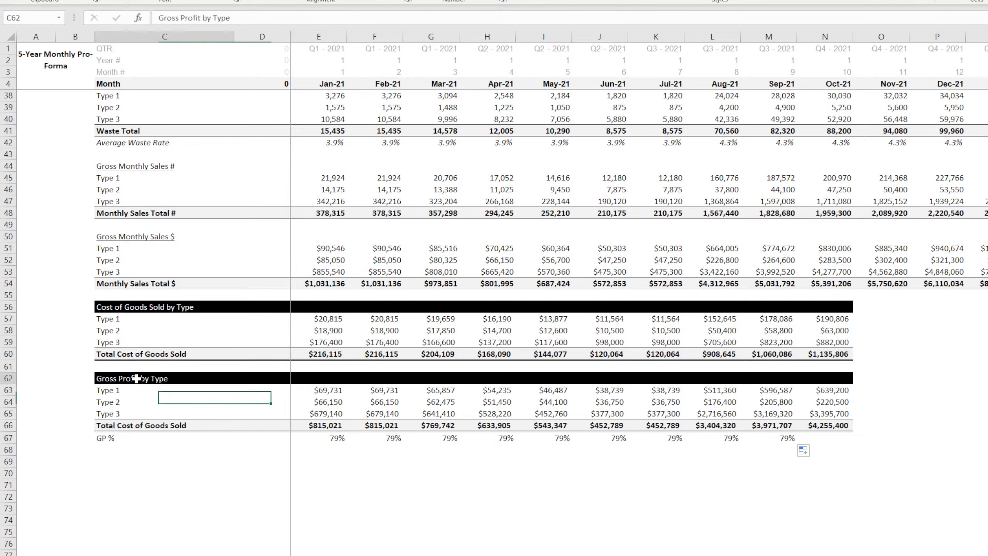
left_click(135, 427)
double_click(198, 426)
left_click_drag(198, 425, 40, 415)
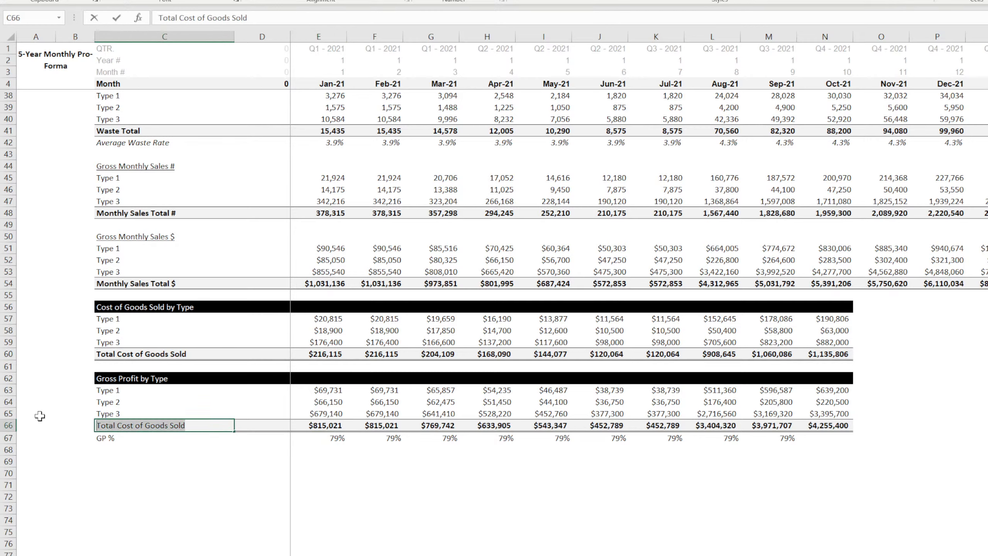
type("Total Gross Profit")
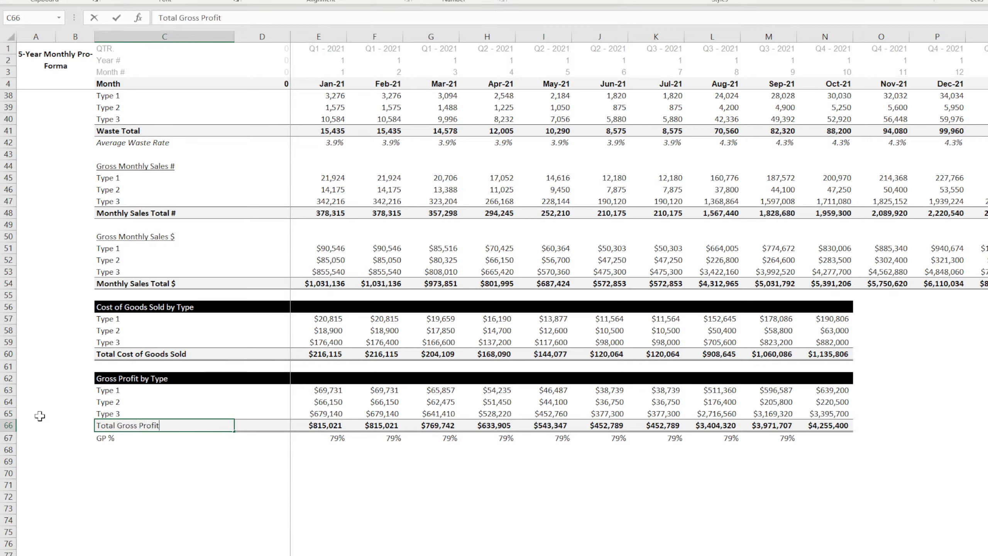
key("Return")
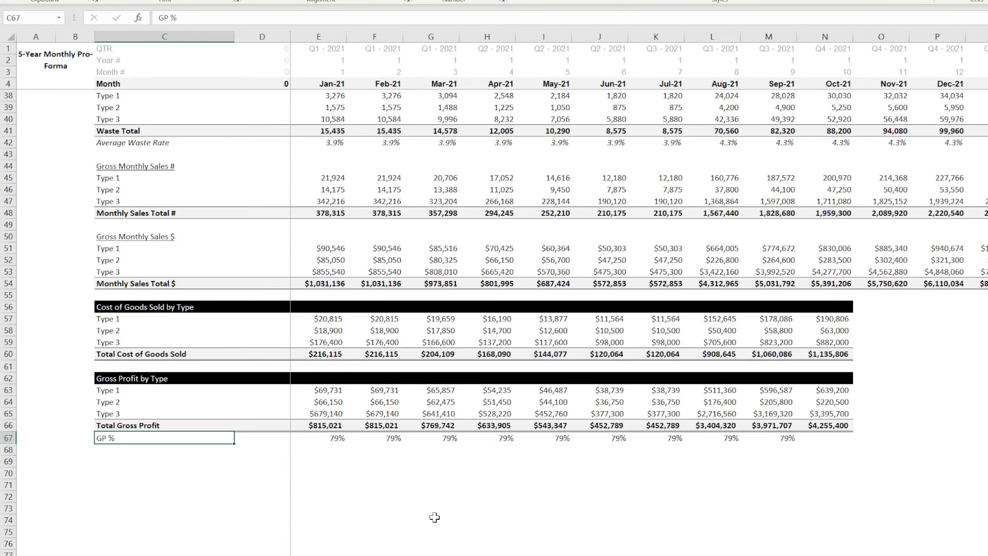
left_click(355, 486)
left_click(170, 307)
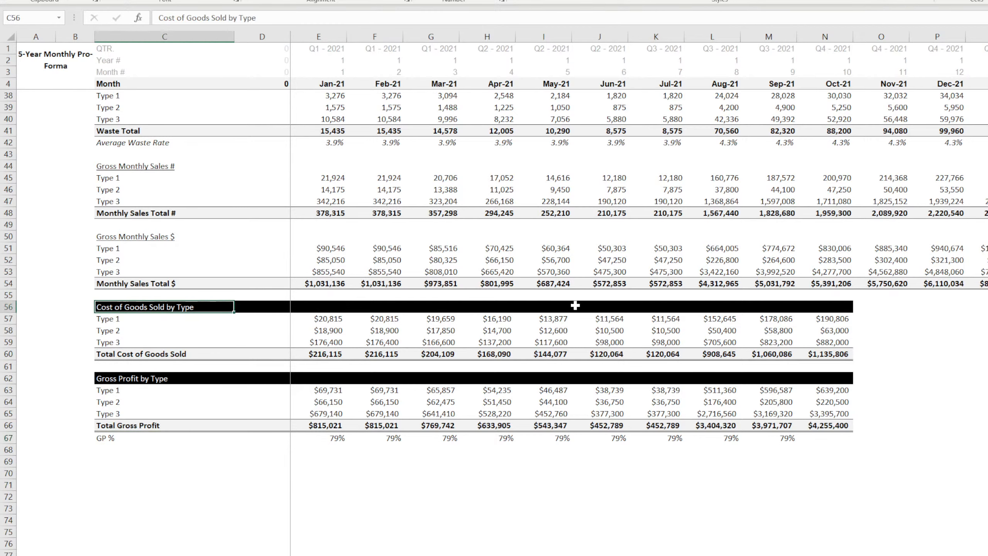
Fill the Cost of Goods Sold and Gross Profit by Type blocks, rows 56 to 67, rightward beyond October 2021.
left_click_drag(560, 310, 980, 446)
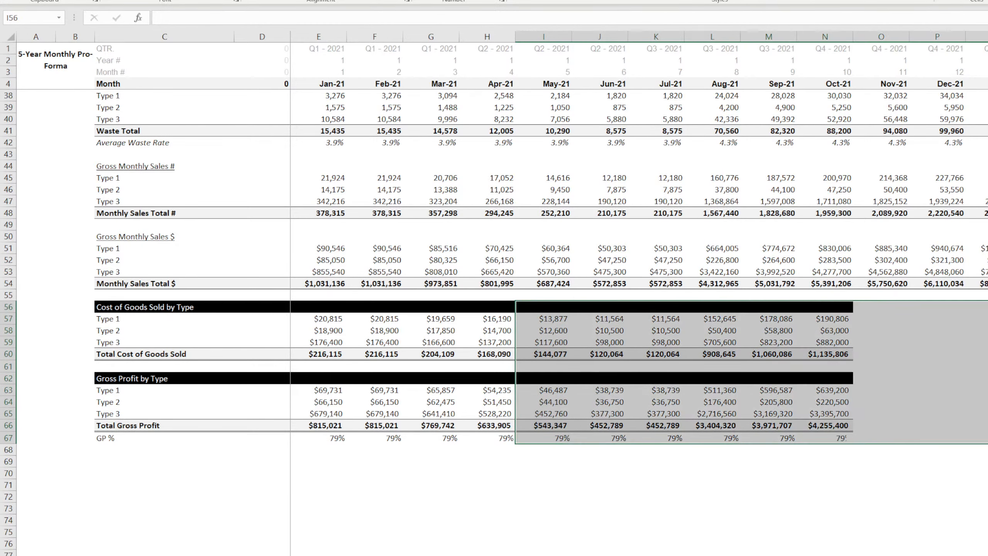
On the Revenue sheet, set the Type 3 waste percentage to 10% for FY 2021 through FY 2025.
key("ctrl+Page_Up")
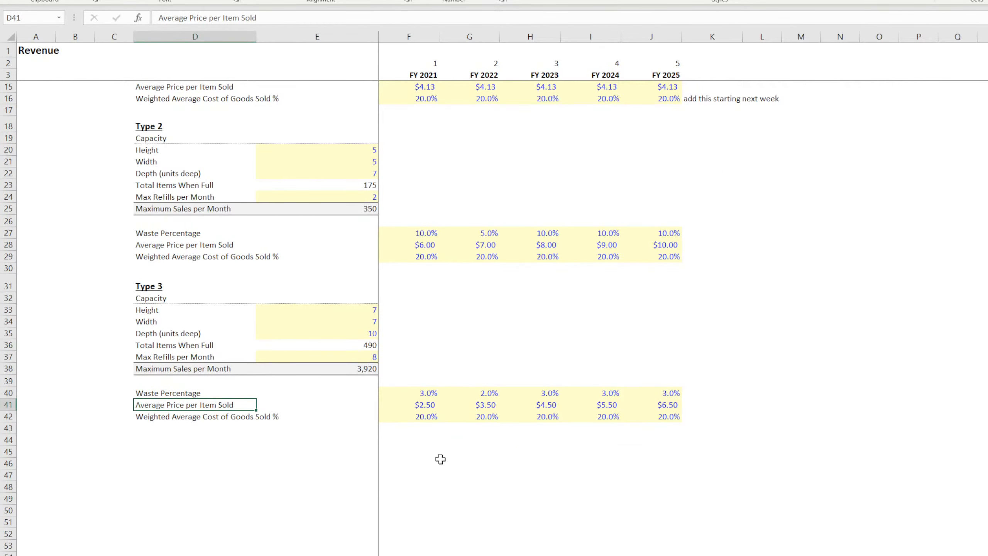
left_click(424, 393)
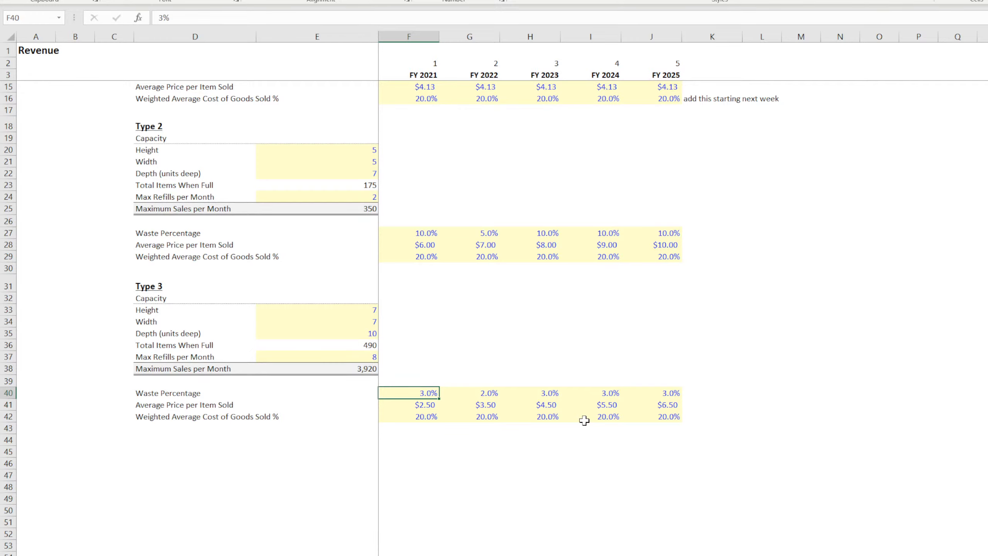
type("10")
key("Return")
left_click(414, 389)
left_click_drag(439, 398, 668, 405)
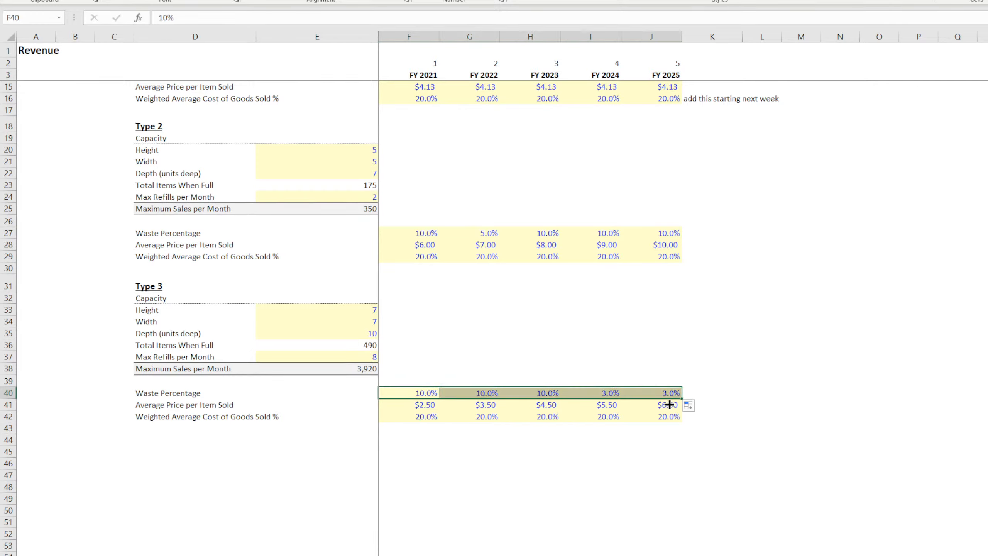
left_click(357, 368)
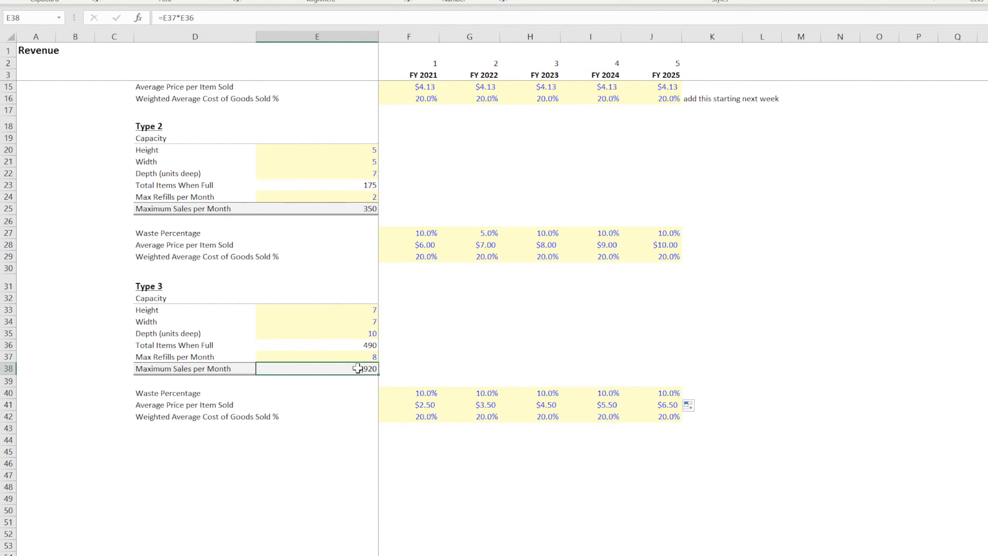
Check the January and February GP % in row 67 of the monthly pro-forma.
key("ctrl+Page_Down")
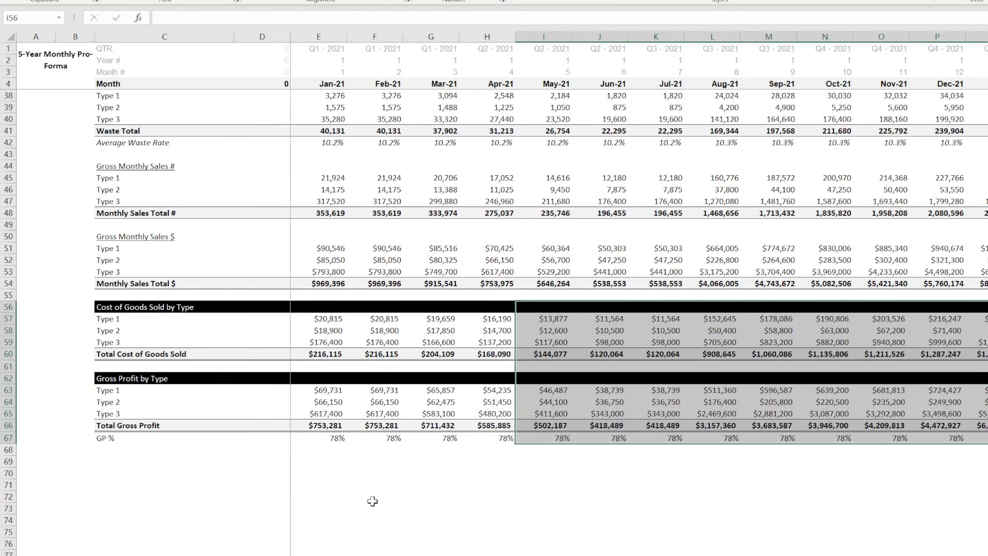
left_click(340, 439)
left_click(385, 438)
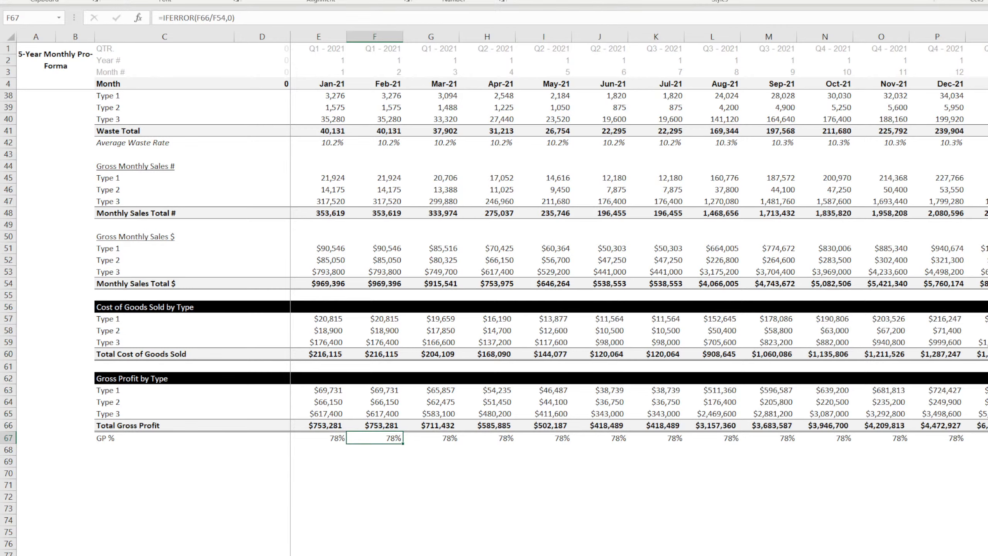
On the Revenue sheet, set Type 1's Weighted Average Cost of Goods Sold % to 15% for all five years and clear the note beside it.
key("ctrl+Page_Up")
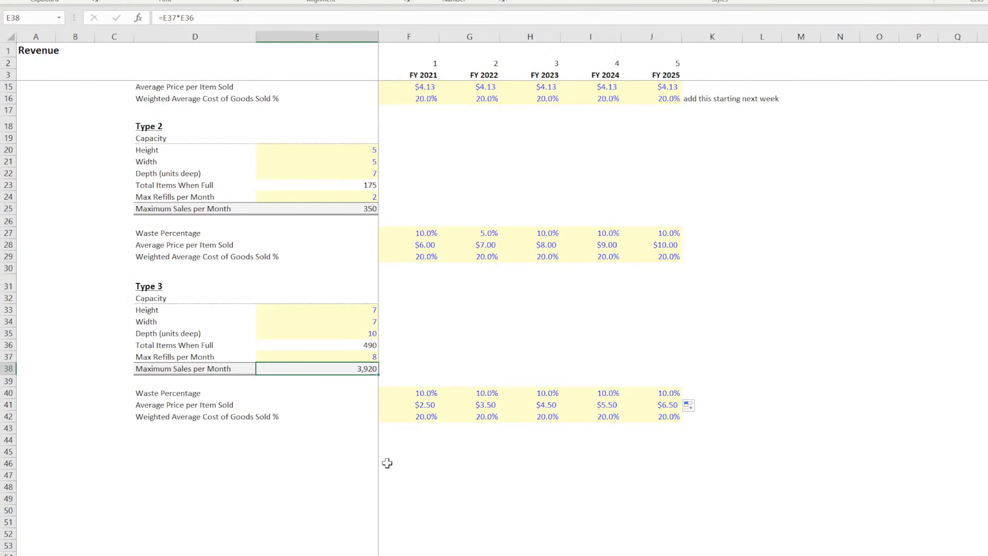
scroll(387, 464, "up", 4)
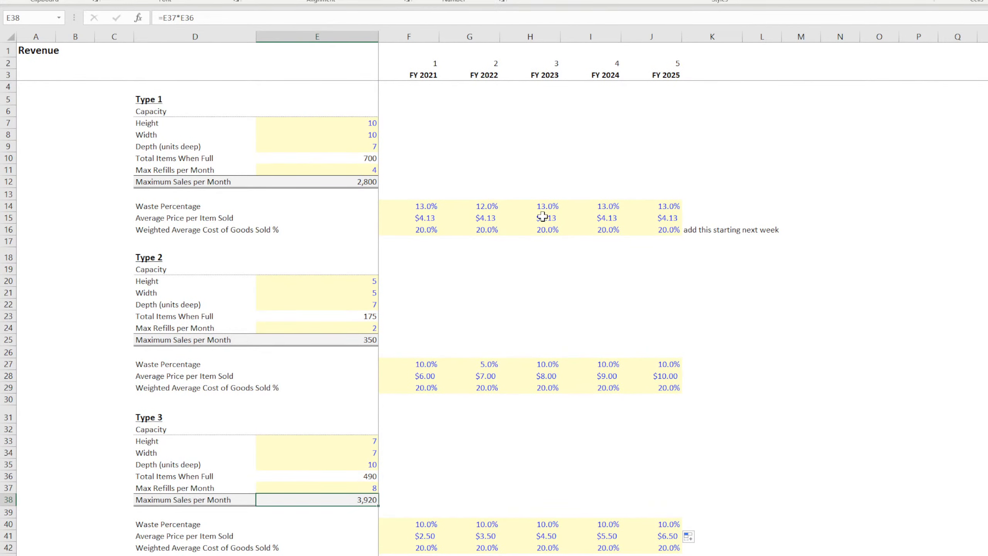
left_click(422, 230)
type("15")
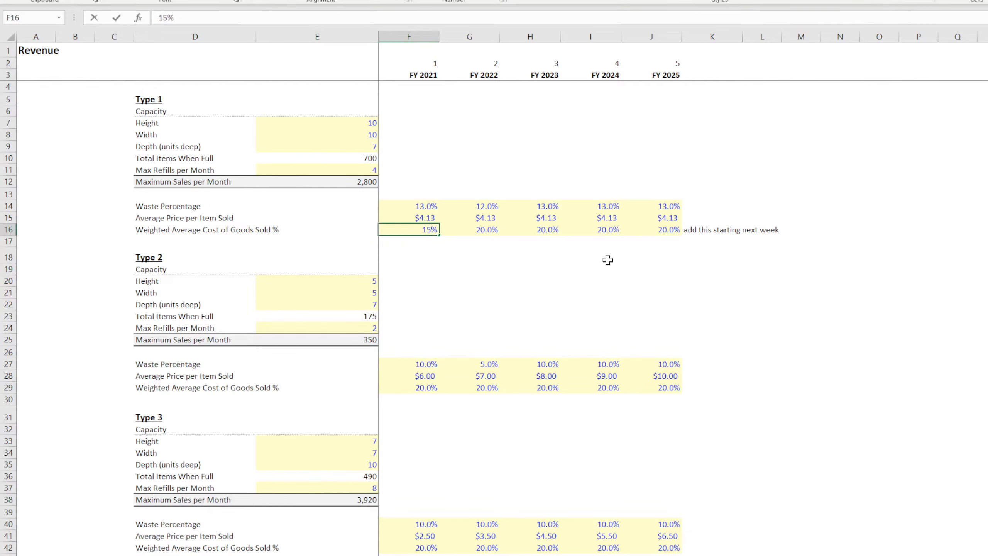
key("Return")
left_click(424, 228)
left_click_drag(439, 235, 679, 237)
left_click(737, 222)
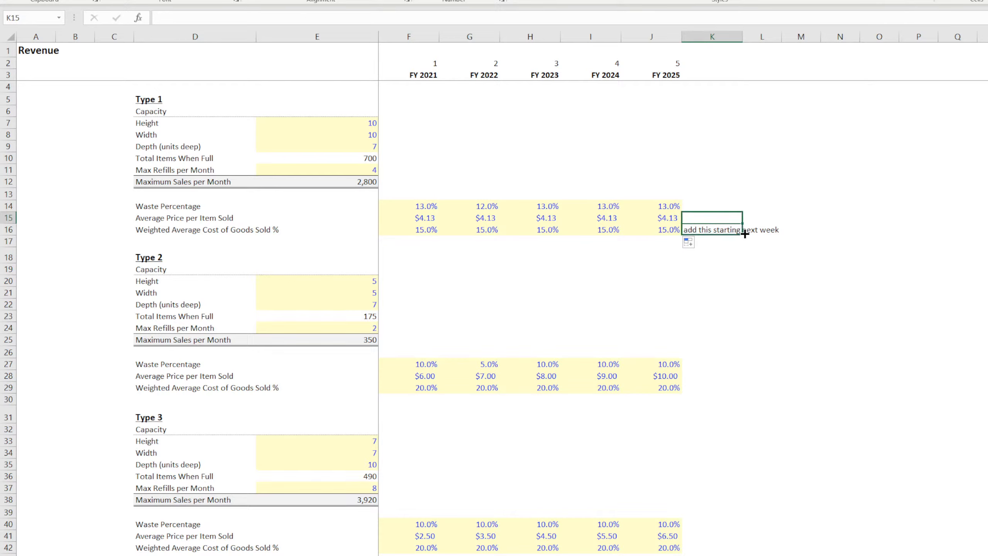
Copy Type 1's Weighted Average Cost of Goods Sold % row into the matching rows of Type 2 and Type 3.
left_click_drag(424, 229, 677, 232)
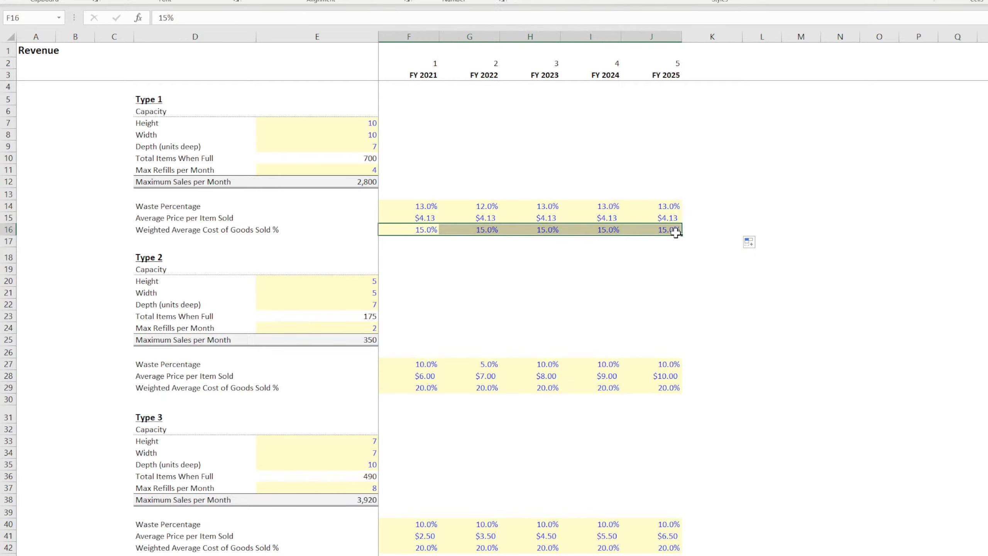
key("ctrl+c")
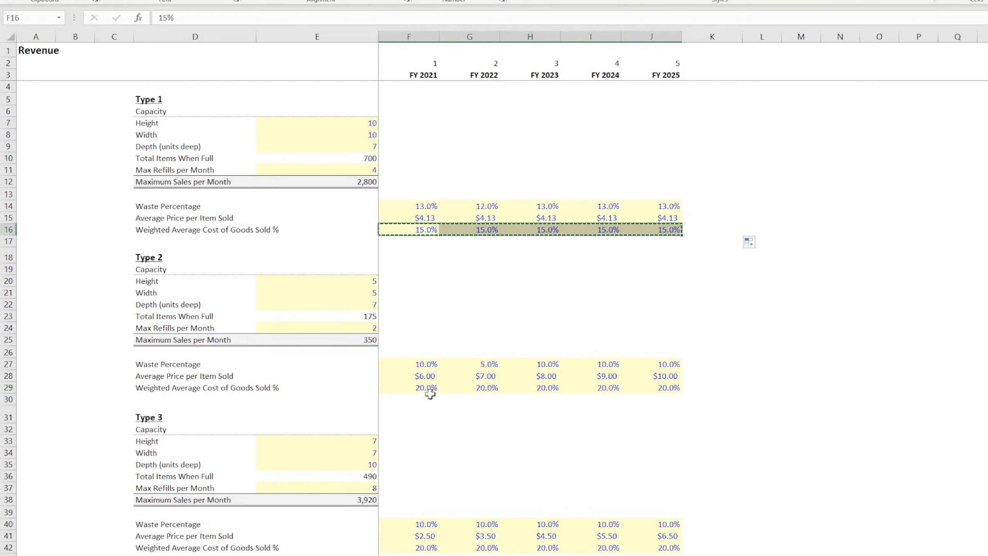
left_click(429, 387)
key("ctrl+v")
scroll(700, 483, "down", 4)
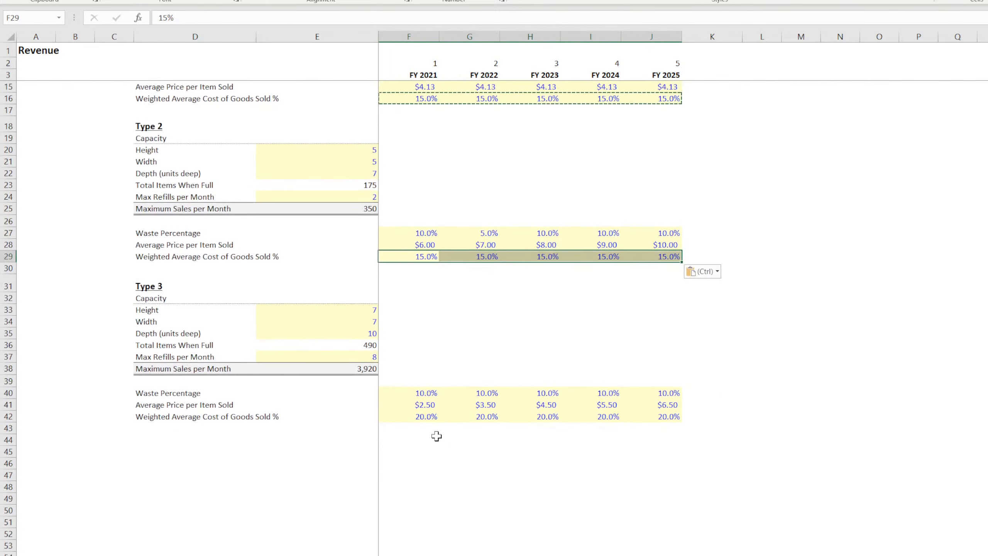
left_click(414, 415)
key("ctrl+v")
Check the GP % for January through April 2021 in the monthly pro-forma.
key("ctrl+Page_Down")
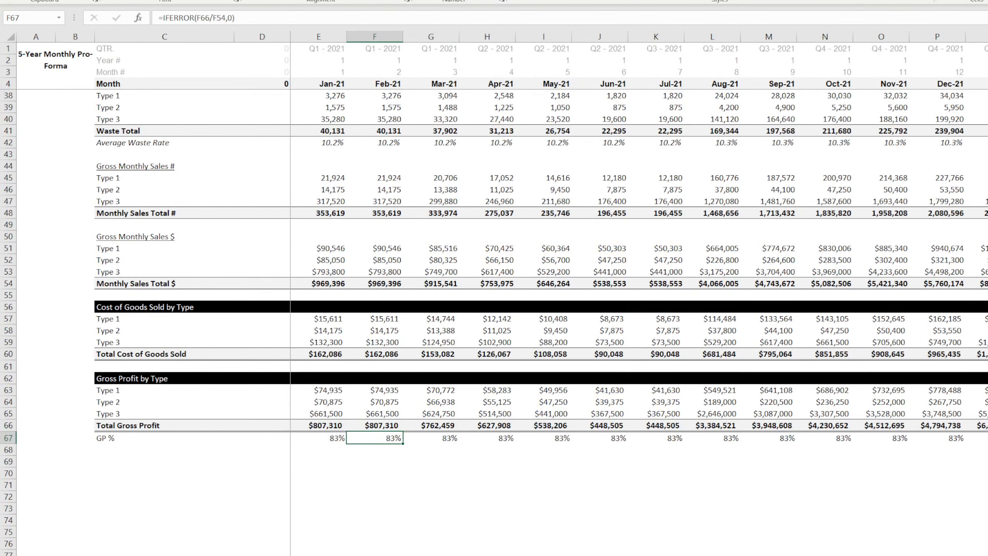
left_click(337, 437)
left_click(386, 438)
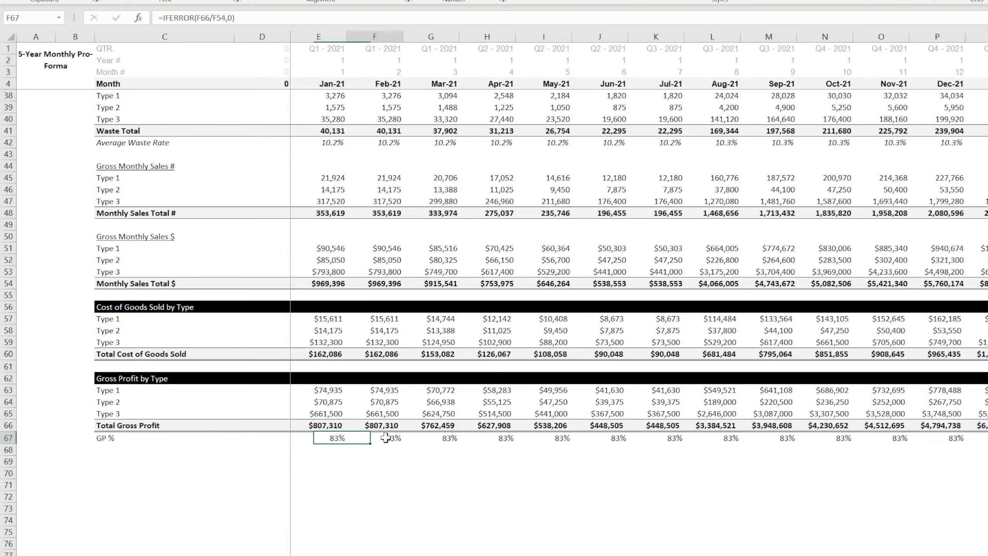
left_click(443, 437)
left_click(490, 438)
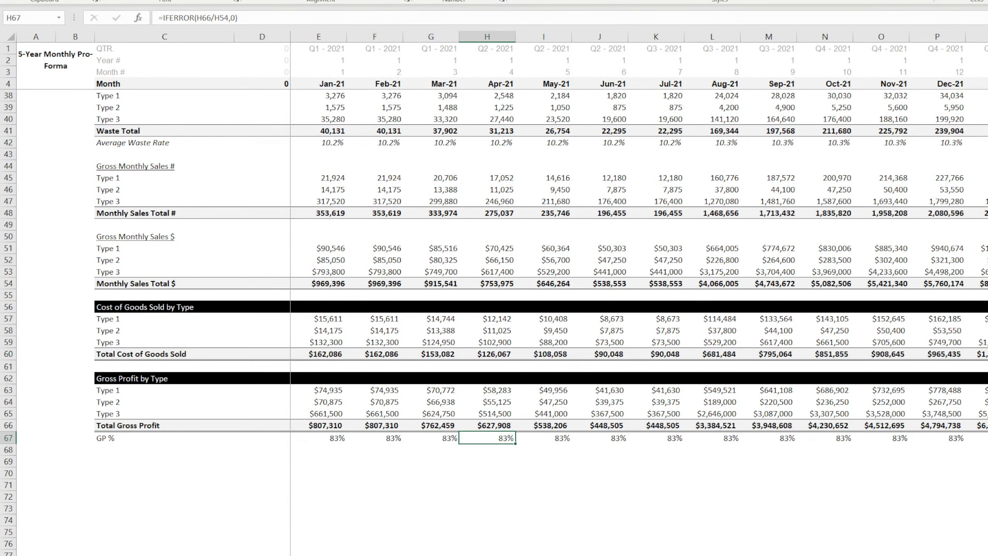
Return to the Revenue sheet, clear the copy selection and review Type 1's Weighted Average Cost of Goods Sold % row.
key("ctrl+Page_Up")
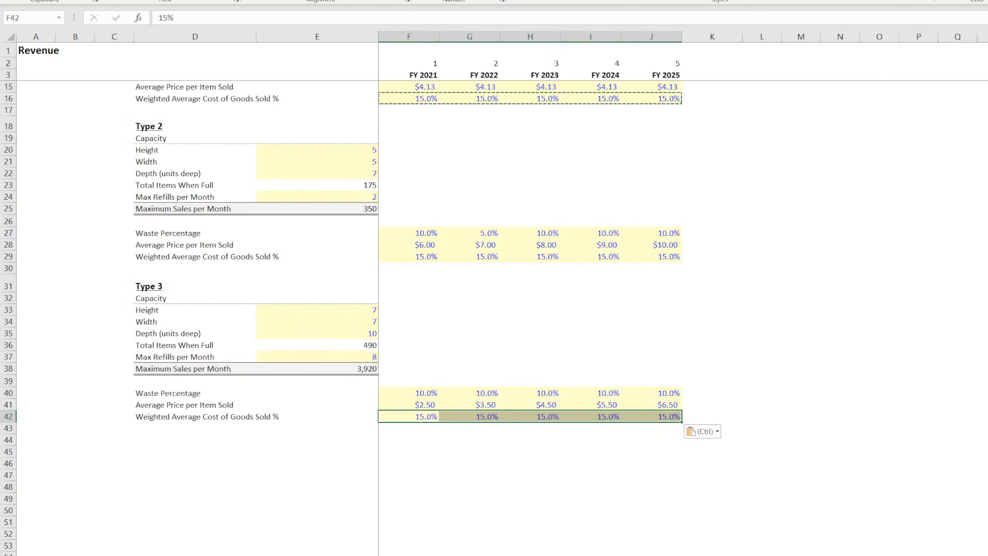
left_click(487, 483)
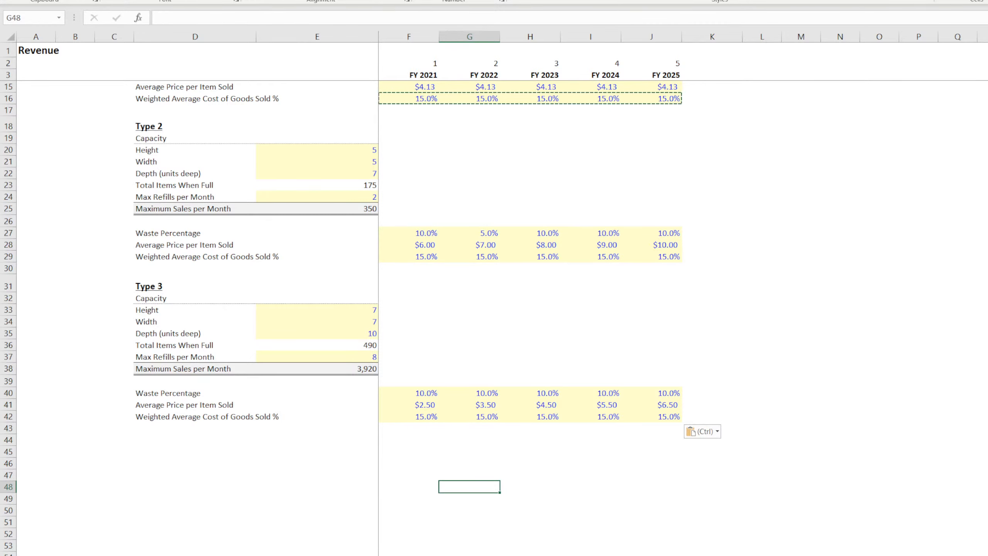
key("Escape")
scroll(768, 355, "up", 4)
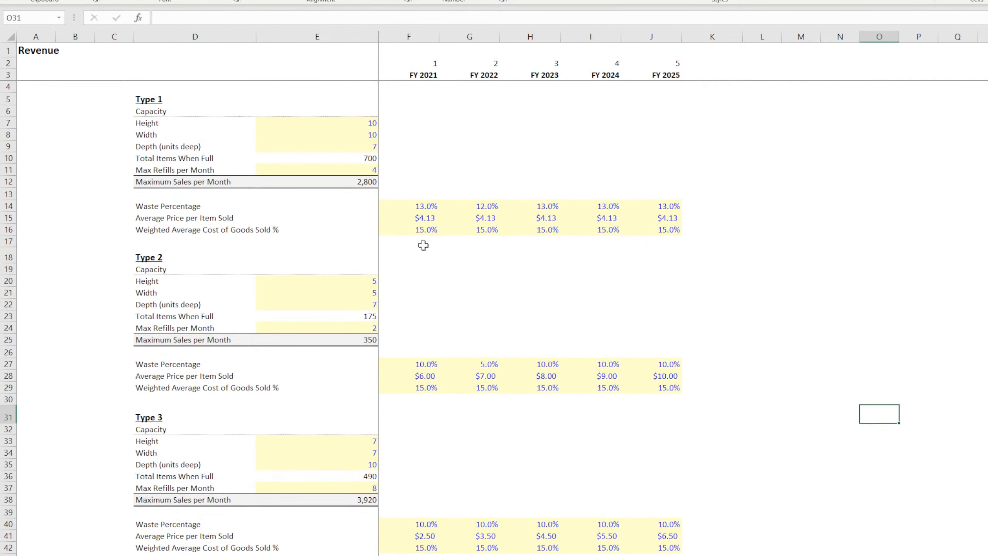
left_click(434, 230)
left_click_drag(434, 230, 653, 232)
left_click(616, 230)
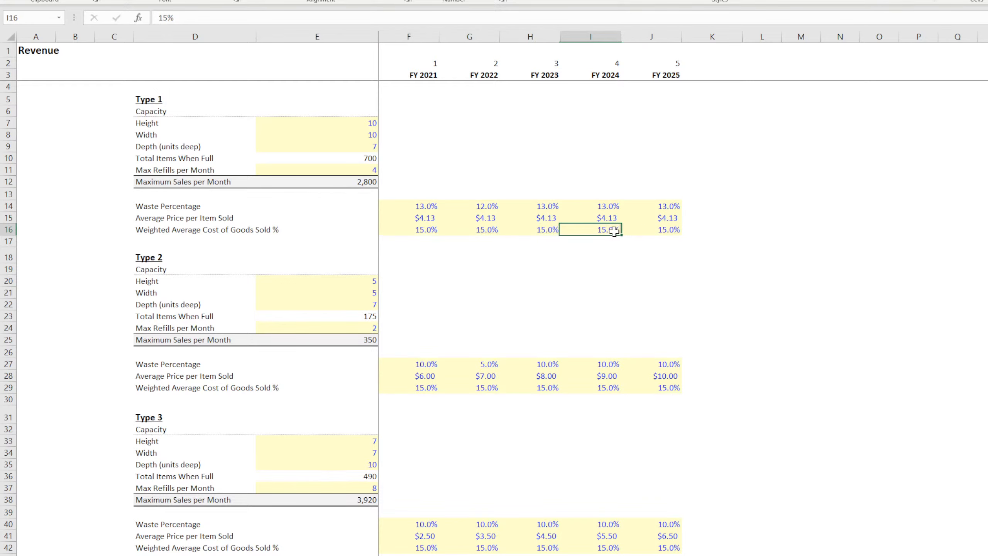
Examine the unit cost, unit price and COGS % columns on the item pricing sheet.
left_click(289, 555)
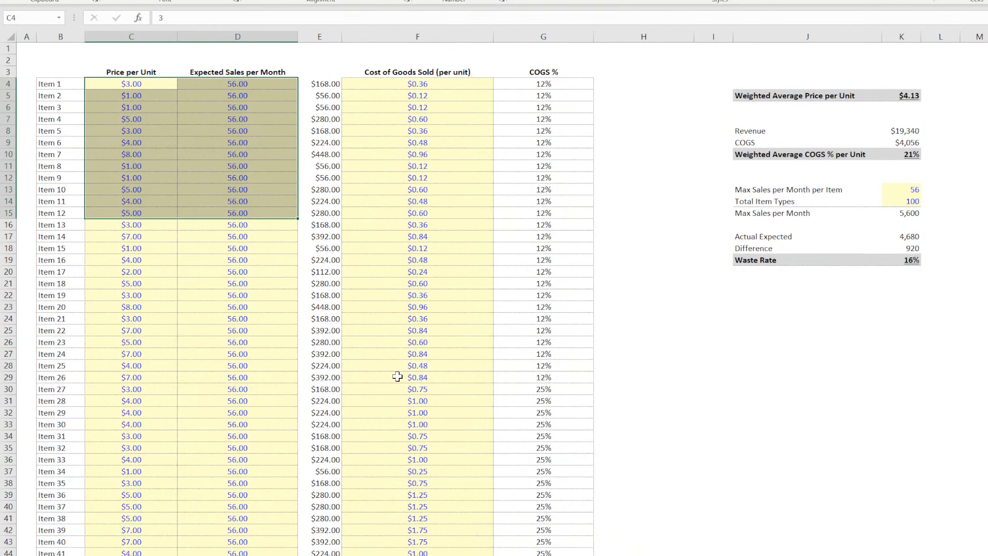
left_click_drag(453, 86, 457, 473)
left_click(438, 87)
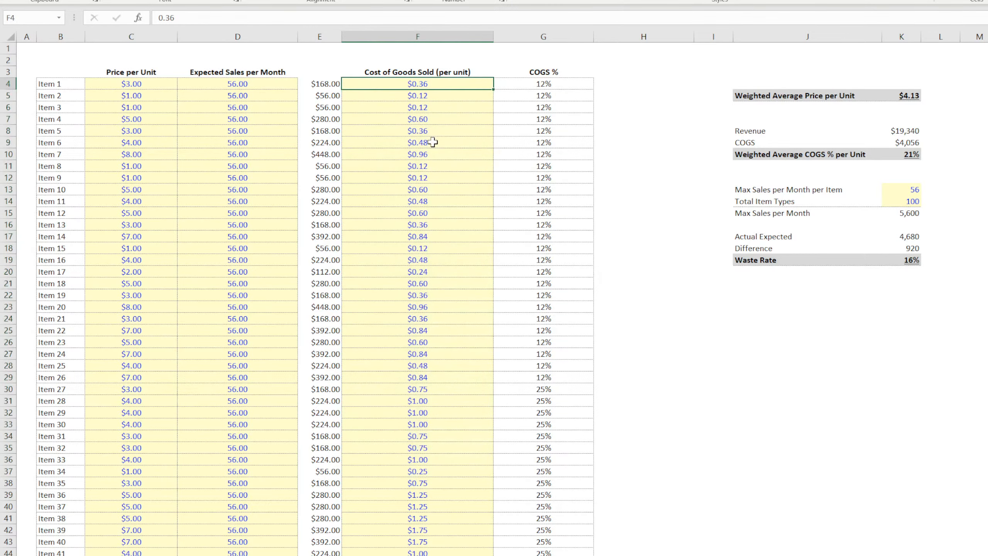
left_click(434, 143)
left_click_drag(144, 86, 145, 147)
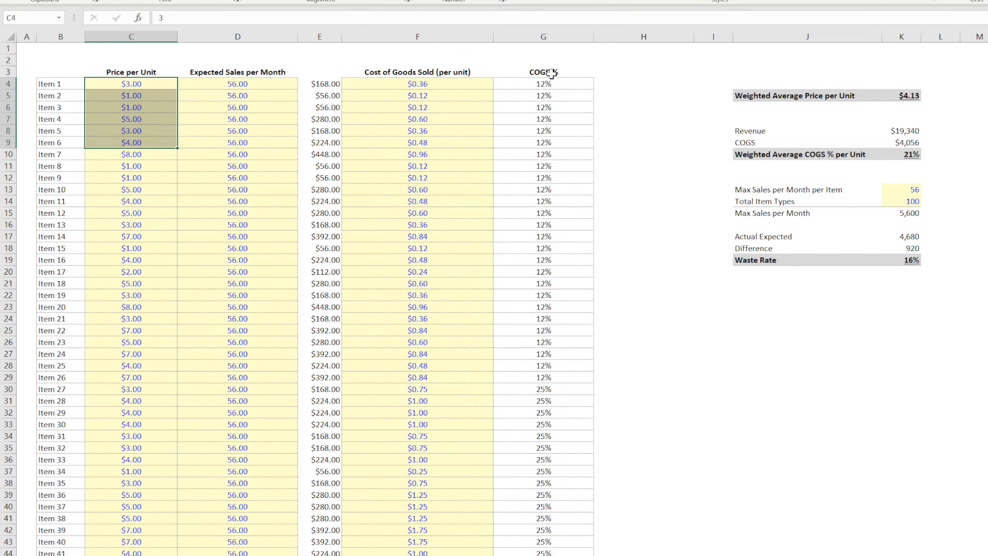
left_click_drag(557, 87, 561, 251)
Compare the Revenue sheet's Type 1 cost percentage row with the item pricing sheet and look through its items down to Item 100.
key("ctrl+Page_Up")
key("ctrl+Page_Up")
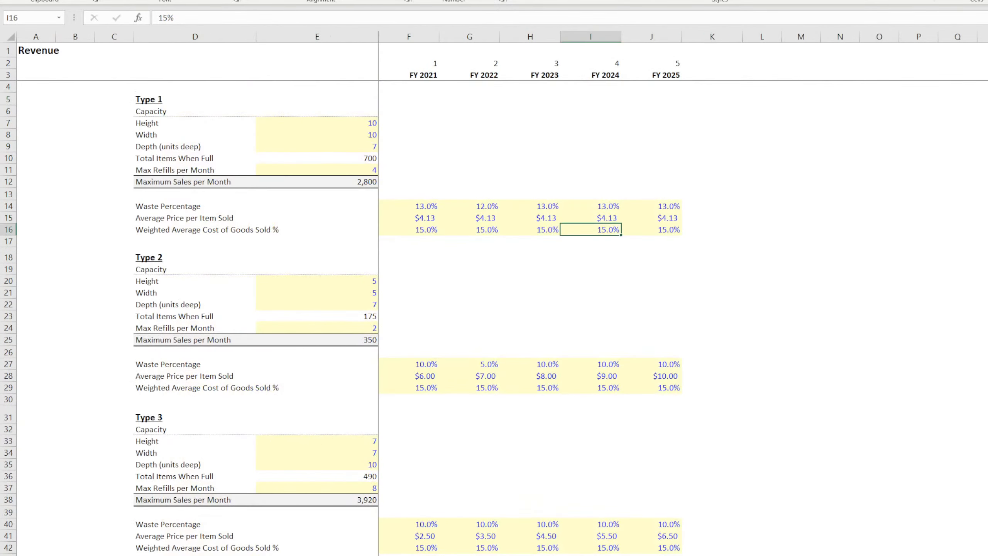
left_click_drag(421, 229, 663, 230)
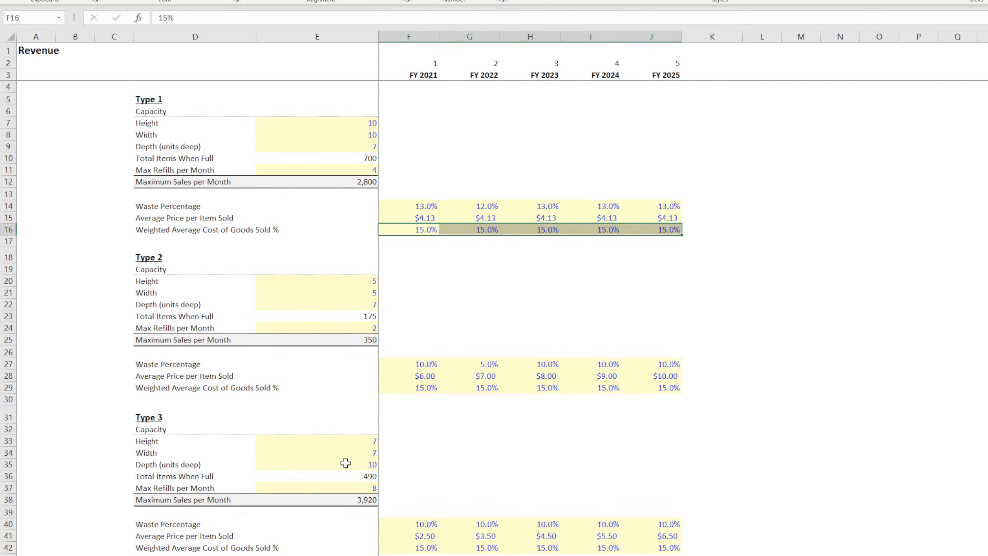
key("ctrl+Page_Down")
key("ctrl+Page_Down")
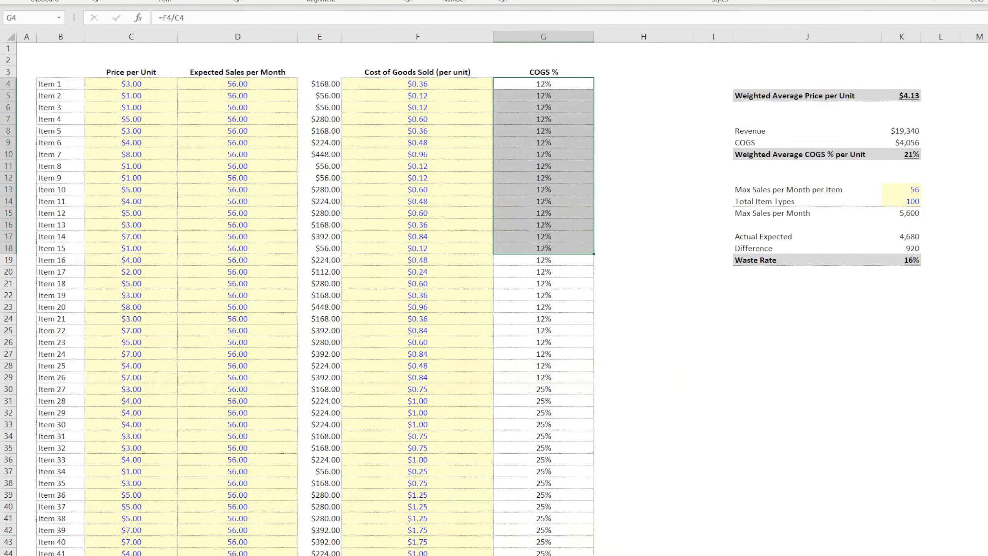
left_click(810, 411)
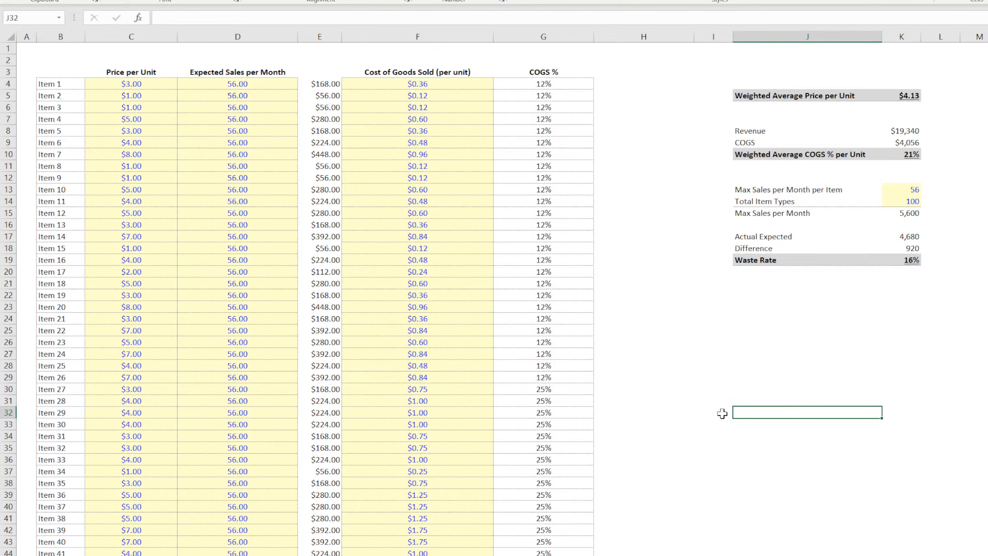
scroll(721, 411, "down", 13)
scroll(722, 413, "down", 9)
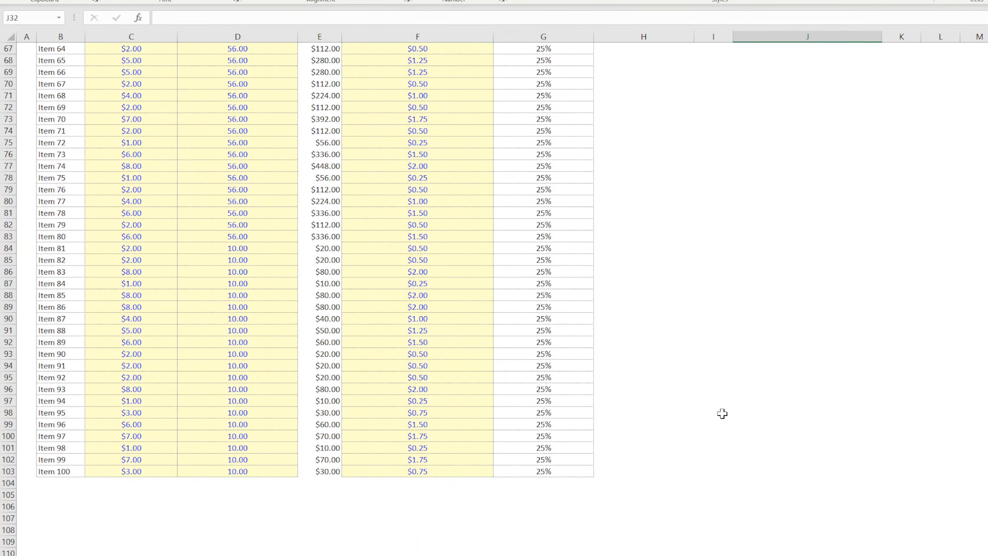
scroll(722, 413, "up", 20)
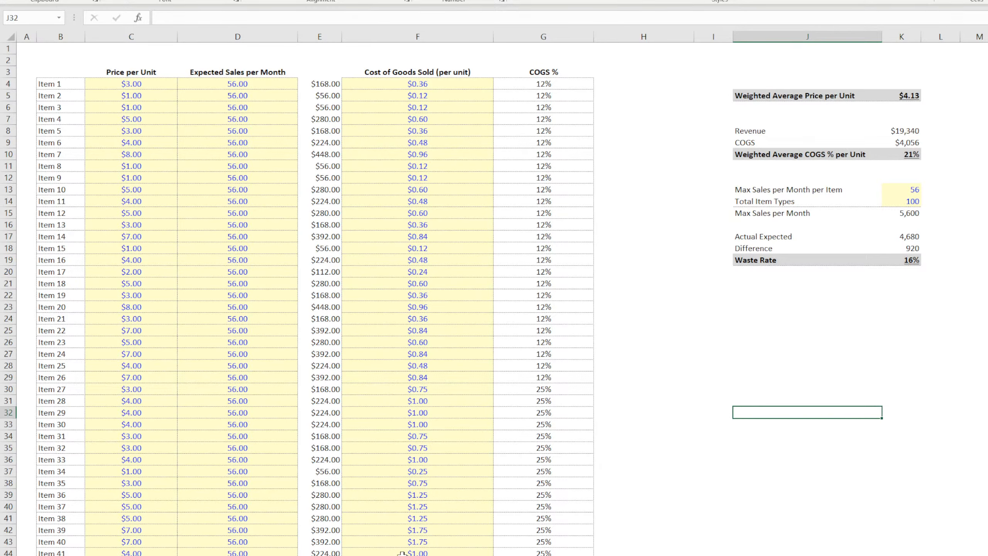
In the monthly pro-forma, fill the Cost of Goods Sold and Gross Profit blocks from November 2021 across to column BL and check the last column's formulas.
left_click(416, 555)
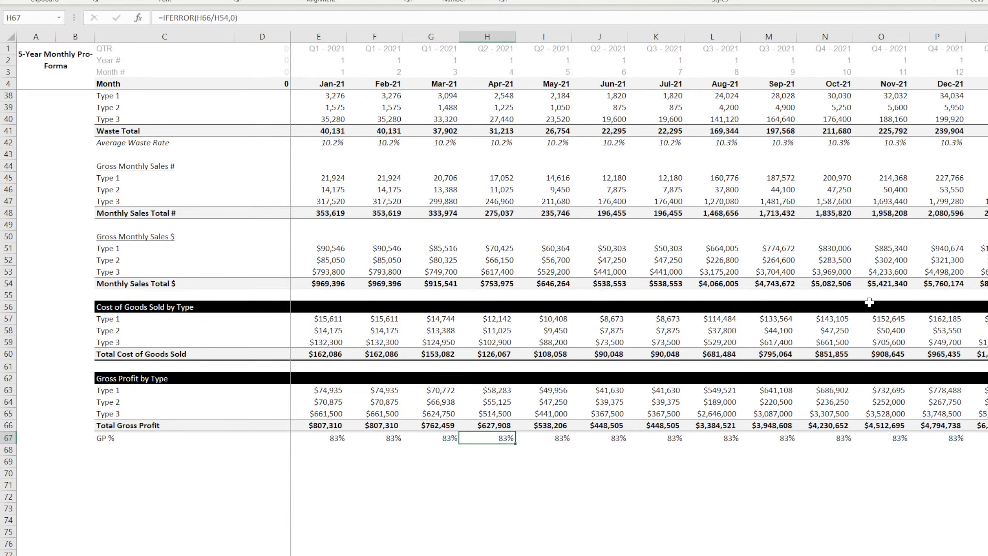
left_click_drag(869, 302, 985, 444)
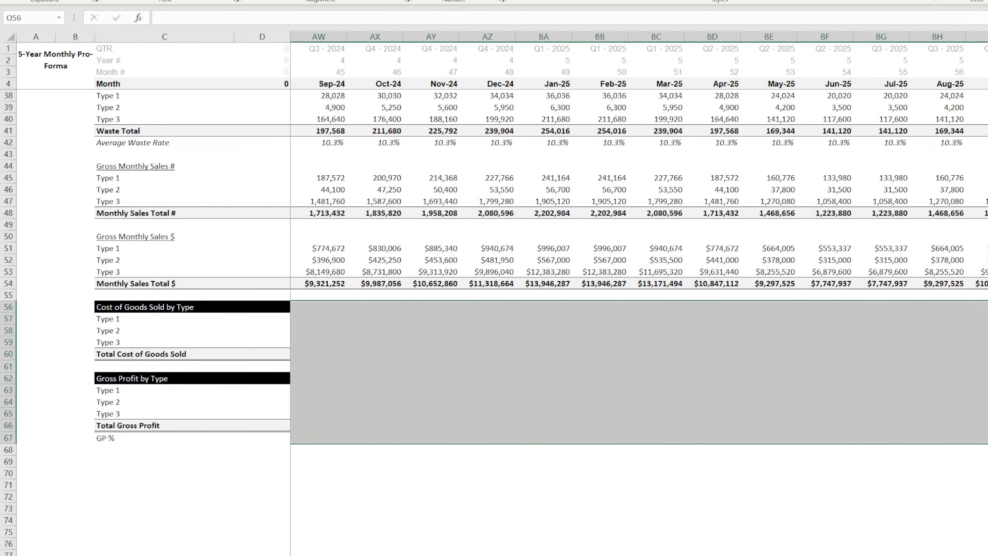
left_click(986, 473)
left_click(986, 426)
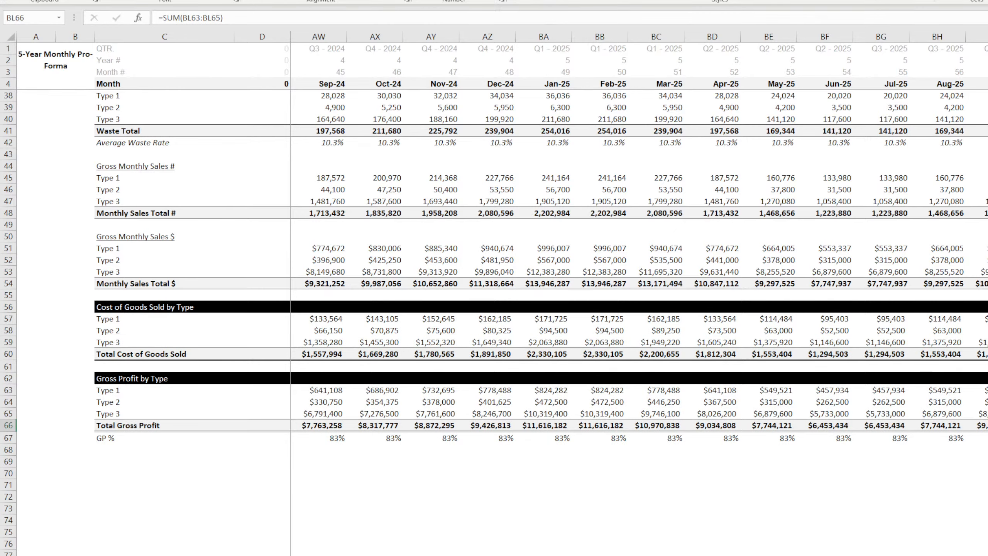
left_click_drag(986, 318, 986, 354)
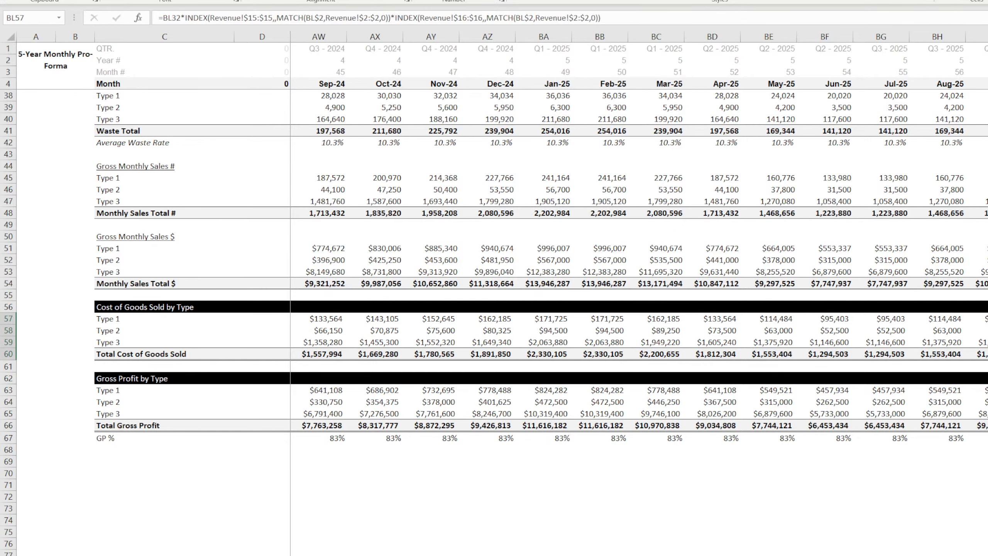
scroll(639, 237, "left", 10)
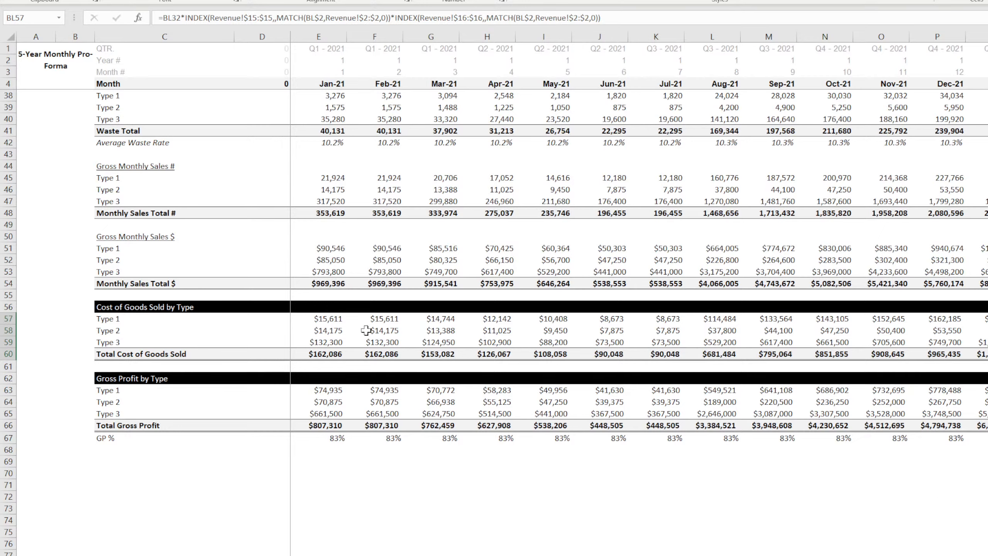
Inspect the January 2021 Cost of Goods Sold and Gross Profit formulas by type and look over the monthly pro-forma's sections.
left_click(332, 319)
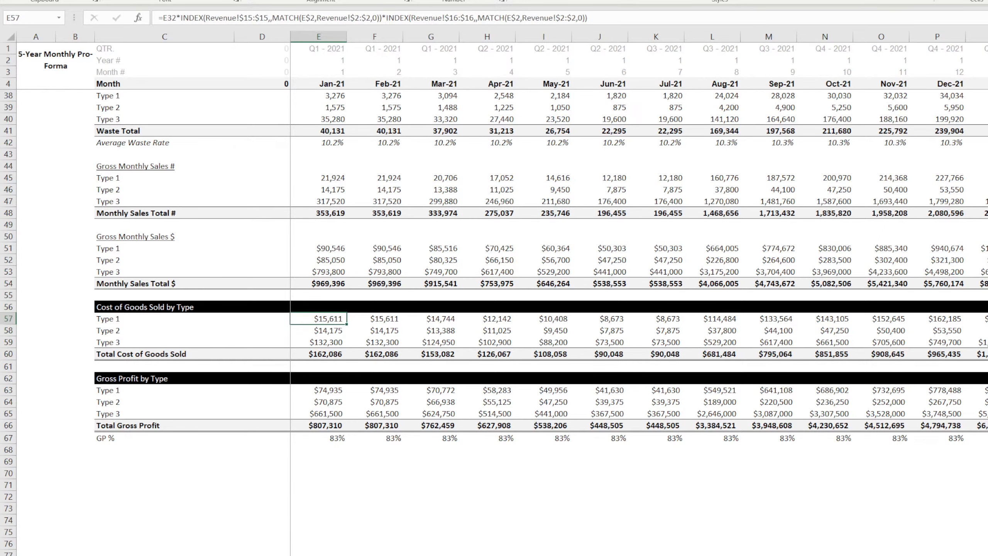
left_click(520, 509)
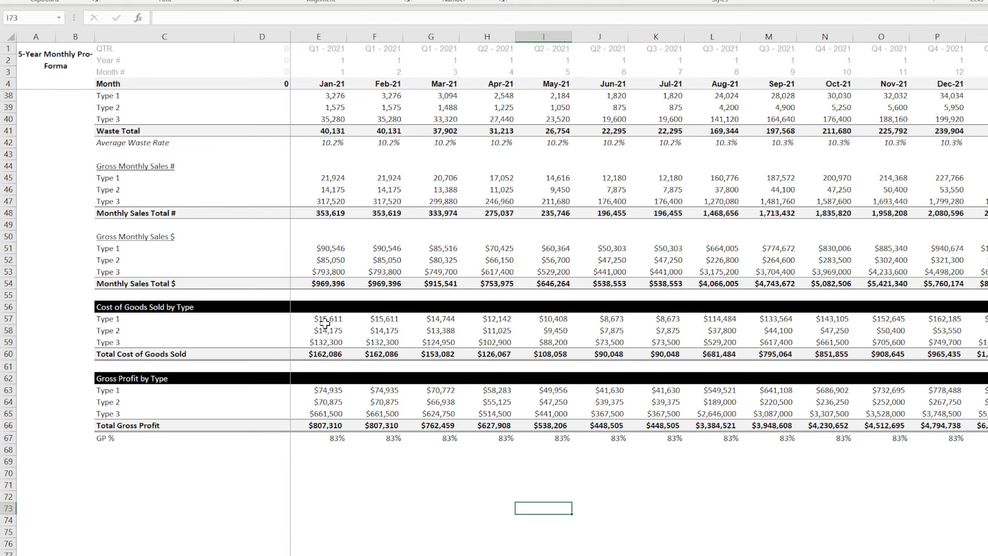
left_click_drag(282, 319, 277, 355)
left_click_drag(325, 320, 325, 358)
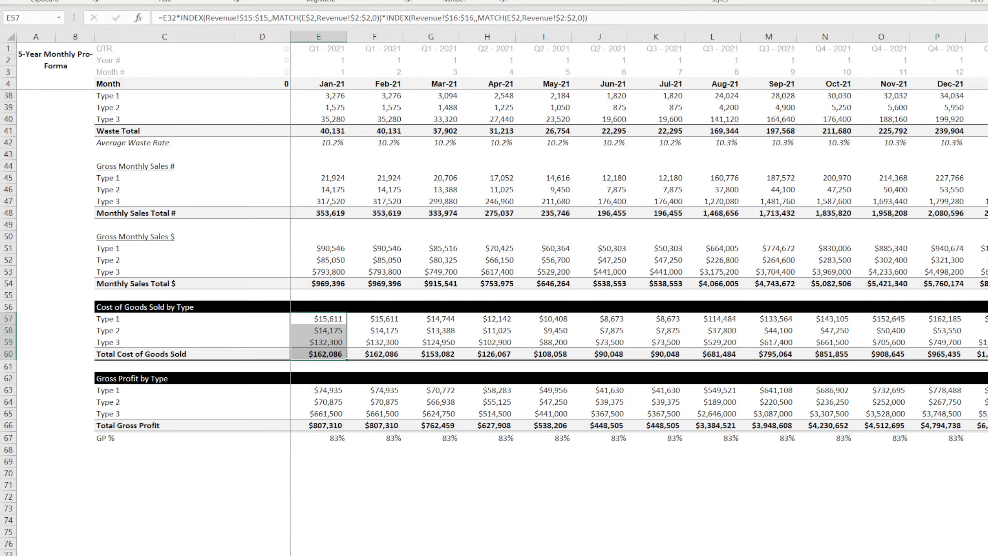
left_click(425, 523)
left_click(319, 317)
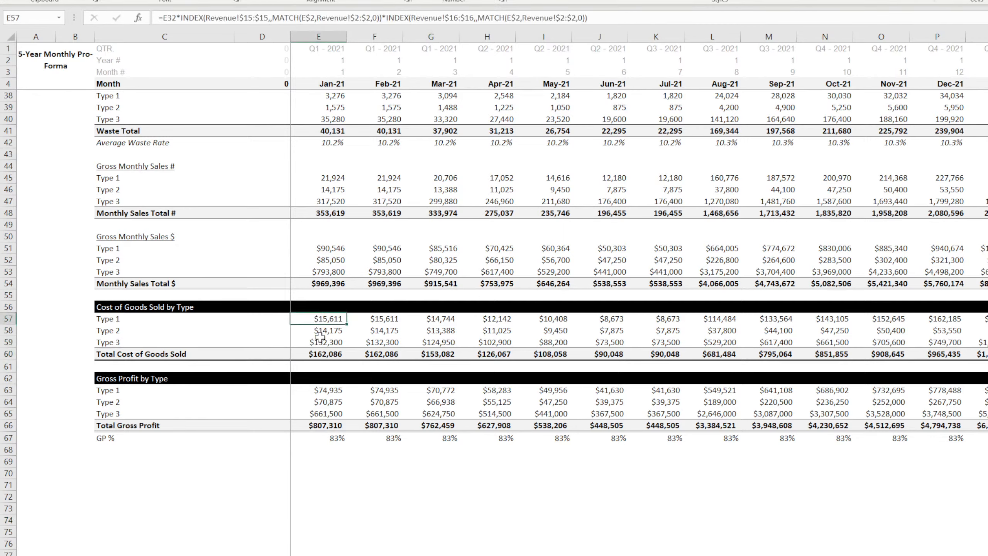
left_click(322, 341)
left_click(329, 400)
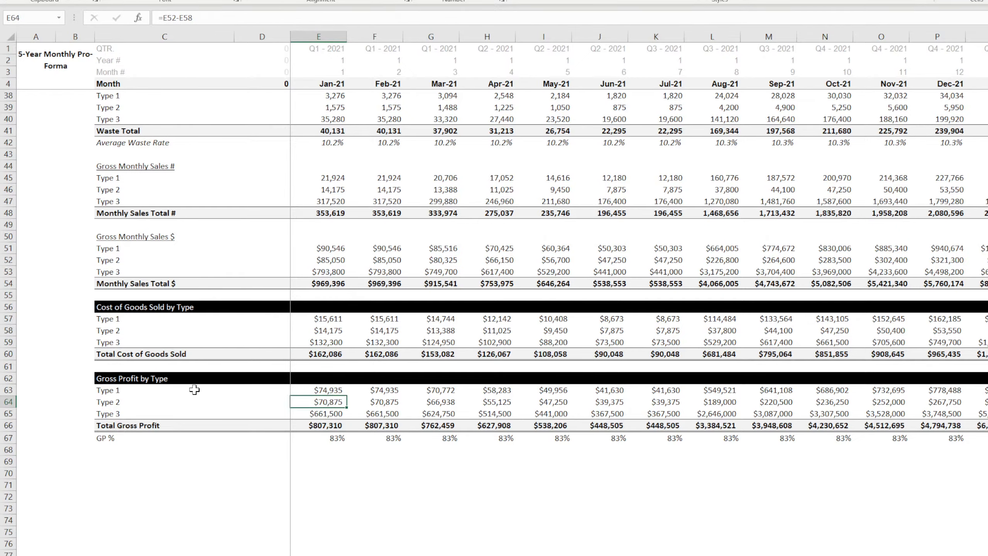
scroll(194, 389, "up", 11)
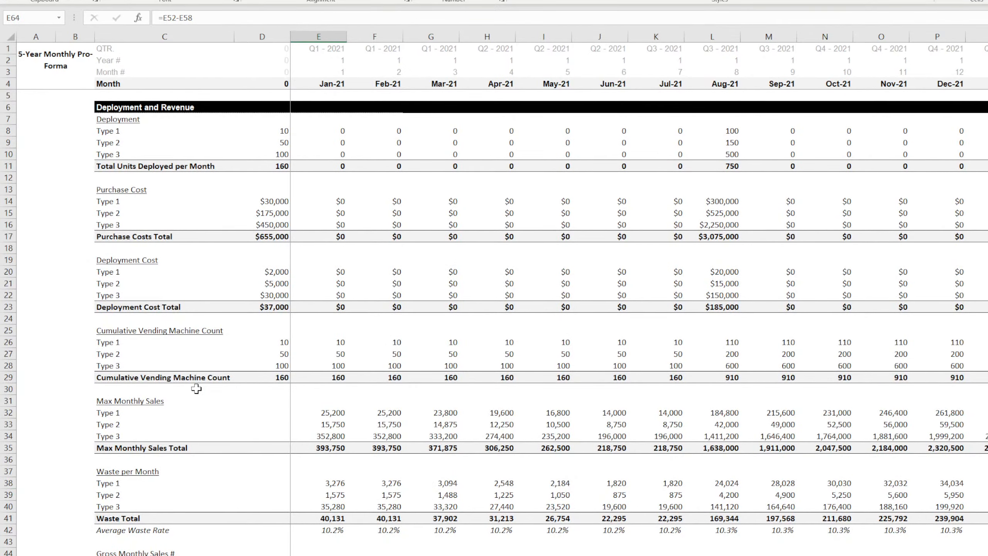
scroll(196, 388, "down", 15)
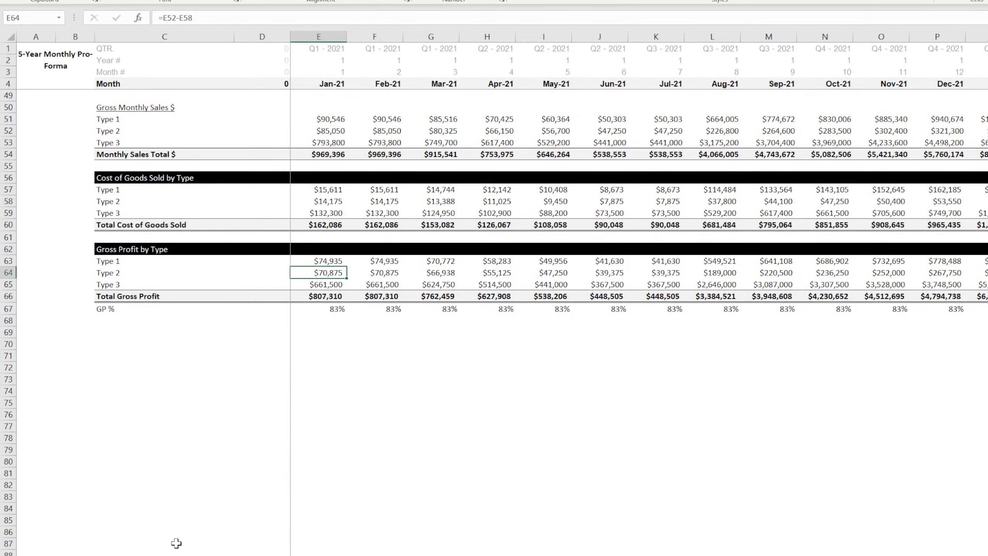
Review the waste percentage, average price and cost of goods sold assumptions for all three types on the Revenue sheet.
key("ctrl+Page_Up")
key("ctrl+Page_Up")
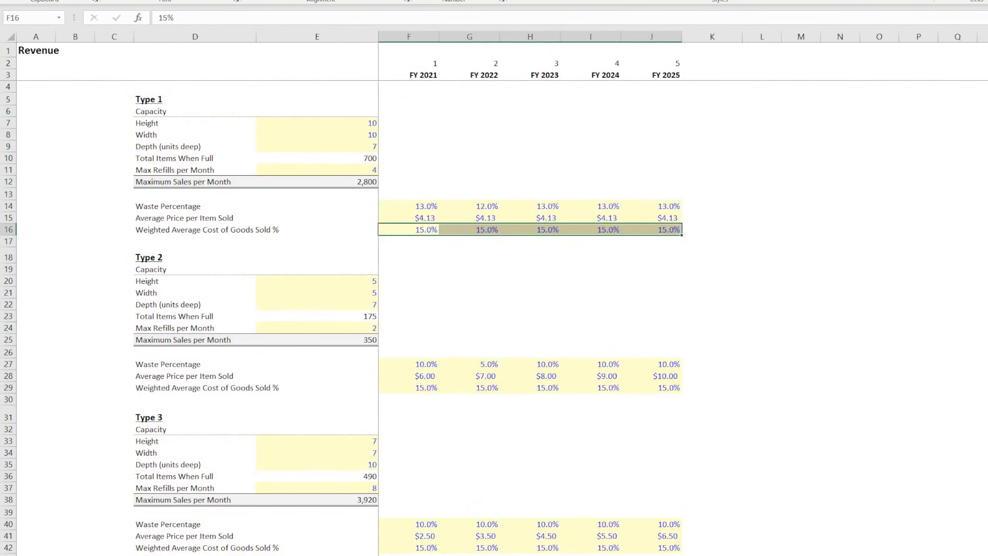
left_click(845, 416)
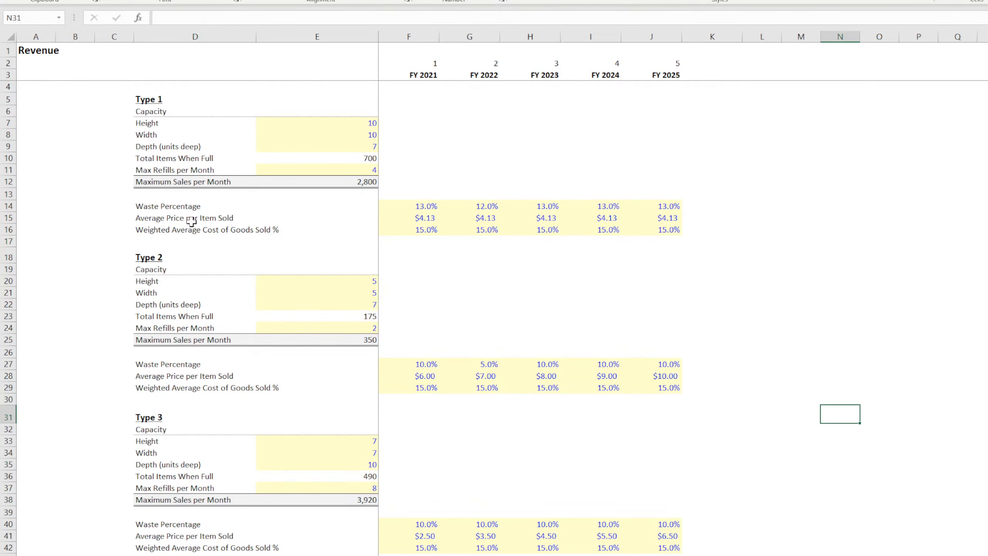
scroll(196, 231, "down", 7)
scroll(198, 237, "up", 7)
Return to the monthly pro-forma, review it from Deployment down to GP %, and examine the Purchase Cost block.
left_click(342, 555)
scroll(263, 444, "up", 15)
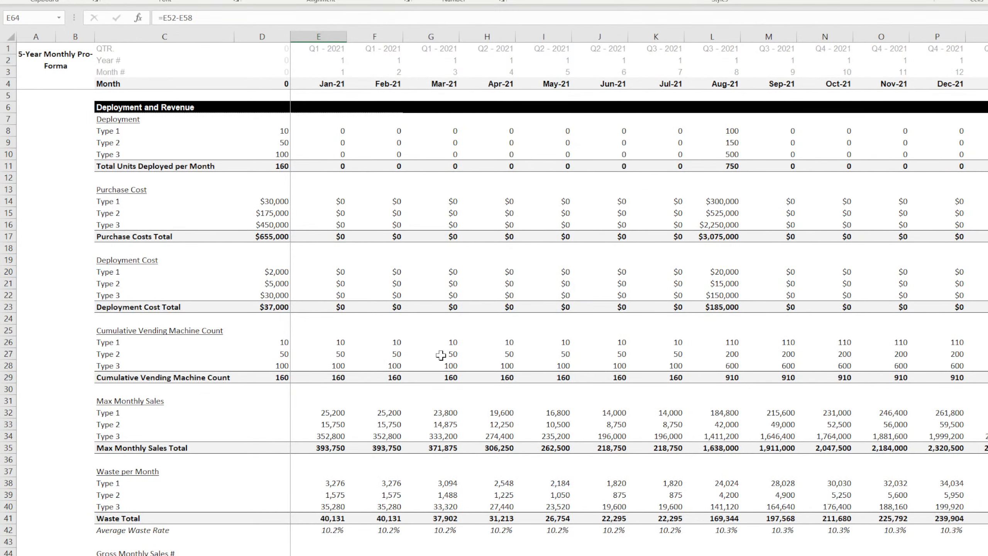
scroll(441, 355, "down", 4)
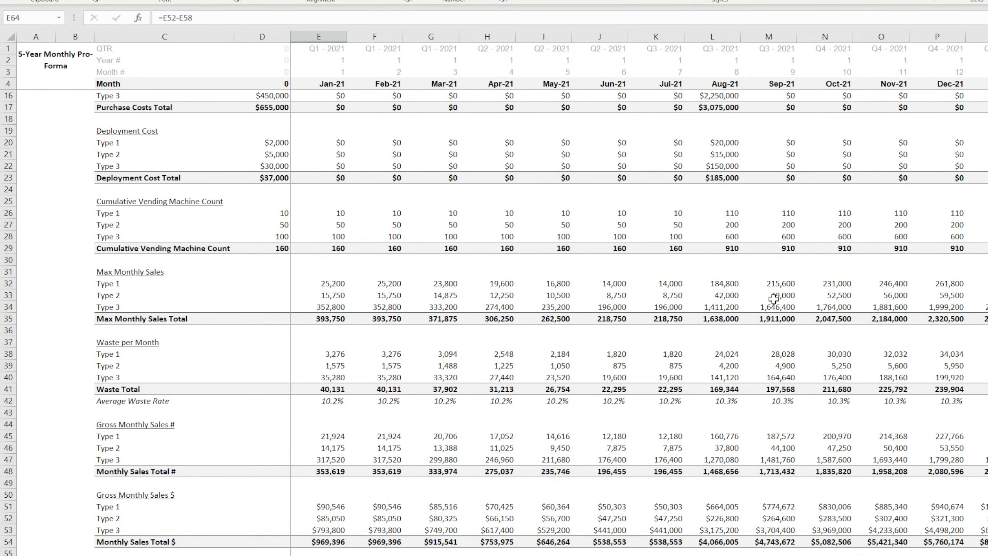
scroll(663, 311, "down", 4)
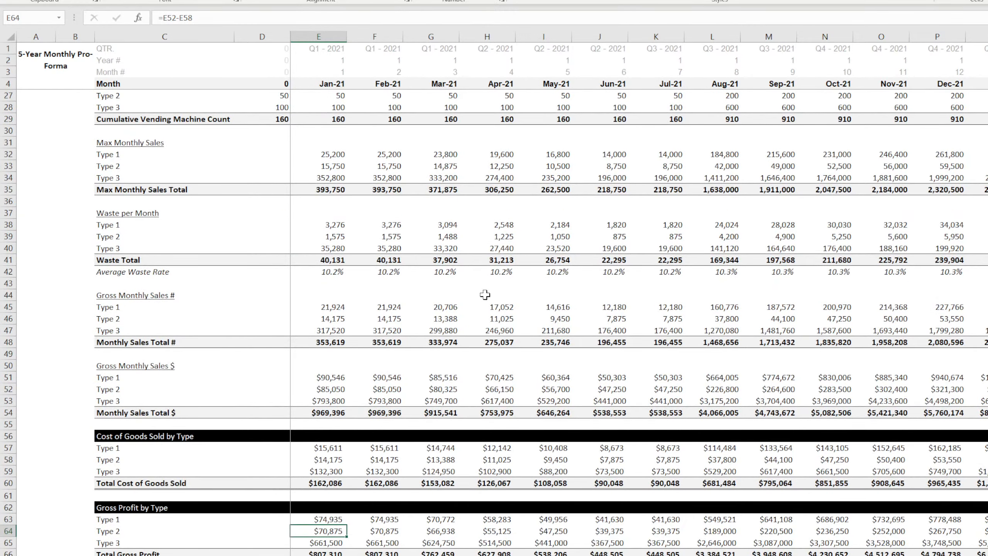
scroll(642, 347, "down", 7)
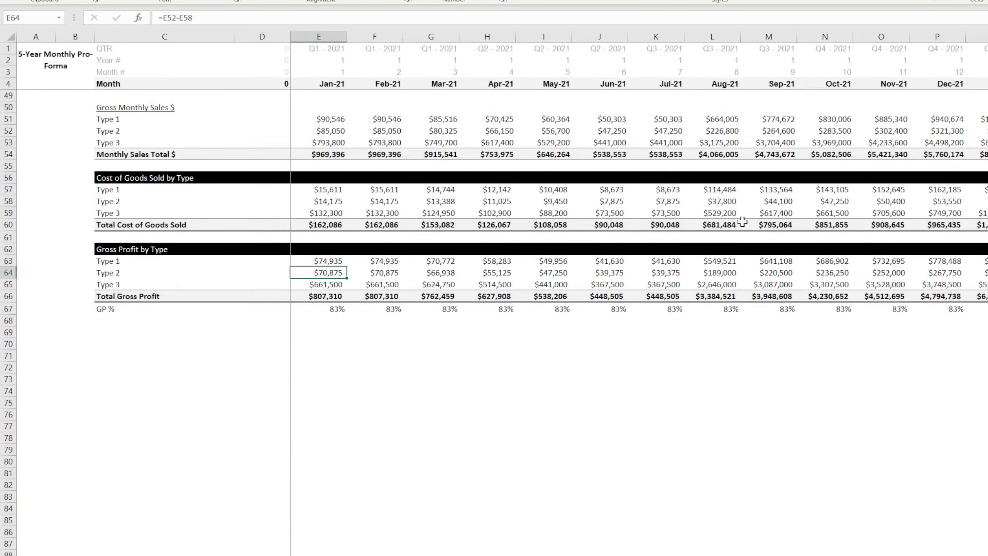
left_click(112, 320)
left_click(112, 332)
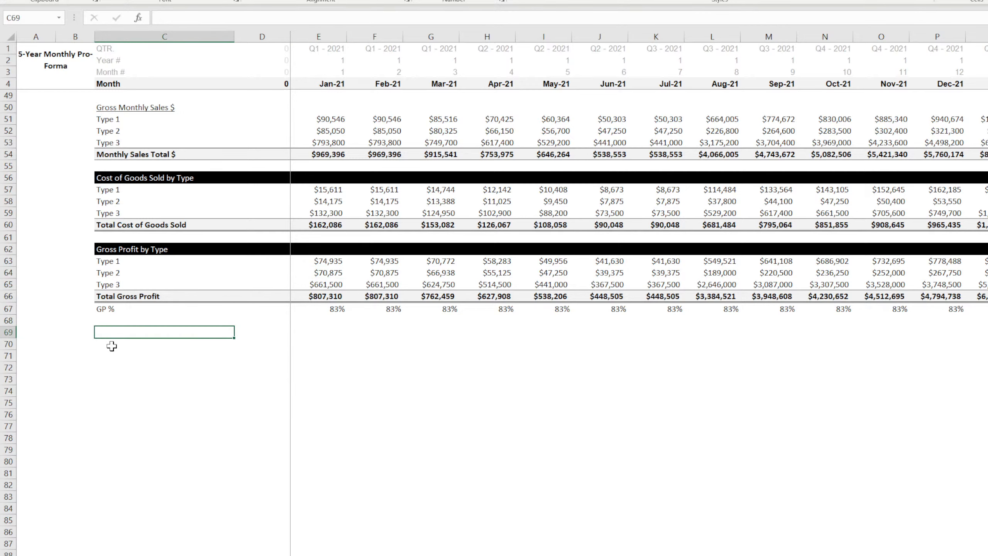
scroll(114, 345, "up", 10)
scroll(115, 345, "up", 5)
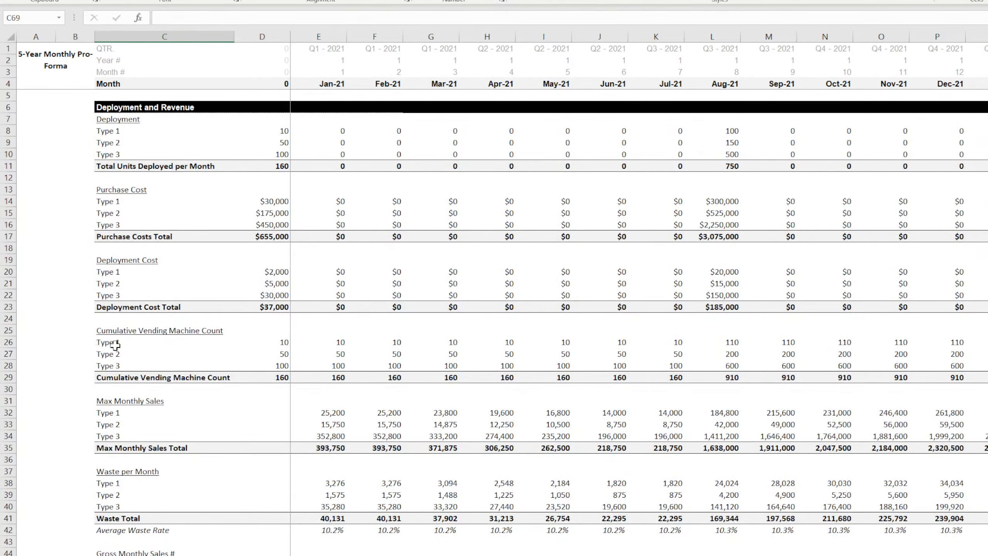
left_click_drag(276, 199, 760, 238)
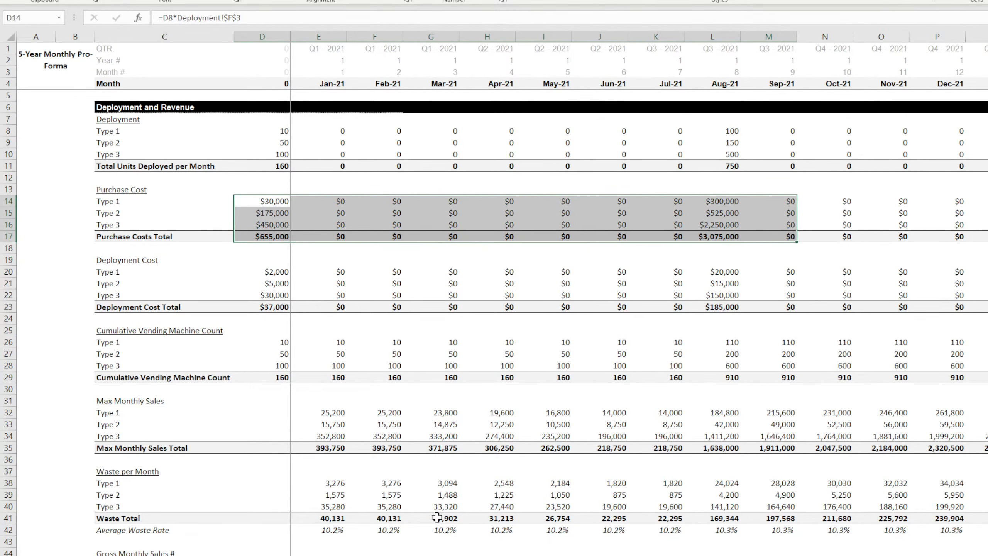
Add a blank worksheet to the workbook and rename its tab.
left_click(505, 555)
double_click(505, 555)
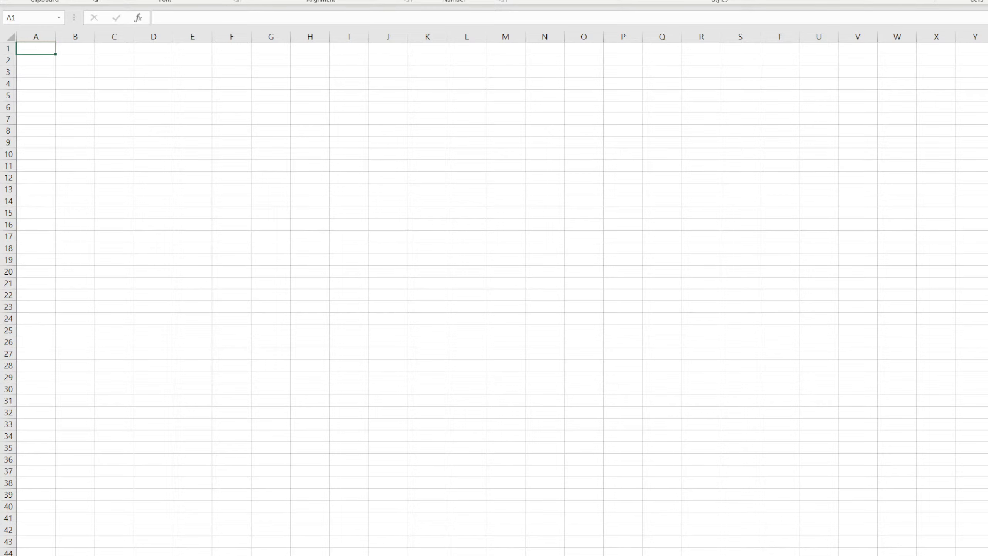
key("Return")
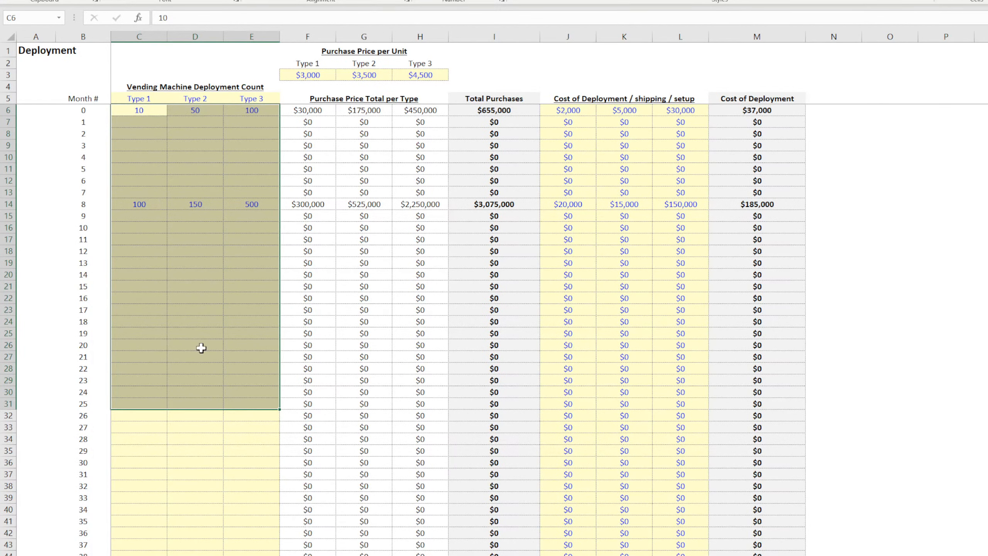
left_click(141, 110)
left_click_drag(140, 110, 234, 218)
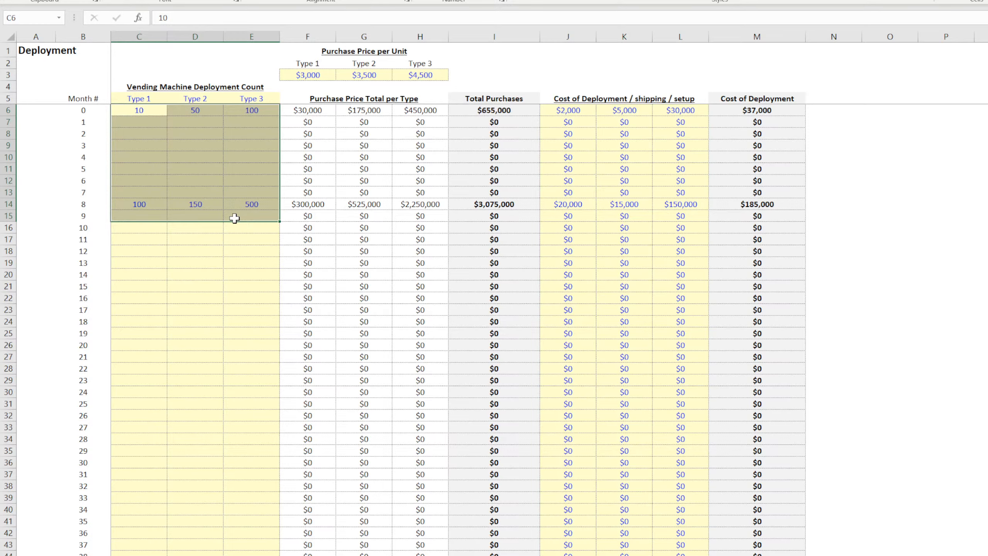
type("s")
key("Return")
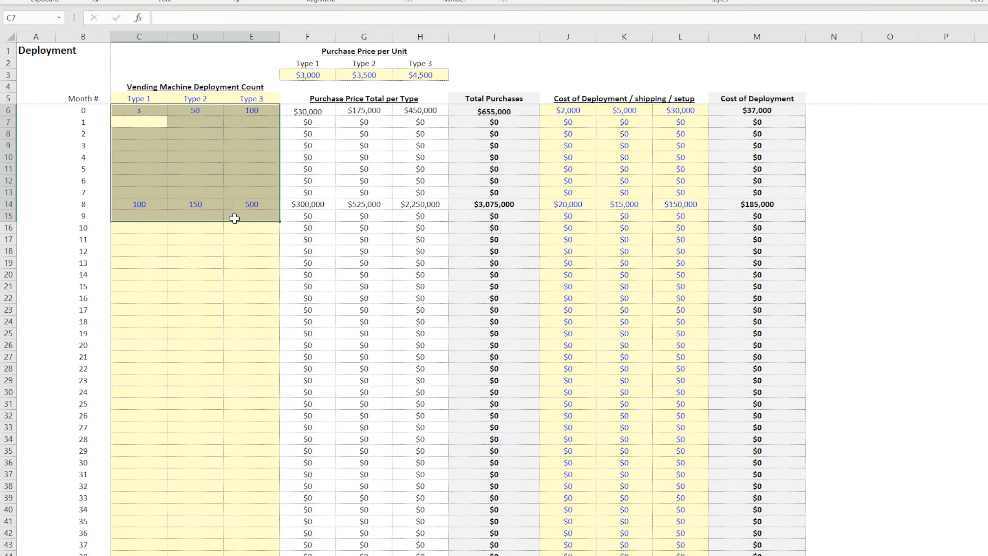
left_click(220, 285)
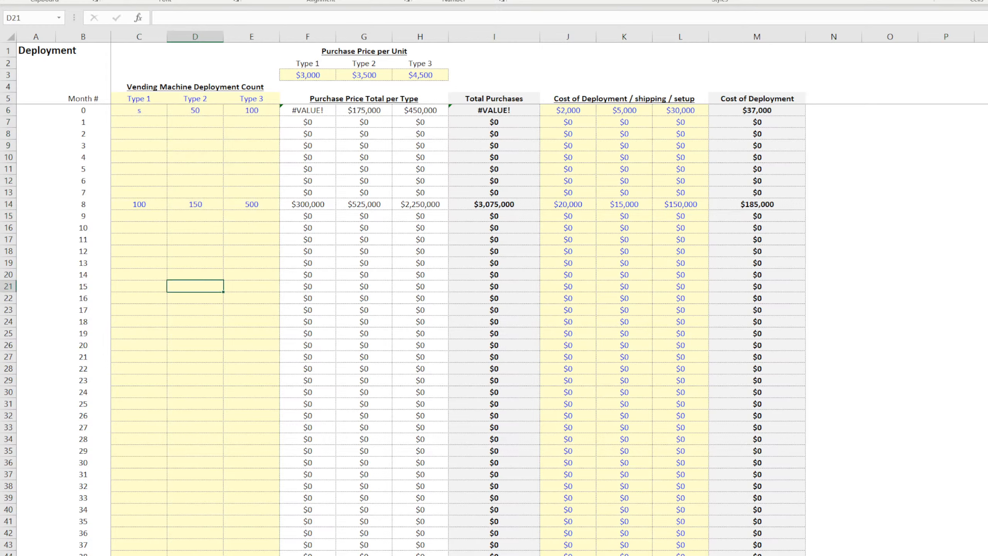
key("ctrl+z")
left_click(134, 111)
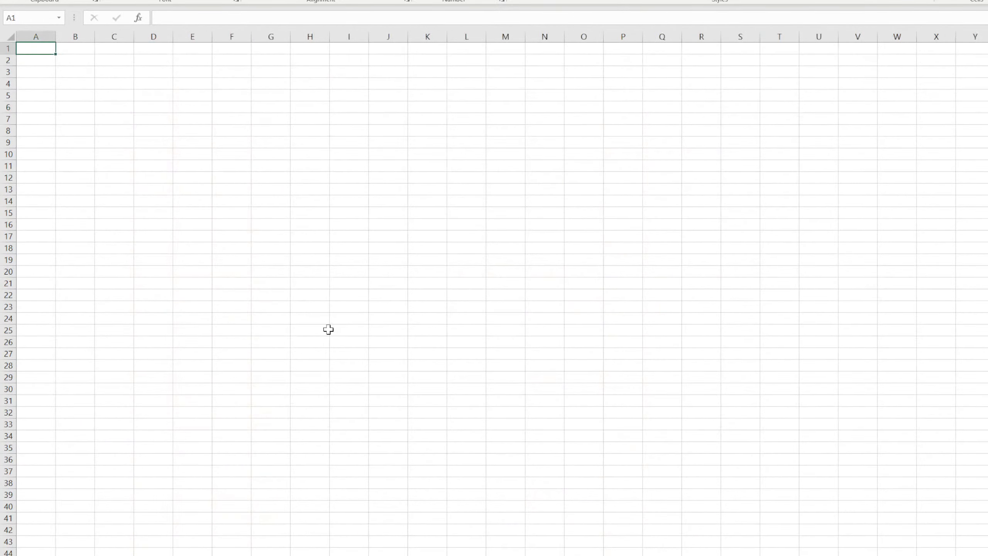
On the blank sheet, label B2 "Average Useful Life per Vending Machine" and shade F2 pale yellow as its input cell.
left_click(79, 64)
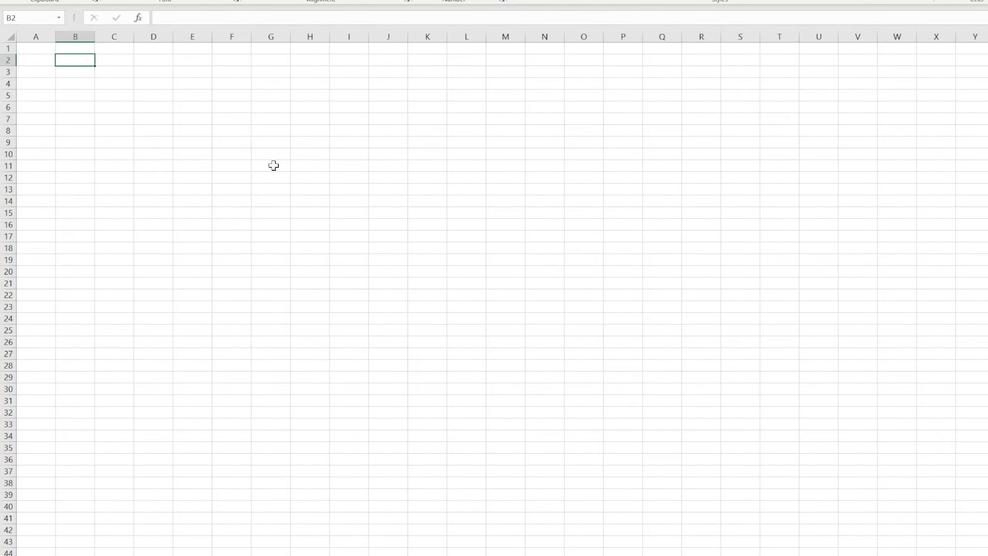
type("Average Useful Life")
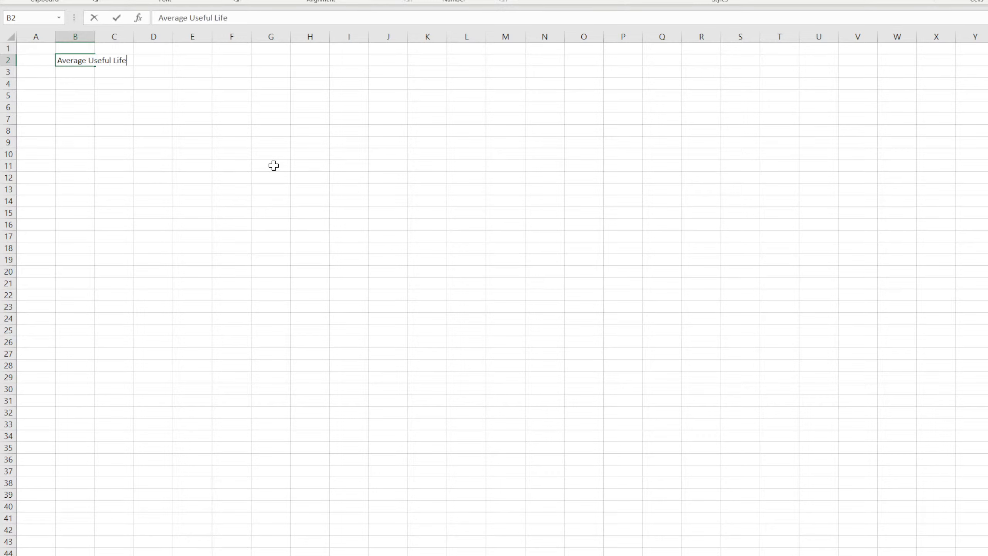
type(" per Vending Machine")
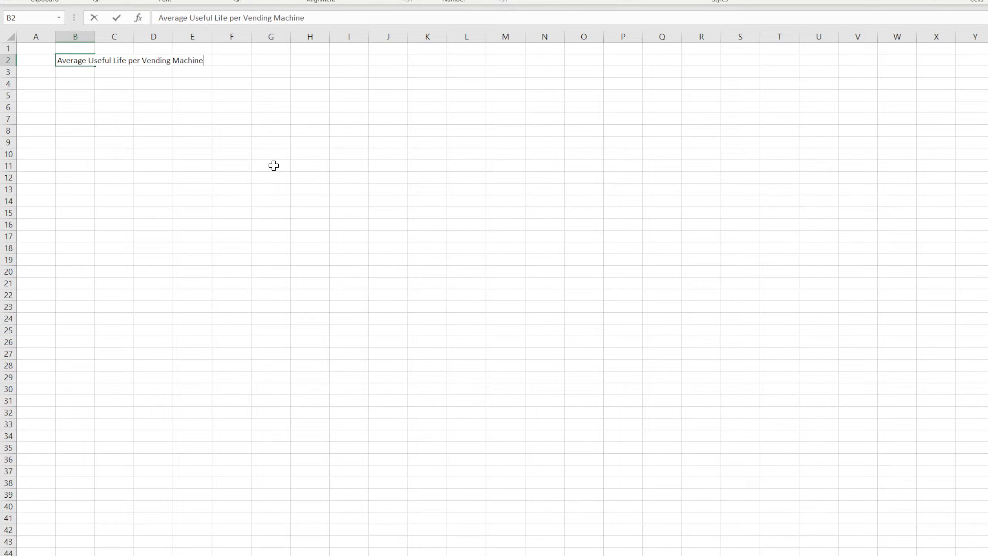
key("Return")
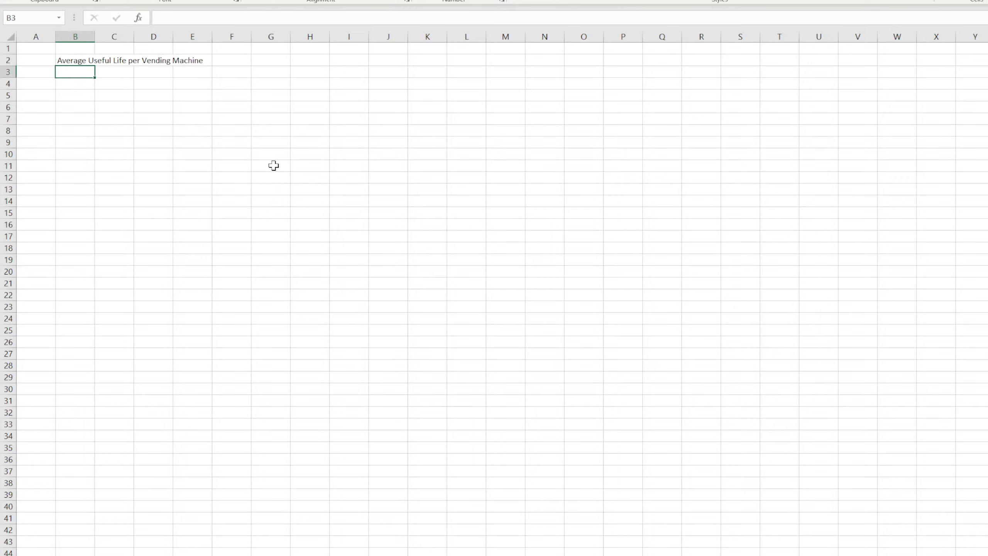
left_click(234, 62)
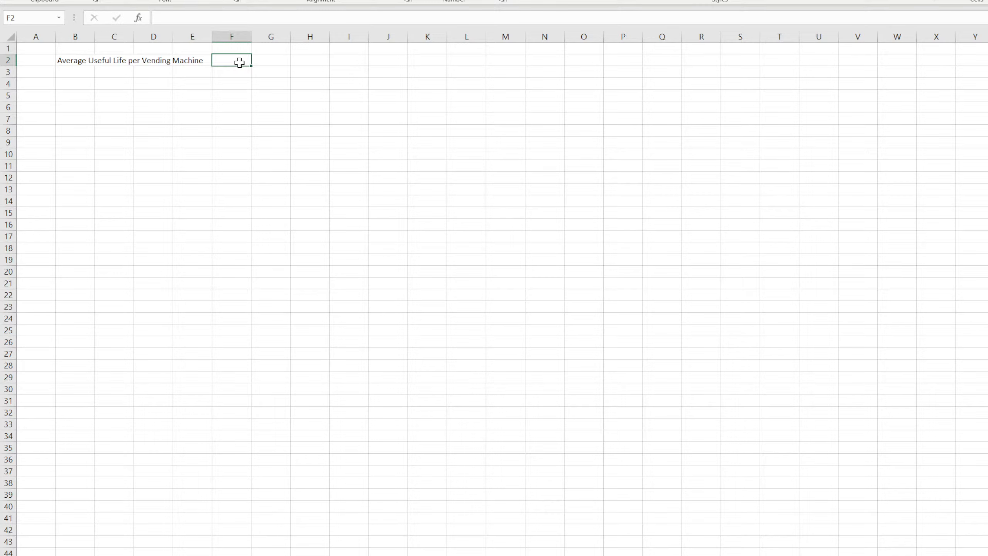
left_click(200, 3)
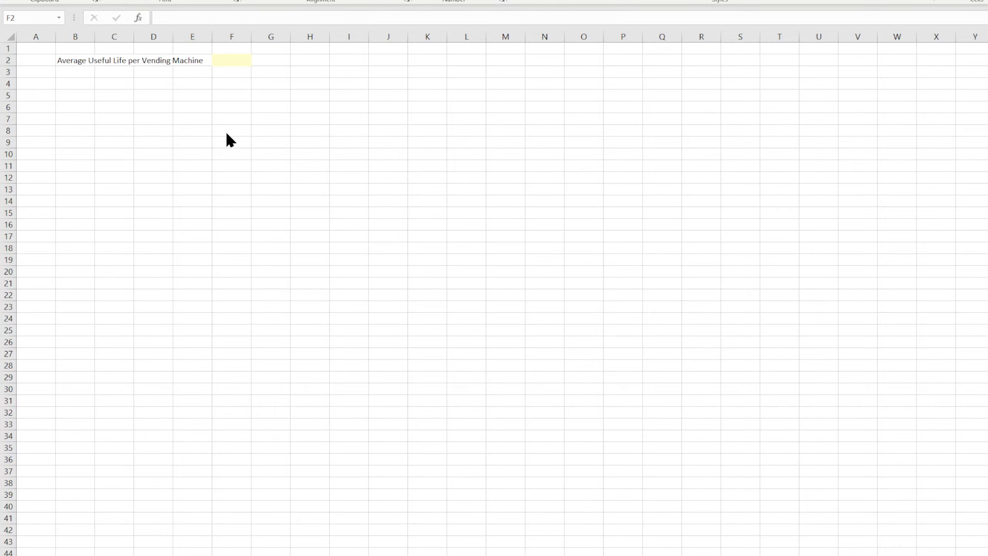
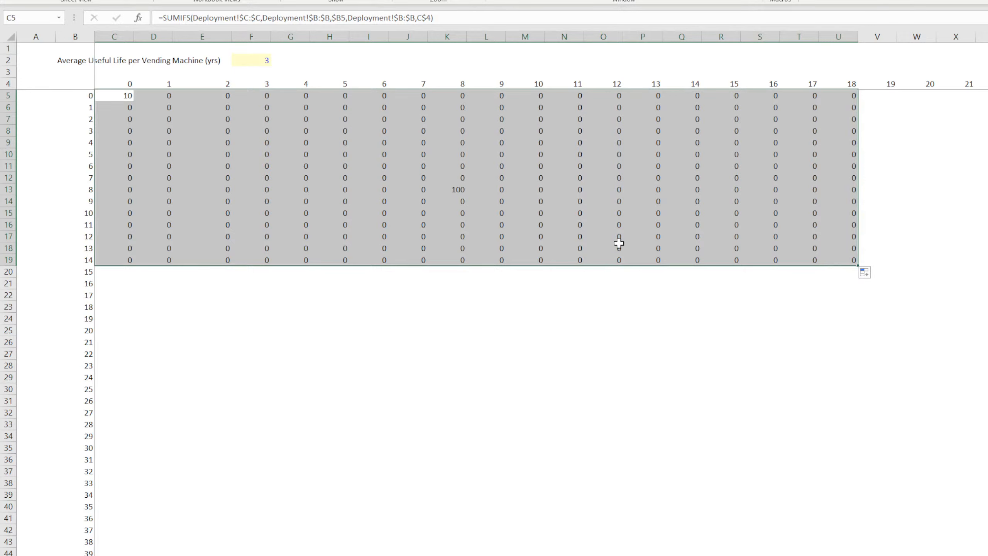
Fill the SUMIFS deployment formula from C5 across the month columns and down to month 59 in row 64.
left_click(457, 188)
left_click(134, 95)
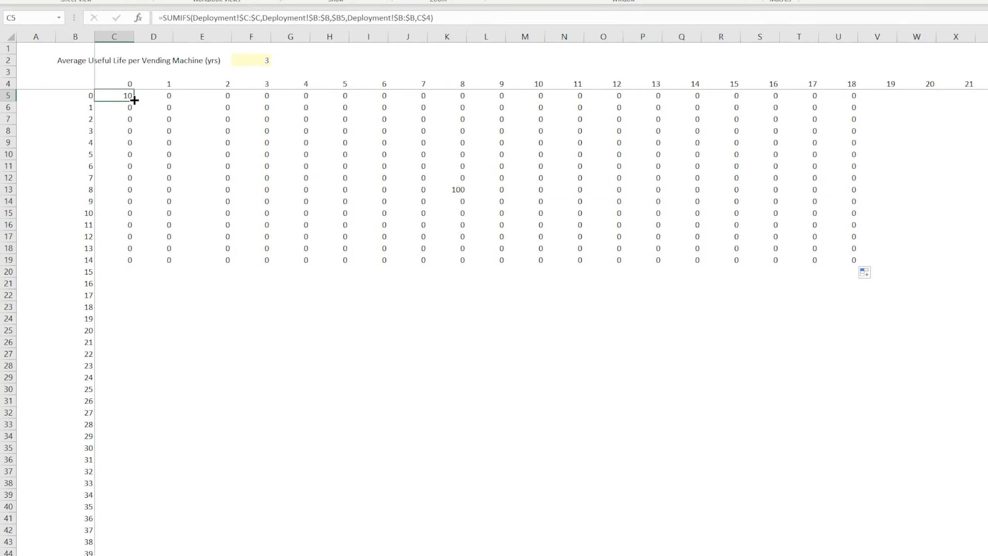
left_click_drag(134, 101, 987, 98)
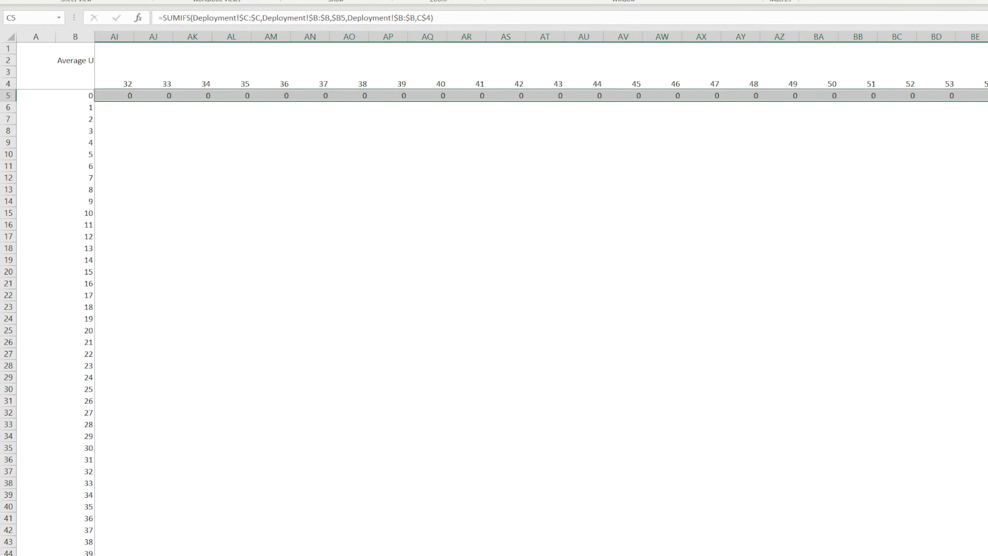
scroll(541, 320, "down", 6)
left_click_drag(987, 554, 987, 545)
scroll(541, 320, "left", 11)
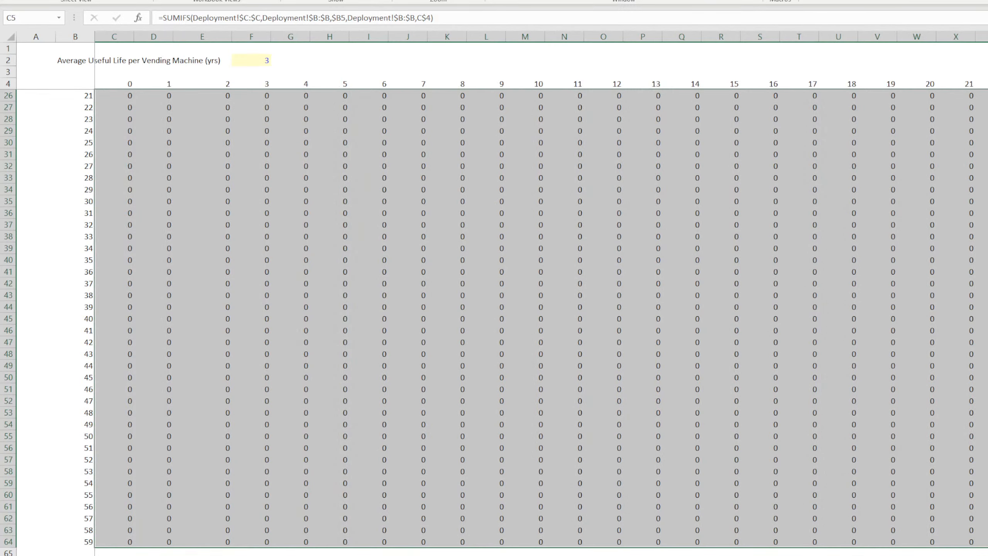
scroll(473, 380, "up", 7)
Check the filled matrix's formulas at J12, C5 and K13 and look down to its last month rows.
left_click(423, 172)
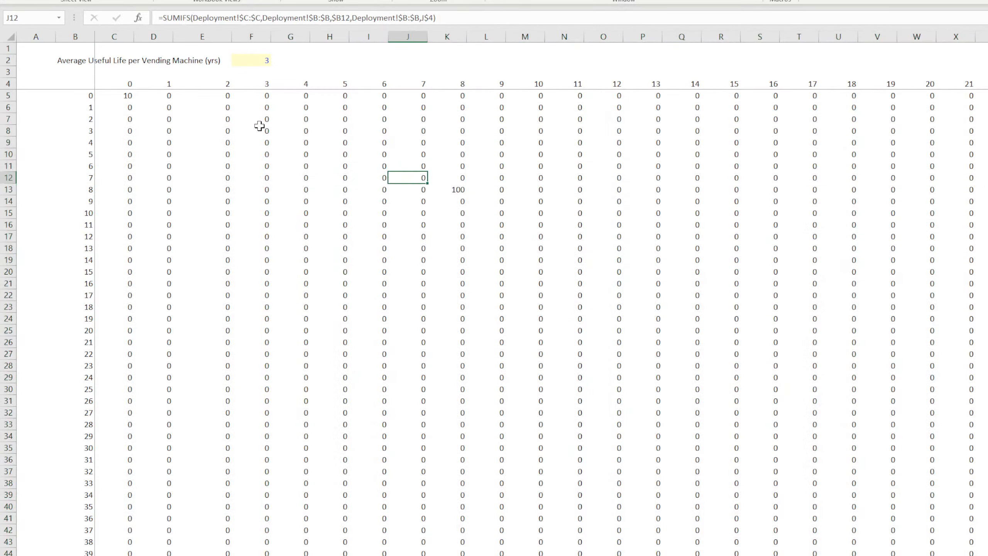
left_click(119, 95)
left_click(452, 190)
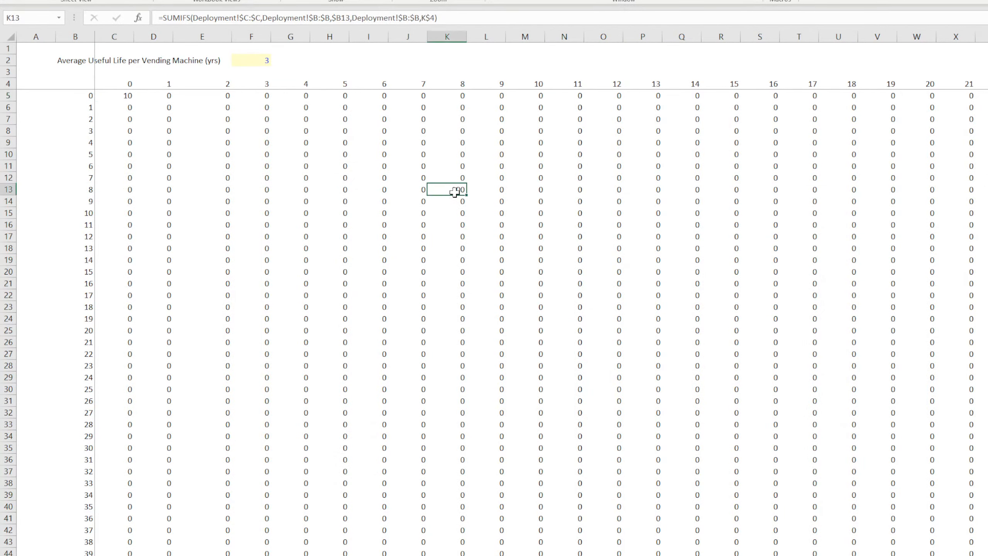
scroll(225, 342, "down", 18)
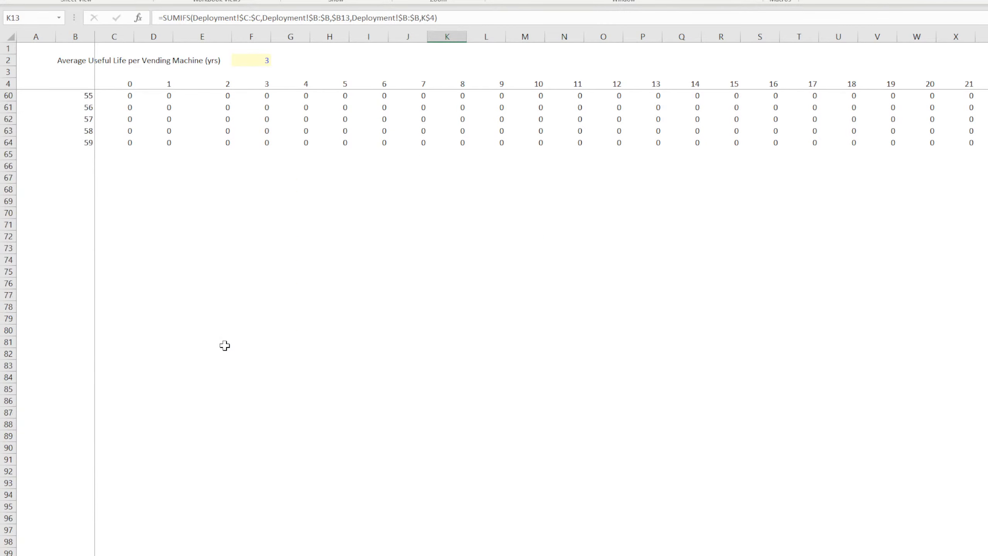
Extend the deployment matrix to month 60, with row 65 and column BK carrying the SUMIFS formula.
left_click(81, 155)
left_click(81, 142)
left_click_drag(95, 148, 986, 167)
left_click(119, 145)
left_click(123, 155)
left_click(986, 83)
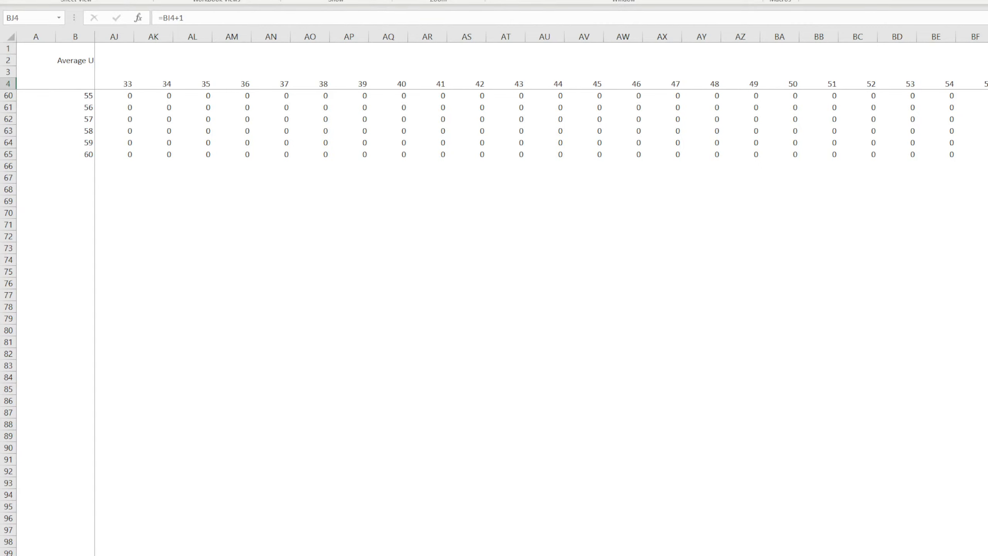
left_click(986, 154)
scroll(486, 323, "up", 18)
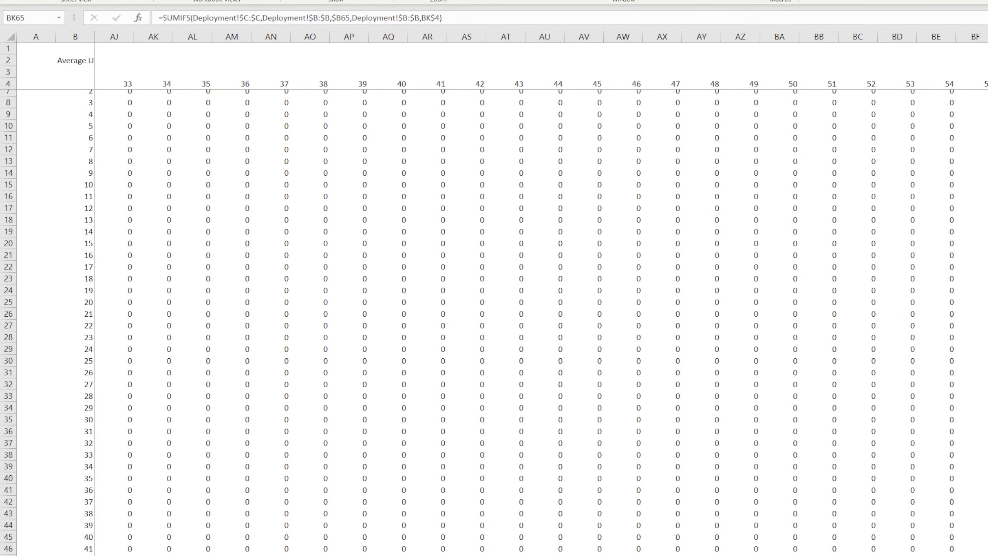
key("ctrl+shift+Up")
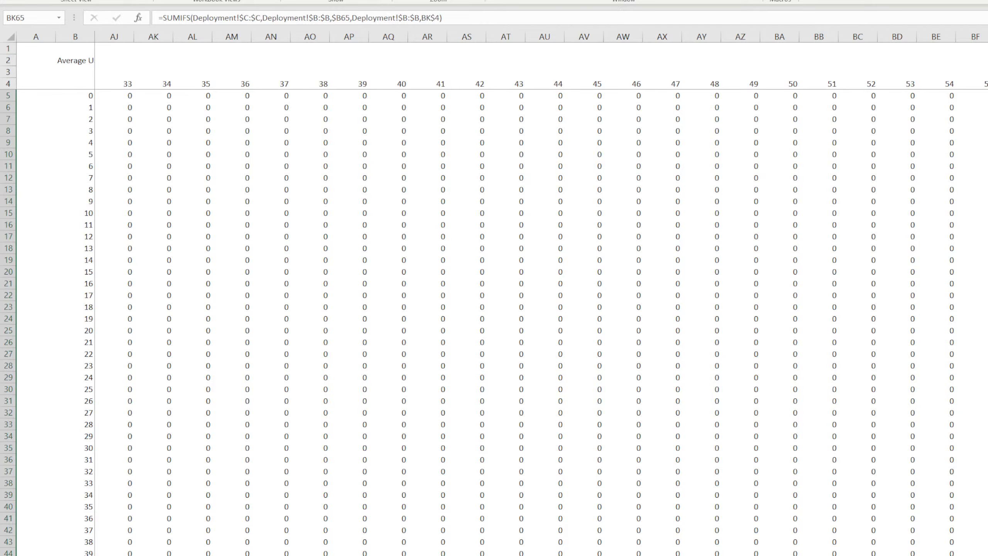
scroll(544, 294, "left", 15)
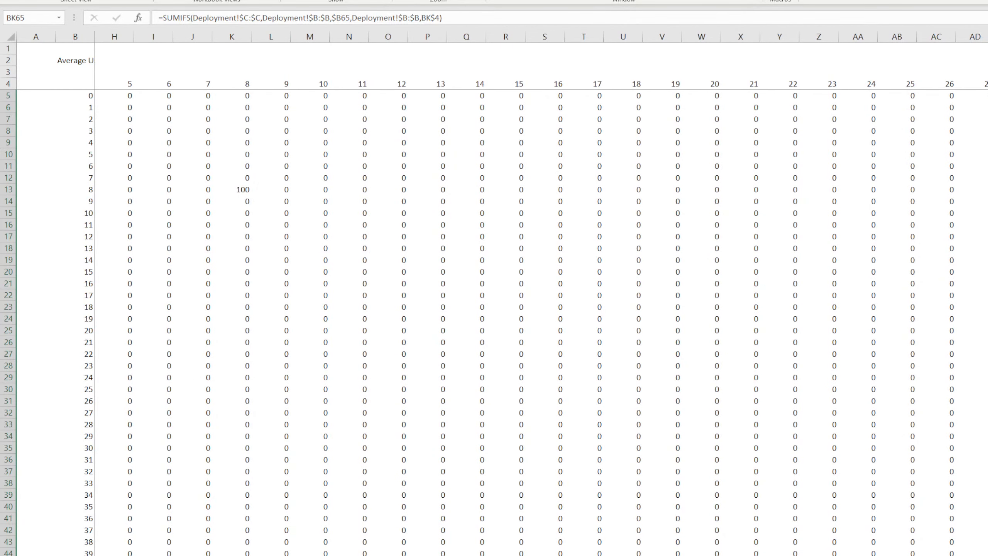
Calculate the monthly rate in G2 with =1/(F2*12) and format it as a percentage with two decimals.
left_click(254, 59)
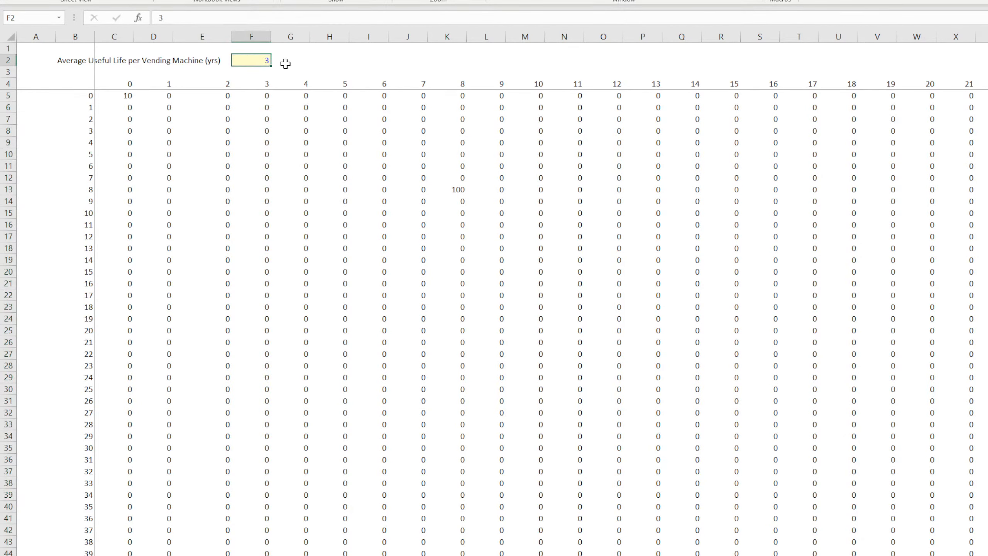
left_click(289, 59)
type("=1/")
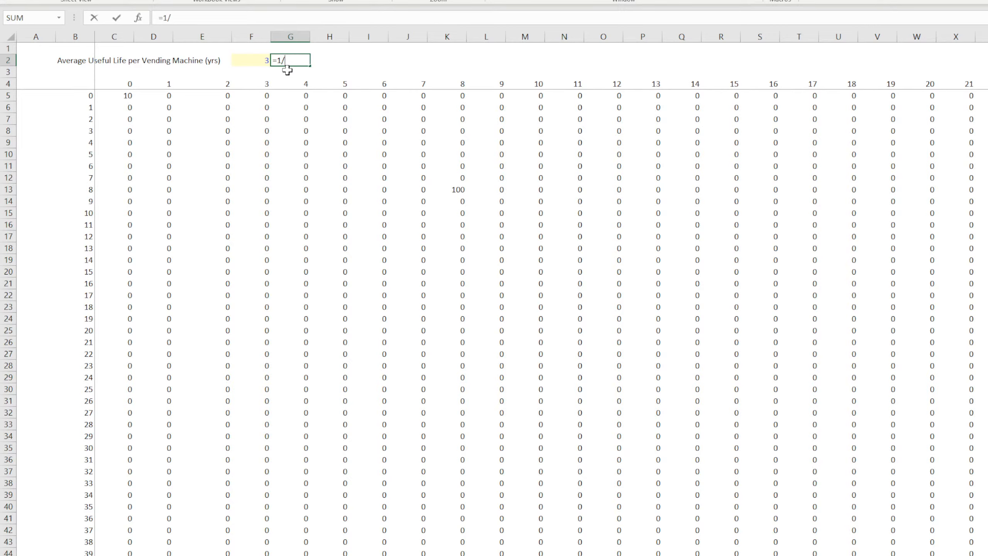
type("(")
left_click(252, 60)
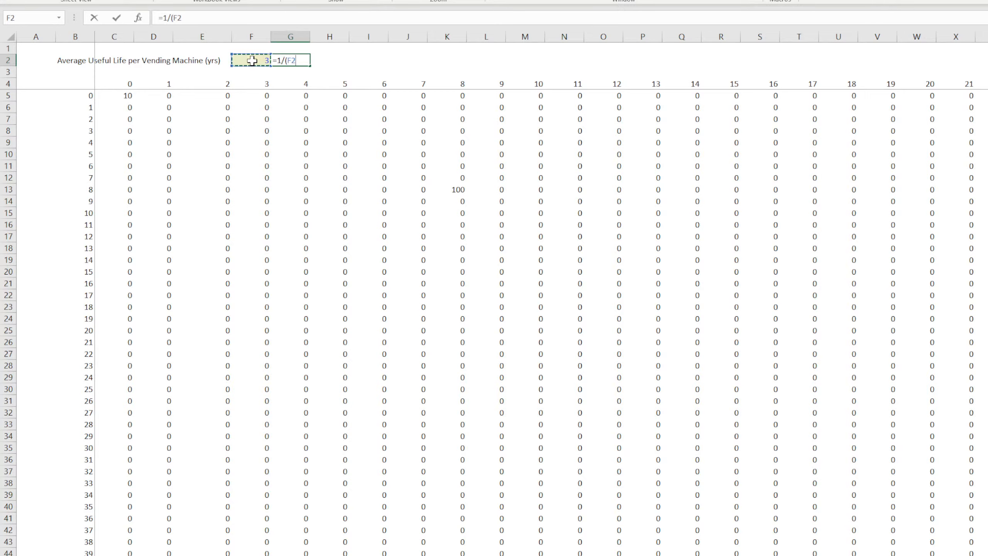
type("*12)")
key("Return")
left_click(277, 61)
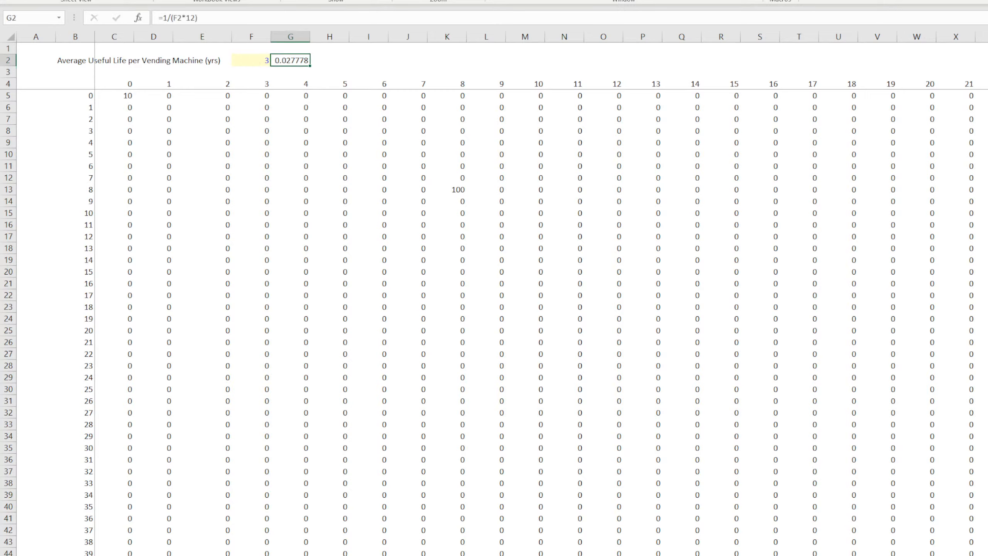
key("ctrl+shift+5")
left_click(437, 479)
left_click(393, 69)
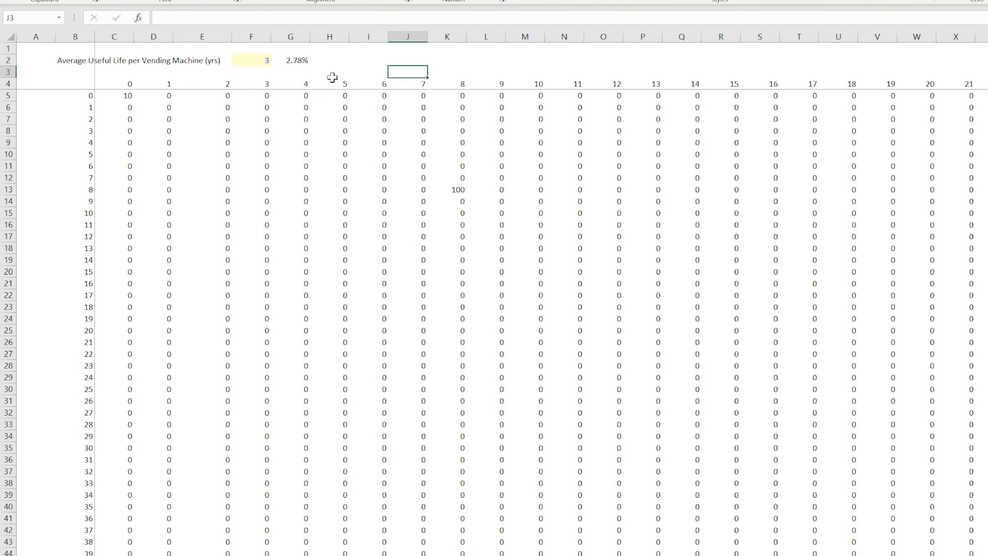
Put borders around F2 and G2 and add the right-aligned label "per mo." in G1.
left_click(255, 61)
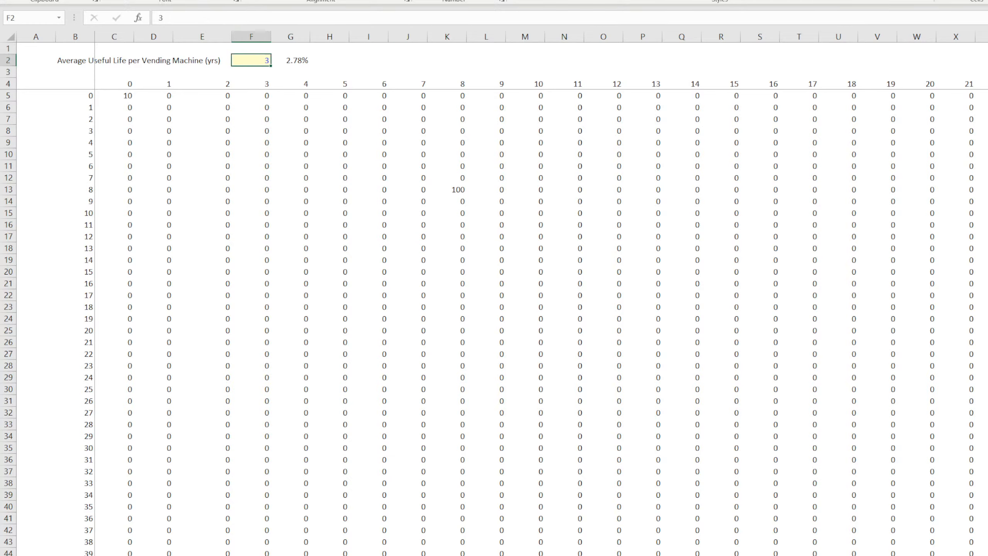
left_click(368, 62)
left_click(292, 61)
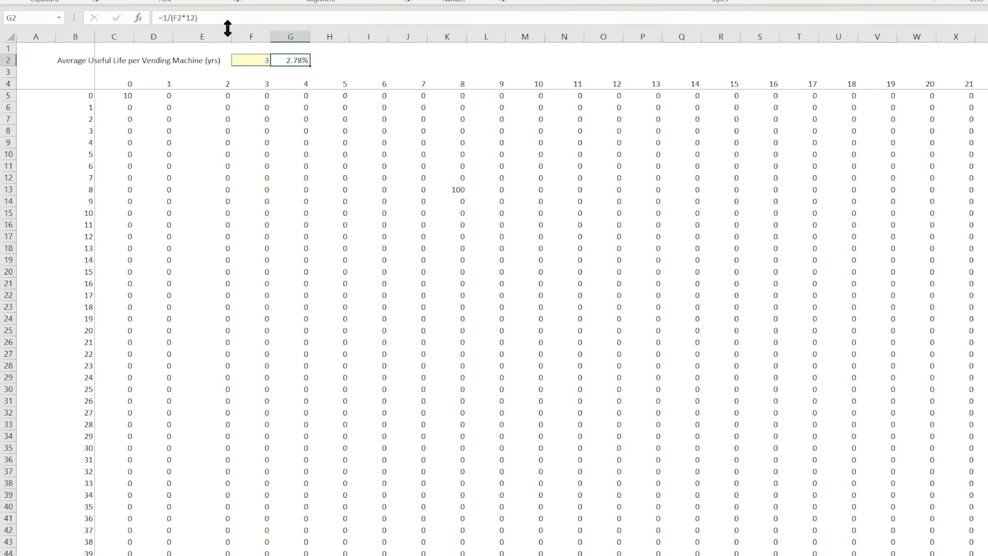
left_click(365, 69)
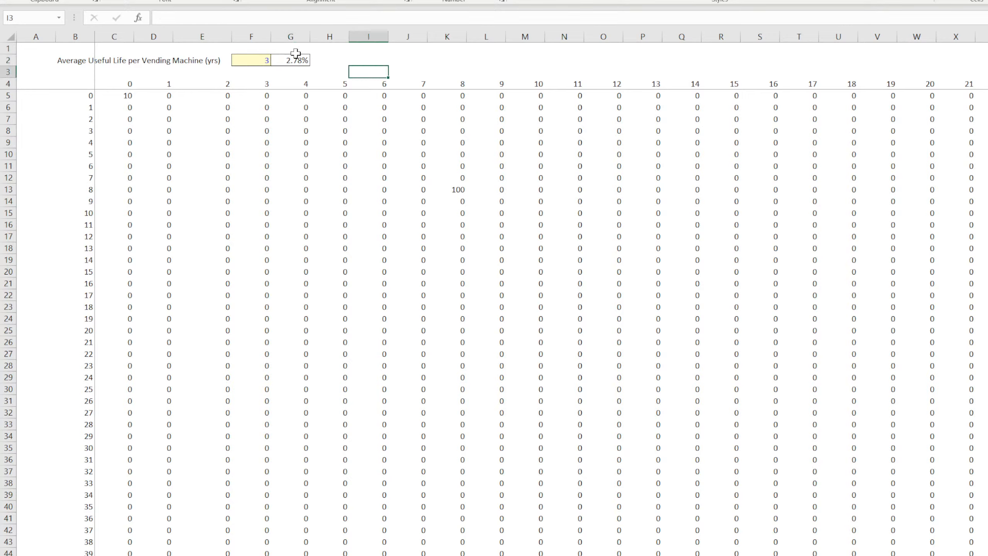
left_click(294, 49)
type("per mo.")
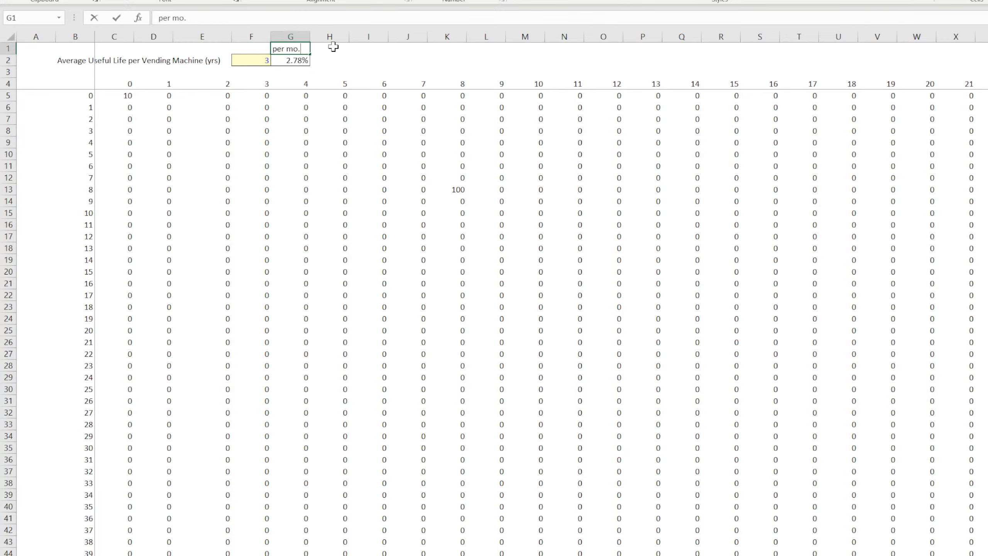
key("Return")
left_click(290, 50)
left_click(374, 70)
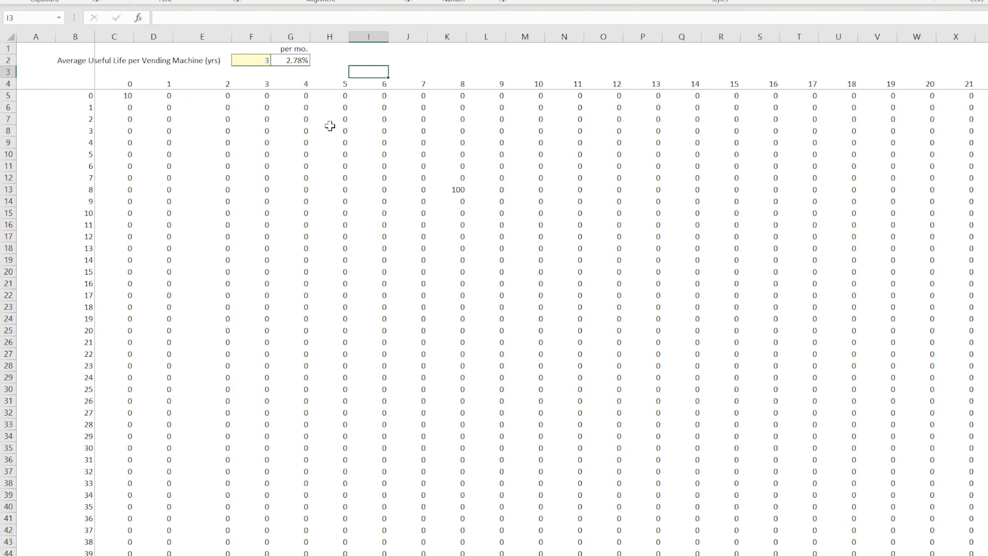
Label B67, below the deployment matrix, "Life of Machines".
left_click_drag(117, 95, 892, 413)
left_click(258, 164)
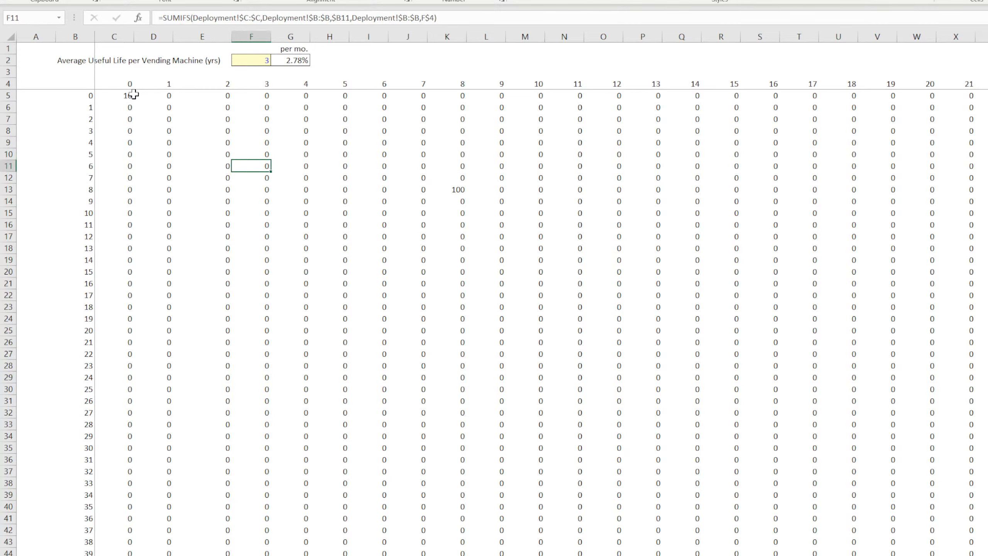
left_click_drag(133, 94, 903, 339)
scroll(175, 390, "down", 18)
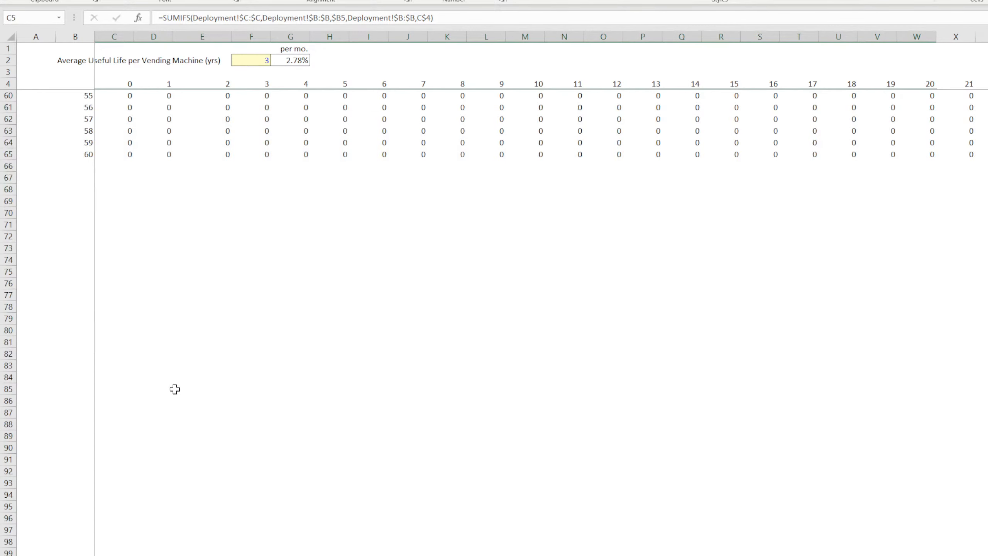
left_click(87, 155)
key("Down")
key("Down")
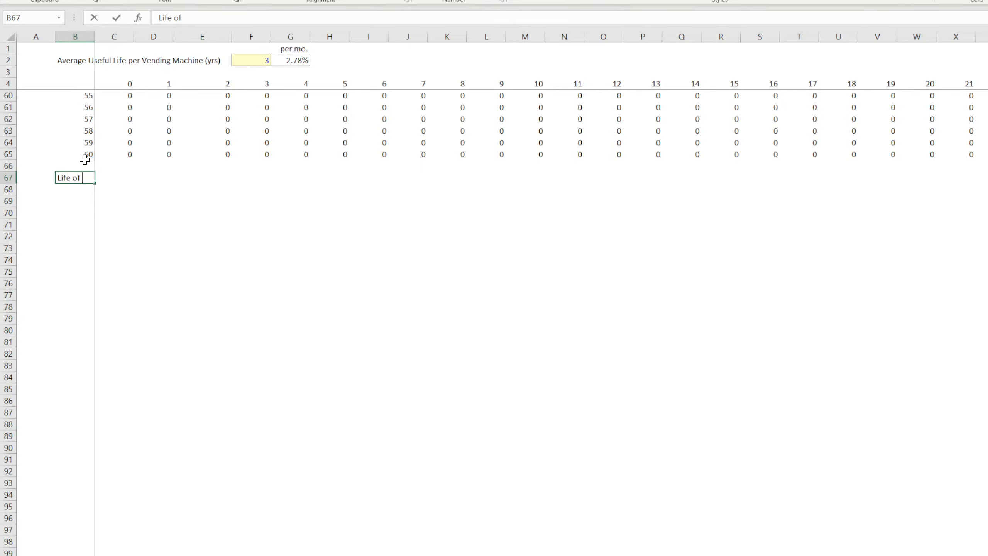
type("Life of Machines")
key("Return")
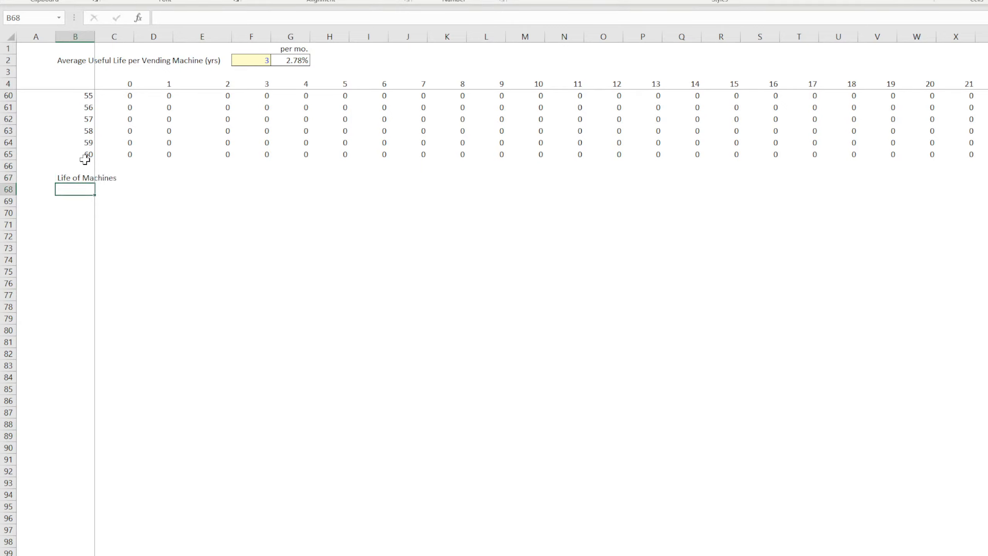
Widen column B to fit the "Life of Machines" label and right-align the column.
left_click_drag(94, 36, 115, 36)
left_click(88, 36)
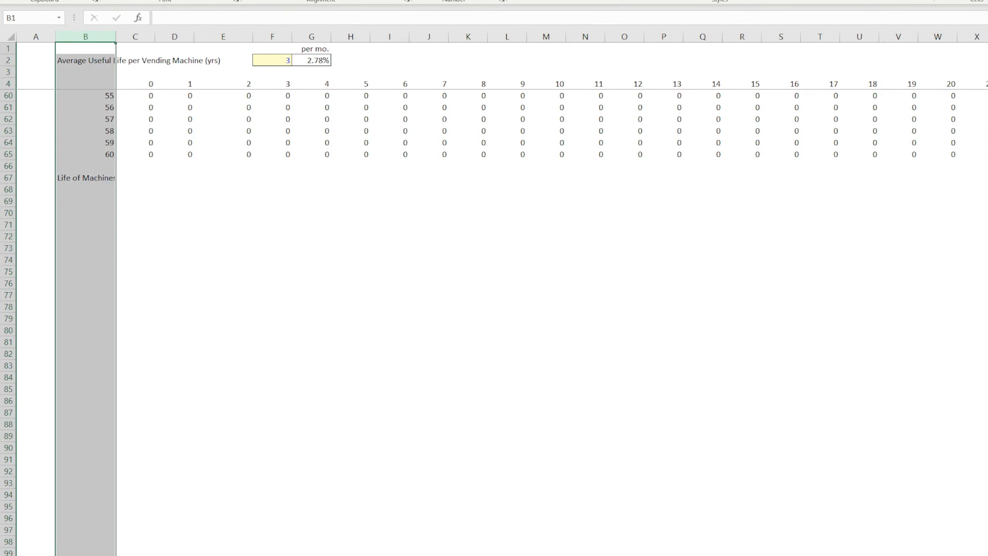
left_click(273, 283)
Merge A1:B2 and wrap the average useful life label in it, centred over two lines.
scroll(171, 311, "up", 18)
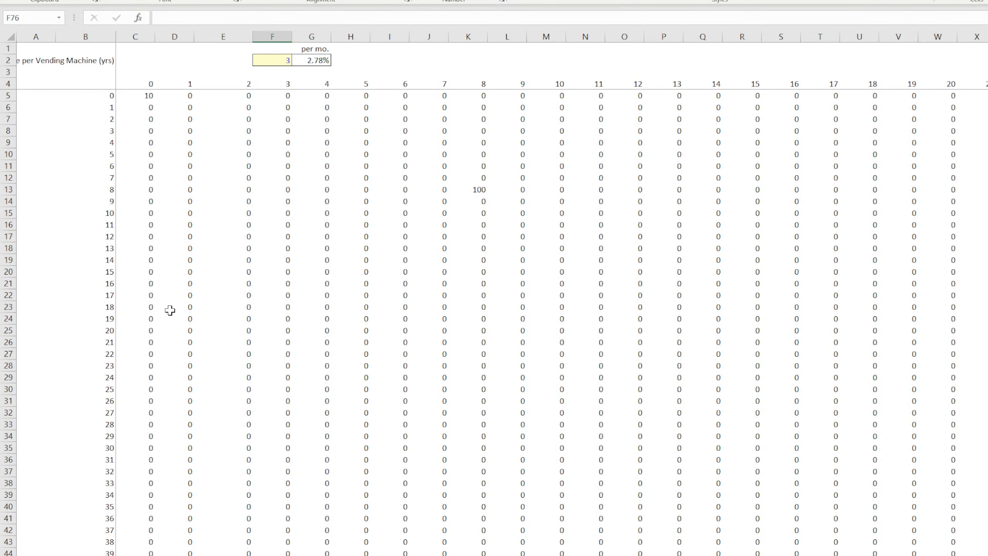
left_click(88, 59)
left_click_drag(88, 60, 37, 52)
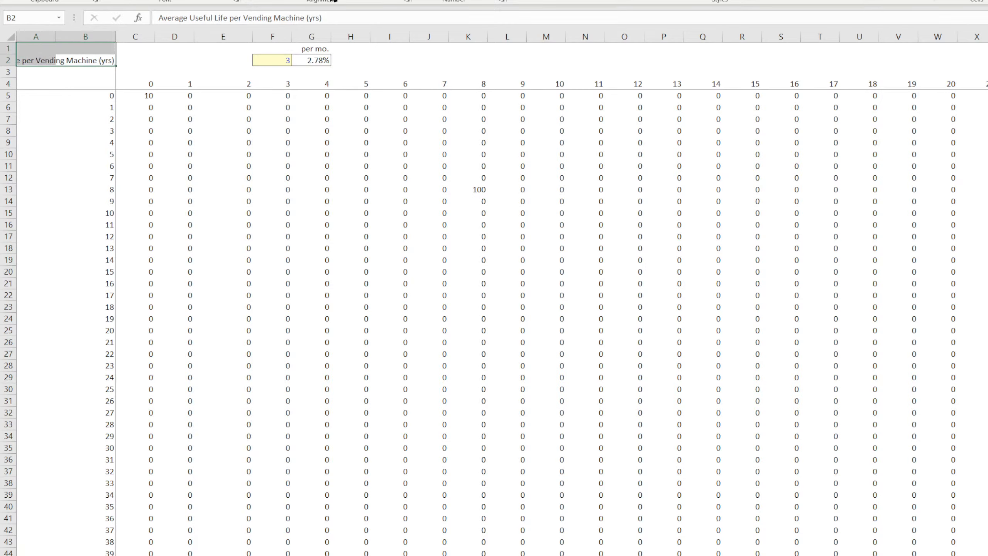
left_click(350, 1)
left_click(350, 1)
Copy the full text of the SUMIFS formula in C5, leaving the cell unchanged.
double_click(138, 94)
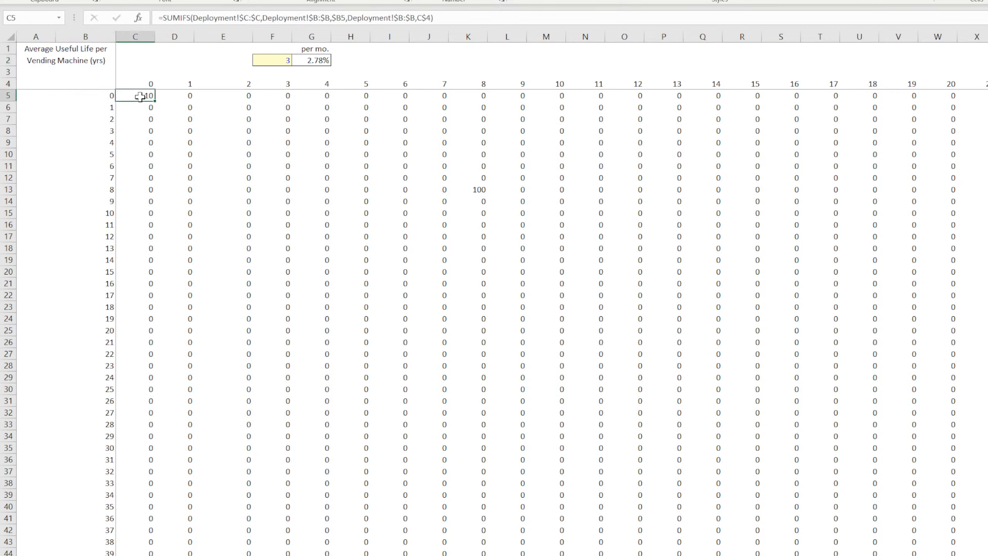
left_click_drag(442, 17, 182, 17)
key("ctrl+c")
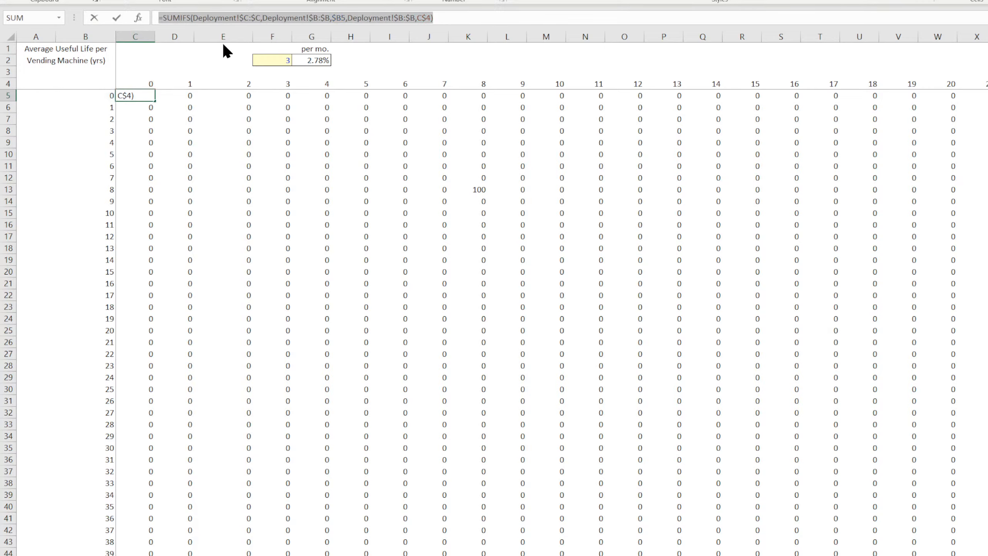
key("Return")
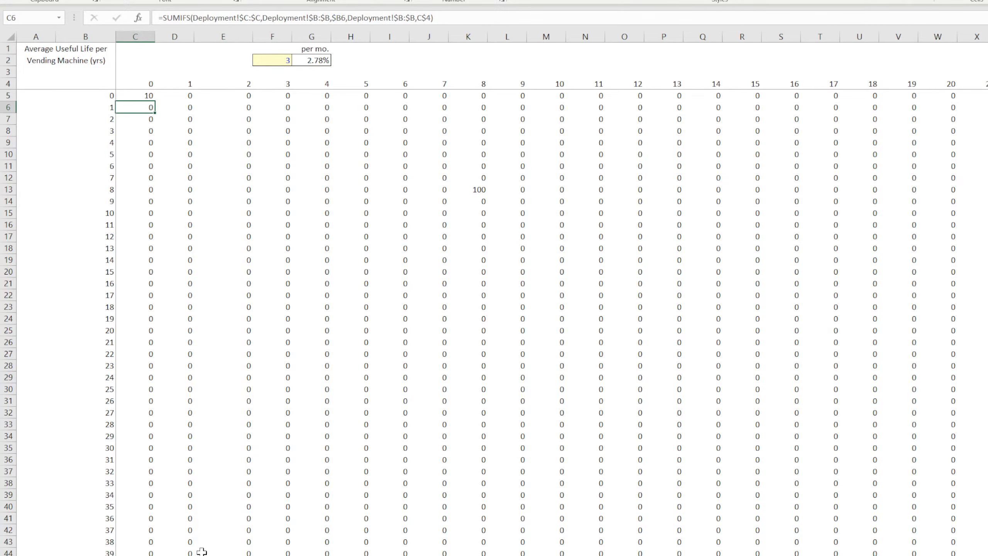
Check on the Deployment sheet which columns hold the Type 1, Type 2 and Type 3 deployment counts.
key("ctrl+Page_Up")
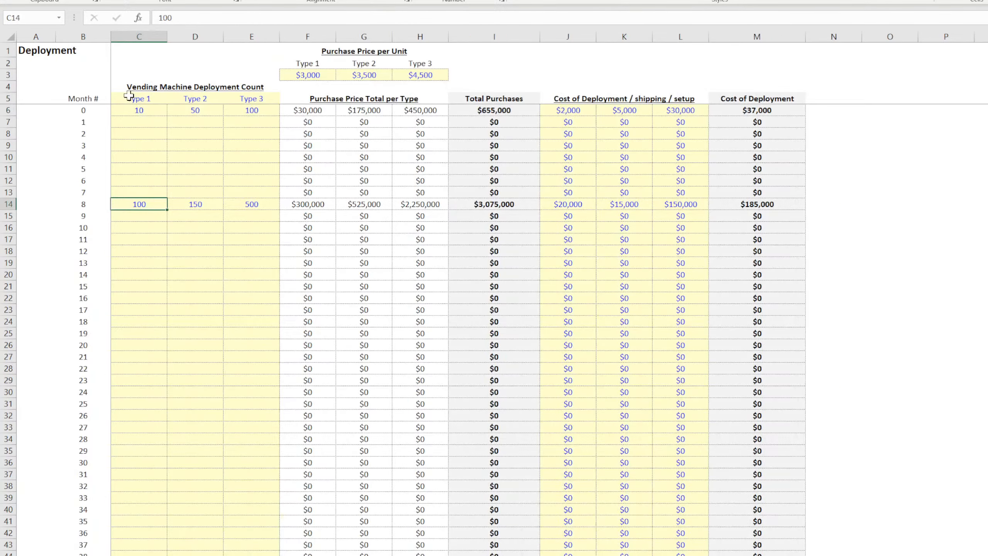
left_click(140, 112)
key("ctrl+shift+Down")
left_click(203, 111)
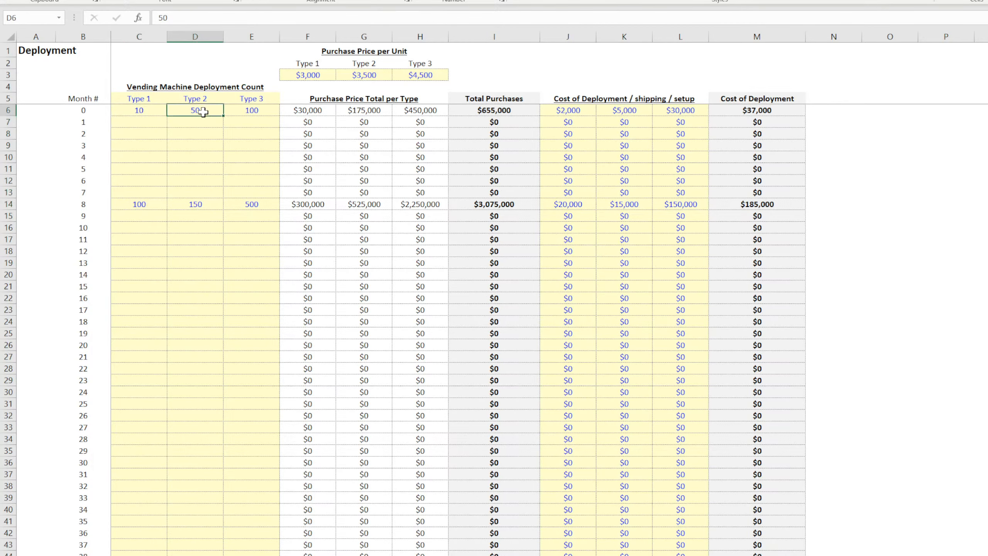
key("ctrl+shift+Down")
left_click_drag(256, 109, 251, 216)
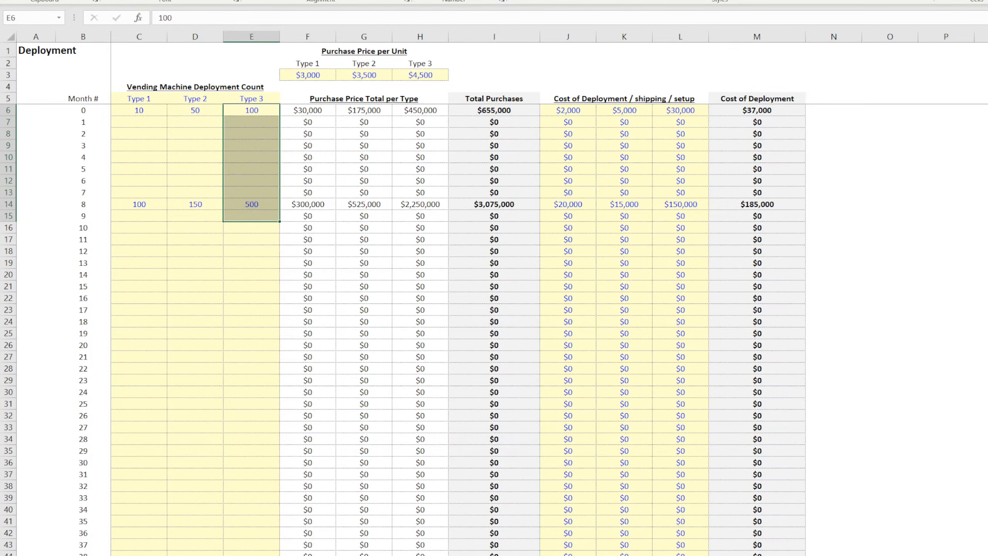
key("ctrl+Page_Down")
Append two more copies of the SUMIFS term to the formula in C5, joined with plus signs and without extra equals signs.
left_click(137, 96)
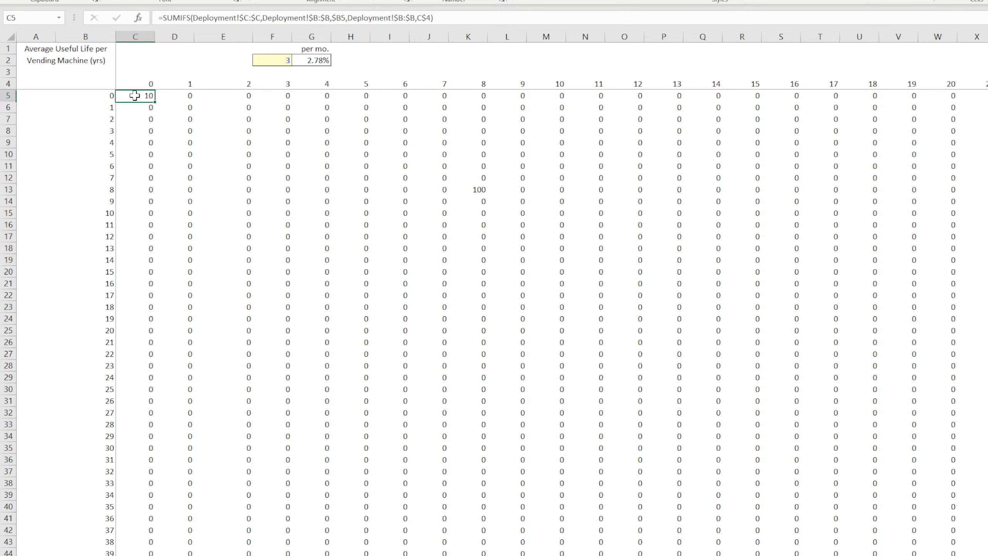
left_click(476, 18)
type("+")
key("ctrl+v")
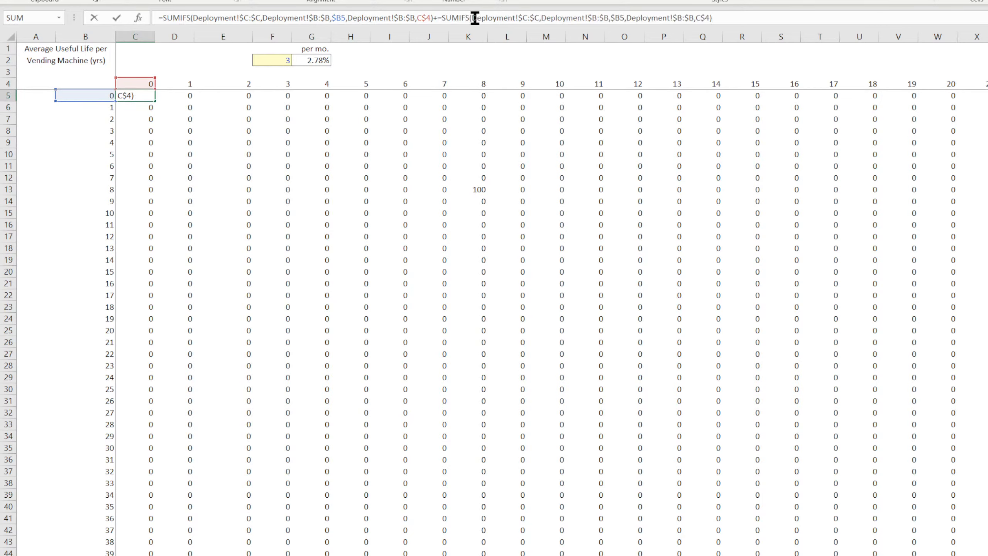
left_click(442, 18)
key("BackSpace")
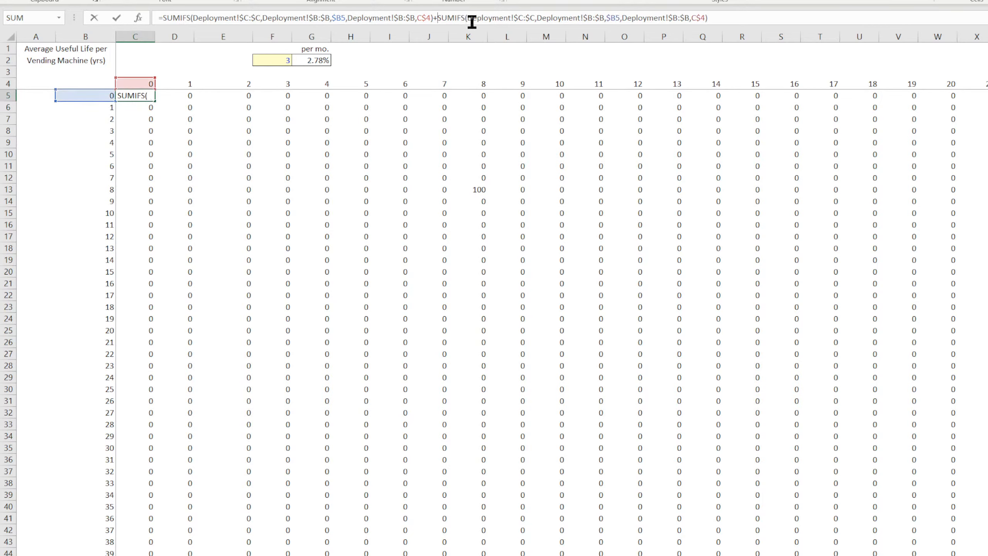
left_click(761, 16)
key("ctrl+v")
left_click(718, 18)
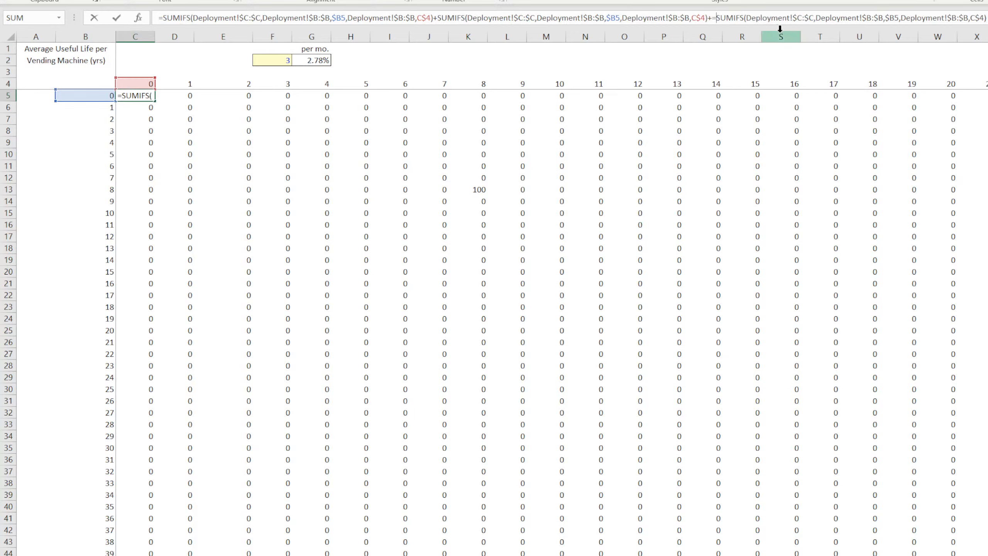
key("BackSpace")
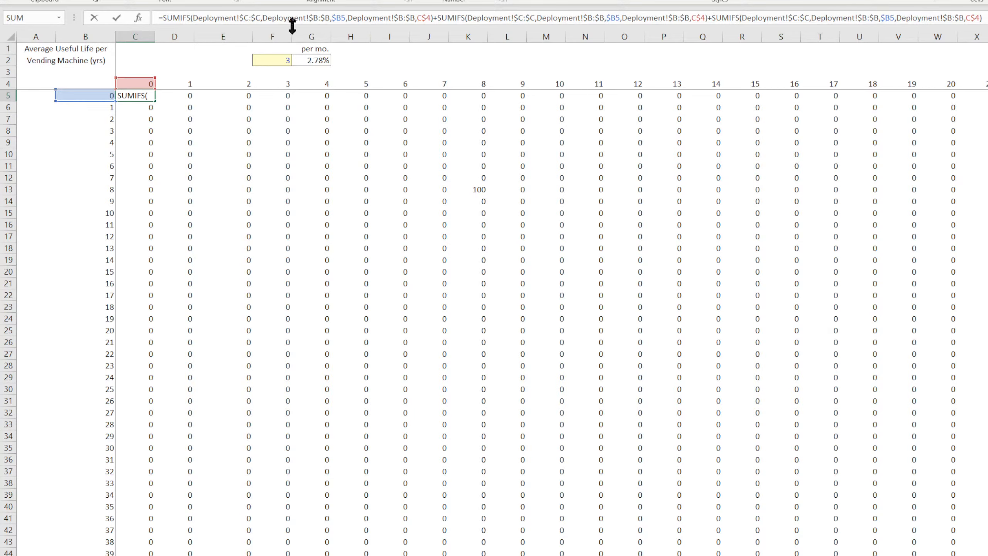
Change the second SUMIFS term's sum range in C5 to Deployment!$D:$D.
left_click(523, 18)
key("BackSpace")
key("Delete")
type("d:0")
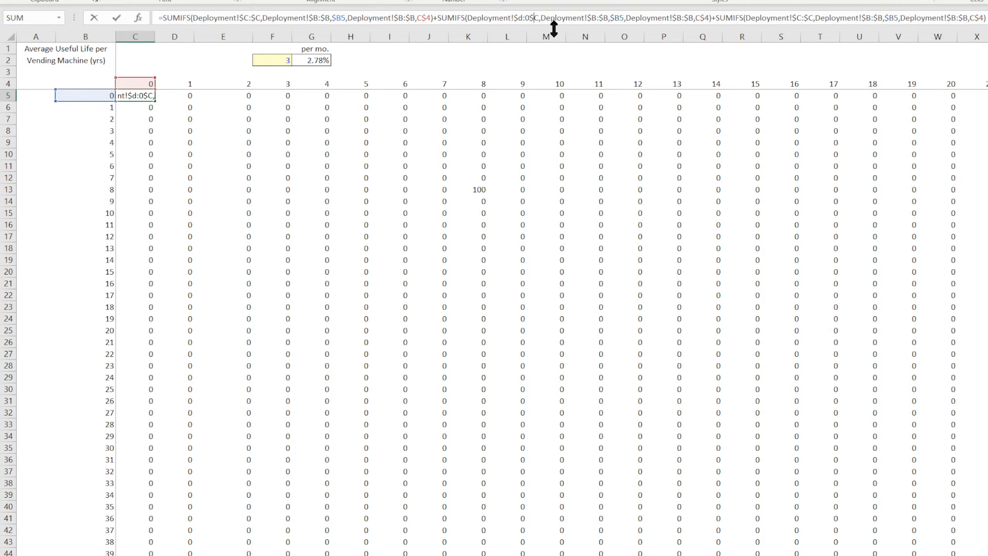
key("BackSpace")
key("Delete")
type("d")
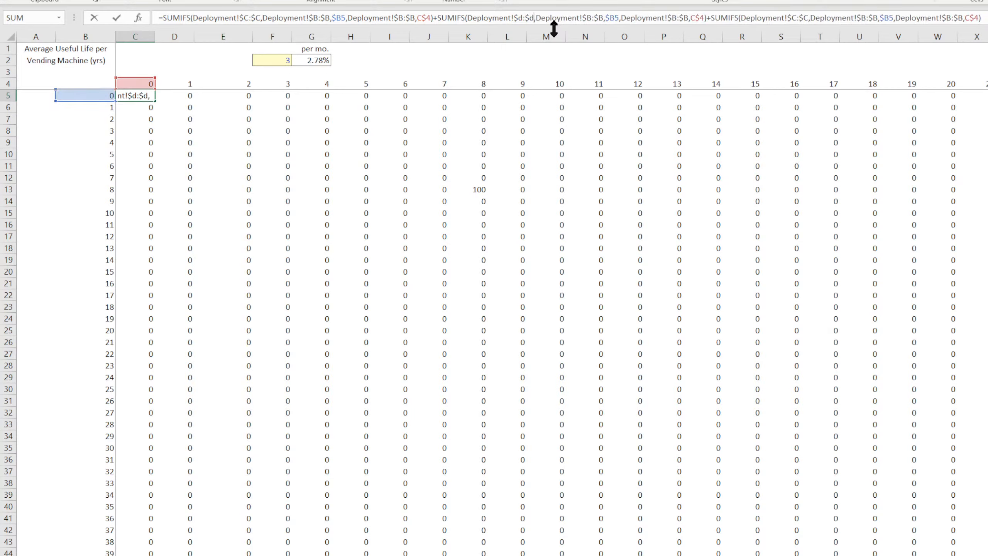
Change the third SUMIFS term's sum range in C5 to Deployment!$E:$E.
left_click(796, 17)
key("BackSpace")
type("d")
key("Right")
key("Right")
key("Delete")
type("d")
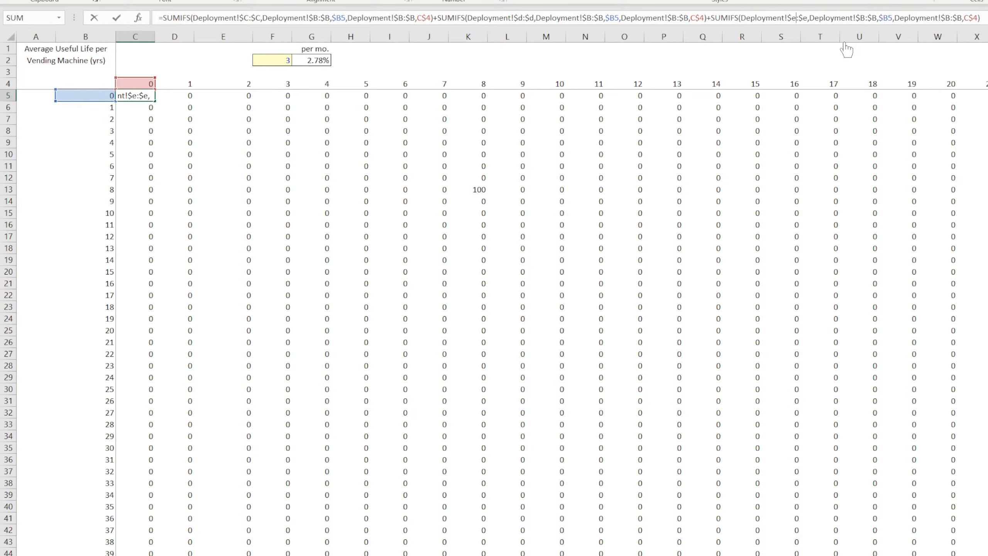
Commit the three-type SUMIFS formula in C5 and copy it across row 5 and down through the whole month-by-month matrix.
key("Return")
left_click(133, 94)
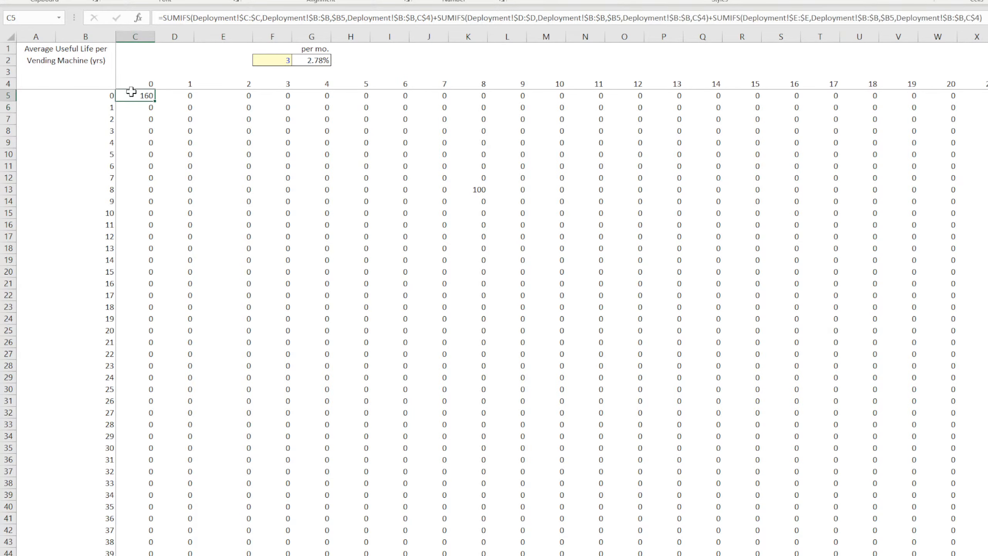
left_click_drag(154, 101, 986, 156)
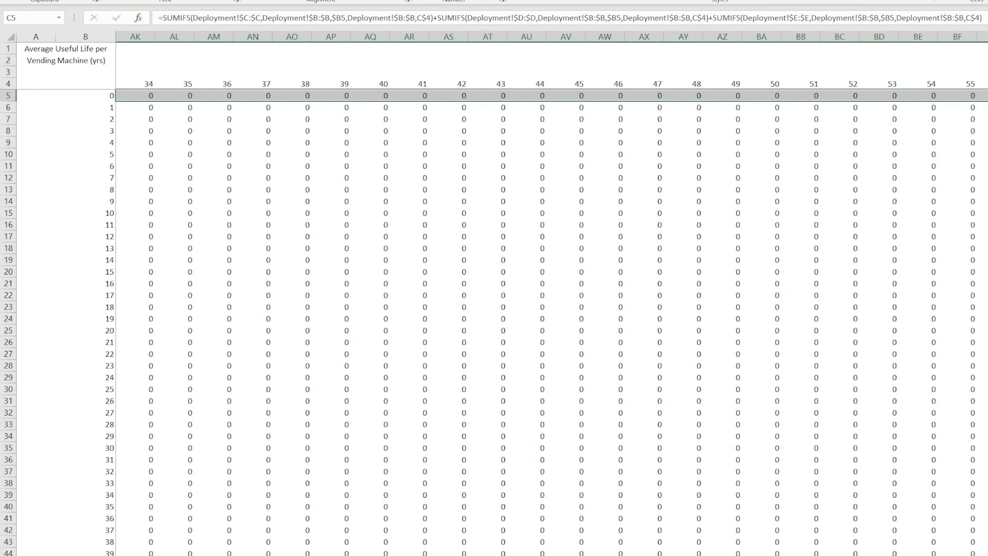
key("ctrl+shift+Down")
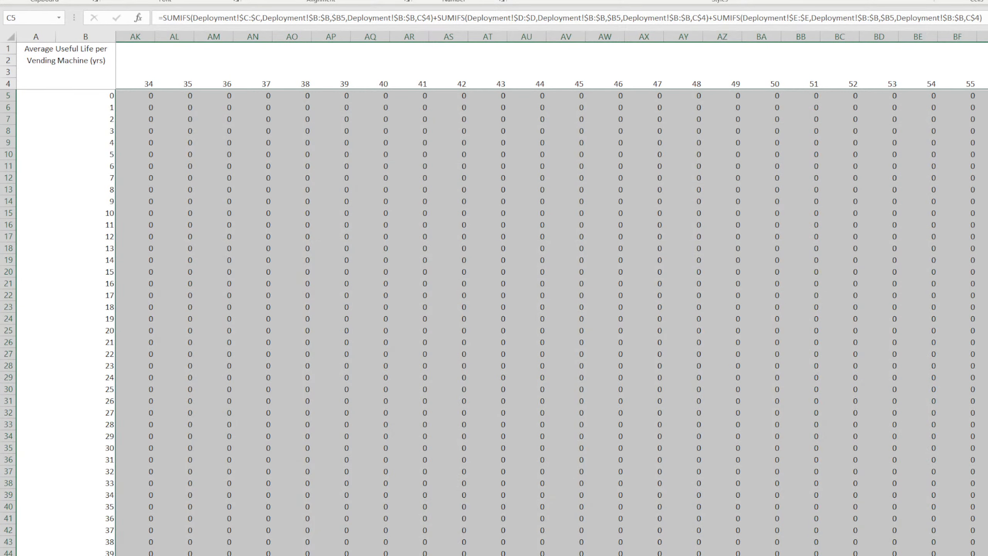
key("ctrl+BackSpace")
left_click(472, 266)
left_click(144, 96)
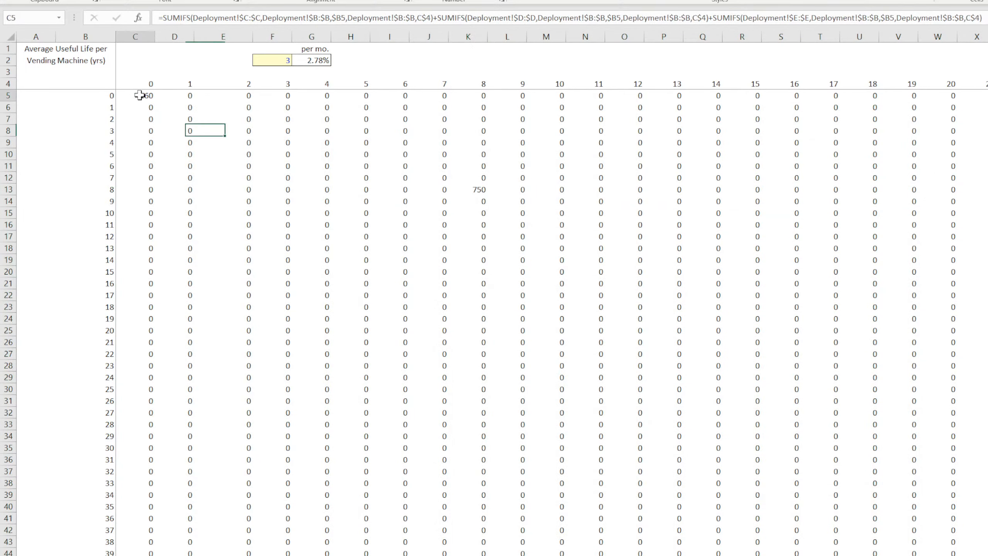
left_click(468, 190)
scroll(214, 395, "down", 2)
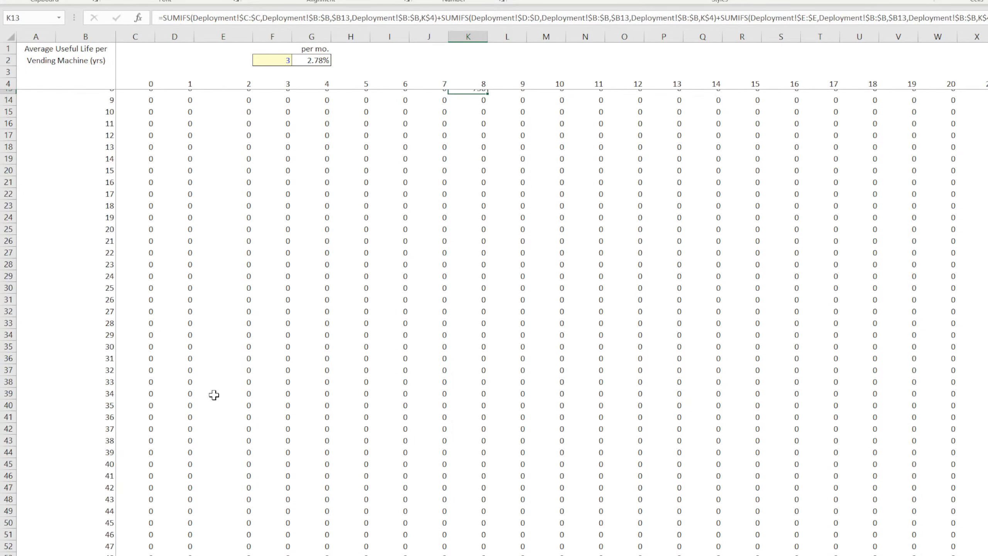
scroll(214, 395, "up", 2)
left_click(140, 95)
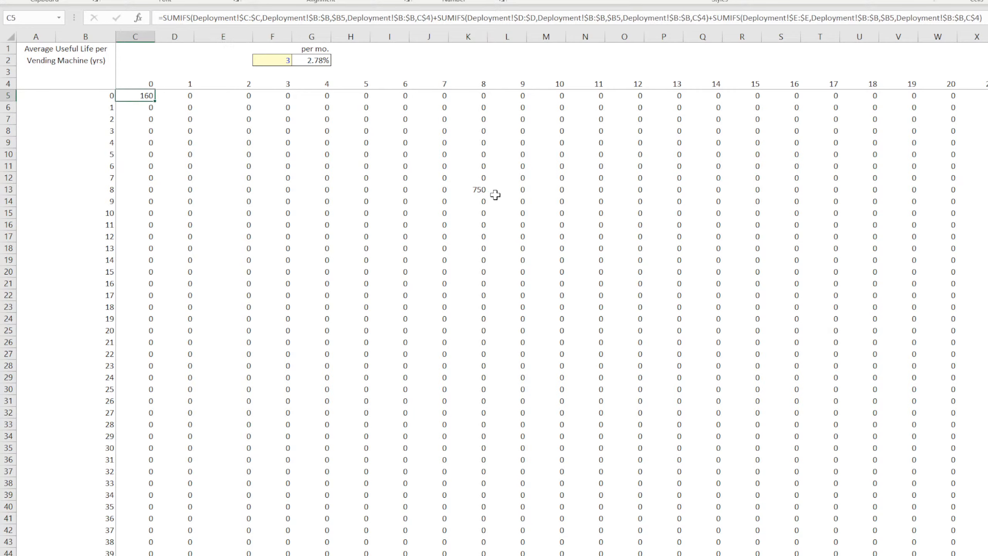
left_click(481, 190)
Link B68, the first month under the Life of Machines heading, to the month number in B5.
scroll(235, 320, "down", 7)
scroll(235, 320, "down", 11)
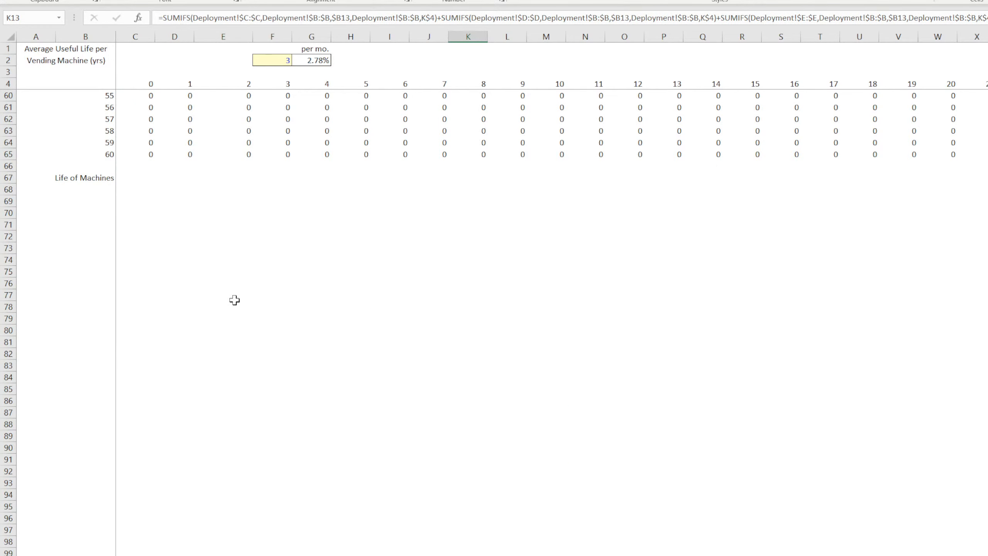
left_click(97, 188)
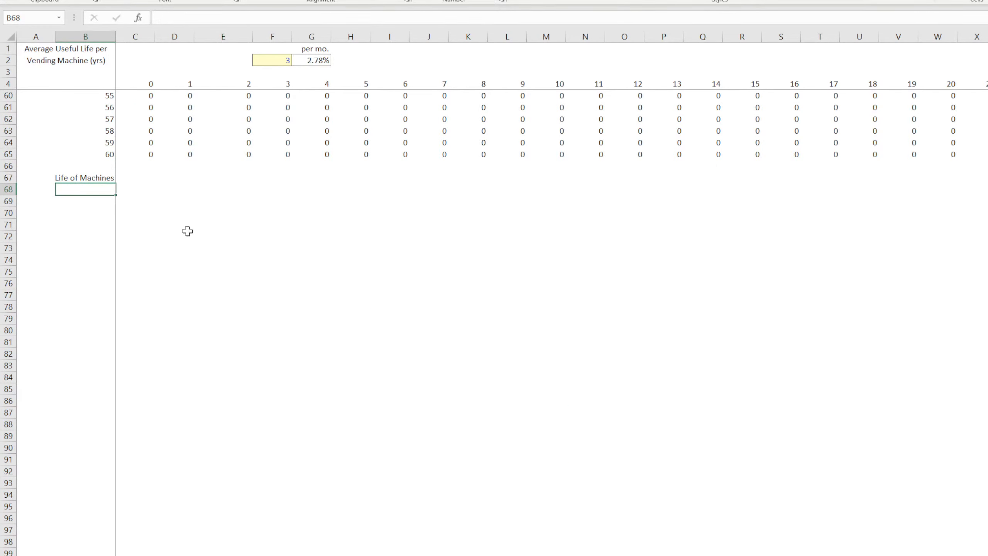
scroll(197, 361, "up", 18)
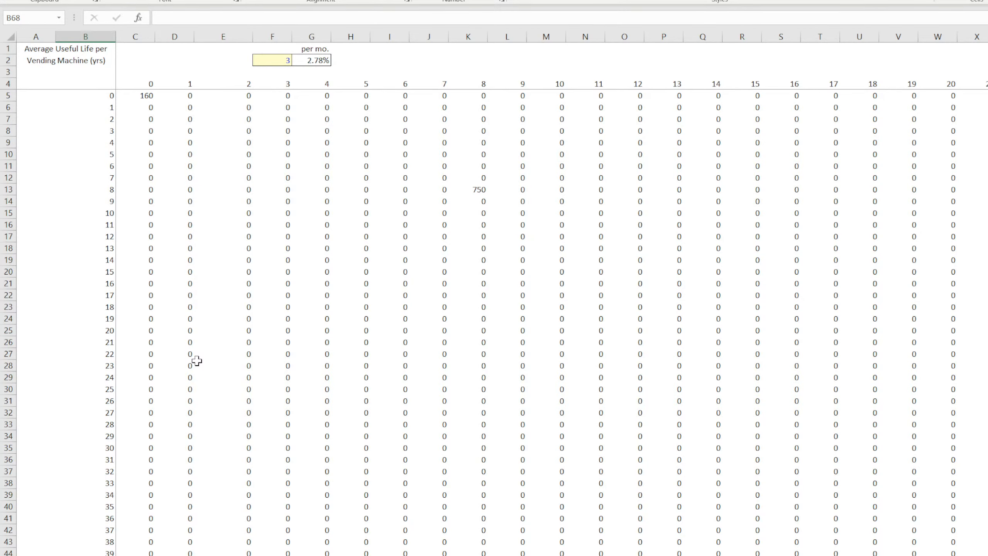
scroll(197, 361, "down", 18)
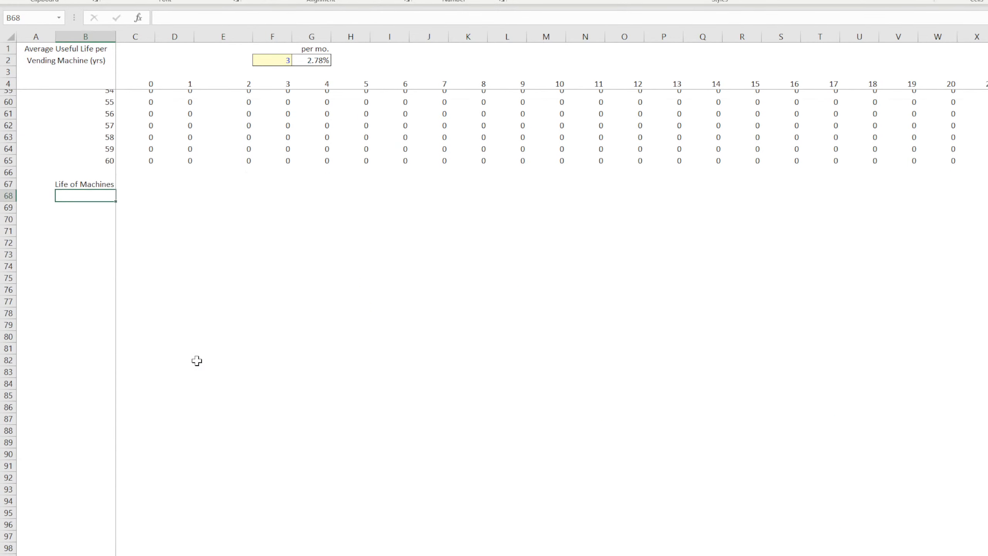
type("=")
scroll(197, 311, "up", 18)
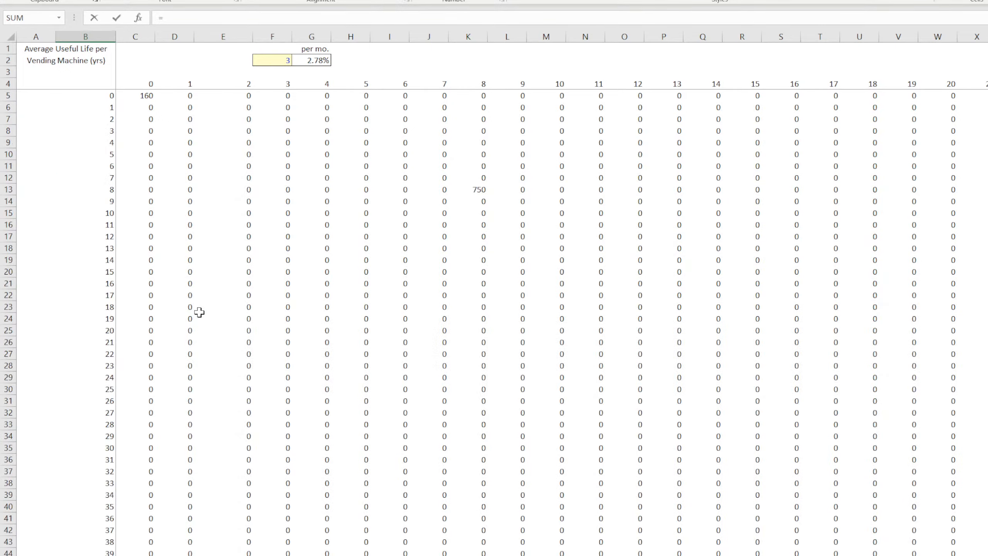
left_click(100, 95)
key("Return")
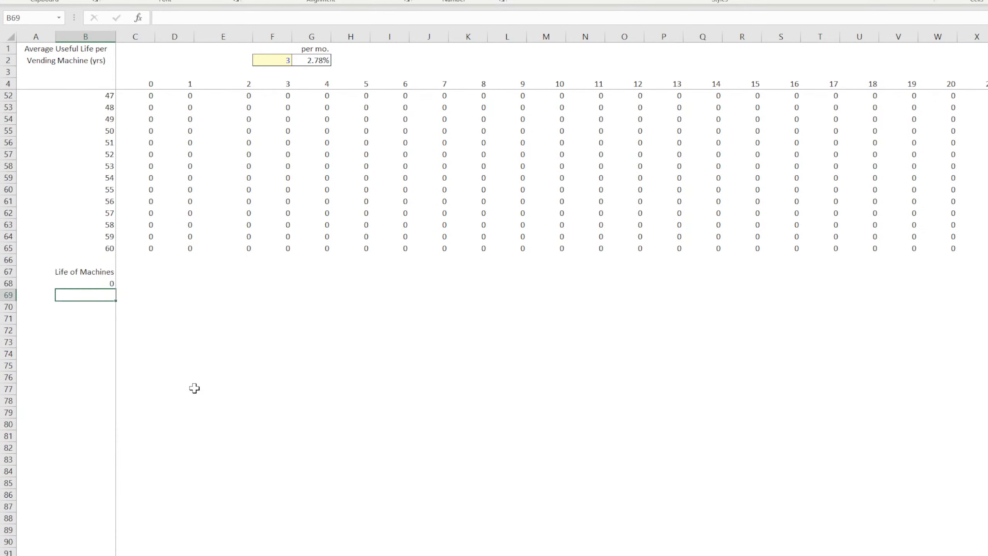
Fill the B68 link down so the Life of Machines months run to 60 in B128, and clear the surplus cells B129:B153.
left_click(102, 283)
left_click_drag(115, 288, 113, 469)
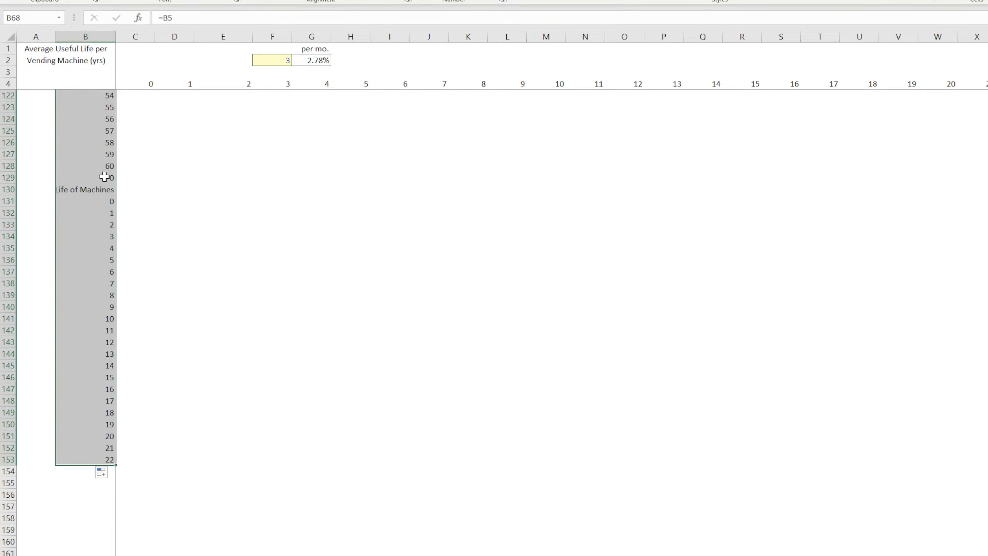
left_click_drag(104, 177, 92, 459)
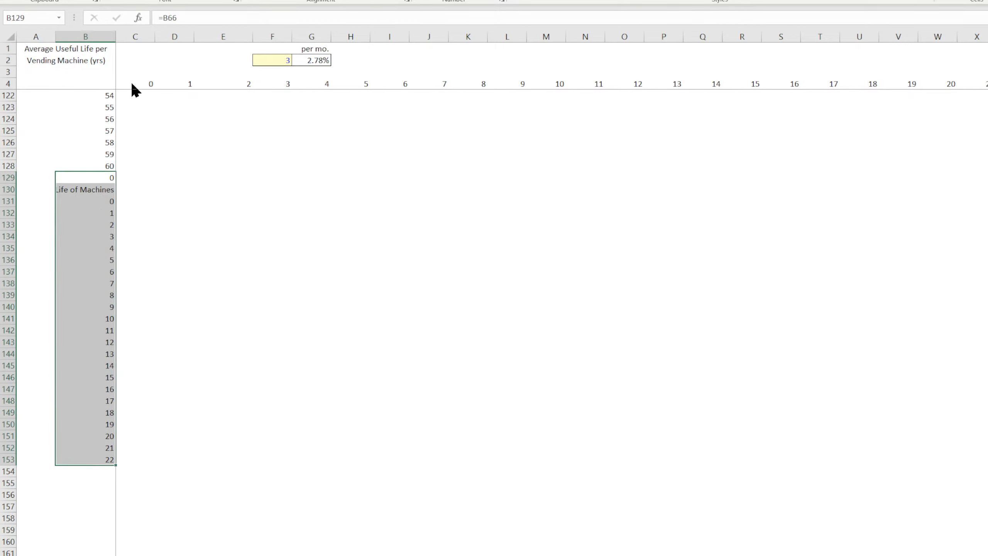
key("Delete")
left_click(272, 329)
Enter =IF(C5>0,1,0) in C68 so the Life of Machines block flags the month of deployment.
scroll(189, 410, "up", 20)
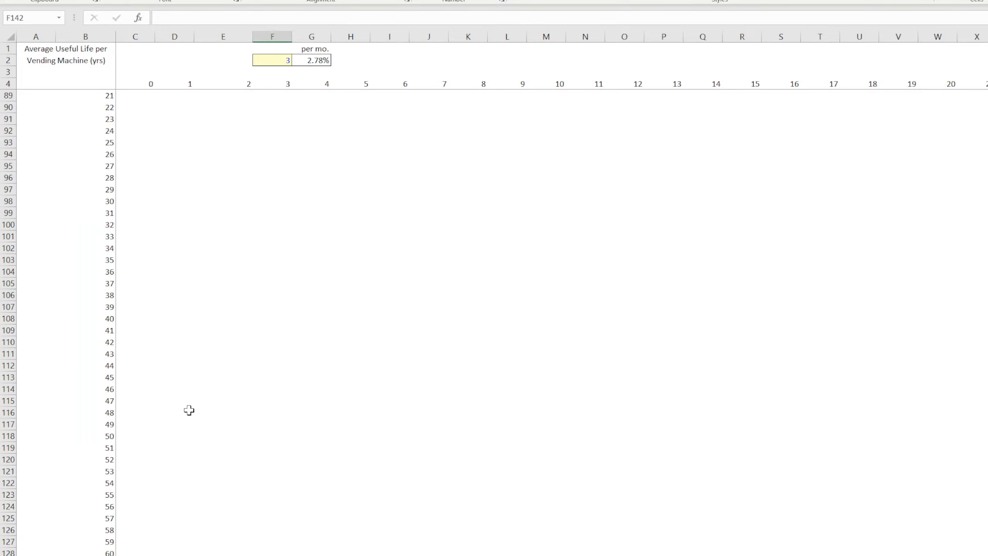
left_click(140, 364)
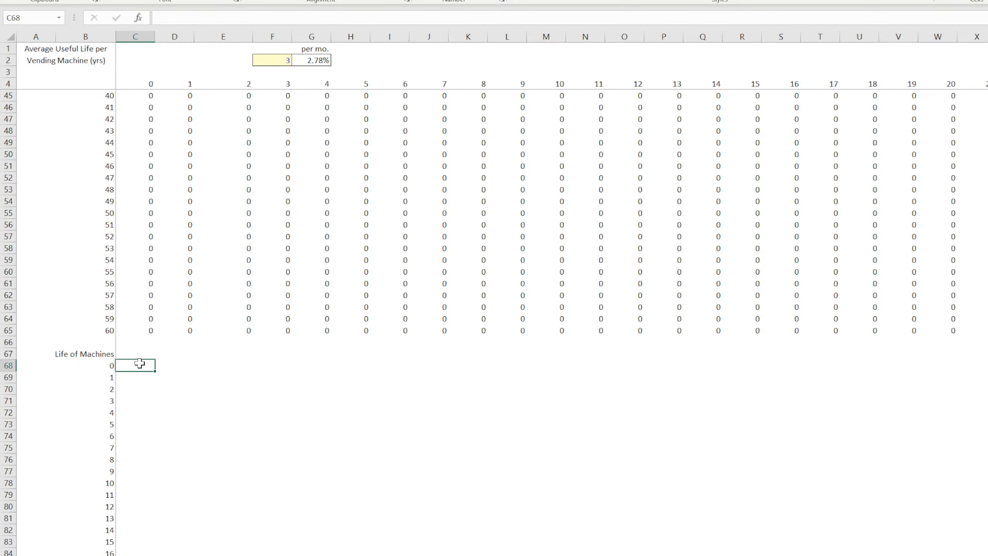
type("=if(")
scroll(293, 252, "up", 13)
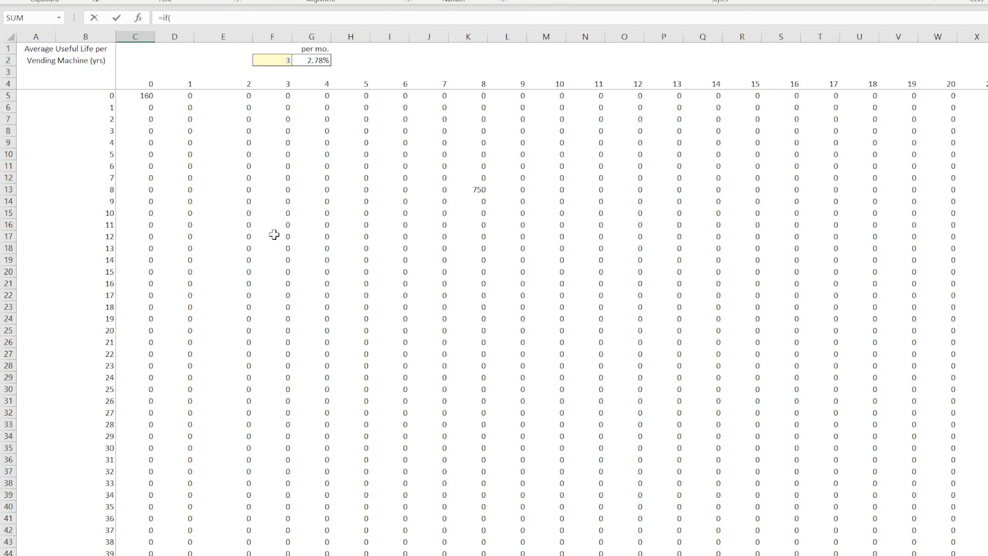
left_click(143, 97)
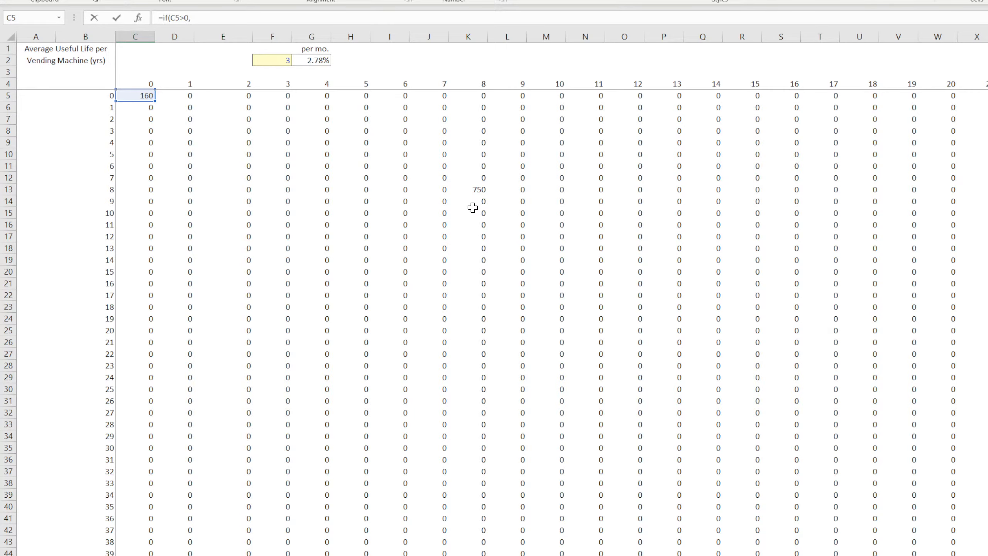
key("Return")
scroll(473, 207, "down", 12)
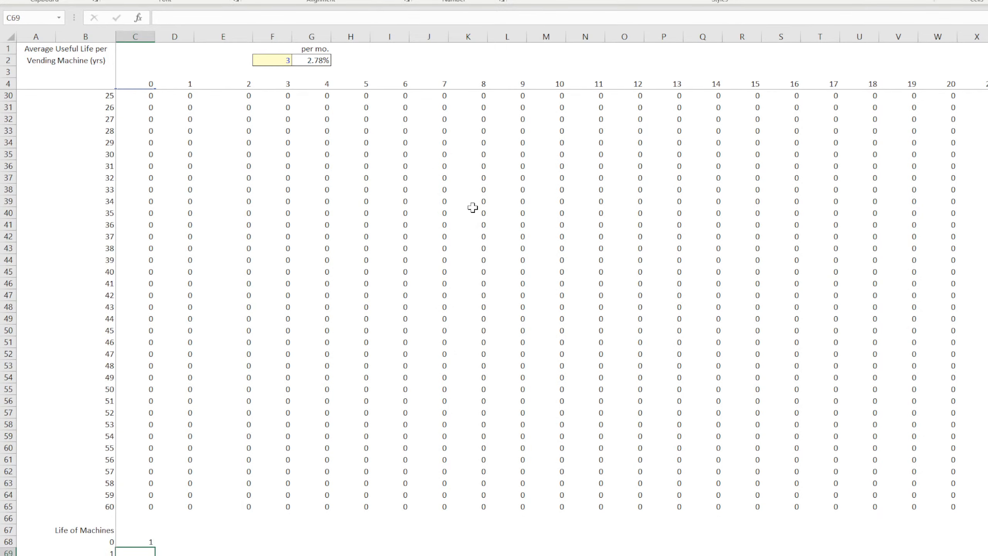
Copy the C68 deployment flag formula across and down over the range C68:R77.
left_click(146, 412)
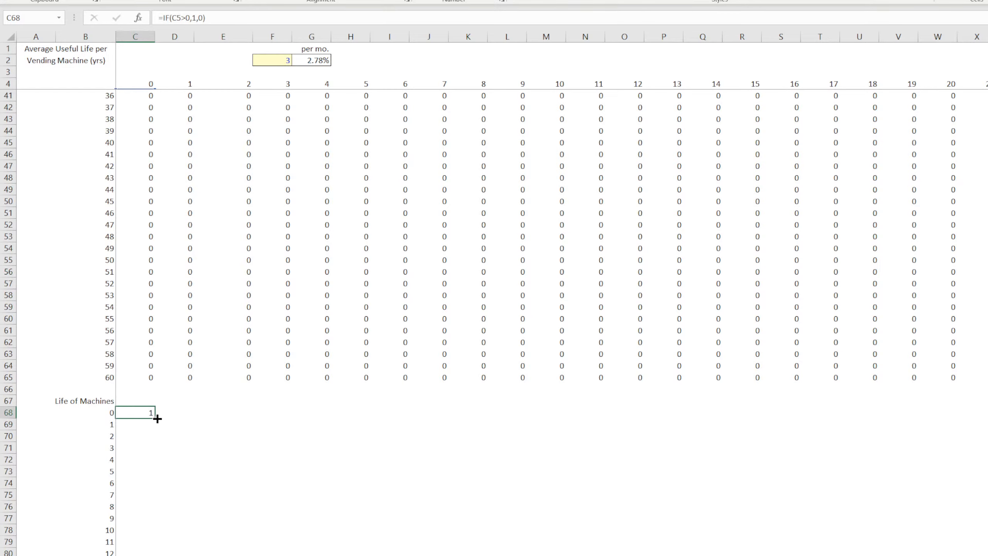
left_click_drag(157, 419, 773, 516)
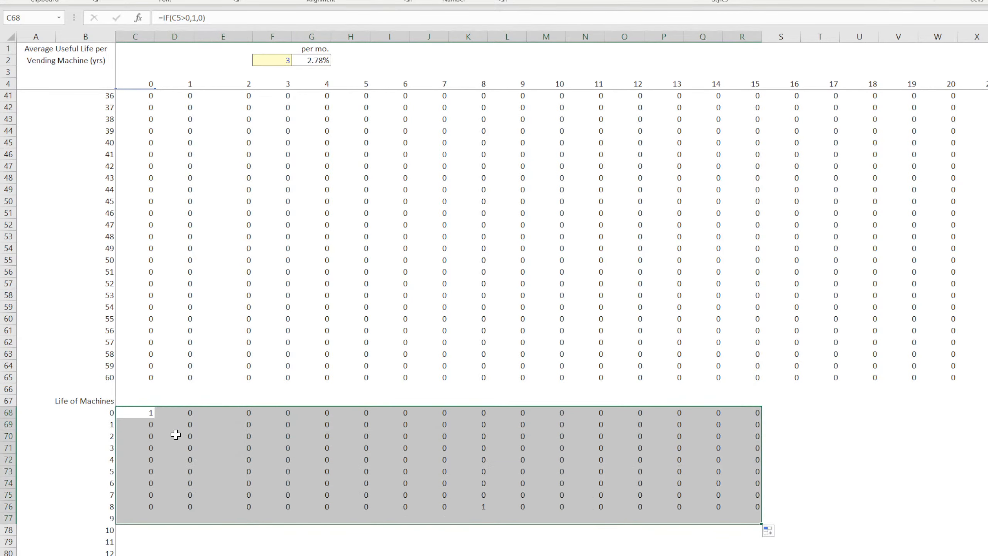
left_click(136, 412)
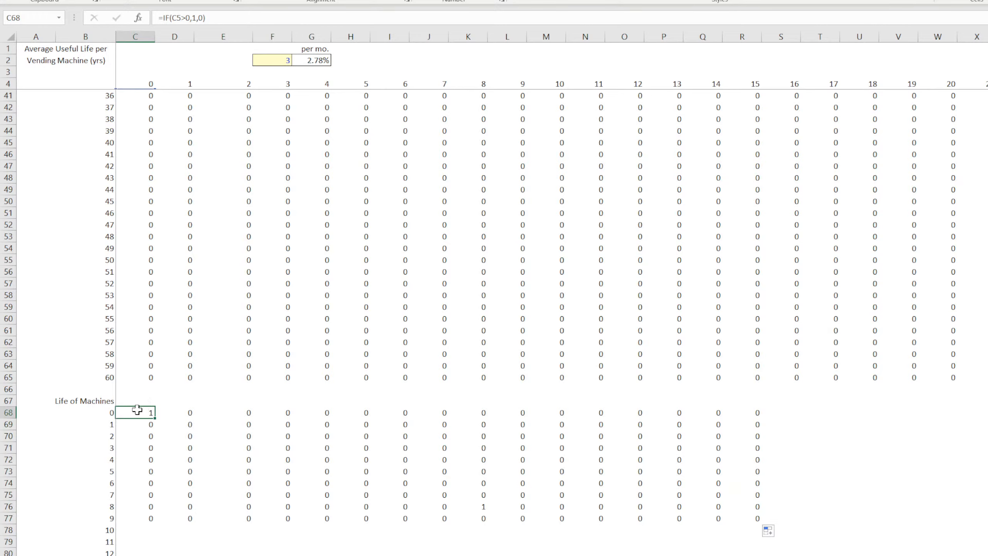
left_click_drag(137, 409, 140, 483)
Change the formula in D68 to =IF(C68>0,C68+1,IF(D5>0,1,0)) so machine age grows by one each month.
left_click(180, 413)
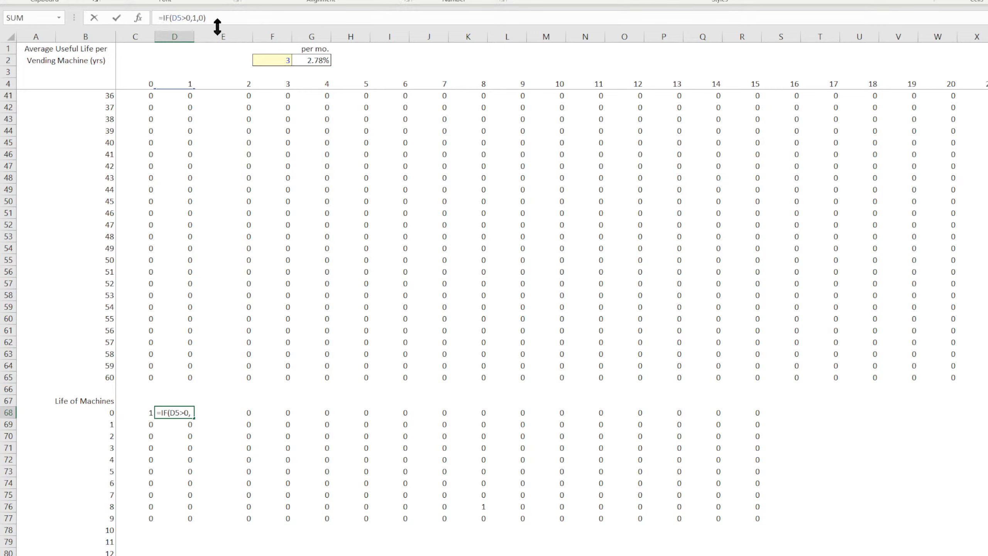
type("if(c68>0")
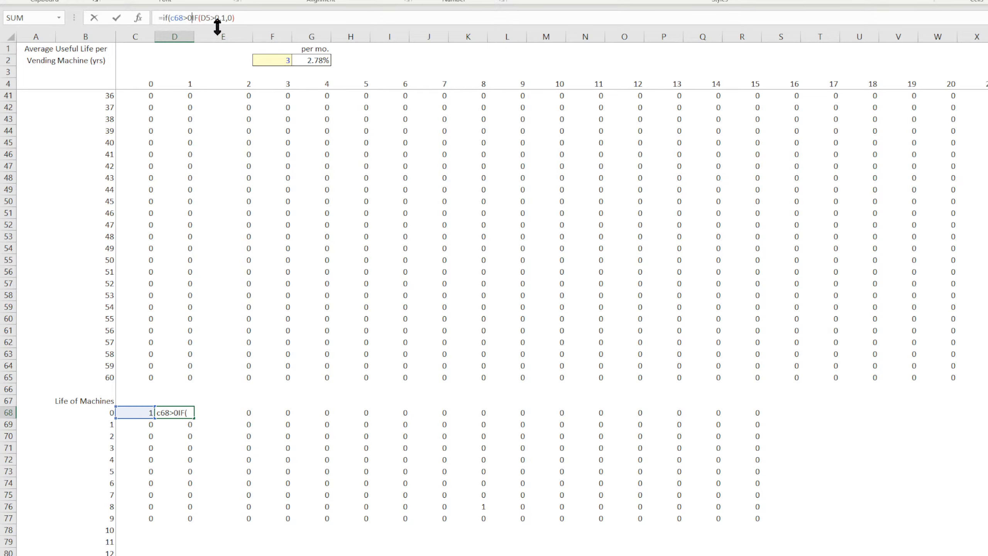
type(",")
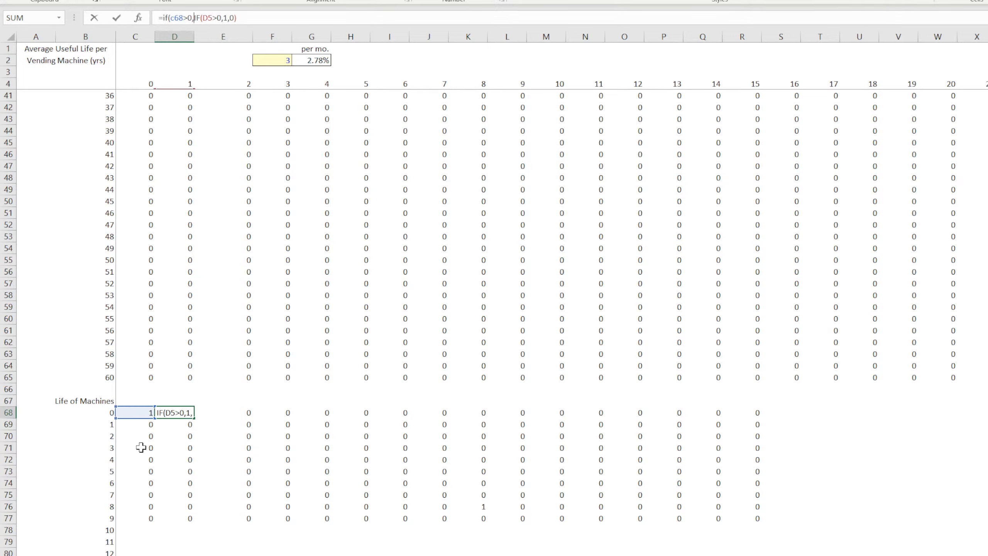
left_click(141, 413)
type("+1")
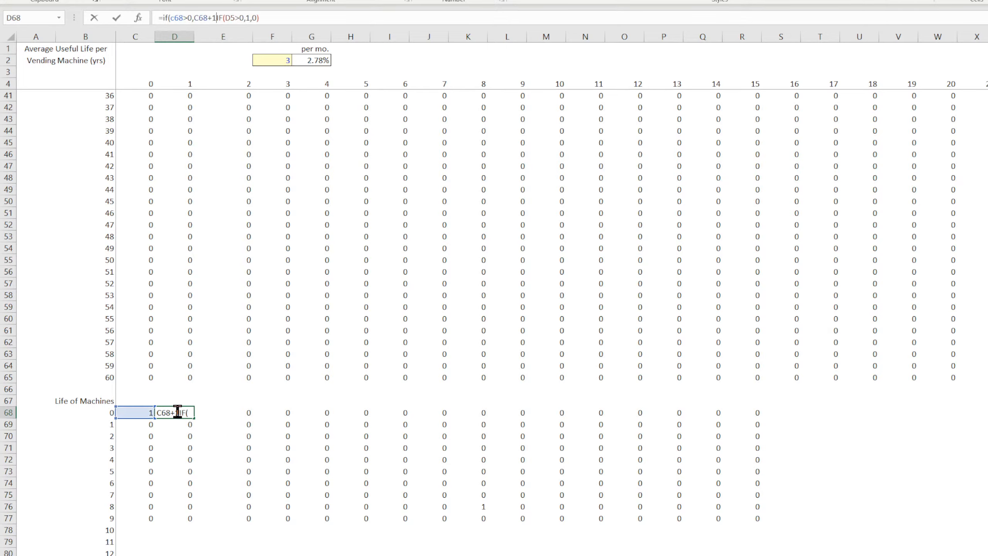
type(",")
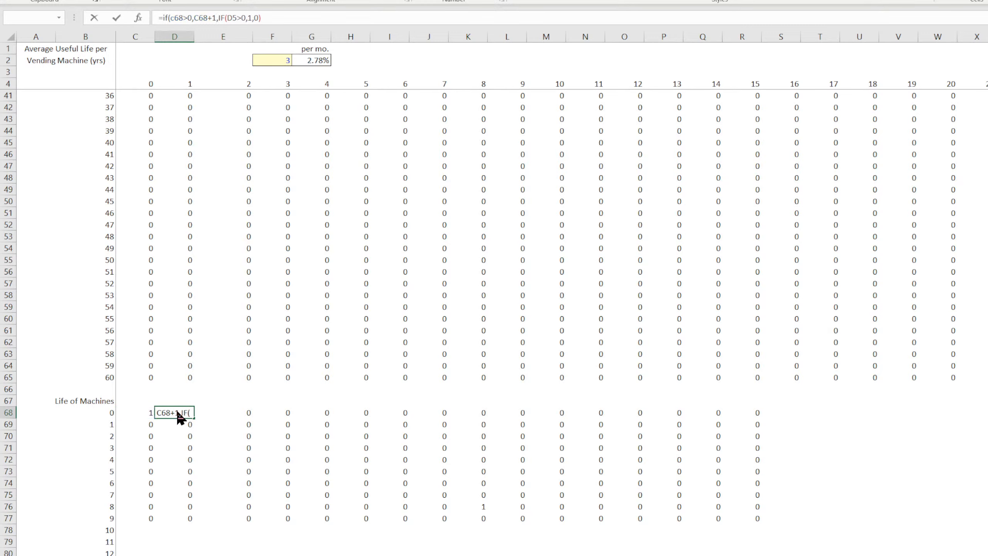
key("Return")
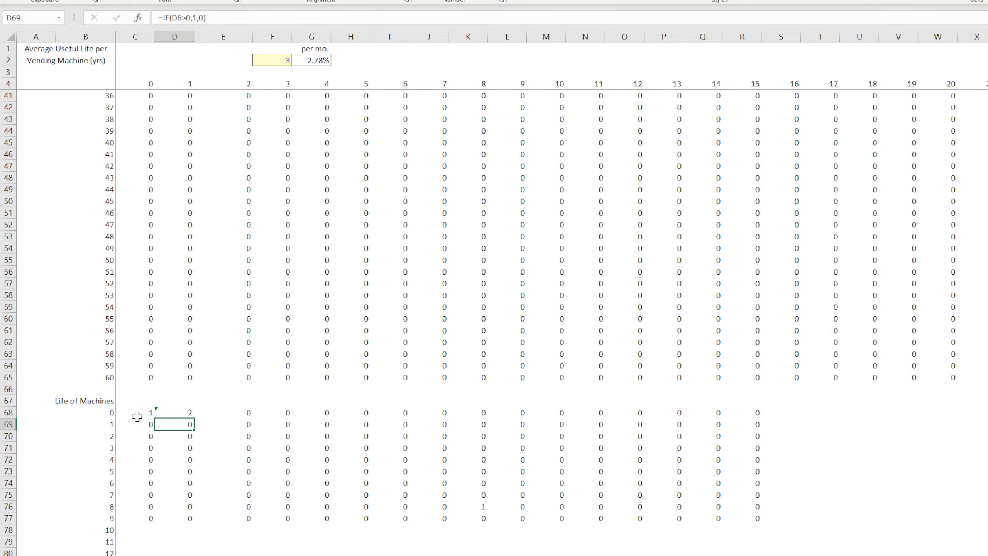
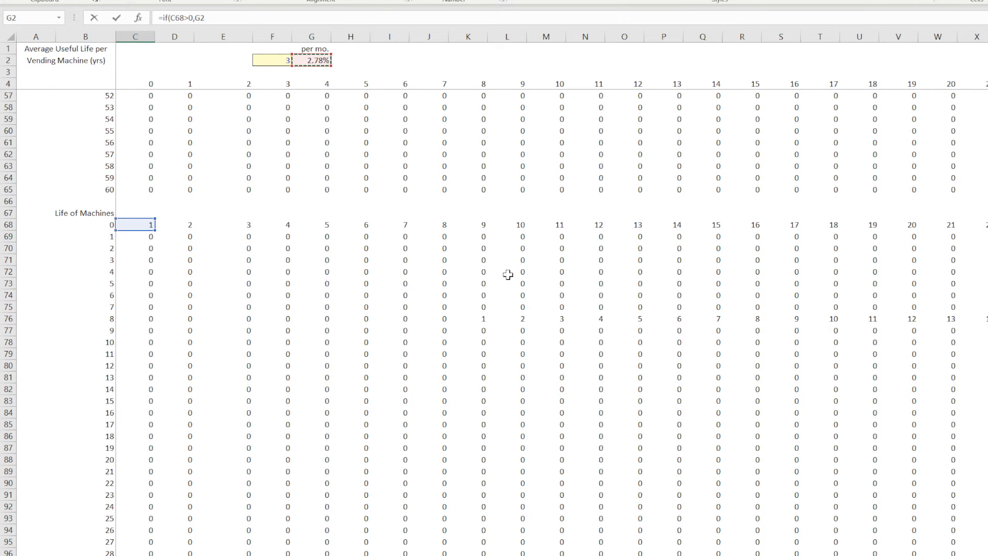
type("*")
scroll(282, 348, "up", 17)
scroll(282, 348, "down", 14)
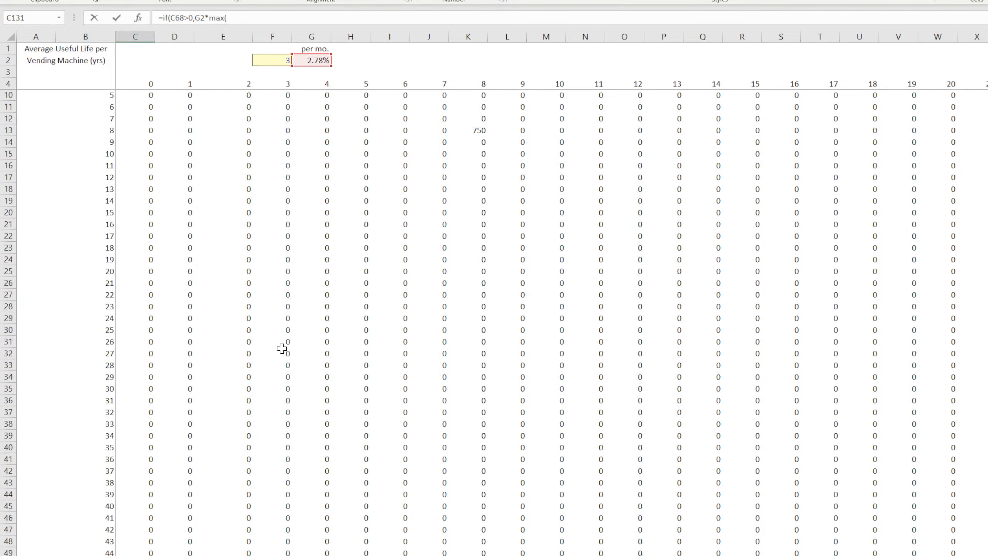
scroll(283, 346, "up", 14)
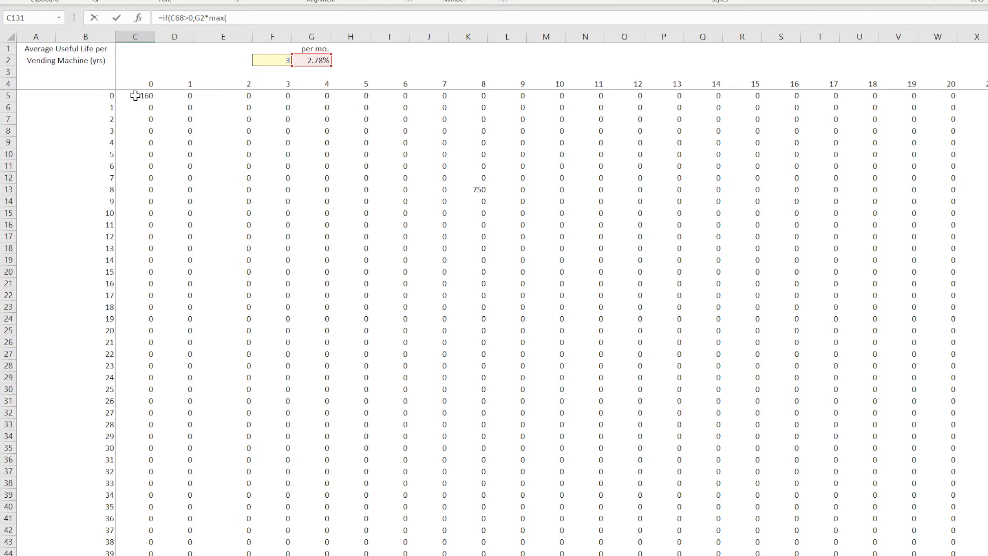
left_click_drag(253, 17, 71, 23)
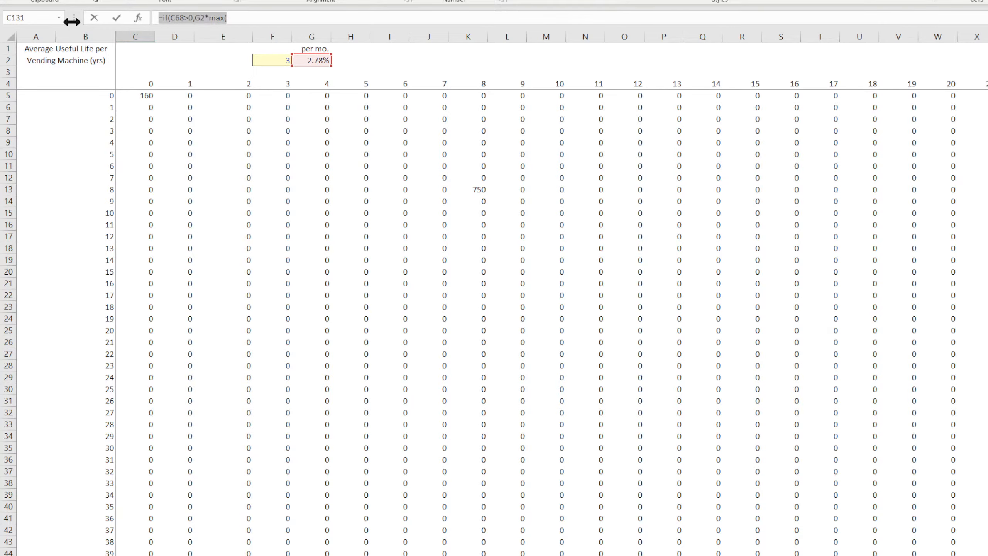
key("Escape")
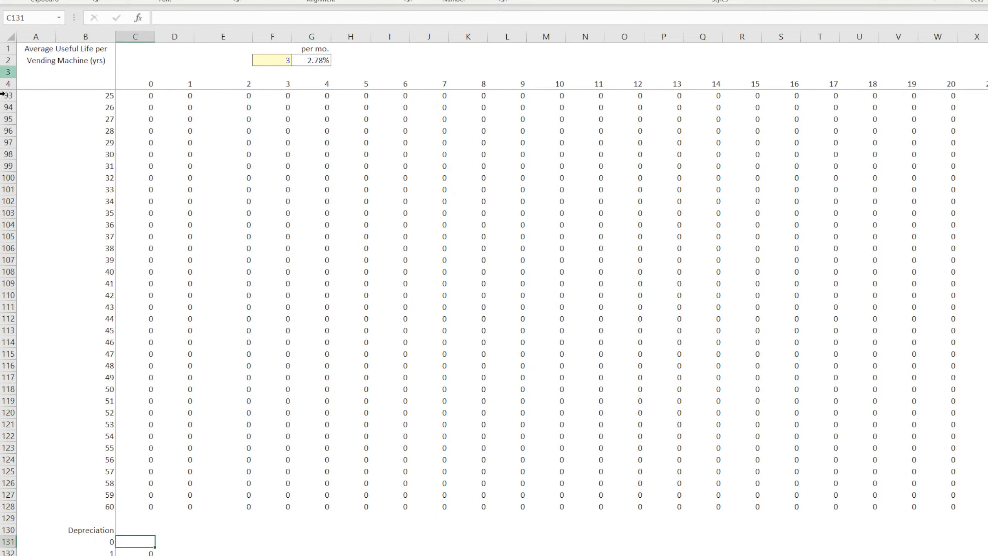
Examine the month 8 deployment row at K13 and L13 in the upper matrix.
scroll(168, 296, "up", 20)
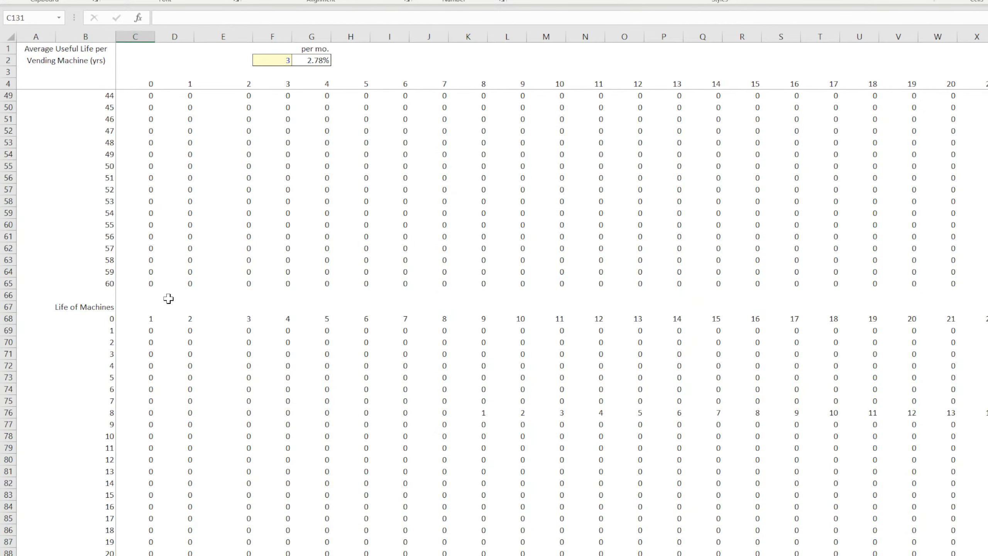
left_click(480, 187)
left_click(519, 190)
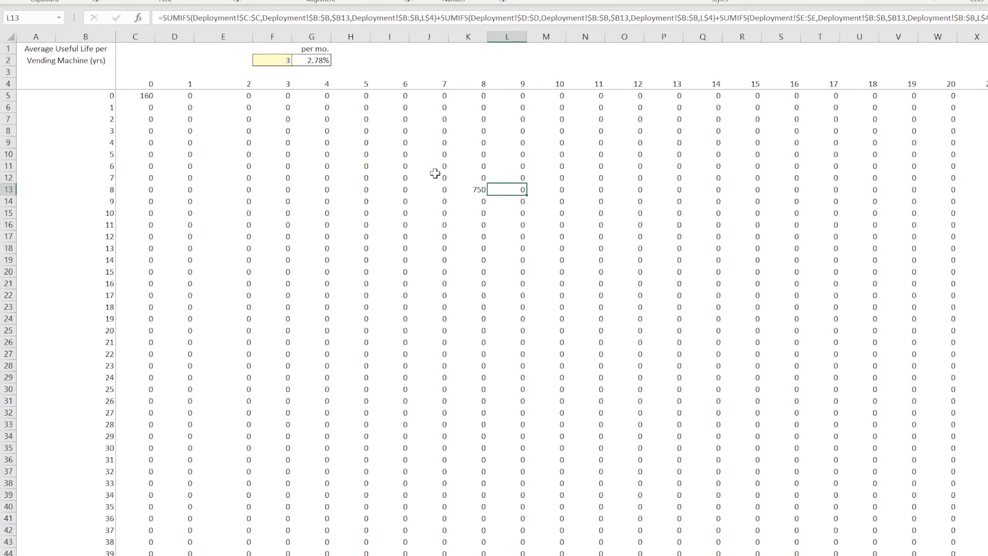
Enter =F2*12 in H2 to convert the average useful life from years to months.
left_click(139, 96)
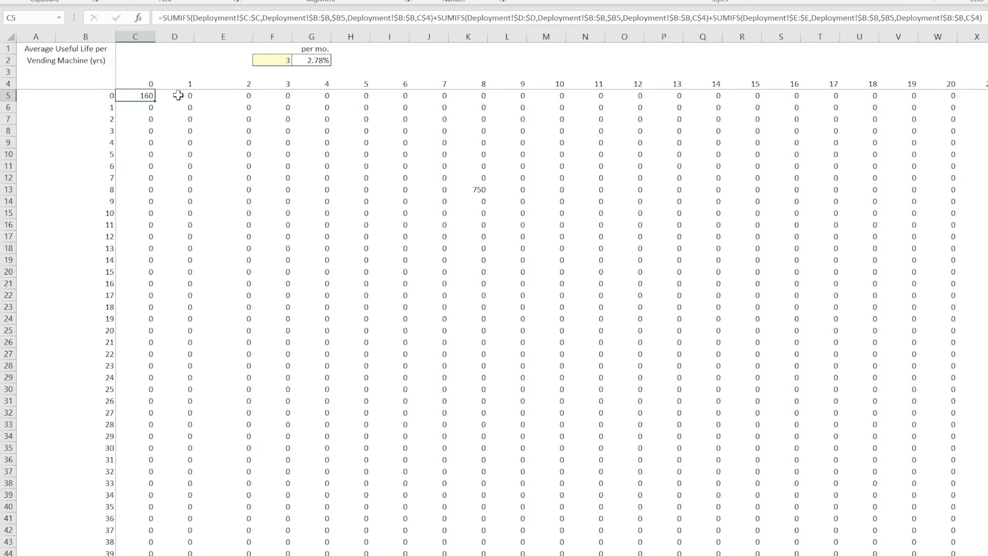
left_click(279, 61)
left_click(347, 61)
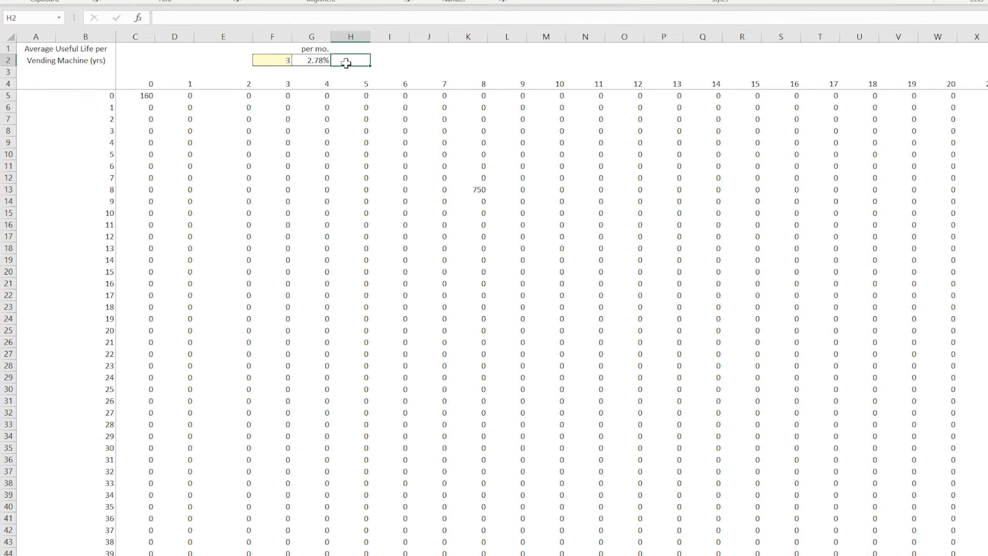
type("=")
left_click(273, 61)
type("*12")
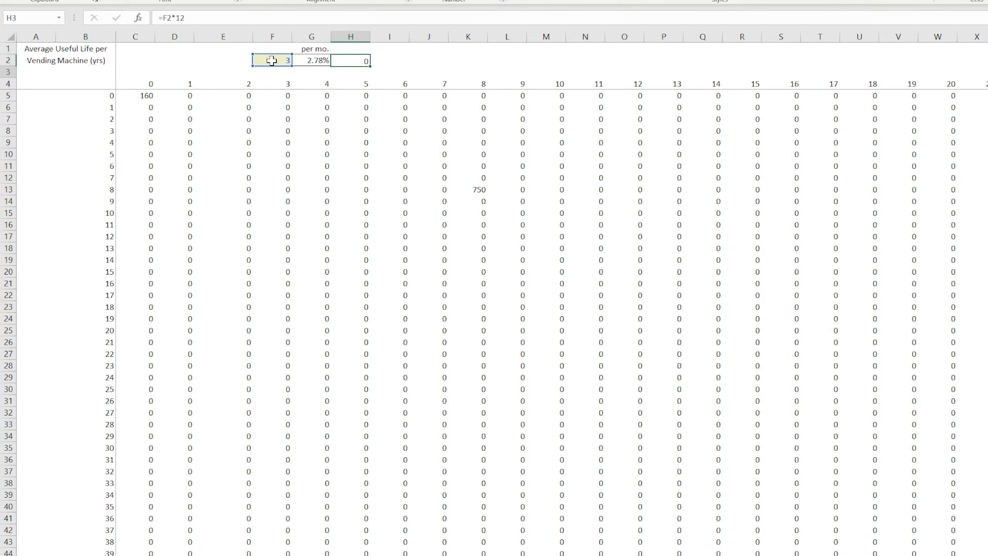
key("Return")
key("Up")
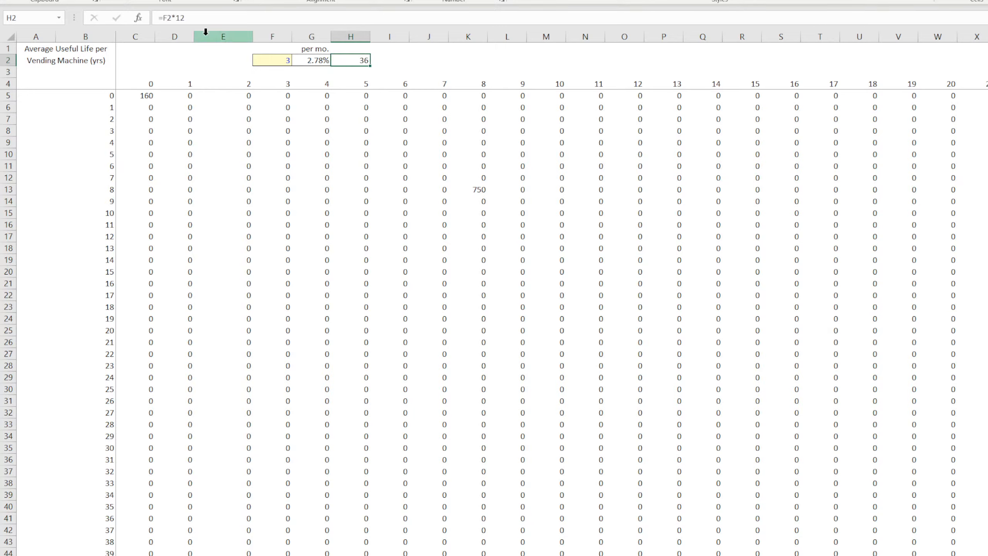
Label the months figure by entering the heading life in H1 and right-align it.
left_click(319, 46)
left_click(360, 51)
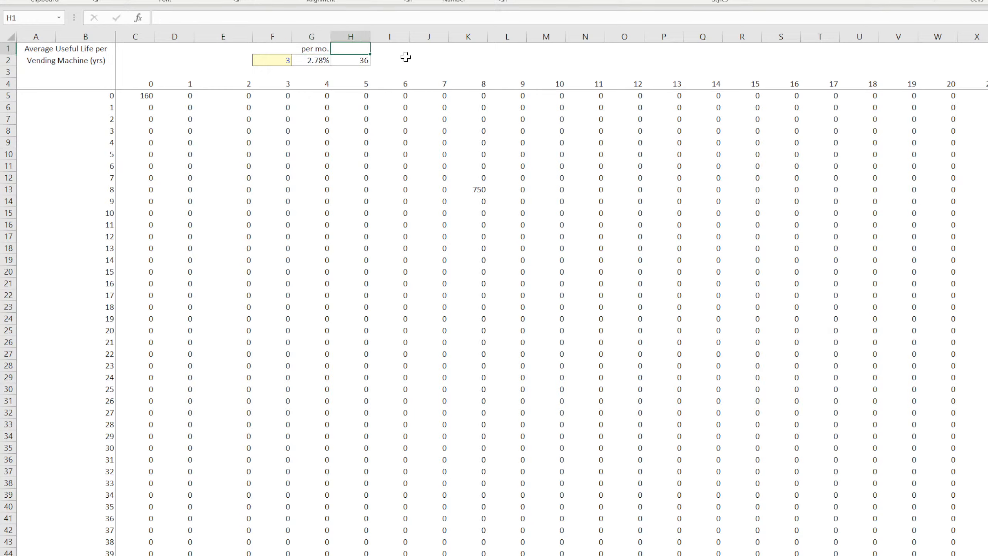
type("life")
key("Return")
left_click(344, 47)
left_click(288, 1)
left_click(401, 157)
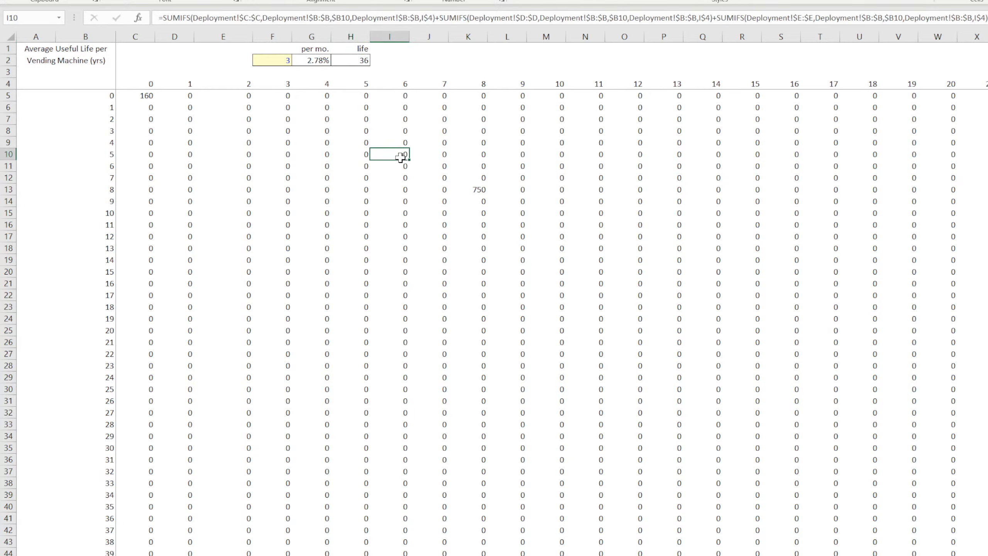
Examine the C5 deployment formula and the deployment, shipping and setup cost columns J to L on the Deployment sheet.
left_click(141, 95)
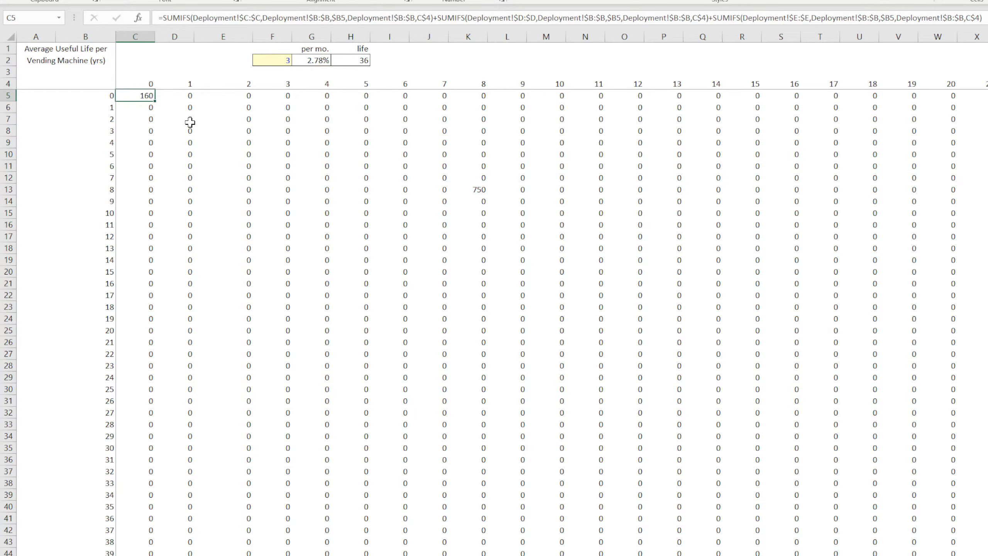
scroll(186, 132, "down", 15)
scroll(230, 282, "up", 12)
scroll(231, 284, "up", 4)
key("ctrl+Page_Up")
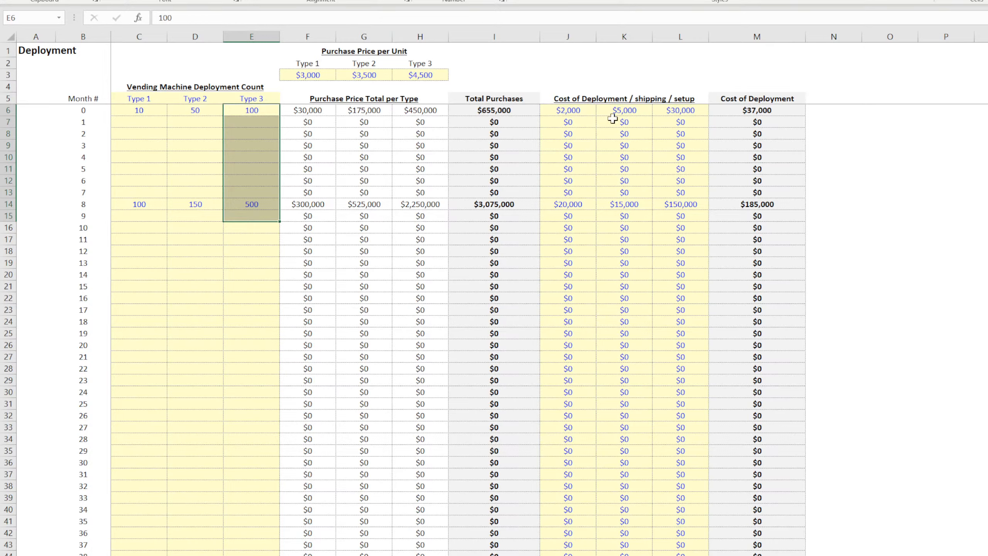
left_click(573, 112)
left_click(613, 112)
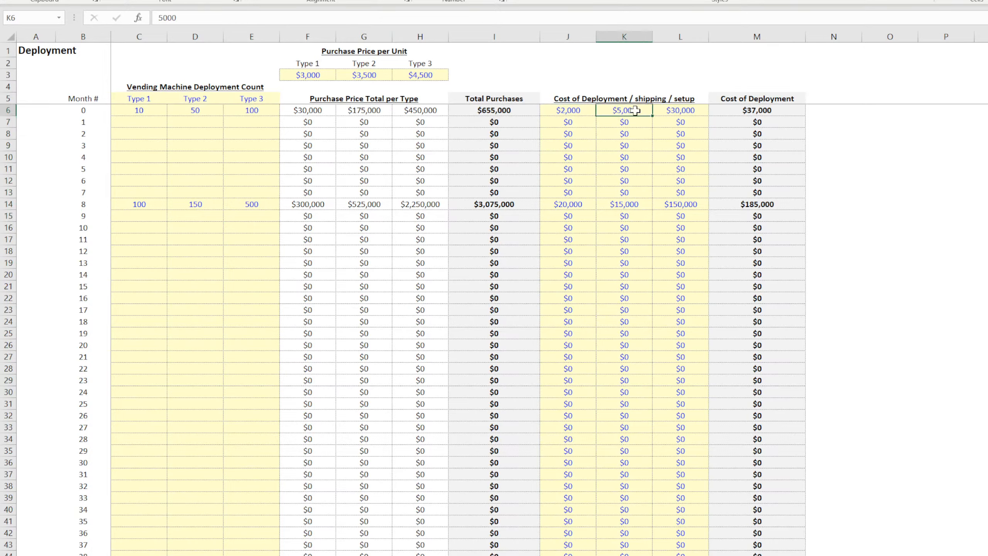
left_click(675, 113)
left_click_drag(565, 112, 565, 239)
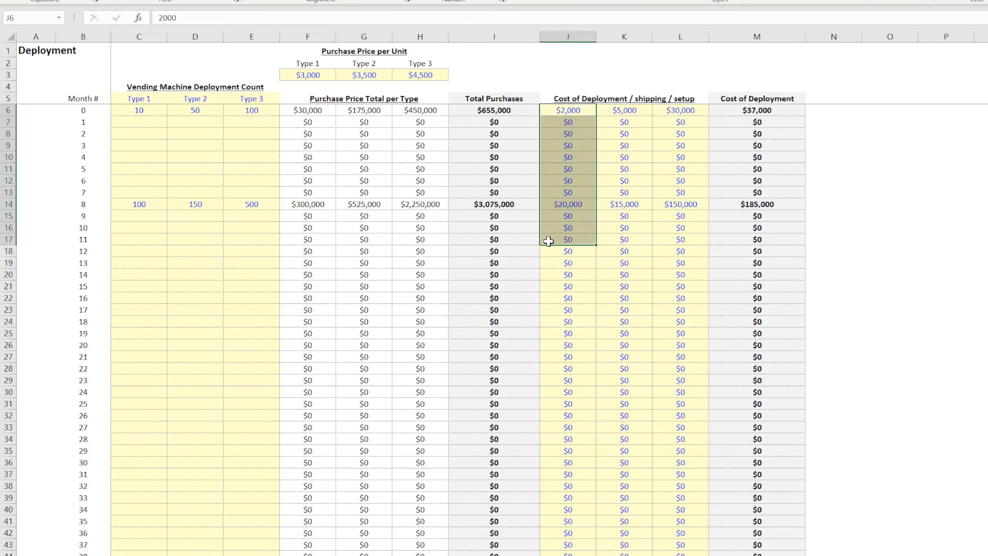
key("ctrl+Page_Down")
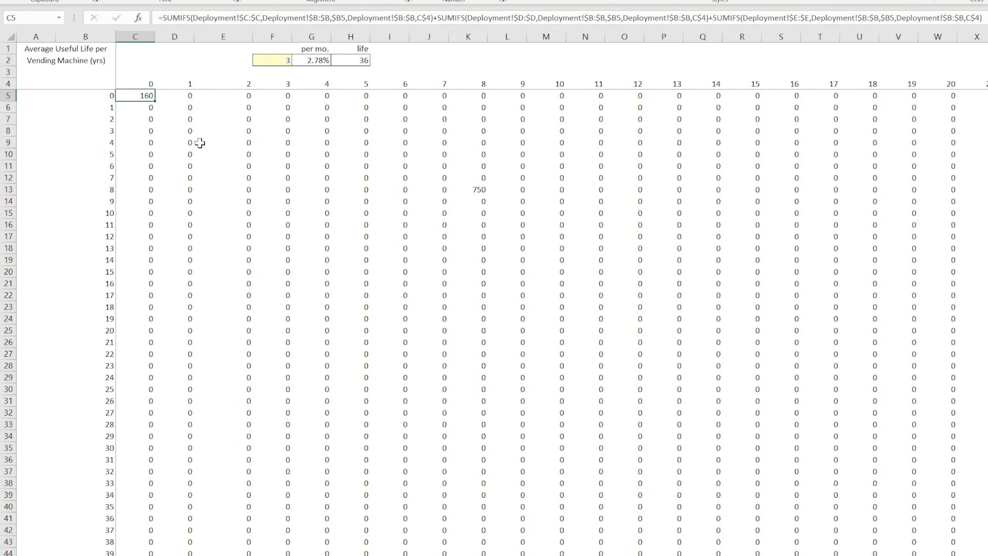
Change the sum range of the first SUMIFS in C5 from the Type 1 count column to Deployment!$J:$J.
left_click(250, 20)
key("BackSpace")
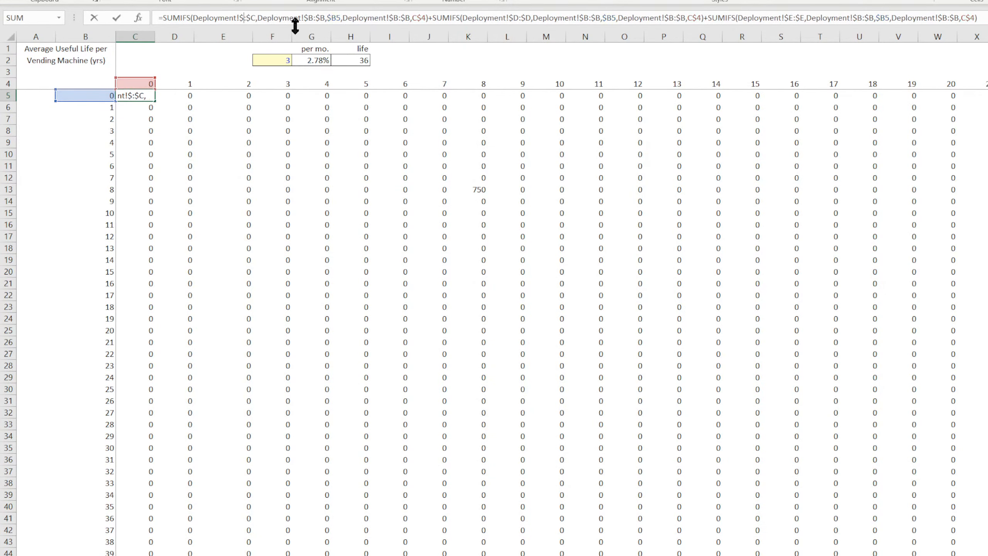
type("j")
key("BackSpace")
type("j")
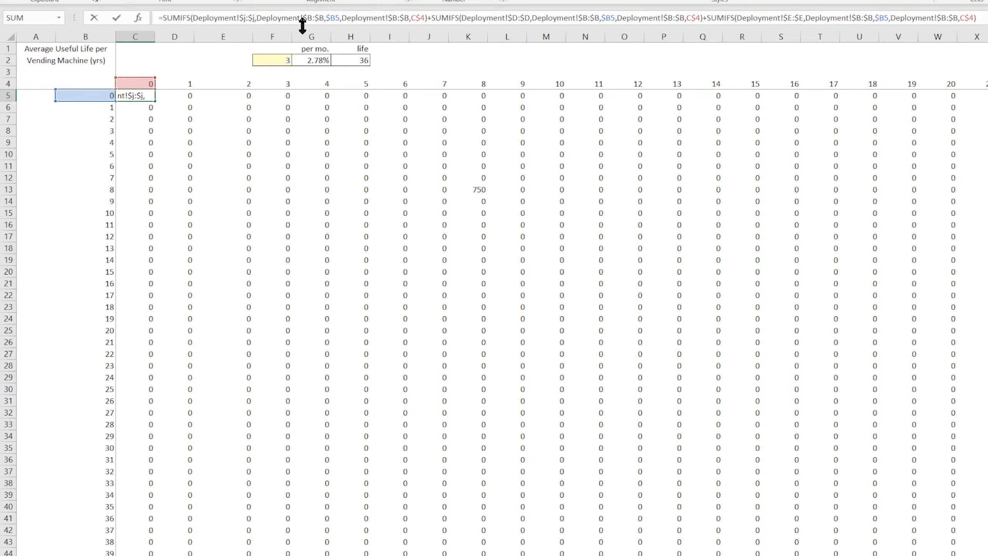
Change the sum ranges of the second and third SUMIFS in C5 to Deployment columns K and L.
left_click(517, 17)
key("BackSpace")
type("k")
key("BackSpace")
type("k")
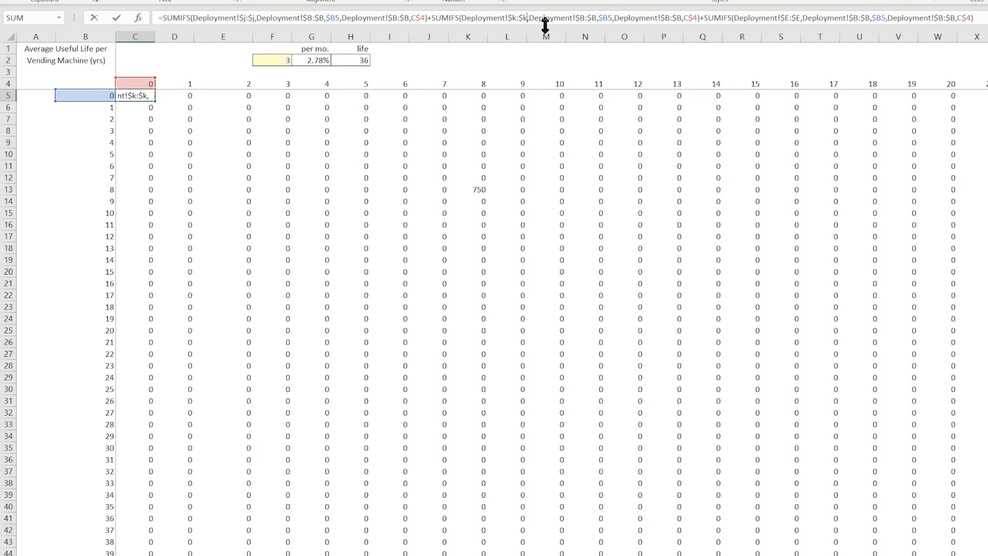
left_click(790, 18)
key("BackSpace")
type("l")
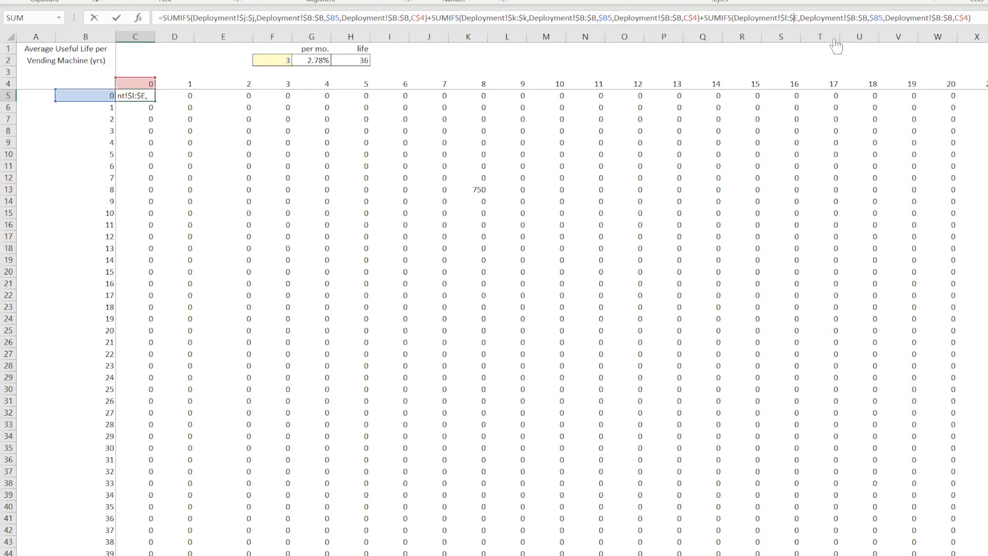
key("BackSpace")
type("l")
key("Return")
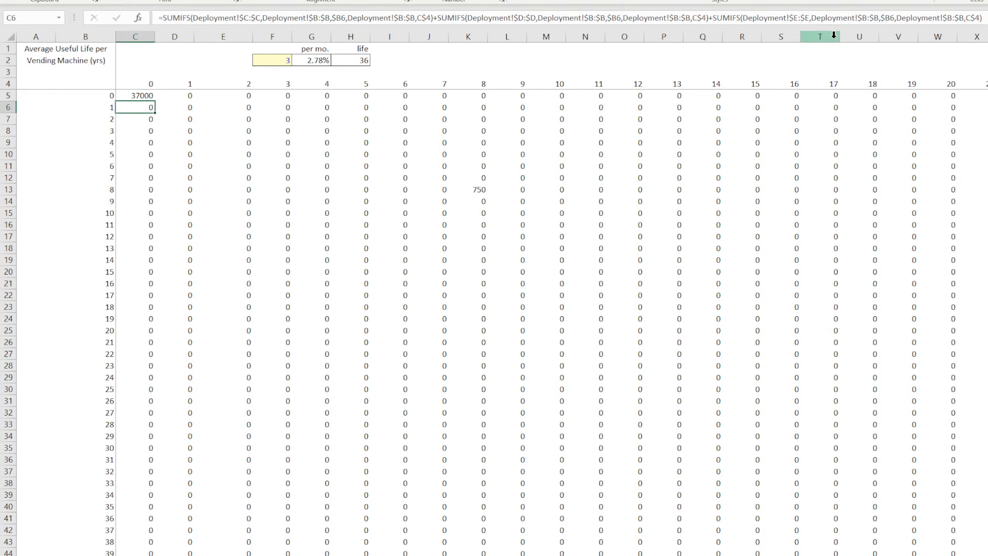
Format C5 as currency without decimals and fill its formula across and down the whole monthly grid.
left_click(133, 94)
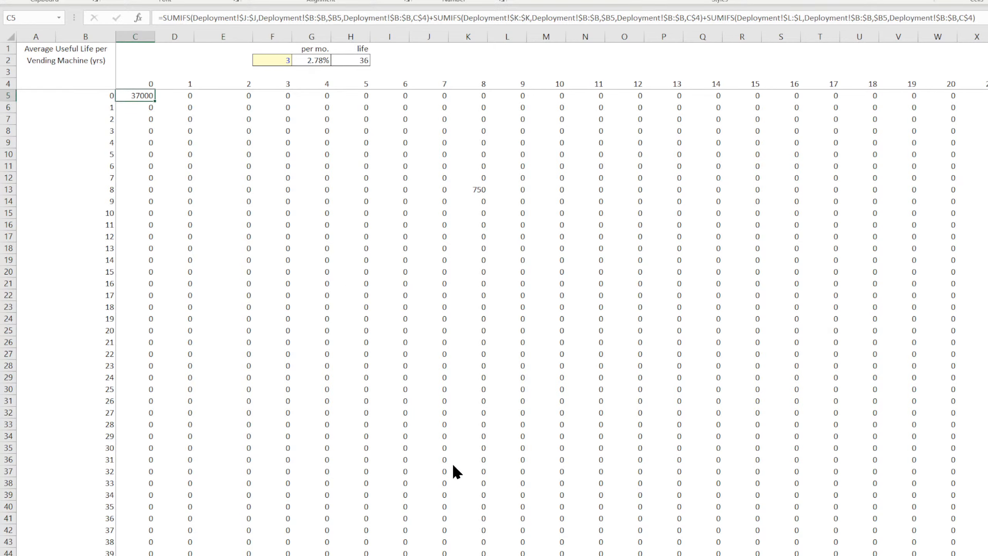
key("ctrl+shift+4")
left_click_drag(155, 100, 984, 97)
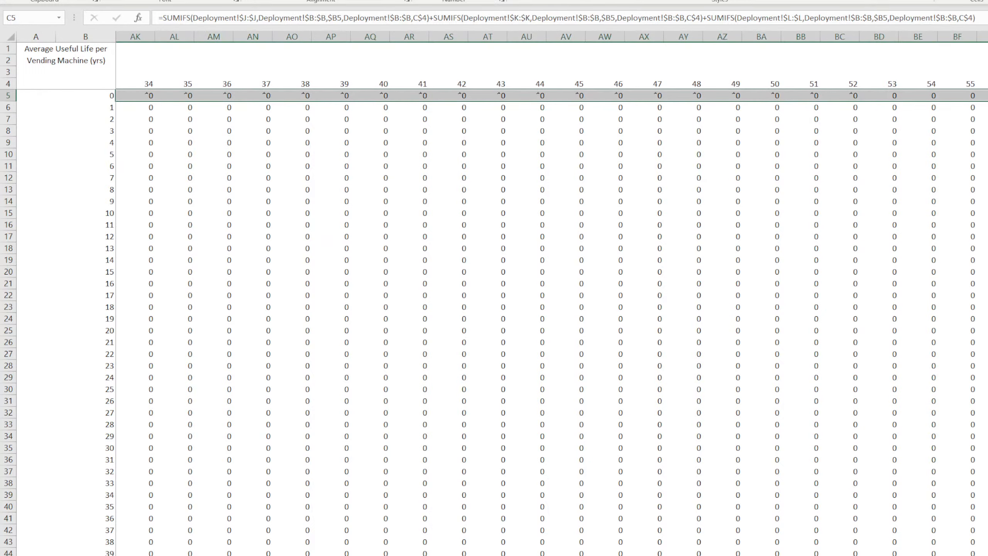
double_click(984, 101)
scroll(552, 296, "left", 12)
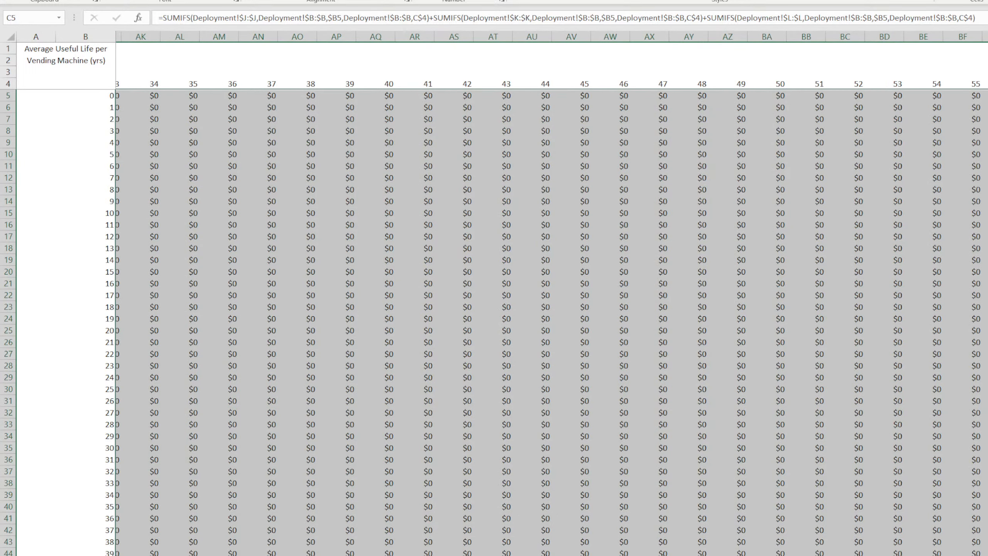
Review the filled SUMIFS formulas in the cost grid and the first formula of the Life of Machines grid.
left_click(455, 358)
scroll(263, 348, "down", 18)
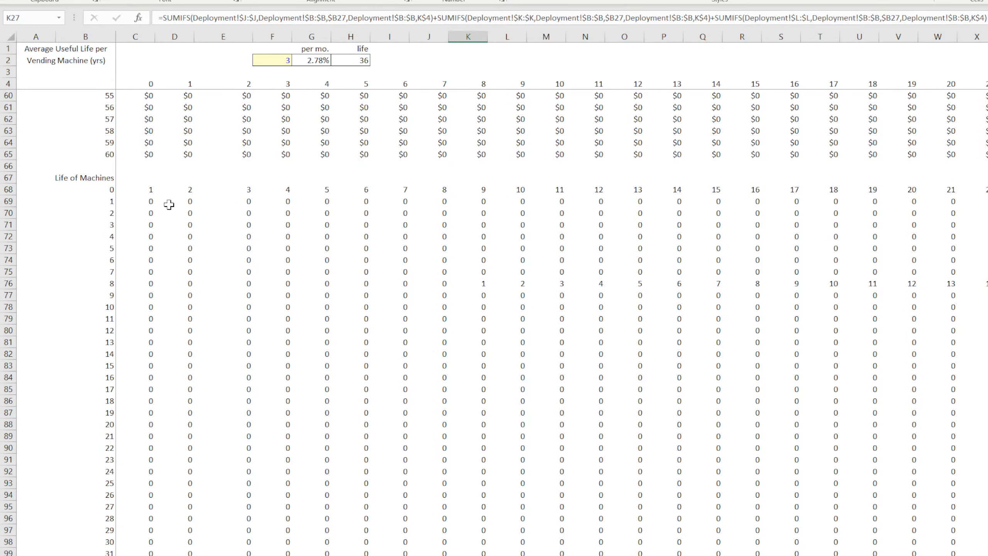
scroll(194, 280, "up", 18)
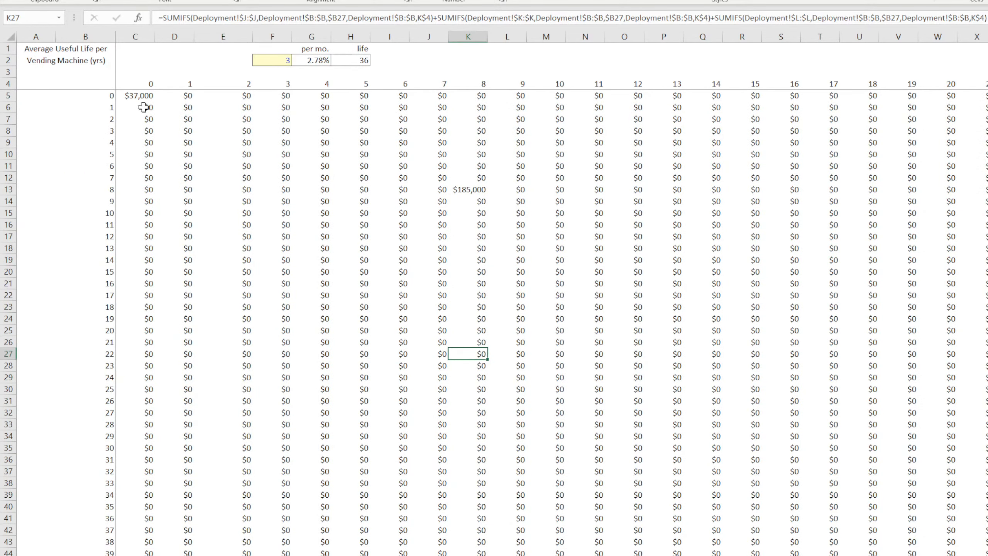
left_click(141, 95)
left_click(189, 95)
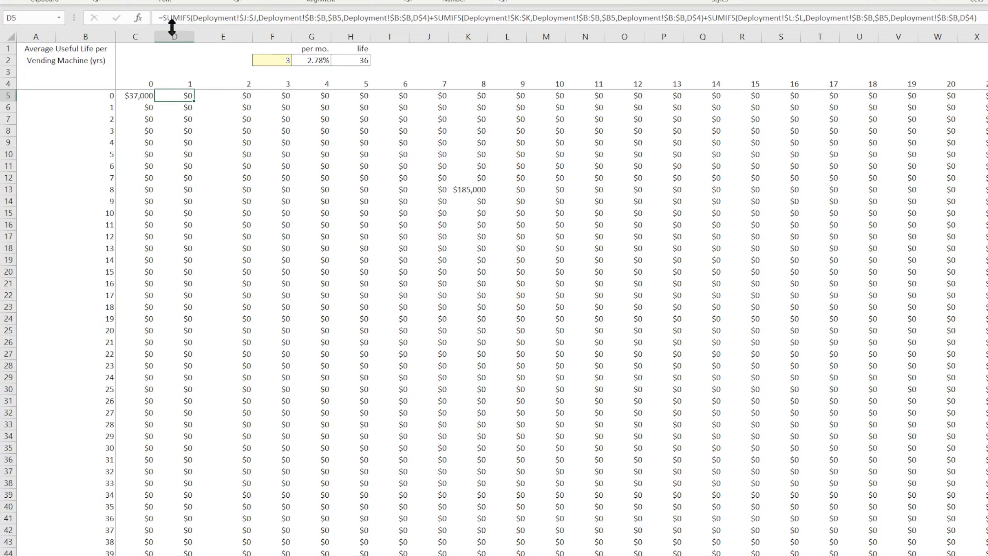
scroll(222, 346, "down", 18)
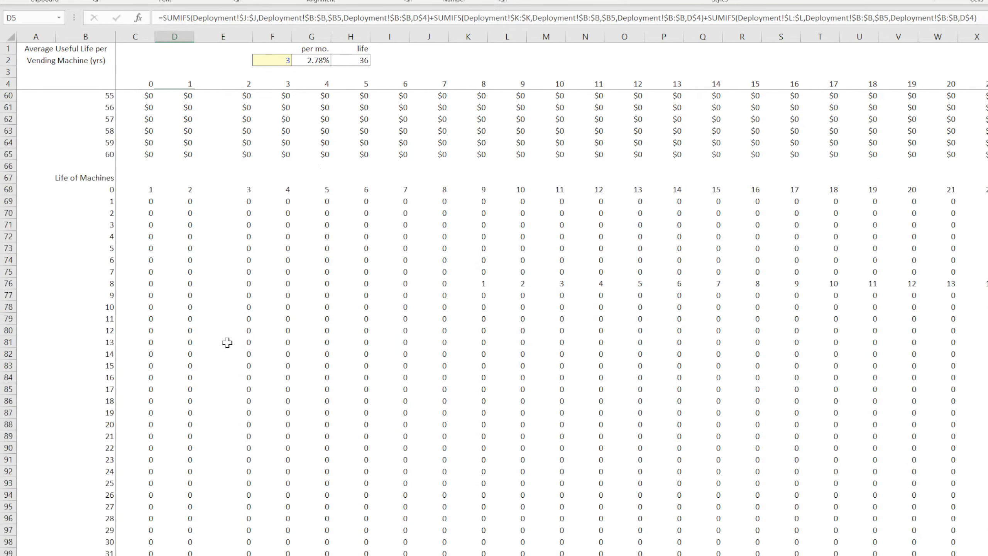
left_click(141, 187)
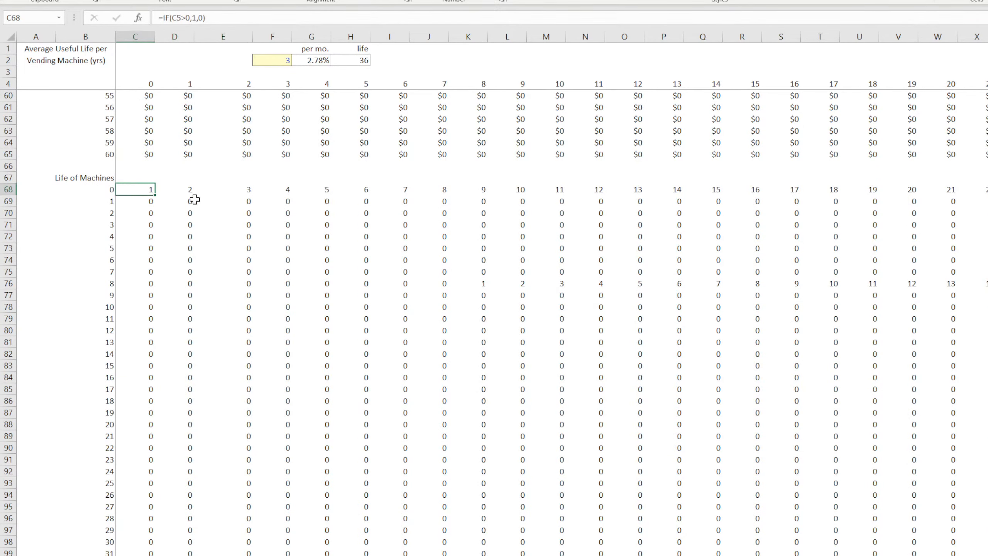
Begin an IF formula in C131, the month 0 Depreciation row, with the condition AND(C68>0,C68<=H2).
scroll(254, 377, "down", 18)
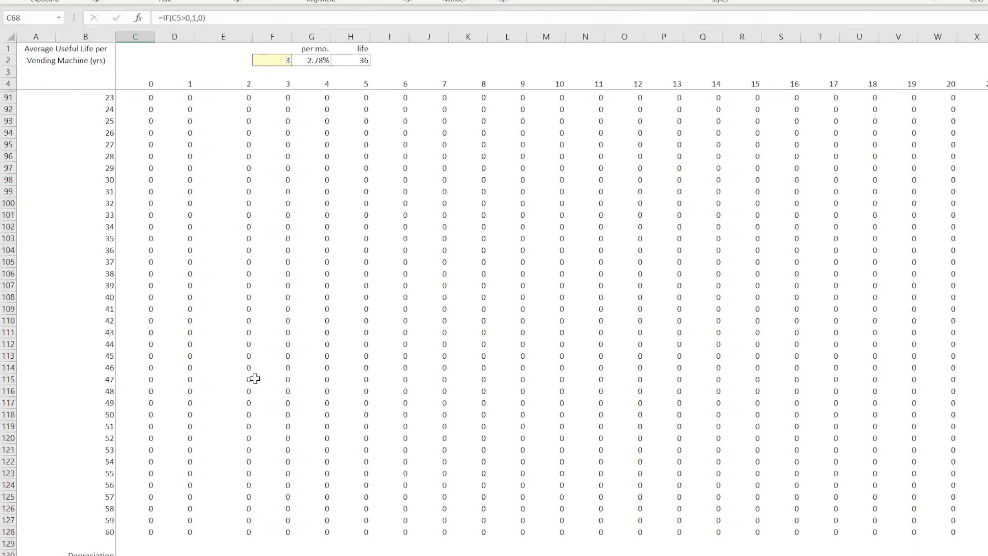
left_click(144, 296)
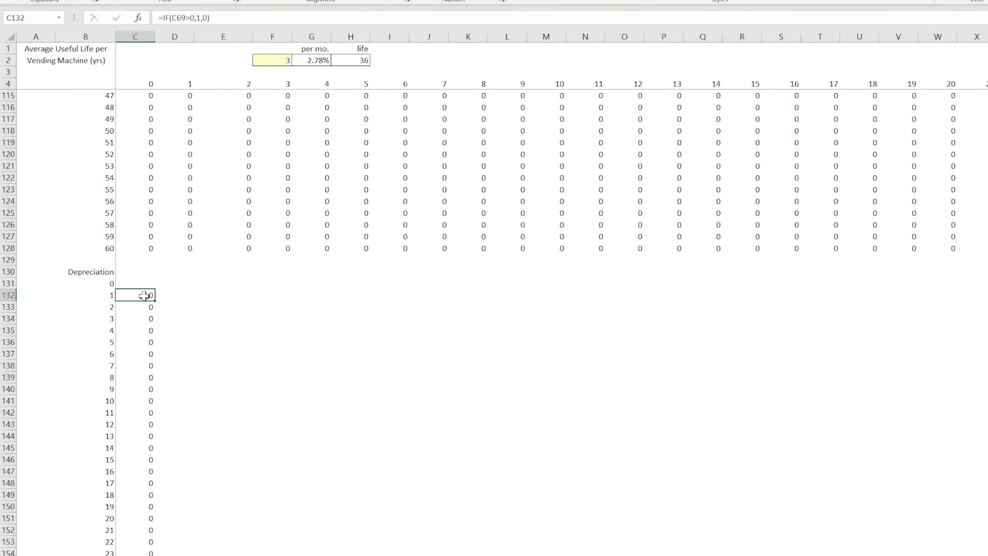
left_click(126, 283)
type("=if(and(")
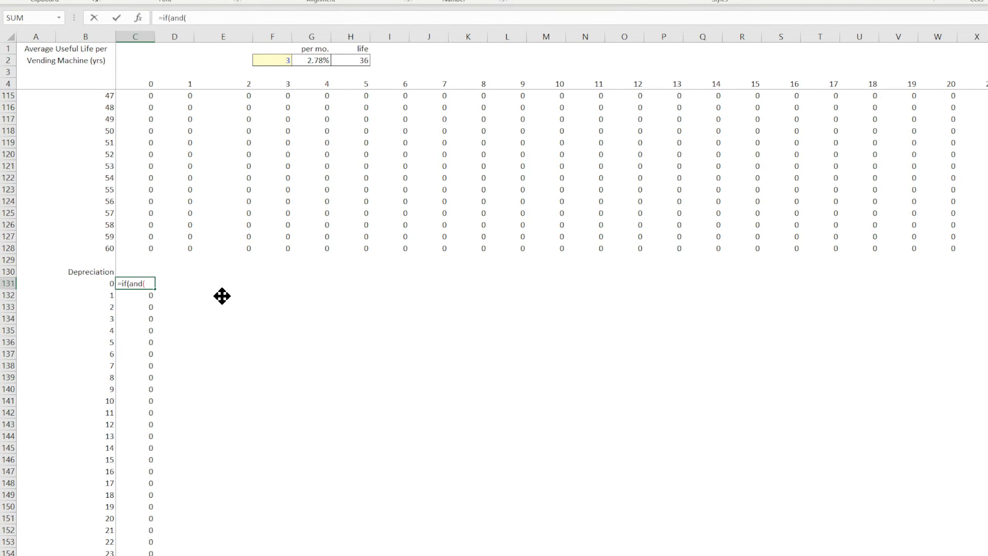
scroll(218, 299, "up", 18)
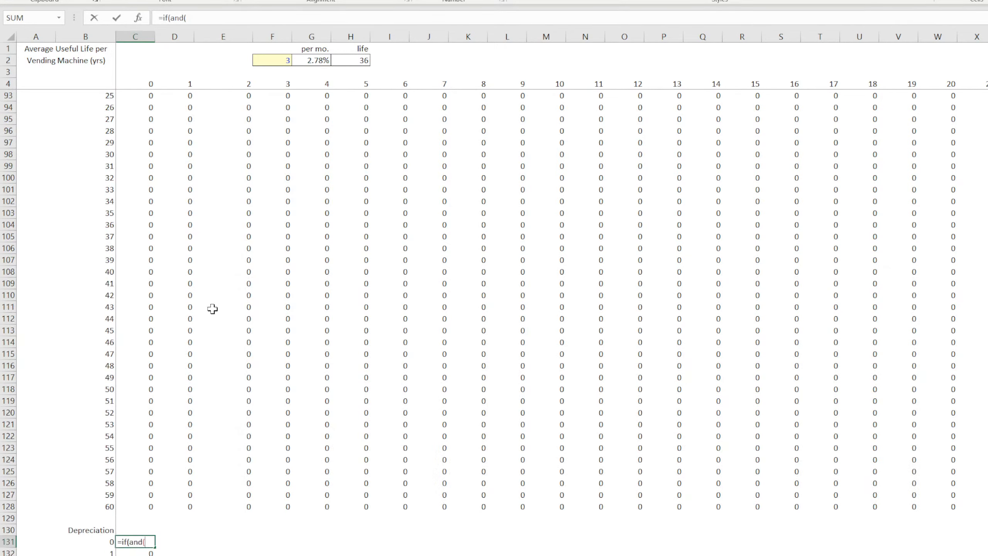
left_click(143, 190)
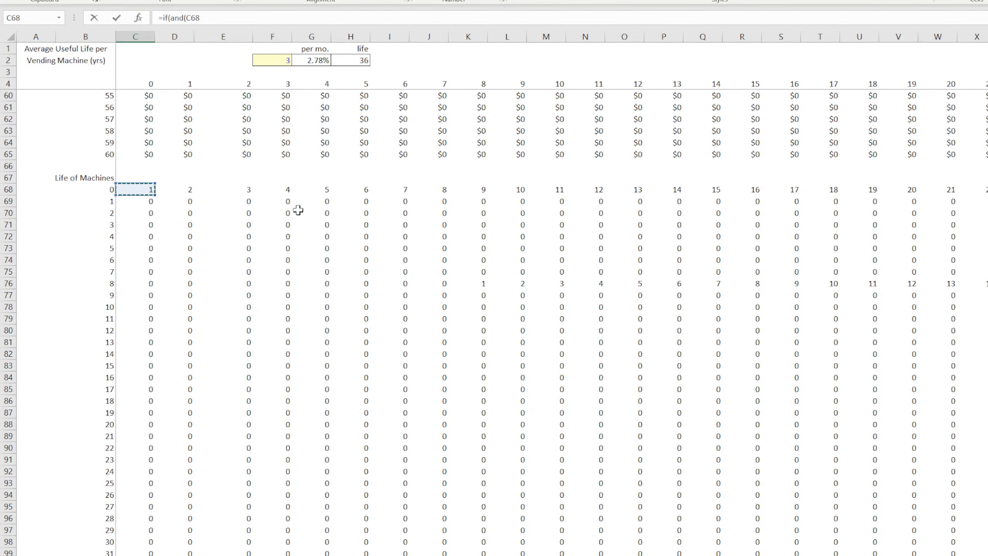
type(">0,")
left_click(138, 188)
type("<=")
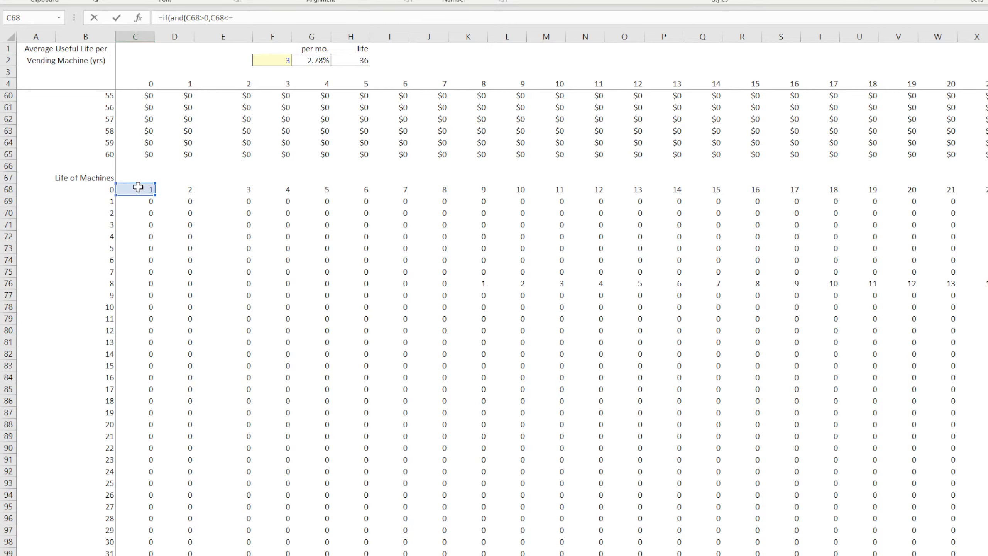
left_click(358, 61)
left_click(262, 17)
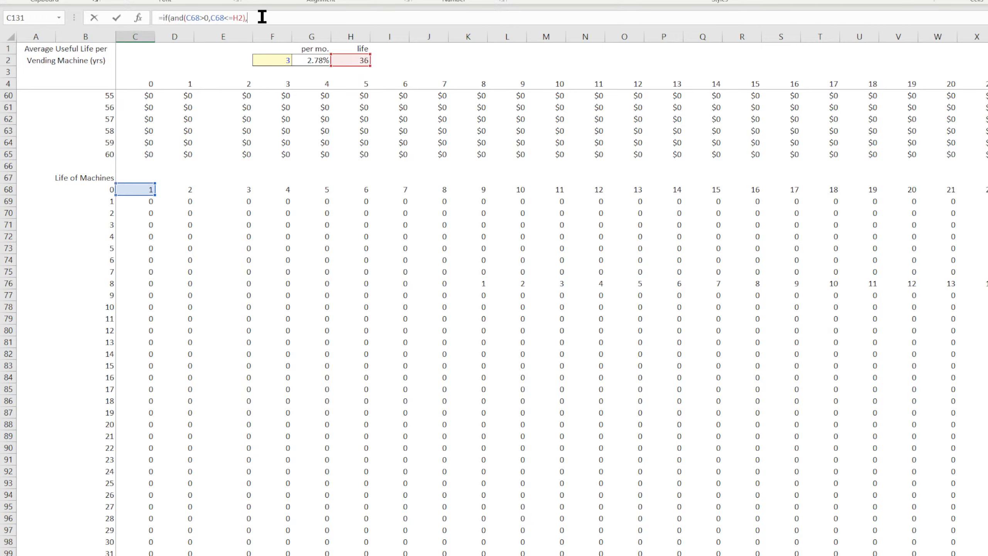
type("),")
Add G2*MAX(C5:BK5) as the value-if-true part of the C131 depreciation formula.
left_click(312, 61)
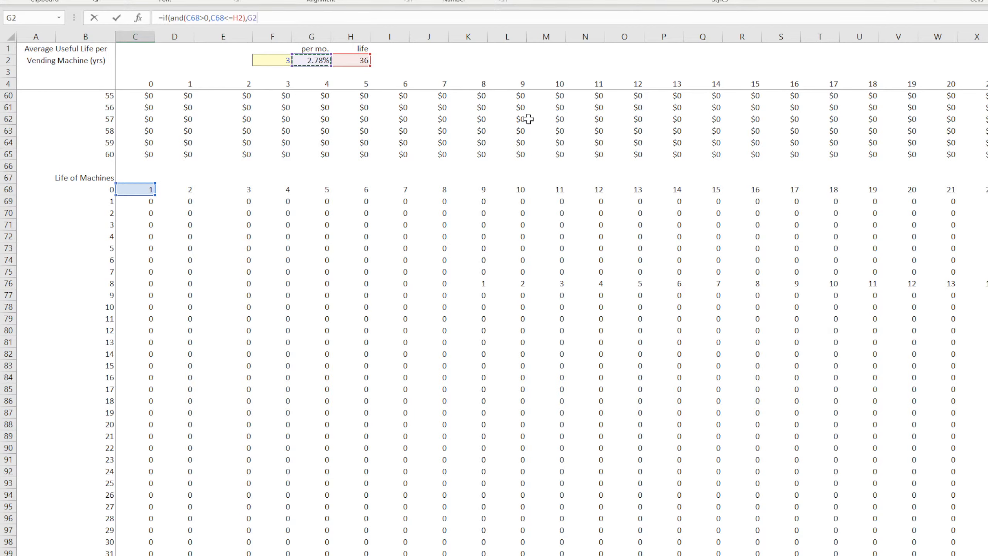
type("*")
scroll(325, 232, "up", 18)
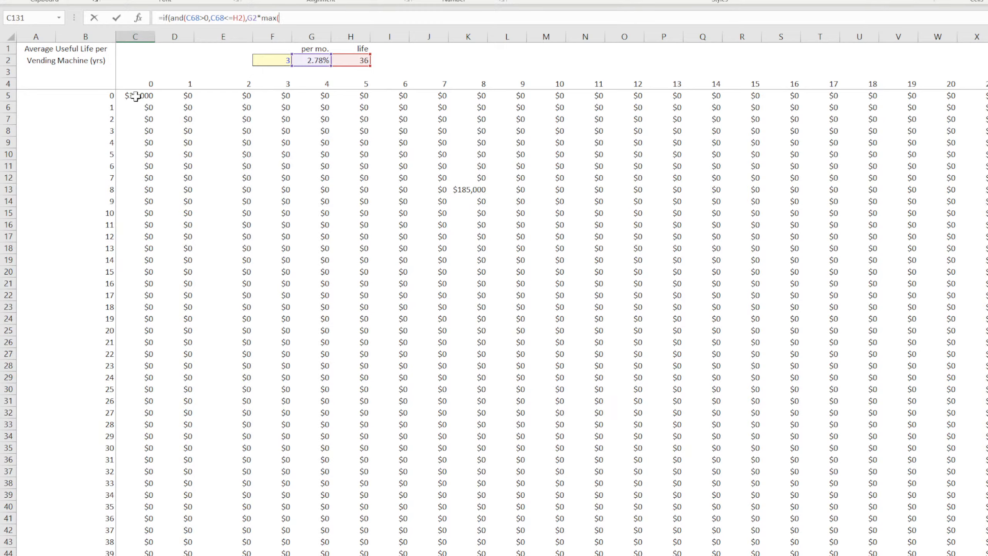
left_click_drag(135, 96, 986, 96)
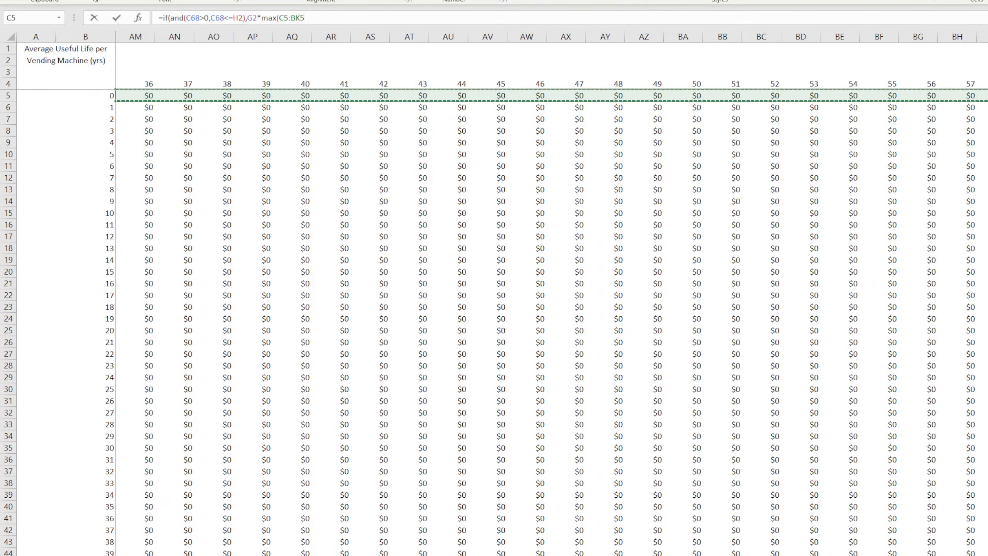
left_click_drag(759, 555, 585, 555)
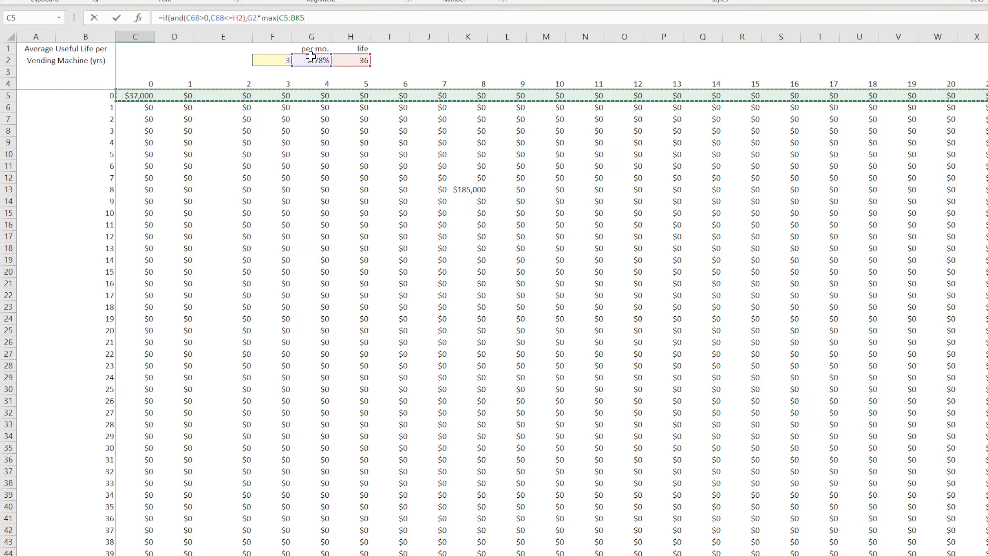
left_click(324, 17)
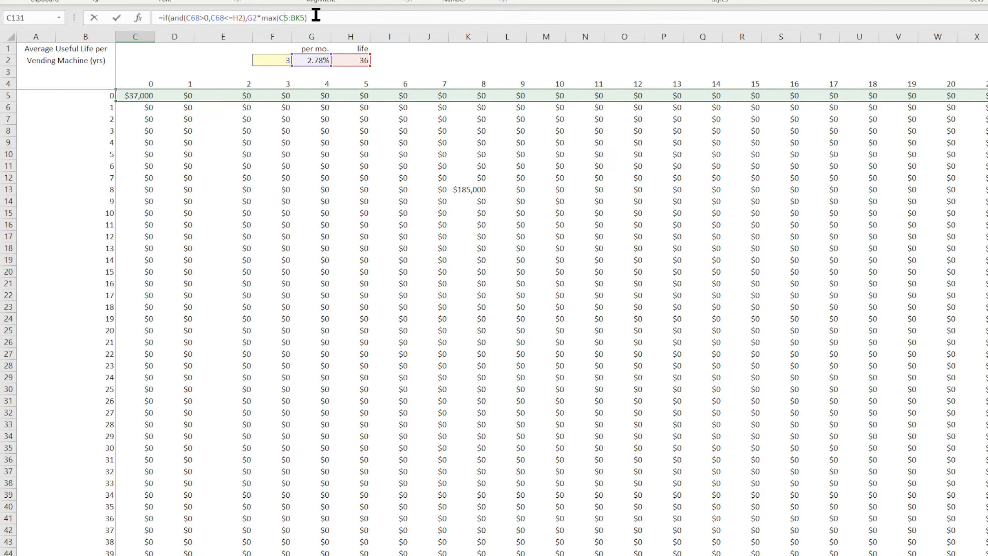
Anchor the formula's references as $H$2, $G$2 and $C5:$BK5, and enter it in C131.
key("F4")
key("F4")
key("F4")
type("$")
type("$")
key("Right")
type("$")
left_click(238, 17)
type("$H$")
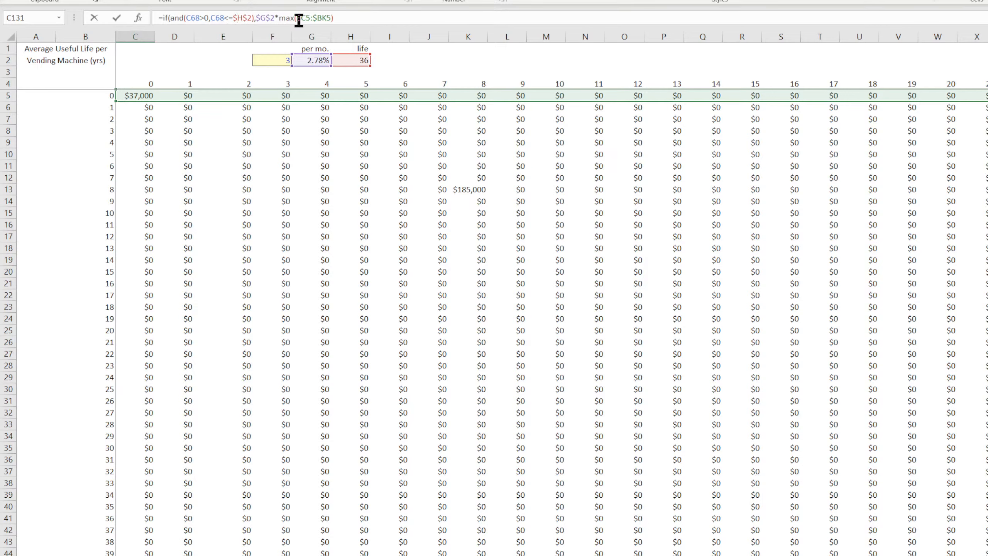
left_click(298, 17)
type("$")
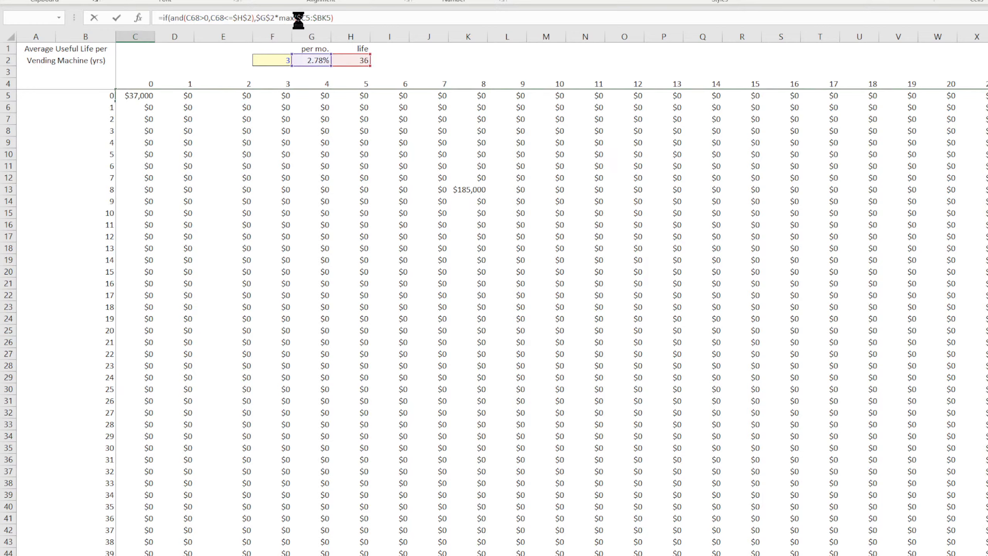
key("Return")
scroll(191, 328, "down", 5)
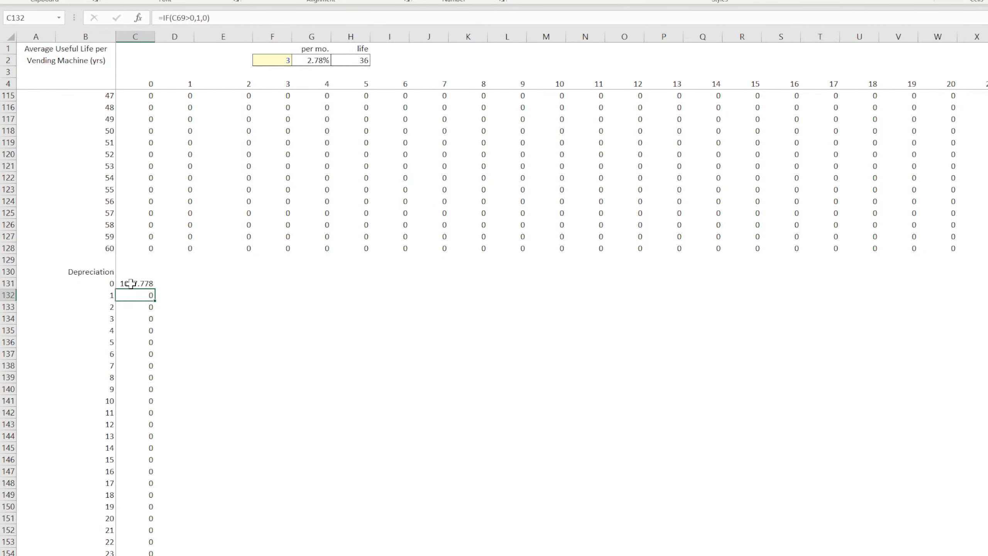
Format C131 as currency without decimals and fill its formula down the Depreciation column.
key("Up")
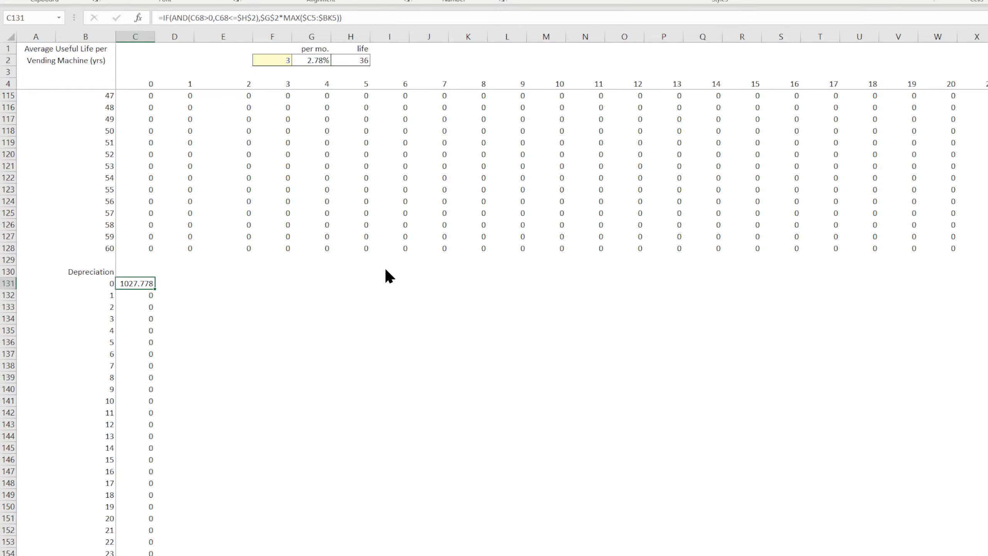
double_click(155, 288)
scroll(241, 366, "down", 3)
scroll(241, 366, "up", 3)
Wrap the C131 depreciation formula in IFERROR with 0 as the fallback value.
left_click(136, 282)
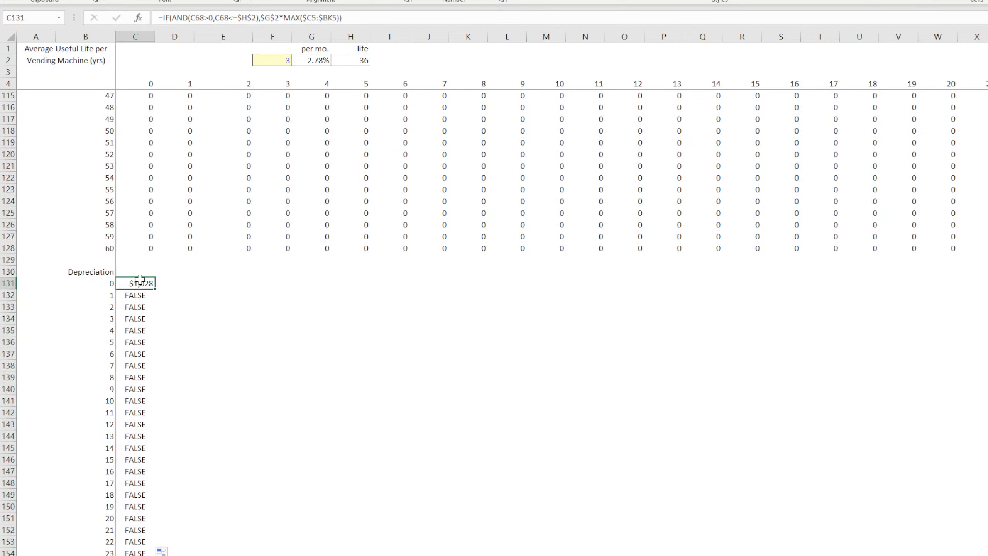
left_click(169, 17)
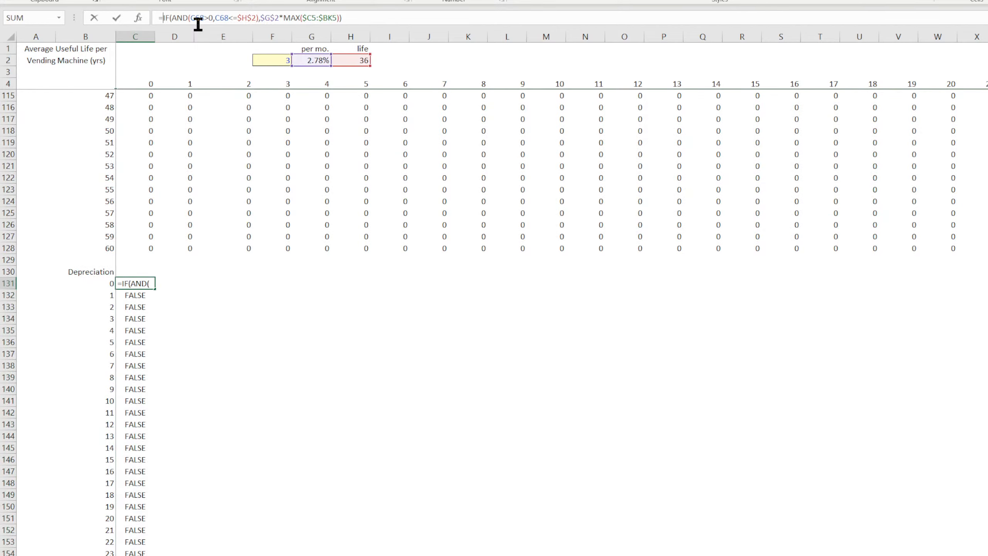
type("iferror(")
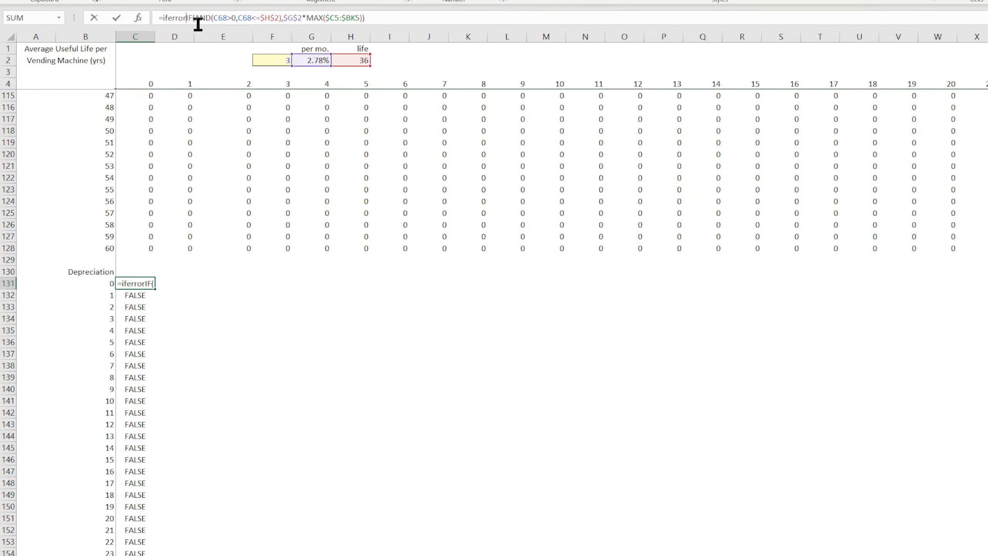
left_click(399, 19)
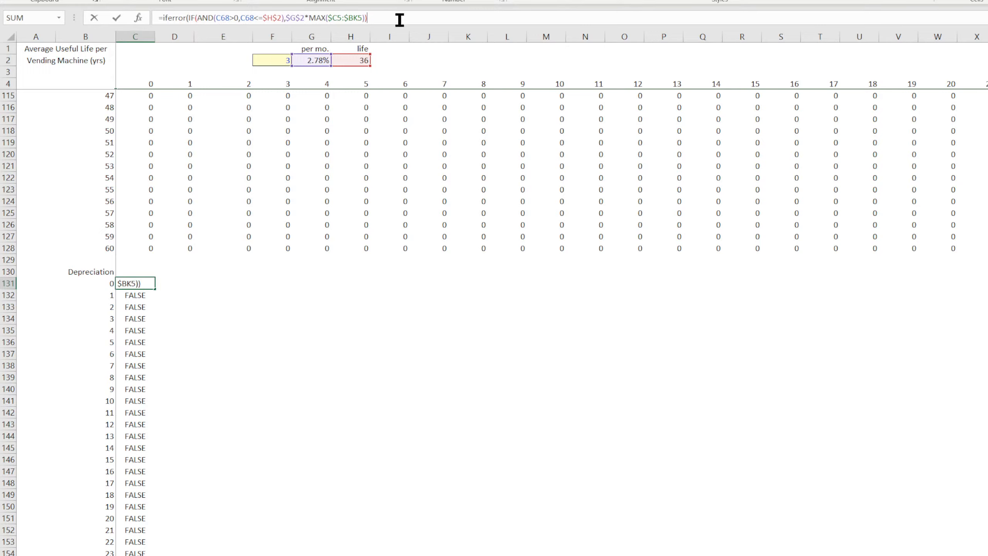
type(",0)")
key("Return")
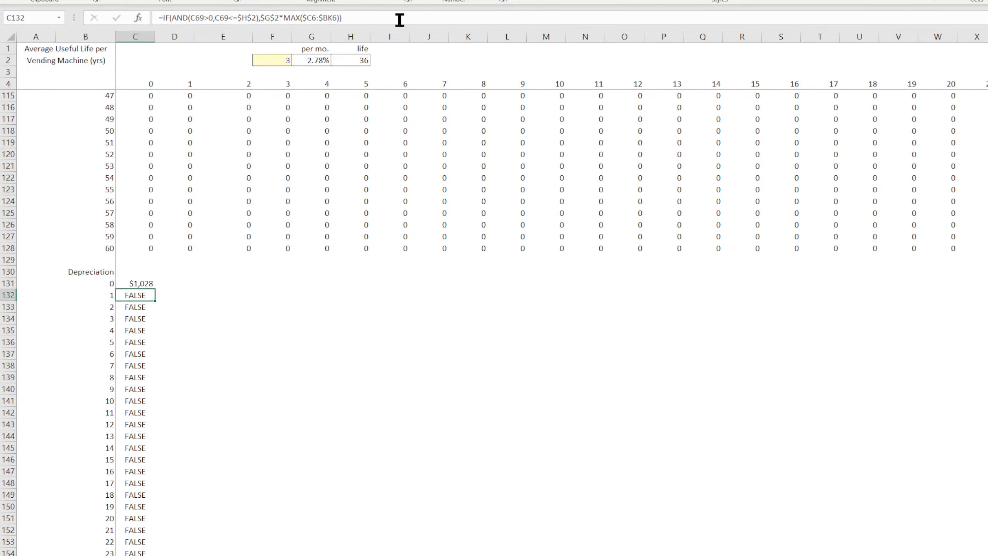
Make the Depreciation heading in B130 bold.
left_click(85, 270)
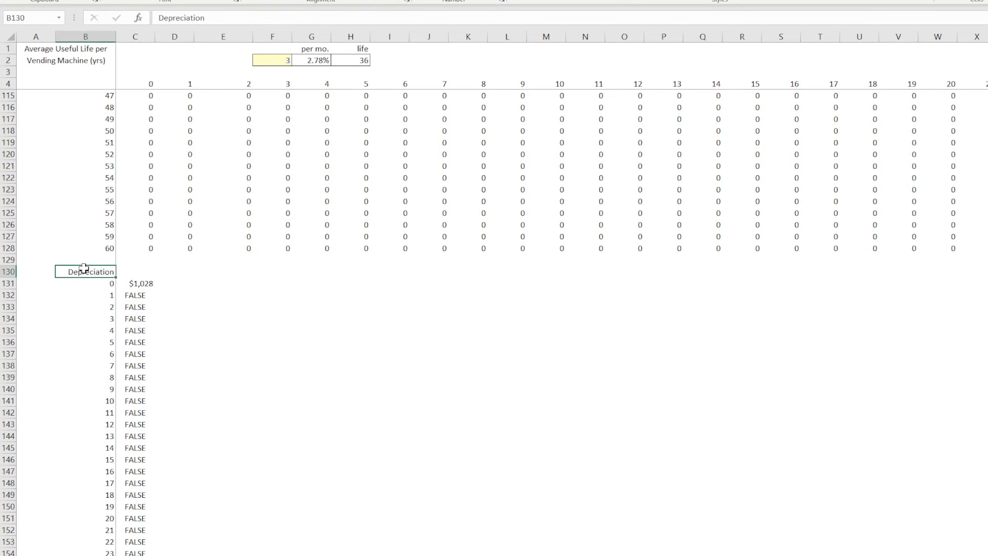
key("ctrl+b")
Review the references in C131's depreciation formula against the deployment cost and machine age grids.
double_click(143, 284)
scroll(271, 410, "up", 20)
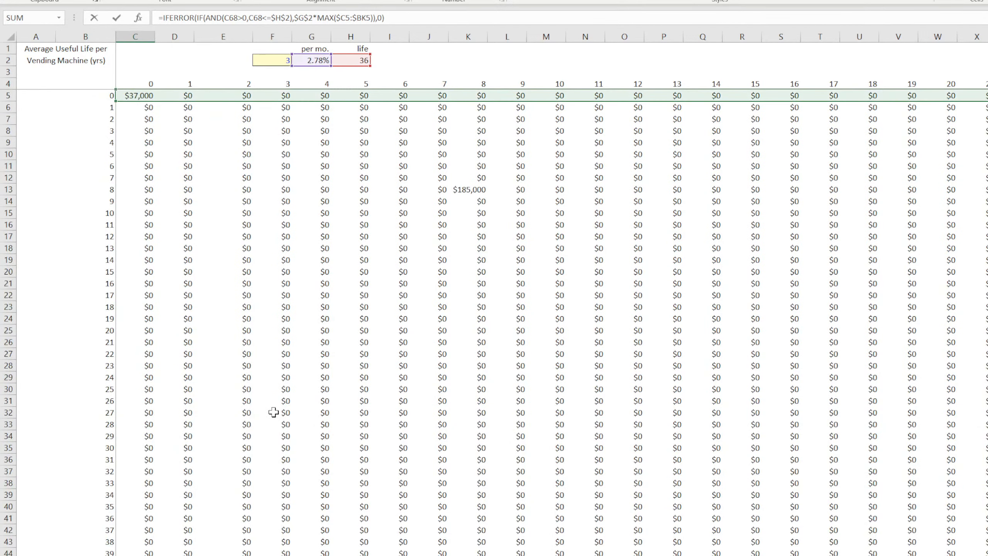
scroll(274, 413, "down", 10)
scroll(274, 413, "down", 5)
scroll(275, 412, "up", 14)
scroll(275, 412, "down", 20)
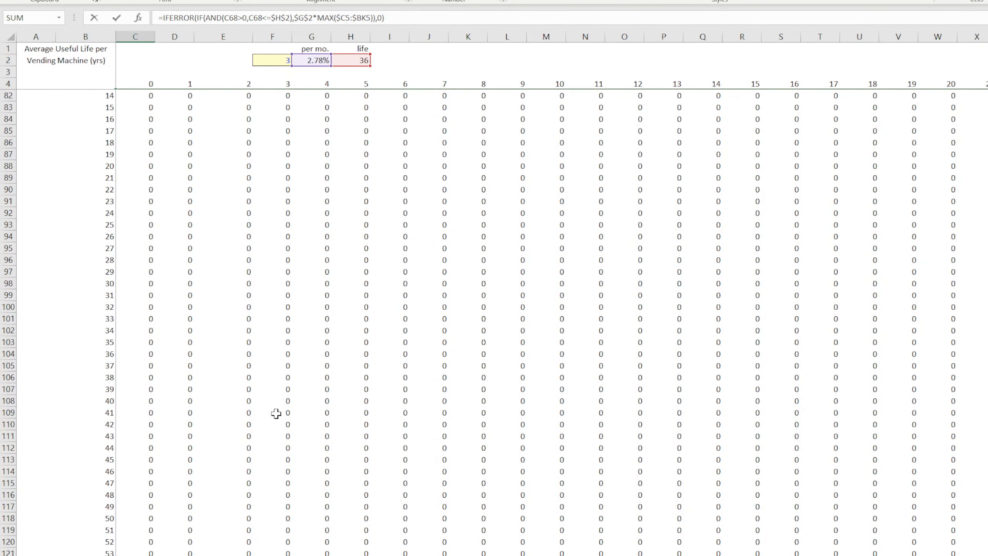
key("Return")
scroll(202, 406, "down", 4)
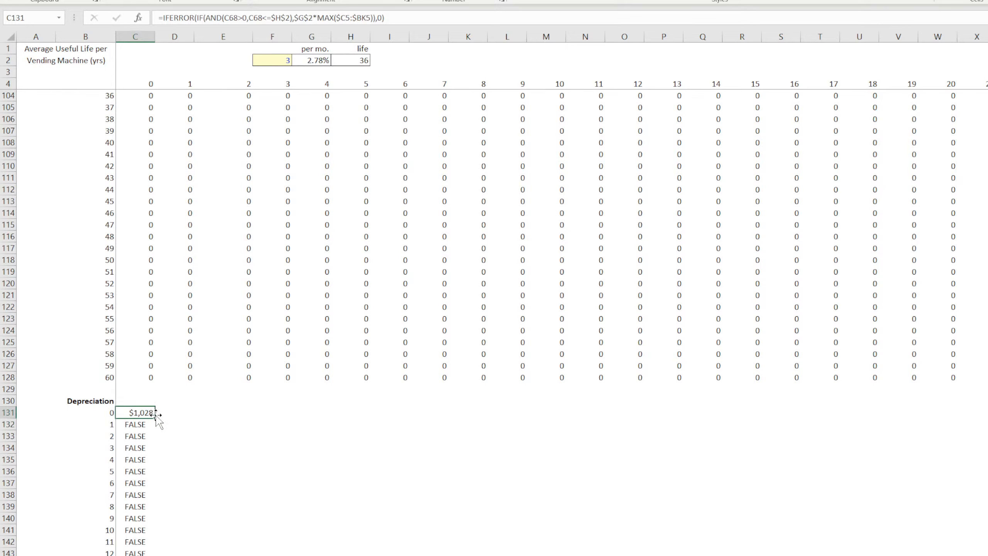
Move the 0 fallback in C131's formula inside the IF, so it ends in MAX($C5:$BK5),0),).
double_click(154, 417)
left_click(145, 411)
left_click(419, 17)
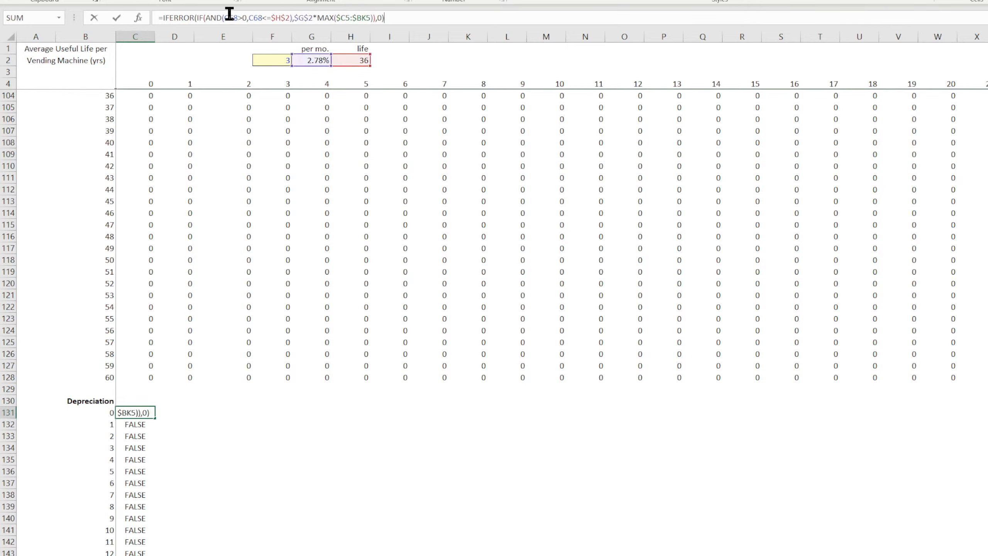
left_click(377, 17)
key("Delete")
key("Delete")
type("0)")
key("Return")
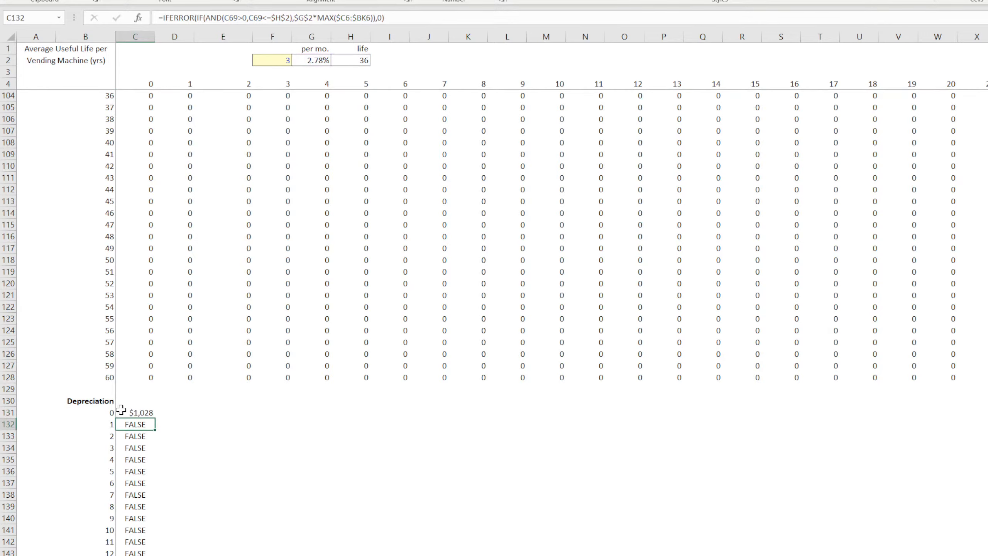
Fill C131's corrected formula down to row 191 and across all the month columns.
left_click(138, 411)
double_click(156, 418)
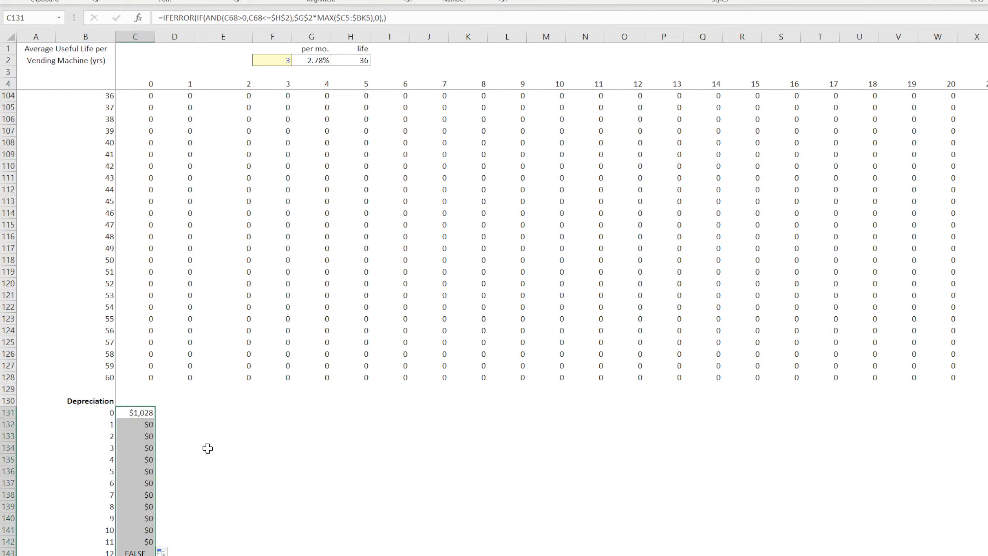
scroll(218, 463, "down", 18)
left_click_drag(157, 478, 986, 474)
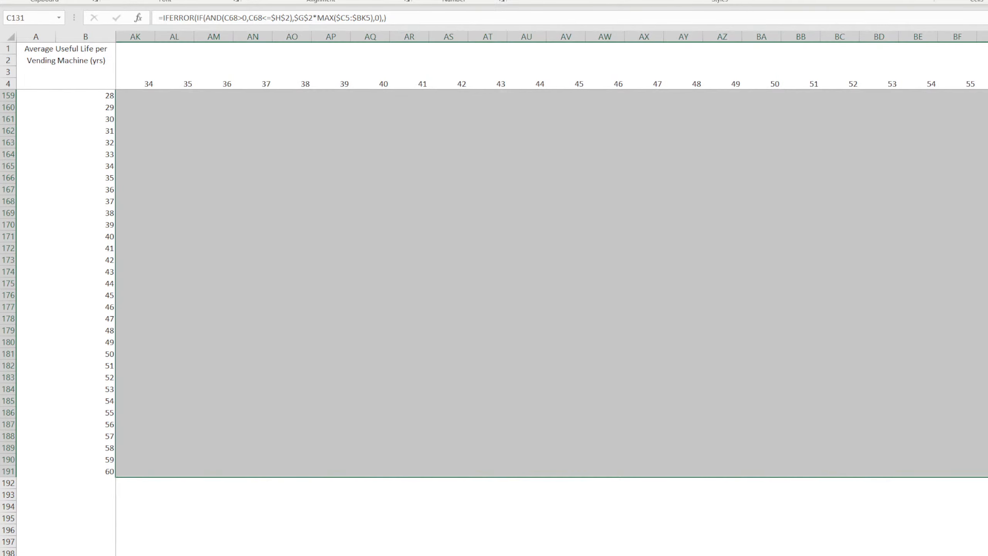
scroll(737, 531, "left", 10)
scroll(736, 531, "up", 15)
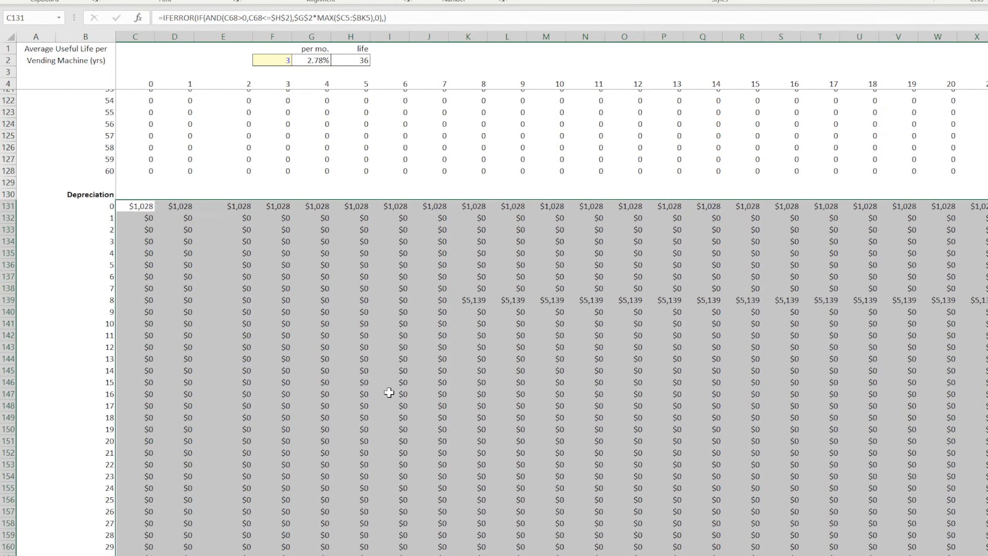
Compare the depreciation rows for months 0 and 8 with the deployment costs on the Deployment sheet.
left_click_drag(136, 283, 601, 287)
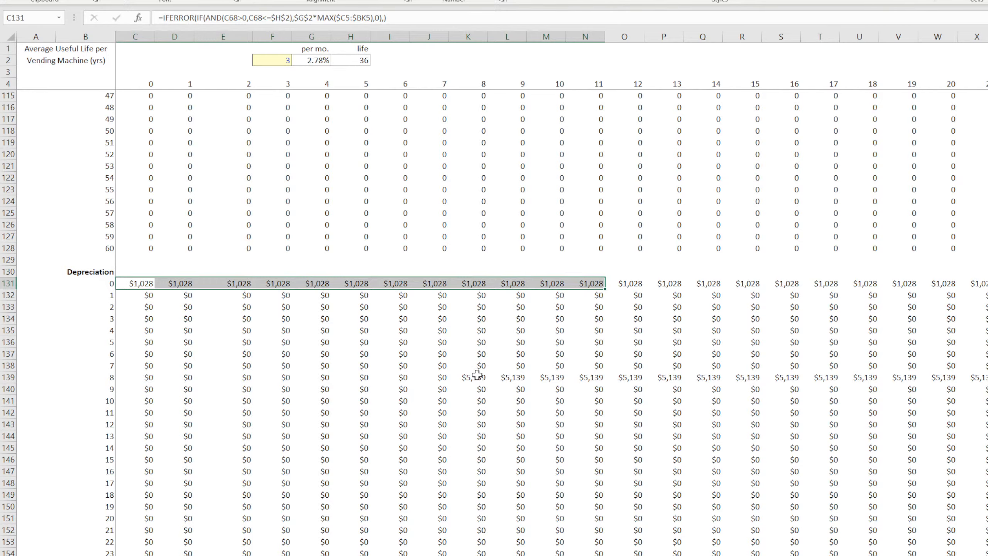
left_click_drag(479, 376, 670, 376)
key("ctrl+Page_Up")
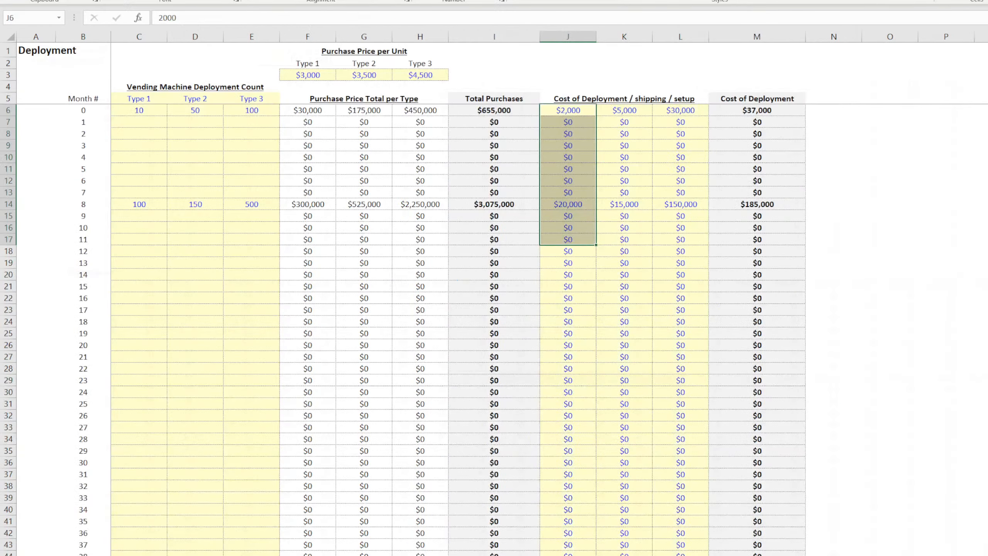
left_click_drag(564, 112, 681, 287)
left_click(567, 152)
Set the Type 1 deployment count for month 2 to 5 in C8.
left_click(142, 134)
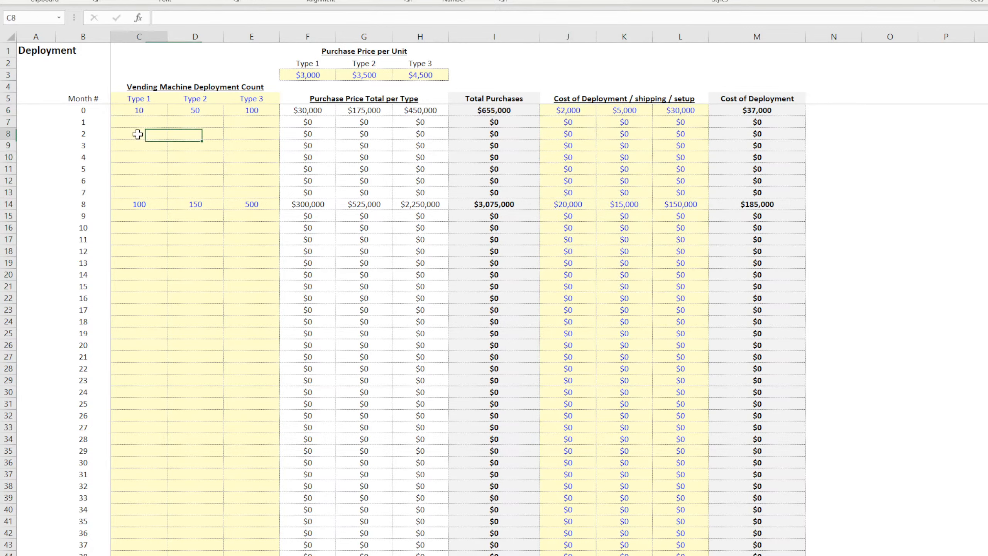
type("5")
key("Return")
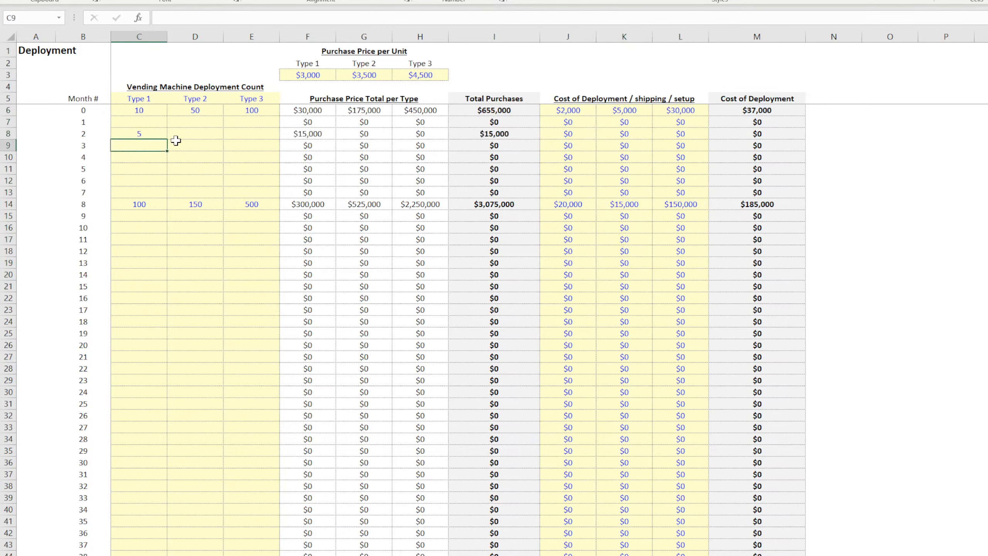
Examine the purchase price totals and the deployment, shipping and setup cost columns for months 0 to 2.
key("Up")
left_click(176, 140)
key("Right")
key("Right")
key("Right")
key("Right")
key("Right")
key("Right")
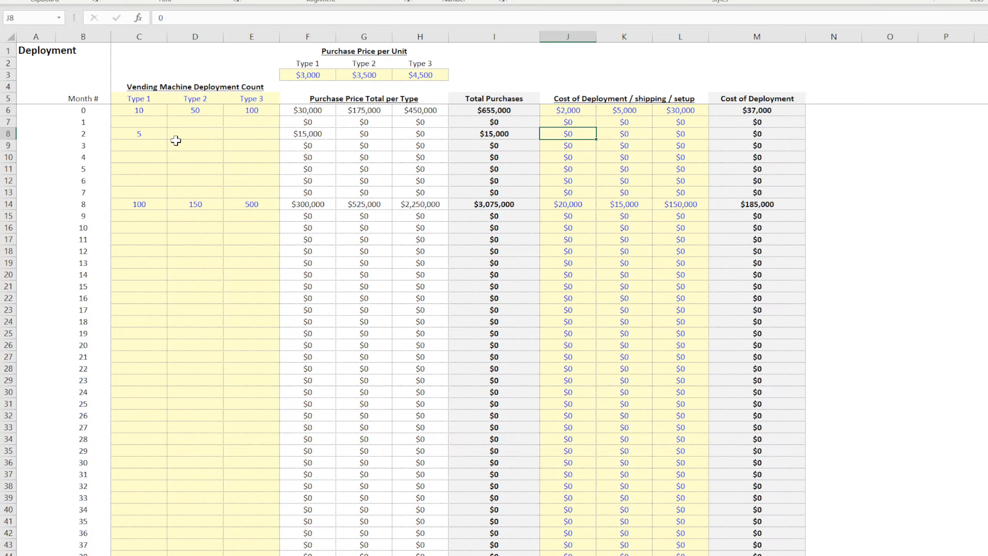
key("Left")
key("Left")
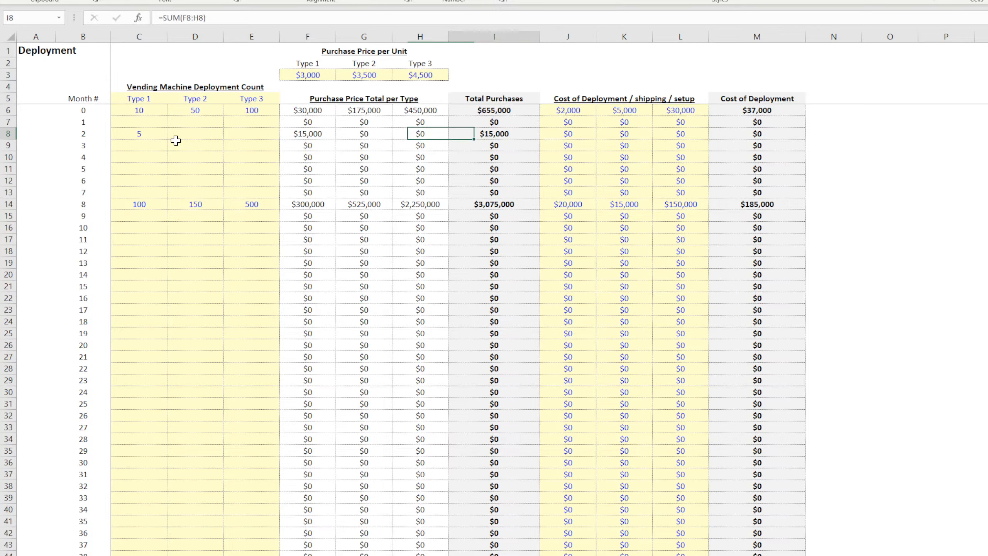
key("Right")
key("Right")
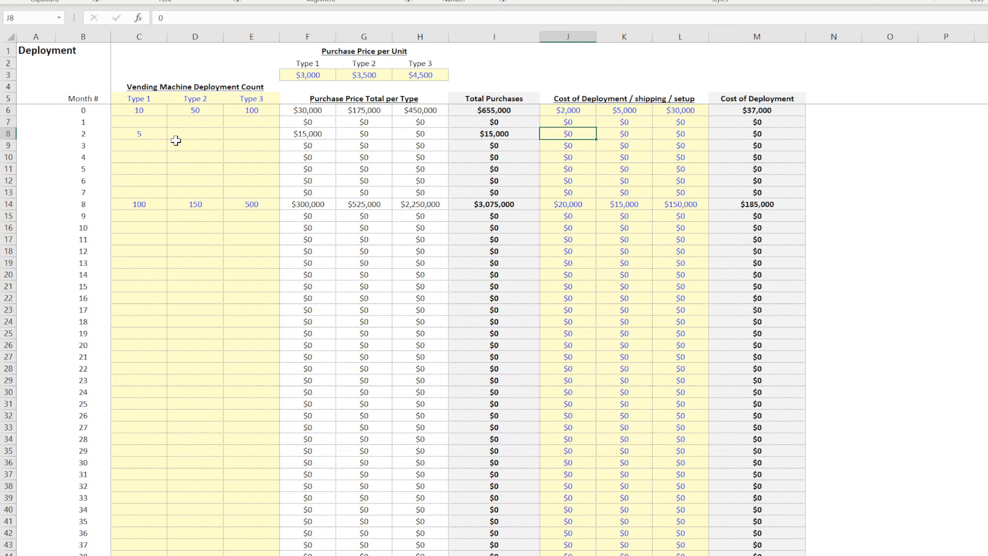
key("Left")
key("Left")
key("Right")
key("Right")
key("Left")
key("Left")
key("Left")
key("Left")
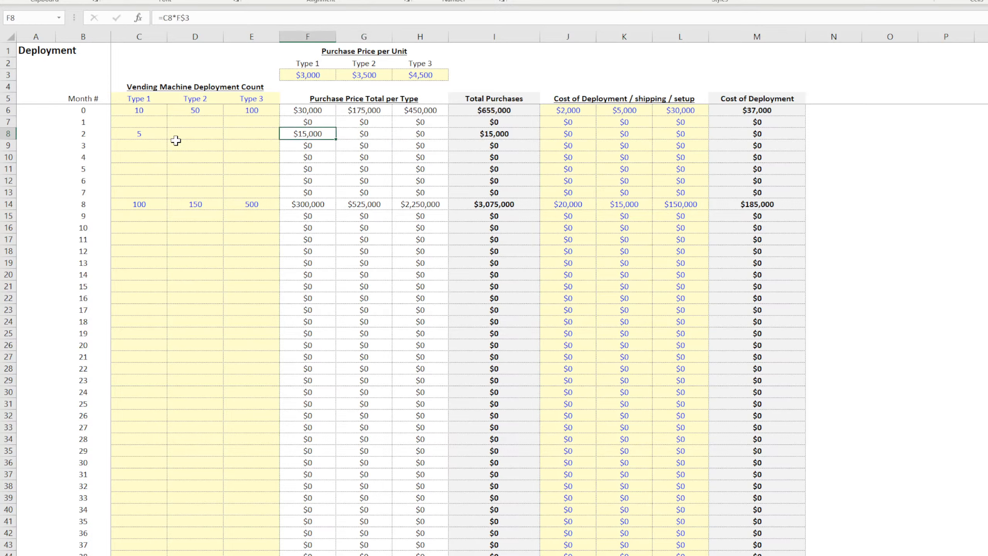
key("Right")
key("Right")
key("Left")
key("Left")
key("Up")
key("Up")
key("Up")
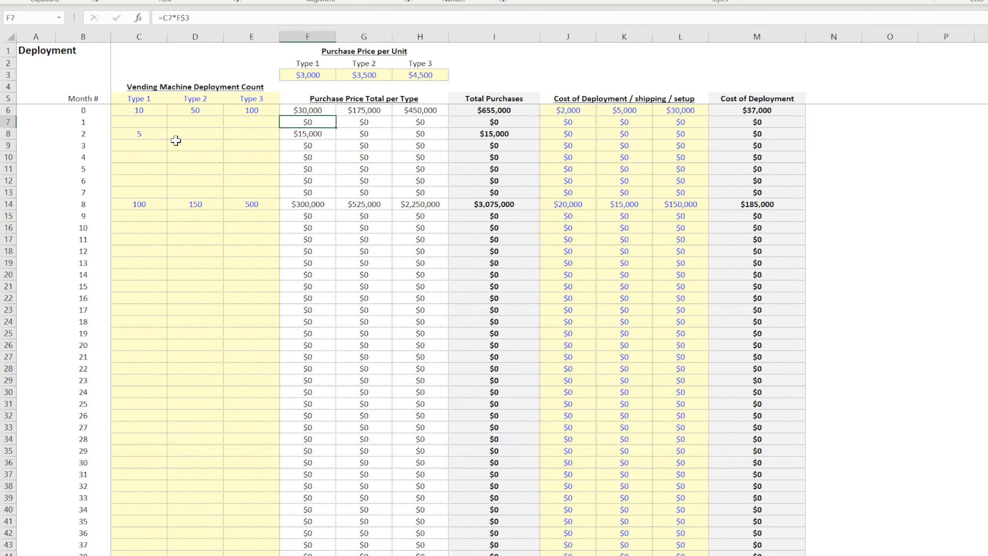
key("Right")
key("Right")
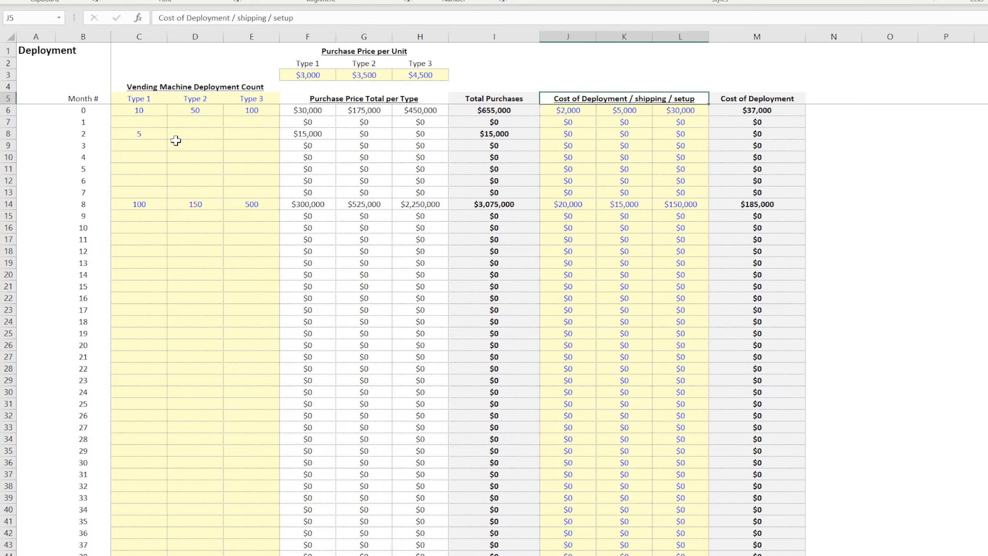
key("Down")
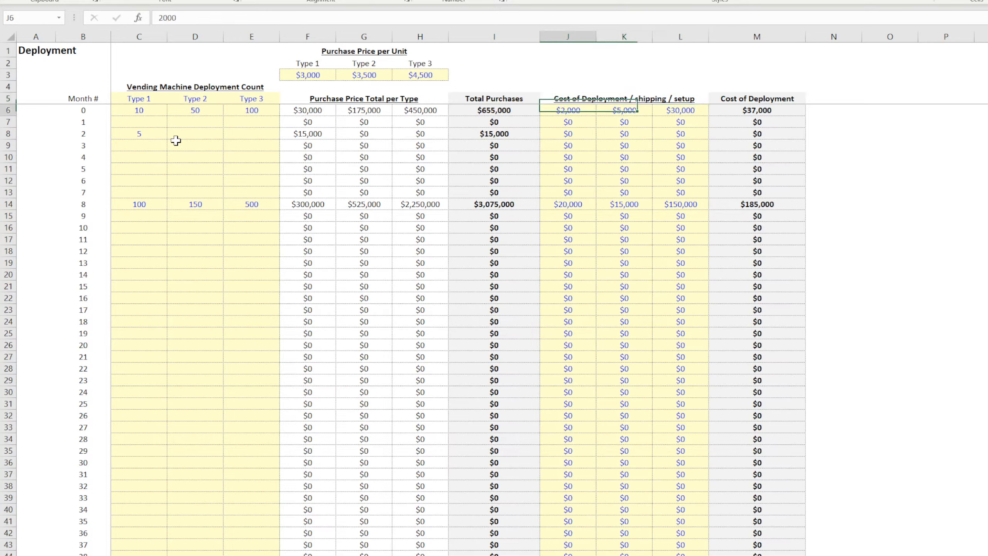
key("Right")
key("Right")
key("Left")
key("Left")
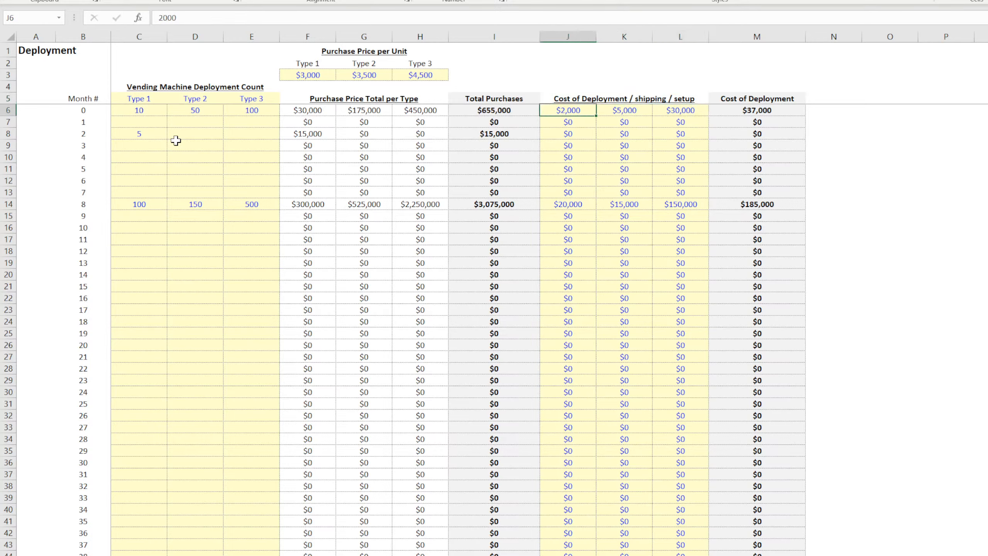
key("Down")
key("Down")
key("Left")
key("Left")
key("Left")
key("Left")
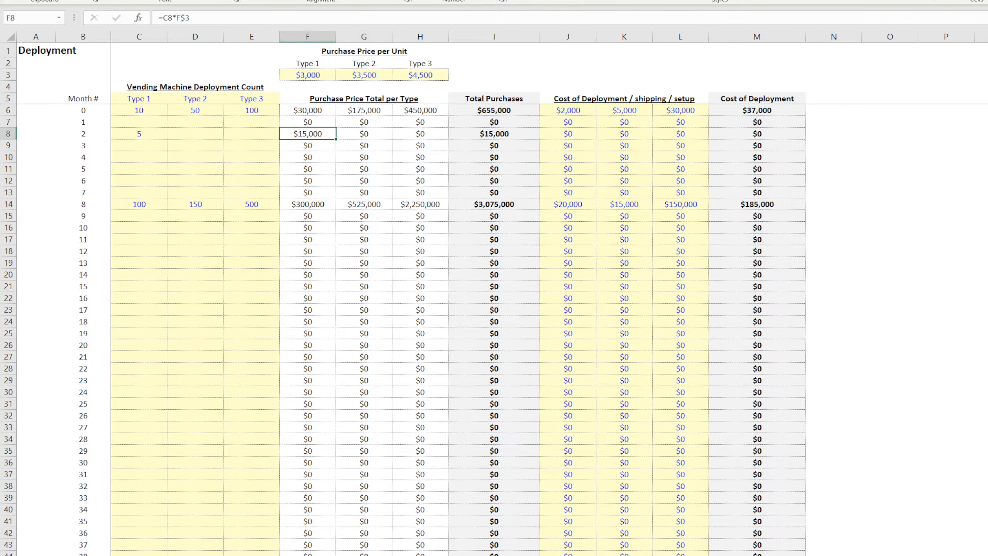
On the depreciation sheet, change the first SUMIFS sum range in C5 to Deployment!$F:$F.
key("ctrl+Page_Down")
left_click(135, 282)
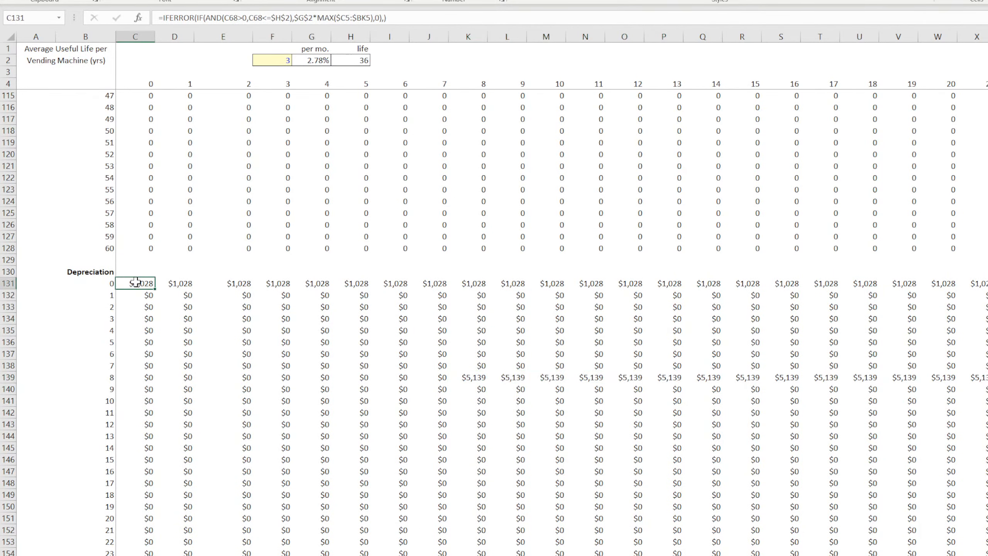
scroll(181, 385, "up", 20)
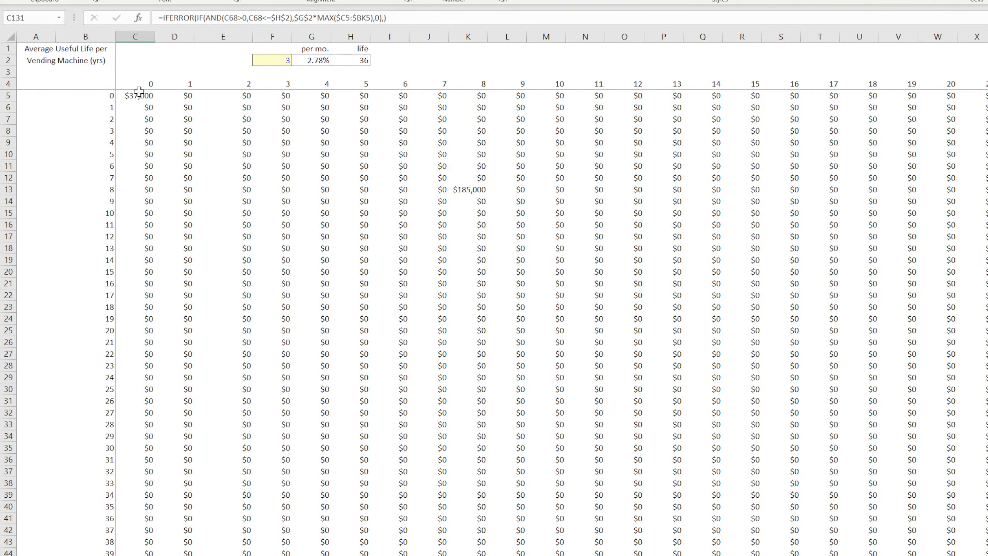
left_click(139, 93)
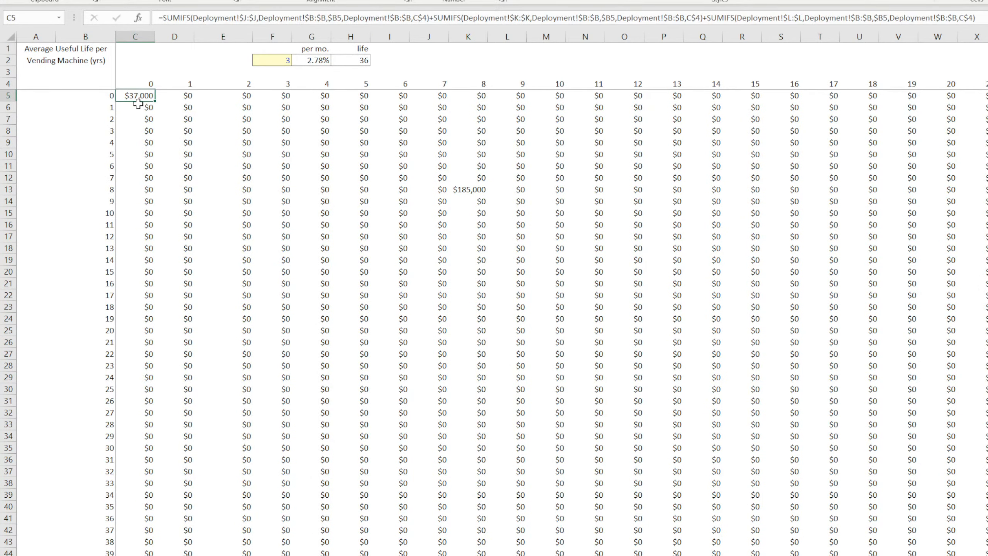
left_click(247, 18)
key("BackSpace")
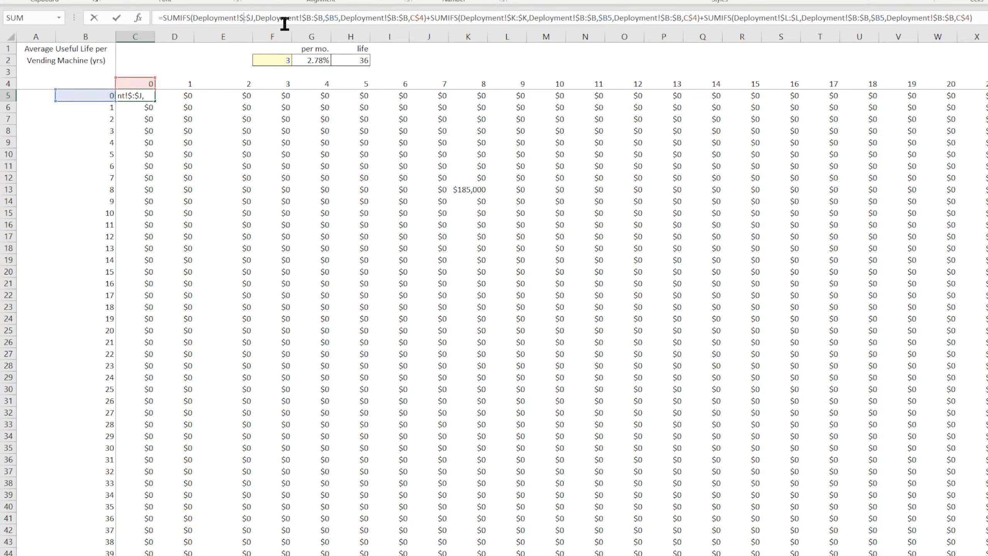
type("f")
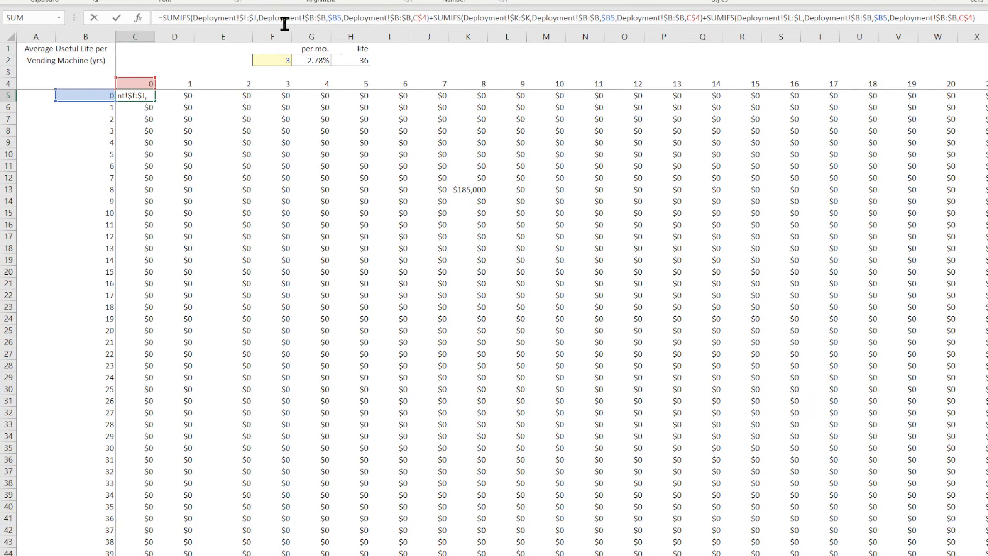
Change the second SUMIFS sum range in C5 to Deployment!$G:$G.
left_click(518, 18)
key("BackSpace")
type("g")
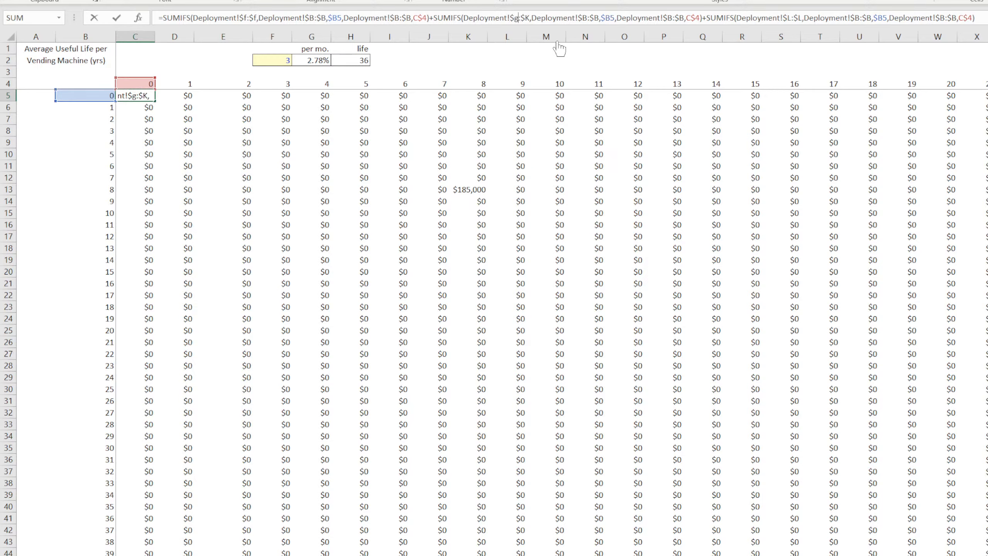
key("BackSpace")
type("g")
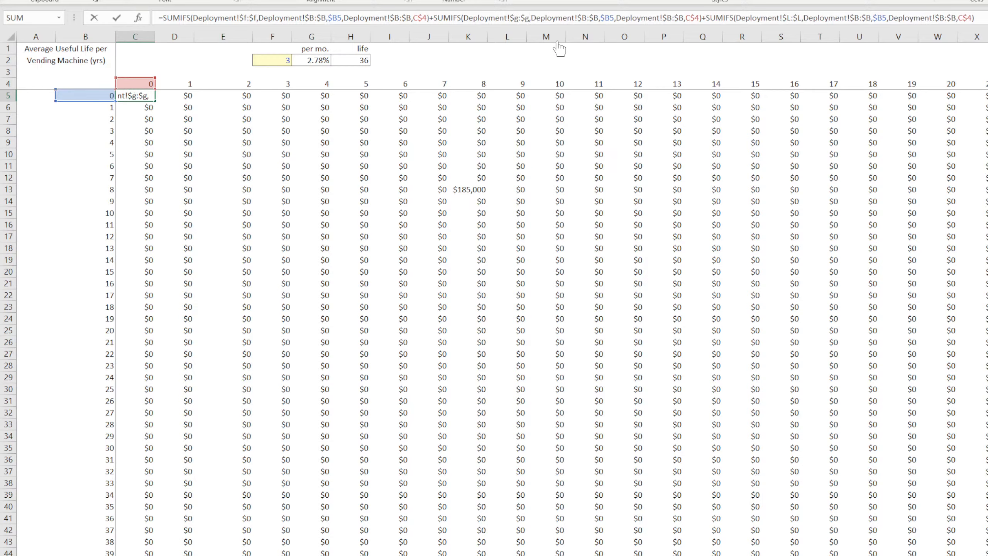
Change the third SUMIFS sum range in C5 to Deployment!$H:$H and enter the formula.
left_click(790, 18)
key("BackSpace")
type("h")
key("BackSpace")
type("h")
key("Return")
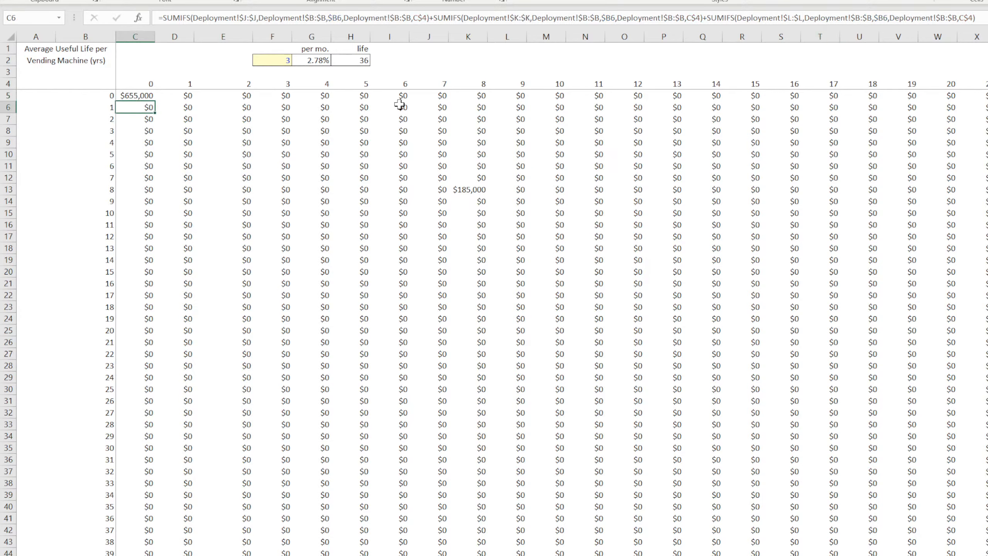
Fill C5's formula across the whole cost grid and widen the month columns to fit the amounts.
mouse_move(144, 95)
left_mouse_down()
mouse_move(986, 97)
mouse_move(986, 550)
left_mouse_up()
key("ctrl+BackSpace")
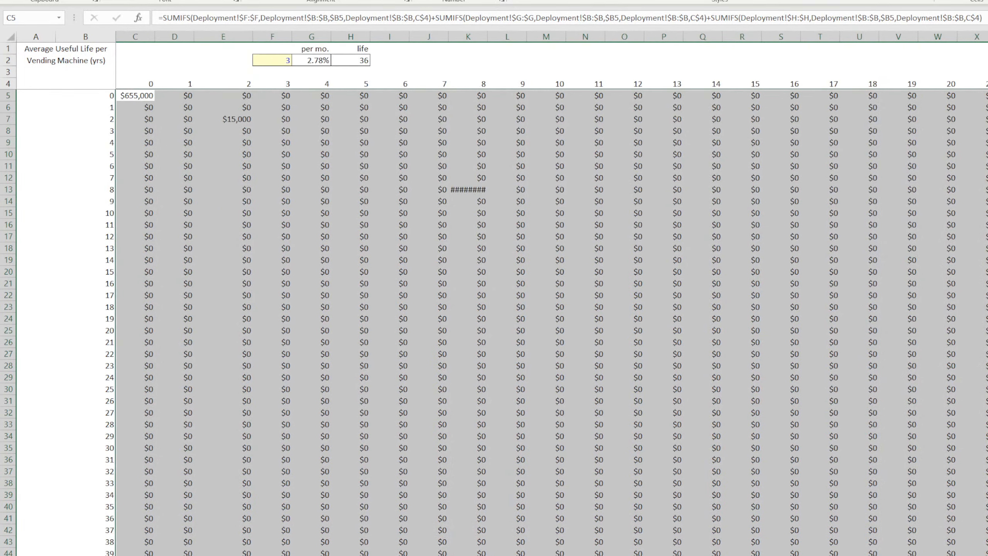
left_click_drag(135, 36, 986, 36)
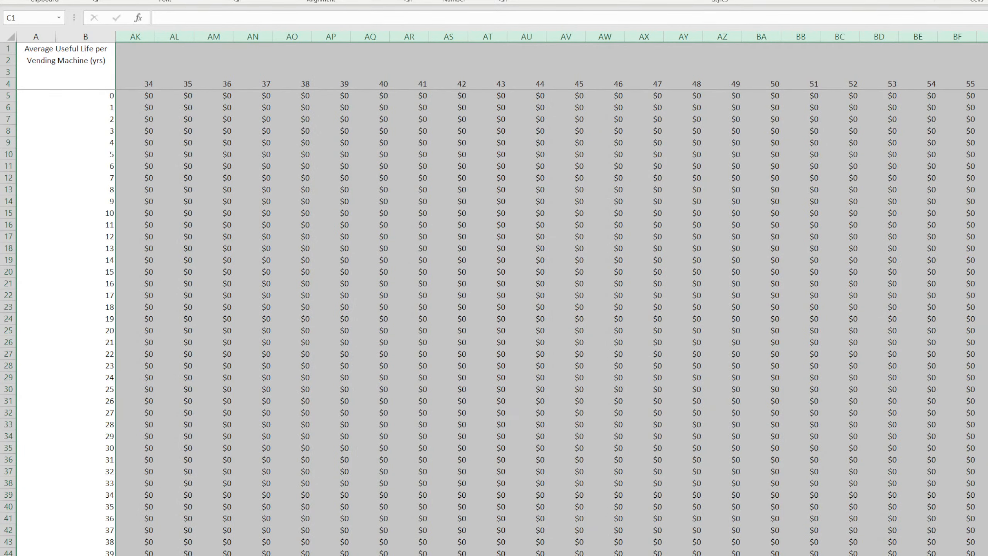
key("Return")
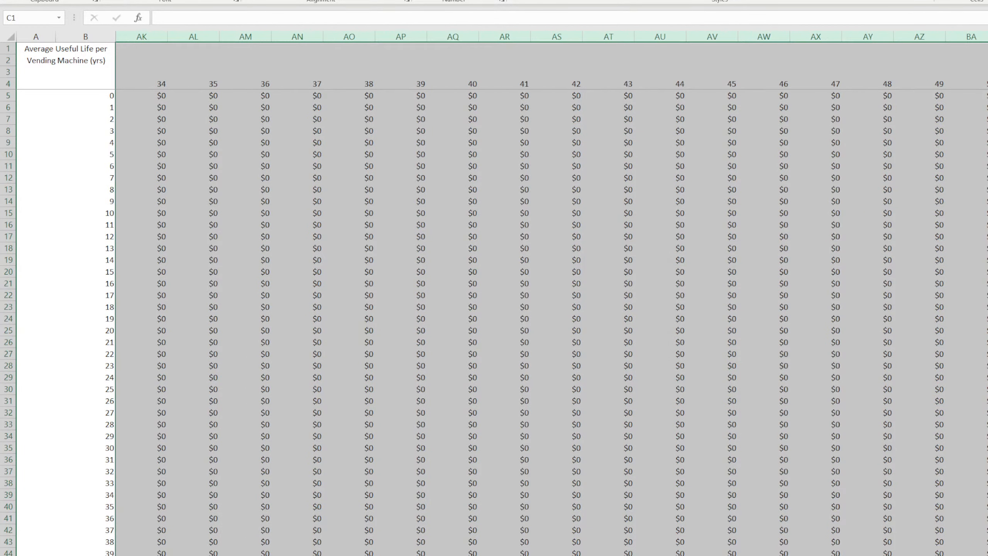
key("ctrl+BackSpace")
Check the purchase amounts for months 0 and 2 against the Depreciation section below.
left_click(397, 342)
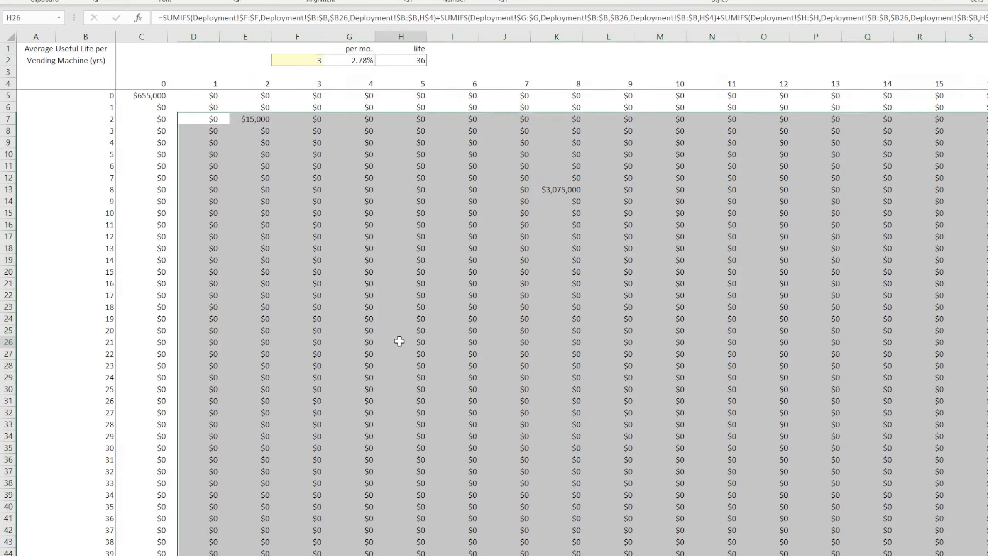
left_click(149, 98)
left_click(241, 115)
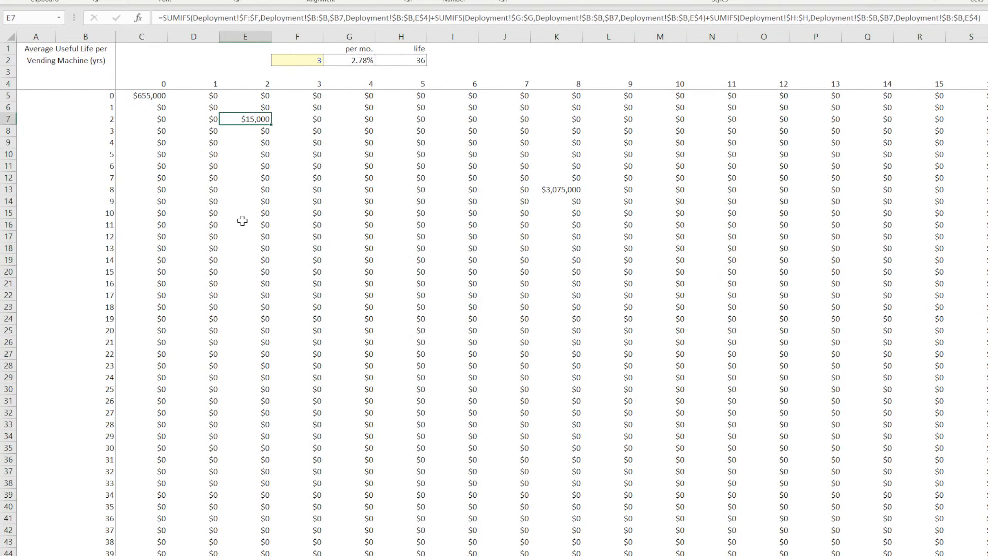
scroll(236, 340, "down", 1)
scroll(236, 340, "down", 20)
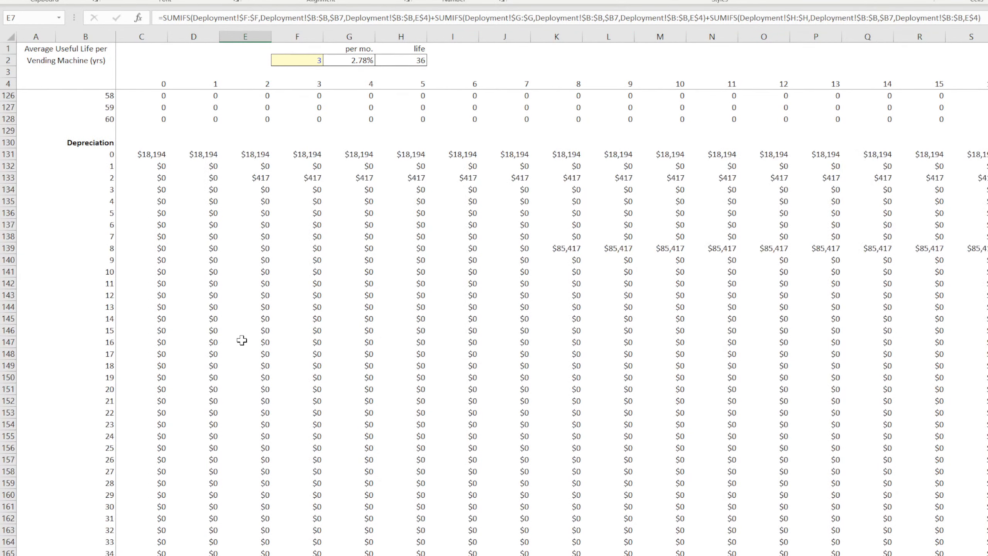
Total the month 0 depreciation in C130 by summing C131:C191.
left_click(260, 177)
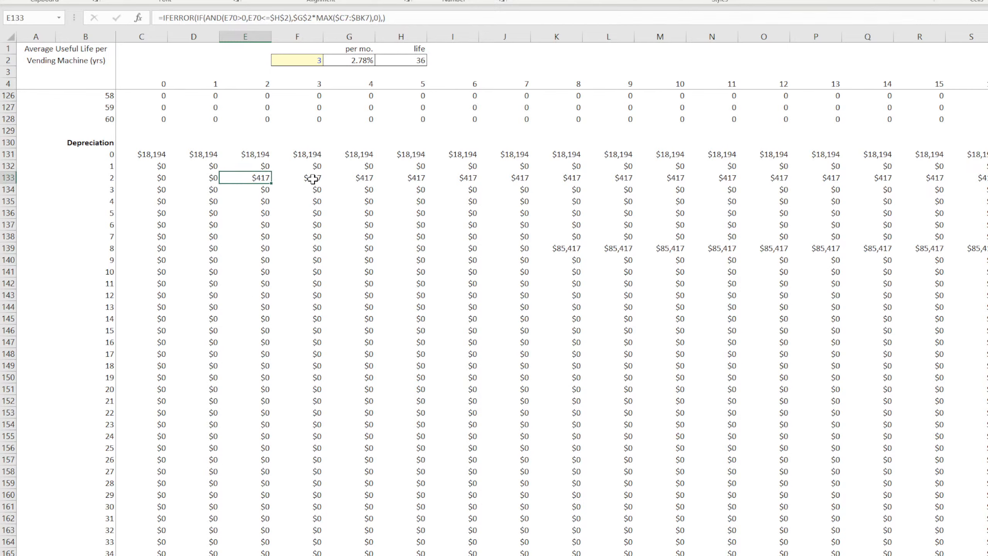
left_click(148, 145)
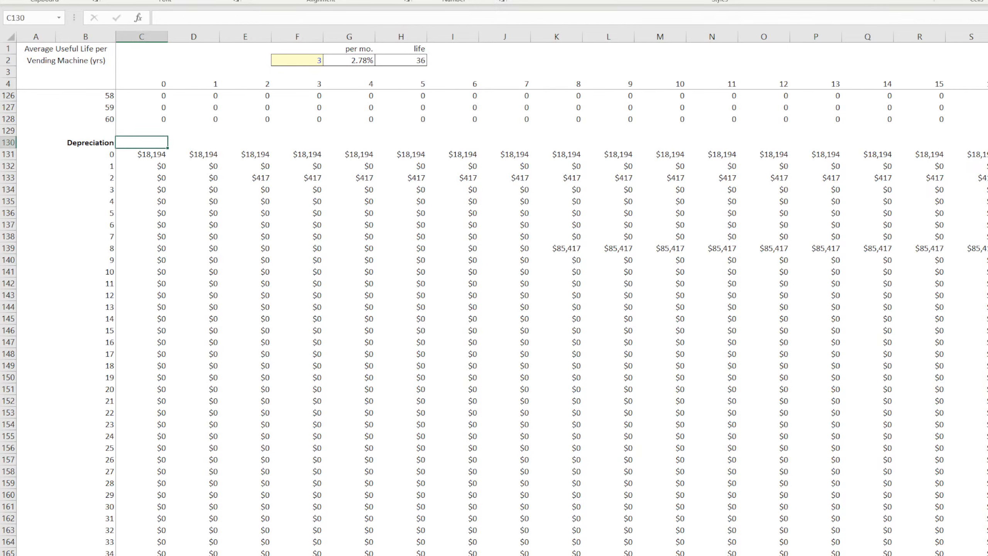
key("alt+equal")
scroll(172, 395, "down", 11)
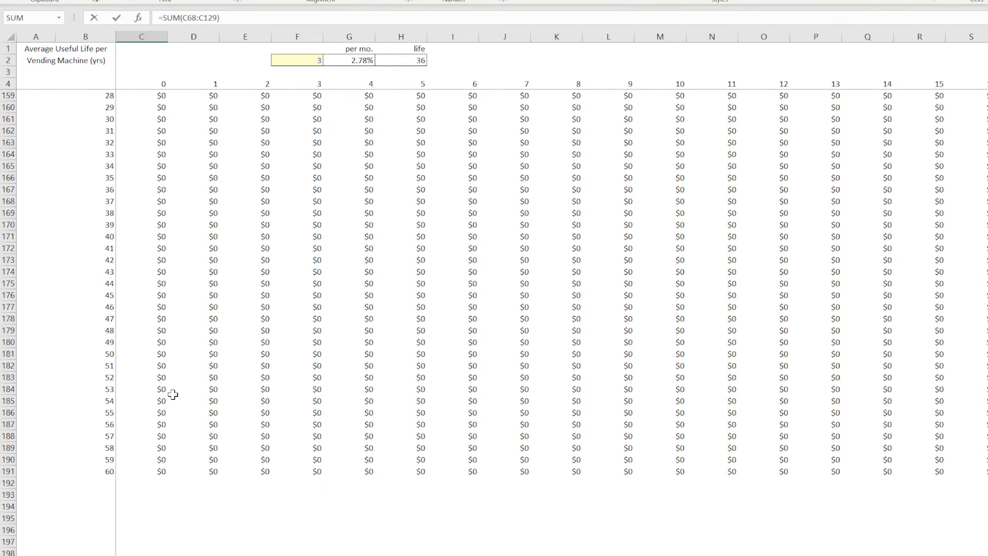
left_click_drag(153, 469, 298, 105)
key("Return")
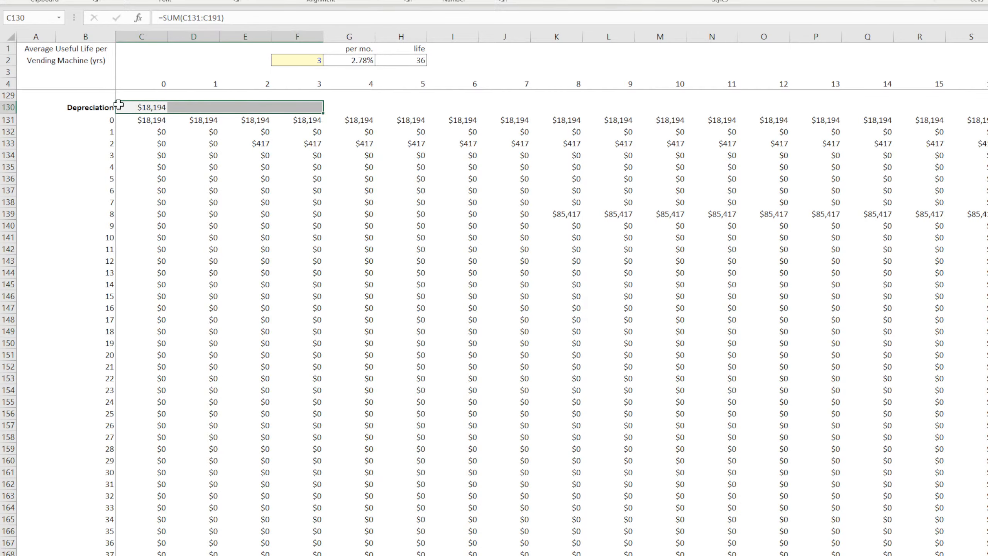
Fill the C130 depreciation total across all month columns and format row 130 as a shaded, bordered total row.
left_click(148, 107)
left_click_drag(168, 113, 985, 109)
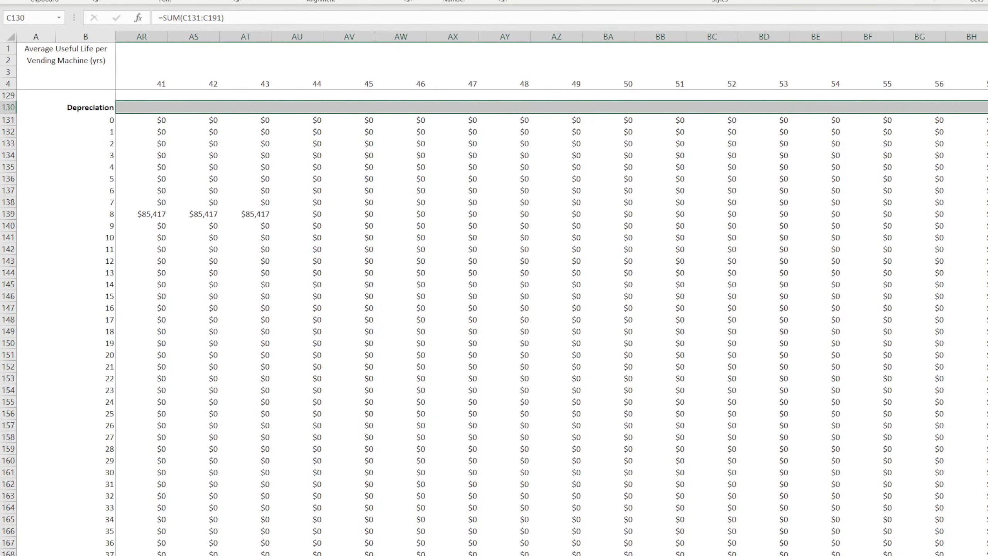
key("ctrl+BackSpace")
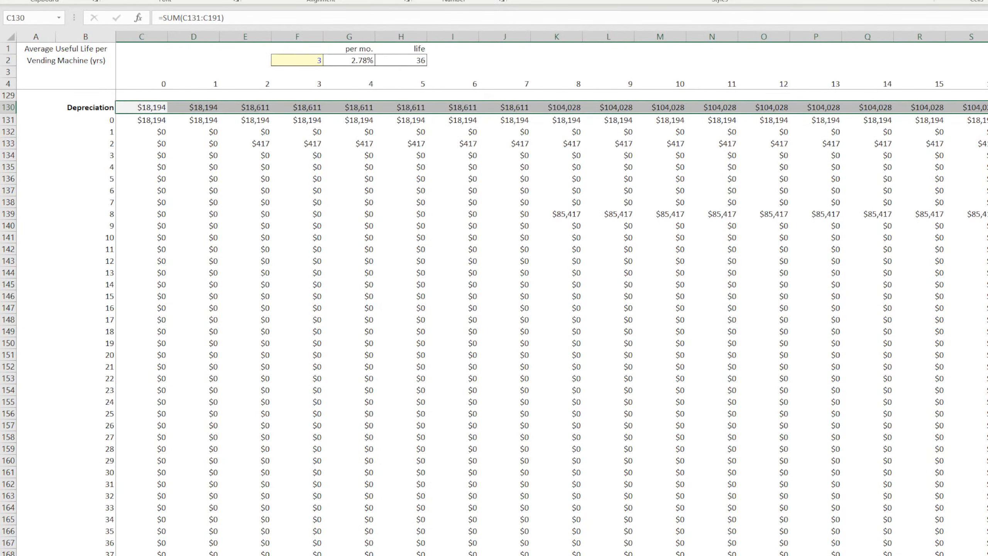
left_click(590, 427)
left_click(97, 107)
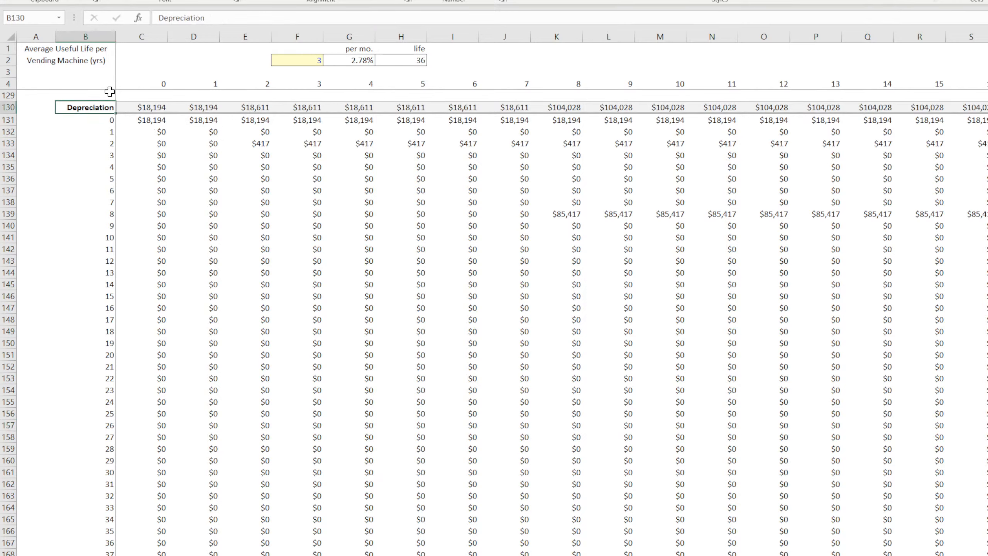
left_click(174, 216)
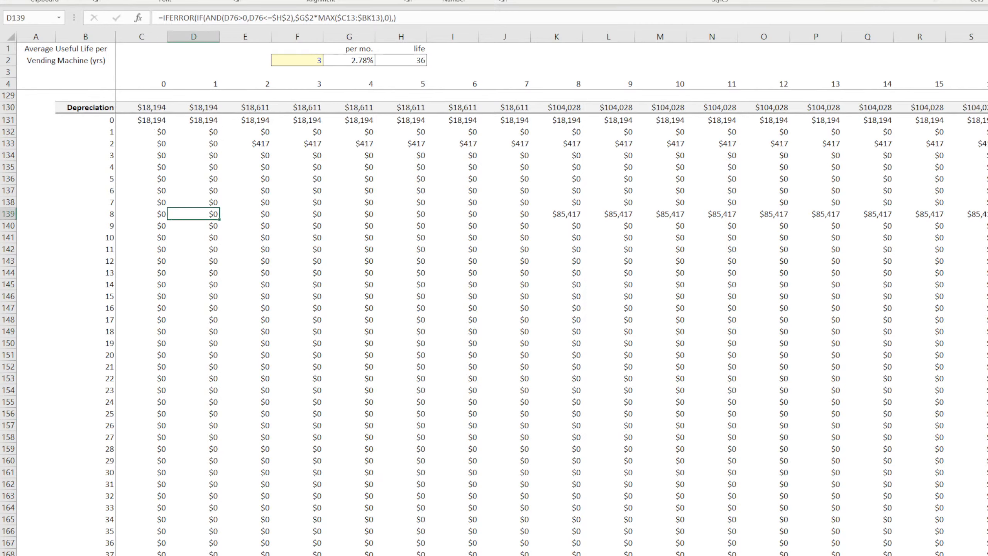
On the 5-Year Monthly Pro-Forma sheet, examine the month 0 purchase costs for Types 1 to 3 and their total.
key("ctrl+Page_Up")
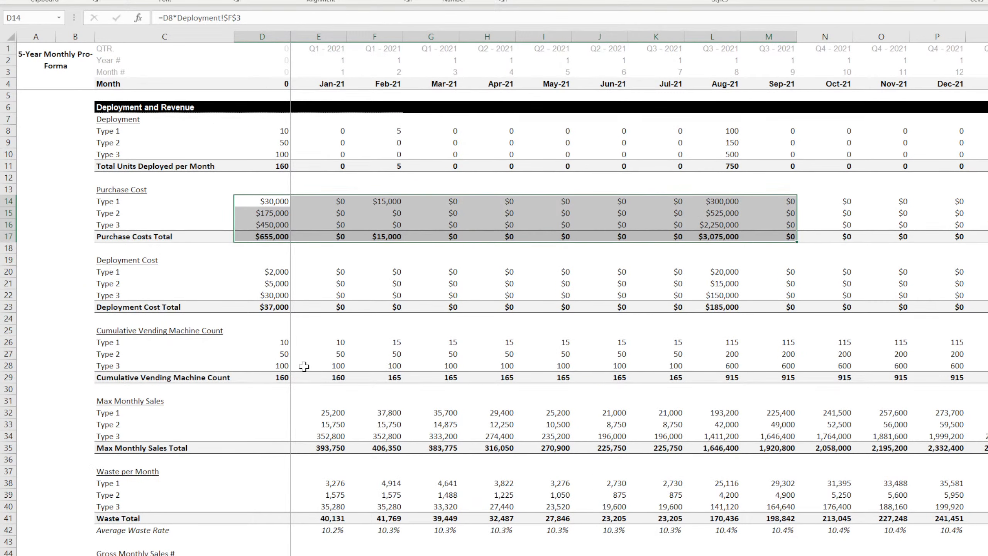
left_click(263, 200)
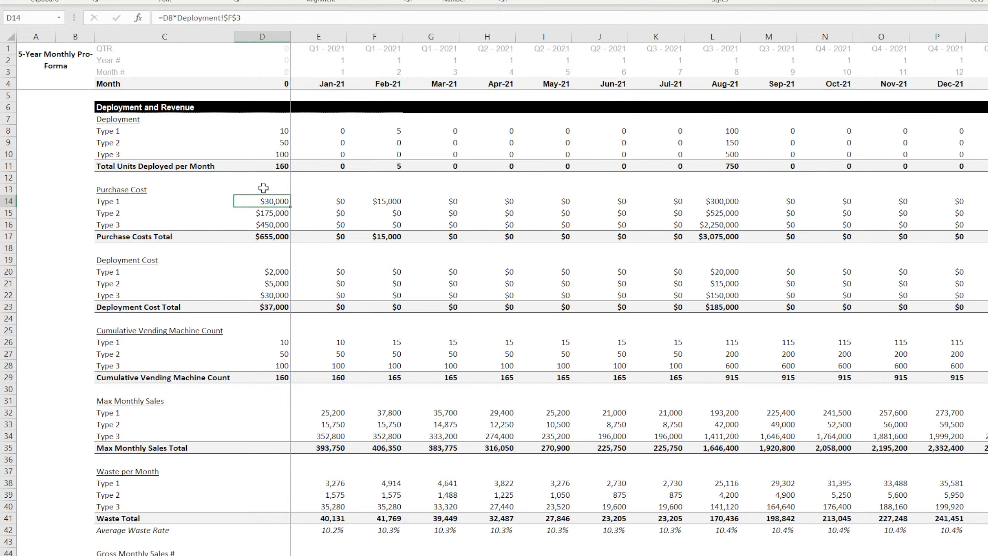
left_click(271, 85)
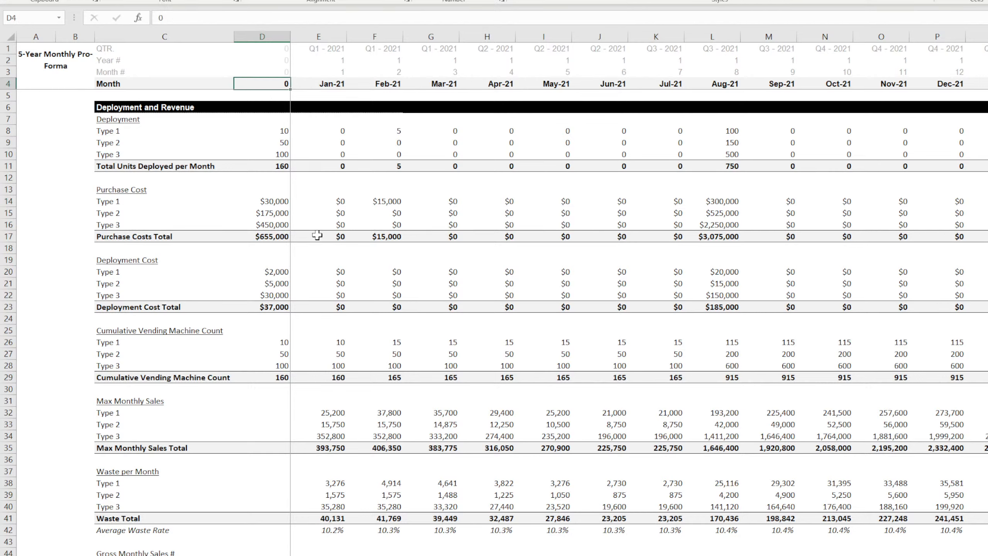
left_click_drag(272, 201, 273, 235)
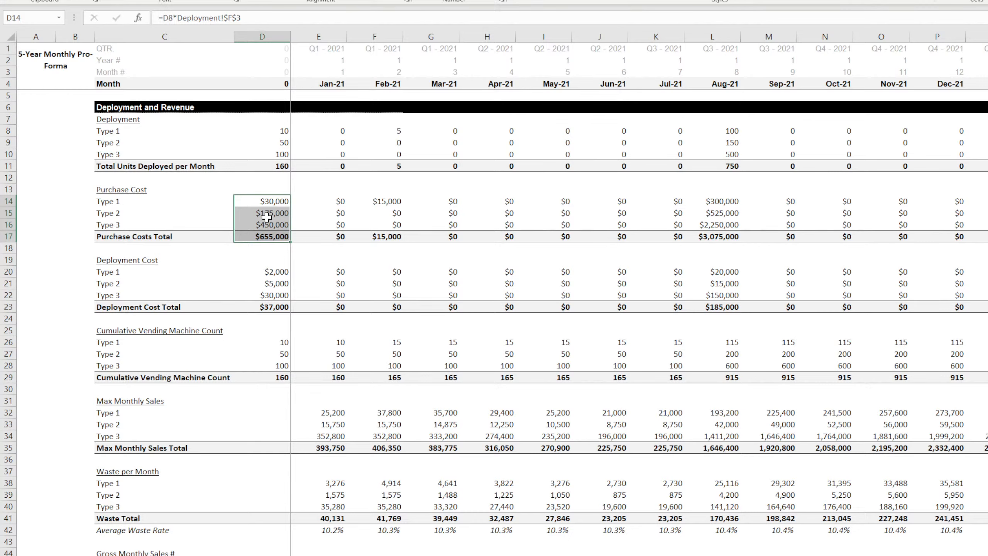
left_click_drag(273, 201, 267, 230)
left_click(277, 201)
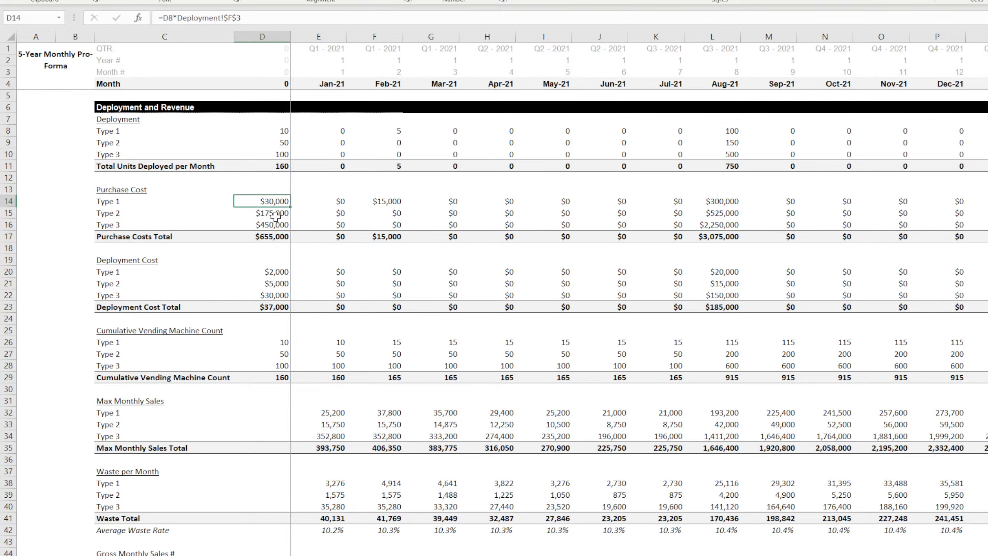
left_click(277, 214)
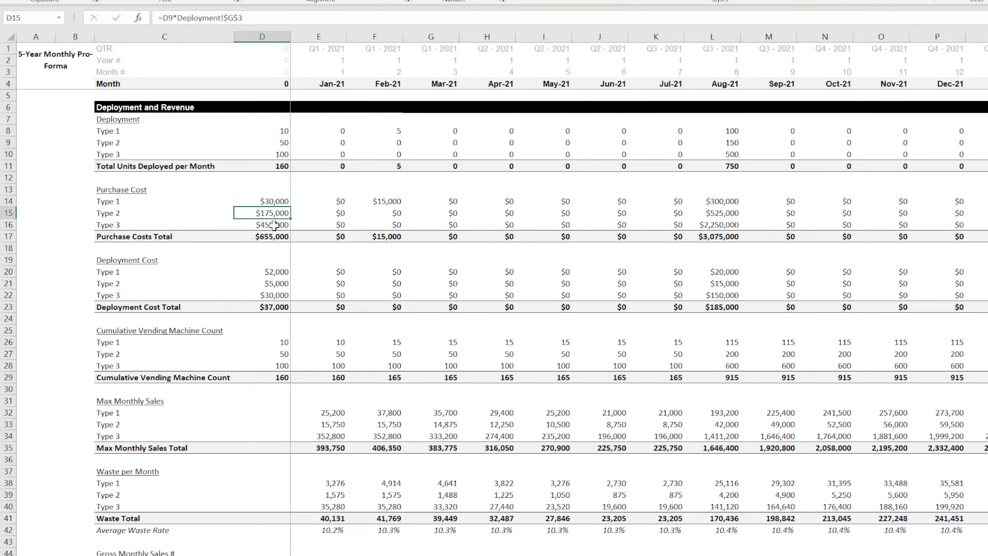
left_click(273, 234)
left_click_drag(273, 201, 273, 236)
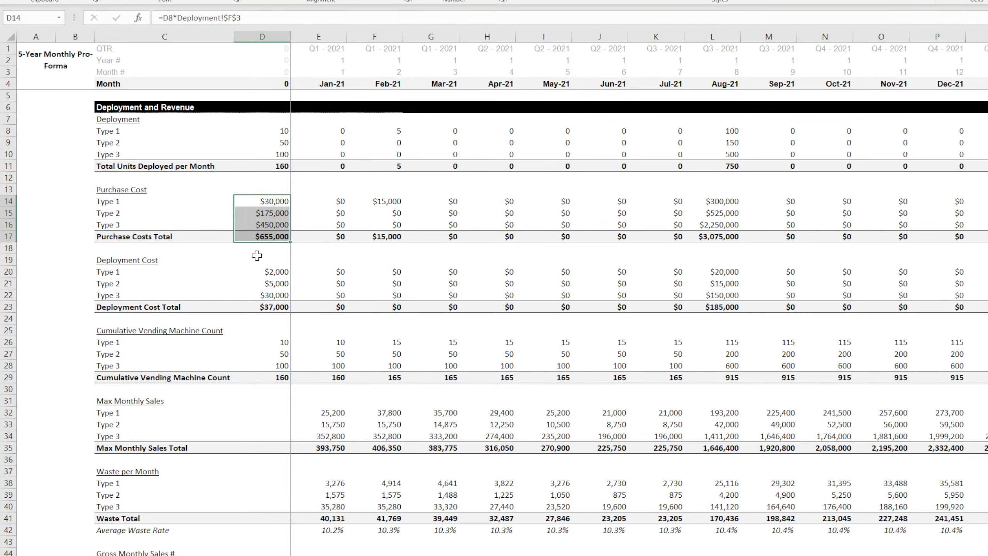
left_click(268, 200)
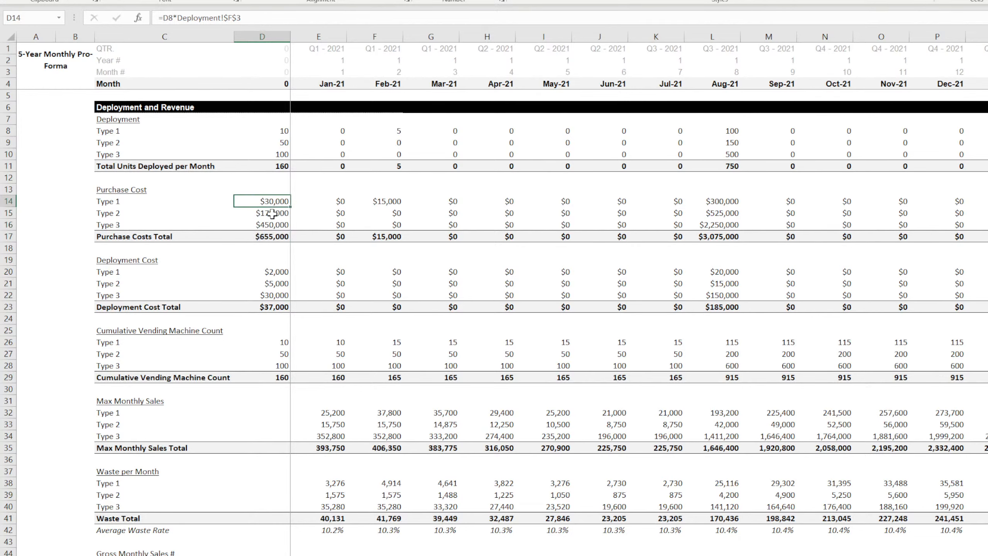
key("Down")
left_click_drag(273, 200, 272, 225)
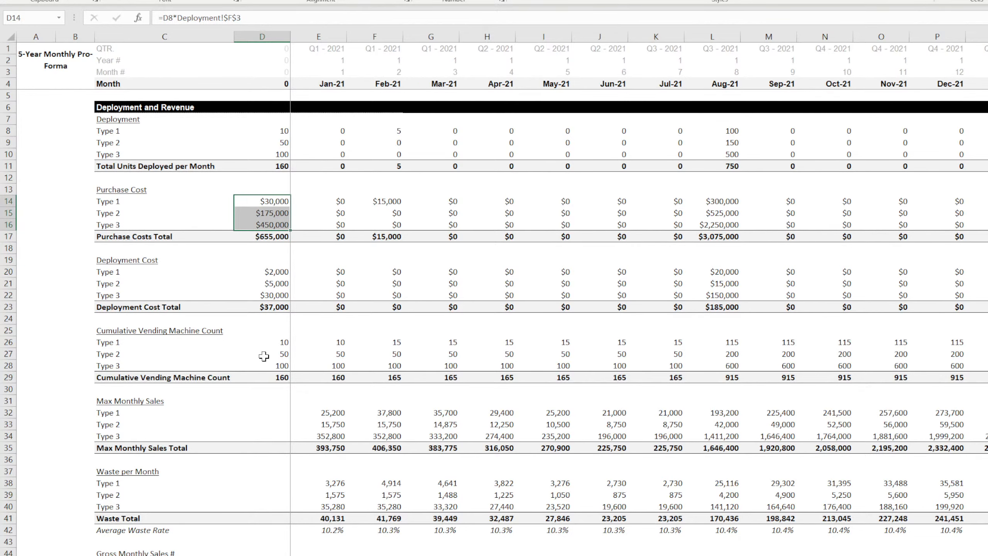
Review the pro-forma rows down to gross profit and the month 0 deployment costs by type.
scroll(264, 363, "down", 4)
scroll(264, 363, "down", 10)
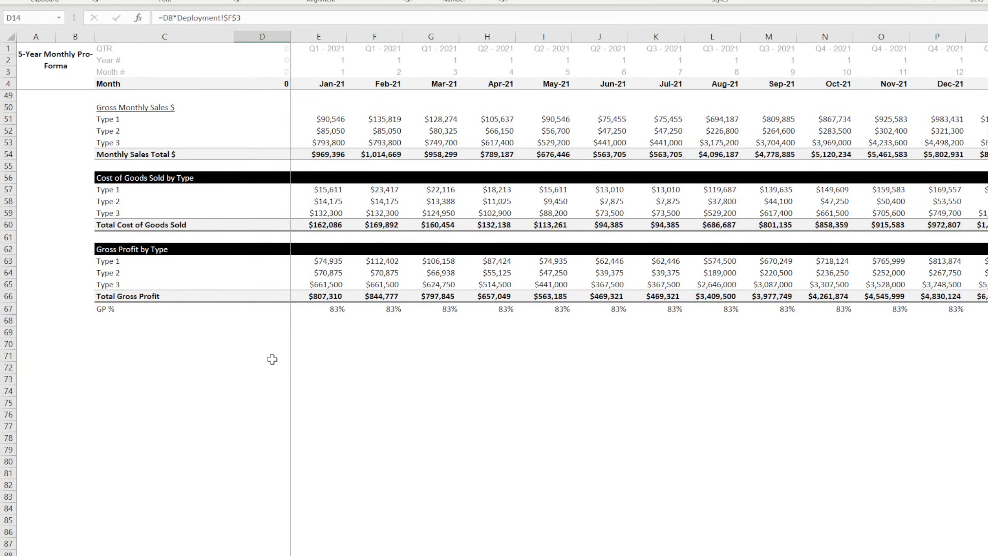
scroll(273, 360, "up", 4)
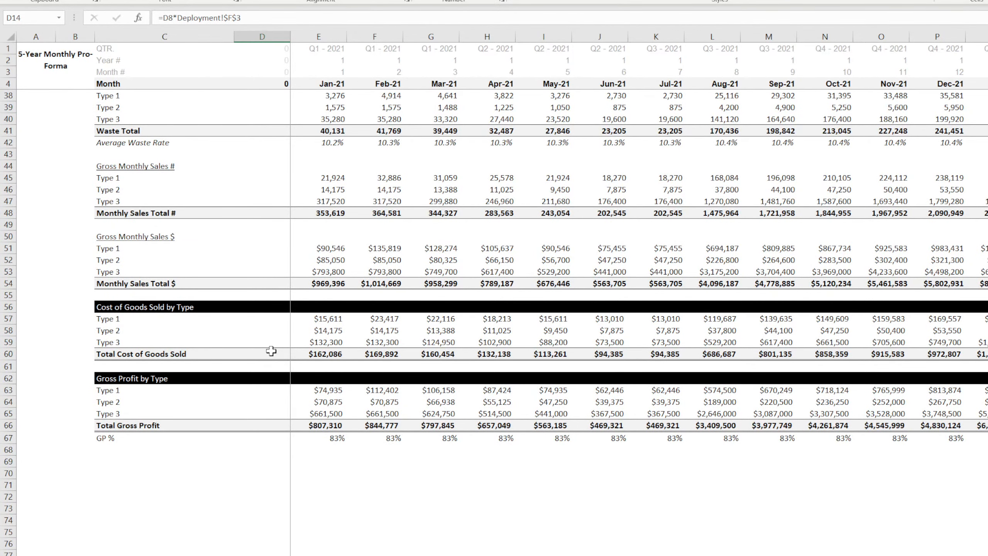
scroll(271, 353, "up", 11)
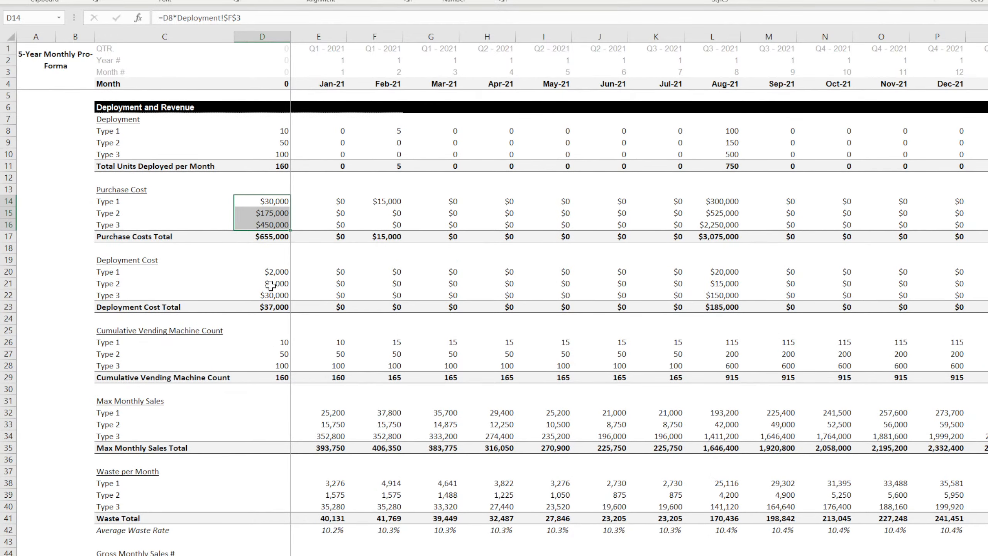
left_click_drag(271, 273, 272, 310)
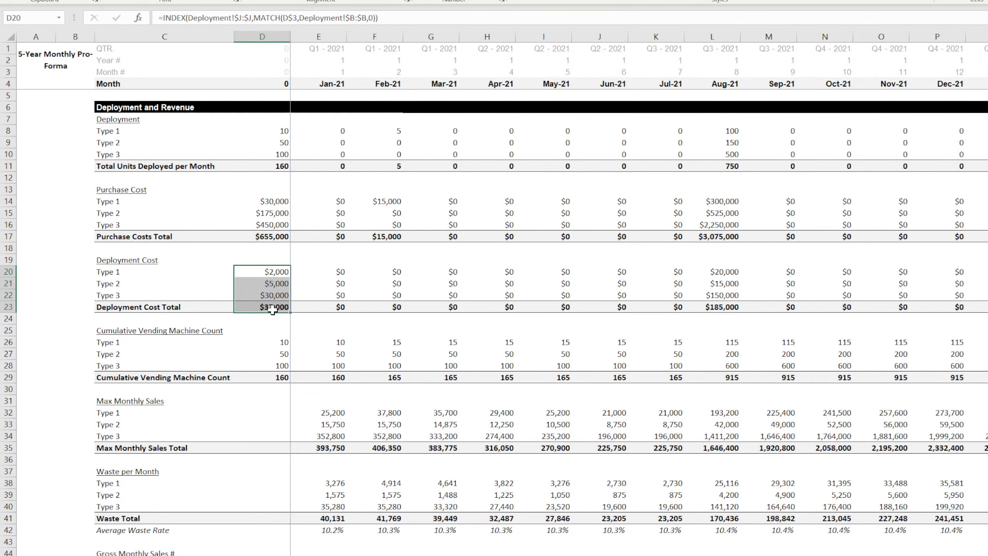
On the Deployment sheet, copy the month 0 machine counts of 10, 50 and 100 down to month 1.
left_click(134, 554)
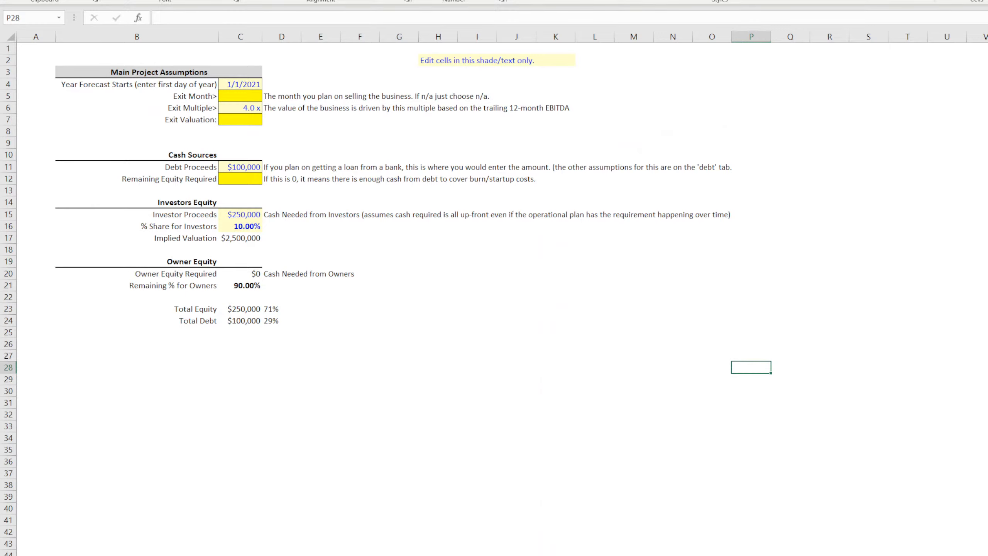
left_click(176, 555)
left_click_drag(140, 112, 279, 127)
Set the month 0 deployment counts for Type 1, Type 2 and Type 3 to 0.
double_click(140, 110)
type("101")
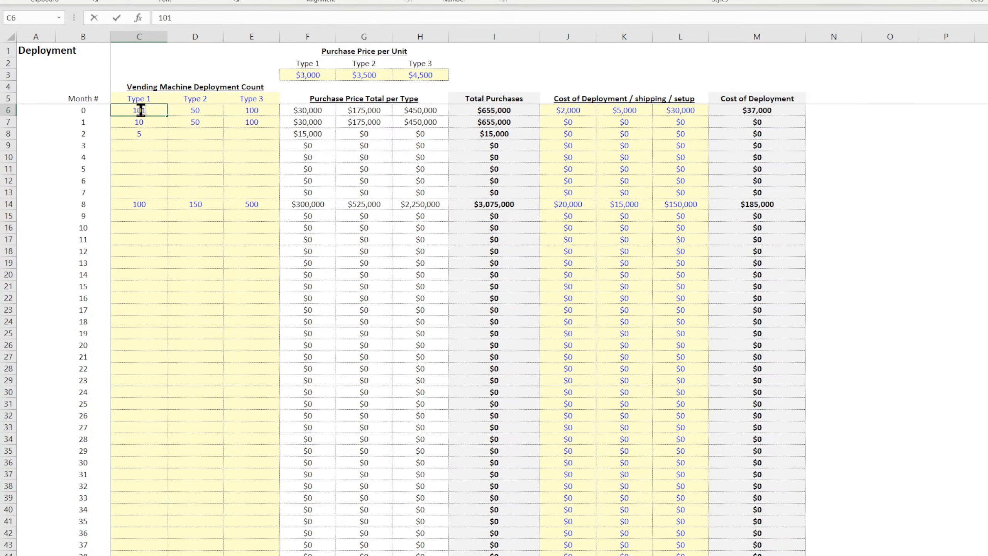
key("BackSpace")
key("BackSpace")
key("BackSpace")
key("Tab")
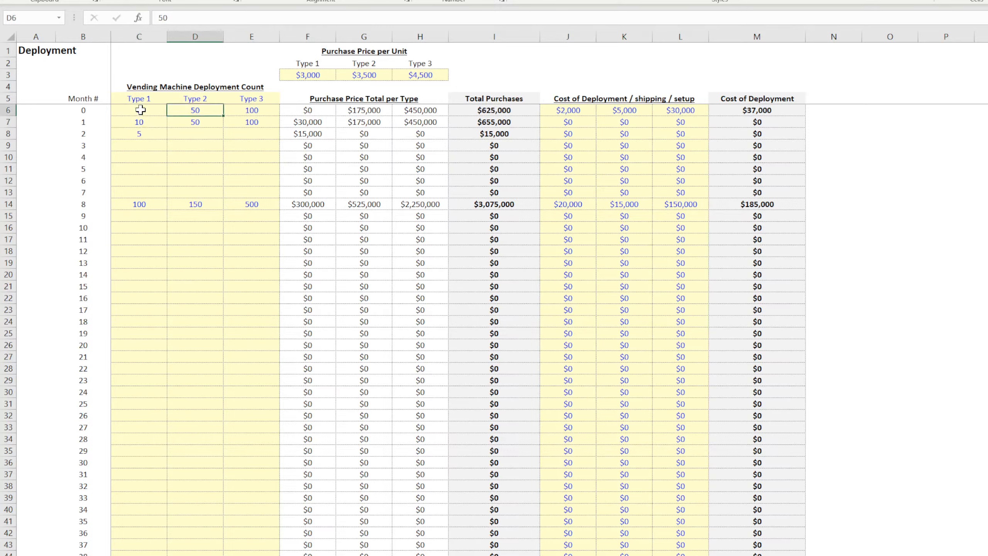
type("0")
key("Tab")
type("0")
key("Down")
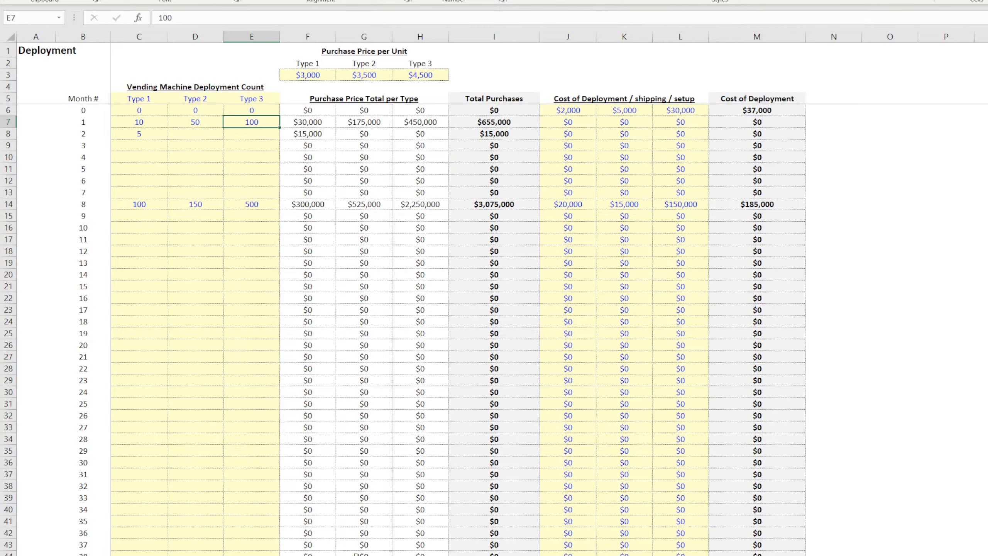
Check the Jan-21 deployment counts, purchase costs and maximum monthly sales on the pro-forma sheet.
left_click(294, 555)
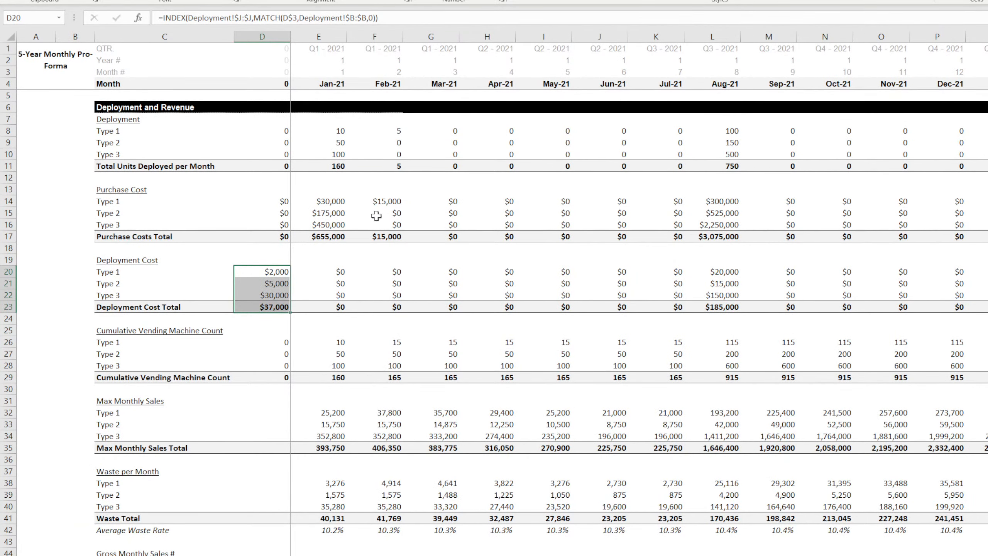
left_click(337, 144)
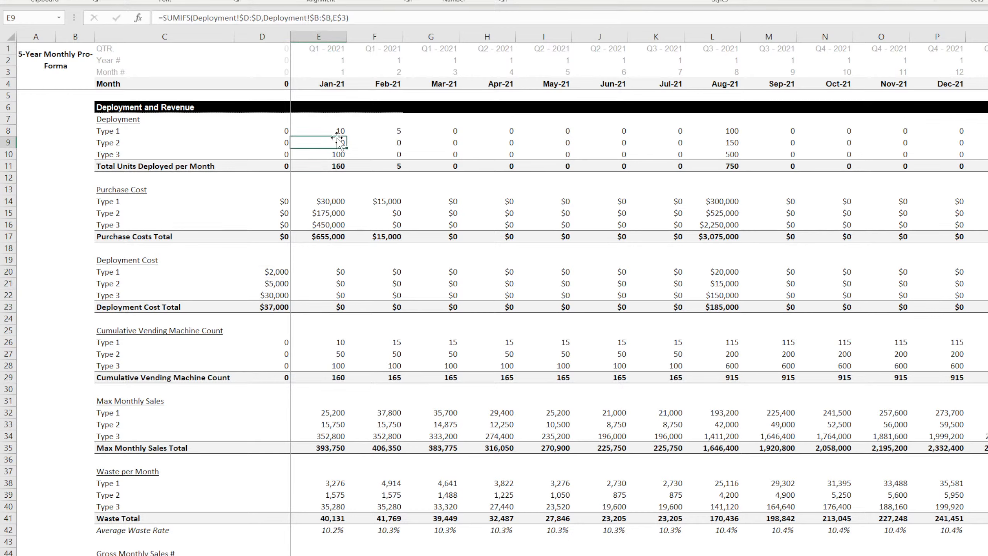
left_click(323, 203)
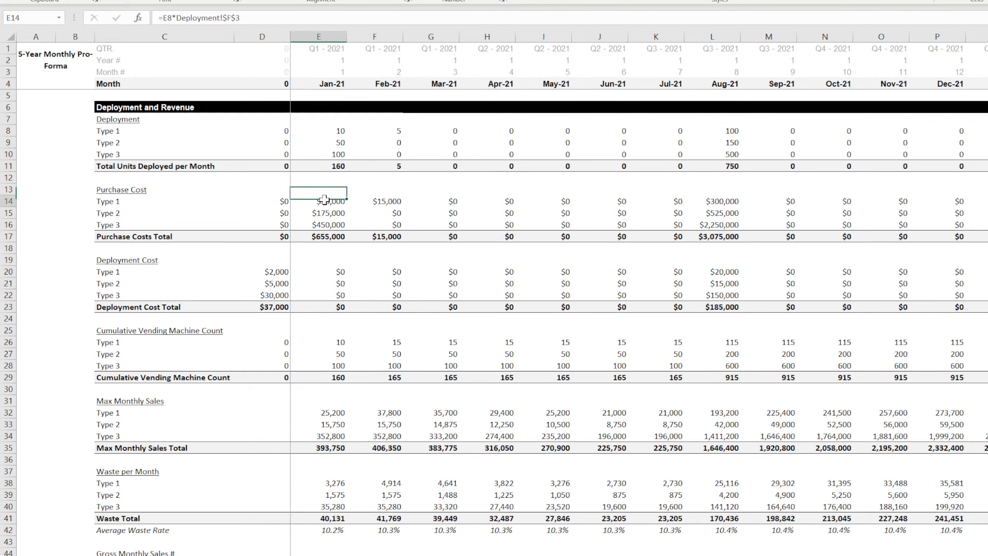
left_click(334, 410)
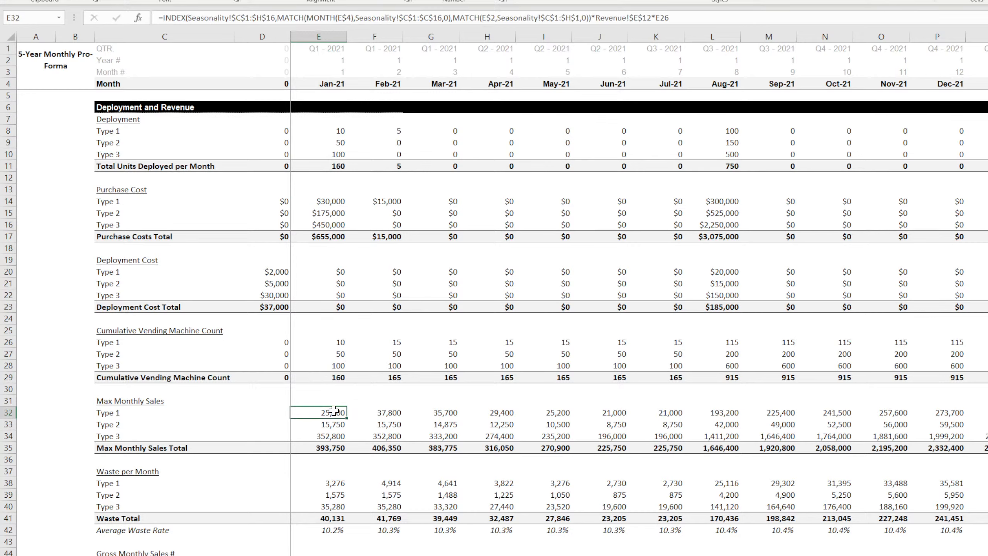
Inspect the Type 1 cumulative vending machine count formulas for month 0 and Jan-21 in D26 and E26.
left_click(281, 343)
left_click(299, 344)
left_click(276, 342)
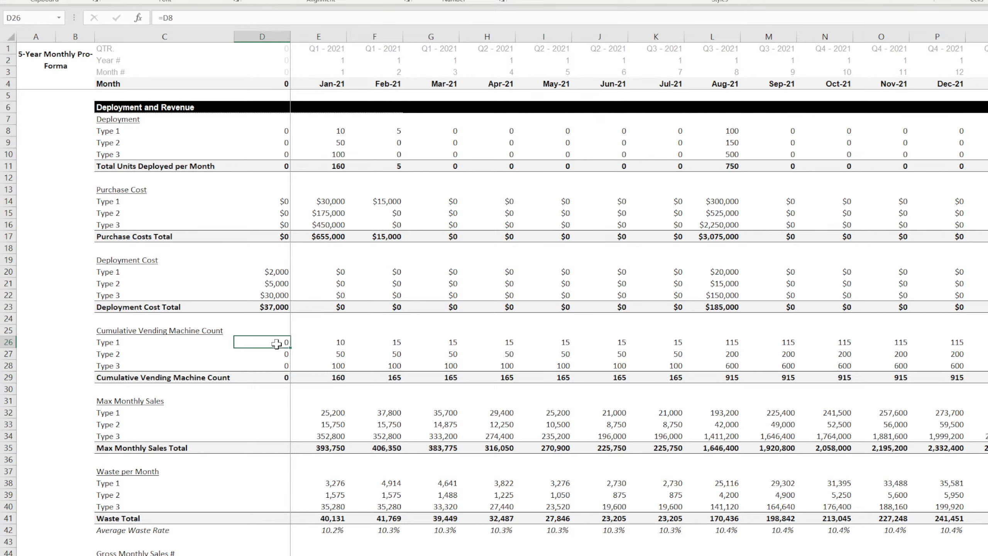
type("=D8")
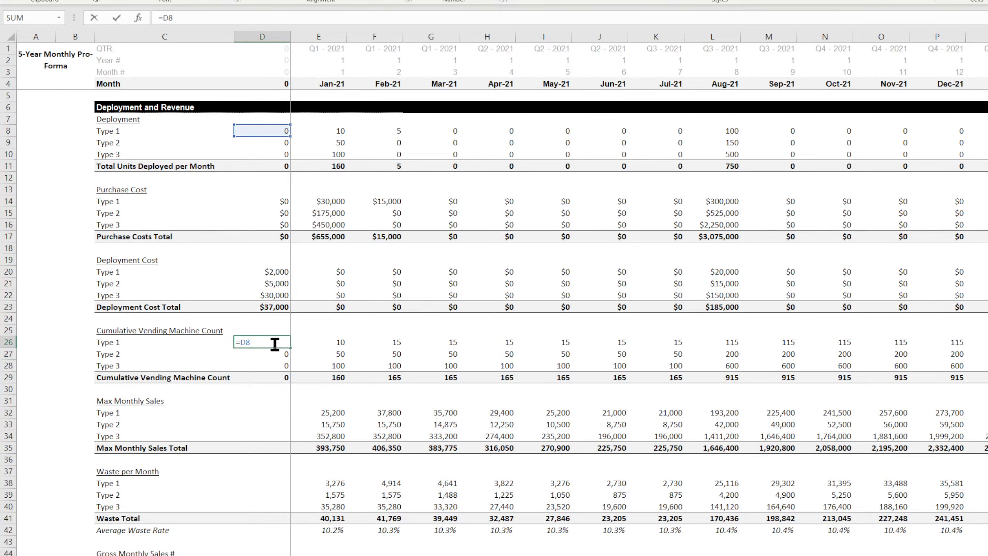
key("Return")
left_click(331, 343)
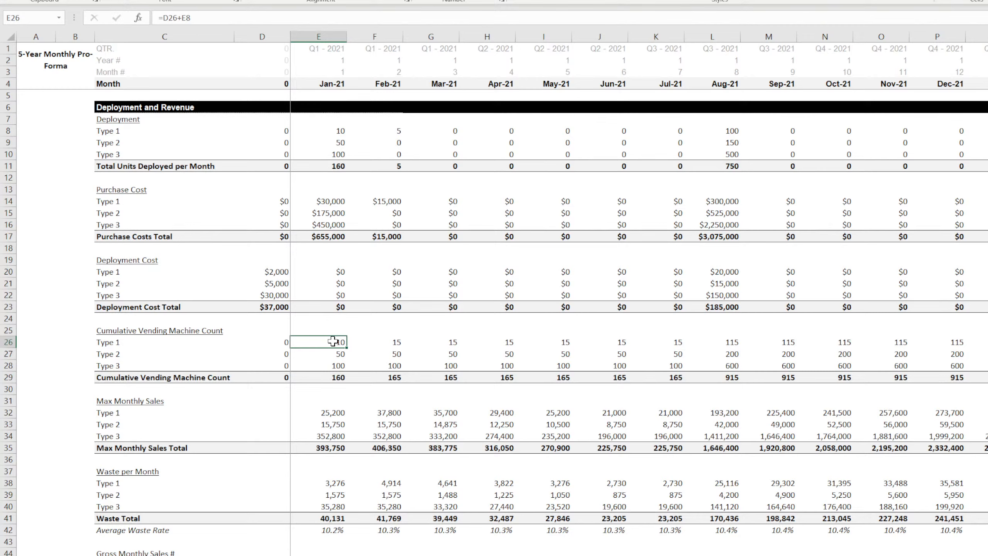
Trace the Type 1 Max Monthly Sales formula in E32 and compare it with the month 0 and Jan-21 cumulative counts.
left_click(330, 413)
double_click(330, 414)
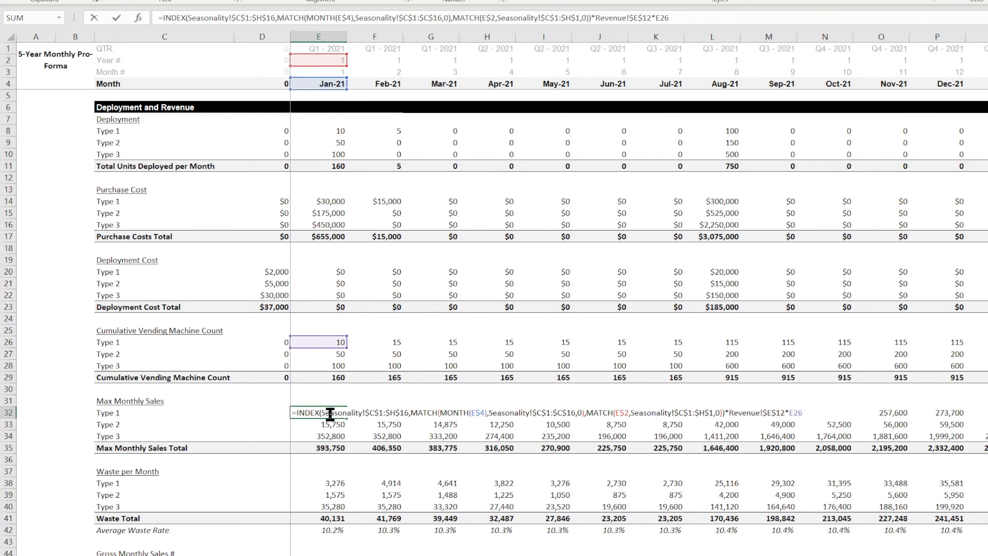
key("Escape")
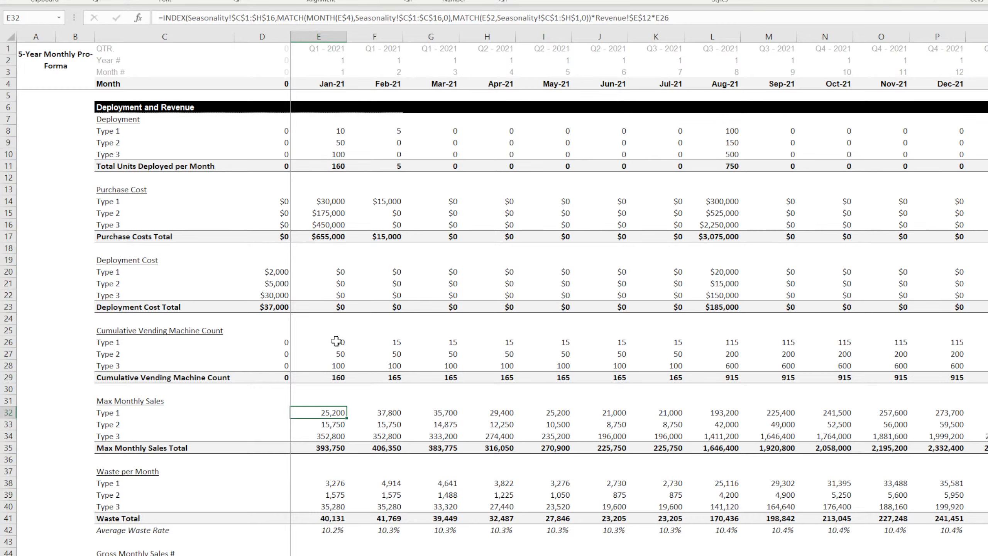
left_click_drag(336, 341, 334, 366)
left_click(326, 413)
left_click_drag(272, 343, 258, 376)
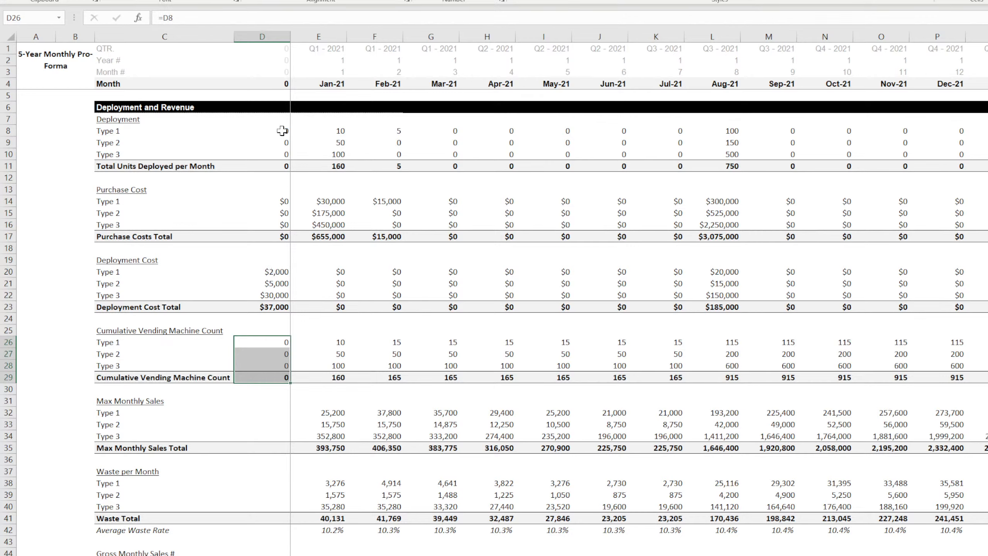
Inspect the month 0 deployment cost and purchase cost formulas, and review the sales and gross profit sections of the pro-forma.
left_click(281, 275)
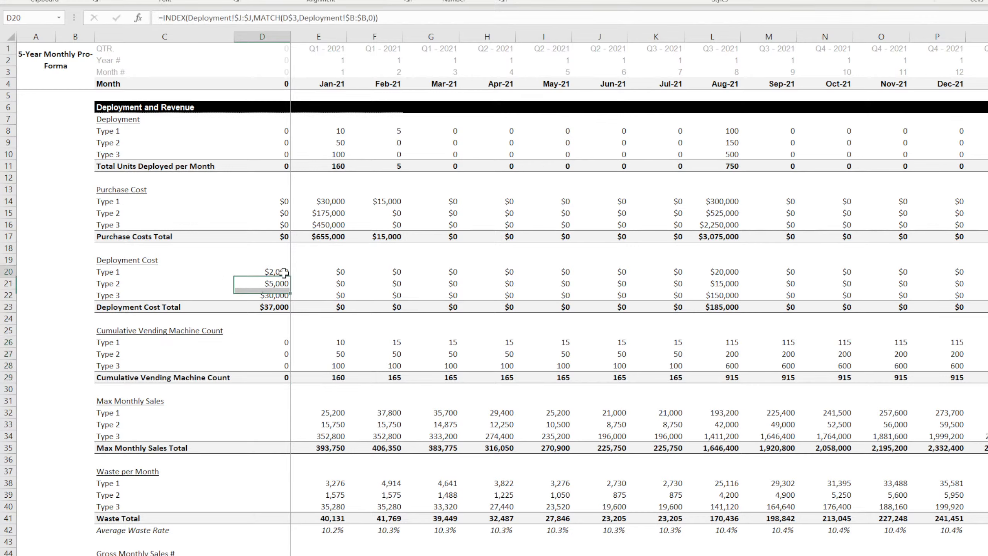
left_click(282, 201)
key("ctrl+shift+Down")
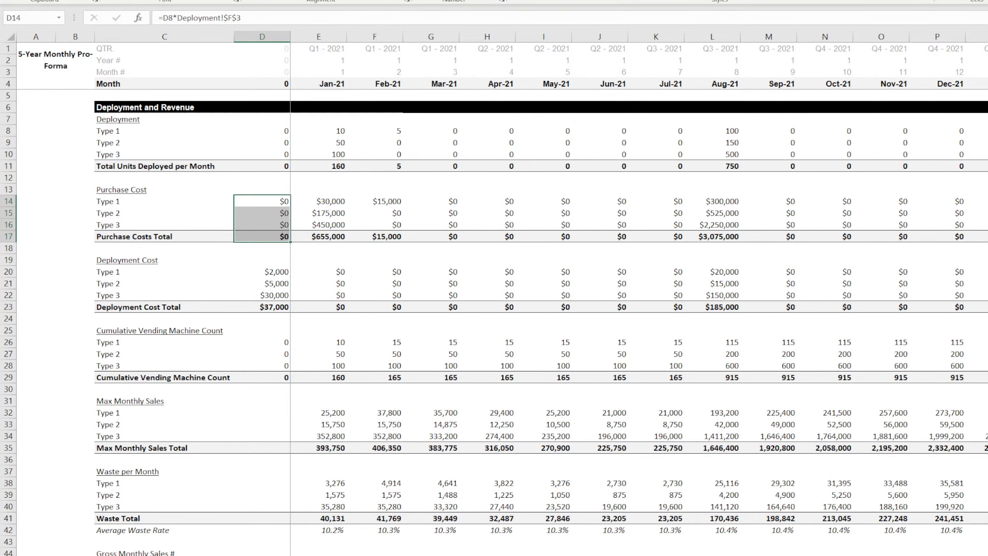
scroll(271, 501, "down", 11)
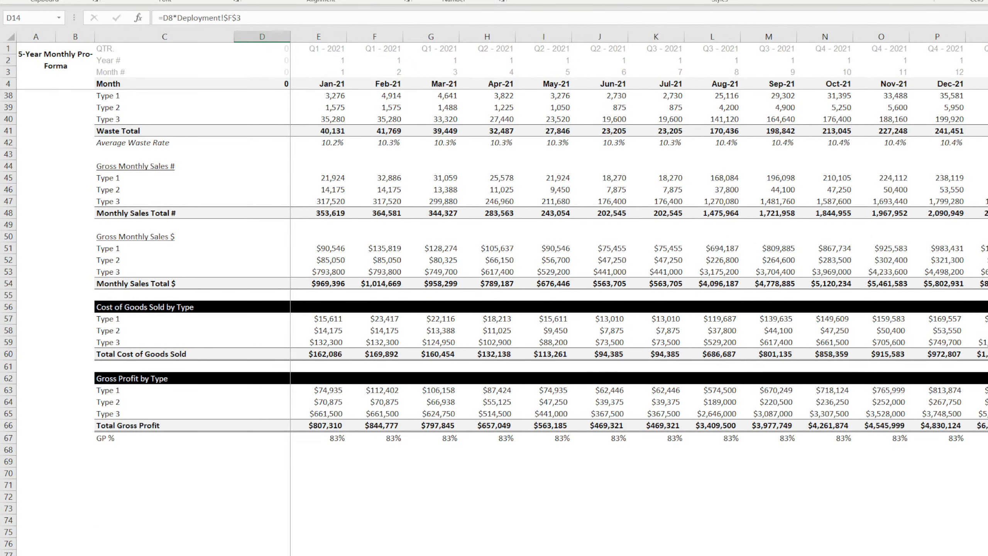
On the Deployment sheet, copy the month 1 counts of 10, 50 and 100 for Types 1, 2 and 3 into month 0.
key("ctrl+Page_Up")
left_click(154, 135)
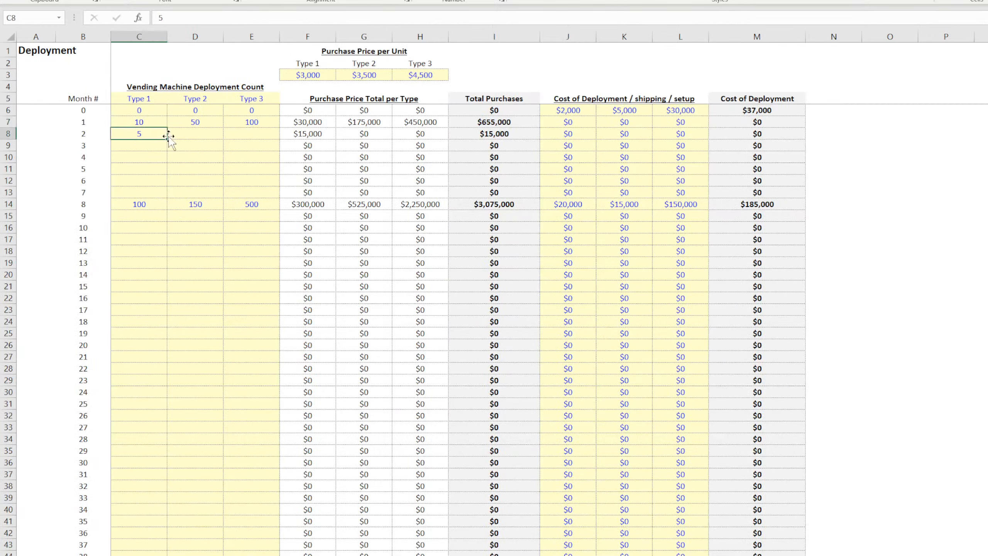
left_click_drag(157, 122, 251, 109)
left_click(229, 117)
Set the deployment counts of all three machine types to 0 for months 1 through 7.
left_click(147, 121)
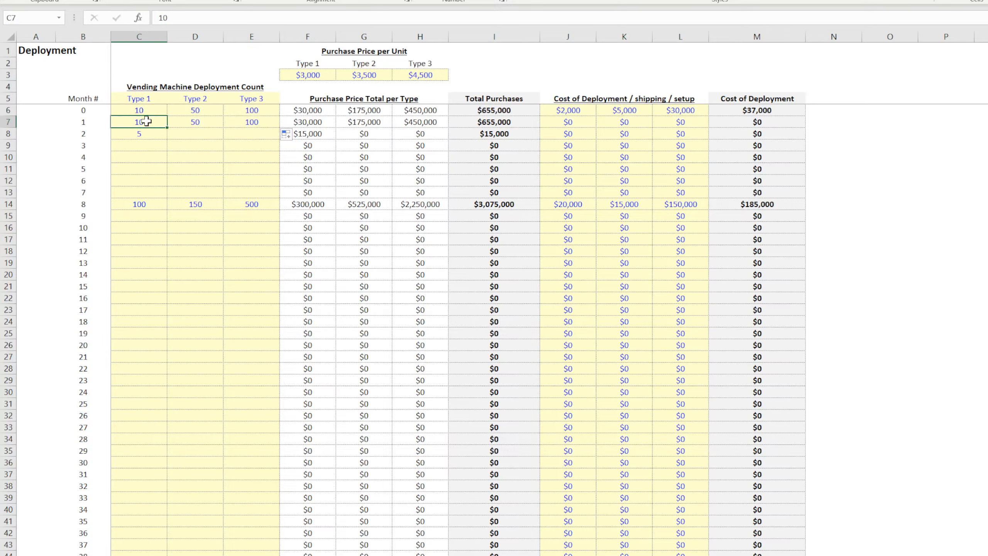
type("0")
key("Return")
type("0")
key("Return")
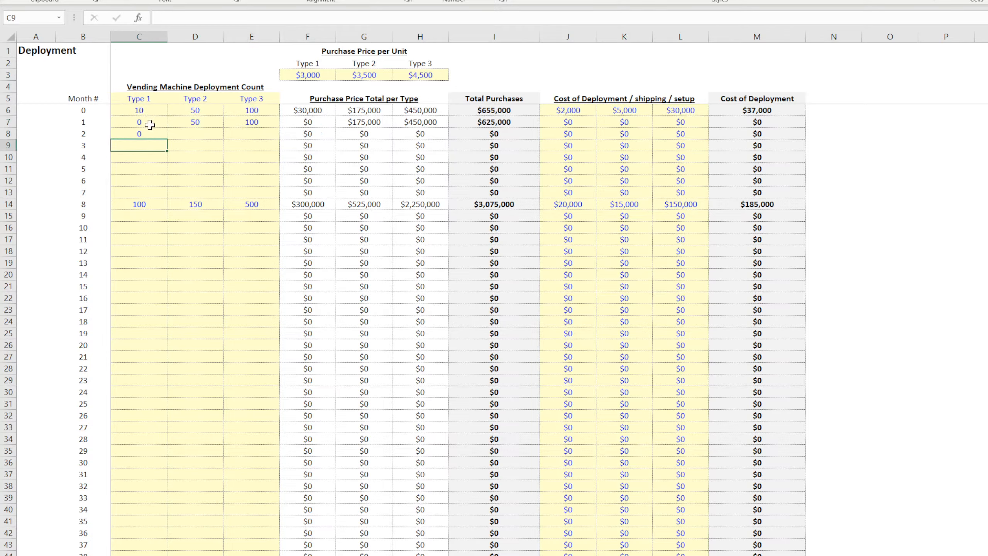
left_click(150, 124)
left_click_drag(167, 127, 268, 124)
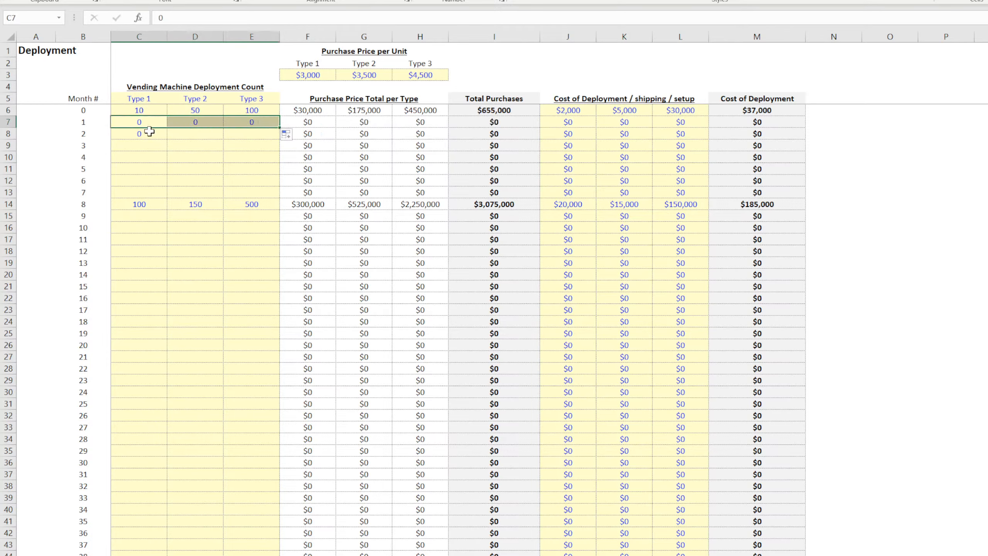
left_click(144, 134)
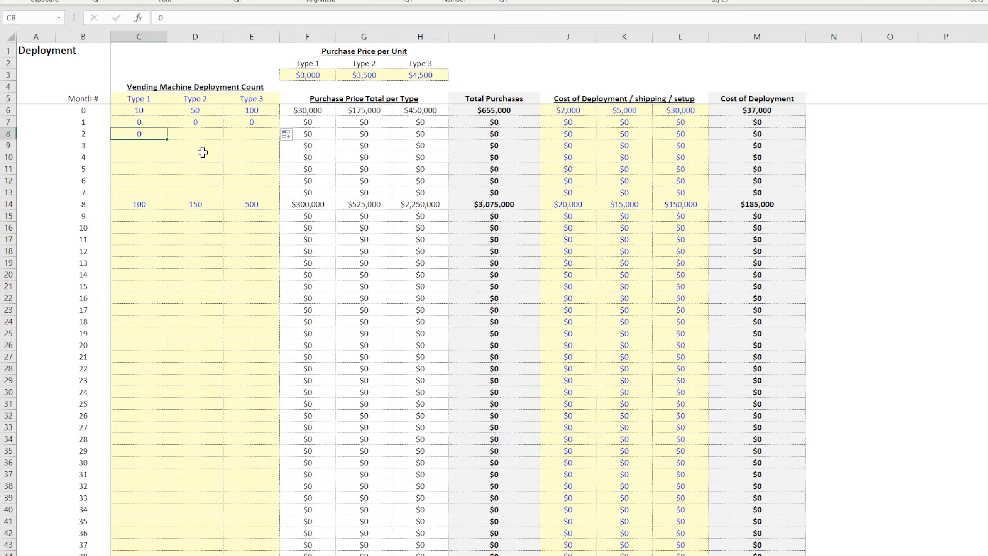
left_click_drag(168, 141, 272, 197)
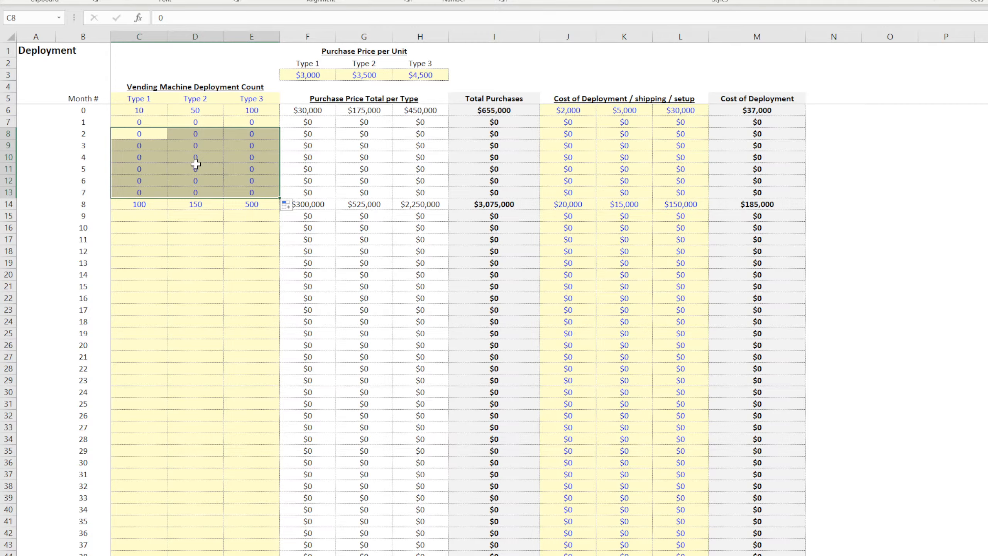
Copy the zero deployment counts for all three types into month 9 and the months after it.
key("ctrl+c")
left_click(130, 218)
key("ctrl+v")
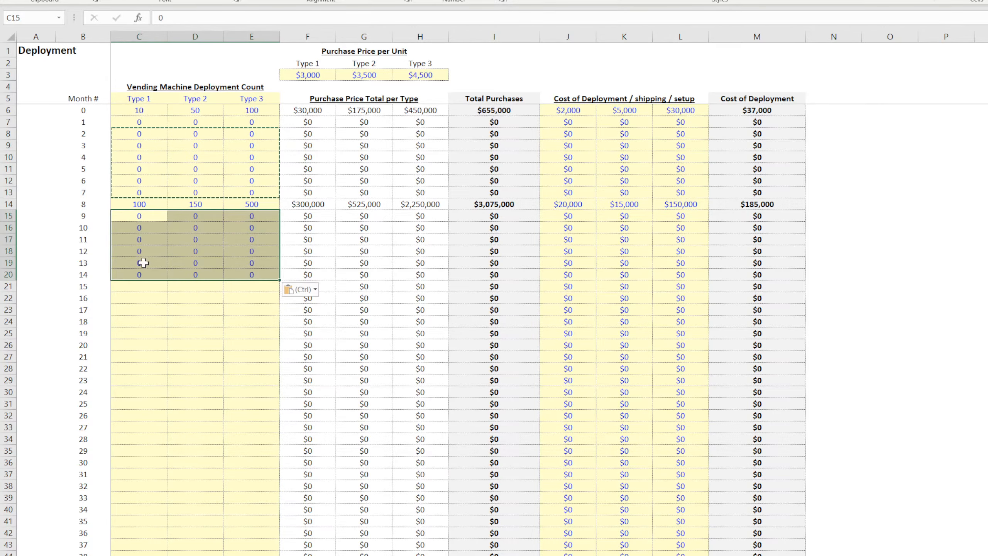
left_click_drag(139, 274, 261, 526)
scroll(190, 442, "up", 8)
left_click(206, 160)
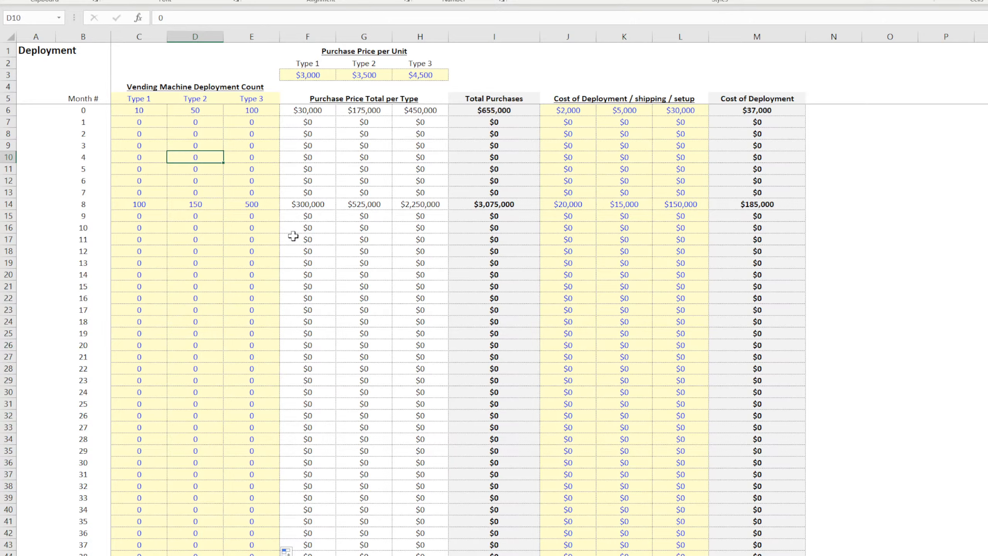
Review the deployment count and deployment cost input ranges, along with the month 0 purchase price formulas for Type 1 and Type 3.
left_click_drag(135, 112, 233, 293)
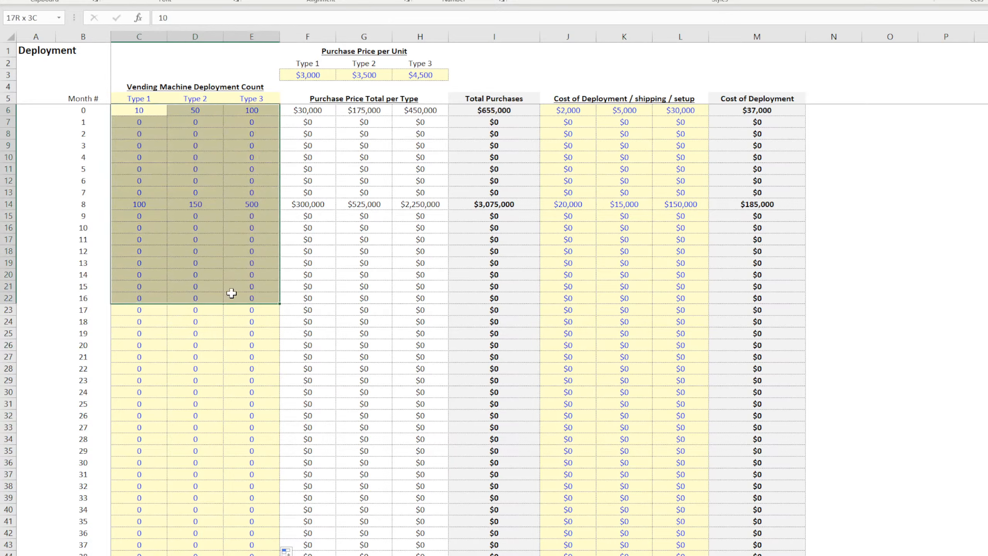
left_click_drag(559, 114, 689, 273)
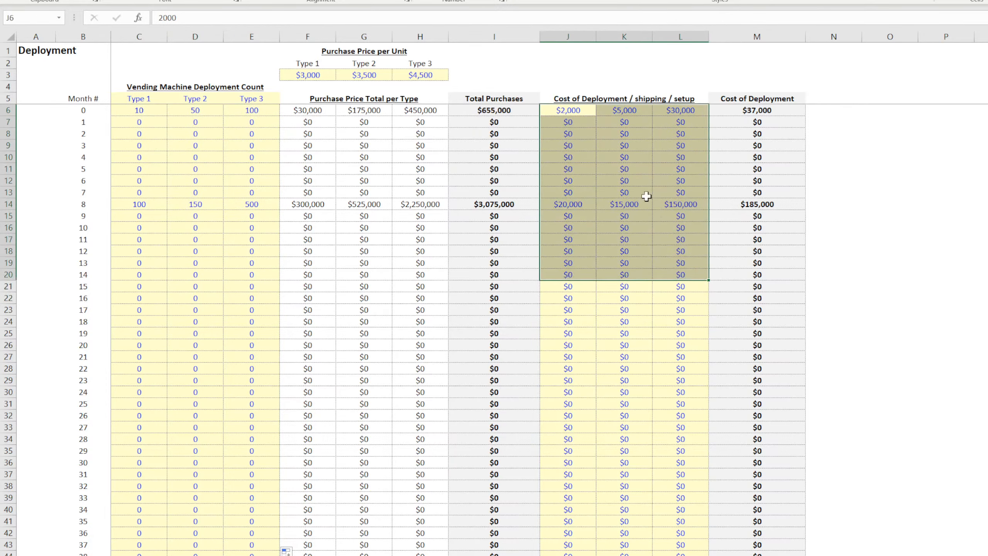
left_click_drag(569, 110, 692, 252)
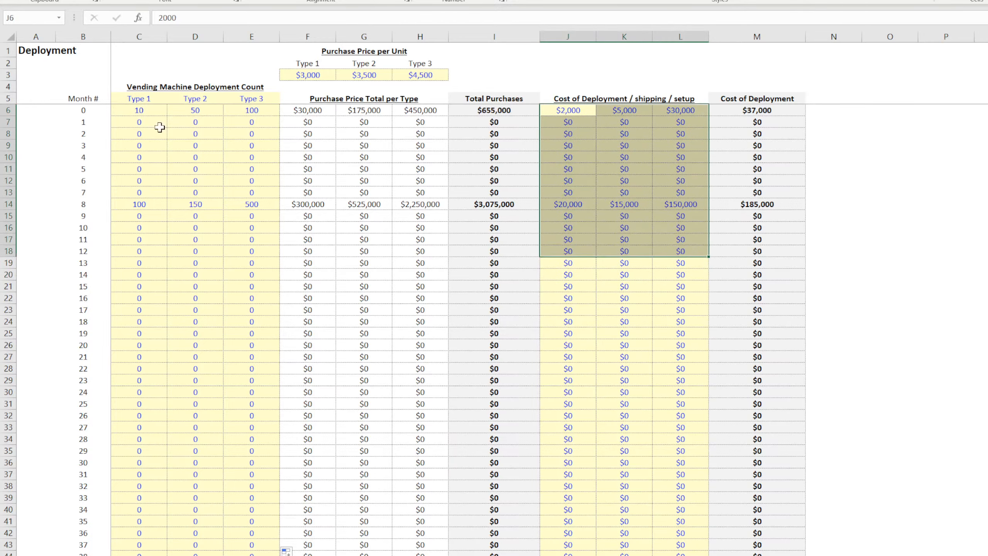
left_click_drag(136, 111, 235, 286)
left_click(192, 157)
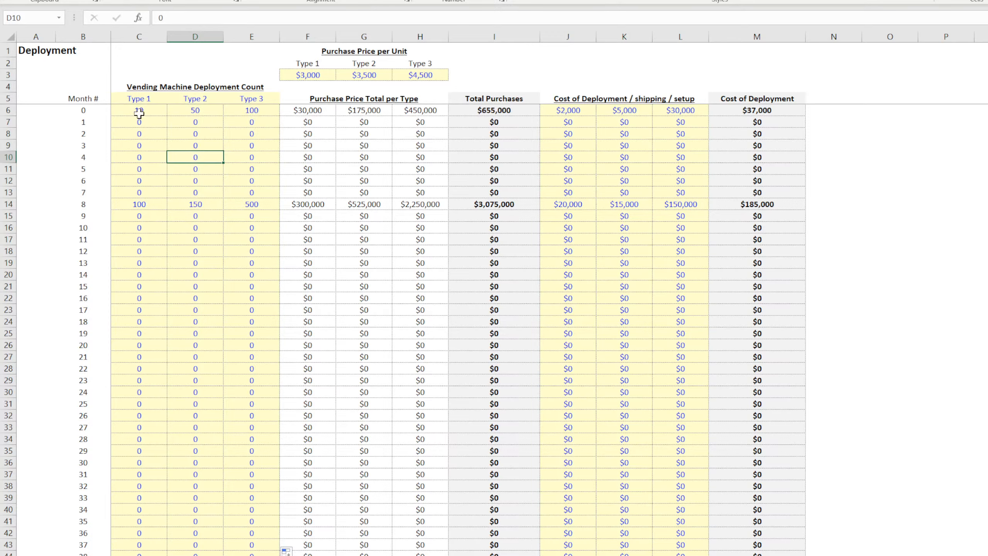
left_click_drag(138, 111, 232, 233)
left_click(311, 113)
left_click(416, 113)
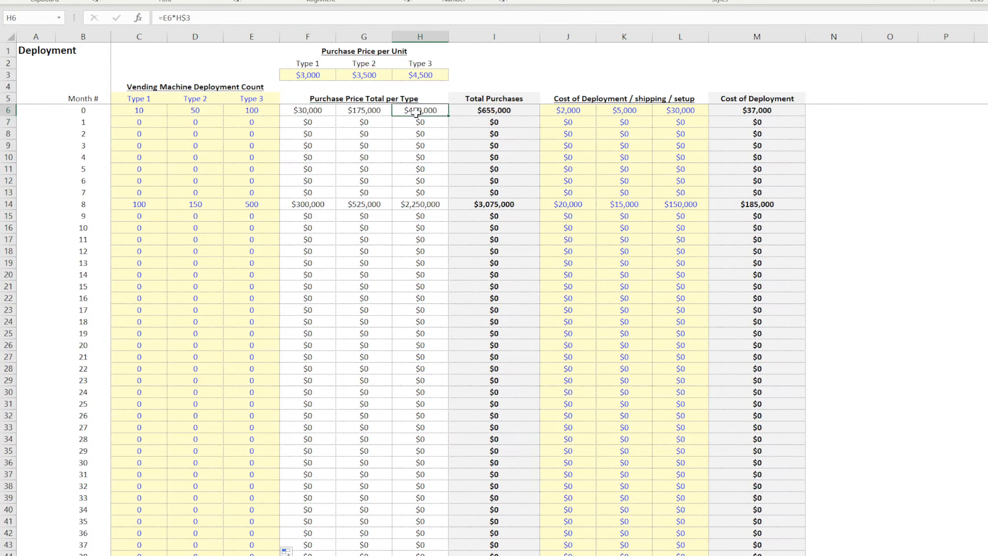
Check the monthly purchase matrix on the depreciation sheet and its SUMIFS formula in C5.
key("ctrl+Page_Down")
scroll(299, 369, "up", 11)
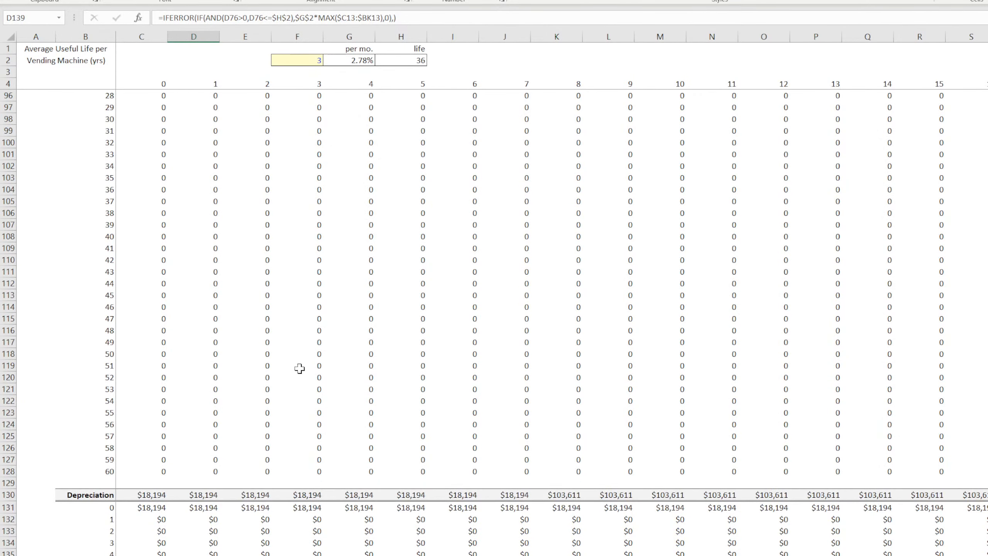
scroll(299, 368, "up", 20)
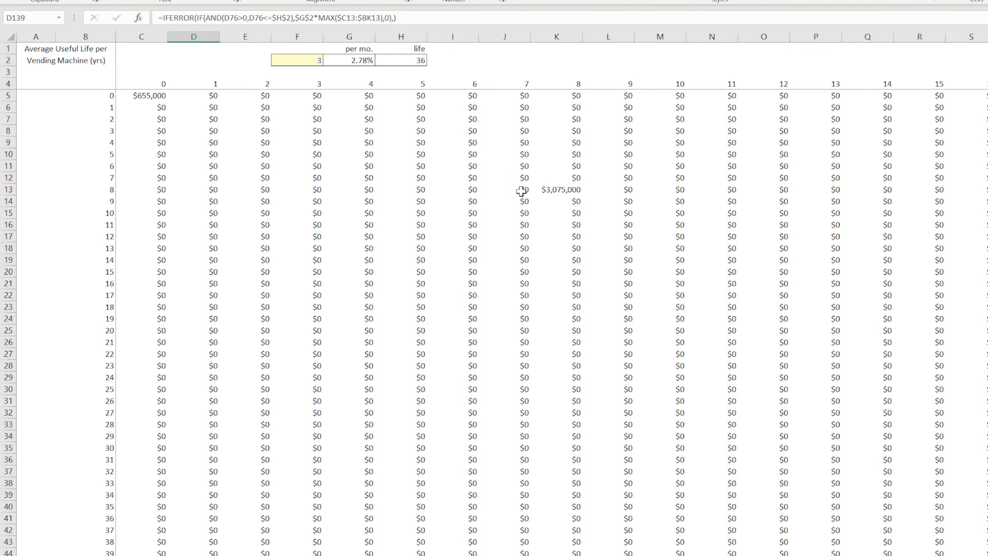
left_click_drag(165, 94, 657, 239)
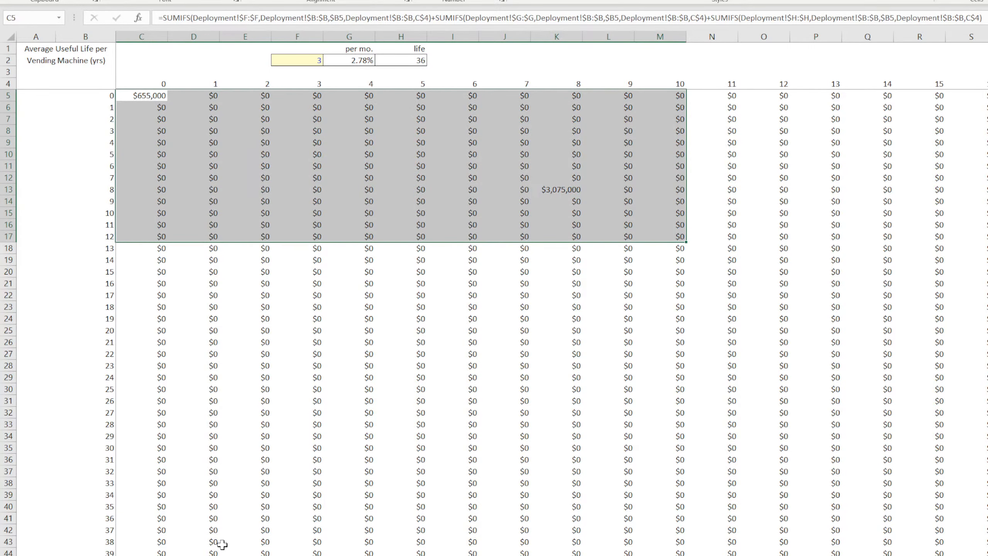
Check the purchase price totals per type in F67:H67 on the Deployment sheet.
key("ctrl+Page_Up")
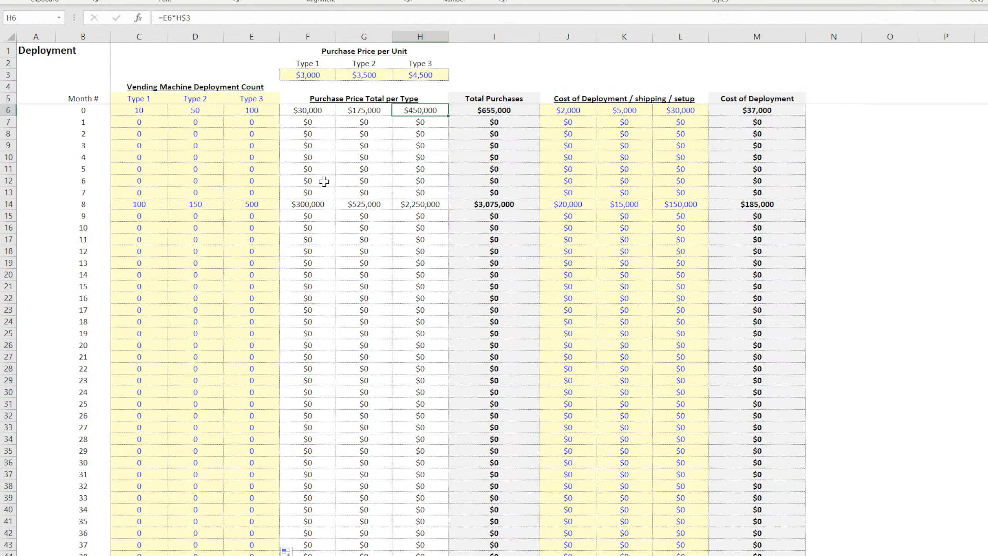
scroll(350, 394, "down", 11)
left_click_drag(425, 438, 313, 438)
scroll(429, 392, "up", 7)
scroll(430, 392, "up", 4)
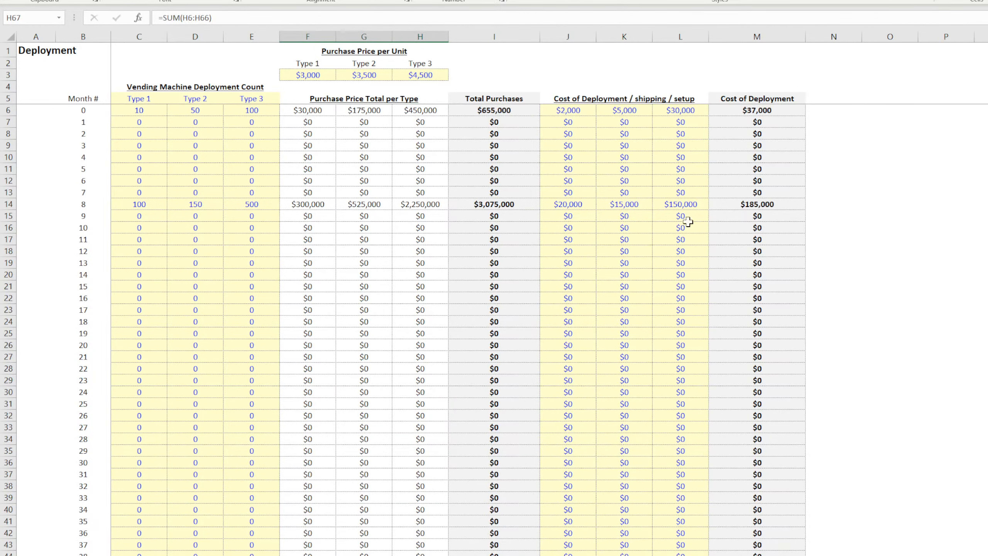
Check the month 0 deployment, shipping and setup costs for Types 1, 2 and 3 in J6:L6.
left_click(570, 109)
left_click(618, 110)
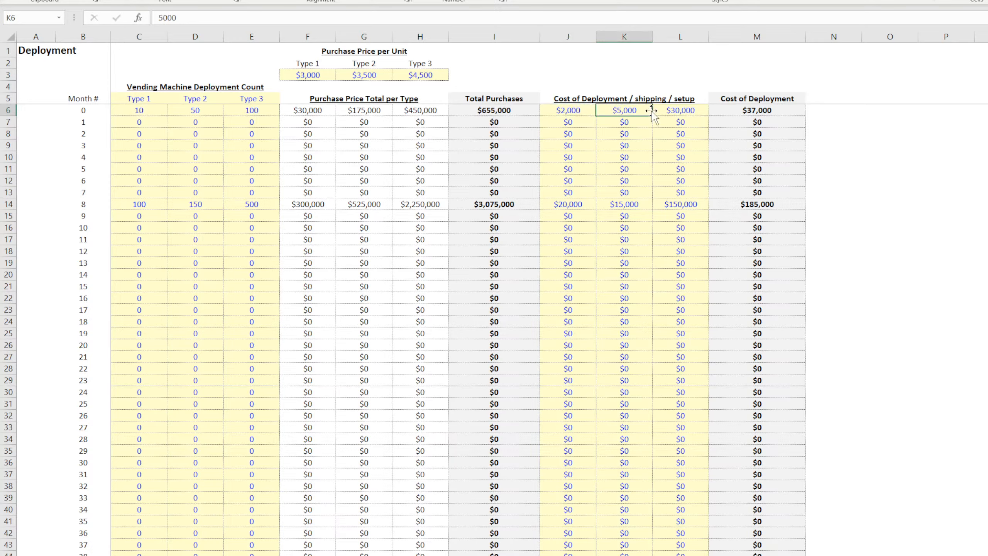
left_click(673, 110)
left_click(572, 110)
left_click_drag(587, 111, 665, 110)
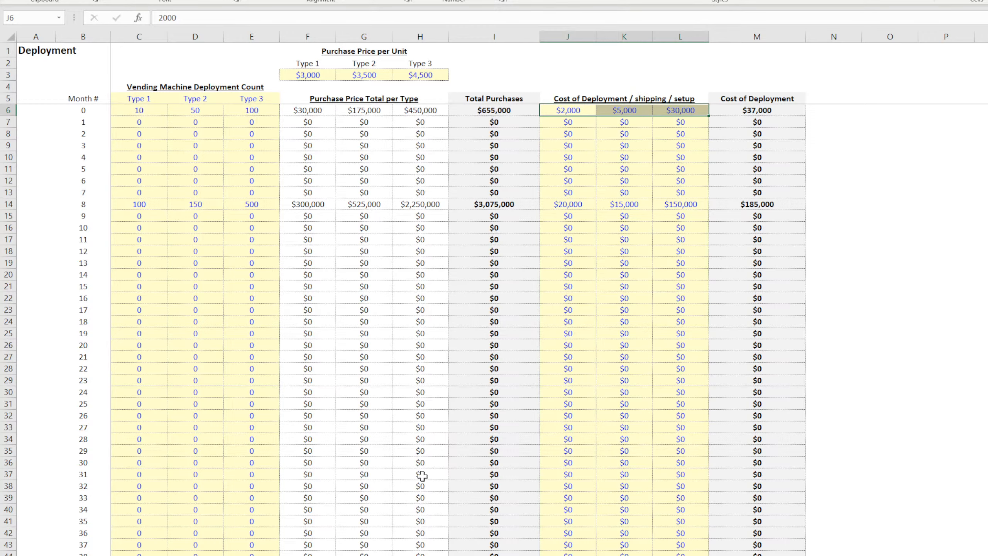
Check the Type 1 month 0 purchase cost formula in D14 on the monthly pro-forma.
left_click(383, 555)
scroll(331, 362, "up", 11)
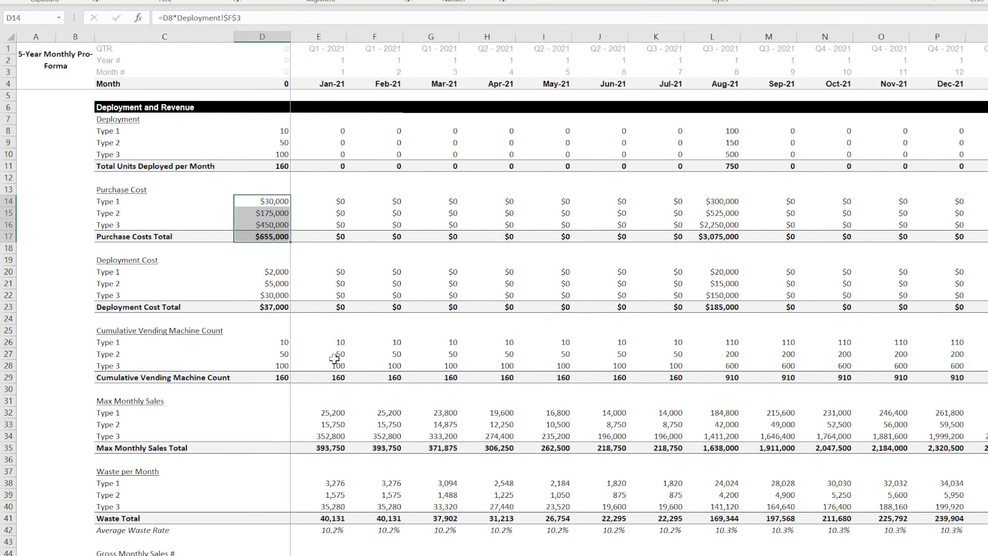
left_click(272, 199)
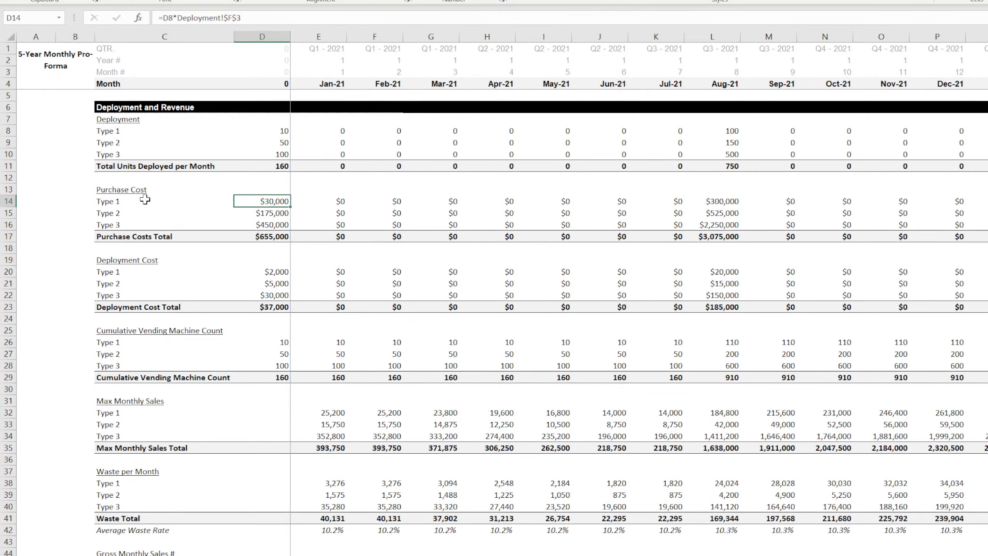
Move the Purchase Cost section from rows 13 to 17 to below the Gross Profit section on the pro-forma.
left_click_drag(7, 190, 7, 237)
left_click_drag(54, 186, 72, 397)
scroll(158, 345, "up", 15)
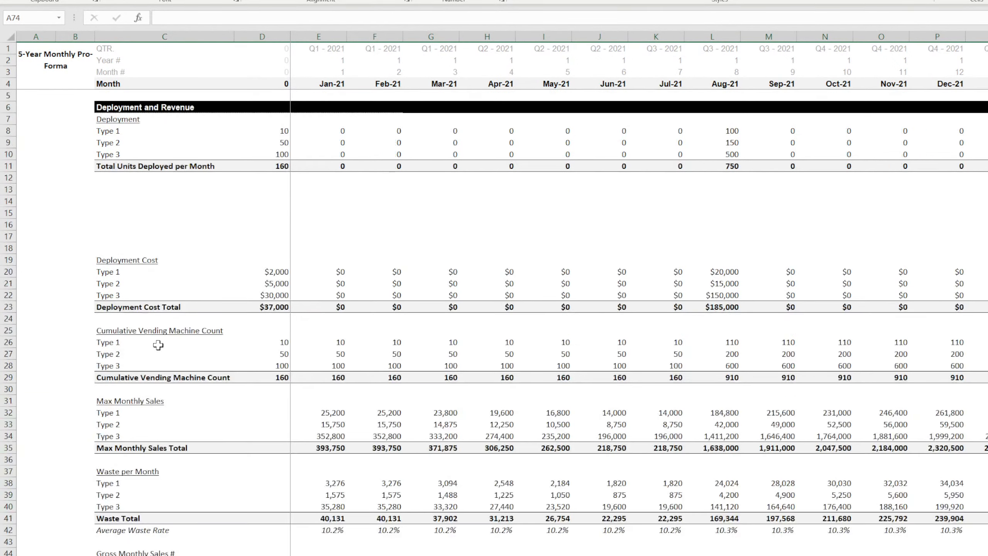
Delete the emptied rows 13 to 17 and the one extra blank row above the Deployment Cost section.
left_click_drag(7, 190, 7, 236)
key("ctrl+minus")
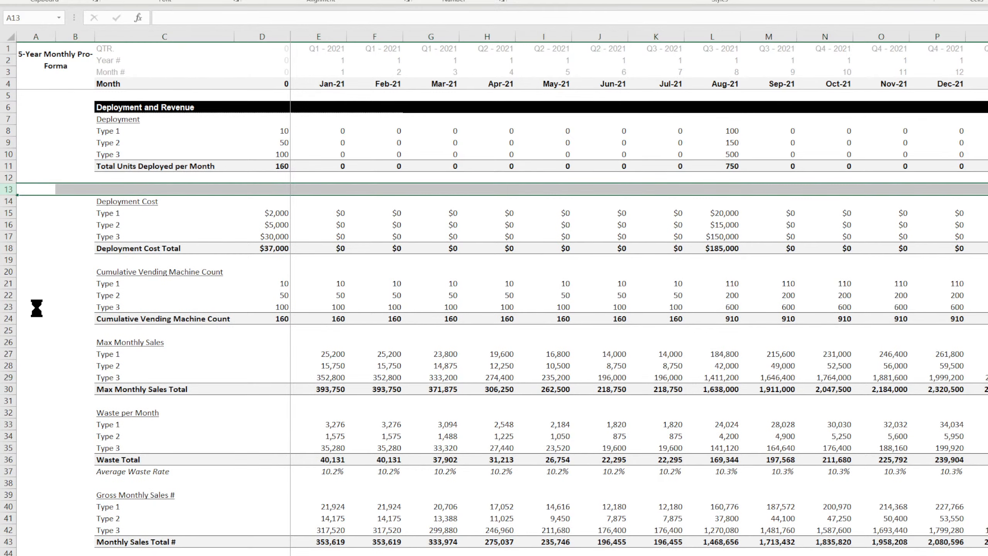
key("ctrl+minus")
left_click(33, 296)
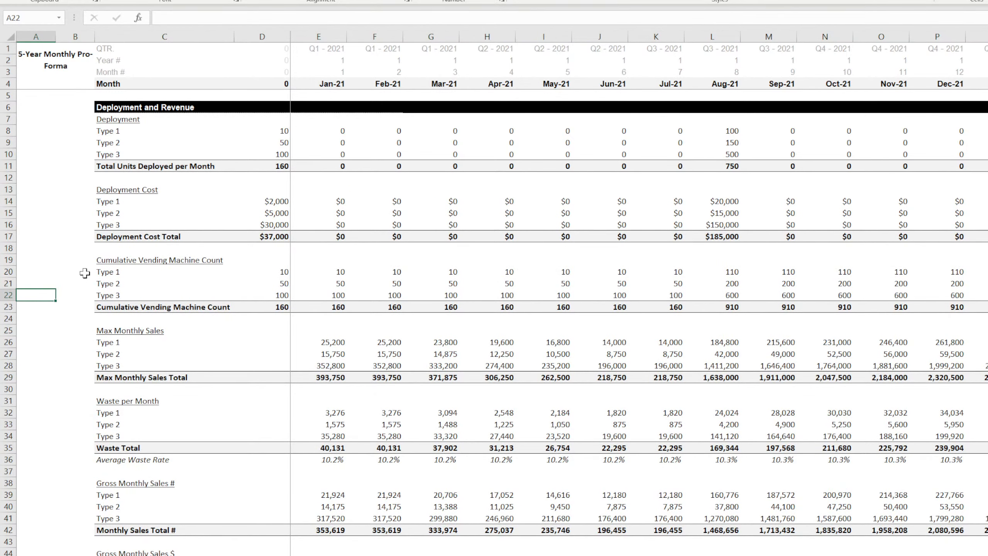
Move the Deployment Cost section from rows 13 to 17 to row 75, below the Purchase Cost section.
scroll(69, 296, "down", 15)
scroll(69, 296, "up", 15)
left_click_drag(10, 190, 14, 236)
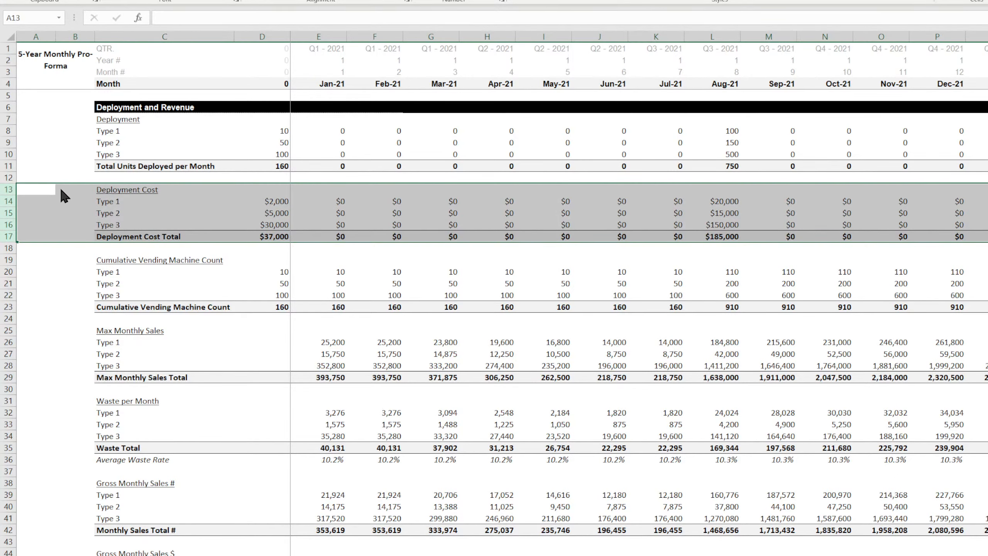
left_click_drag(61, 190, 59, 478)
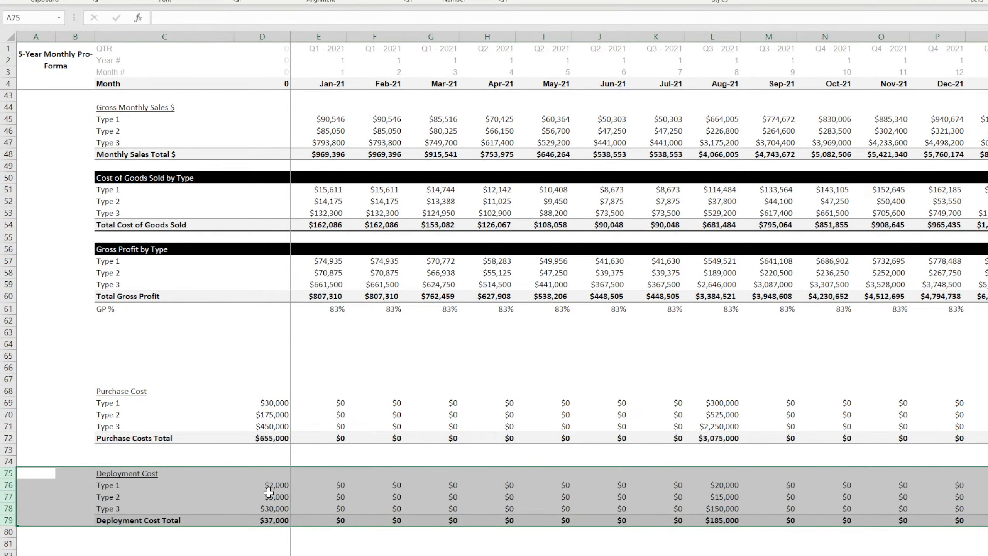
Inspect the month 0 formulas in the relocated Deployment Cost and Purchase Cost sections.
left_click(282, 486)
left_click(282, 497)
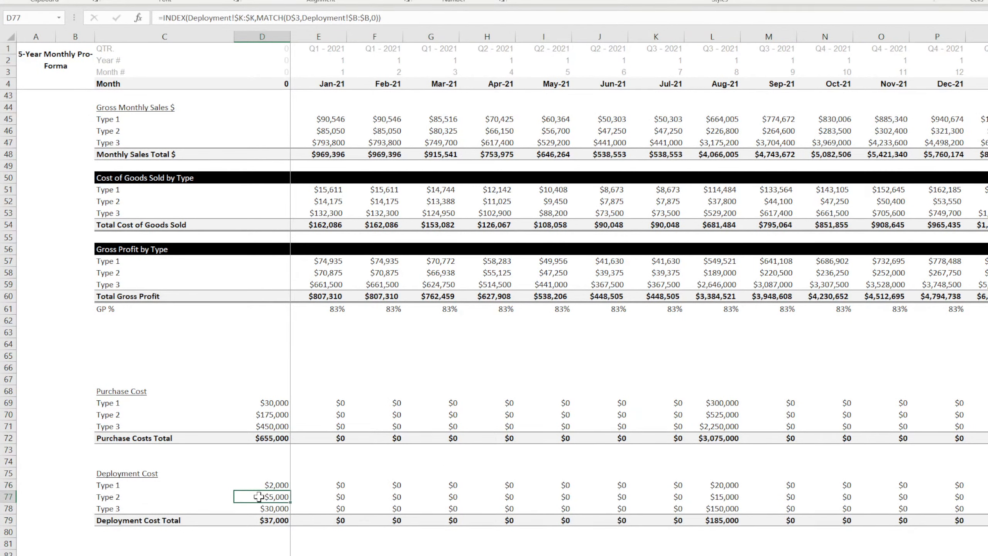
left_click_drag(281, 403, 271, 439)
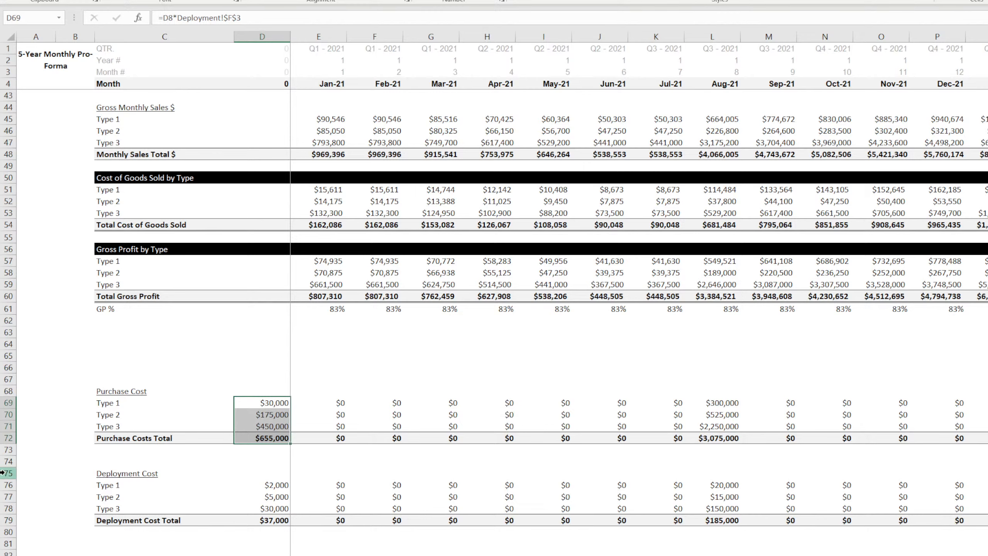
Move the Purchase Cost section from rows 68 to 72 down to row 108.
left_click_drag(8, 391, 7, 438)
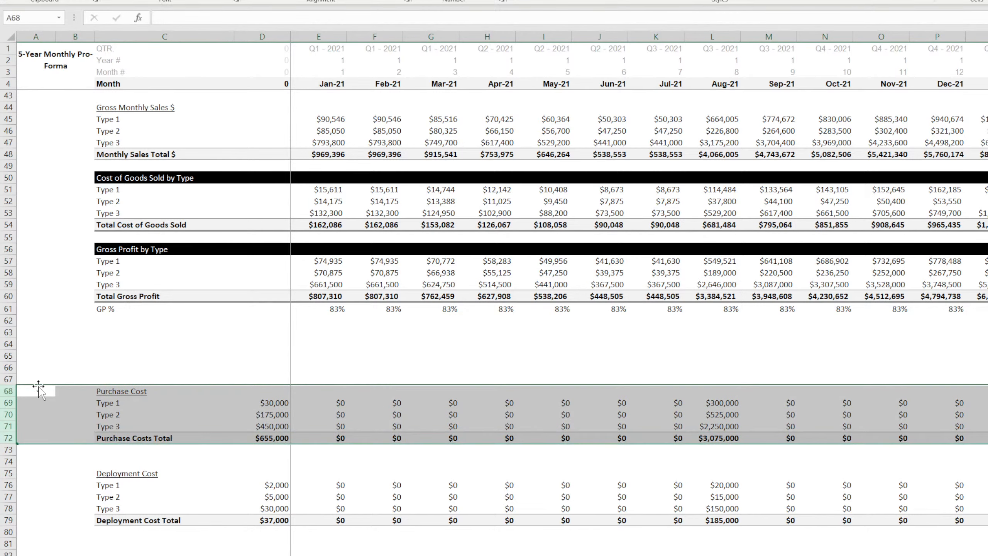
left_click_drag(38, 385, 89, 463)
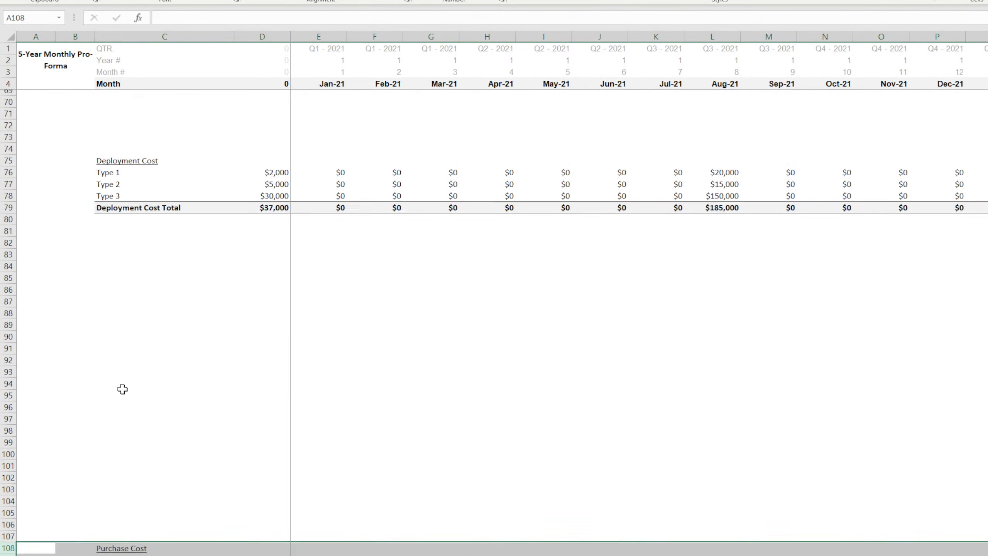
Move the Deployment Cost section from rows 75 to 79 up to row 66, below the gross profit block.
scroll(123, 388, "up", 8)
left_click_drag(14, 464, 9, 507)
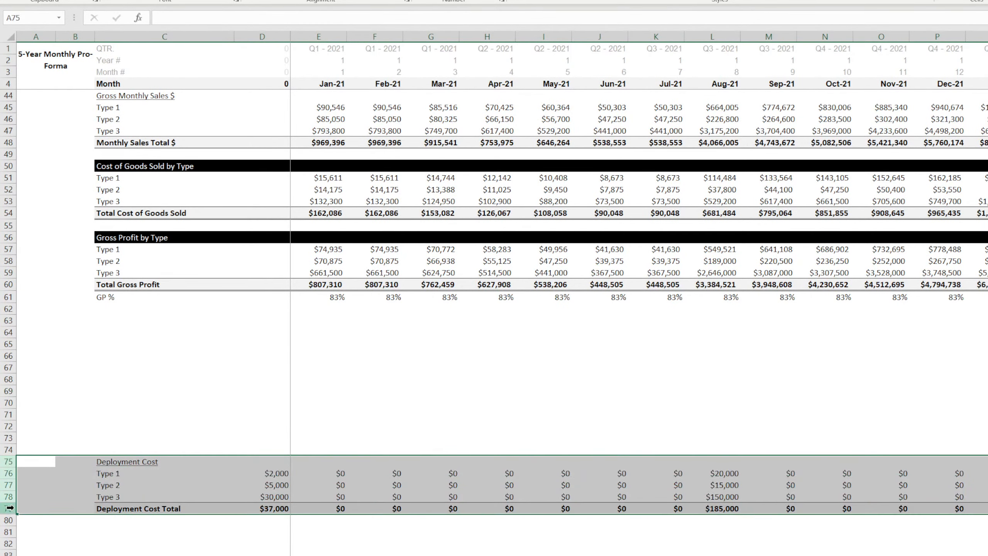
left_click_drag(68, 457, 82, 358)
left_click(206, 461)
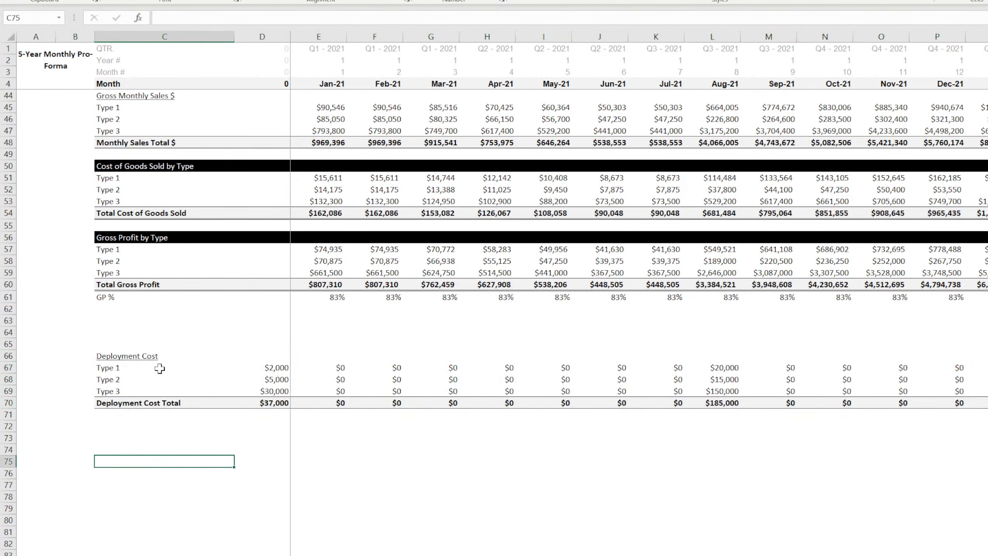
Add the header "Operating Expenses" in C63 and format C63:H63 with a black fill and bold white text.
left_click_drag(115, 283, 389, 285)
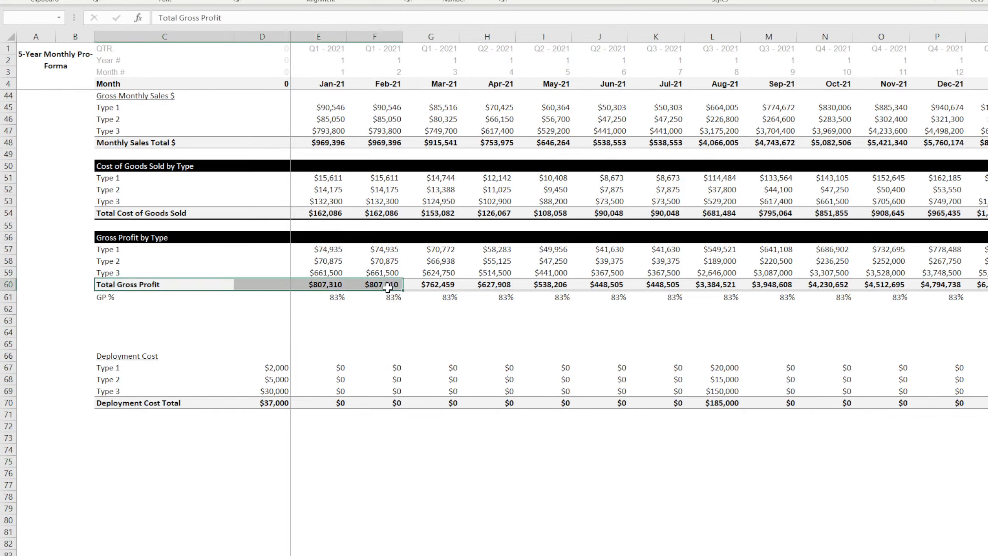
left_click(114, 307)
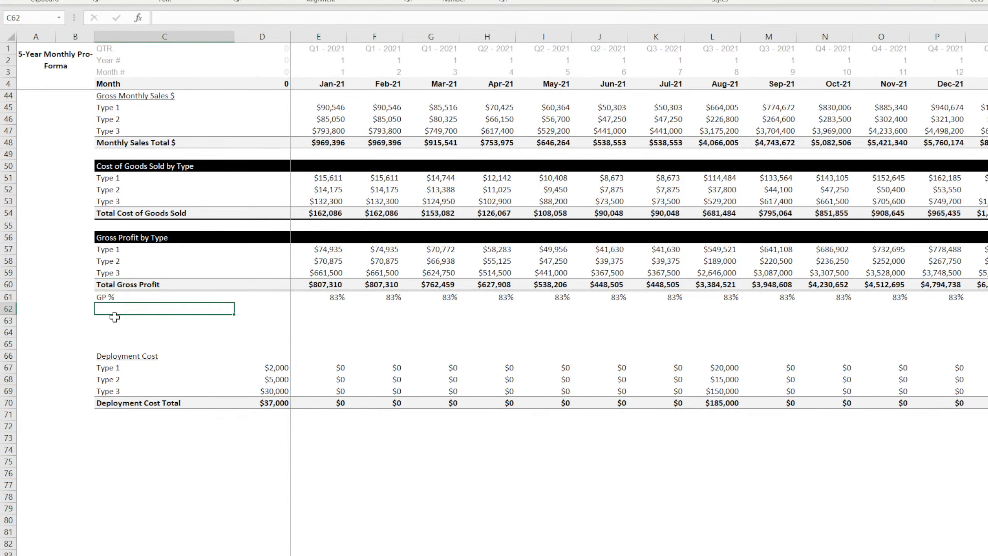
left_click(114, 322)
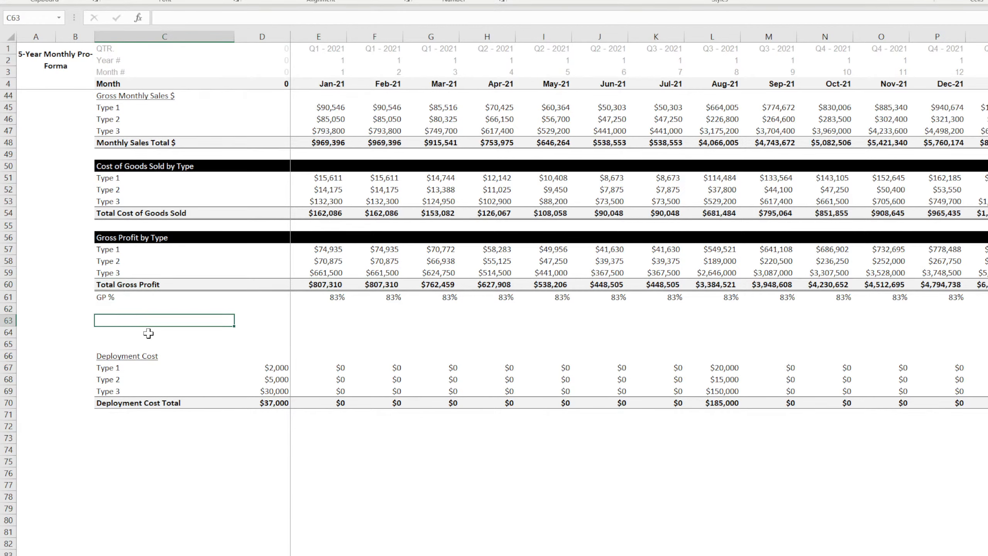
type("Operating Expenses")
key("Return")
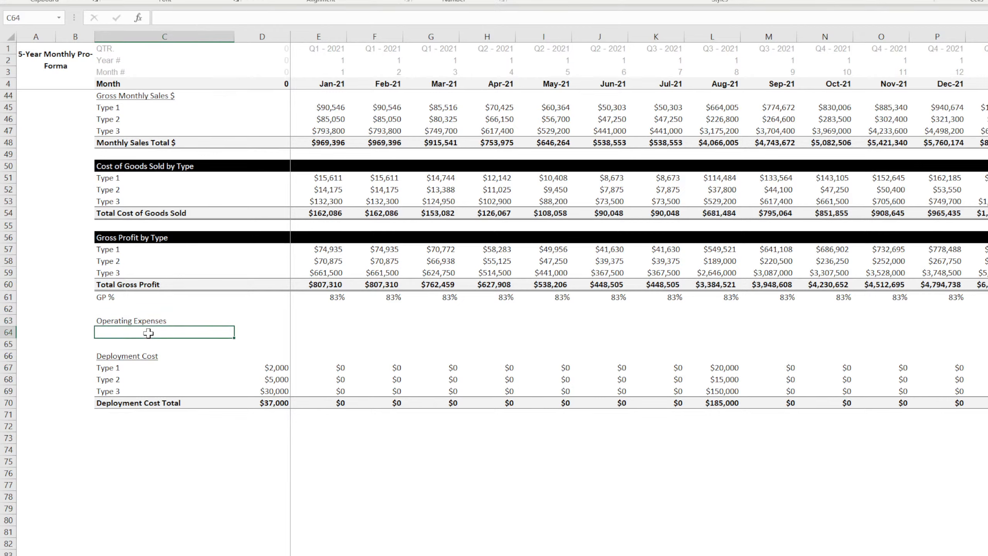
left_click_drag(136, 320, 511, 320)
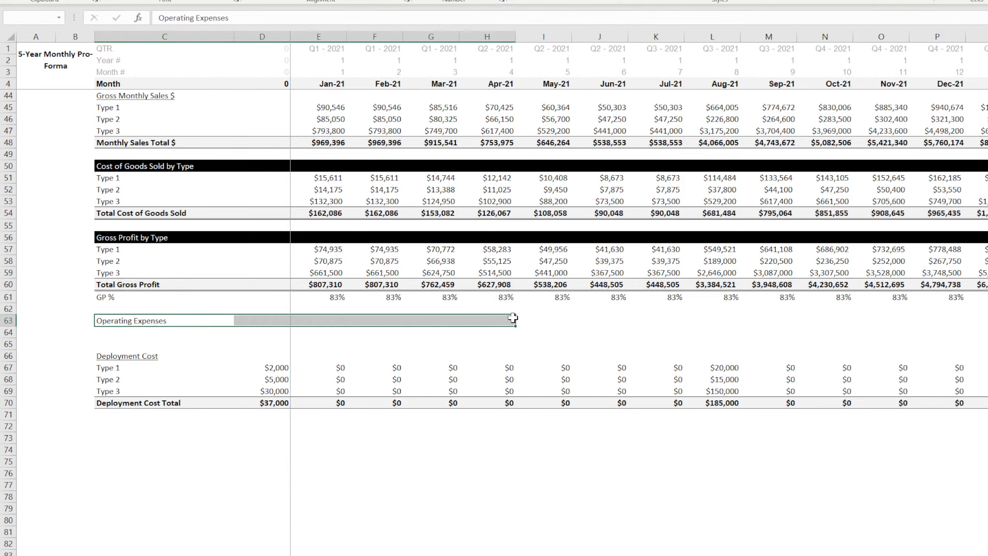
left_click(205, 9)
left_click(219, 28)
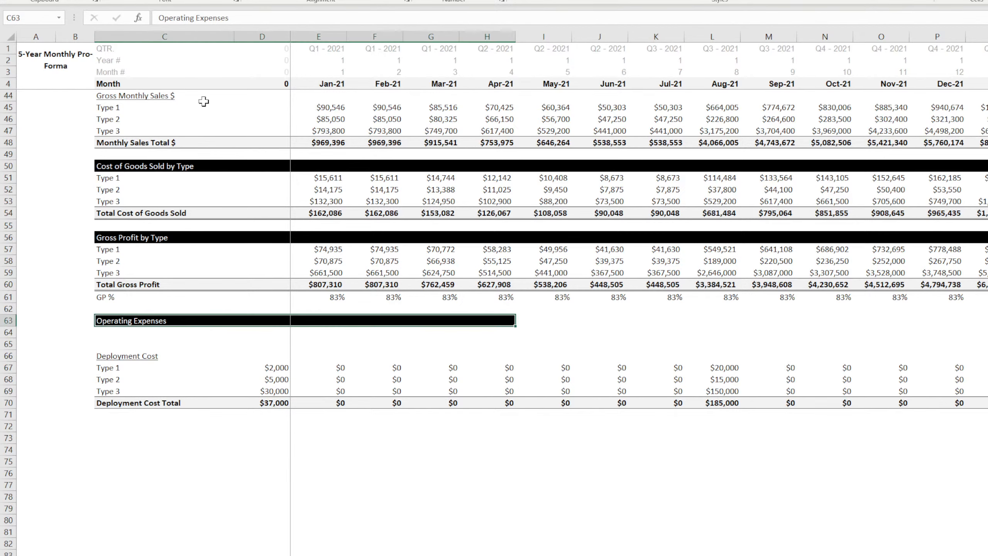
Move the Deployment Cost section from rows 66 to 70 up to row 64, directly under the Operating Expenses header.
left_click_drag(117, 355, 411, 390)
left_click_drag(8, 356, 11, 402)
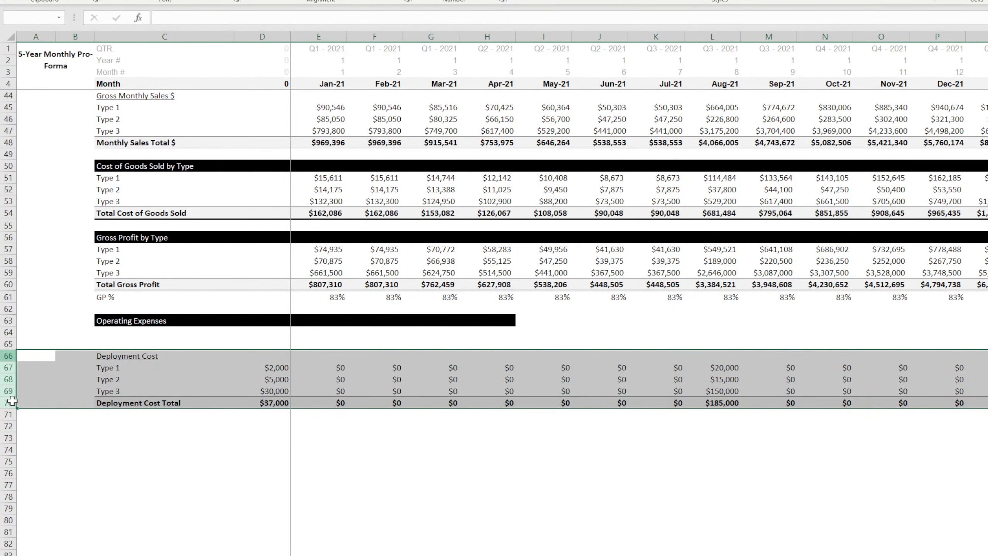
left_click_drag(46, 343, 45, 332)
left_click(134, 450)
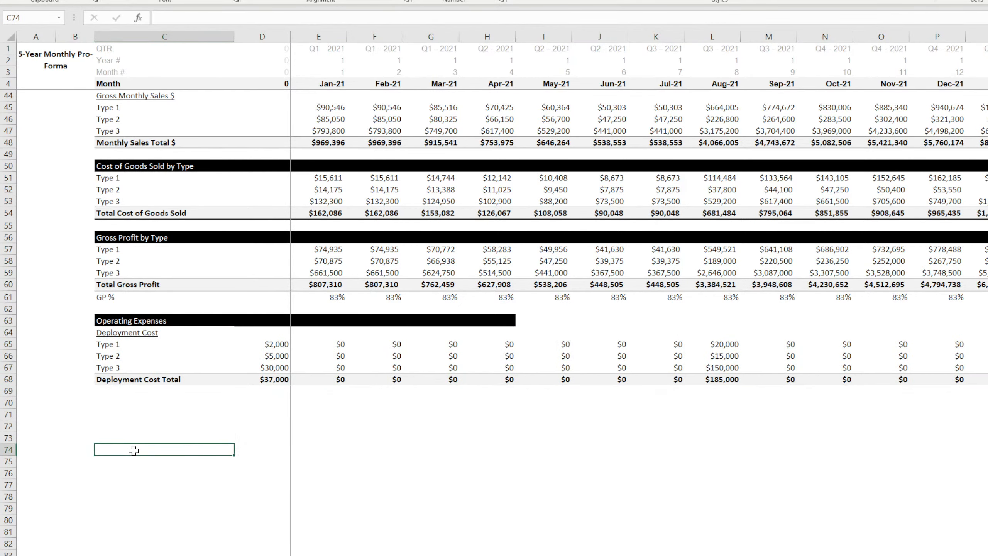
Extend the black Operating Expenses header band from column H across the remaining month columns.
left_click_drag(155, 321, 486, 321)
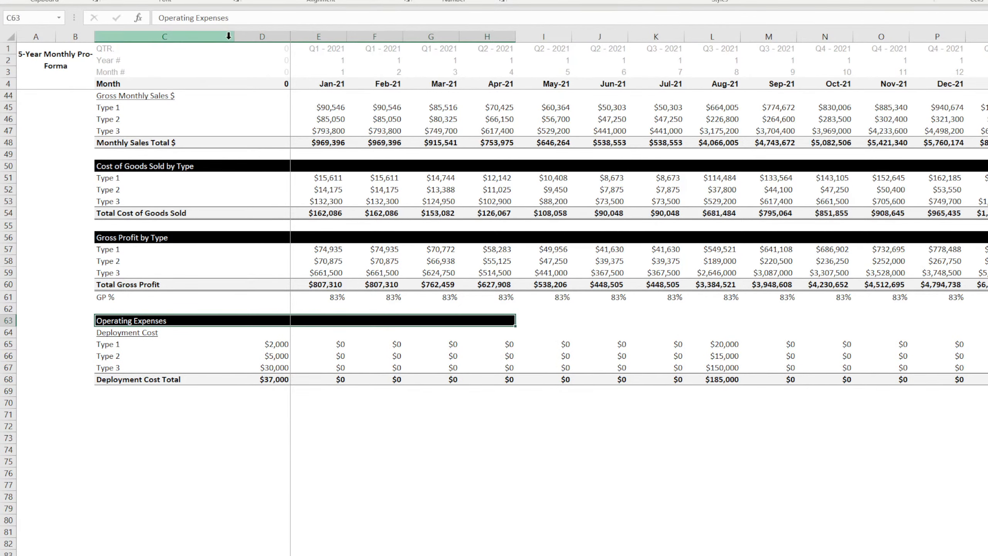
left_click(502, 321)
left_click_drag(515, 326, 973, 325)
left_click(517, 494)
Delete the empty rows 13 to 17 and the one extra blank row above Cumulative Vending Machine Count.
scroll(316, 410, "up", 13)
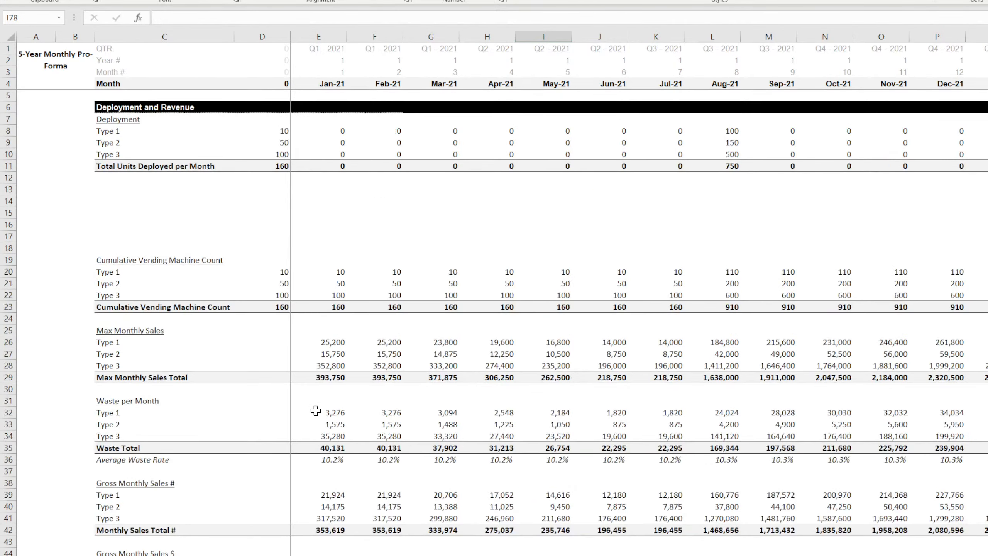
left_click(5, 190)
left_click_drag(6, 189, 7, 236)
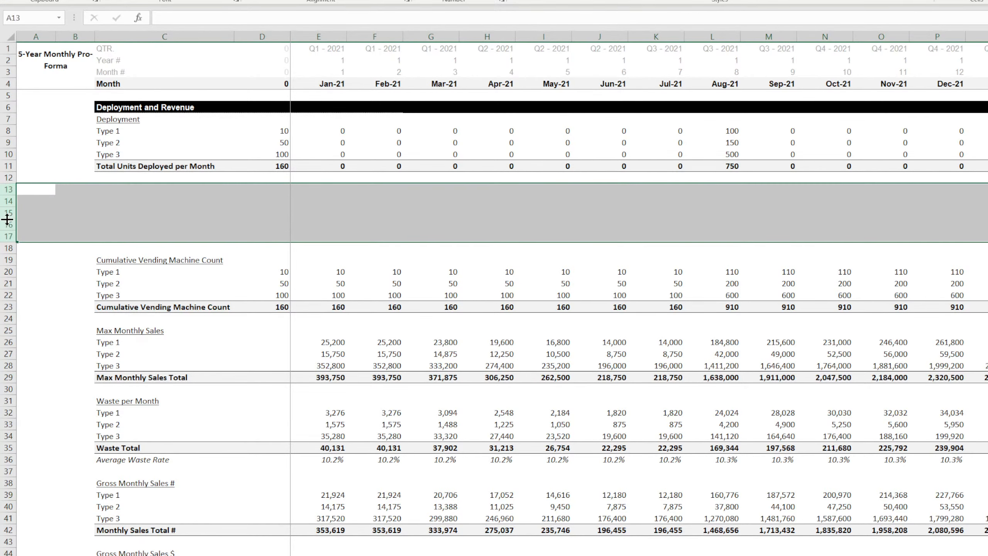
key("ctrl+minus")
left_click(39, 295)
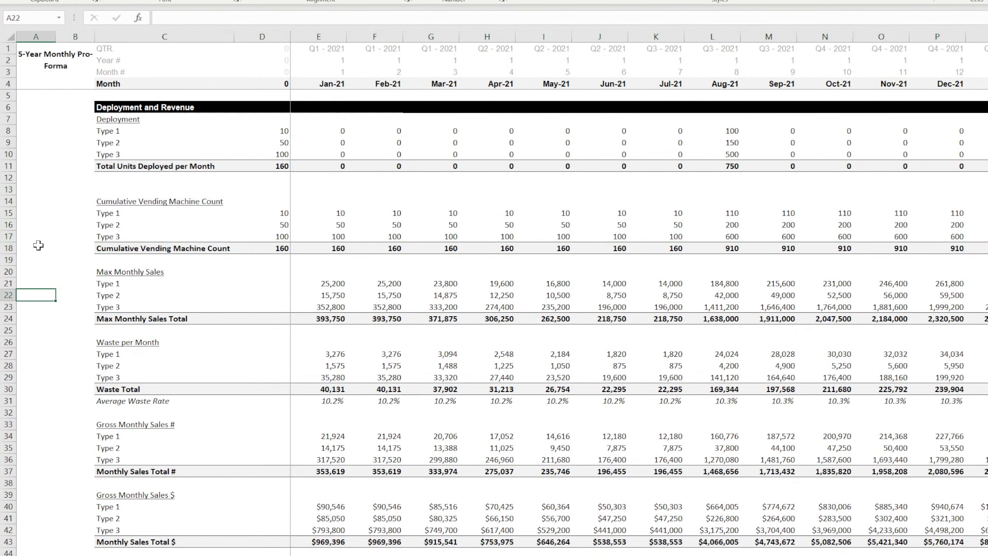
left_click(5, 189)
key("ctrl+minus")
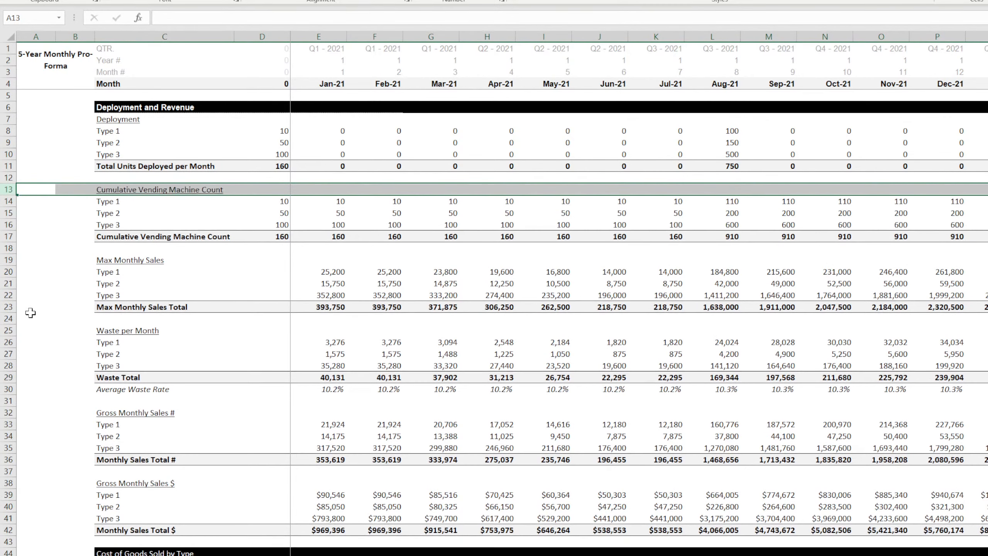
left_click(35, 319)
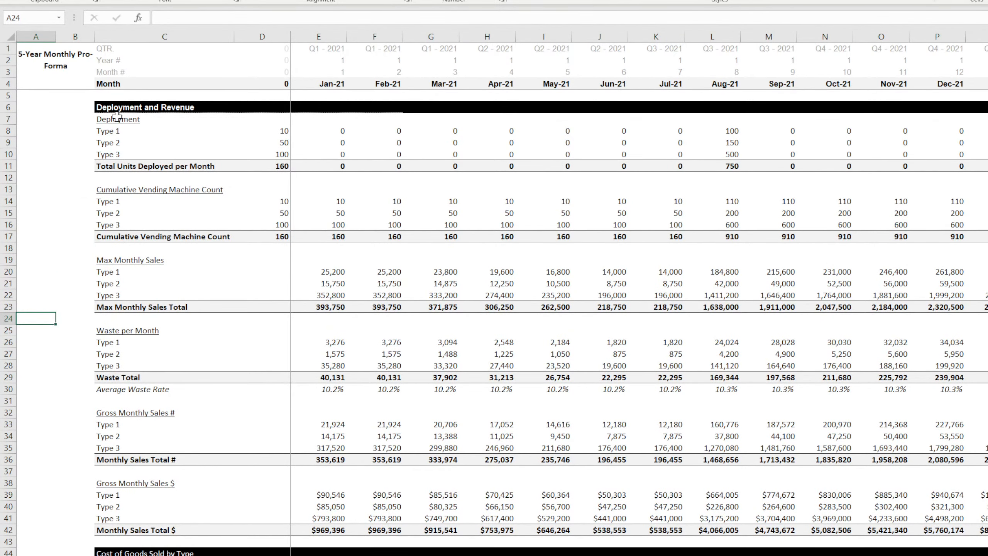
Review the reorganized monthly pro-forma from the Deployment and cumulative count formulas down to Operating Expenses.
left_click(331, 200)
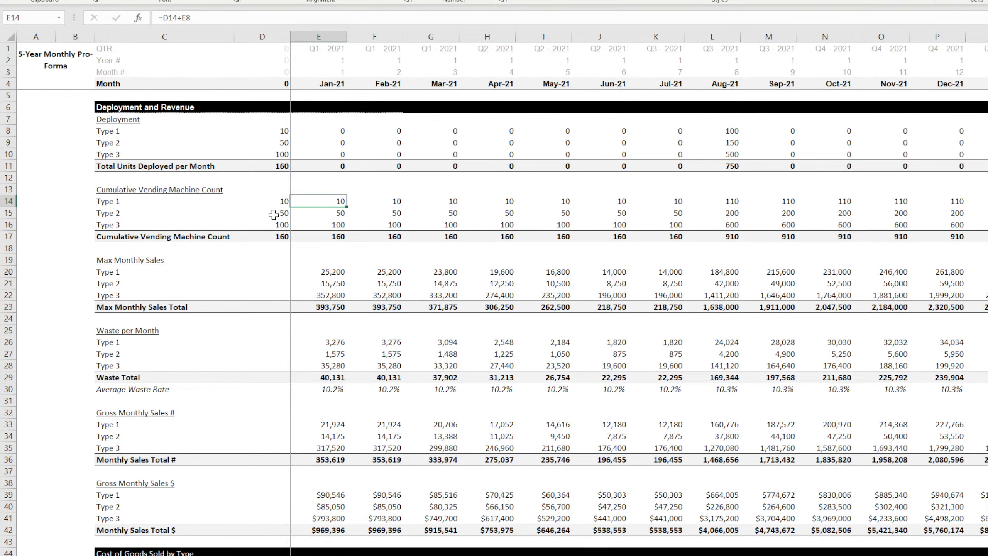
left_click(157, 192)
left_click(120, 133)
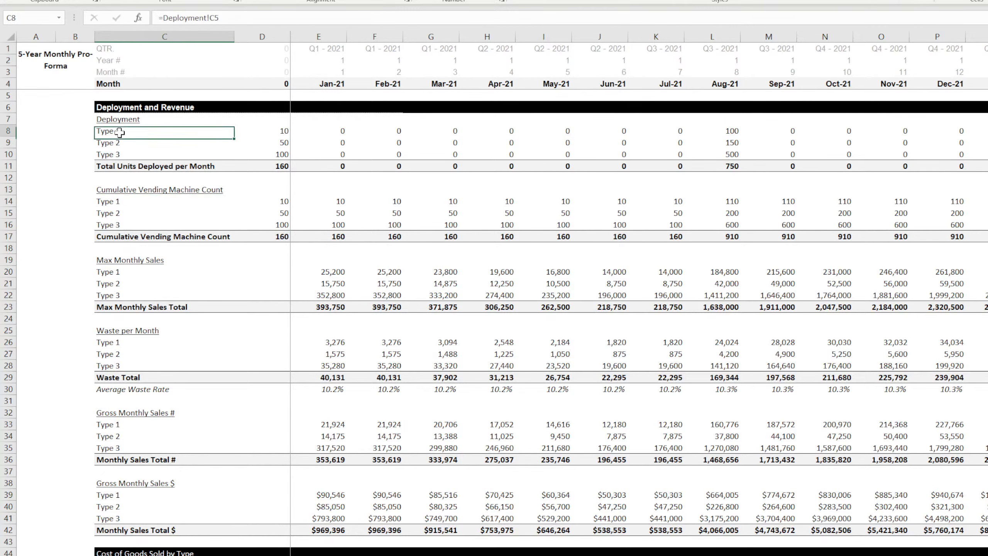
left_click_drag(119, 132, 350, 151)
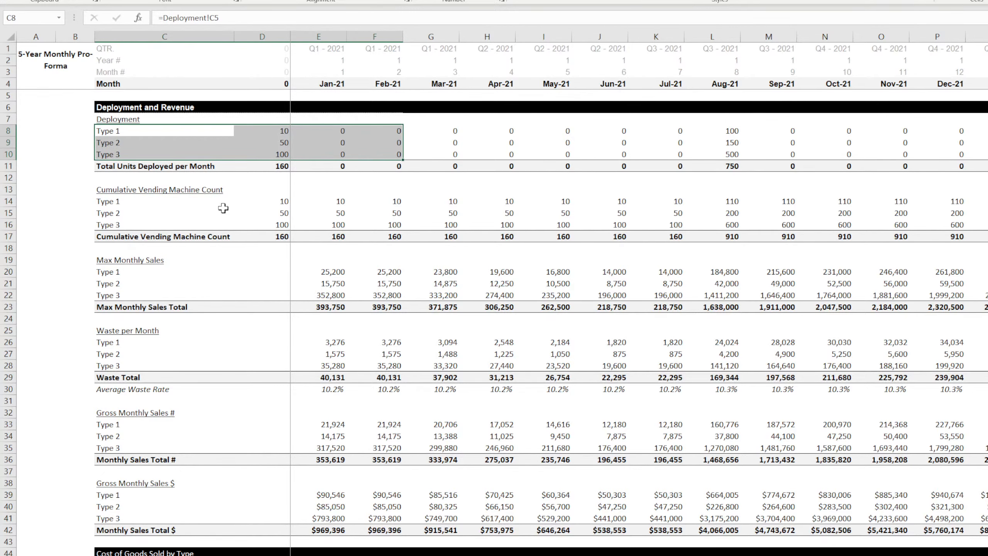
scroll(224, 207, "down", 4)
scroll(341, 215, "up", 4)
scroll(337, 225, "down", 7)
scroll(329, 233, "up", 7)
scroll(333, 247, "down", 7)
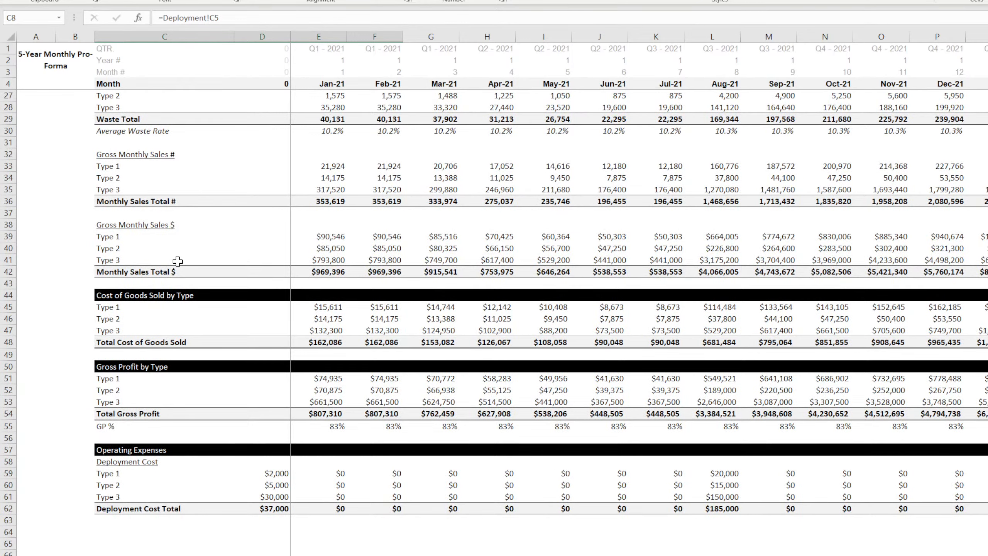
scroll(175, 186, "down", 4)
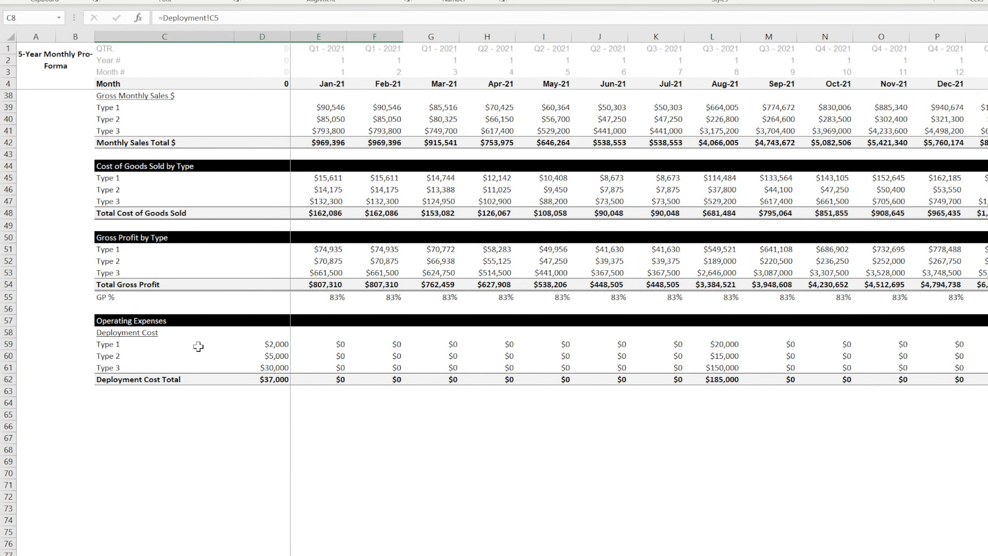
scroll(180, 293, "down", 4)
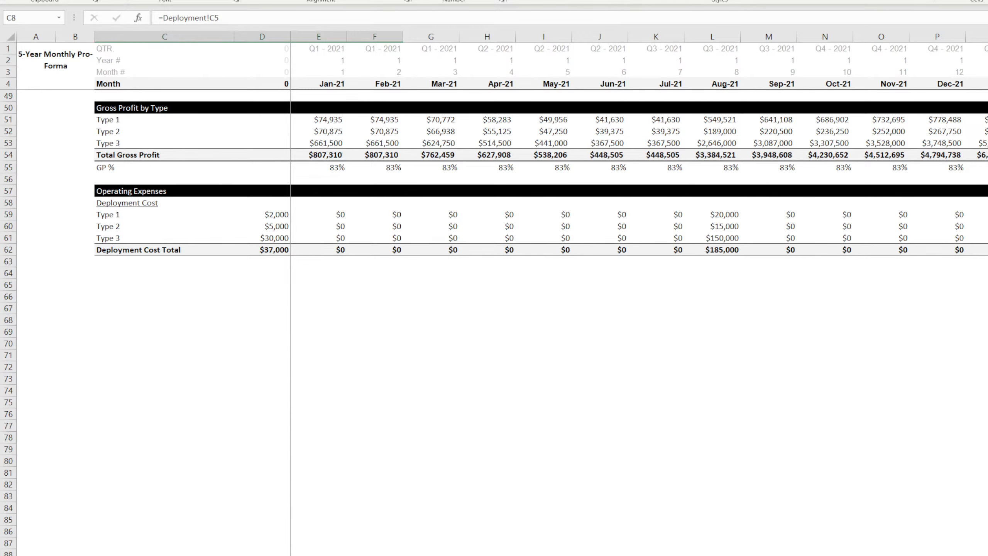
Go back through the deployment and capacity assumption sheets to find the average refill cost inputs.
key("ctrl+Page_Up")
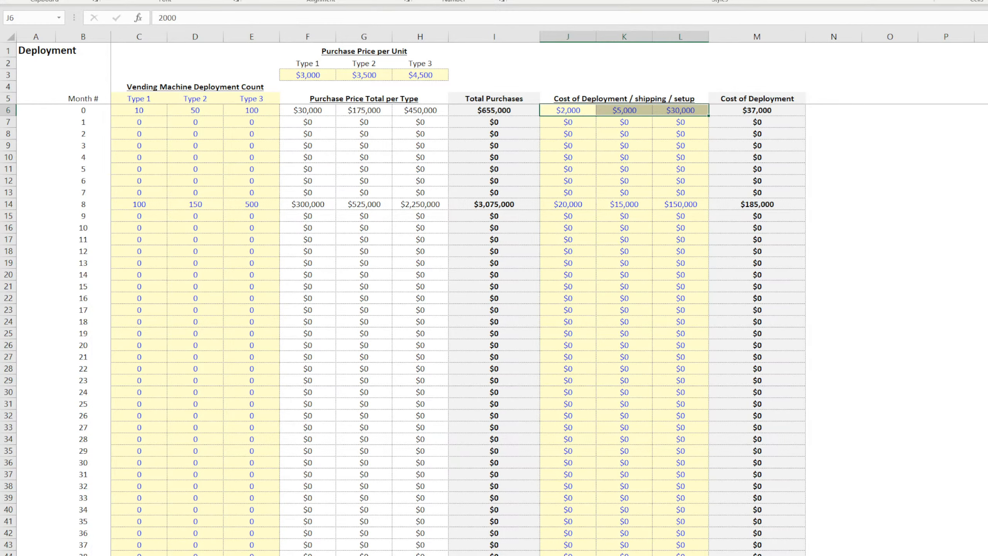
key("ctrl+Page_Up")
key("ctrl+Page_Up")
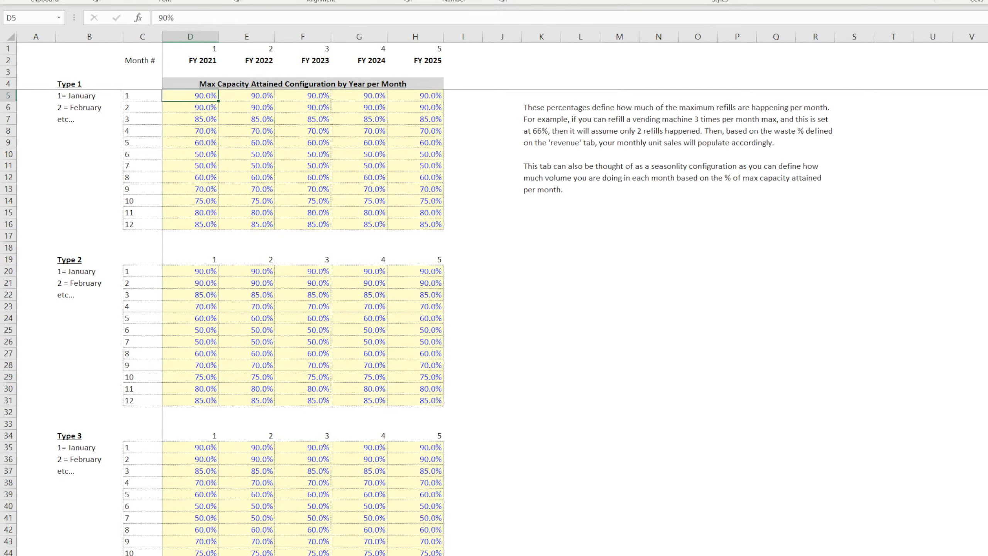
key("ctrl+Page_Up")
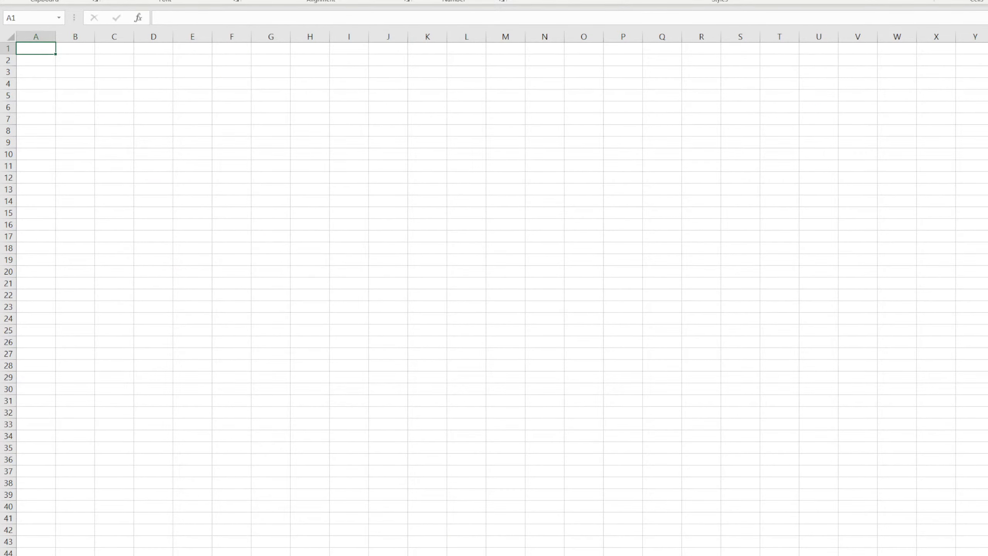
key("ctrl+Page_Up")
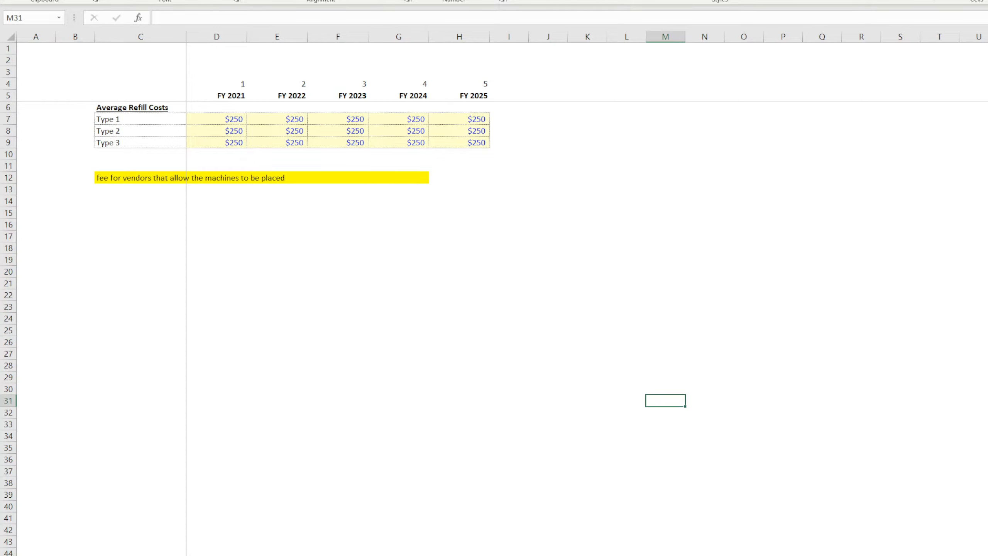
key("ctrl+Page_Down")
key("ctrl+Page_Down")
Examine the vendor placement fee note in row 12, the empty space below it and the refill costs by type.
left_click(105, 177)
left_click_drag(104, 178, 409, 173)
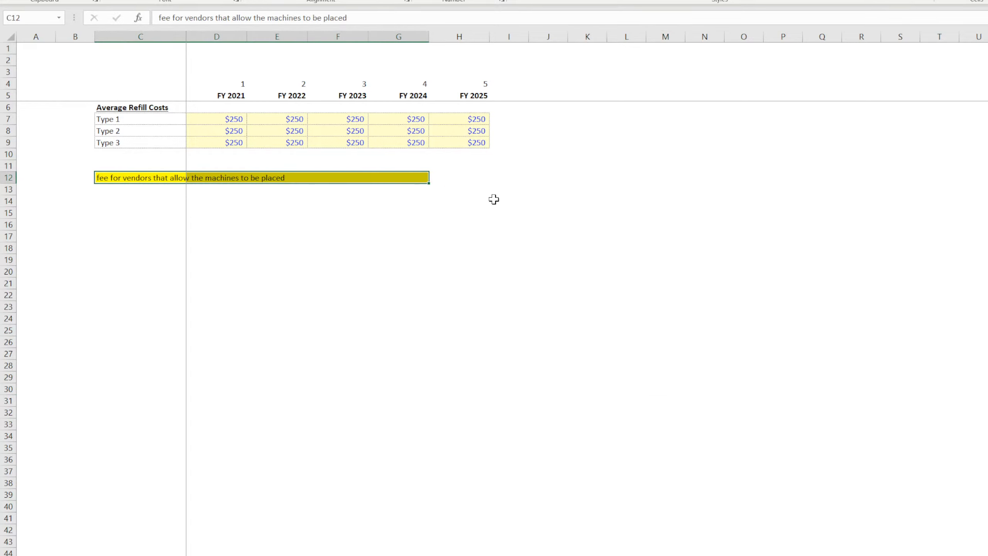
left_click(570, 226)
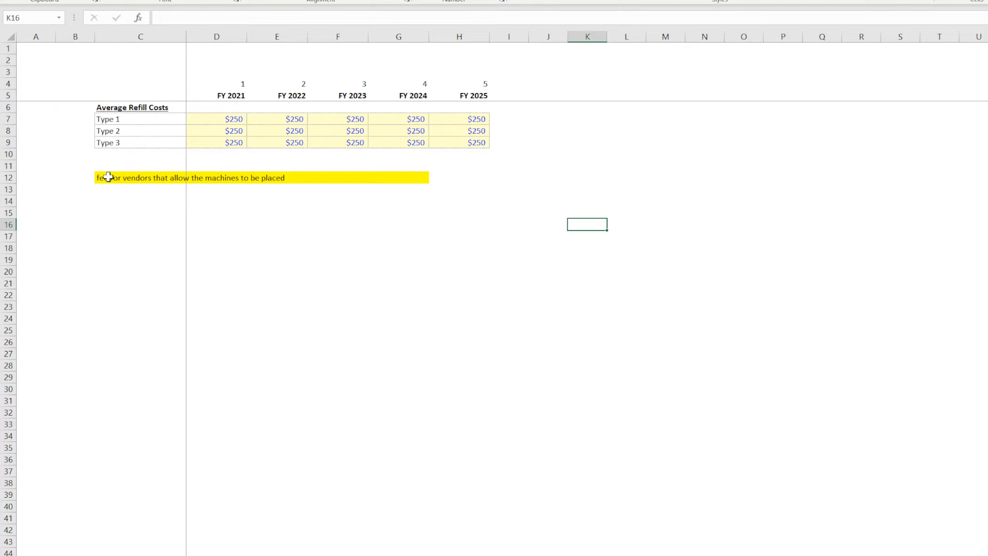
left_click_drag(103, 177, 604, 332)
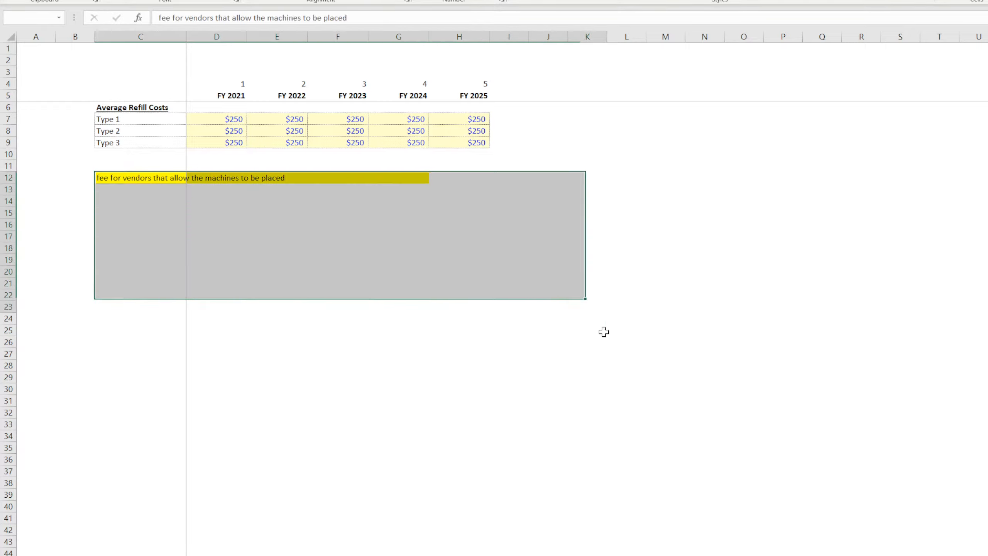
left_click_drag(205, 202, 481, 256)
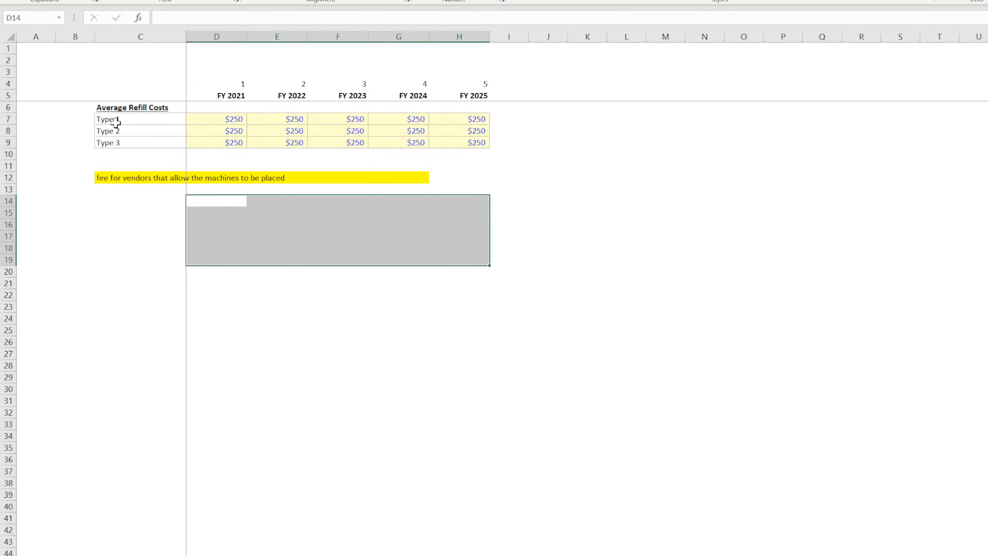
left_click_drag(225, 119, 468, 144)
Inspect the month 0 and January Type 1 formulas of Cumulative Vending Machine Count and the Operating Expenses section in the monthly pro-forma.
key("ctrl+Page_Down")
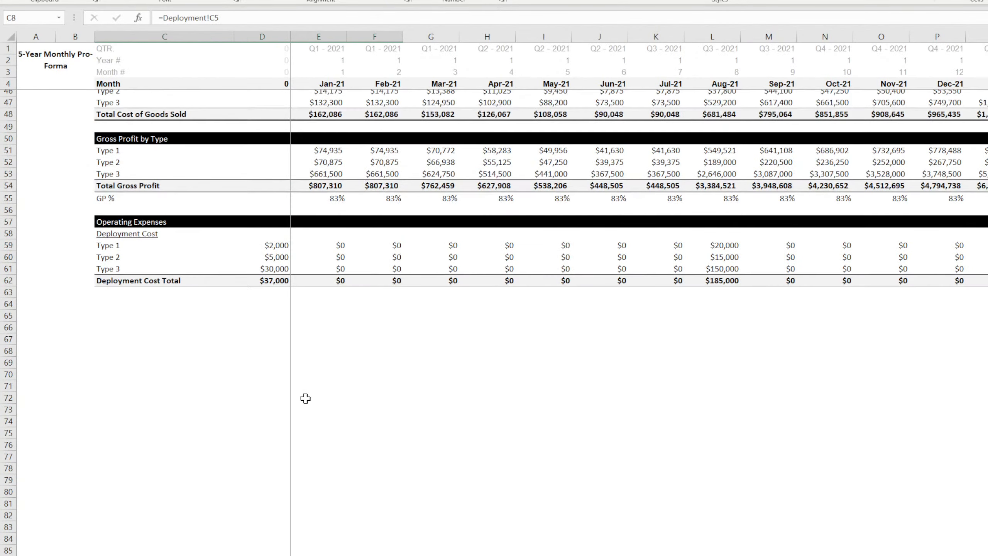
scroll(310, 401, "up", 13)
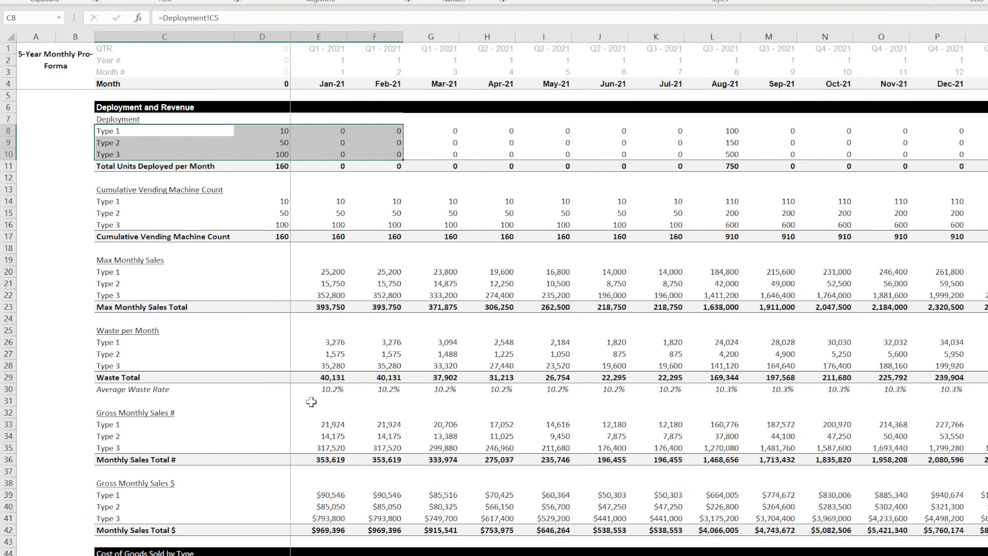
left_click(326, 201)
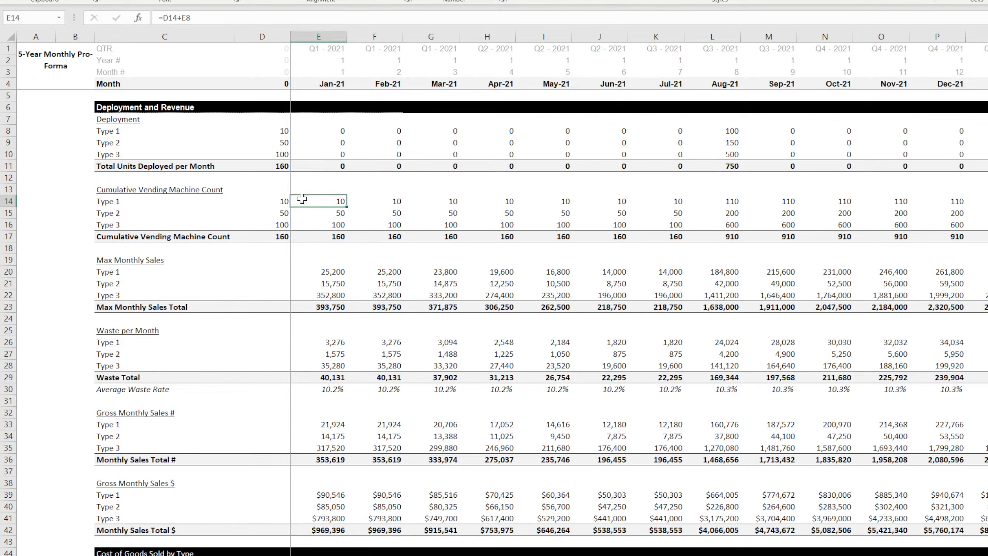
left_click(277, 201)
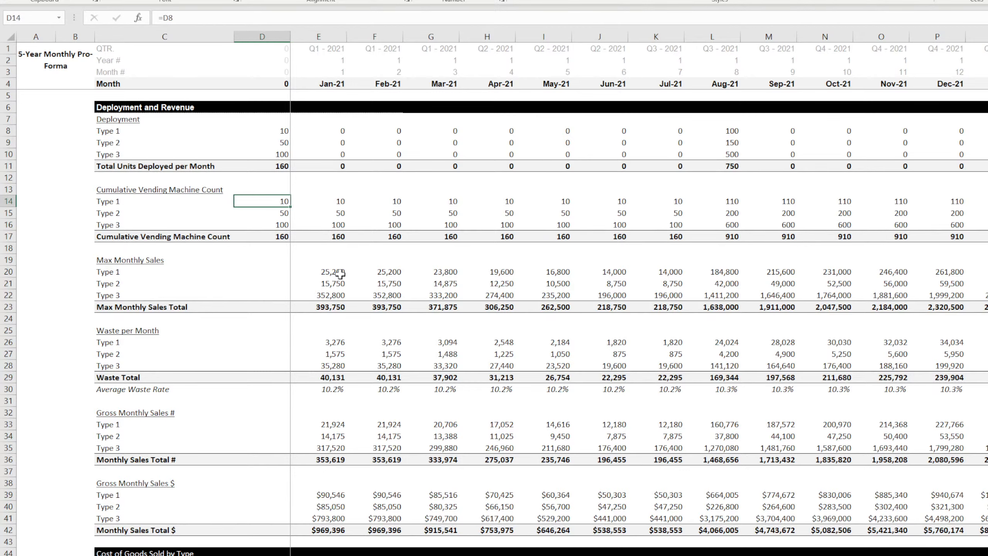
scroll(338, 277, "down", 11)
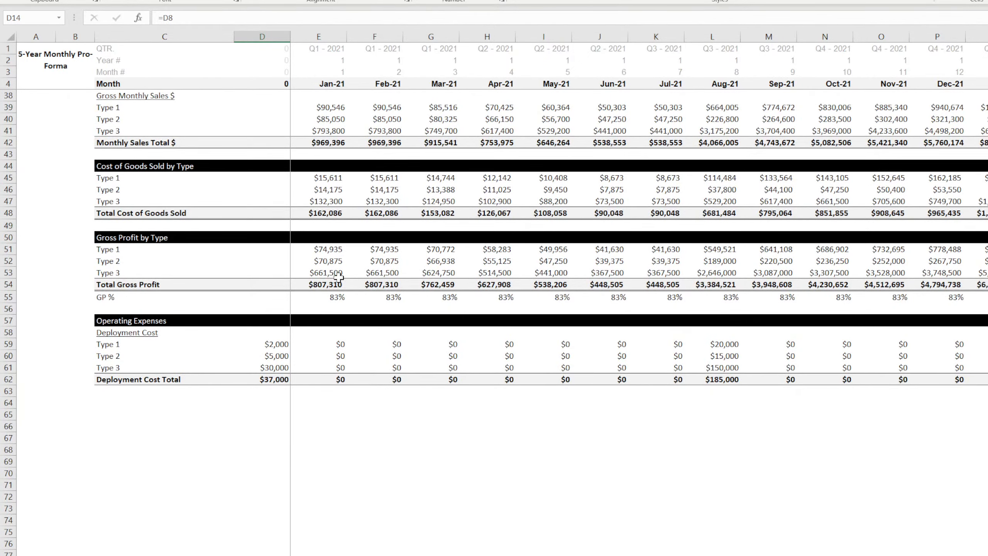
Look over the monthly pro-forma from Max Monthly Sales to the Purchase Cost block and the empty rows below Deployment Cost Total.
scroll(145, 316, "up", 6)
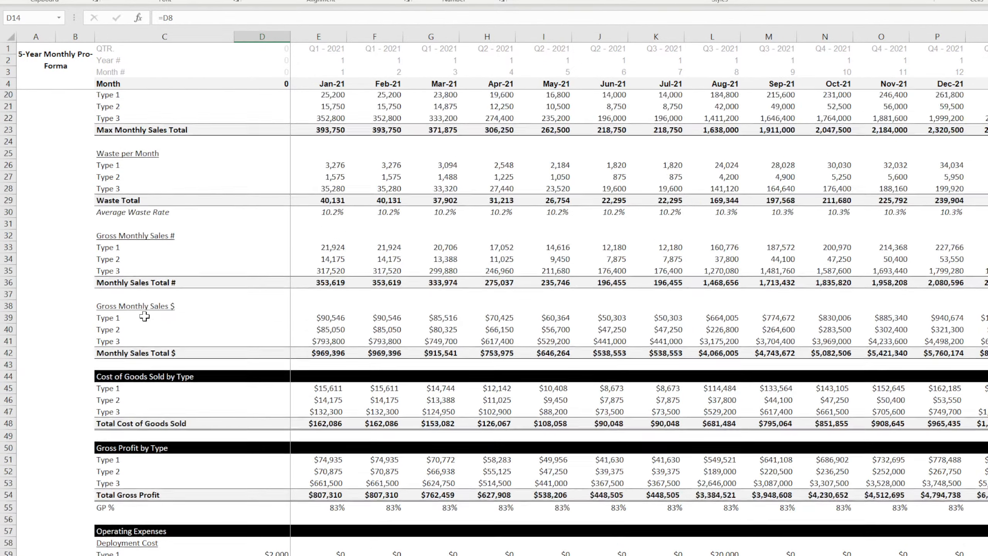
scroll(144, 316, "down", 20)
left_click(114, 286)
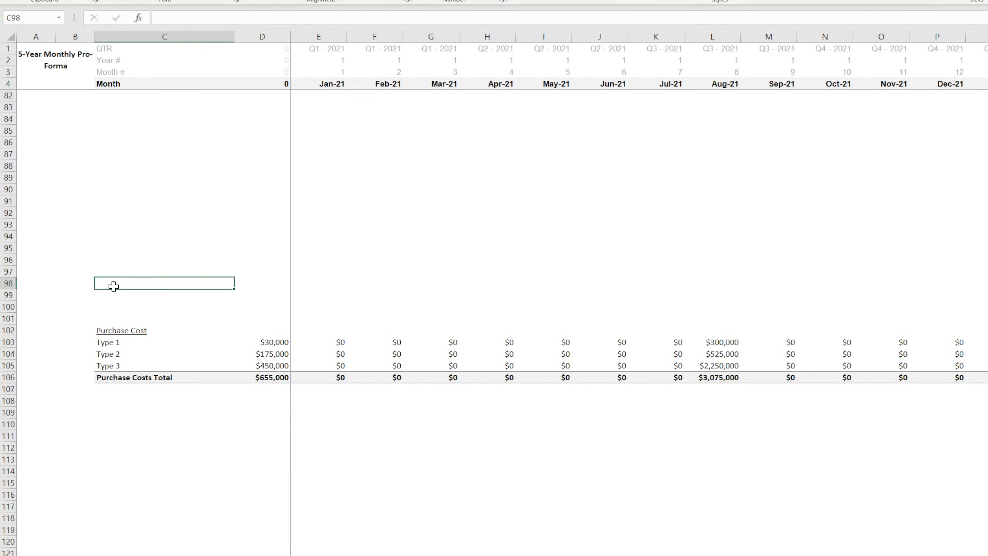
left_click(111, 389)
left_click(113, 401)
scroll(118, 410, "up", 15)
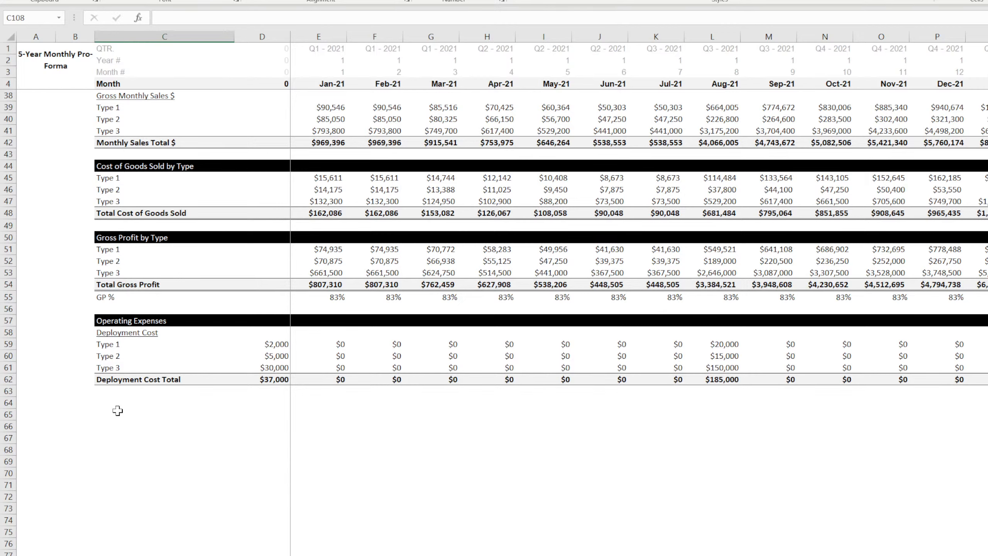
left_click(113, 392)
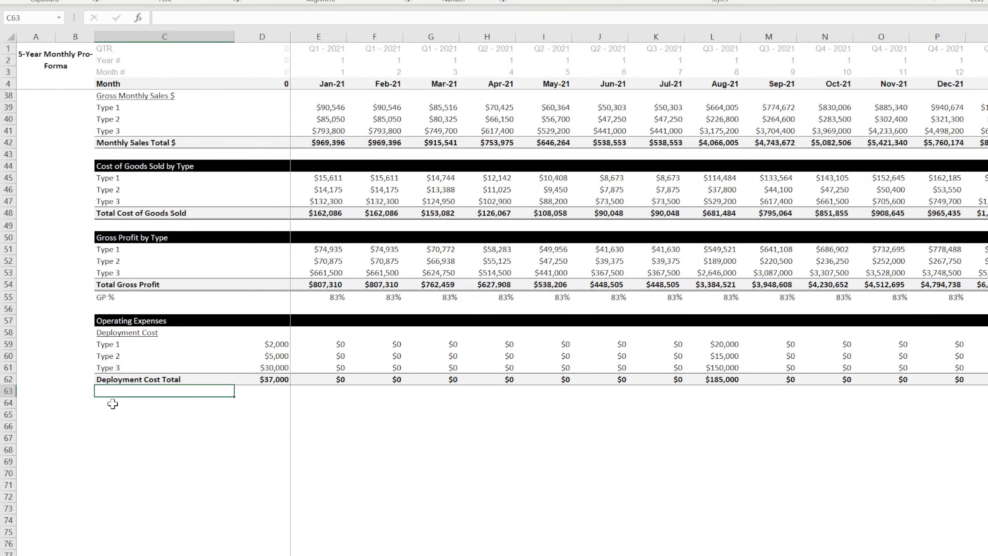
left_click(114, 402)
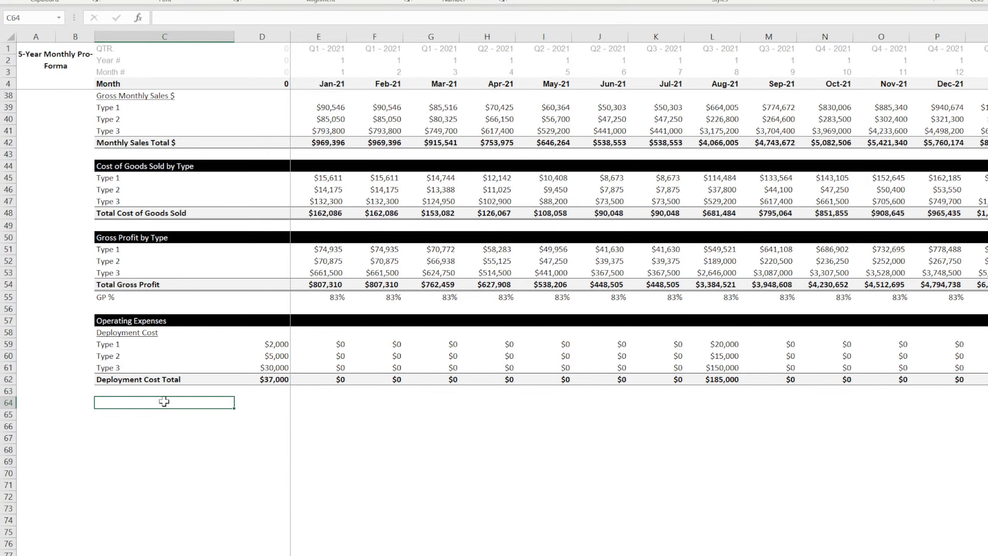
Copy the Deployment Cost block from C58:F62 into the space below it, starting at C64.
left_click_drag(113, 333, 389, 379)
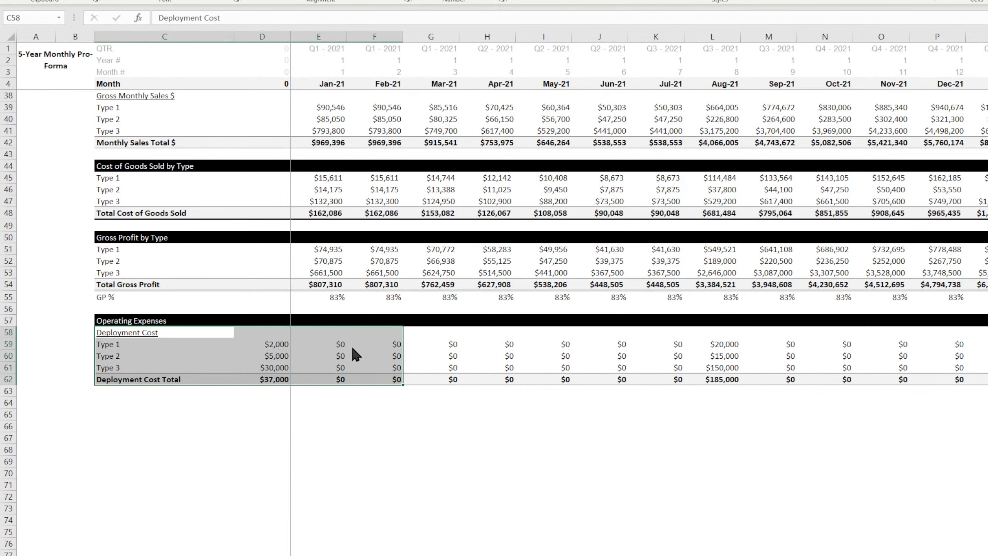
key("ctrl+c")
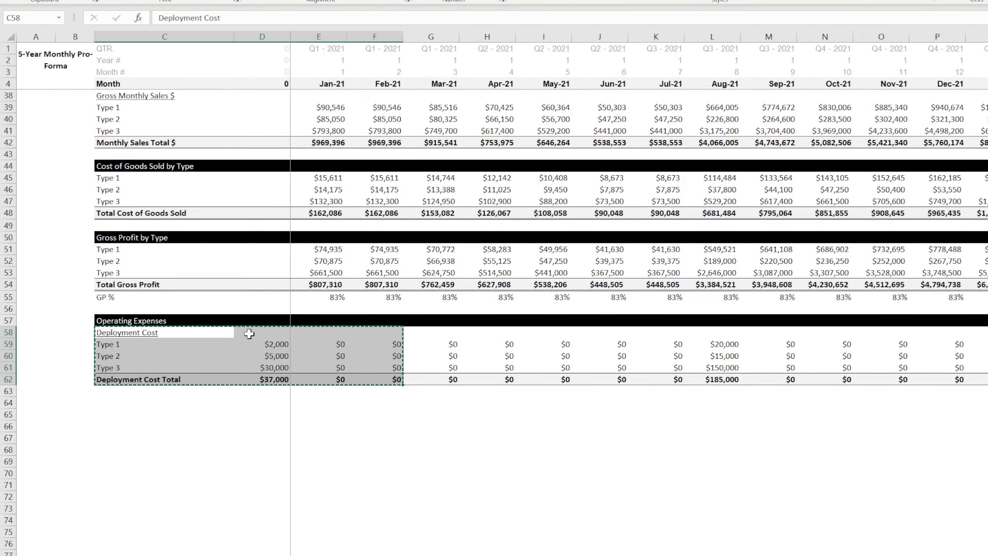
left_click(115, 391)
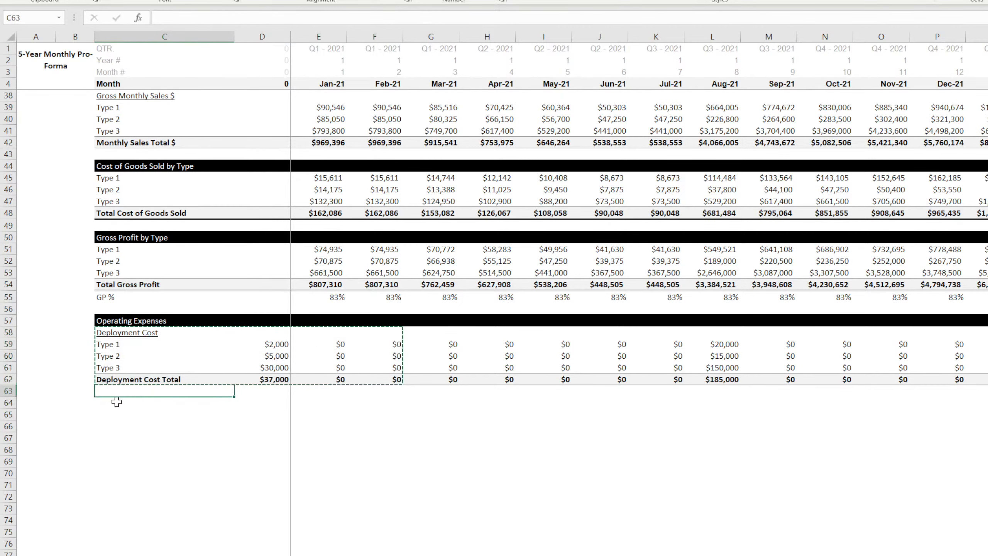
left_click(117, 402)
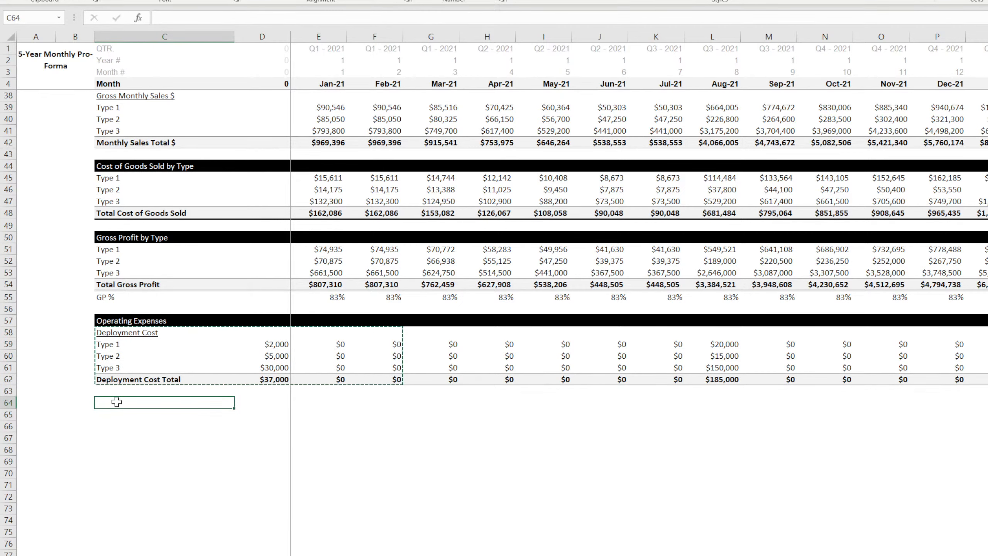
key("ctrl+v")
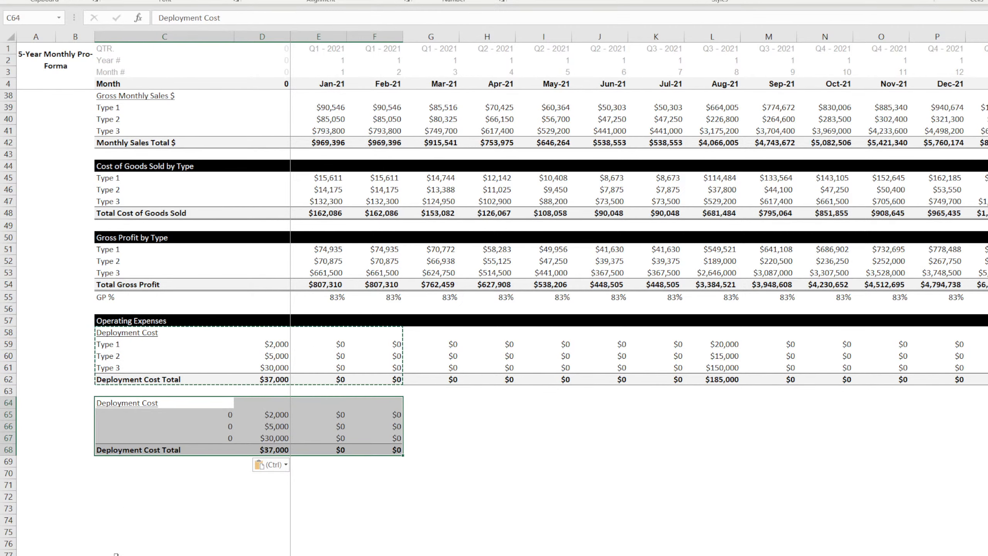
Link the labels in C65:C67 of the copied block to the Type 1, Type 2 and Type 3 headers on the Deployment sheet.
left_click(163, 416)
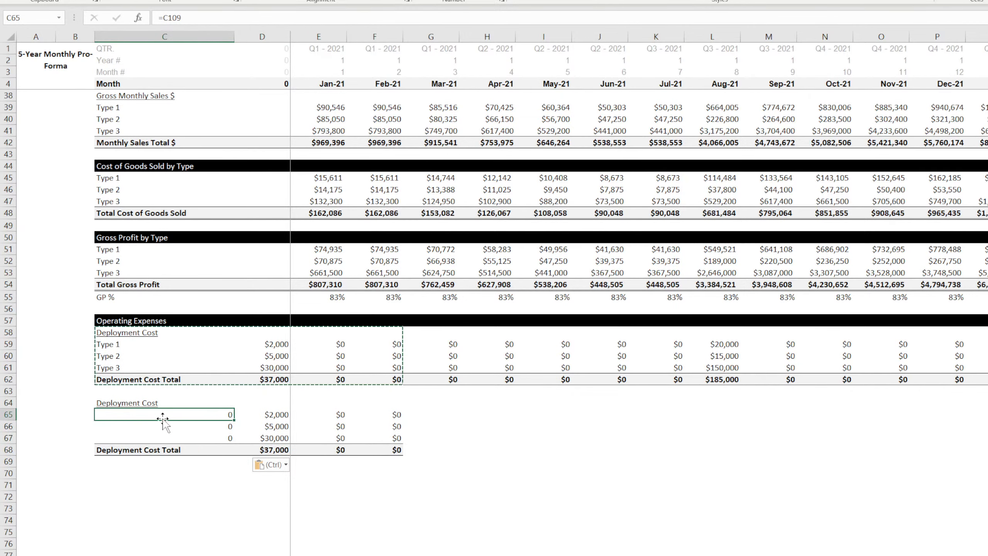
type("=")
key("ctrl+Page_Down")
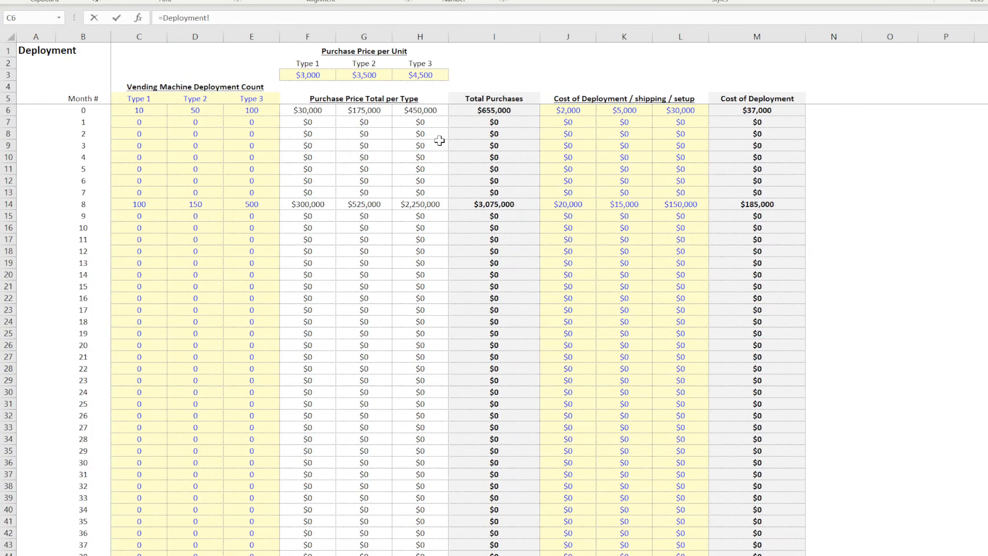
left_click(139, 98)
key("Return")
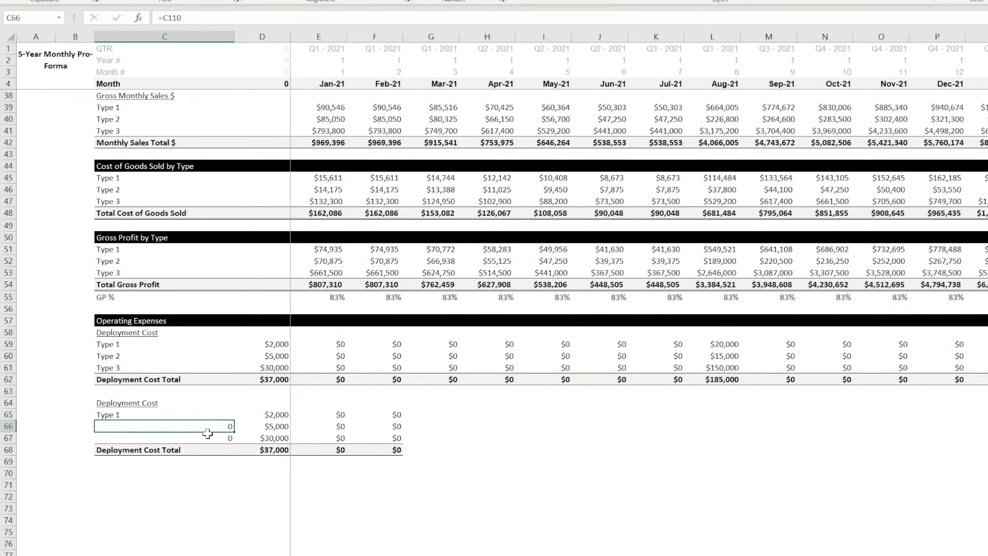
type("=")
key("ctrl+Page_Down")
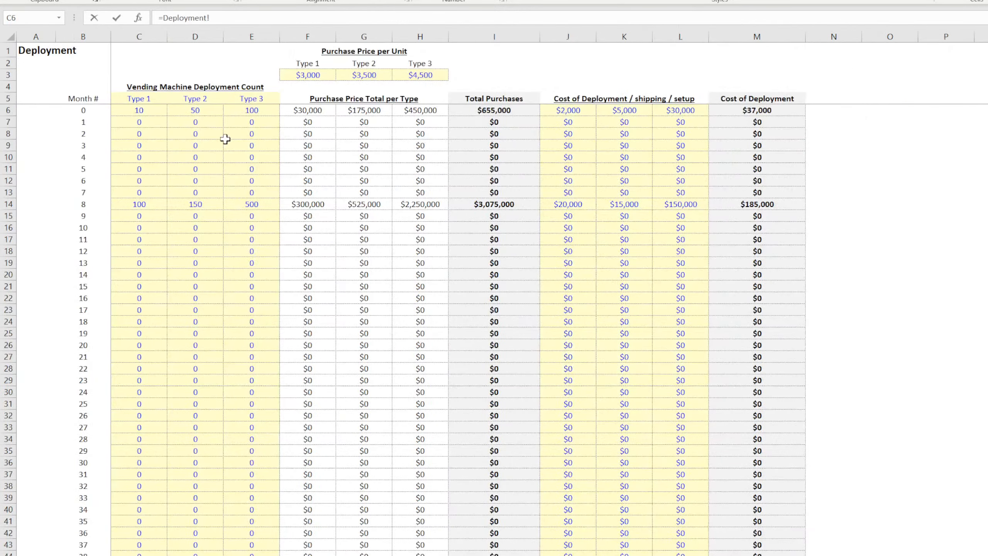
left_click(195, 98)
key("Return")
type("=")
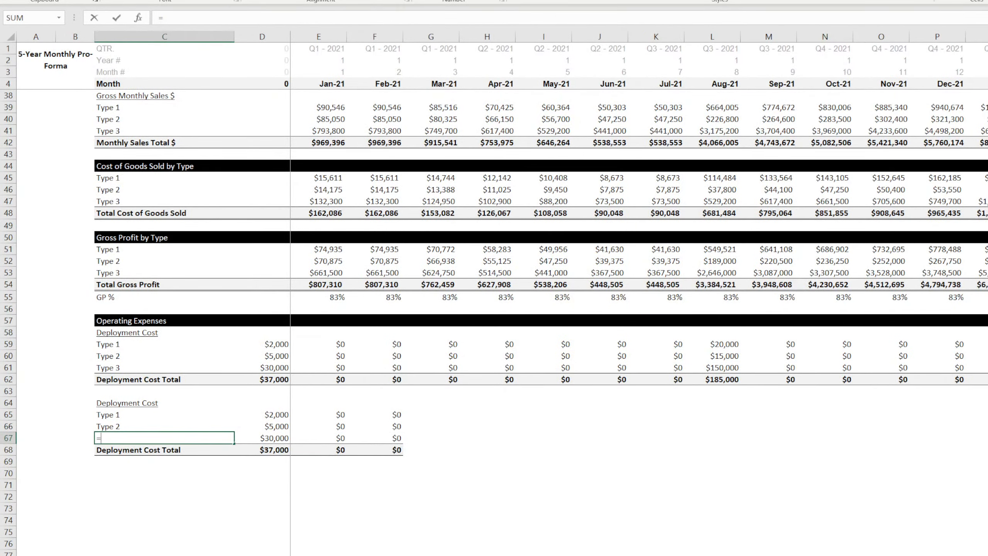
key("ctrl+Page_Down")
left_click(244, 100)
key("Return")
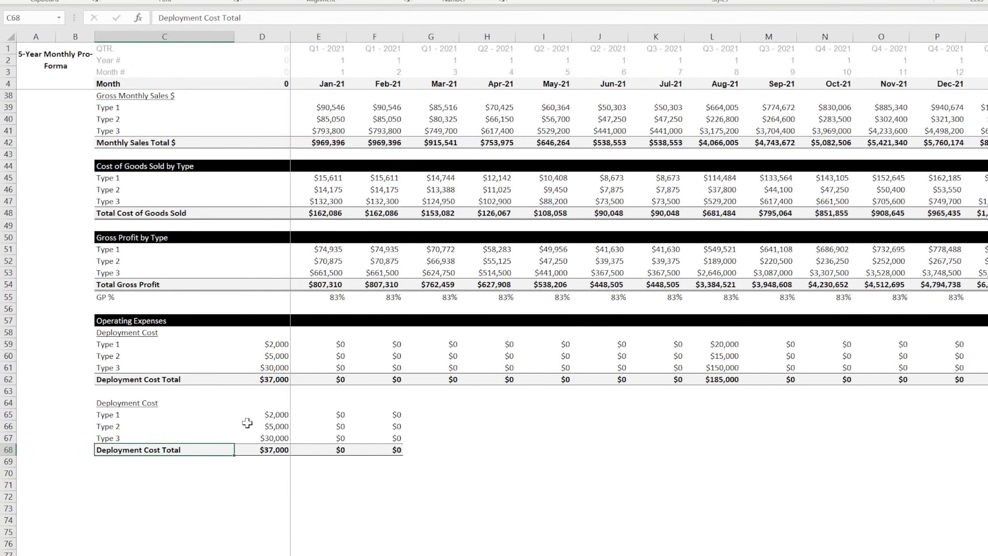
Clear the month 0 values for all three types and the total in the copied block, D65:D68.
left_click(282, 402)
left_click_drag(290, 408, 288, 439)
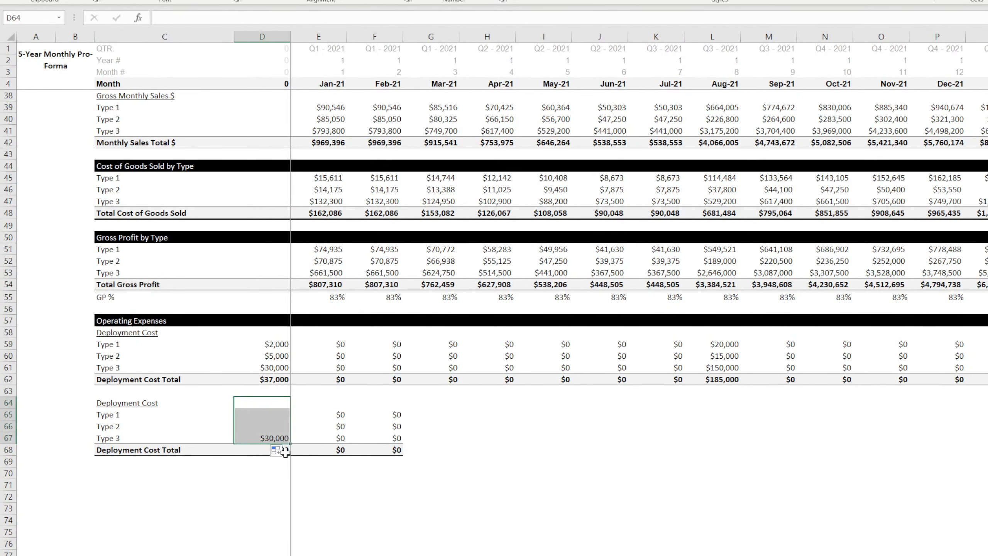
left_click(273, 484)
left_click(263, 450)
key("Delete")
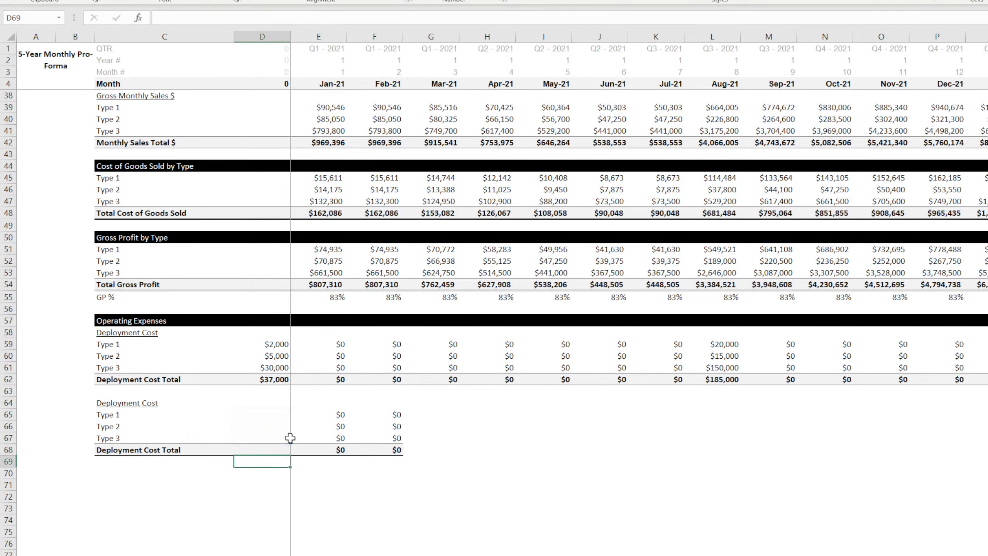
left_click(334, 414)
type("=")
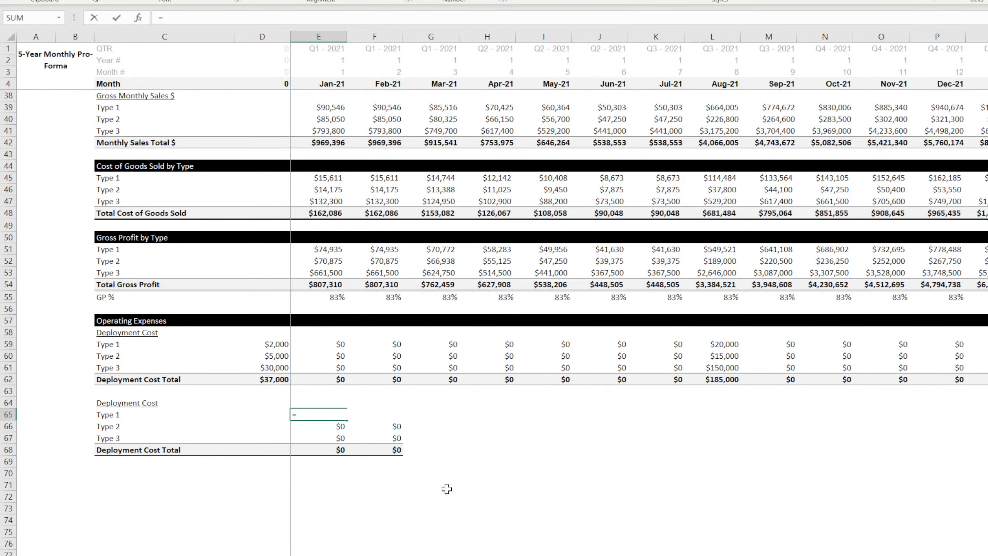
key("ctrl+Page_Up")
key("ctrl+Page_Up")
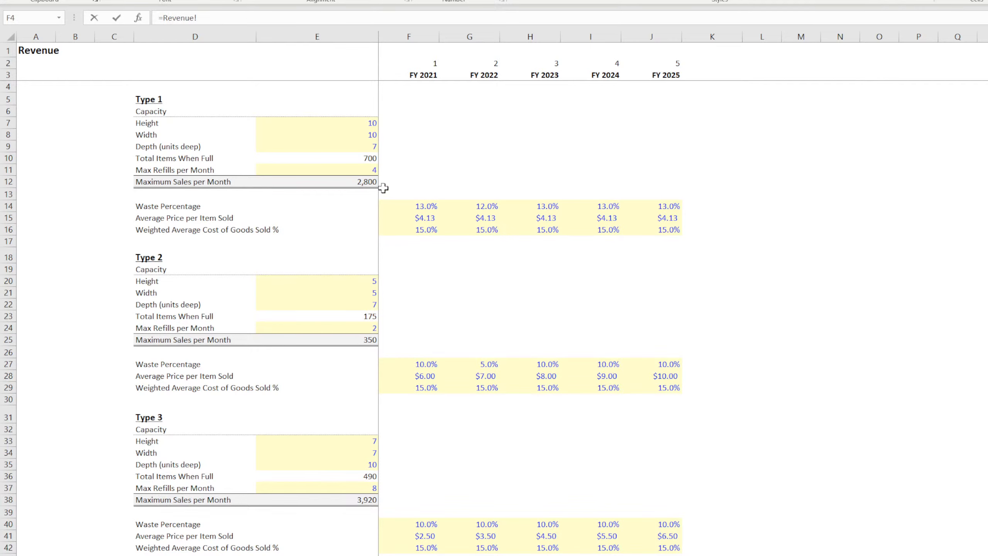
left_click(359, 172)
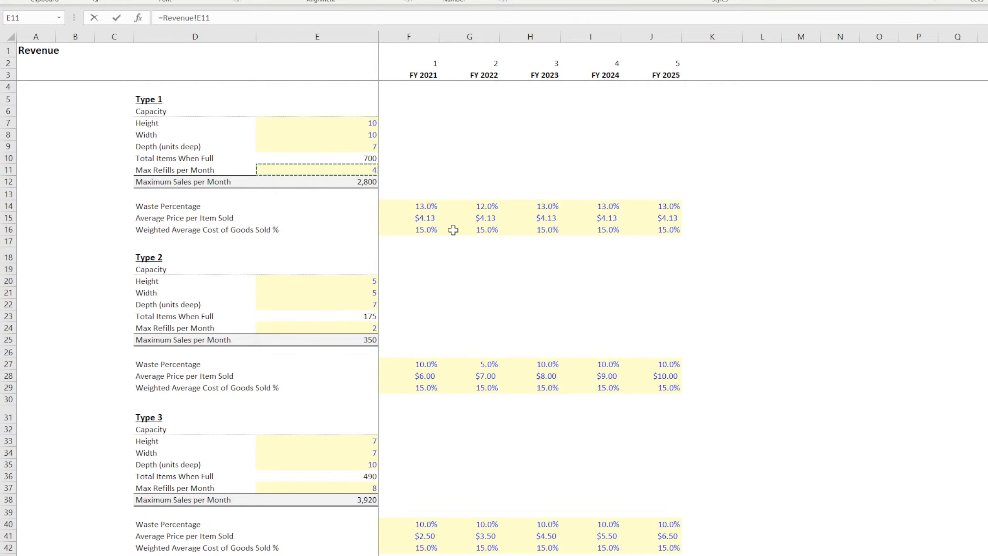
left_click_drag(245, 16, 110, 17)
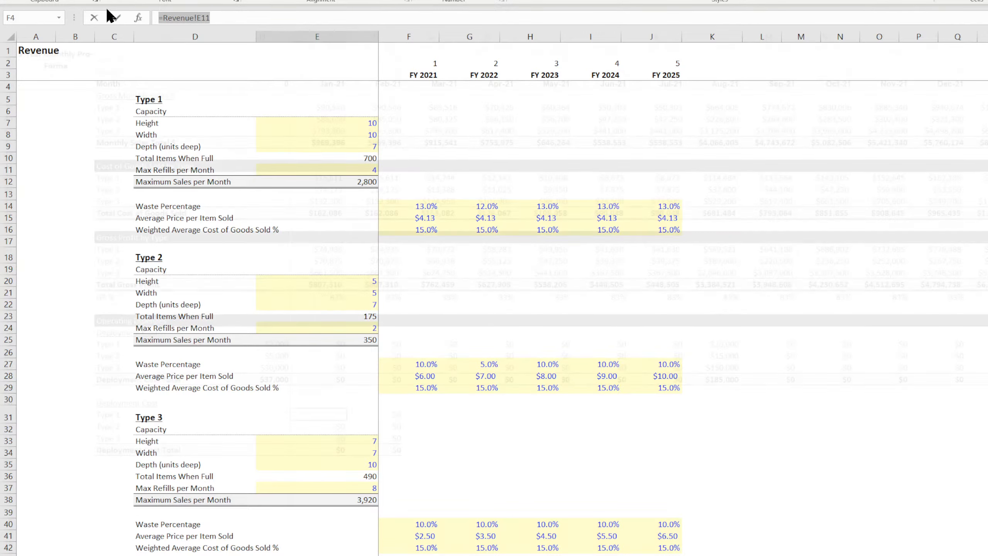
key("Escape")
Copy only the Seasonality INDEX/MATCH part of the January Type 1 formula under Max Monthly Sales, leaving out the Revenue and machine count factors.
scroll(394, 412, "up", 4)
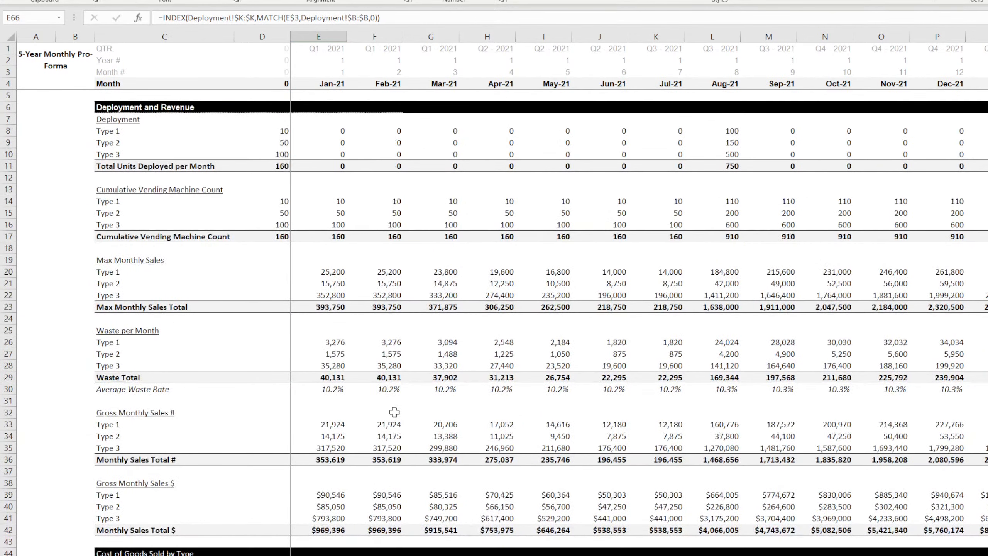
left_click(332, 273)
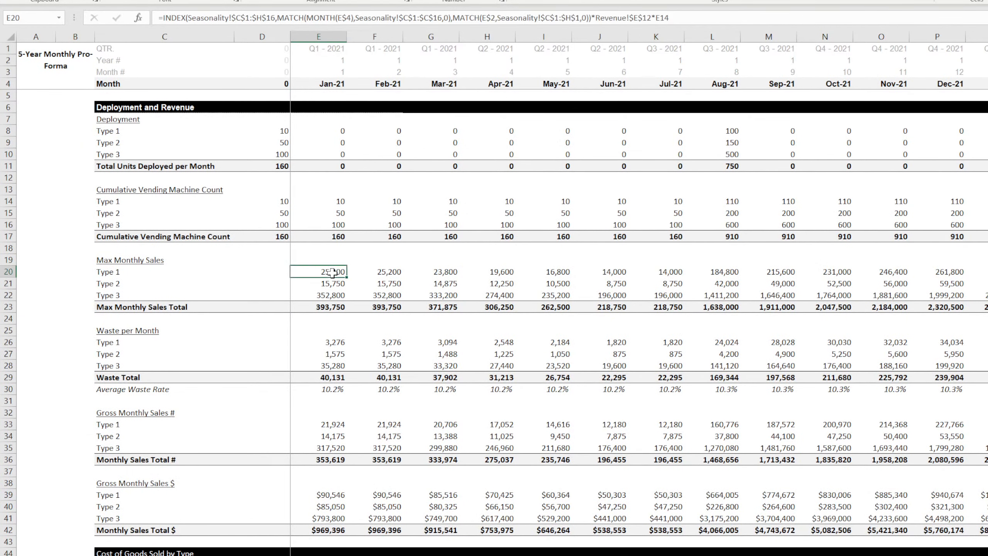
left_click(337, 201)
left_click(332, 269)
left_click(160, 18)
left_click_drag(161, 17, 592, 16)
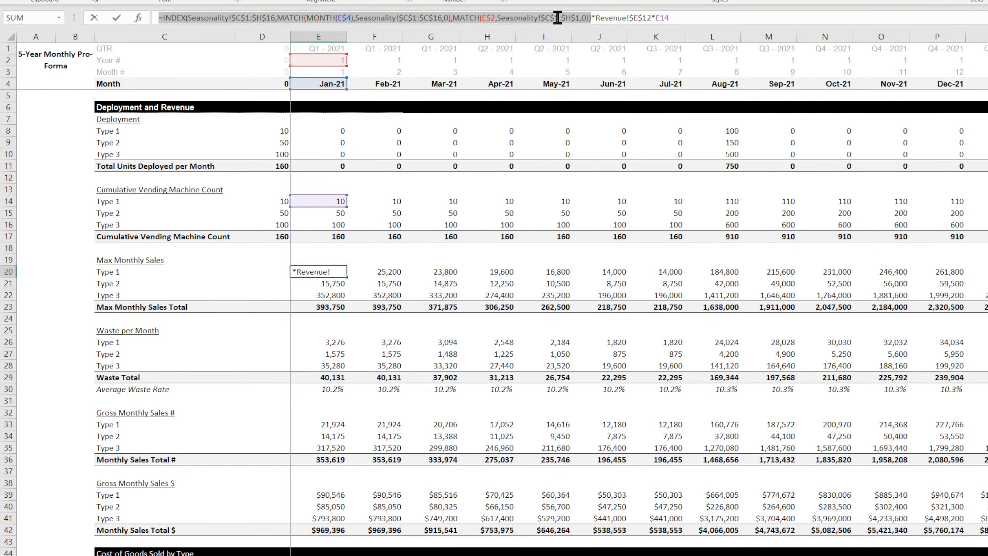
key("Return")
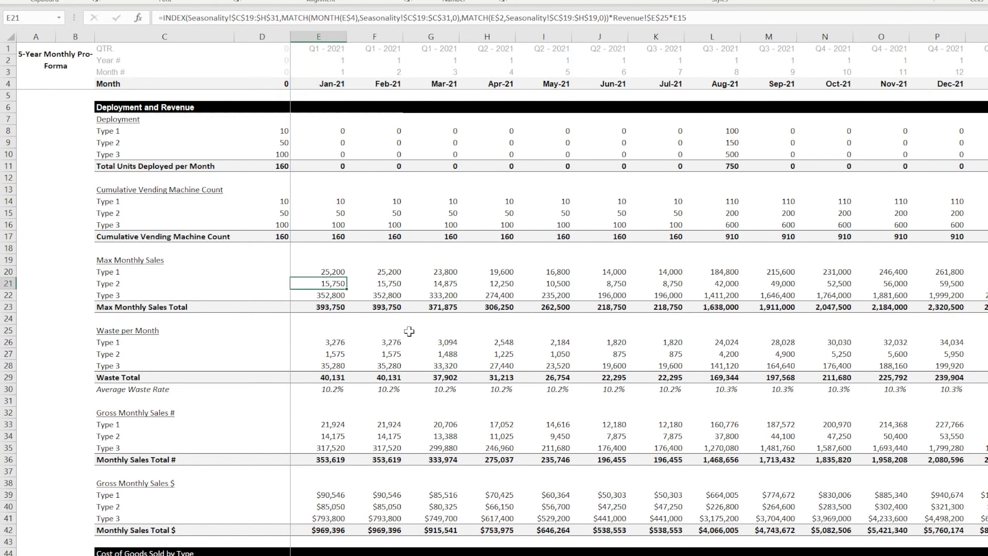
Enter the copied Seasonality lookup as the January Type 1 formula in E65 and format the cell as a percentage.
scroll(408, 269, "down", 15)
left_click(340, 285)
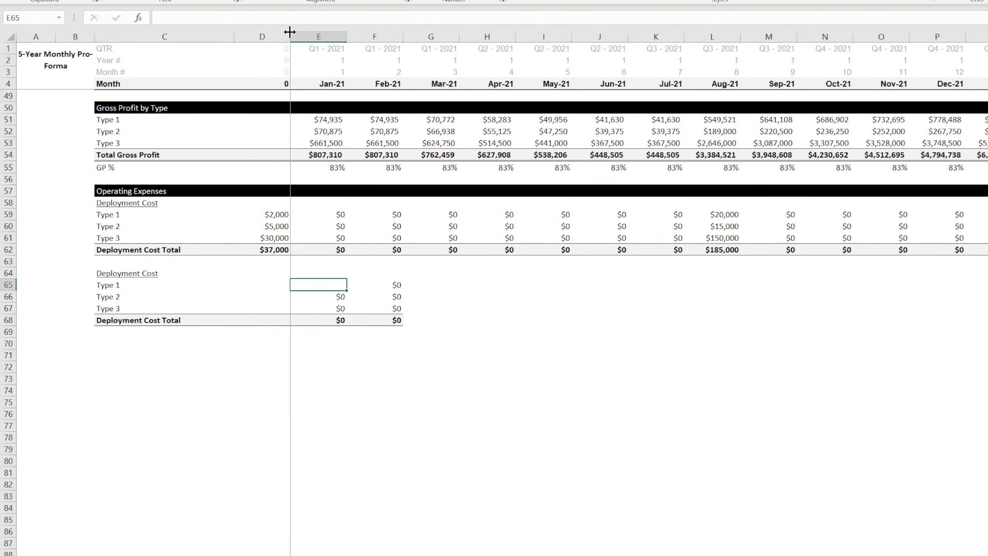
key("ctrl+v")
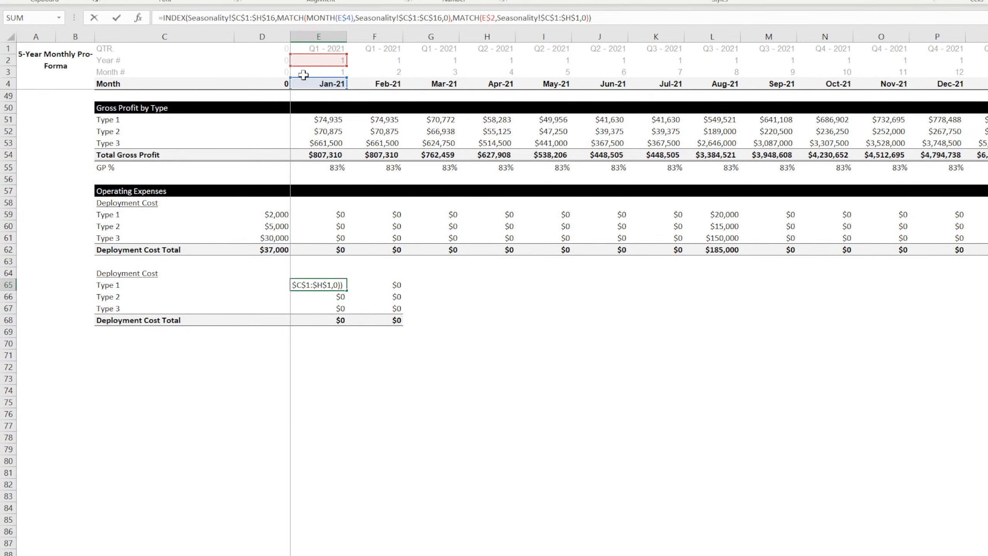
key("Return")
left_click(341, 286)
key("ctrl+shift+5")
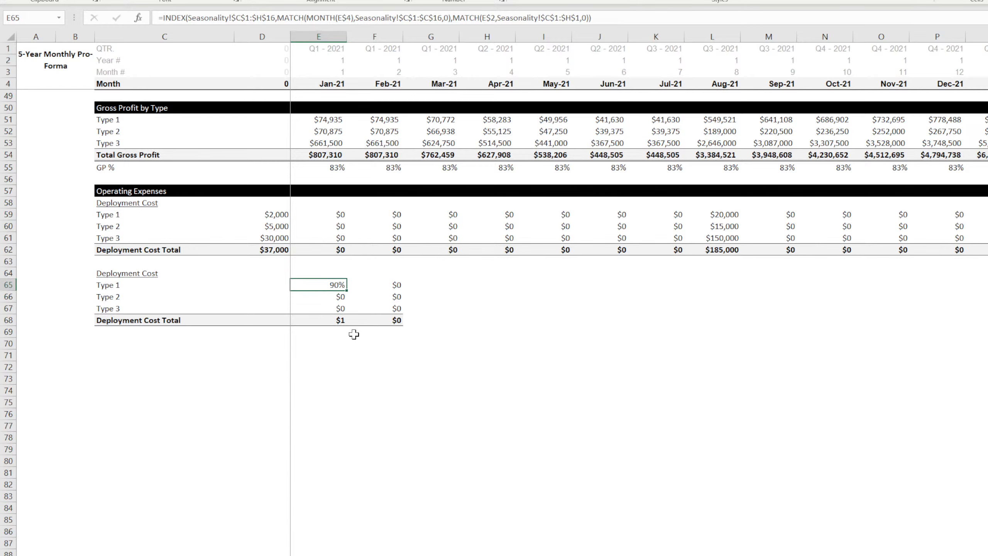
Compare the Type 1 max refills and maximum sales per month on the Revenue sheet with the capacity percentages on the Seasonality sheet.
left_click(197, 551)
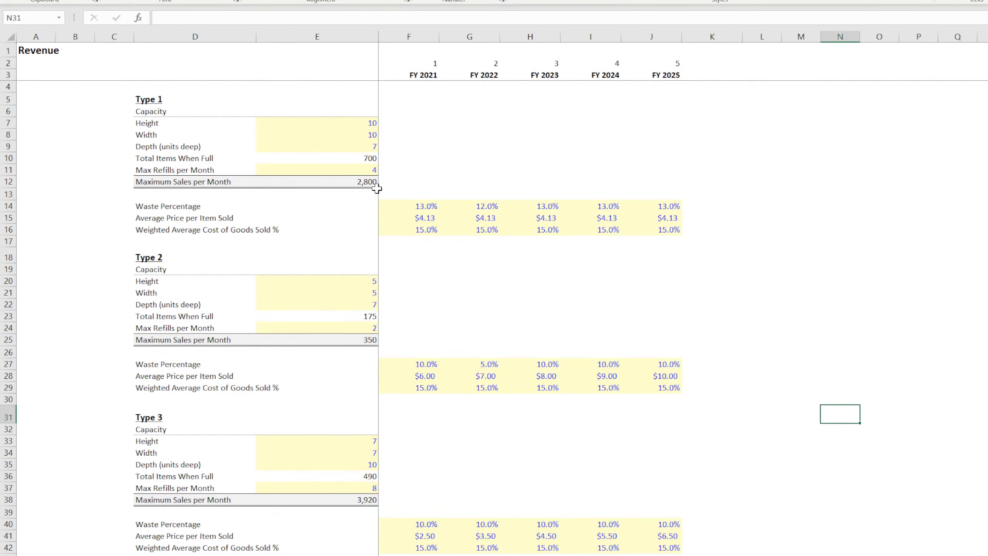
left_click(361, 181)
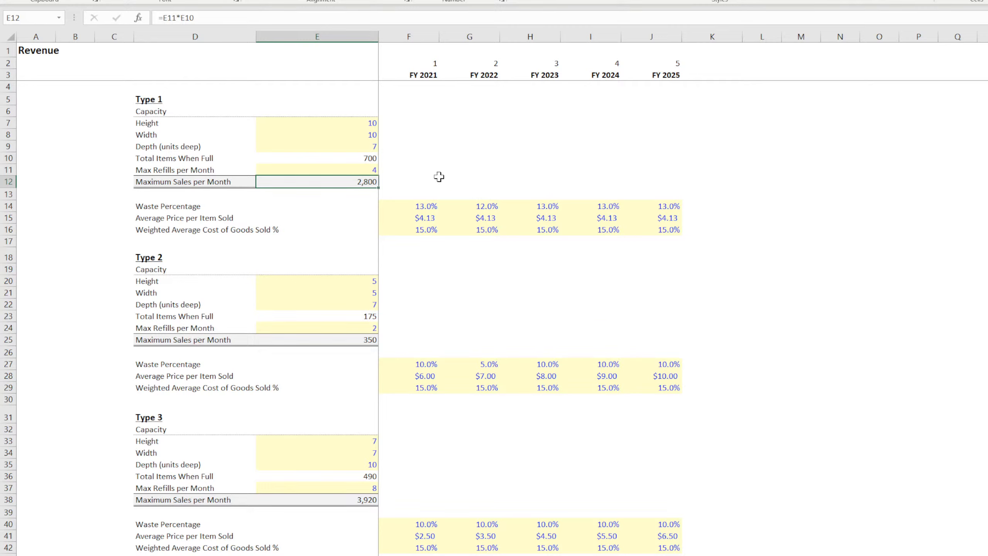
left_click(355, 170)
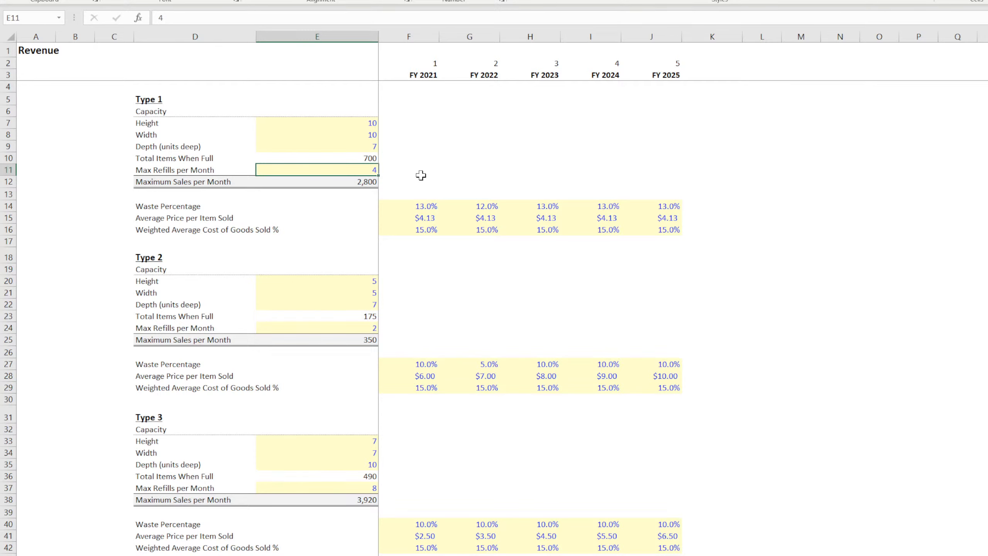
left_click(367, 182)
left_click(236, 554)
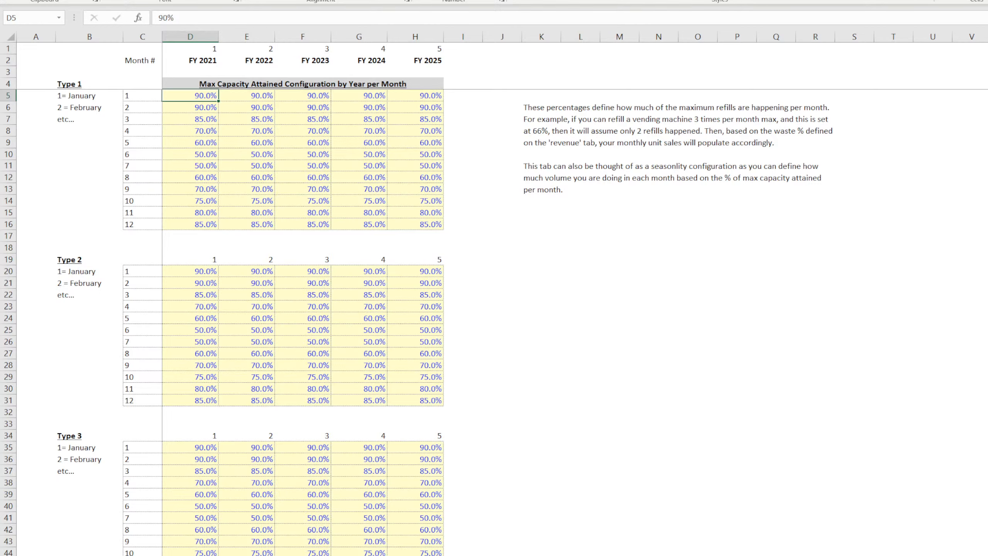
left_click(205, 555)
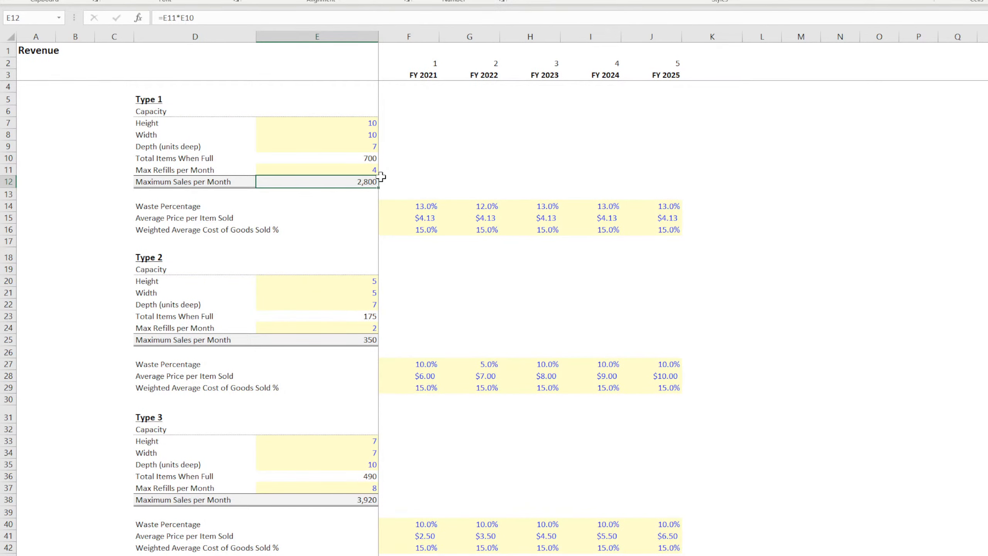
left_click(362, 169)
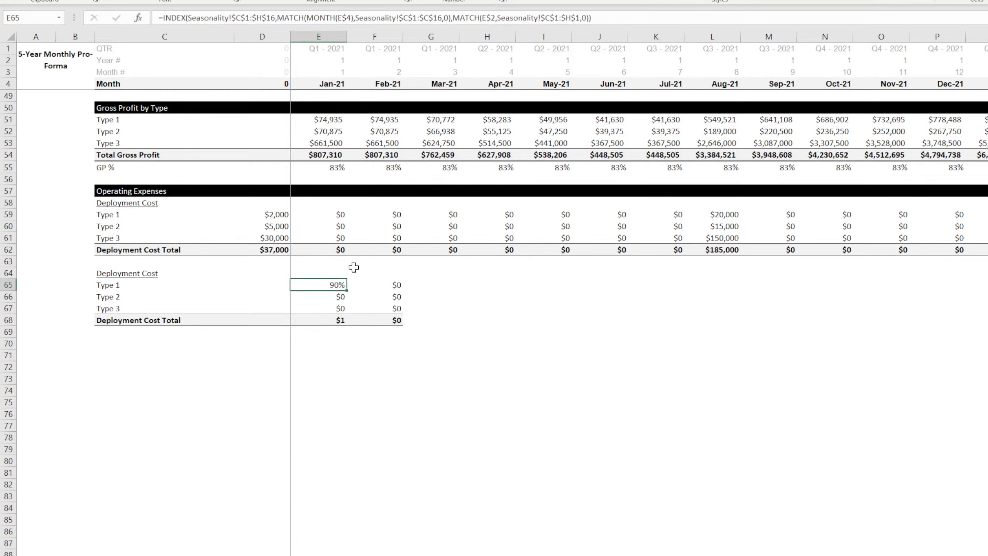
Multiply the January Type 1 Seasonality lookup in E65 by the Type 1 Max Refills per Month cell, Revenue!E11.
left_click(608, 17)
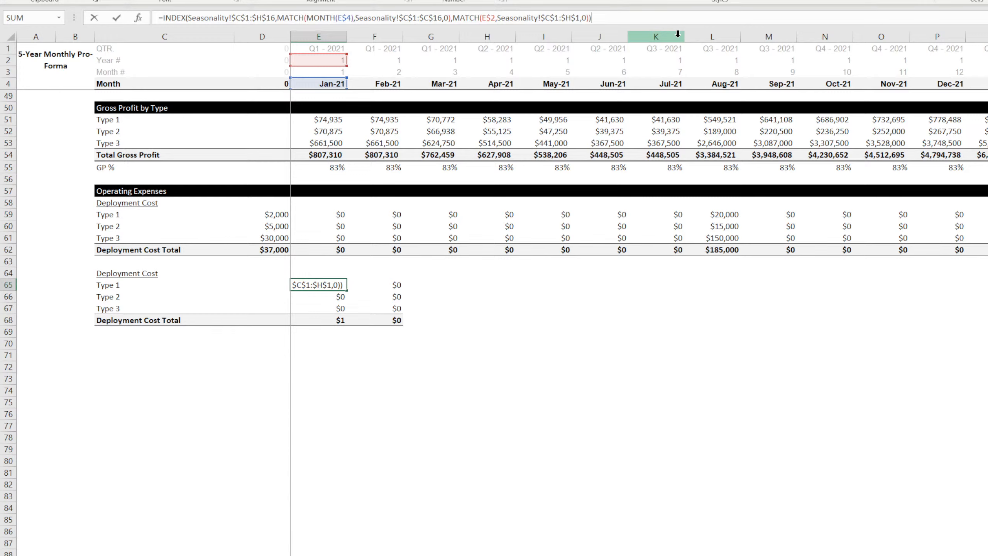
type("*")
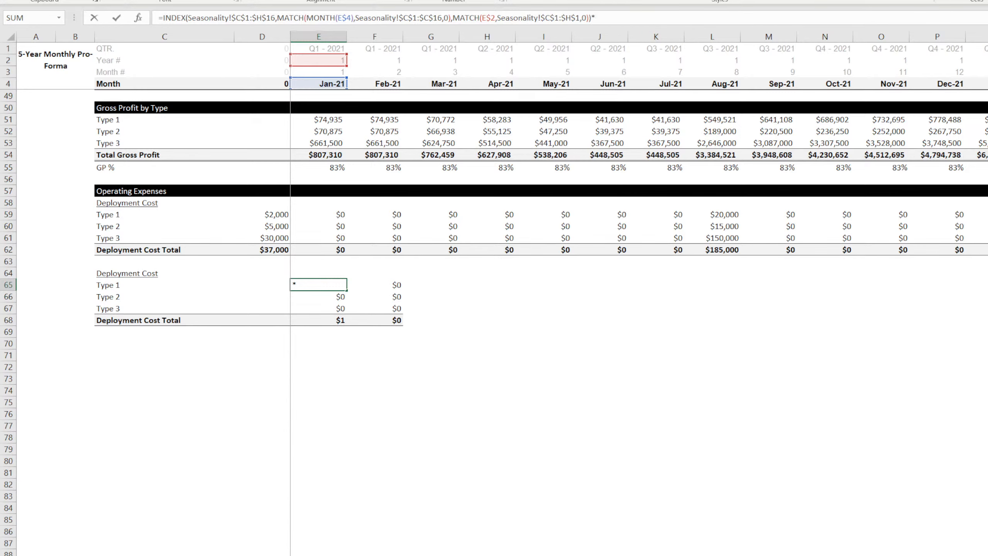
key("ctrl+Page_Up")
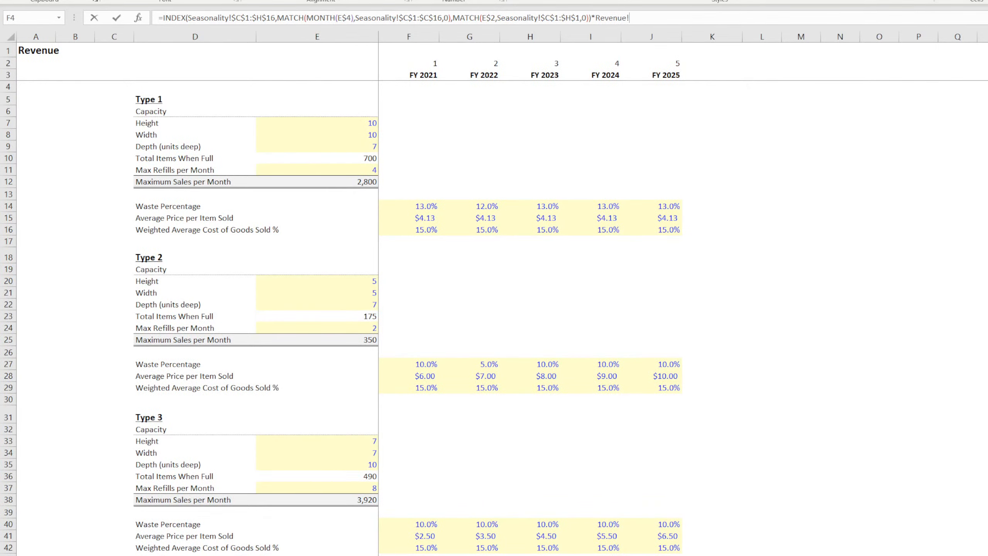
left_click(358, 169)
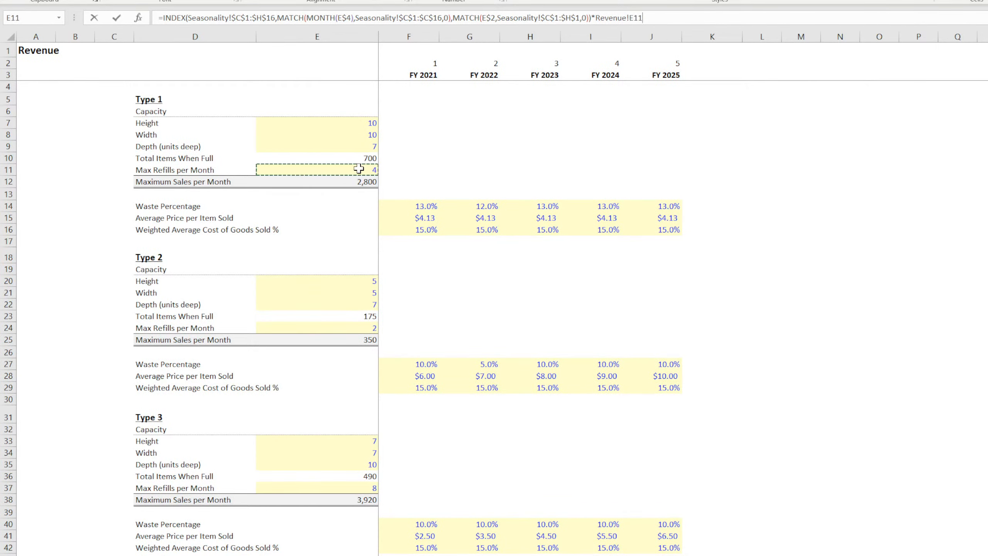
key("Return")
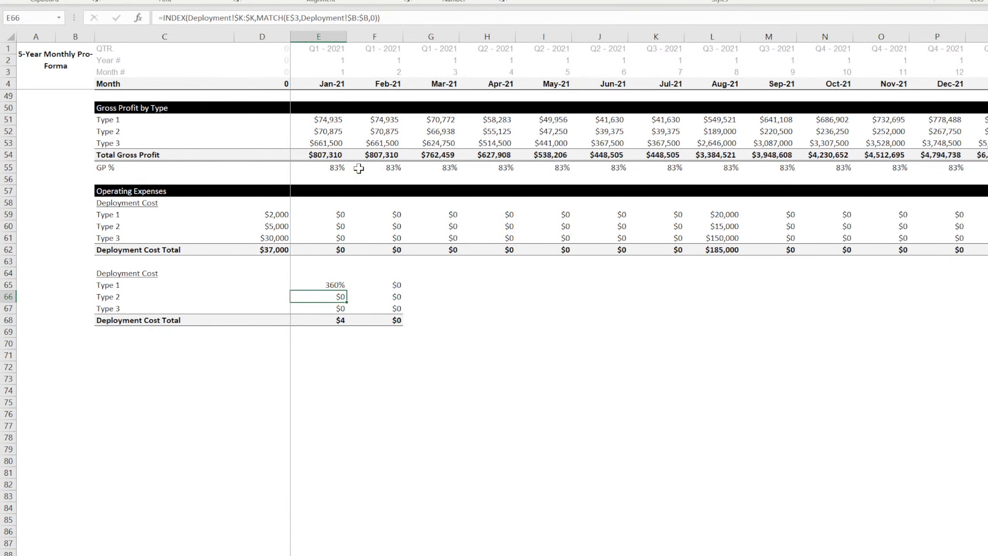
Make the max refills reference in the E65 formula absolute as Revenue!$E$11.
left_click(340, 283)
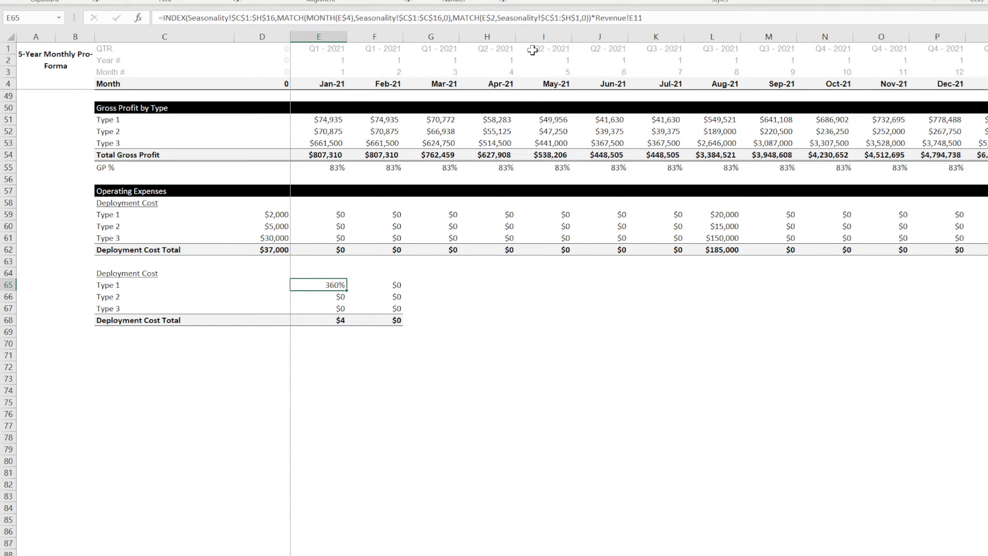
left_click(634, 17)
type("$K:")
type("$")
key("Return")
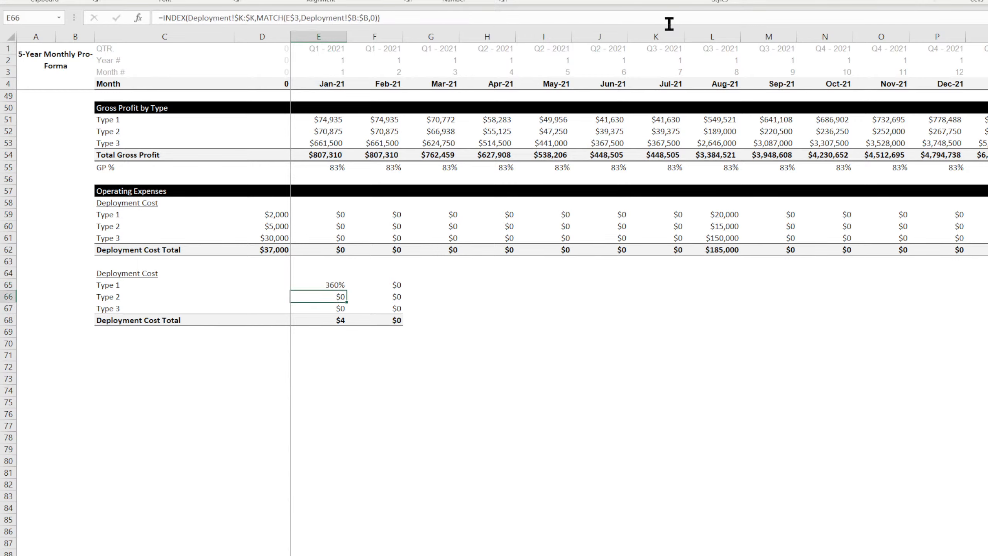
key("Up")
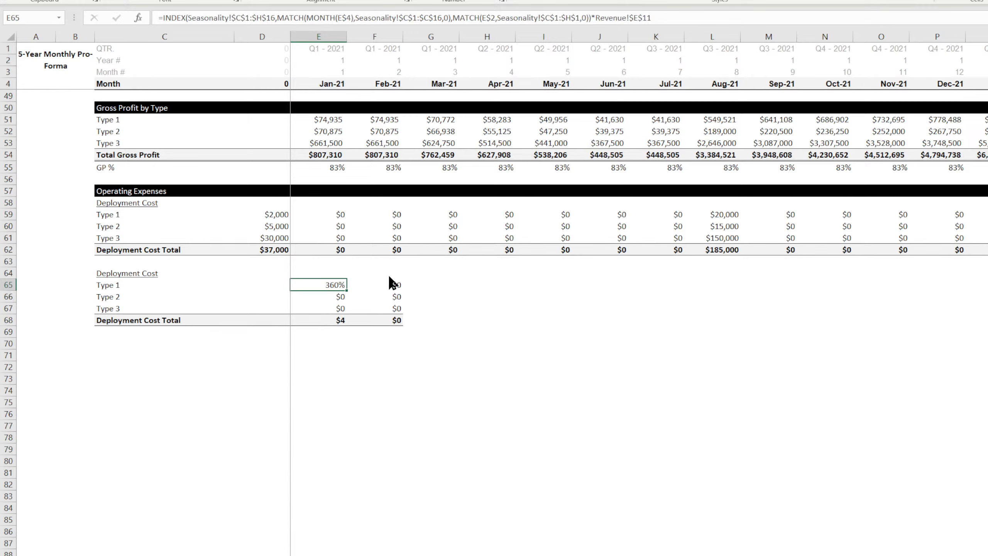
Multiply E65 by the Type 1 average refill cost using INDEX(Cost!7:7,,MATCH(E2,Cost!4:4,0)).
left_click(695, 16)
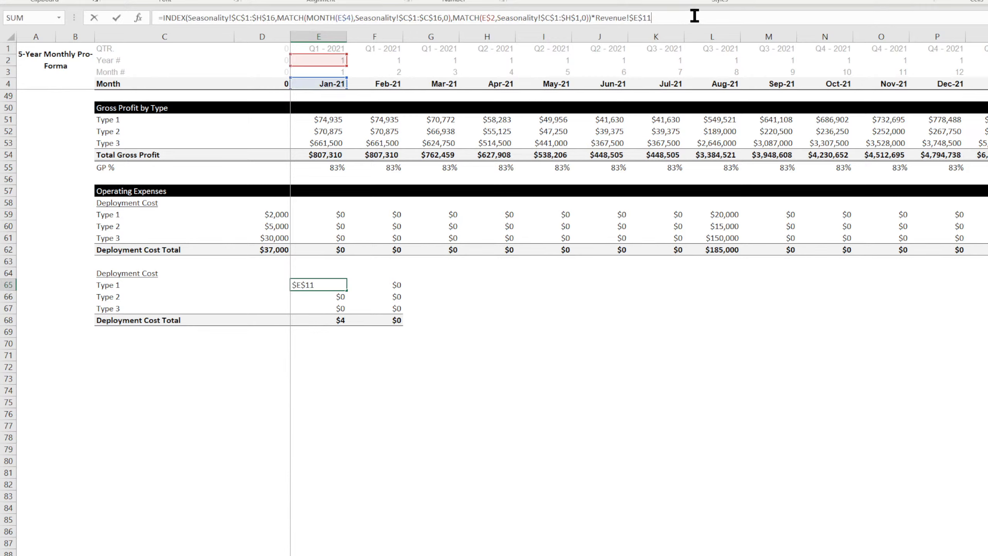
type("*index(")
left_click(320, 552)
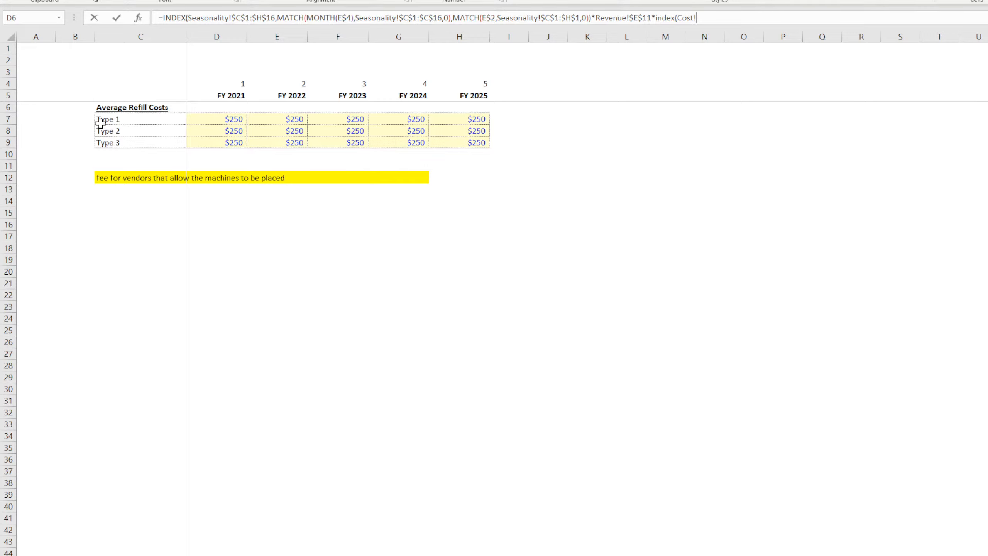
left_click(2, 119)
type(",,match(e2")
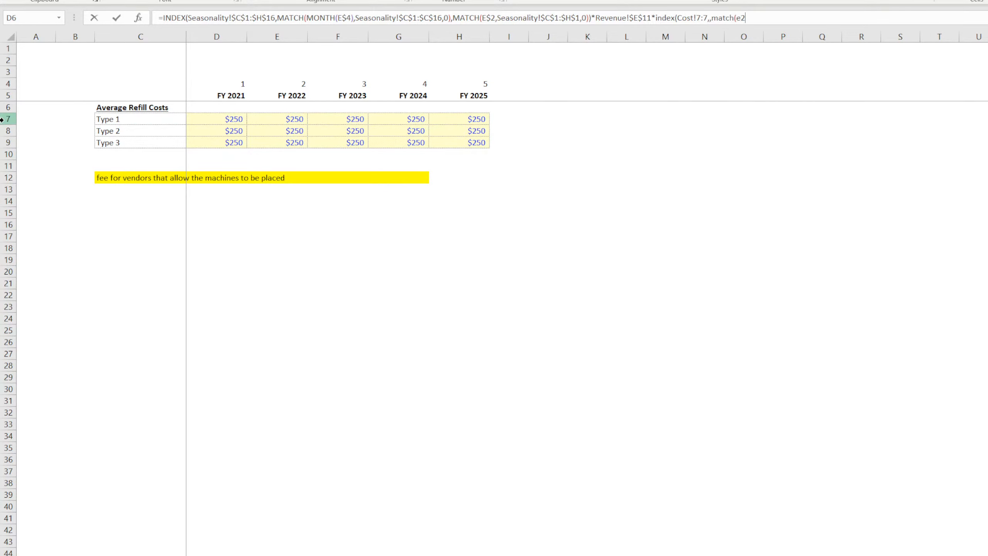
type(",")
left_click(5, 84)
type(",")
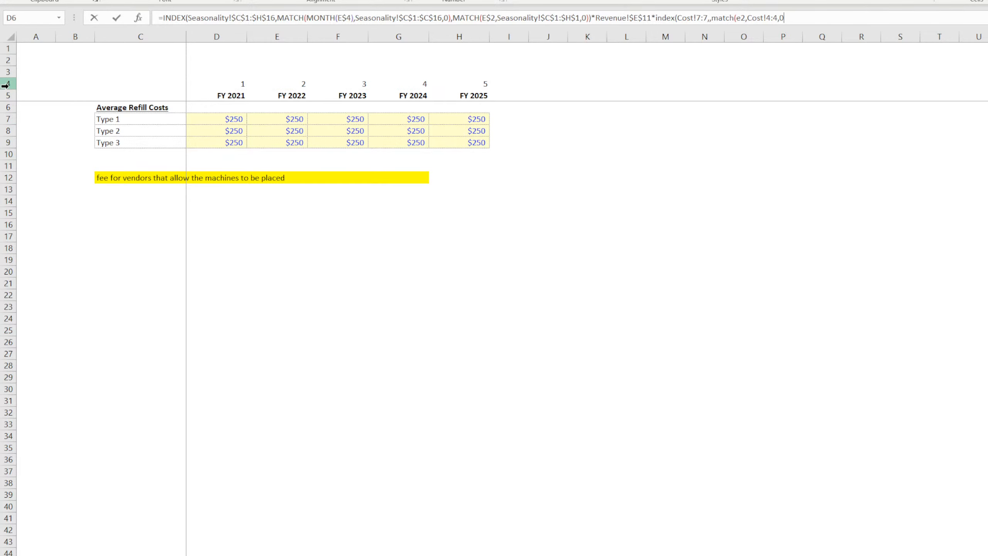
type("0")
key("Return")
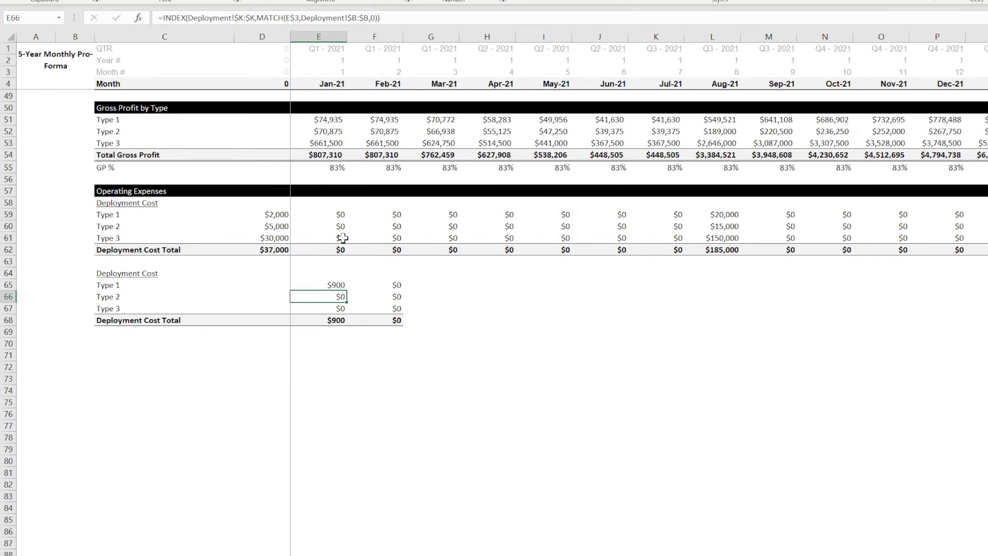
Multiply the E65 formula by the January Type 1 cumulative vending machine count in E14.
left_click(331, 284)
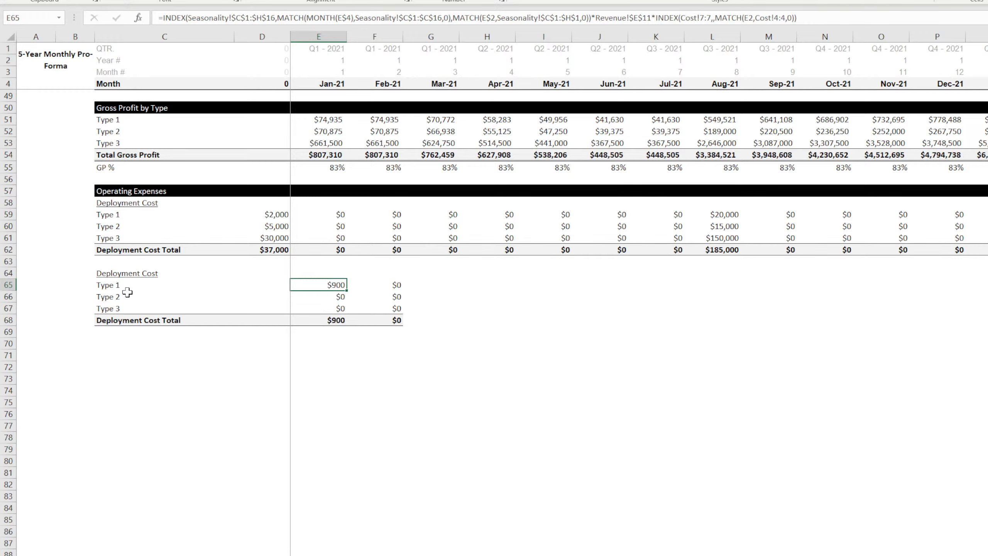
left_click(822, 14)
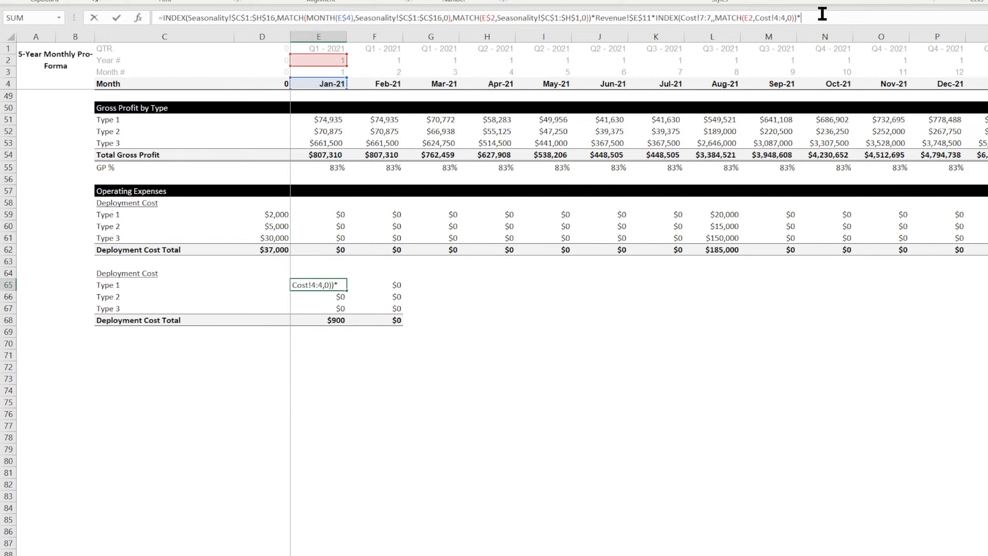
scroll(507, 452, "up", 15)
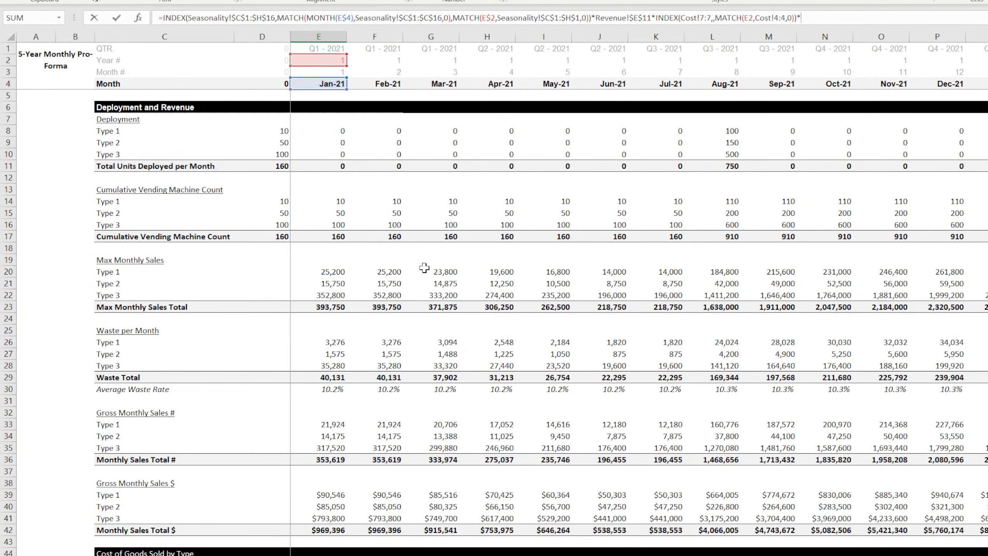
left_click(331, 201)
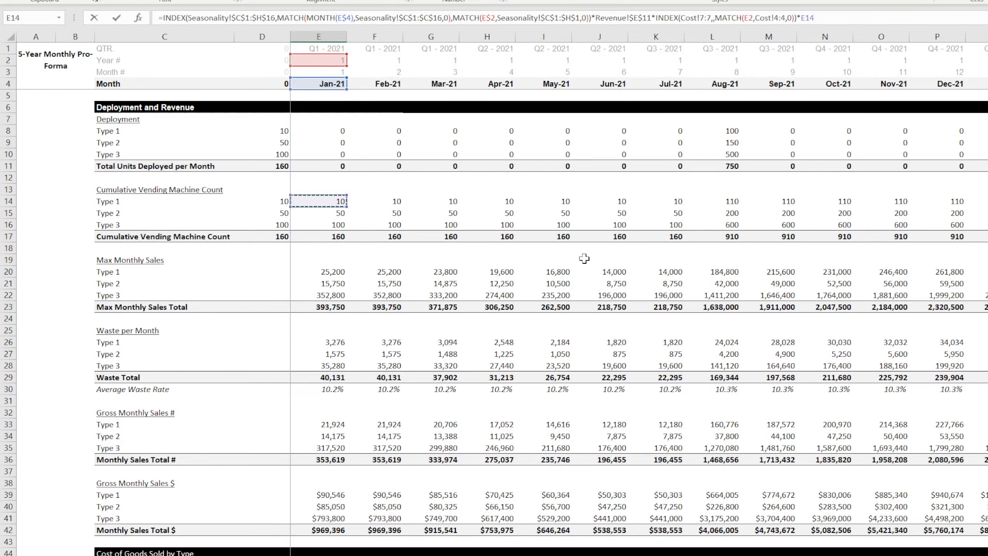
key("Return")
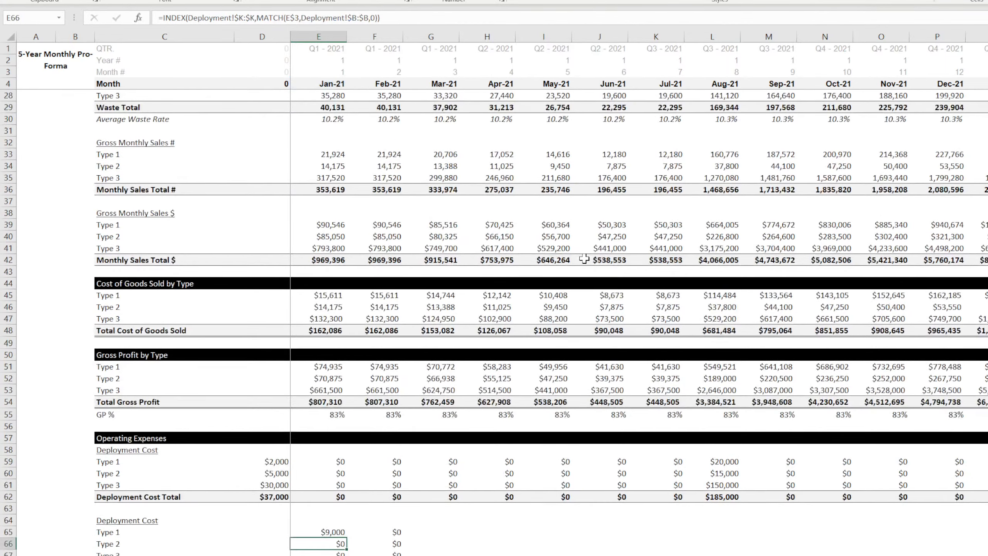
Review the Average Refill Costs table on the Cost sheet, including the Type 1 cost for FY 2021.
key("ctrl+Page_Up")
key("ctrl+Page_Up")
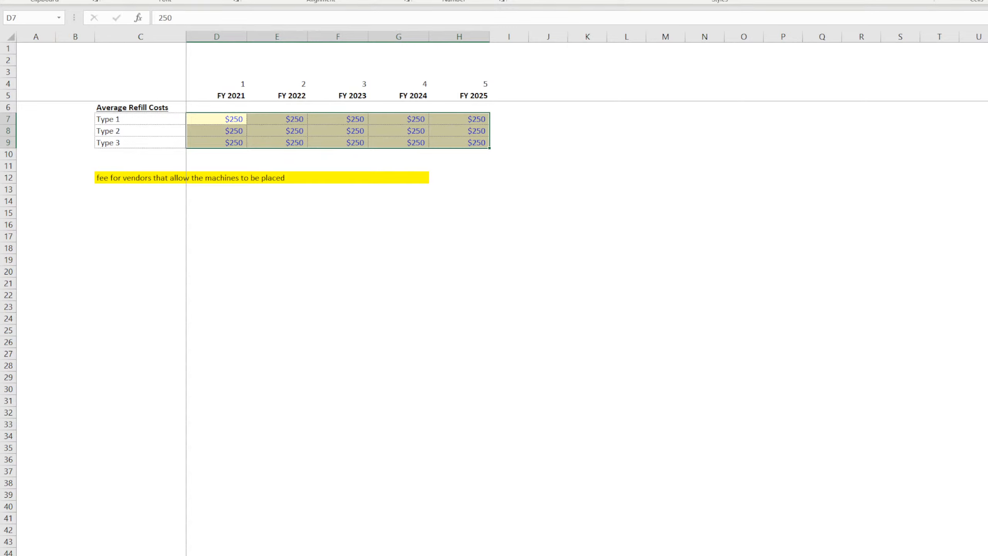
left_click(150, 105)
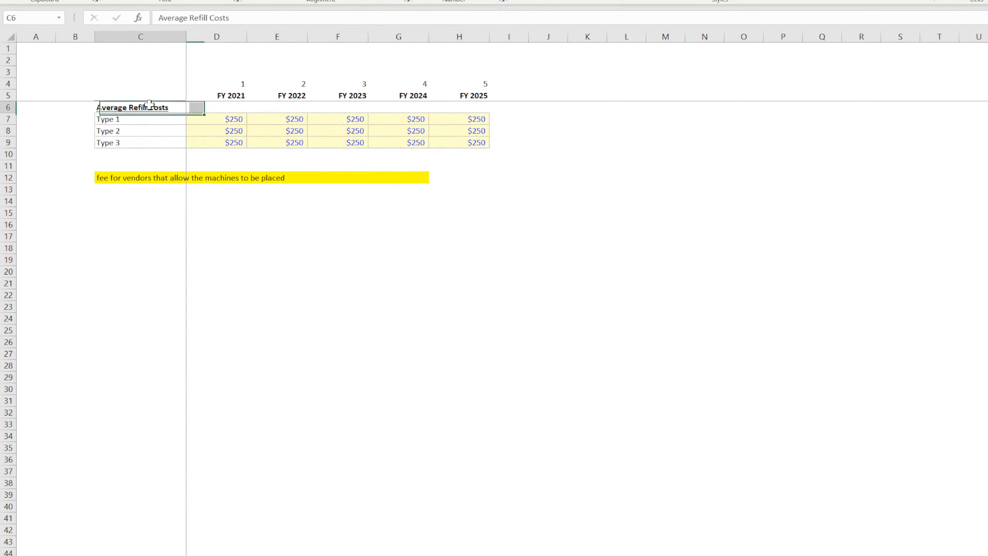
left_click(238, 121)
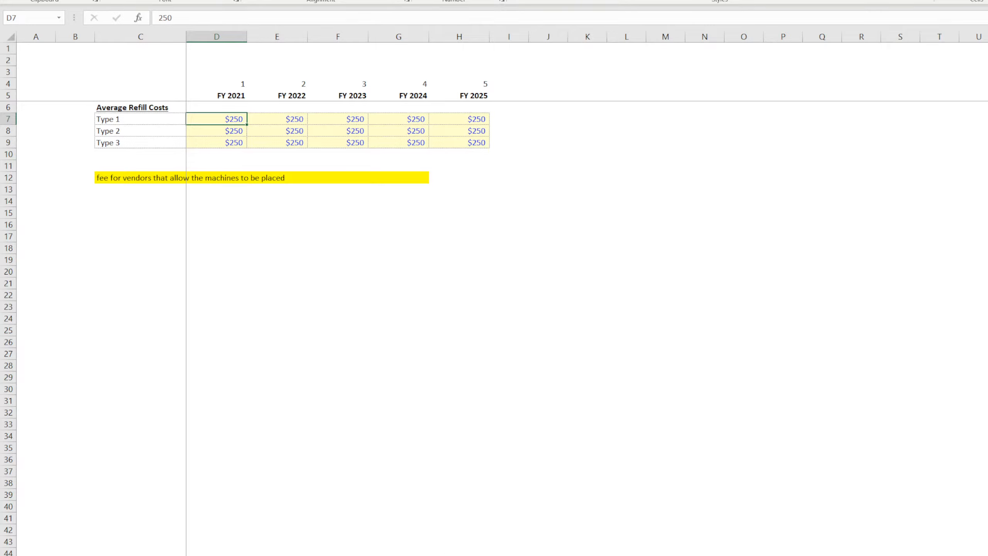
key("ctrl+Page_Down")
key("ctrl+Page_Up")
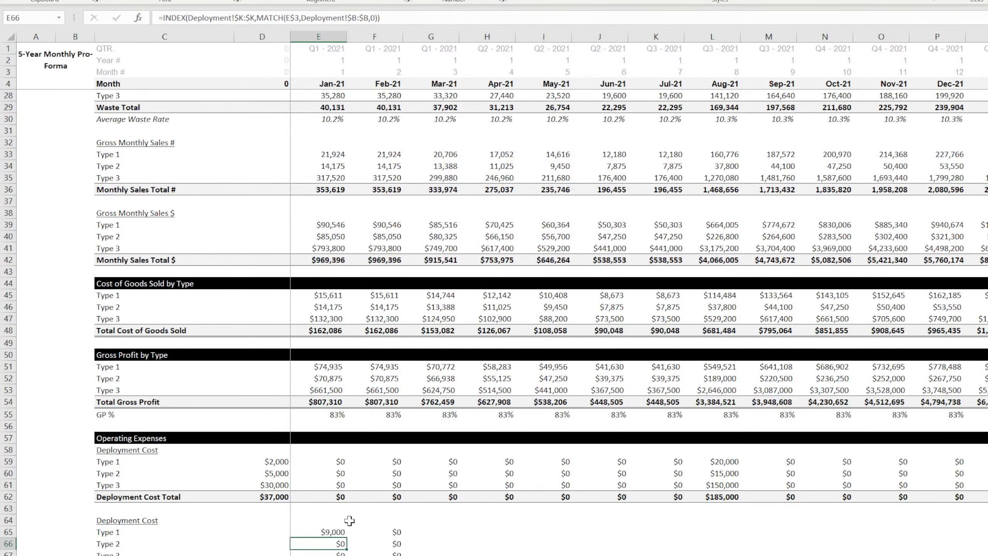
Check the January Type 1 formula in E65 against the Cumulative Vending Machine Count row it references.
double_click(327, 533)
scroll(388, 398, "up", 8)
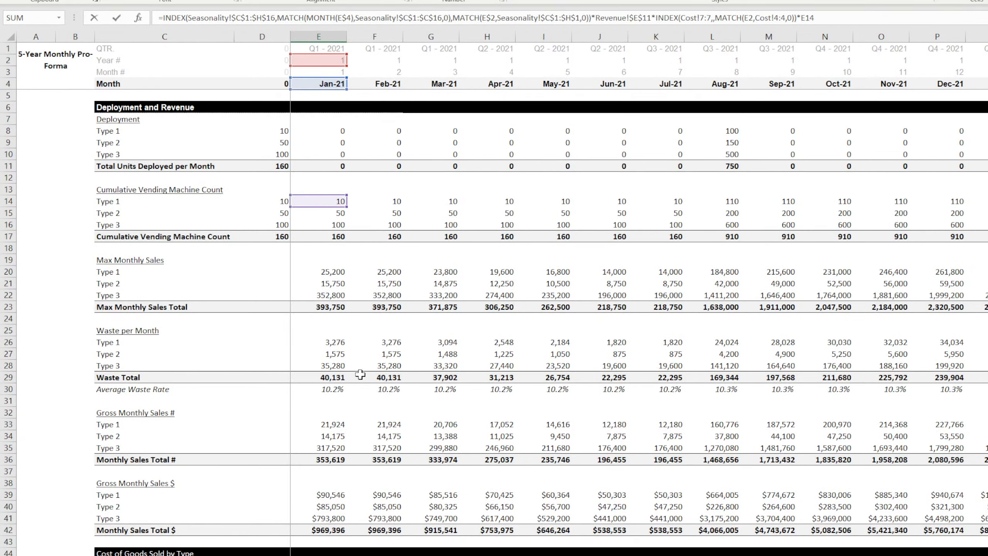
scroll(360, 385, "down", 2)
scroll(360, 385, "down", 2)
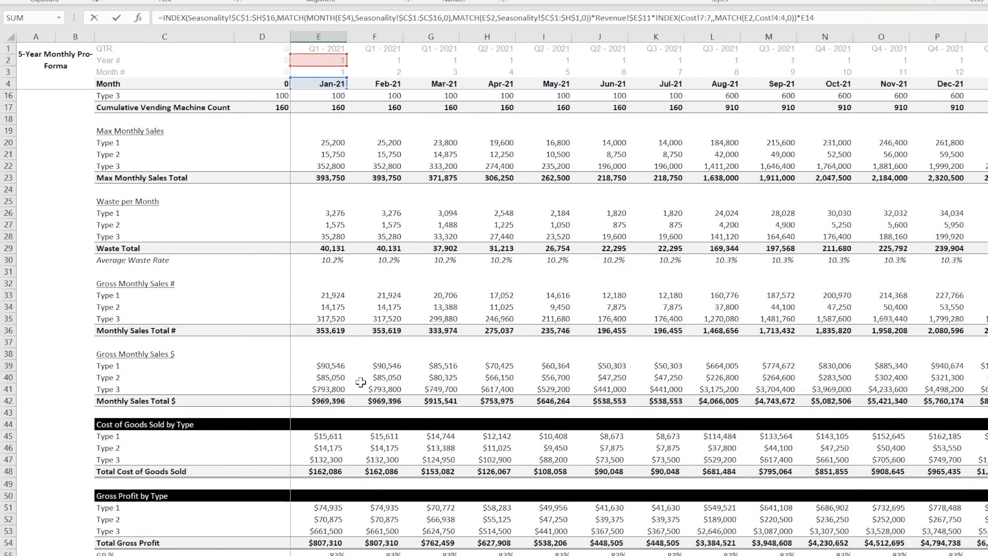
scroll(361, 381, "up", 4)
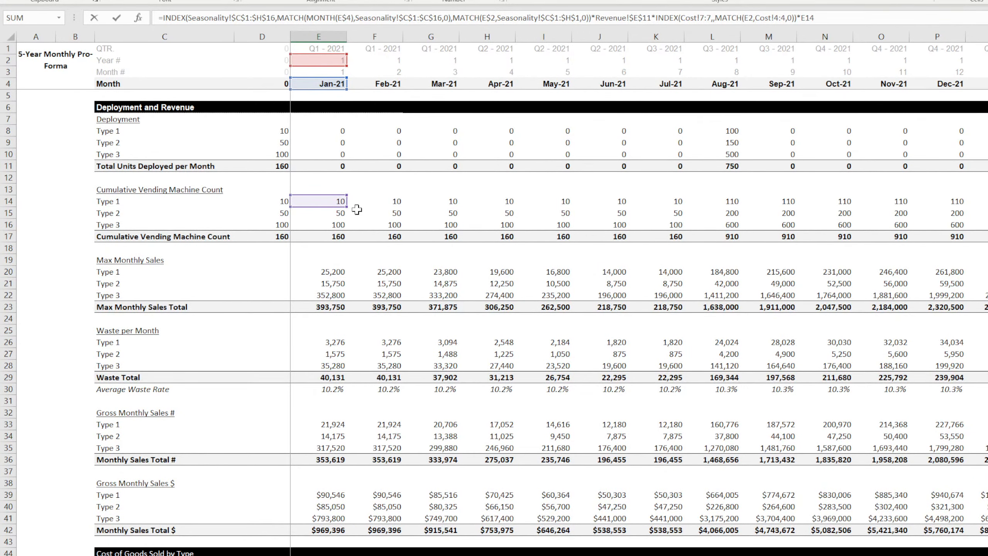
scroll(346, 405, "down", 7)
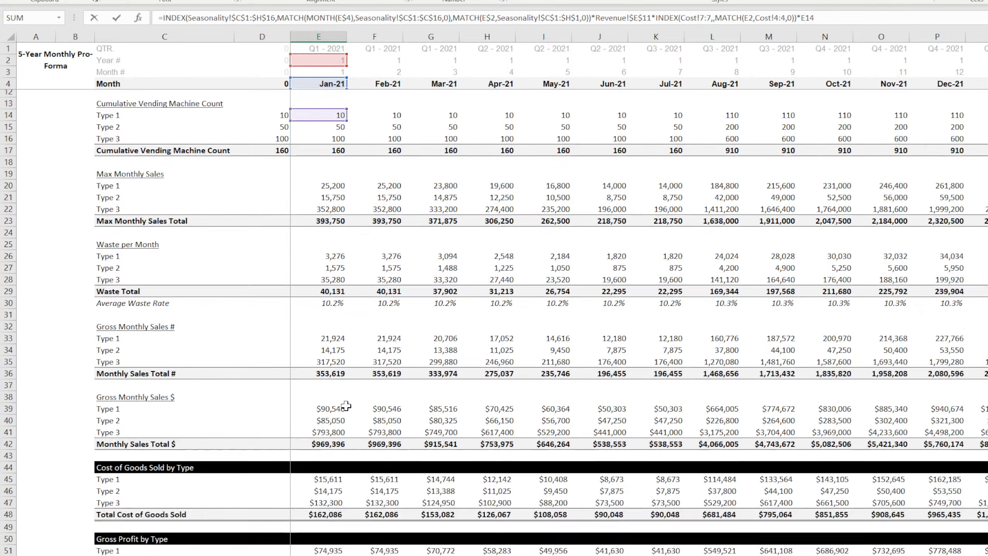
key("Return")
scroll(346, 405, "down", 4)
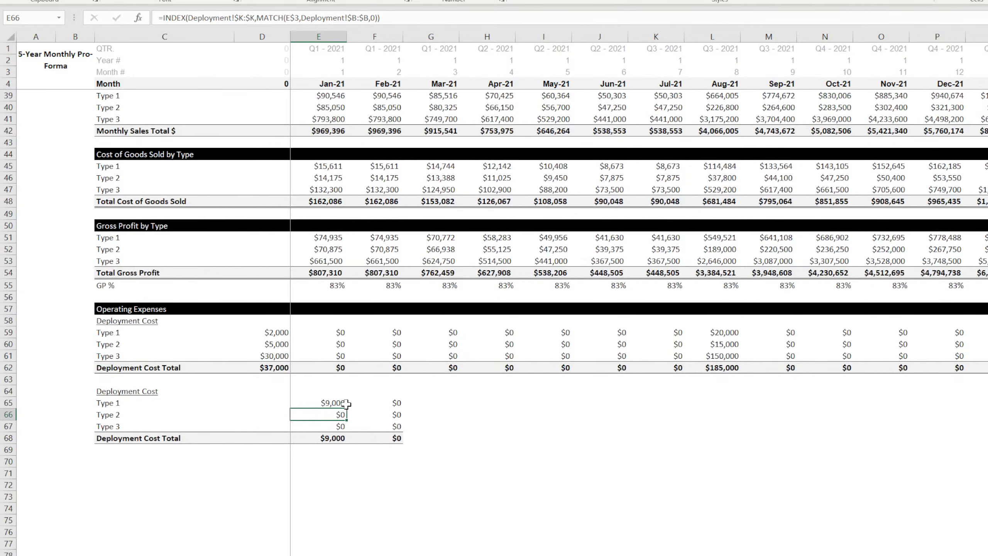
Lock the row references in the E65 cost lookup, making its match E$2 against Cost!$4:$4.
left_click(345, 403)
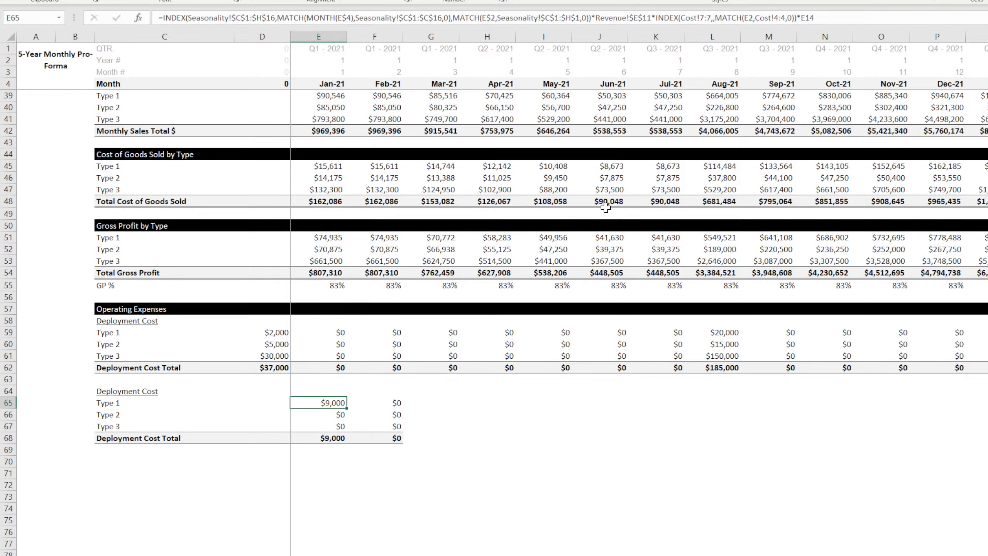
left_click(783, 15)
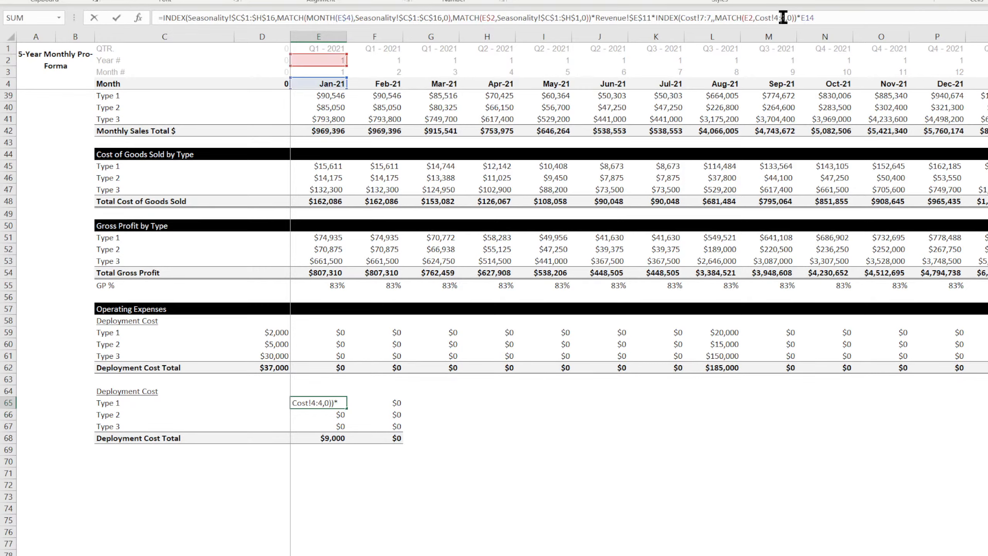
left_click(806, 17)
type("E14")
scroll(772, 71, "up", 11)
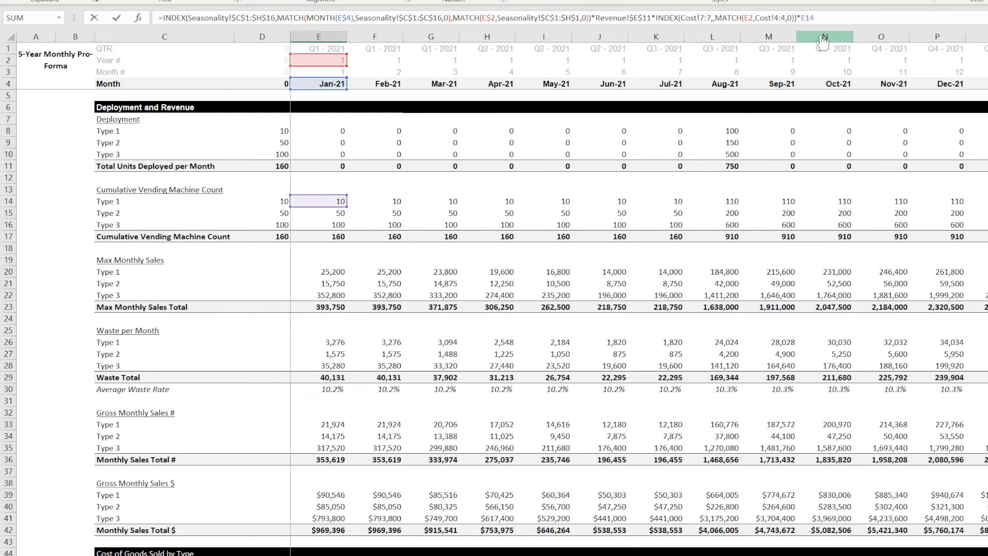
type("$C$1:$")
key("Left")
key("Left")
key("Left")
key("Left")
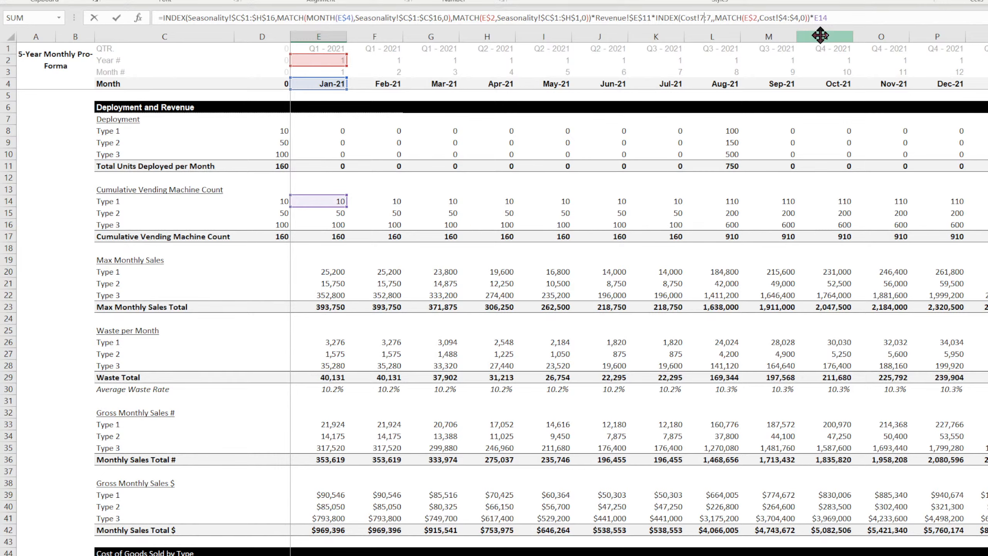
key("Return")
Fill the January Type 1 formula from E65 down to the Type 2 and Type 3 rows.
scroll(820, 35, "down", 15)
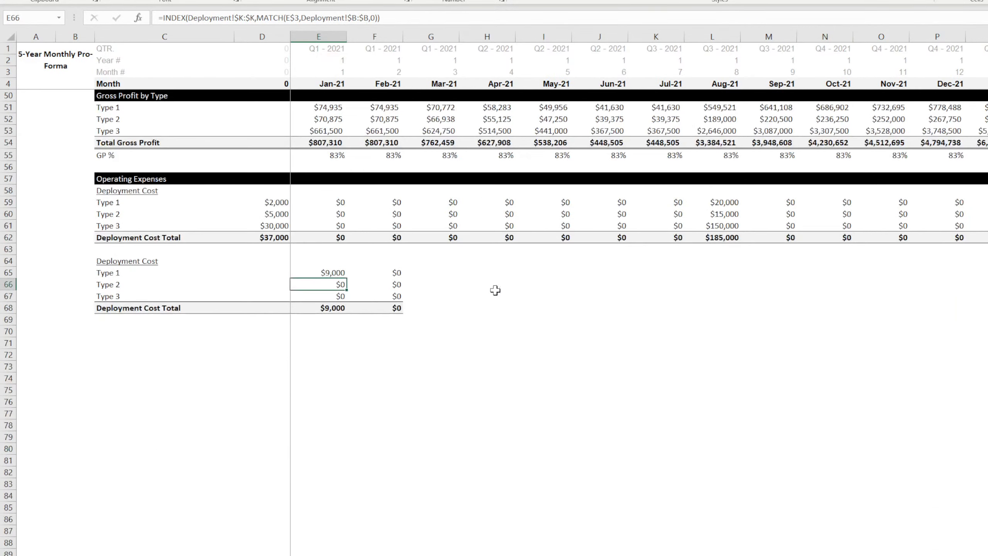
left_click(333, 272)
left_click_drag(349, 275, 346, 297)
left_click(338, 274)
Trace the January Type 2 refill formula in E66 to the Revenue sheet and locate each machine type's Max Refills per Month cell.
left_click(333, 284)
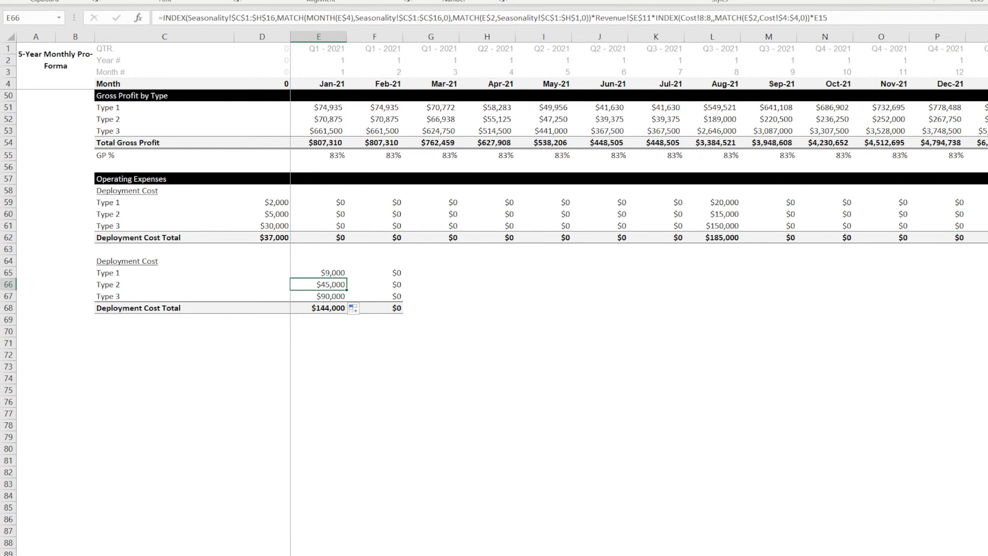
key("ctrl+bracketleft")
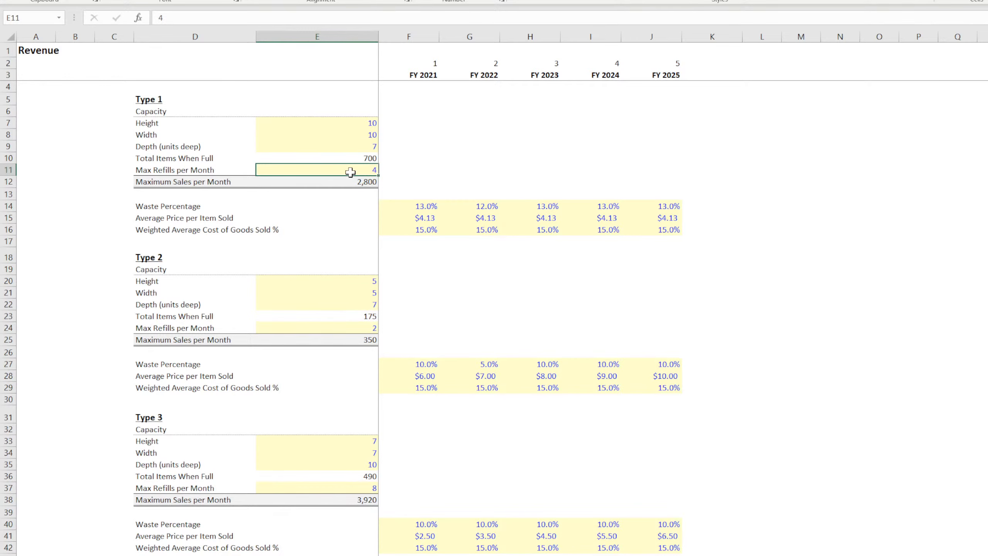
key("Return")
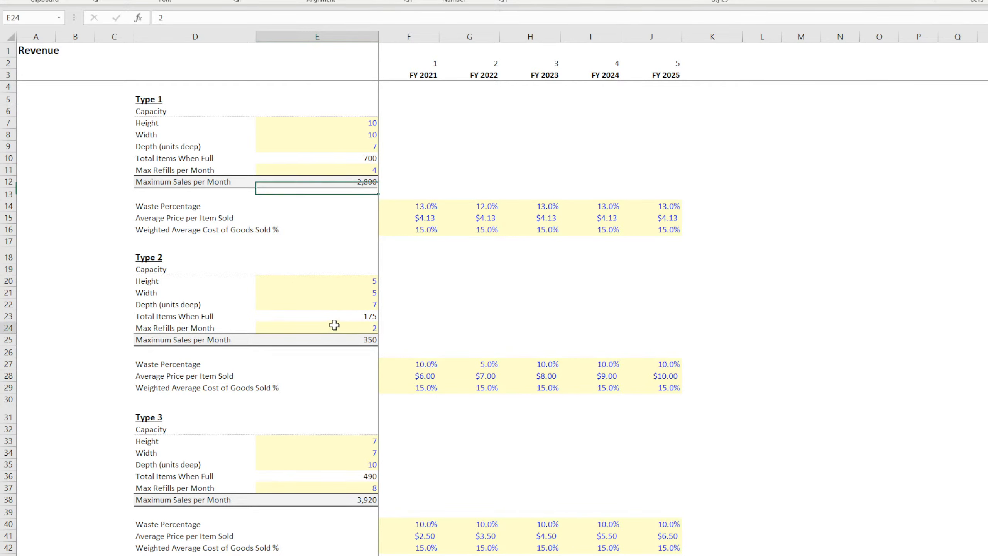
left_click(333, 327)
scroll(339, 378, "down", 4)
left_click(351, 345)
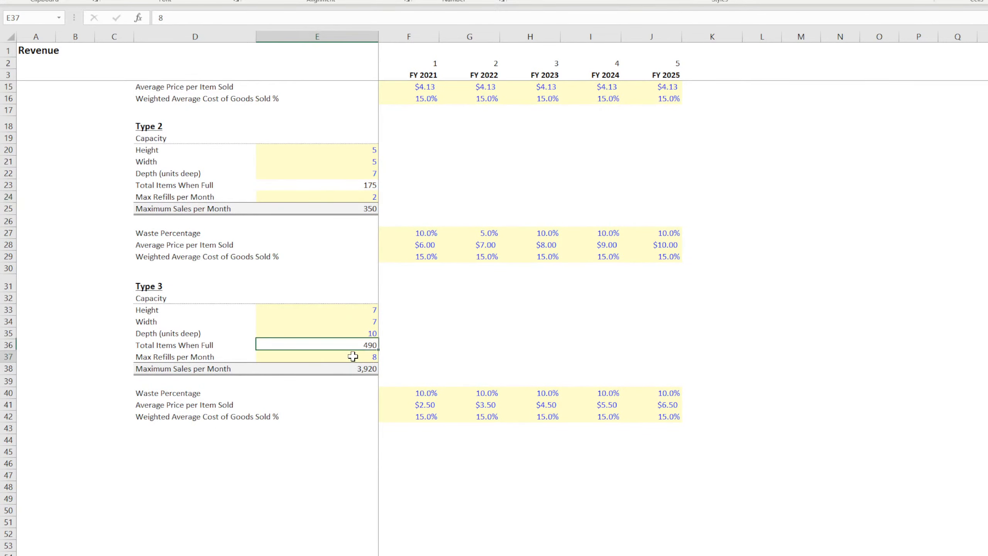
left_click(353, 357)
key("ctrl+Page_Down")
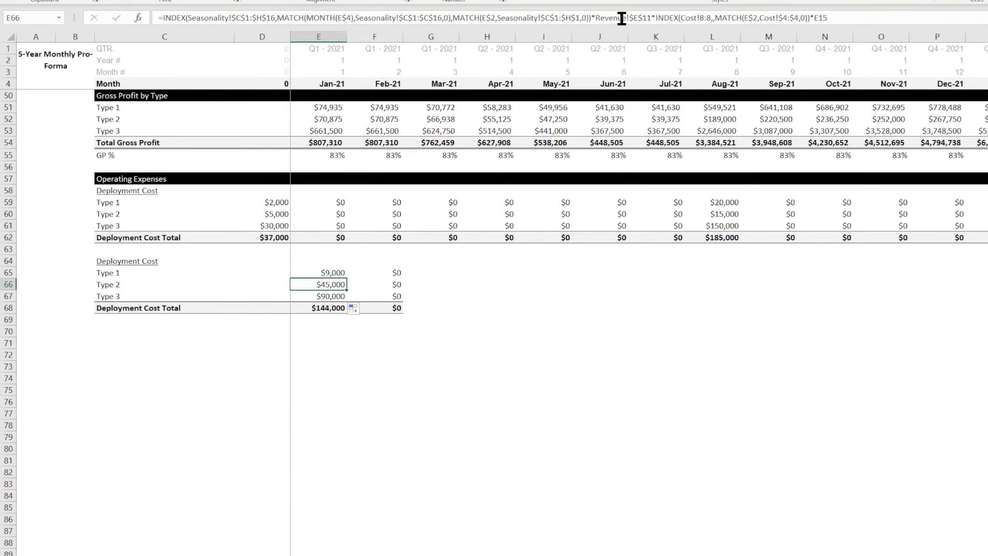
Point the max refills reference to Revenue!$E$24 in the January Type 2 formula and to Revenue!$E$37 in the Type 3 formula.
left_click(652, 18)
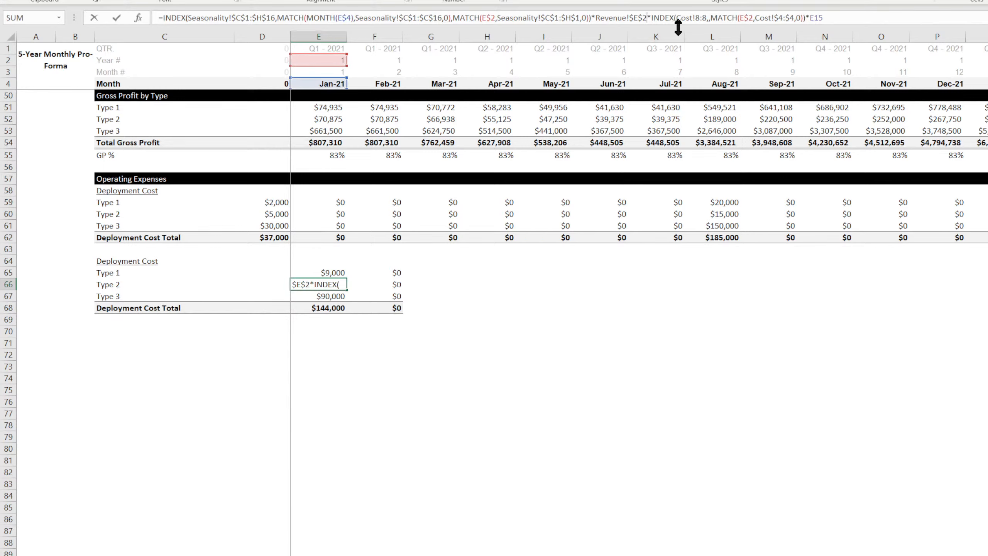
key("Return")
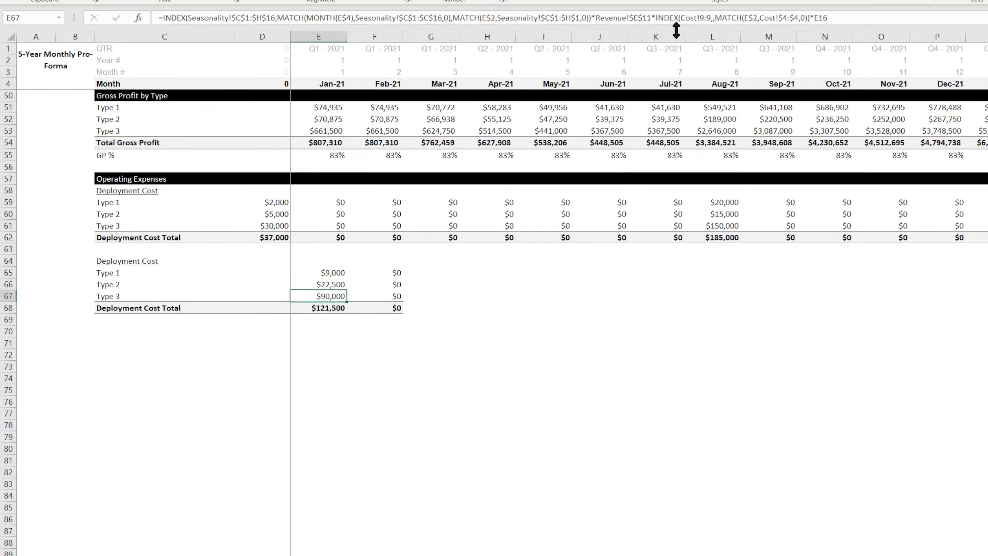
left_click(652, 17)
key("BackSpace")
key("BackSpace")
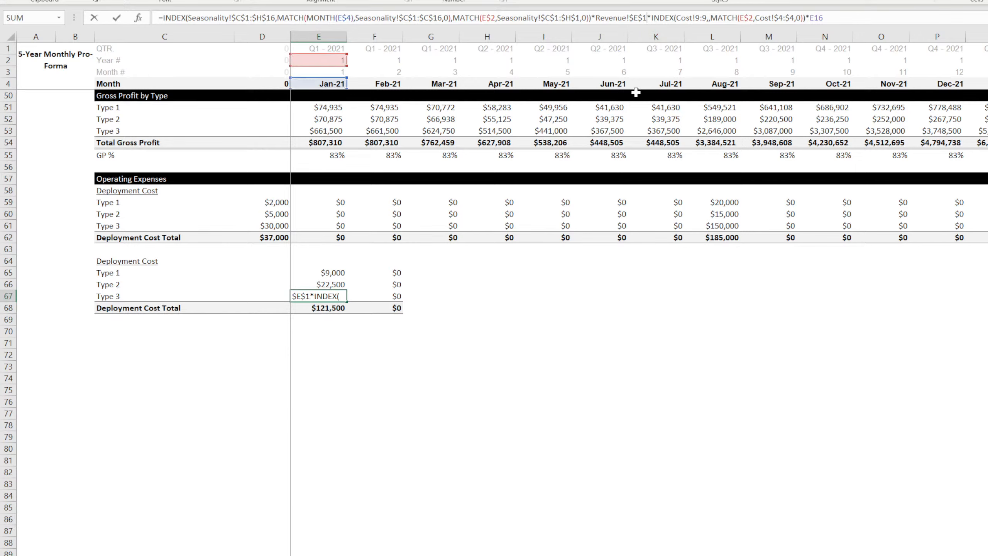
type("37")
key("Return")
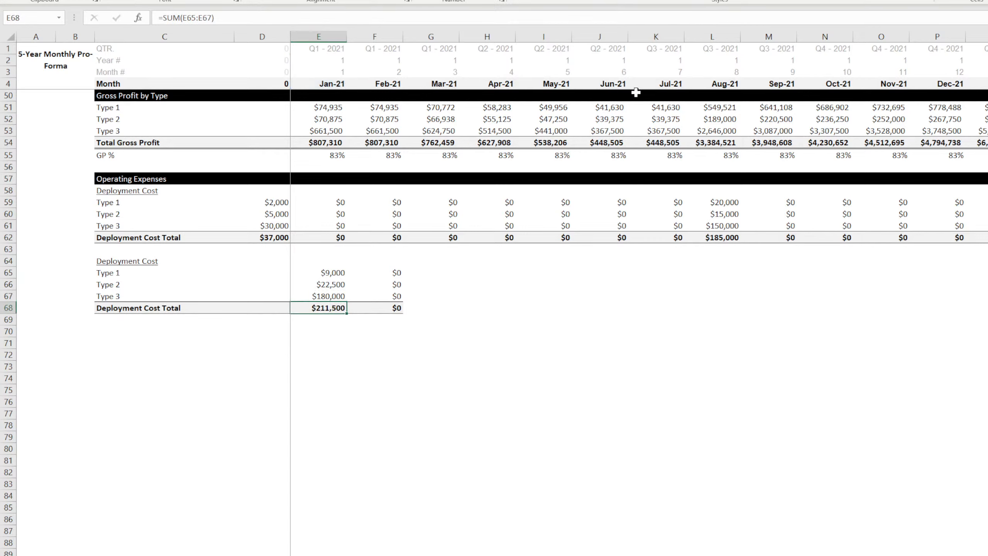
Fill the January formulas in E65:E68 across the months through Sep-21.
left_click_drag(330, 273, 783, 316)
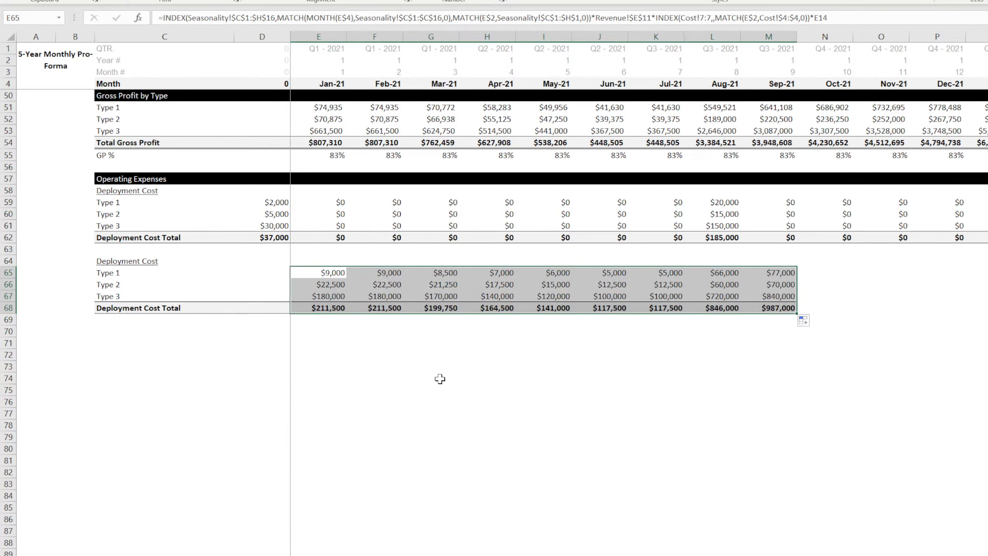
left_click(128, 272)
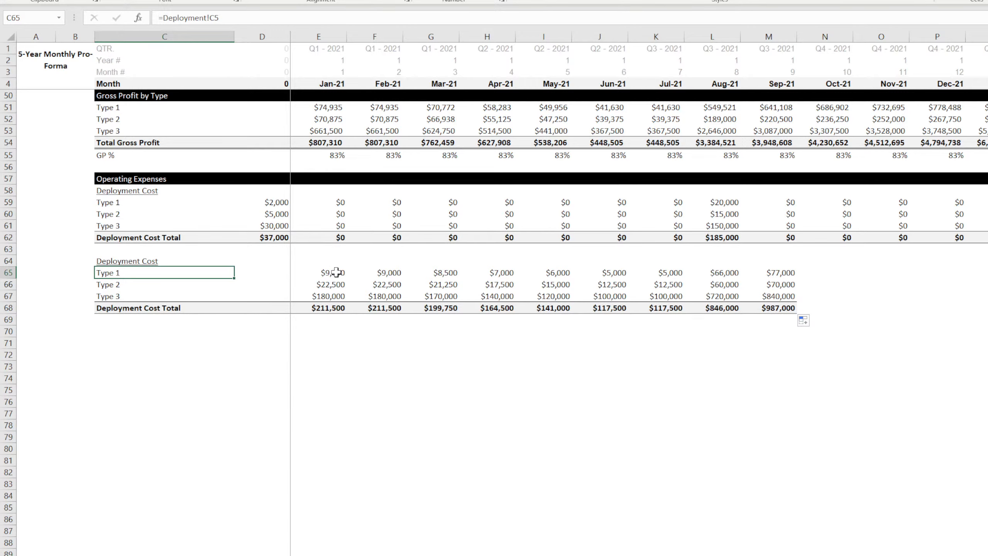
Review the monthly Gross Profit by Type rows and the Deployment Cost rows by machine type across 2021.
scroll(337, 272, "up", 15)
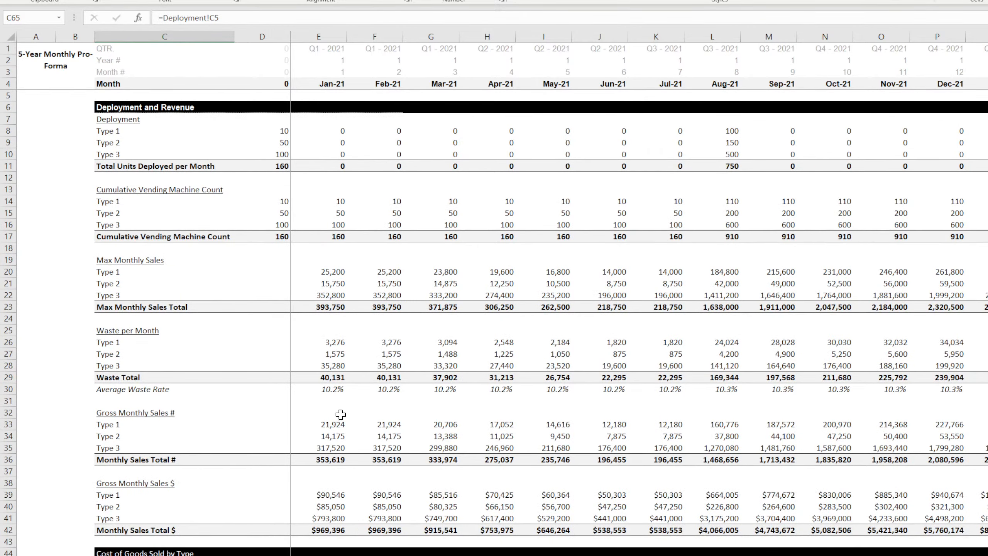
scroll(341, 415, "down", 3)
scroll(335, 397, "down", 4)
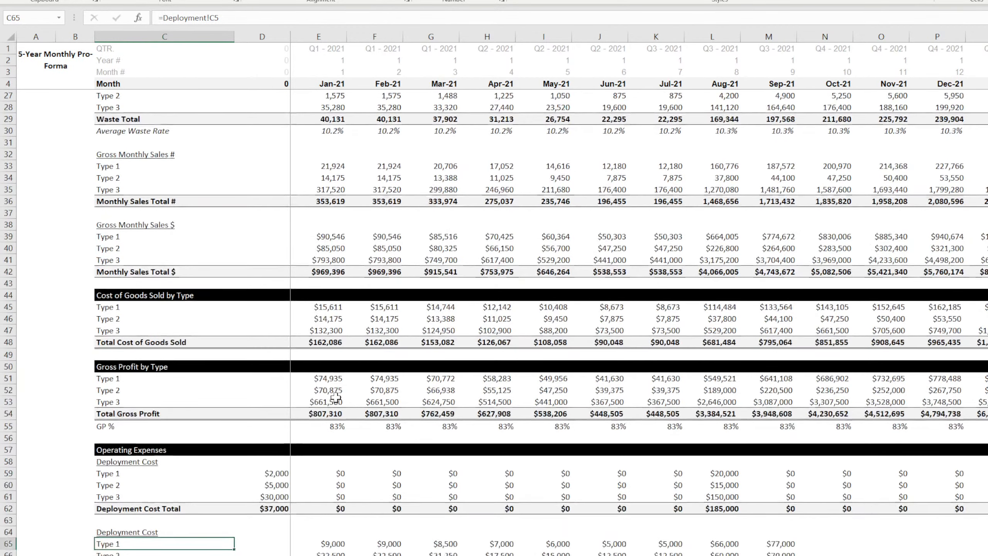
left_click_drag(329, 380, 330, 403)
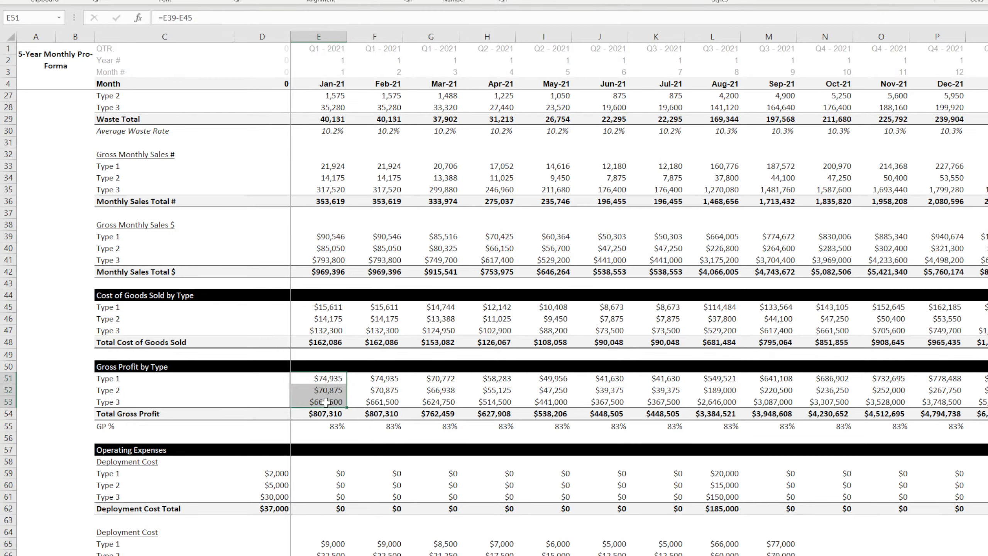
left_click_drag(385, 379, 387, 402)
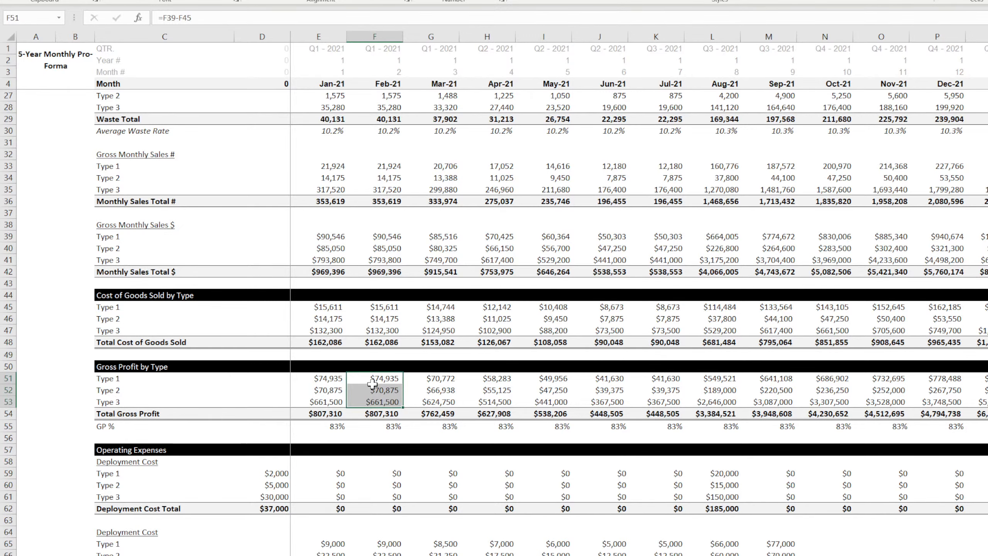
scroll(372, 384, "down", 4)
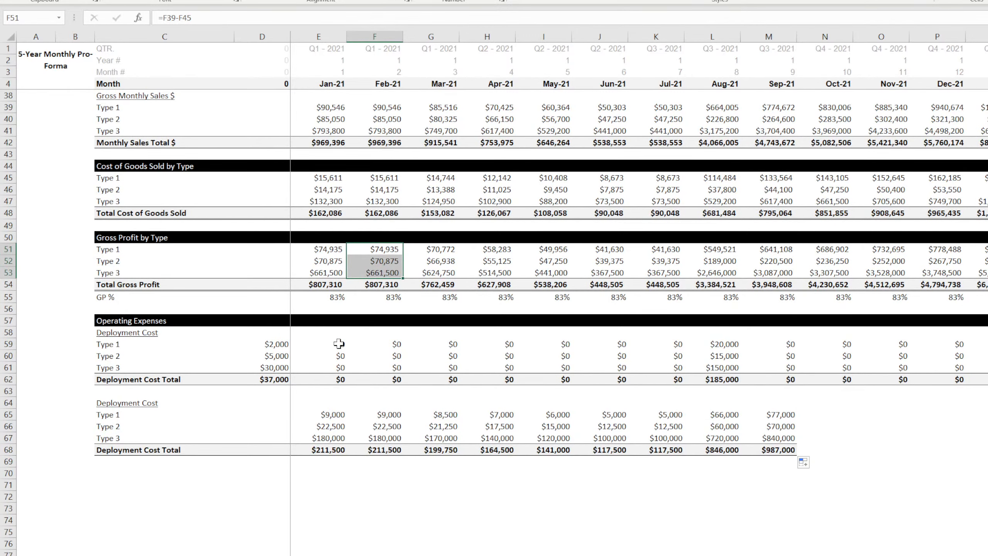
left_click_drag(337, 344, 816, 368)
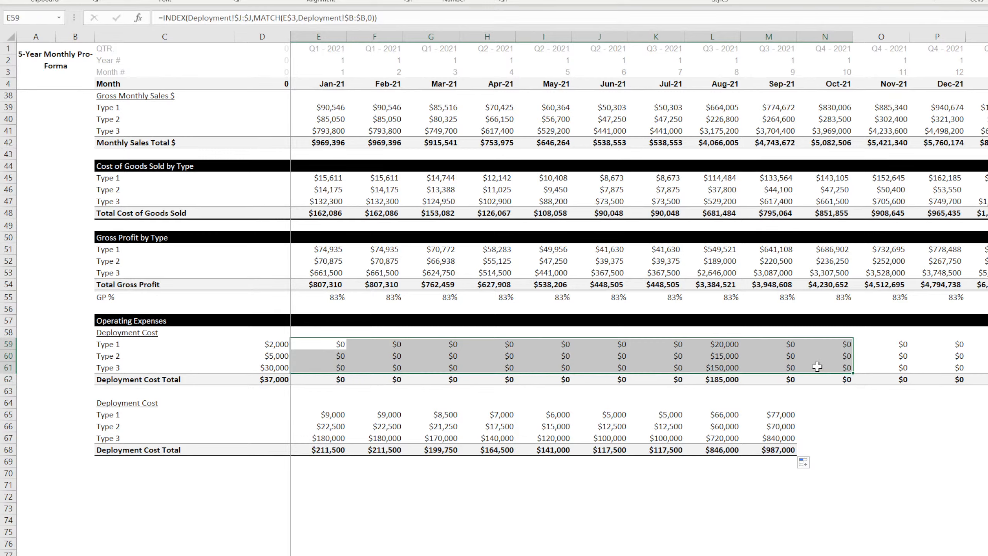
left_click(324, 342)
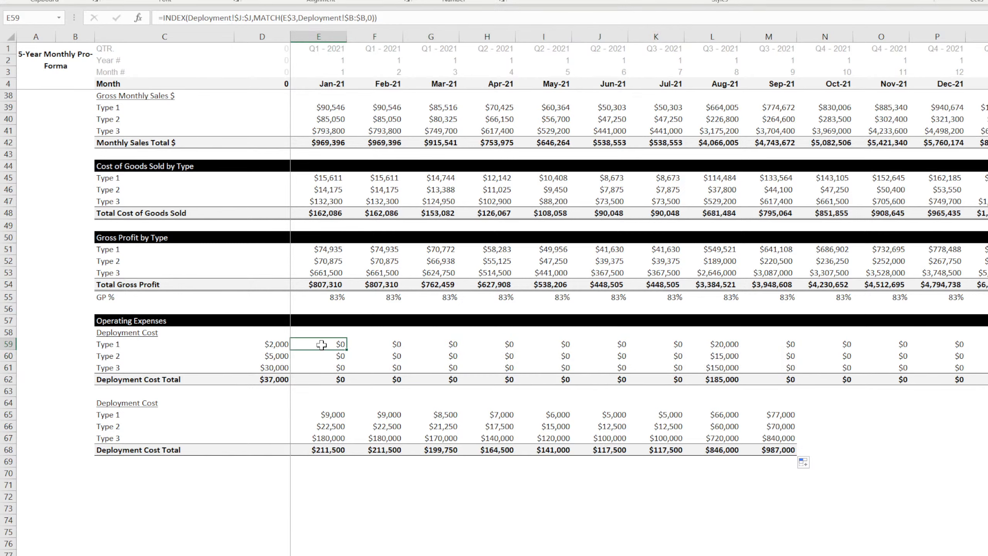
left_click_drag(321, 344, 834, 369)
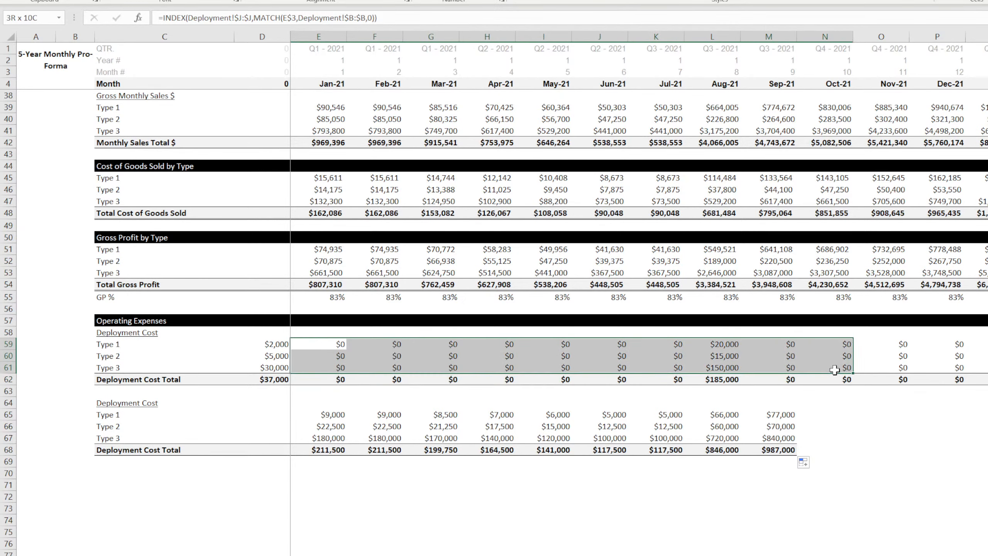
left_click(647, 355)
left_click(614, 353)
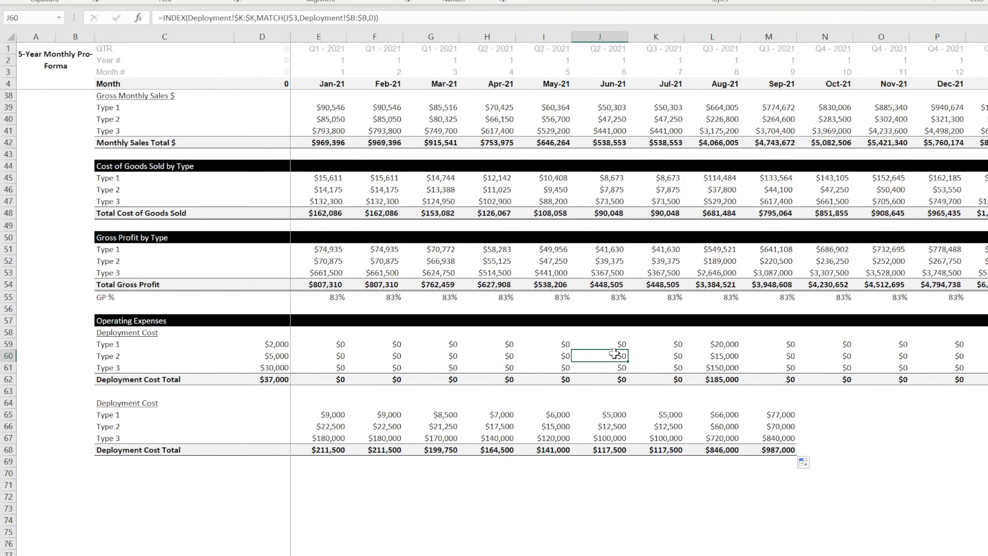
left_click(553, 354)
left_click(491, 356)
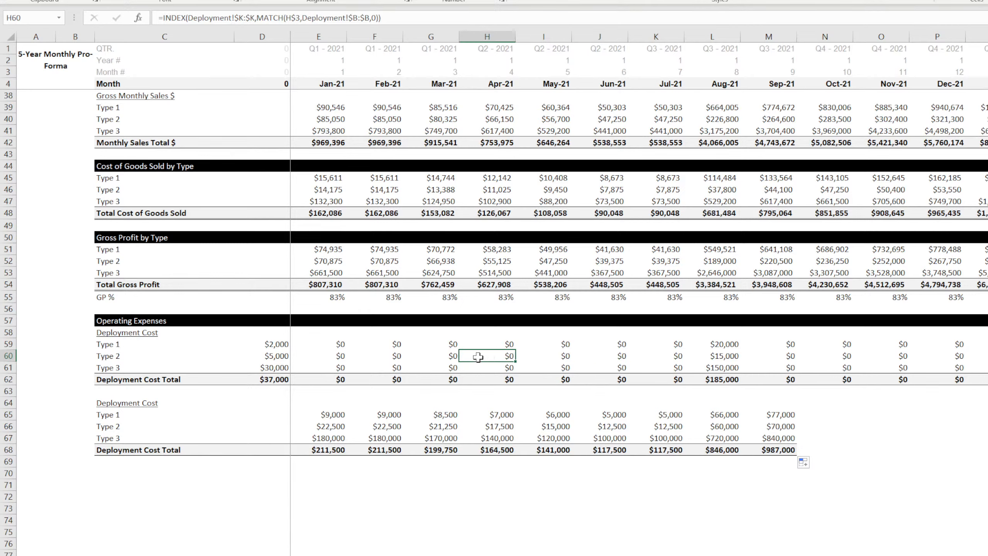
left_click(444, 357)
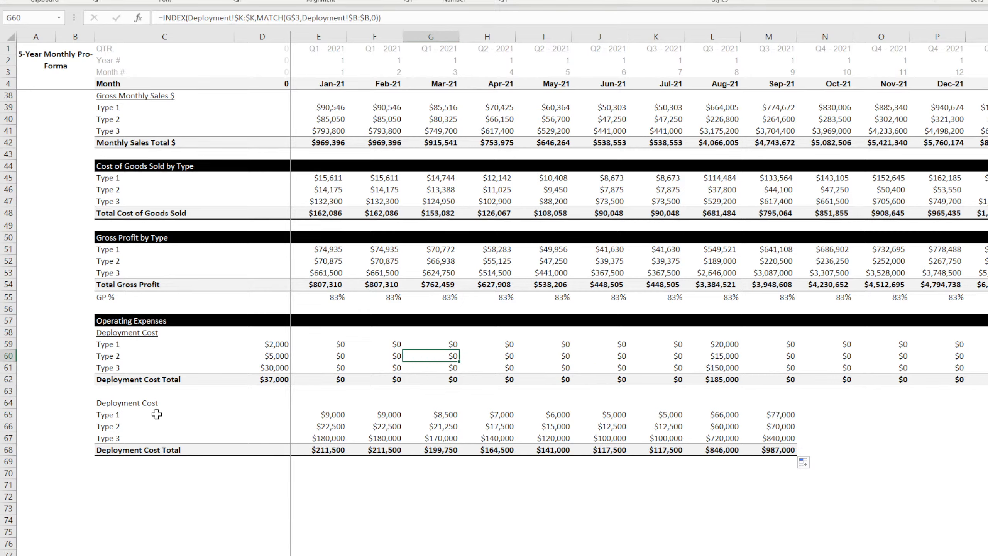
Fill the Operating Expenses rows 57 to 68 from Sep-21 across all remaining months of the pro-forma.
left_click(787, 415)
left_click_drag(783, 322, 986, 448)
key("ctrl+r")
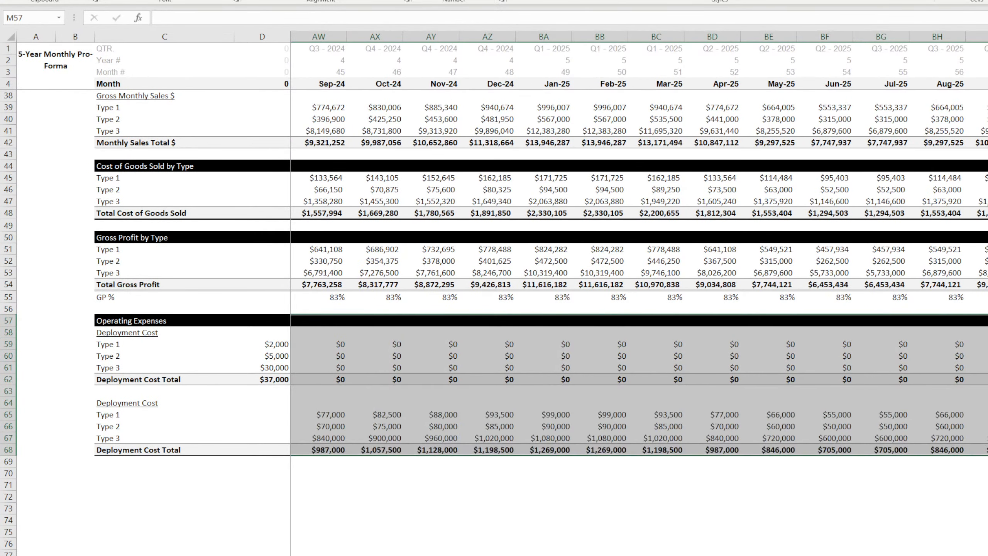
key("ctrl+BackSpace")
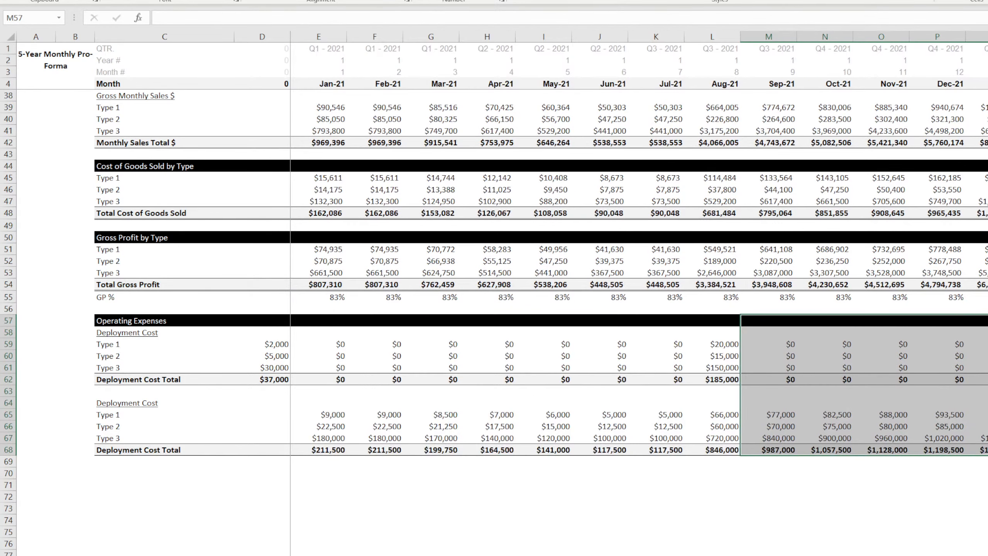
left_click(523, 515)
Rename the second Deployment Cost heading in C64 as Refill Costs and its total label in C68 as Total Refill Costs.
left_click(156, 403)
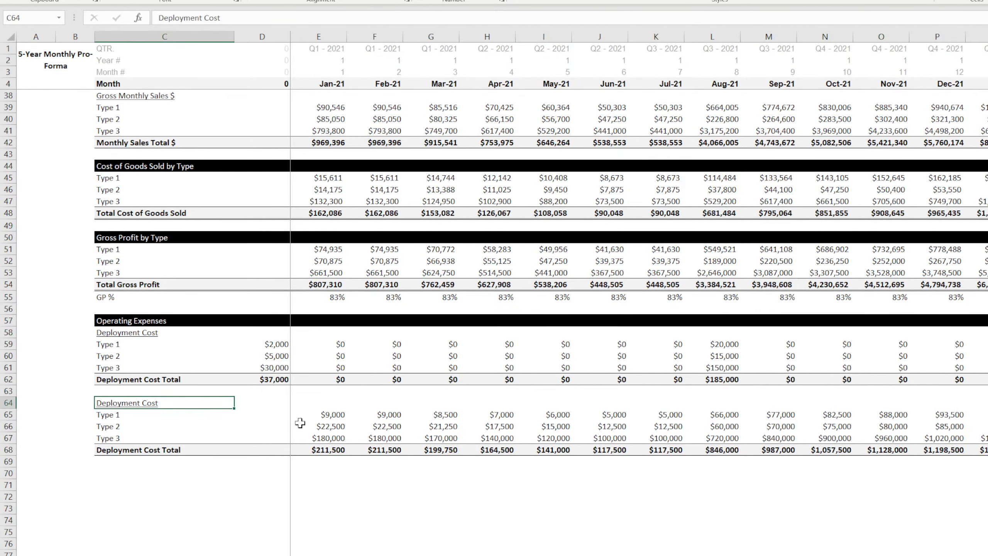
type("Ref")
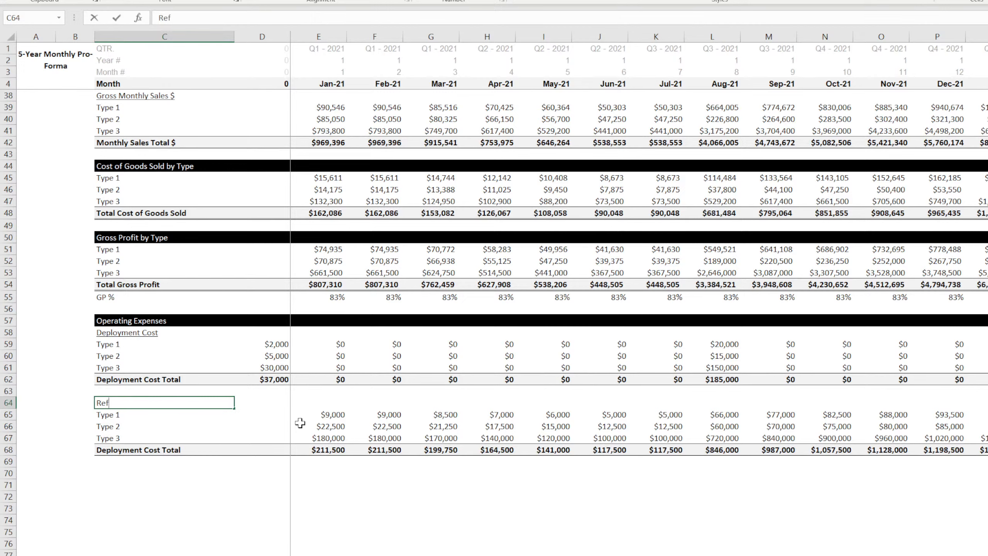
type("ill Costs")
key("Return")
key("Down")
key("Down")
key("Down")
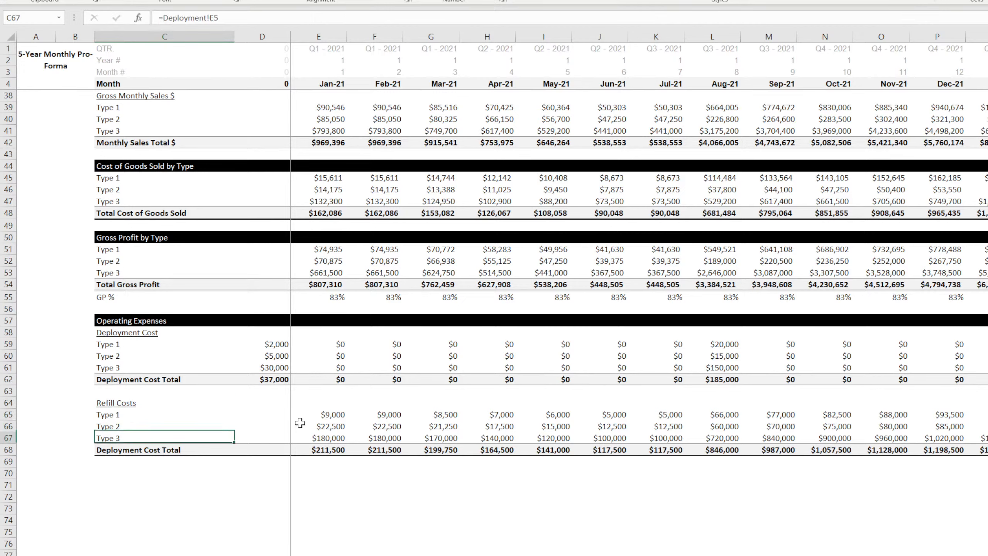
type("Total Re")
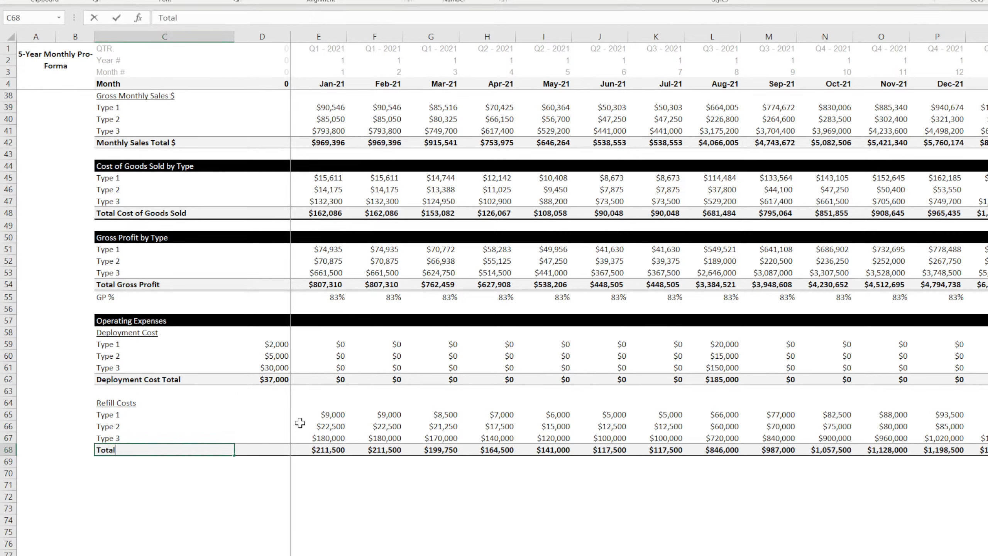
type("fill Costs")
key("Return")
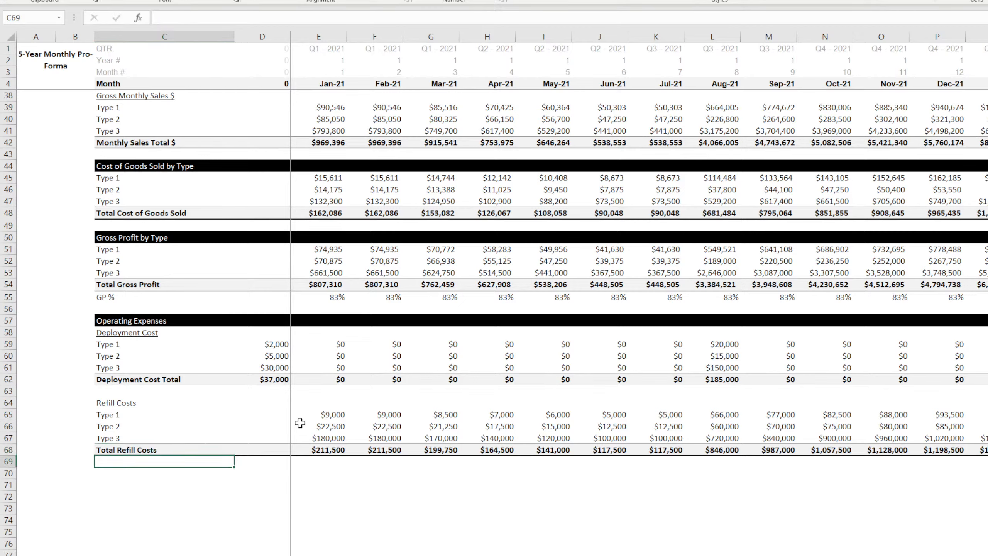
Rename the deployment total label in C62 as Total Deployment Cost.
key("Up")
key("Up")
key("Up")
key("Up")
key("Up")
key("Up")
key("Up")
key("Up")
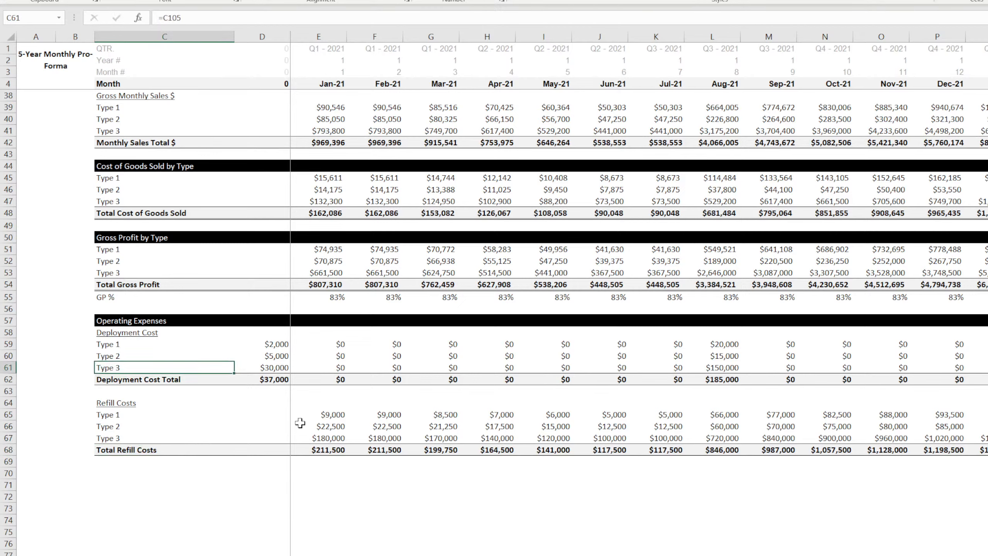
key("Down")
type("T")
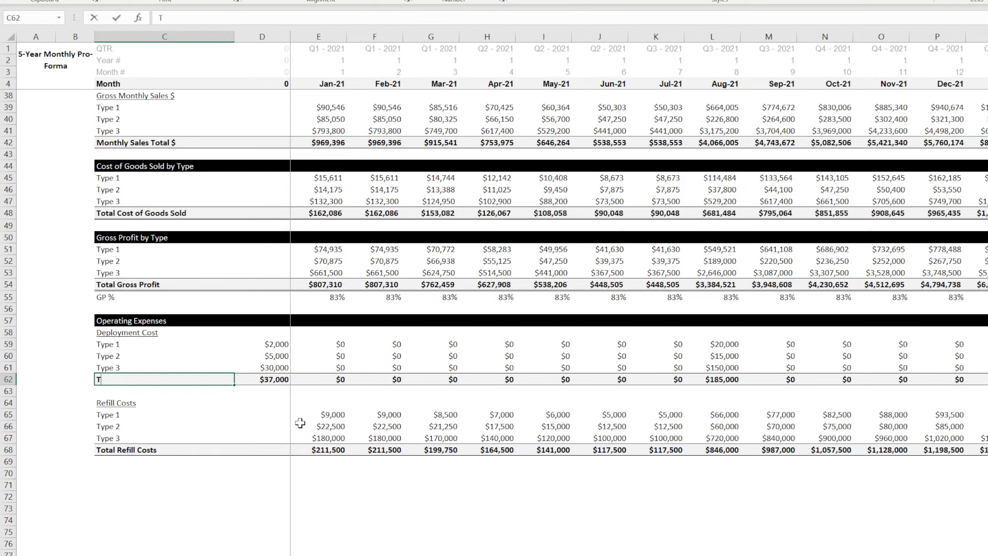
type("otal Deployment Cost")
key("Return")
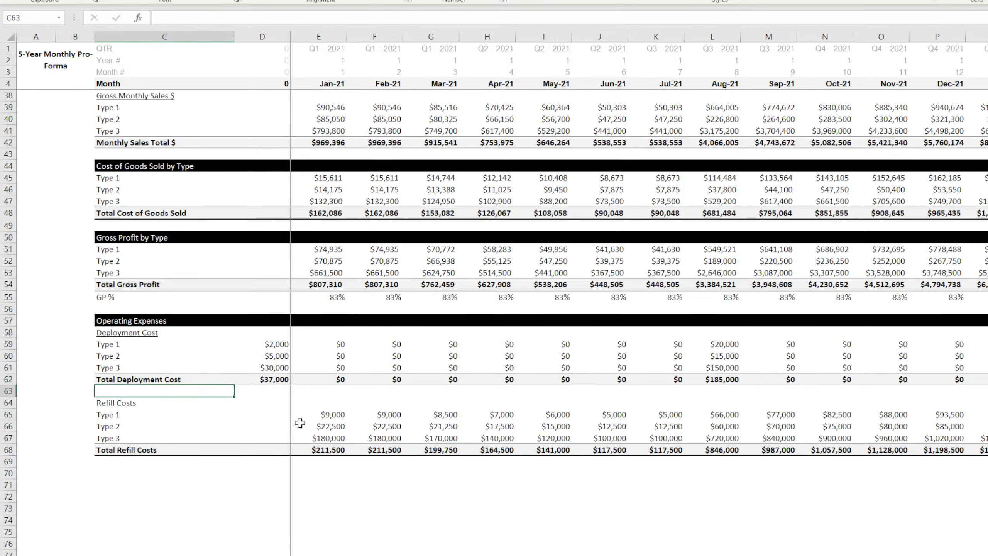
Check the Total Deployment Cost formulas for month 0 and January and the month 0 Type 1 deployment cost formula.
left_click(279, 380)
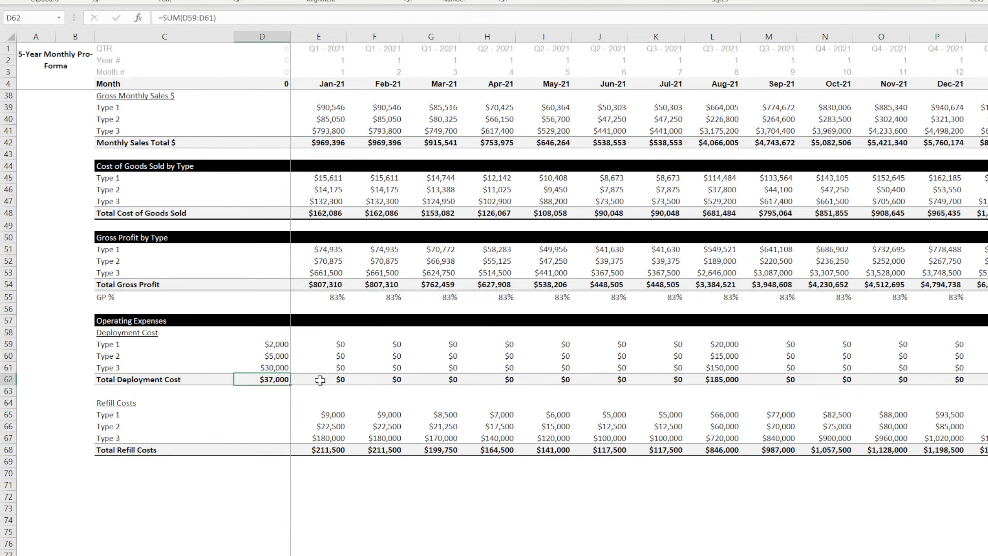
left_click(343, 381)
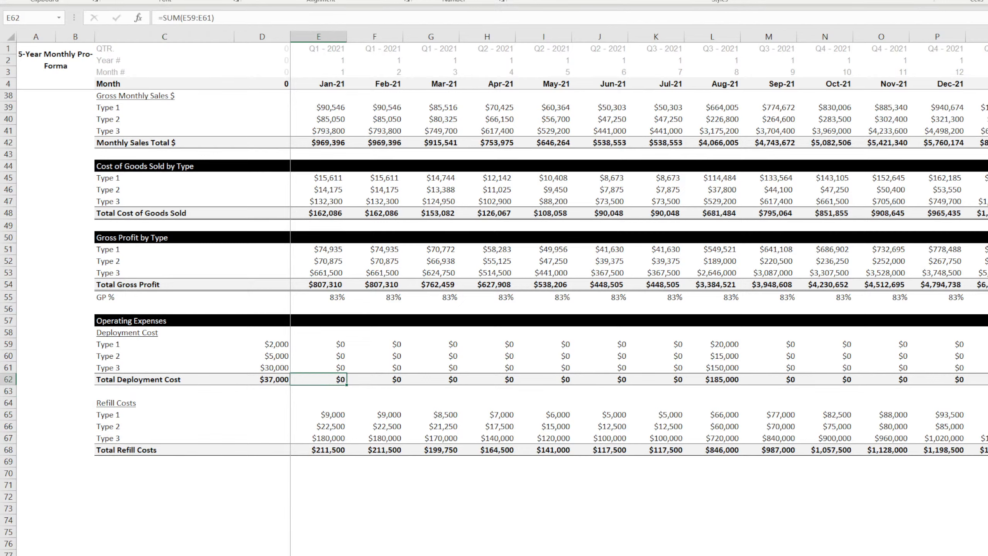
left_click(272, 344)
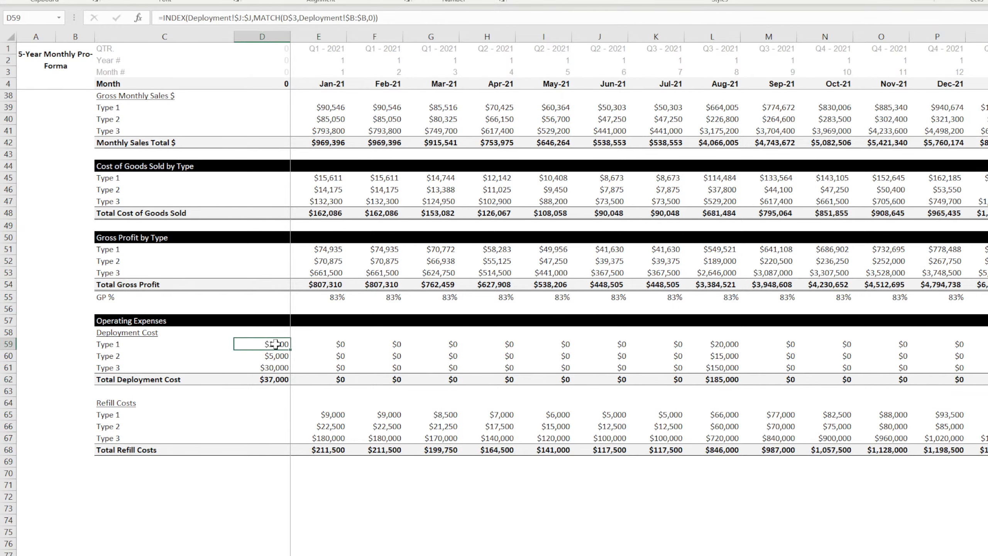
Check the January Type 1 refill cost formula and review the Seasonality percentages and Revenue capacity inputs it relies on.
left_click(276, 354)
left_click(334, 417)
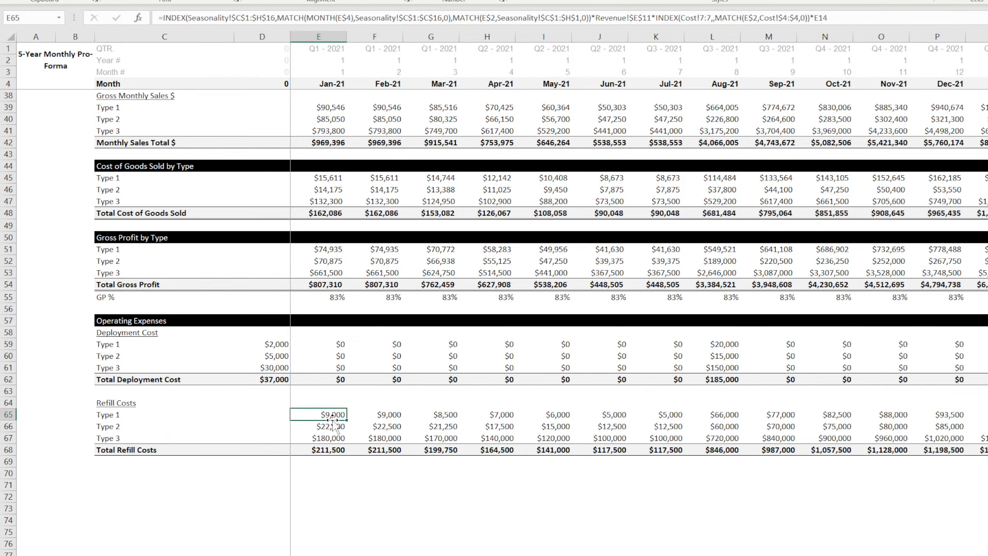
key("ctrl+Page_Up")
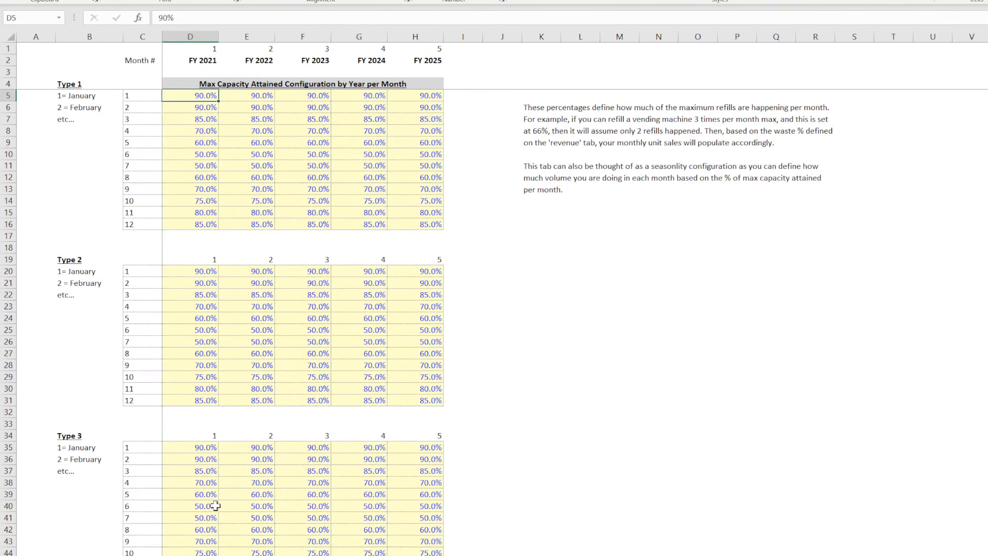
key("ctrl+Page_Up")
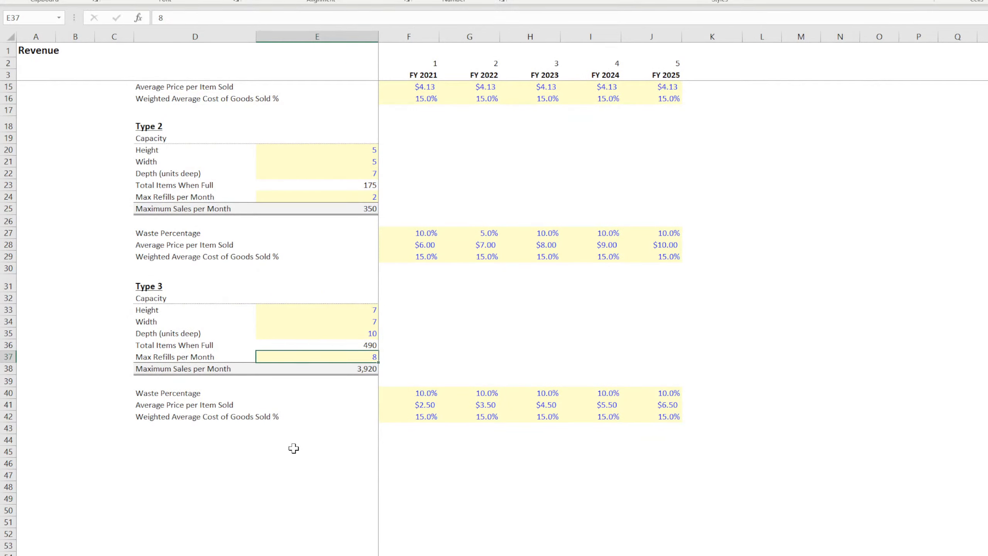
scroll(311, 432, "up", 4)
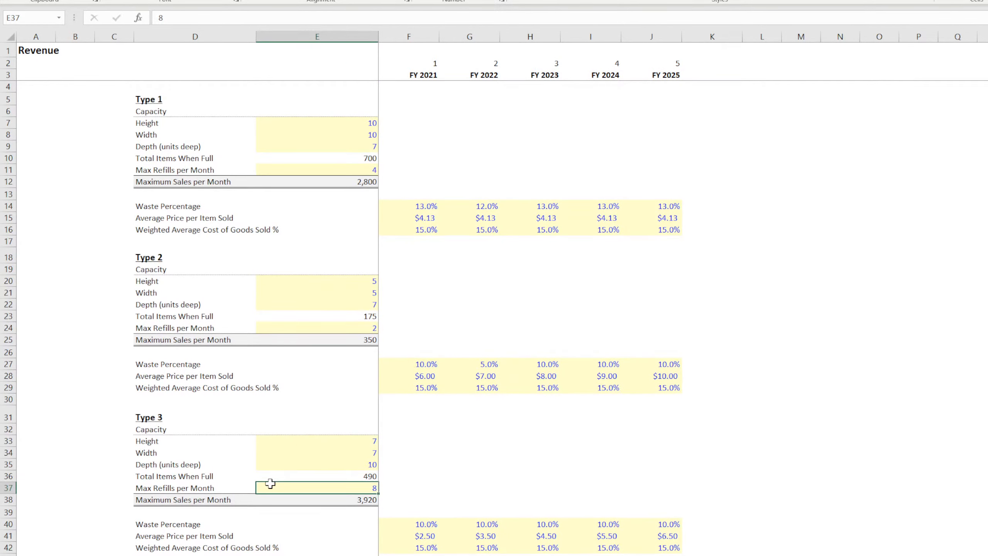
key("ctrl+Page_Up")
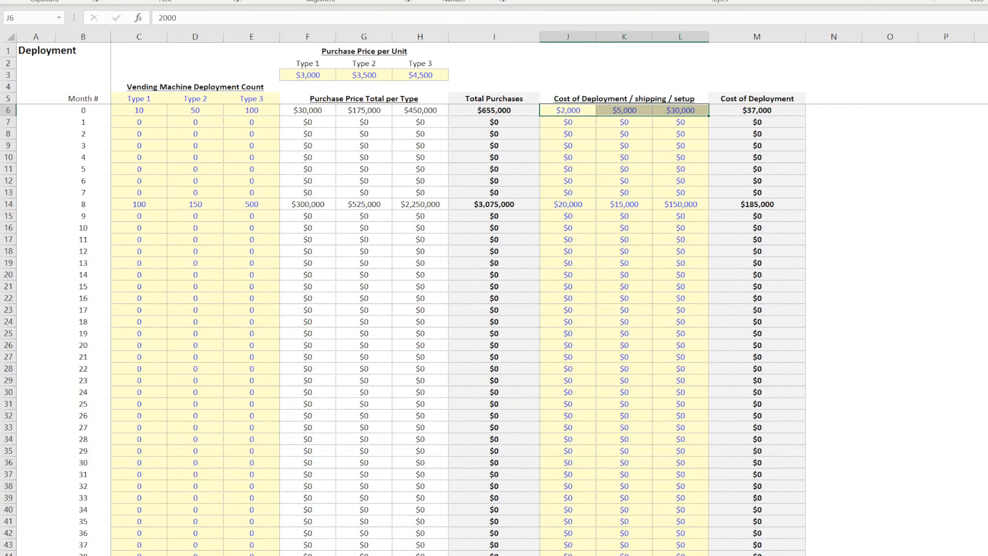
Examine the Deployment sheet's machine counts, purchase price totals per type and the Type 1 unit price.
left_click_drag(133, 110, 243, 297)
left_click_drag(307, 110, 448, 239)
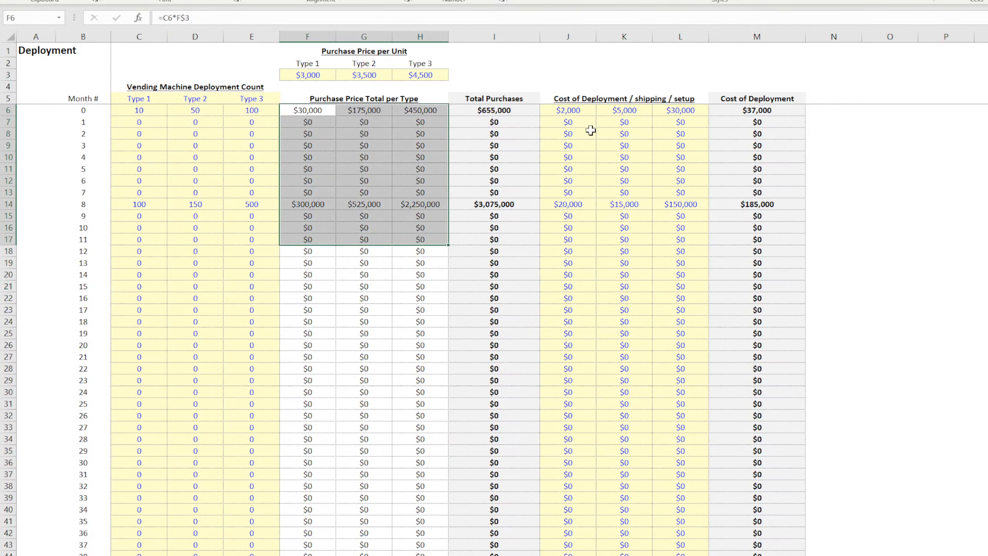
left_click(314, 74)
left_click(314, 111)
left_click(320, 75)
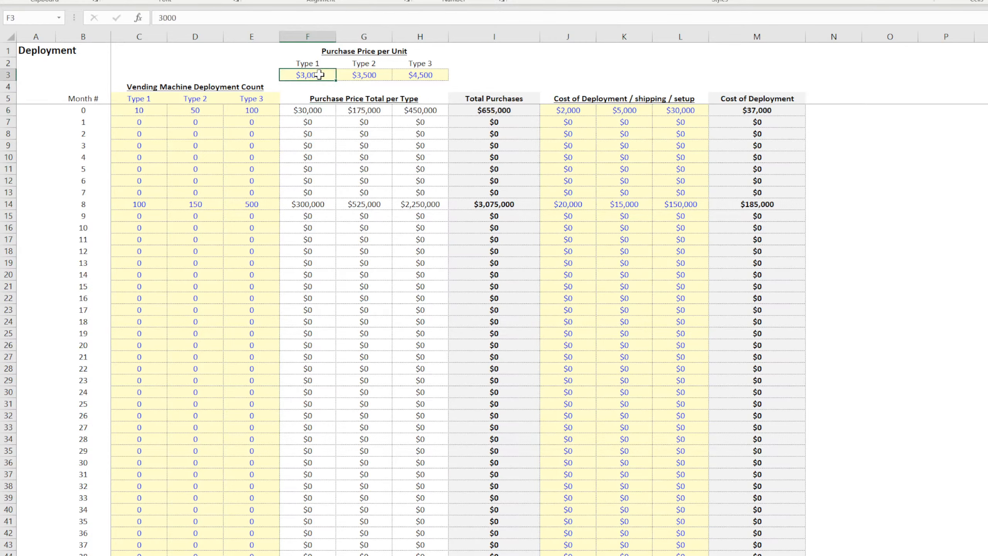
key("ctrl+Page_Up")
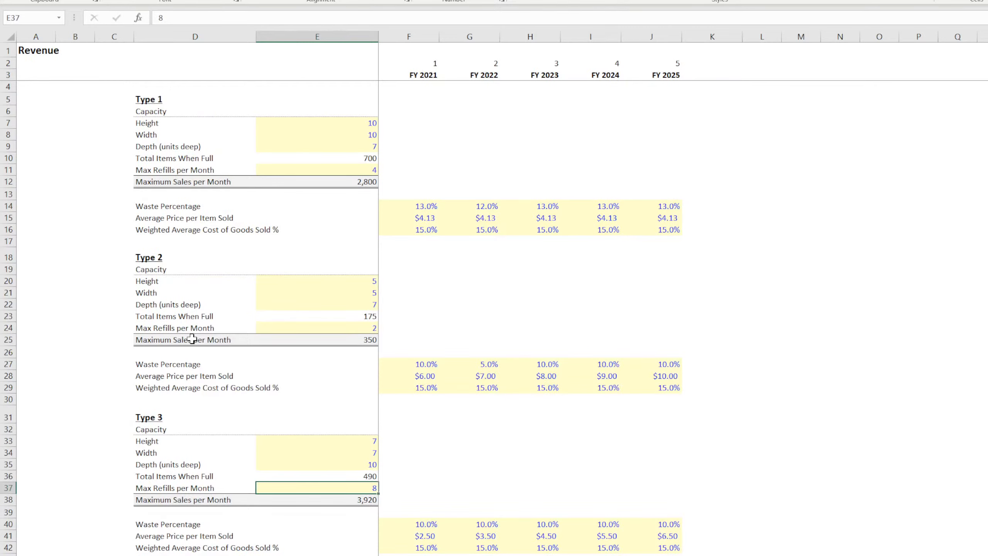
Clear the note about fees for vendors that allow machines to be placed, with its yellow highlight, from row 12 of the cost sheet.
key("ctrl+Page_Up")
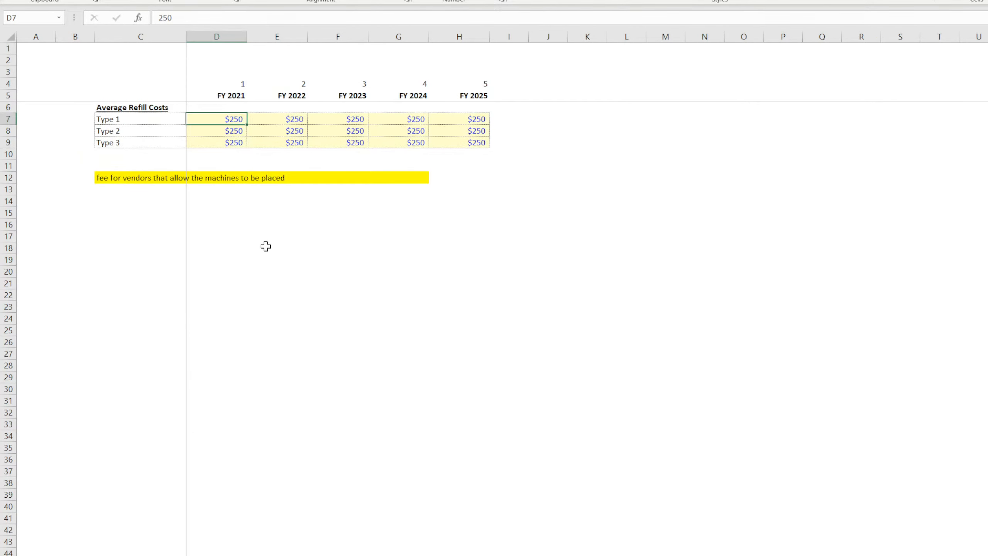
left_click(68, 178)
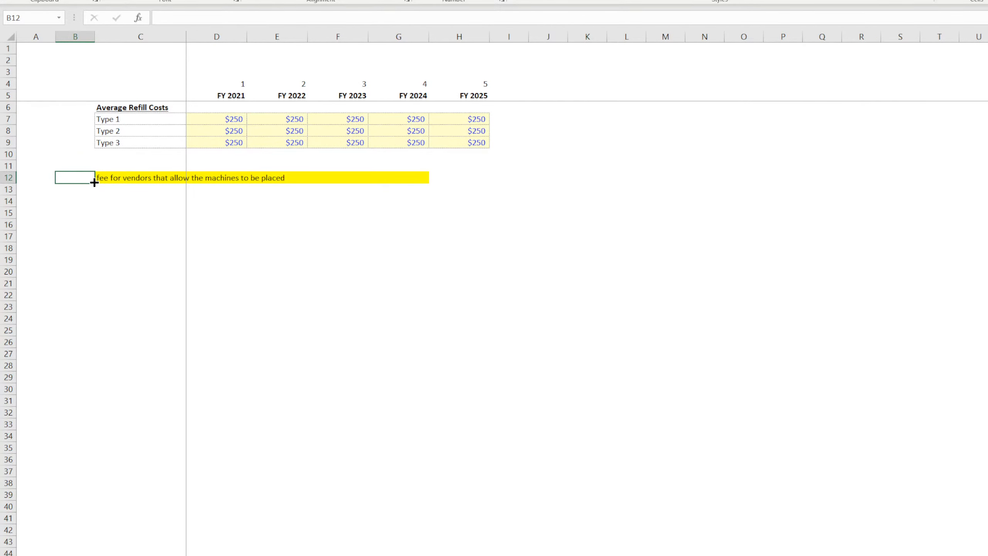
left_click_drag(95, 182, 147, 185)
left_click(581, 283)
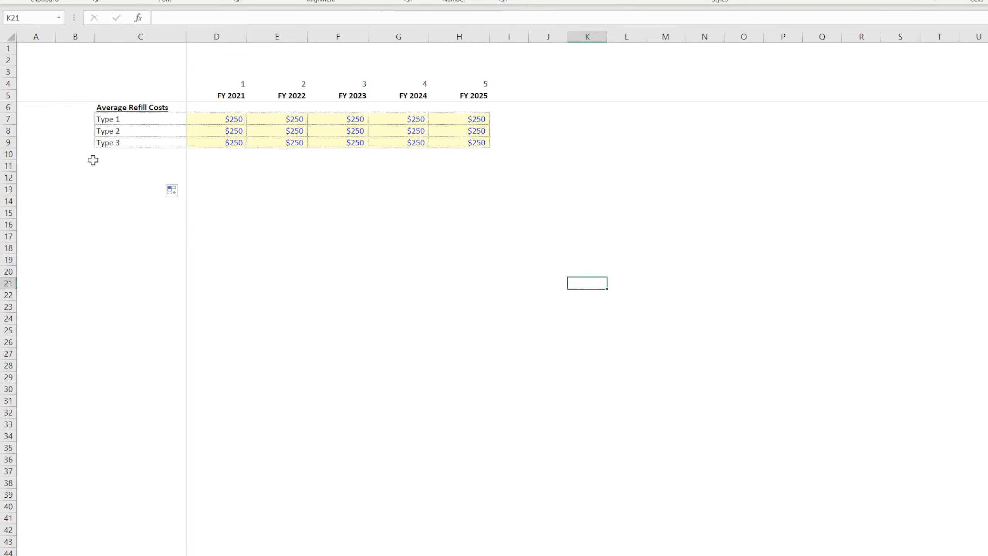
left_click(97, 164)
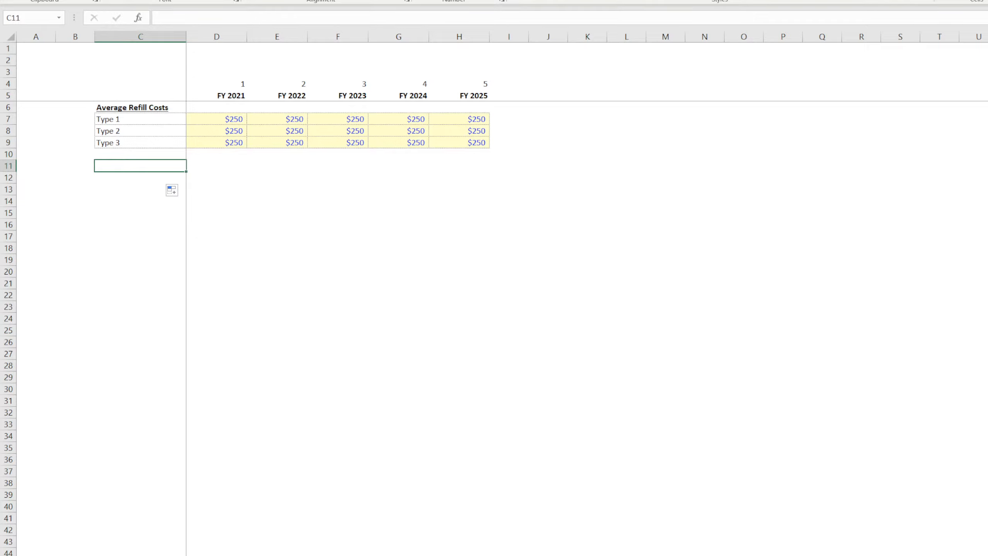
key("alt+Tab")
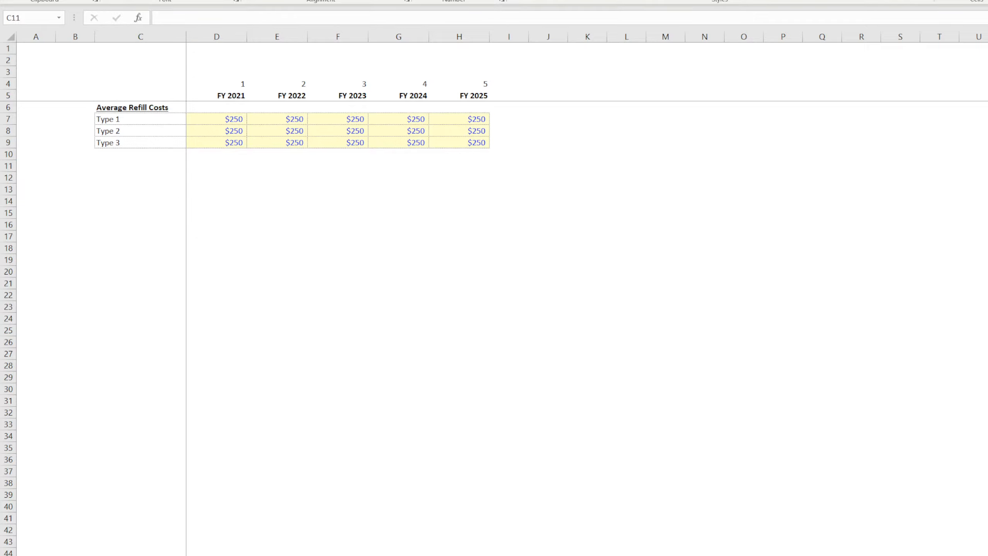
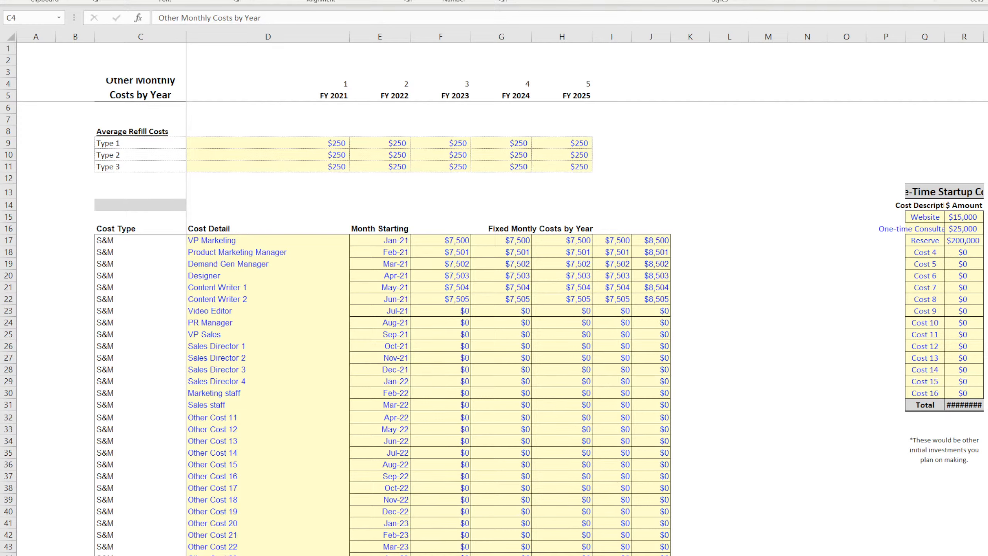
Unmerge the Other Monthly Costs by Year heading in C4:C5 and clear the grey shading from C14.
left_click(390, 300)
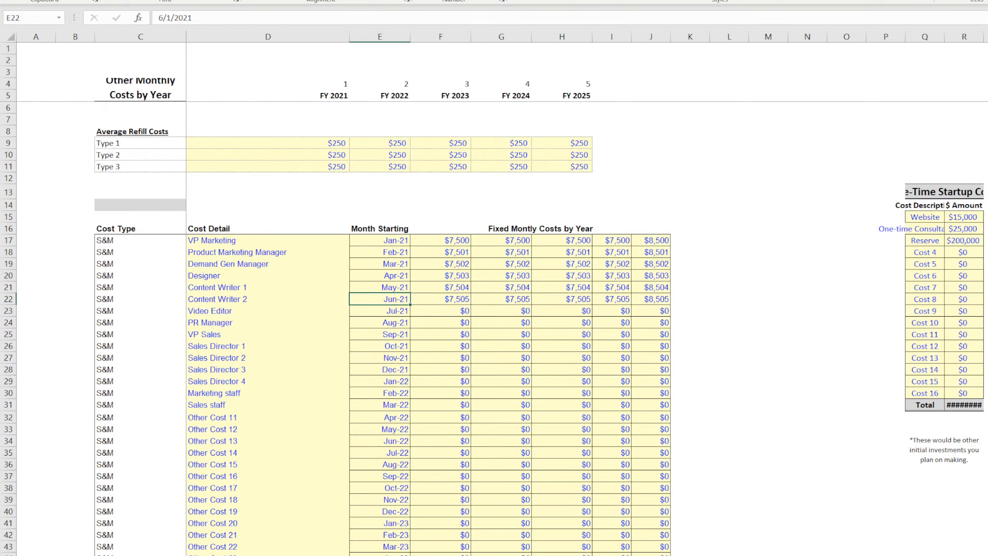
left_click(716, 289)
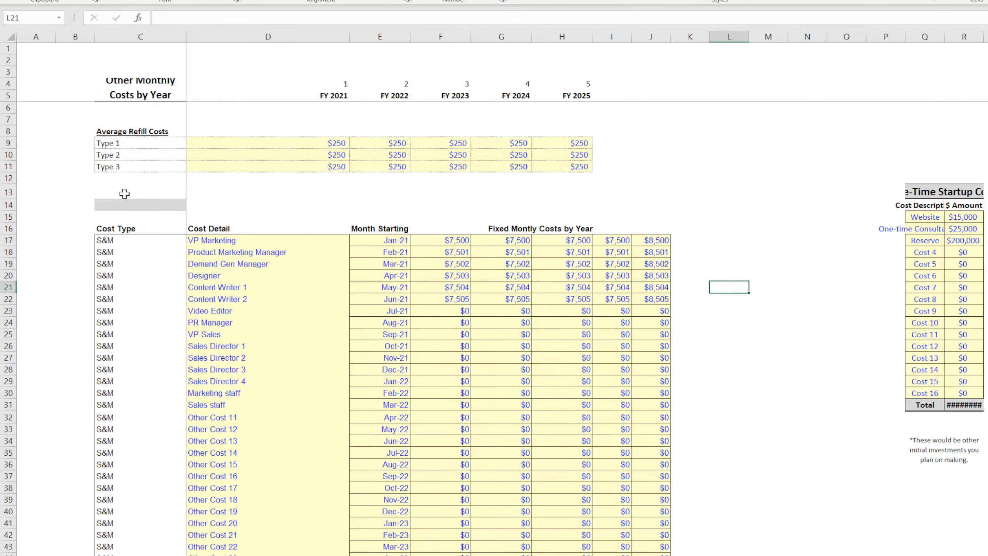
left_click(134, 87)
left_click(362, 0)
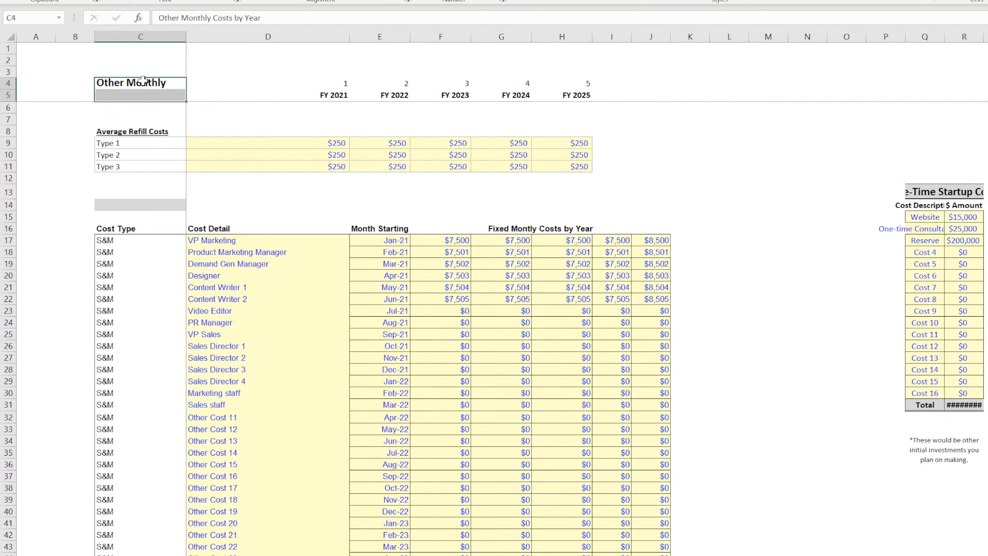
left_click(137, 84)
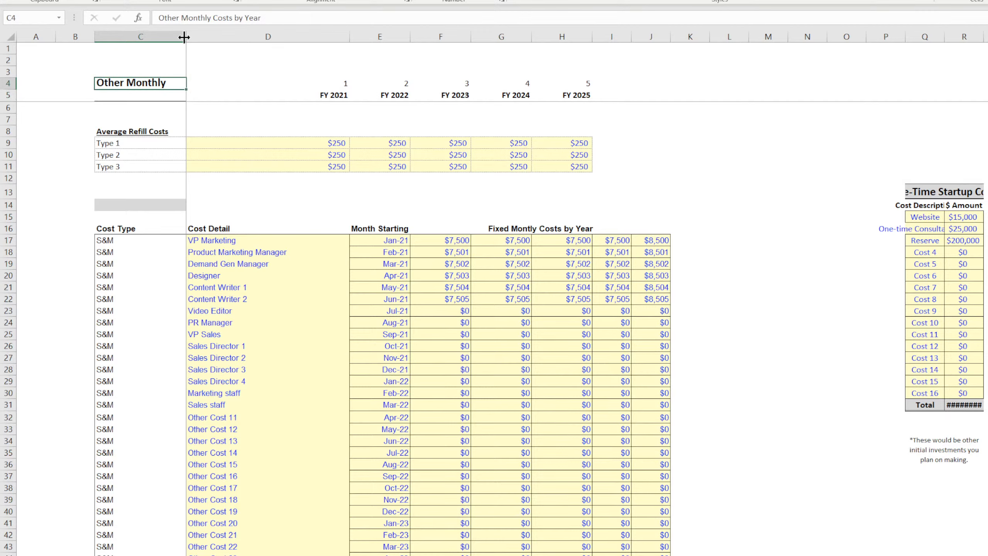
left_click(144, 190)
left_click_drag(186, 199, 186, 209)
left_click(243, 201)
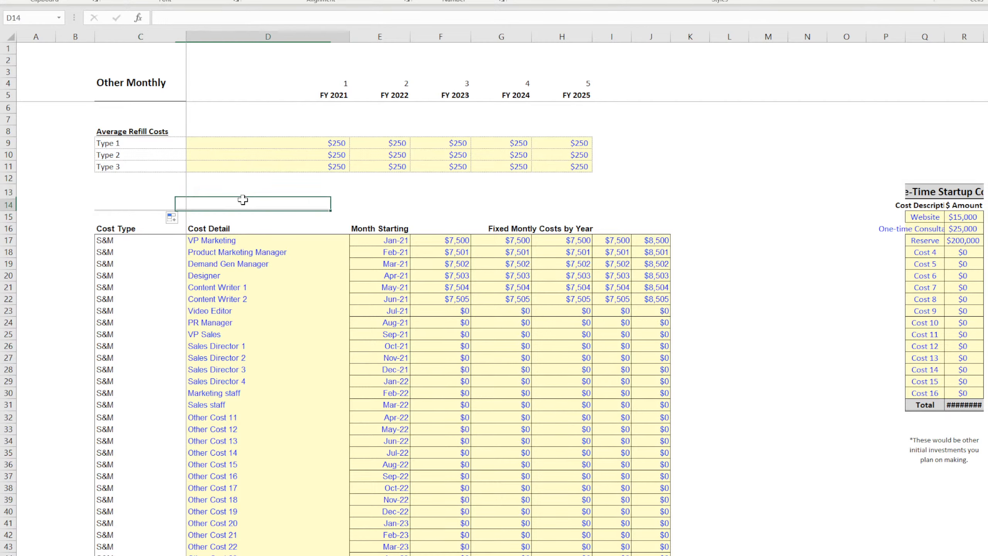
Move the Other Monthly Costs by Year heading to row 13, merge and center it across C13:J13, and reduce the row height to one line.
left_click(149, 80)
left_click_drag(149, 80, 661, 203)
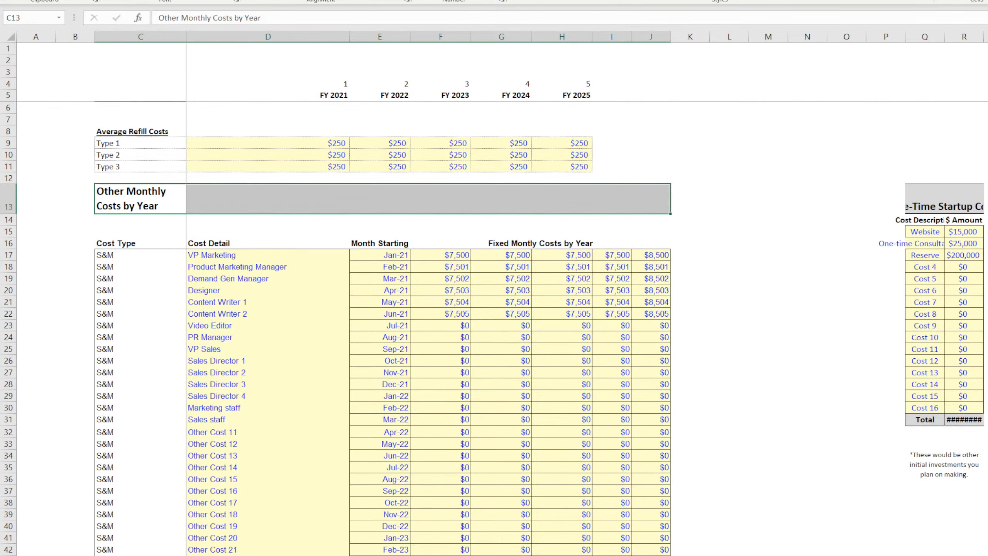
left_click(383, 1)
key("Return")
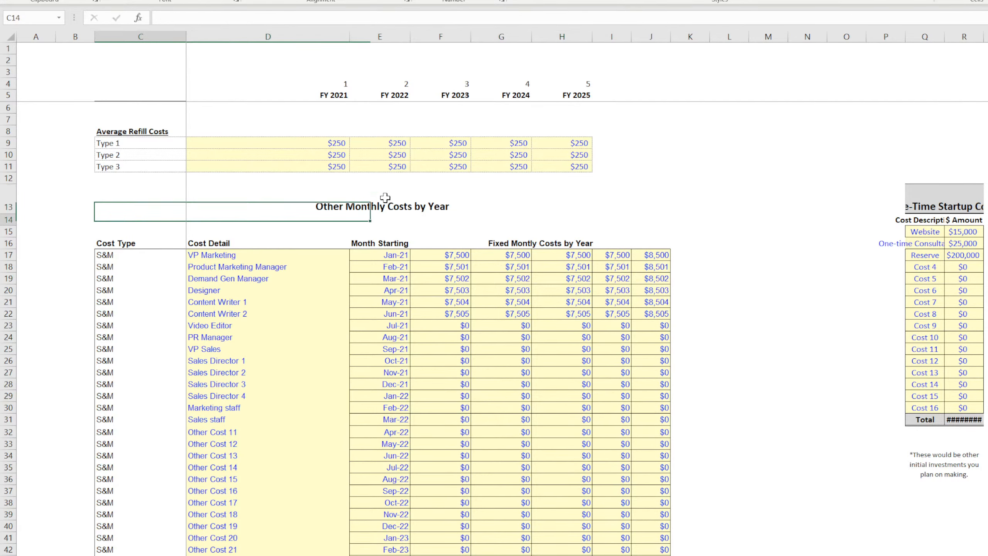
left_click_drag(6, 213, 6, 197)
left_click(389, 186)
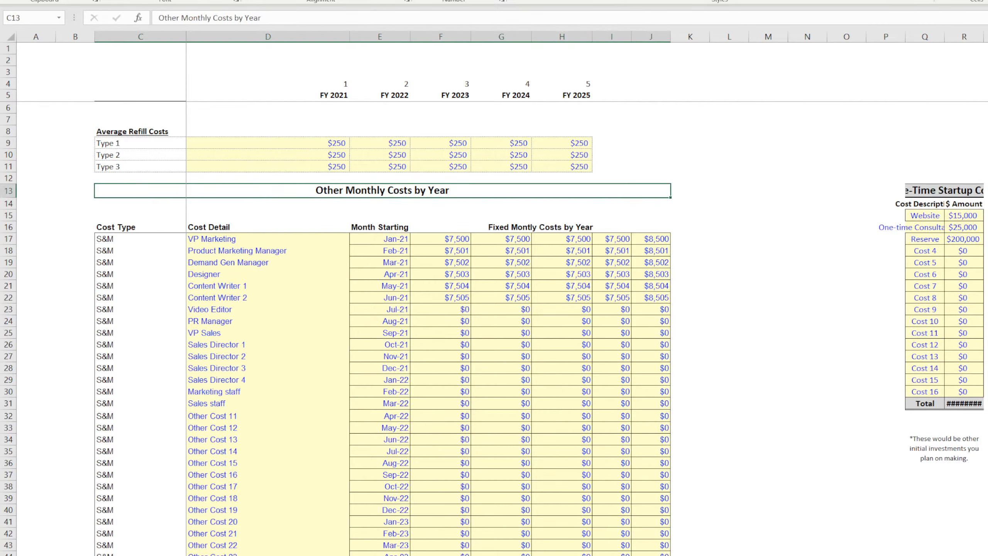
left_click(795, 307)
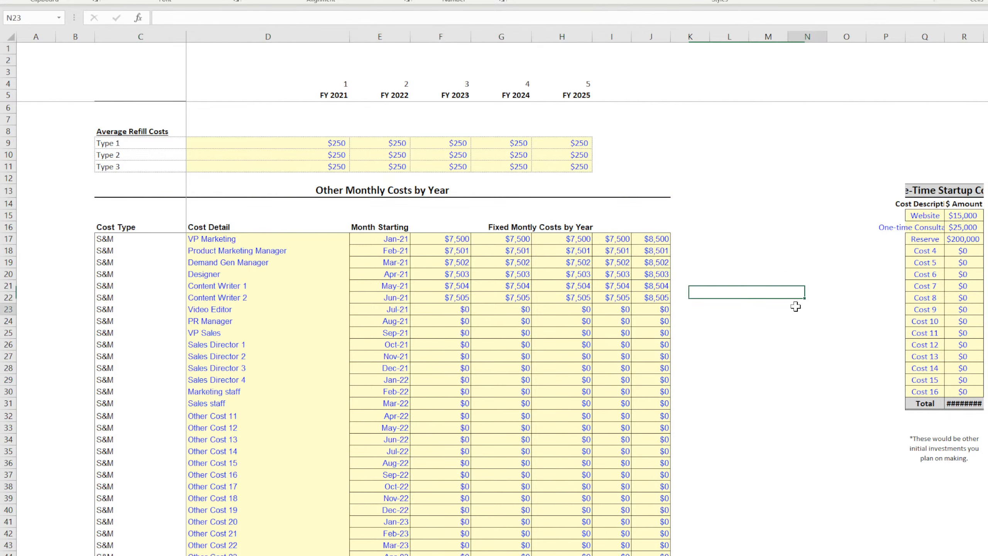
Move the merged Other Monthly Costs by Year heading up to C7:J7, above the average refill costs, keeping its text.
left_click(364, 190)
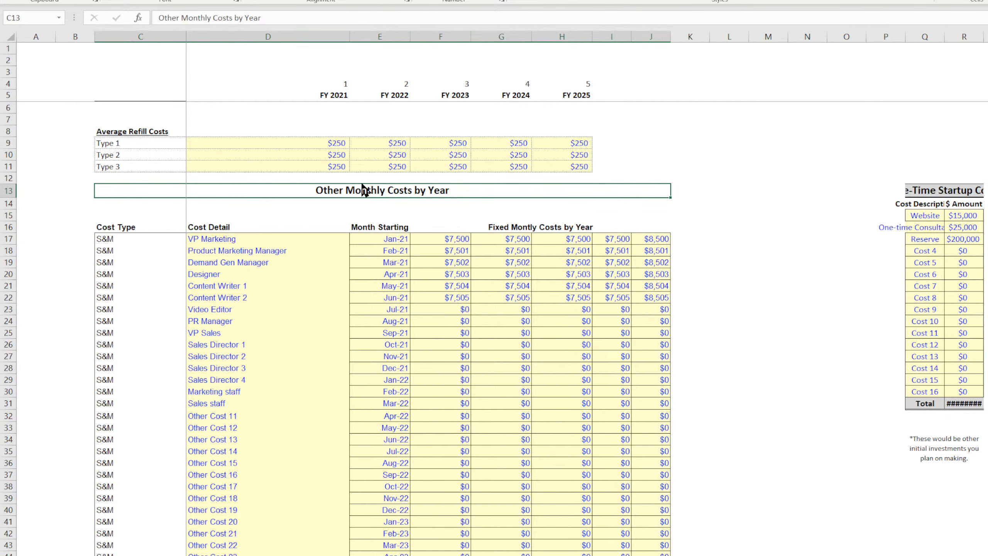
left_click_drag(365, 191, 366, 119)
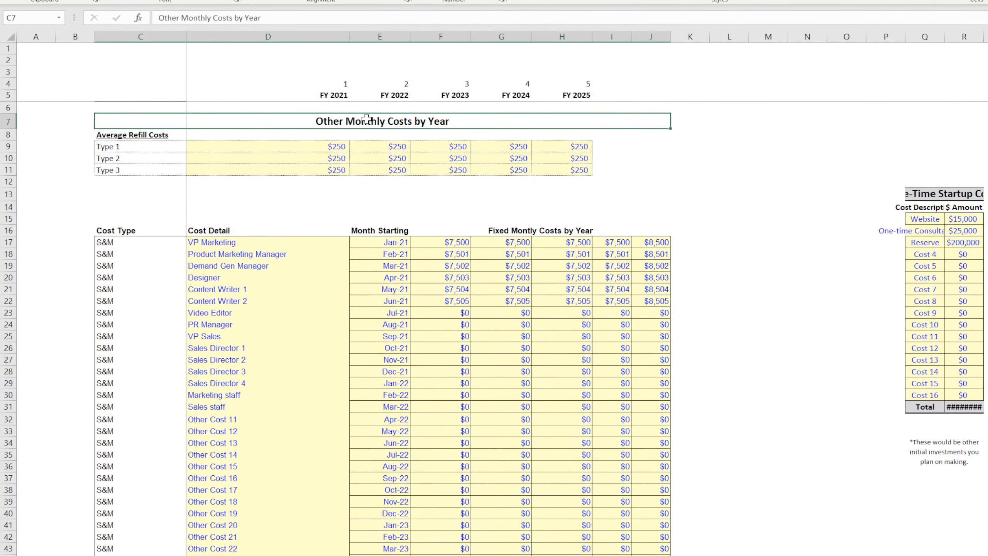
double_click(373, 123)
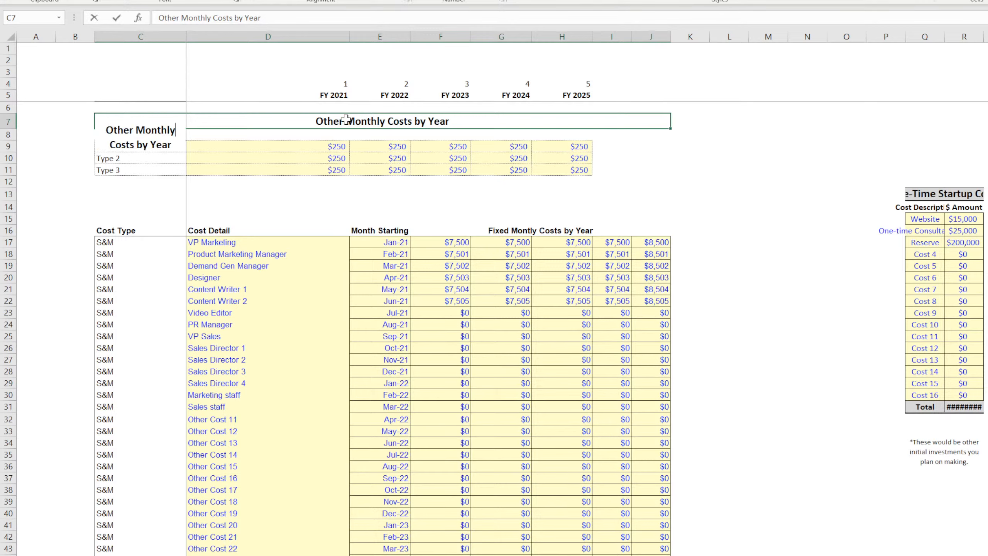
left_click_drag(182, 17, 132, 16)
key("Return")
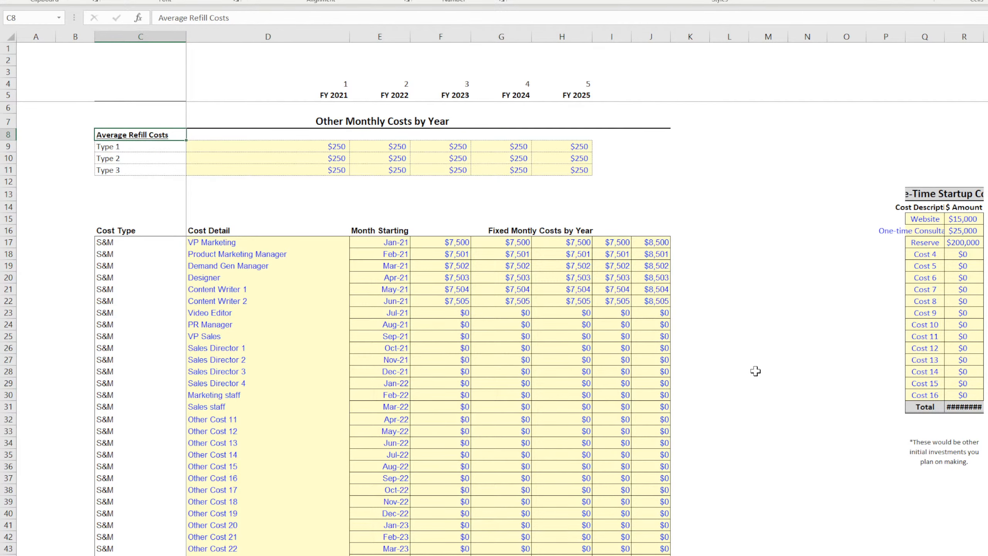
Move the year numbers and FY headers to F4:J5 and the average refill cost inputs to F9:J11, aligned with the fixed monthly costs.
left_click(755, 371)
left_click(317, 146)
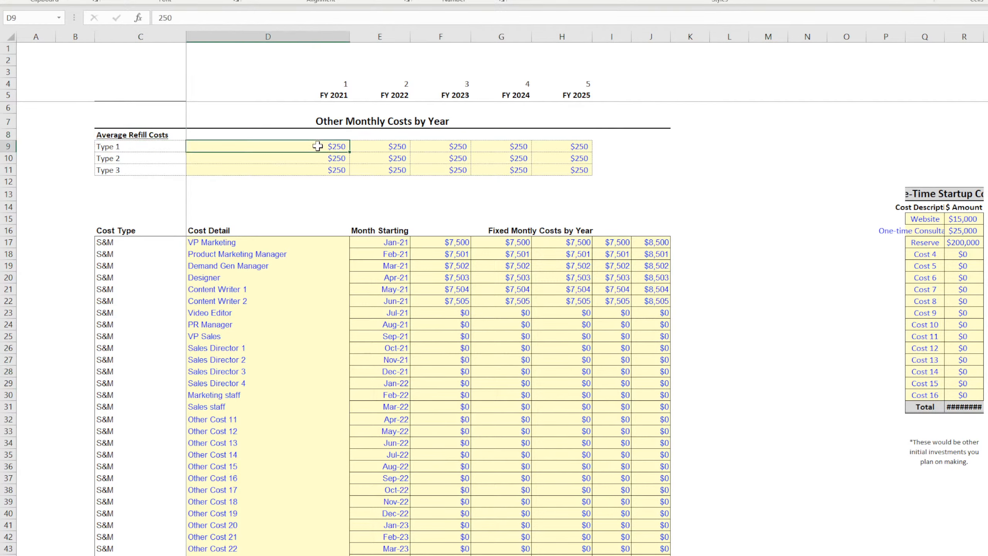
left_click_drag(331, 84, 642, 83)
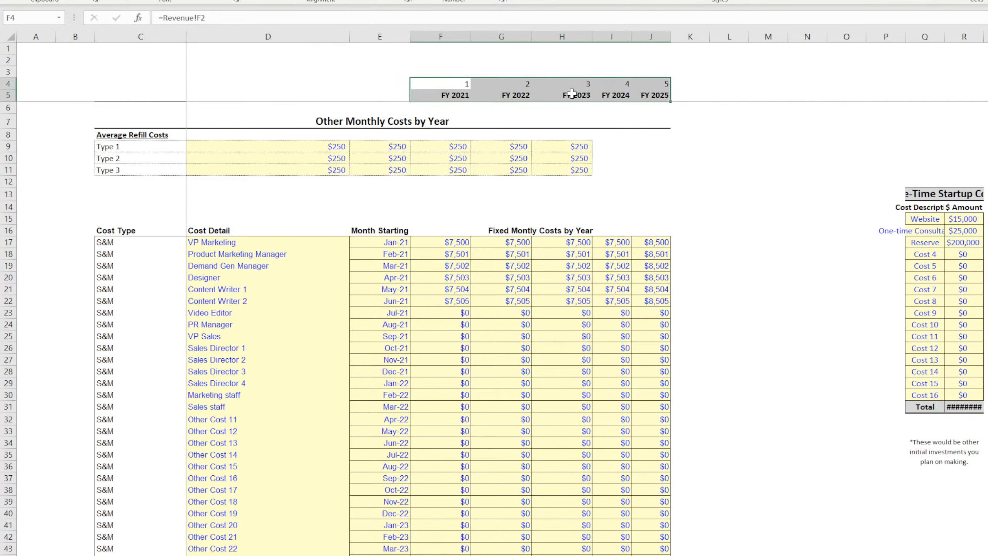
left_click(375, 123)
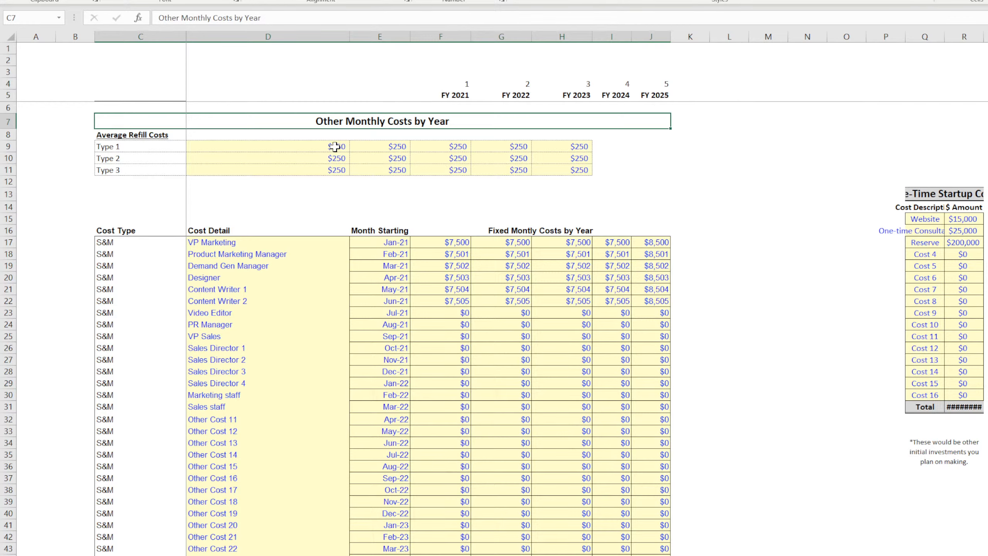
left_click_drag(331, 146, 677, 163)
Set a uniform width for the columns from D onward, narrow columns L to O and T to U, and widen column Q to fit its descriptions.
left_click_drag(273, 37, 987, 37)
left_click(797, 311)
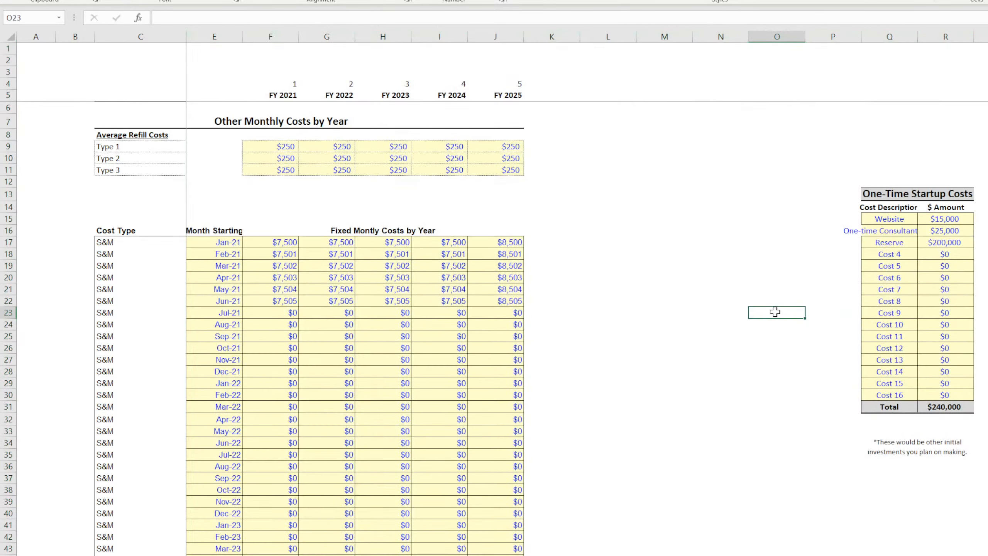
left_click_drag(776, 36, 591, 37)
left_click(653, 37)
left_click_drag(884, 35, 829, 37)
left_click(885, 132)
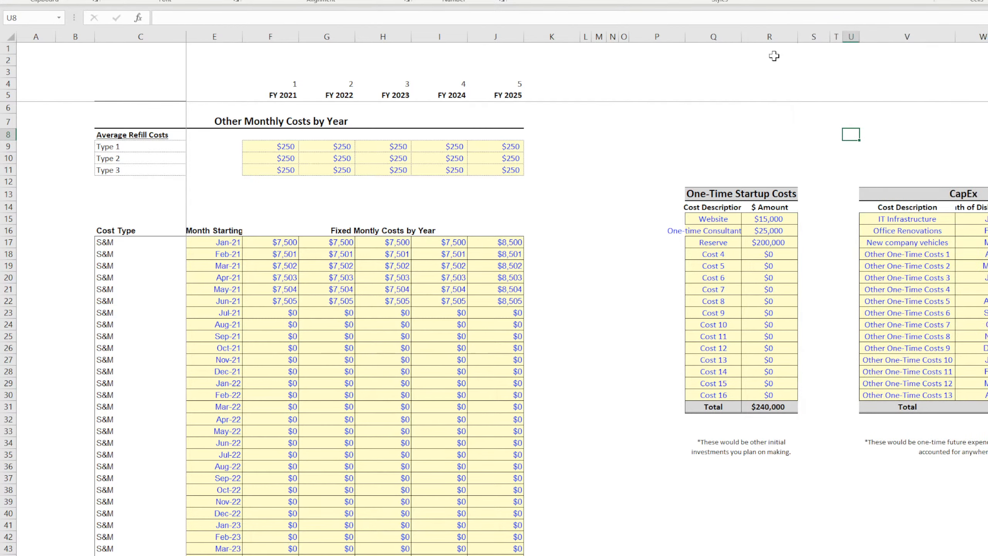
left_click_drag(742, 36, 790, 37)
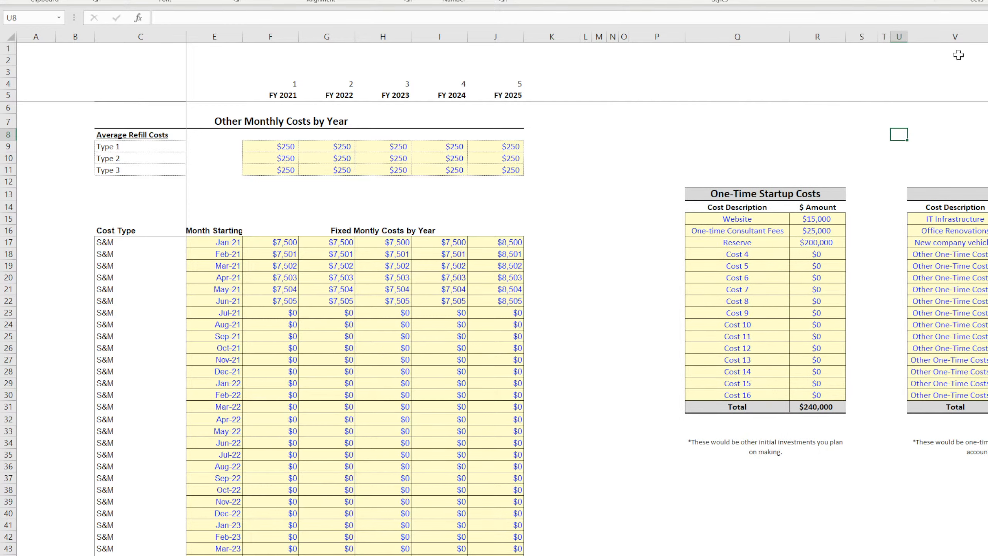
Left-align column V, which holds the CapEx cost descriptions.
left_click(956, 37)
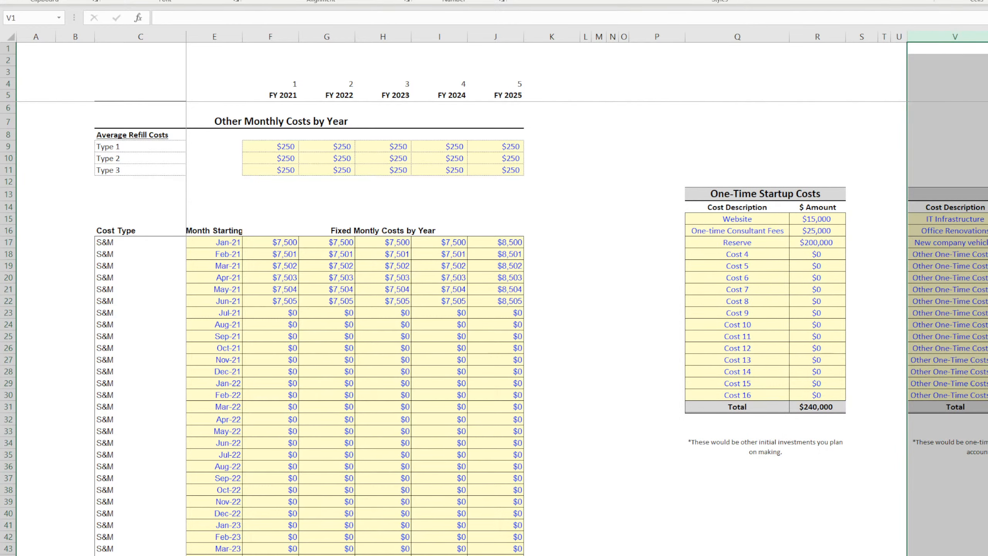
key("alt+h")
key("a")
key("l")
left_click(551, 275)
left_click(987, 219)
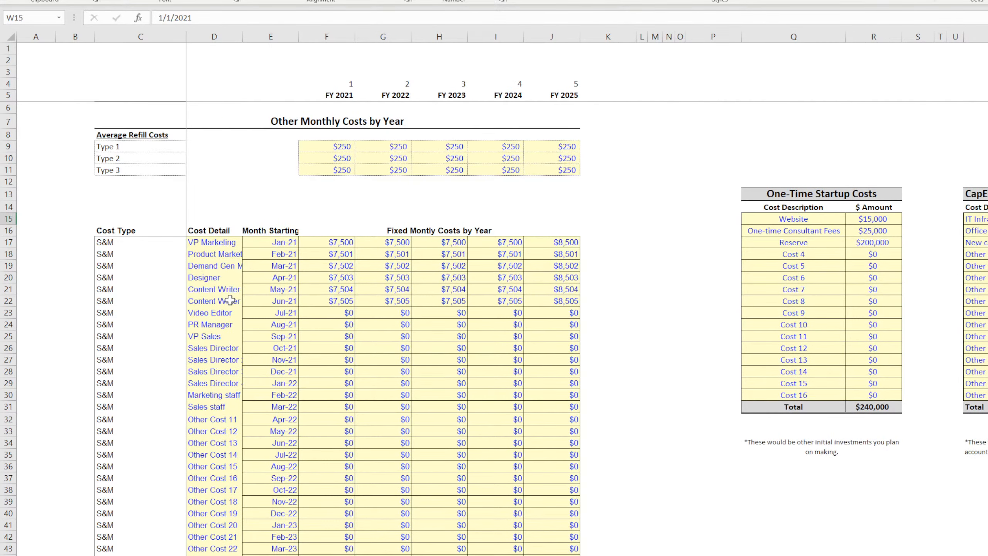
Fit column D to its cost descriptions and move the Average Refill Costs labels from column C to D8:D11.
double_click(242, 37)
left_click(282, 196)
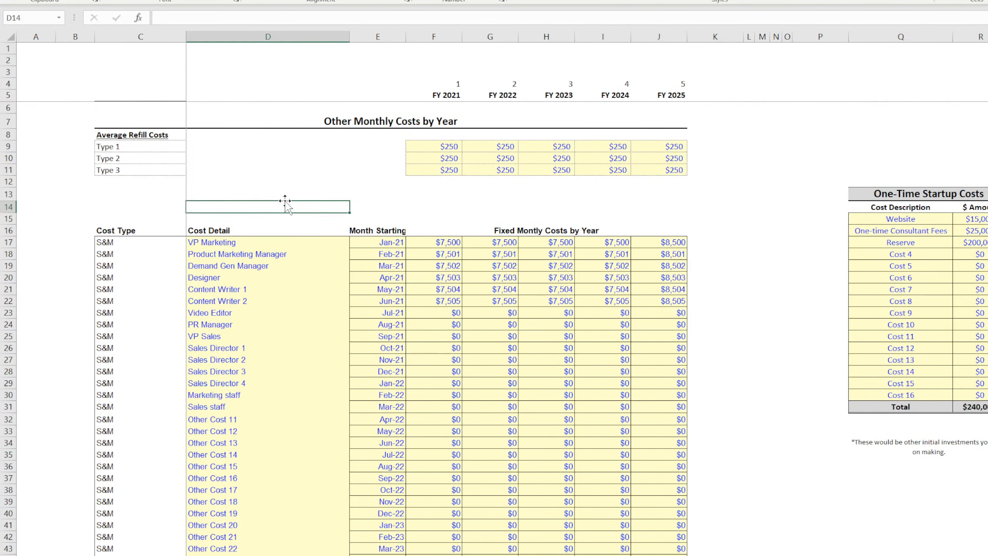
left_click_drag(136, 134, 249, 176)
left_click(129, 207)
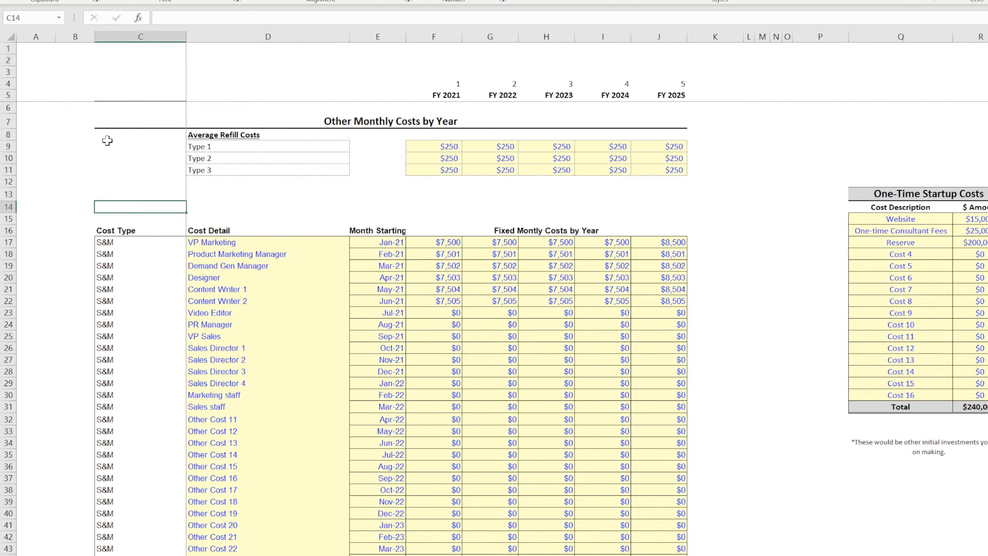
Unmerge the Other Monthly Costs by Year heading and merge it again across D7:J7, leaving out column C.
left_click(116, 50)
left_click_drag(186, 54, 171, 160)
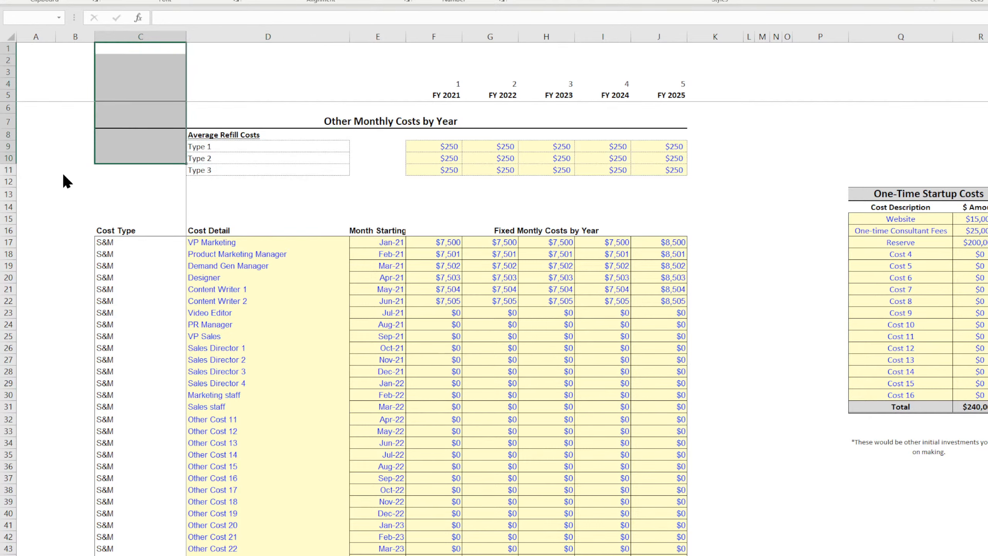
left_click_drag(157, 61, 150, 137)
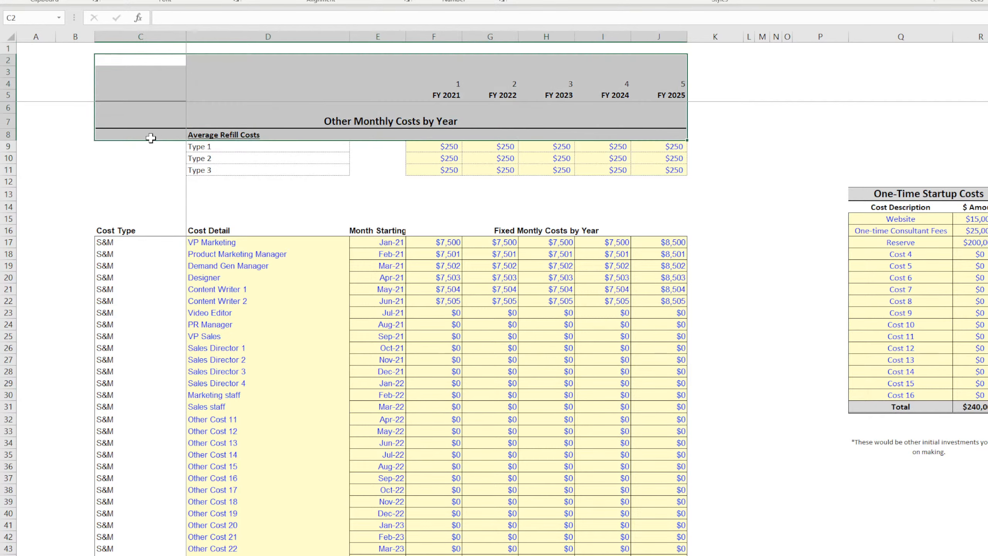
left_click(144, 118)
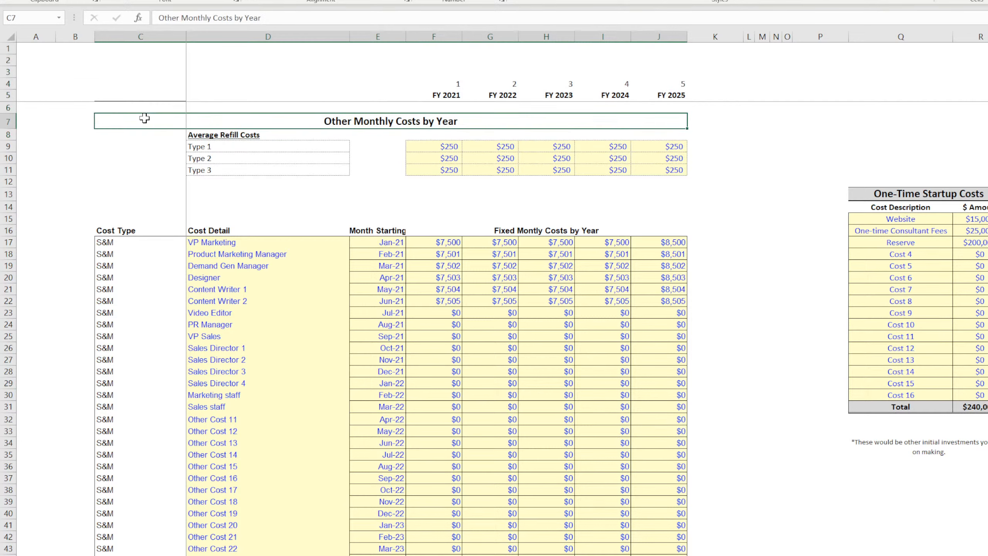
left_click(354, 1)
left_click_drag(151, 134, 635, 121)
left_click(157, 123)
left_click(354, 1)
left_click(72, 181)
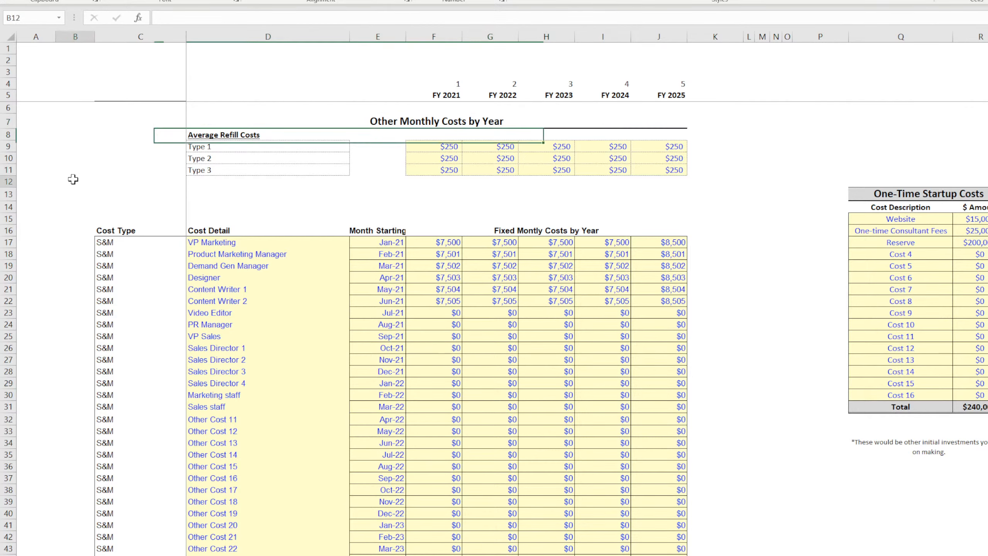
Clear the leftover borders from the empty column C cells above the cost table, down to row 8.
left_click(150, 63)
left_click_drag(180, 66, 169, 136)
left_click(73, 180)
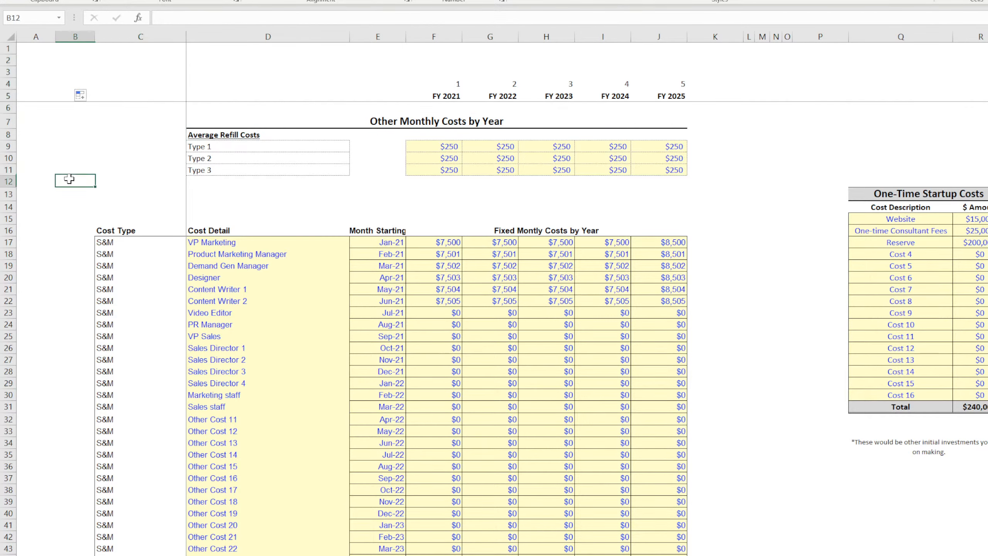
Enter the sheet title Cost Schedules in A1 and merge and center it across A1:C4.
left_click(42, 52)
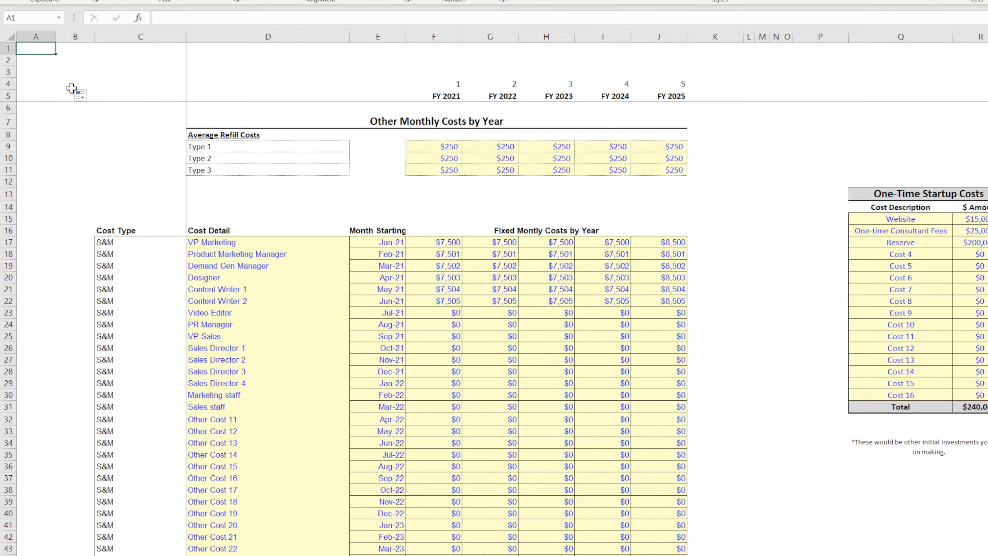
type("Fi")
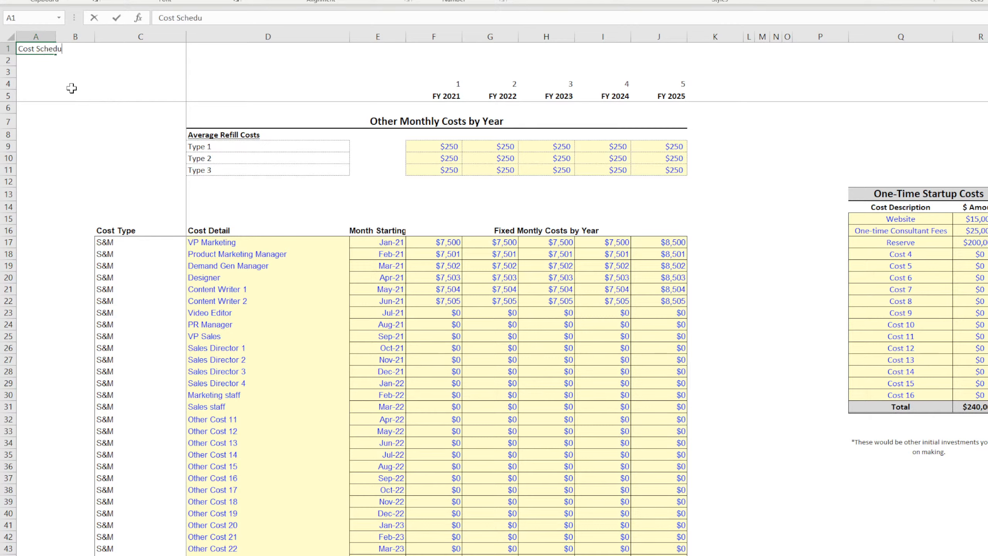
key("Return")
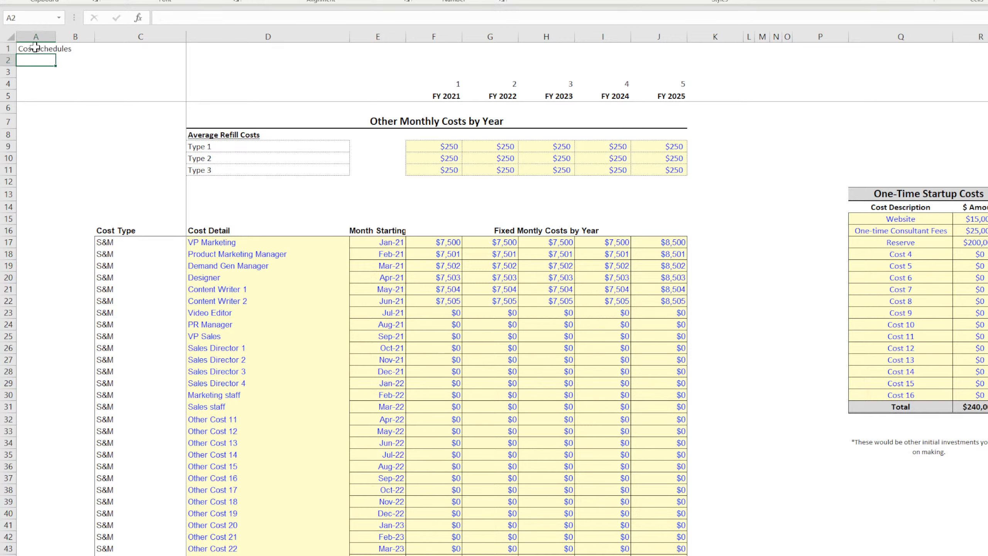
left_click_drag(38, 47, 139, 82)
key("alt+h")
key("m")
key("c")
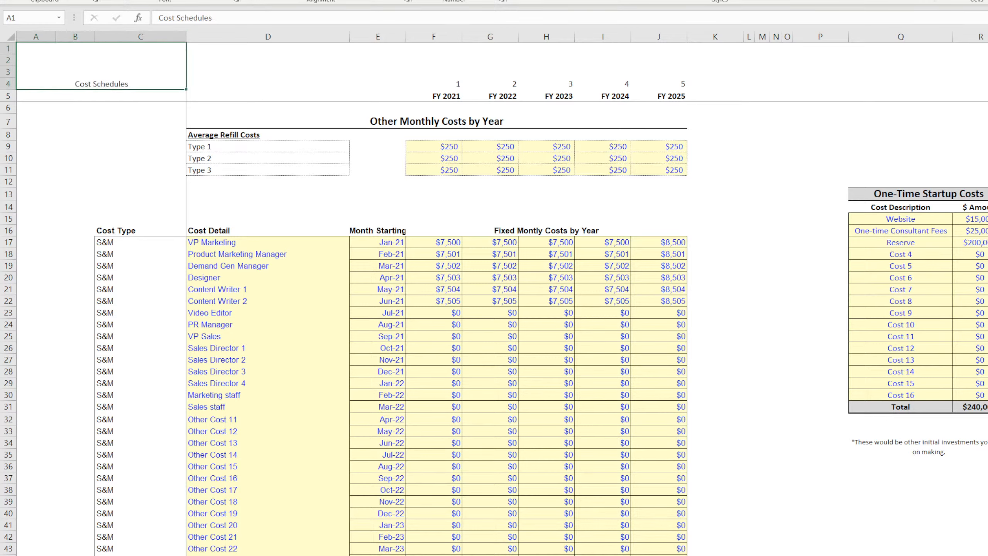
Align the Cost Schedules title to the top left of its merged cell and make it bold and larger.
key("alt+h")
key("a")
key("l")
key("alt+h")
key("a")
key("t")
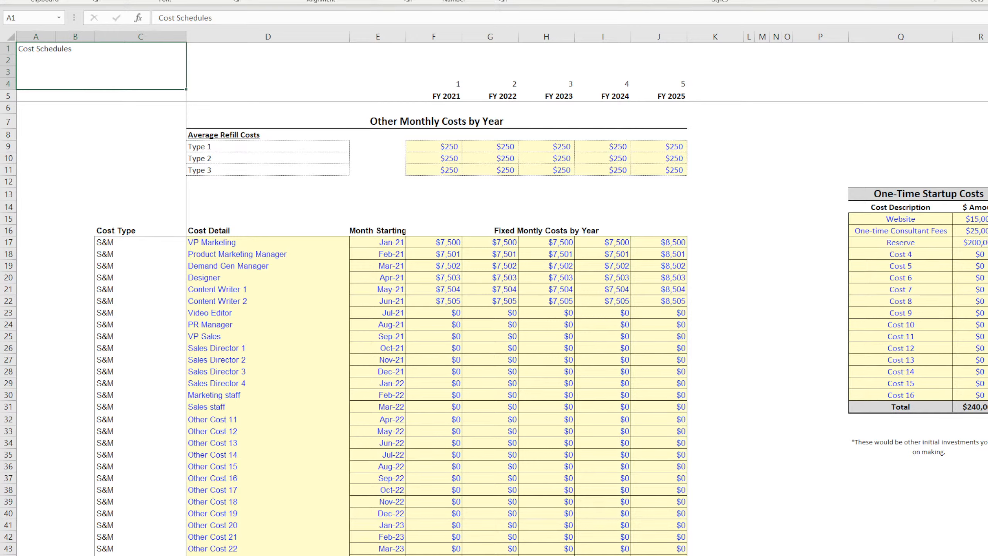
key("ctrl+b")
left_click(184, 49)
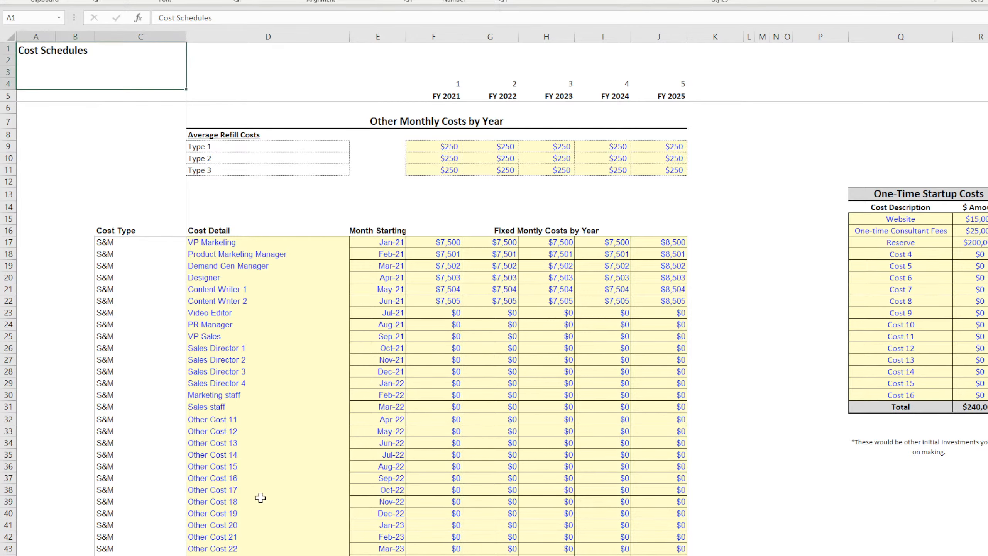
Check the title formatting on the Revenue sheet, then return to the cost schedules.
key("ctrl+Page_Down")
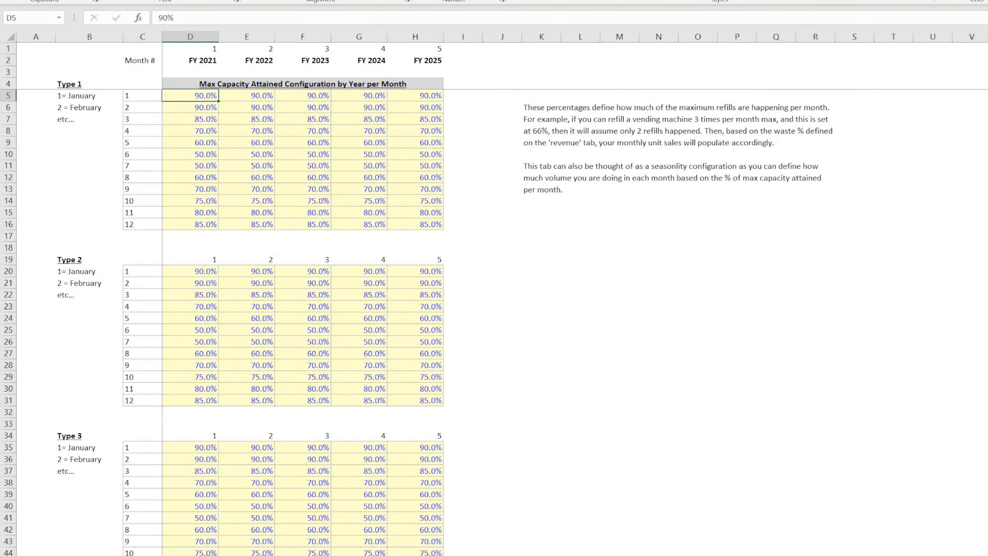
key("ctrl+Page_Down")
left_click(34, 50)
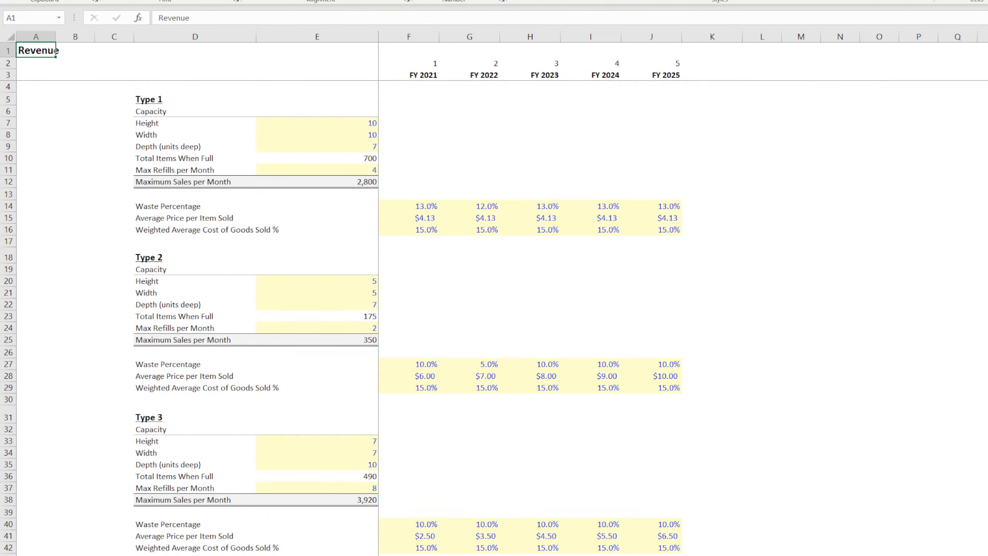
key("ctrl+Page_Down")
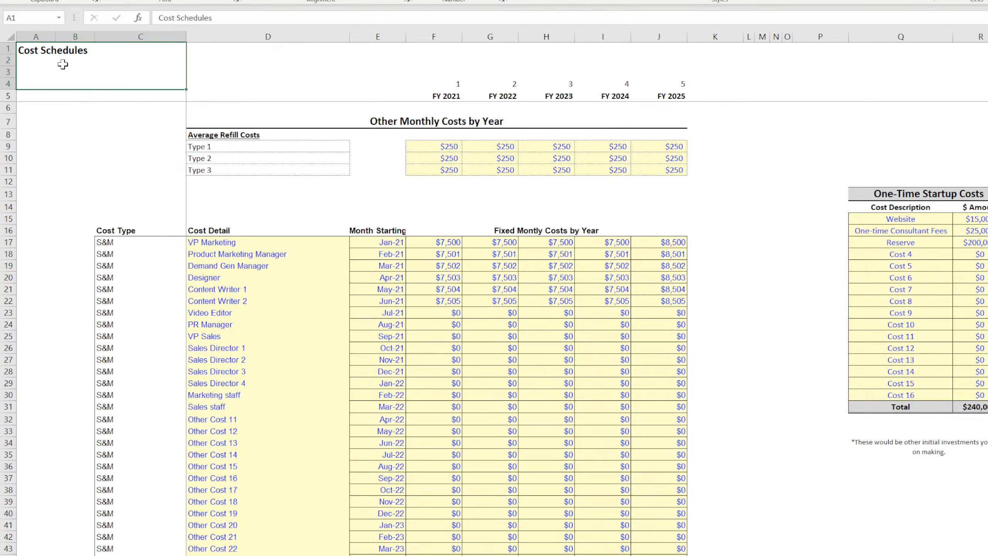
left_click(62, 185)
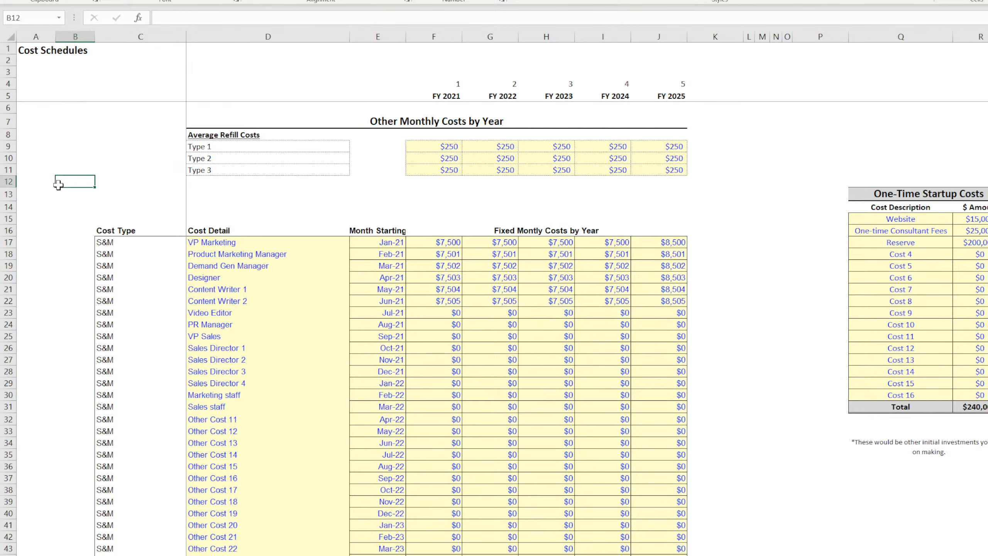
Delete blank row 2 above the year numbers on the cost sheet.
left_click(2, 59)
key("ctrl+minus")
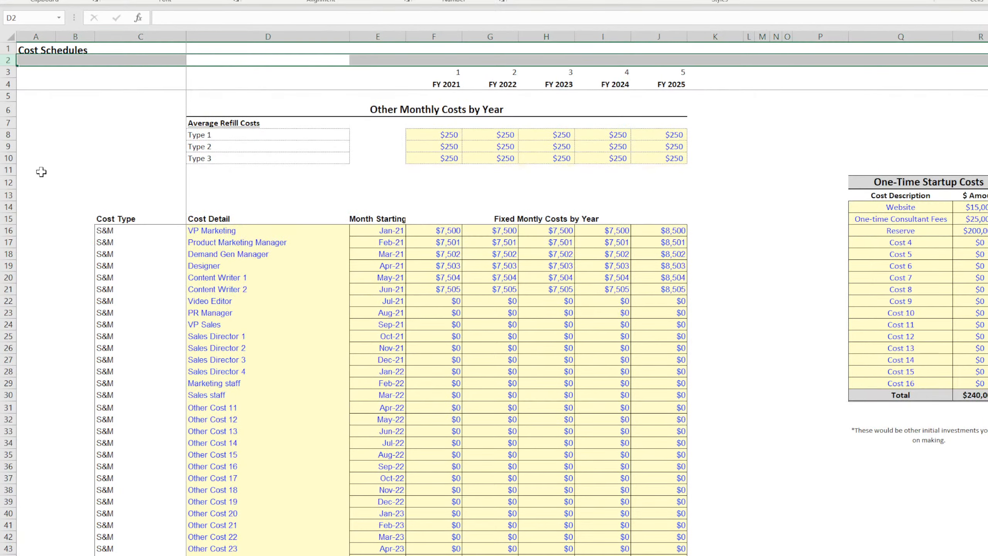
left_click(35, 168)
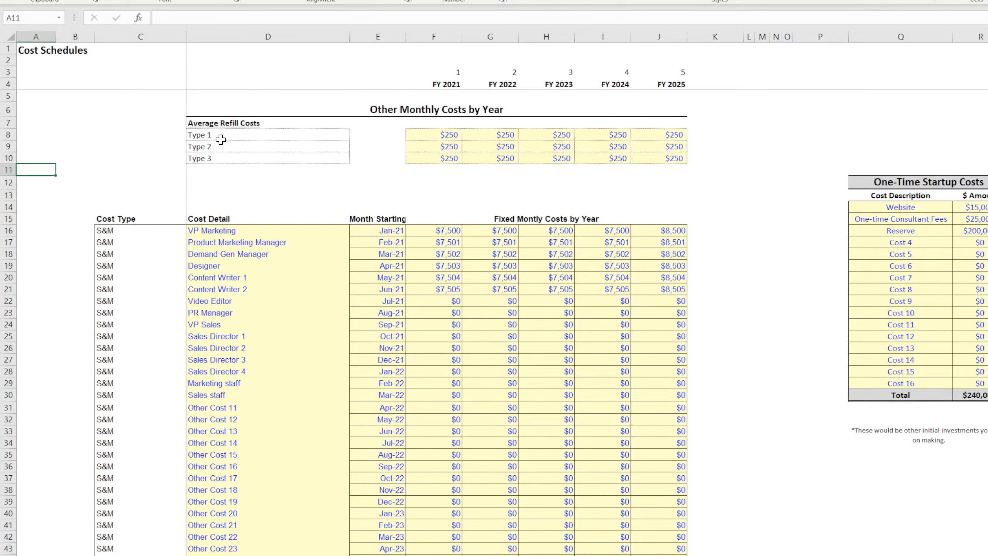
Shade the Type 1 to Type 3 average refill cost labels in D8:D10 light gray.
left_click_drag(226, 133, 226, 158)
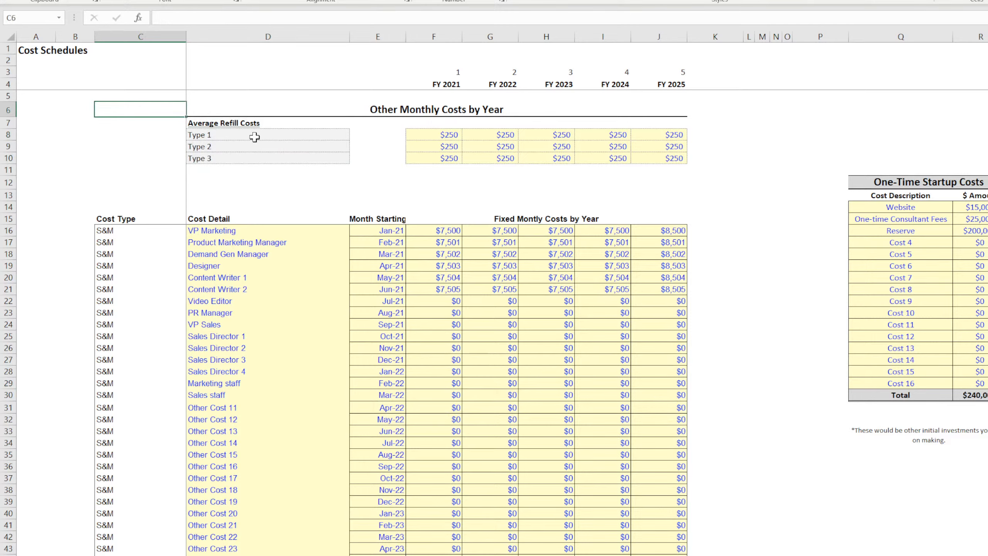
left_click_drag(253, 136, 253, 158)
left_click_drag(438, 137, 672, 155)
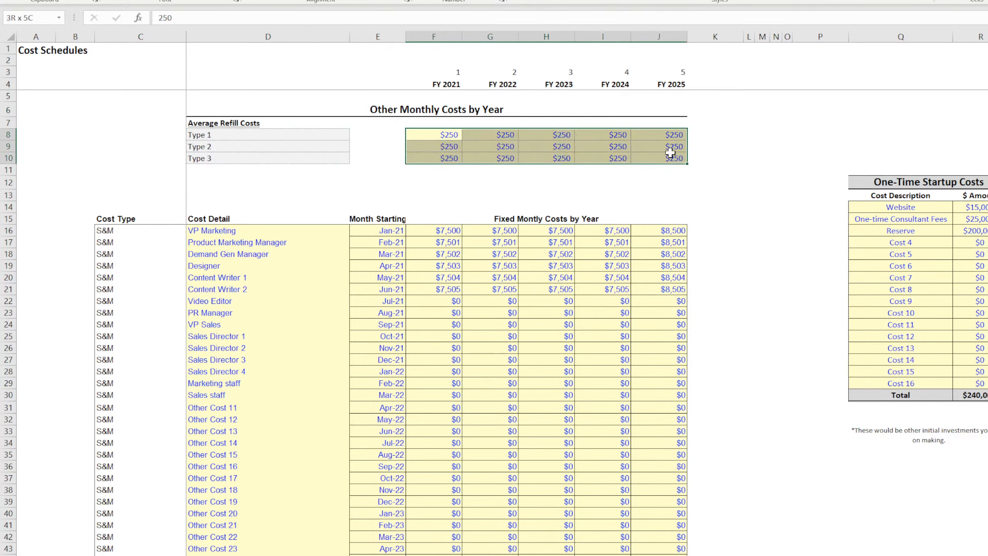
Review the S&M, G&A and R&D fixed monthly cost lines down to the revenue-based costs.
left_click_drag(250, 230, 230, 408)
scroll(221, 306, "down", 15)
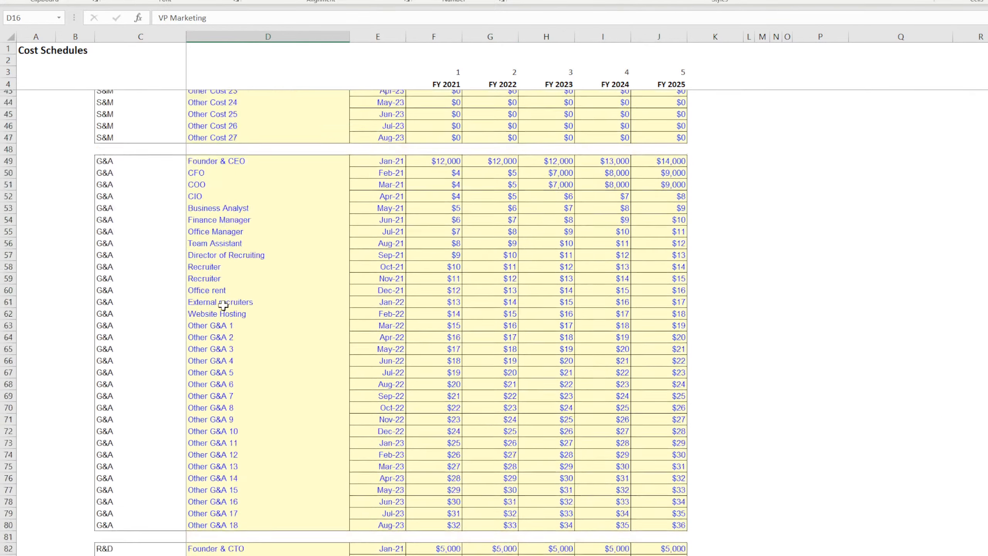
left_click(234, 189)
scroll(230, 307, "down", 11)
left_click(231, 318)
scroll(234, 330, "down", 7)
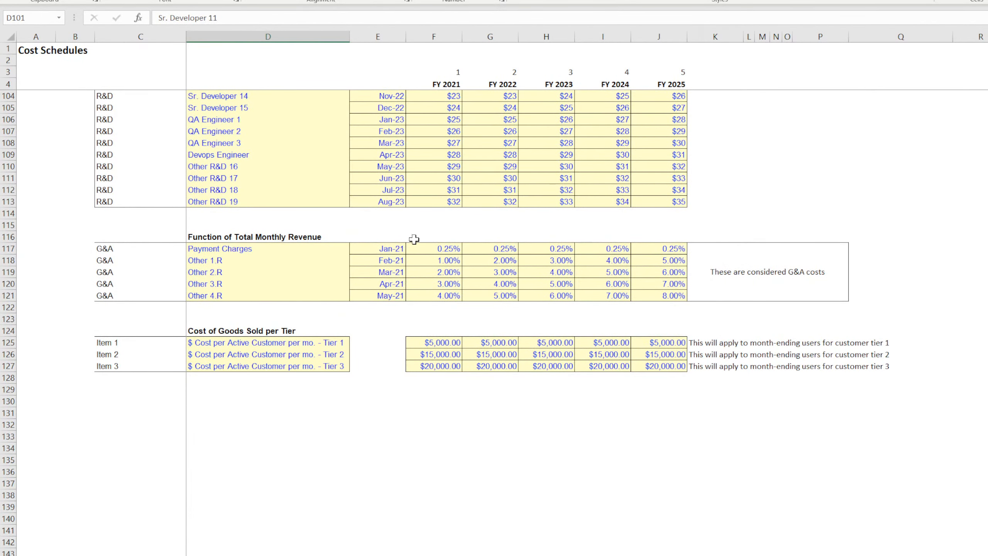
Rename the Payment Charges line under Function of Total Monthly Revenue as Vendor Royalties.
left_click(376, 249)
left_click(257, 251)
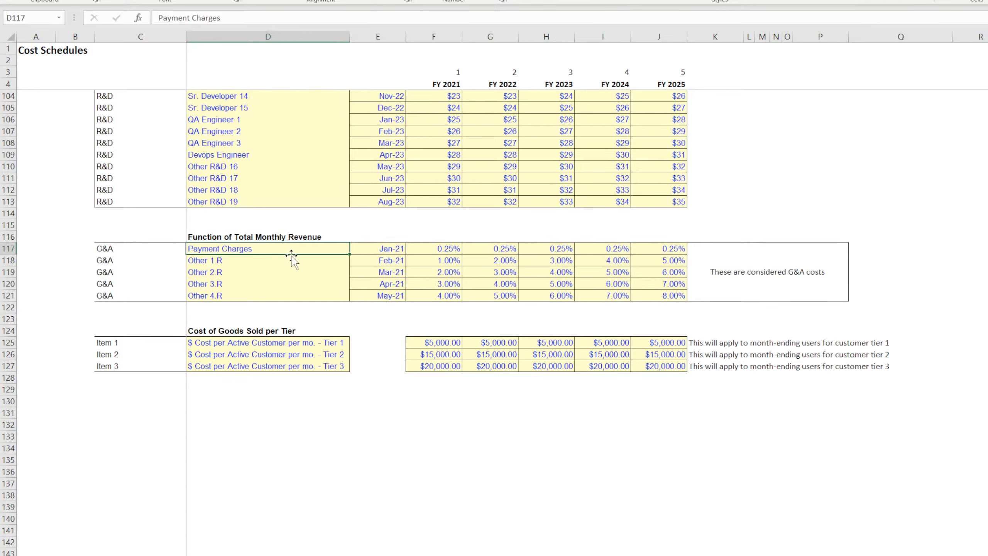
type("Ven")
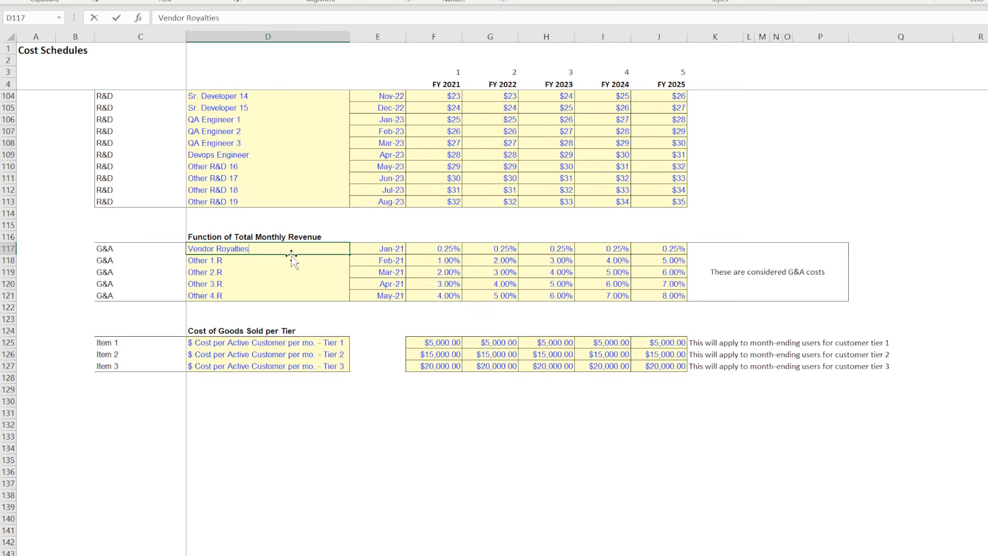
type("dor Royalties")
key("Return")
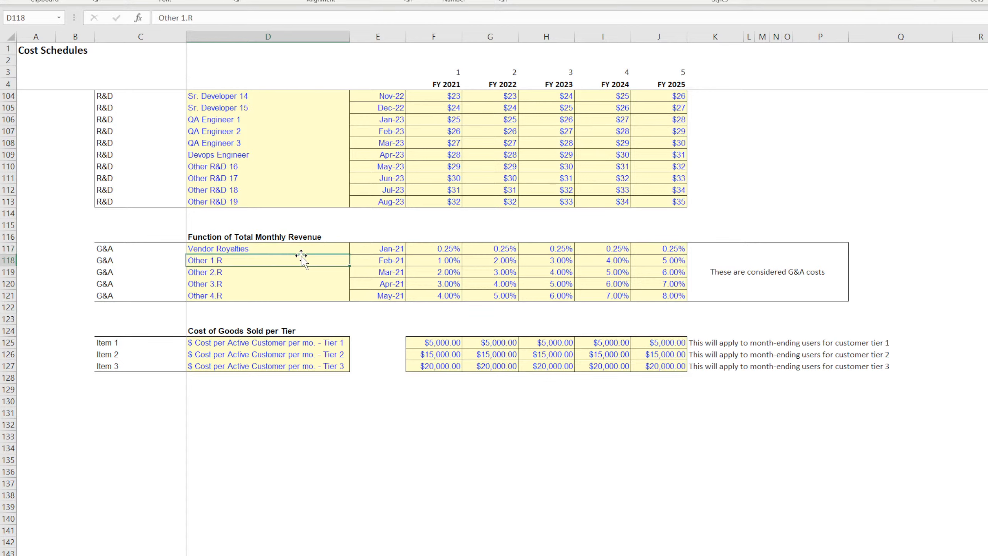
left_click_drag(212, 249, 218, 294)
left_click(751, 265)
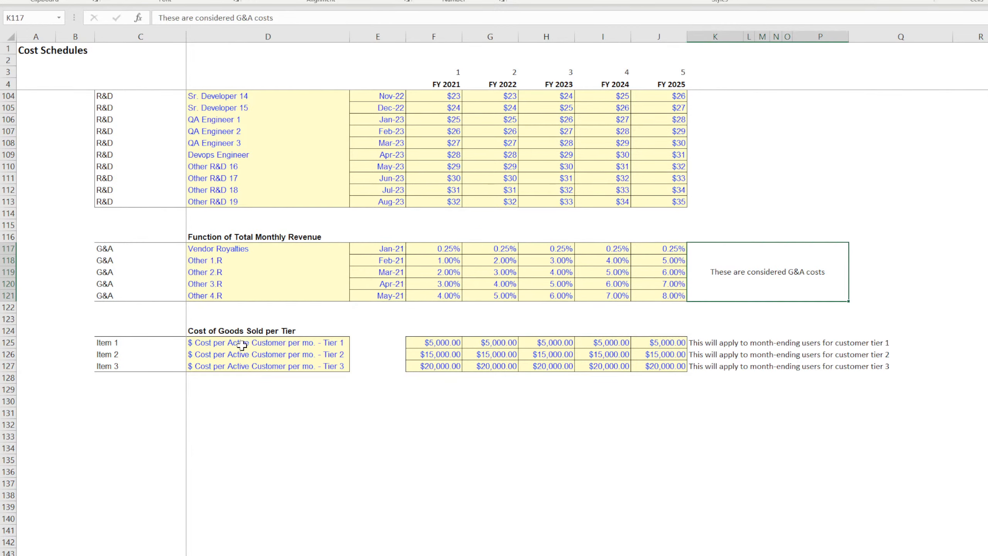
Clear the whole Cost of Goods Sold per Tier section, including its contents, formats and side notes, from C123 to column Q.
left_click(224, 344)
left_click(234, 358)
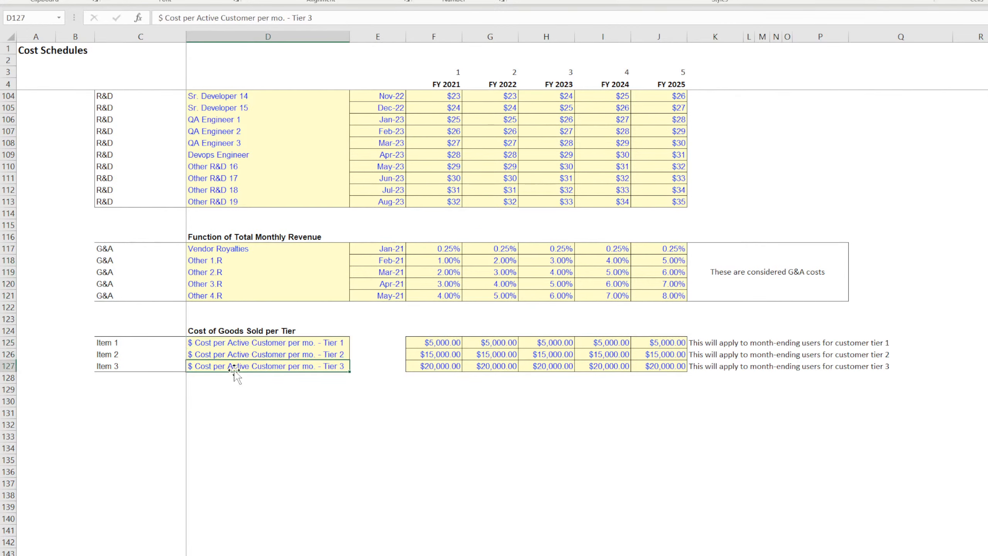
left_click_drag(102, 319, 957, 389)
key("alt+h")
key("e")
key("a")
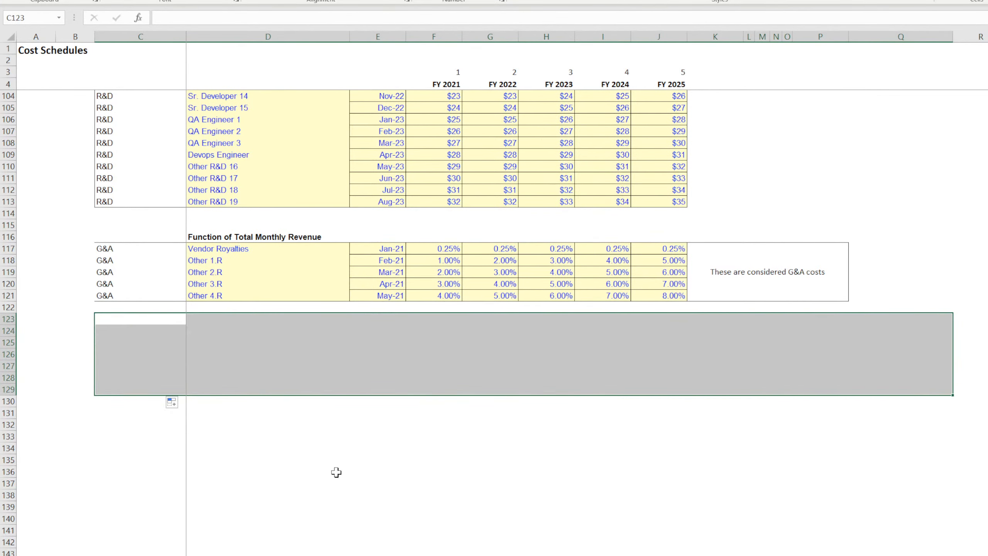
left_click(337, 472)
Review the G&A cost types of the revenue-based lines and the R&D entries, then return to the sheet's beginning.
scroll(327, 453, "up", 4)
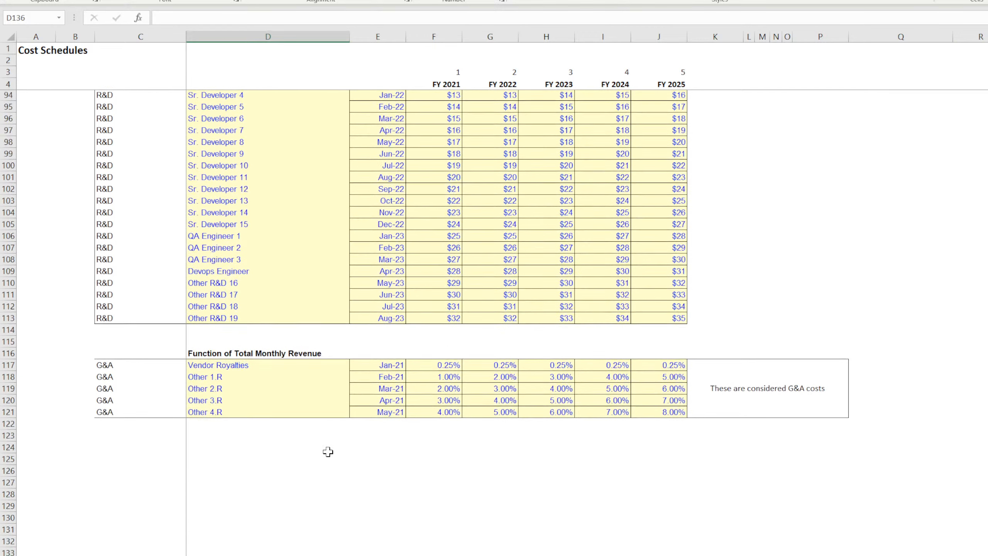
left_click_drag(123, 379, 128, 424)
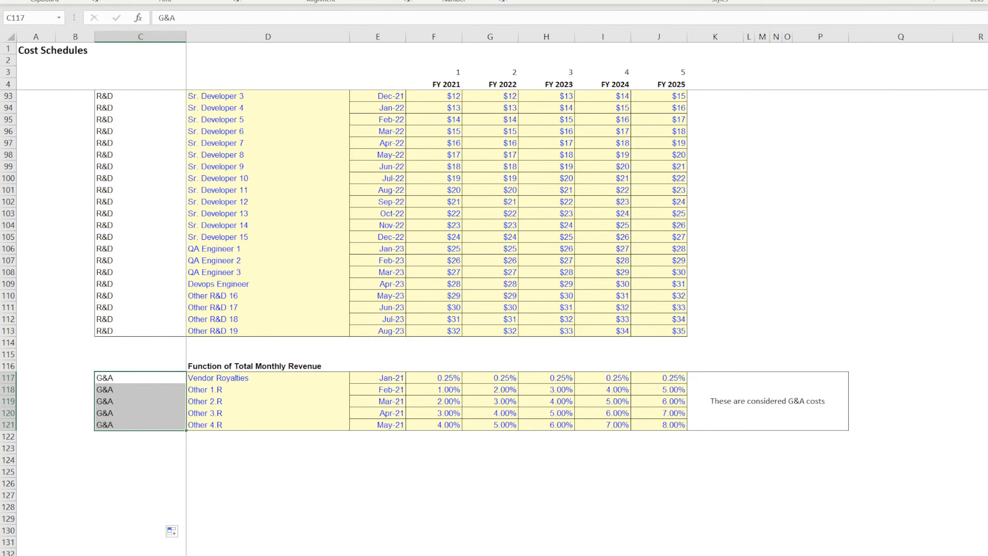
left_click(241, 236)
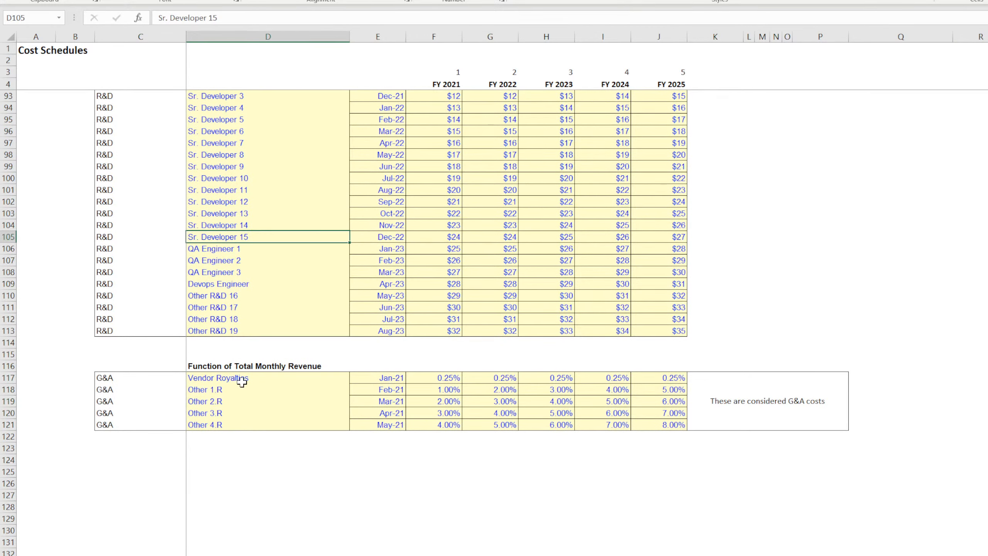
scroll(241, 382, "up", 3)
scroll(242, 382, "up", 20)
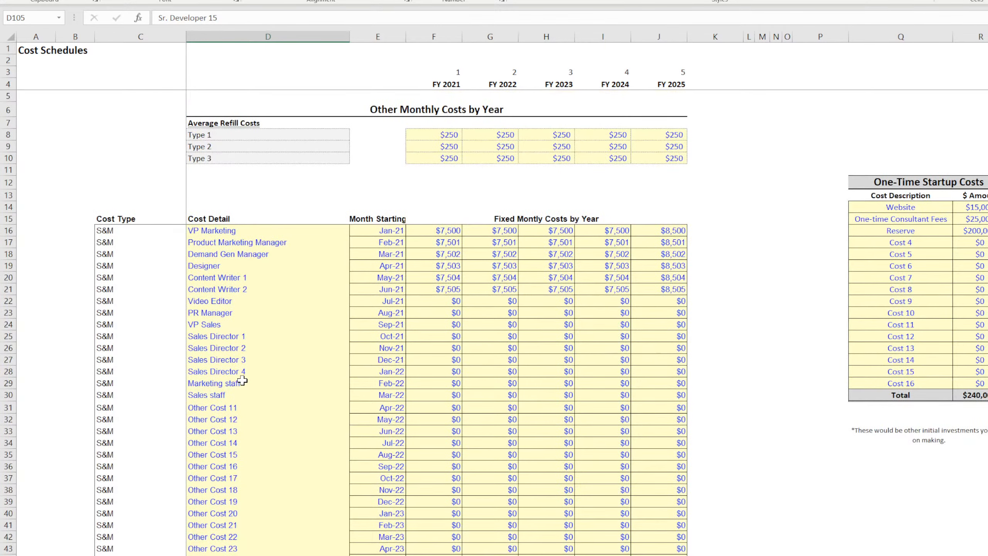
Delete the empty row 11 between the Average Refill Costs and the fixed monthly cost lines.
left_click(8, 194)
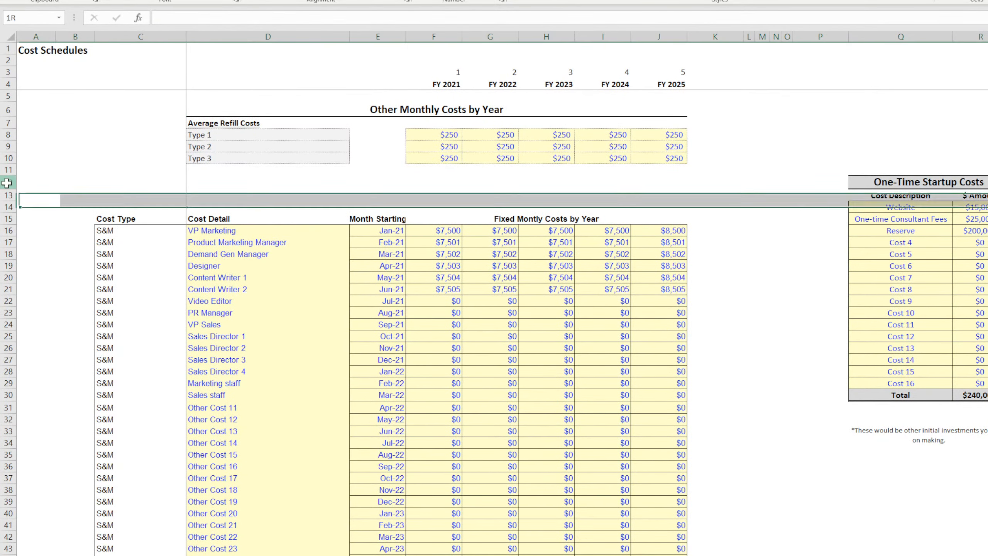
left_click(8, 183)
left_click(5, 170)
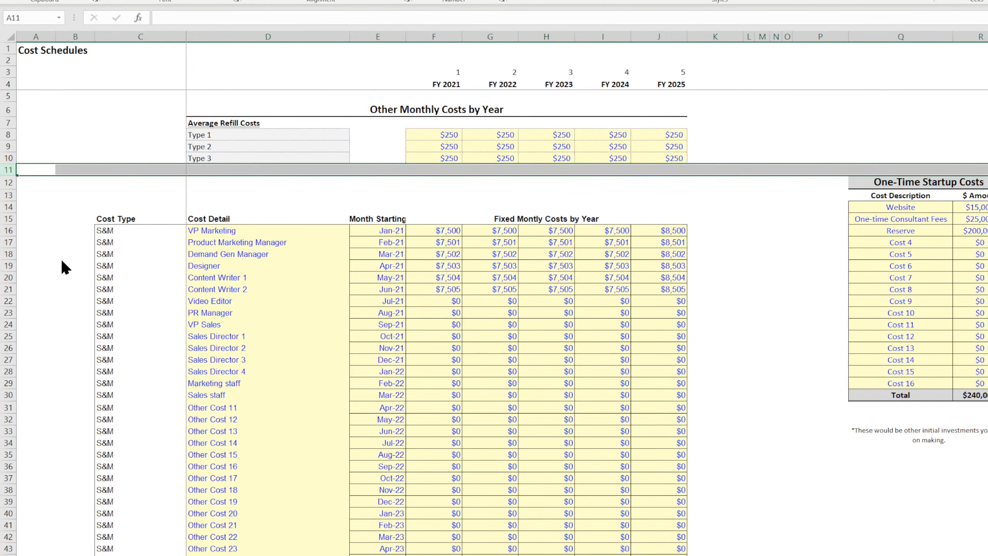
key("ctrl+minus")
Try to move the One-Time Startup Costs block and the cells beside it up to row 6.
left_click_drag(895, 171, 902, 459)
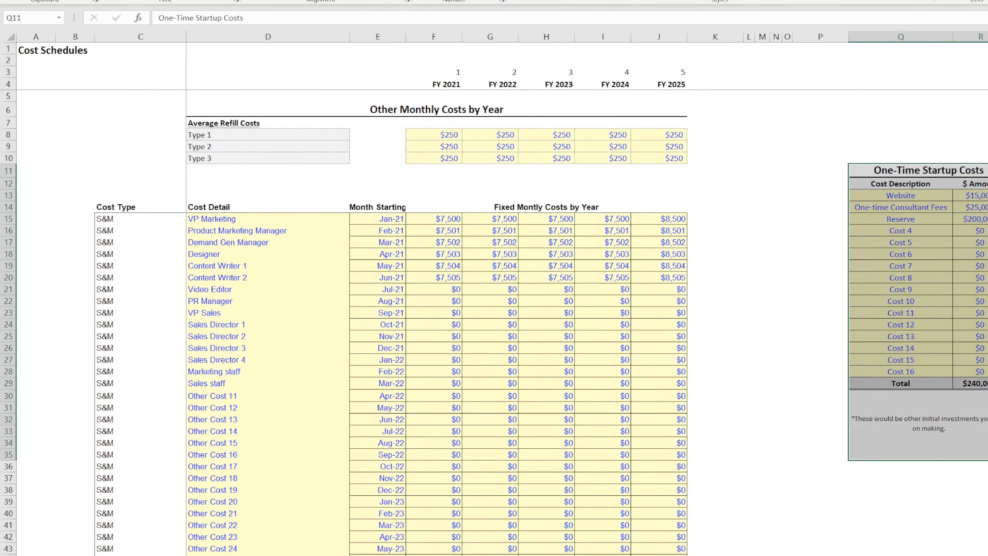
left_click_drag(987, 164, 987, 110)
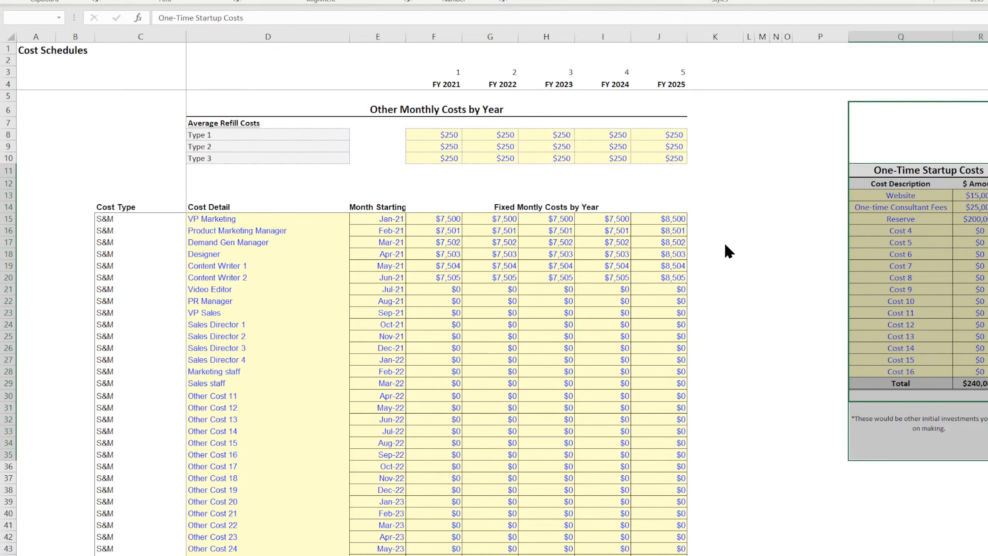
left_click(654, 277)
Delete the blank cells above the One-Time Startup Costs and CapEx tables, shifting both tables up so their headings sit in row 6.
left_click(968, 143)
left_click_drag(901, 124, 987, 124)
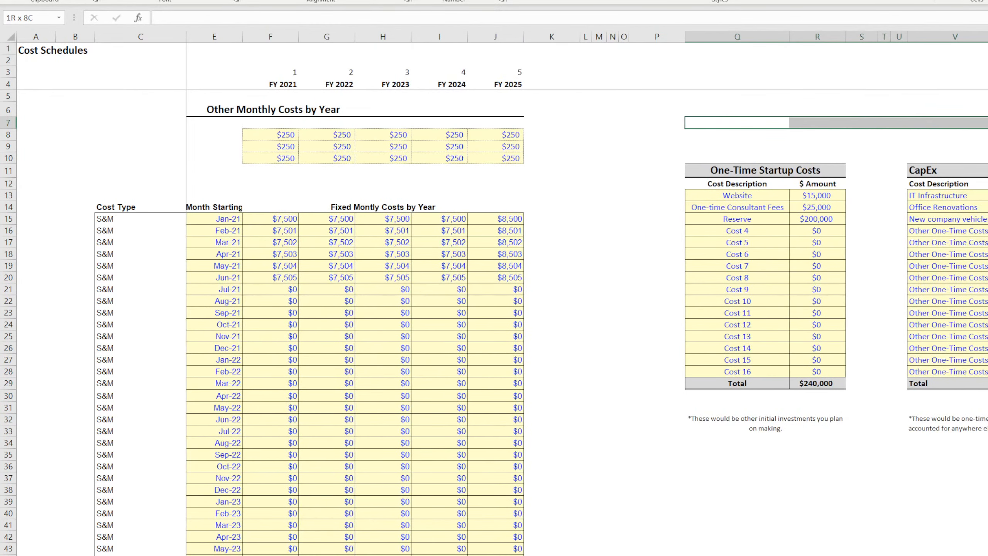
left_click_drag(730, 111, 984, 113)
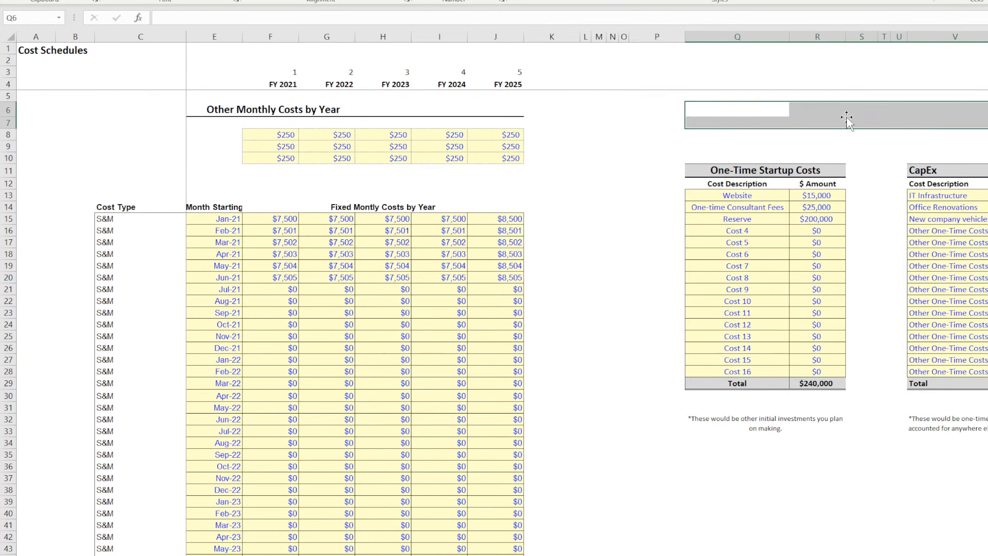
left_click(829, 136)
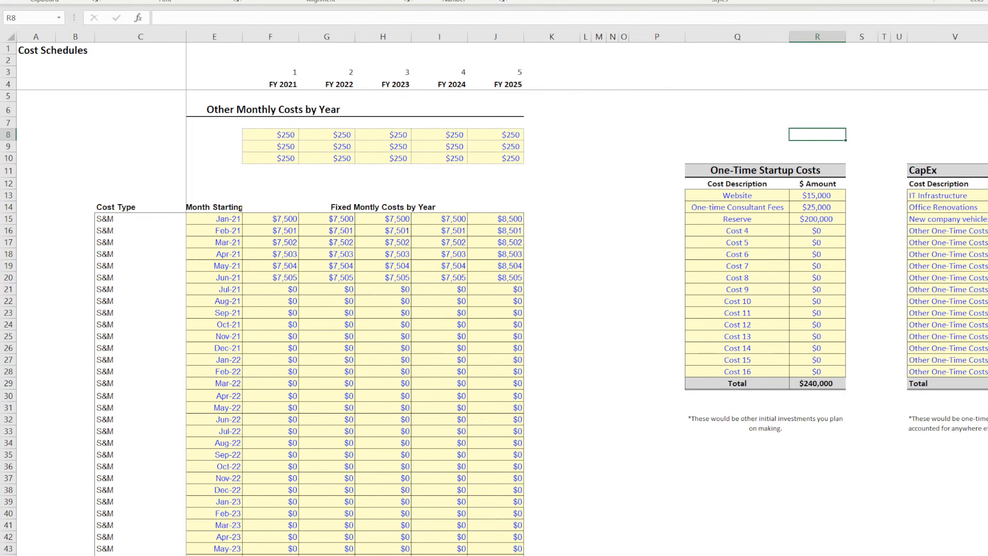
left_click_drag(716, 109, 985, 135)
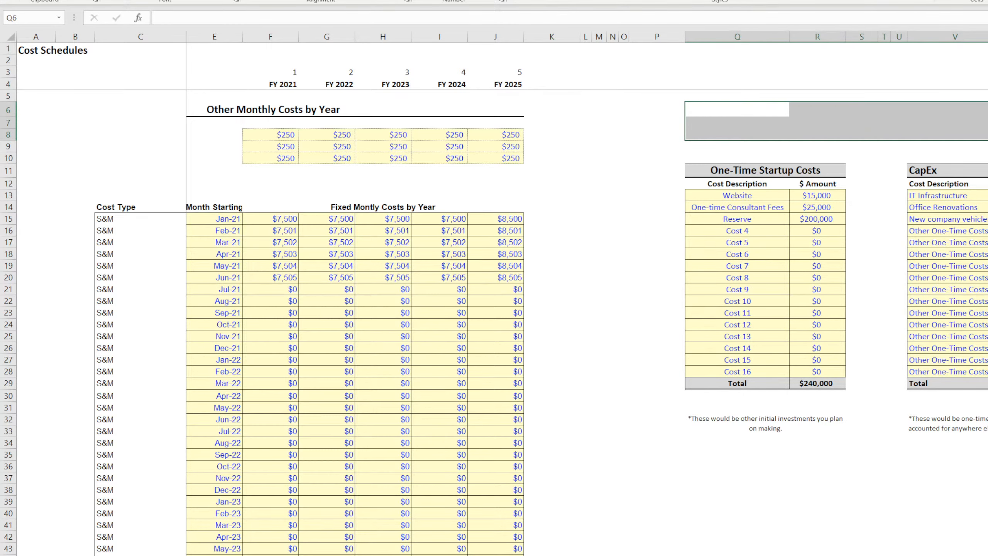
key("Return")
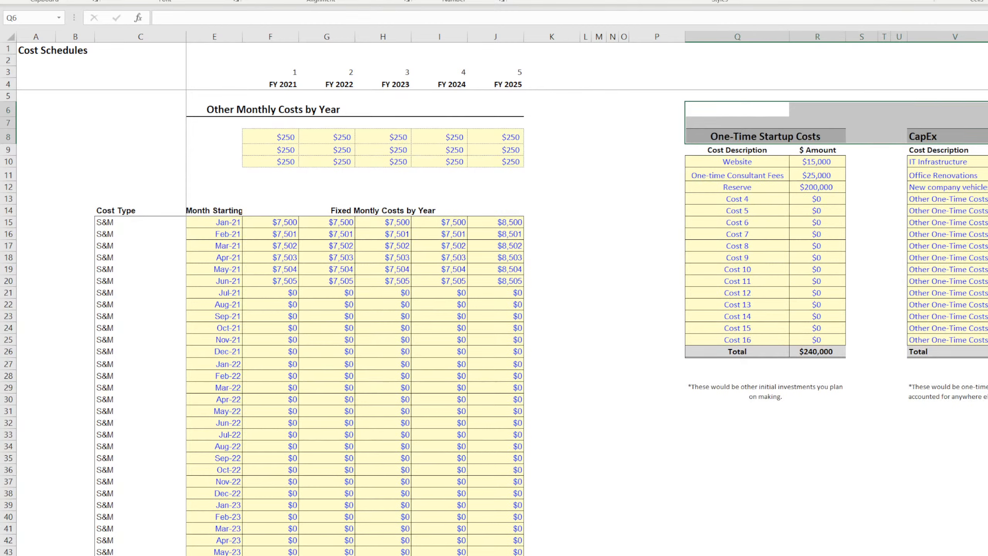
left_click_drag(721, 111, 985, 123)
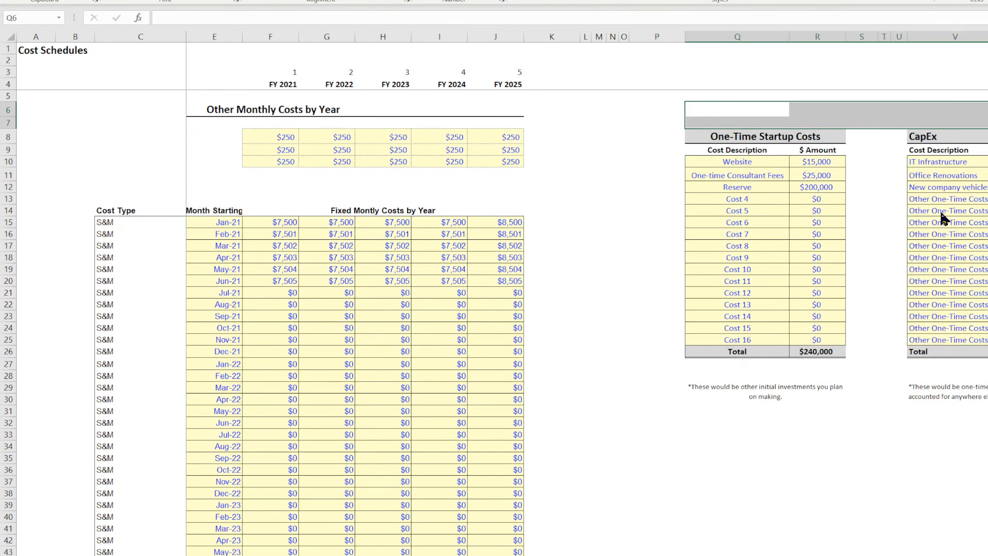
key("ctrl+minus")
key("Return")
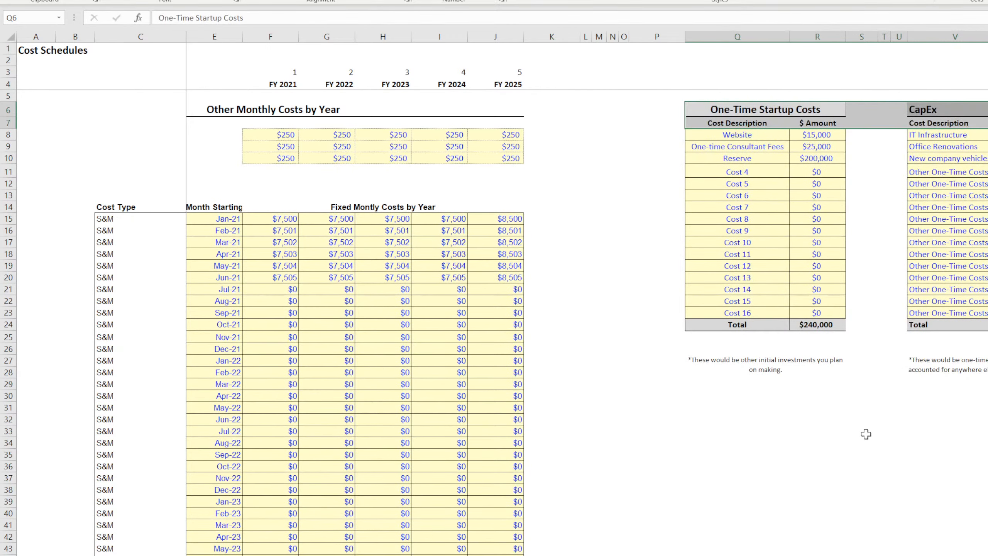
left_click(848, 468)
left_click(241, 111)
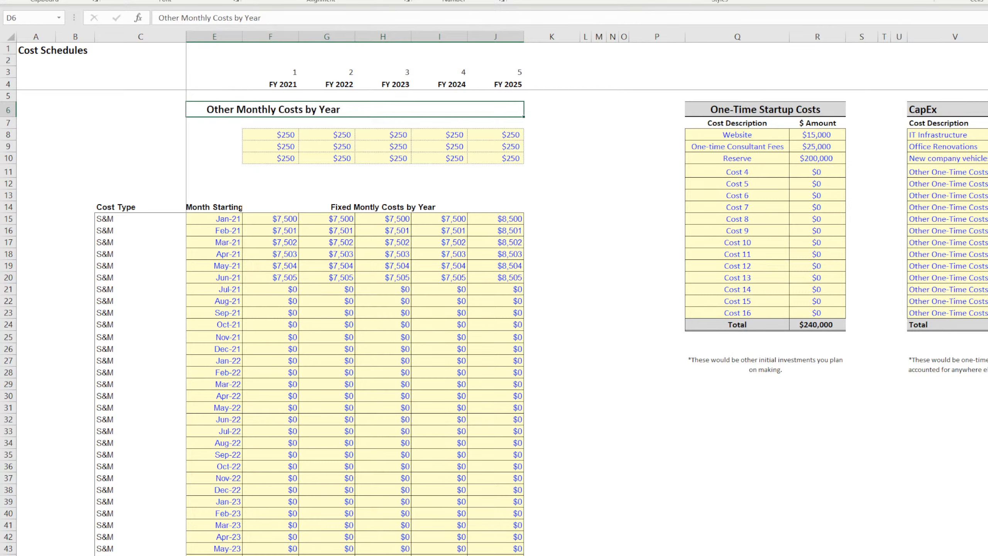
Unhide column D and re-merge the Other Monthly Costs by Year heading so it is centered over F6:J6 only.
key("ctrl+shift+0")
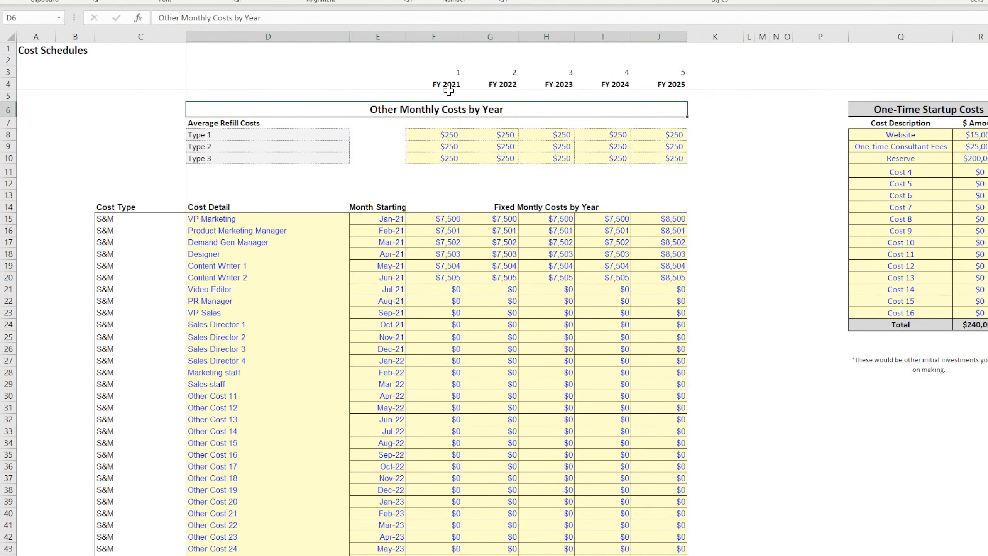
key("alt+h")
key("m")
key("c")
left_click(258, 111)
left_click_drag(265, 102, 629, 104)
key("alt+h")
key("m")
key("c")
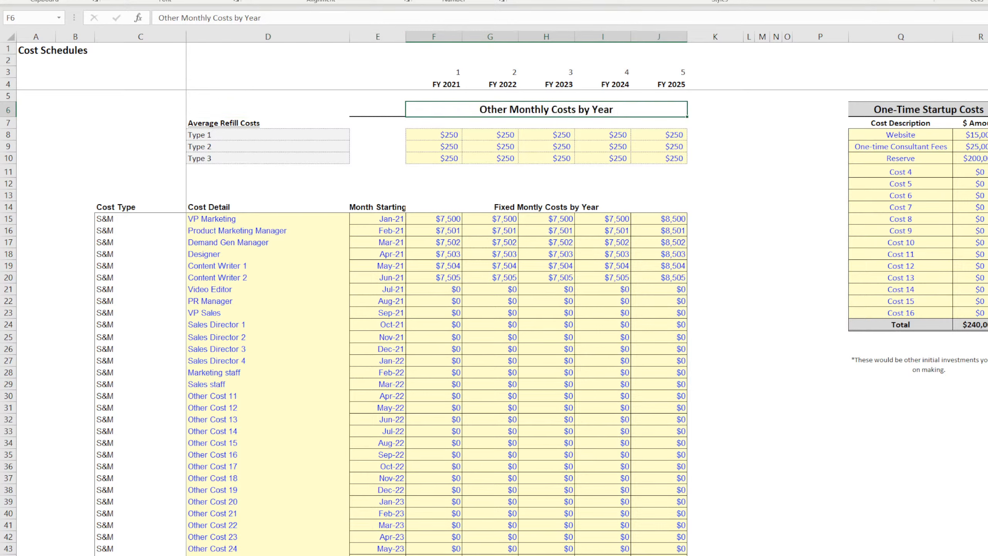
Remove the leftover border from cell E6 by filling the blank cell formatting upward in column E.
left_click(192, 30)
left_click(400, 147)
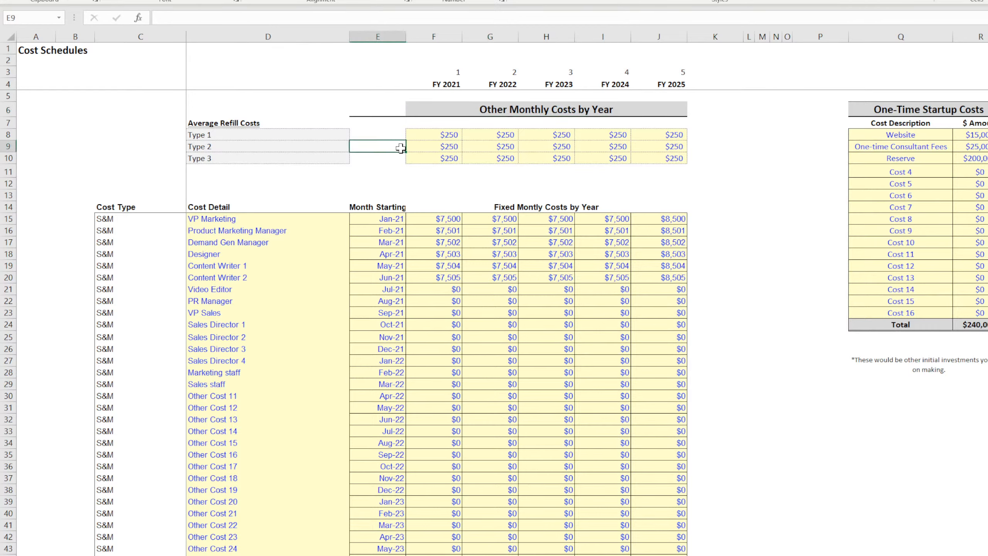
left_click_drag(406, 138, 401, 105)
left_click(876, 457)
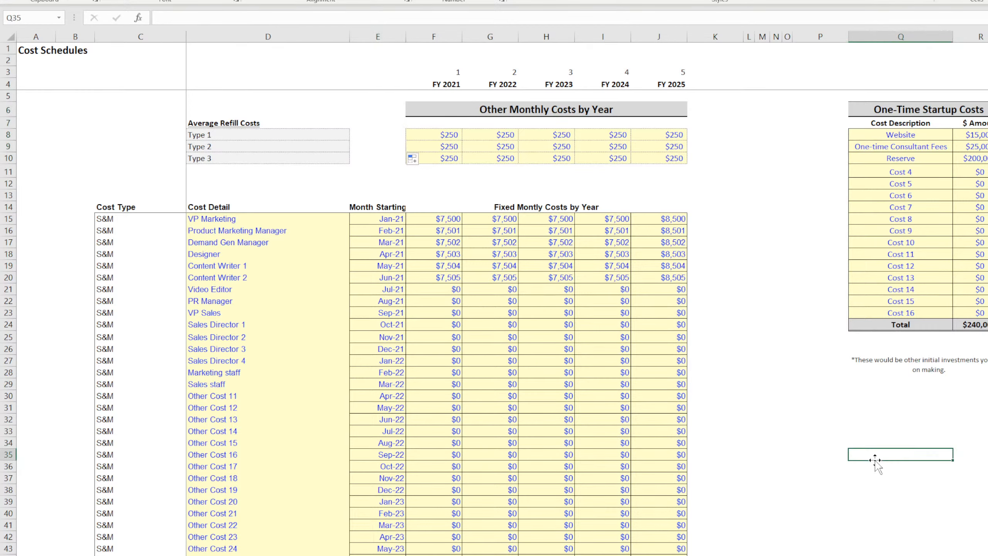
Narrow columns A and B beside the cost schedule.
left_click(283, 111)
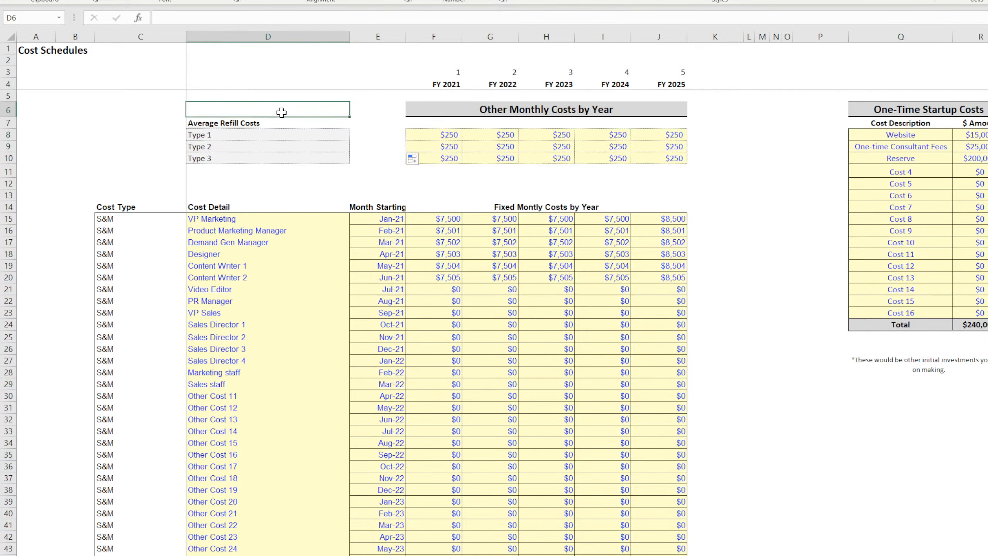
left_click(269, 73)
left_click(35, 57)
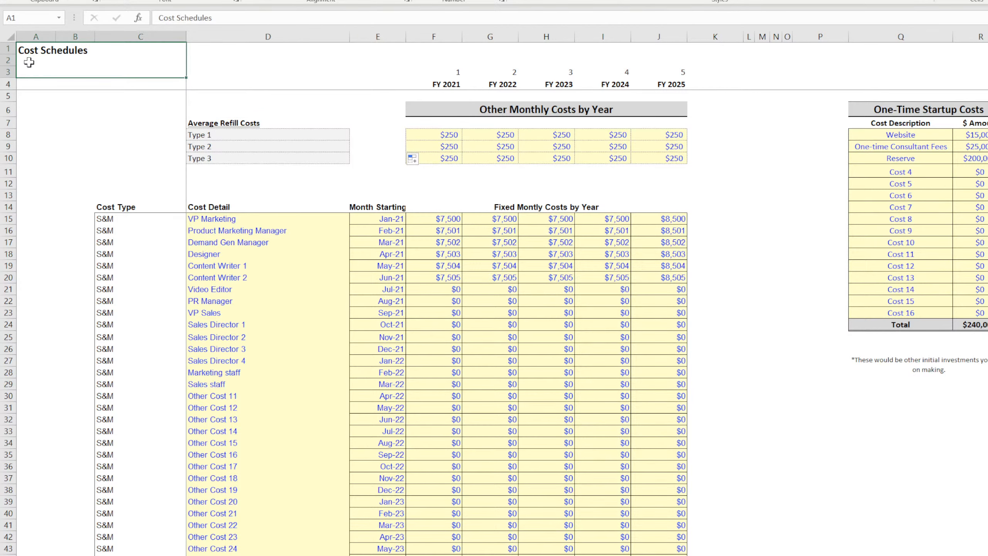
left_click(49, 102)
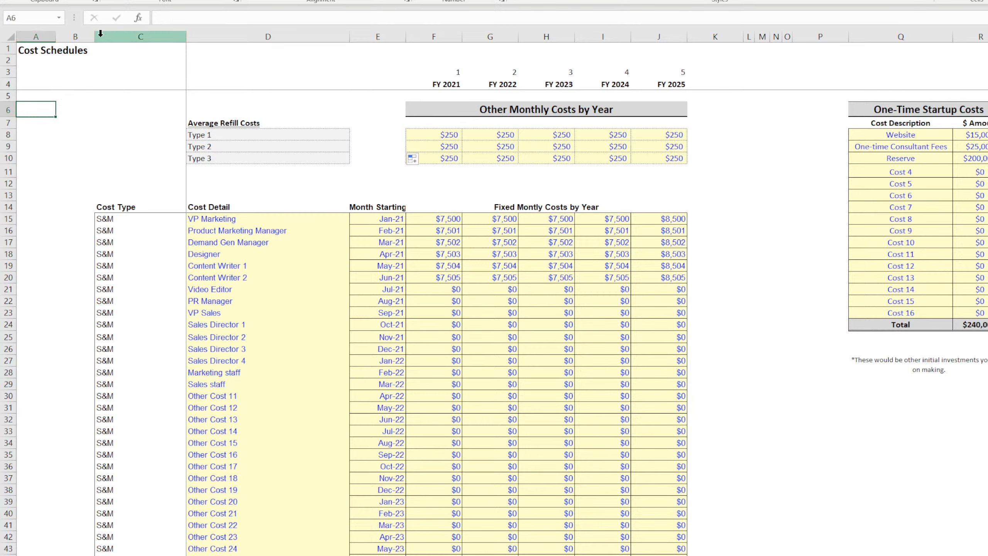
left_click_drag(94, 37, 22, 38)
left_click(57, 158)
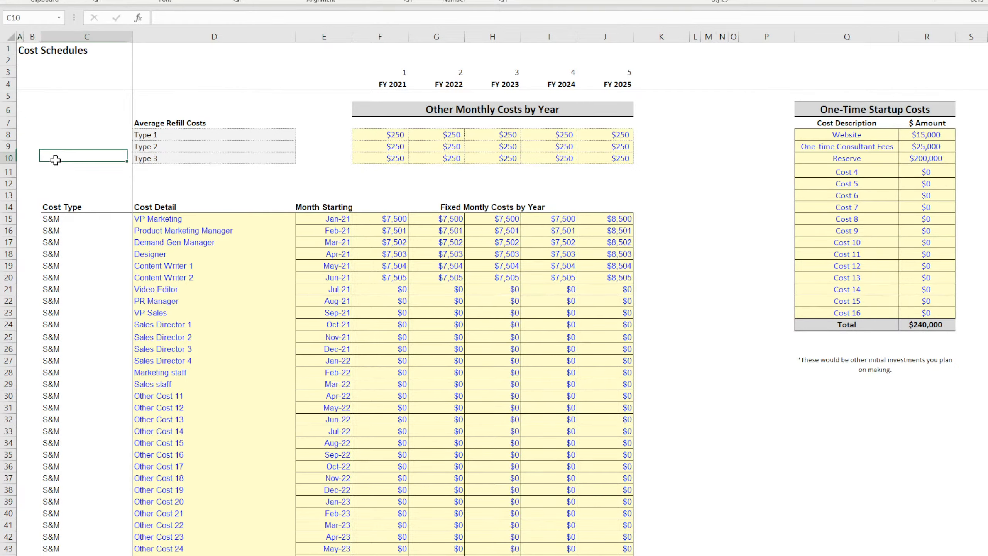
Delete the empty cells C11:J11 above the fixed costs table, shifting the cells below up.
left_click(723, 442)
scroll(730, 426, "down", 13)
scroll(730, 426, "down", 13)
scroll(731, 426, "up", 20)
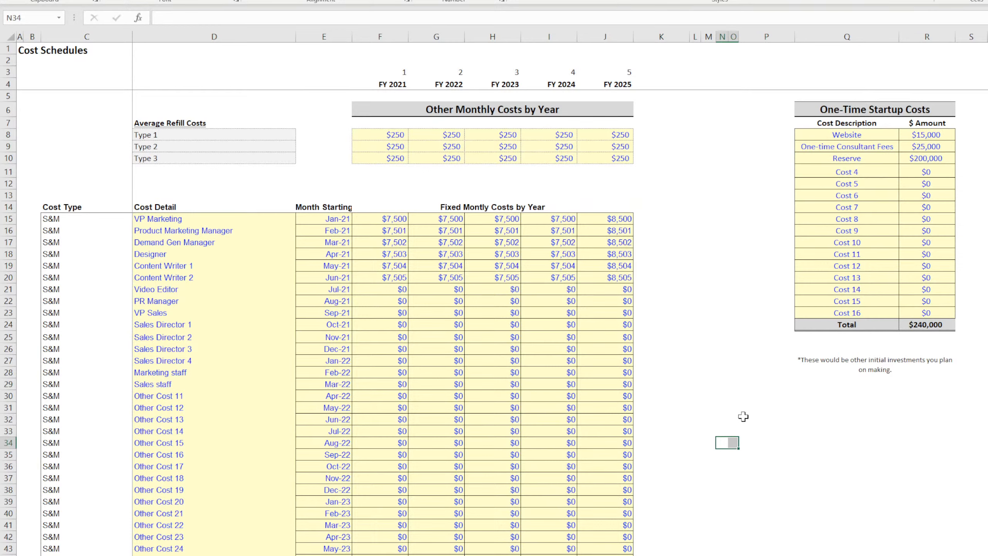
left_click(400, 185)
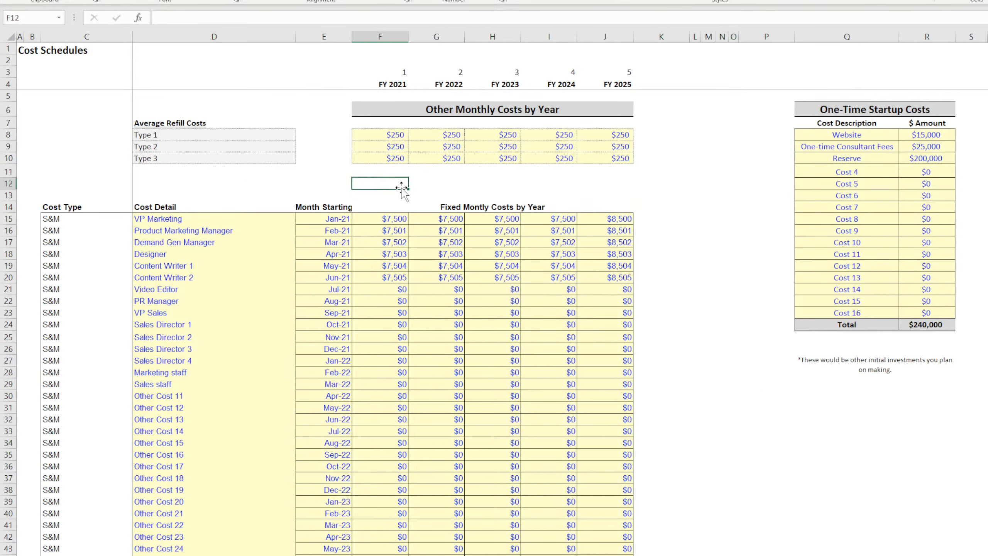
left_click_drag(85, 174, 575, 173)
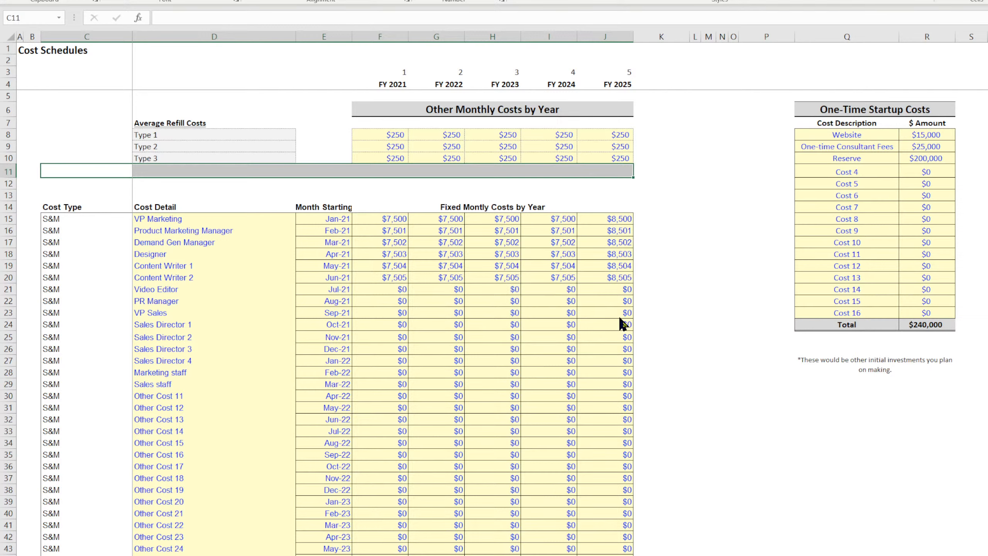
key("ctrl+minus")
key("Return")
left_click(858, 430)
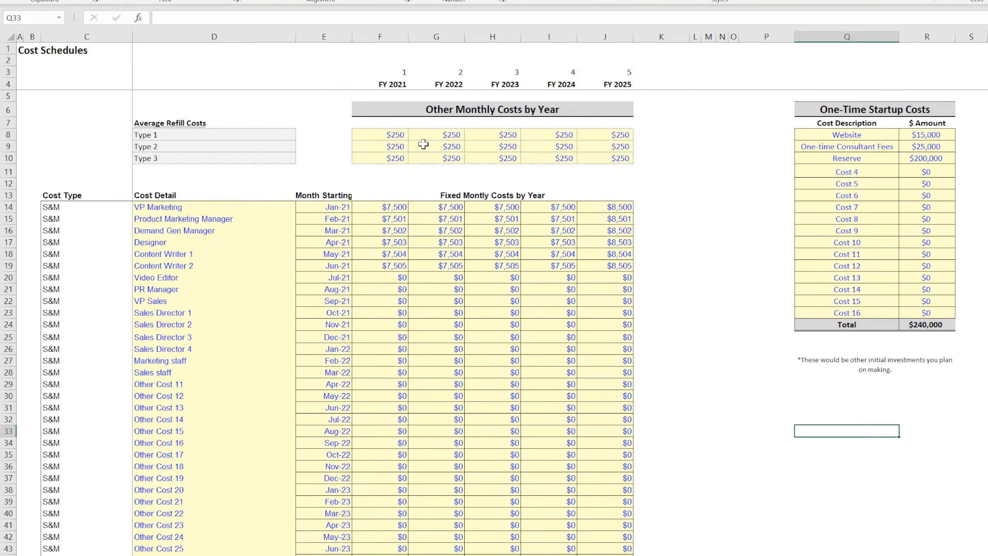
Compare the Type 1 to Type 3 refill cost formulas in the monthly pro forma with the refill cost rows on the Cost sheet.
key("ctrl+Page_Down")
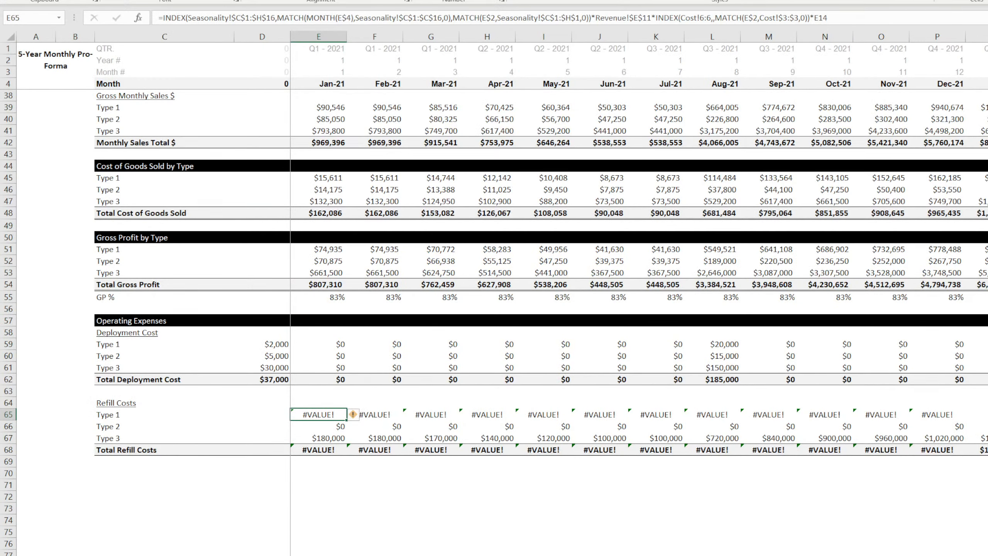
left_click(328, 425)
left_click(329, 435)
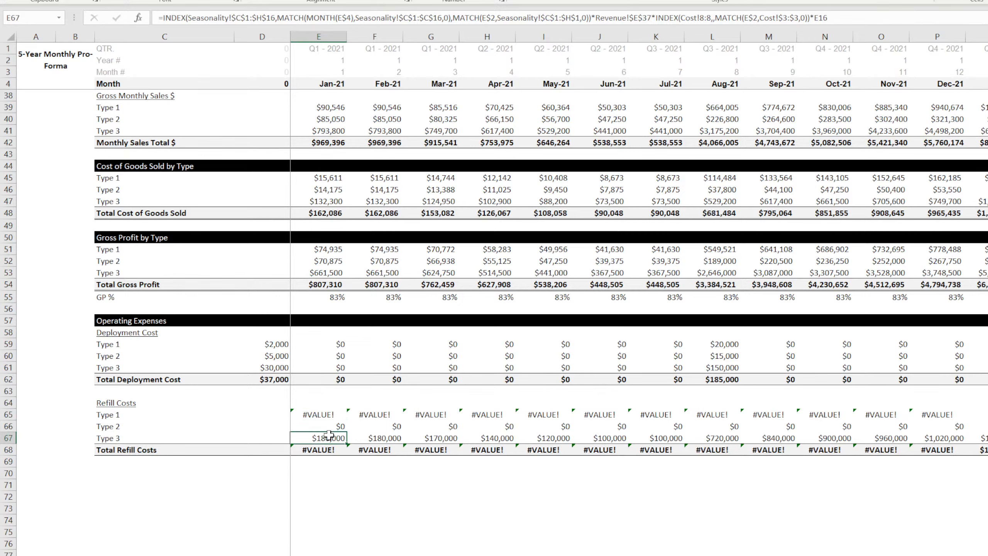
left_click(314, 415)
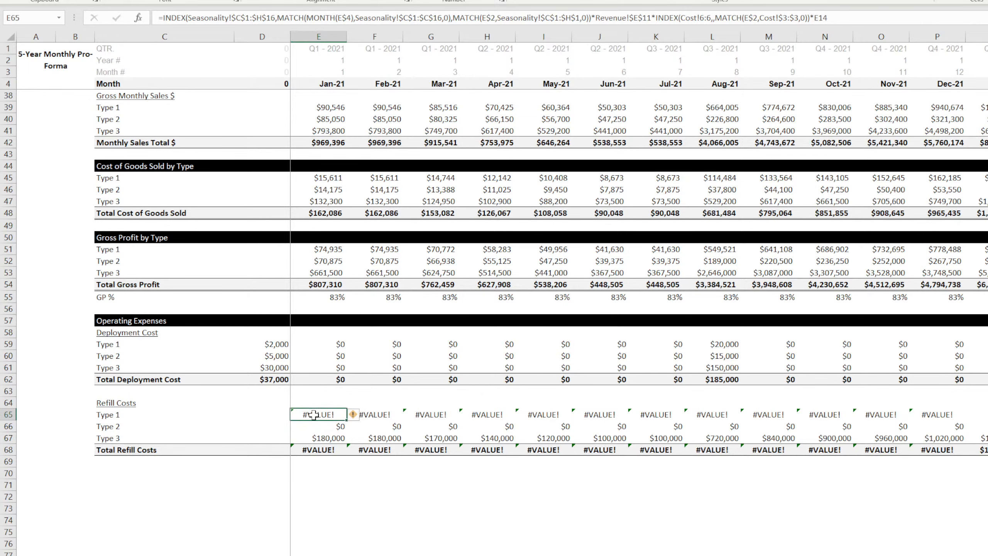
key("ctrl+Page_Up")
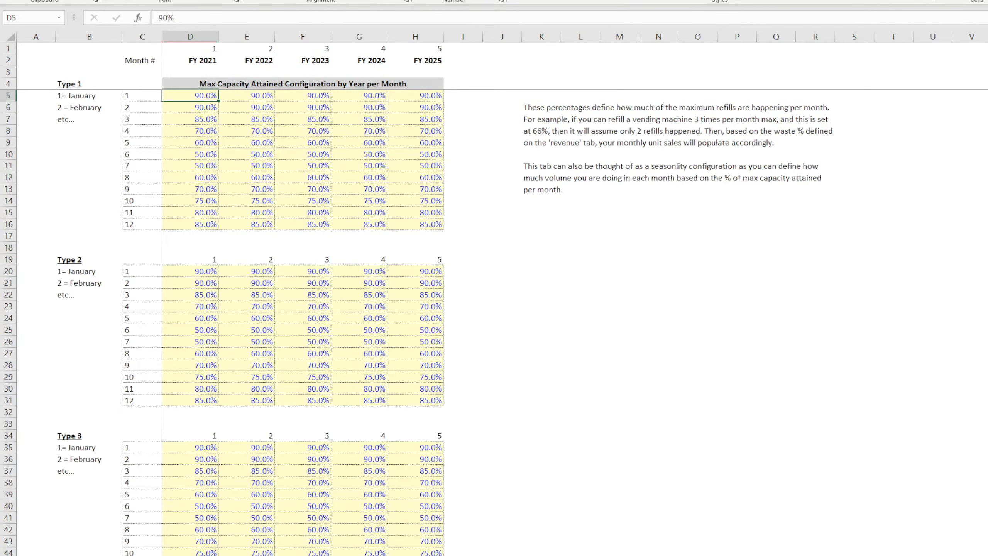
key("ctrl+Page_Up")
left_click_drag(380, 135, 380, 154)
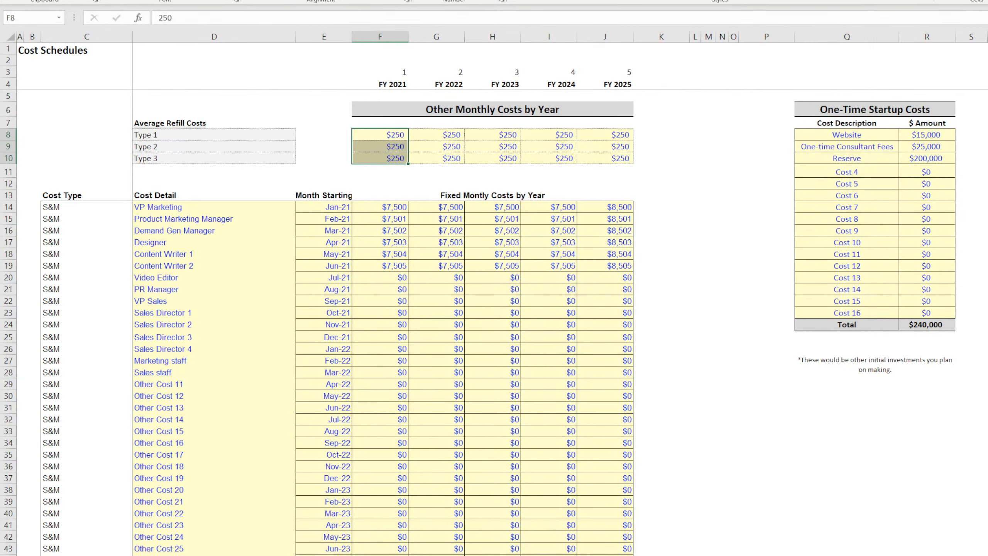
key("ctrl+Page_Down")
key("ctrl+Page_Down")
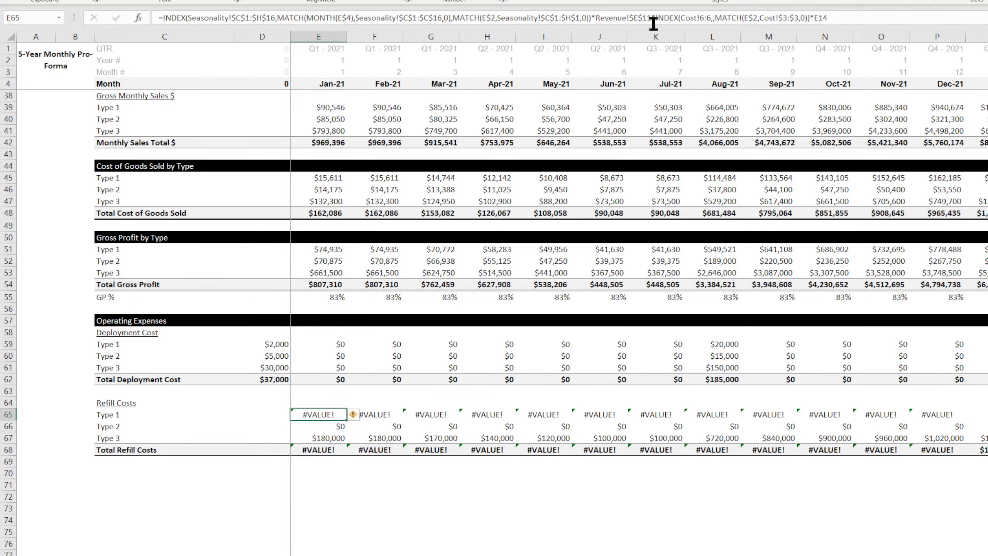
Change the cost lookup in the Type 1 refill formula in E65 to Cost!8:8 and fill it across the months and down through Type 3.
left_click(700, 17)
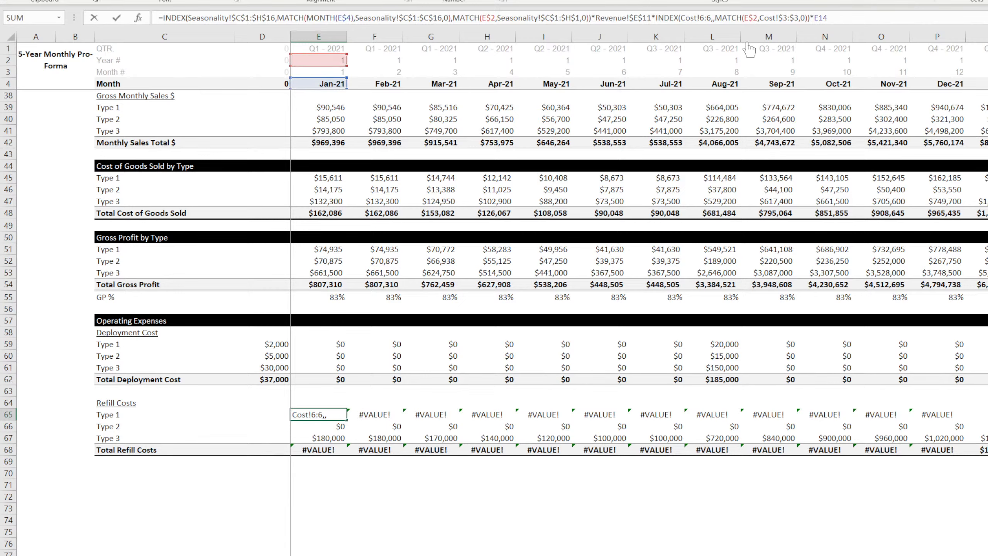
key("BackSpace")
type("8")
key("BackSpace")
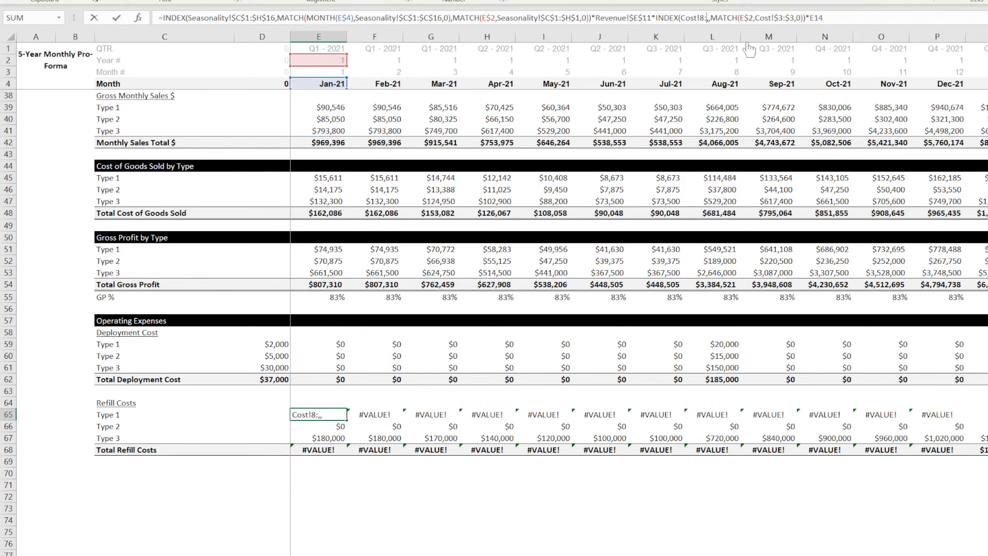
type("8")
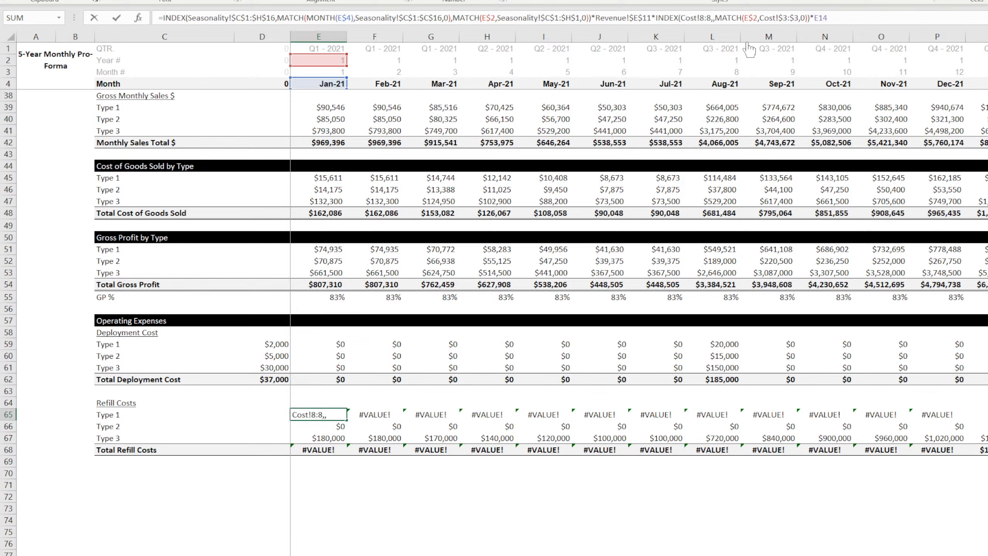
key("Return")
left_click(345, 415)
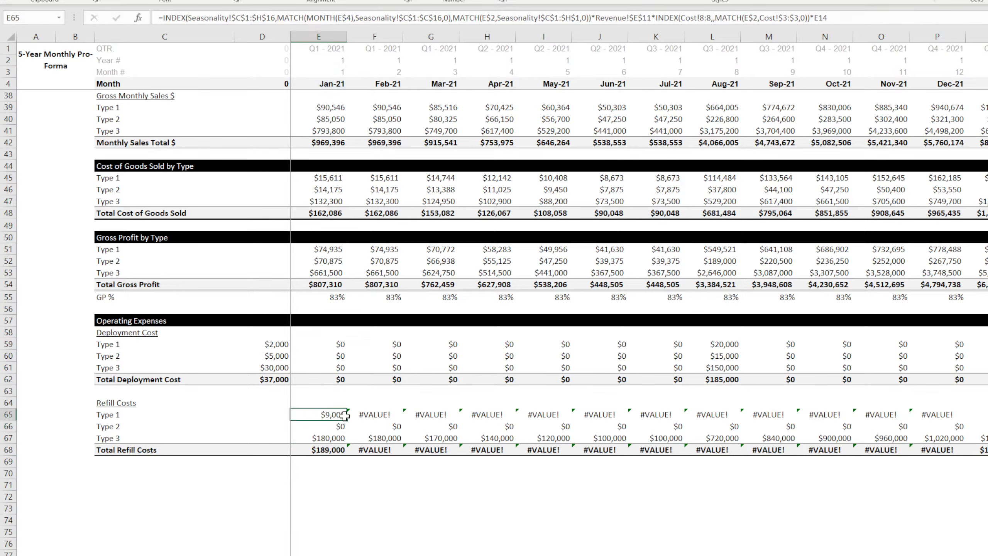
left_click_drag(345, 415, 982, 422)
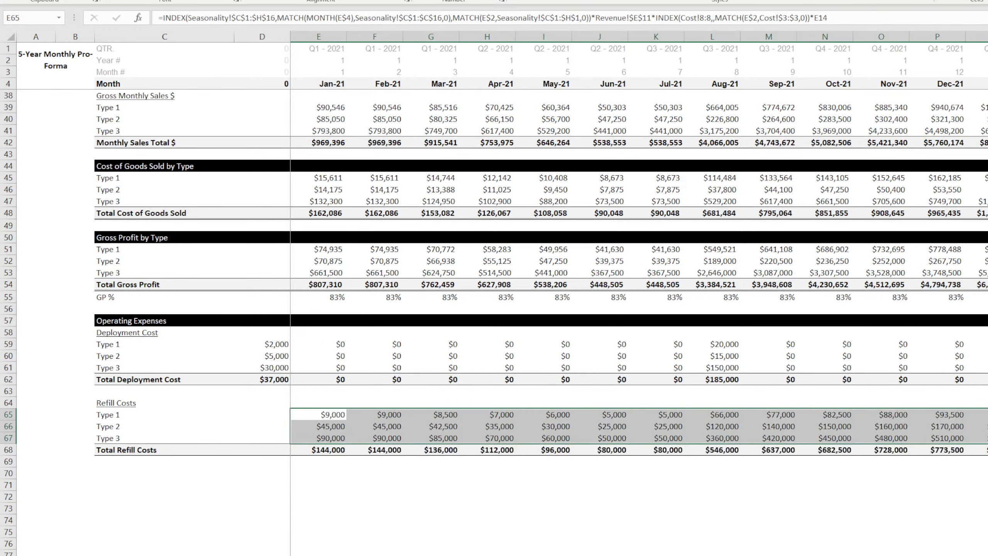
Trace the cell references of the January Type 1 refill cost formula up to the cumulative vending machine count.
double_click(331, 415)
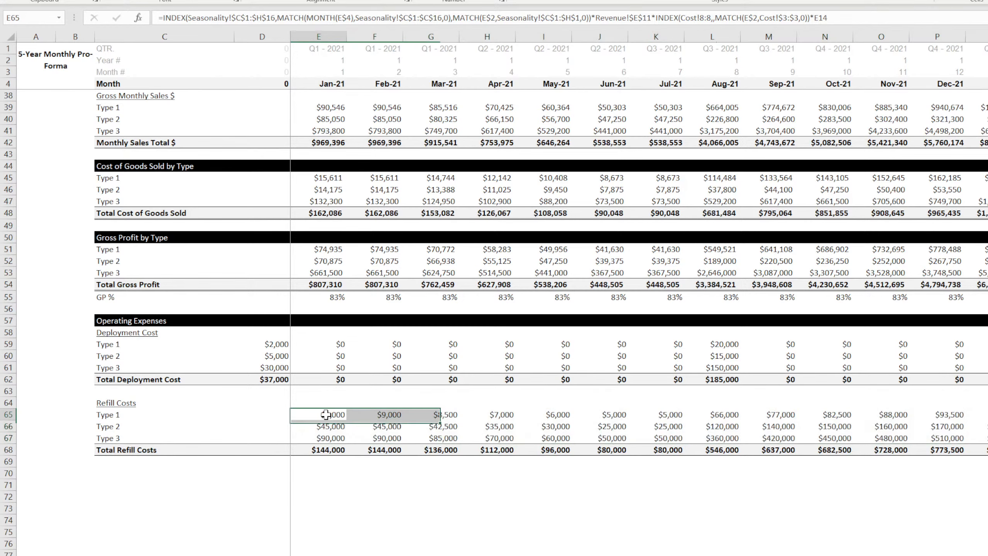
scroll(356, 370, "up", 11)
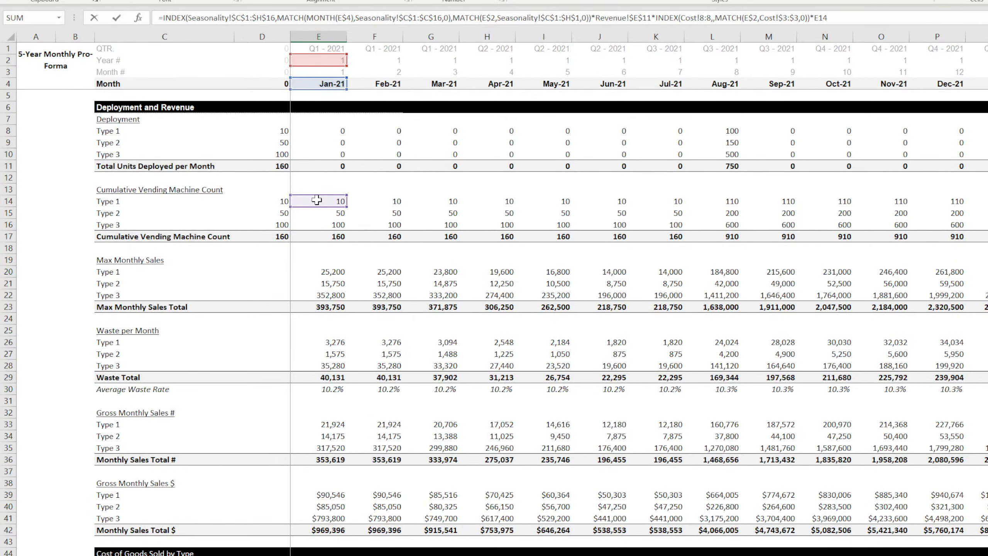
key("Return")
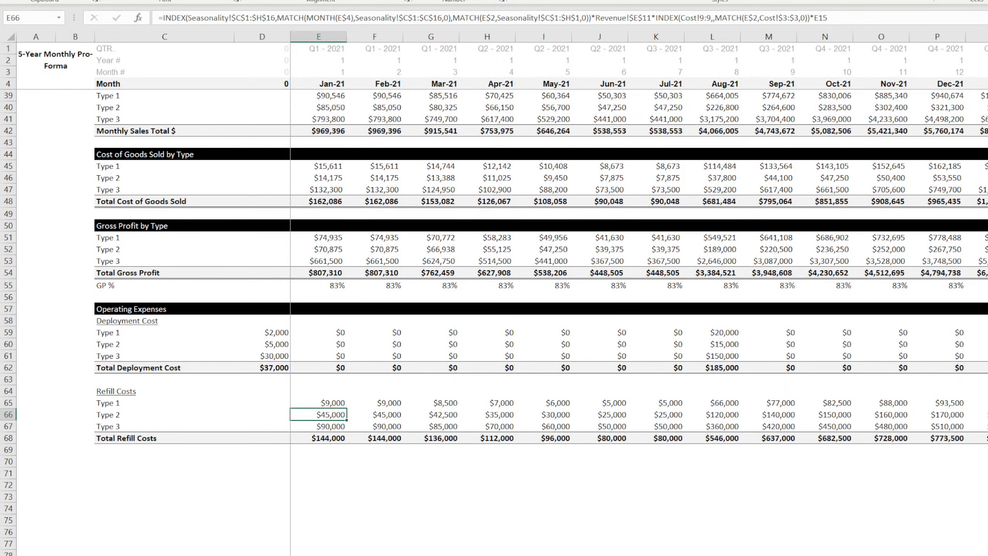
Change the INDEX range in the Type 2 refill formula in E66 to the Type 2 seasonality table, $C$20:$H$31.
left_click(234, 555)
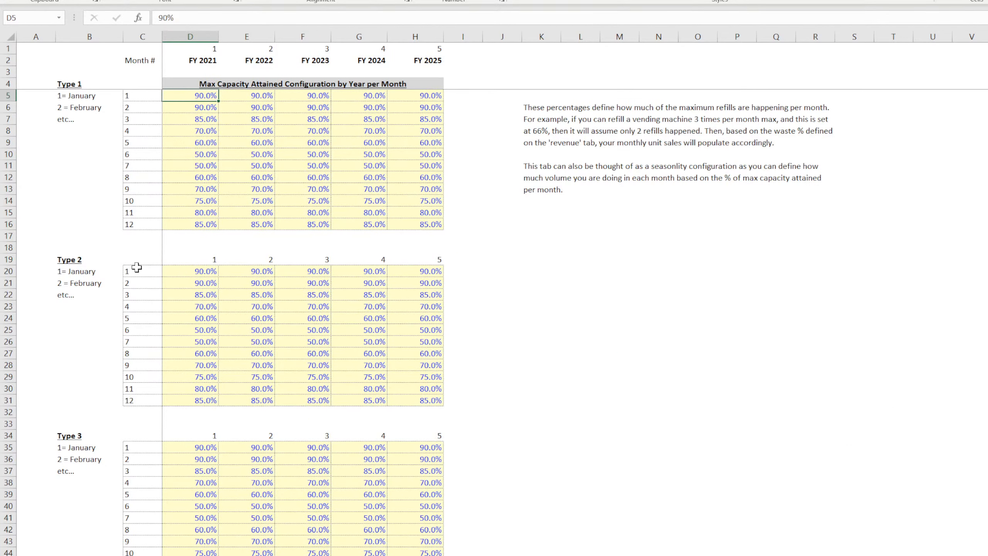
left_click_drag(136, 267, 411, 398)
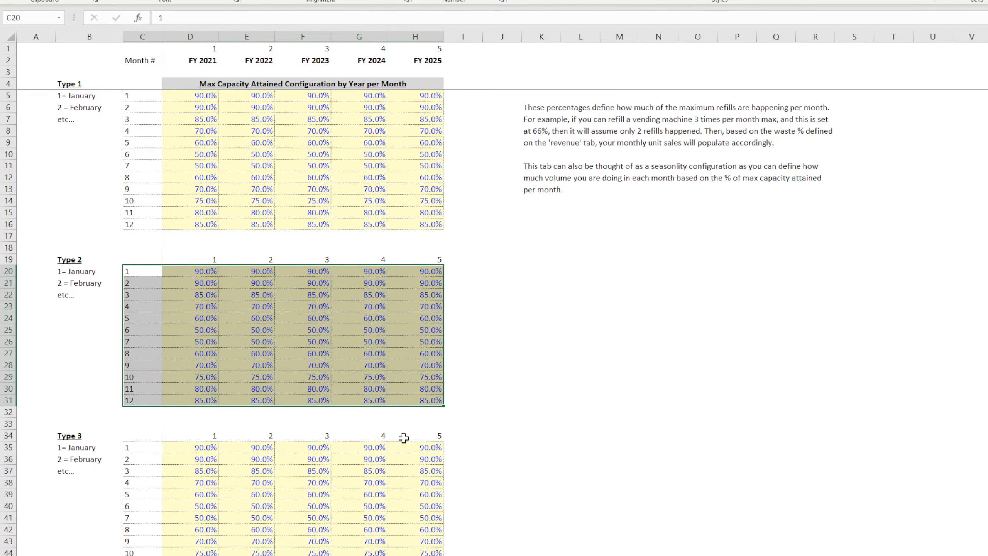
left_click(366, 555)
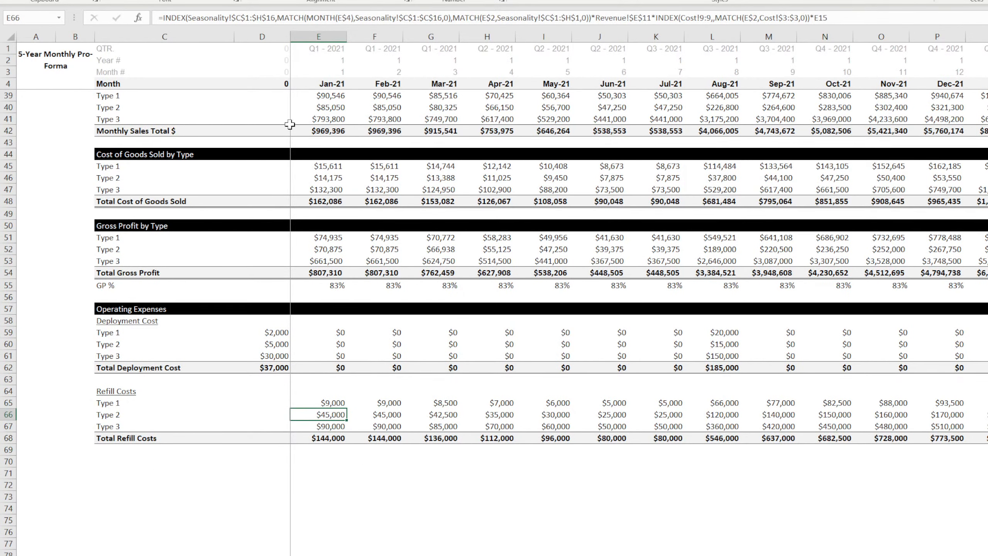
left_click(255, 18)
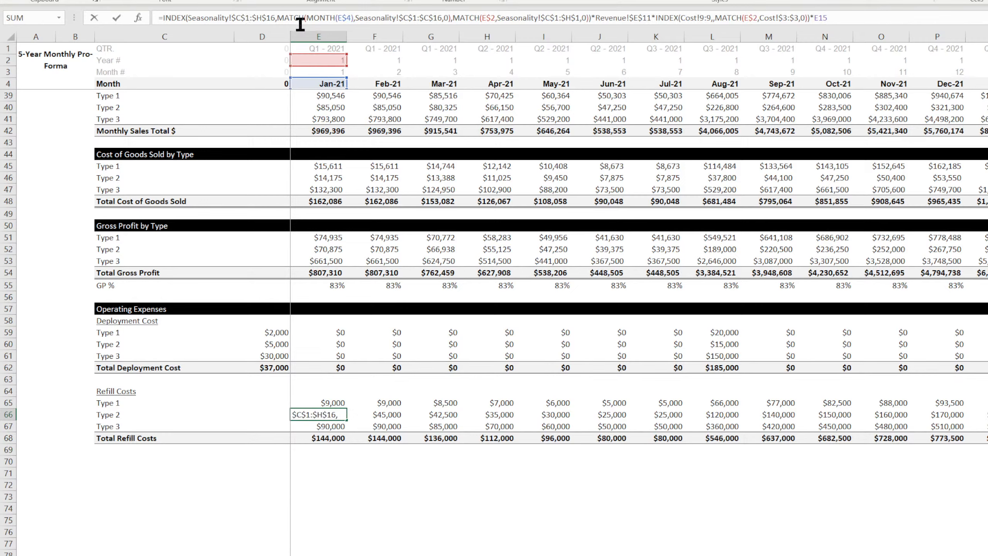
key("BackSpace")
type("20")
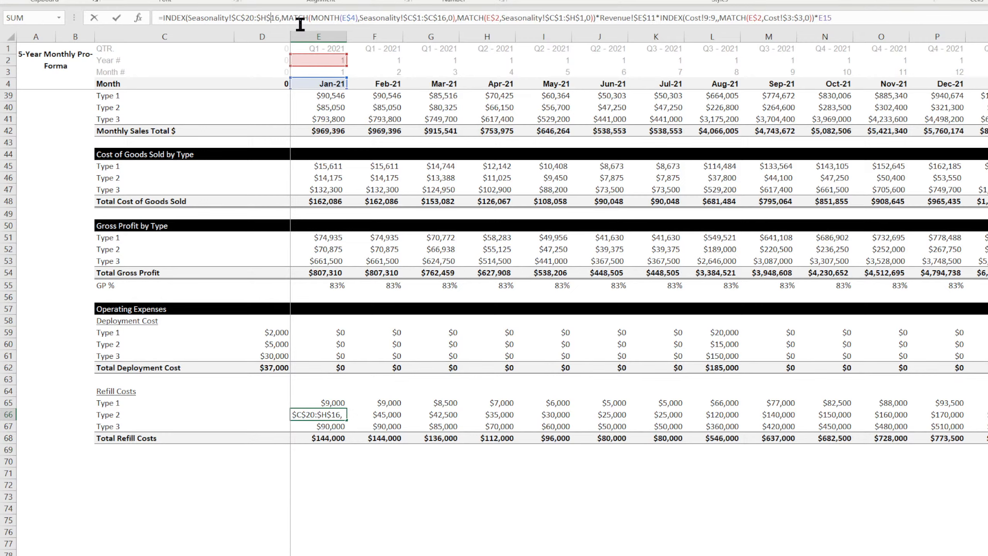
key("BackSpace")
key("BackSpace")
type("31")
Set the month MATCH range in the E66 formula to Seasonality!$C$20:$C$31.
left_click(420, 17)
key("BackSpace")
type("20")
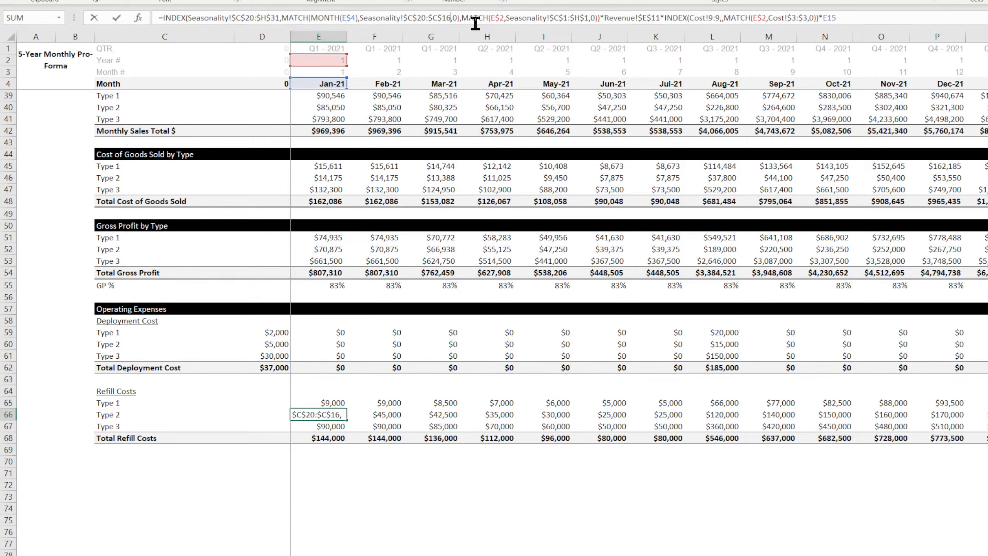
key("BackSpace")
key("BackSpace")
type("31")
Set the year MATCH range in the E66 formula to Seasonality!$C$20:$H$20 and commit the formula.
left_click(570, 17)
key("BackSpace")
type("20")
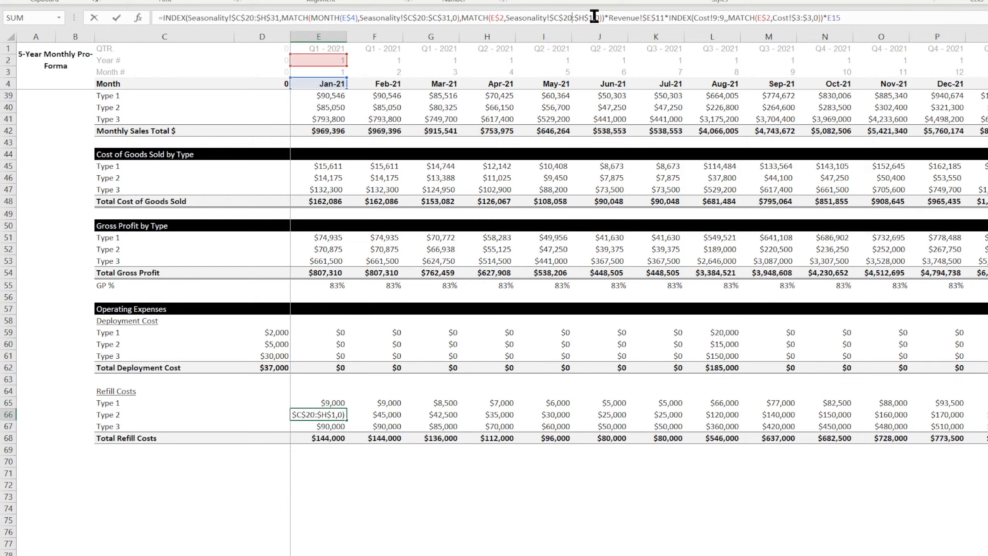
left_click(595, 17)
key("BackSpace")
type("20")
key("Return")
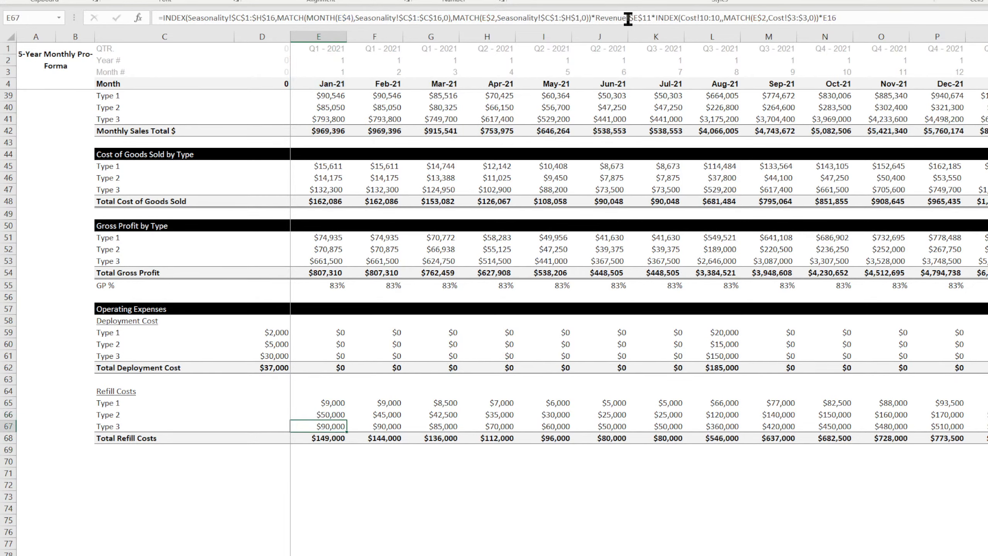
Check which row of the Seasonality sheet holds the Type 2 year headers, D19:H19, for use in the refill cost formulas.
key("ctrl+Page_Up")
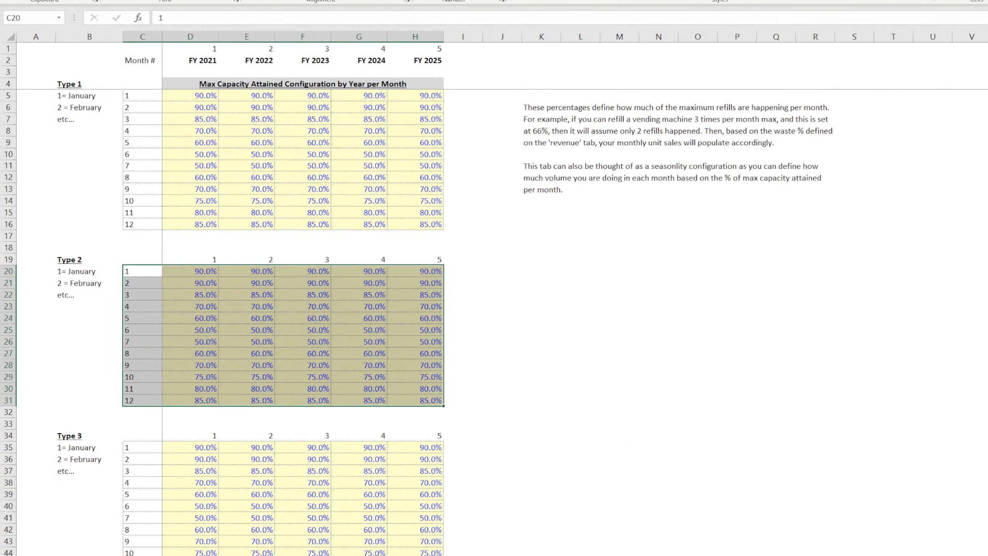
left_click(203, 258)
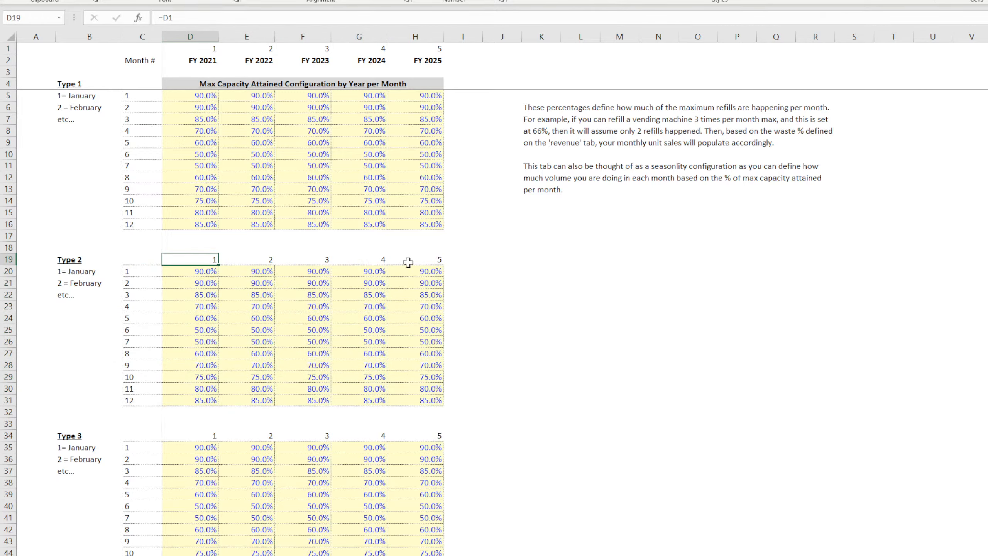
left_click_drag(408, 263, 199, 258)
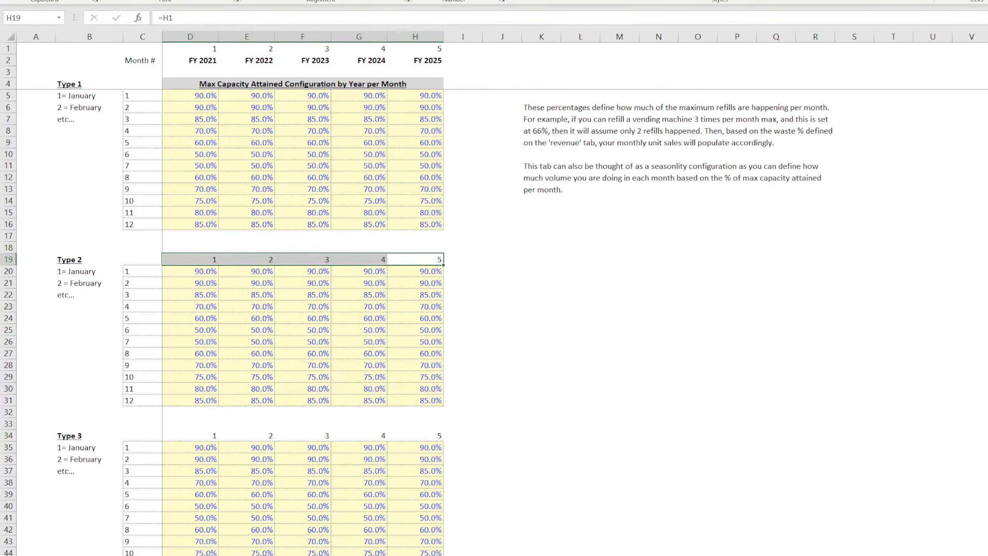
key("ctrl+Page_Down")
key("ctrl+Page_Down")
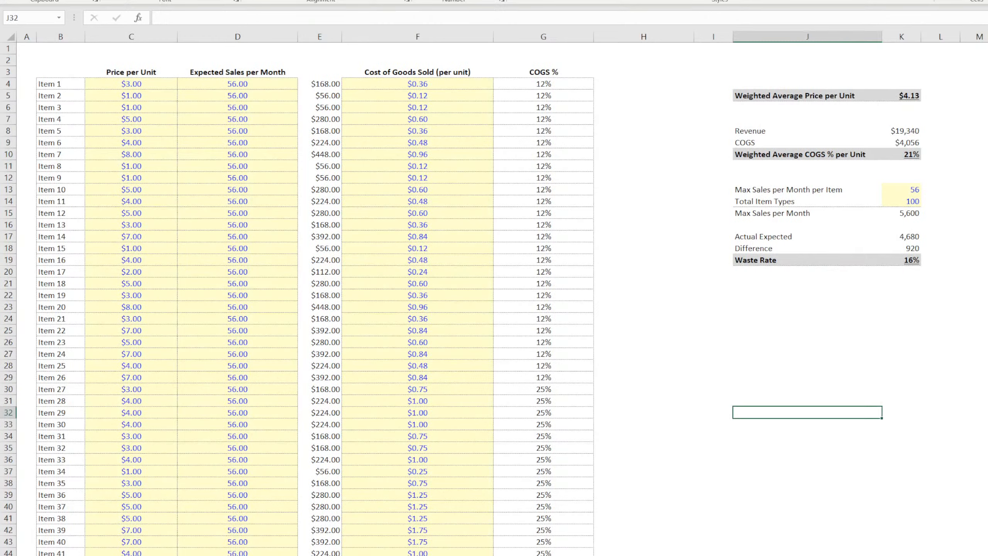
key("ctrl+Page_Up")
key("ctrl+Page_Up")
key("ctrl+Page_Down")
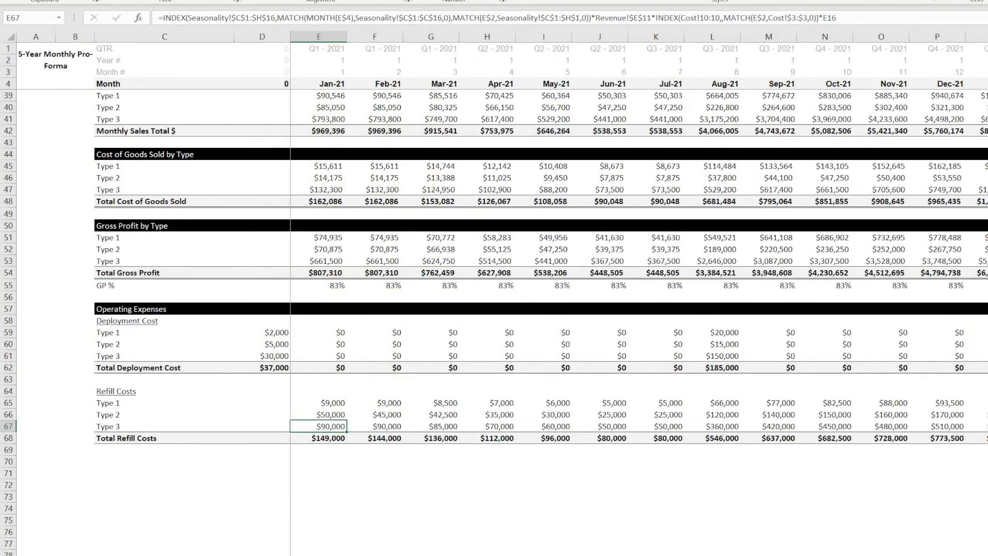
key("Up")
key("Up")
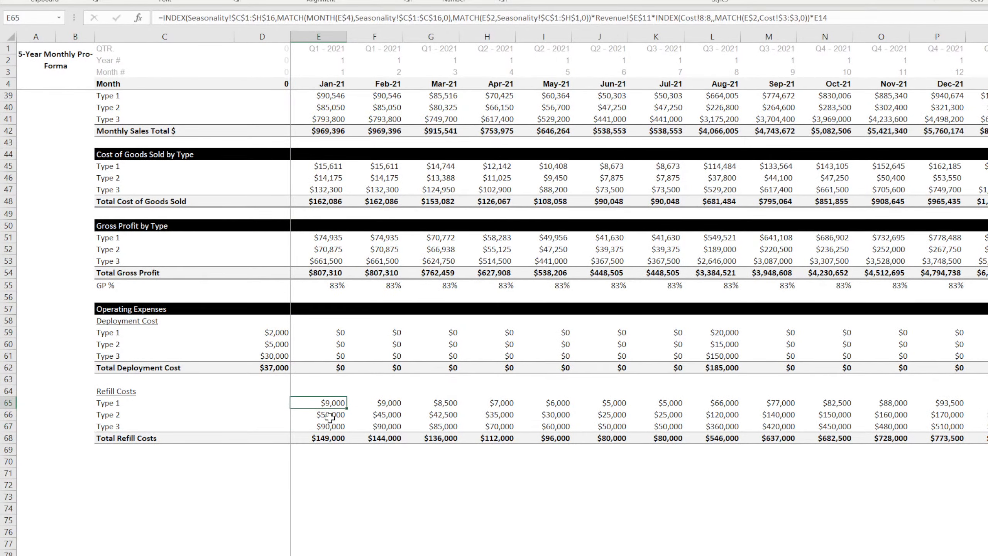
Change the INDEX range in the Type 2 refill cost formula in E66 to Seasonality!$C$19:$H$31.
left_click(330, 415)
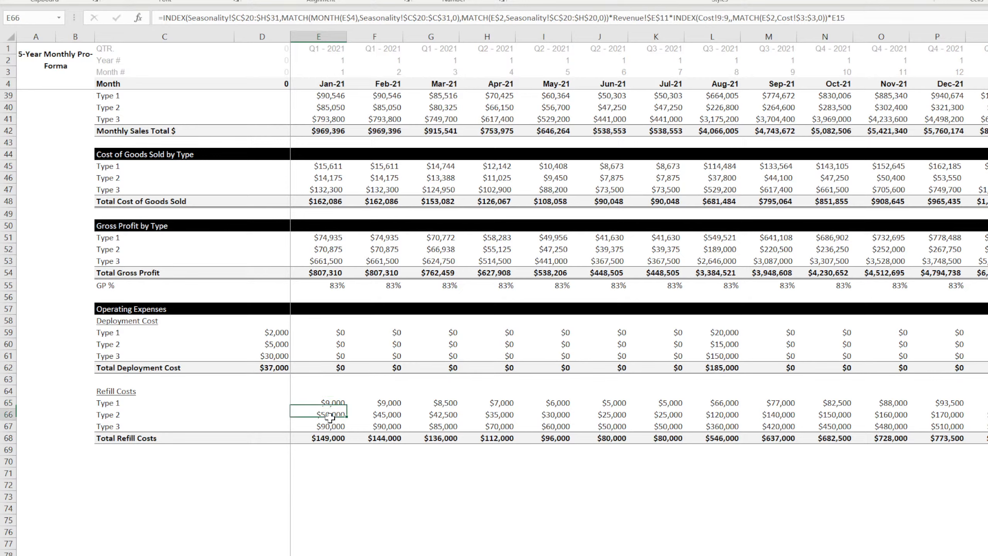
left_click(261, 17)
key("BackSpace")
key("BackSpace")
type("19")
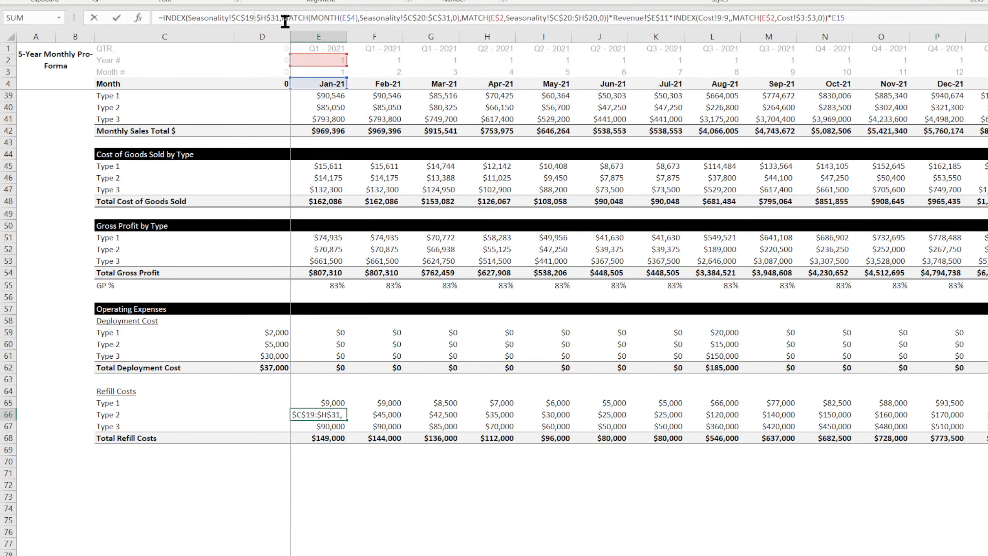
Change the month MATCH range in the E66 formula to Seasonality!$C$19:$C$31.
left_click(426, 17)
key("BackSpace")
key("BackSpace")
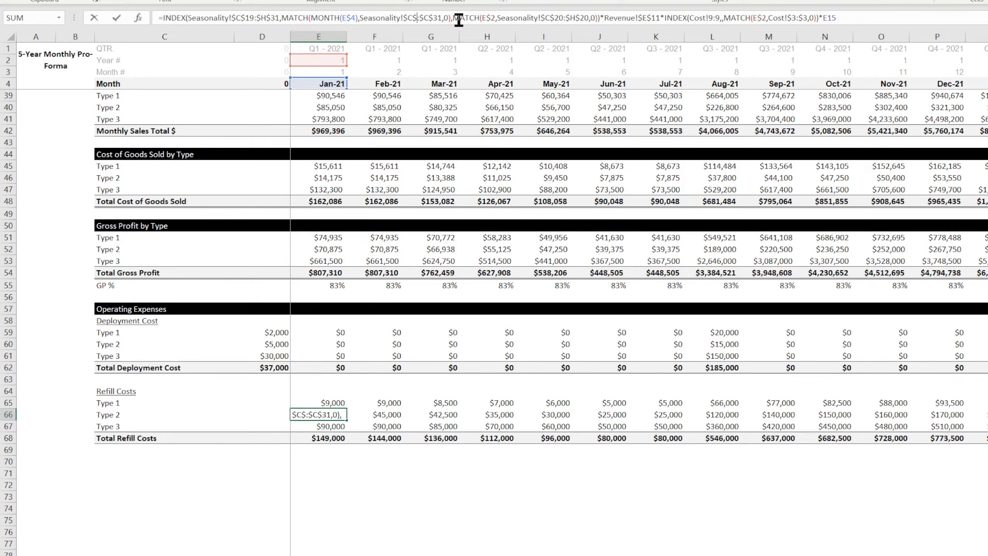
type("19")
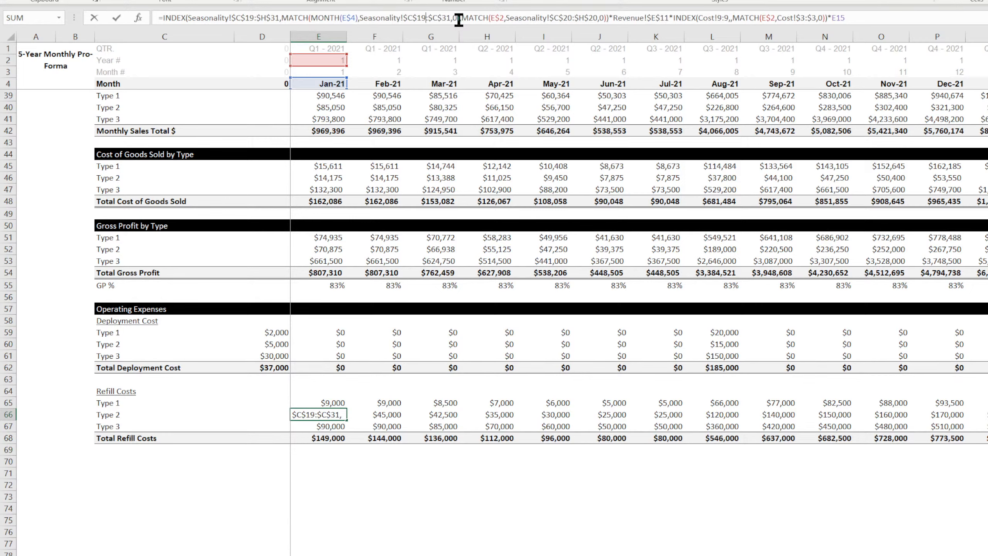
Start the year MATCH range in the E66 formula at Seasonality!$C$19, commit it, and check the cell against E65.
left_click(571, 17)
key("BackSpace")
key("BackSpace")
type("19")
key("Return")
left_click(330, 411)
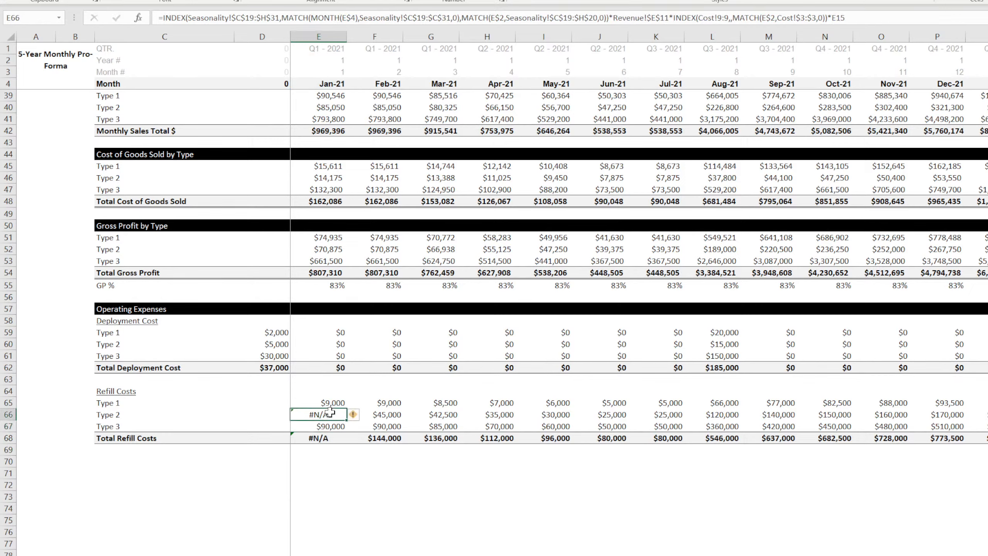
left_click(336, 405)
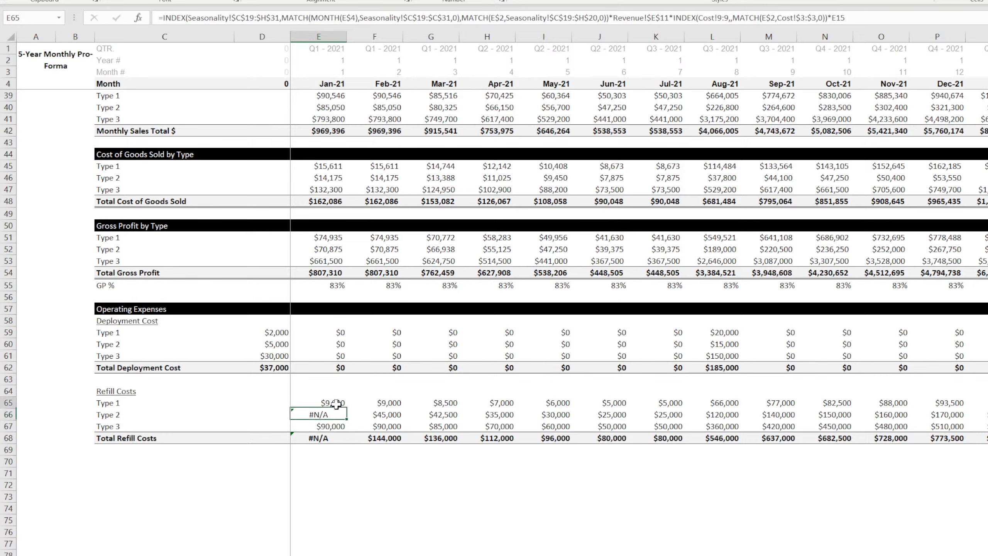
left_click(333, 413)
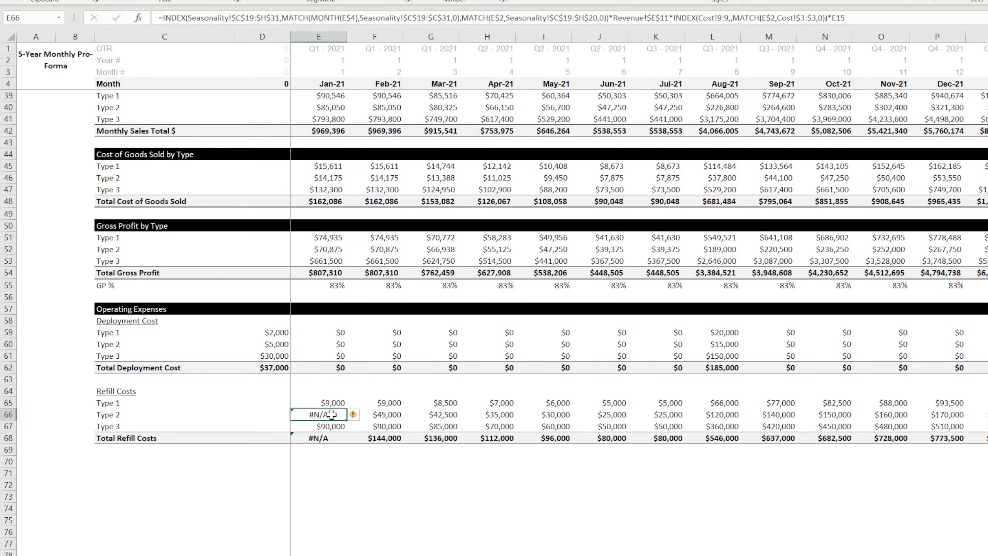
End the year MATCH range in the E66 formula at $H$19 and commit the formula.
left_click(595, 18)
key("BackSpace")
key("BackSpace")
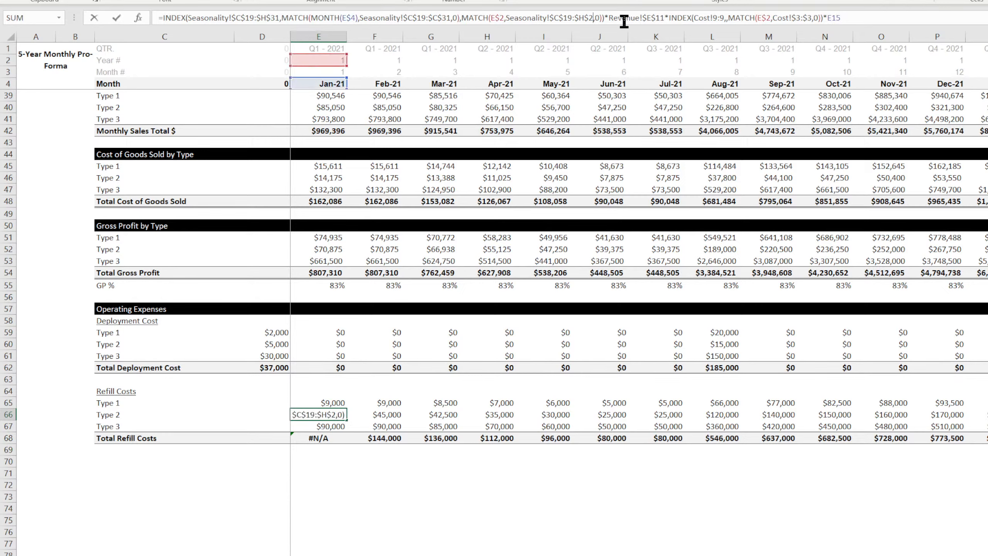
type("19")
key("Return")
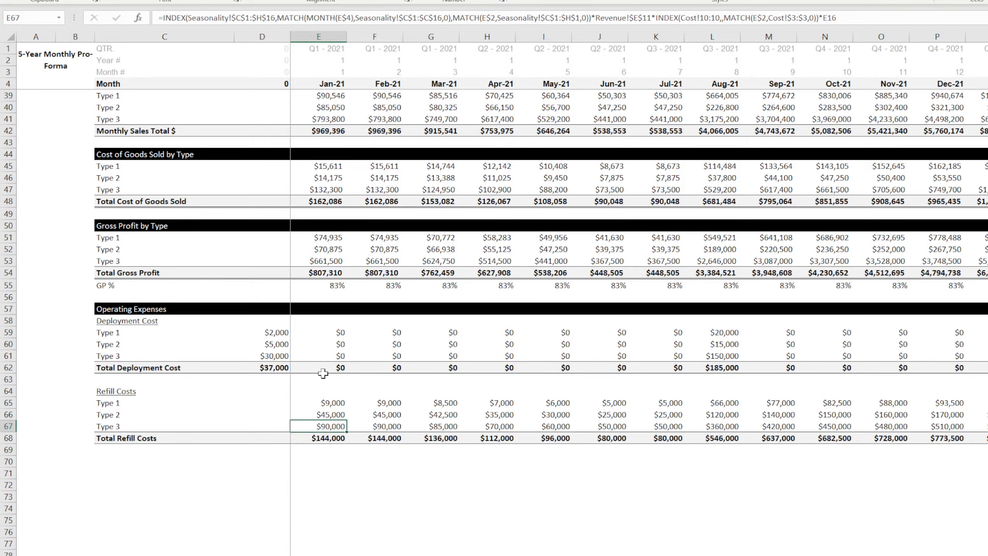
Fill the corrected refill cost formula into the other machine types and extend refill rows 65 to 68 across the monthly columns.
left_click(326, 413)
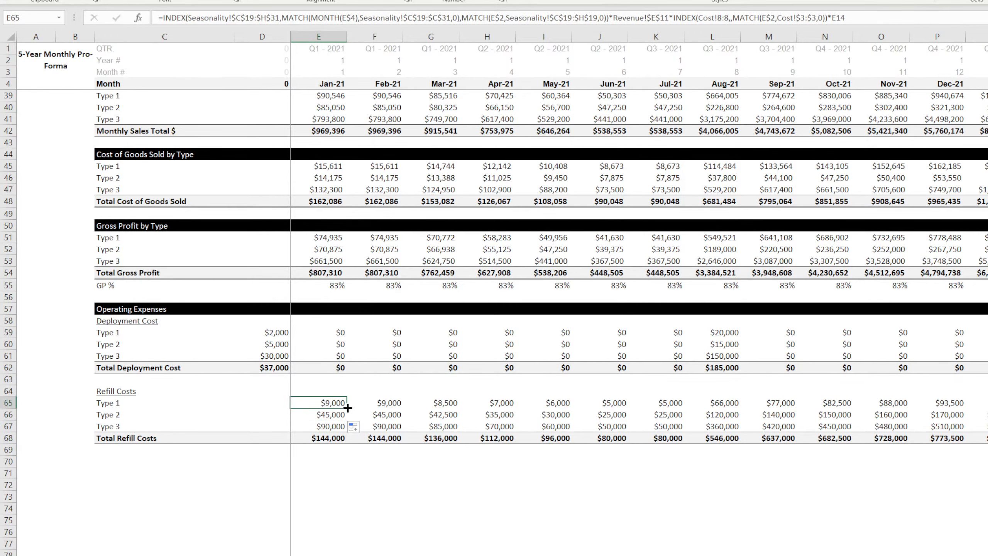
left_click_drag(327, 403, 987, 435)
left_click_drag(933, 554, 752, 550)
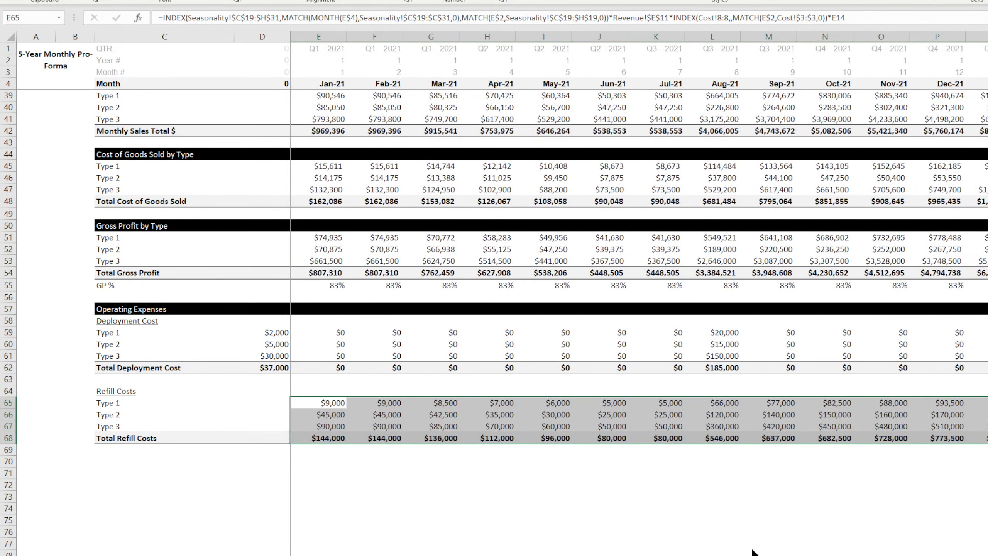
left_click(506, 510)
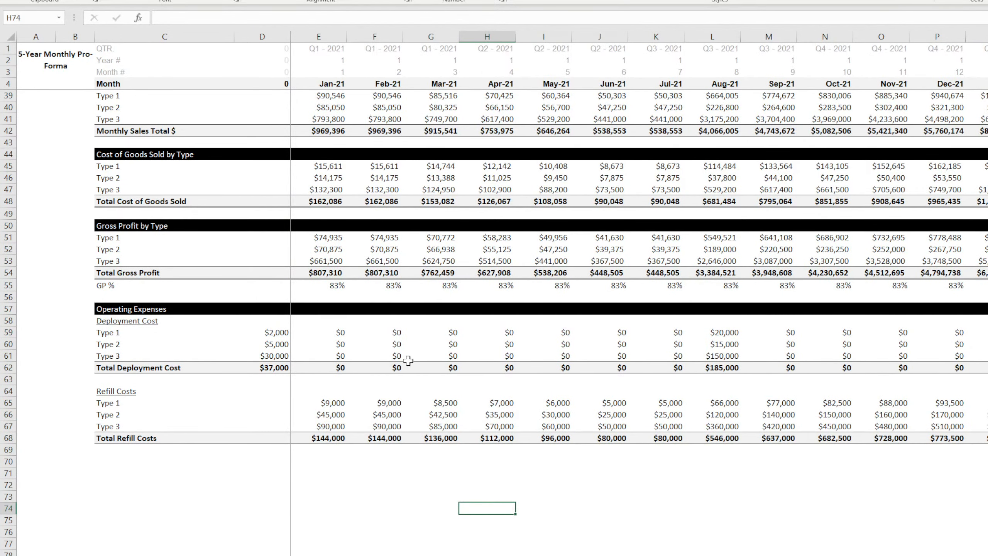
Review the formulas for deployment cost, gross profit, cost of goods sold and gross monthly sales dollars by machine type.
left_click(387, 333)
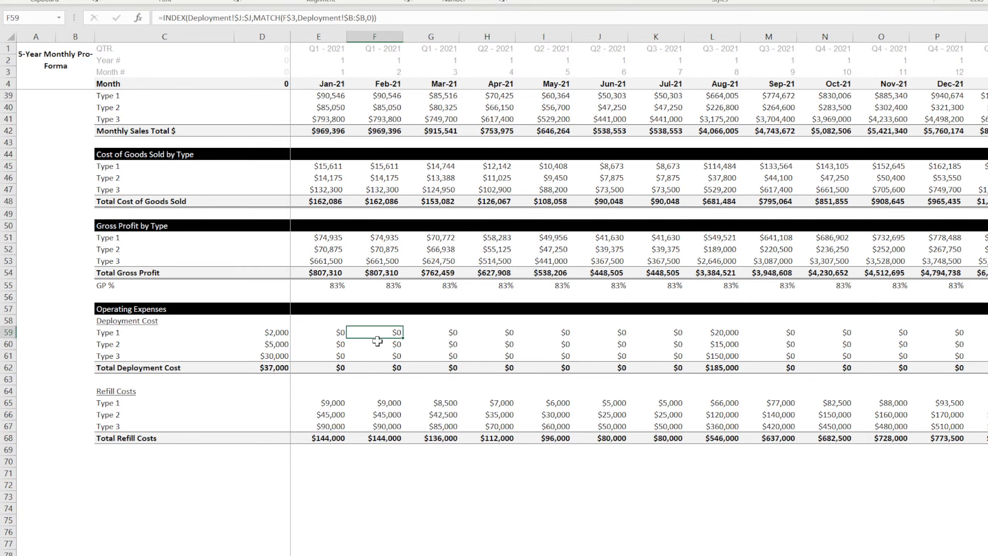
left_click(377, 341)
left_click(376, 353)
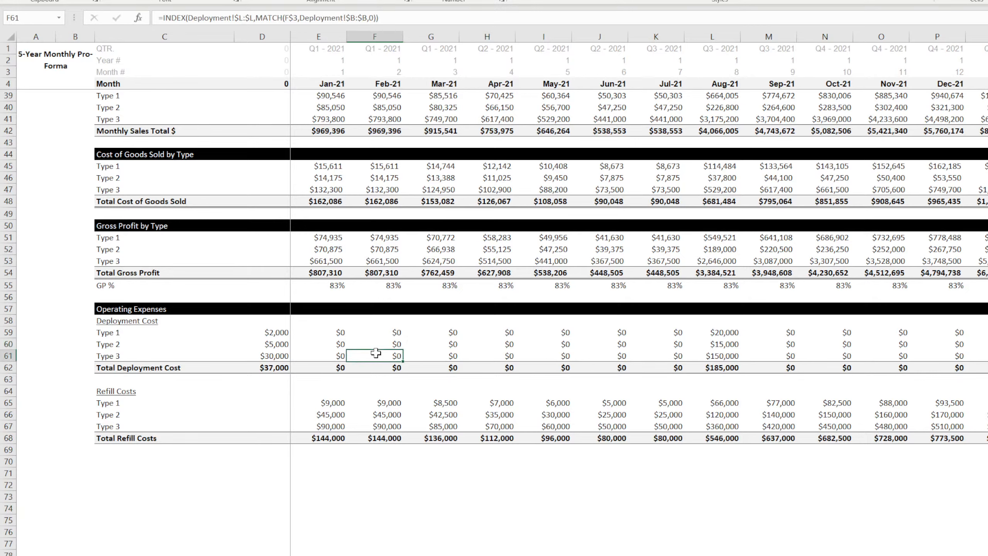
left_click(328, 334)
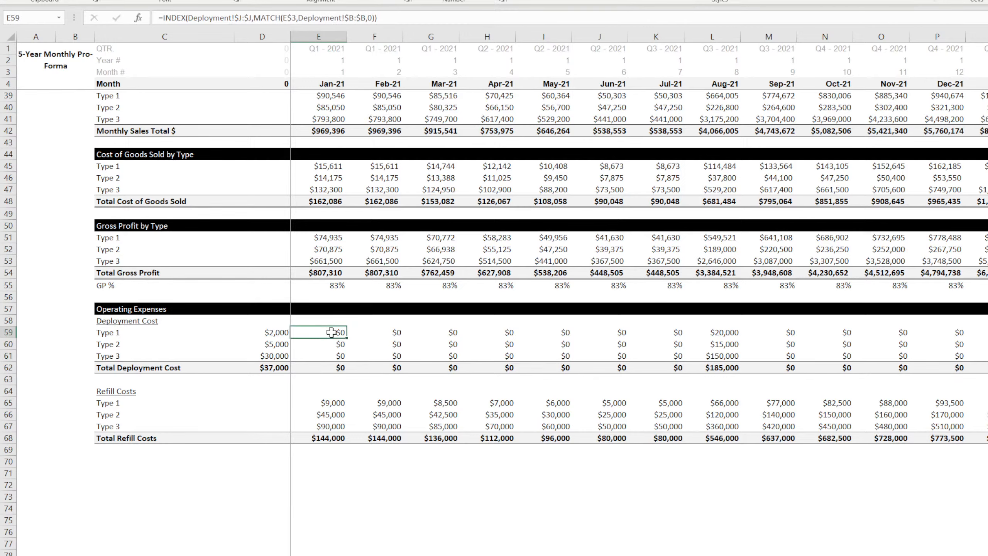
left_click(329, 344)
scroll(328, 355, "up", 4)
left_click(329, 390)
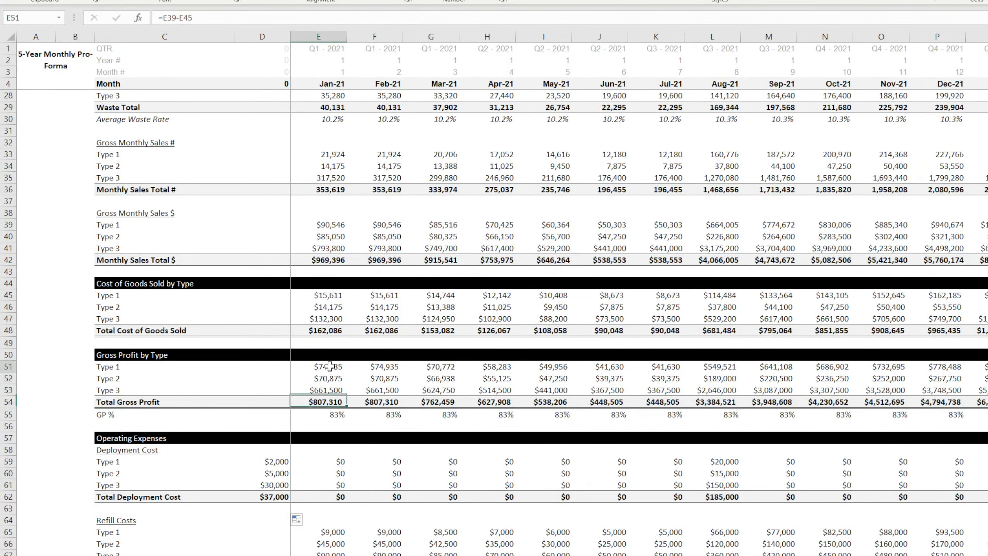
left_click(329, 367)
left_click(329, 378)
left_click(330, 295)
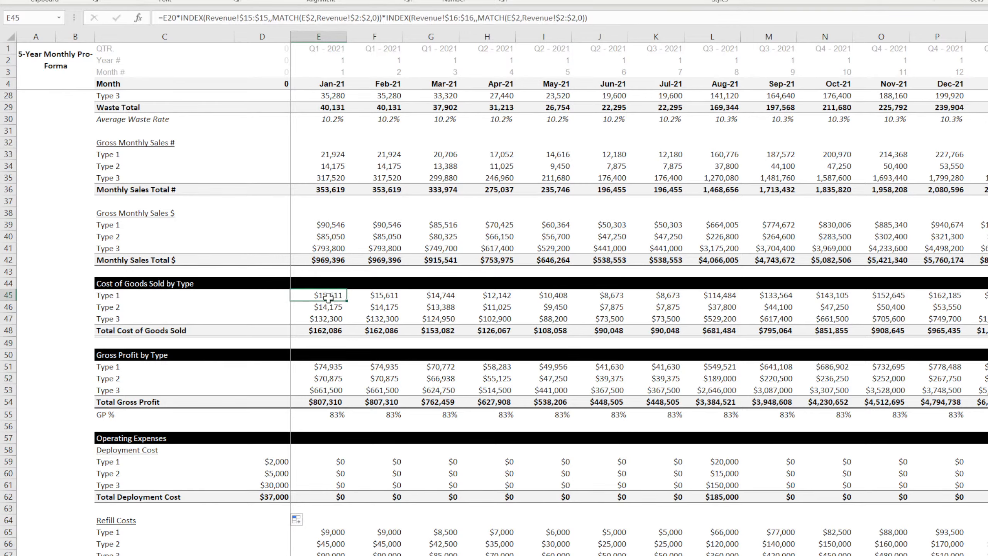
left_click(333, 238)
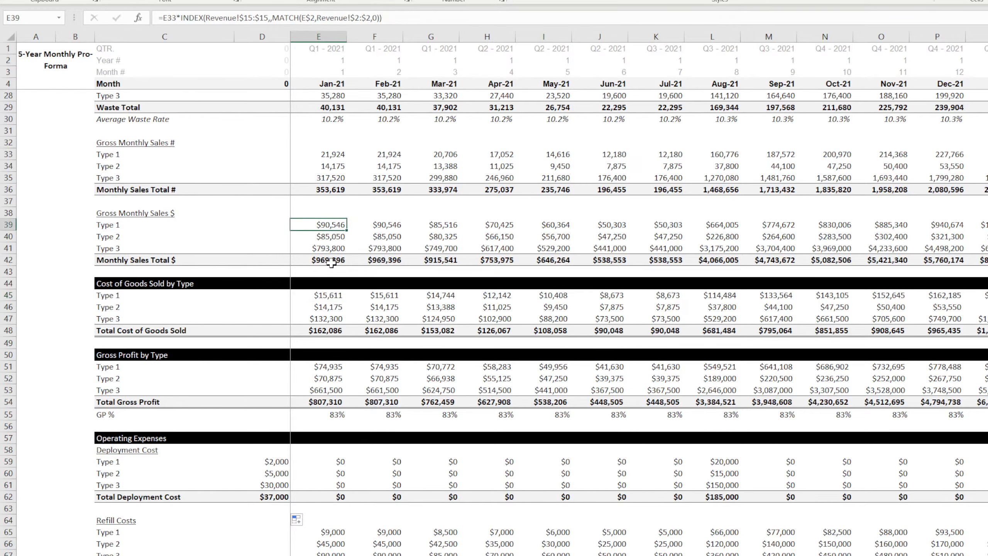
Examine the January formulas for Type 2 waste, max monthly sales, cumulative machine count and deployment.
scroll(331, 265, "up", 4)
left_click(328, 294)
left_click(327, 342)
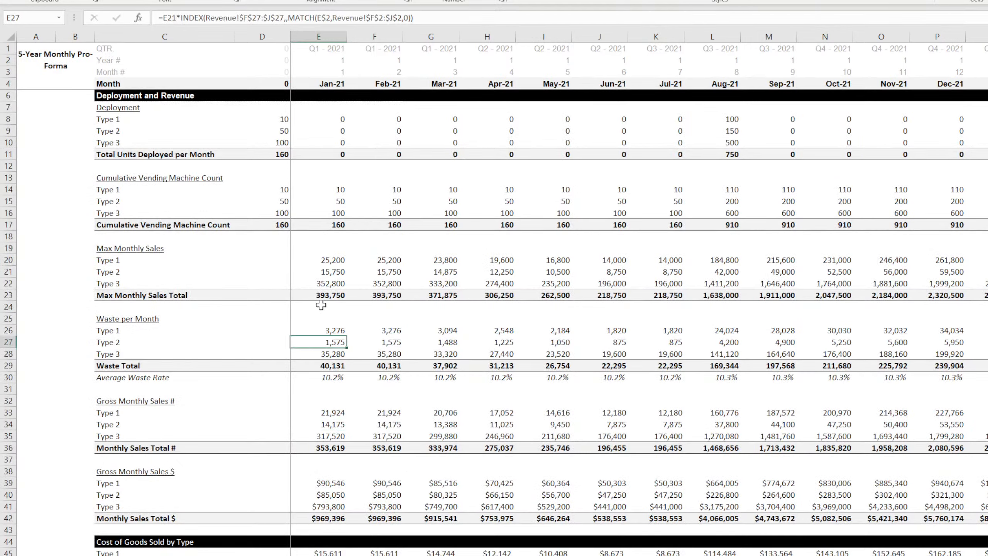
left_click(323, 272)
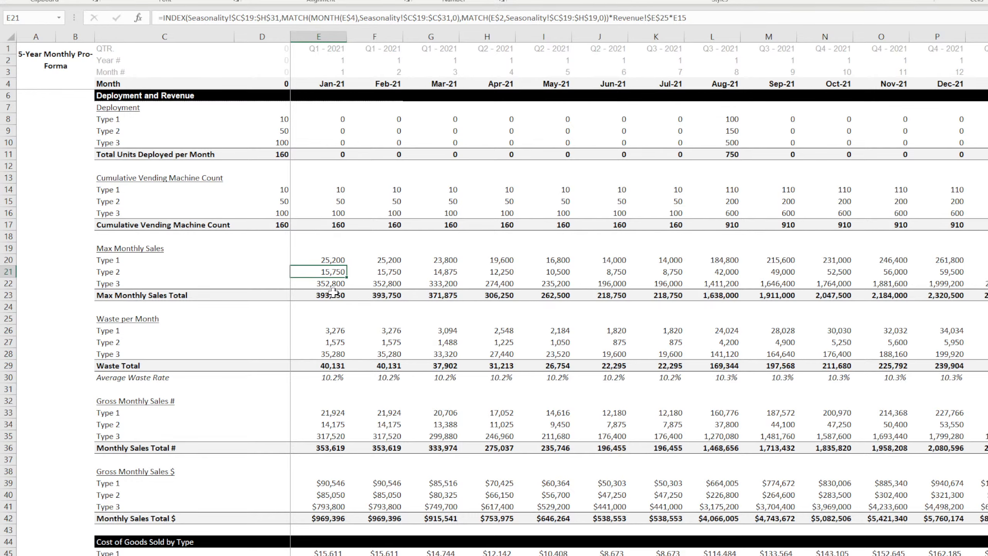
scroll(334, 292, "up", 1)
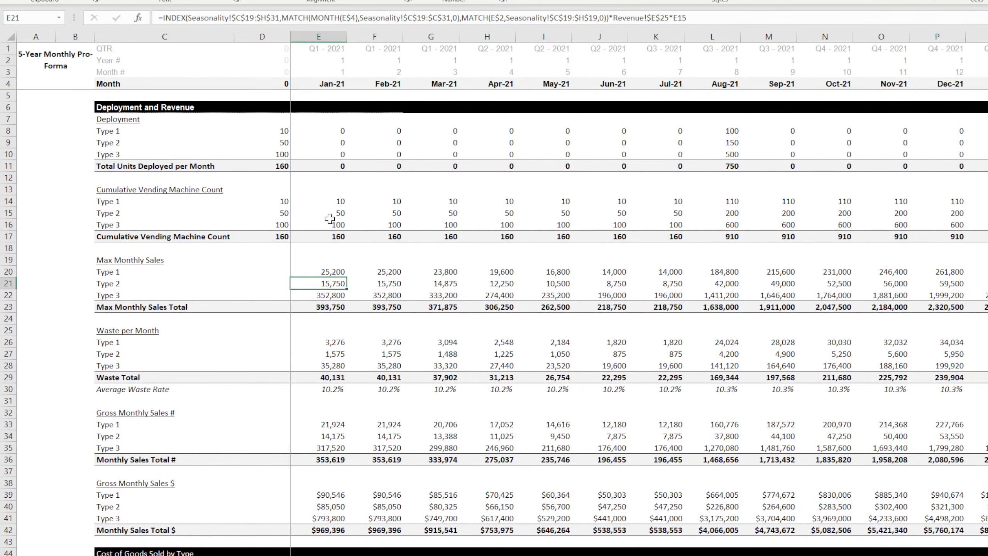
left_click(331, 214)
left_click(324, 141)
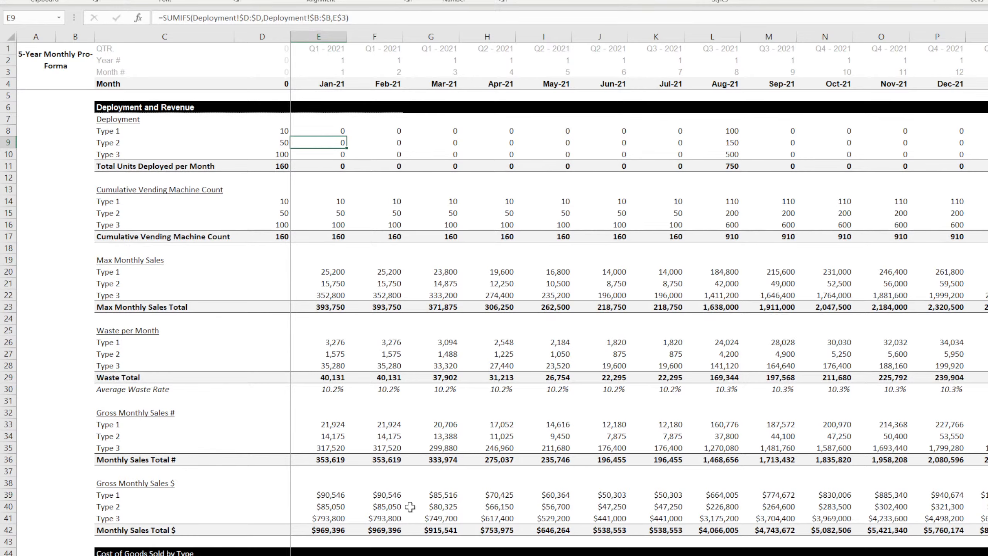
Examine the vending machine useful-life schedule: the deployed cost grid, the Life of Machines grid and the monthly allocation formulas below.
key("ctrl+bracketleft")
left_click(142, 96)
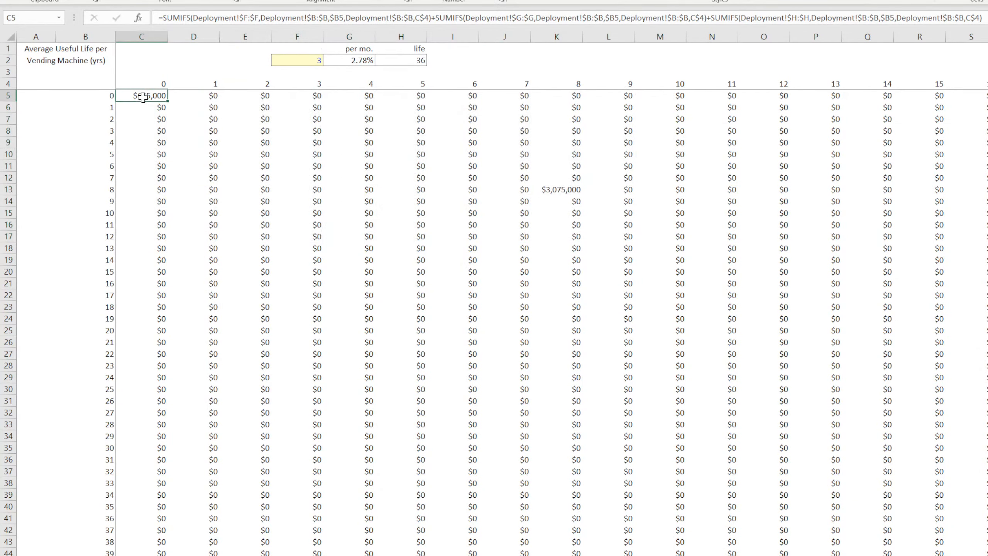
left_click(136, 127)
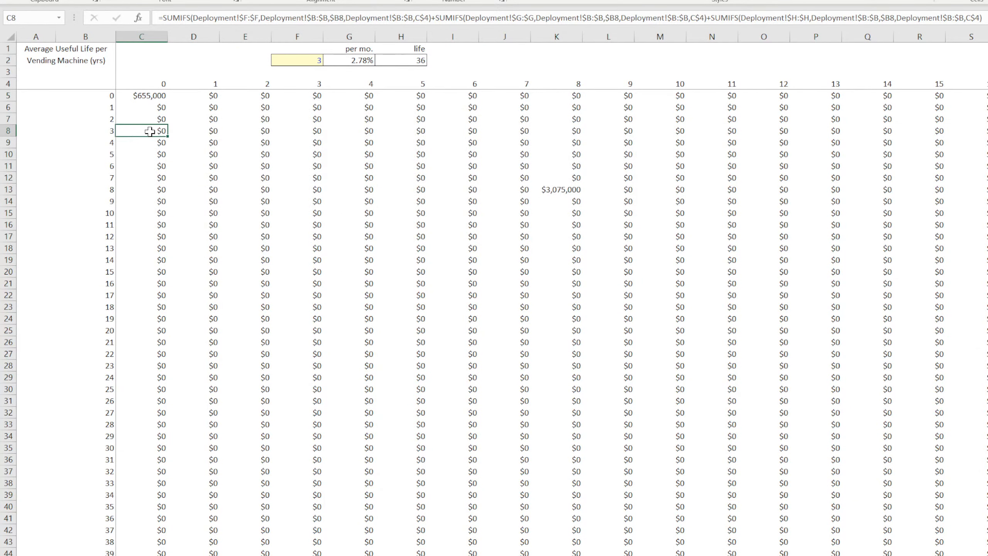
left_click(193, 142)
left_click(245, 154)
scroll(205, 347, "down", 15)
left_click(147, 351)
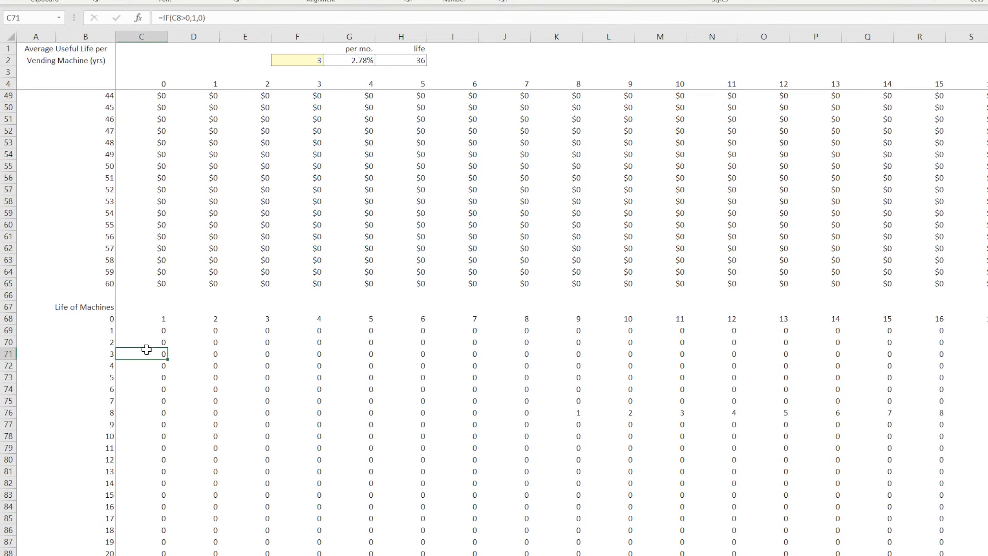
left_click(210, 357)
scroll(175, 389, "down", 18)
left_click(165, 436)
scroll(171, 432, "up", 20)
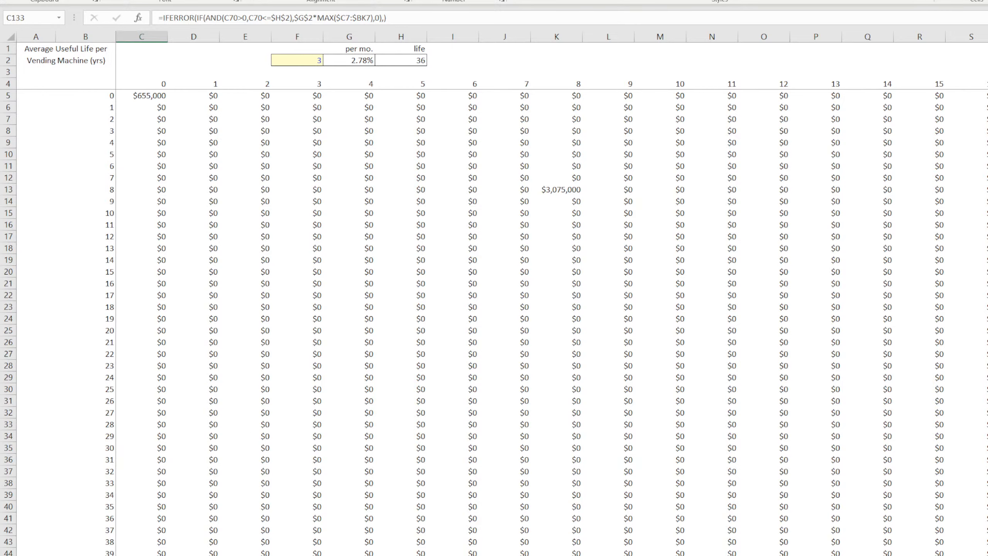
Return to the monthly pro forma, inspect the month 0 Type 1 deployment formula in D8, and view the Operating Expenses section.
key("ctrl+Page_Up")
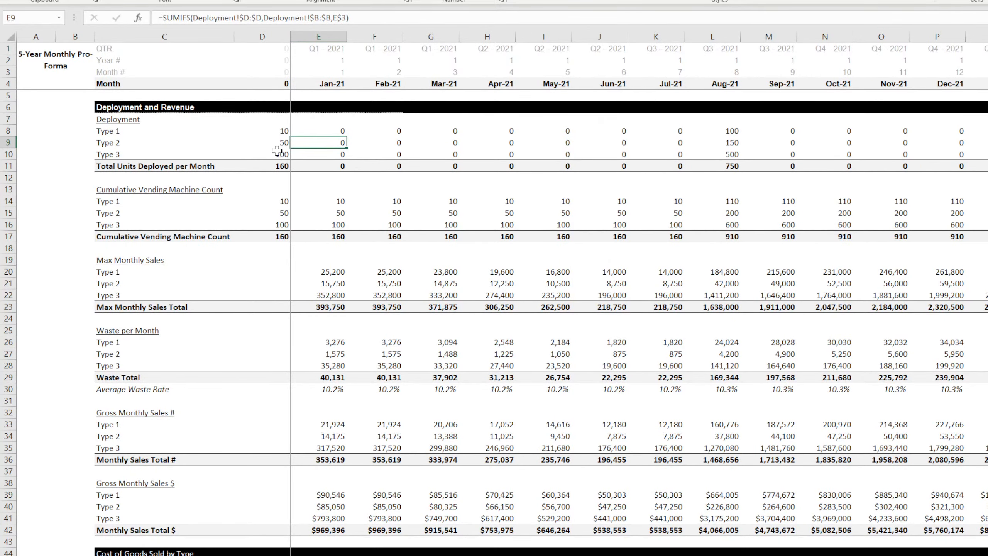
left_click(274, 132)
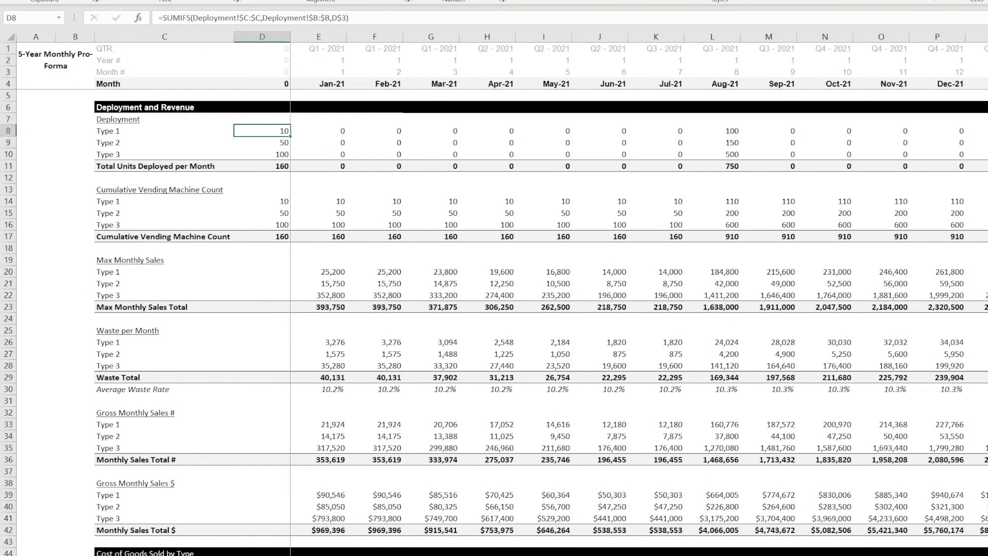
scroll(373, 401, "down", 15)
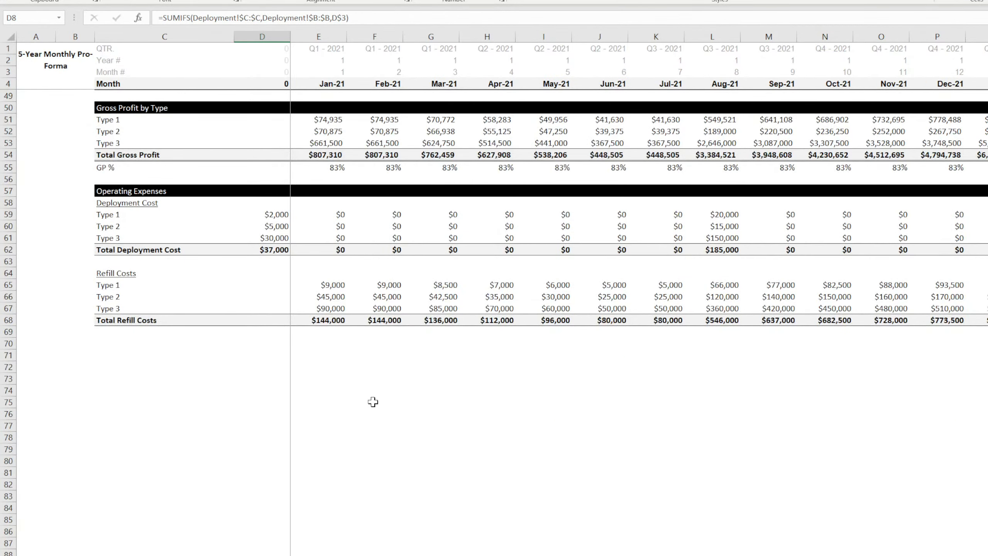
Open the cost schedules and review the average refill costs for Types 1 to 3 across FY 2021 to FY 2025.
scroll(372, 402, "down", 15)
scroll(373, 402, "up", 15)
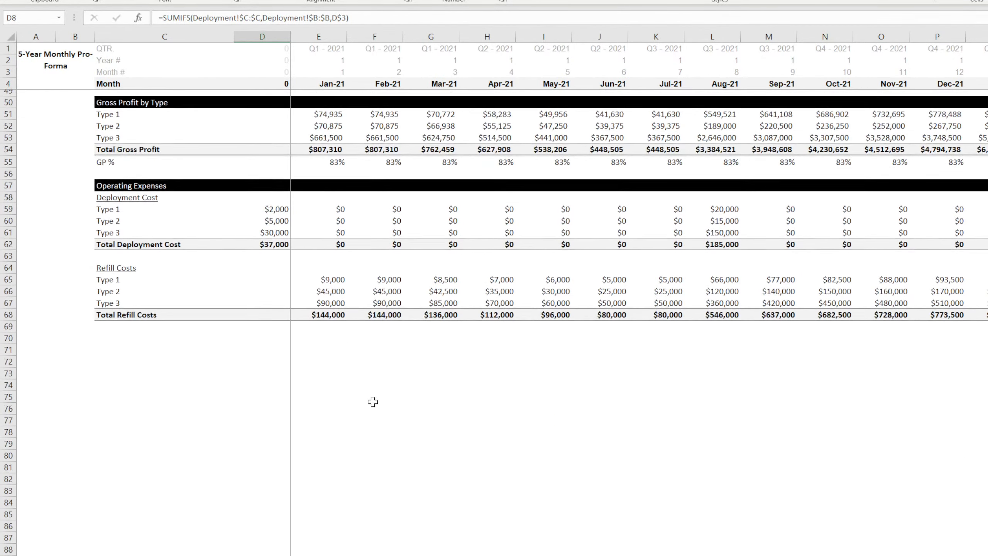
key("ctrl+Page_Down")
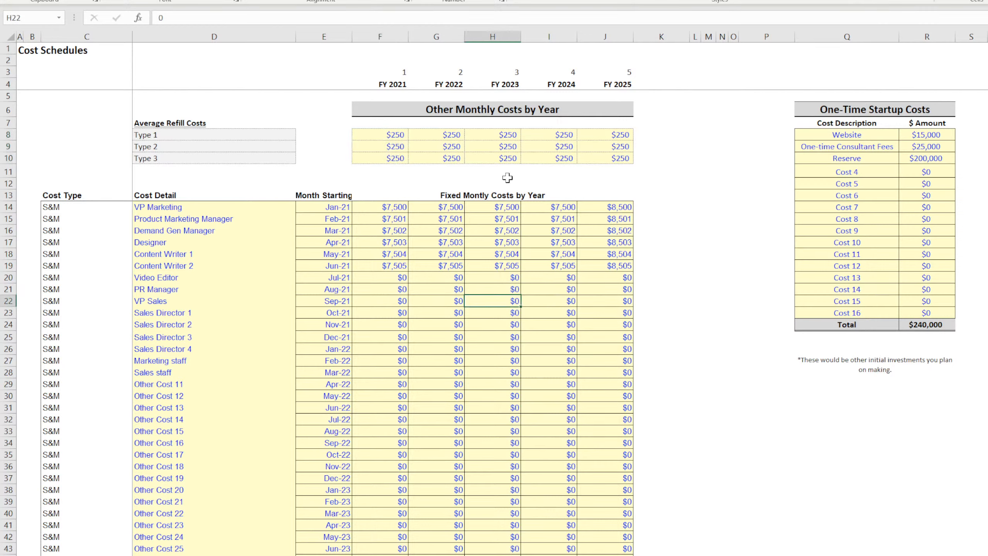
left_click_drag(394, 134, 624, 159)
Give the VP Marketing start month in E14 a dropdown list sourced from months Jan-21 to Dec-25 in A1:A60 of the month list sheet.
left_click(327, 207)
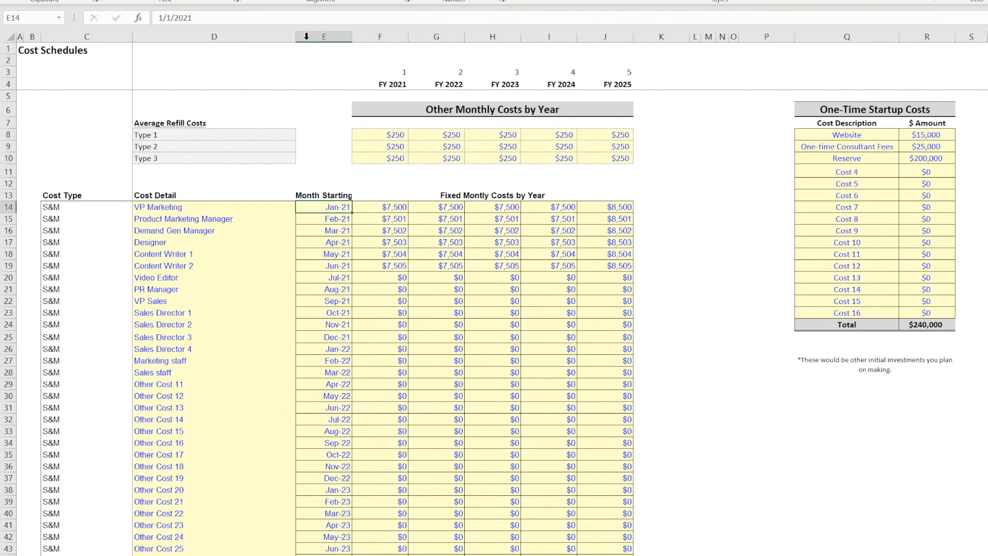
left_click(439, 1)
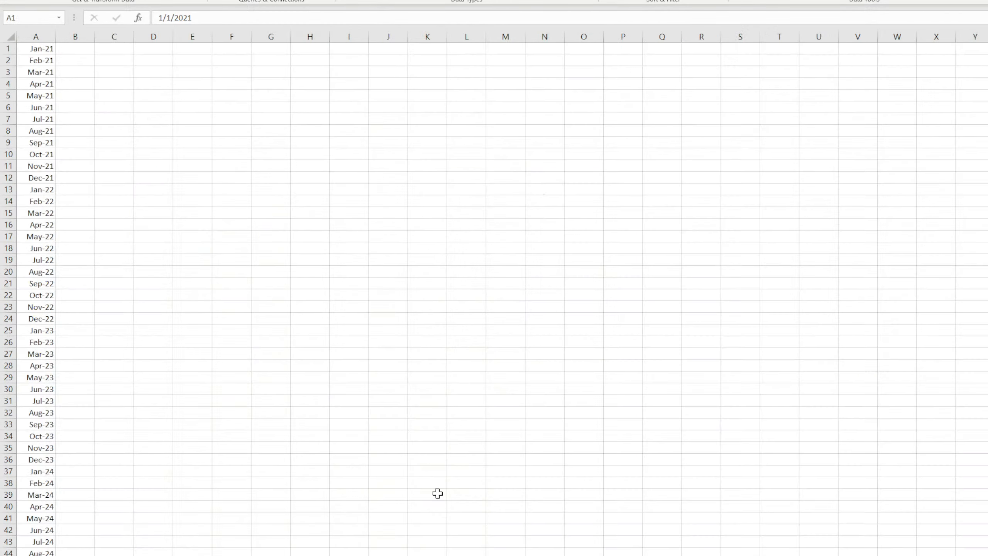
scroll(47, 94, "down", 5)
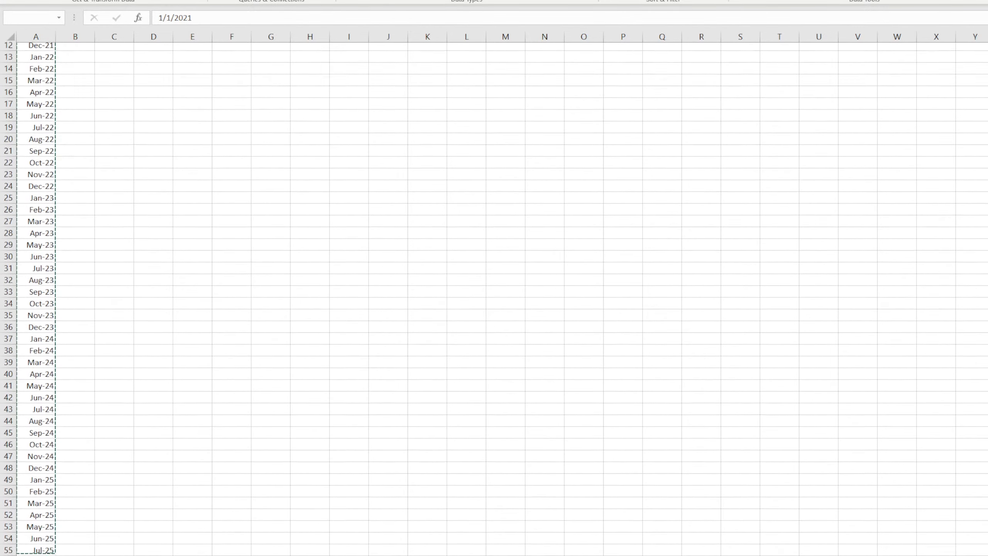
scroll(38, 523, "down", 4)
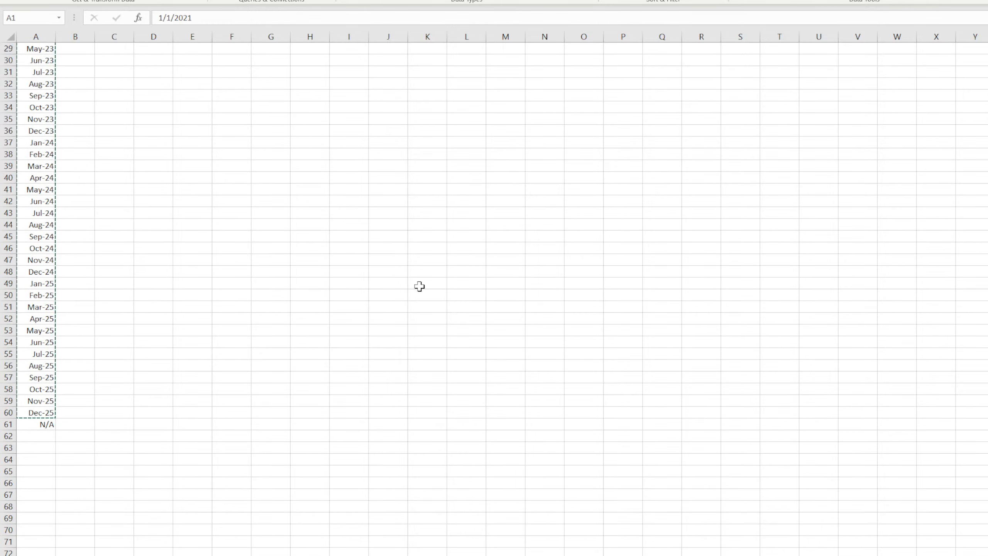
key("Escape")
key("ctrl+Page_Up")
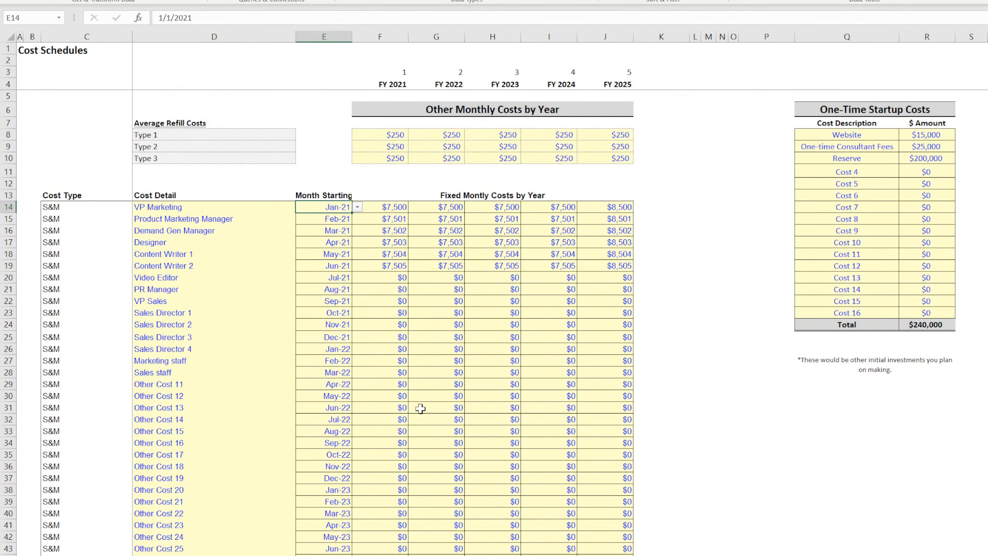
Fill the S&M start months and their dropdown from E14:E15 down through E45.
left_click(336, 216)
key("ctrl+d")
key("ctrl+z")
left_click_drag(335, 206, 335, 218)
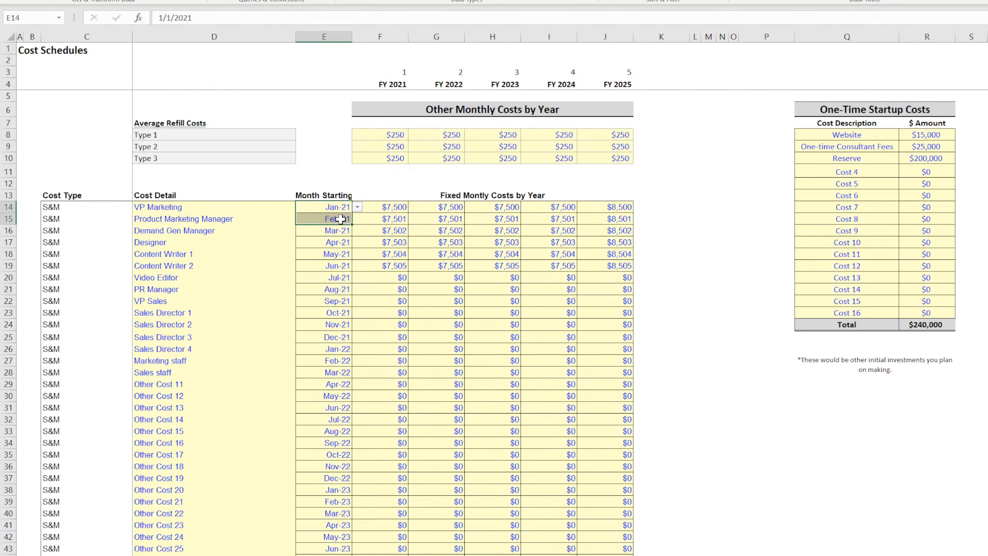
key("ctrl+shift+Down")
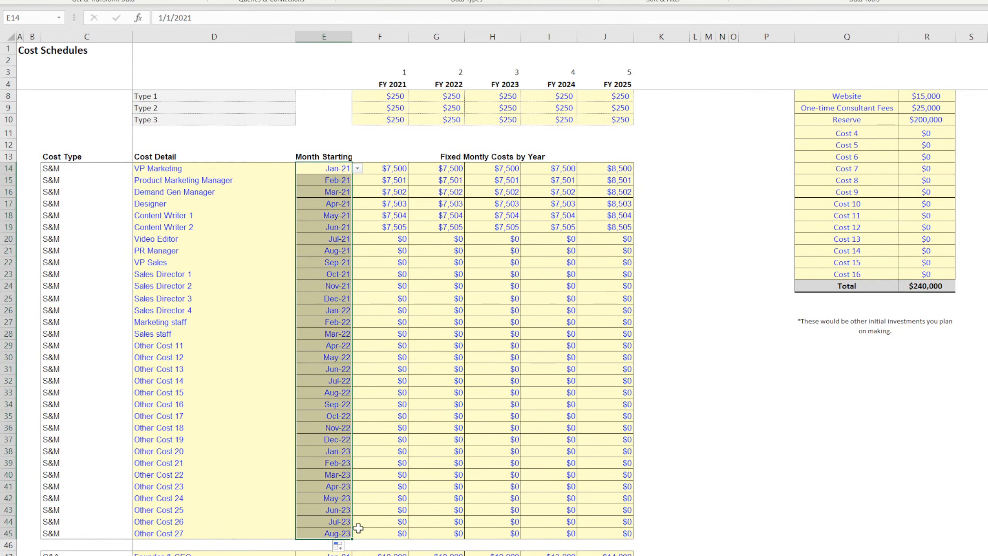
Copy the S&M start months E14:E45 with their dropdowns onto the G&A start months in E47:E78.
key("ctrl+c")
scroll(350, 218, "down", 11)
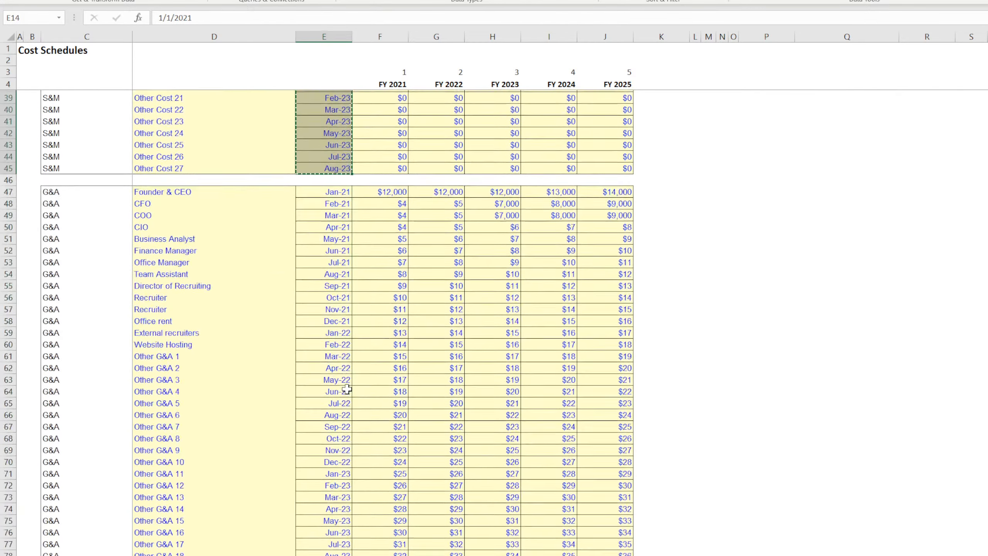
left_click(324, 167)
key("ctrl+shift+Down")
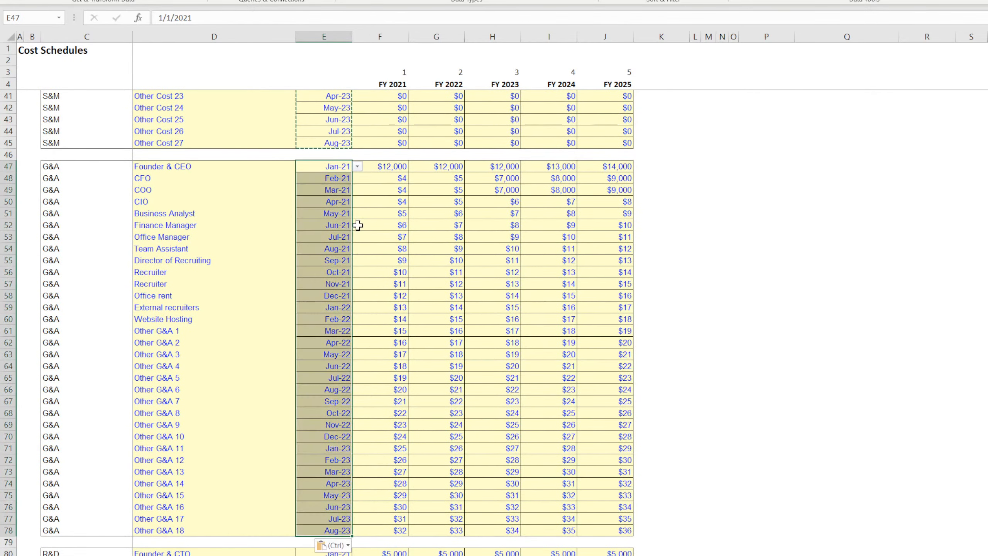
key("ctrl+v")
Paste the copied start months with dropdowns onto the R&D start months in E80:E111.
scroll(401, 281, "down", 11)
left_click(313, 168)
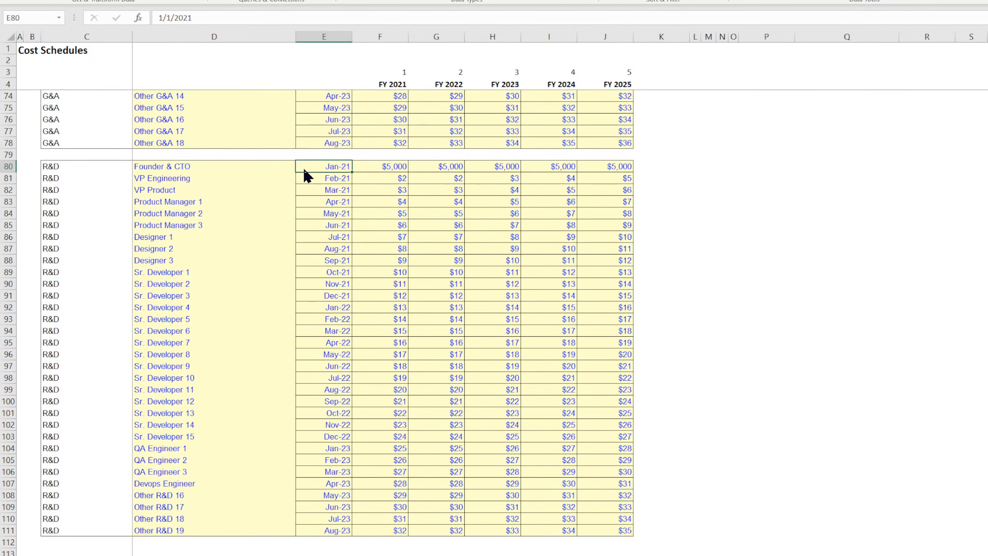
key("ctrl+shift+Down")
key("ctrl+v")
scroll(518, 360, "down", 7)
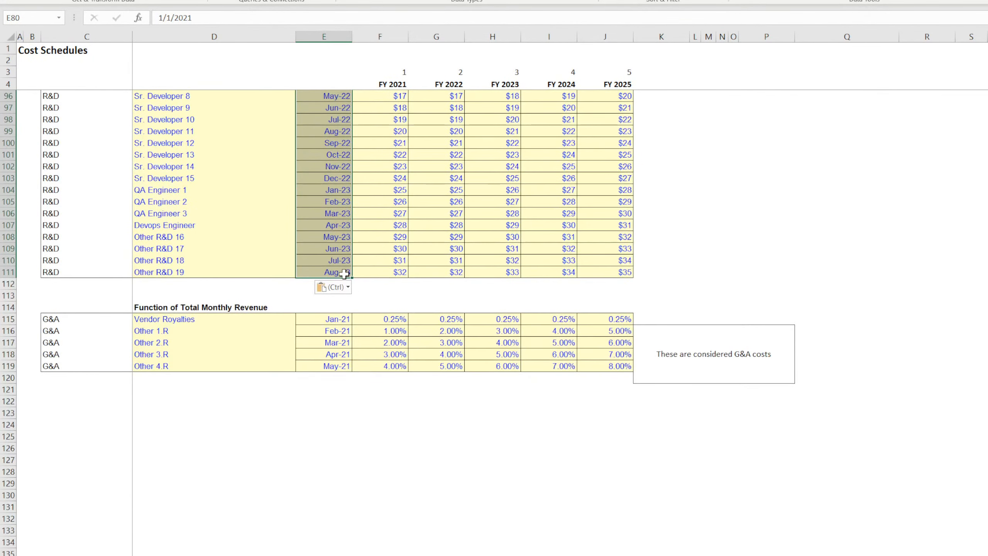
Copy the R&D start months E80:E83 onto E115:E118 in the Function of Total Monthly Revenue section and check E116's dropdown.
left_click(331, 319)
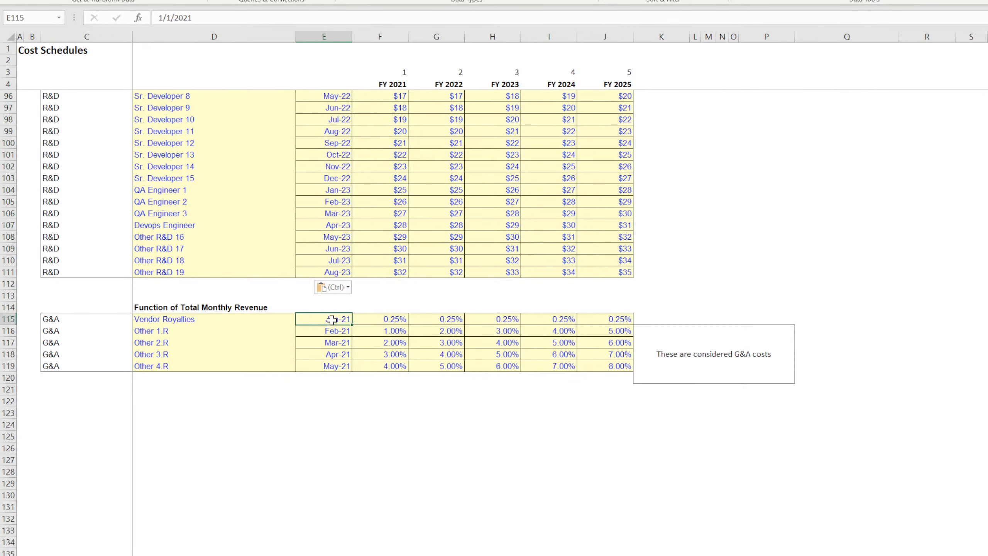
left_click(327, 272)
left_click_drag(327, 272, 327, 236)
scroll(327, 236, "up", 11)
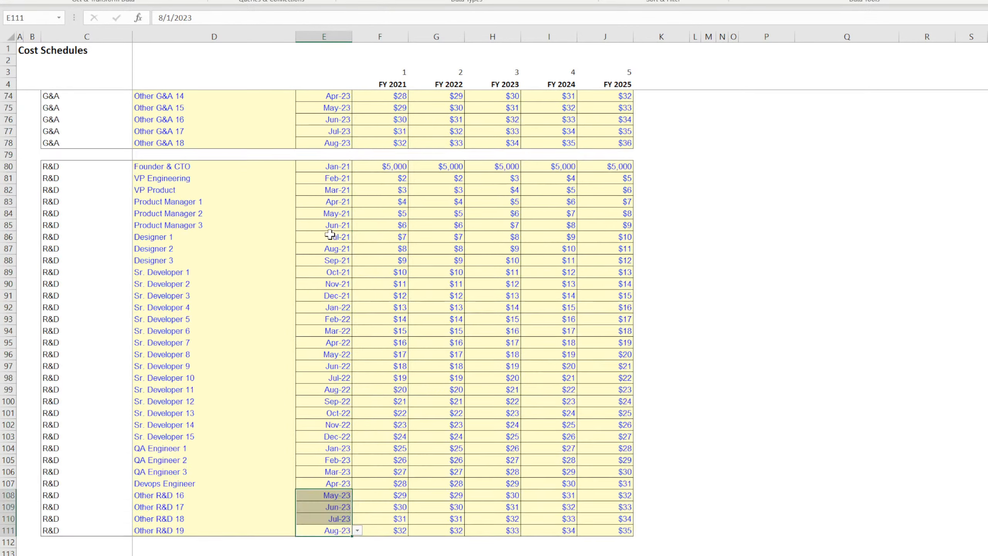
left_click(338, 296)
left_click_drag(338, 296, 330, 331)
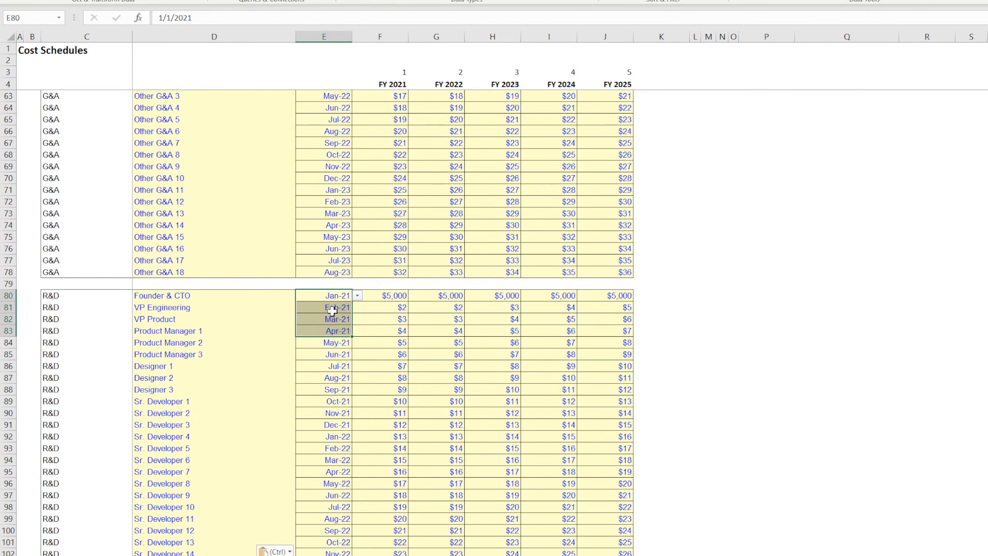
scroll(342, 303, "down", 15)
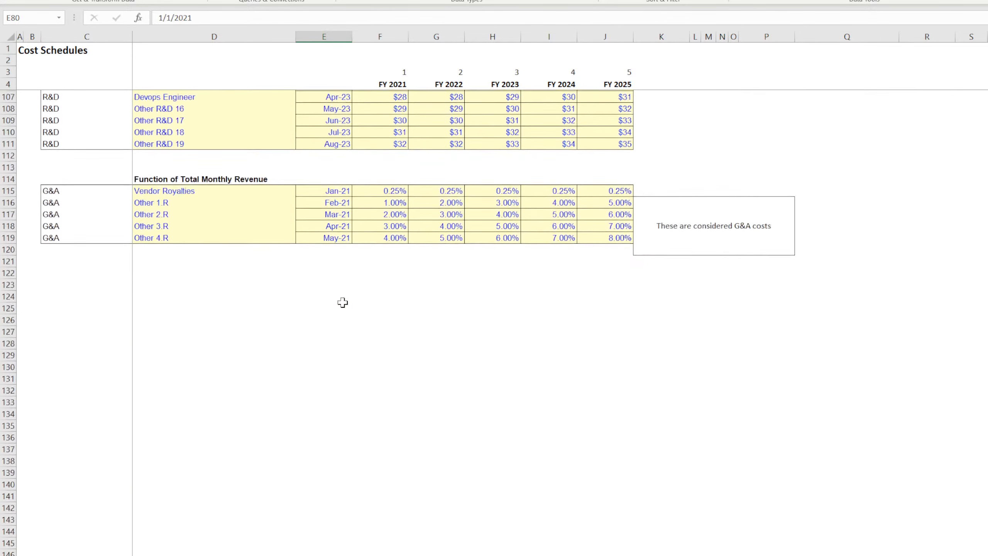
left_click(326, 190)
key("ctrl+v")
left_click(341, 191)
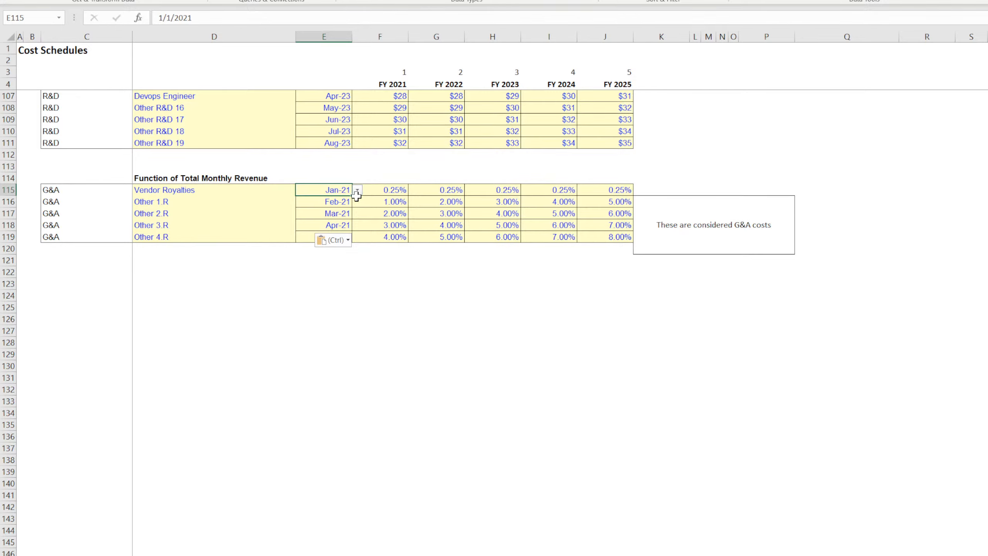
scroll(362, 280, "up", 4)
left_click(346, 330)
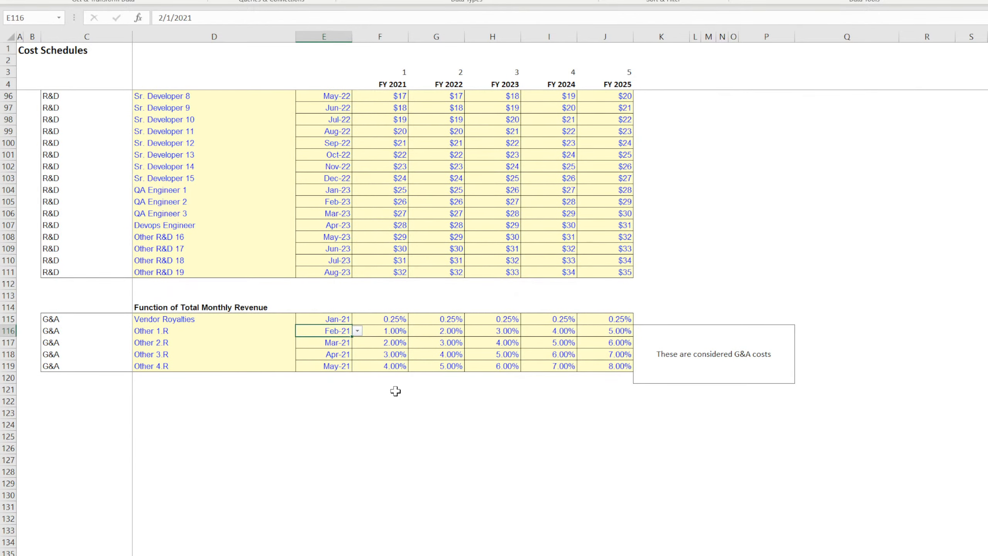
Check the FY 2021 and FY 2022 monthly costs of the R&D Founder & CTO.
scroll(395, 391, "up", 11)
left_click(389, 296)
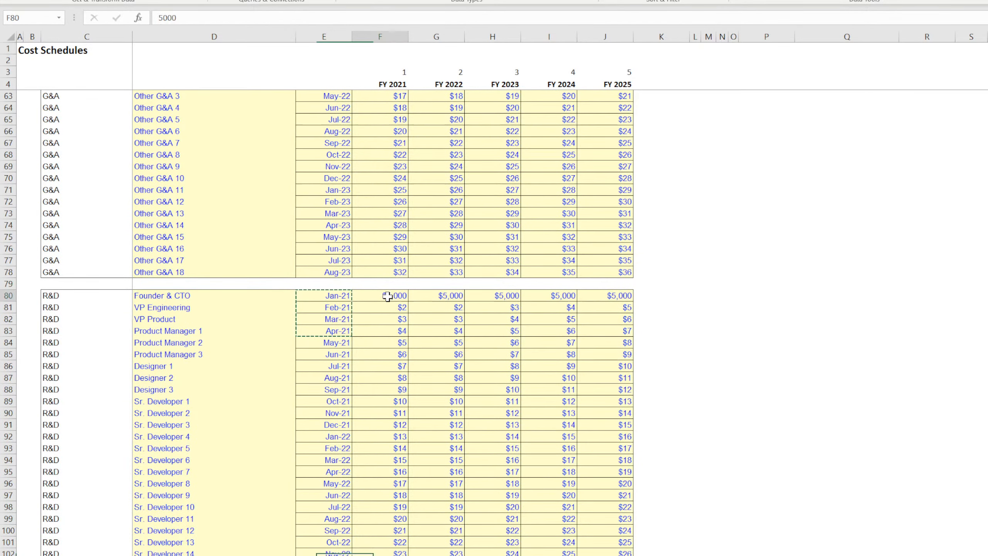
left_click(441, 297)
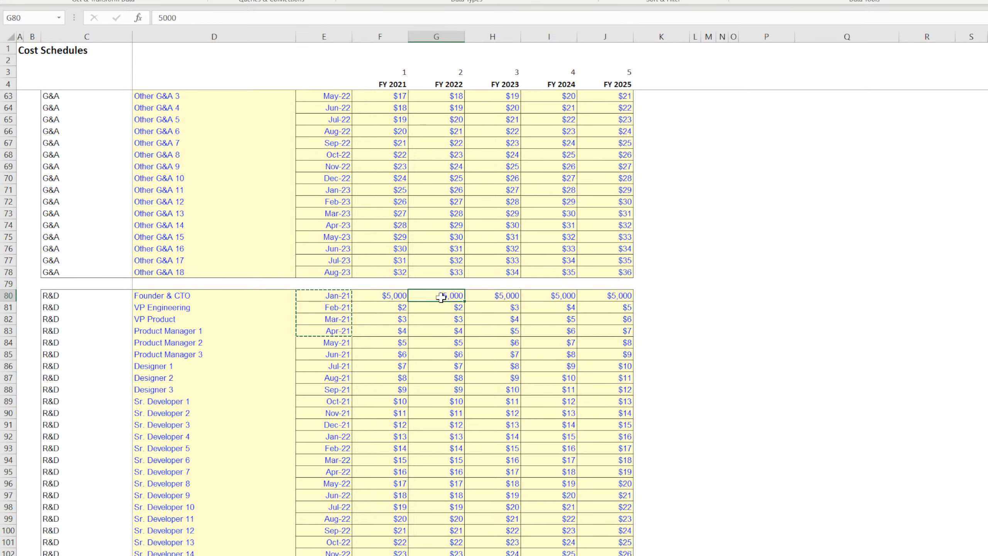
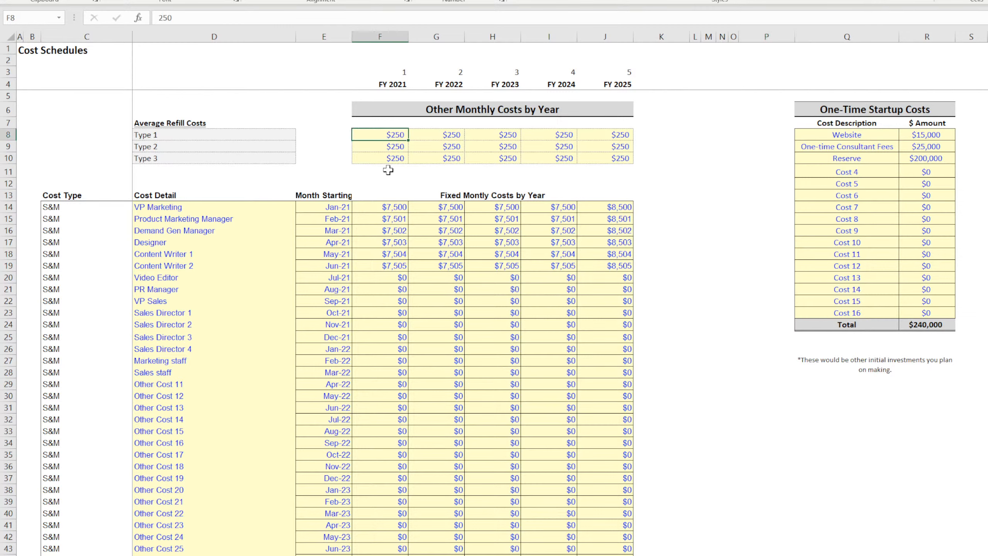
Examine the S&M, G&A and R&D fixed monthly cost blocks and the rows that are a function of total monthly revenue.
left_click(392, 234)
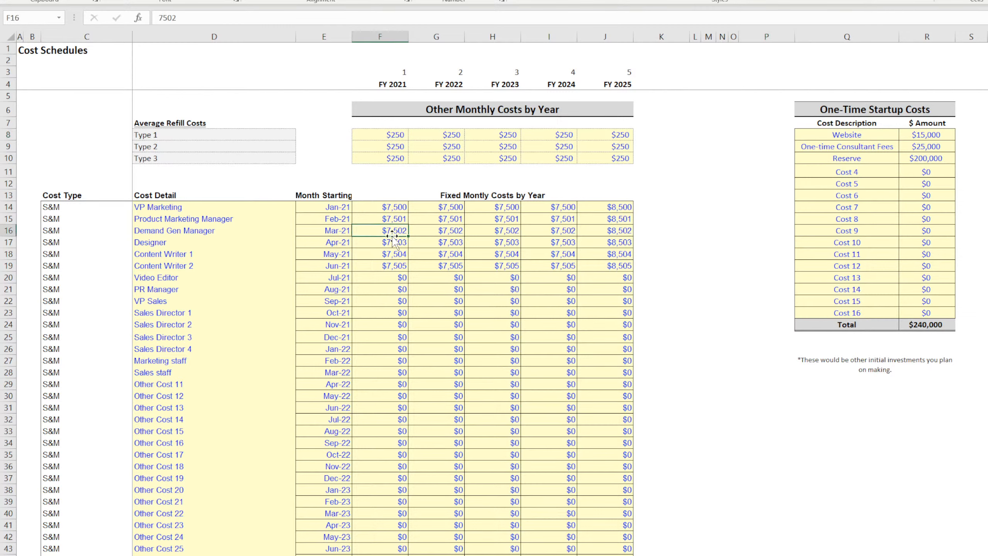
left_click(310, 207)
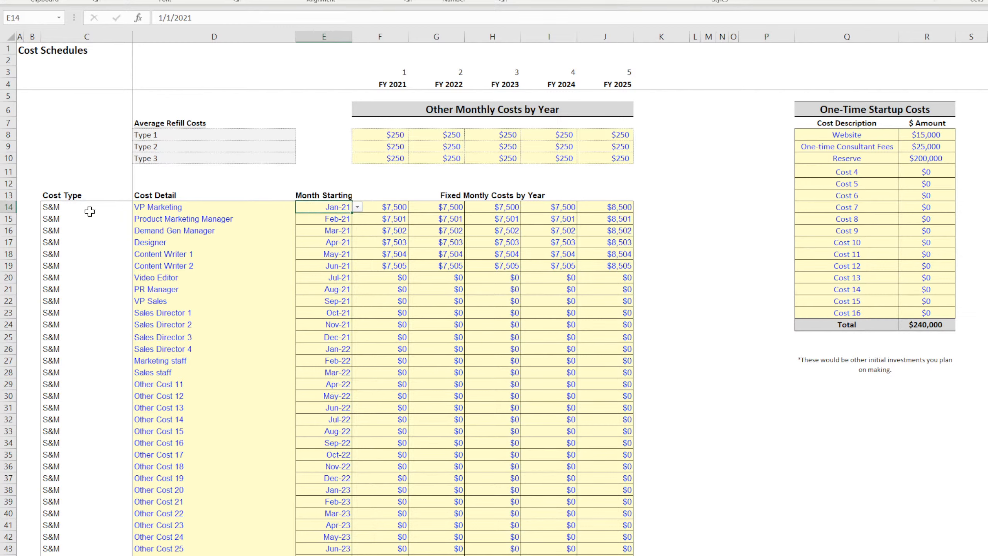
left_click_drag(60, 210, 595, 522)
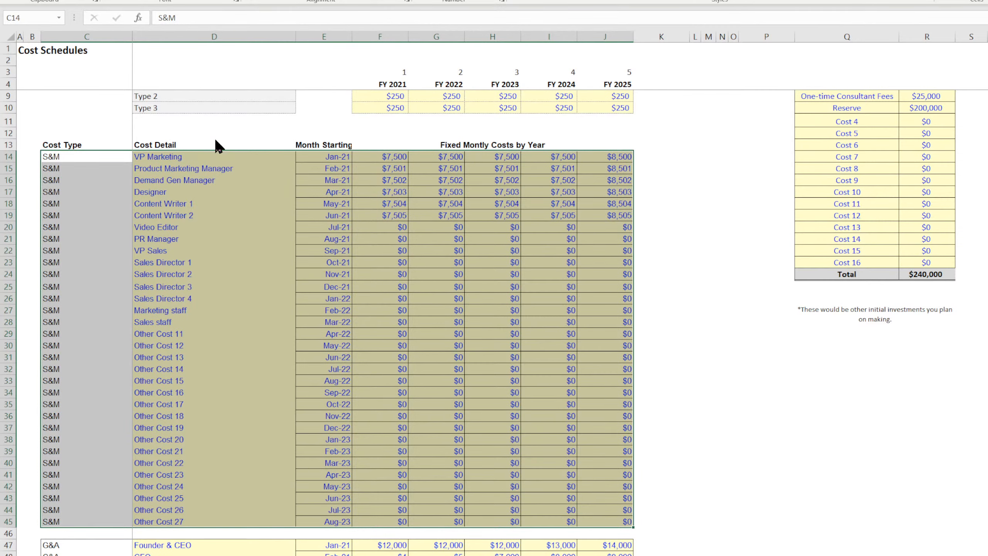
left_click(332, 368)
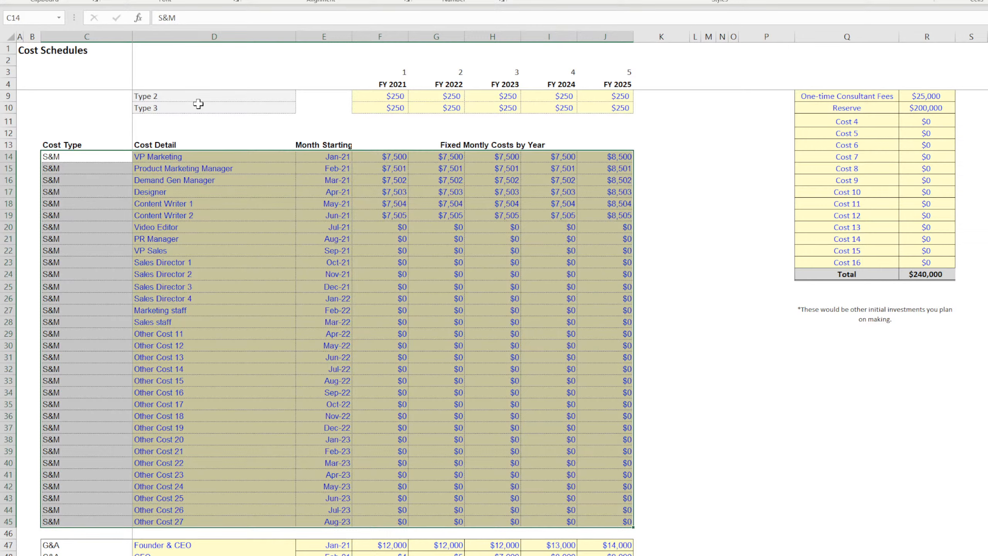
left_click(413, 285)
scroll(181, 241, "down", 11)
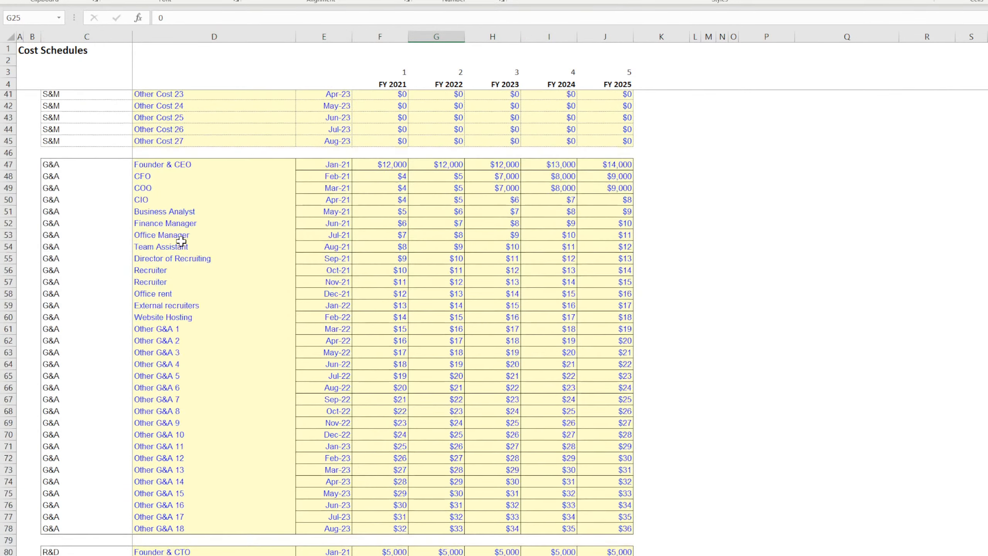
scroll(181, 241, "down", 1)
left_click_drag(67, 157, 607, 518)
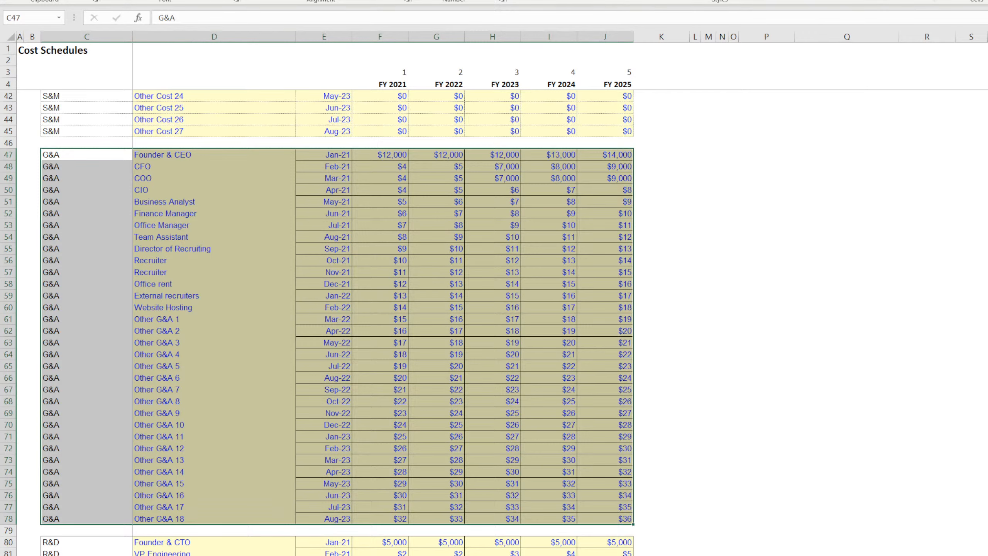
scroll(393, 270, "down", 11)
left_click_drag(125, 156, 606, 519)
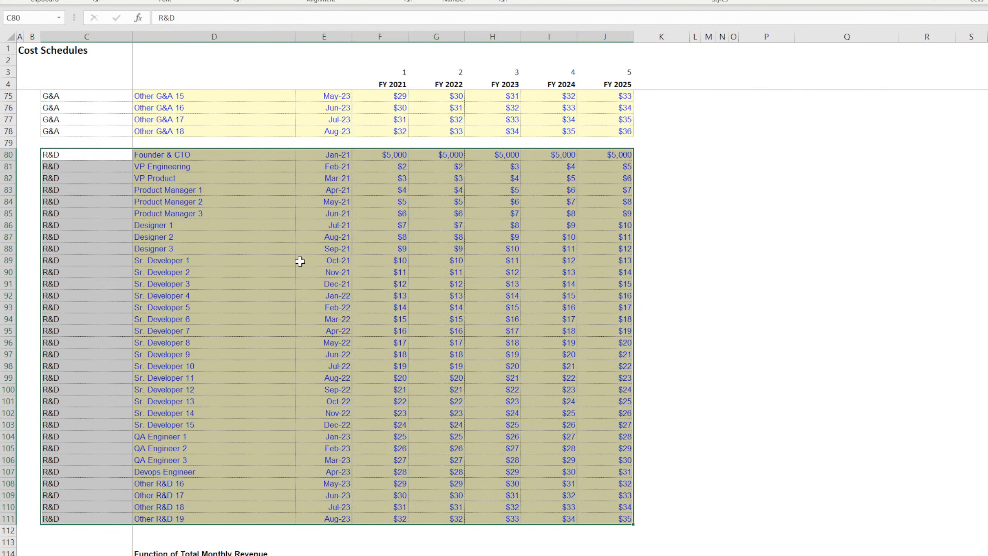
scroll(295, 263, "down", 11)
left_click_drag(61, 175, 598, 225)
Move the "These are considered G&A costs" note up one row to K115:P119, level with the Vendor Royalties row.
left_click(659, 183)
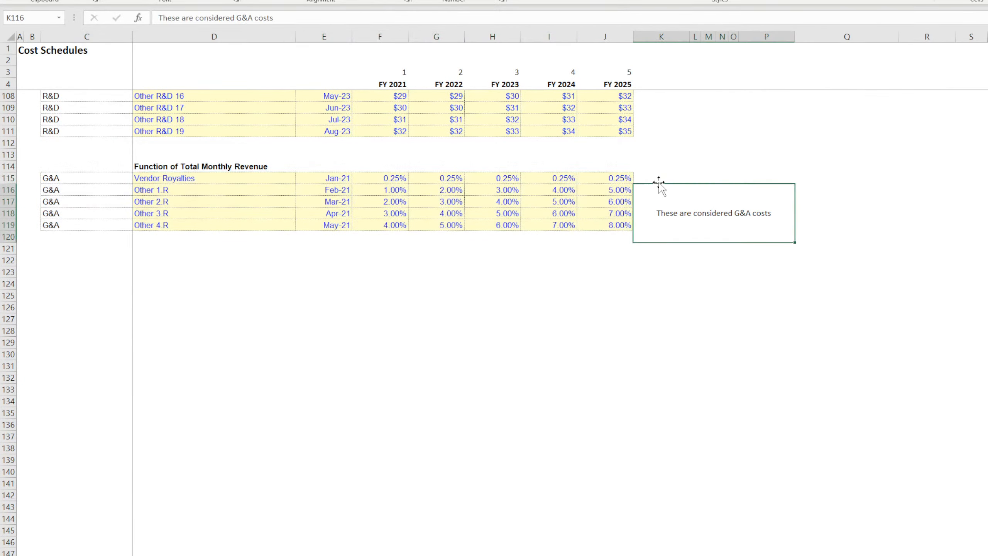
left_click_drag(661, 179, 758, 183)
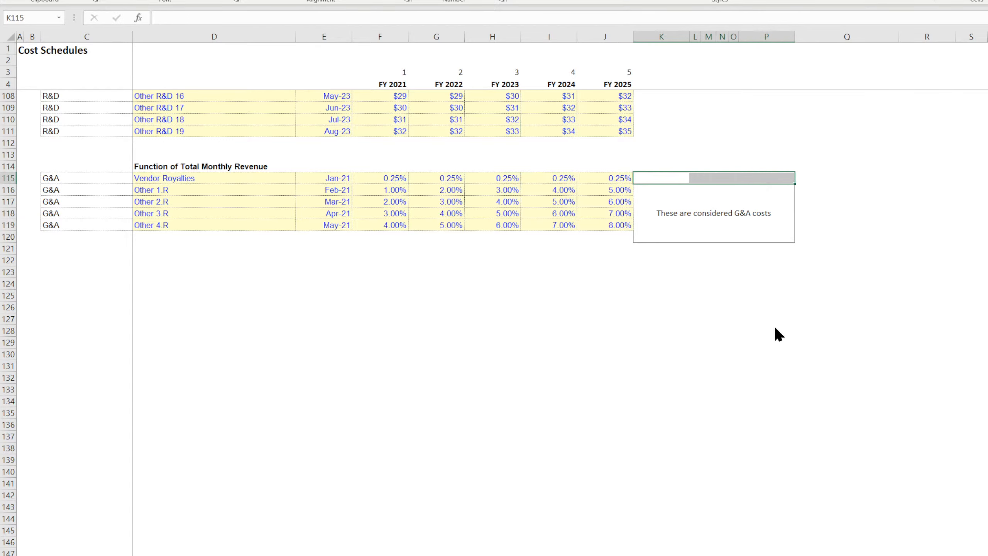
left_click(773, 359)
left_click(661, 352)
left_click(642, 183)
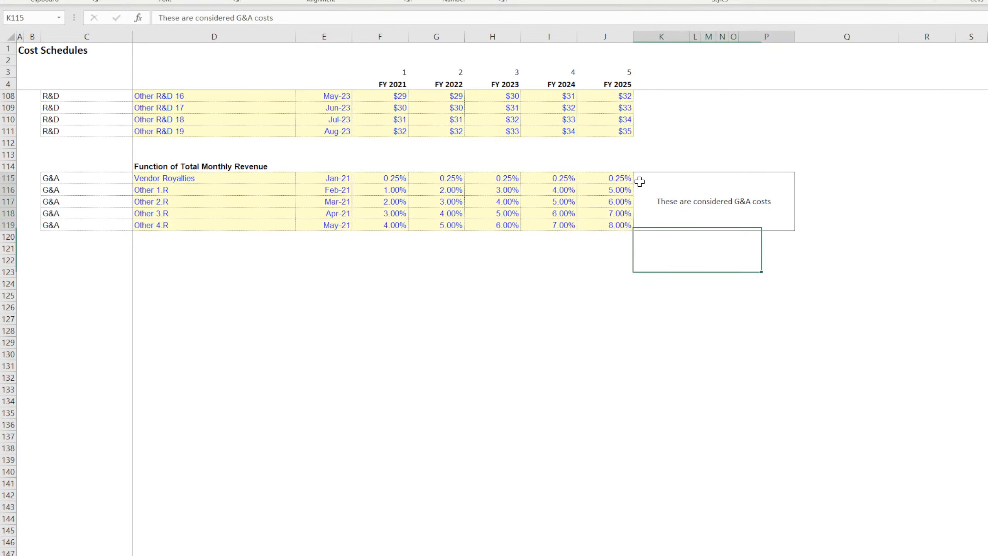
left_click(380, 354)
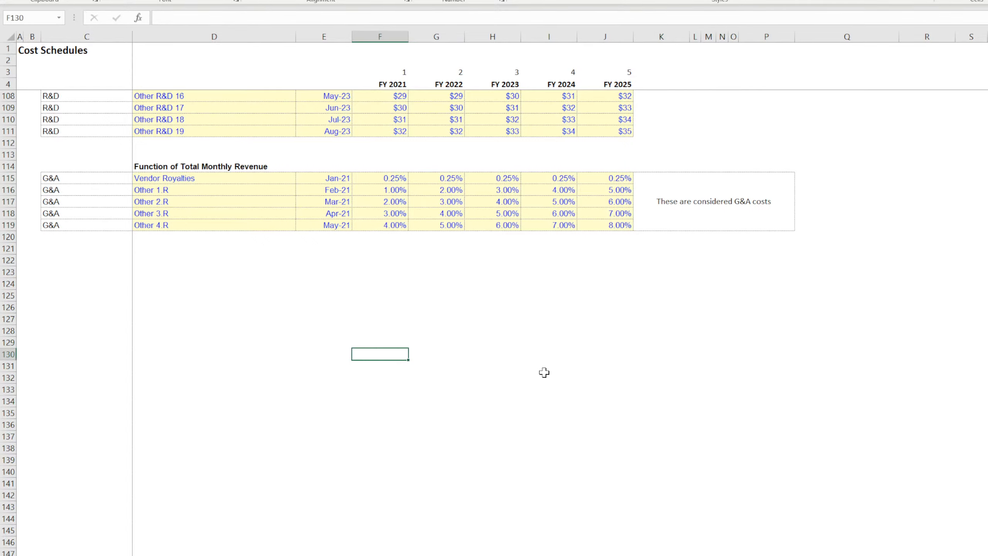
Review the One-Time Startup Costs descriptions and amounts in Q8:R23.
scroll(543, 372, "up", 20)
scroll(544, 372, "up", 2)
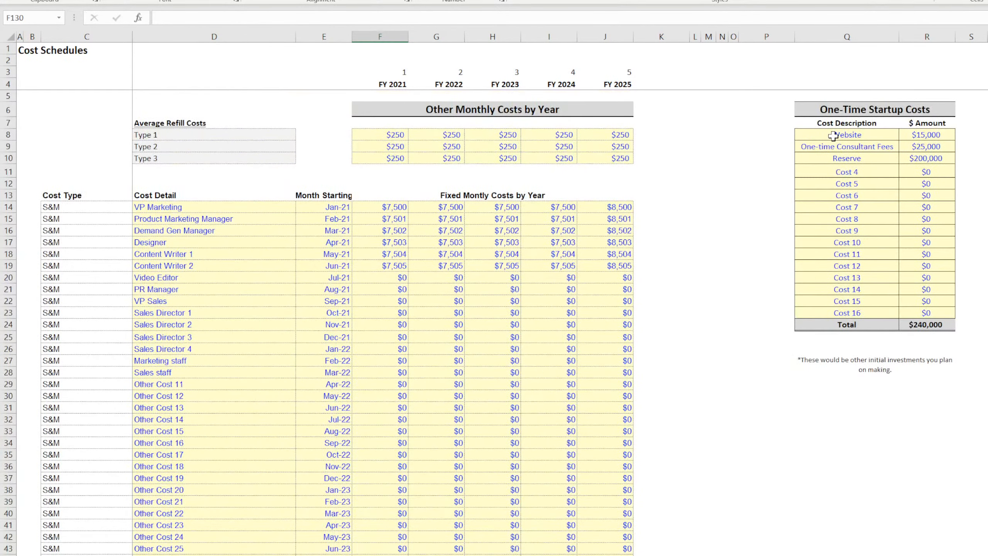
left_click_drag(833, 136, 938, 315)
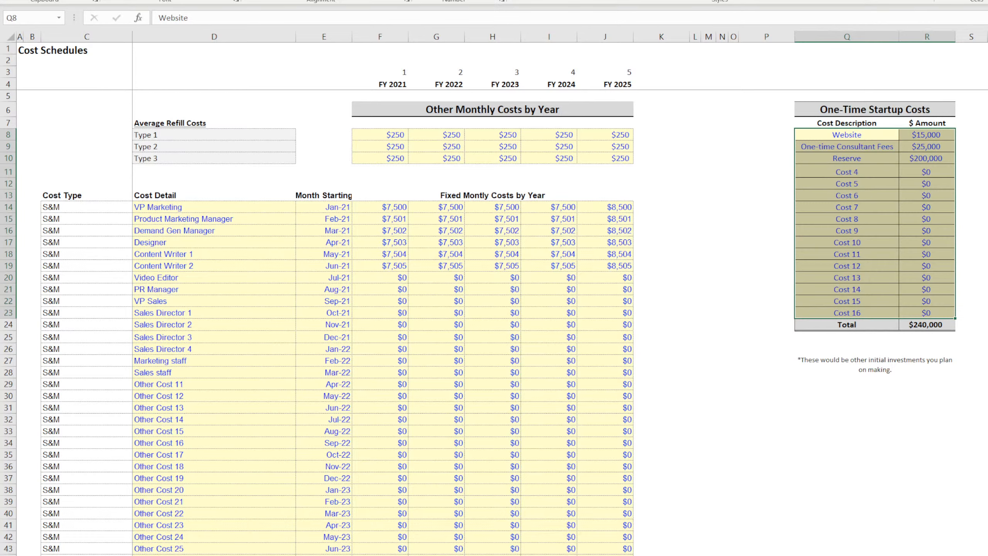
Review the cost schedule inputs against the sales, cost of goods, gross profit and operating expense sections of the monthly pro forma.
left_click_drag(987, 135, 987, 313)
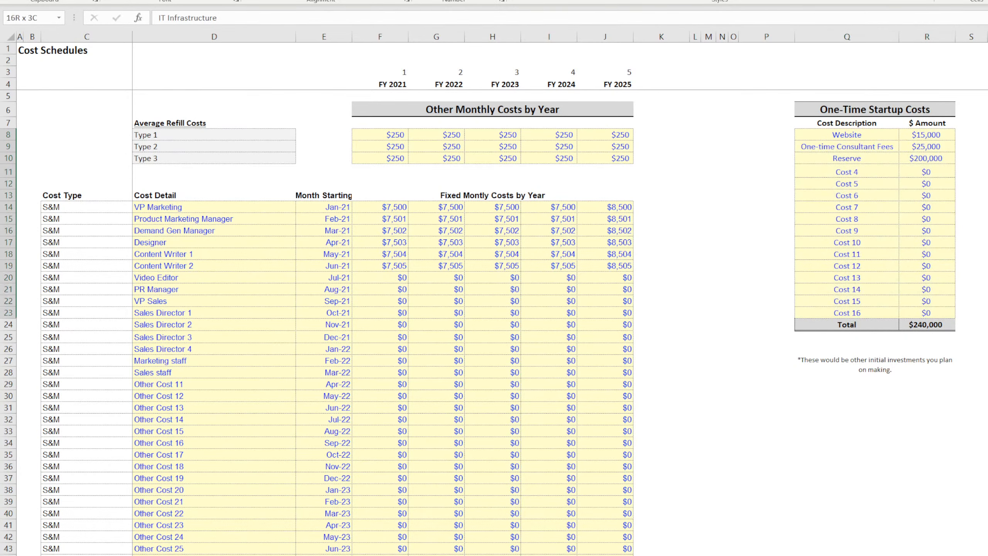
left_click(982, 450)
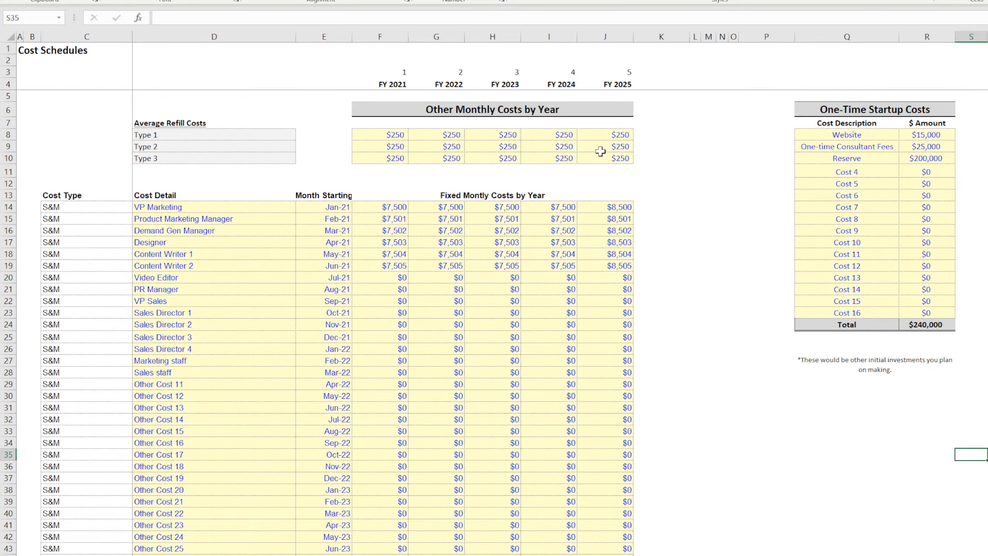
left_click(481, 114)
left_click(152, 136)
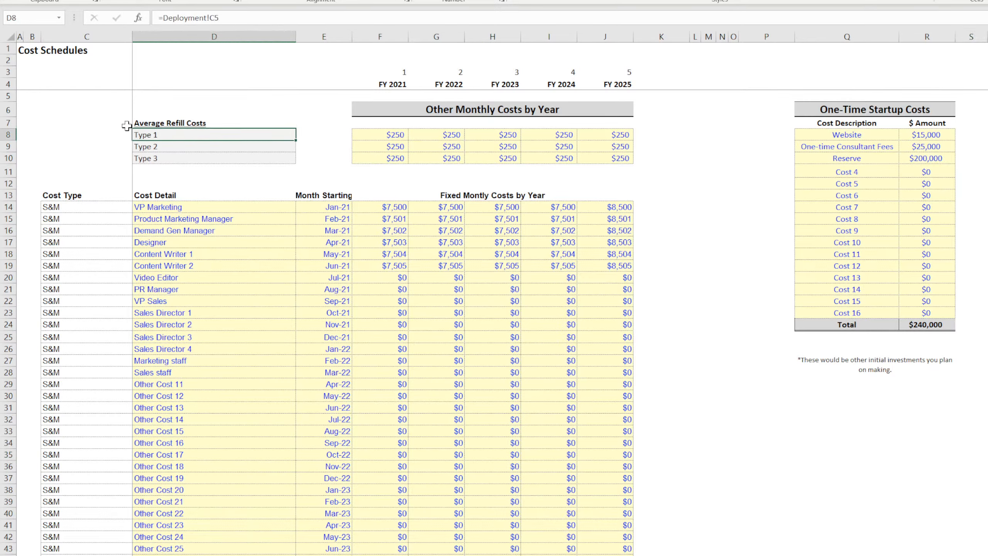
left_click(331, 219)
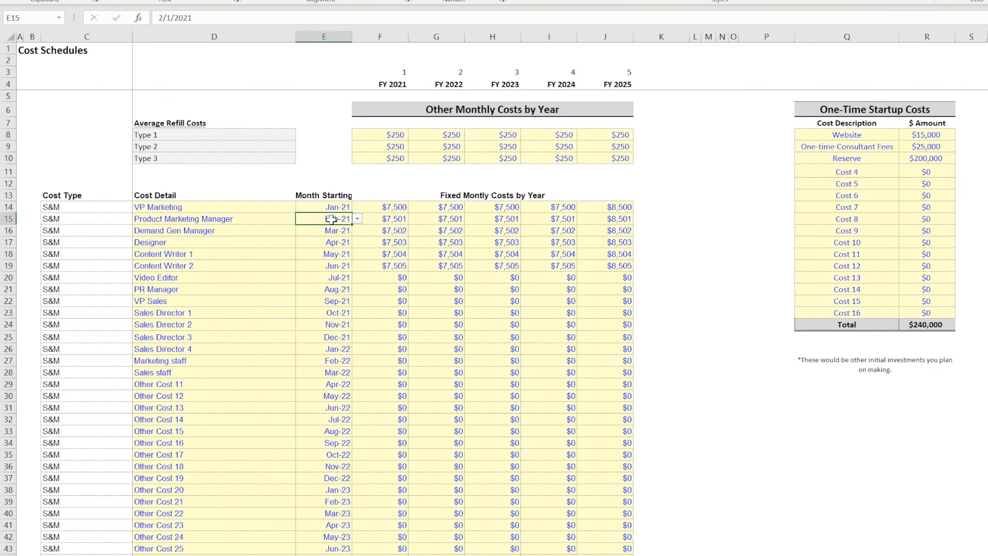
key("ctrl+Page_Down")
left_click(389, 412)
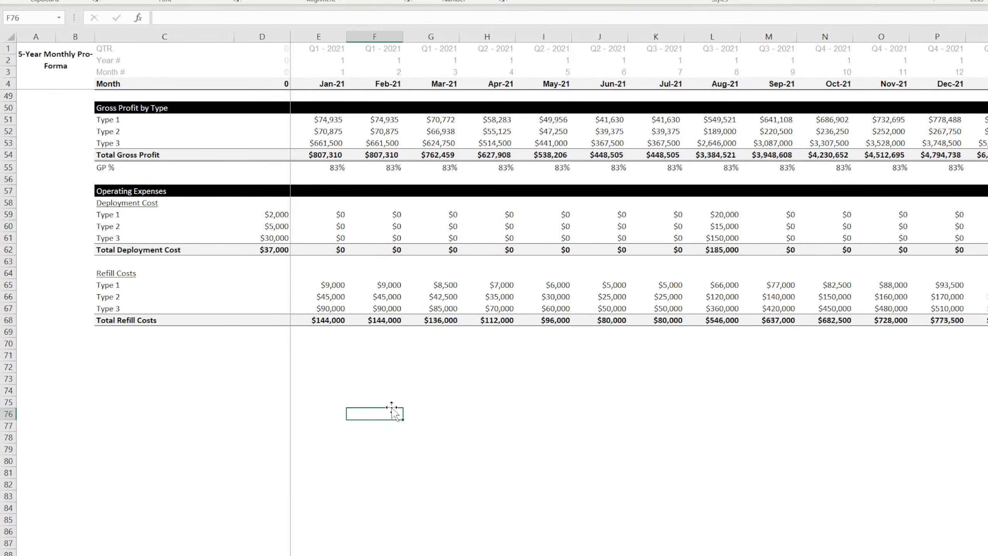
scroll(392, 409, "up", 15)
scroll(214, 442, "down", 8)
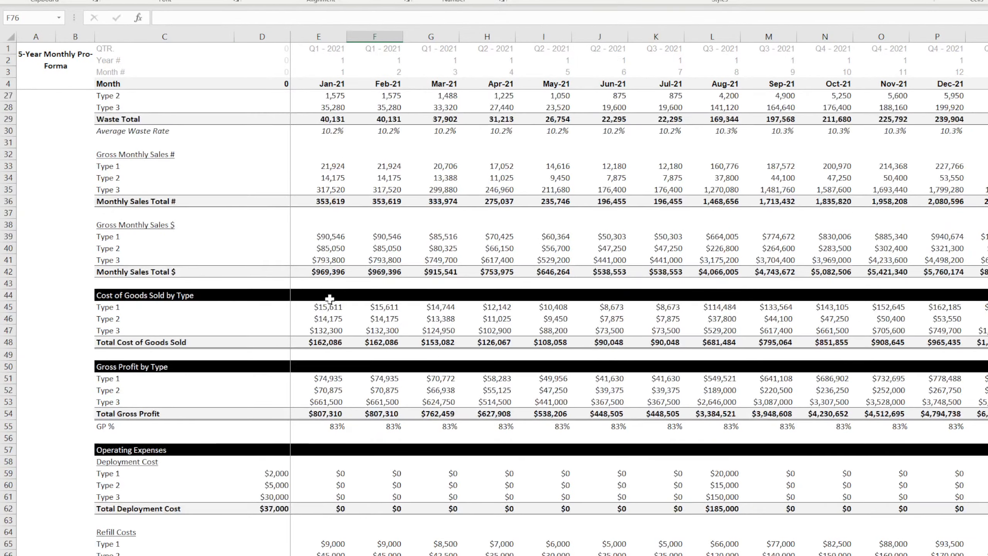
scroll(490, 221, "down", 3)
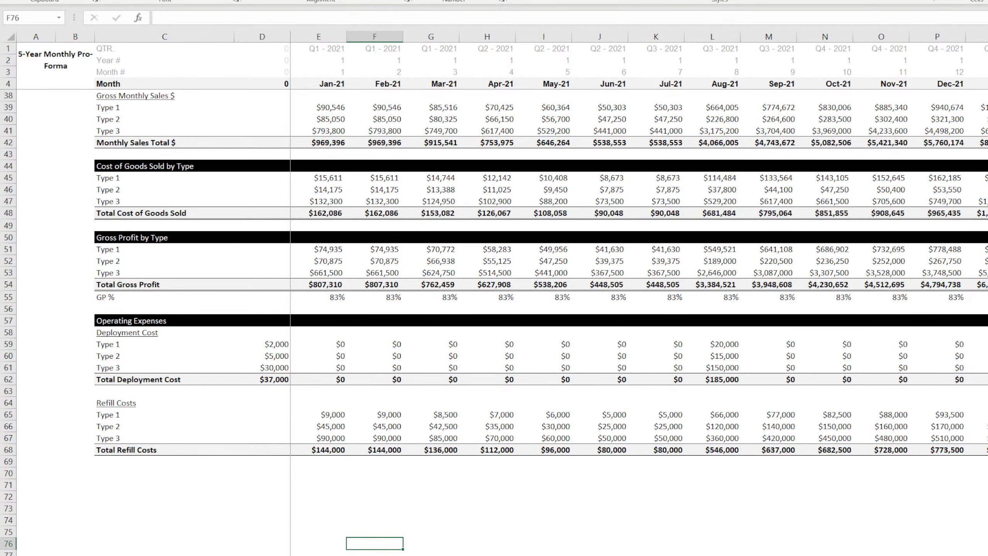
Set the FY 2021 revenue percentages of Other 1.R through Other 4.R to 0% in the cost schedules.
key("ctrl+Page_Up")
scroll(240, 451, "down", 20)
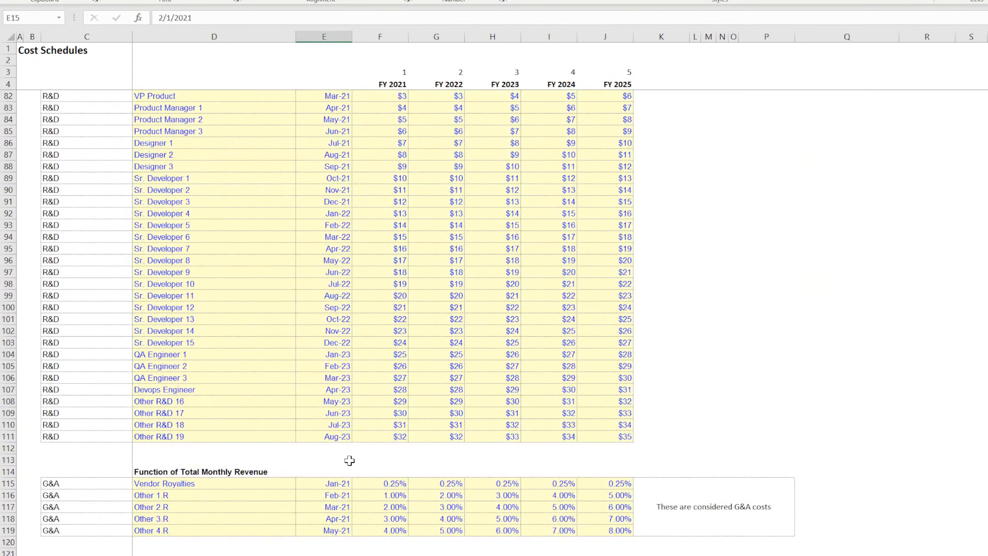
left_click(383, 487)
left_click(397, 495)
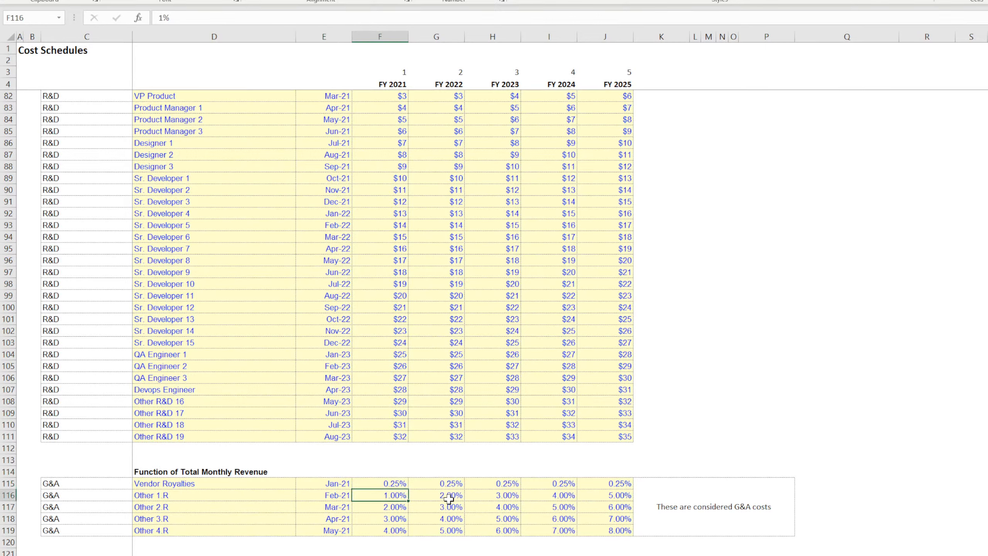
type("0")
key("Return")
type("0")
key("Return")
type("0")
key("Return")
type("0")
key("Return")
Set the FY 2021 Vendor Royalties rate to 1%.
key("Up")
key("Up")
key("Up")
key("Up")
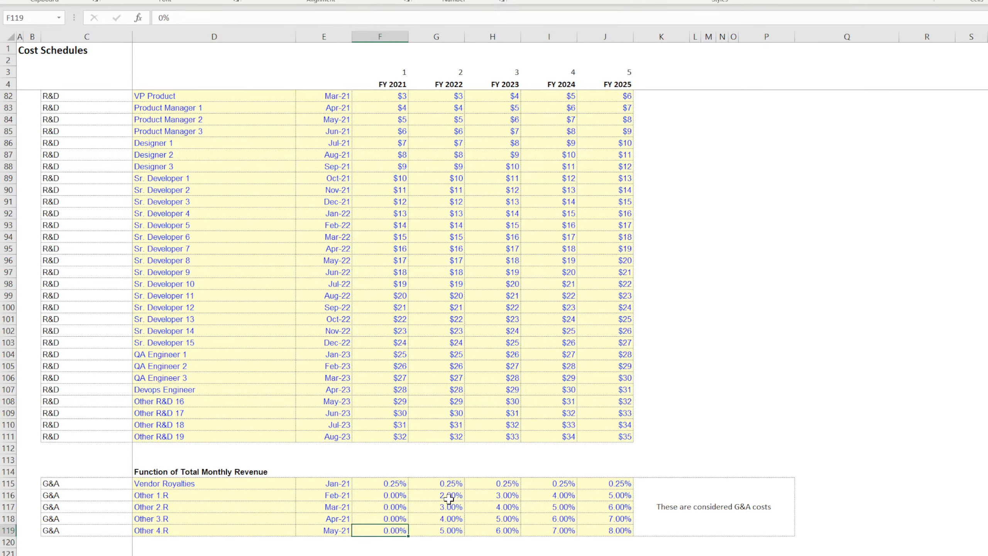
key("Up")
type("1")
key("Return")
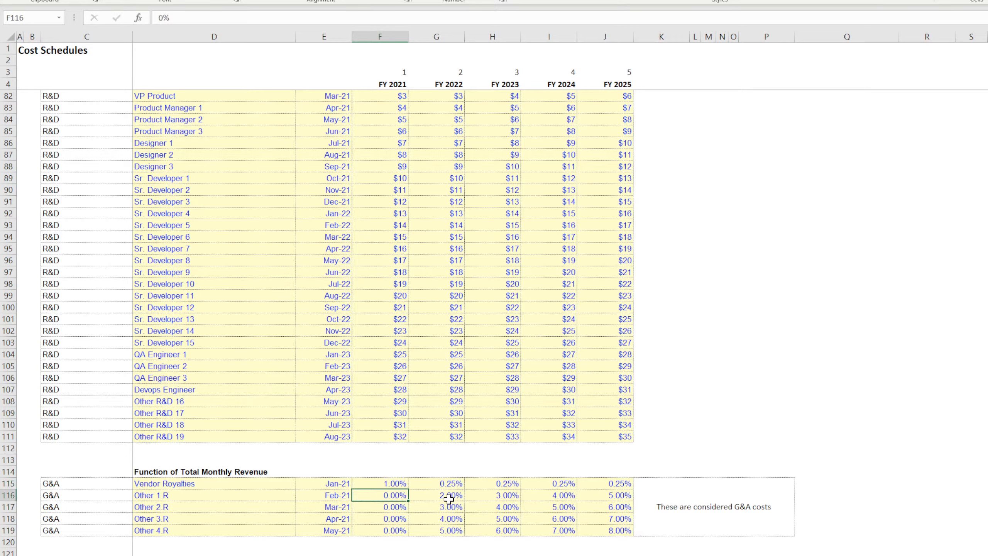
Copy the FY 2021 rates of Vendor Royalties and Other 1.R through Other 4.R across to FY 2025.
left_click(389, 482)
left_click_drag(407, 489, 623, 484)
left_click(551, 483)
left_click_drag(401, 495, 619, 533)
left_click(528, 512)
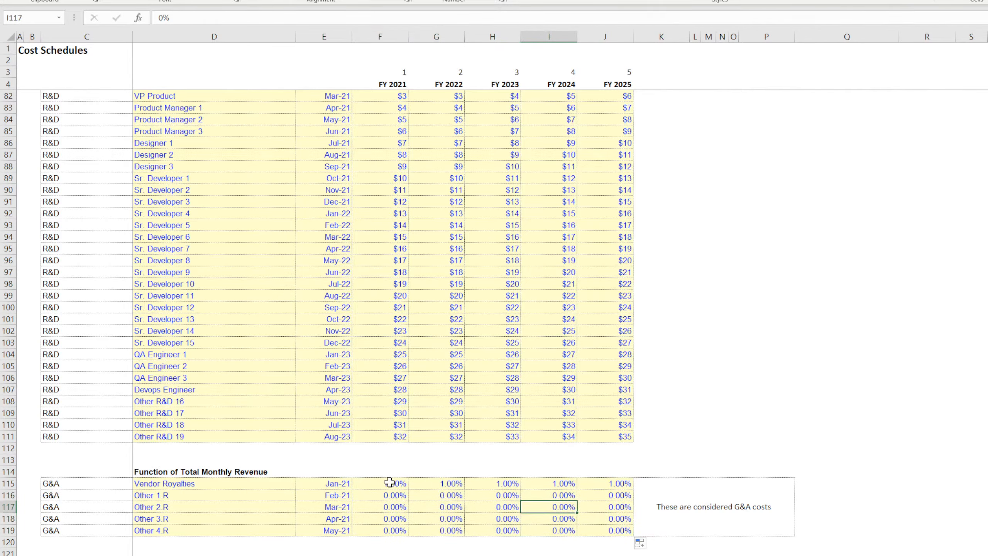
scroll(389, 483, "up", 20)
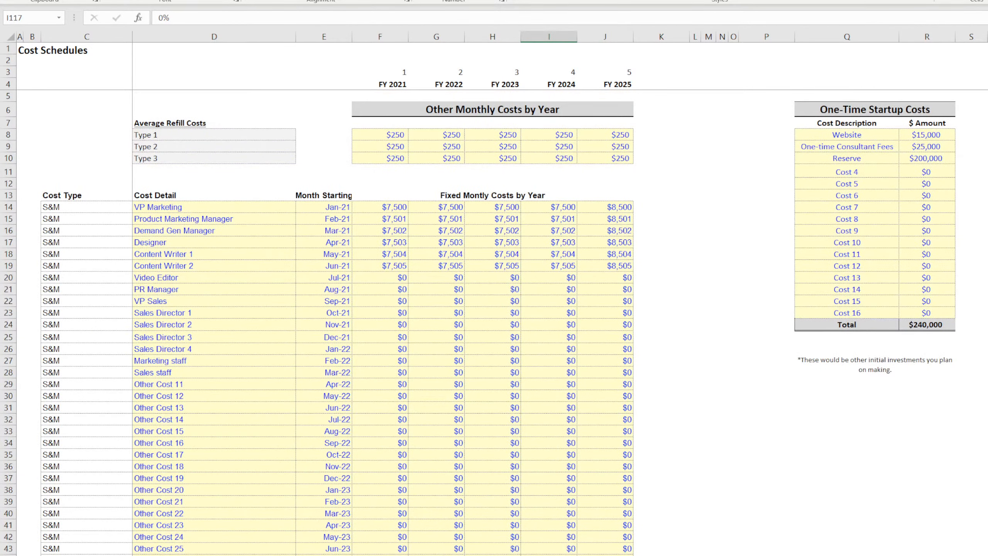
Link cell C70 of the monthly pro forma to the VP Marketing label in the cost schedules with =Costs!D14.
key("ctrl+Page_Down")
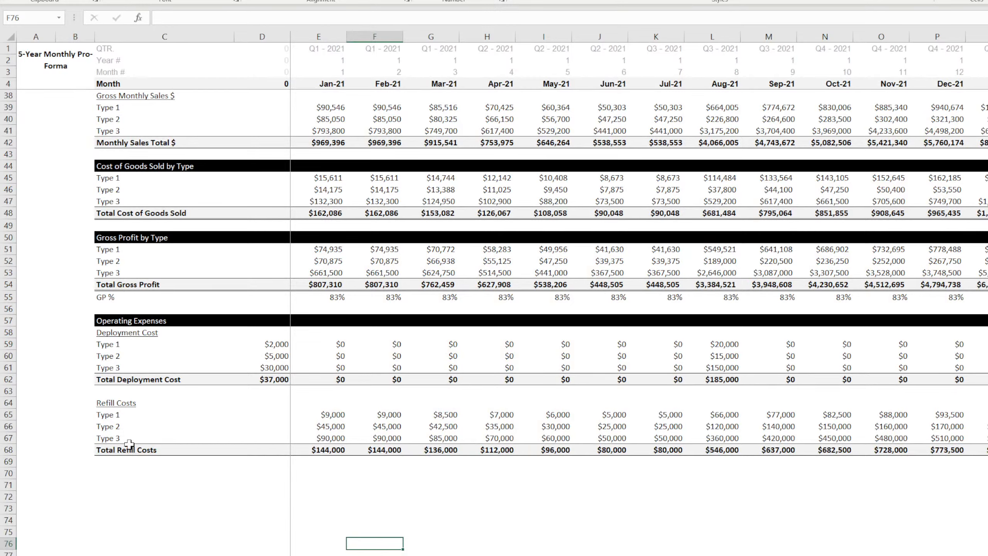
left_click(116, 462)
key("Down")
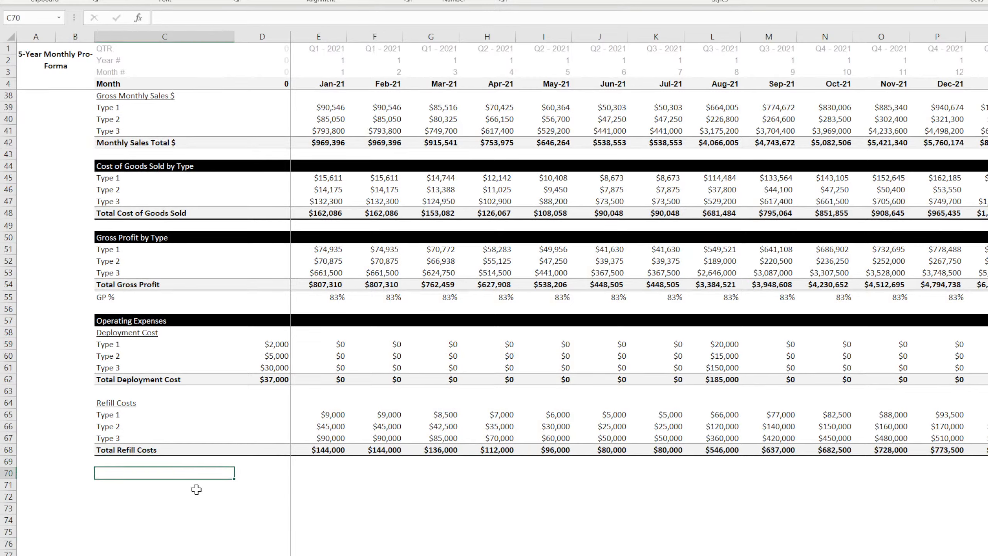
type("=")
left_click(260, 554)
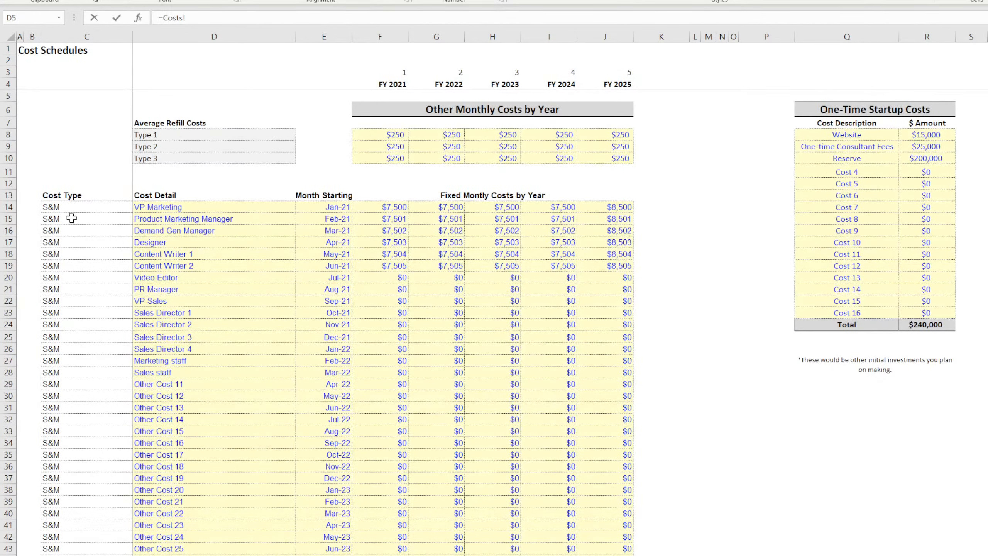
left_click(164, 209)
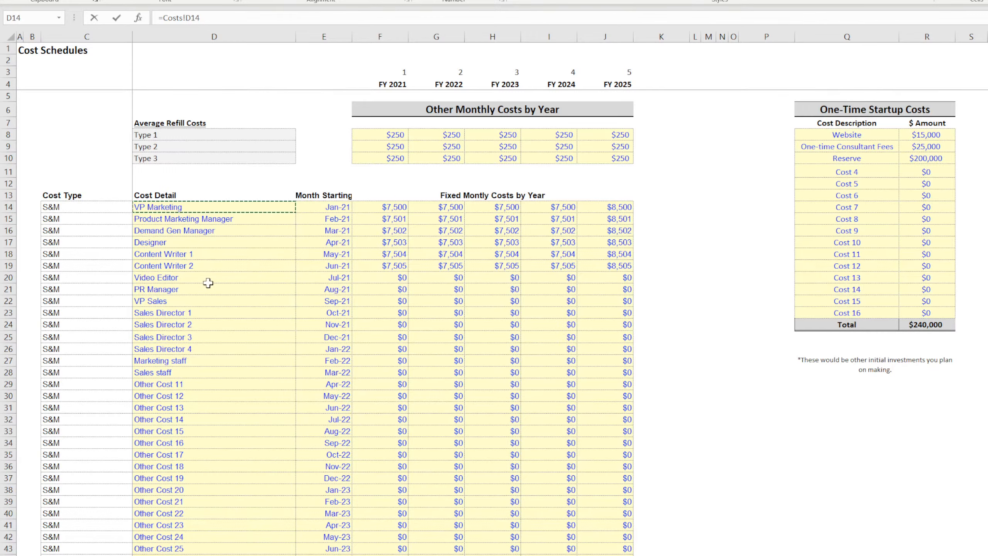
key("Return")
Move the VP Marketing label down one row to C71, leaving C70 free for a section heading.
scroll(179, 323, "down", 2)
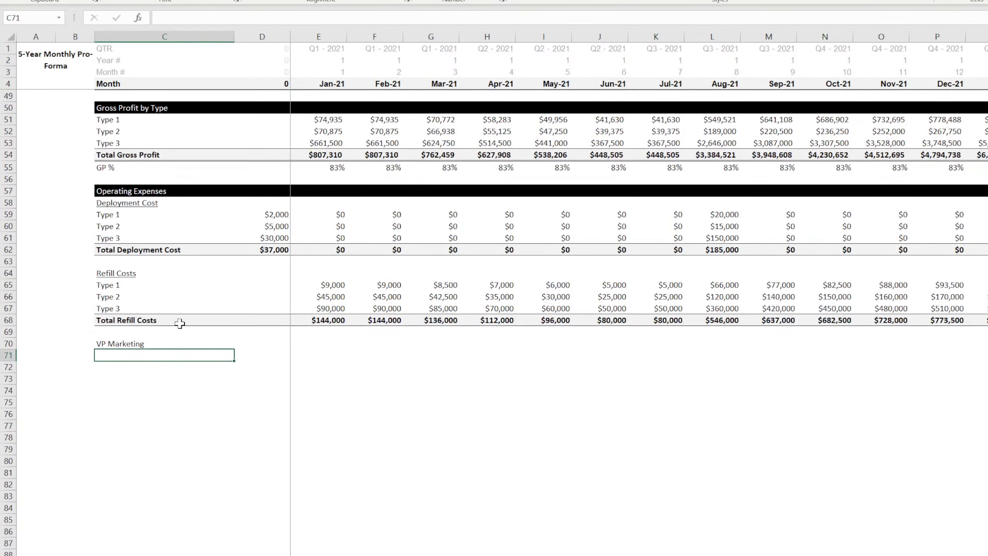
left_click(146, 345)
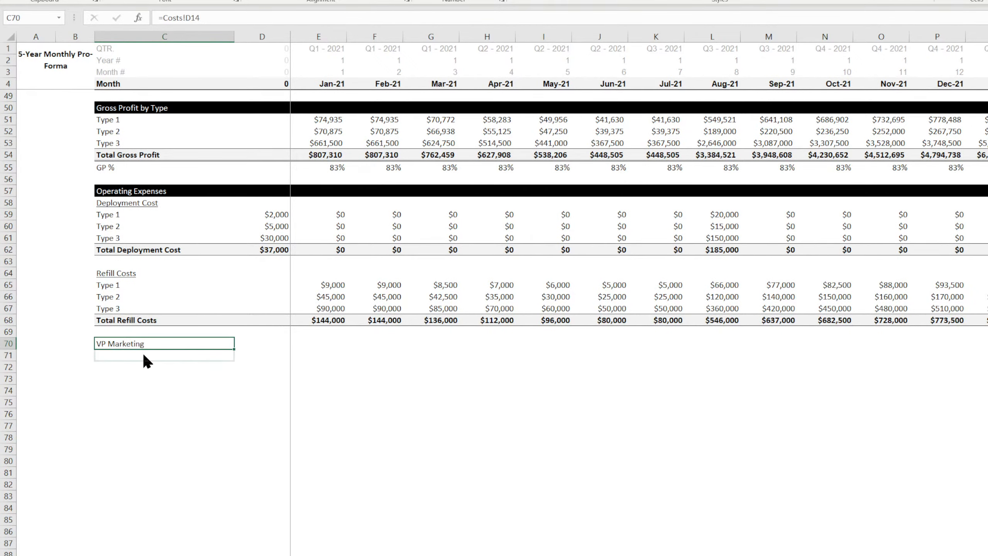
key("ctrl+shift+equal")
left_click(138, 343)
scroll(131, 249, "up", 7)
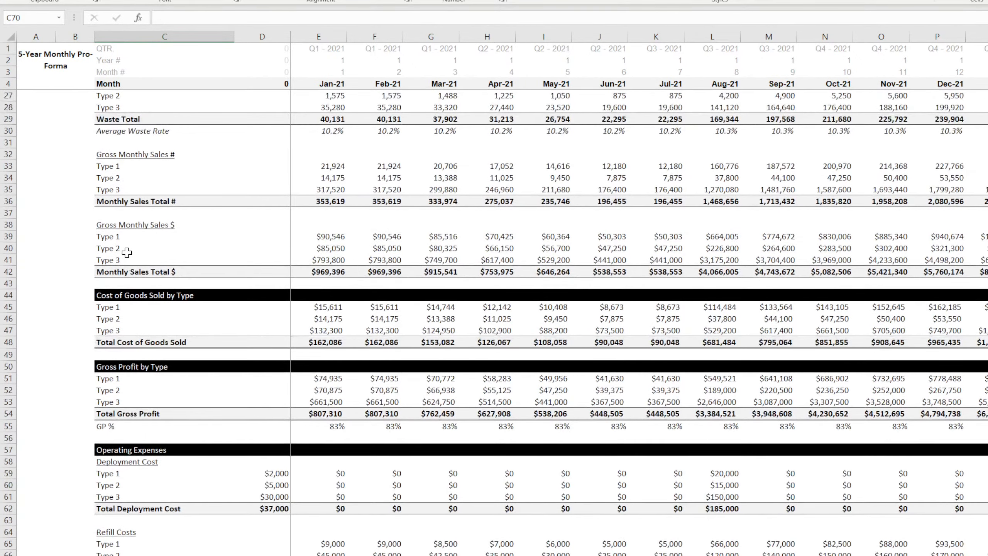
scroll(122, 449, "down", 7)
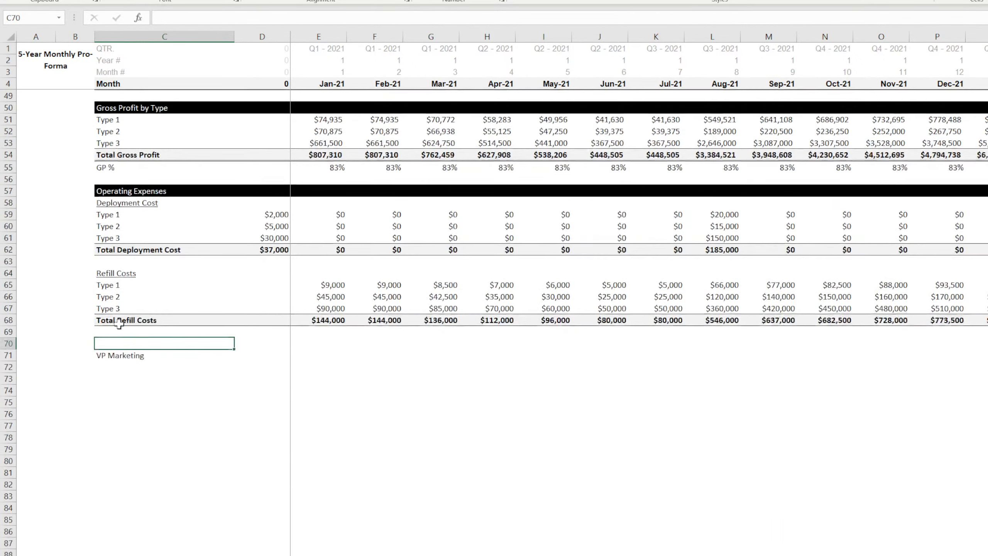
Copy the Deployment Cost heading to C70 and replace its text with "Sales and Marketing".
left_click(121, 206)
key("ctrl+c")
left_click(123, 343)
key("ctrl+v")
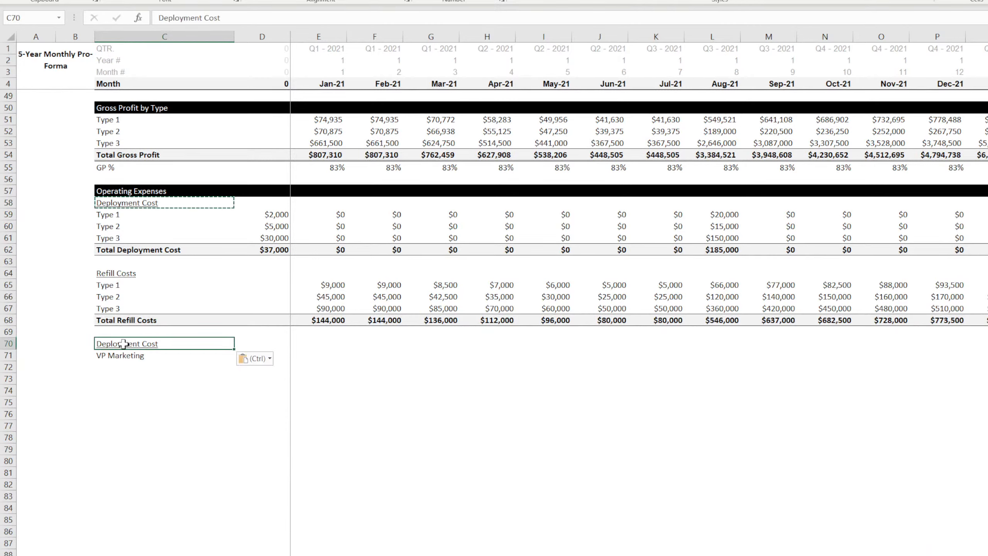
key("Escape")
type("G")
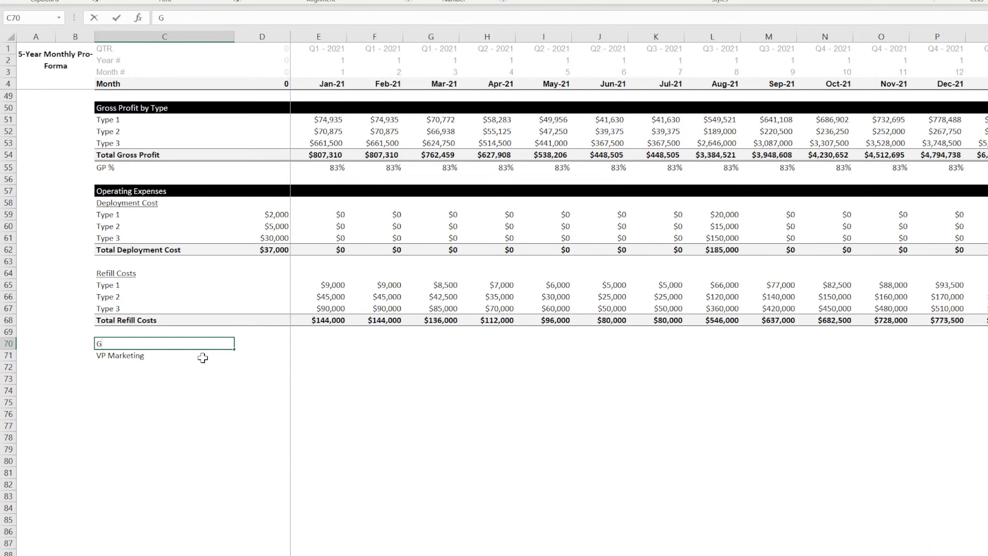
type("ales and ma")
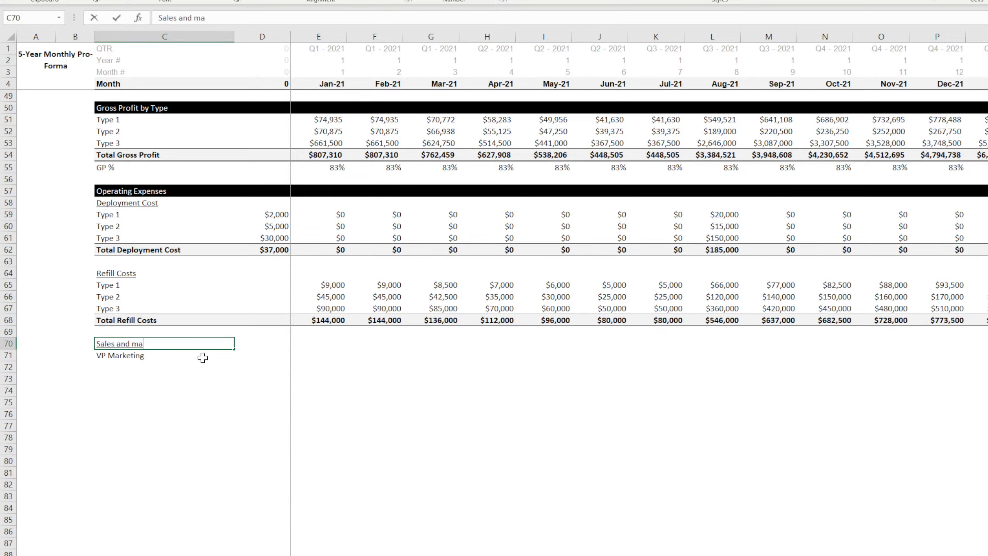
key("BackSpace")
key("BackSpace")
type("marketing")
key("Return")
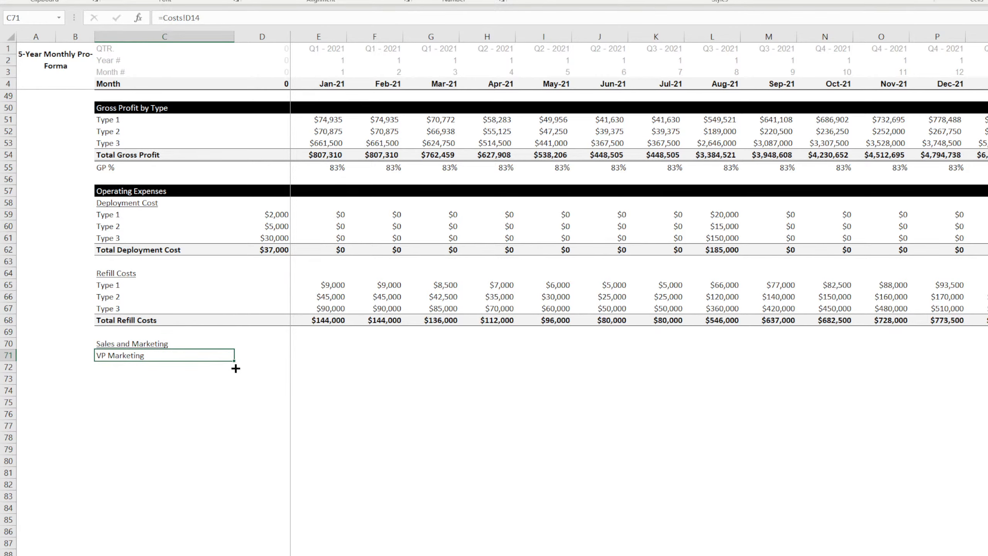
Fill the linked VP Marketing label down to C95, through Other Cost 20.
left_click_drag(235, 368, 232, 418)
scroll(62, 380, "down", 4)
Insert blank rows 98 through 236 between the Sales and Marketing labels and the Purchase Cost block.
left_click_drag(8, 365, 7, 424)
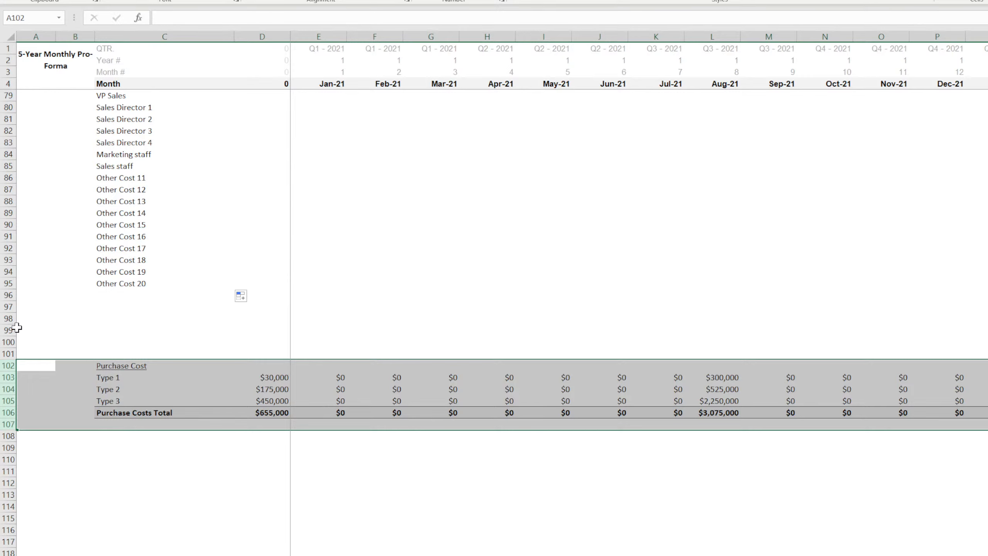
left_click_drag(7, 319, 4, 476)
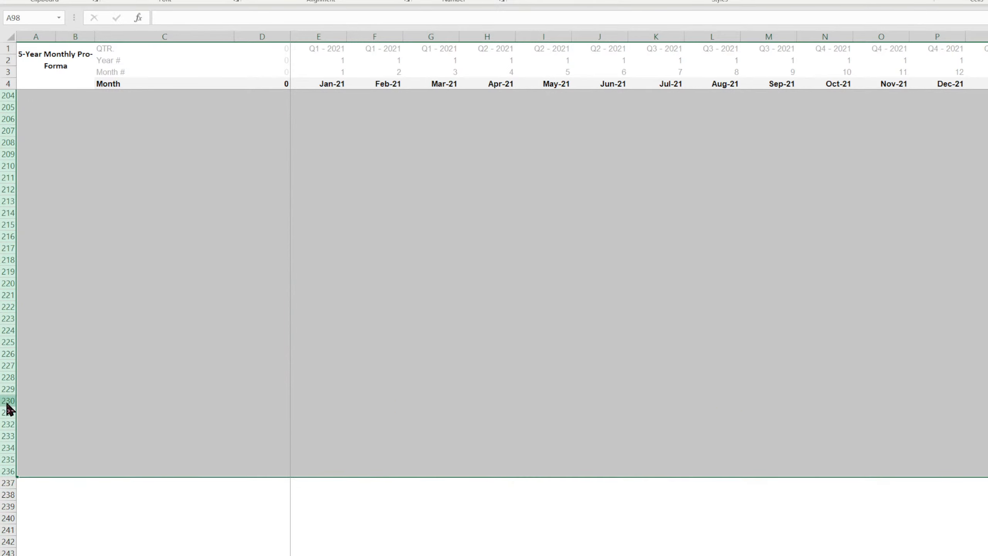
scroll(50, 296, "up", 20)
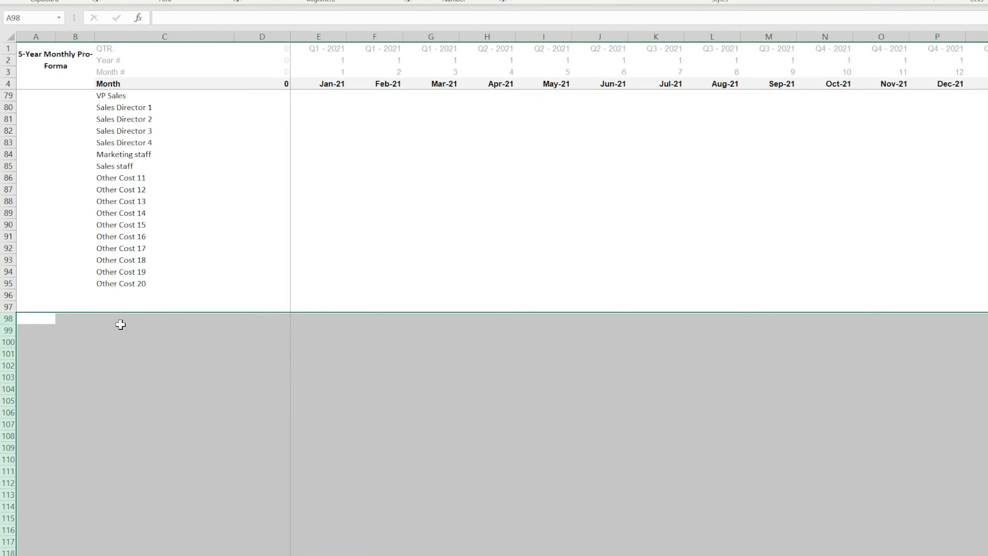
scroll(132, 416, "down", 20)
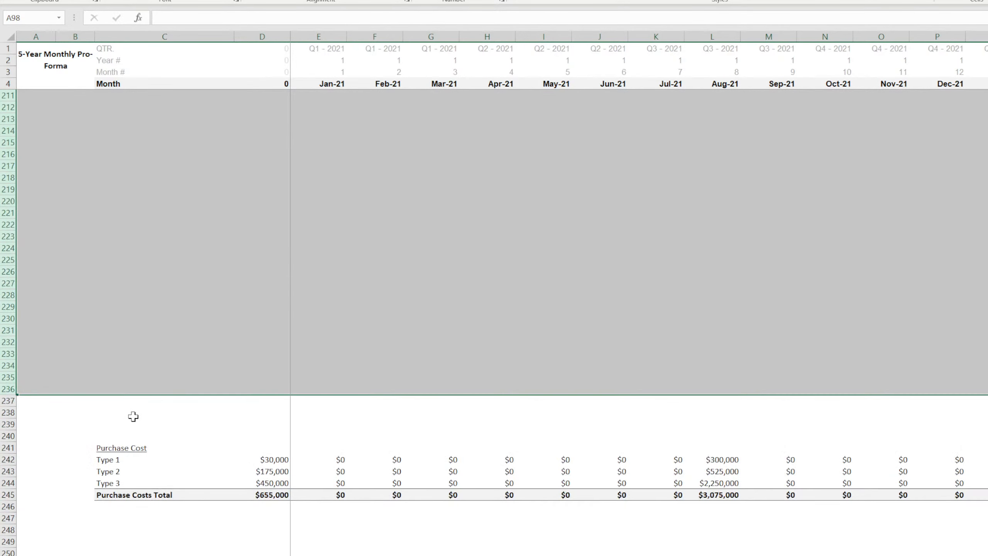
scroll(133, 417, "up", 20)
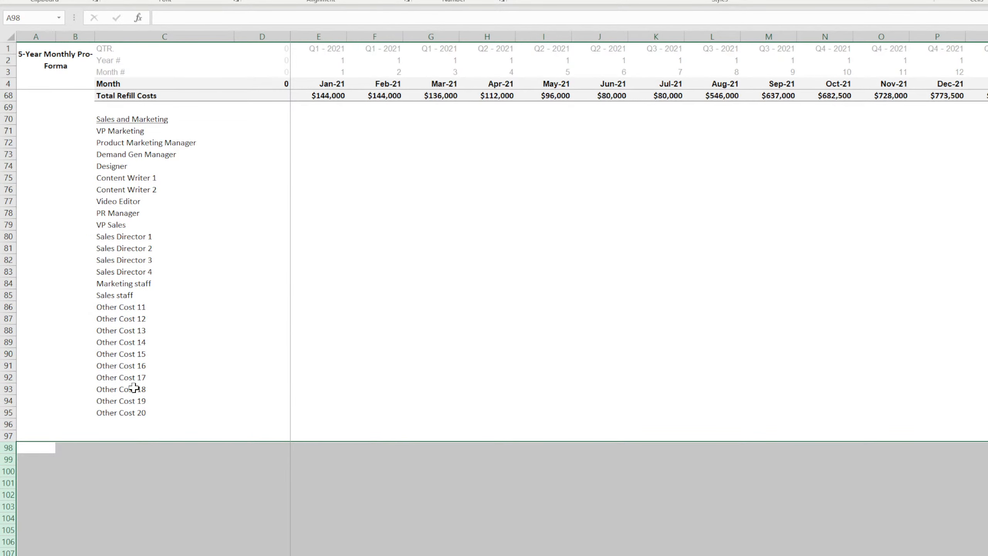
Extend the linked cost labels from C95 down to C189 to bring in the G&A, R&D and revenue-based items.
left_click(126, 409)
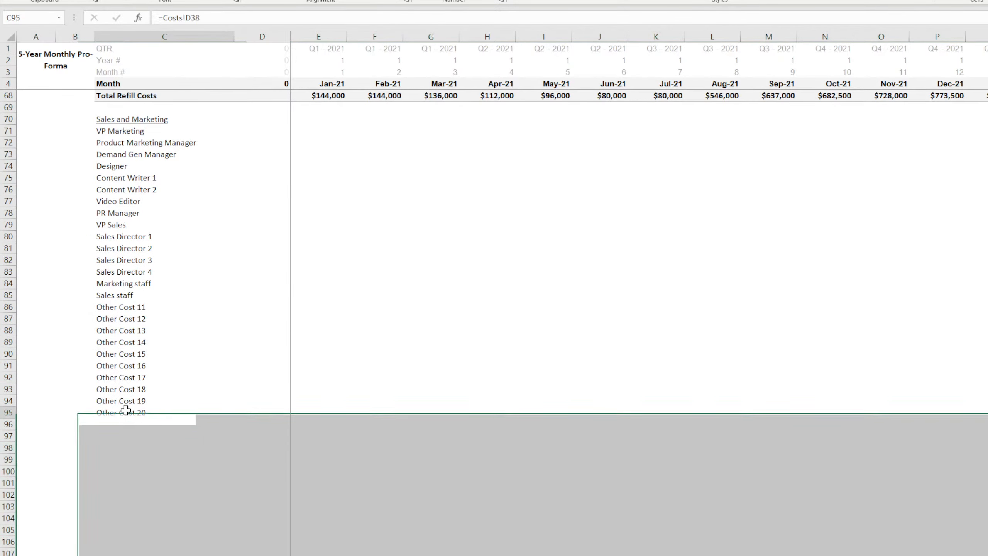
left_click_drag(233, 419, 233, 441)
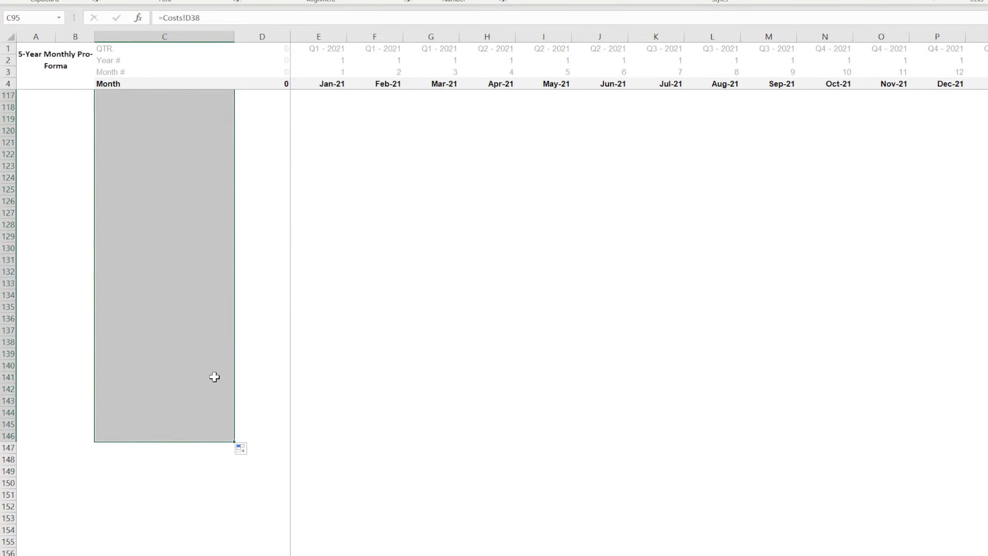
left_click(128, 436)
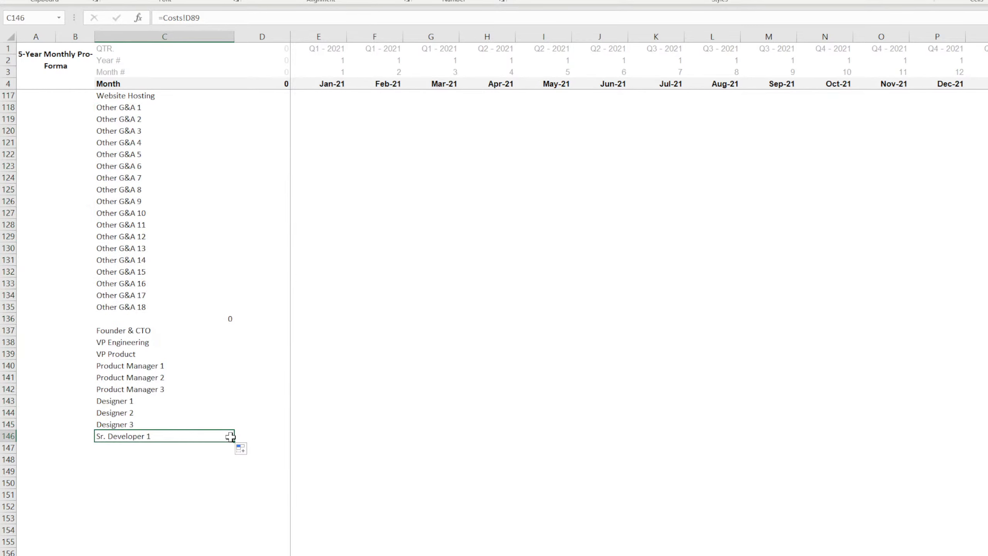
left_click_drag(234, 441, 233, 394)
left_click(213, 375)
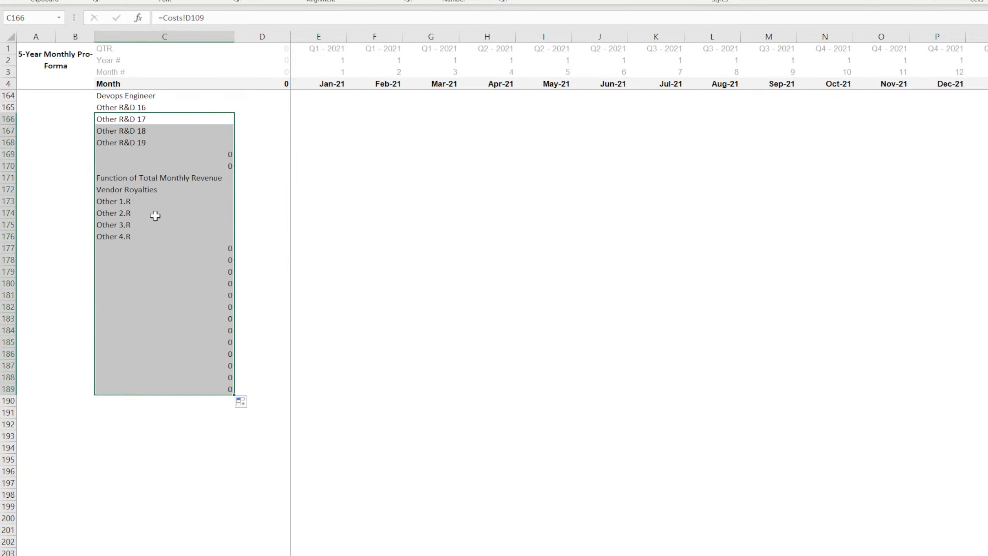
Clear the surplus linked labels in C177:C189 below the revenue-based cost items.
left_click(121, 246)
left_click_drag(121, 246, 136, 385)
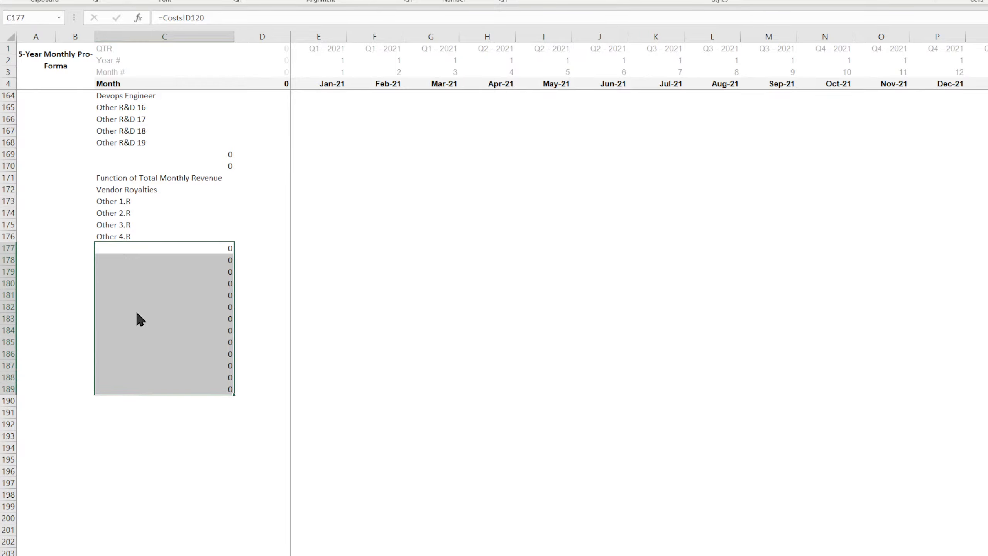
key("Delete")
left_click(176, 152)
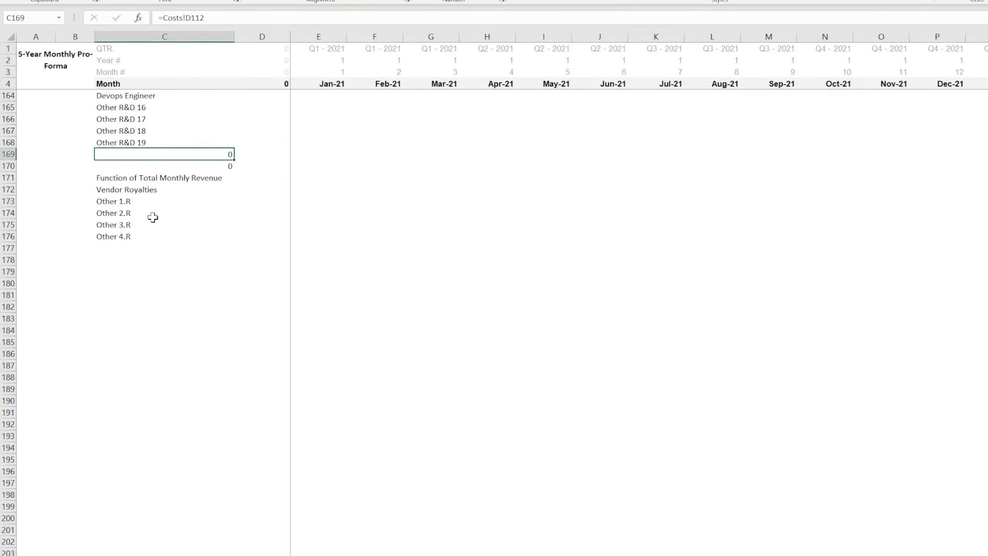
In E71, enter =INDEX(Costs!14:14,,MATCH(E2,Costs!3:3,0)) to pull the VP Marketing monthly cost for the matching year.
scroll(177, 272, "up", 20)
scroll(145, 272, "up", 16)
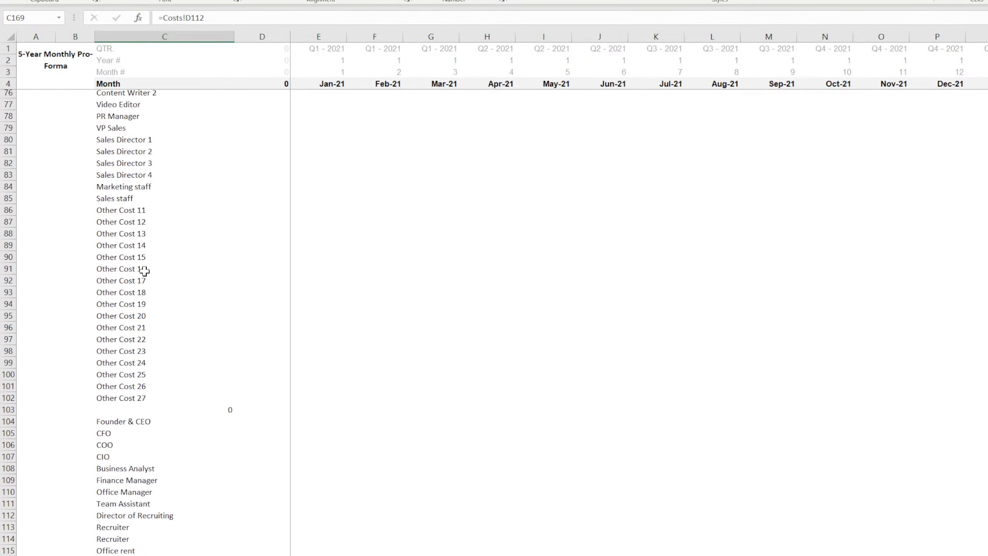
left_click(133, 292)
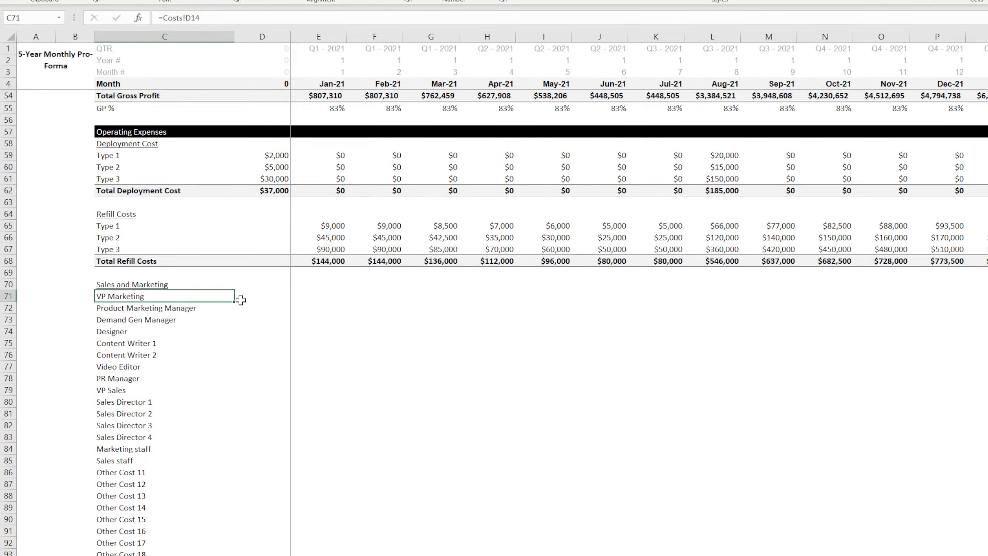
key("Right")
key("Right")
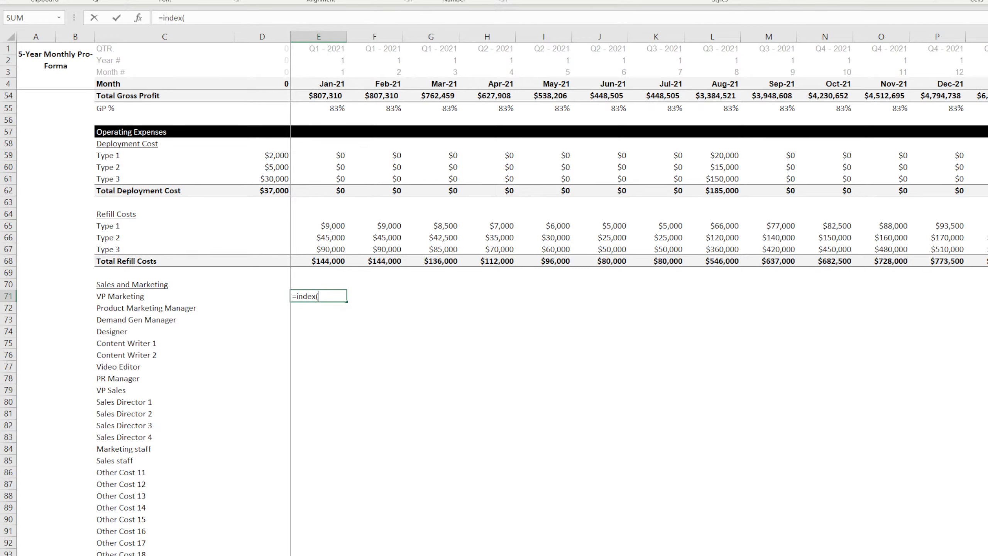
type("=index(")
key("ctrl+Page_Up")
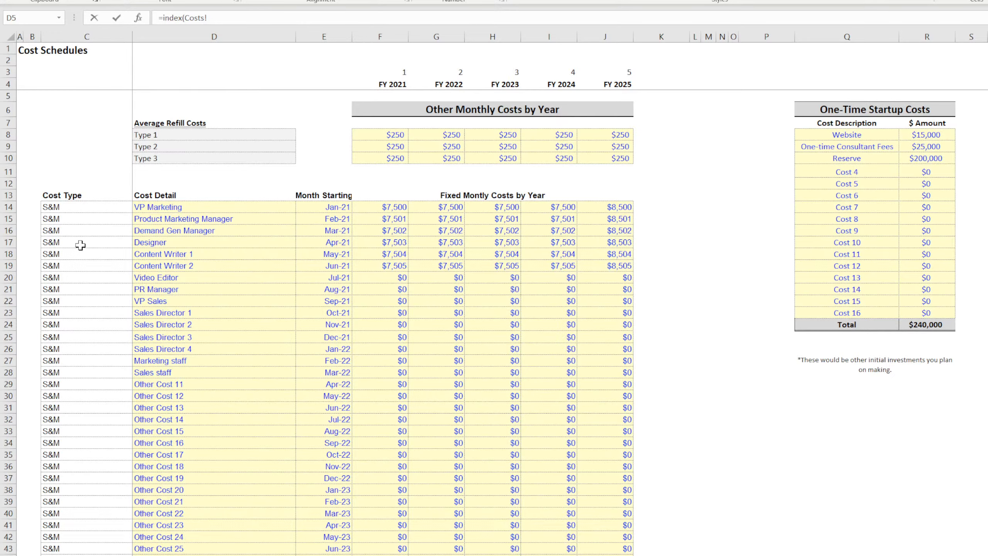
left_click(7, 207)
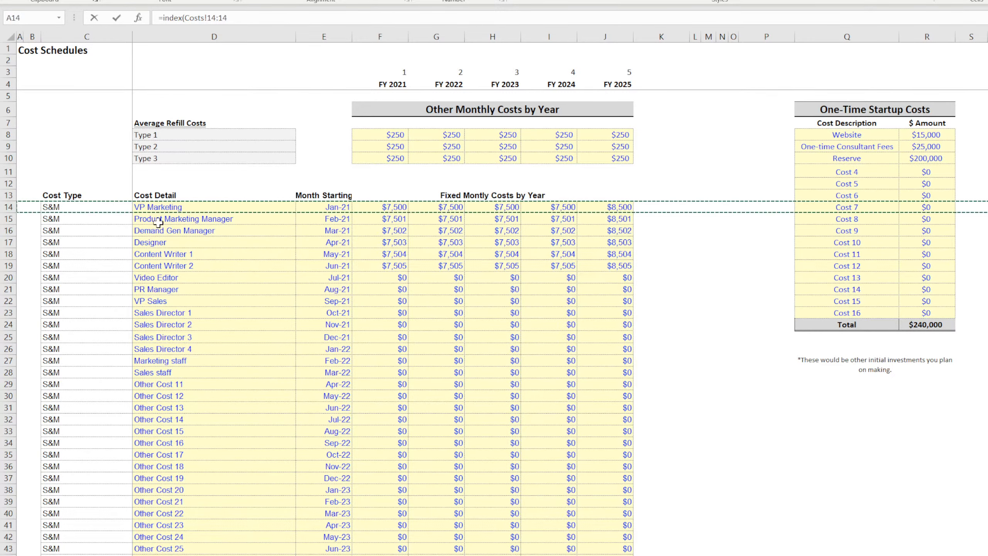
type(",,match(")
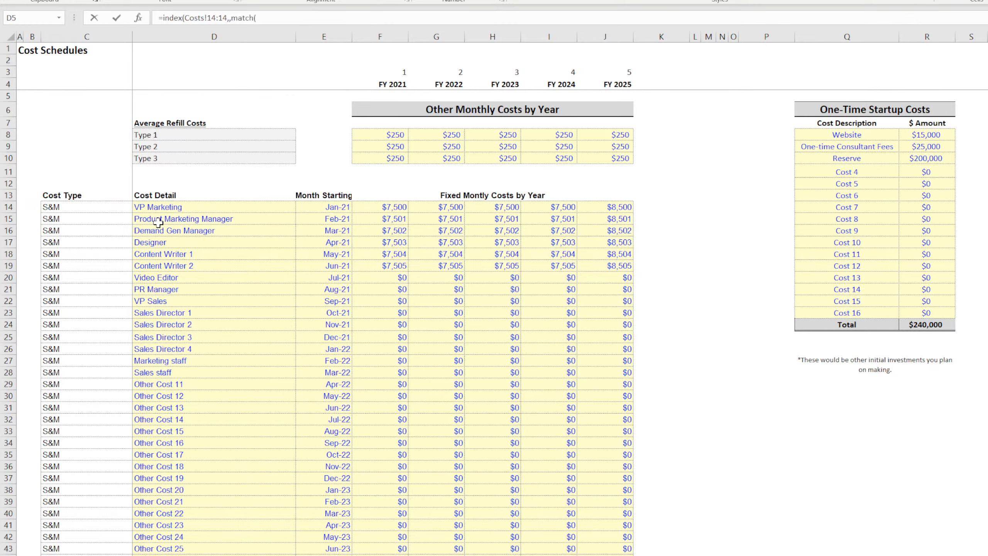
type("e2,")
left_click_drag(8, 49, 1, 73)
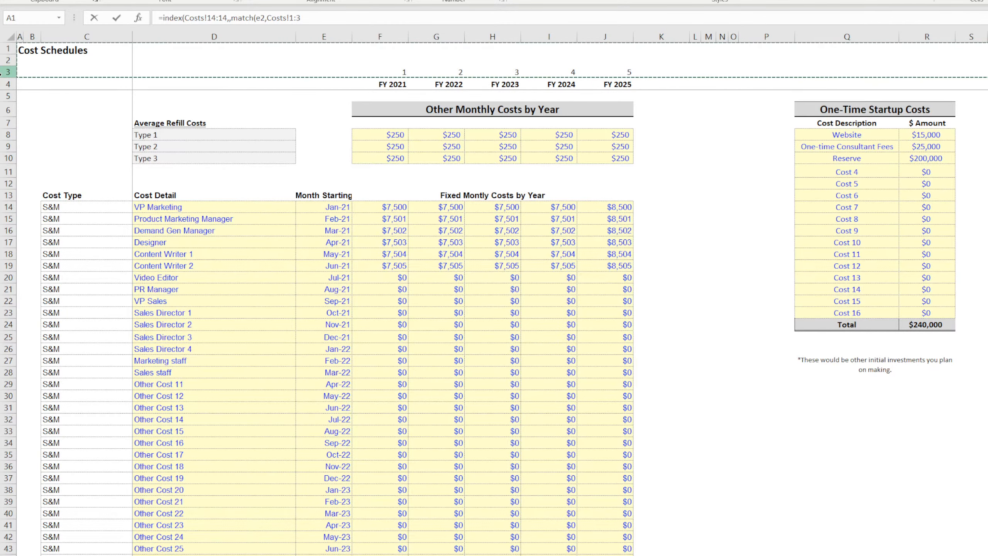
key("BackSpace")
key("BackSpace")
key("BackSpace")
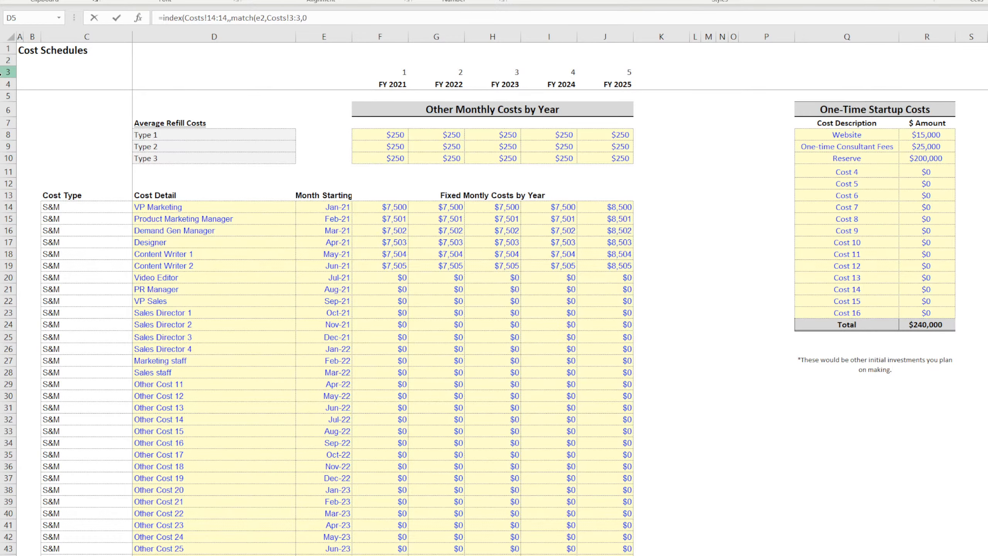
key("Return")
key("Up")
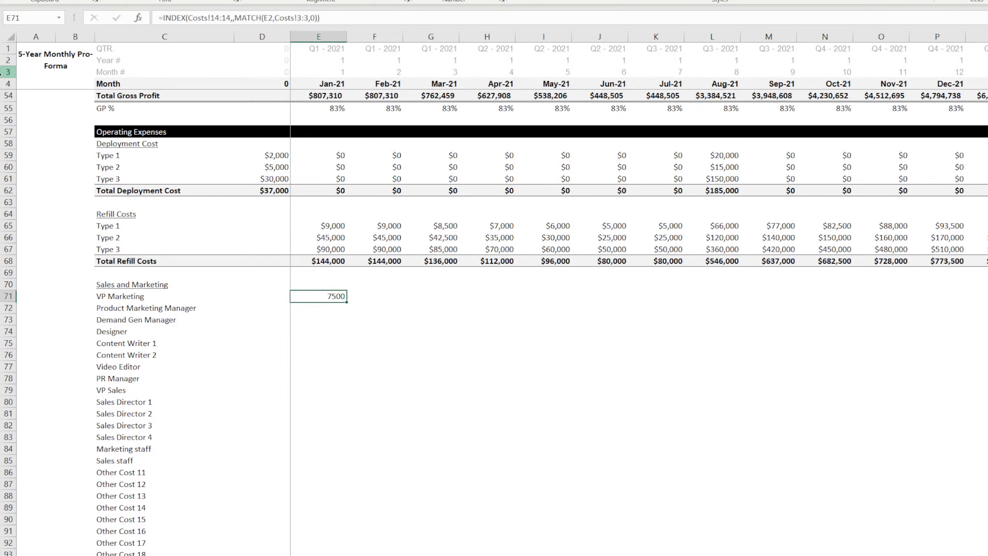
Wrap the E71 formula in an IF that returns 0 when the month in E4 is before the start month in Costs!E14.
left_click(162, 17)
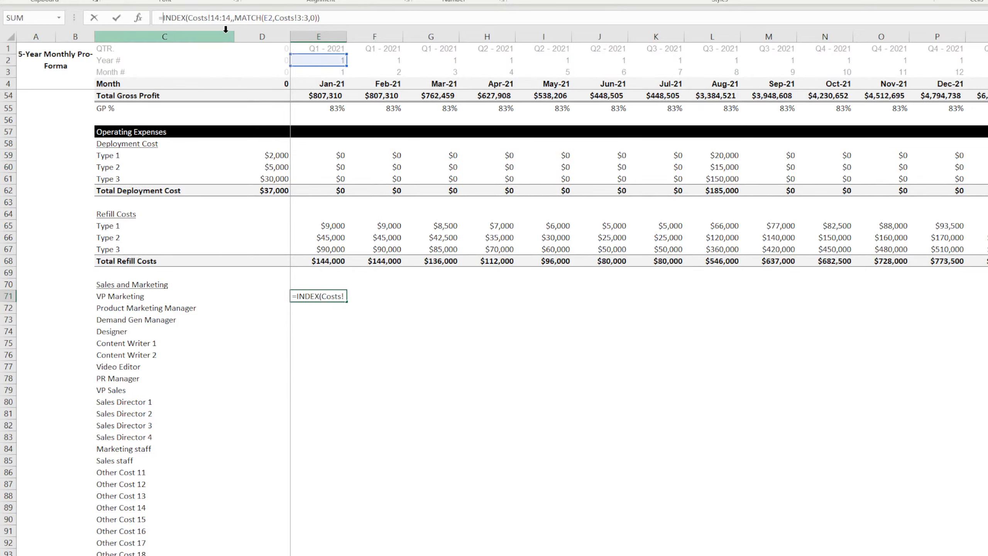
type("if(")
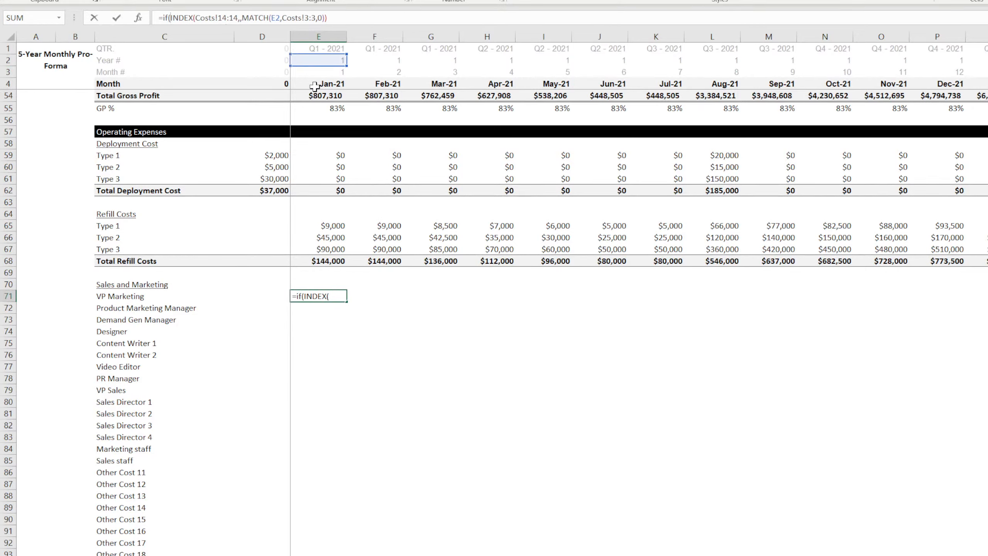
left_click(333, 87)
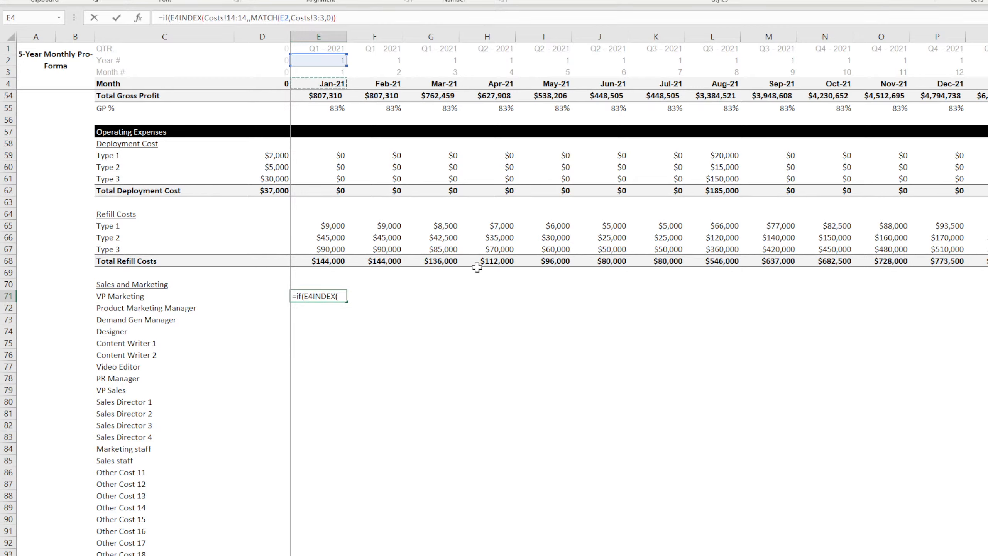
type(">")
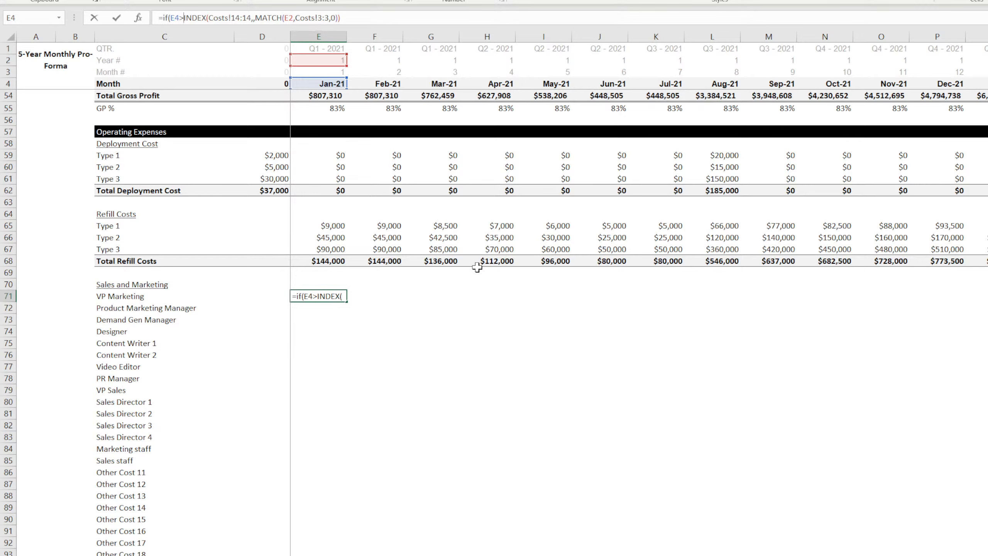
key("BackSpace")
type("<")
left_click(454, 553)
left_click(347, 207)
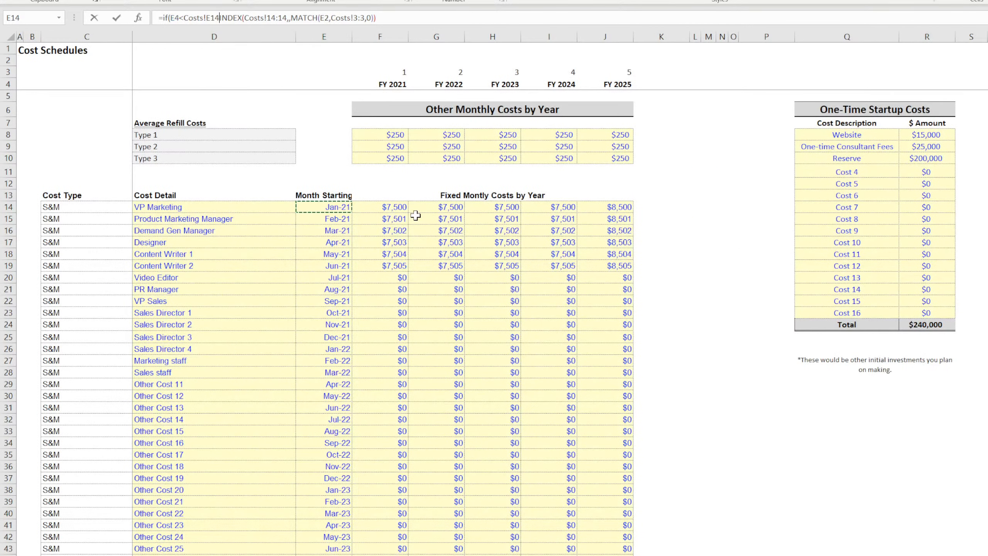
type(",0,")
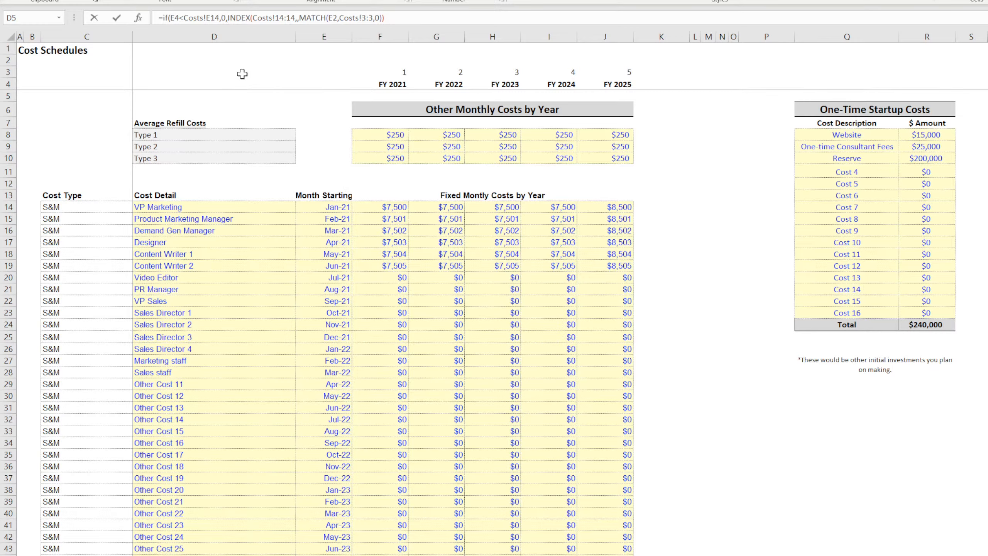
Anchor the E71 formula's references as E$4, Costs!$E14, E$2 and Costs!$3:$3, leaving Costs!14:14 relative, and commit it.
left_click(176, 17)
type("$")
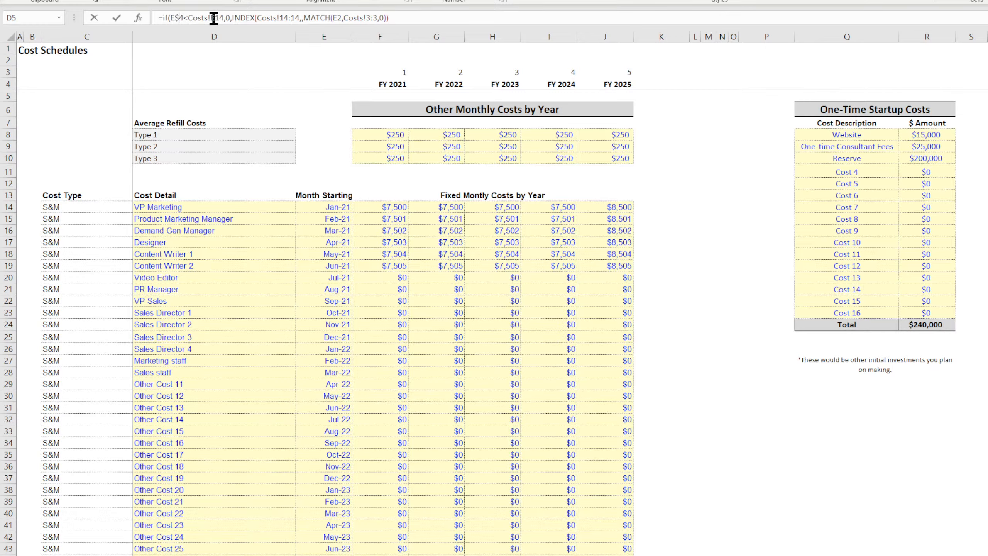
left_click(211, 18)
type("$")
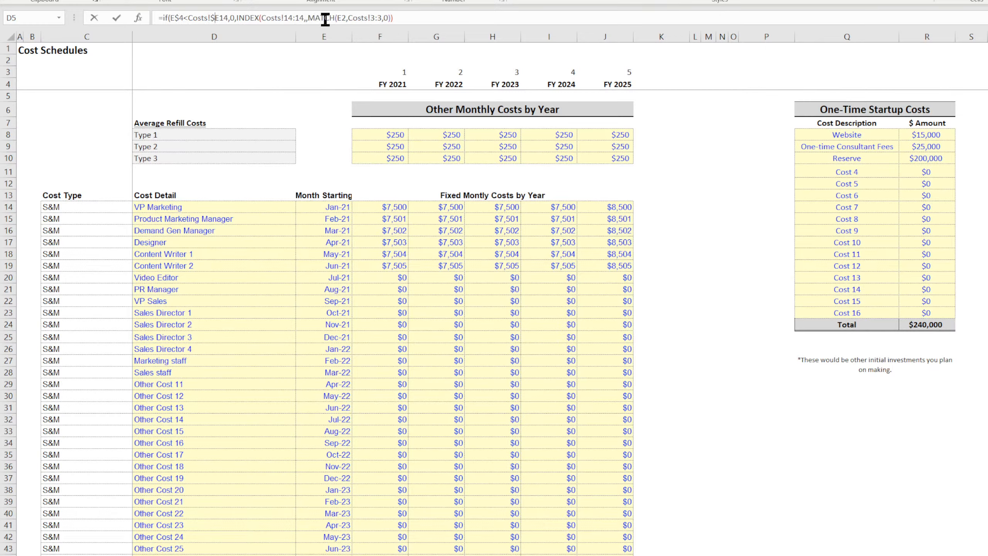
left_click(341, 17)
type("$")
left_click(381, 17)
type("$")
left_click(377, 18)
type("$")
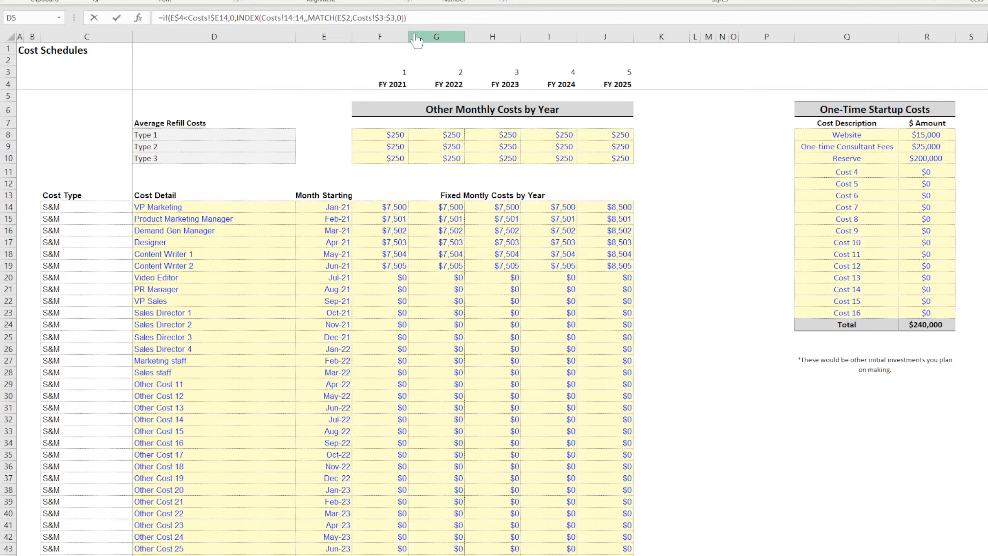
key("Return")
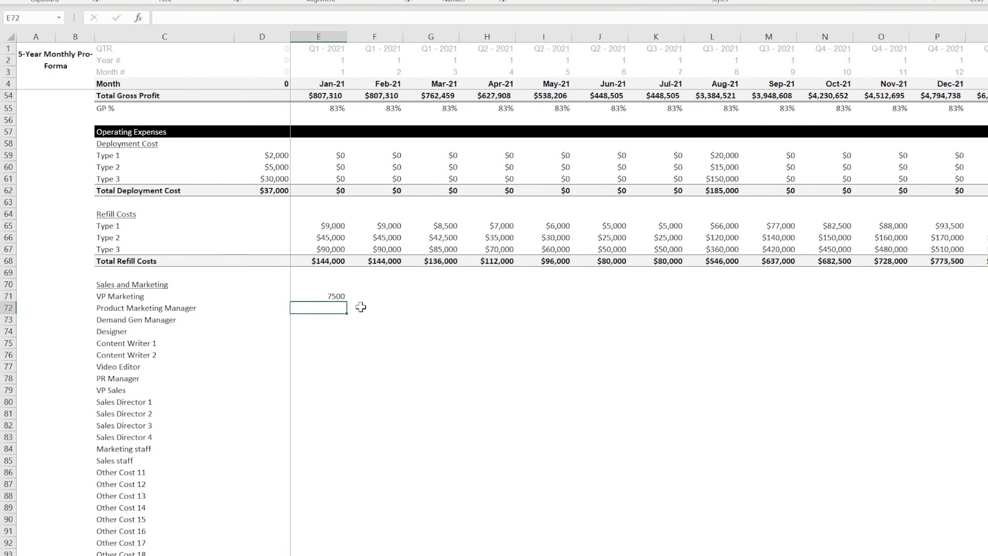
Format E71 as whole-dollar currency and fill its formula across and down through N83.
key("Up")
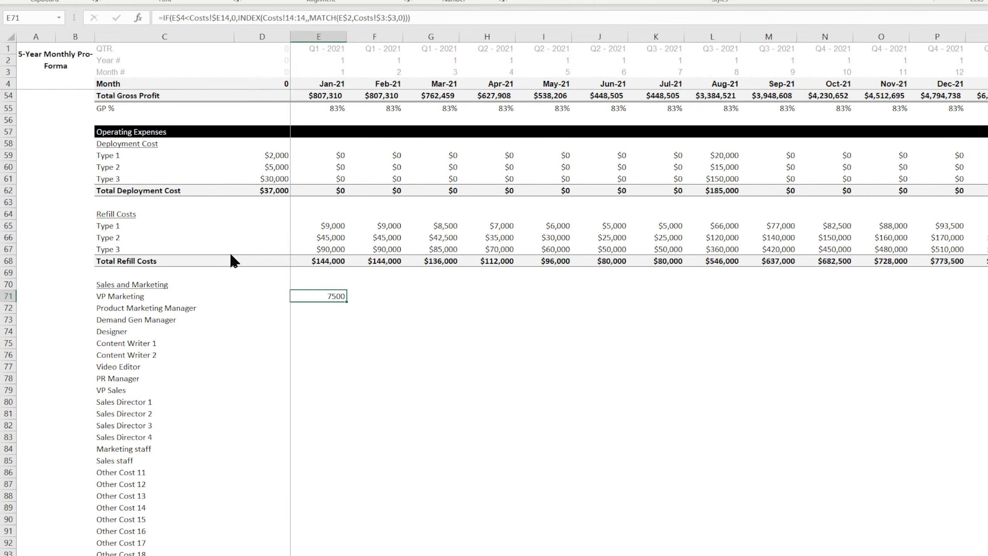
left_click(412, 470)
left_click_drag(346, 303, 883, 448)
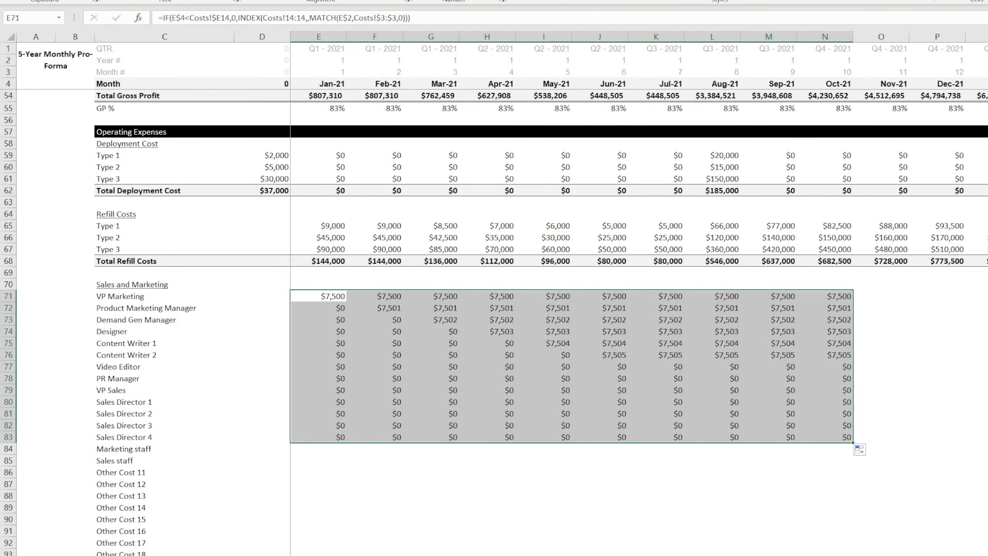
On the Costs sheet, retitle the F6 heading "Operating Expenses (monthly amount for each year)".
key("ctrl+Page_Up")
left_click(473, 113)
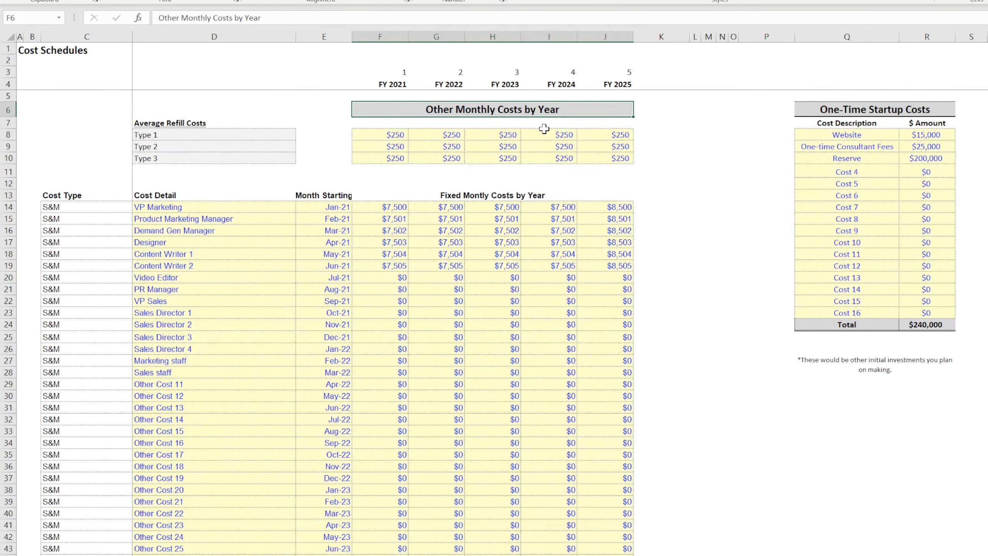
type("Operating Expenses")
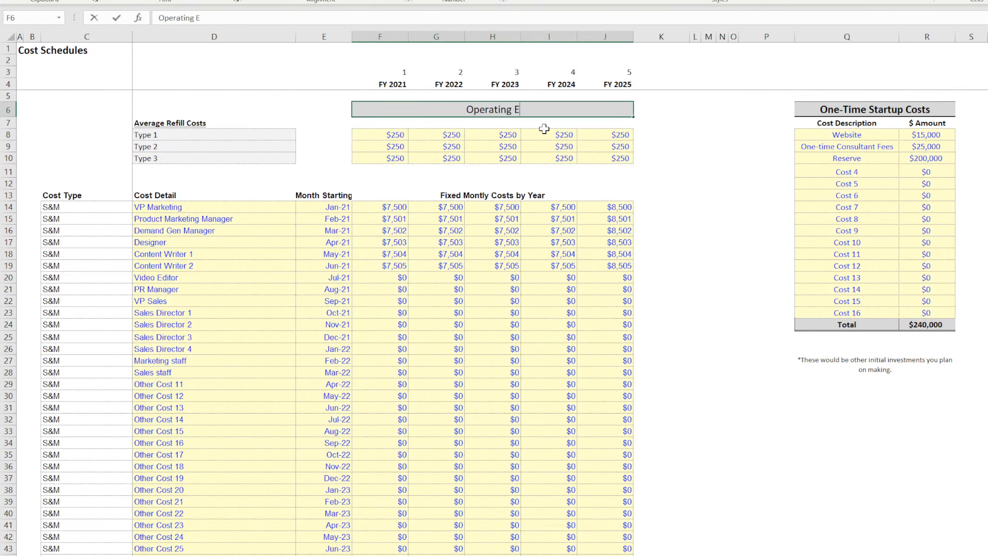
key("Return")
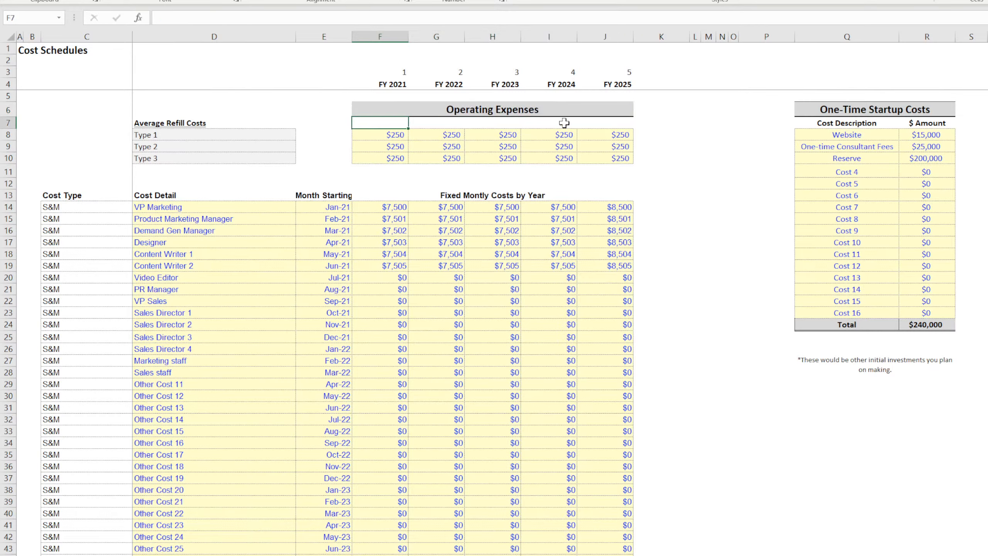
double_click(564, 108)
type("(")
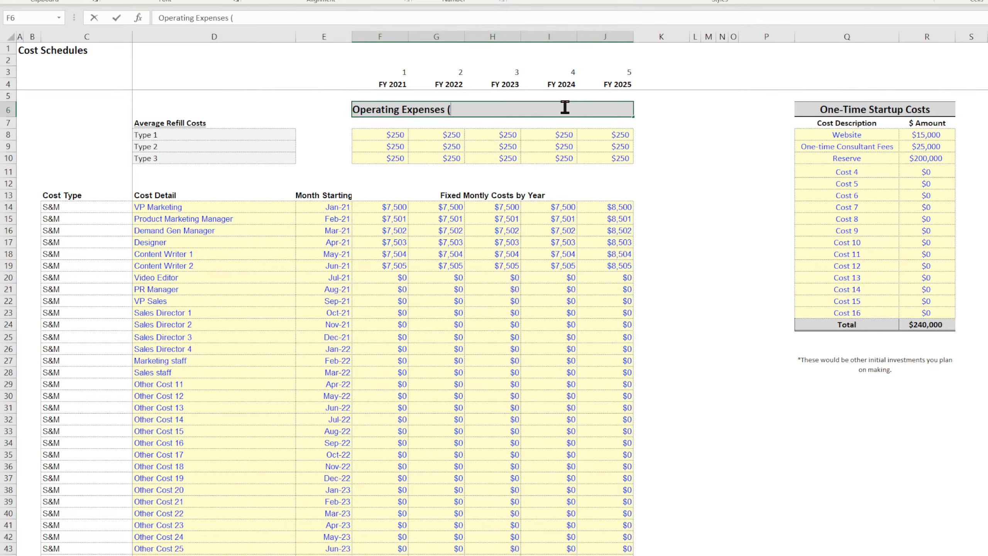
type("monthly by ea")
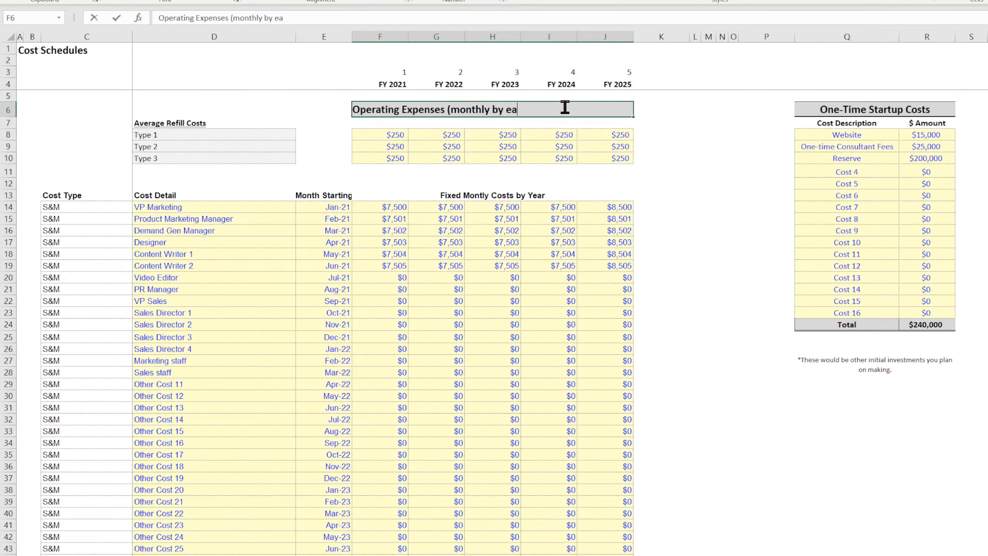
key("BackSpace")
key("BackSpace")
type("amount for each year)")
key("Return")
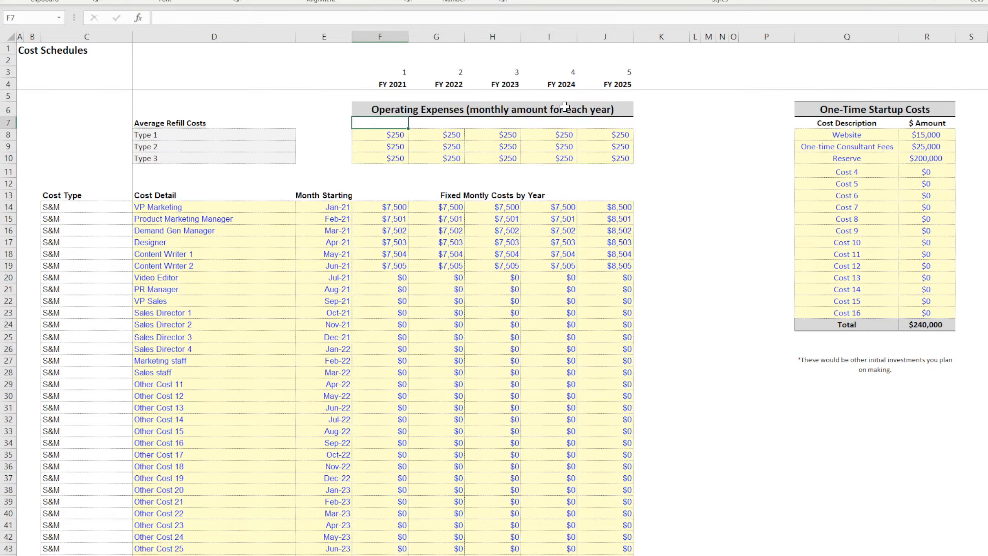
Move the operating expenses heading from F6 down to F13, replacing the fixed monthly costs heading.
left_click(745, 288)
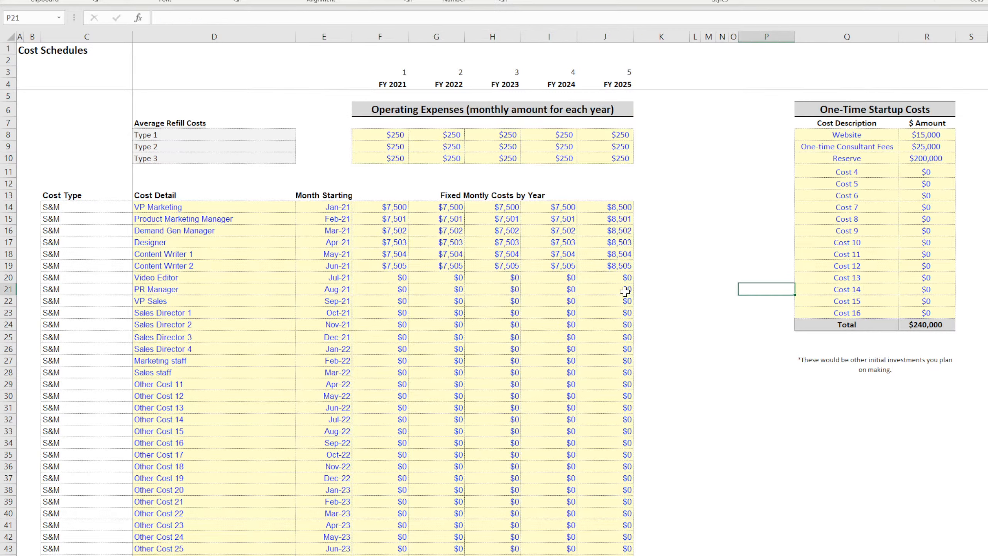
left_click(484, 111)
left_click_drag(484, 117, 488, 200)
left_click_drag(619, 288, 618, 286)
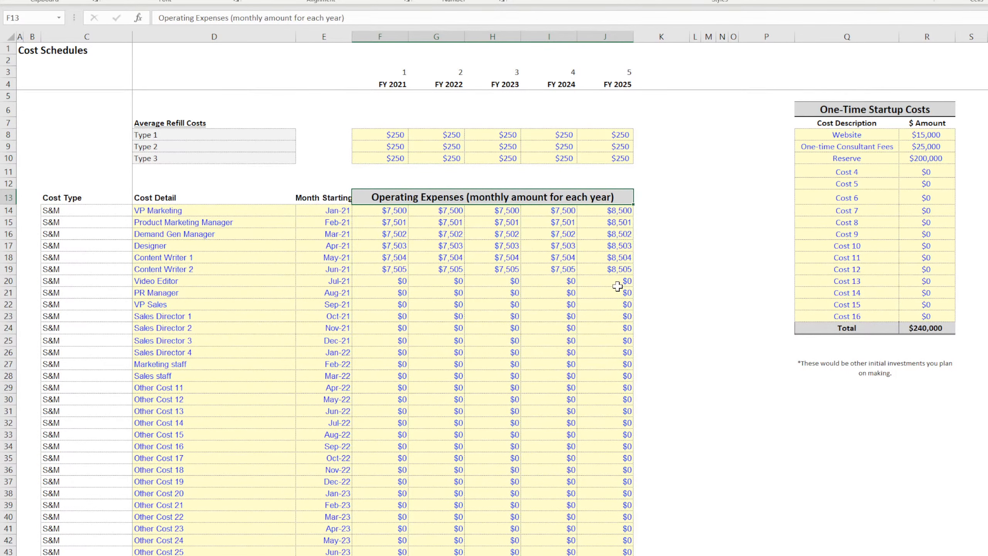
Widen column E to fit the Month Starting header and right-align the column's contents.
left_click(697, 324)
left_click_drag(352, 36, 365, 37)
left_click(343, 48)
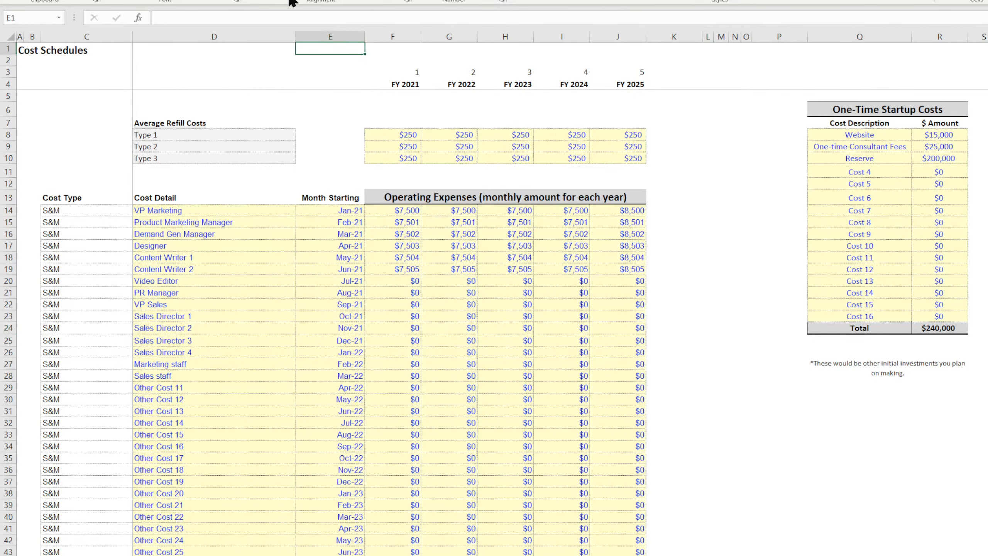
left_click(330, 36)
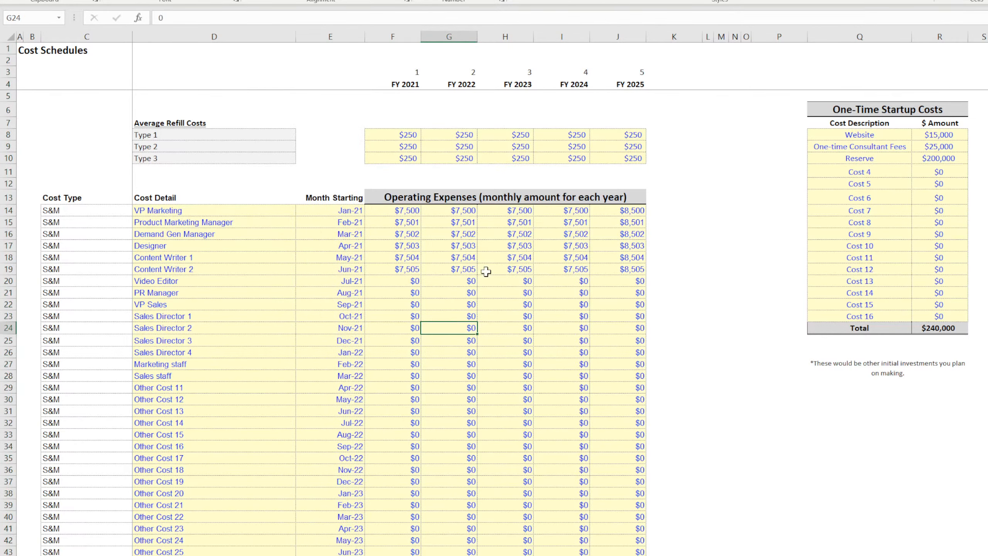
Restyle the F13 operating expenses heading as smaller bold text without the gray fill.
left_click(514, 199)
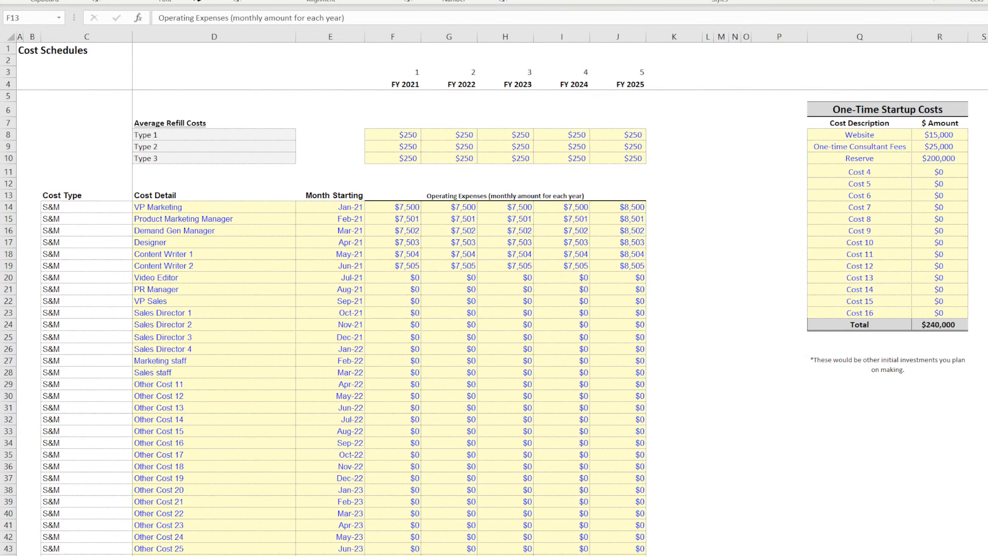
key("Escape")
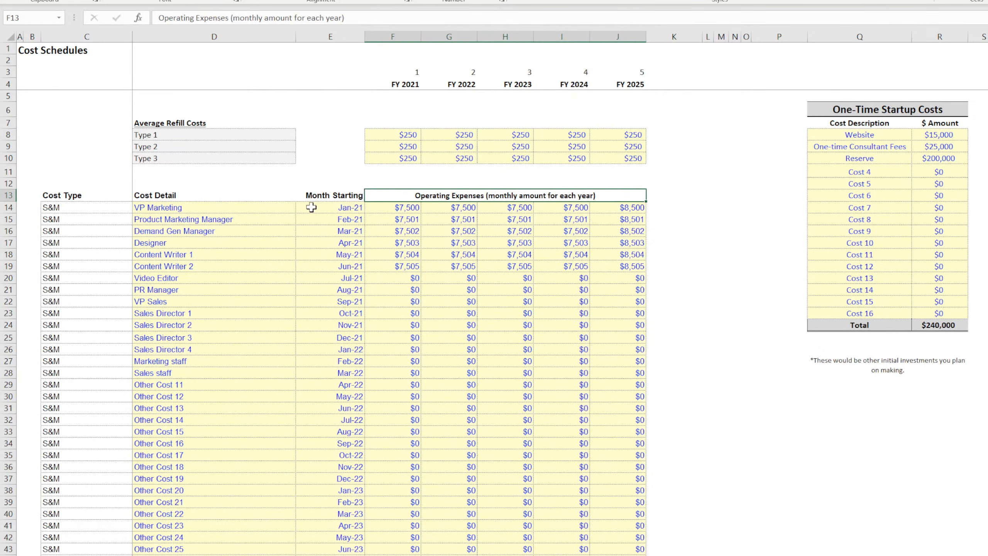
Apply one uniform font to all cells of the Costs sheet and check the operating expense and one-time startup cost tables.
left_click(321, 194)
left_click(438, 194)
left_click(193, 264)
left_click(452, 290)
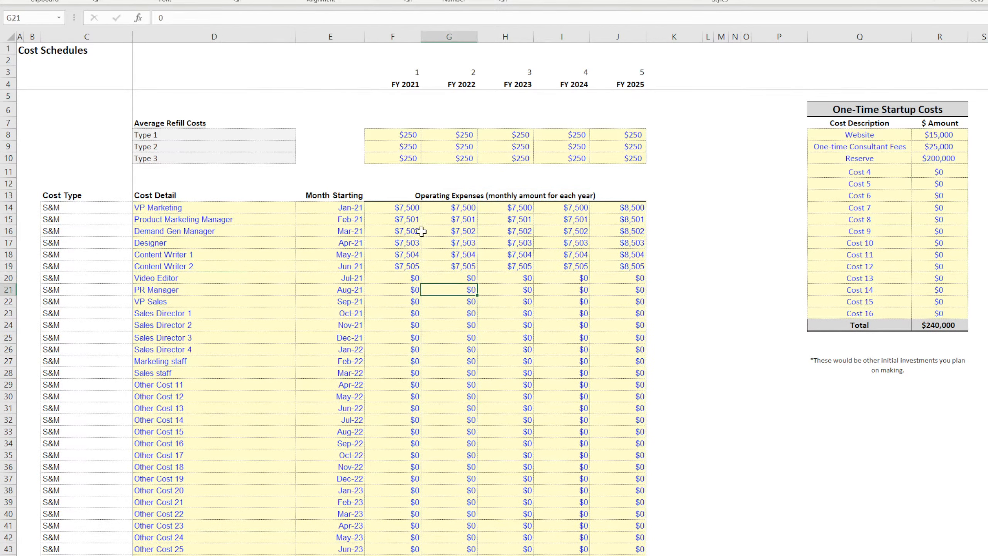
left_click(185, 122)
left_click(186, 145)
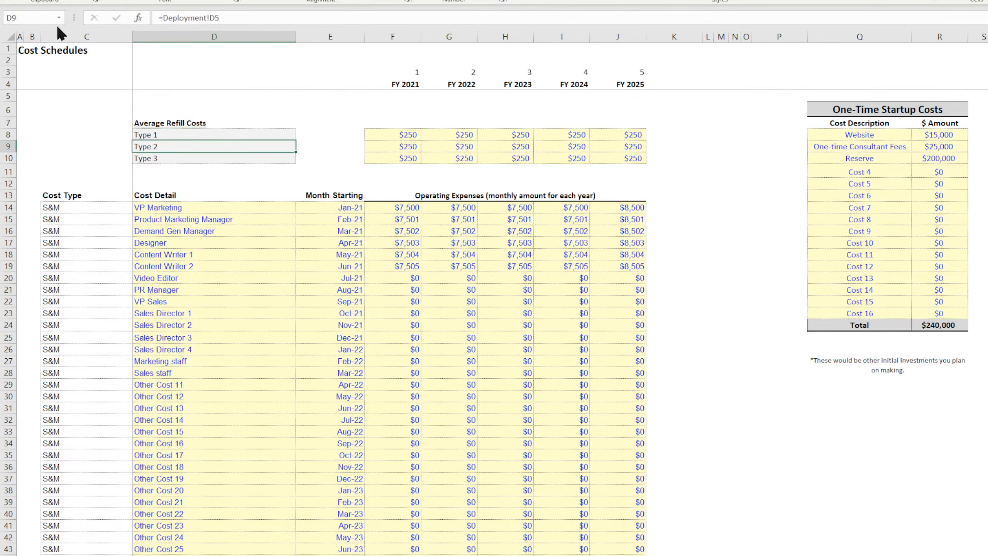
left_click(8, 36)
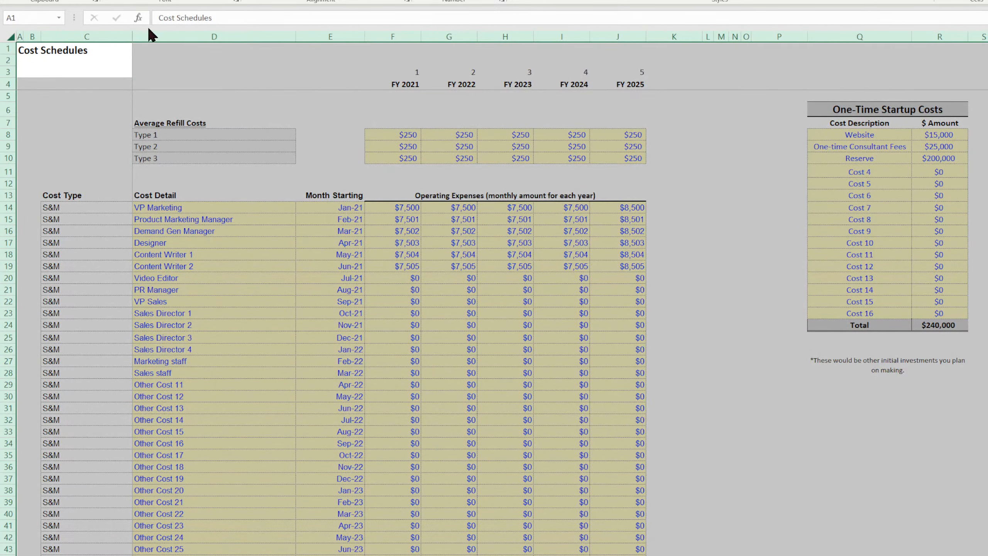
left_click(428, 266)
left_click(887, 109)
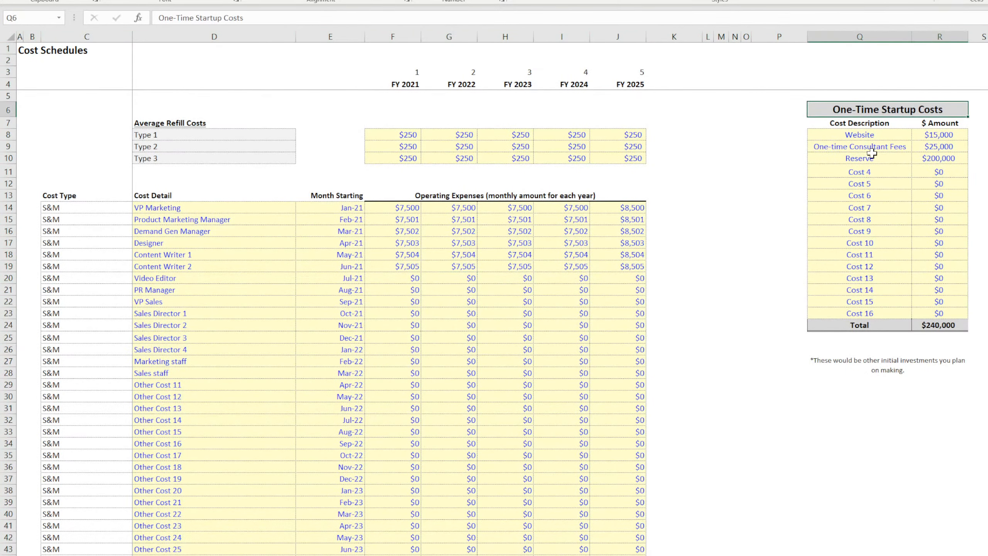
left_click(859, 183)
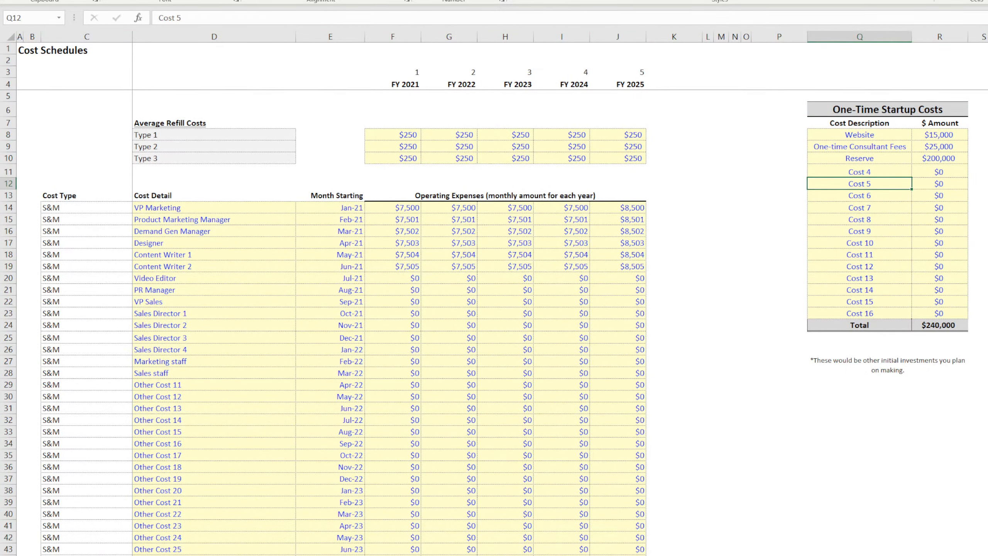
Look over the seasonality, main project assumptions and monthly pro forma sheets to check their formatting.
key("ctrl+Page_Down")
left_click(253, 144)
left_click(223, 80)
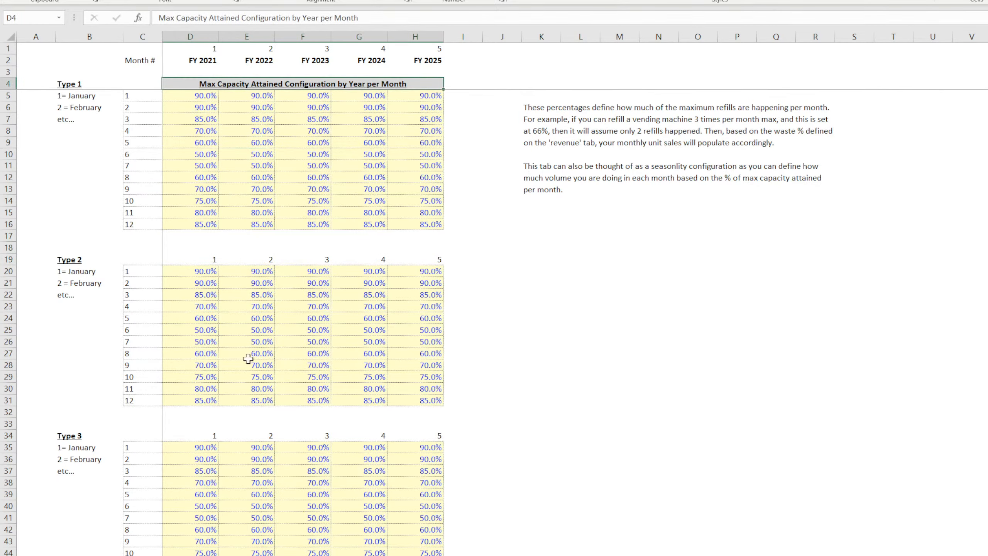
key("ctrl+Page_Up")
key("ctrl+Page_Up")
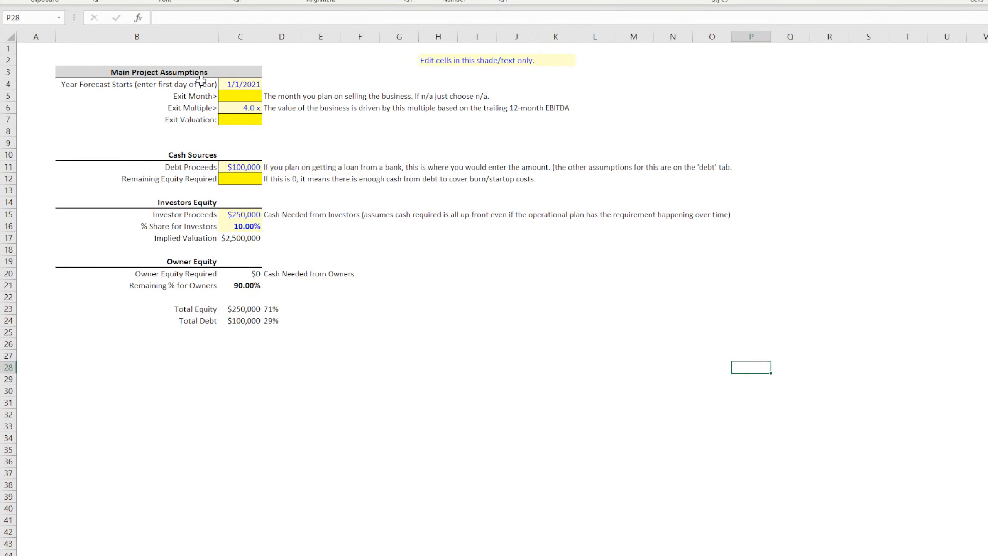
left_click(253, 119)
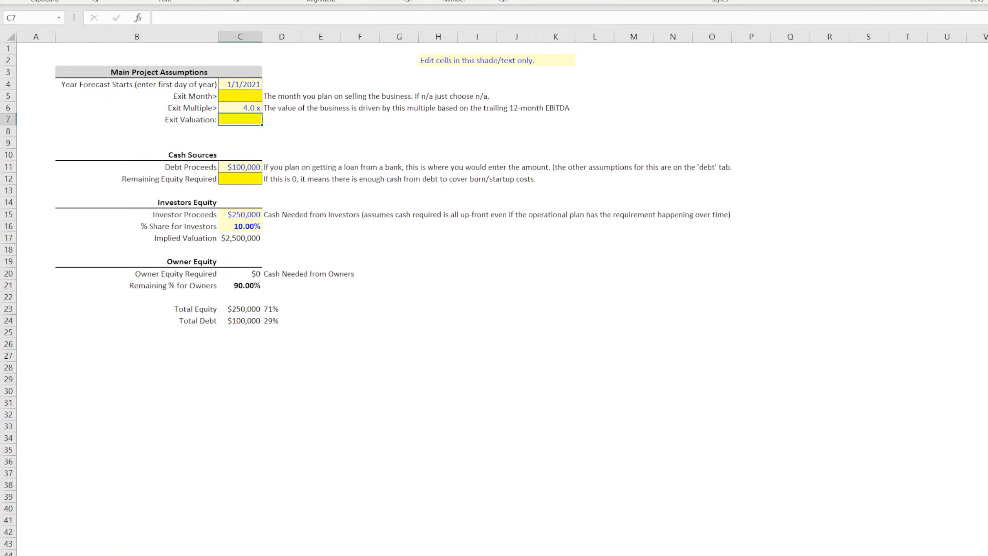
key("ctrl+Page_Down")
key("ctrl+Page_Down")
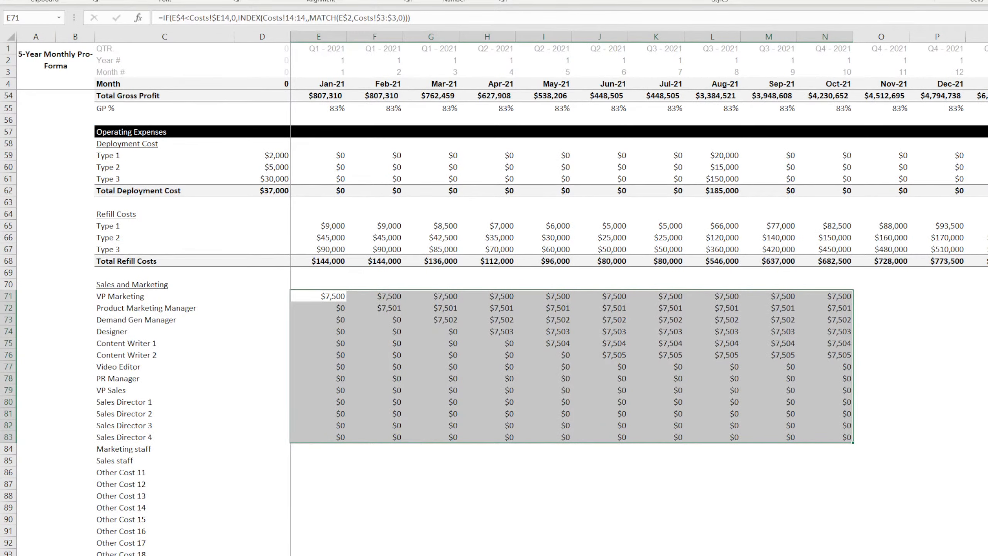
key("ctrl+Page_Down")
left_click(403, 135)
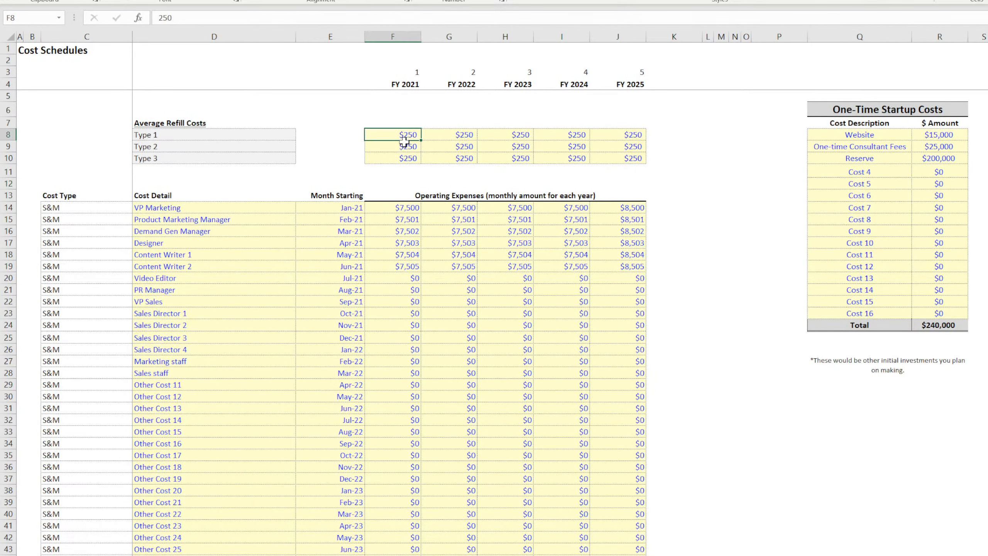
left_click(489, 310)
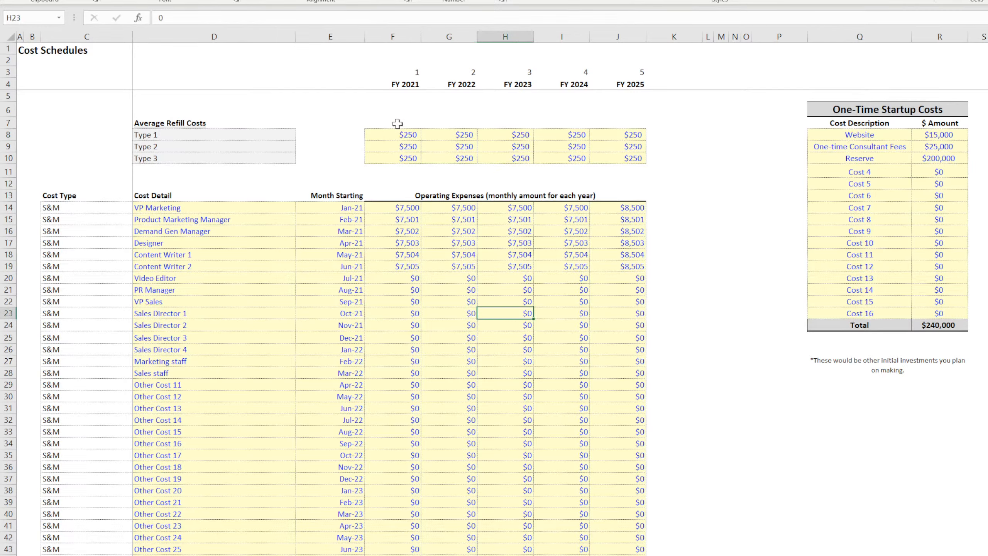
left_click(482, 195)
double_click(428, 195)
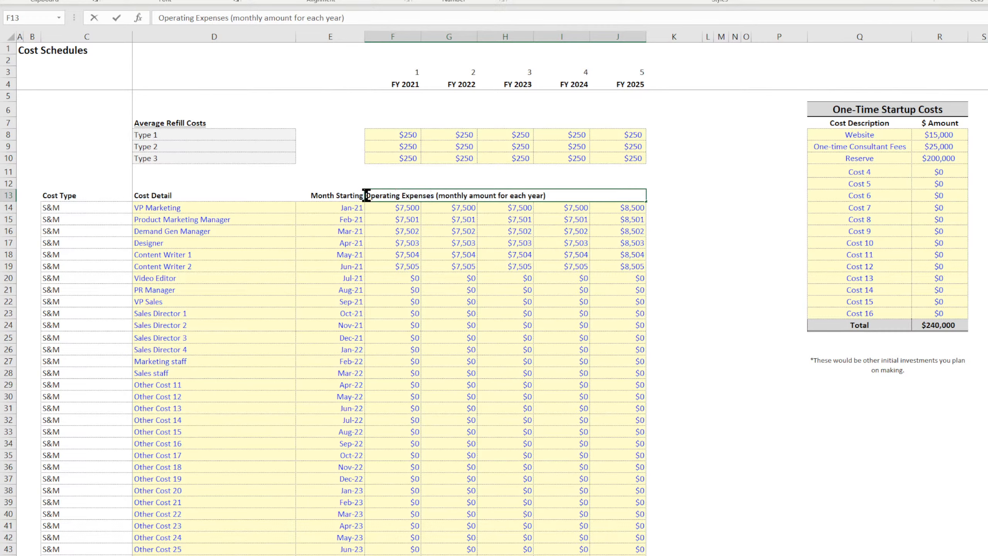
left_click(434, 244)
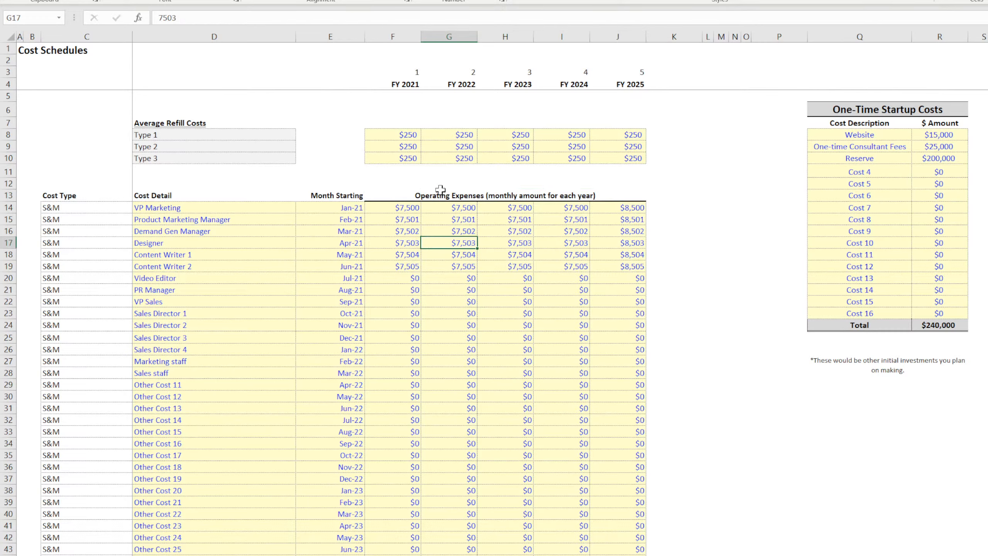
Delete the empty cells D6:J6 above the average refill costs on the Costs sheet, shifting the cells below up.
left_click_drag(596, 106, 228, 106)
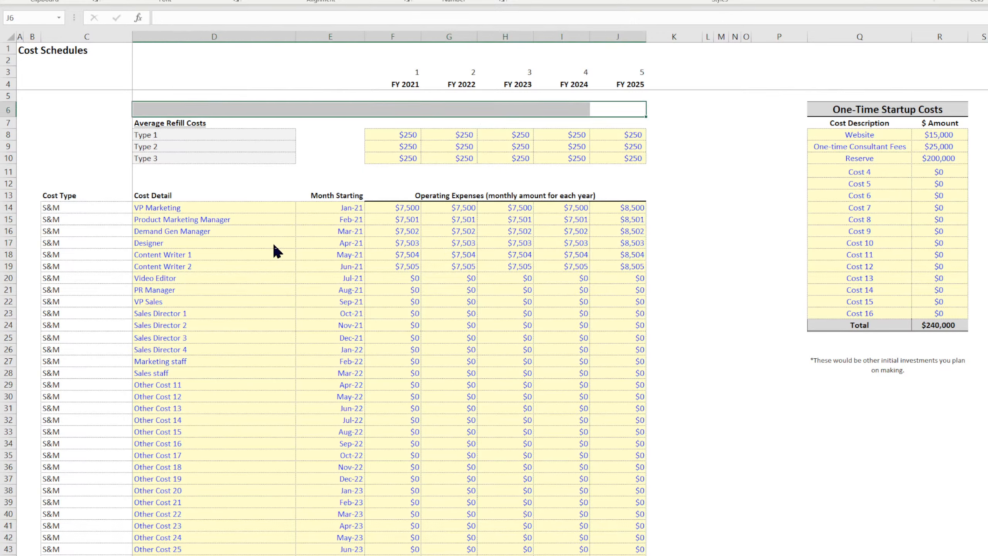
key("ctrl+minus")
key("Return")
left_click(538, 346)
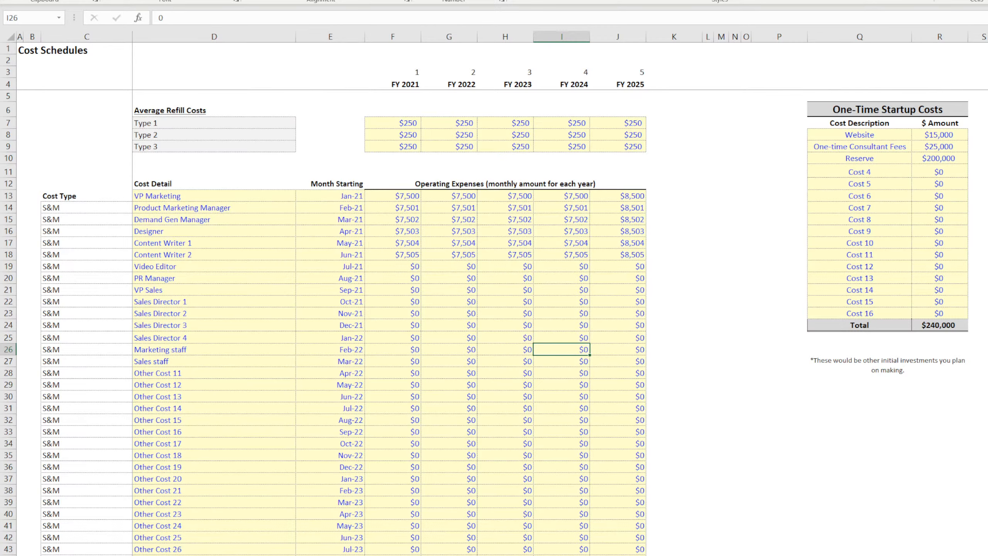
Compare the Type 1 to Type 3 refill cost formulas in the monthly pro forma with the refill cost rows on the Costs sheet.
key("ctrl+Page_Down")
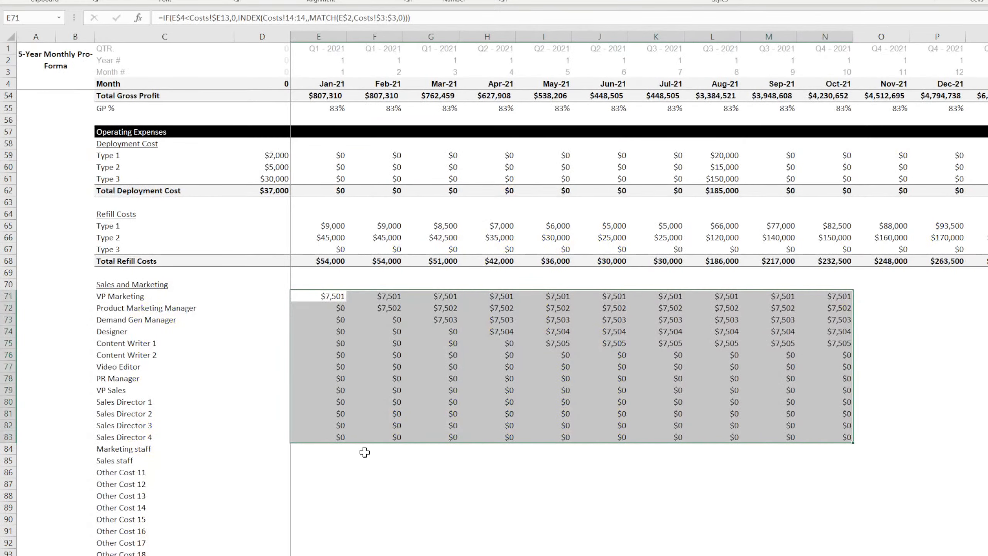
left_click(333, 226)
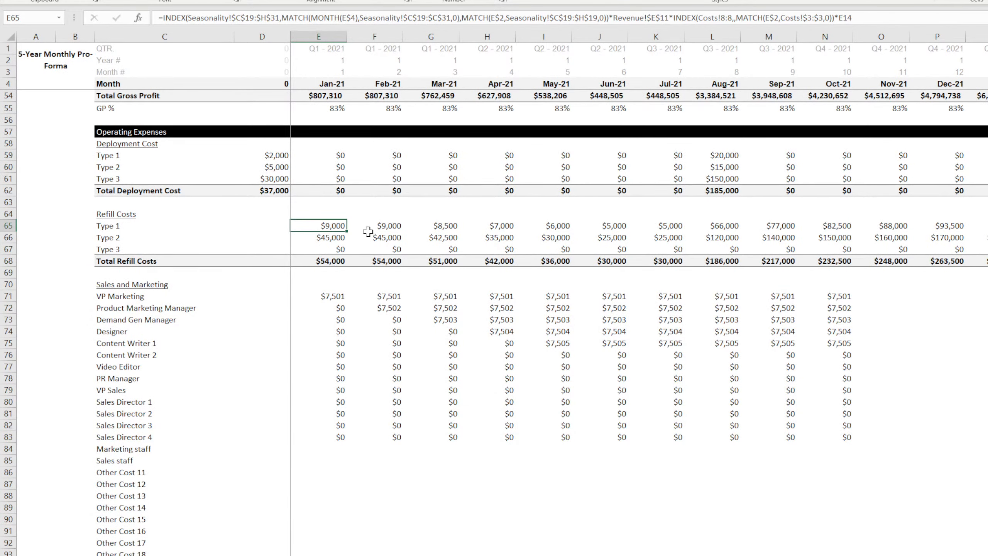
left_click(304, 248)
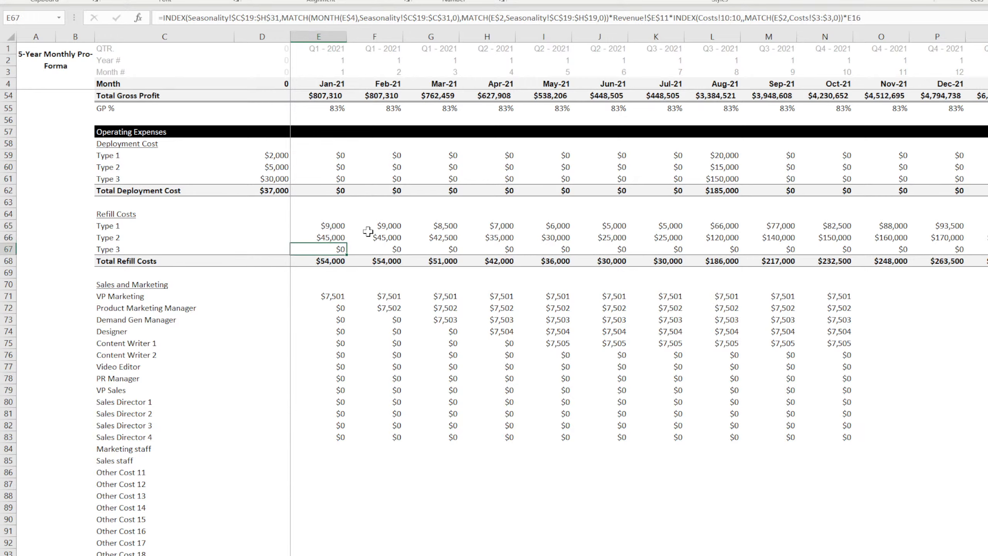
key("ctrl+Page_Up")
key("ctrl+Page_Up")
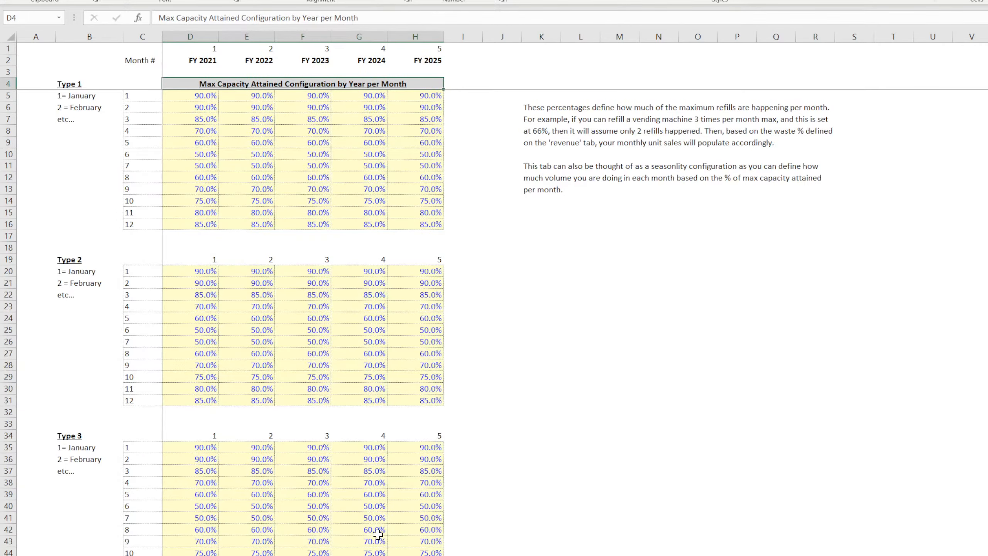
key("ctrl+Page_Down")
left_click(387, 123)
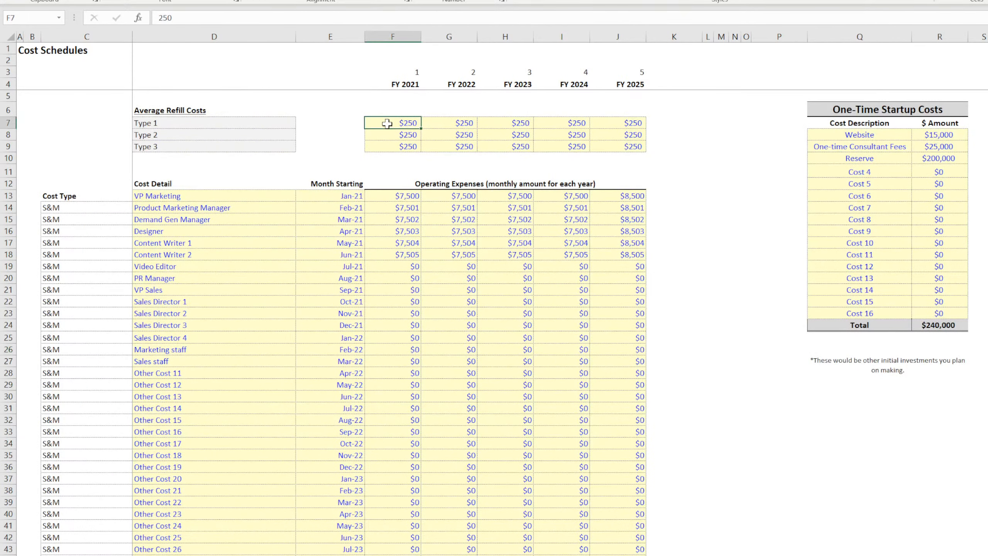
left_click(399, 136)
left_click(399, 146)
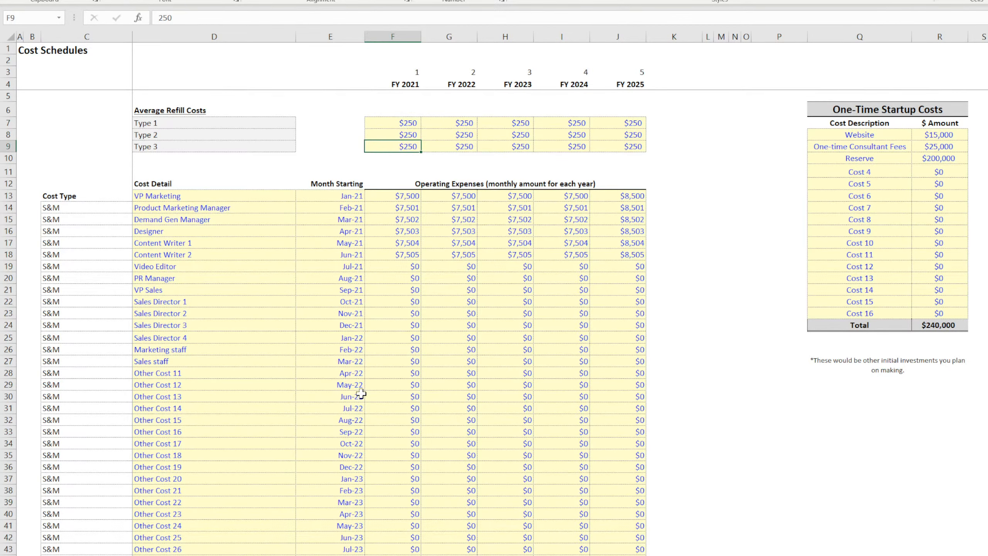
key("ctrl+Page_Down")
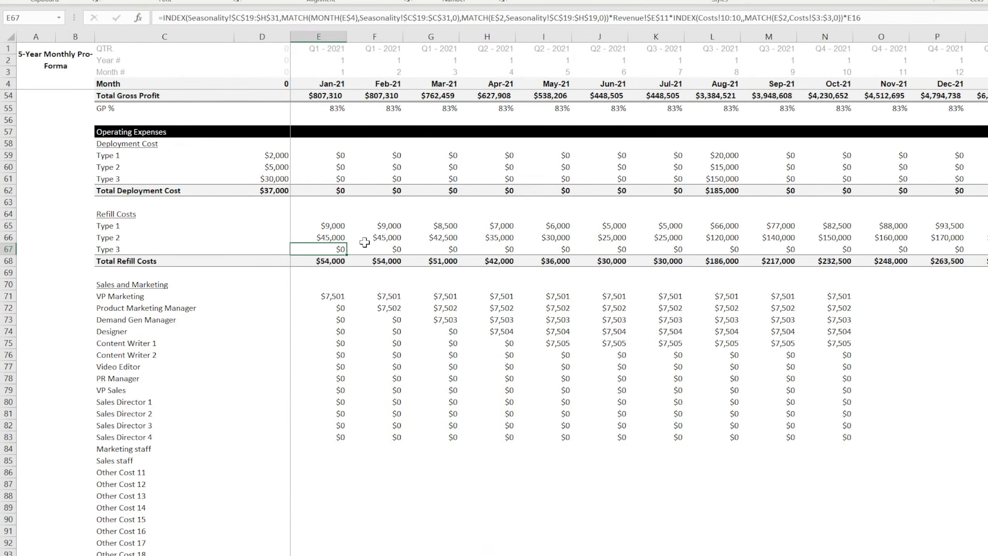
Point the refill cost formulas in E65 and E66 of the monthly pro forma to Costs rows 7:7 and 8:8.
left_click(332, 226)
left_click(725, 17)
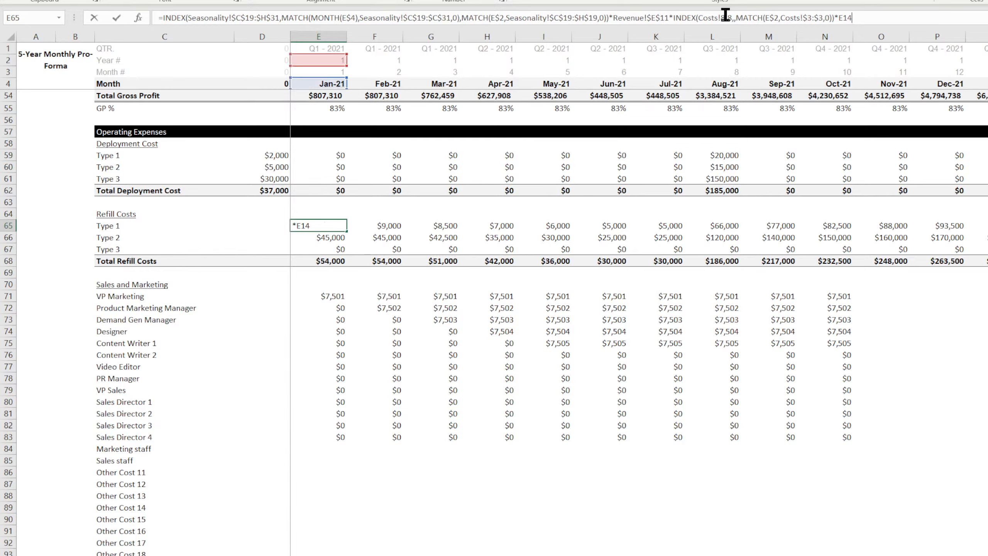
key("BackSpace")
type("7:7")
key("Return")
left_click(728, 17)
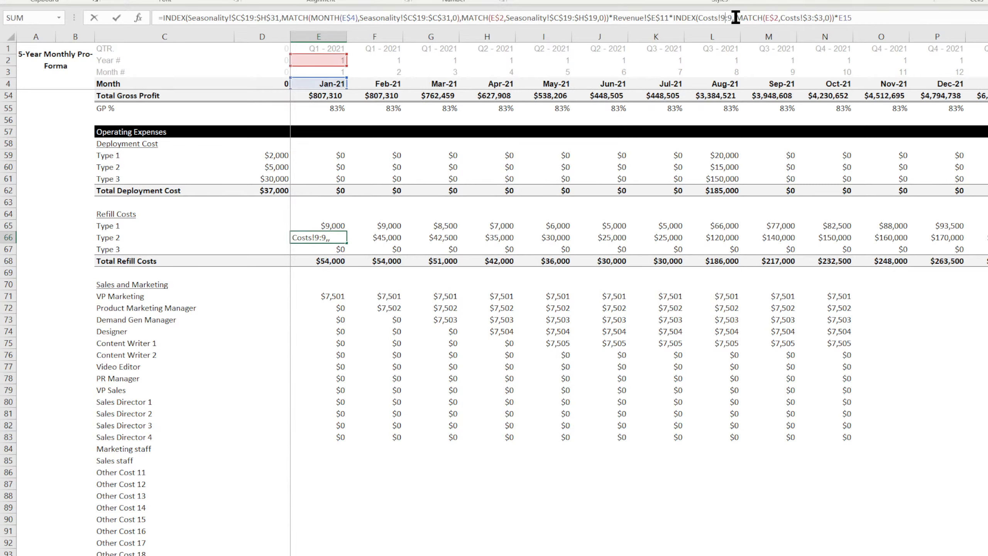
key("BackSpace")
type("8")
key("Return")
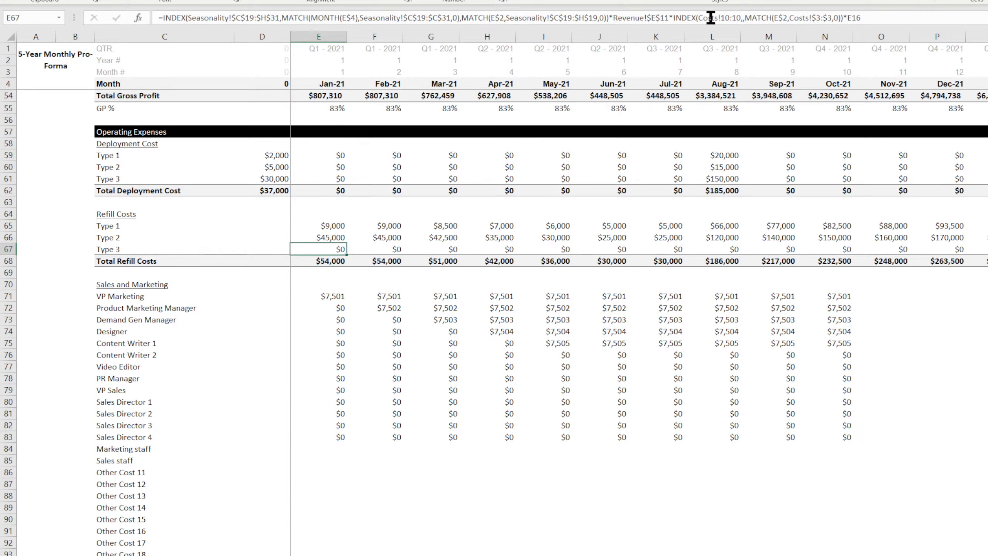
Point the Type 3 refill cost formula in E67 to Costs row 9:9.
left_click(730, 17)
key("BackSpace")
key("BackSpace")
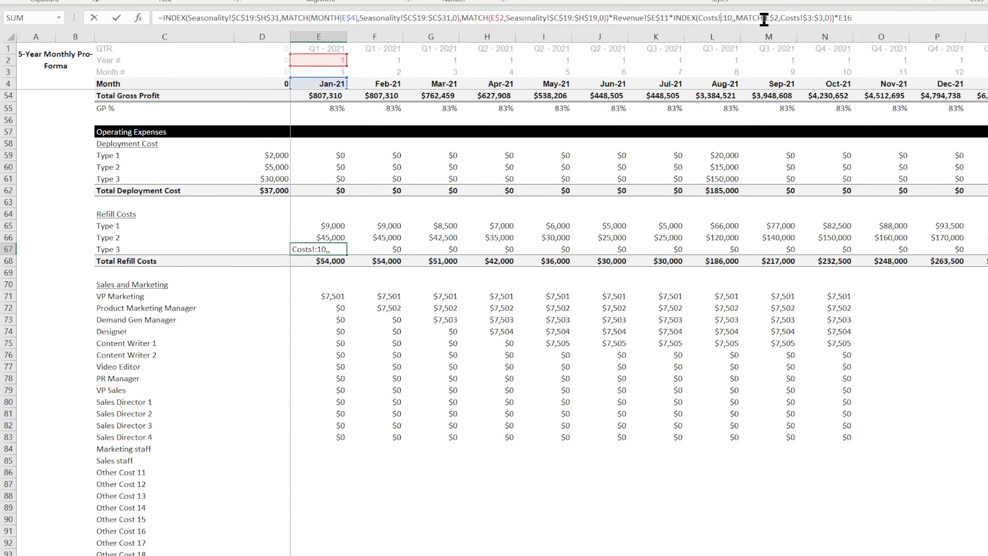
type("9")
key("Return")
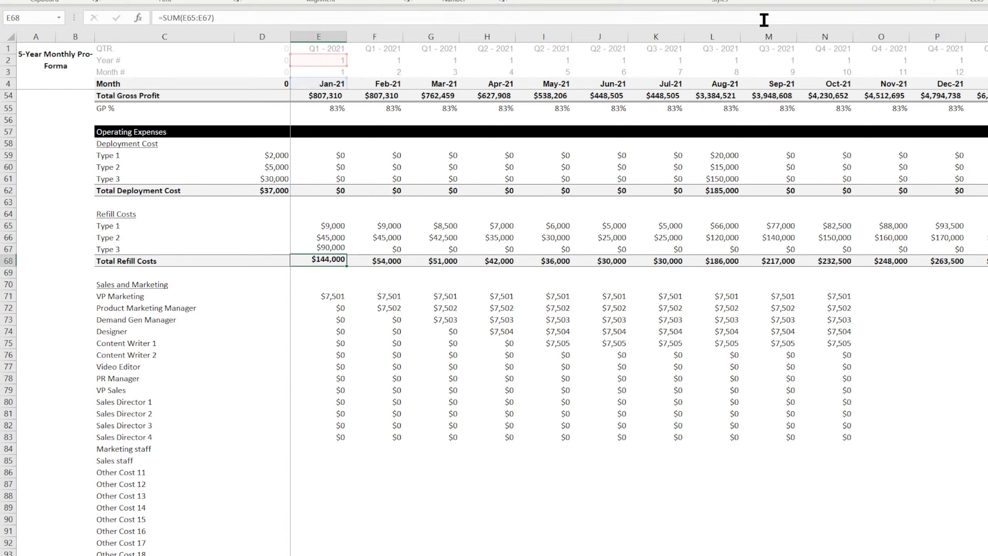
Fill the refill cost formulas in E65:E67 across all months of the pro forma.
left_click_drag(331, 226, 984, 255)
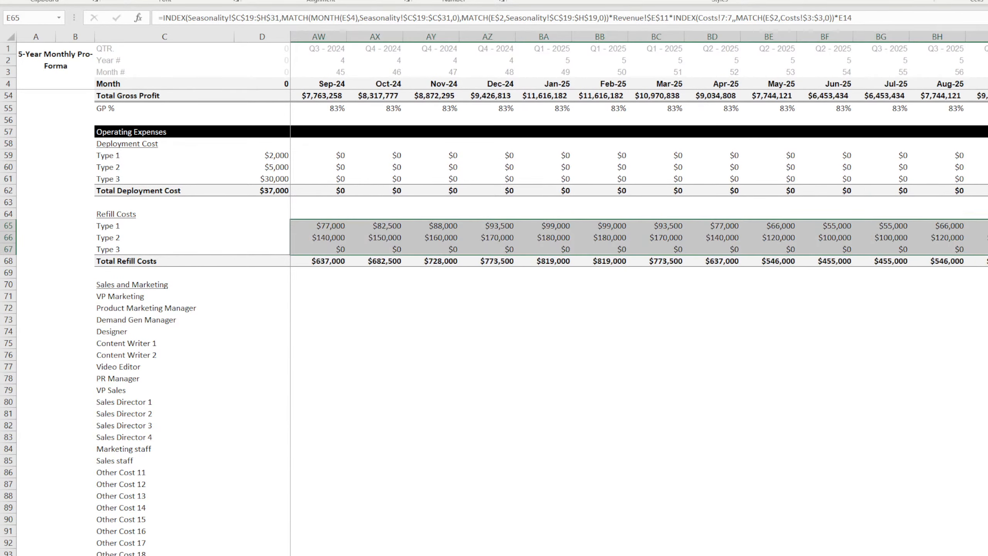
left_click(986, 402)
scroll(638, 295, "left", 15)
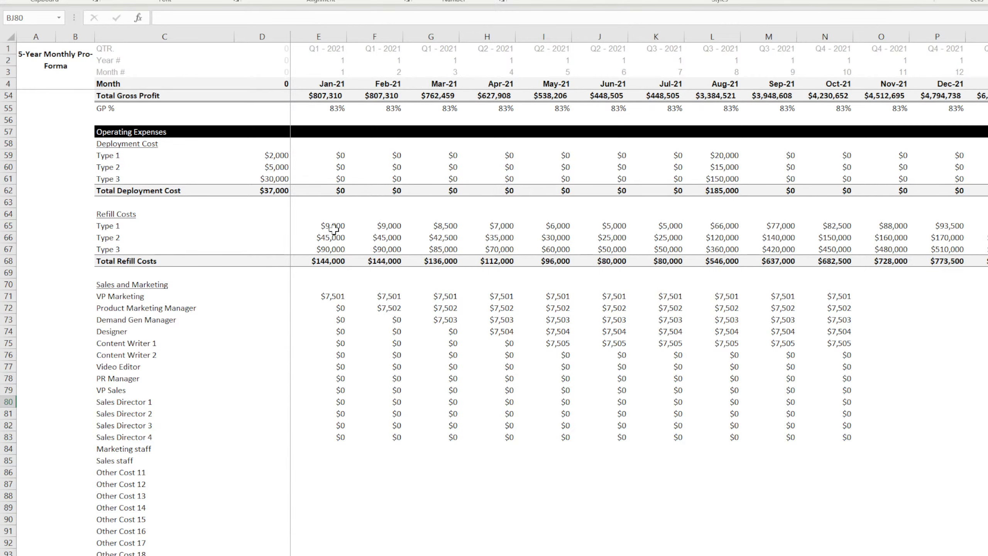
left_click(320, 225)
Fill the start-dated cost formula from E71 across all months and down to row 214.
left_click_drag(329, 296, 984, 256)
scroll(119, 244, "up", 6)
scroll(121, 245, "up", 5)
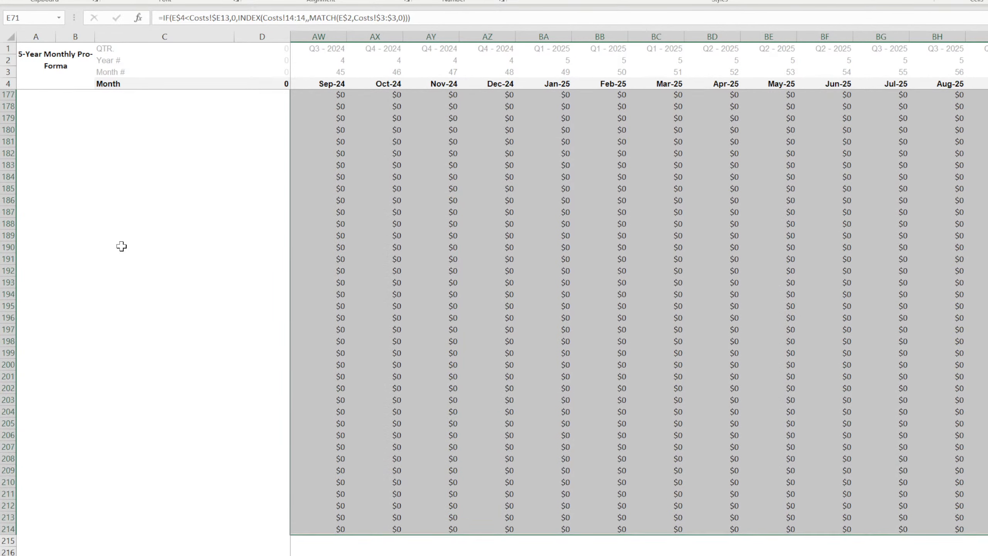
Clear the surplus formula rows below the last cost label, from row 177 down.
left_click_drag(11, 202, 11, 545)
left_click(537, 377)
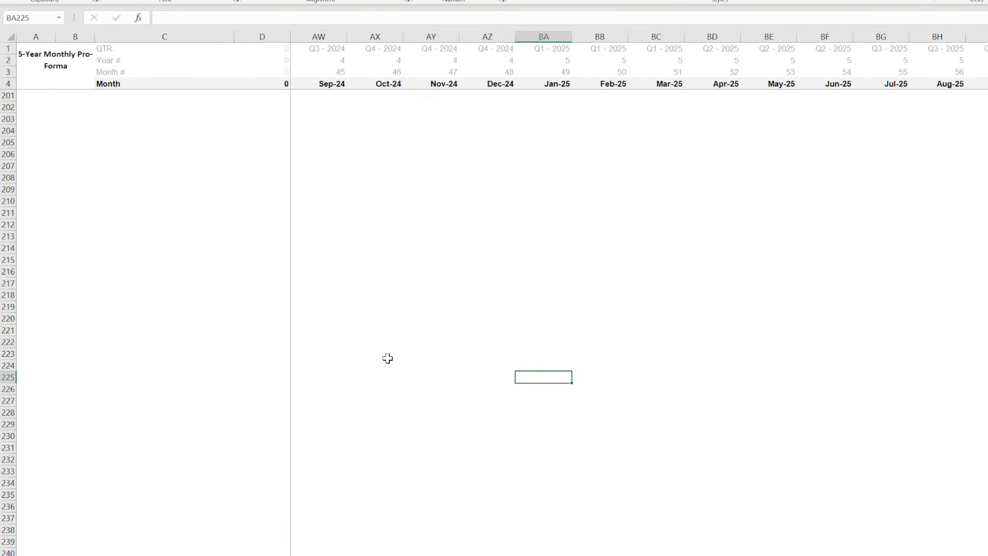
scroll(386, 358, "up", 18)
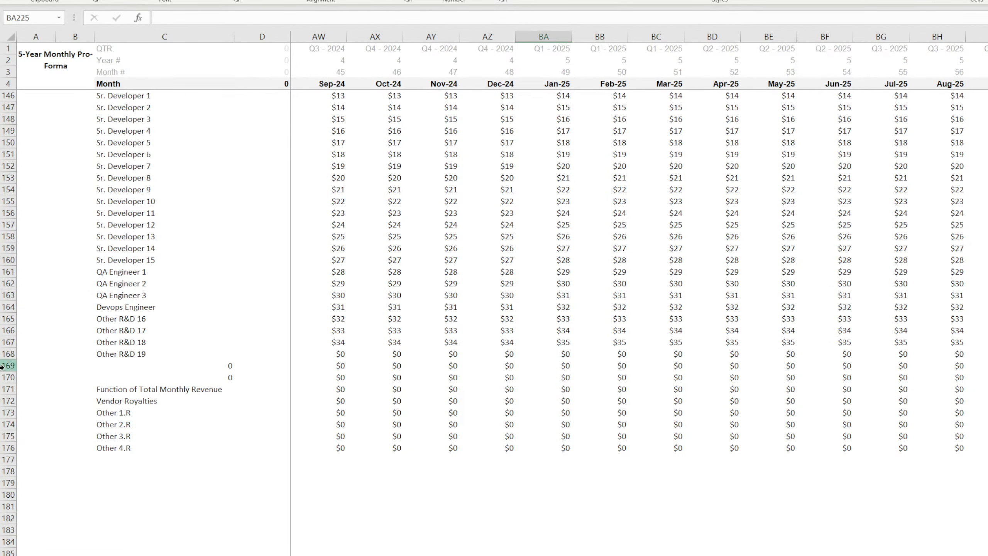
Clear rows 169 and 170 and the monthly amounts in row 171 beside the Function of Total Monthly Revenue heading.
left_click_drag(8, 365, 8, 377)
key("Delete")
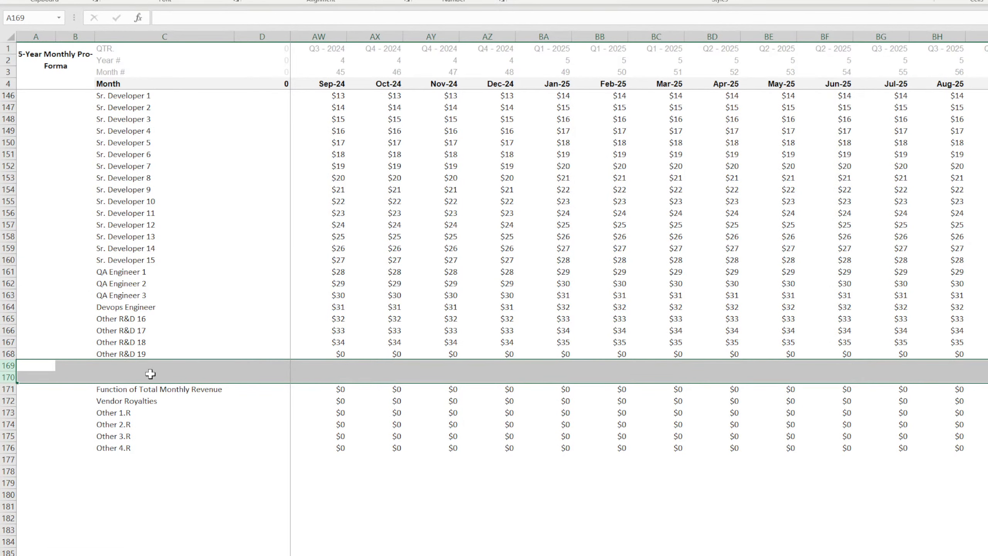
left_click(325, 371)
left_click_drag(322, 387, 602, 391)
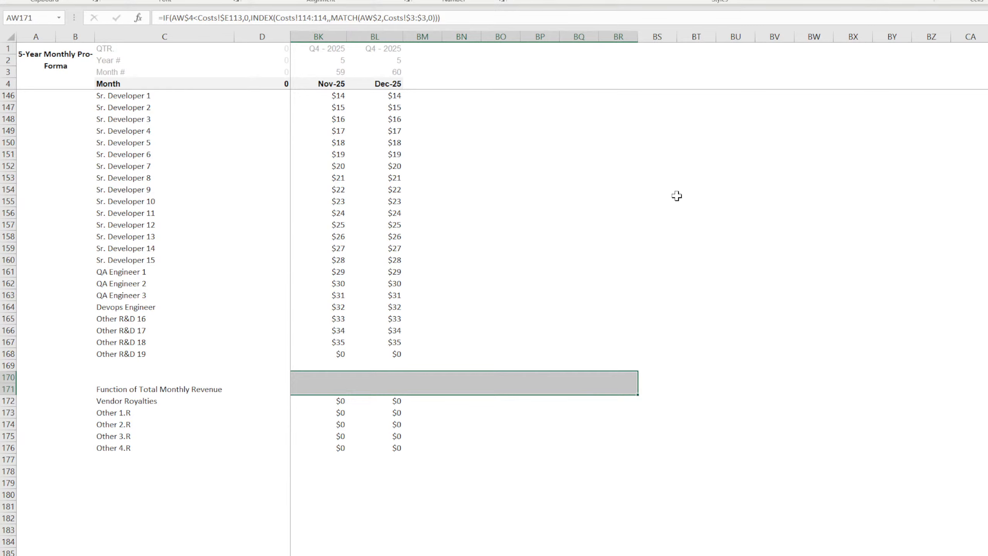
left_click_drag(390, 389, 317, 369)
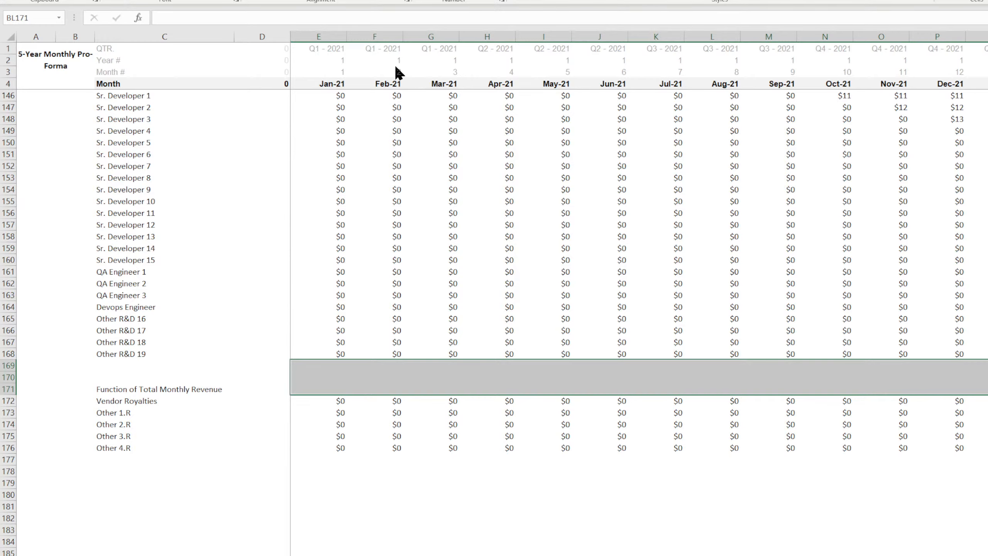
Clear row 136 above Founder & CTO, including its label and all monthly amounts.
key("Delete")
key("ctrl+c")
scroll(356, 342, "up", 7)
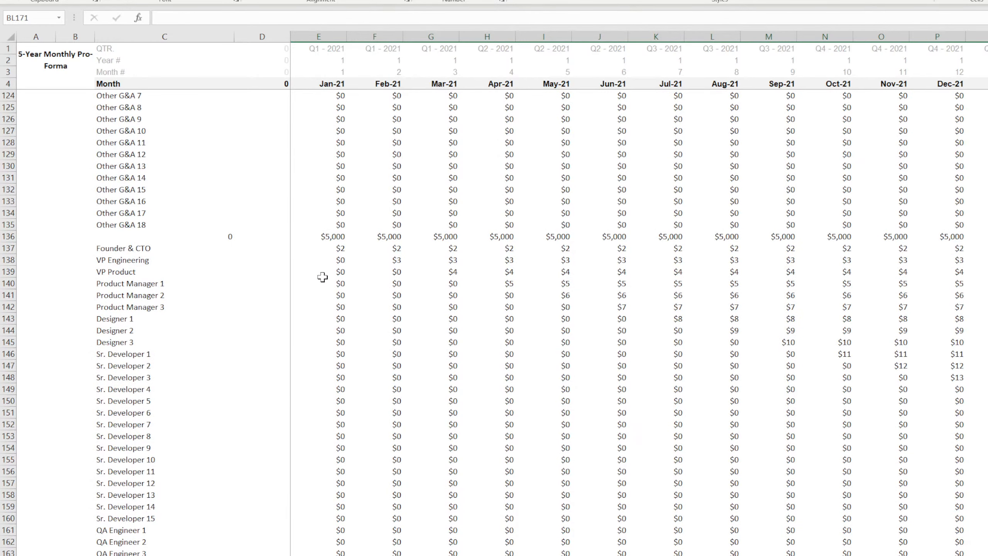
left_click(325, 237)
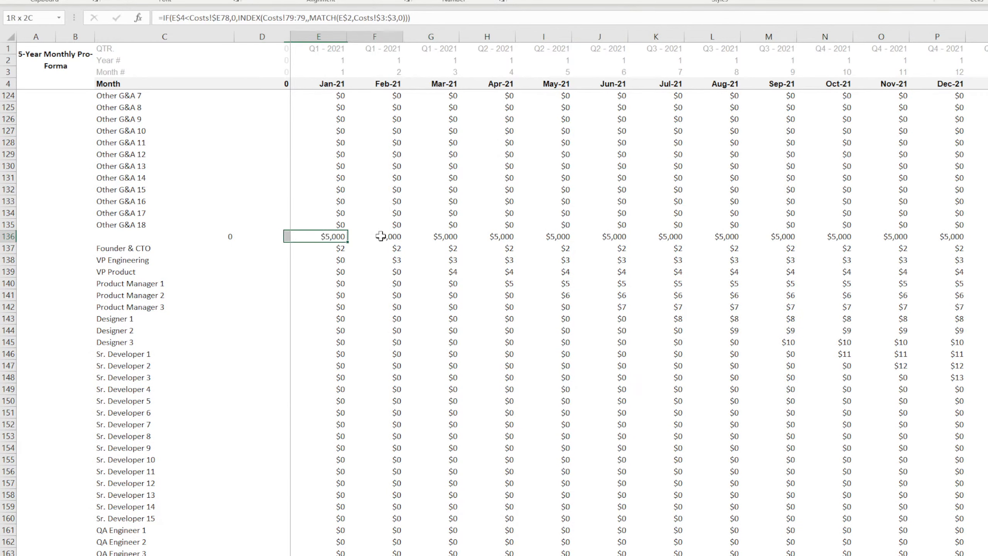
left_click_drag(327, 236, 619, 236)
left_click_drag(135, 233, 986, 236)
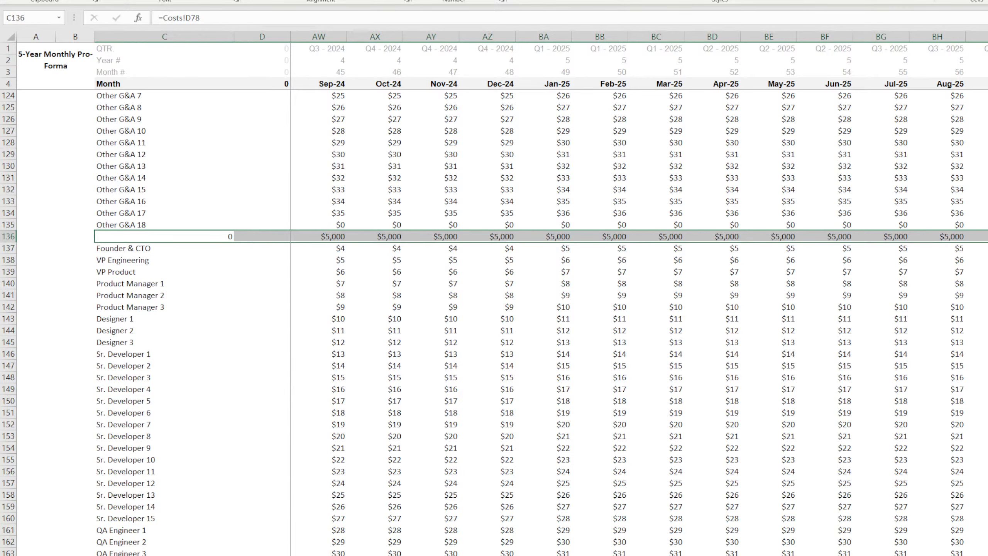
key("Delete")
Clear the monthly amounts in row 137 beside Founder & CTO across all months.
left_click_drag(986, 248, 2, 265)
left_click_drag(2, 264, 323, 249)
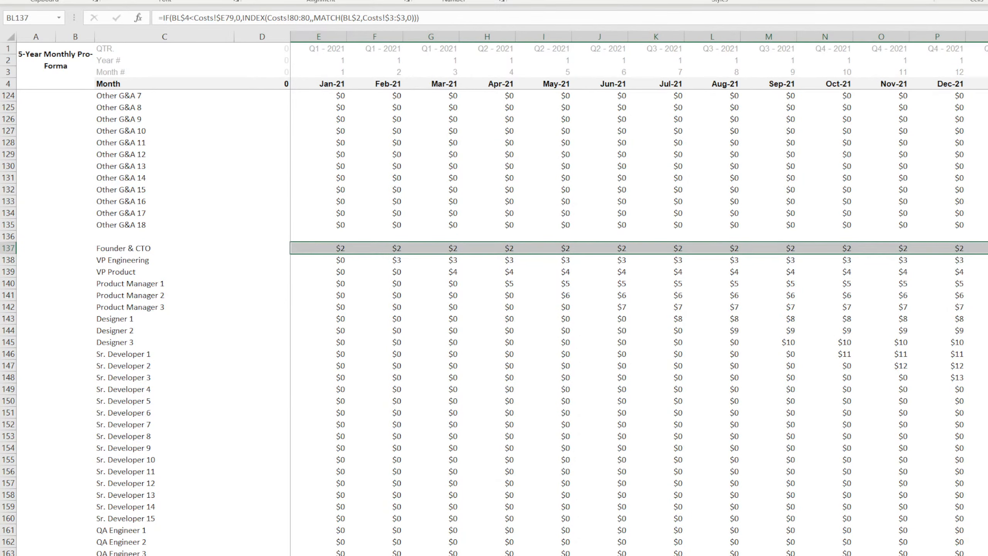
key("Delete")
Copy rows 136 and 137 from column C across all months and paste them at C103, over the Founder & CEO rows.
scroll(400, 323, "up", 11)
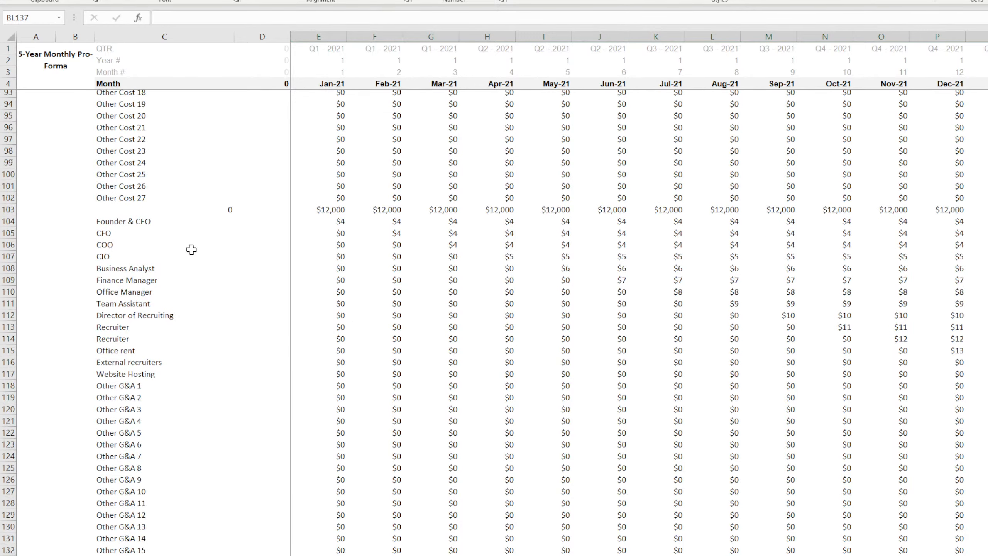
scroll(163, 288, "down", 7)
left_click_drag(127, 367, 986, 377)
key("ctrl+c")
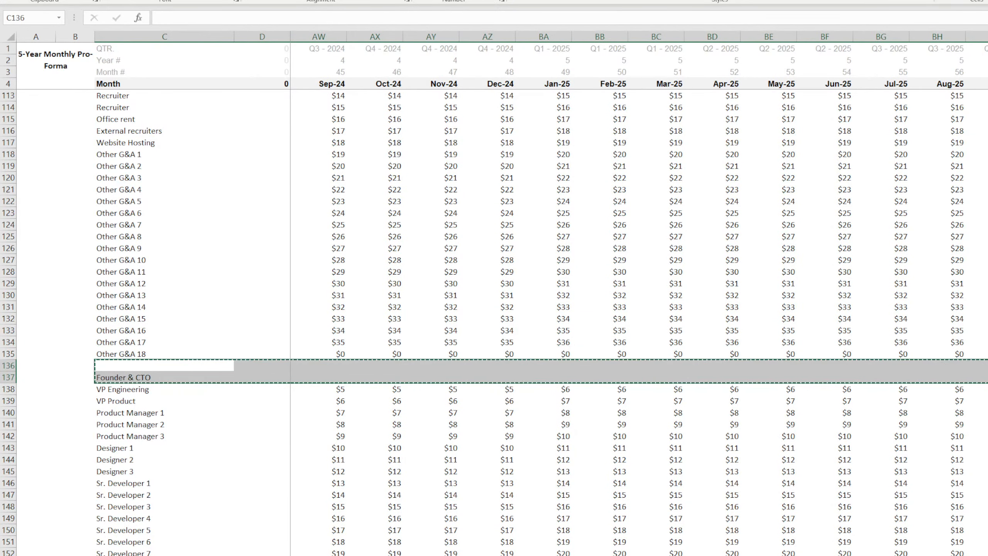
scroll(628, 520, "left", 15)
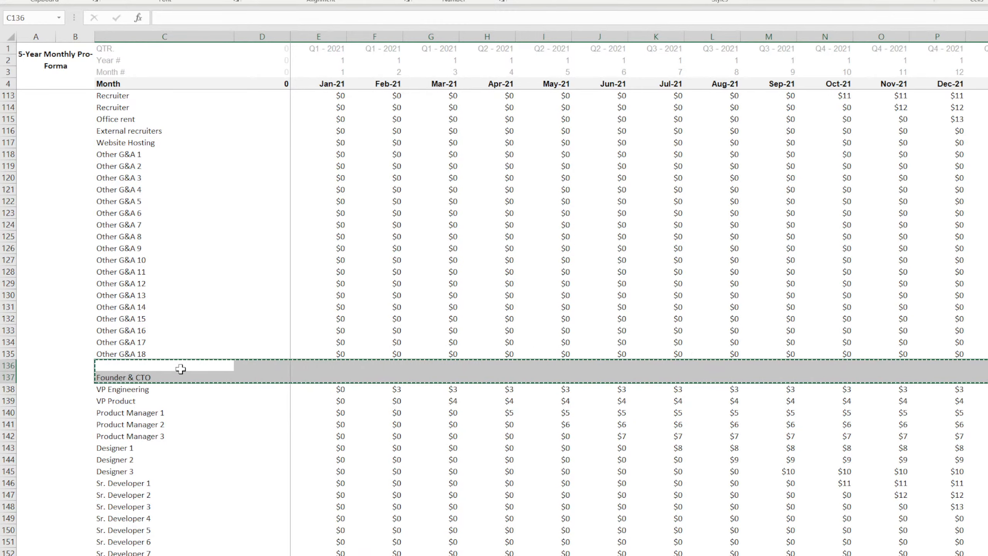
scroll(167, 322, "up", 7)
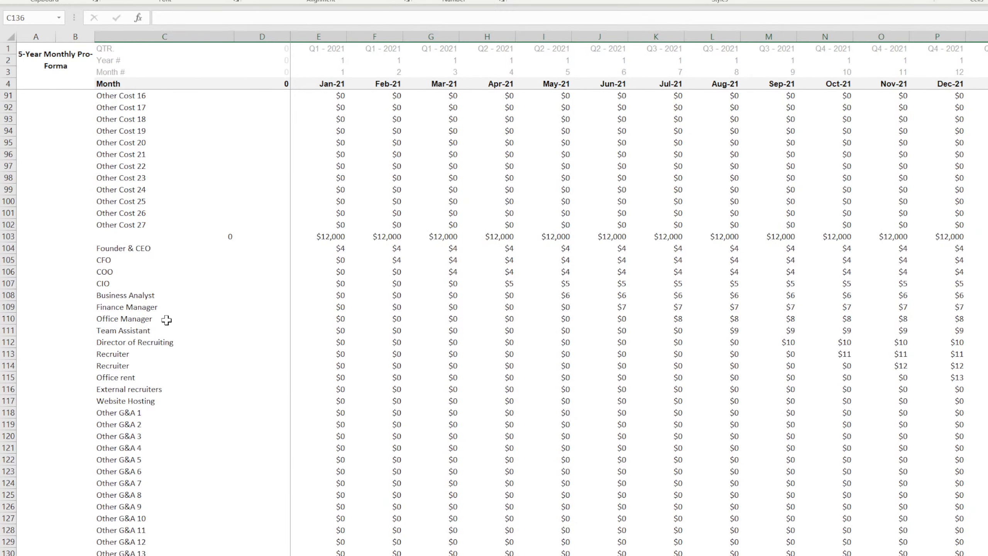
scroll(166, 320, "down", 7)
scroll(165, 320, "up", 7)
left_click(133, 235)
key("ctrl+v")
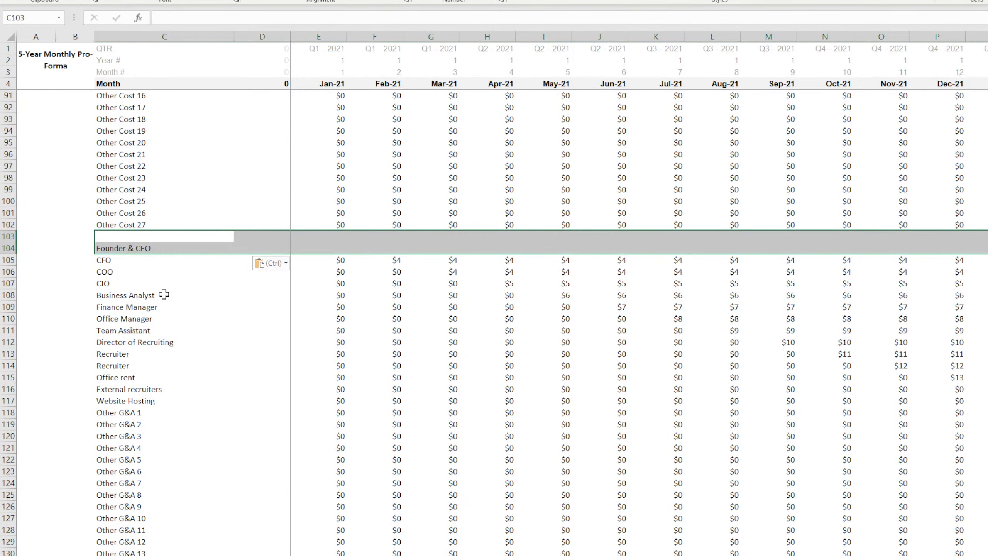
Copy the underlined Sales and Marketing heading to C103 and rename it General and Administrative.
scroll(165, 300, "up", 11)
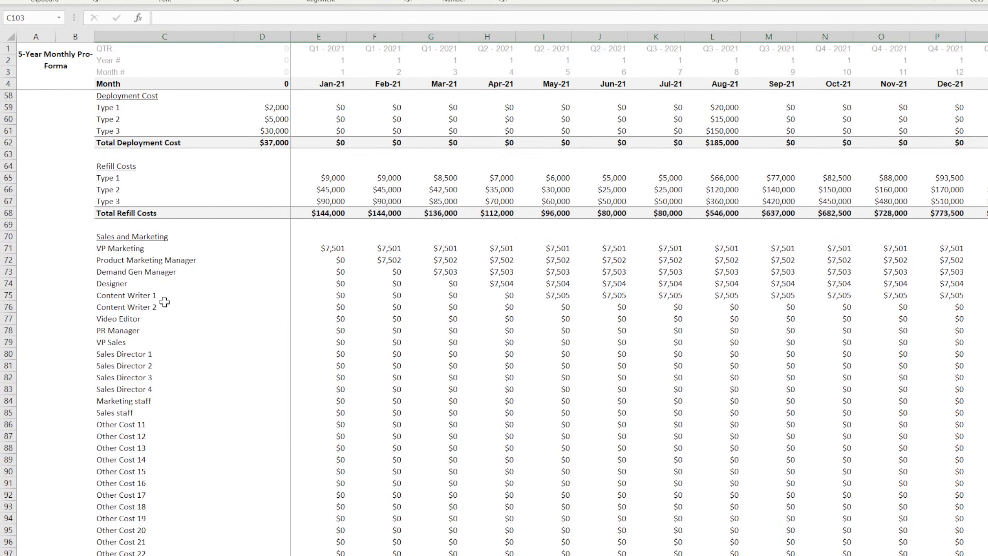
scroll(165, 302, "down", 4)
left_click(164, 307)
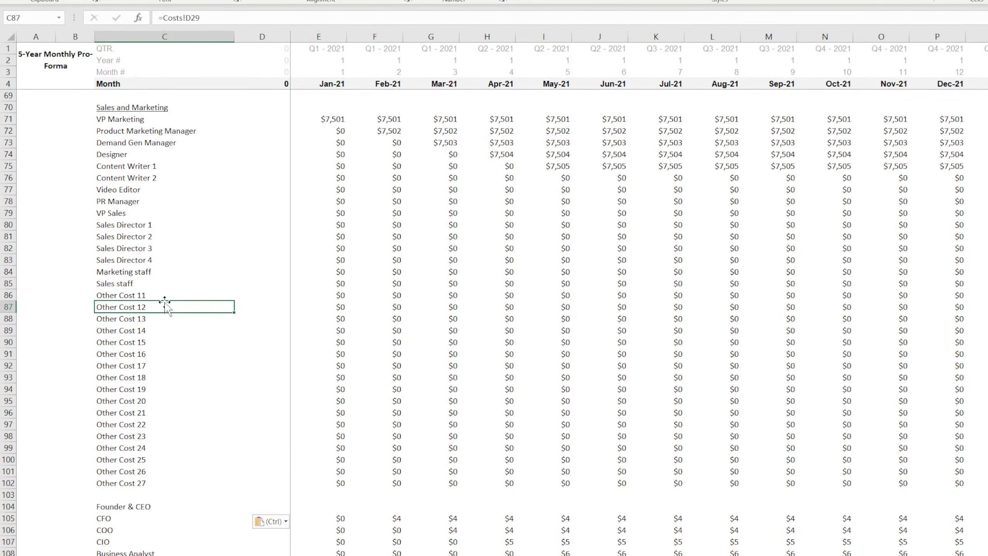
left_click(122, 106)
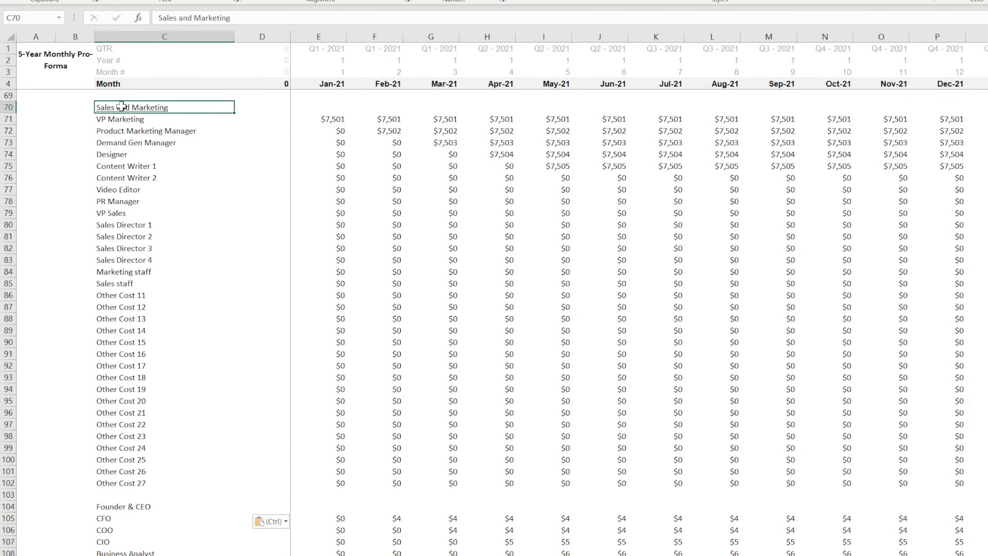
key("ctrl+c")
left_click(123, 495)
key("ctrl+v")
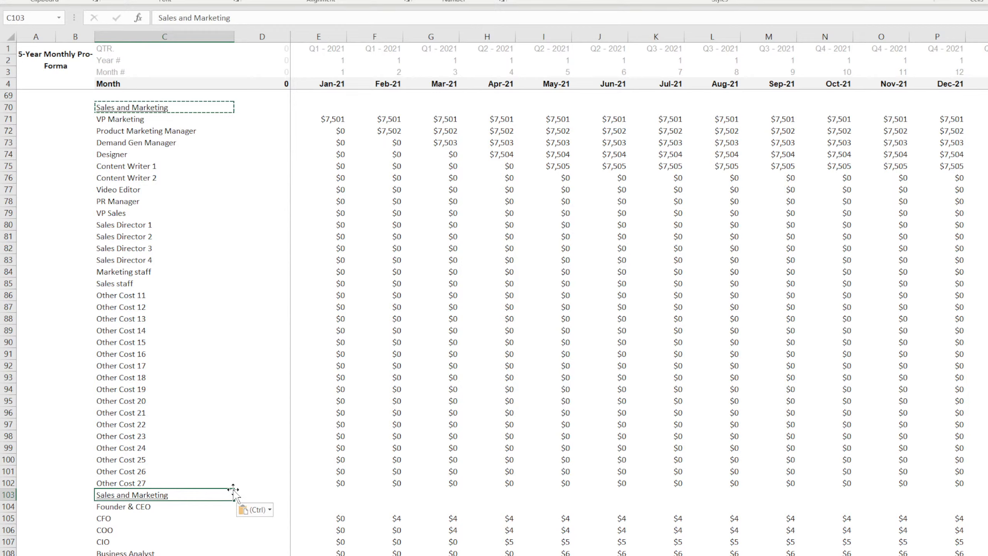
type("General and Ad")
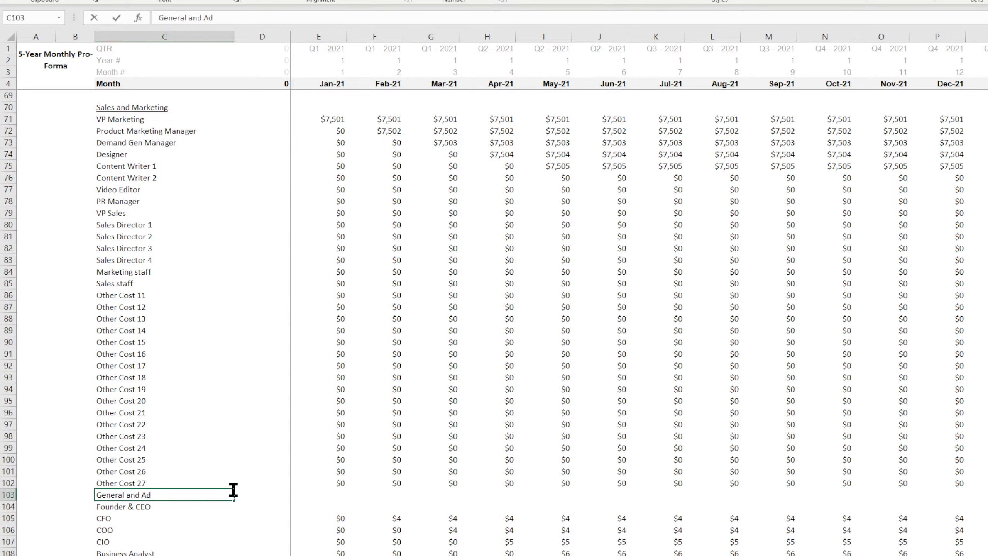
type("ministrative")
key("Return")
Copy the General and Administrative heading to C136 and rename it Research and Development.
scroll(228, 479, "down", 7)
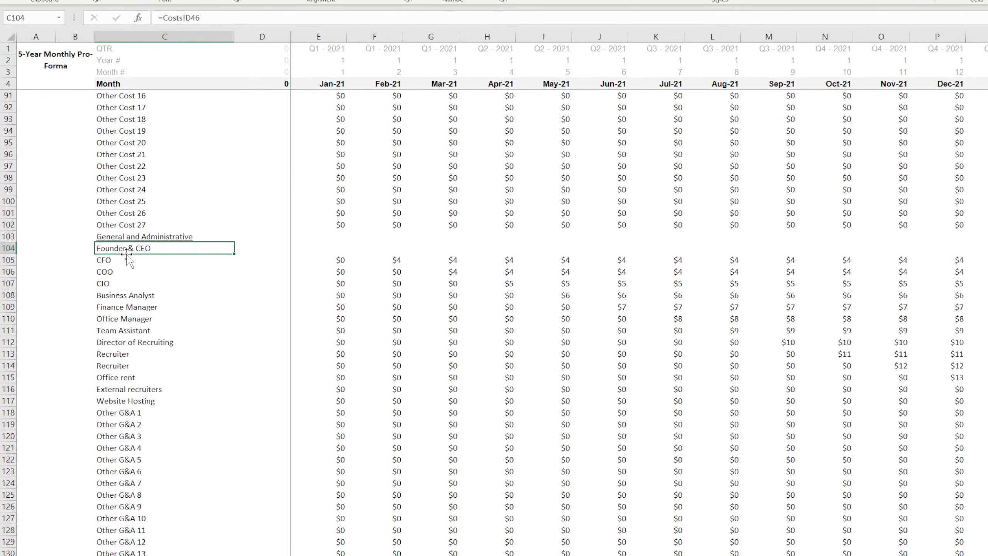
left_click(126, 236)
key("ctrl+c")
scroll(161, 382, "down", 7)
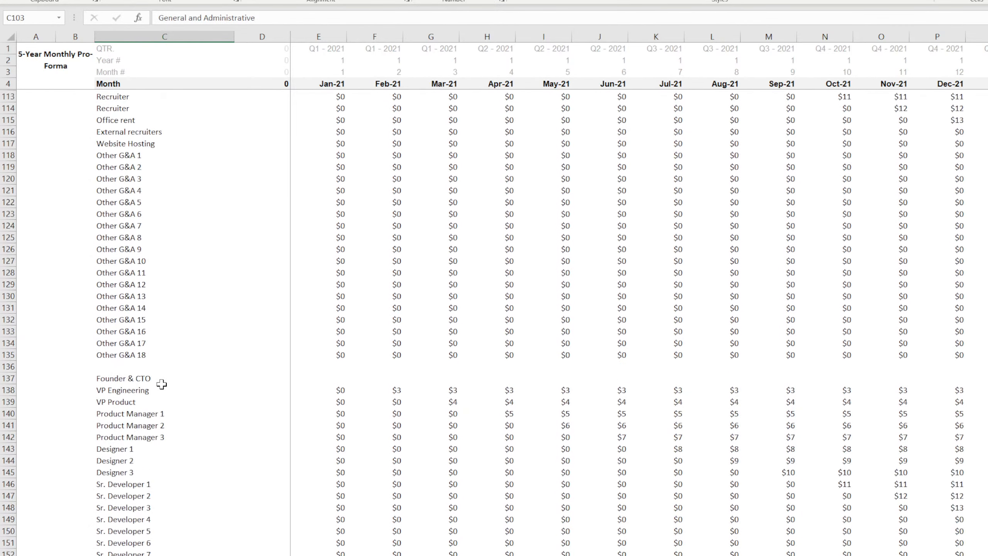
left_click(127, 365)
key("ctrl+v")
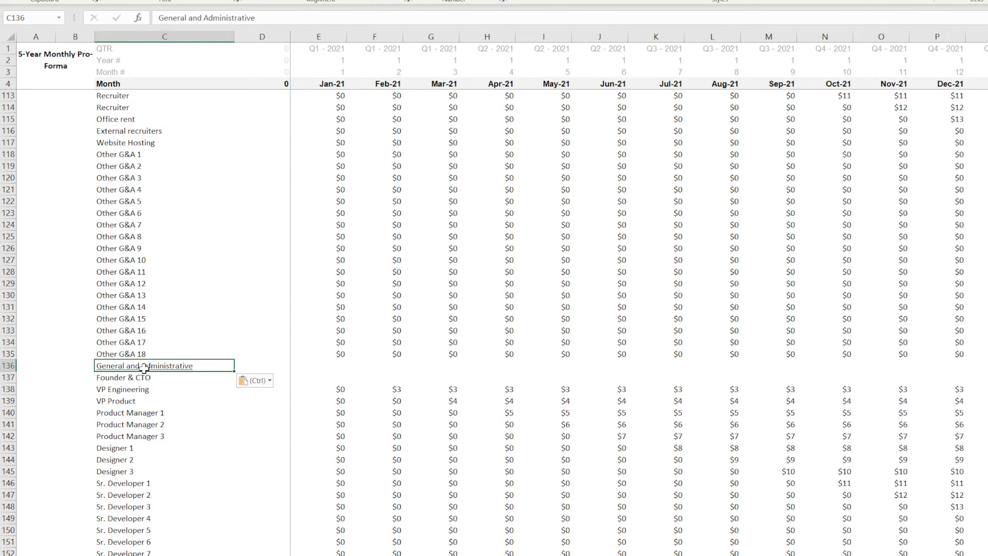
type("Research a")
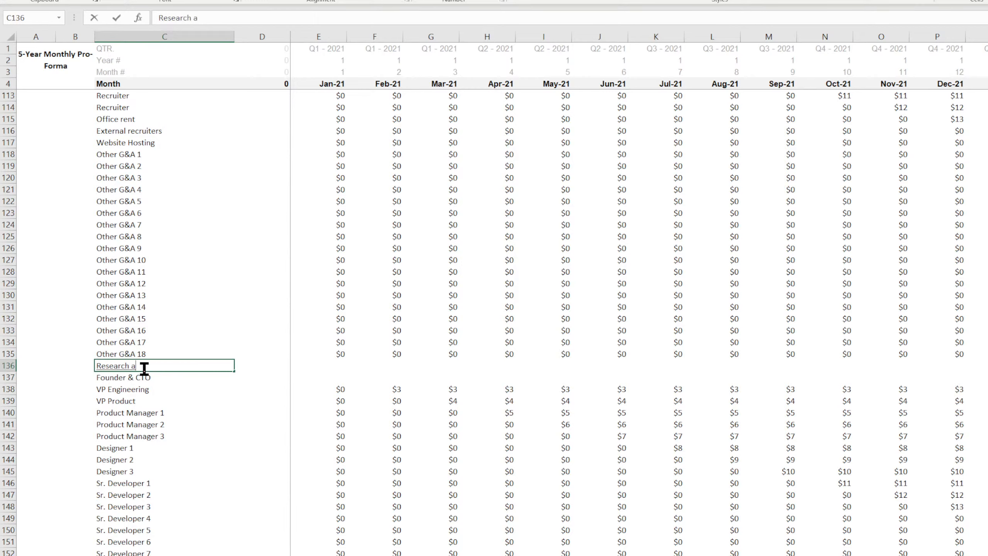
type("nd Development")
key("Return")
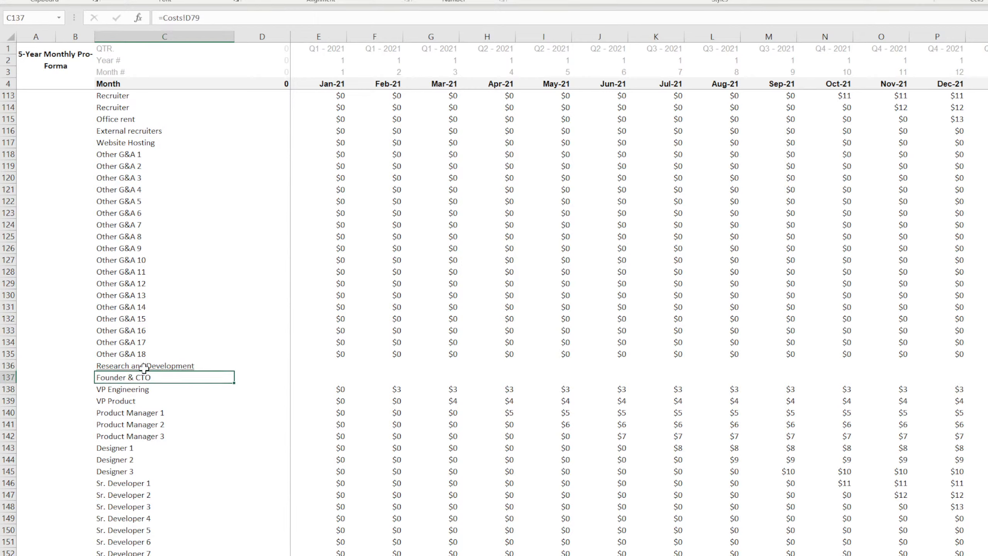
Review the operating expense rows, checking the refill cost formulas and those under Function of Total Monthly Revenue.
scroll(196, 478, "down", 11)
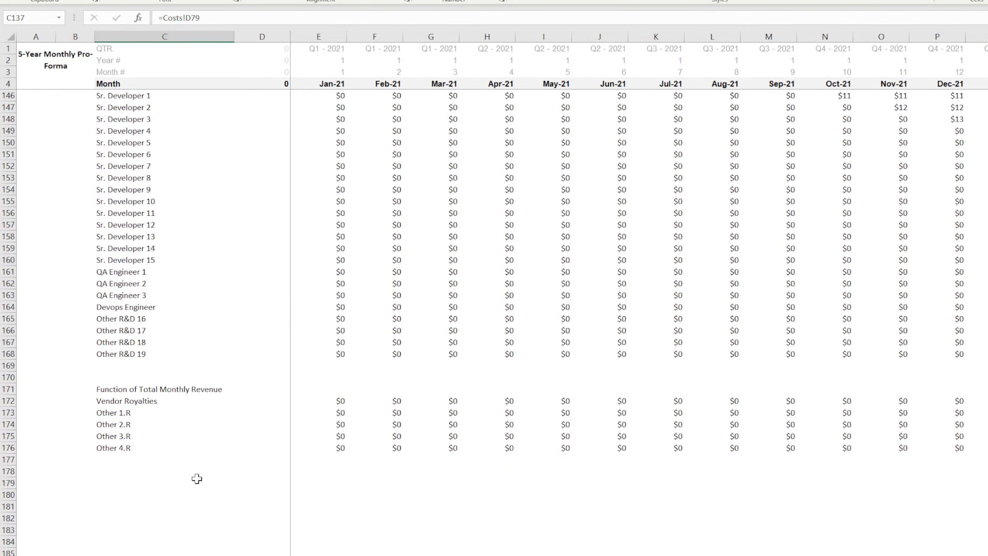
scroll(197, 477, "up", 17)
scroll(197, 477, "up", 12)
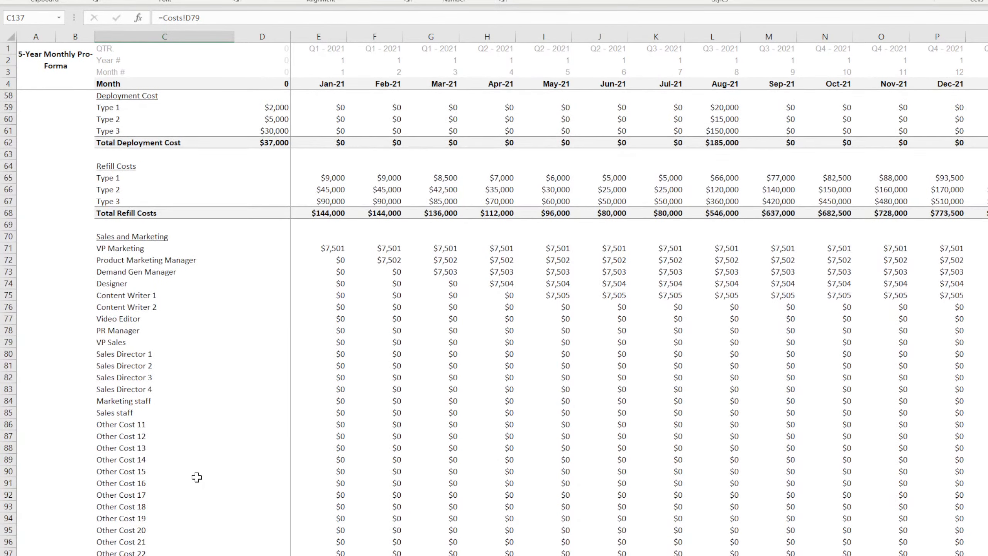
left_click(331, 179)
left_click(332, 189)
scroll(183, 448, "down", 20)
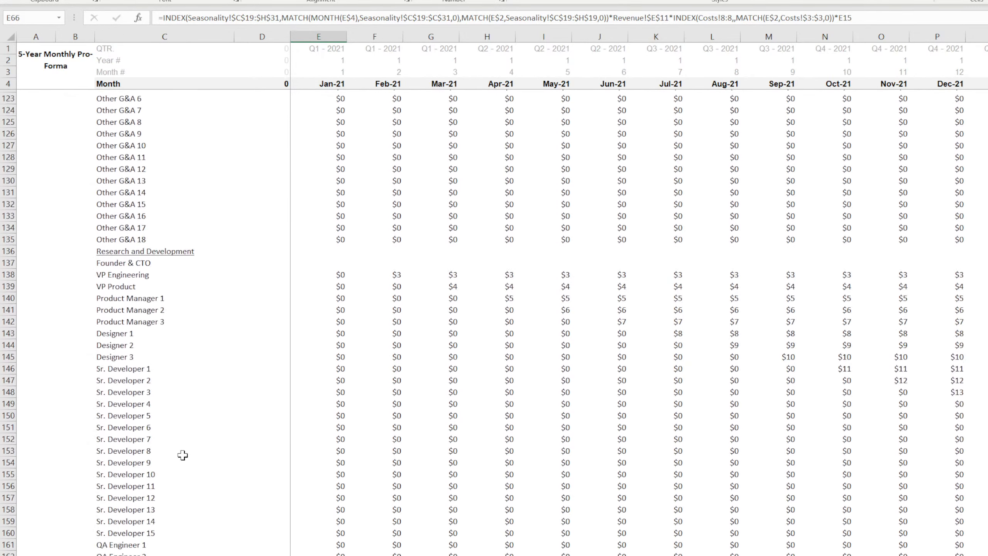
scroll(183, 455, "down", 11)
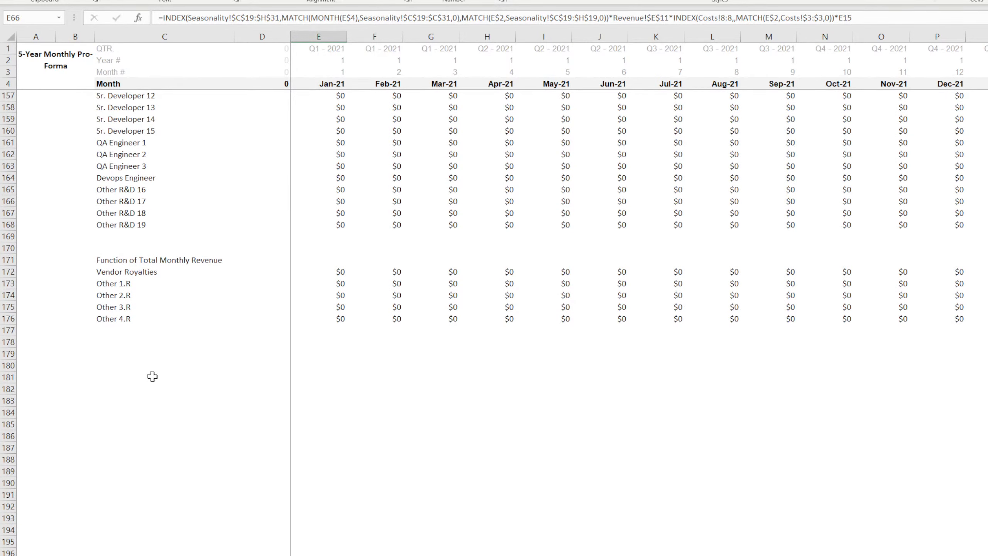
left_click(126, 261)
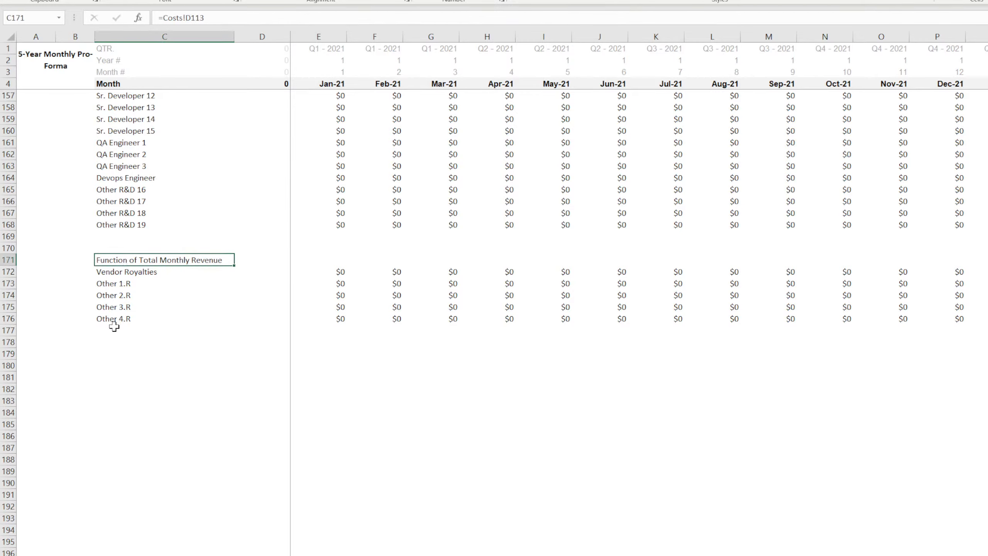
left_click(339, 294)
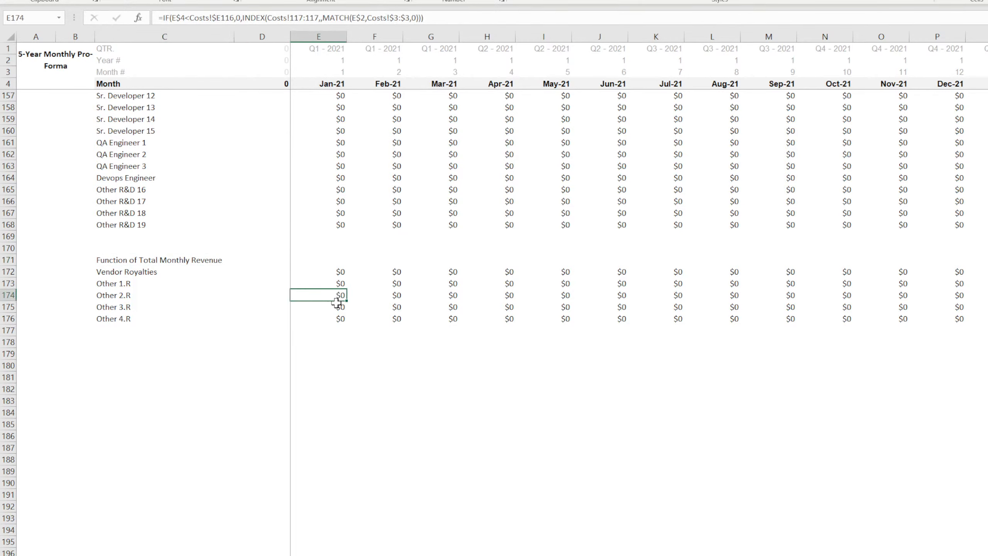
left_click(337, 305)
On the Costs sheet, move the G&A labels from C115:C119 up to C114:C118, beside the revenue-based costs.
key("ctrl+Page_Up")
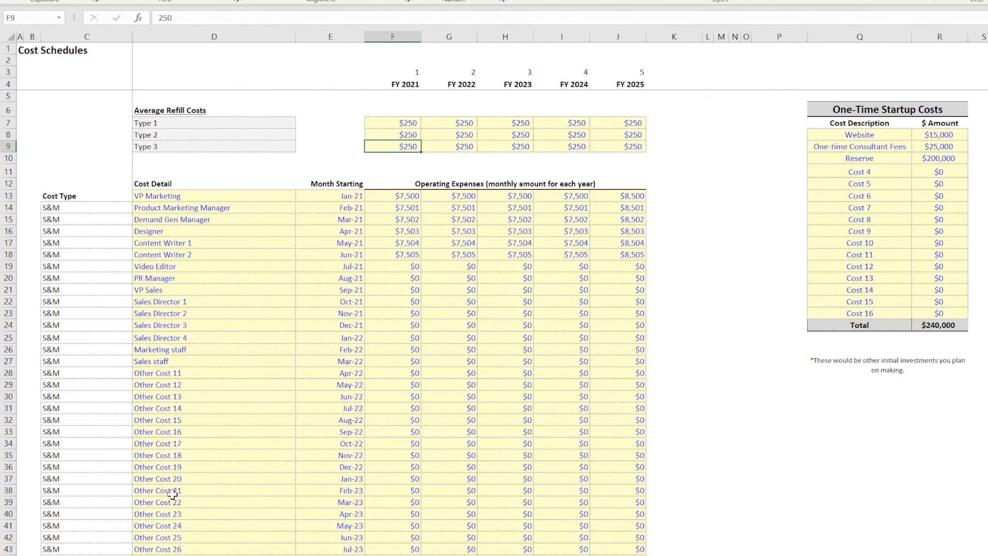
scroll(172, 494, "down", 20)
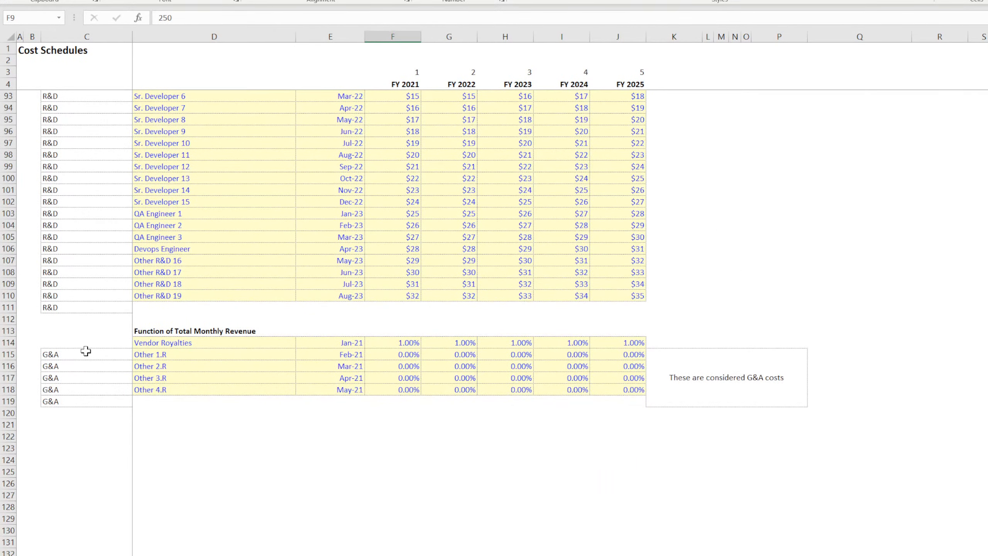
left_click_drag(85, 352, 84, 401)
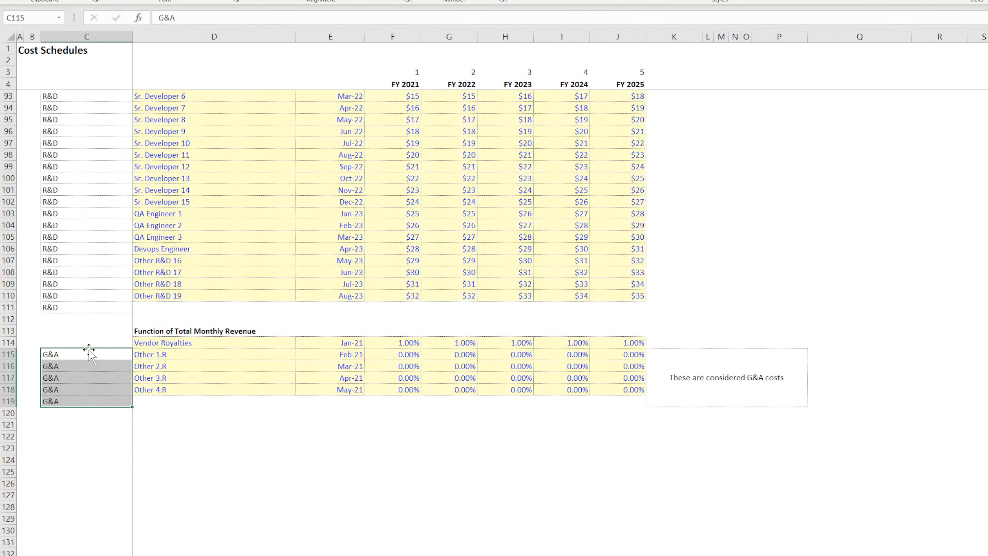
left_click_drag(92, 353, 89, 342)
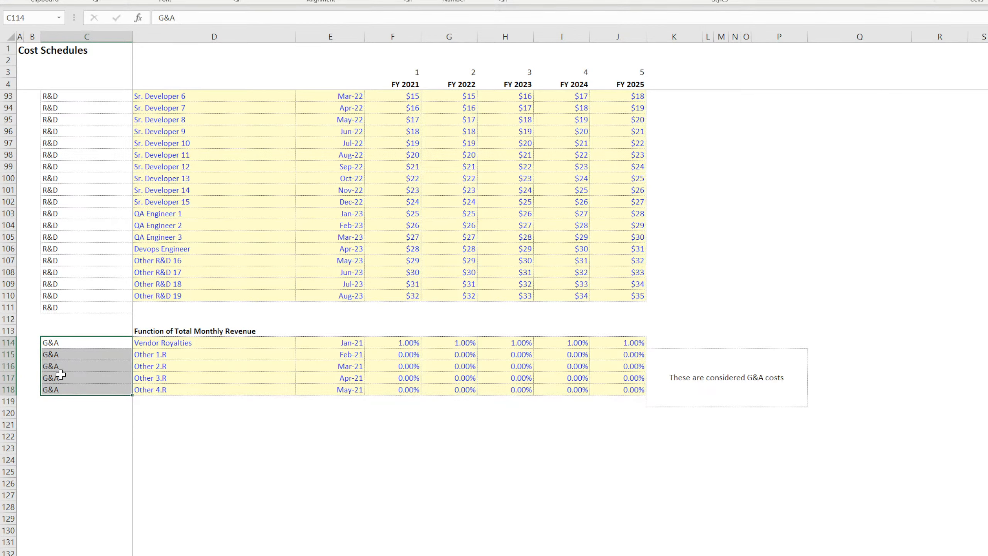
Compare the FY 2021 revenue percentages on the Costs sheet with the Jan-21 formulas in E172:E176 of the monthly pro forma.
left_click_drag(413, 343, 408, 390)
key("ctrl+Page_Down")
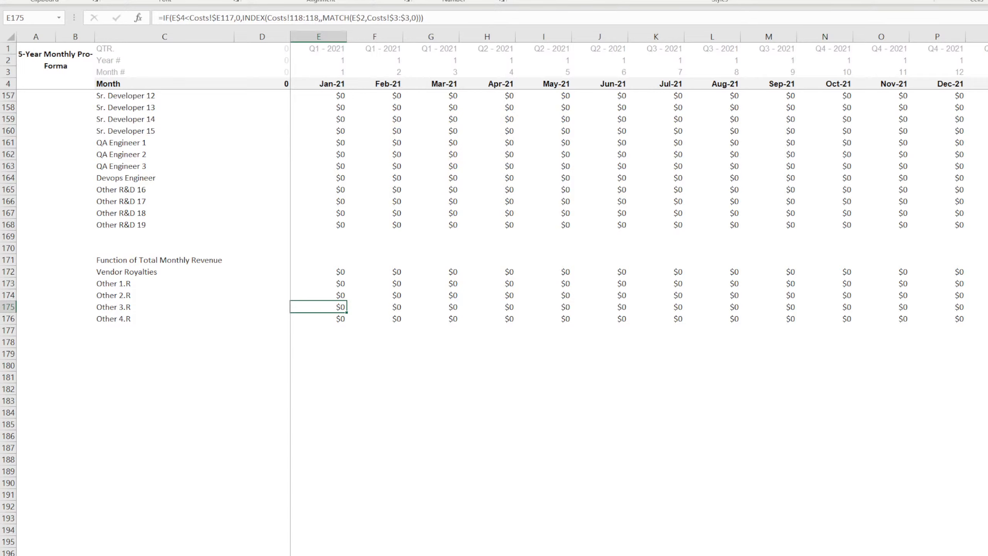
left_click(328, 274)
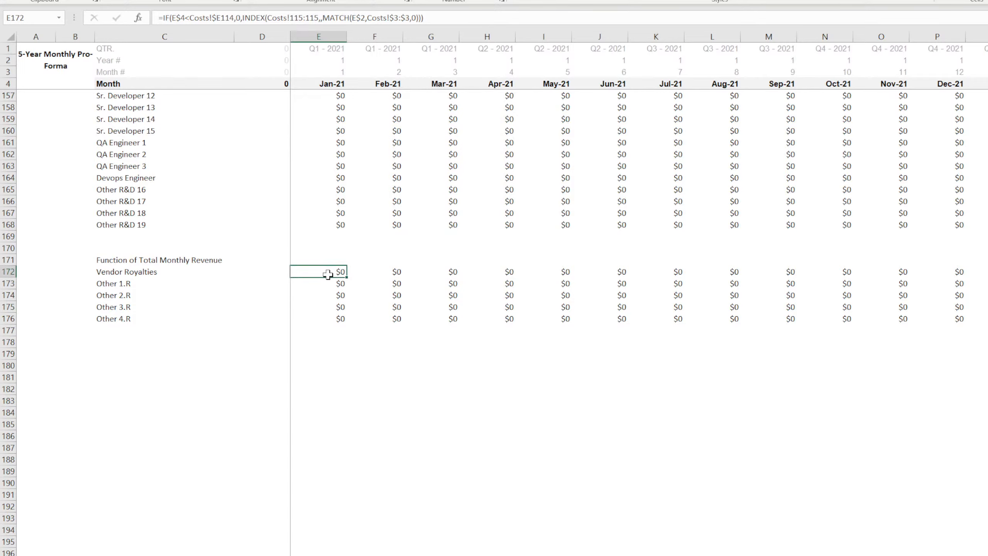
left_click(328, 282)
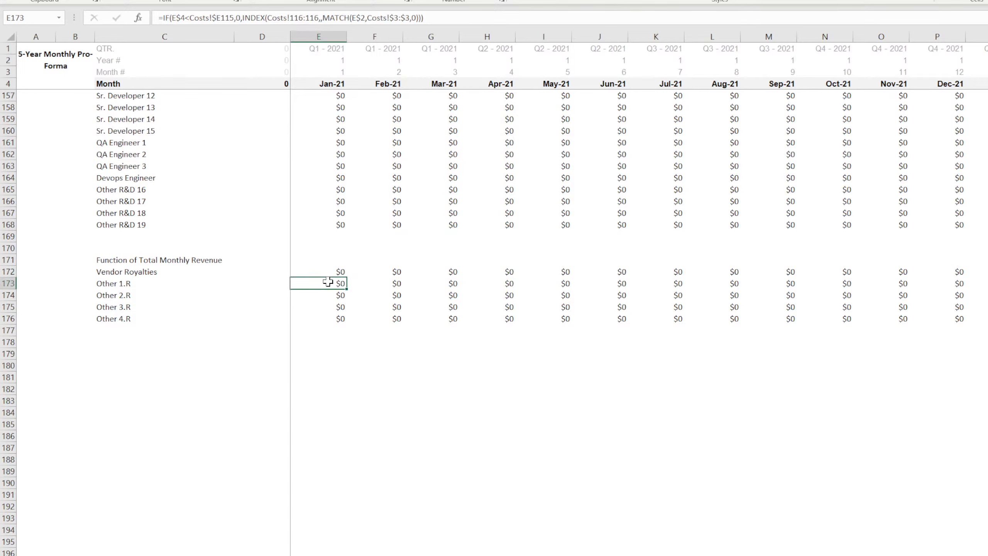
left_click(327, 272)
left_click(326, 286)
left_click(330, 317)
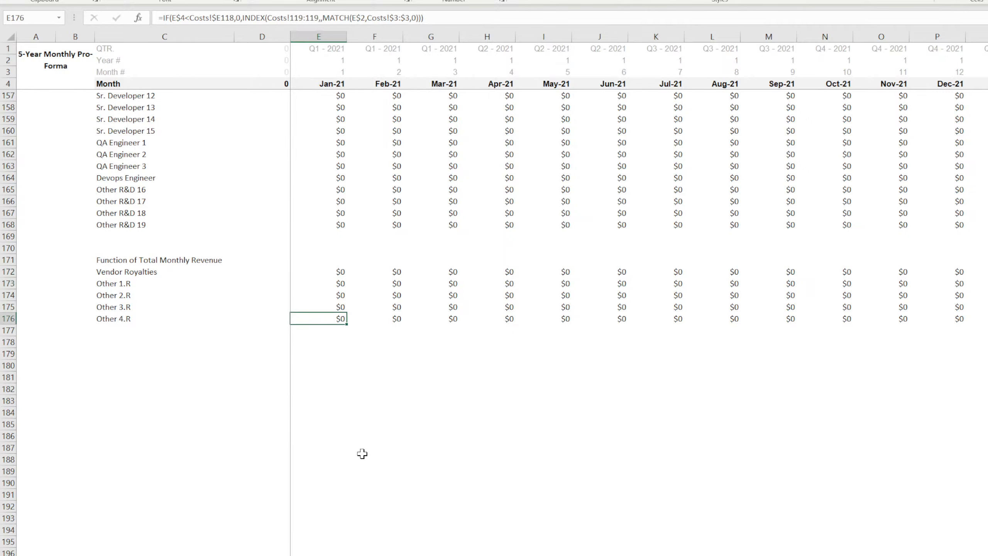
Inspect the Jan-21 VP Marketing cost formula in E71 under Sales and Marketing.
scroll(362, 453, "up", 11)
scroll(372, 472, "down", 4)
scroll(374, 472, "up", 20)
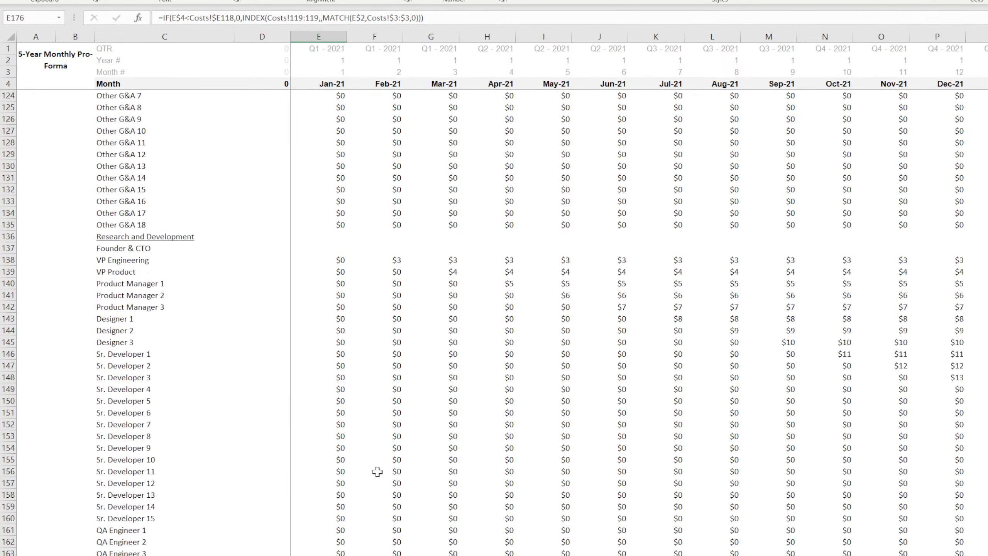
scroll(374, 467, "up", 1)
left_click(320, 379)
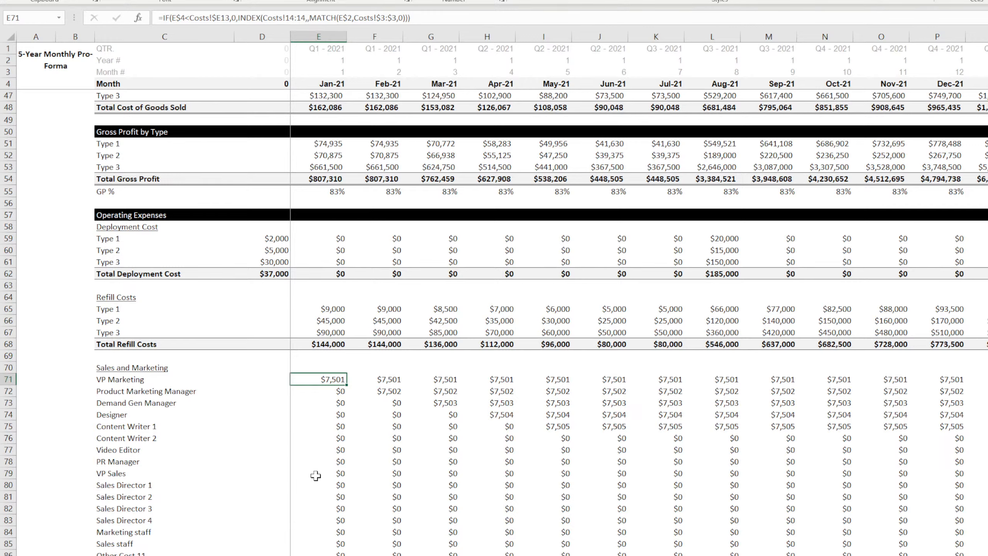
Check the VP Marketing row on the Costs sheet, comparing its row number and yearly amounts with the pro forma formula.
key("ctrl+Page_Up")
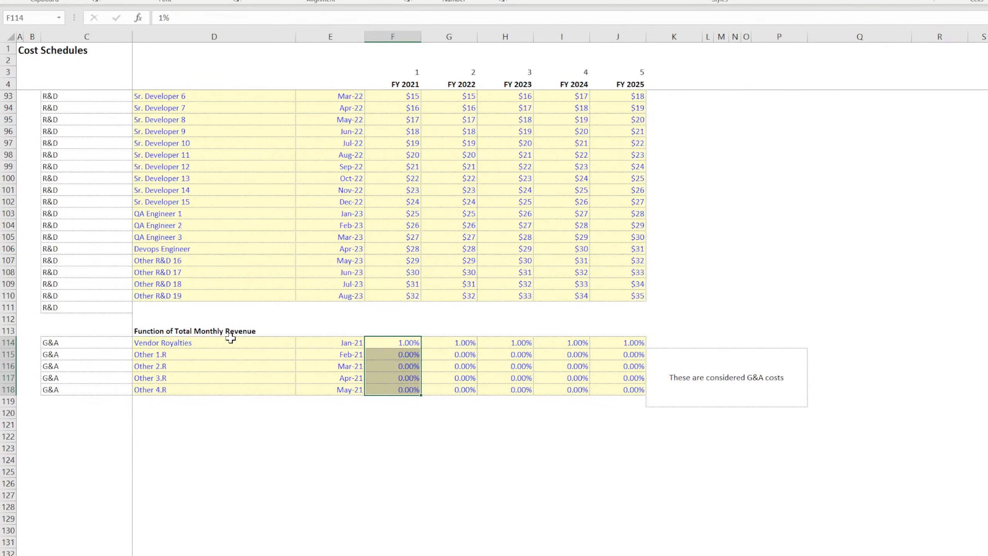
scroll(225, 338, "up", 20)
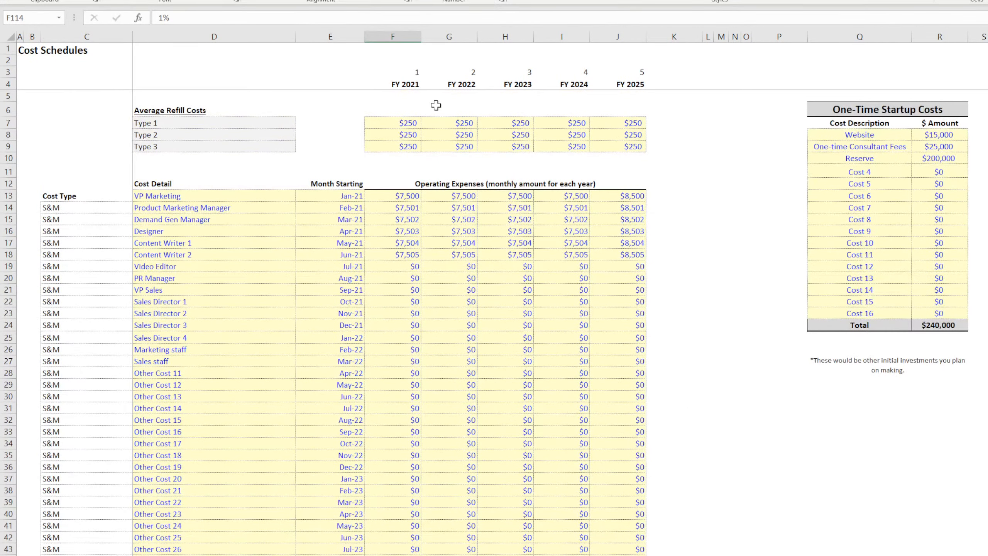
left_click_drag(435, 105, 342, 107)
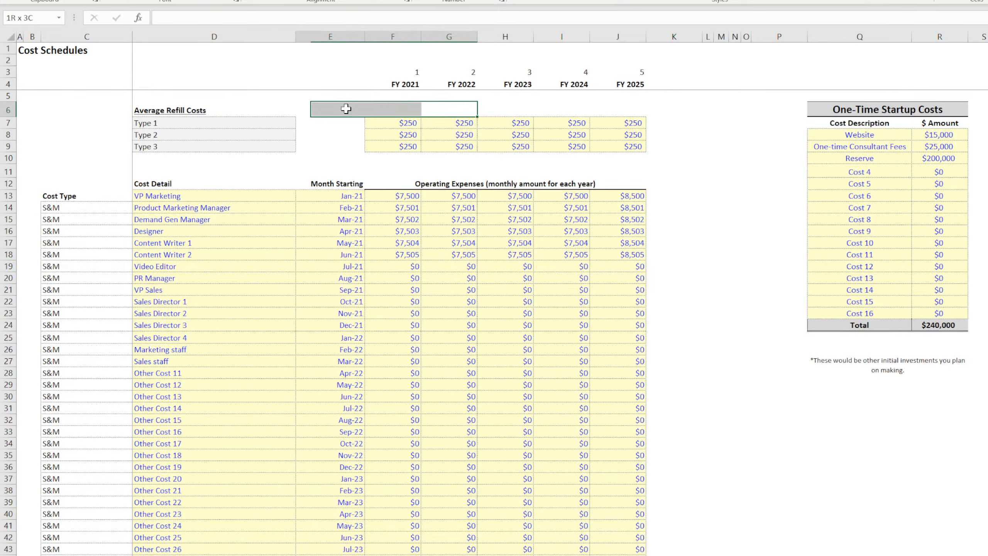
left_click(395, 196)
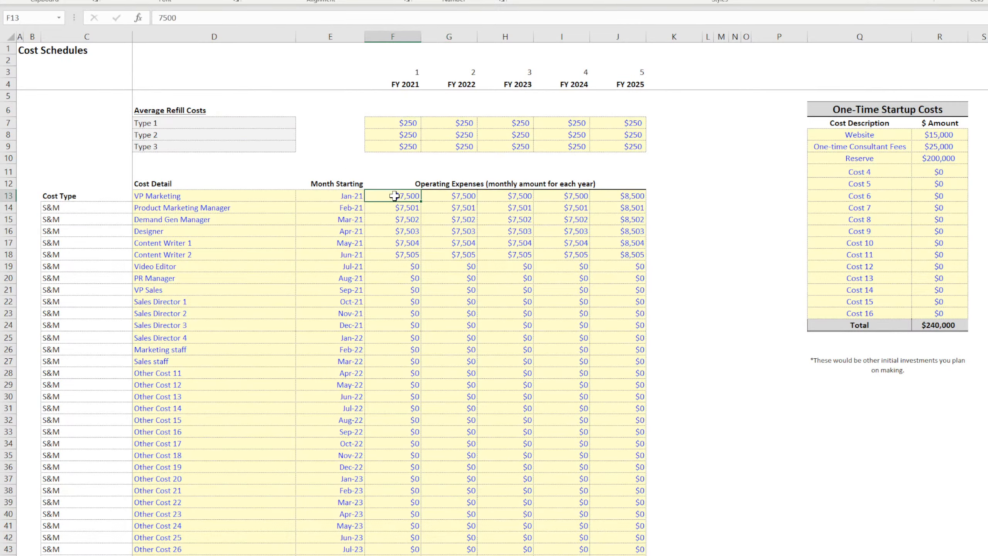
left_click(164, 196)
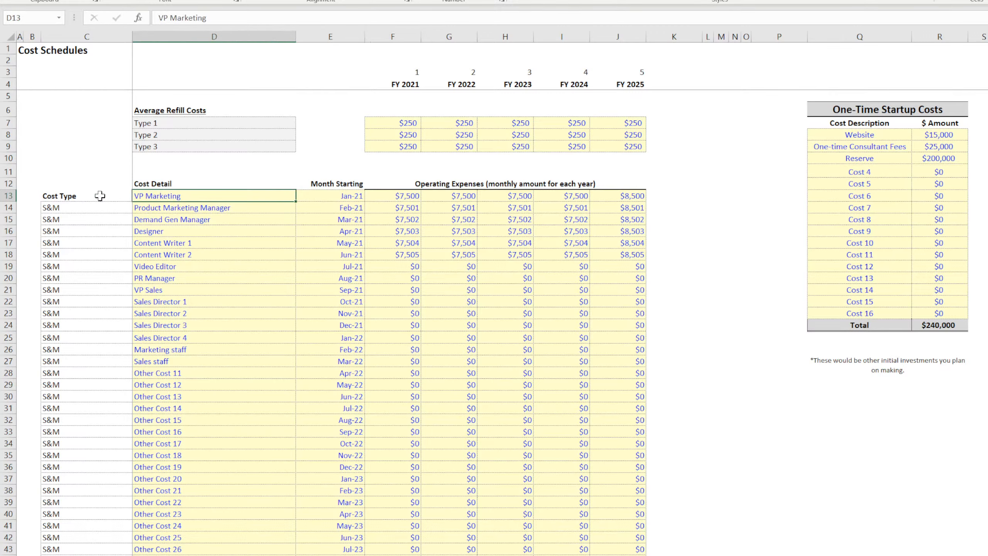
left_click_drag(58, 196, 622, 198)
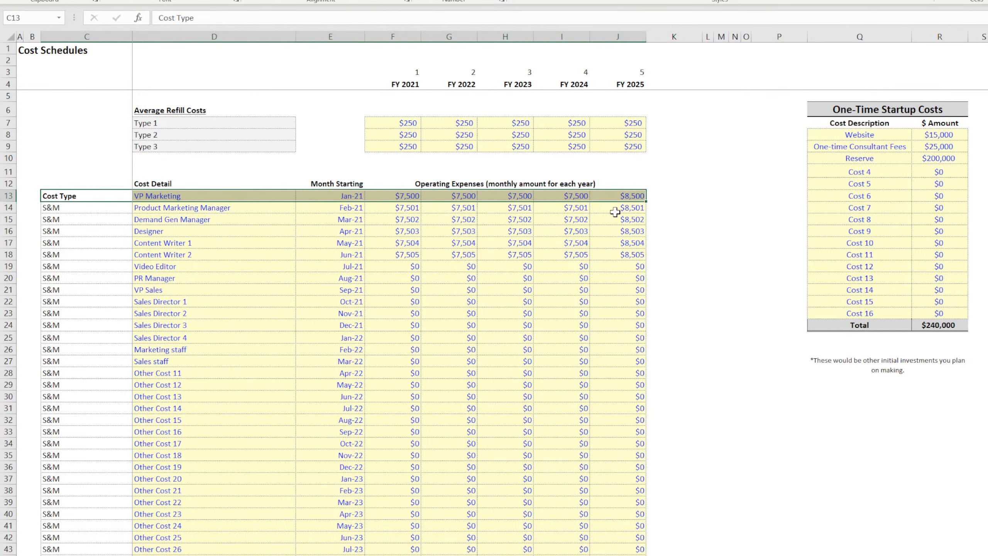
Correct the Jan-21 VP Marketing formula in E71 of the monthly pro forma so INDEX reads Costs!13:13.
left_click(393, 555)
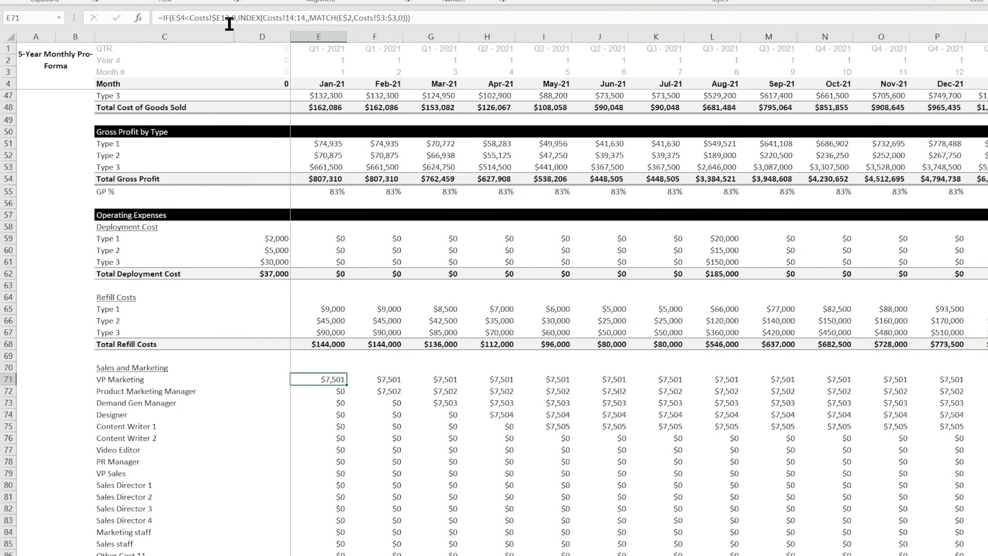
left_click(295, 18)
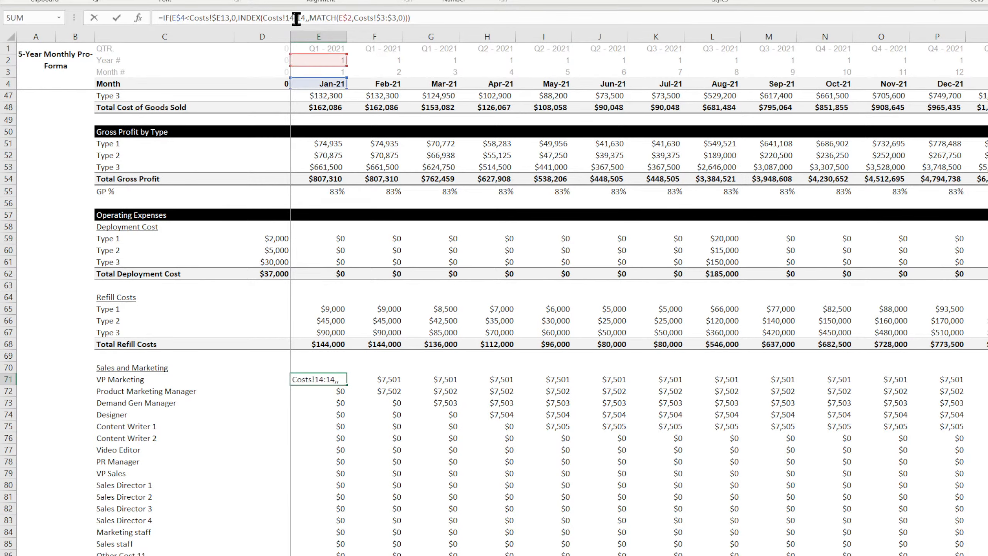
key("BackSpace")
type("3")
key("BackSpace")
type("3")
key("Return")
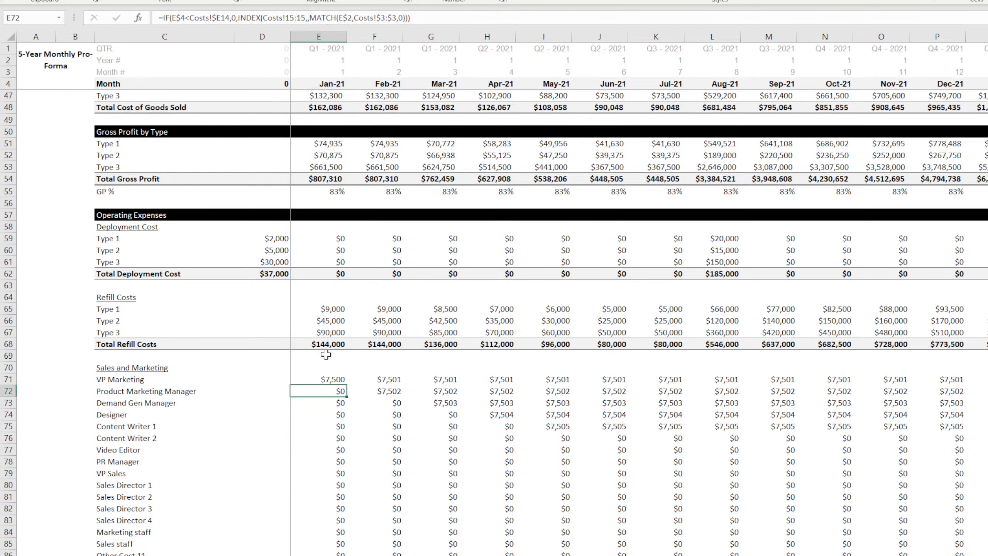
Fill the corrected VP Marketing formula over E71:I75.
left_click(327, 379)
left_click_drag(346, 385, 571, 428)
left_click(329, 379)
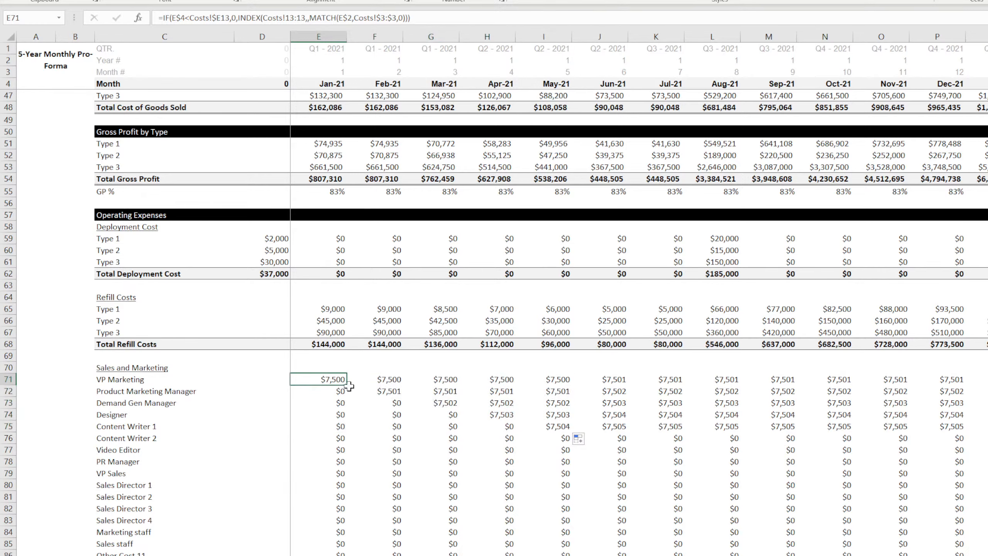
left_click(350, 389)
Fill the corrected E71 formula across all months and down the Sales and Marketing rows through Other Cost 27 in row 102.
left_click(334, 378)
key("ctrl+shift+Right")
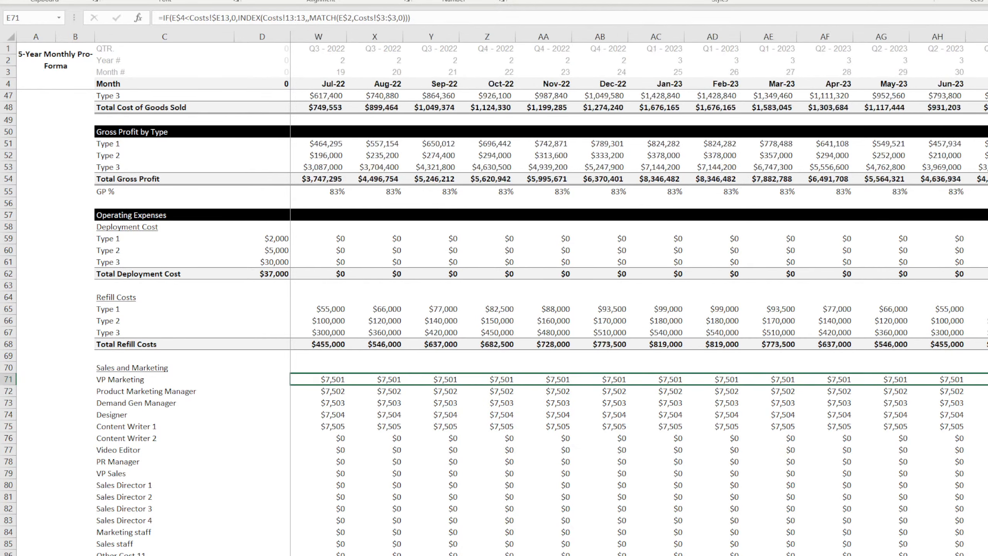
left_click_drag(986, 379, 987, 380)
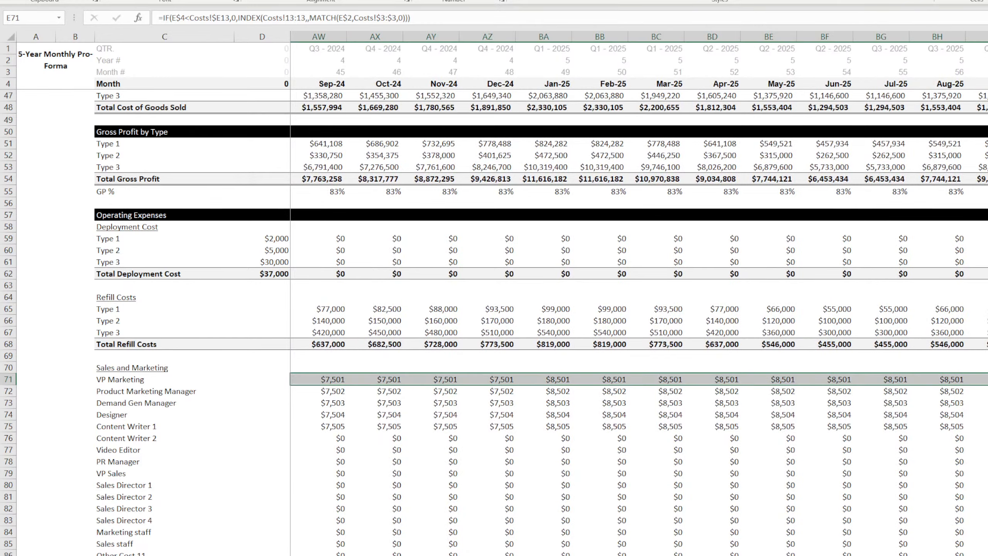
scroll(541, 323, "down", 6)
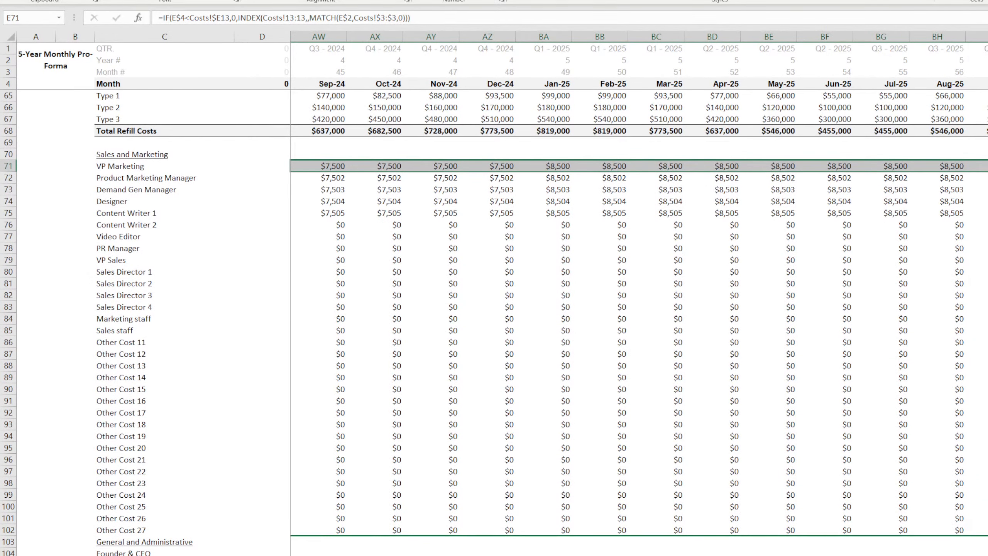
key("ctrl+shift+Down")
key("ctrl+d")
scroll(661, 389, "down", 4)
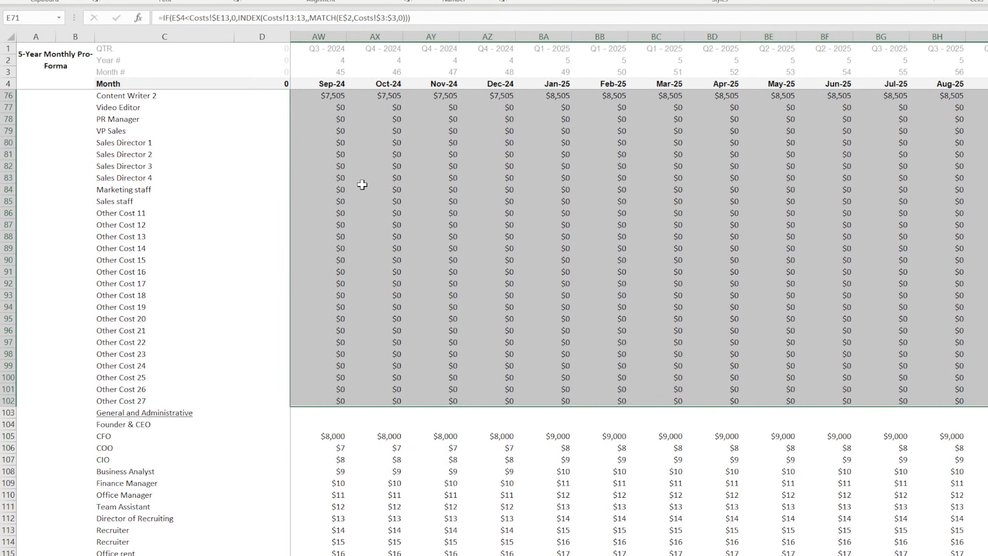
Copy the Sales and Marketing formula block into the General and Administrative rows, starting at Founder & CEO in E104.
key("ctrl+c")
scroll(393, 432, "left", 15)
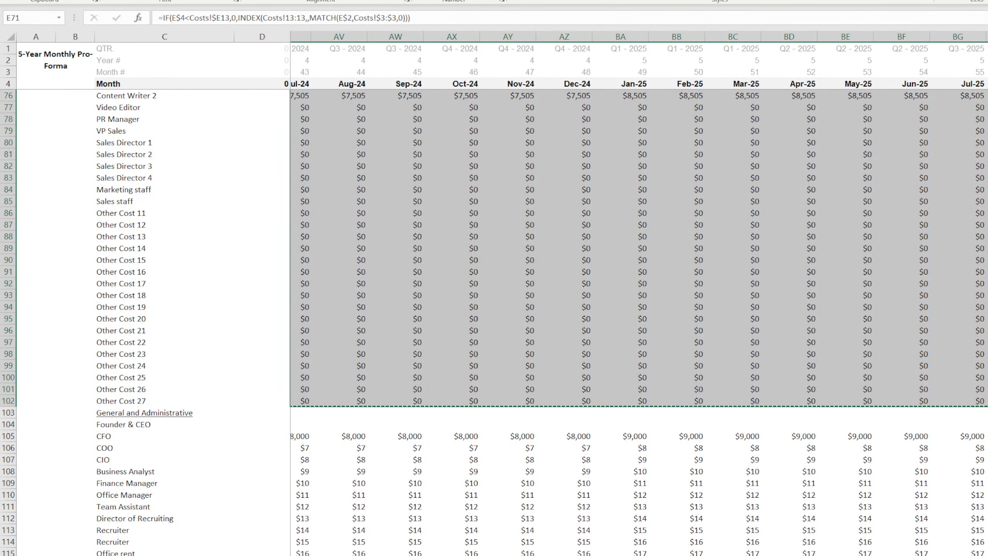
scroll(341, 348, "down", 4)
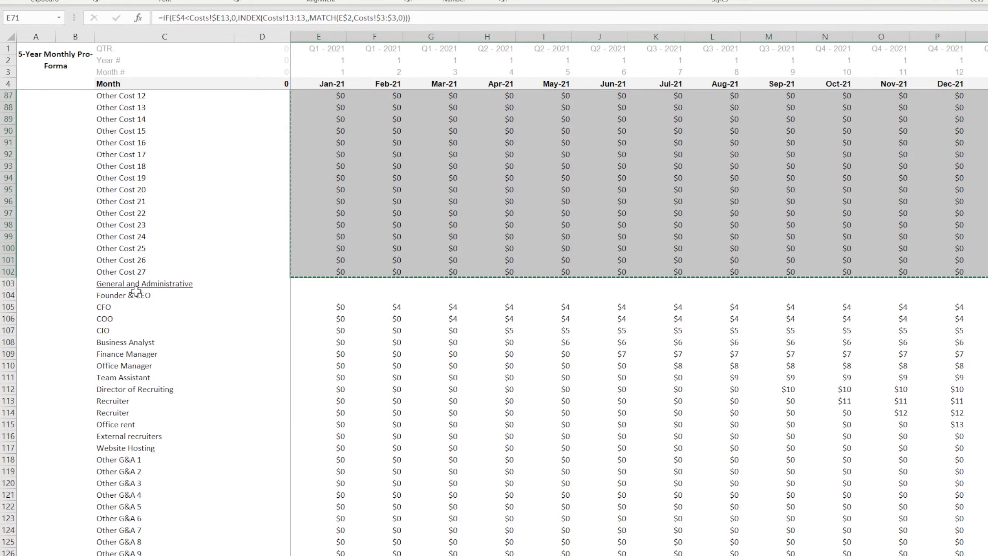
left_click(268, 297)
left_click(312, 297)
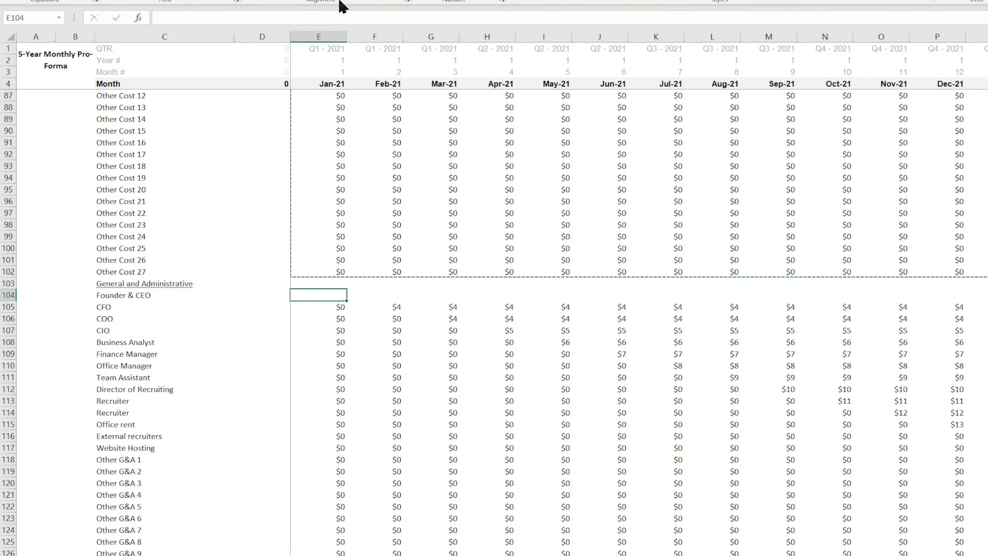
key("ctrl+v")
Paste the same formula block into the Research and Development rows, starting at Founder & CTO in E137.
scroll(414, 401, "down", 11)
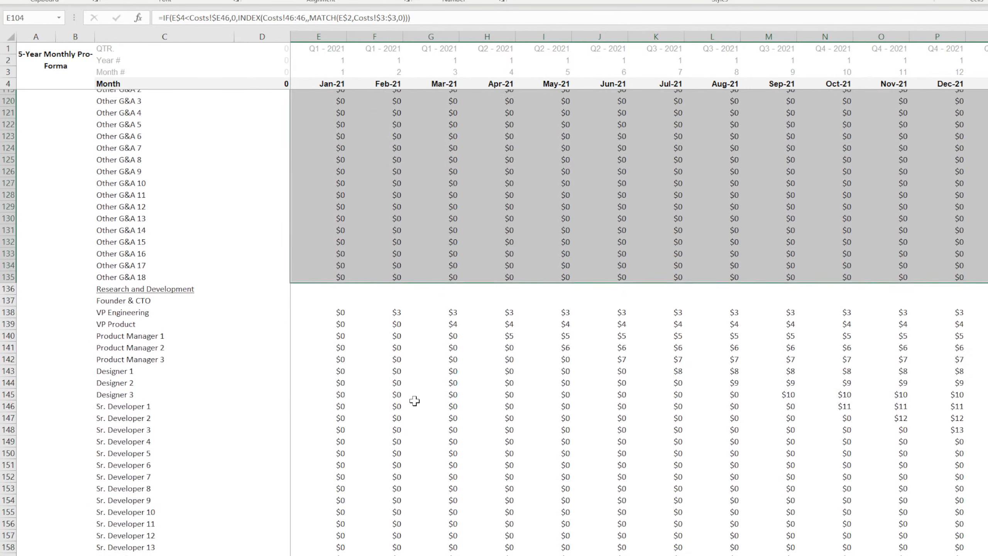
left_click(201, 293)
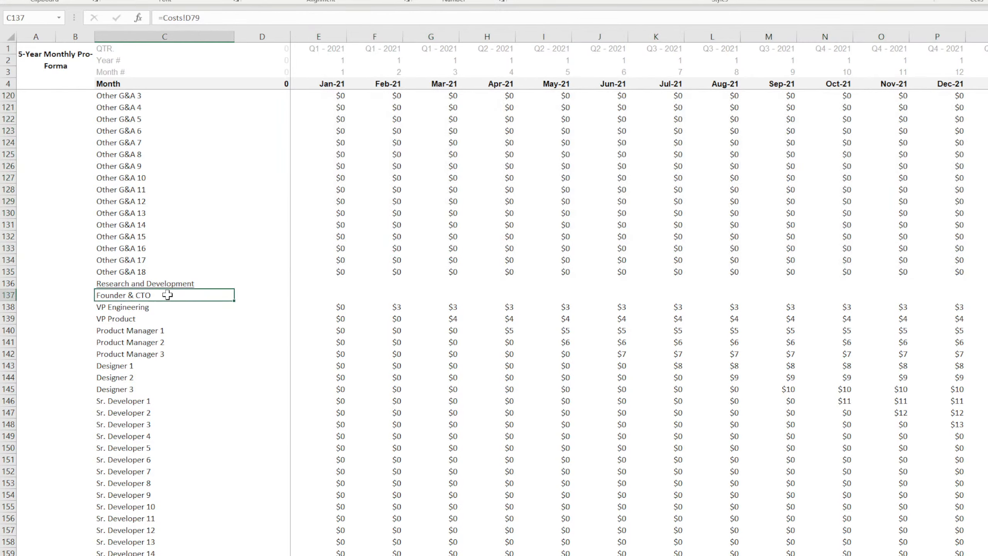
left_click(309, 295)
key("ctrl+v")
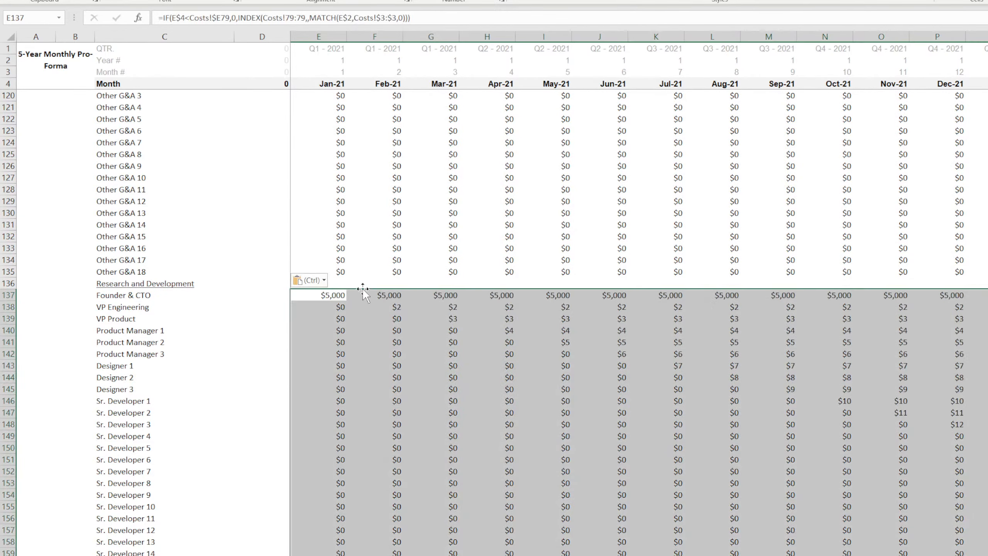
Copy the Other R&D 19 formula from E168 to Vendor Royalties in E172 and fill it down to E176.
scroll(364, 374, "down", 11)
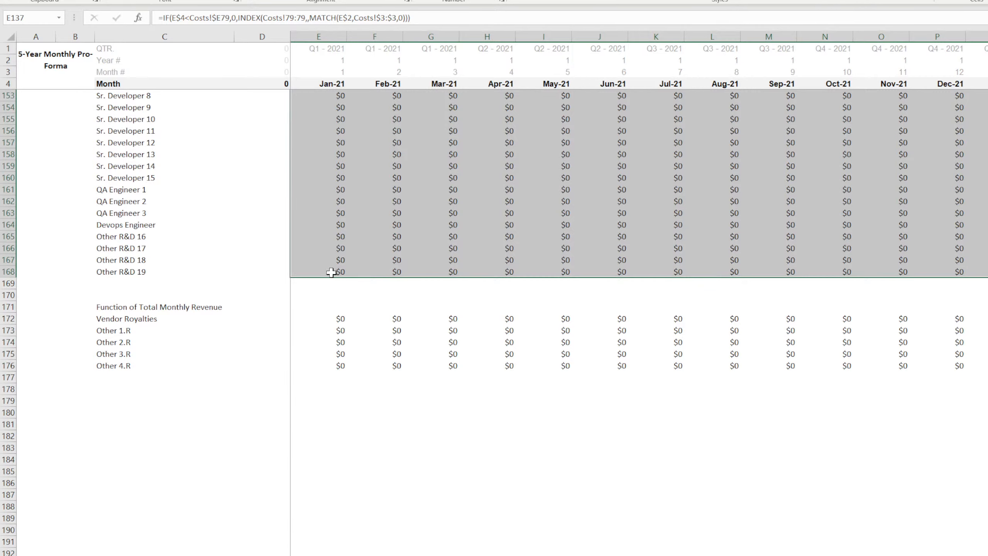
left_click(331, 272)
key("ctrl+c")
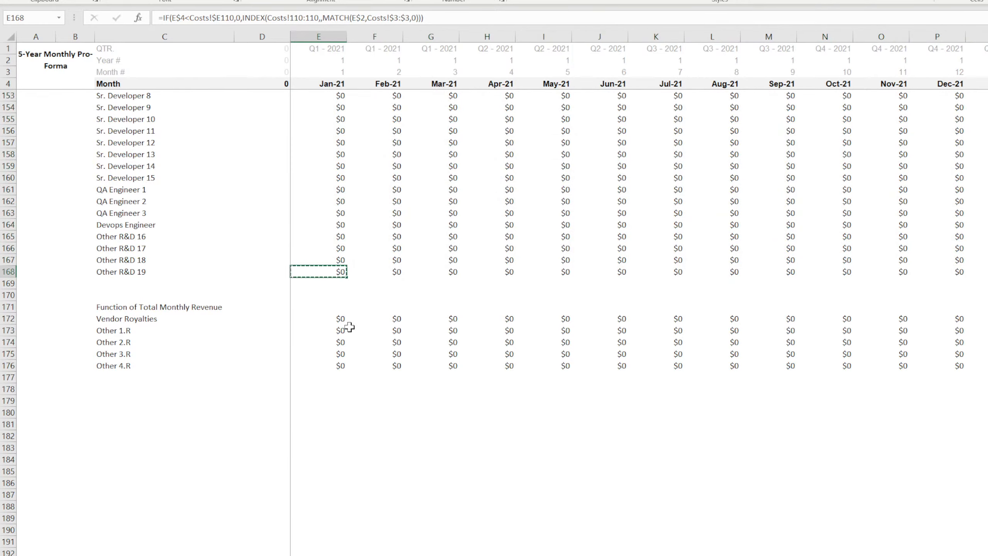
left_click(340, 322)
key("ctrl+v")
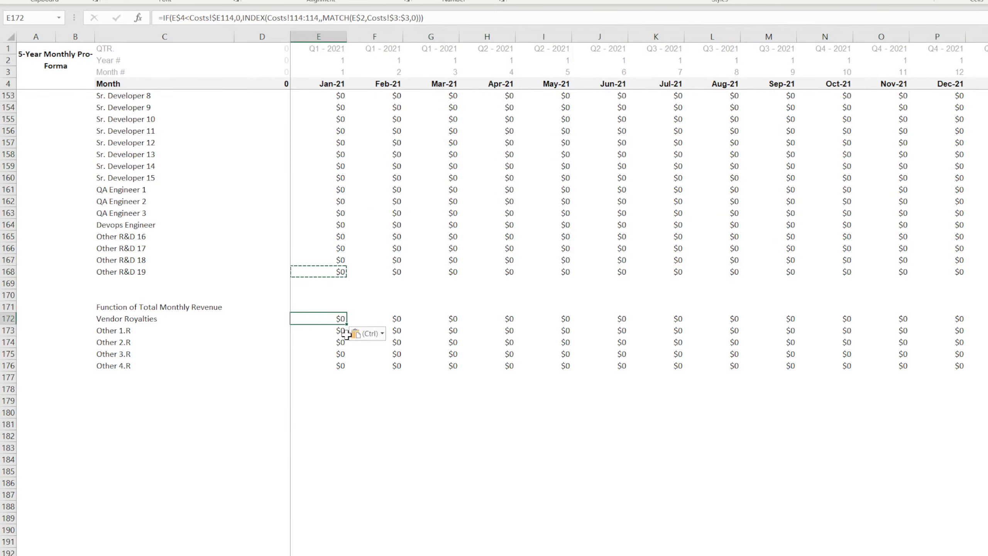
left_click_drag(346, 324, 346, 373)
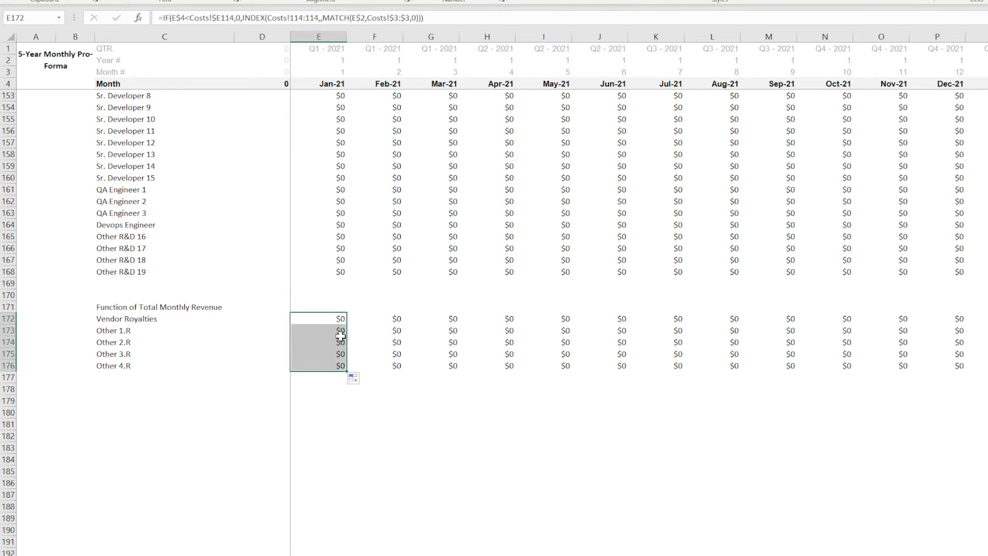
Multiply the Vendor Royalties formula in E172 by Monthly Sales Total $, using the row-locked reference E$42 inside the IF.
double_click(328, 319)
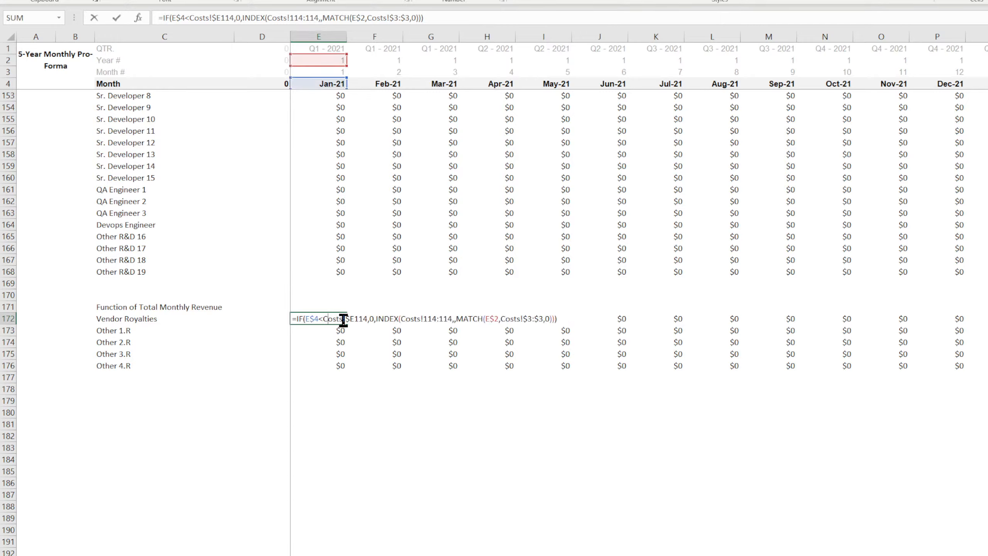
left_click(438, 19)
scroll(403, 268, "up", 20)
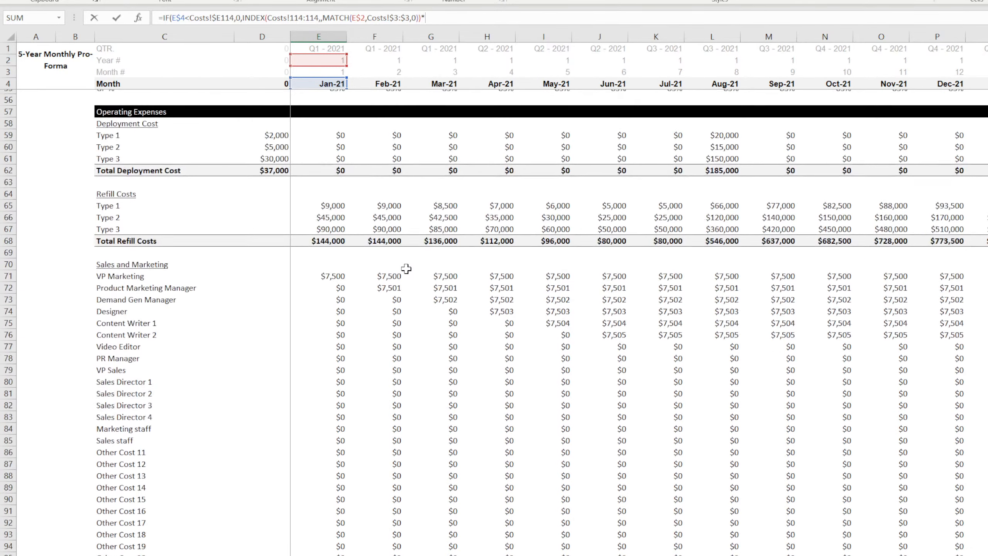
scroll(406, 269, "up", 8)
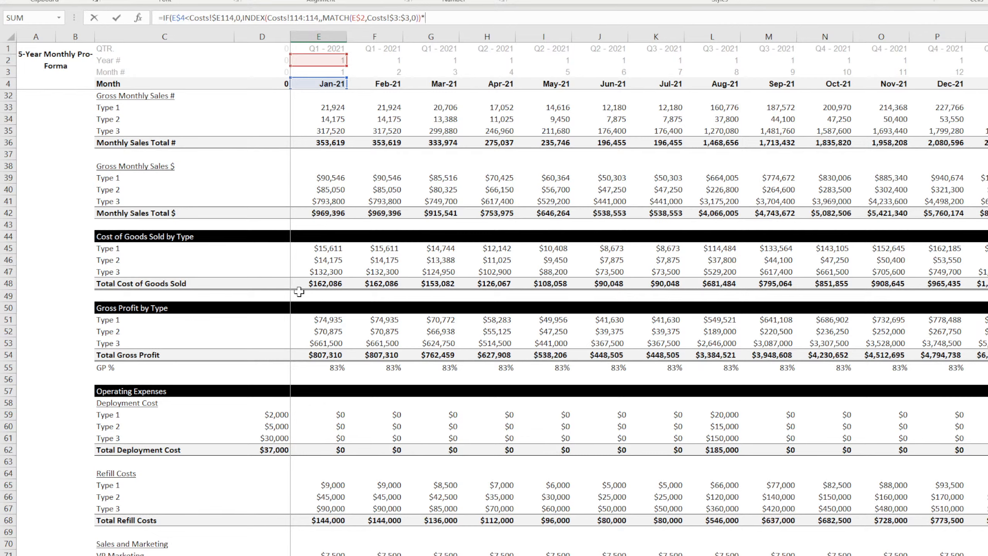
left_click(326, 213)
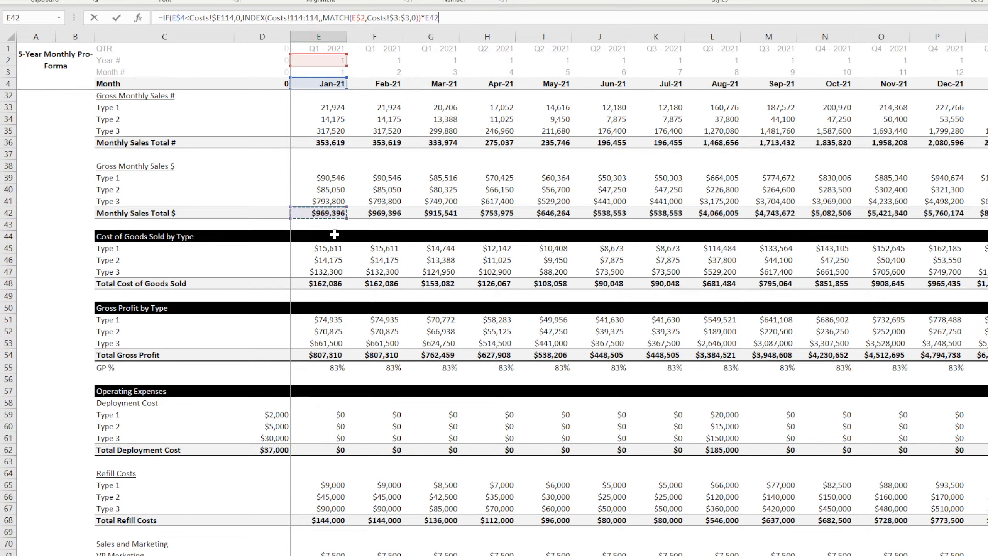
scroll(375, 348, "up", 7)
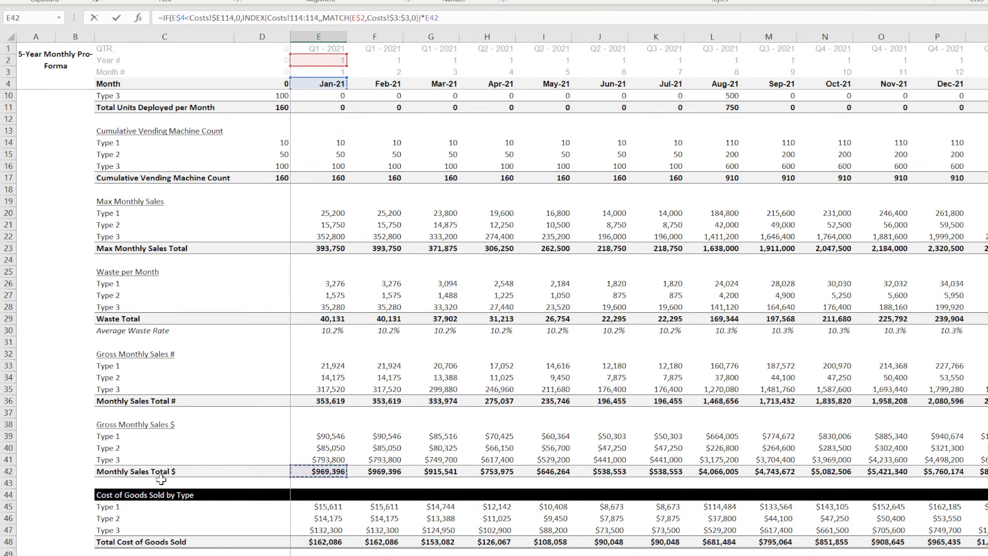
left_click(431, 18)
type("$")
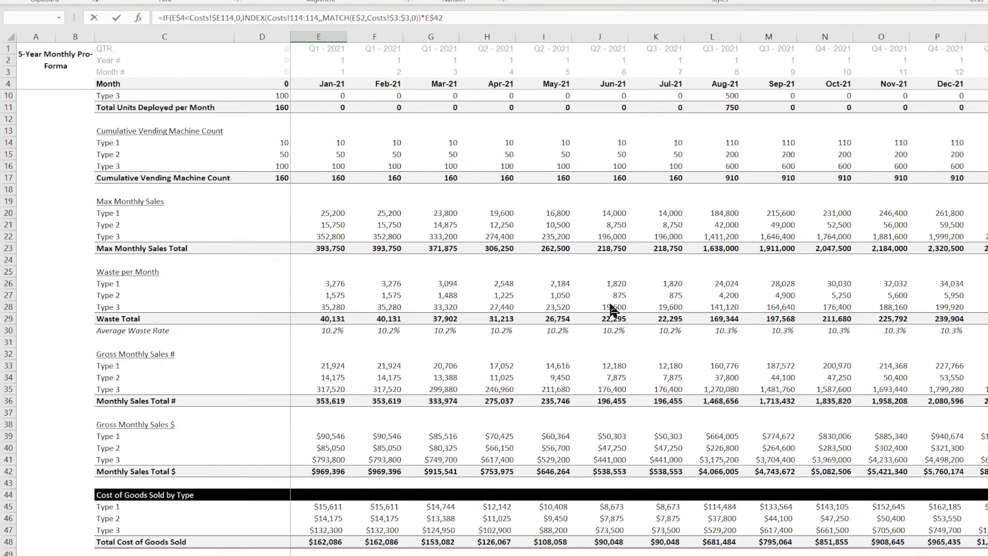
key("Return")
Fill the E172 formula down to Other 4.R in row 176 and across all months.
scroll(494, 380, "down", 4)
left_click(335, 412)
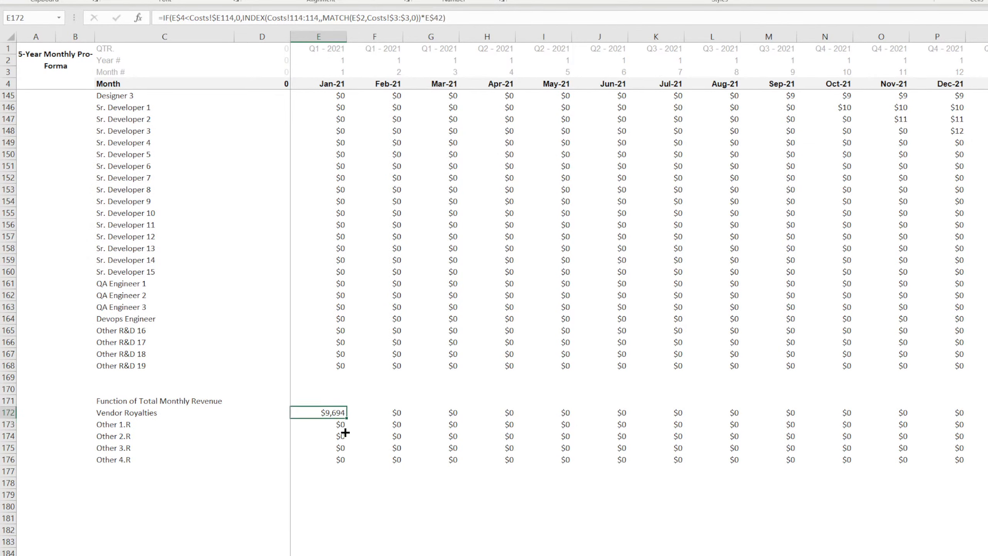
mouse_move(346, 418)
left_mouse_down()
mouse_move(346, 467)
mouse_move(984, 463)
left_mouse_up()
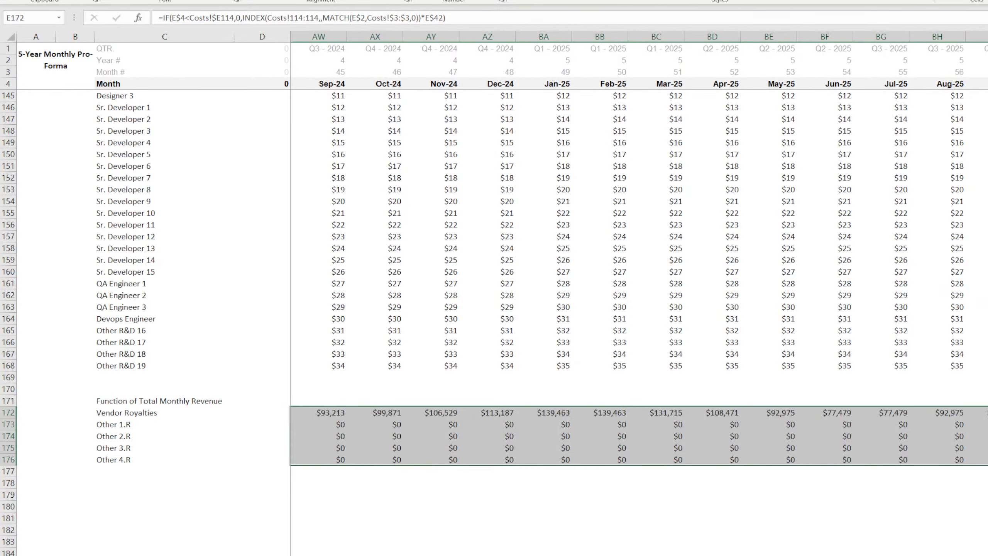
key("ctrl+BackSpace")
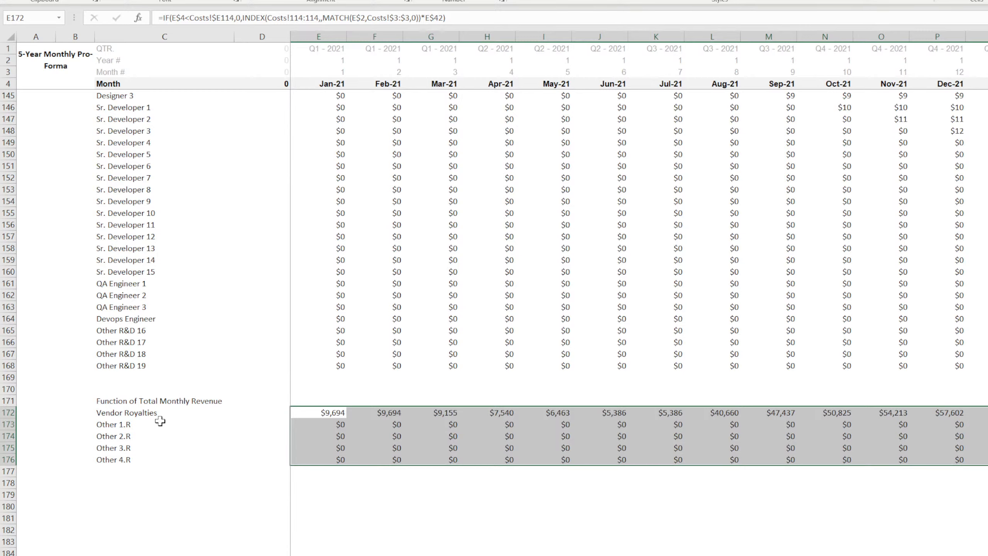
Underline the Function of Total Monthly Revenue heading in C171.
left_click(140, 413)
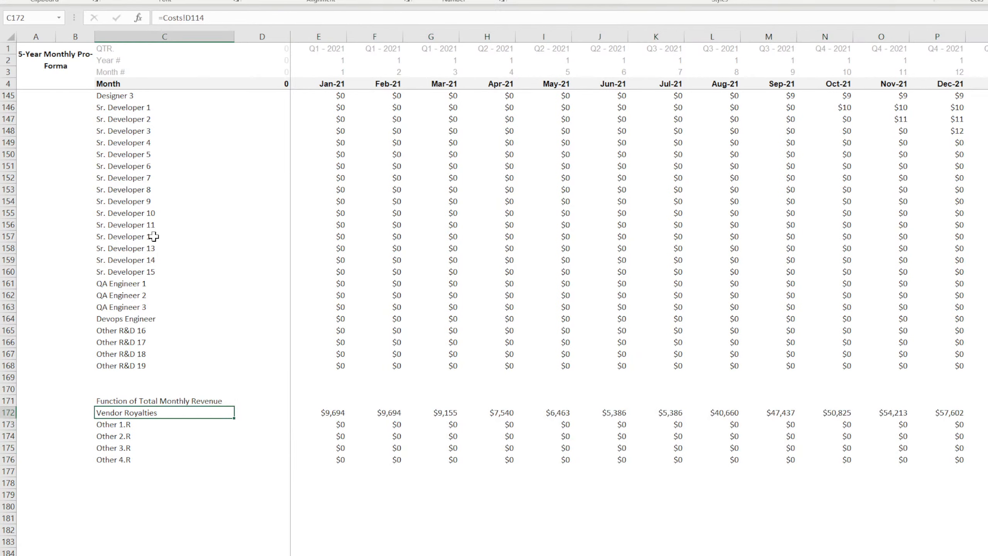
left_click(177, 401)
left_click(158, 2)
left_click(236, 219)
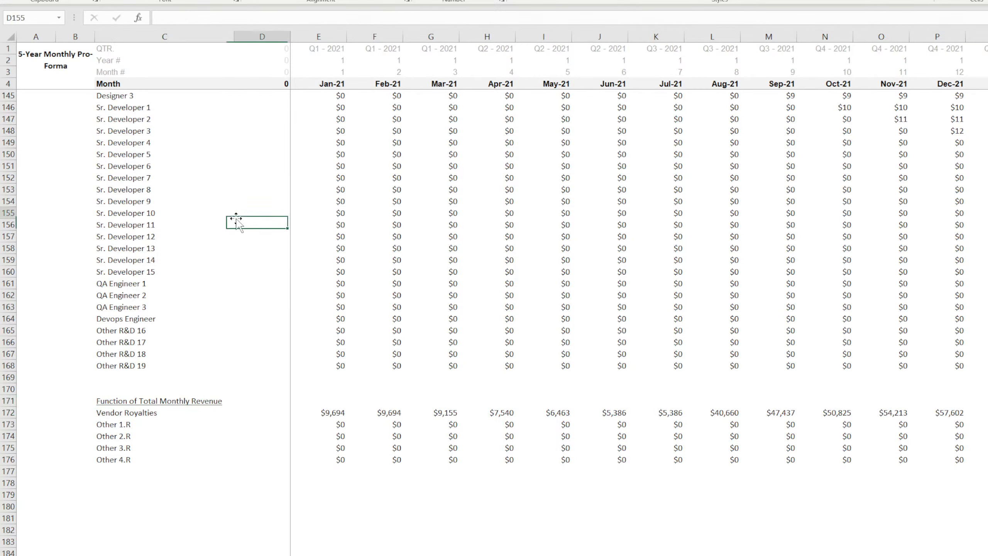
Rename the Monthly Sales Total $ label in C42 to Total Monthly Revenue.
scroll(205, 329, "up", 20)
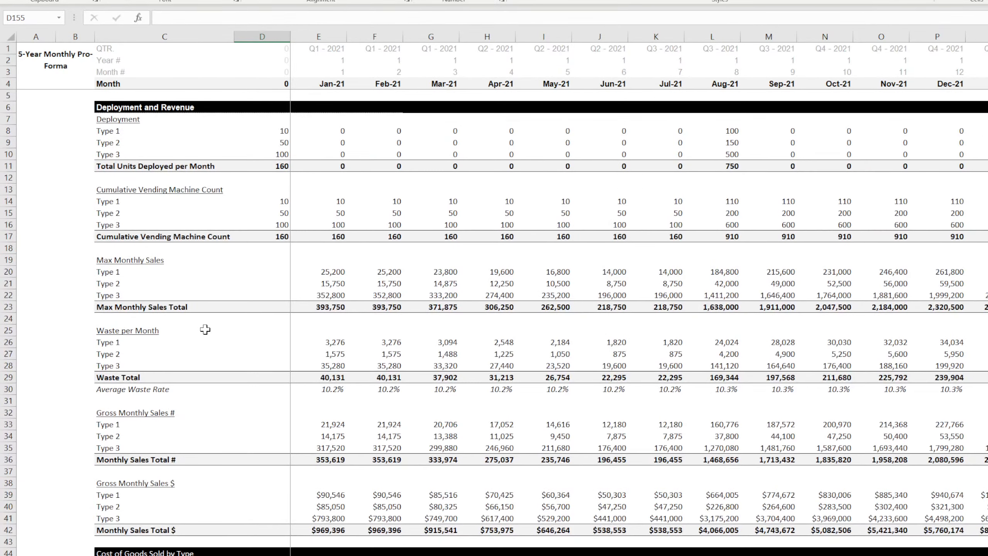
scroll(205, 329, "down", 7)
left_click(141, 201)
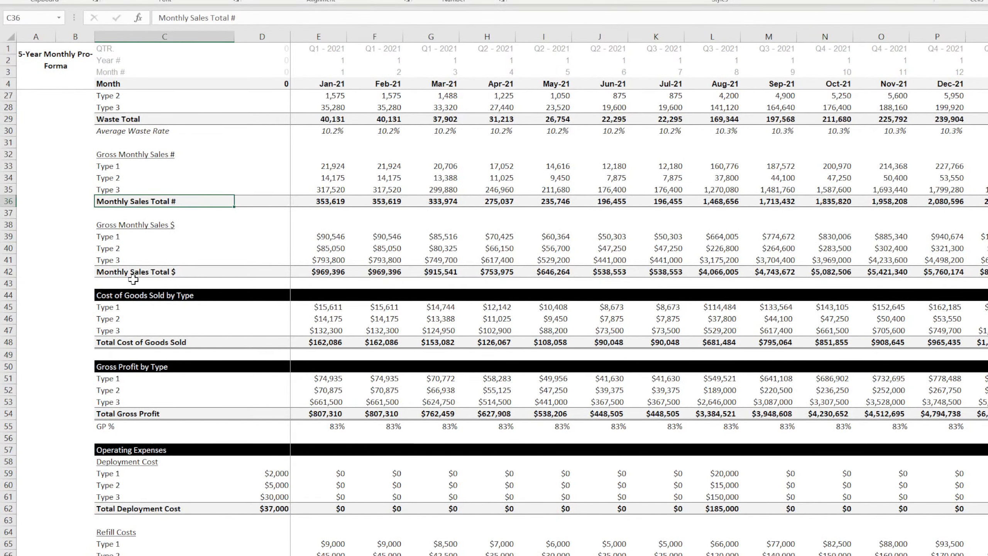
left_click(133, 273)
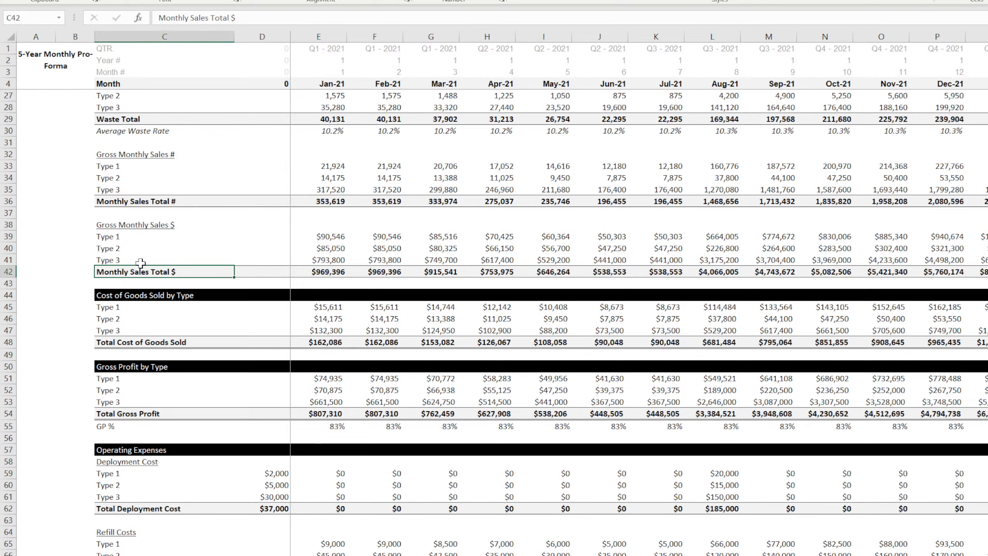
double_click(129, 271)
left_click_drag(129, 272, 255, 277)
type("R")
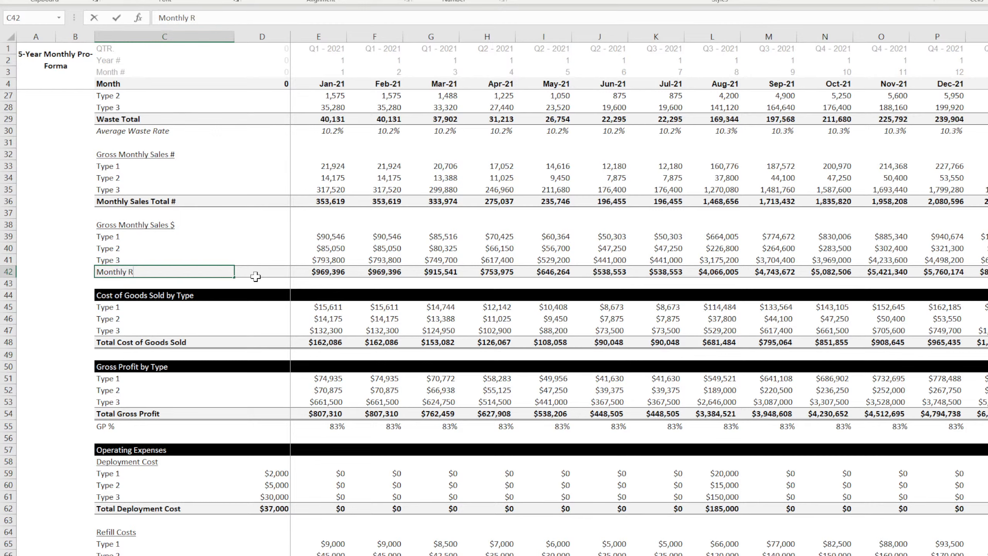
key("BackSpace")
key("BackSpace")
key("BackSpace")
key("BackSpace")
key("BackSpace")
key("BackSpace")
key("BackSpace")
key("BackSpace")
key("BackSpace")
type("Total Monthly Revenue")
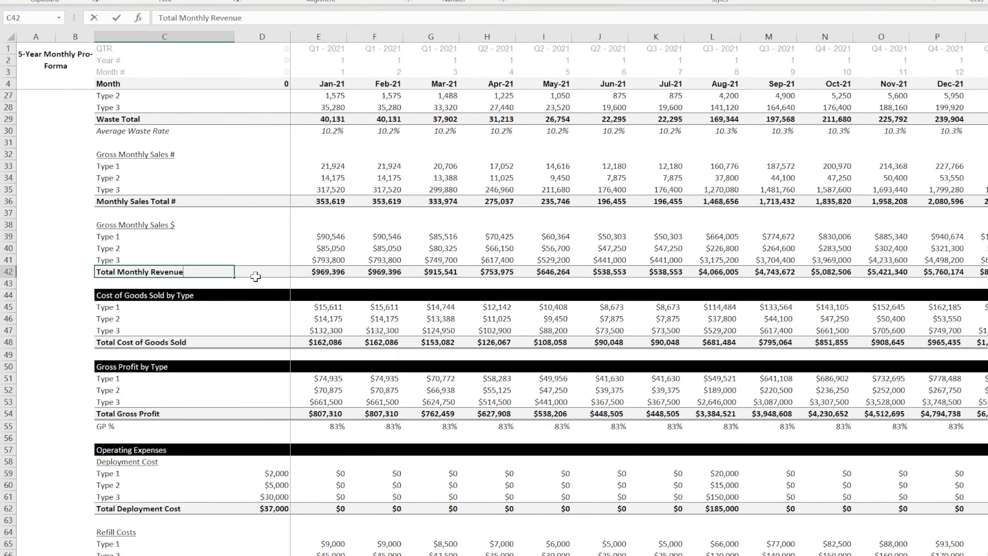
key("Return")
Rename the Gross Monthly Sales $ heading in C38 to Monthly Revenue by Type.
key("Up")
key("Up")
key("Up")
key("Up")
key("Up")
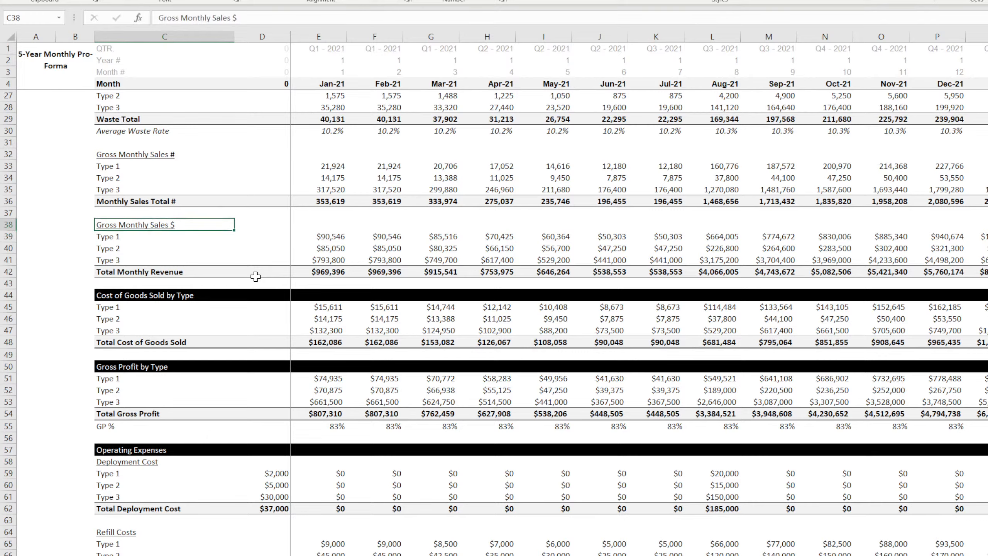
type("Mont")
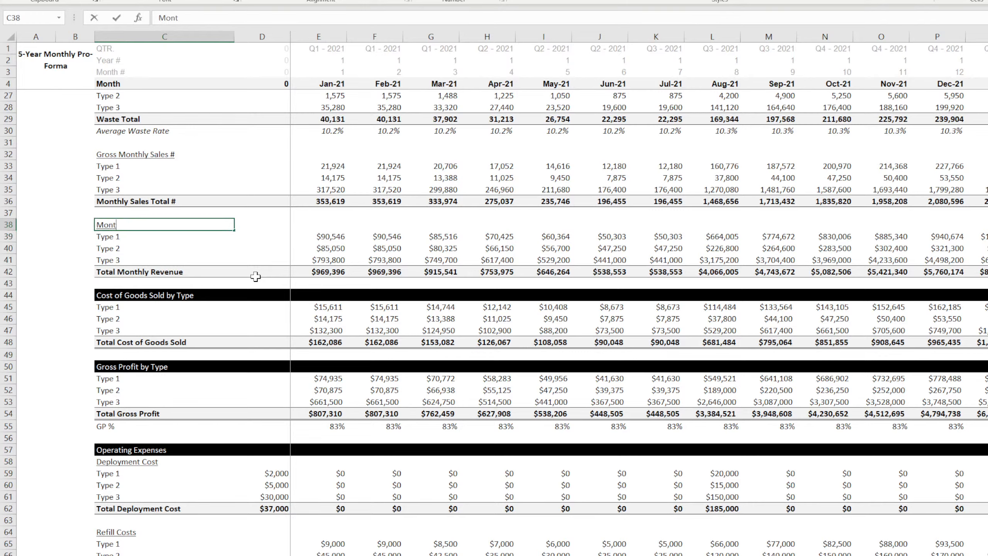
type("hly Revenue by ")
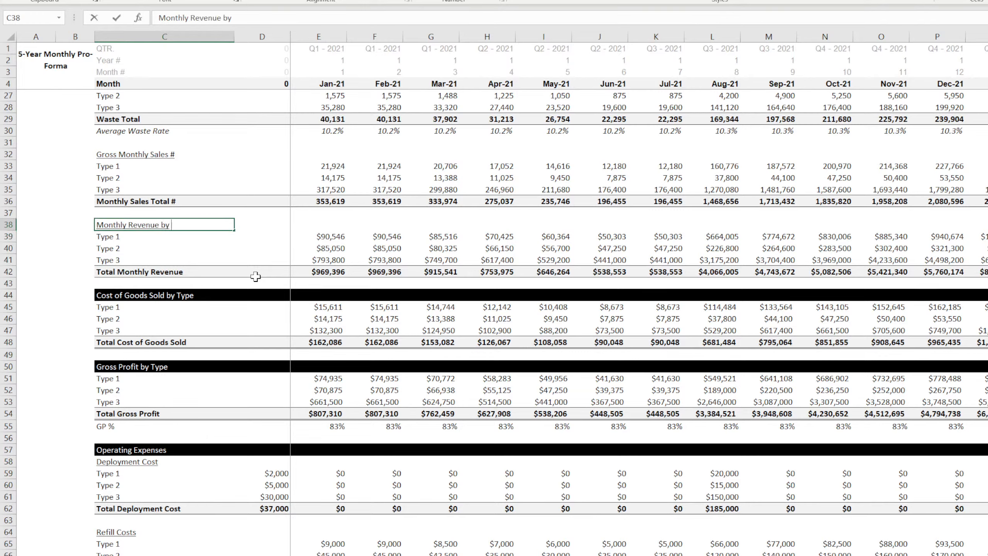
type("Type")
key("Return")
Rename the Monthly Sales Total # label in C36 to Total Monthly Sales.
key("Up")
key("Up")
key("Up")
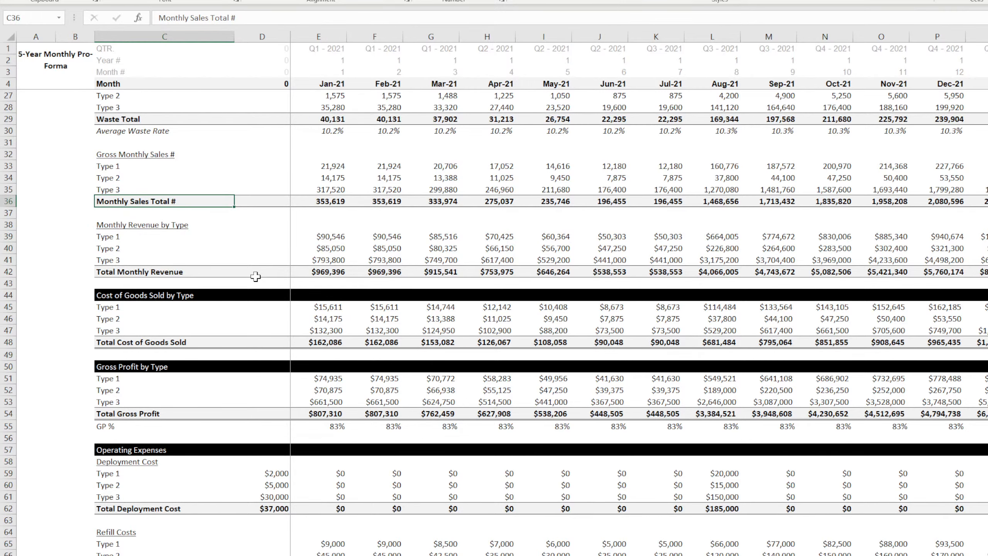
type("Total Monthly ")
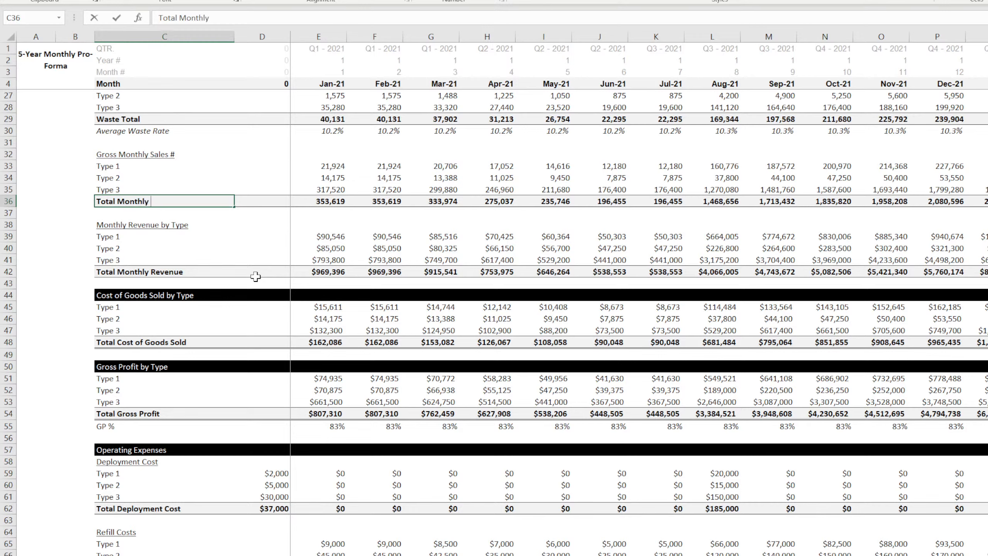
type("Sales")
key("Return")
Rename the Gross Monthly Sales # heading in C32 to Monthly Sales by Type.
key("Up")
key("Up")
key("Up")
key("Up")
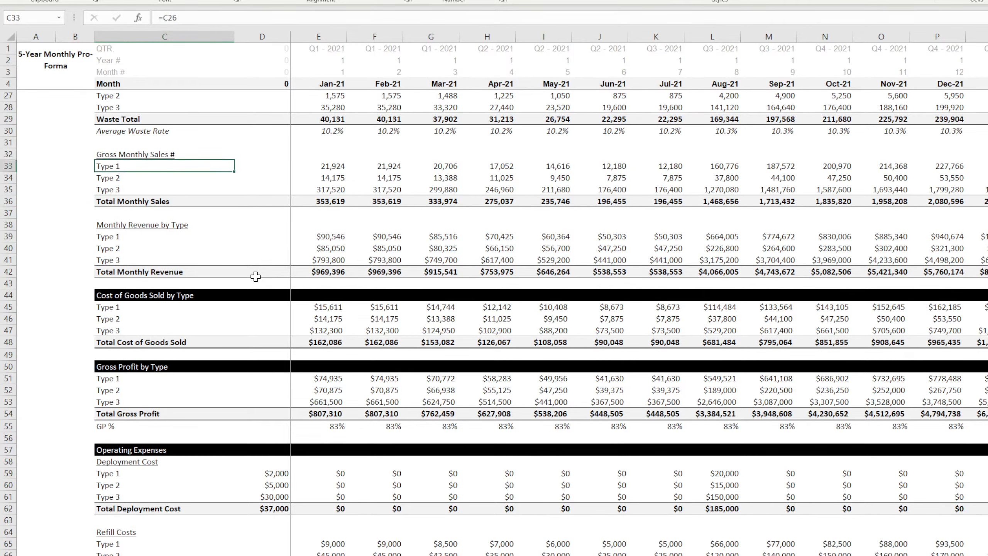
key("Up")
type("Monthly S")
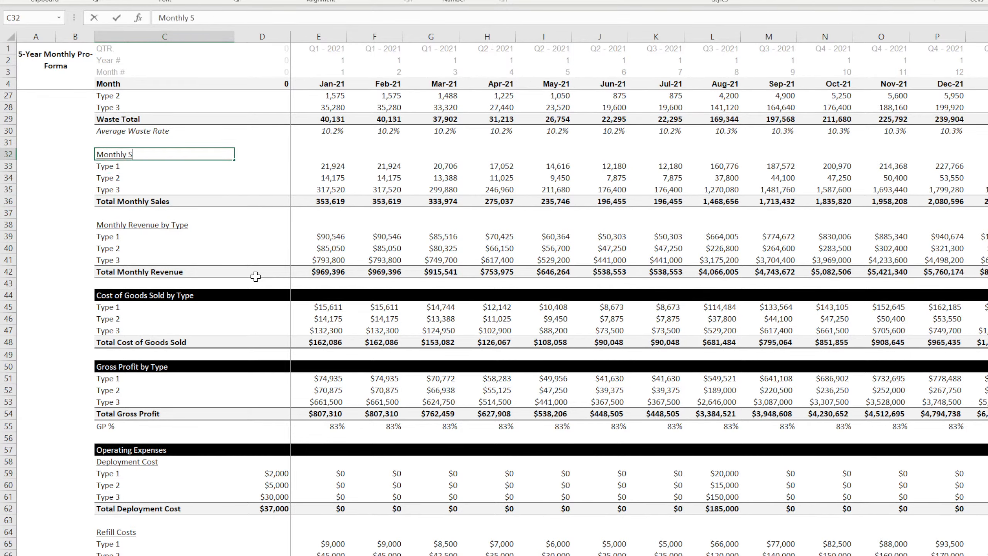
type("ales by Type")
key("Return")
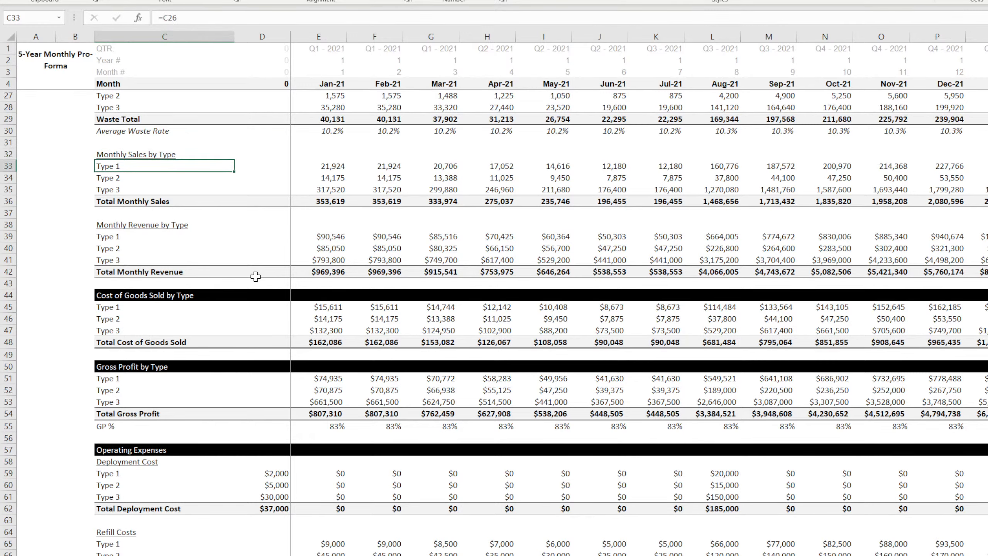
Review the sales, waste and revenue section headings and examine the Total Monthly Revenue row across the months.
scroll(255, 276, "up", 4)
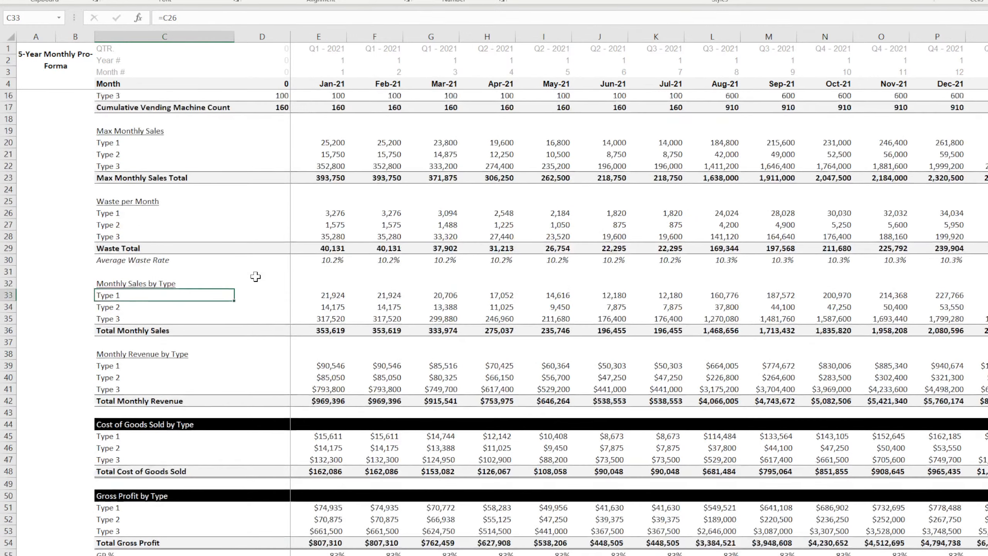
left_click(138, 248)
left_click(159, 179)
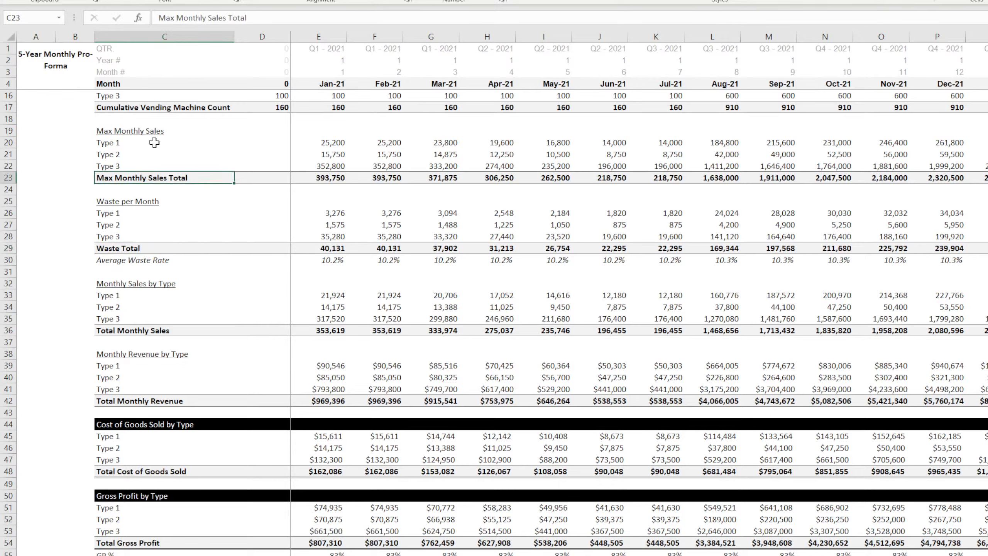
left_click(152, 131)
left_click(141, 283)
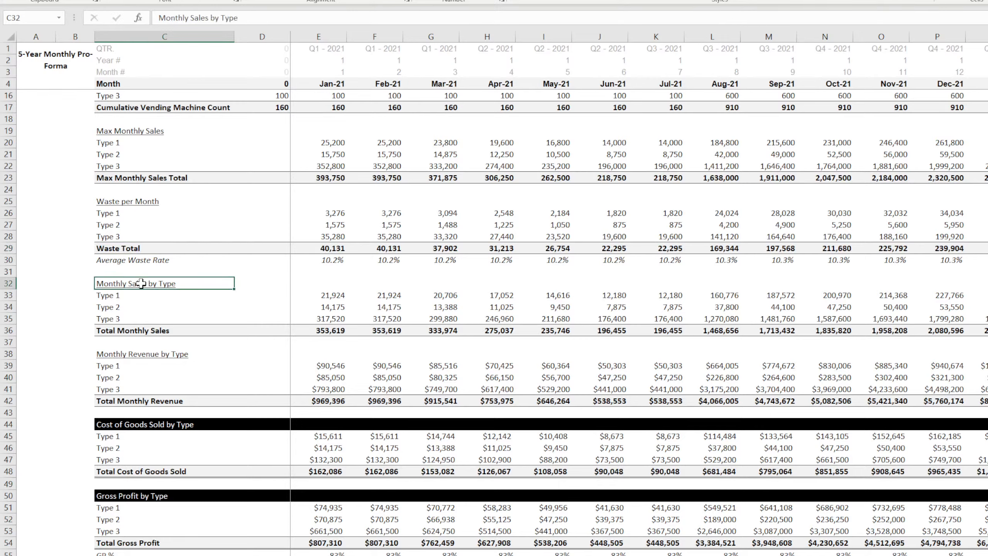
left_click(146, 357)
scroll(160, 280, "down", 4)
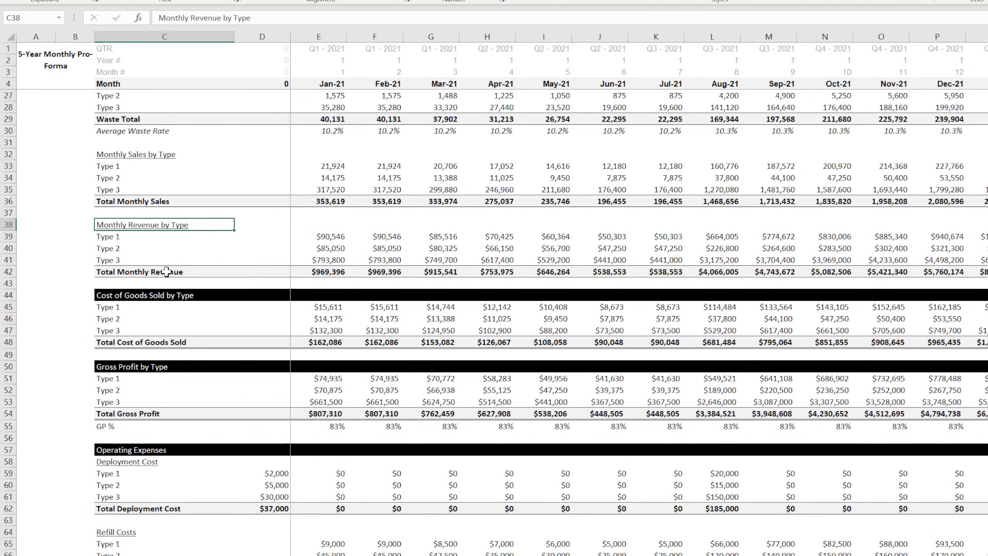
left_click(166, 271)
left_click(332, 272)
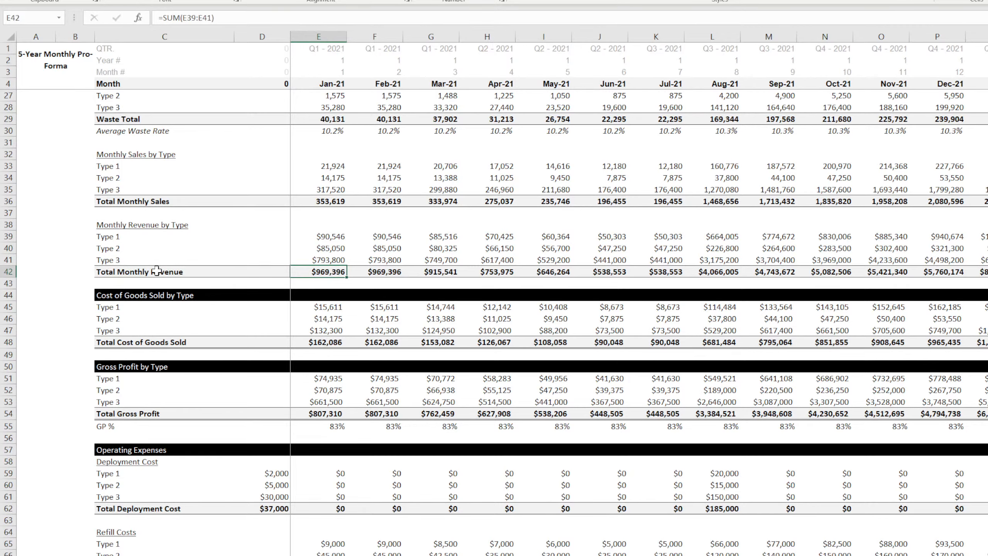
left_click_drag(157, 272, 986, 271)
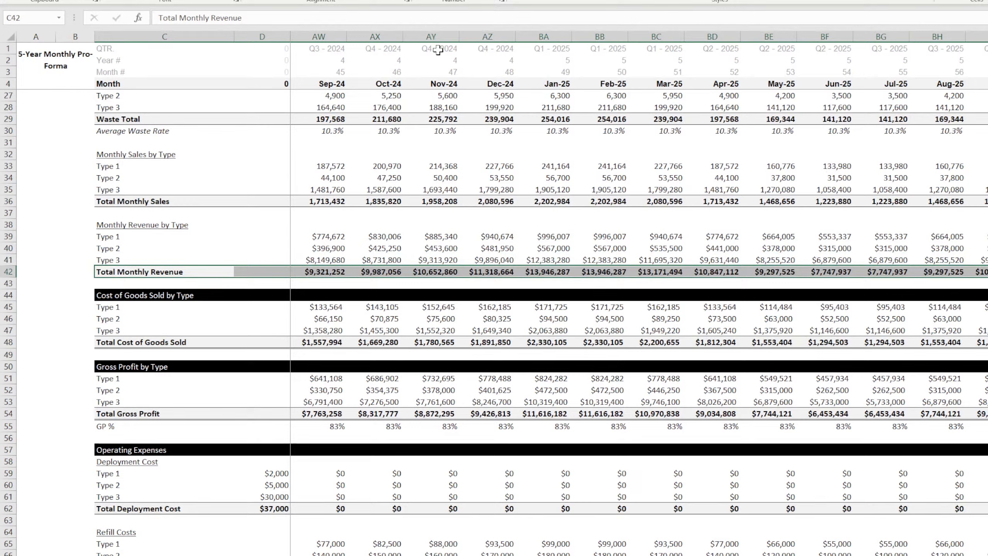
left_click(242, 219)
left_click(368, 275)
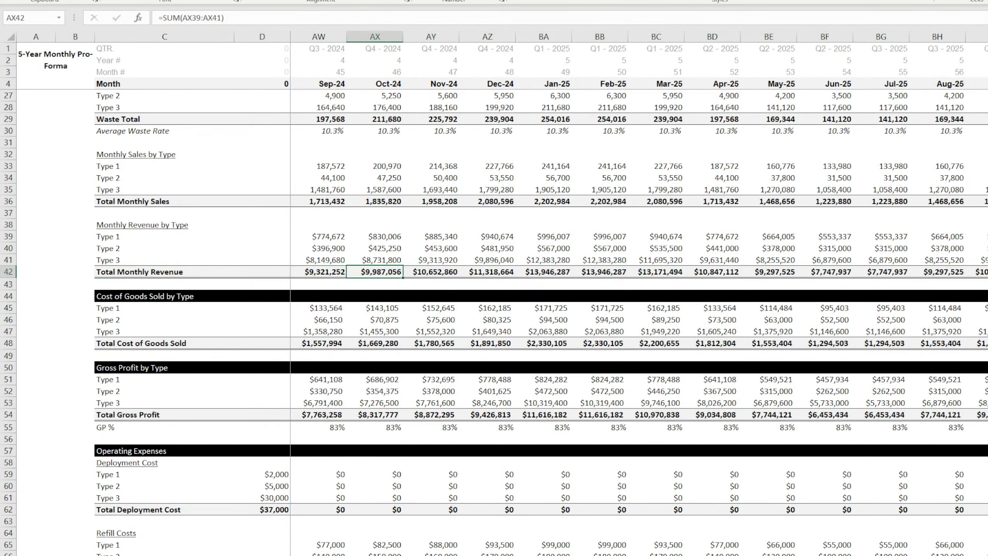
scroll(639, 293, "left", 15)
left_click(321, 273)
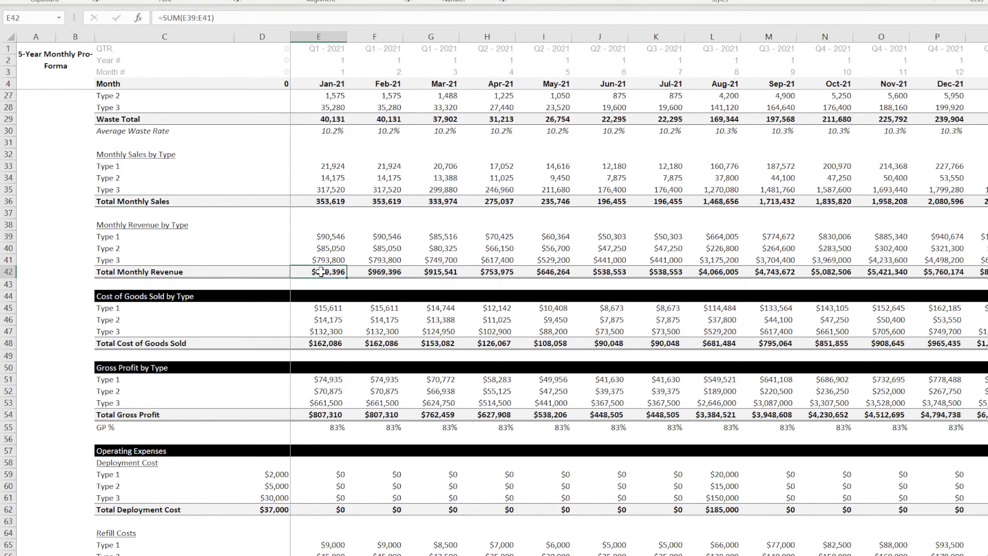
Examine the cost of goods sold, gross profit, deployment, refill and Sales and Marketing rows and their January formulas.
scroll(161, 265, "down", 4)
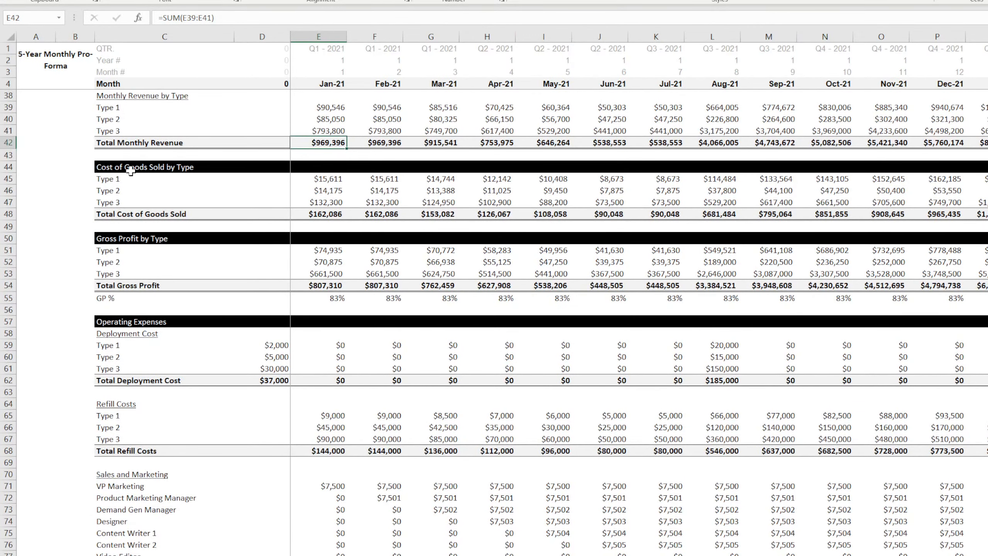
left_click(132, 168)
left_click(128, 213)
left_click(202, 287)
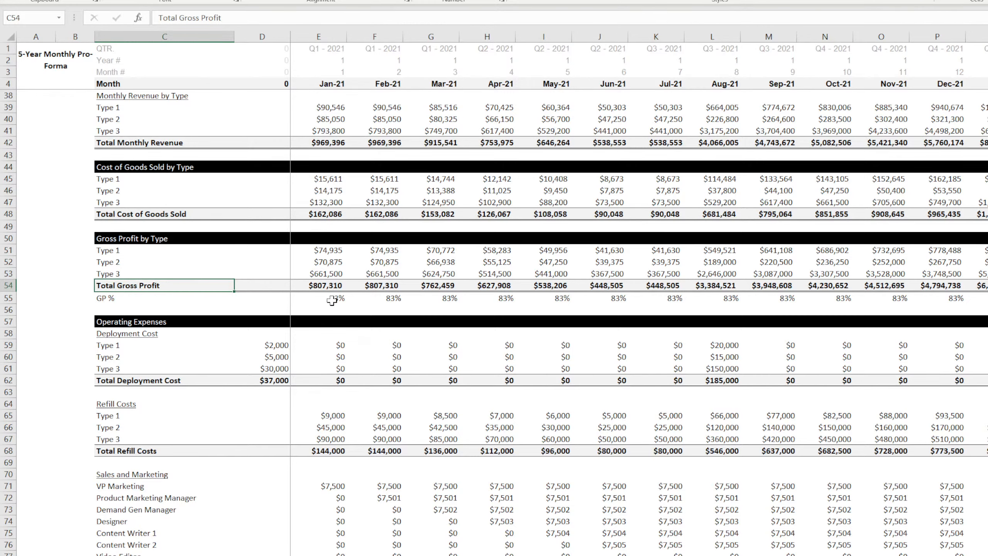
left_click(328, 347)
scroll(328, 347, "down", 4)
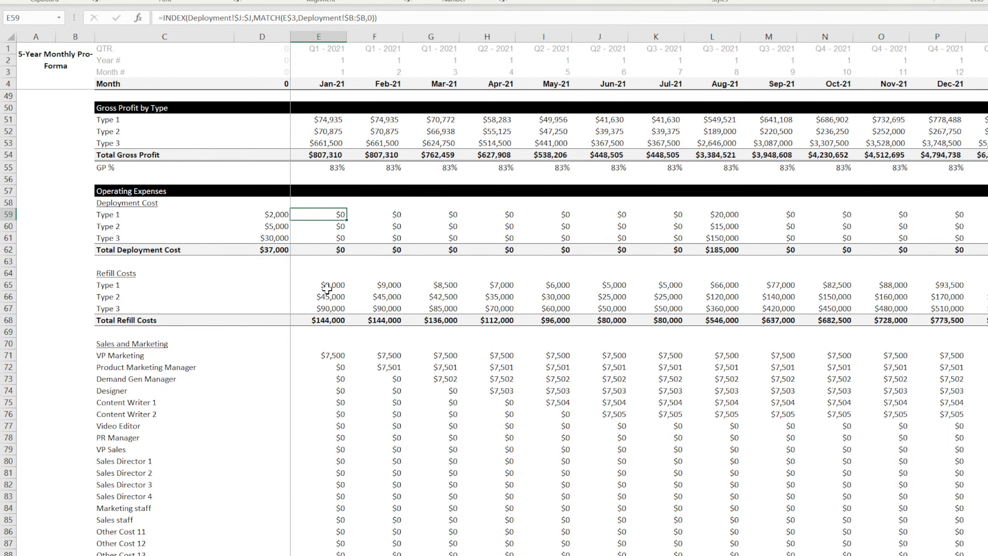
left_click(326, 287)
scroll(327, 291, "down", 4)
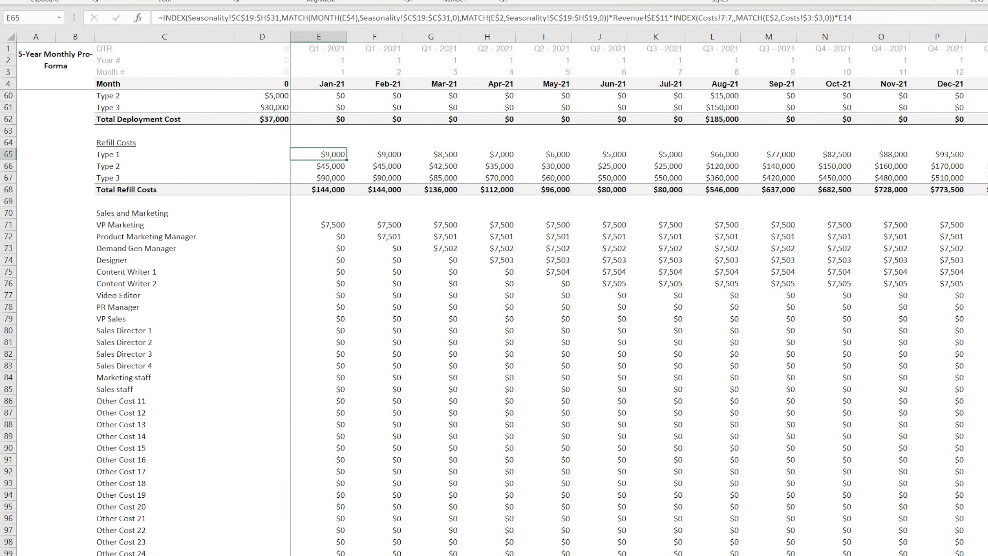
left_click(323, 222)
scroll(334, 358, "down", 7)
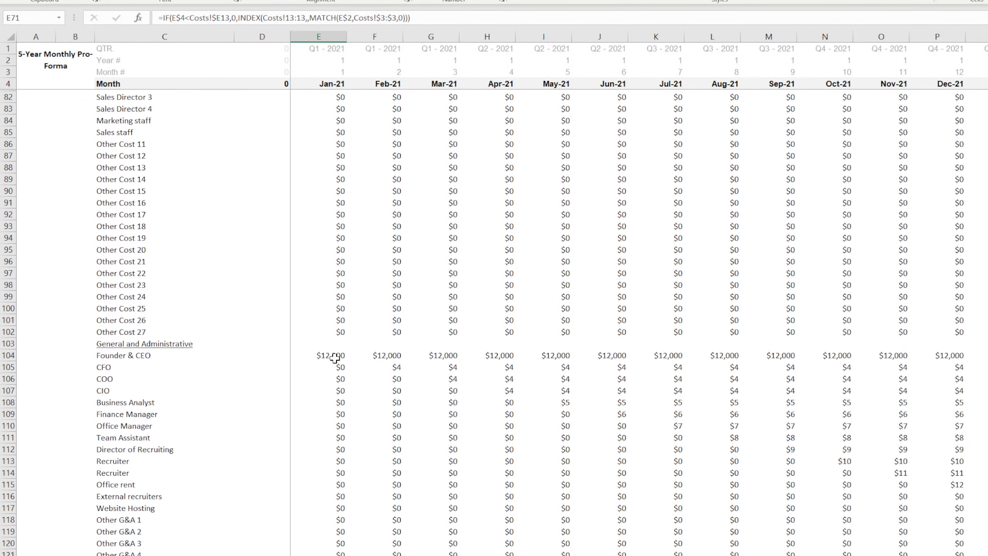
scroll(333, 357, "up", 7)
scroll(335, 358, "down", 7)
left_click(333, 330)
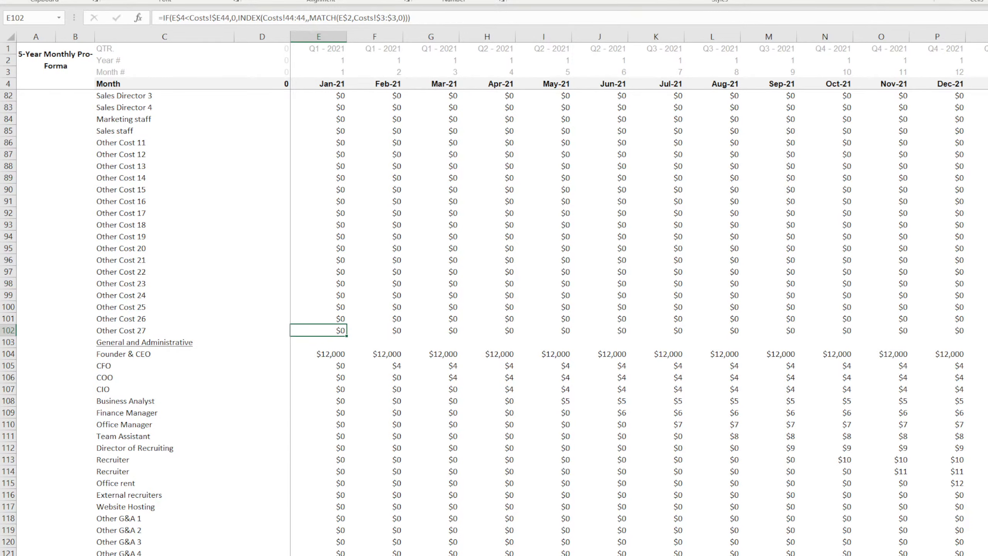
On the Cost Schedules sheet, clear the stray S&M label in C45 by filling it with a blank cell, and extend the blank across row 45.
key("ctrl+Page_Up")
scroll(62, 181, "down", 8)
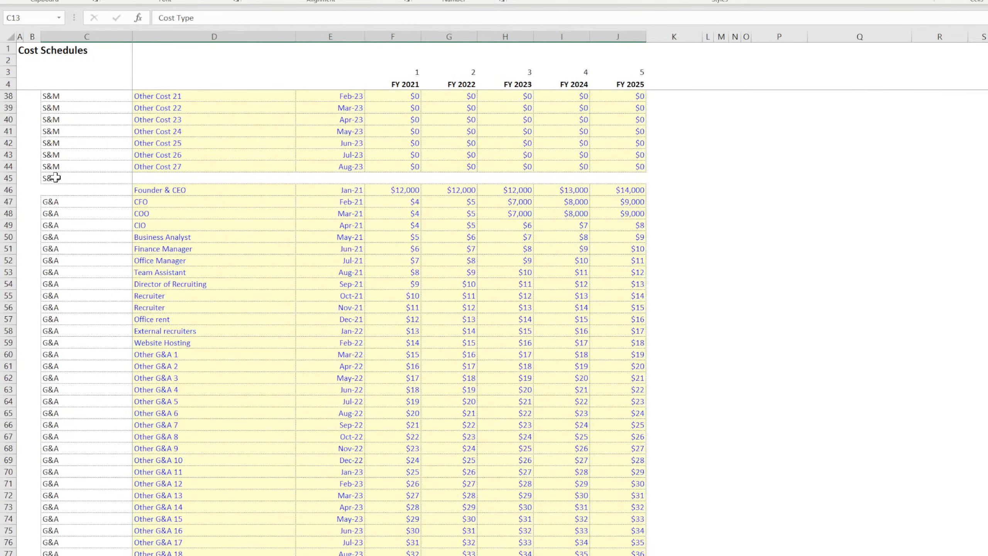
scroll(64, 190, "up", 8)
scroll(66, 198, "down", 7)
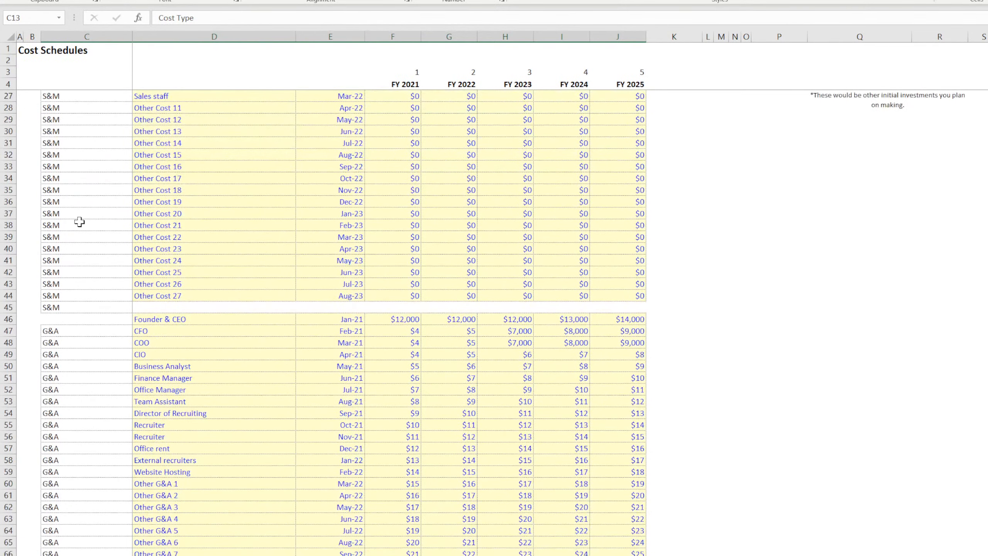
left_click(170, 297)
left_click(166, 307)
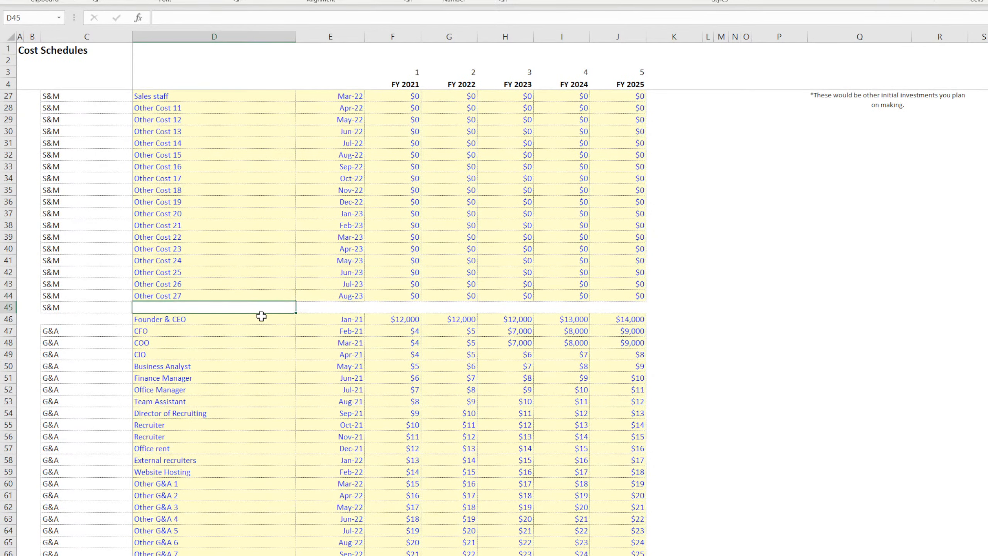
left_click_drag(295, 315, 34, 308)
left_click(904, 386)
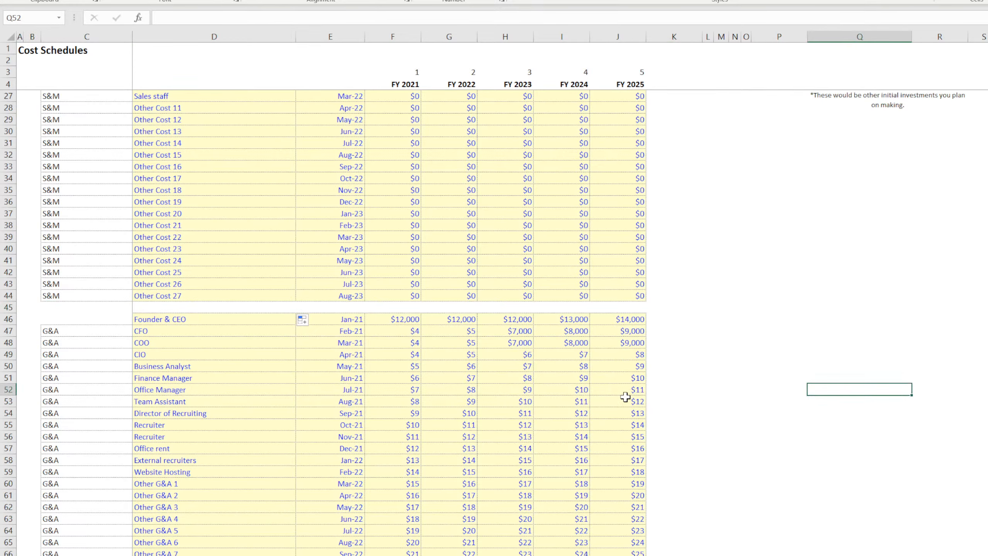
left_click(79, 306)
left_click_drag(133, 314, 746, 324)
left_click(891, 432)
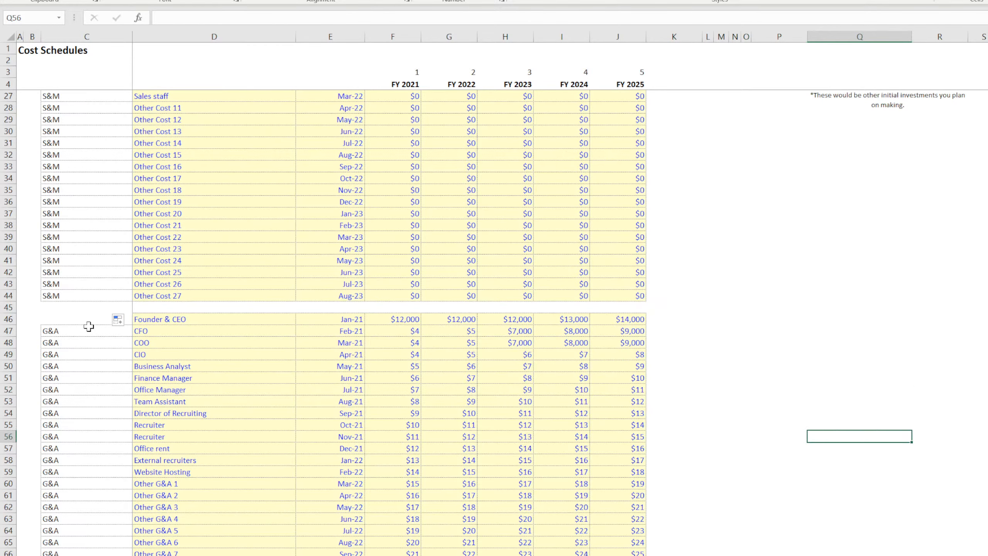
Enter the S&M label in the blank Cost Type cell C45 below the last S&M cost row.
left_click(122, 333)
scroll(80, 315, "up", 7)
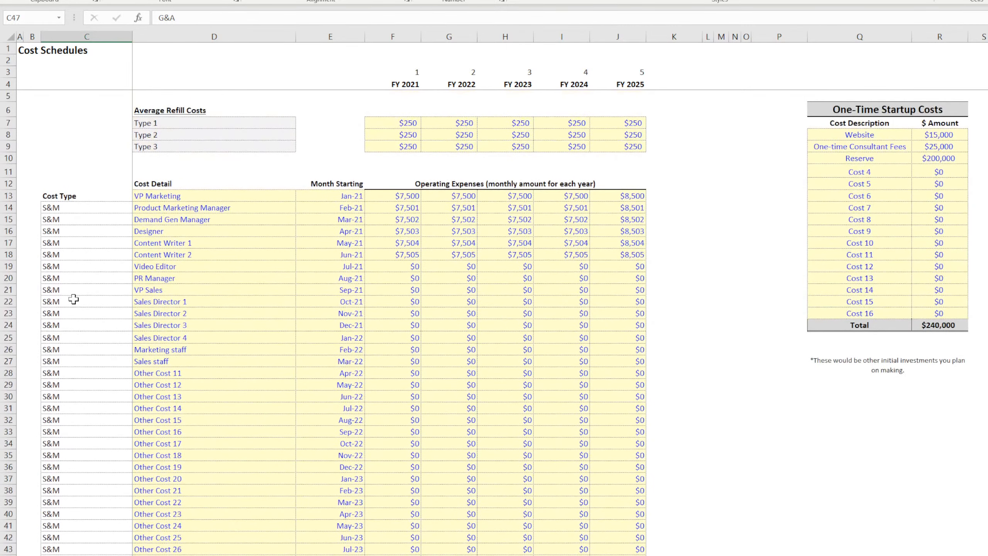
left_click_drag(76, 197, 82, 266)
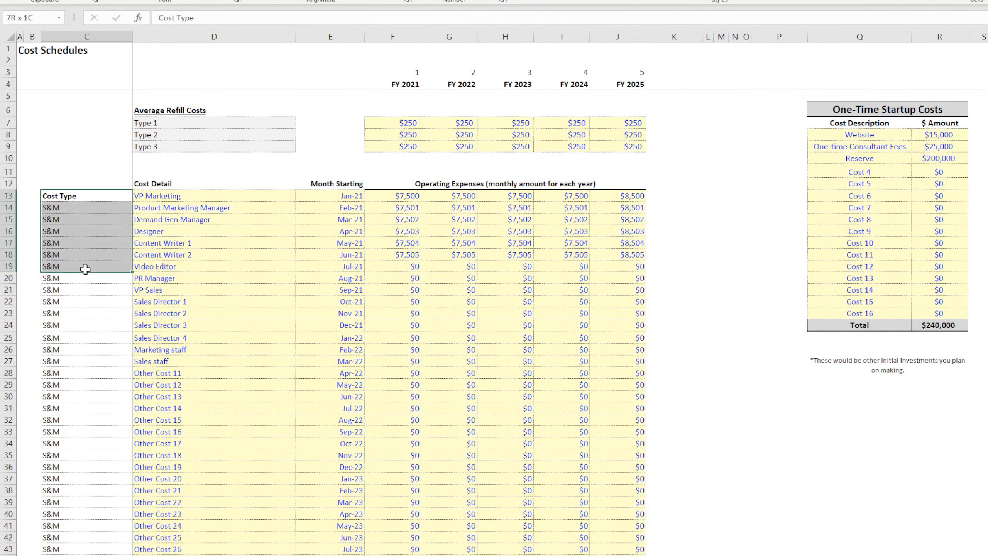
key("ctrl+Down")
key("Down")
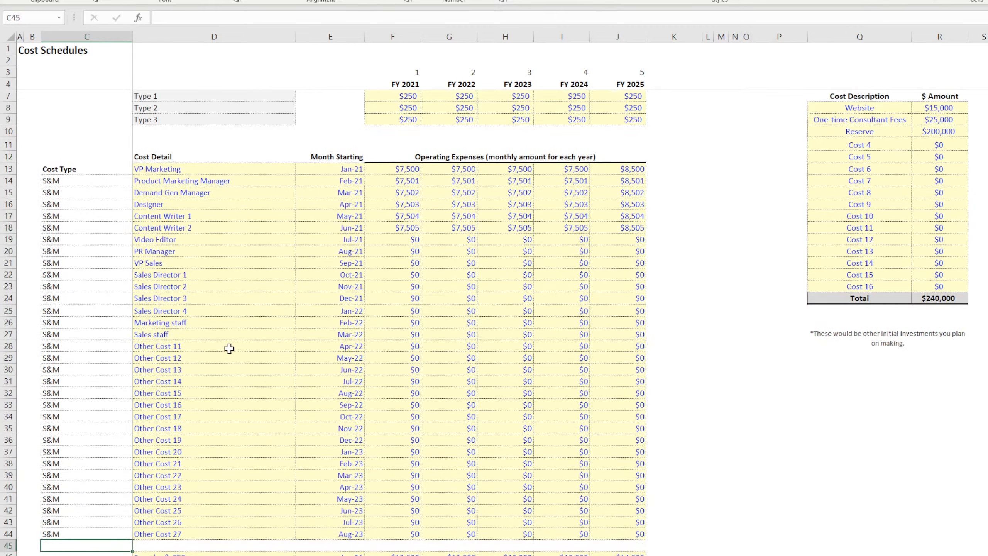
scroll(229, 348, "down", 4)
type("S&M")
key("Tab")
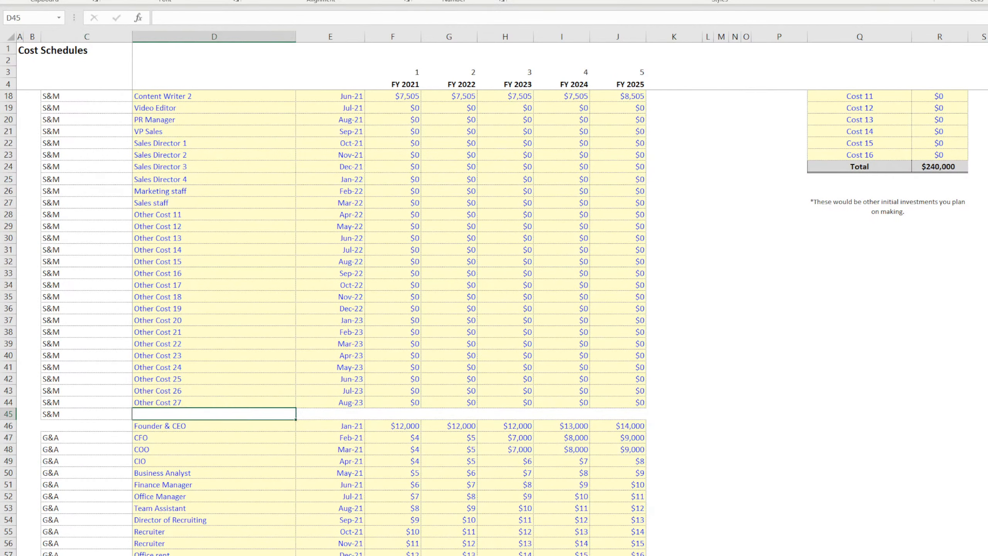
Shift the Cost Type heading and S&M labels up one row to start in C12, and clear the leftover label in C45.
left_click_drag(88, 413, 91, 110)
key("ctrl+x")
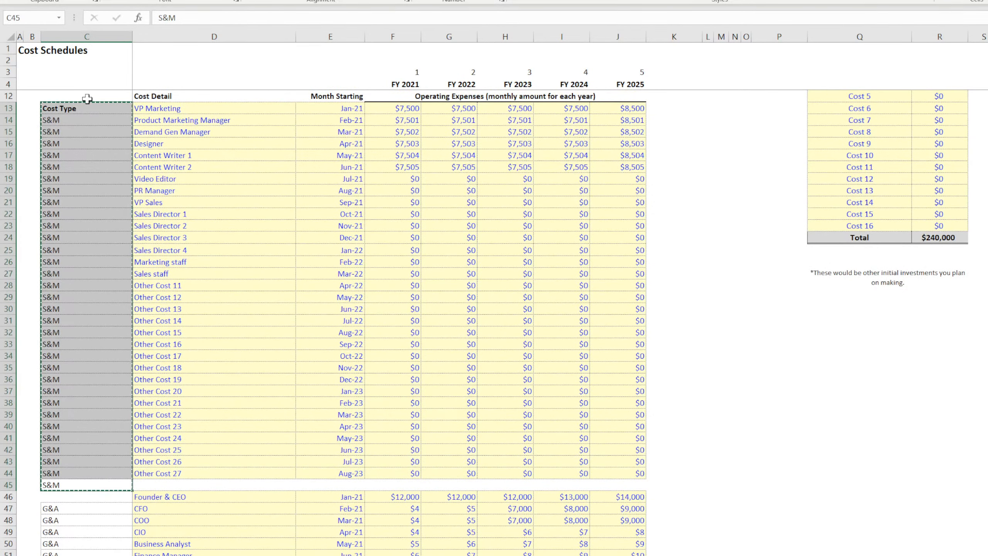
left_click(88, 97)
key("ctrl+v")
scroll(101, 272, "down", 4)
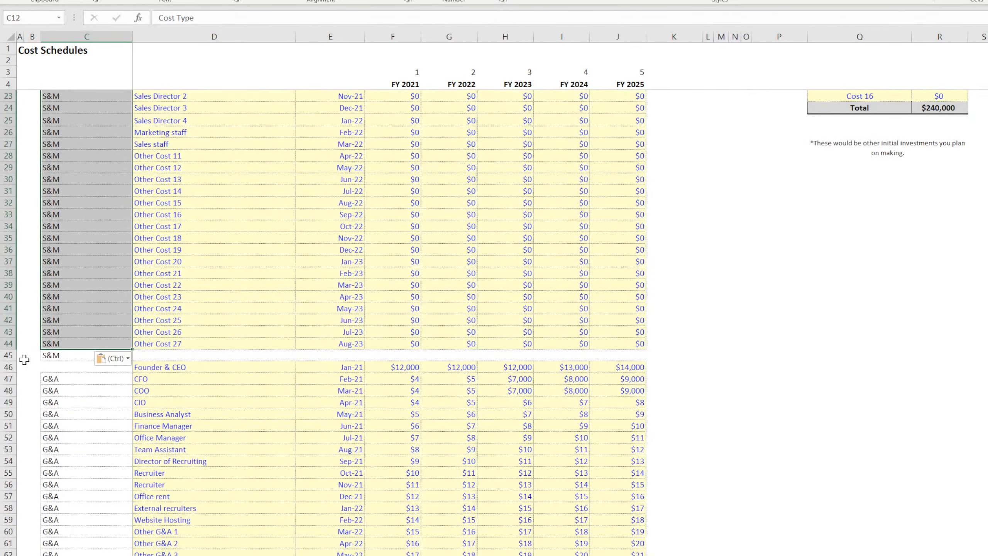
left_click(34, 356)
Copy the G&A labels up one row to start in C46 beside Founder & CEO, and clear the leftover label in C78.
left_click_drag(82, 379, 79, 108)
scroll(79, 109, "up", 4)
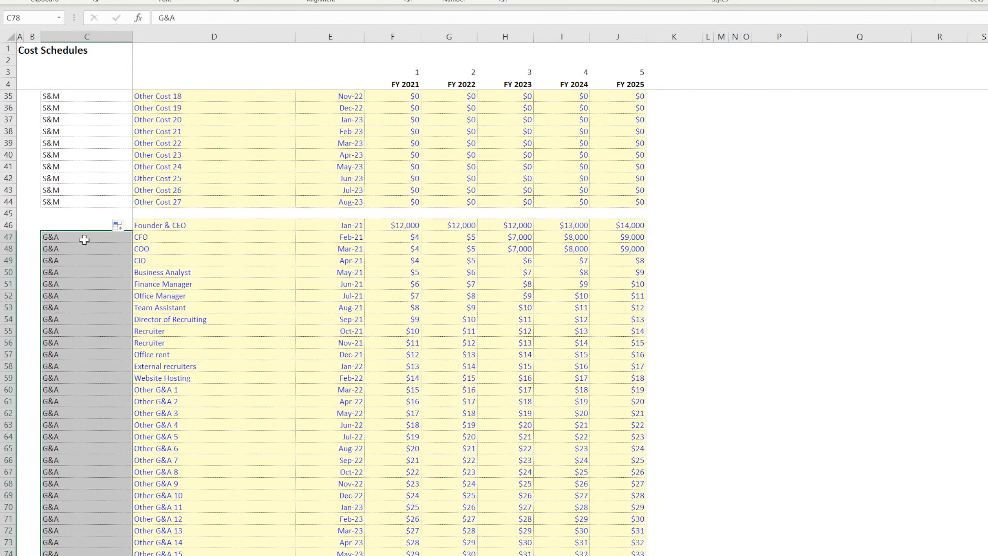
key("ctrl+c")
left_click(73, 225)
key("ctrl+v")
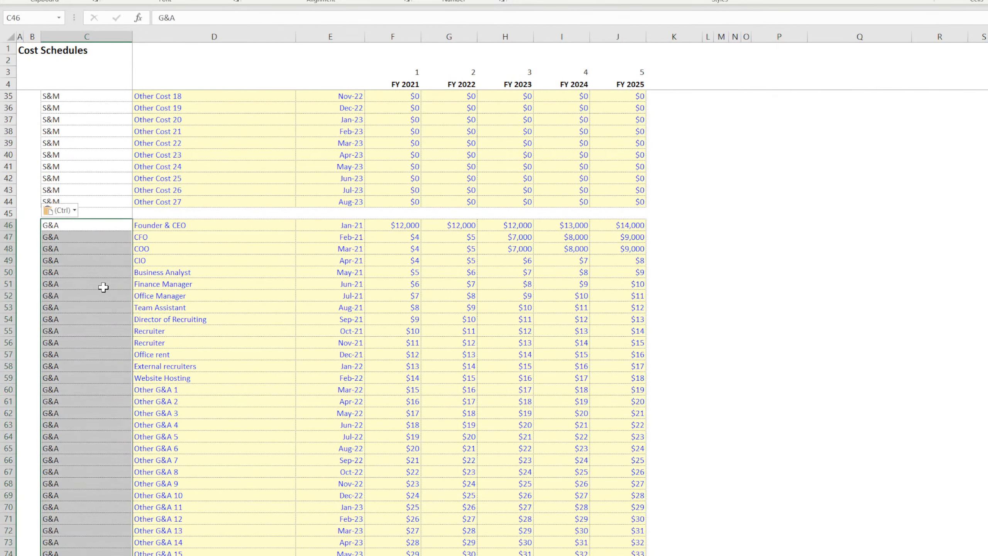
key("Escape")
scroll(103, 287, "down", 7)
scroll(103, 287, "down", 1)
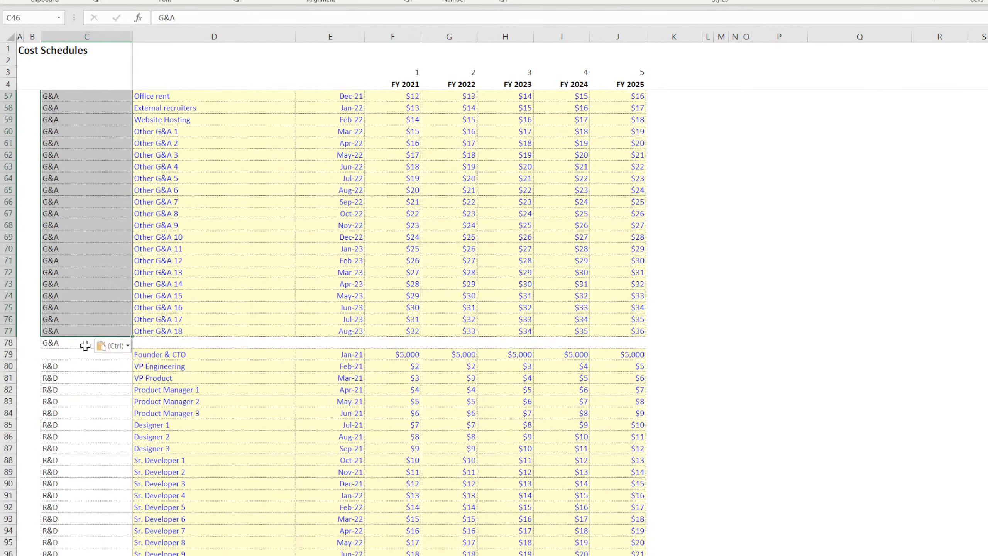
left_click(198, 343)
left_click(977, 389)
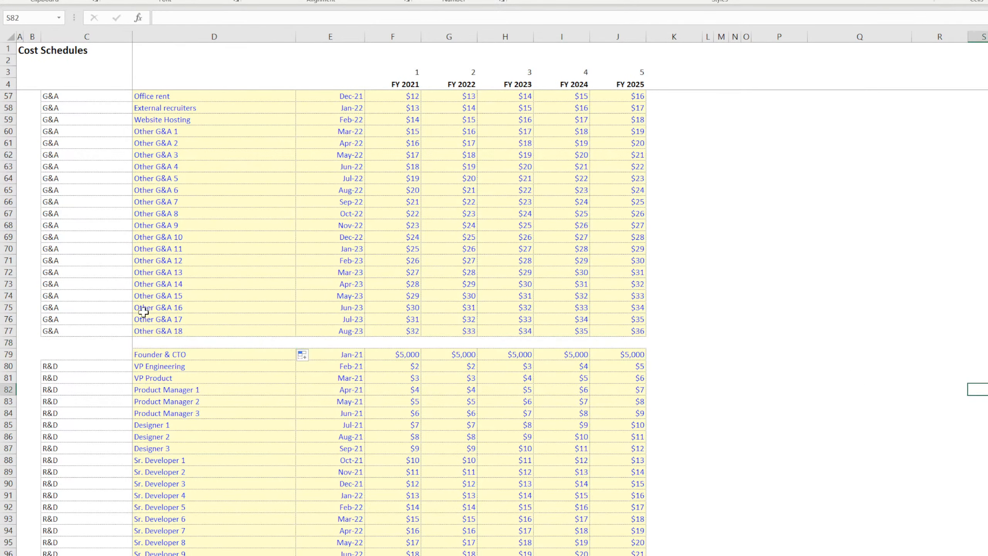
Copy the R&D labels up one row to start in C79 beside Founder & CTO, and clear the leftover label in C111.
scroll(145, 288, "down", 7)
left_click_drag(85, 106, 89, 472)
key("ctrl+c")
left_click(74, 96)
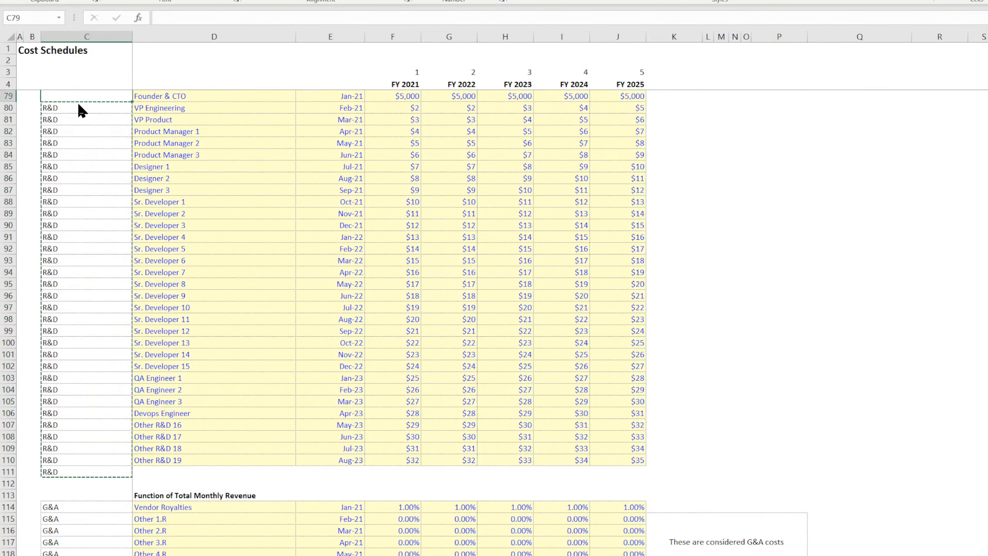
key("ctrl+v")
left_click(180, 471)
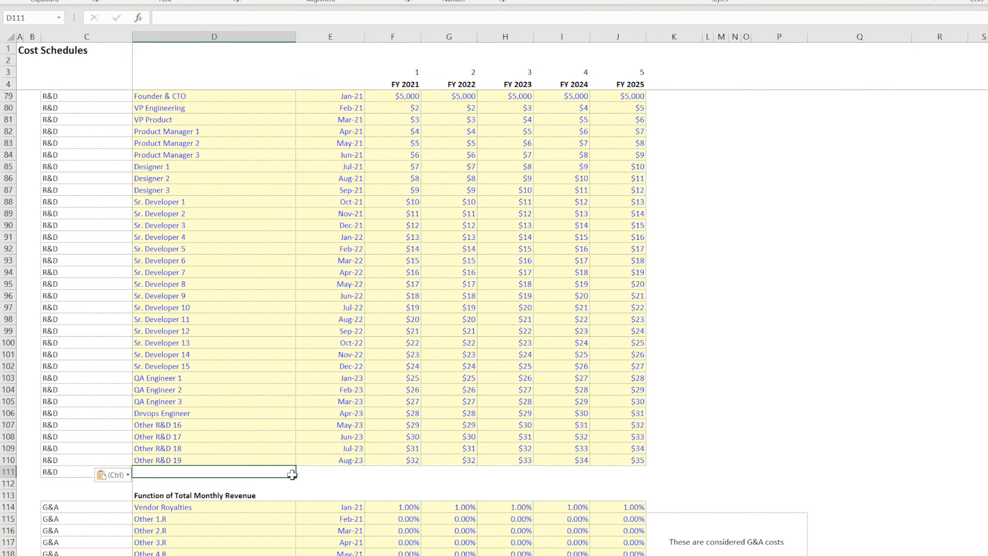
left_click(860, 379)
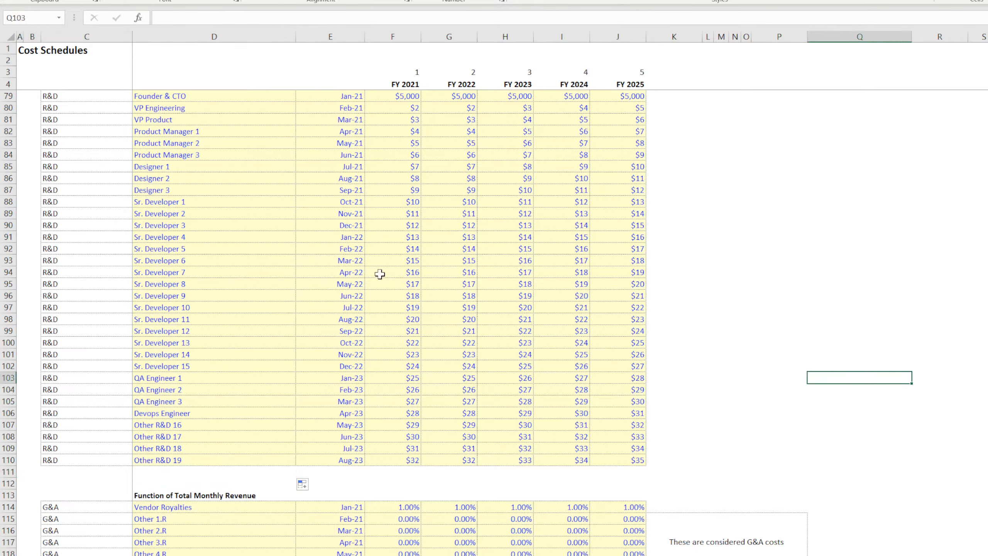
Check the revenue-based cost inputs, and examine the January formulas for Vendor Royalties through Other 4.R on the monthly pro forma.
scroll(379, 273, "down", 7)
left_click(172, 248)
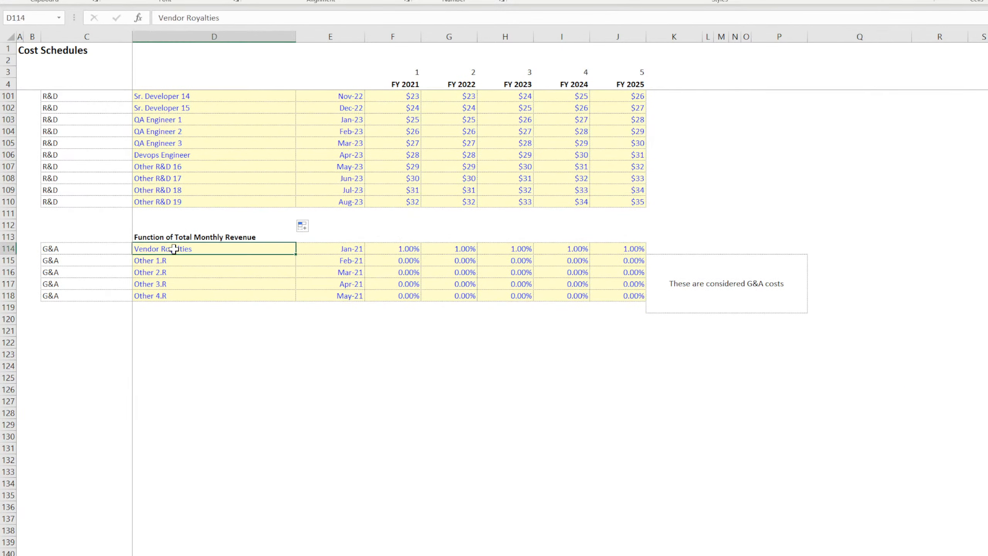
left_click(385, 553)
scroll(336, 496, "down", 20)
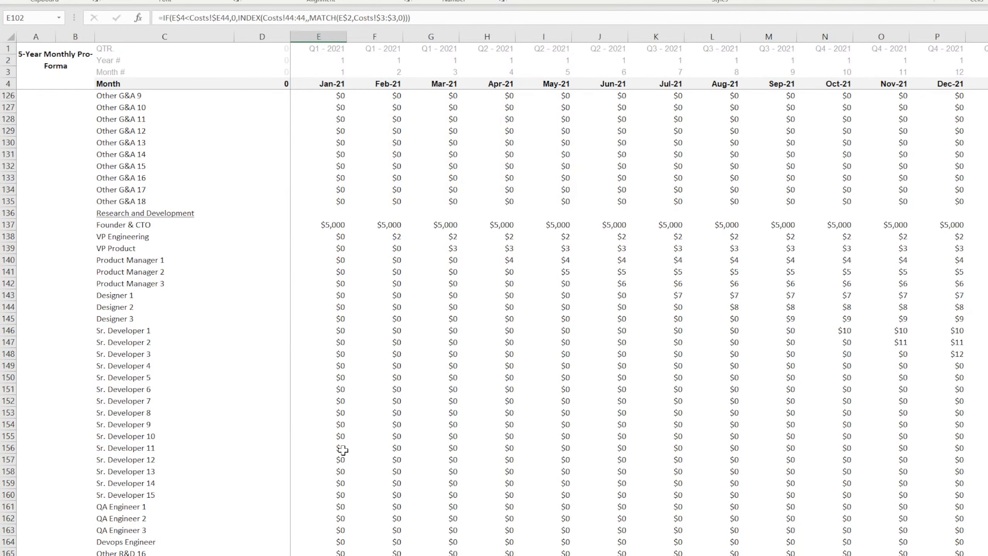
left_click(330, 118)
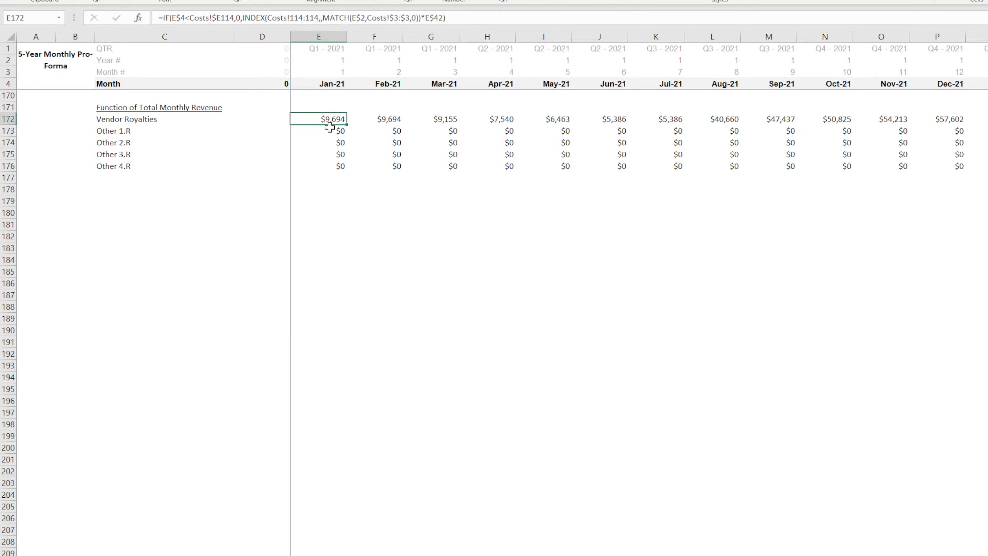
left_click(331, 132)
left_click(332, 142)
left_click(333, 154)
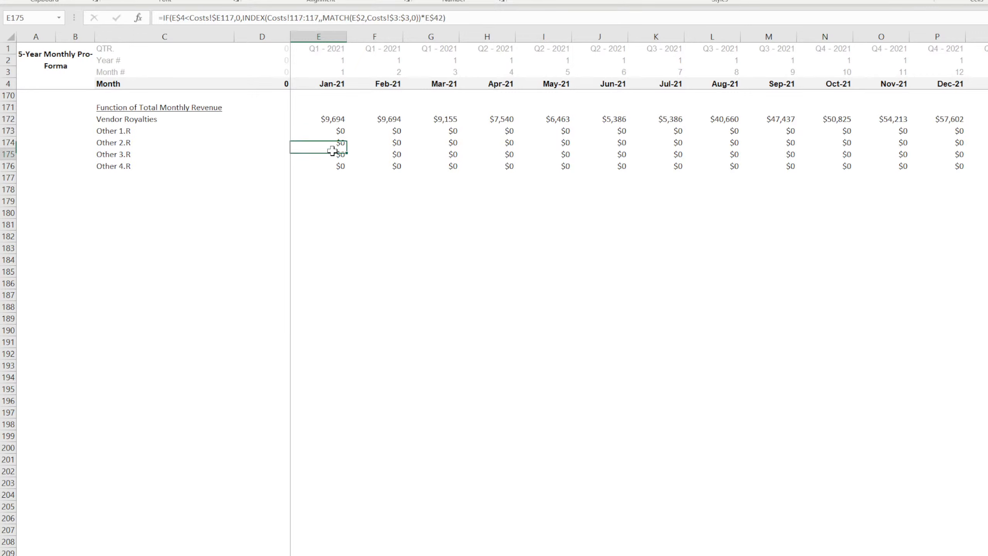
left_click(335, 167)
On the Cost Schedules sheet, set Other 1.R to Other 4.R to 1.5%, 2%, 2.5% and 3% of revenue for FY 2021 through FY 2025.
key("ctrl+Page_Up")
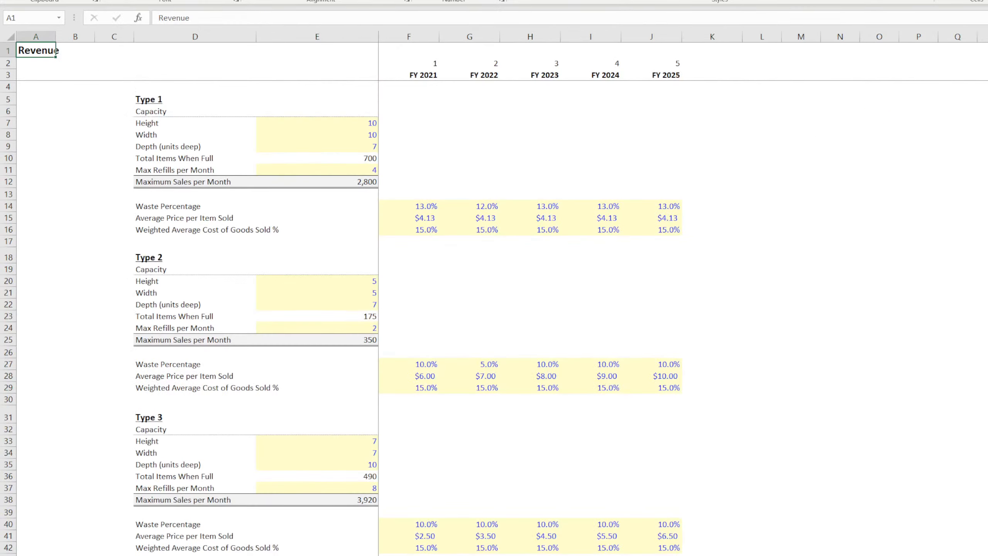
key("ctrl+Page_Down")
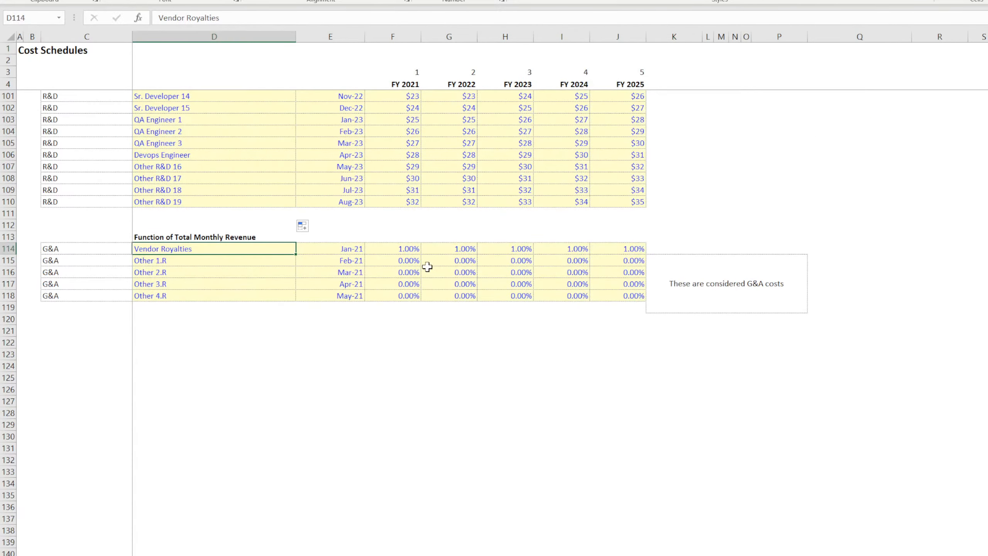
left_click(407, 260)
type("2.")
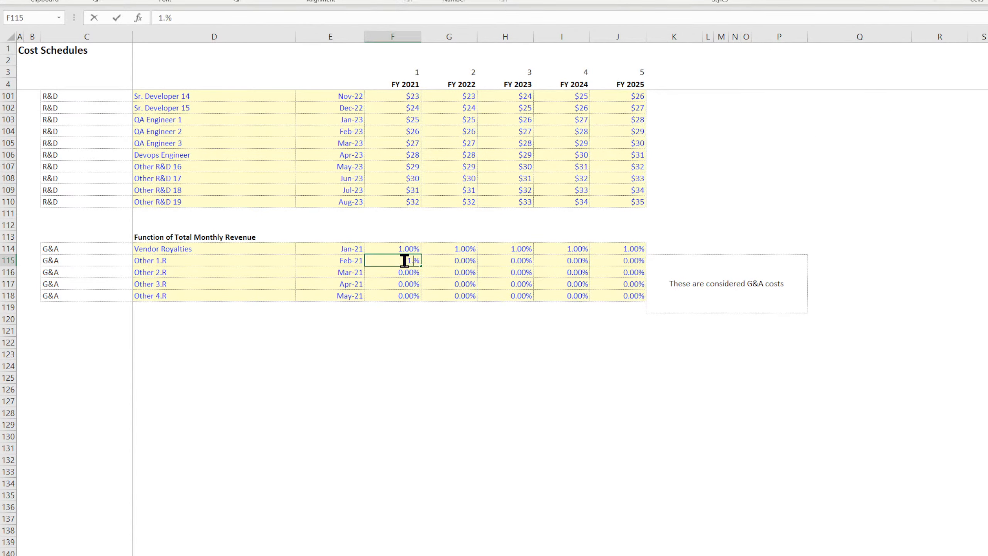
key("Return")
type("2.")
key("Return")
type("2.5")
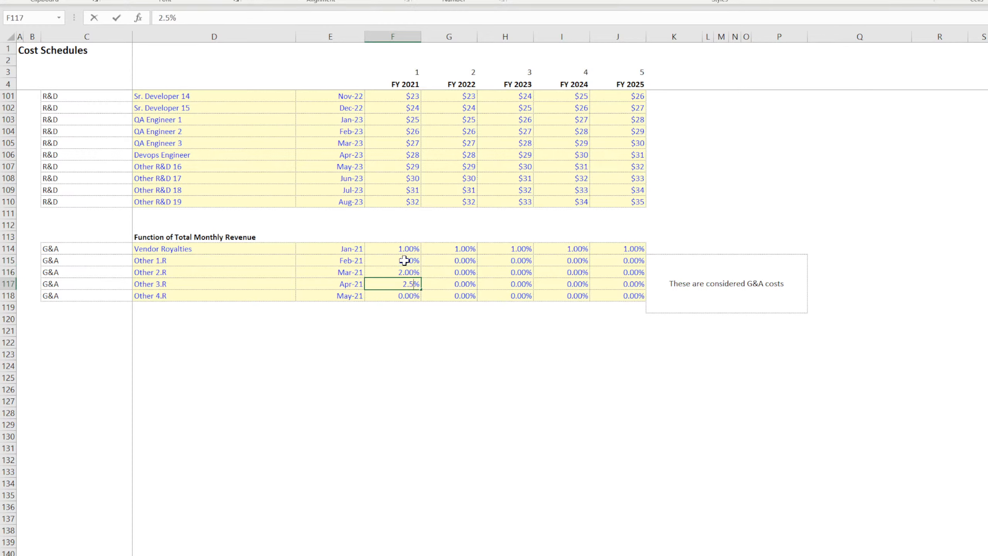
key("Return")
type("3")
key("Return")
left_click_drag(404, 260, 644, 297)
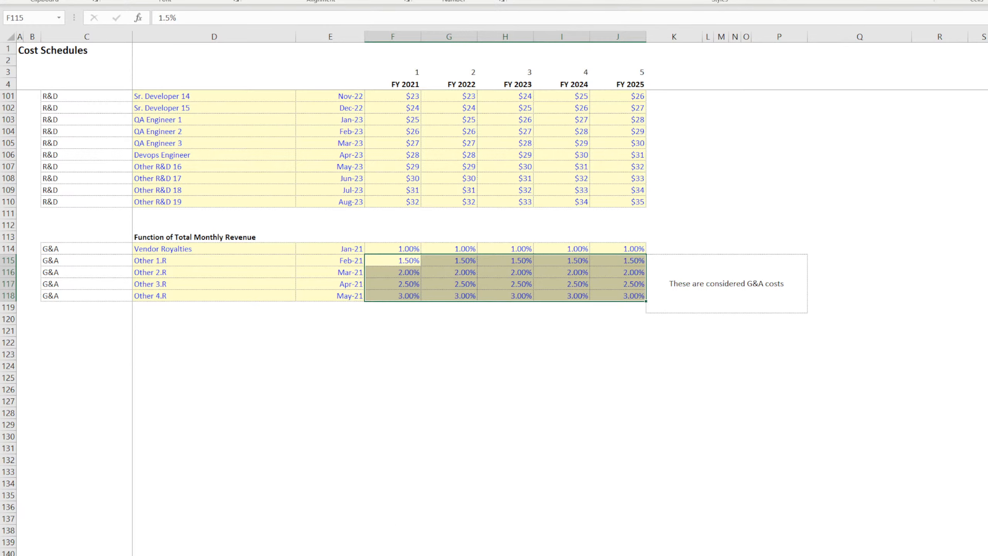
On the monthly pro forma, examine the Other 4.R amounts and formulas from June through December 2021.
key("ctrl+Page_Down")
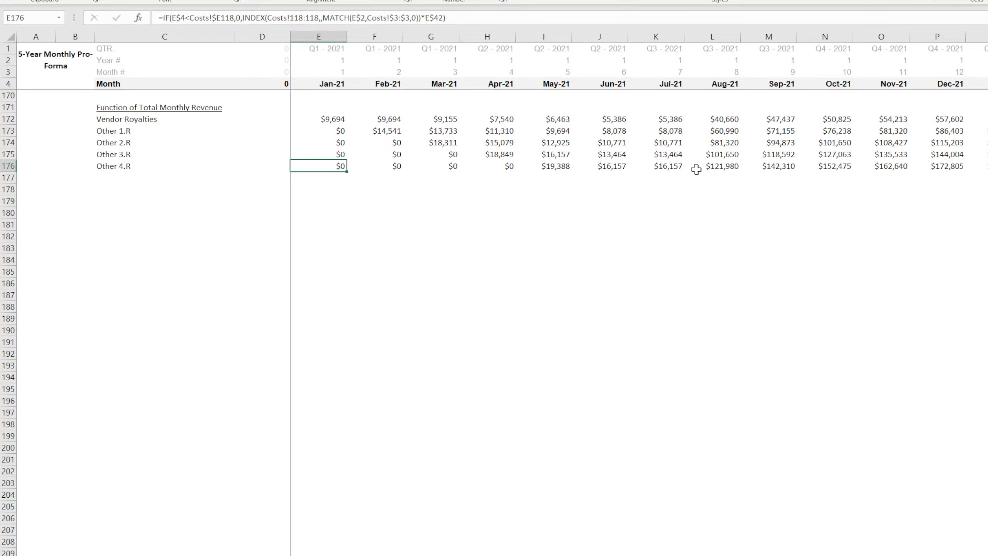
left_click(715, 168)
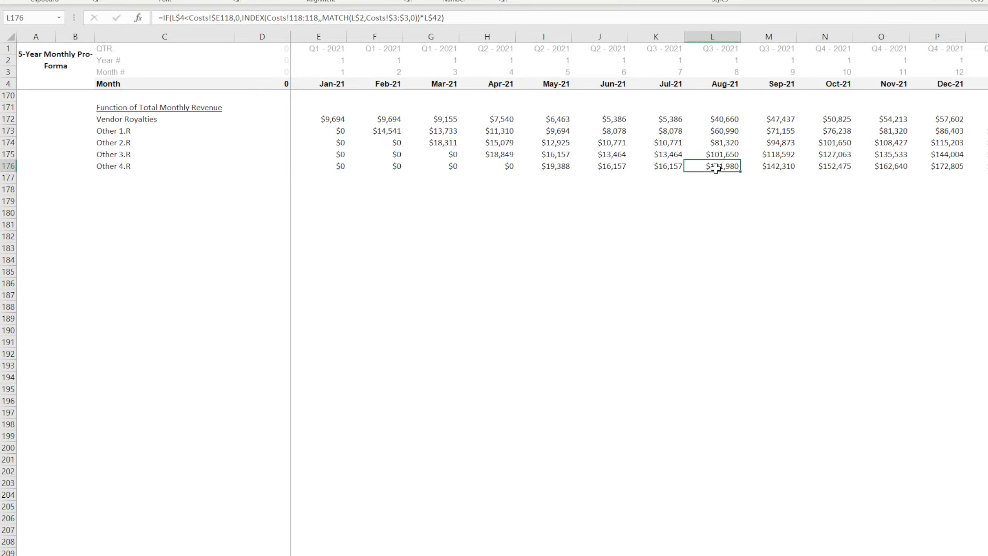
left_click(617, 170)
left_click(672, 169)
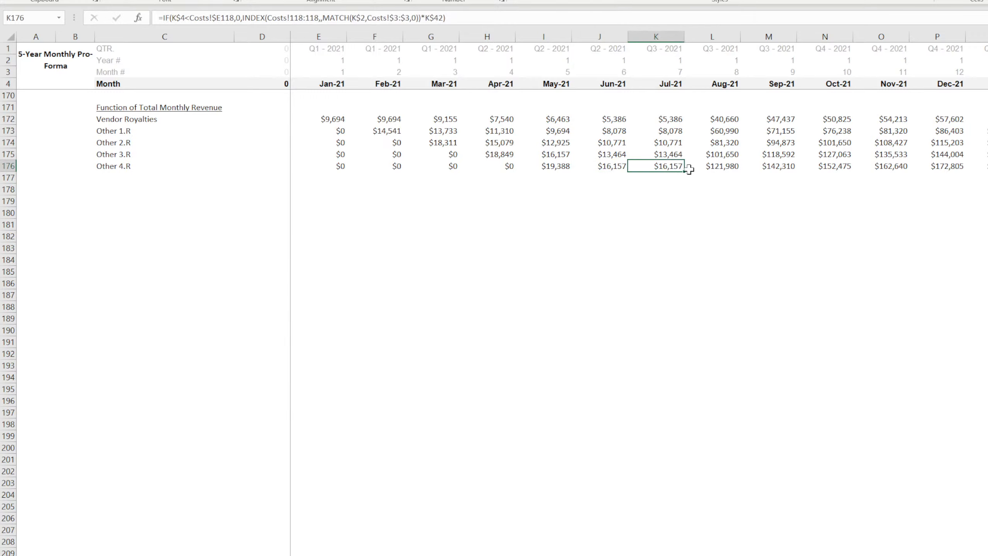
left_click(713, 170)
left_click(753, 168)
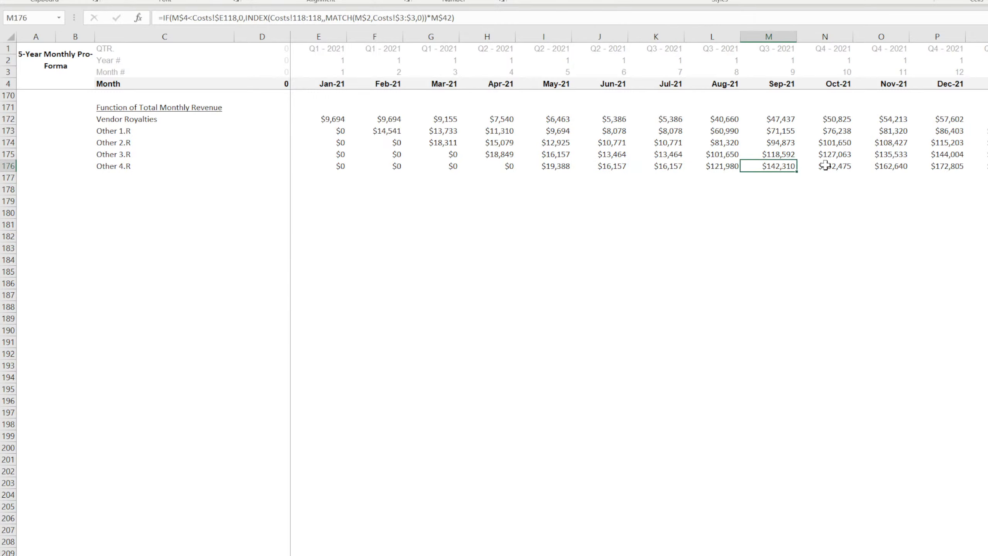
left_click(822, 167)
left_click(886, 166)
left_click(947, 167)
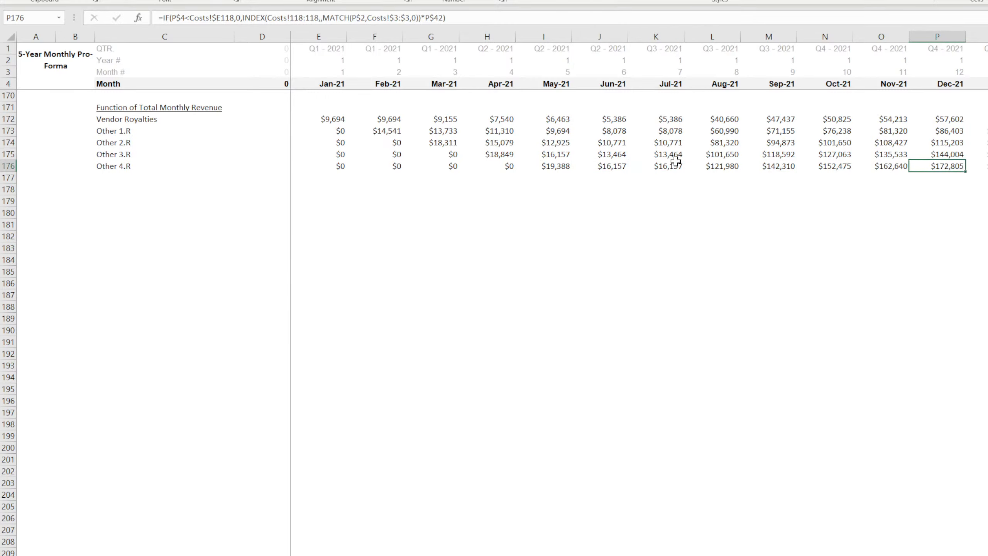
left_click(615, 167)
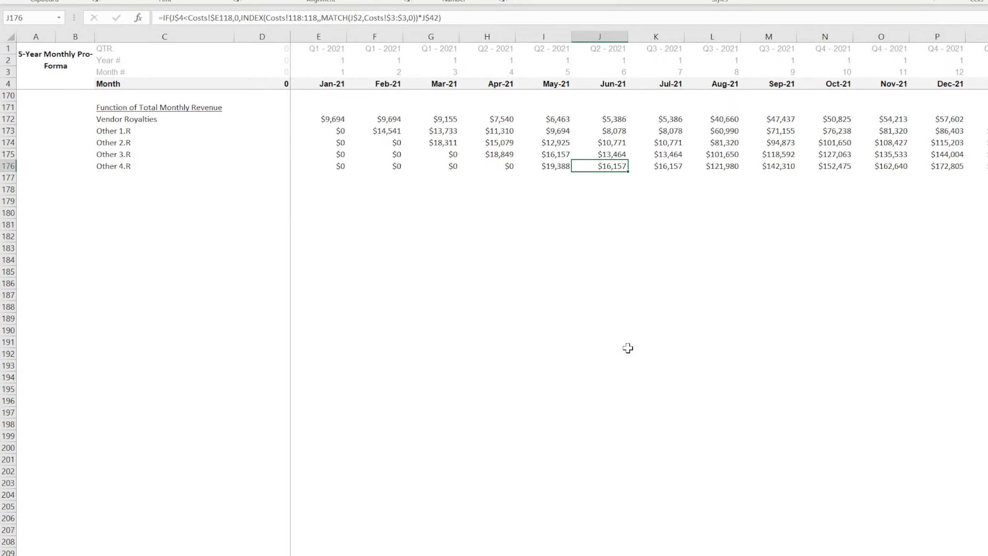
Review the pro forma's monthly revenue sections against the Type 1 Max Capacity Attained percentages, focusing on months 6, 7 and 9.
scroll(628, 348, "up", 20)
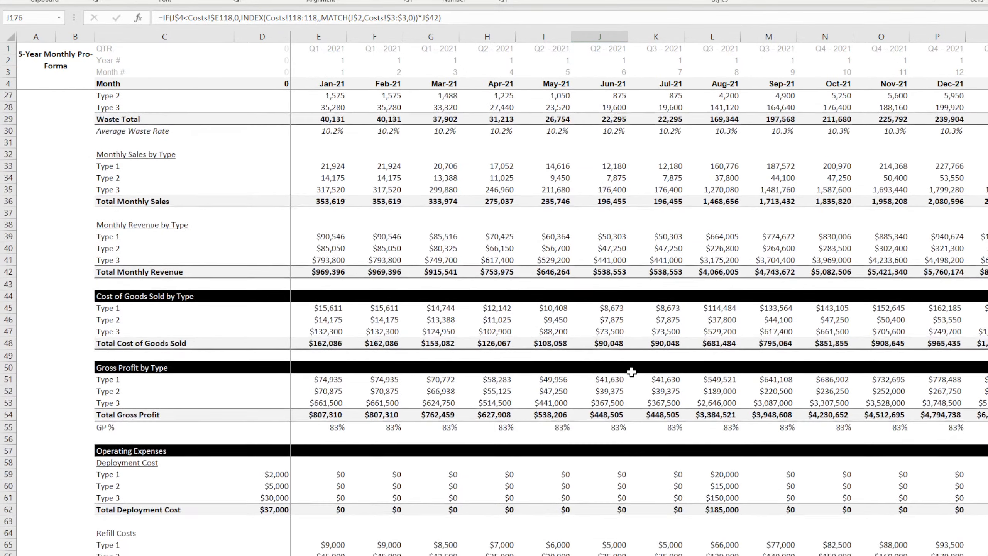
scroll(632, 372, "up", 7)
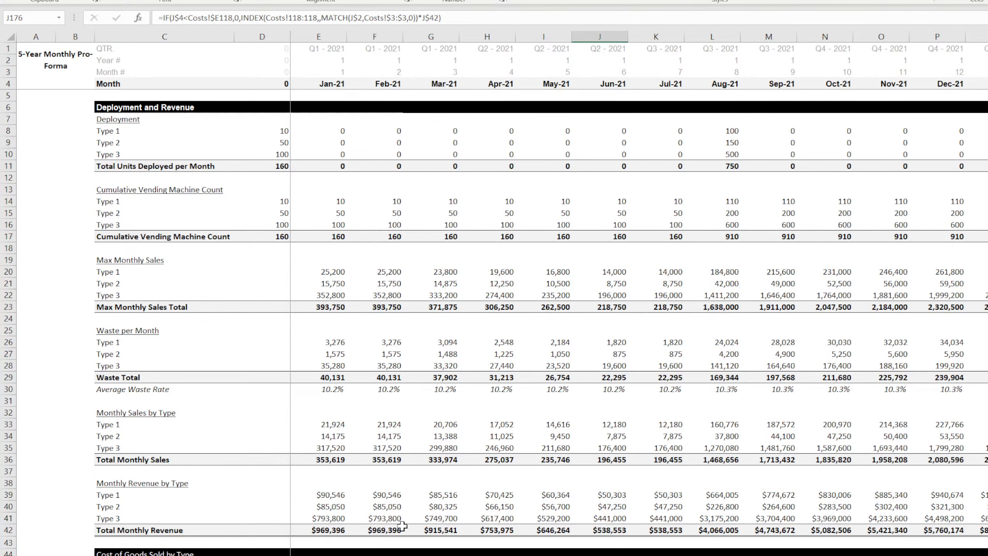
left_click(234, 555)
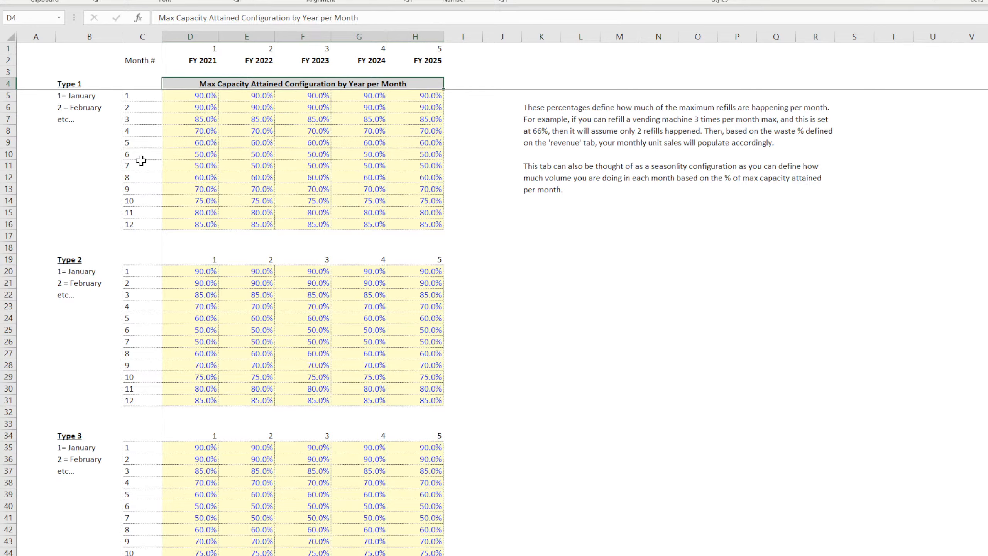
left_click_drag(140, 157, 328, 165)
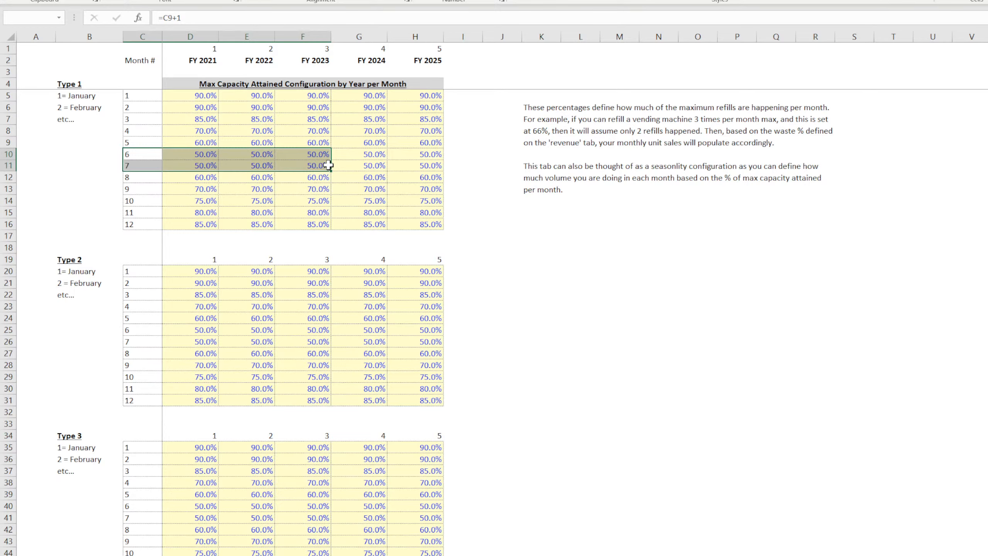
left_click(328, 166)
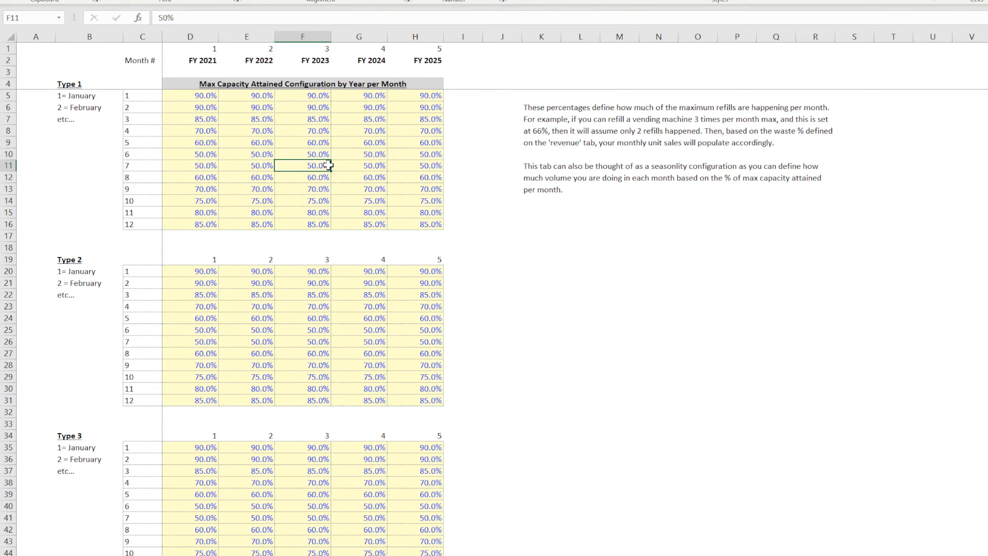
left_click(314, 188)
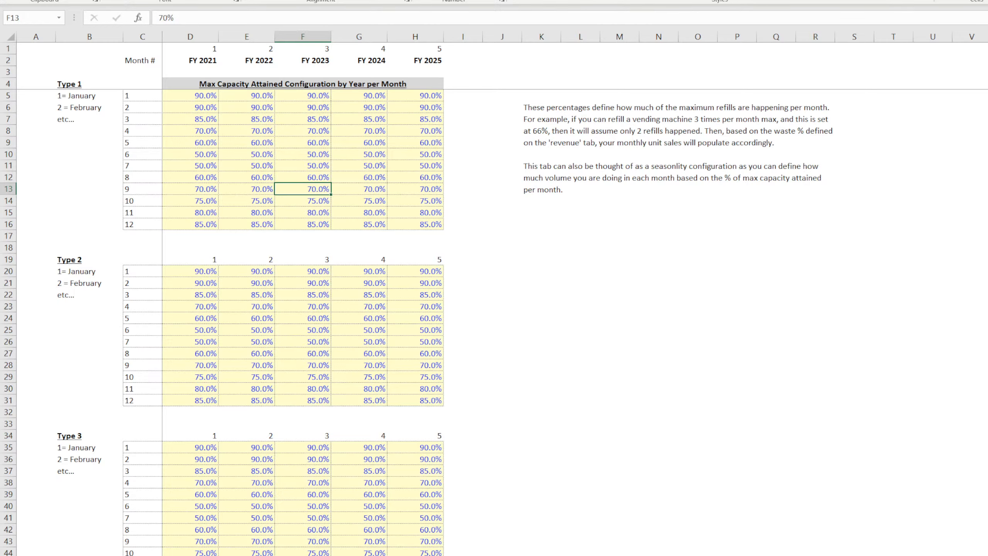
key("ctrl+Page_Down")
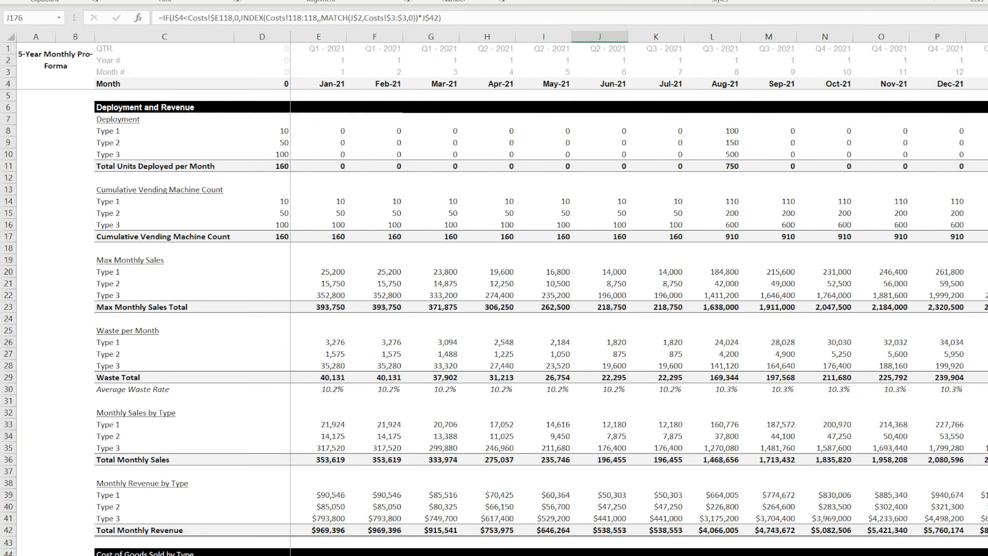
Examine the February 2021 formulas in the pro forma's monthly sales, monthly revenue and Type 1 waste rows.
left_click(386, 426)
key("Down")
key("Down")
key("Down")
key("Down")
key("Down")
key("Down")
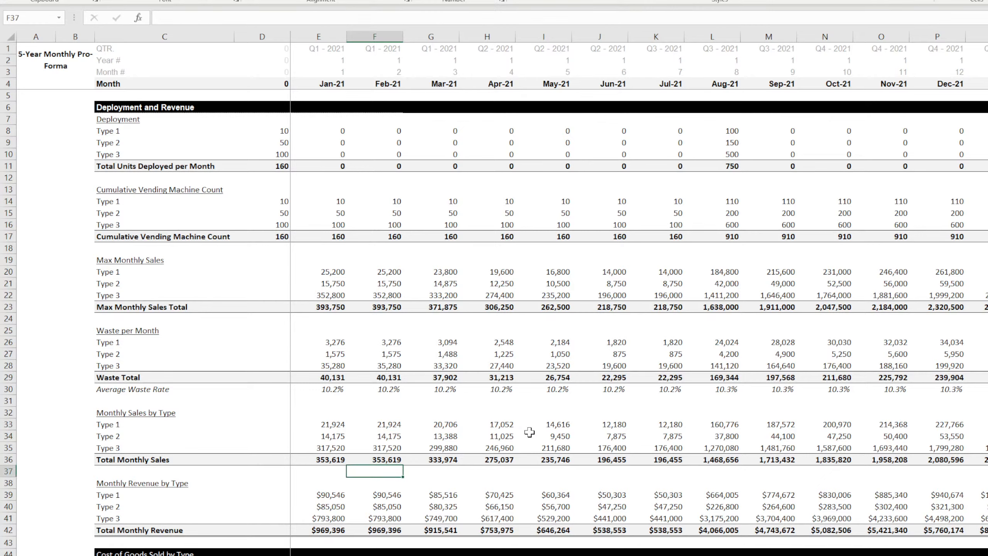
key("Down")
key("Down")
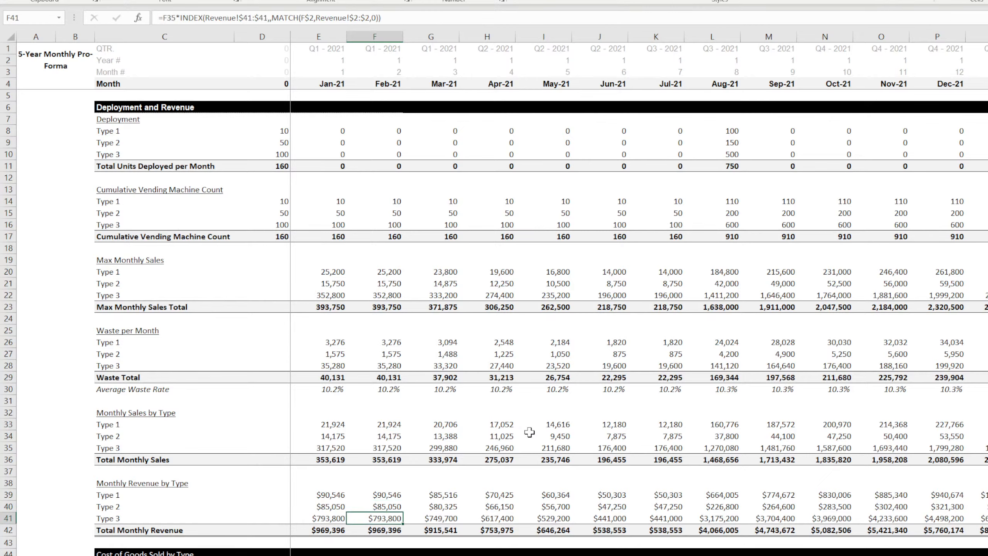
left_click(390, 425)
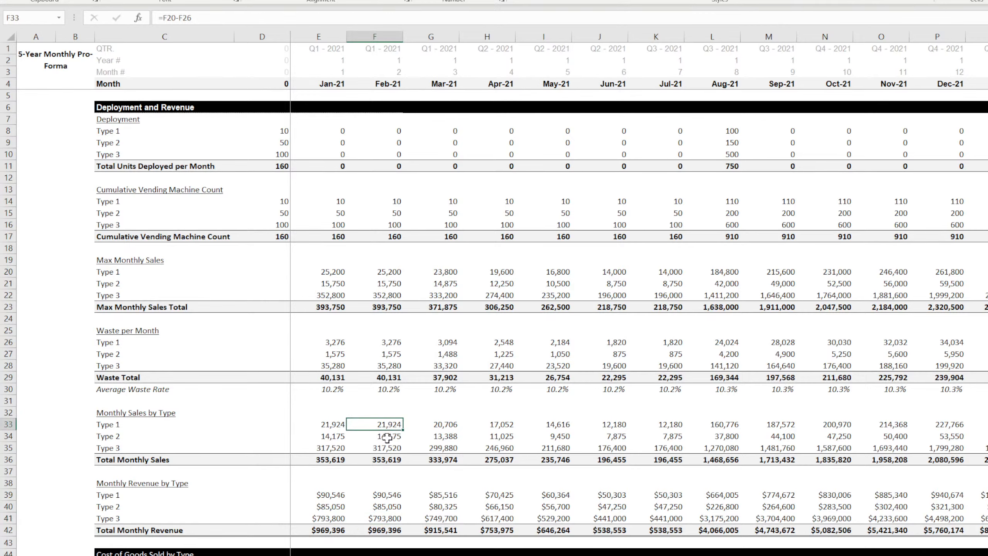
left_click(388, 342)
Examine the February 2021 formulas for Type 1 and Type 2 cost of goods sold and Type 1 gross profit.
scroll(393, 418, "down", 7)
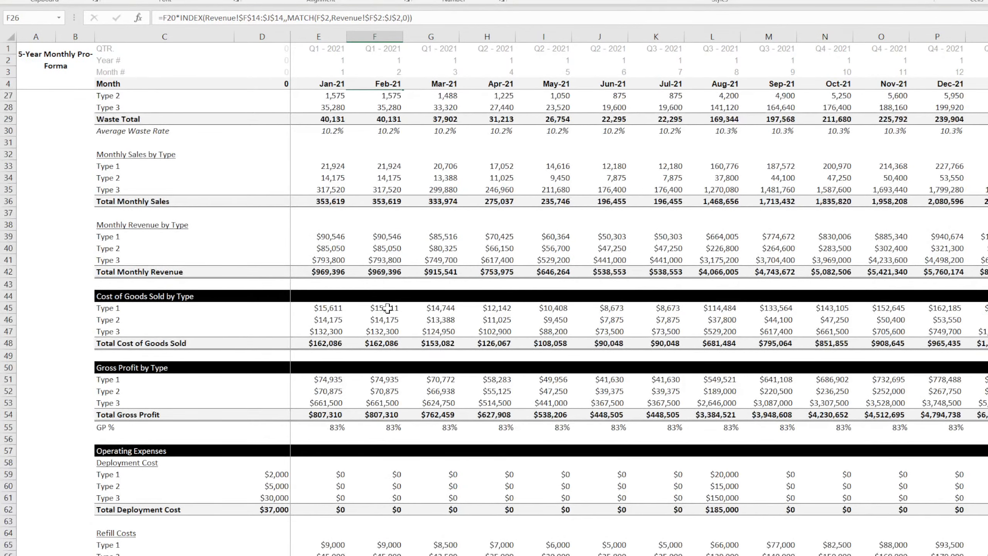
left_click(388, 308)
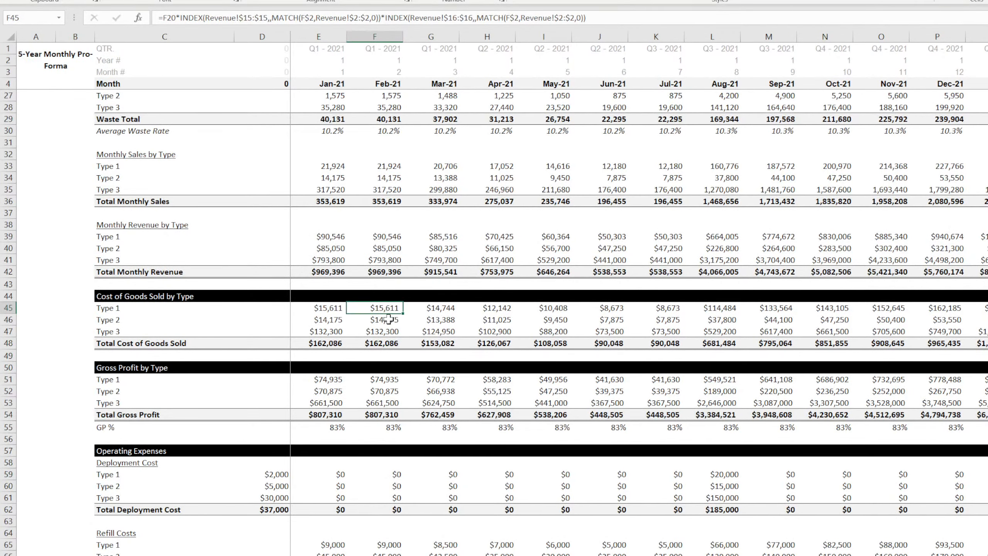
left_click(389, 319)
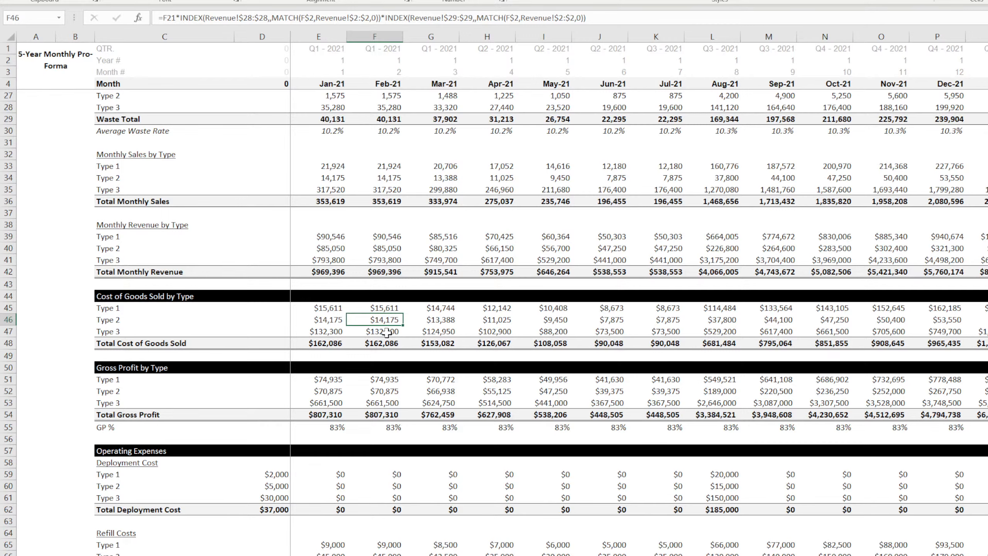
left_click(391, 377)
Examine the February 2021 operating expense formulas for Type 1 and 2 deployment costs and Type 1 to 3 refill costs.
scroll(386, 409, "down", 4)
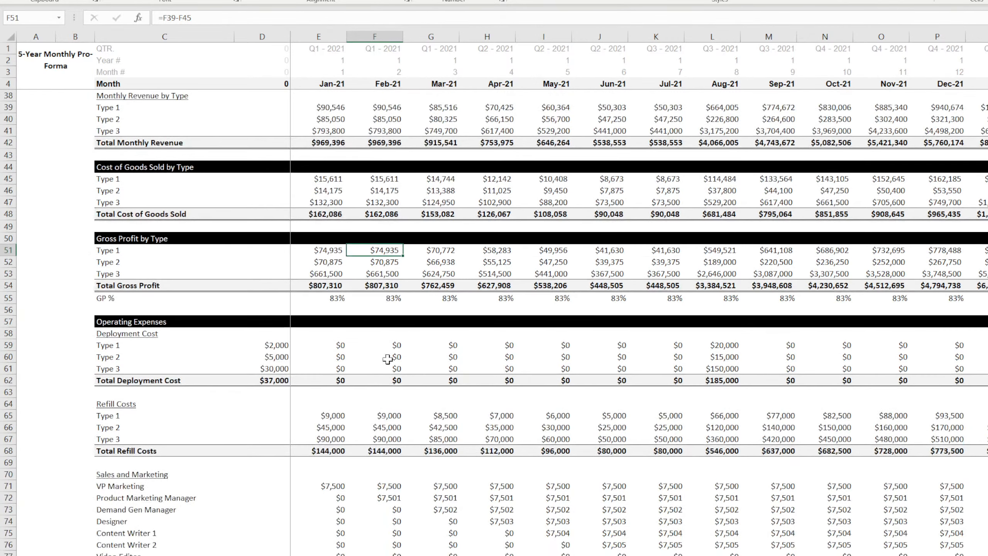
left_click(388, 346)
left_click(391, 357)
left_click(393, 416)
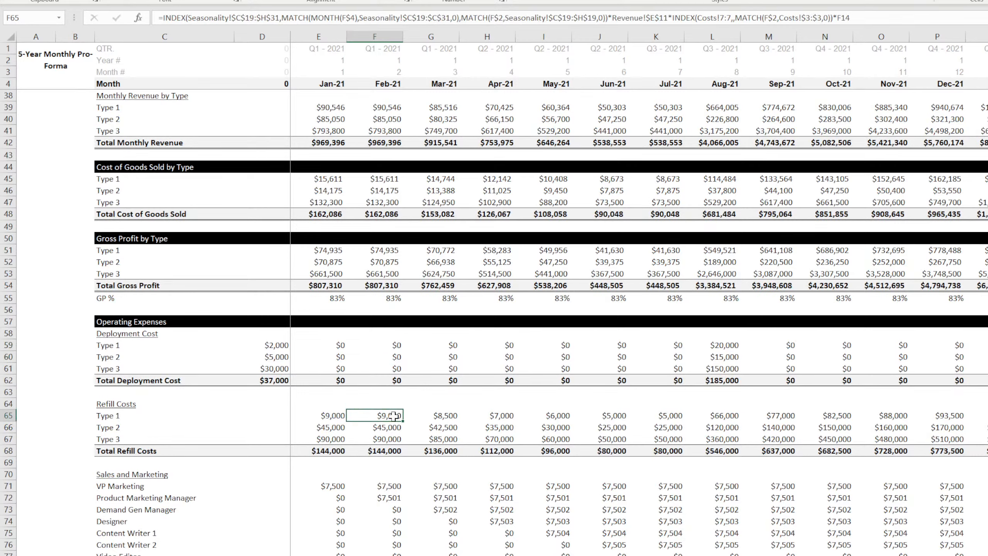
left_click(389, 427)
left_click(388, 438)
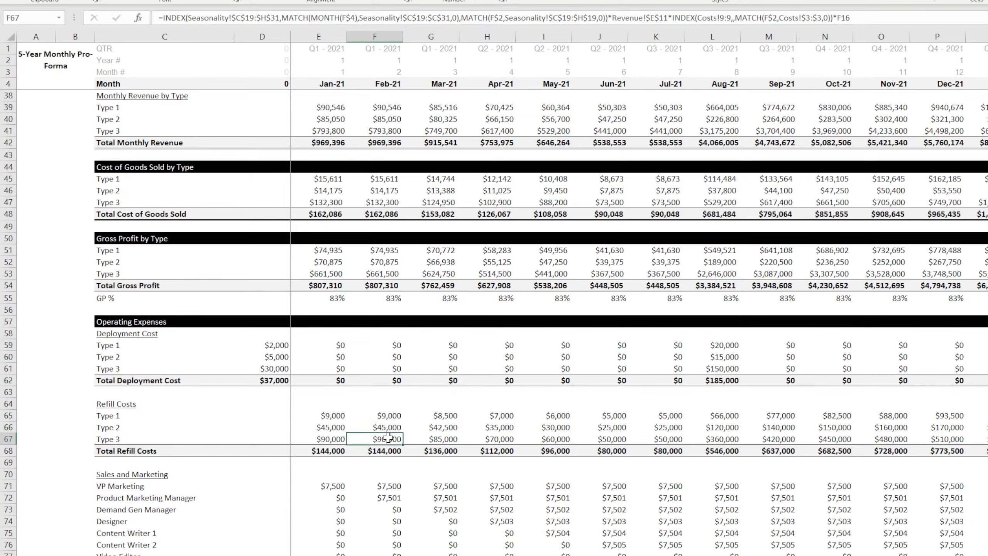
Examine the January refill cost formulas for Types 1, 2 and 3 in the Operating Expenses section.
left_click(329, 415)
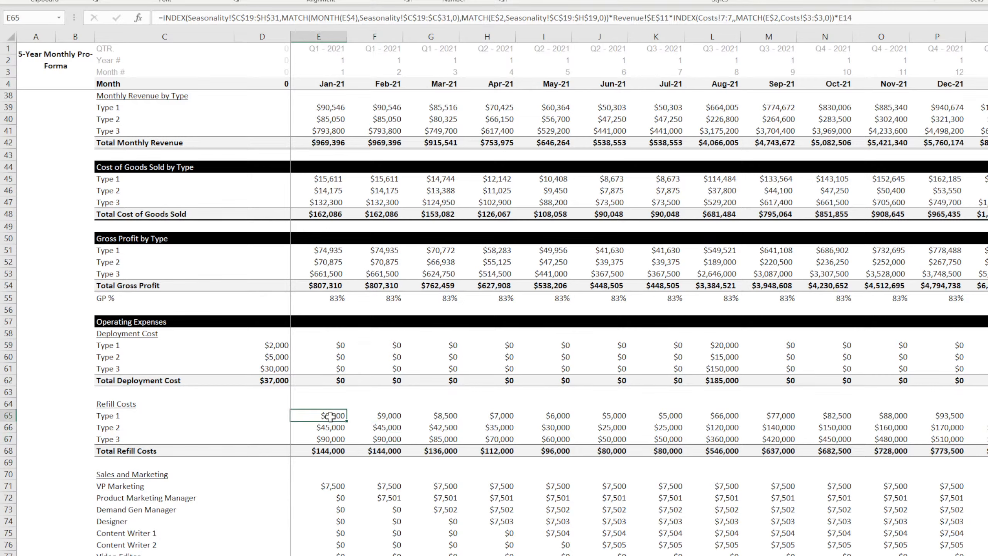
left_click(330, 427)
left_click(330, 439)
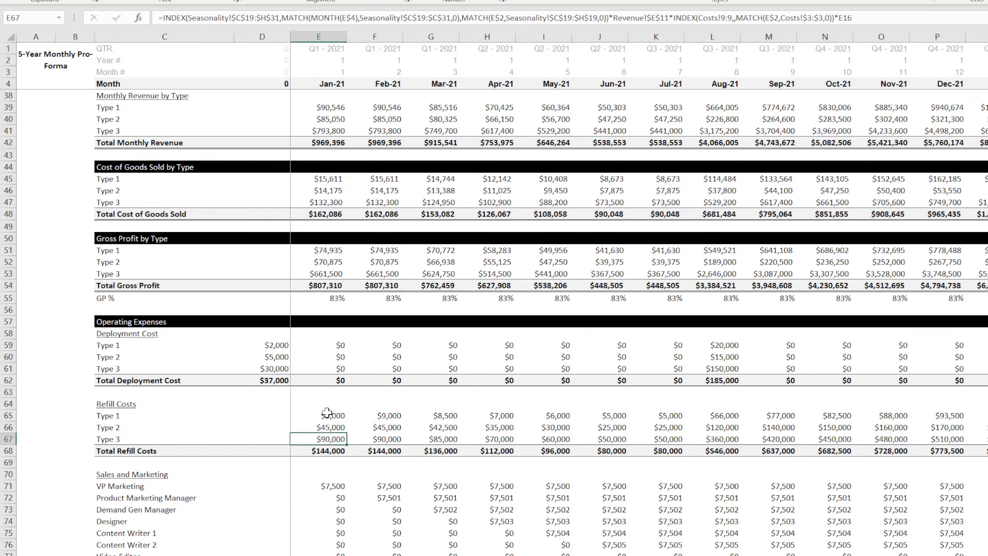
left_click(328, 415)
key("Down")
key("Down")
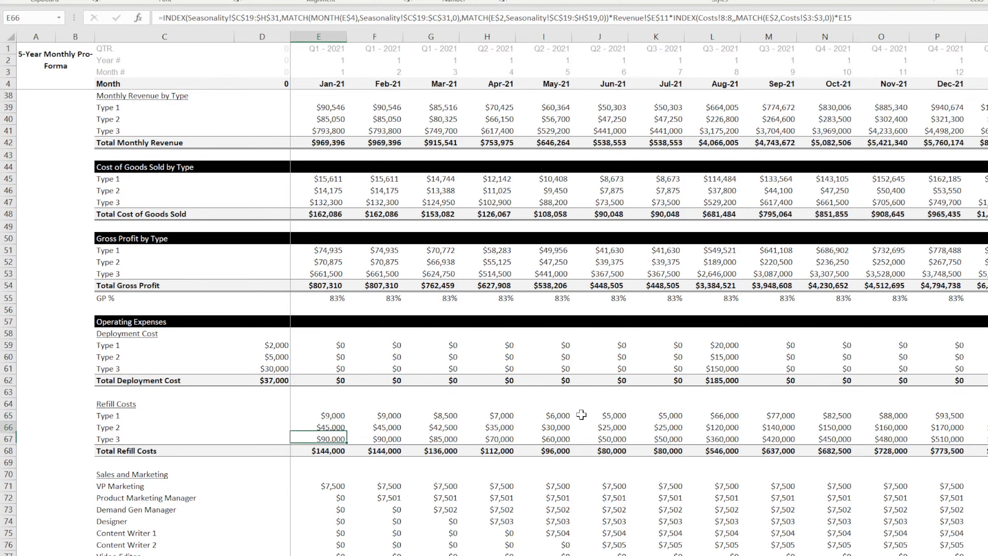
key("Up")
key("Up")
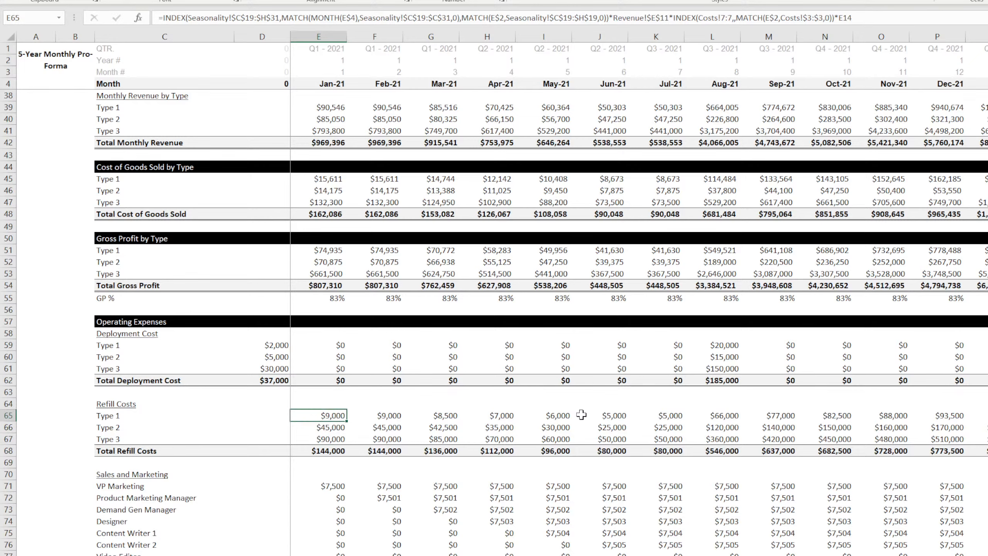
key("Left")
key("Right")
key("Down")
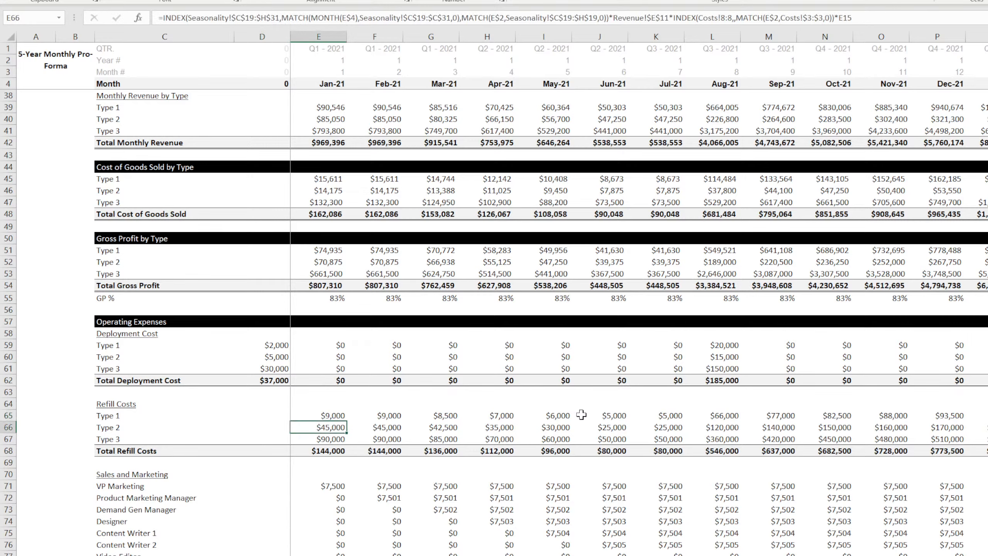
key("Up")
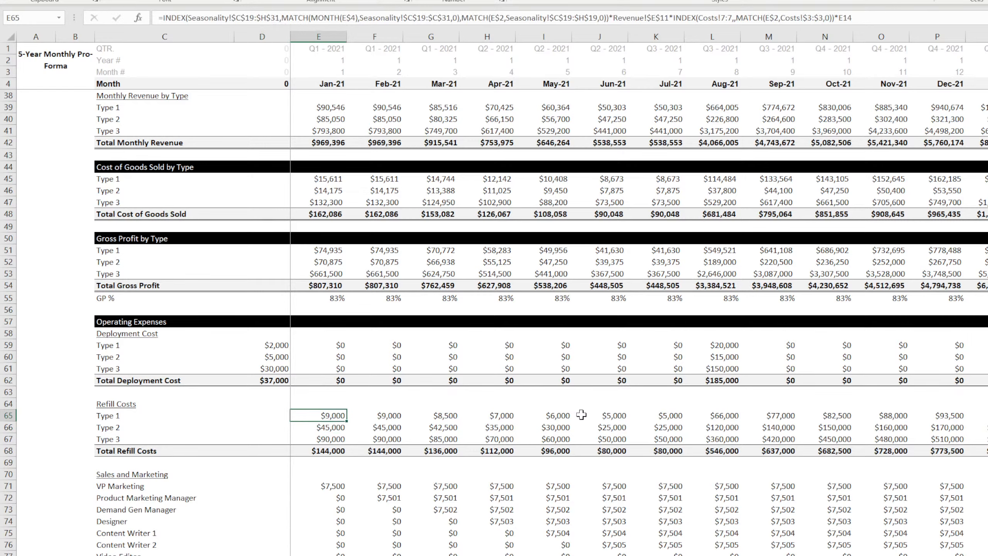
key("Down")
key("Down")
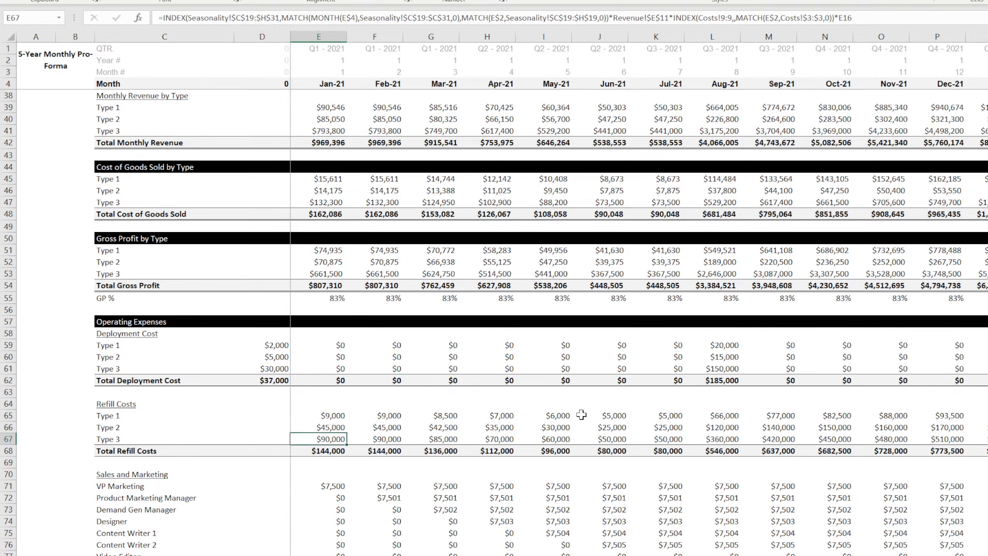
key("Up")
key("Up")
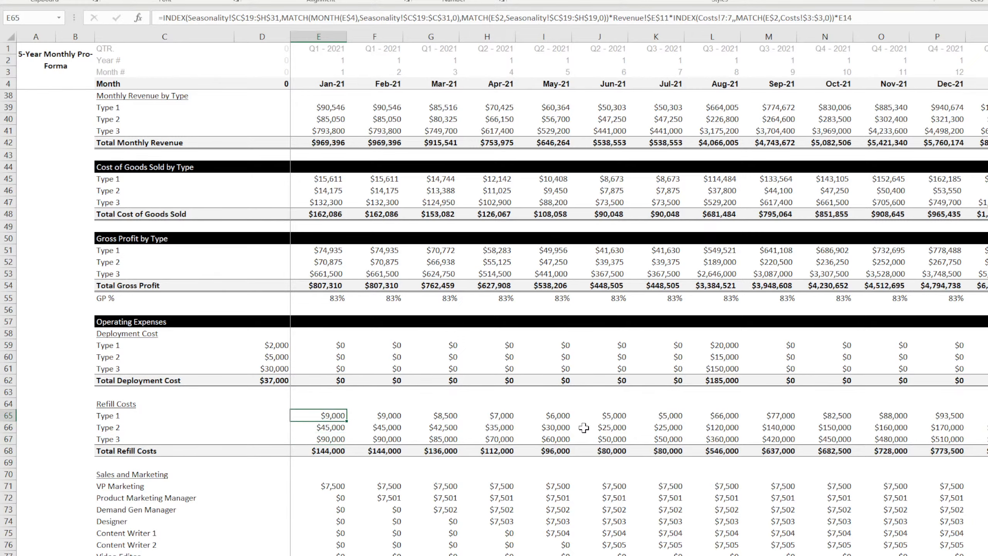
scroll(342, 379, "up", 11)
scroll(349, 384, "down", 3)
scroll(349, 384, "down", 12)
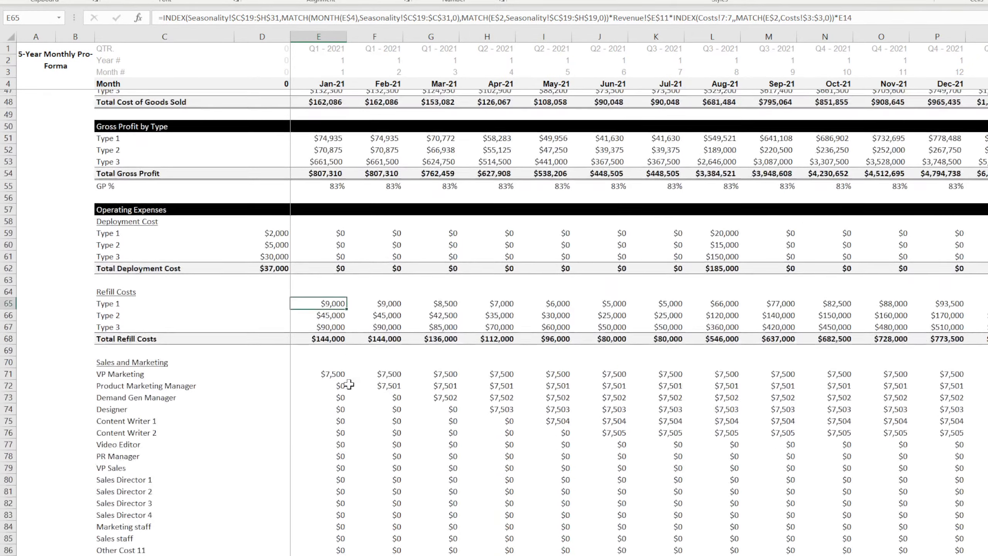
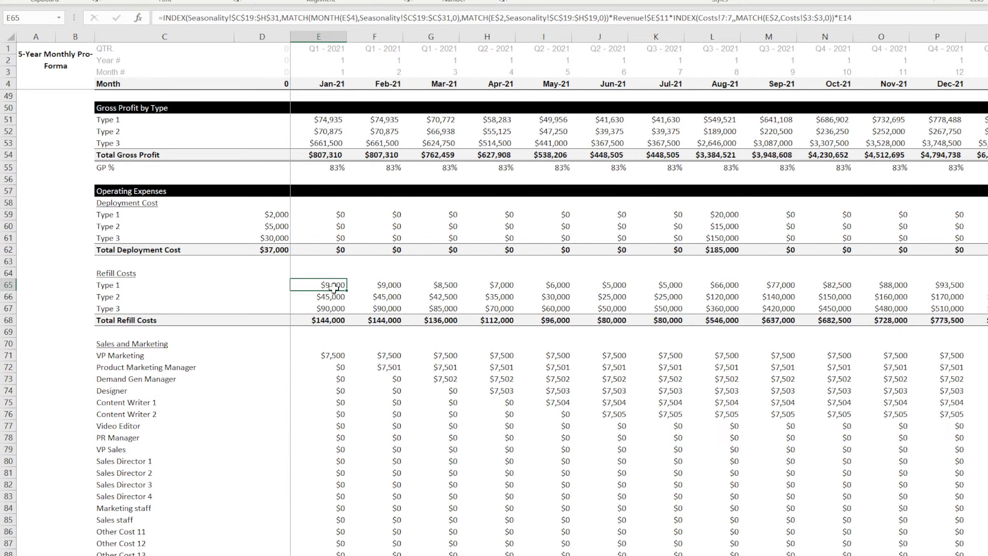
Check the January Type 2 refill cost references against the Type 2 block on the Seasonality sheet and the max refills on the Revenue sheet.
key("ctrl+Page_Up")
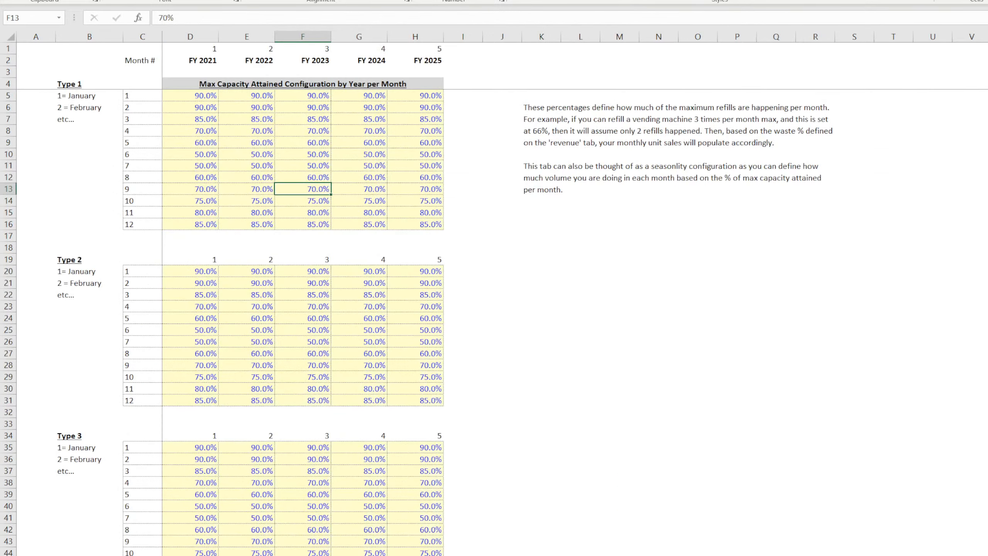
left_click_drag(72, 260, 67, 401)
key("ctrl+Page_Down")
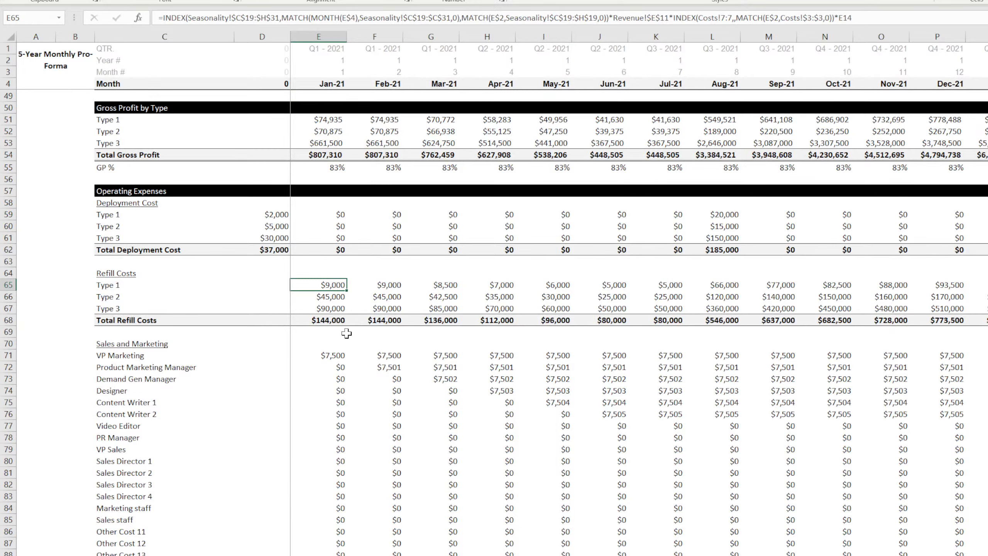
left_click(331, 298)
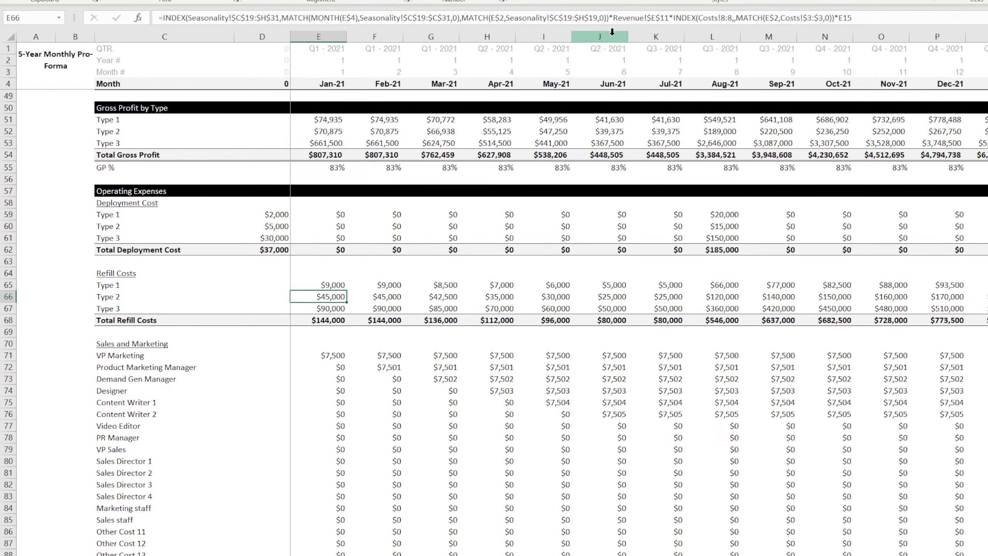
key("ctrl+Page_Up")
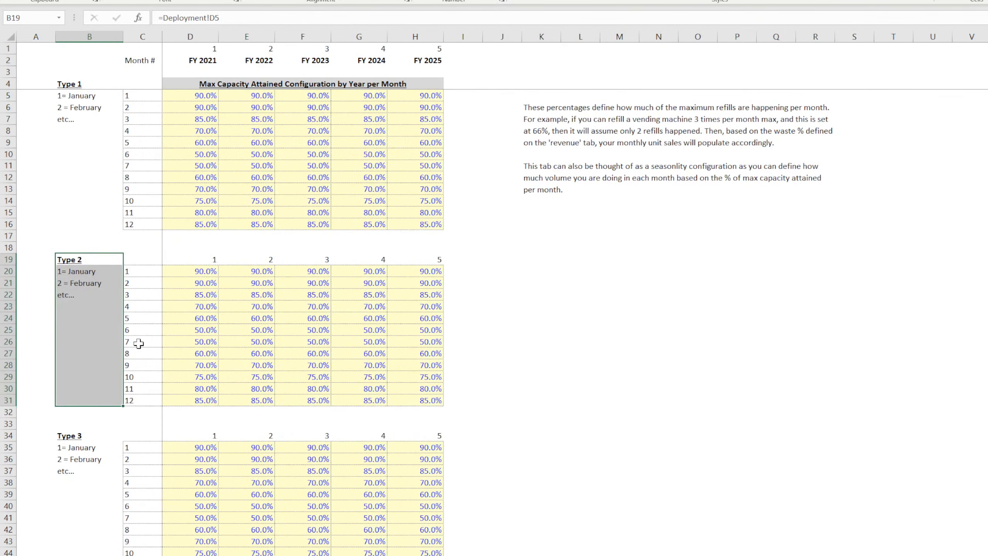
key("ctrl+Page_Up")
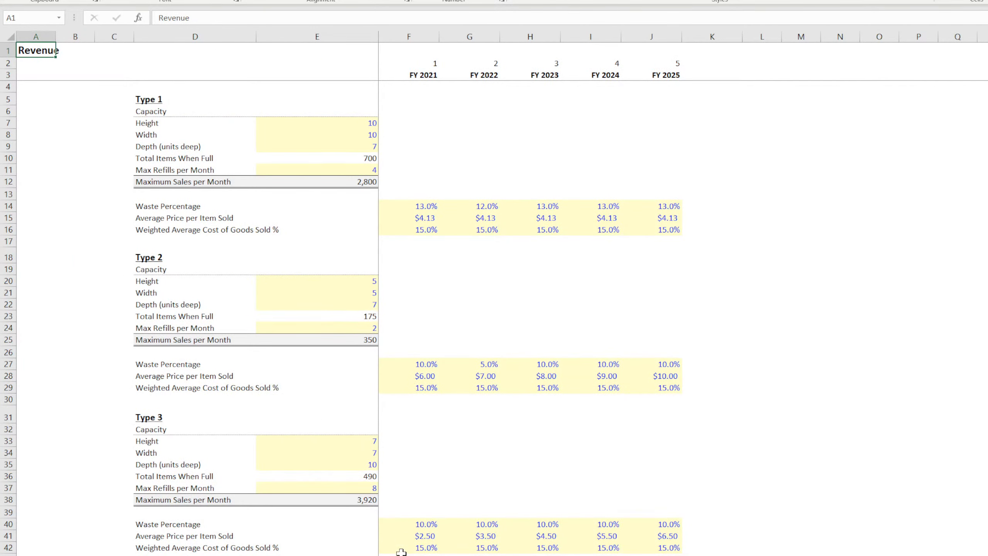
key("ctrl+Page_Down")
key("ctrl+Page_Down")
key("ctrl+Page_Up")
key("ctrl+Page_Up")
key("ctrl+Page_Down")
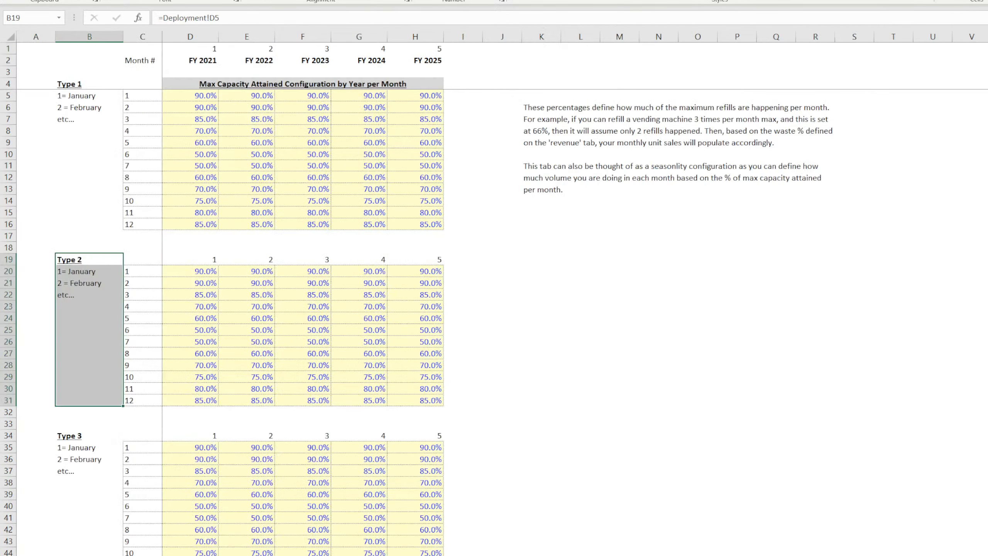
key("ctrl+Page_Up")
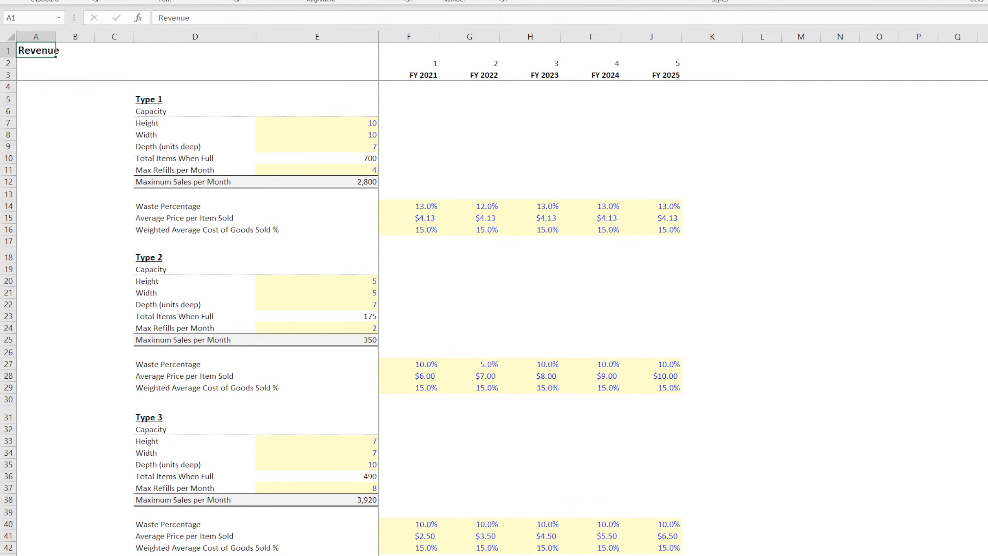
key("ctrl+Page_Down")
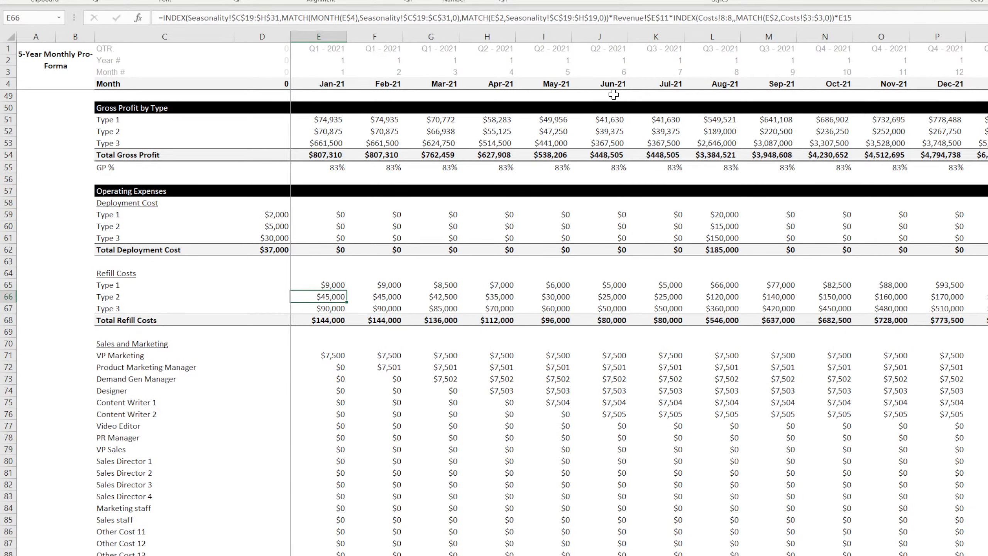
Change the Revenue reference in the January Type 2 refill cost formula to $E$24.
left_click(669, 18)
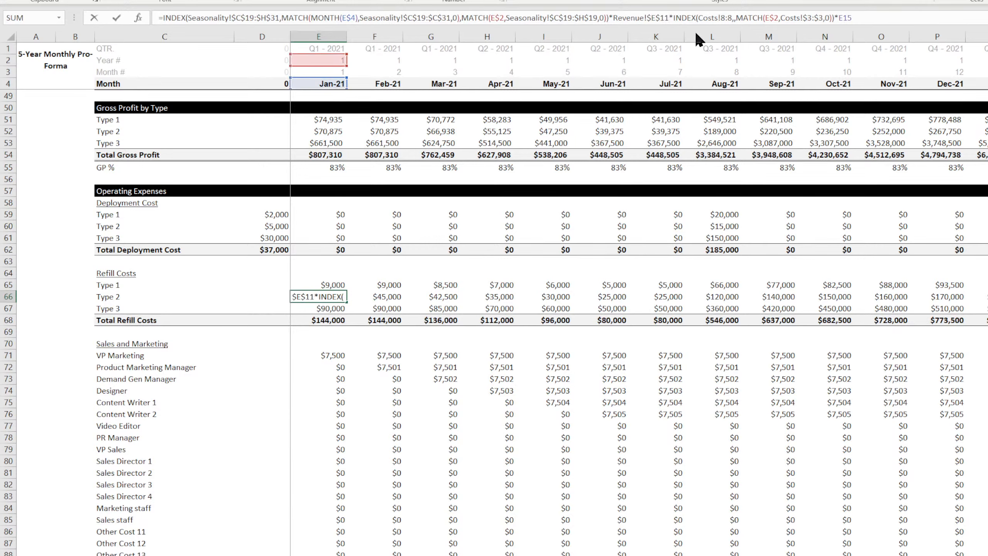
key("BackSpace")
type("24")
key("Return")
key("Up")
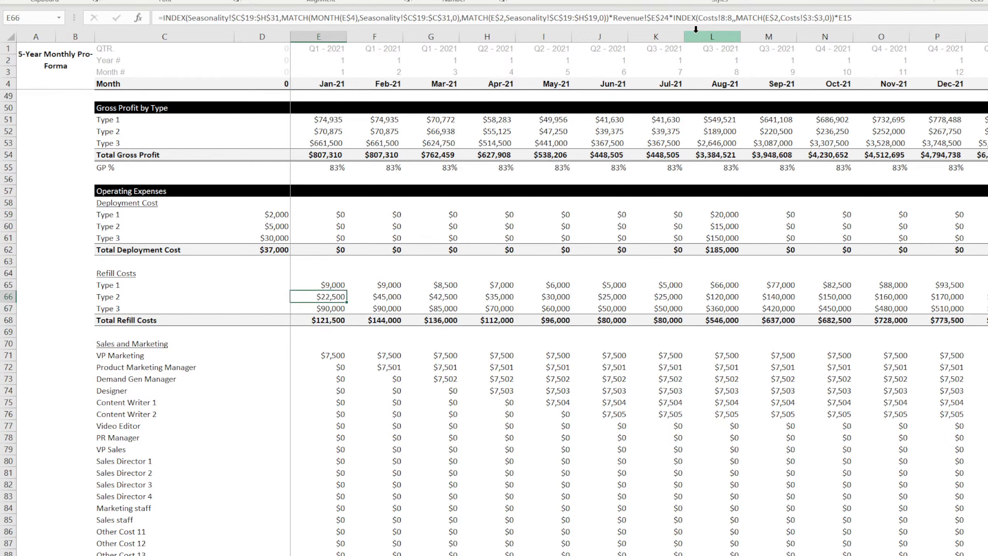
Check the average refill costs per type on the Costs sheet and the Type 1 range on the Seasonality sheet.
key("ctrl+Page_Down")
scroll(342, 203, "up", 20)
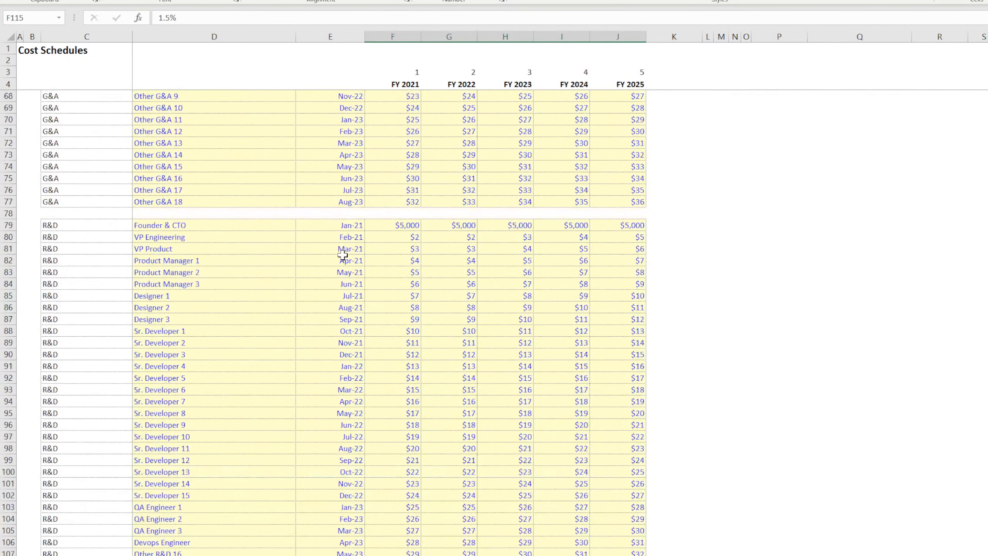
left_click(399, 123)
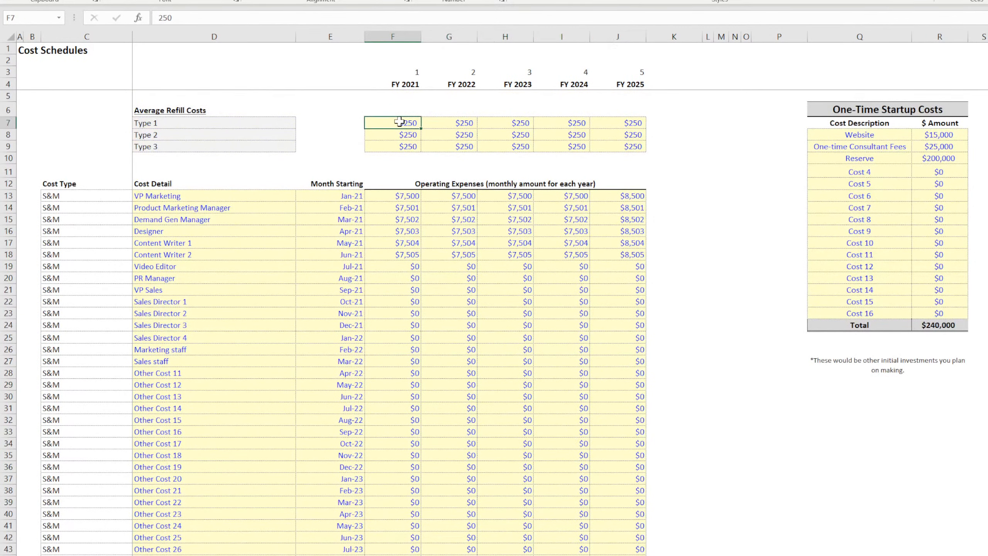
left_click(399, 134)
left_click_drag(178, 135, 628, 137)
left_click(383, 123)
left_click(396, 147)
key("ctrl+Page_Down")
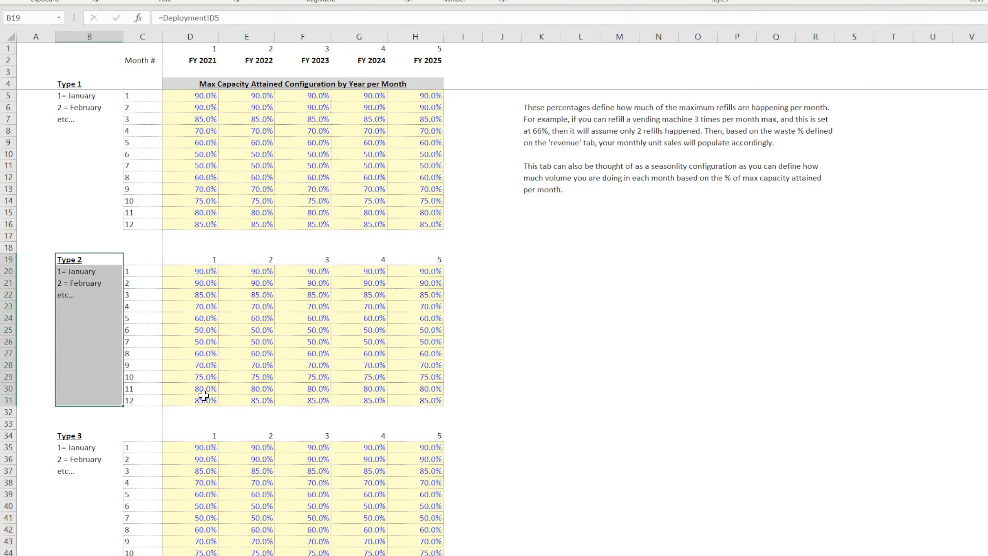
left_click_drag(198, 47, 194, 224)
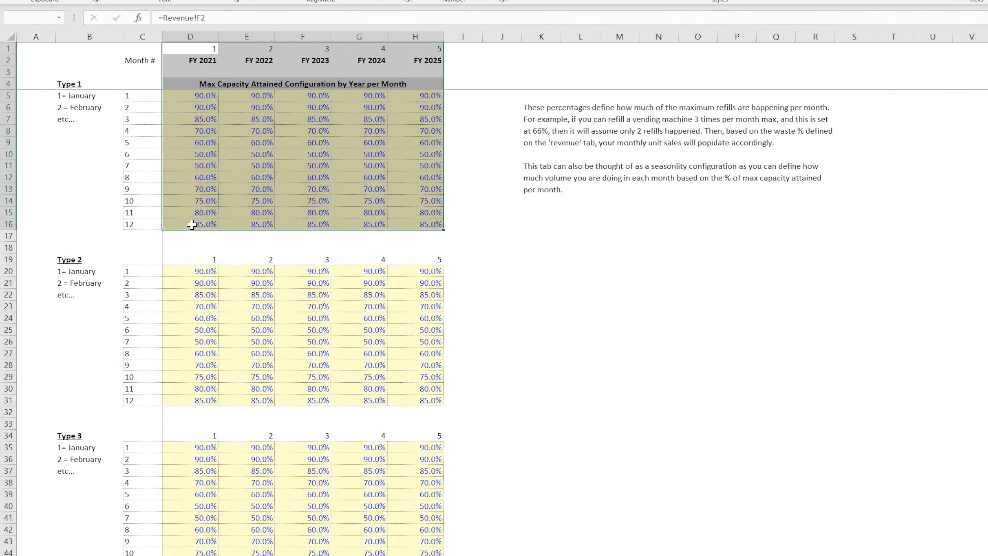
key("ctrl+Page_Down")
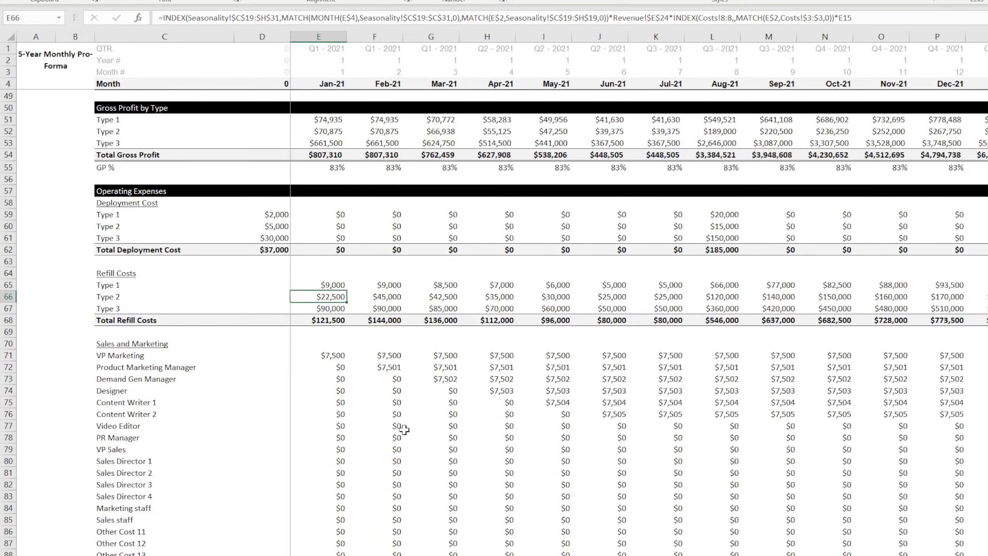
In the January Type 1 refill cost formula, set the INDEX range to Seasonality!$C$1:$H$16.
left_click(327, 284)
left_click(254, 17)
key("BackSpace")
left_click(275, 17)
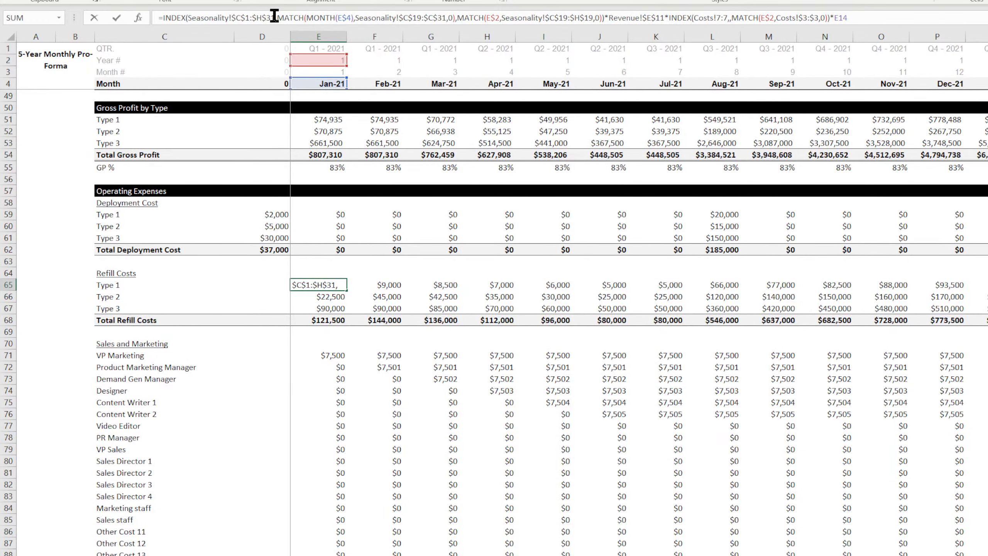
key("BackSpace")
key("BackSpace")
type("16")
Set the month MATCH range in the January Type 1 refill cost formula to Seasonality!$C$1:$C$16.
left_click(422, 17)
key("BackSpace")
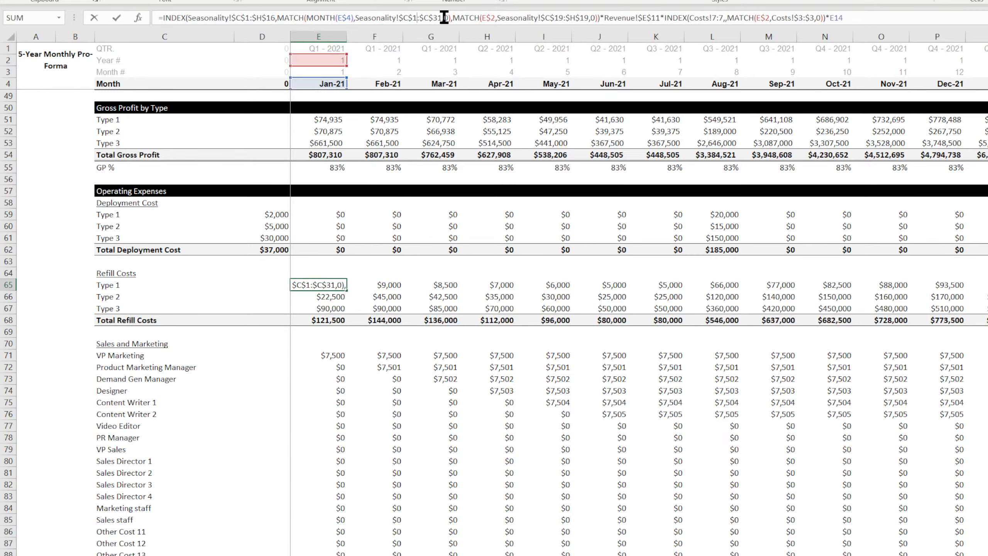
left_click(444, 17)
key("BackSpace")
key("BackSpace")
type("16")
Set the year MATCH range in the January Type 1 refill cost formula to Seasonality!$C$1:$H$1 and commit the formula.
left_click(563, 17)
key("BackSpace")
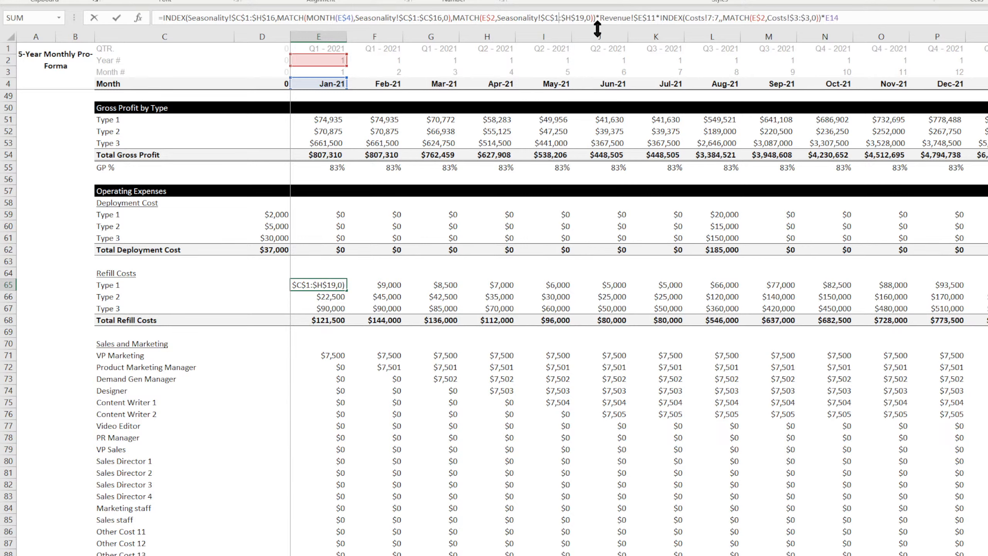
left_click(582, 17)
key("BackSpace")
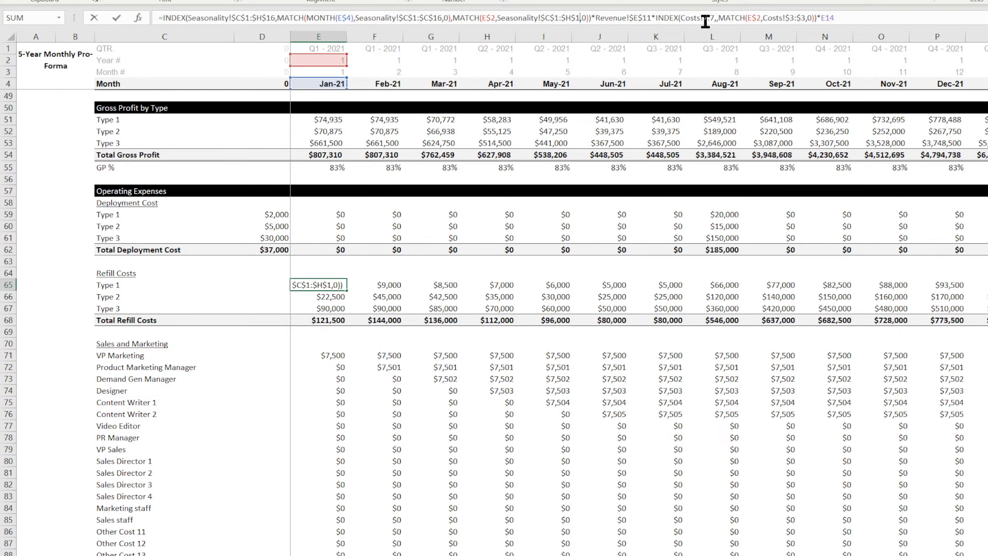
left_click(326, 286)
scroll(444, 272, "up", 11)
scroll(444, 272, "up", 4)
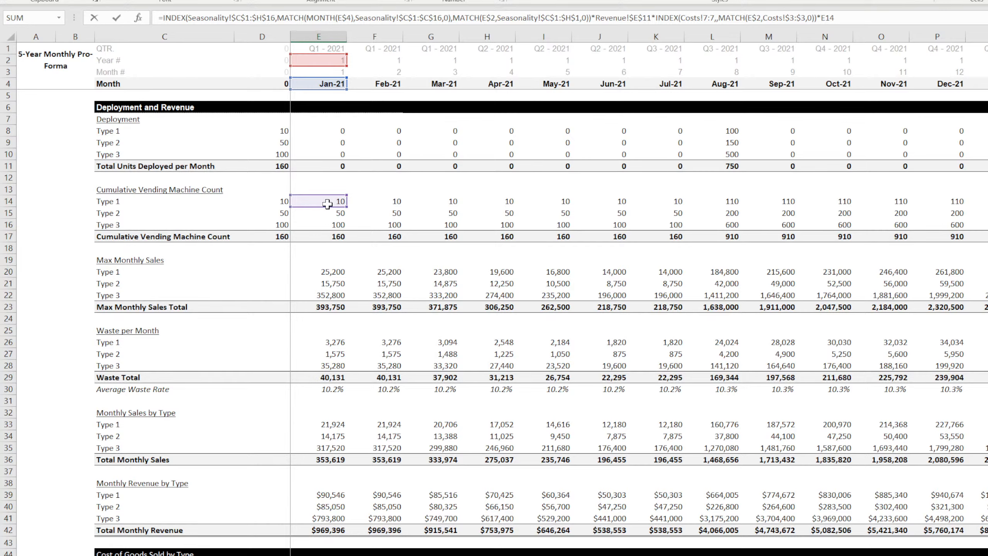
key("Return")
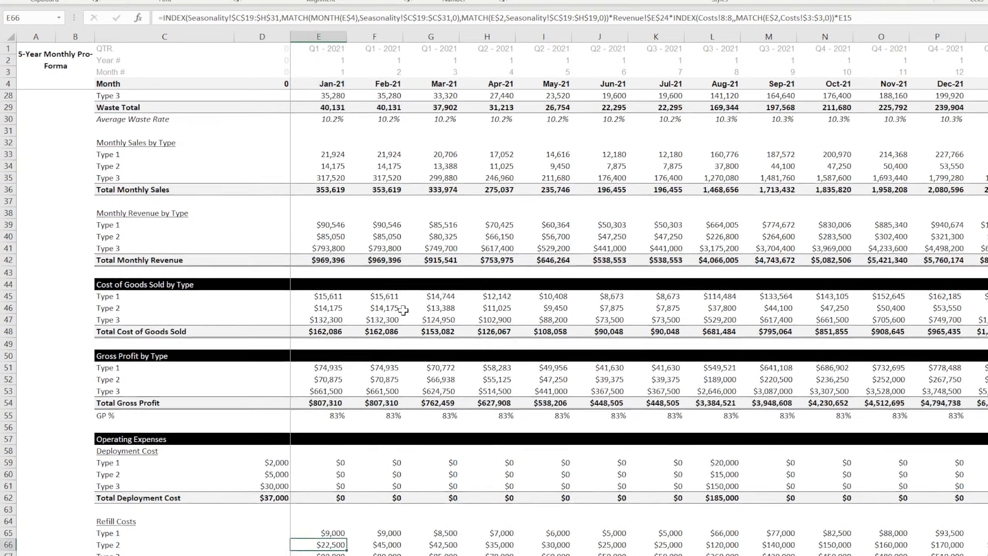
Check the January refill cost formulas for Types 1 to 3 and the Type 3 range on the Seasonality sheet.
left_click(329, 403)
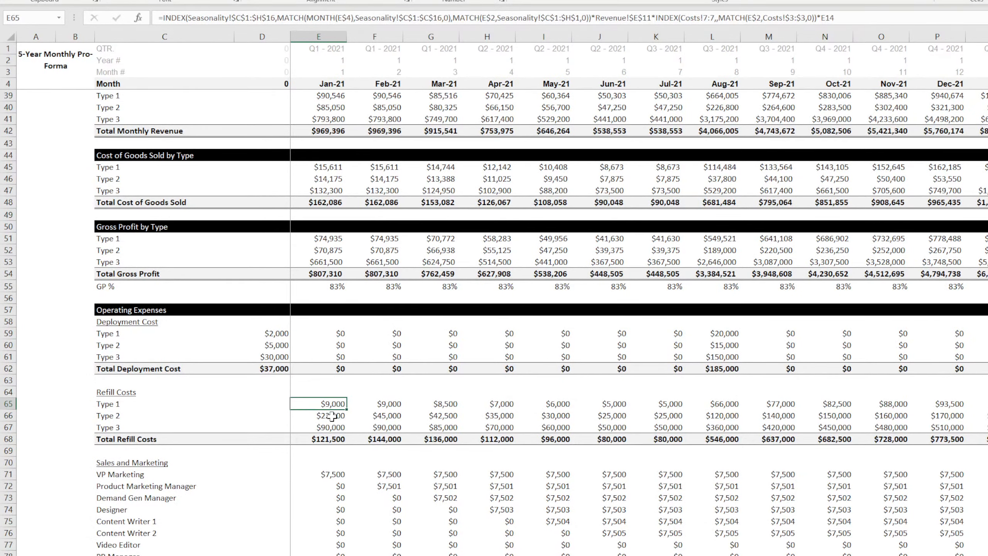
left_click(332, 415)
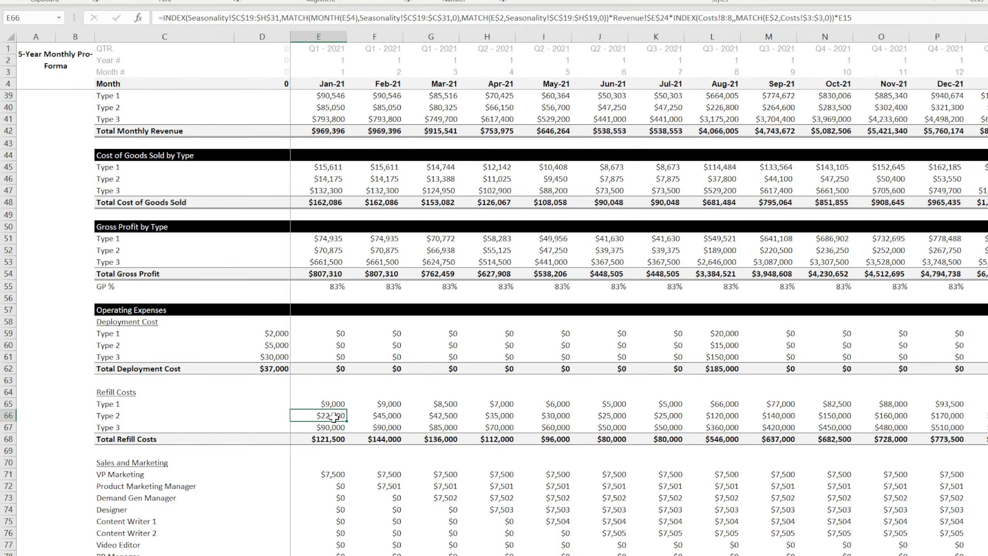
left_click(334, 428)
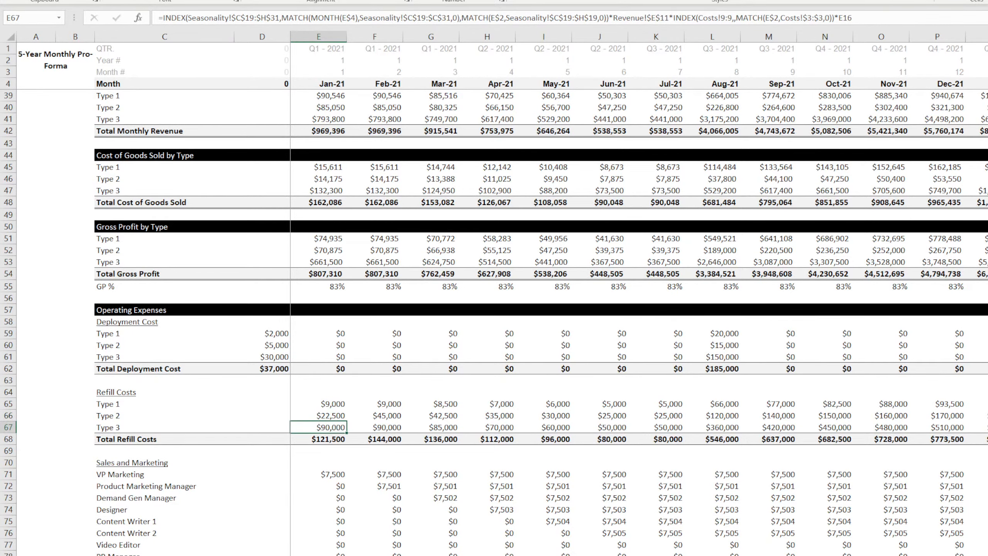
key("ctrl+Page_Up")
scroll(207, 398, "down", 7)
scroll(207, 398, "down", 1)
left_click(197, 178)
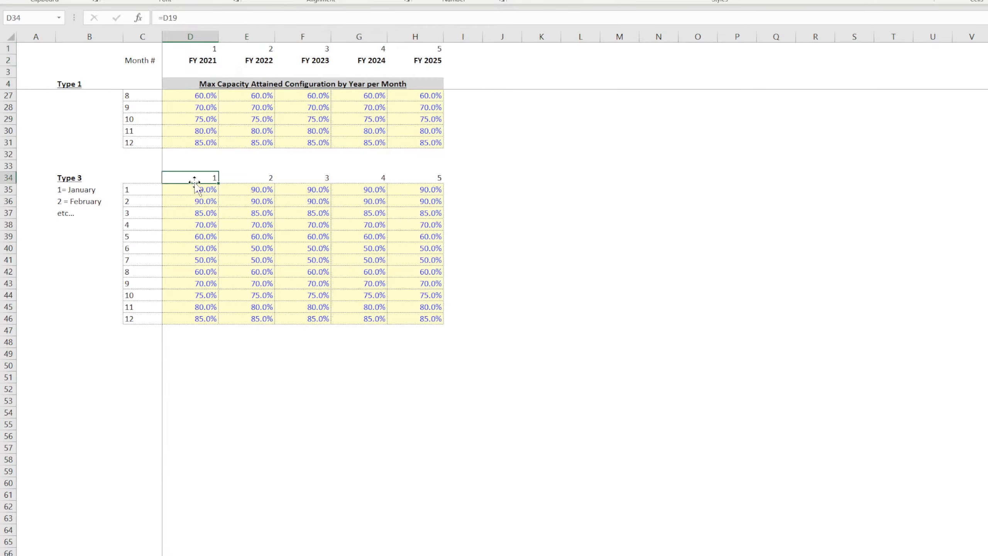
left_click(199, 319)
key("ctrl+Page_Down")
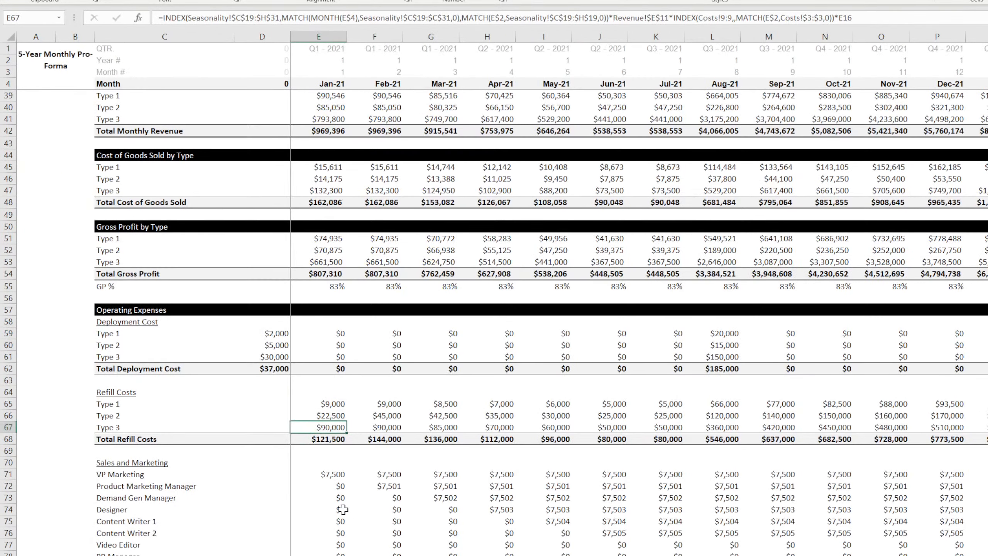
In the January Type 3 refill cost formula, set the INDEX range to Seasonality!$C$34:$H$46.
left_click(255, 17)
key("BackSpace")
key("BackSpace")
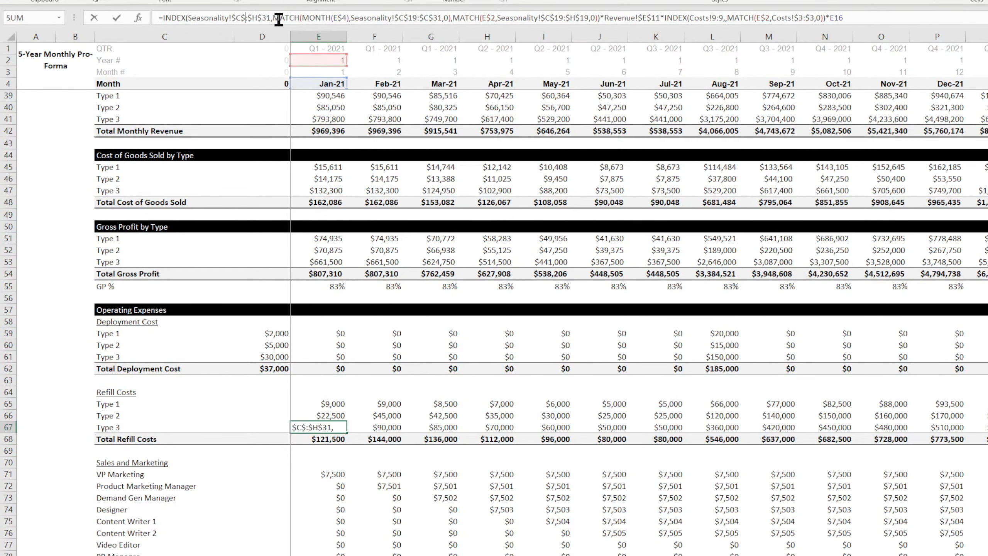
type("34")
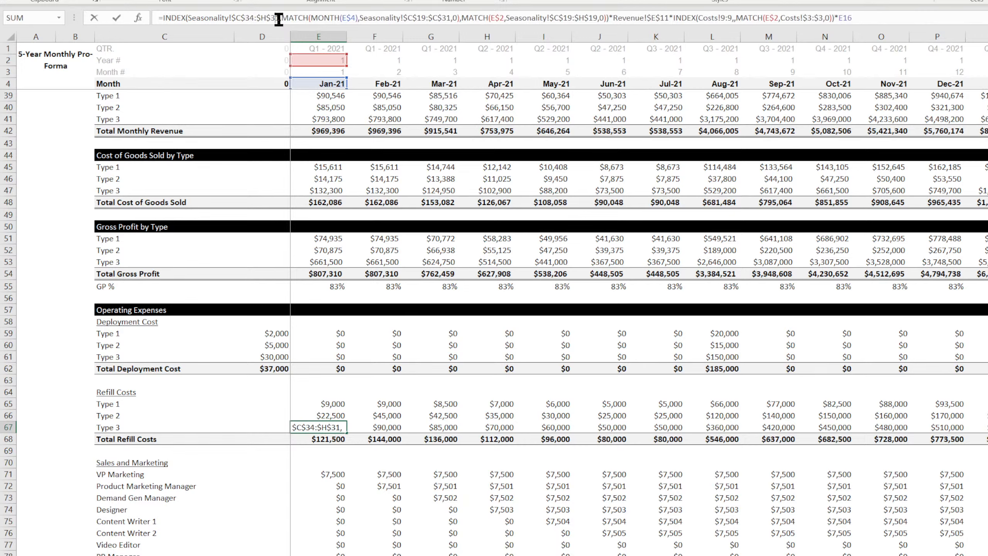
left_click(280, 18)
key("BackSpace")
key("BackSpace")
type("46")
Set the month MATCH range in the January Type 3 refill cost formula to Seasonality!$C$34:$C$46.
left_click(426, 17)
key("BackSpace")
key("BackSpace")
type("34")
left_click(449, 18)
key("BackSpace")
key("BackSpace")
type("46")
Set the year MATCH range in the January Type 3 refill cost formula to Seasonality!$C$34:$H$34 and commit the formula.
left_click(574, 18)
key("BackSpace")
key("BackSpace")
type("34")
key("BackSpace")
key("BackSpace")
type("34")
key("Return")
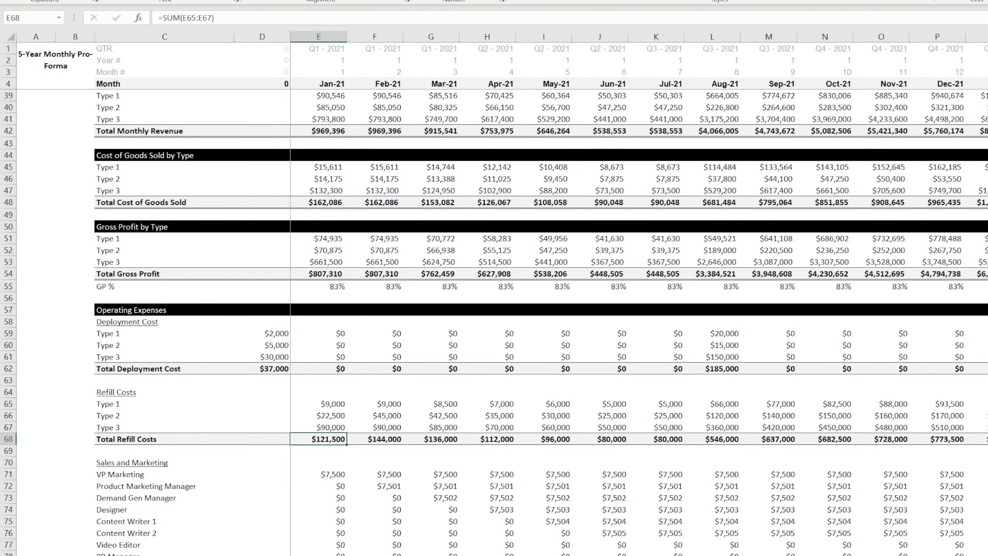
Find the Type 3 max refills cell on the Revenue sheet and reference Revenue!$E$37 in the January Type 3 refill cost formula.
key("ctrl+Page_Up")
key("ctrl+Page_Up")
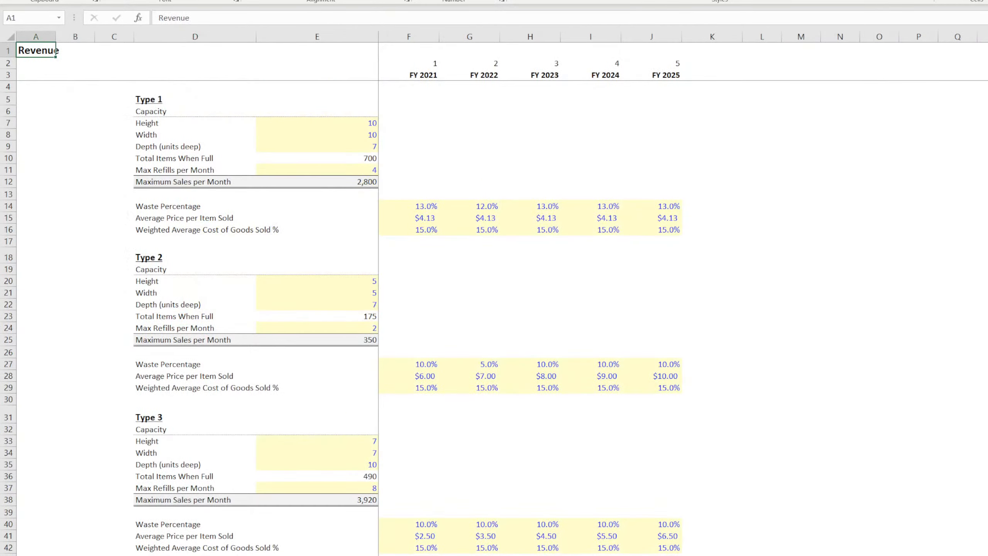
scroll(258, 456, "down", 4)
left_click(360, 355)
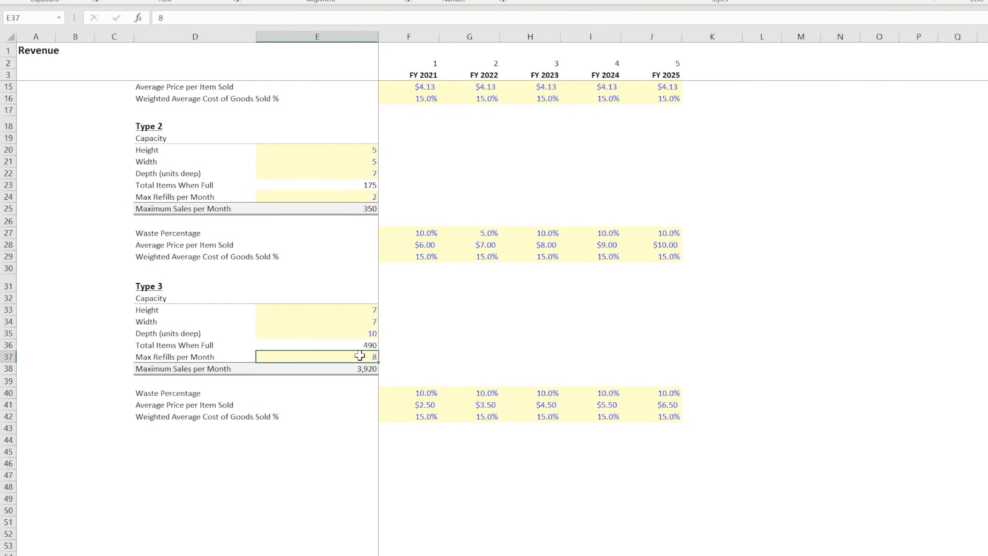
key("ctrl+Page_Down")
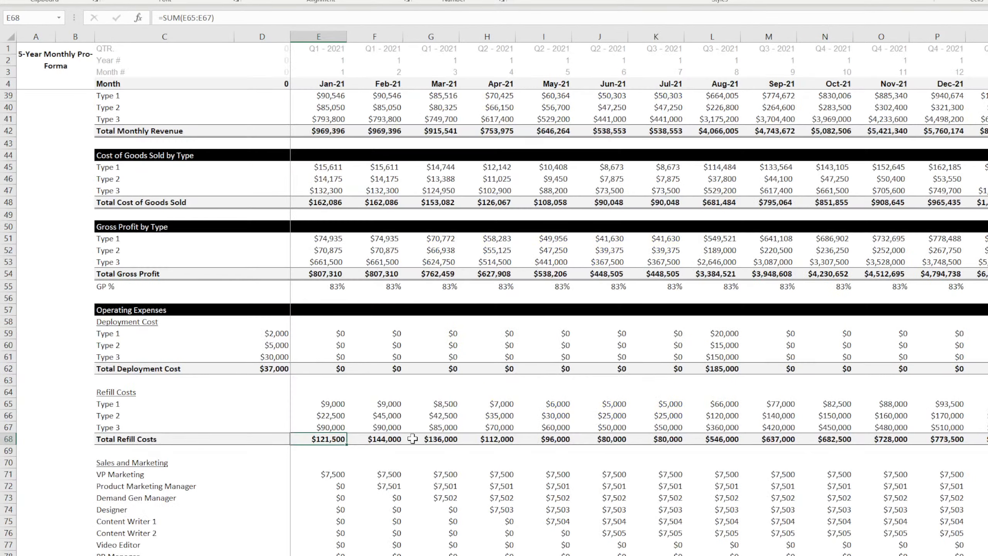
left_click(325, 429)
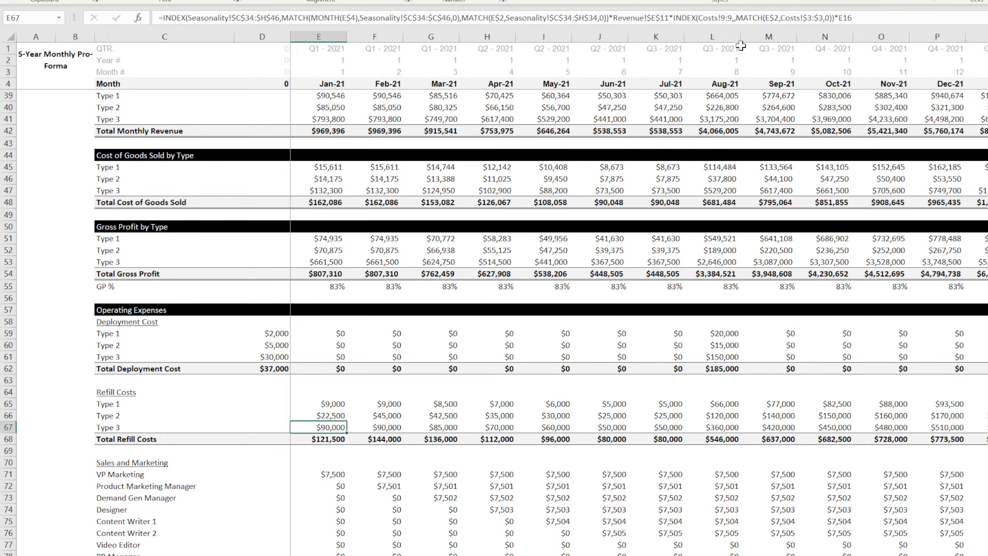
left_click(668, 17)
key("BackSpace")
key("BackSpace")
type("37")
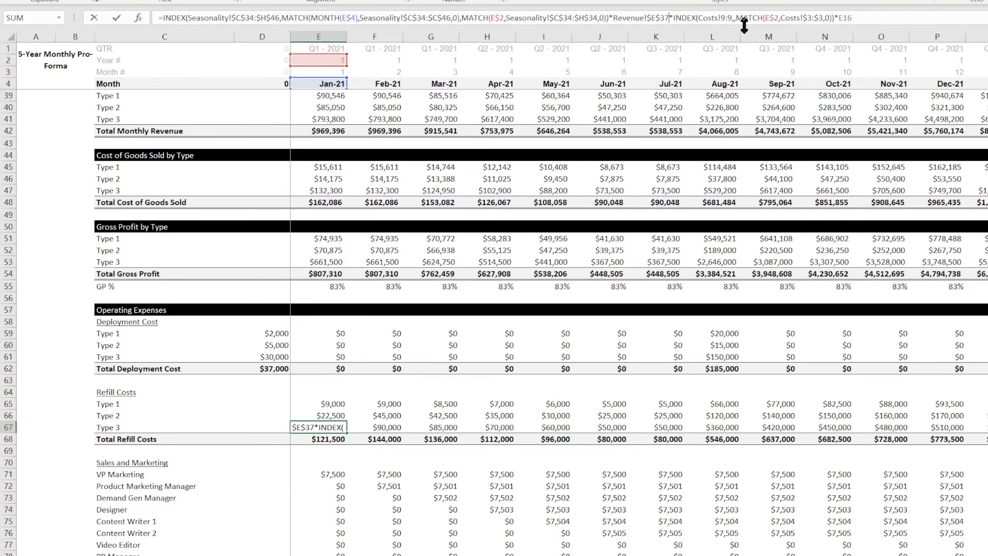
key("Return")
Review the corrected January refill cost formulas and fill all three types across every month through December 2025.
left_click(329, 404)
left_click(331, 426)
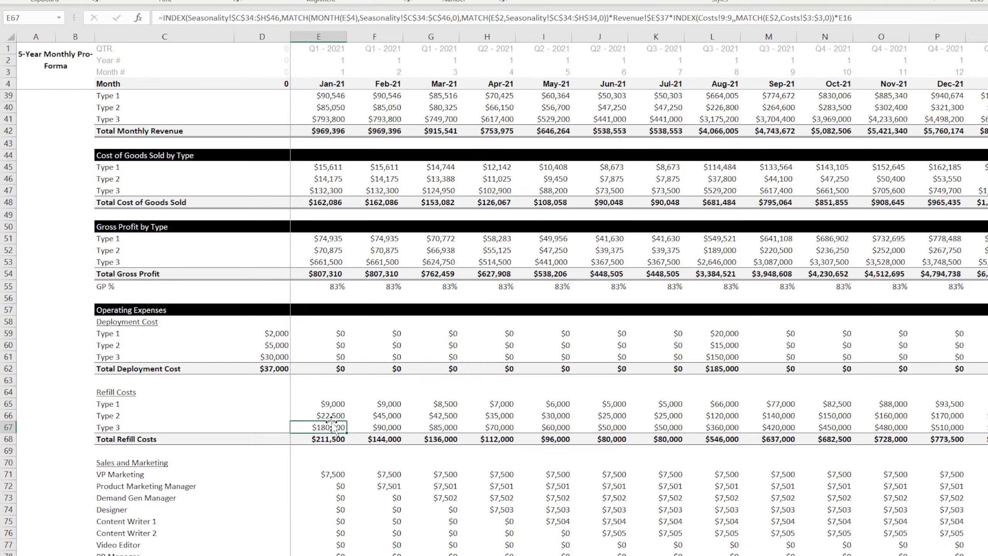
left_click(320, 404)
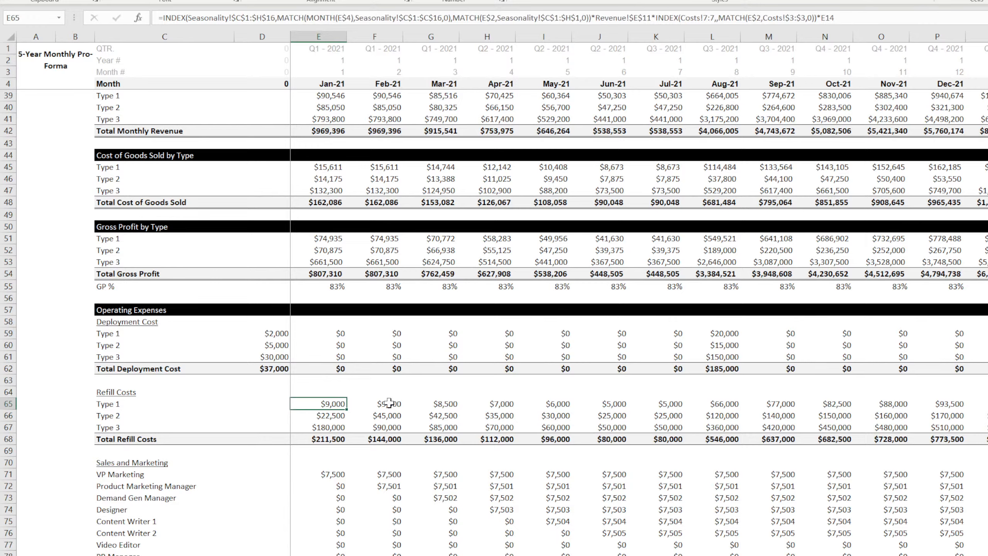
key("Down")
key("Up")
key("Down")
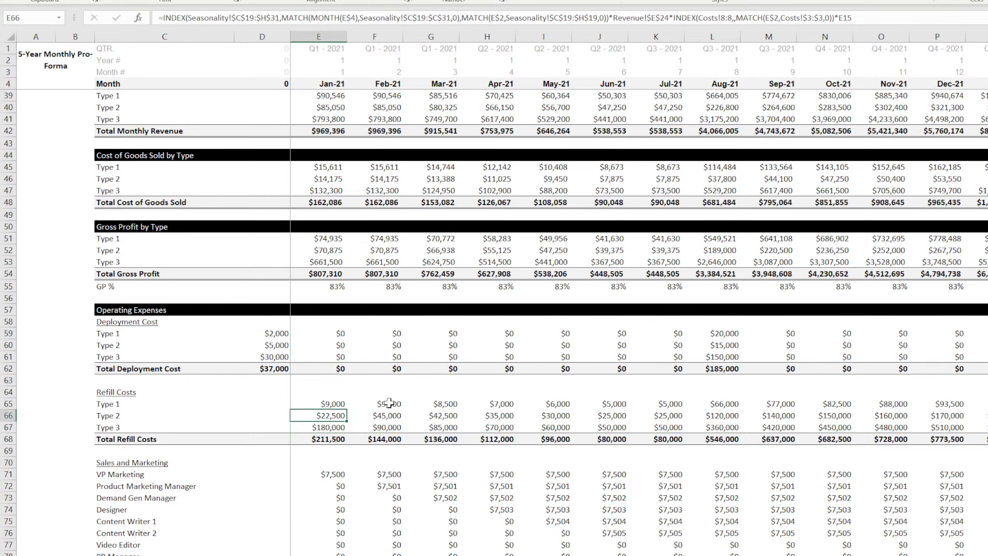
key("Up")
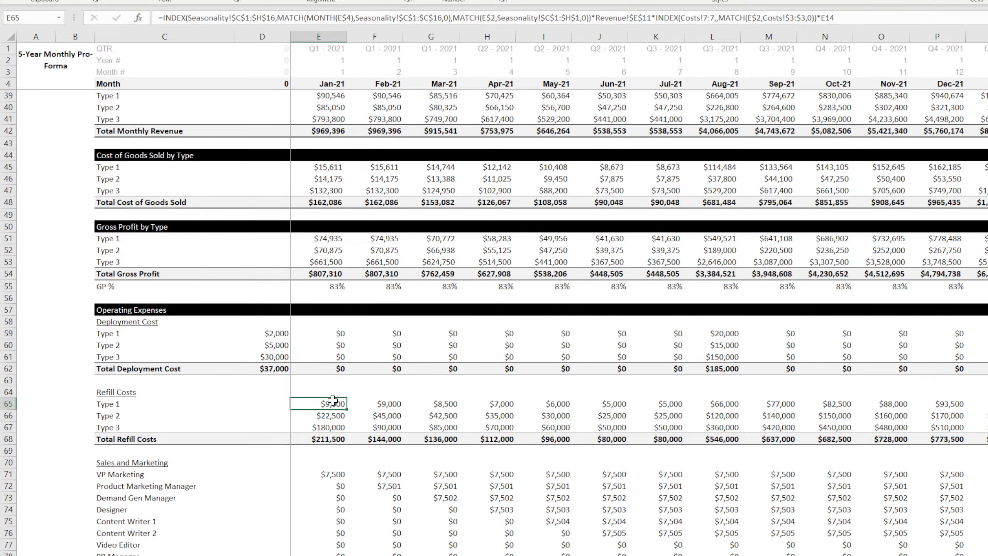
mouse_move(333, 403)
left_mouse_down()
mouse_move(335, 428)
mouse_move(347, 433)
mouse_move(984, 428)
left_mouse_up()
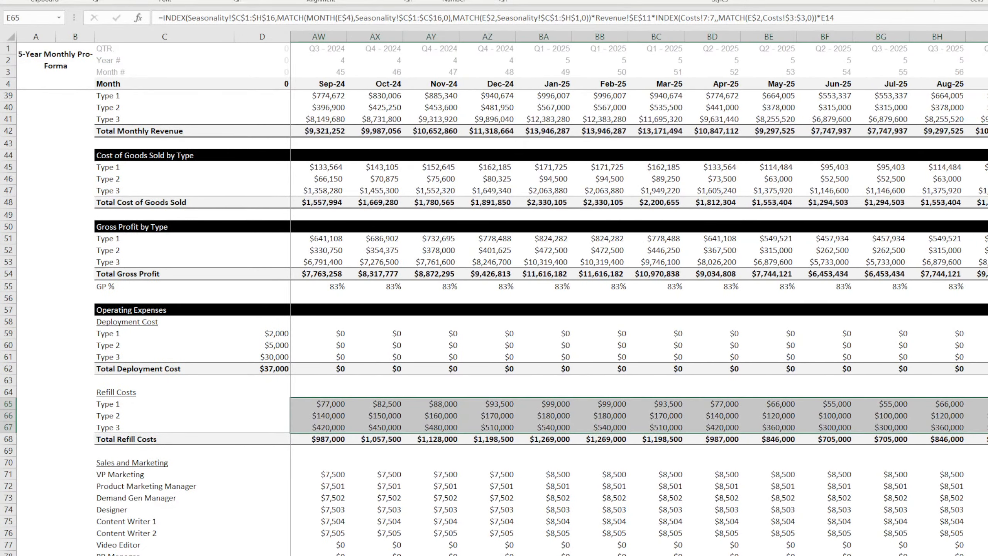
scroll(638, 296, "left", 15)
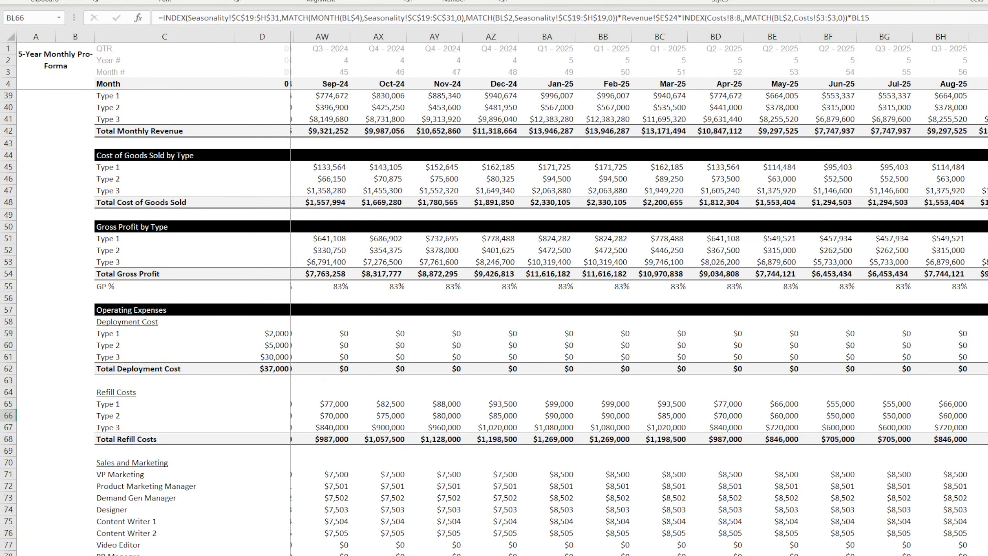
Compare the seasonality percentages per type with the filled refill costs and the deployment cost formula in the monthly pro-forma.
left_click(330, 555)
left_click(330, 555)
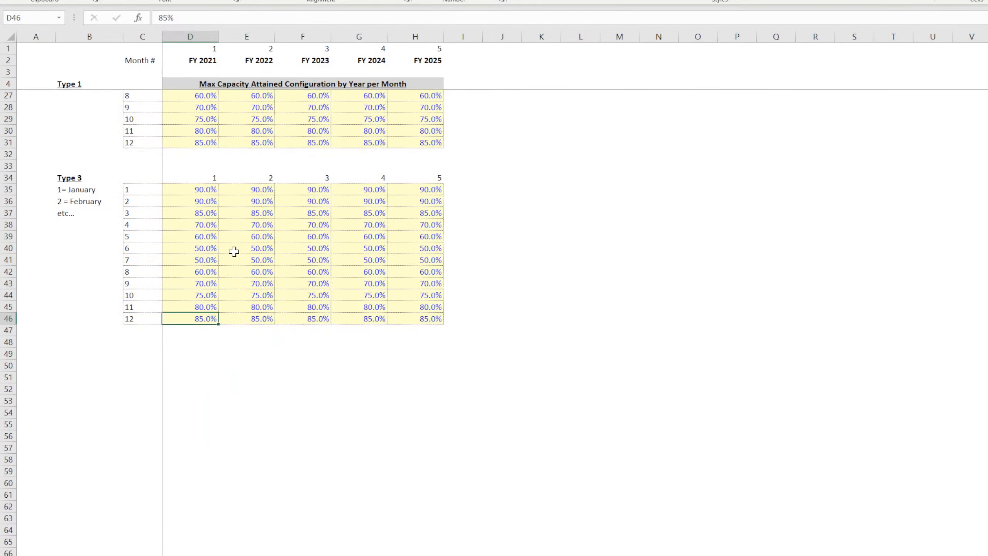
left_click(203, 235)
scroll(203, 318, "up", 7)
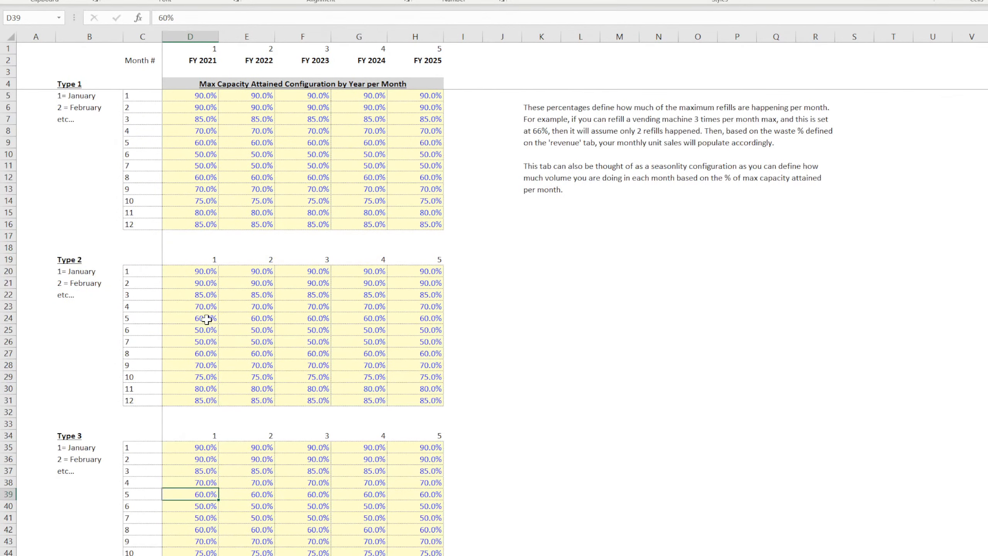
left_click(207, 555)
scroll(327, 351, "up", 4)
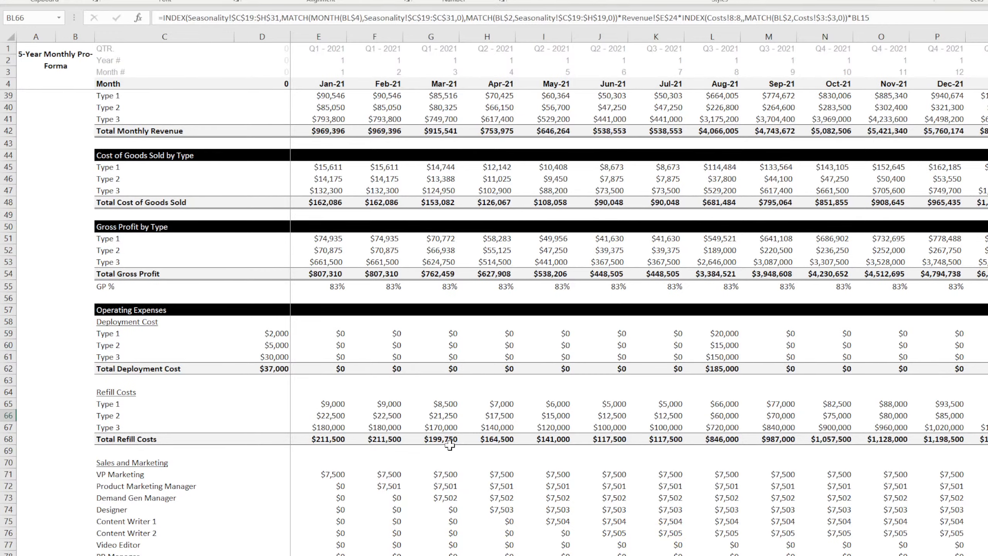
left_click(331, 405)
left_click(332, 417)
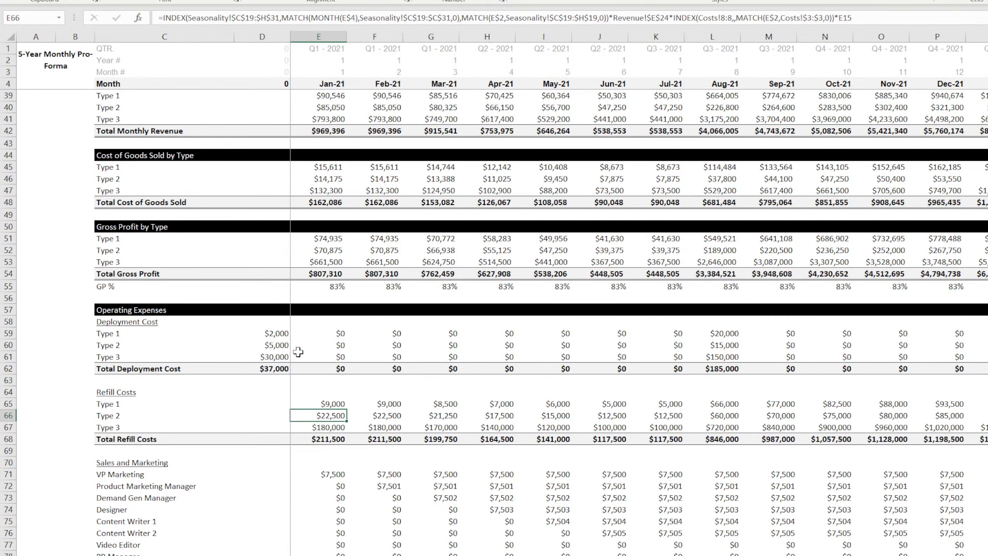
left_click(279, 332)
scroll(369, 409, "down", 4)
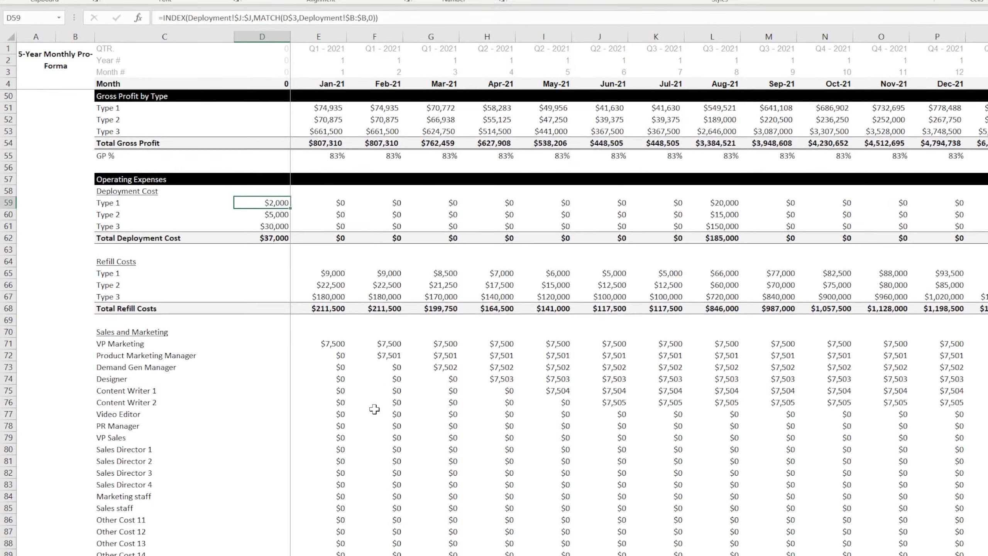
Examine the Sales and Marketing, General and Administrative, Research and Development, and revenue-based cost sections for missing section totals.
left_click(330, 343)
left_click(383, 356)
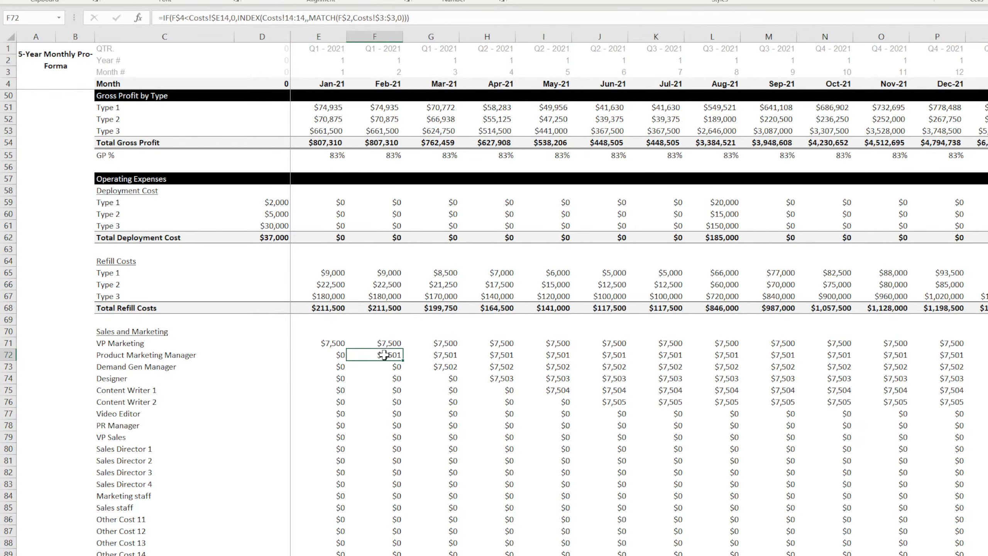
left_click(421, 368)
left_click(487, 391)
left_click(525, 491)
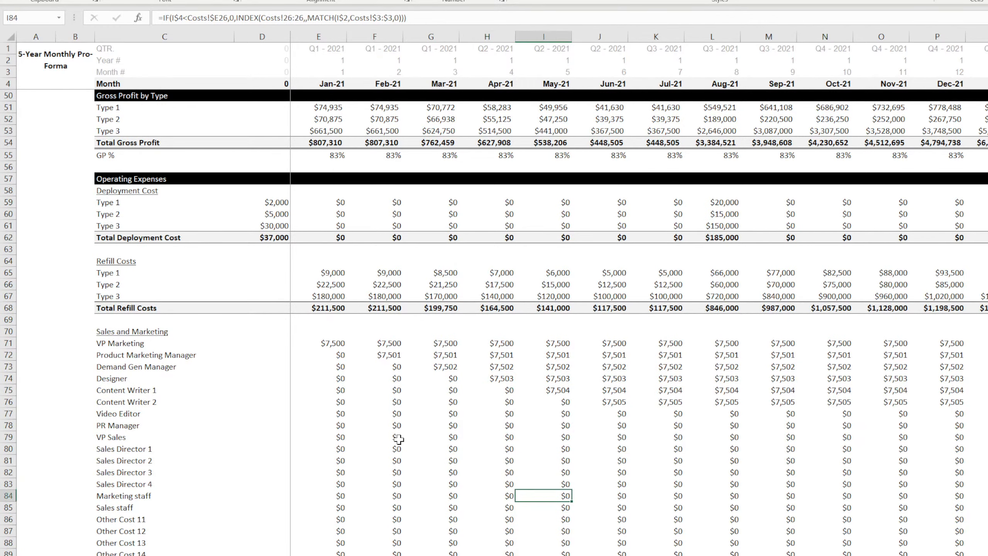
scroll(376, 425, "down", 11)
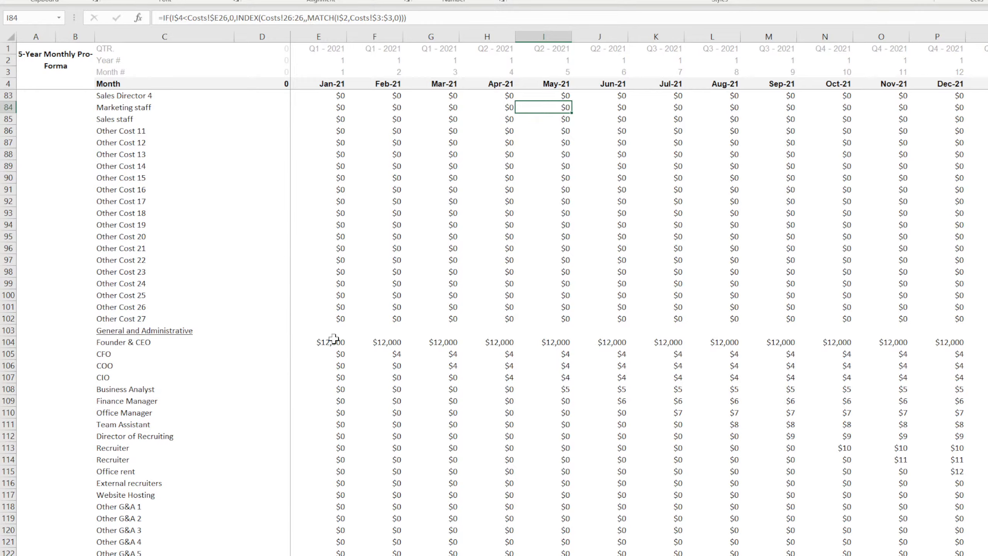
left_click(319, 329)
scroll(317, 331, "up", 11)
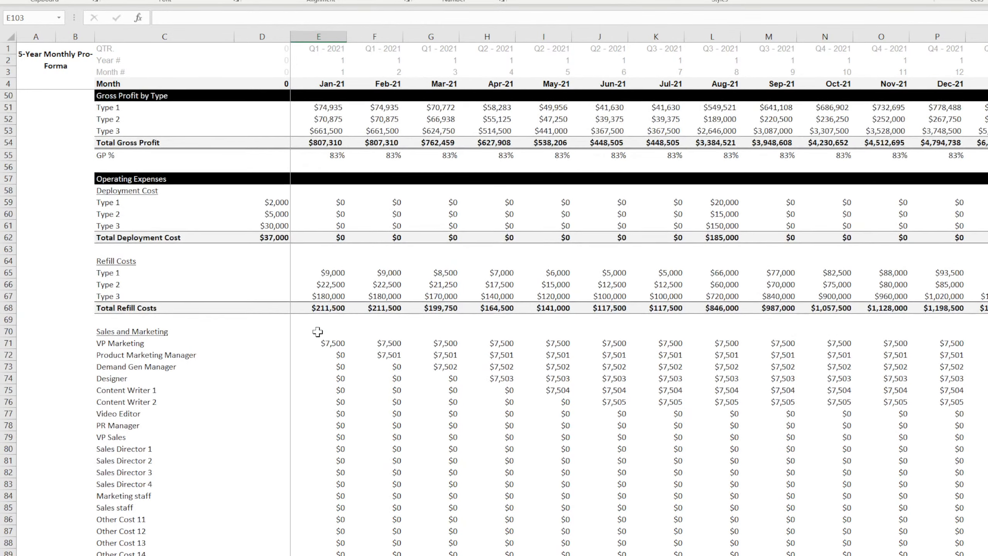
scroll(317, 331, "down", 20)
left_click(322, 330)
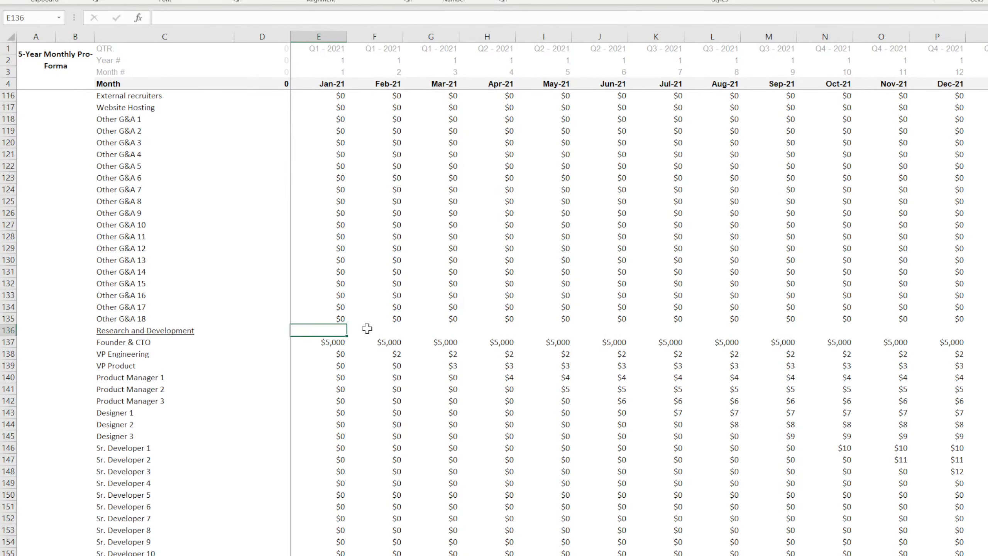
scroll(363, 327, "down", 11)
left_click(119, 337)
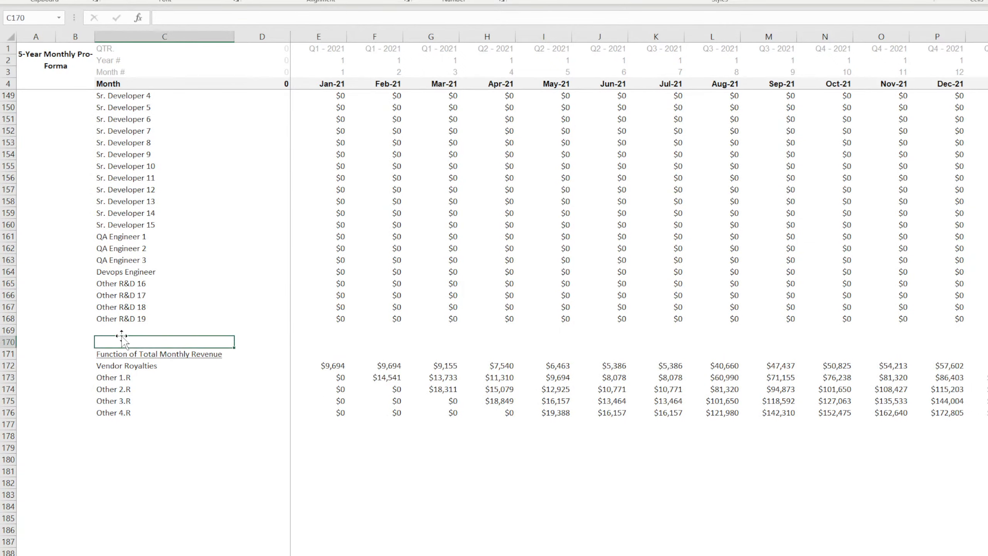
Insert five blank rows above the Research and Development heading in the monthly pro-forma.
scroll(125, 335, "up", 15)
scroll(129, 332, "up", 15)
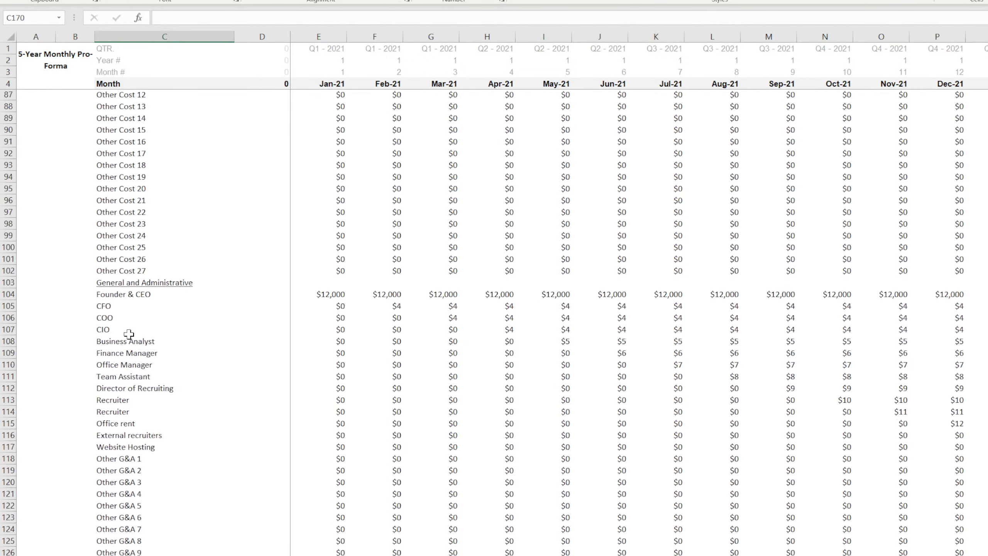
scroll(132, 213, "down", 7)
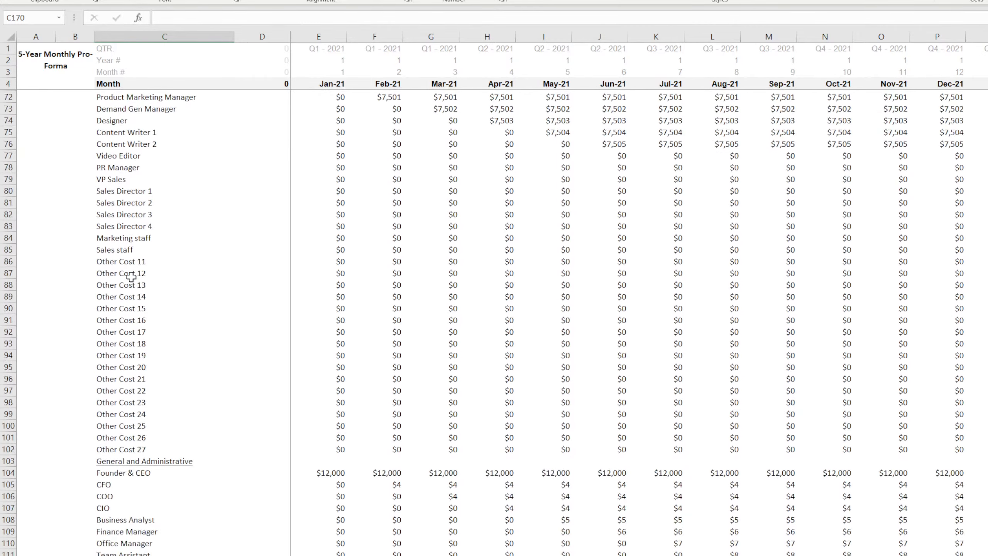
scroll(139, 352, "down", 15)
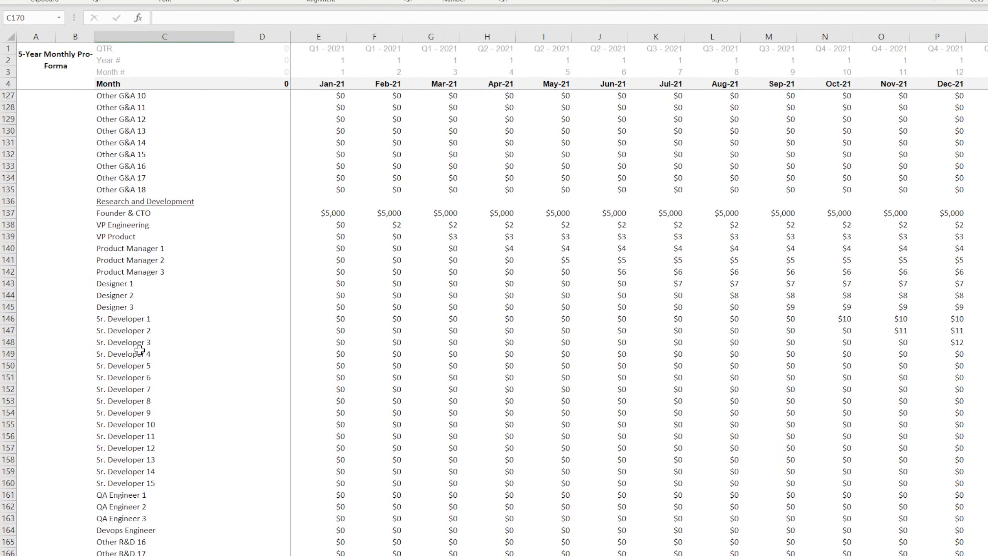
left_click_drag(8, 201, 7, 248)
key("ctrl+shift+plus")
Move the Function of Total Monthly Revenue block, including Vendor Royalties through Other 4.R, to directly below Other G&A 18.
scroll(166, 350, "down", 15)
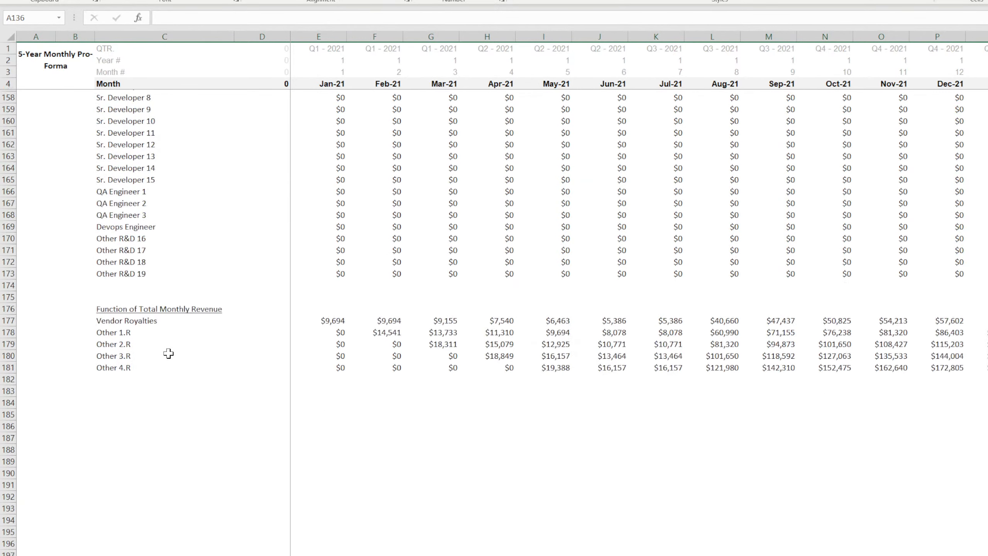
scroll(135, 306, "up", 4)
left_click(3, 281)
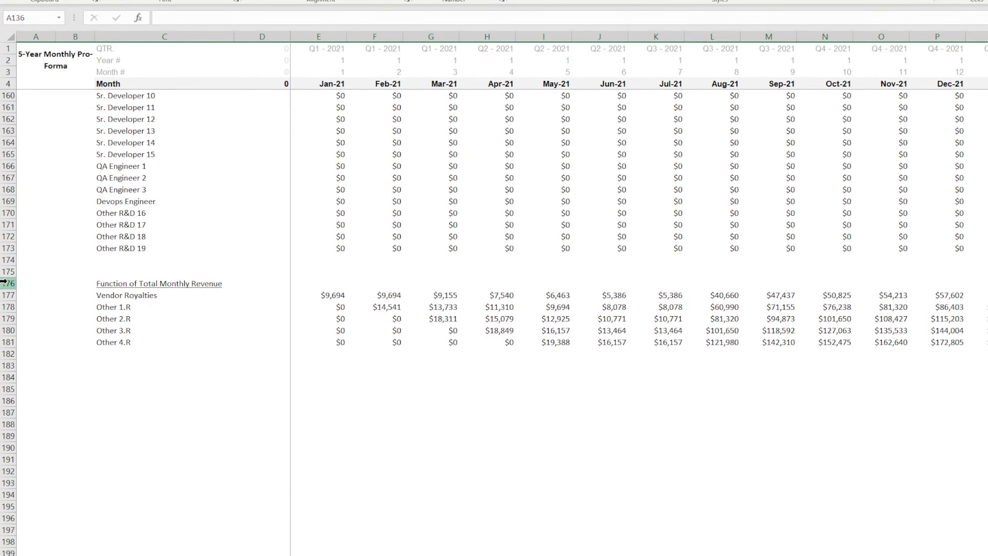
left_click_drag(4, 281, 7, 342)
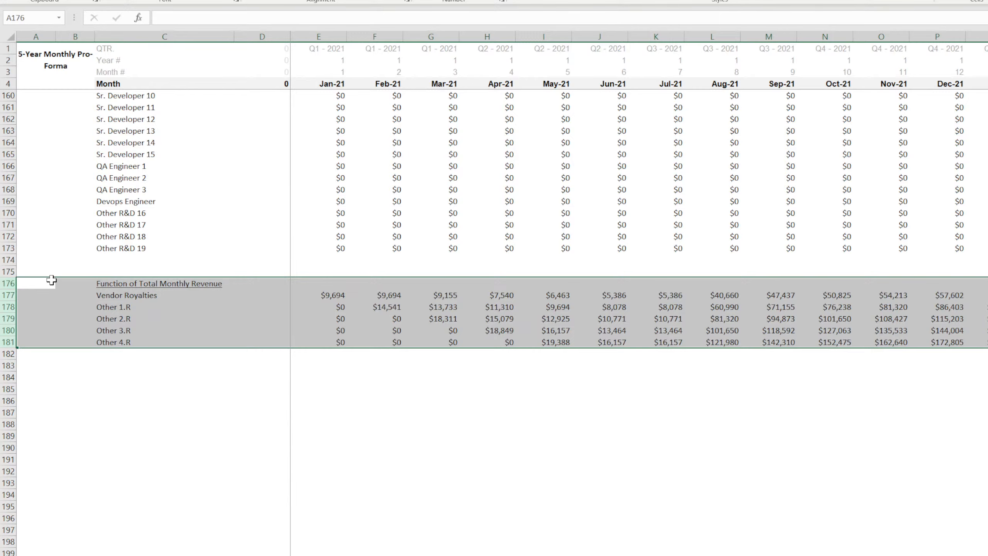
left_click_drag(127, 286, 125, 342)
scroll(116, 338, "up", 15)
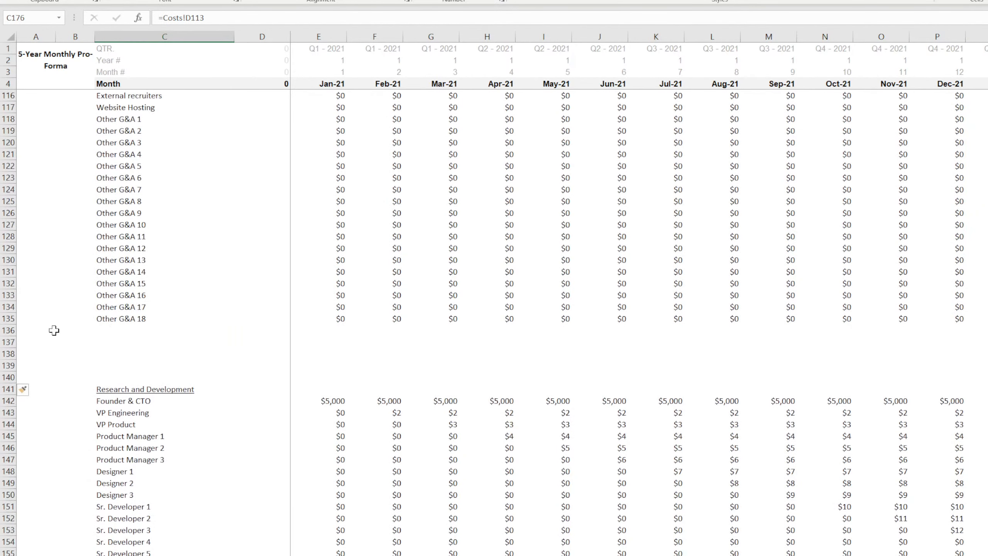
left_click(3, 341)
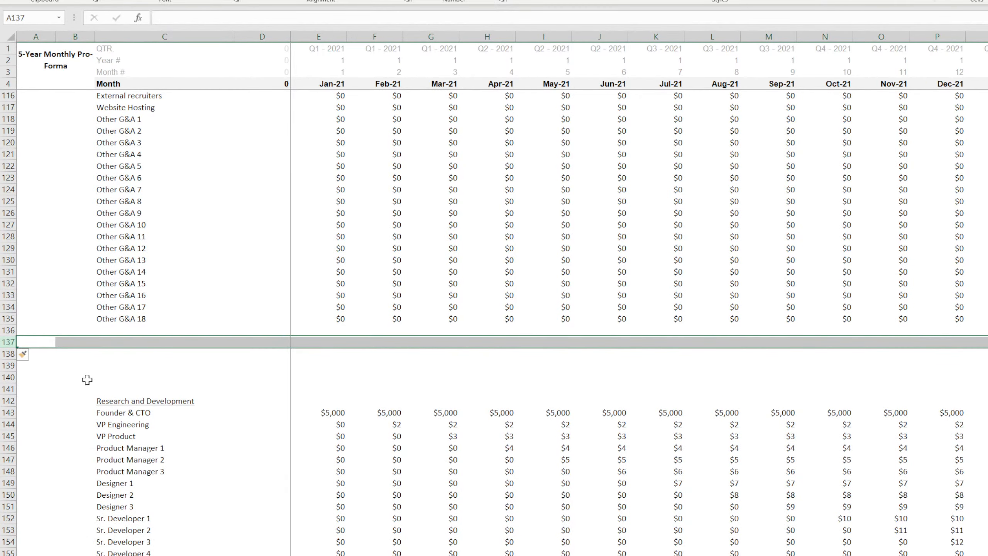
scroll(88, 379, "down", 15)
left_click_drag(3, 296, 3, 354)
left_click_drag(48, 284, 53, 191)
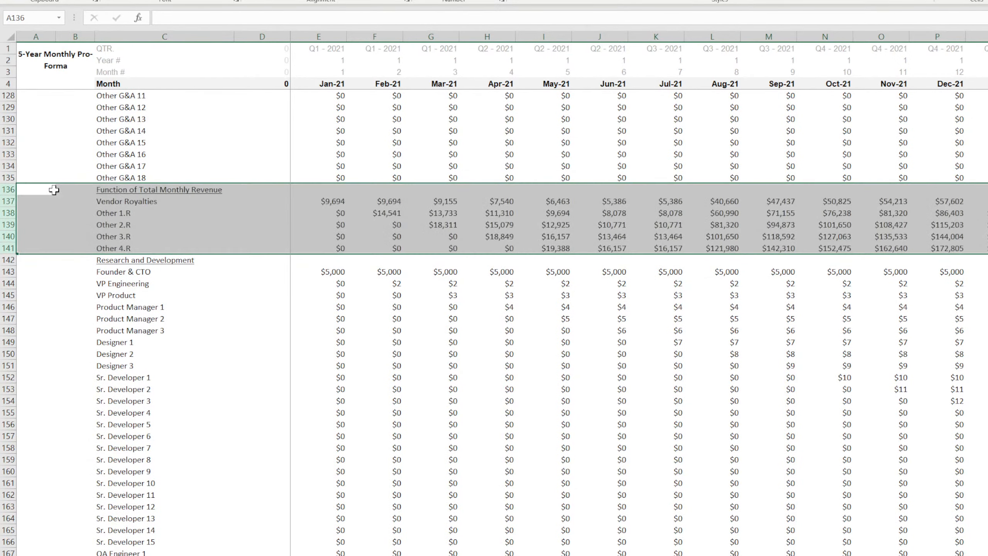
Insert two blank rows between Other 4.R and the Research and Development heading.
left_click(8, 260)
key("ctrl+shift+equal")
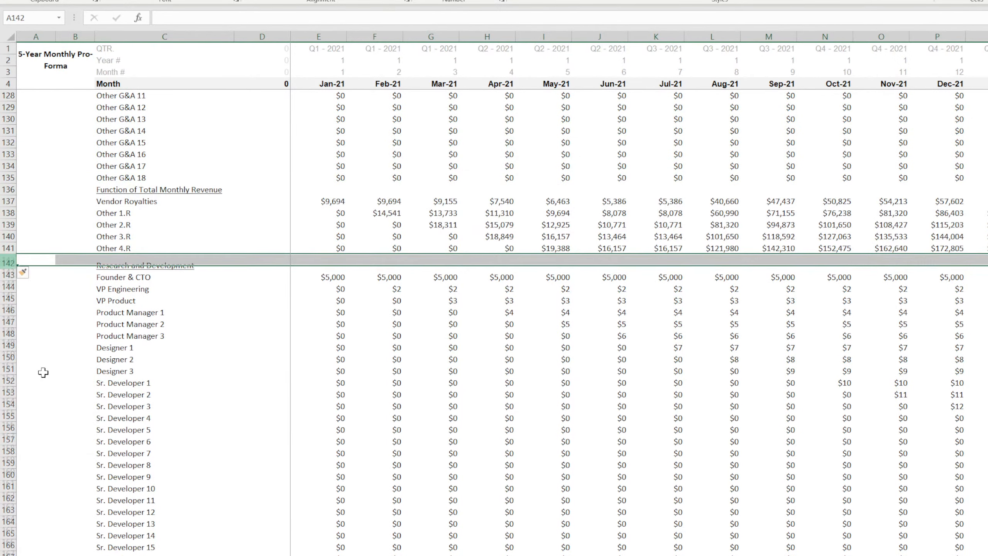
key("ctrl+shift+equal")
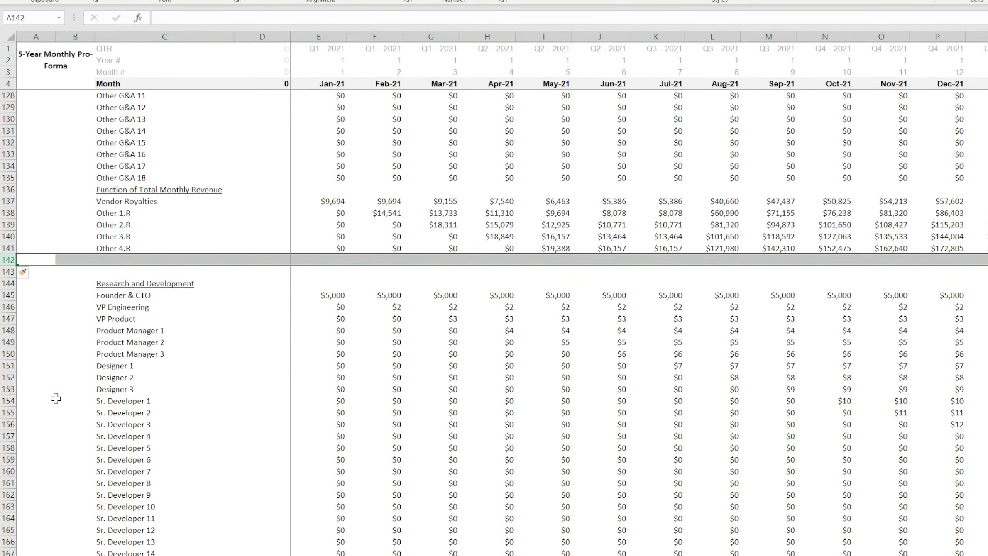
Label the blank row directly below Other 4.R as Total General and Administrative.
left_click(145, 373)
key("ctrl+Up")
key("ctrl+Up")
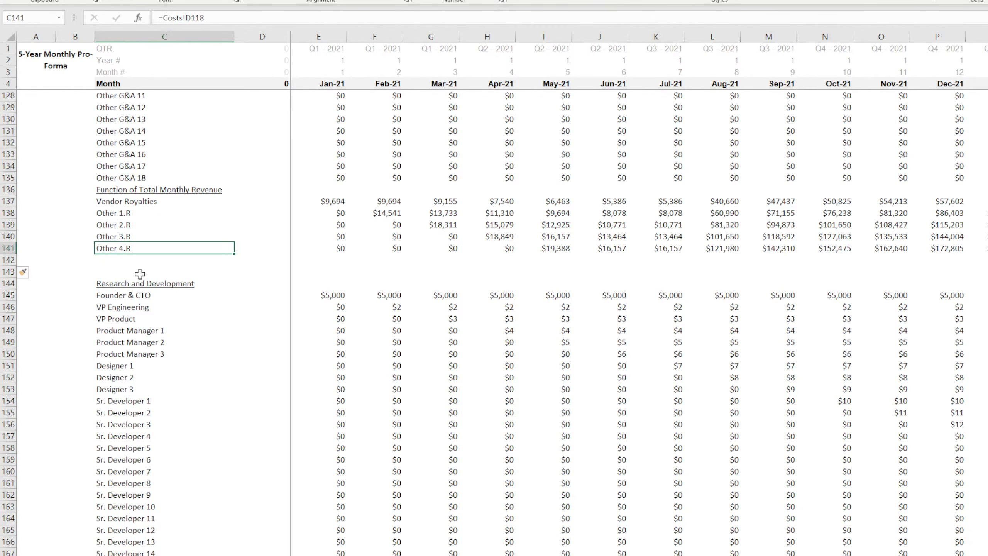
key("Down")
type("Total General and Administra")
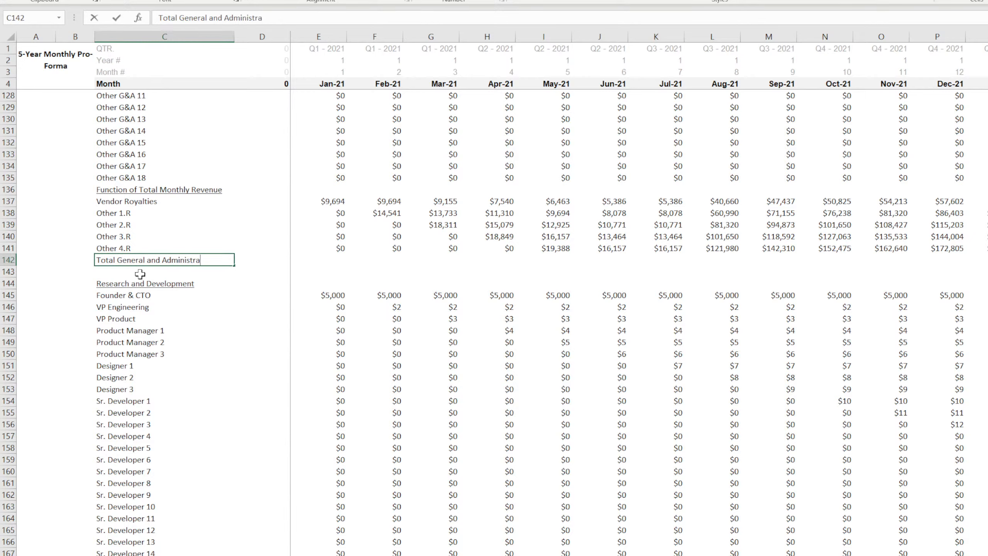
type("tive")
key("Return")
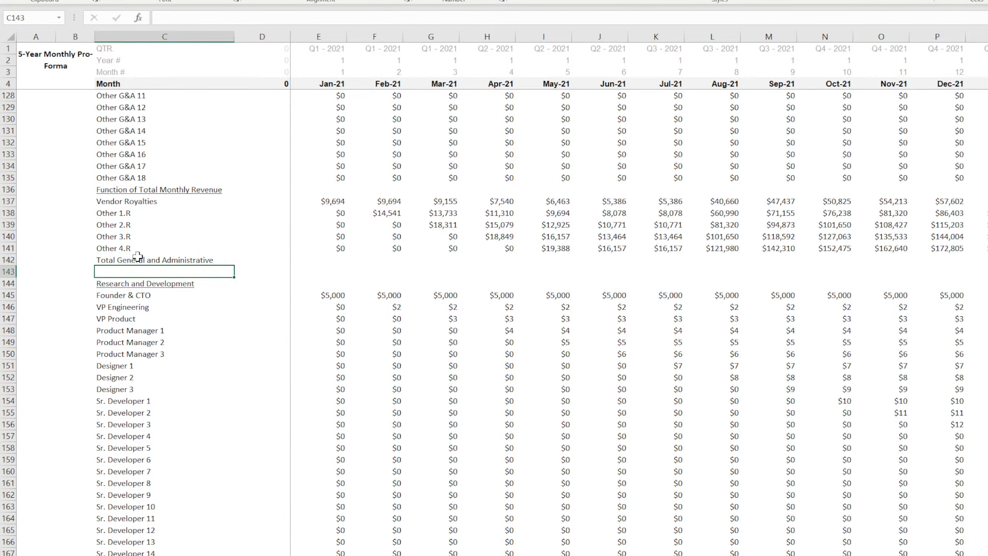
Format the Total General and Administrative row from its label through March 2021 in bold with light shading and total borders.
left_click_drag(138, 256, 441, 262)
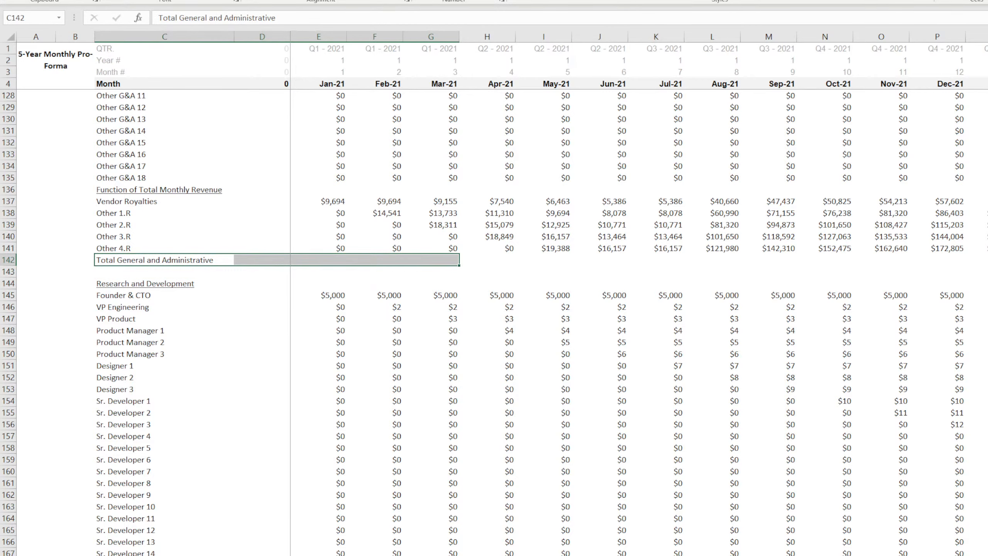
key("ctrl+b")
left_click(203, 4)
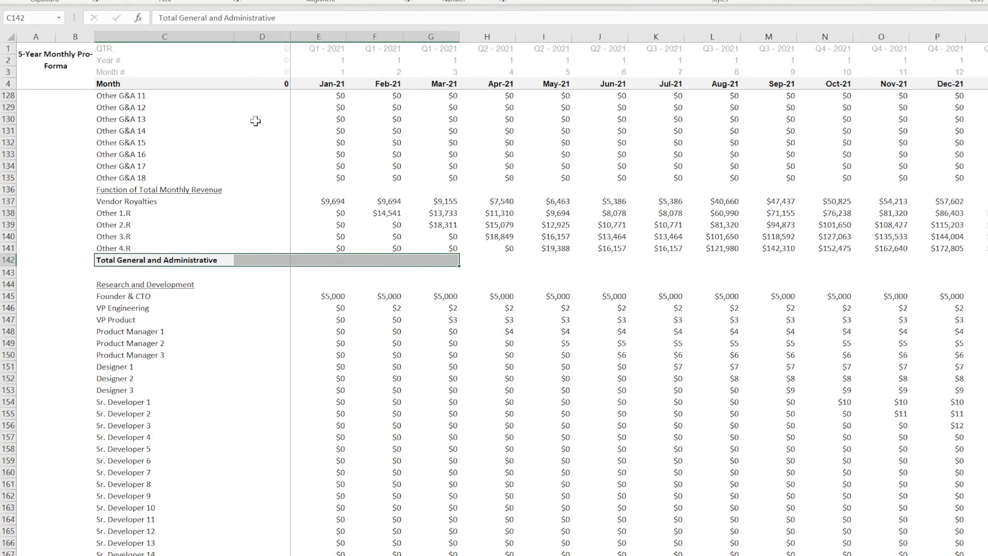
Total the General and Administrative row for January 2021 with =SUM(E71:E141) and fill the formula across the remaining months.
left_click(324, 260)
key("alt+equal")
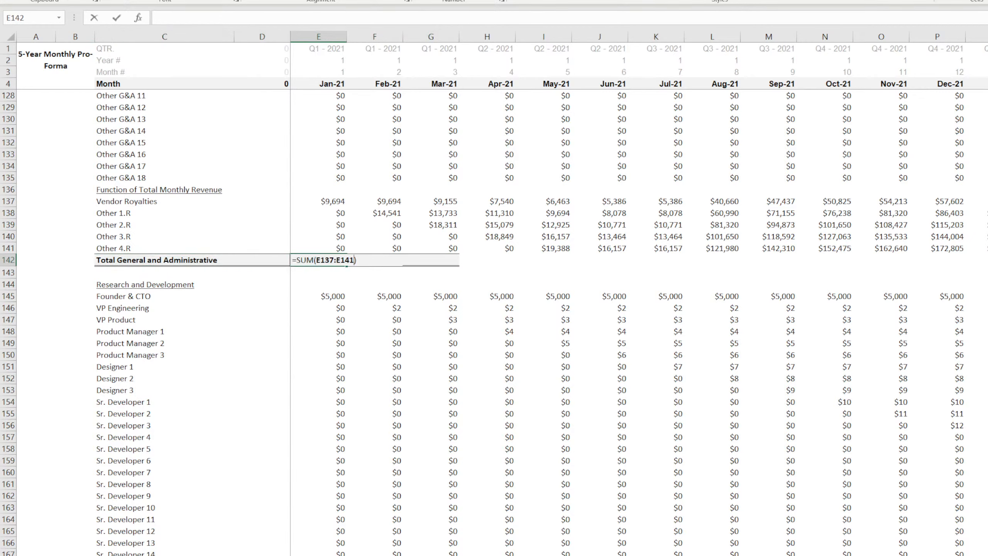
scroll(408, 263, "up", 17)
scroll(406, 202, "up", 8)
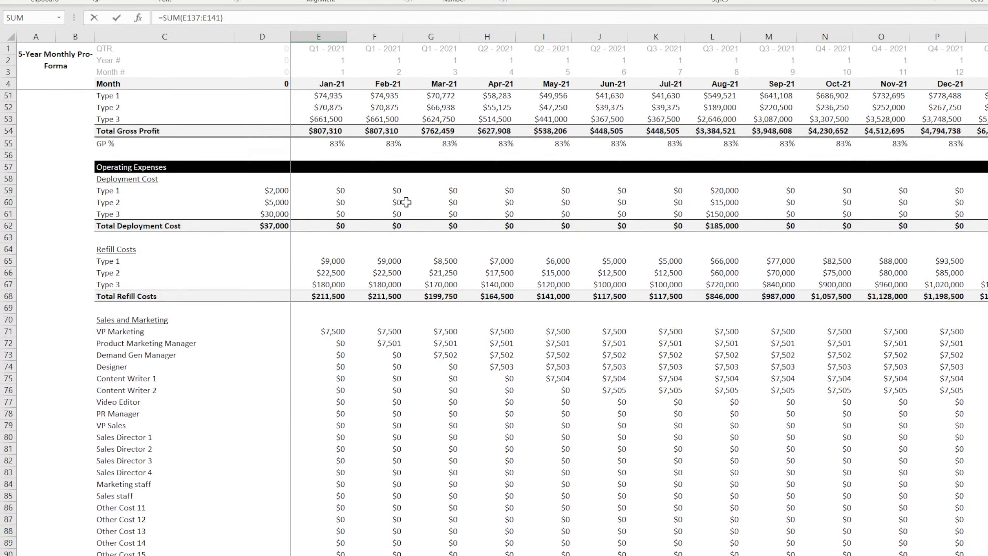
left_click_drag(330, 333, 331, 138)
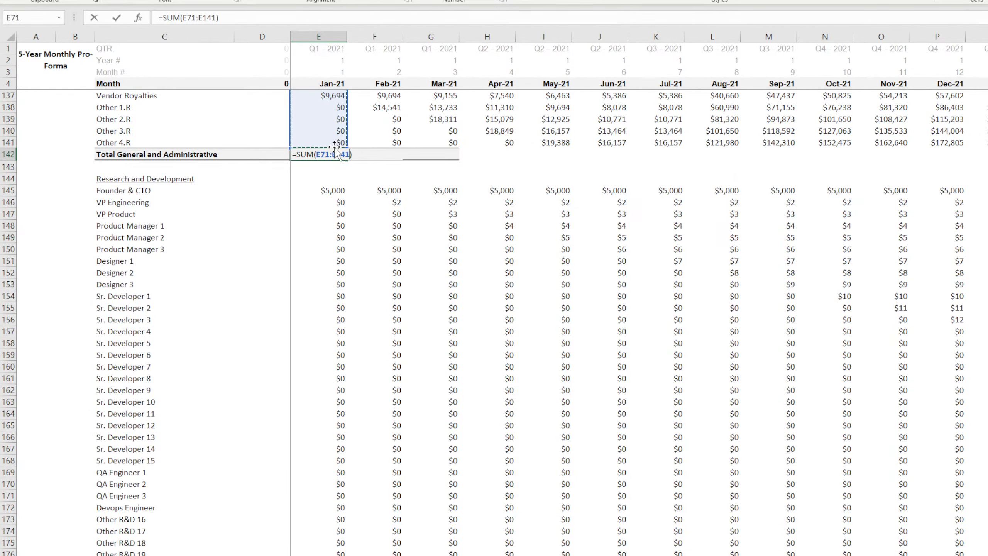
key("Return")
left_click(332, 154)
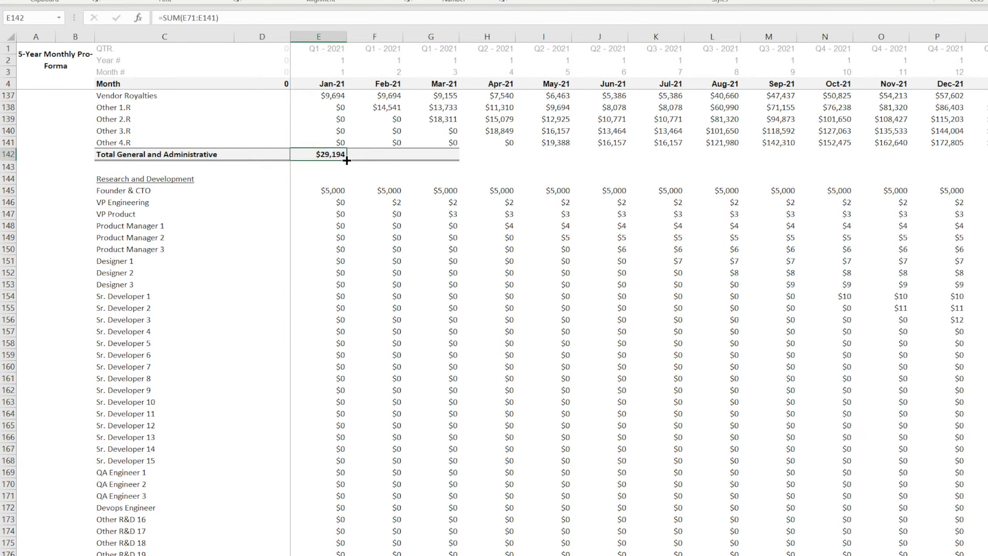
left_click_drag(347, 160, 986, 186)
Extend the General and Administrative total's label to Total General and Administrative Expense.
left_click(226, 154)
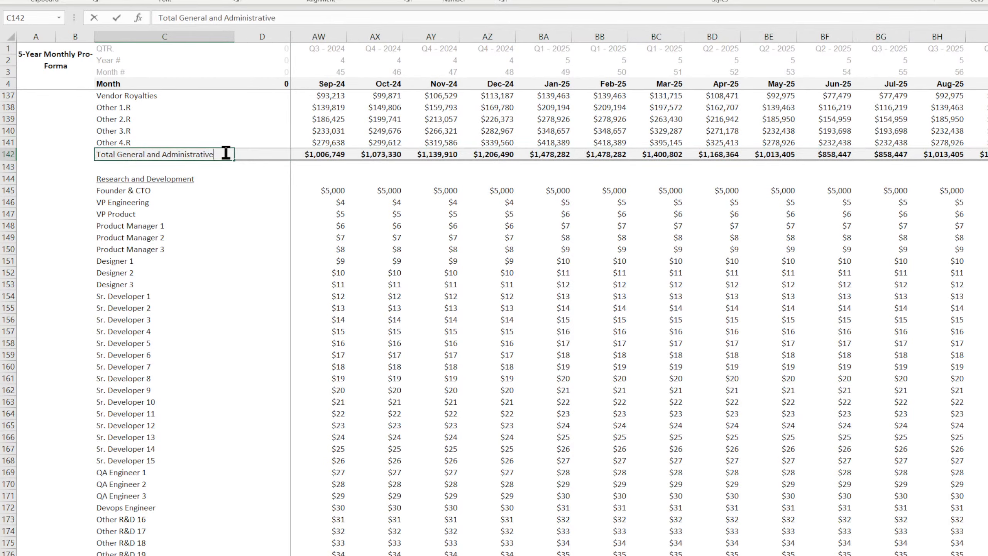
type("xpense")
key("Return")
Insert two blank rows between Other Cost 27 and the General and Administrative heading.
scroll(237, 227, "up", 4)
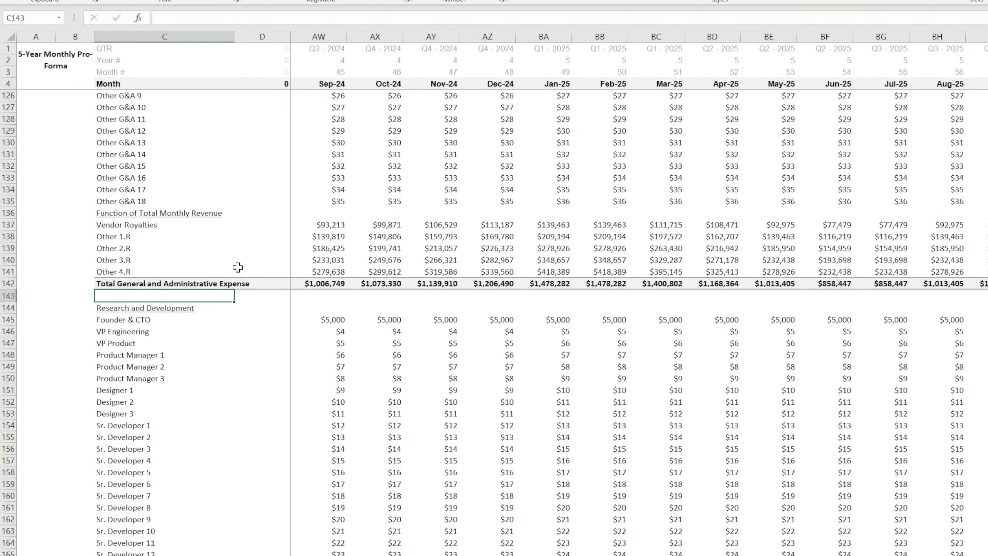
scroll(639, 294, "left", 15)
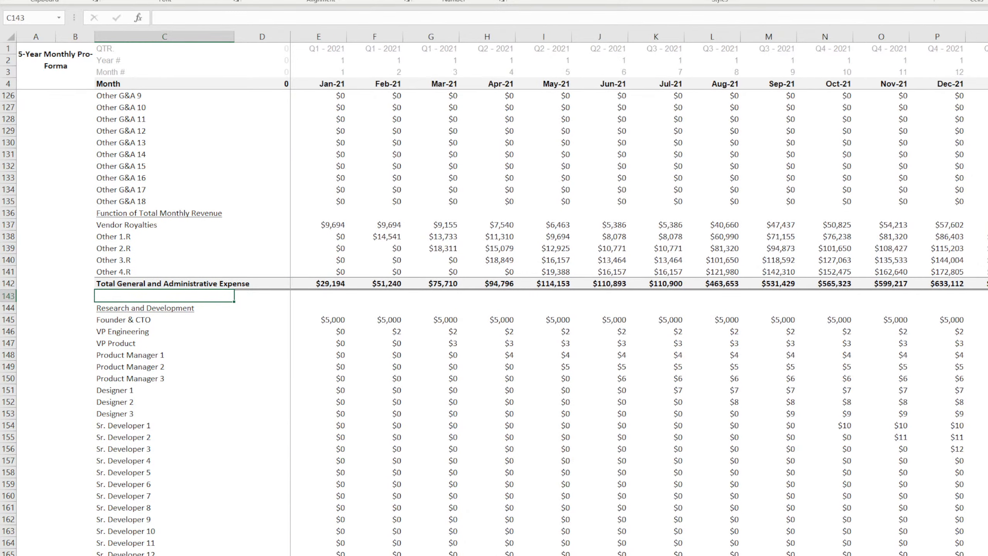
scroll(235, 338, "up", 15)
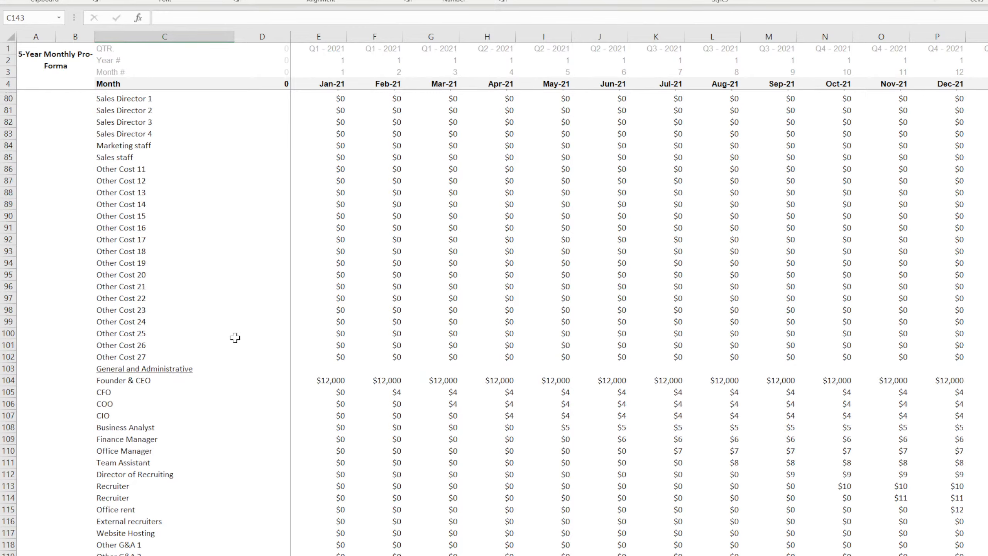
scroll(235, 337, "up", 4)
scroll(235, 338, "down", 4)
left_click(5, 343)
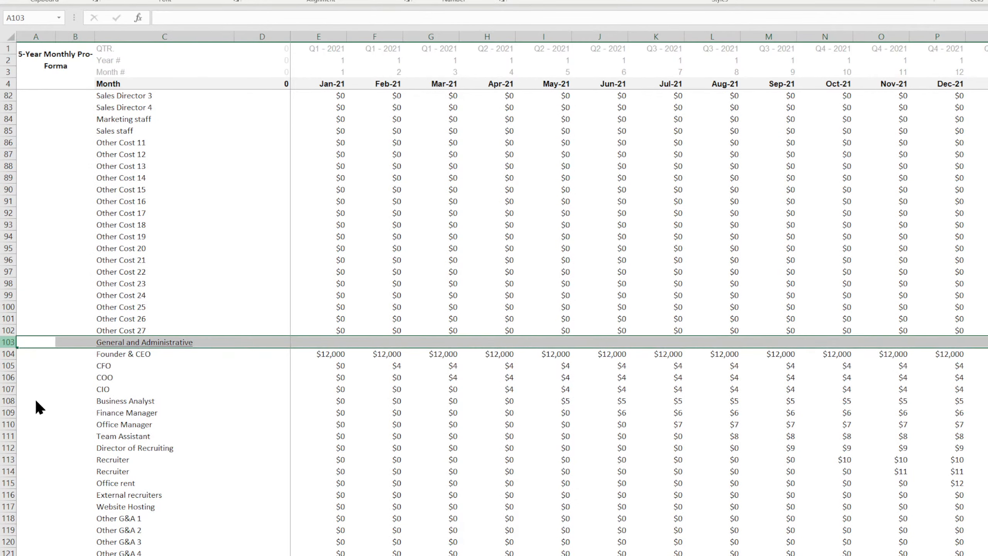
key("ctrl+shift+plus")
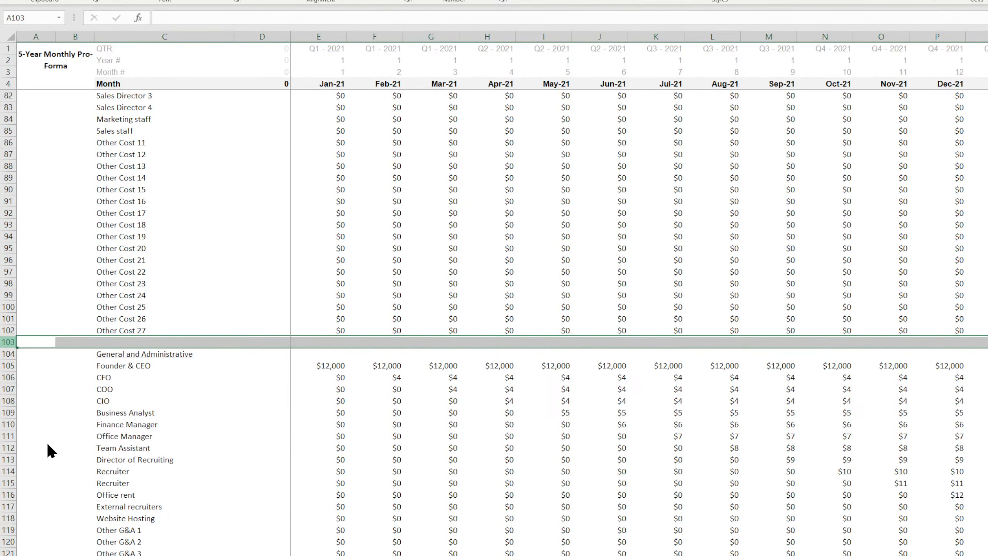
key("ctrl+shift+plus")
Label the row below Other Cost 27 Total Sales and Marketing Expense and format it through April 2021 as a bold total row.
left_click(117, 342)
type("Total Sales and Marketing")
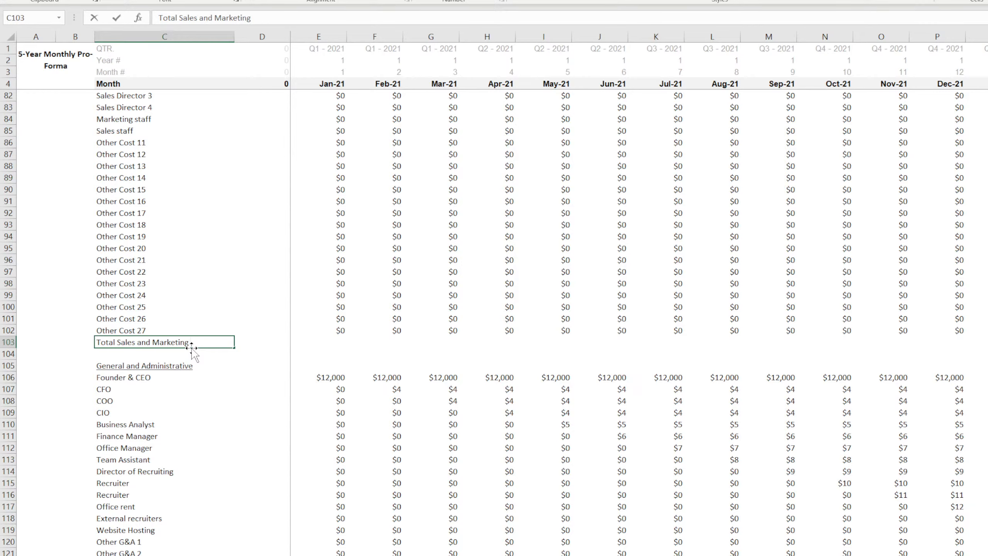
type(" Expense")
key("Return")
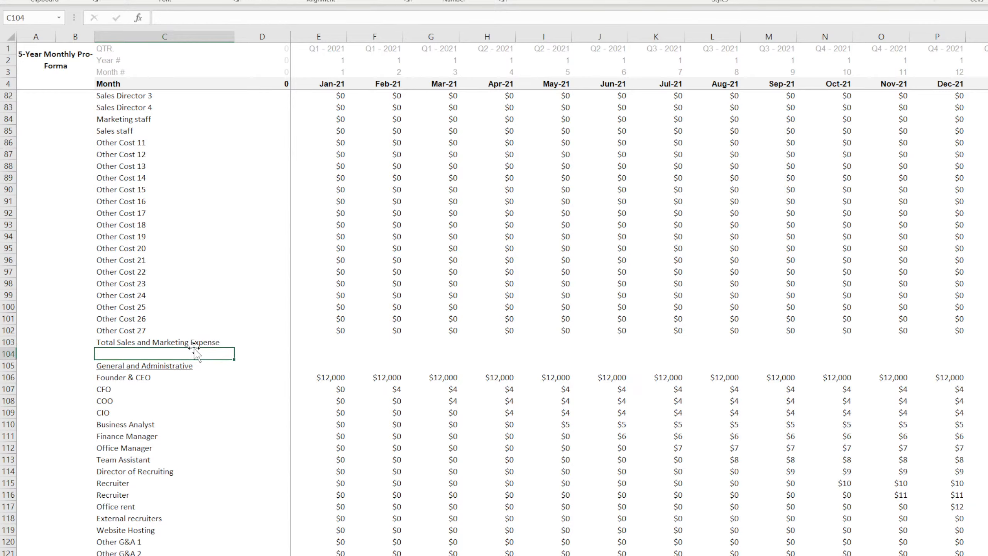
left_click_drag(180, 341, 483, 342)
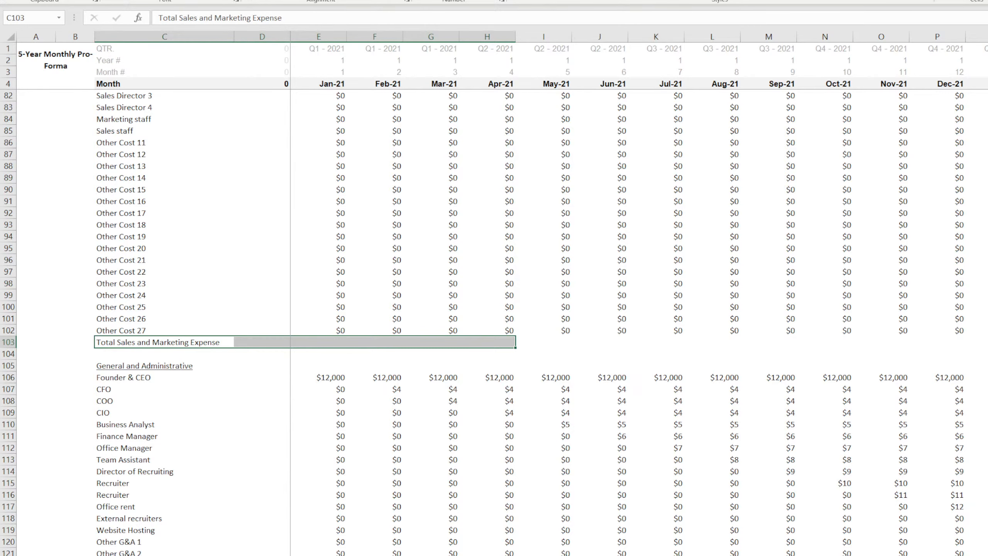
key("ctrl+b")
Total the Sales and Marketing costs for January 2021 with =SUM(E71:E102) and fill the formula across the remaining months.
left_click(323, 342)
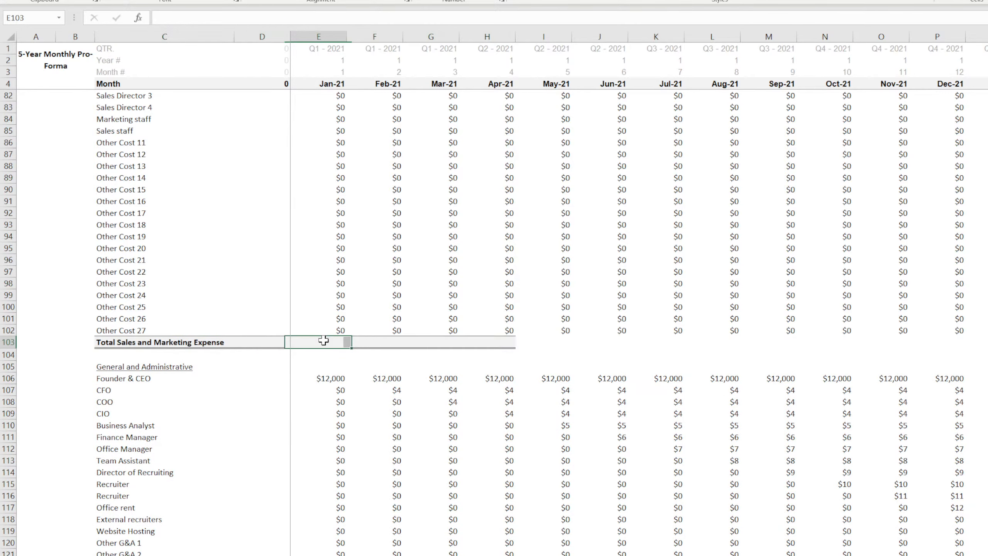
key("alt+equal")
scroll(496, 230, "up", 10)
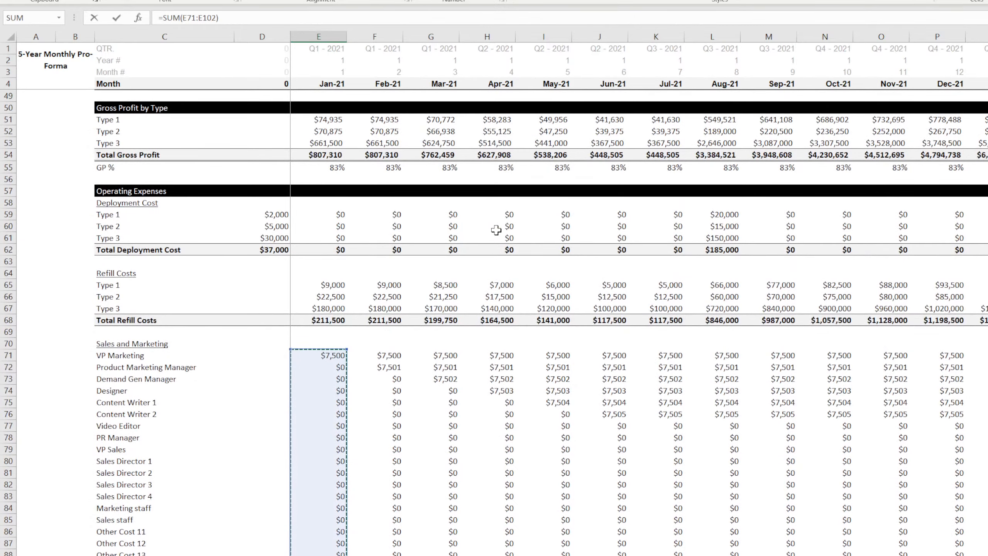
key("Return")
left_click(325, 401)
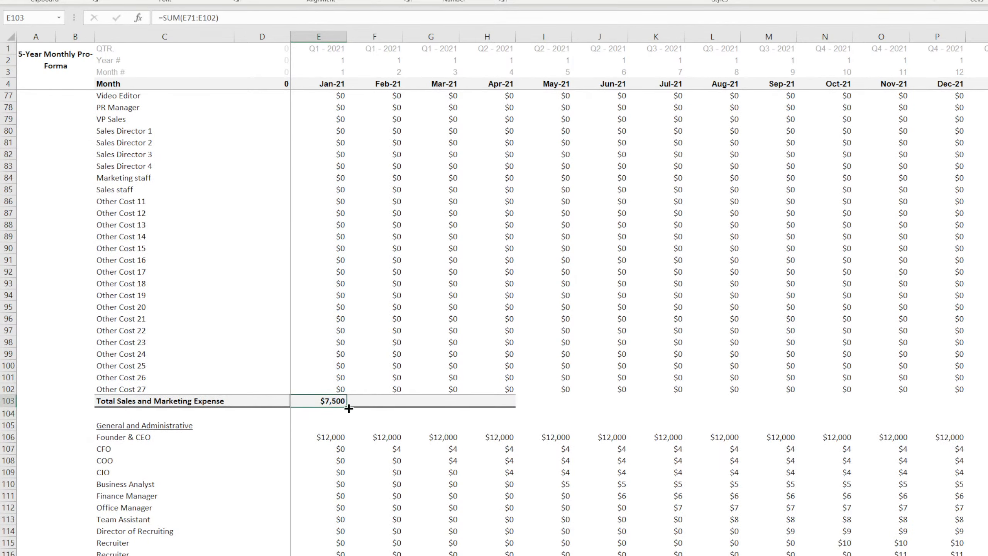
left_click_drag(346, 406, 985, 405)
Label the row below Other R&D 19 Total Research and Development Expense and format it through March 2021 as a bold total row.
scroll(401, 442, "left", 15)
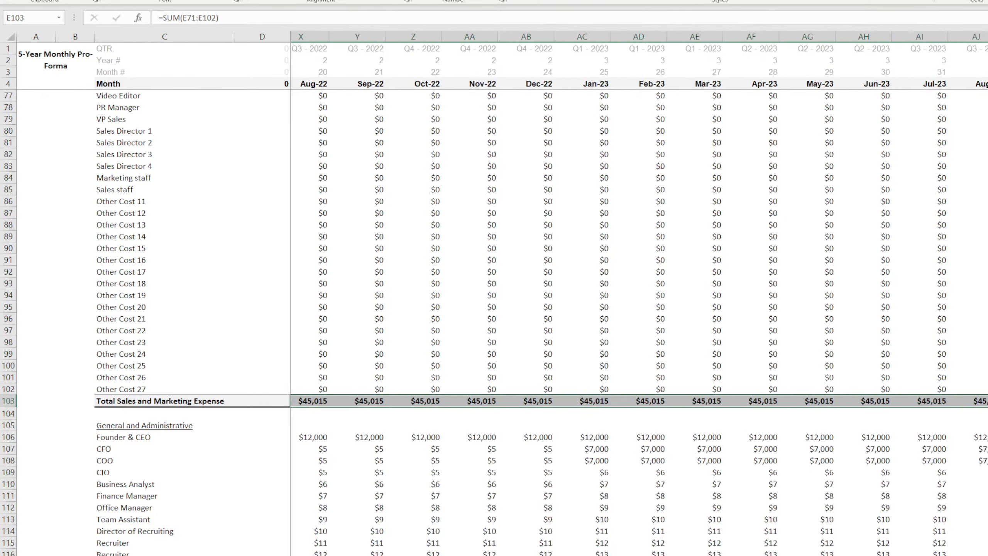
scroll(246, 386, "down", 14)
scroll(247, 384, "down", 11)
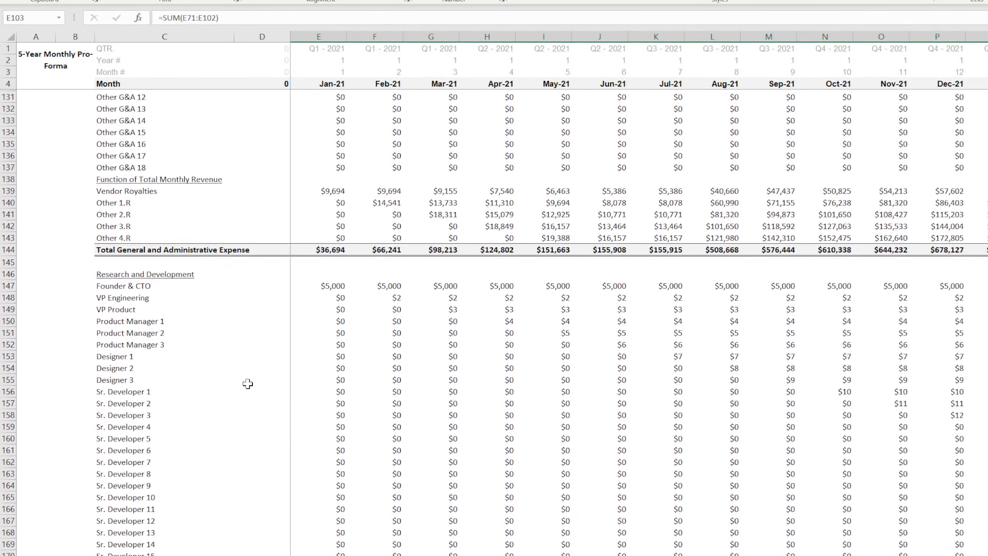
left_click(124, 391)
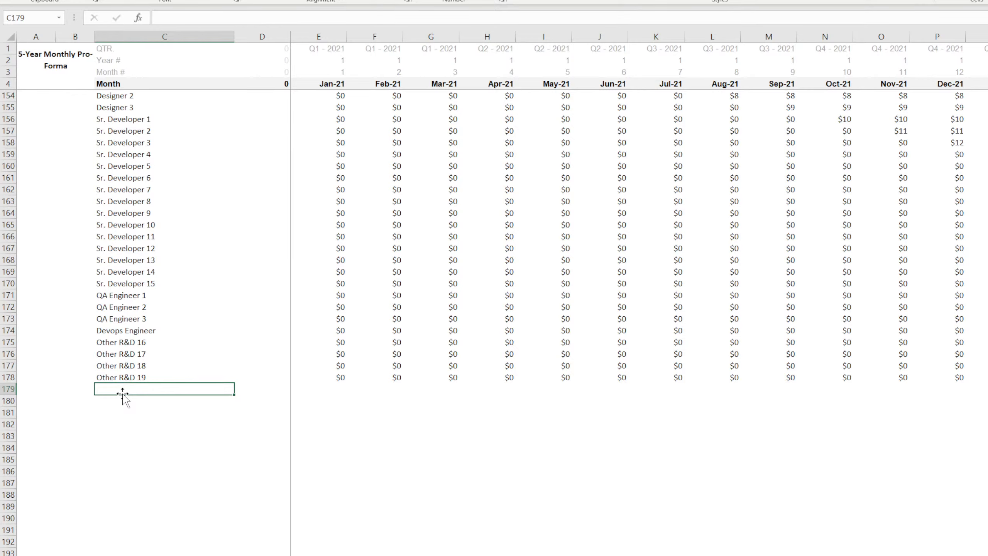
type("Total Research and D")
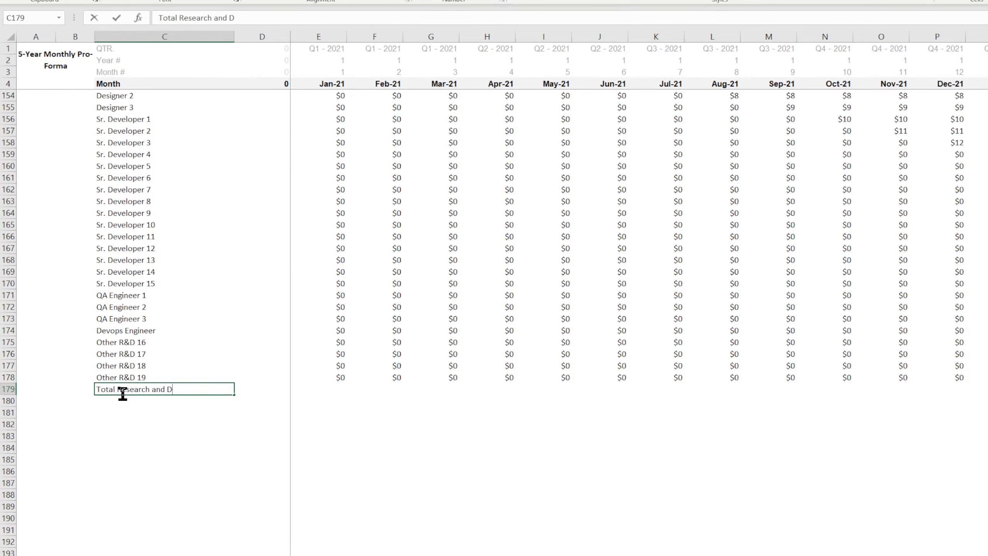
type("evelopment Expe")
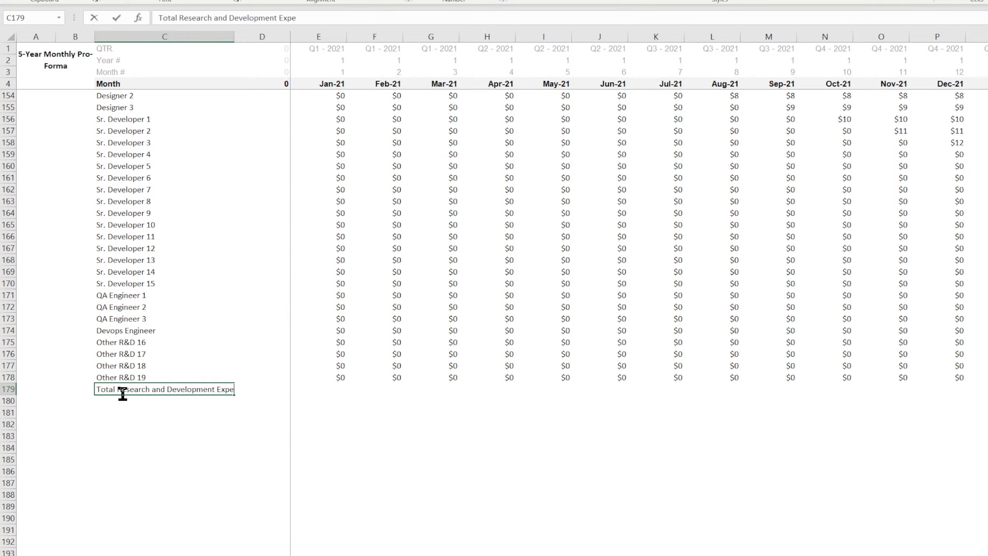
type("nse")
key("Return")
left_click_drag(125, 389, 453, 389)
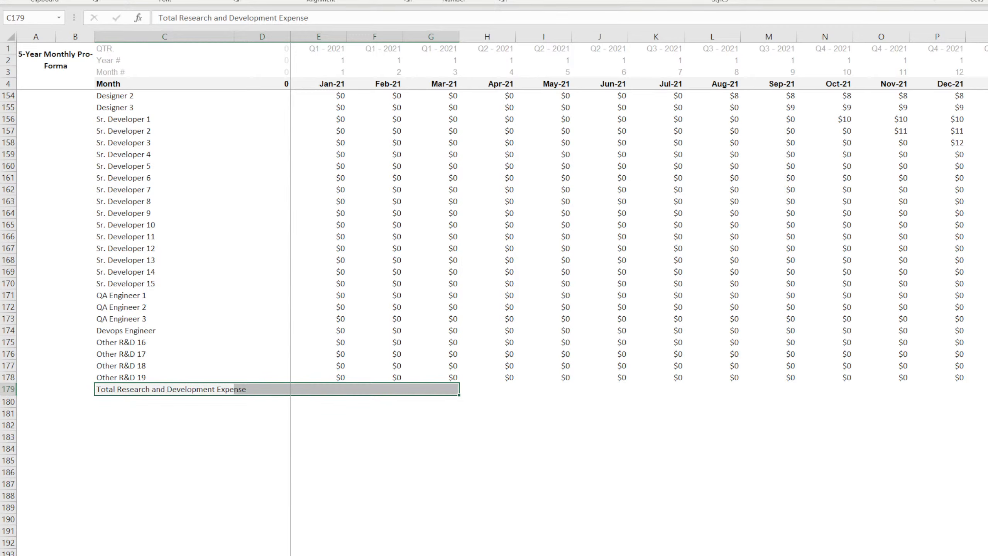
key("ctrl+b")
Total the Research and Development costs for January 2021 with =SUM(E147:E178) and fill the formula across the remaining months.
left_click(322, 388)
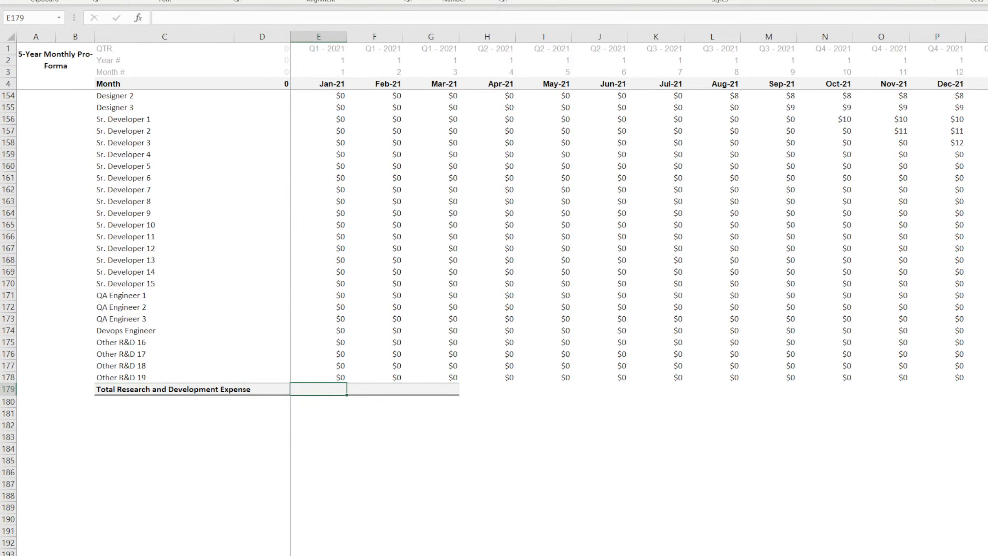
key("alt+equal")
key("Return")
left_click(343, 389)
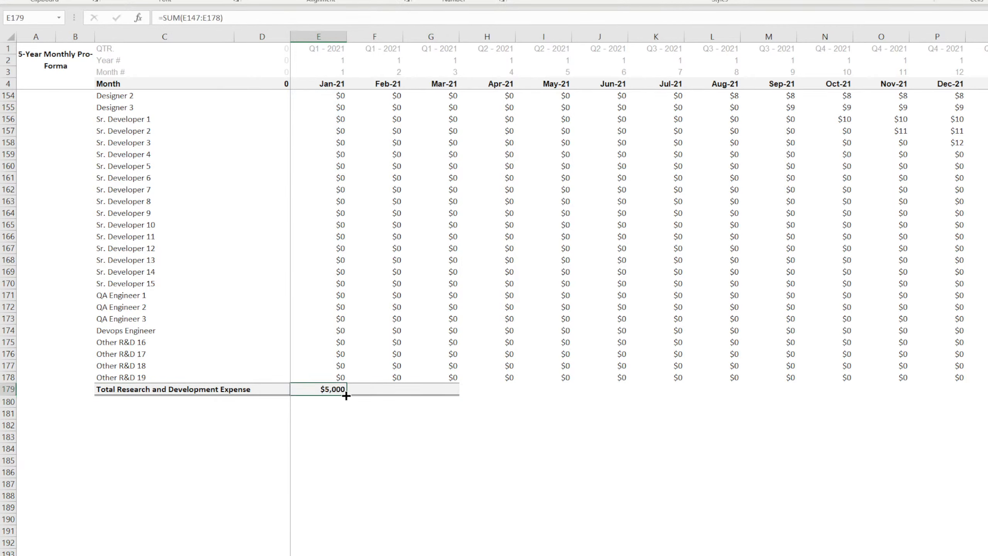
left_click_drag(346, 395, 987, 389)
key("ctrl+BackSpace")
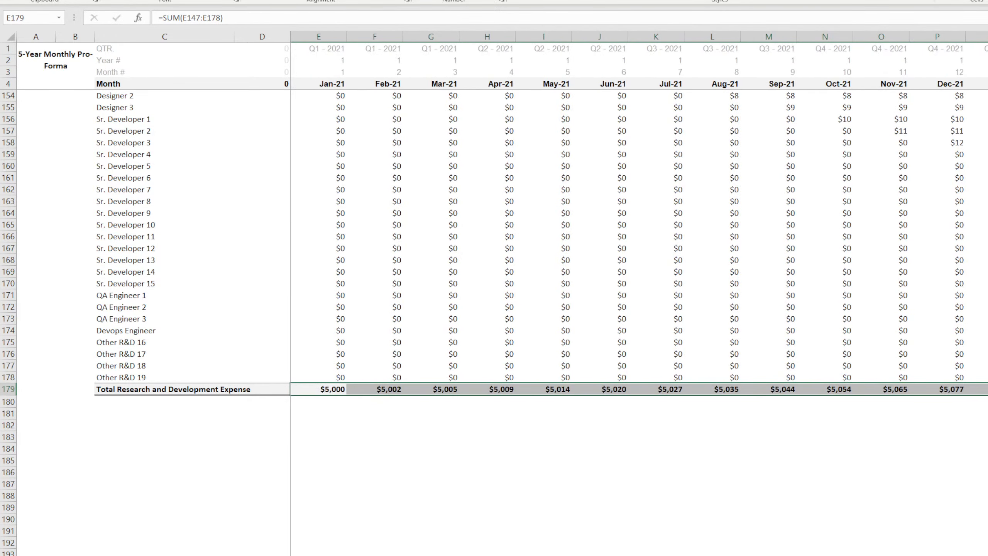
Enter the label Total Operationg Expenses in C181, two rows below the Research and Development total.
scroll(323, 369, "up", 20)
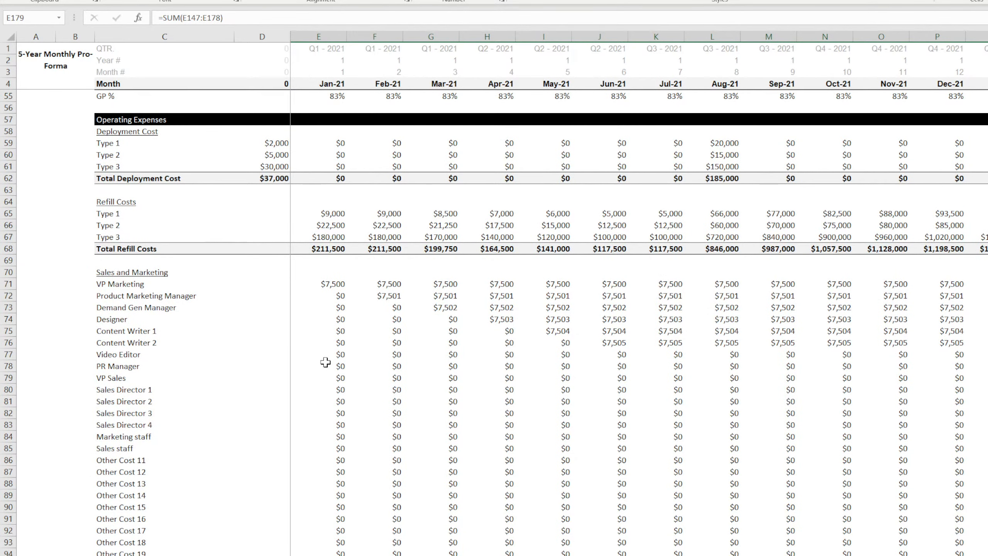
left_click(275, 142)
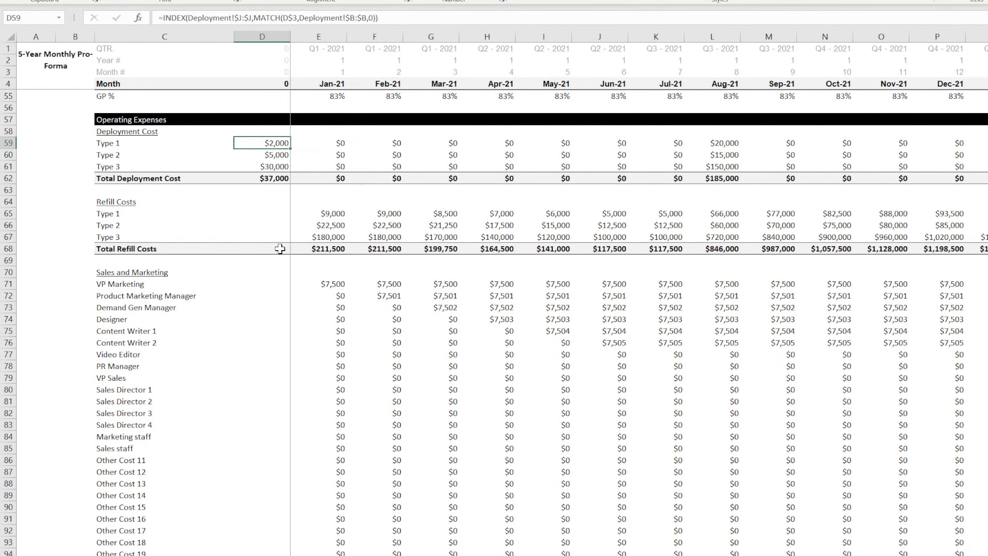
scroll(273, 315, "down", 20)
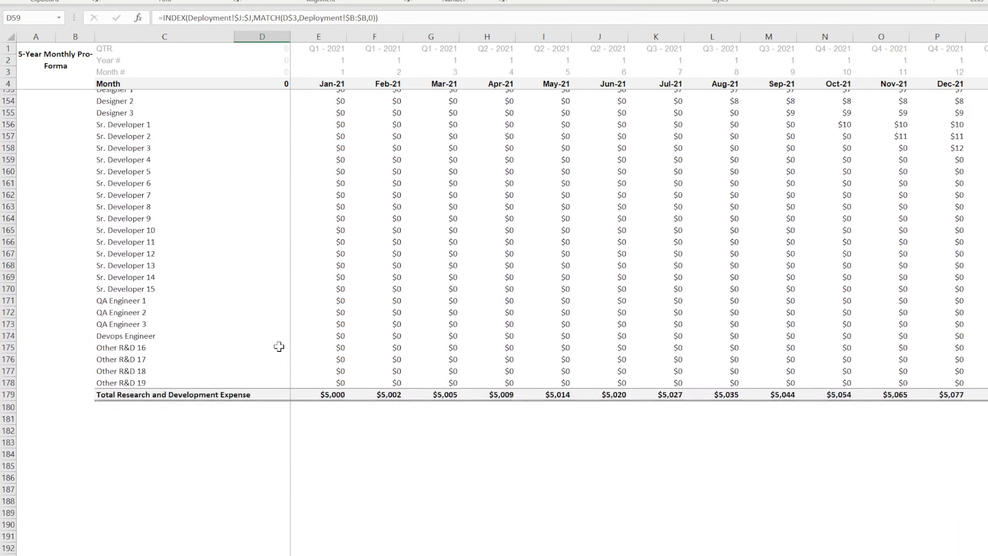
scroll(279, 346, "down", 4)
left_click(114, 273)
key("Return")
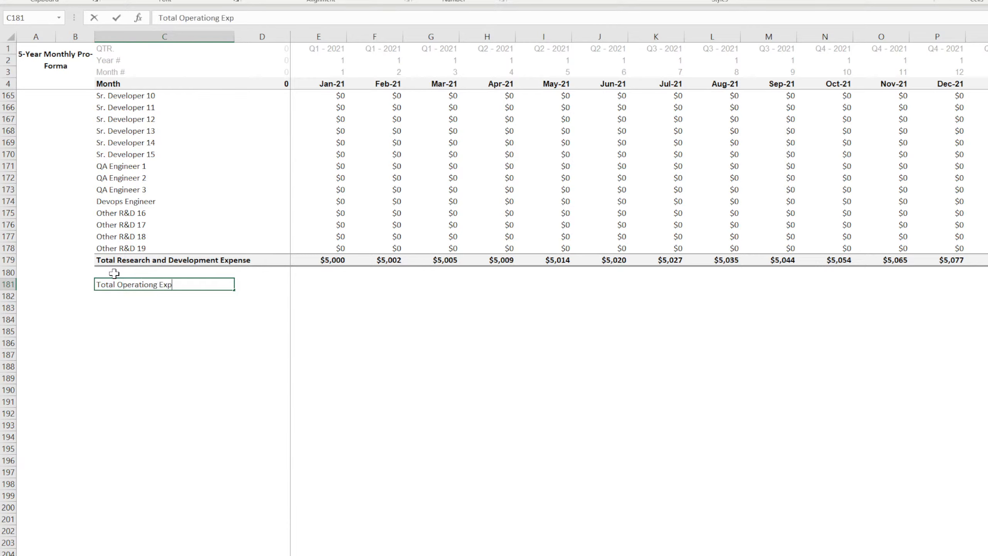
type("Total Operationg Expenses")
key("Tab")
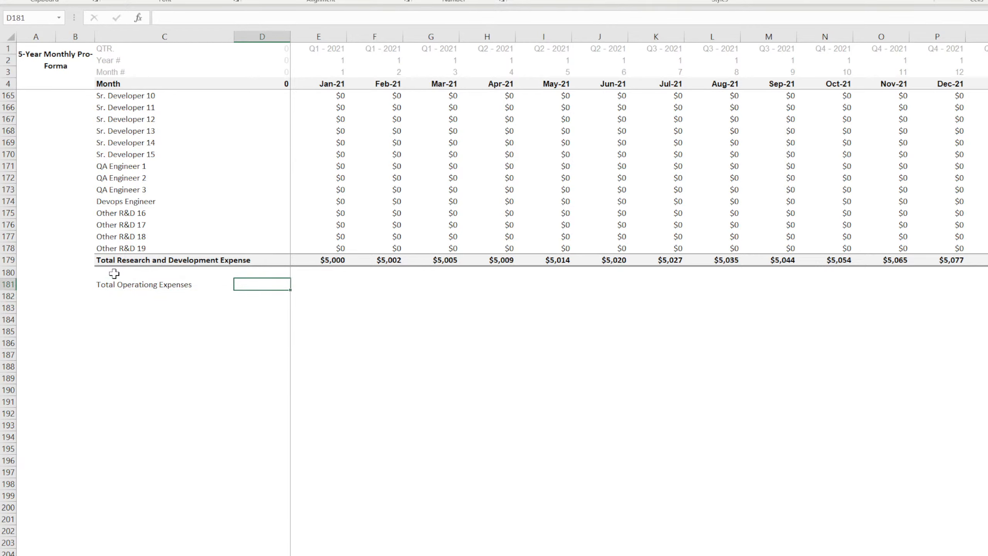
Add up the five section totals for month 0 in D181 with the formula =D179+D144+D103+D68+D62.
type("=")
left_click(276, 260)
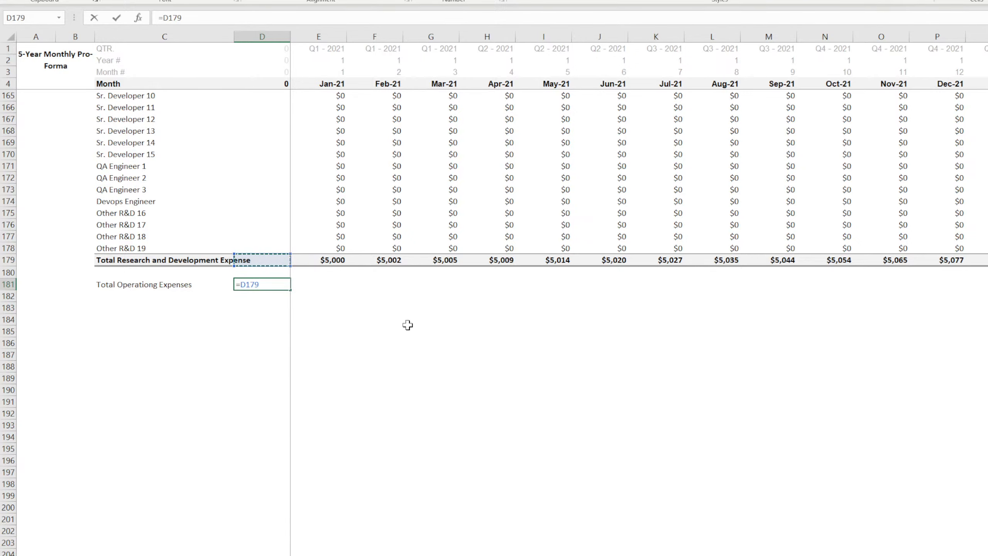
scroll(405, 324, "up", 11)
type("+")
left_click(274, 238)
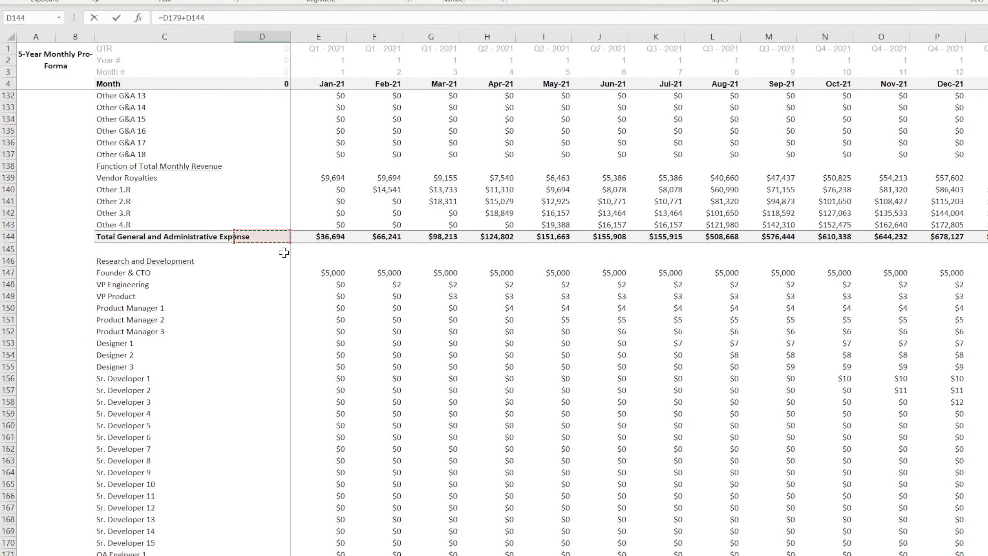
type("+")
scroll(369, 364, "up", 11)
left_click(264, 144)
scroll(354, 307, "up", 15)
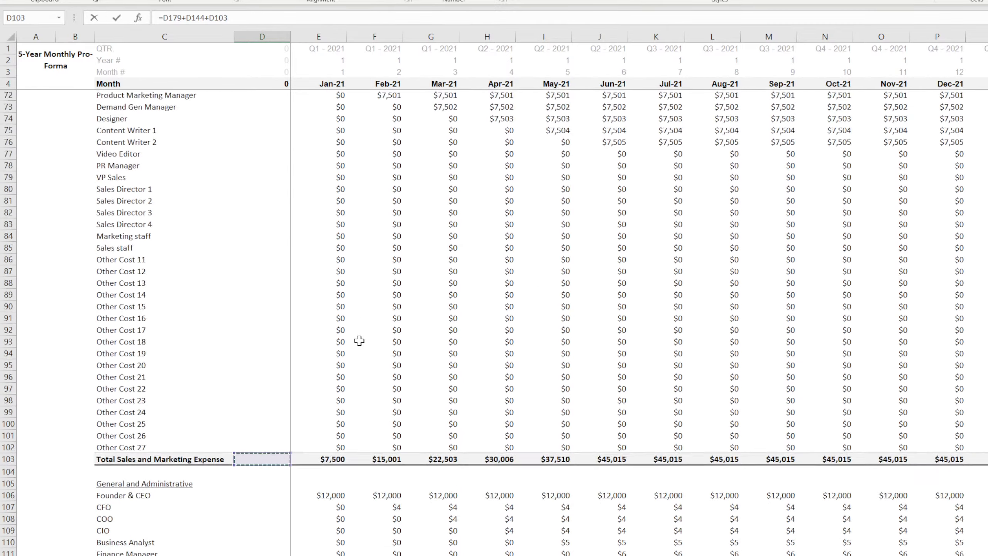
type("+")
left_click(275, 247)
type("+")
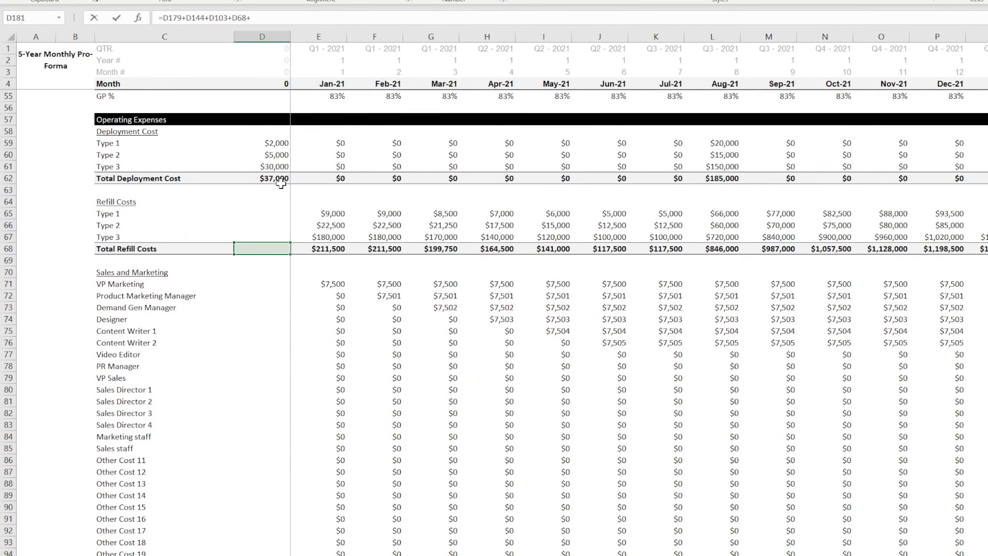
left_click(278, 180)
scroll(353, 316, "up", 11)
scroll(353, 316, "up", 6)
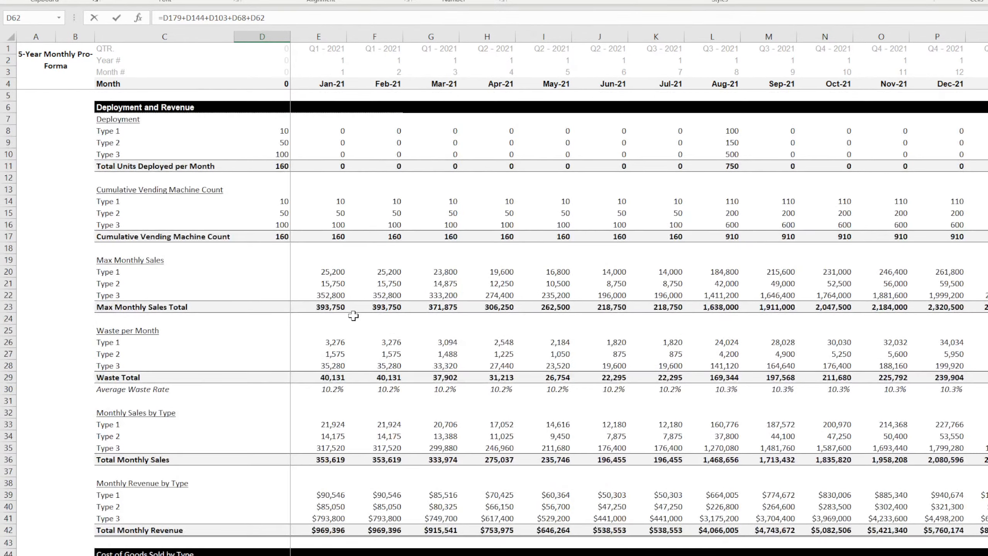
scroll(265, 280, "down", 4)
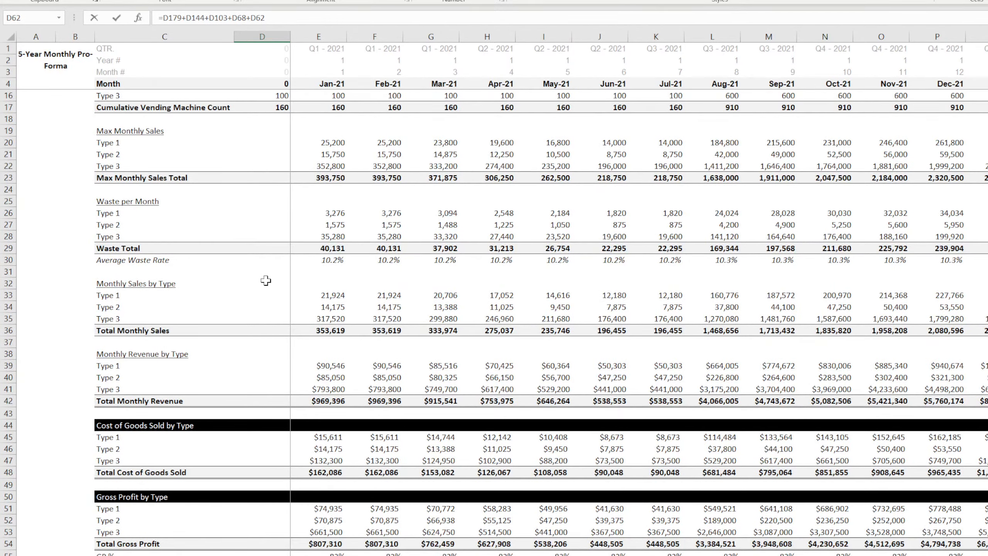
key("Return")
Format the operating expenses total row from its label through March 2021 as a bold, bordered total row with gray fill.
scroll(273, 390, "down", 12)
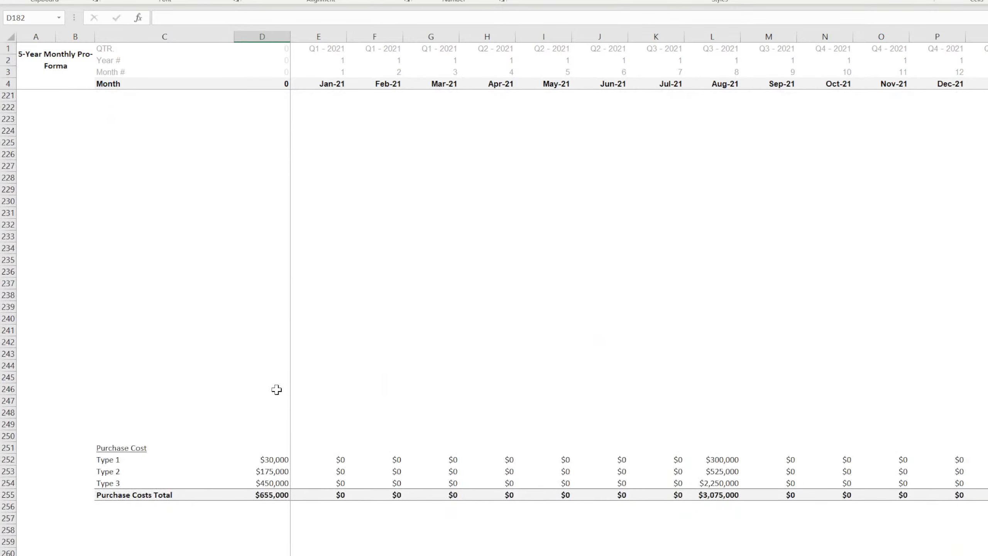
scroll(274, 455, "up", 13)
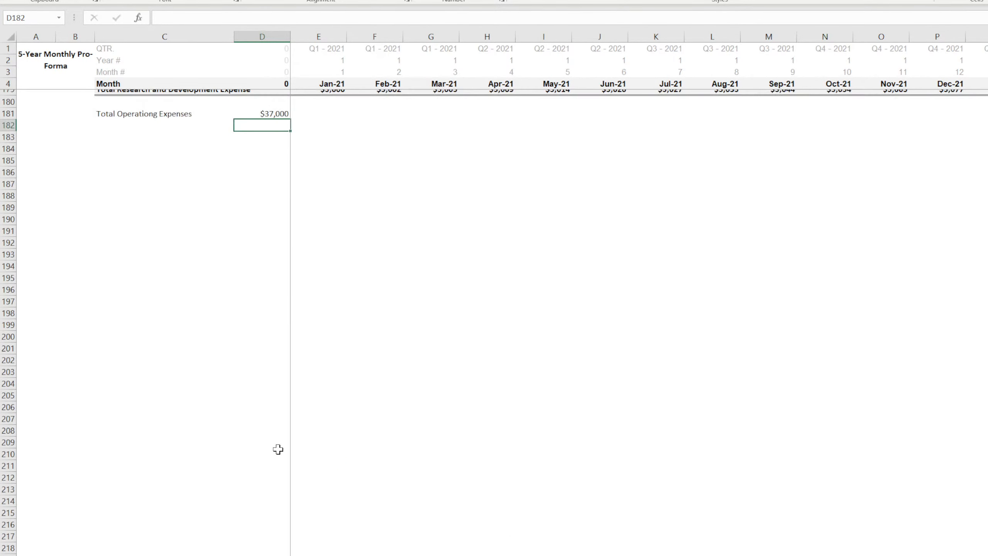
scroll(278, 448, "down", 13)
scroll(280, 449, "down", 7)
left_click(278, 200)
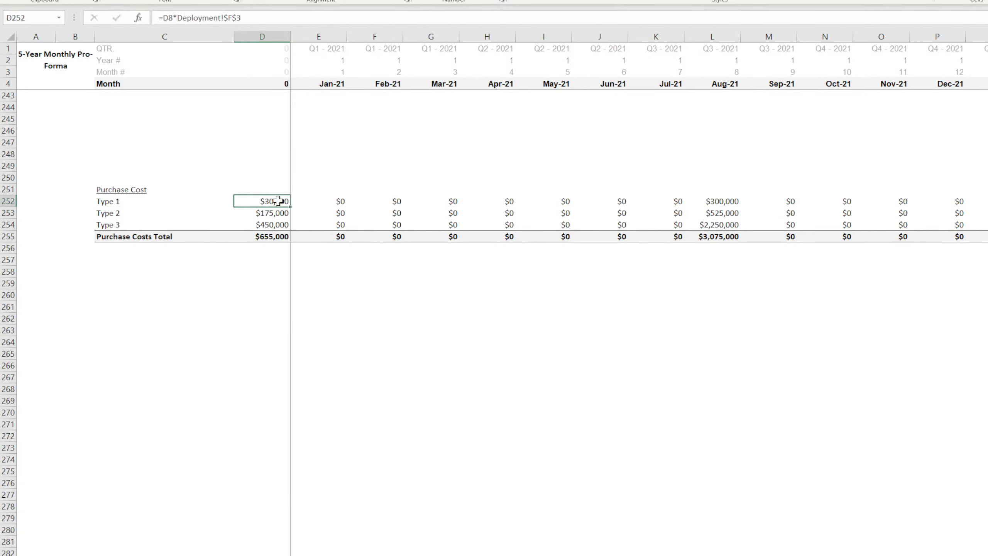
scroll(272, 241, "up", 20)
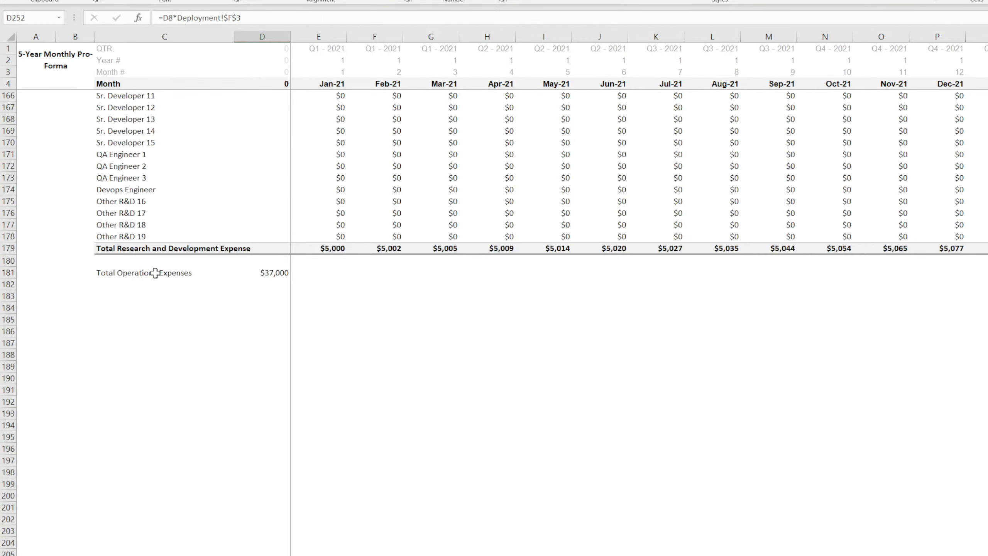
left_click_drag(155, 273, 453, 269)
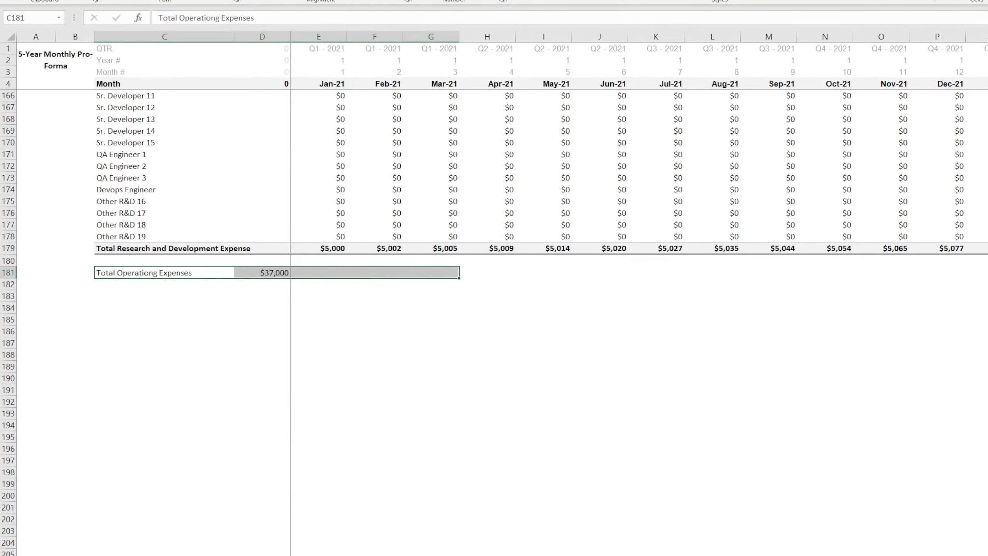
key("ctrl+b")
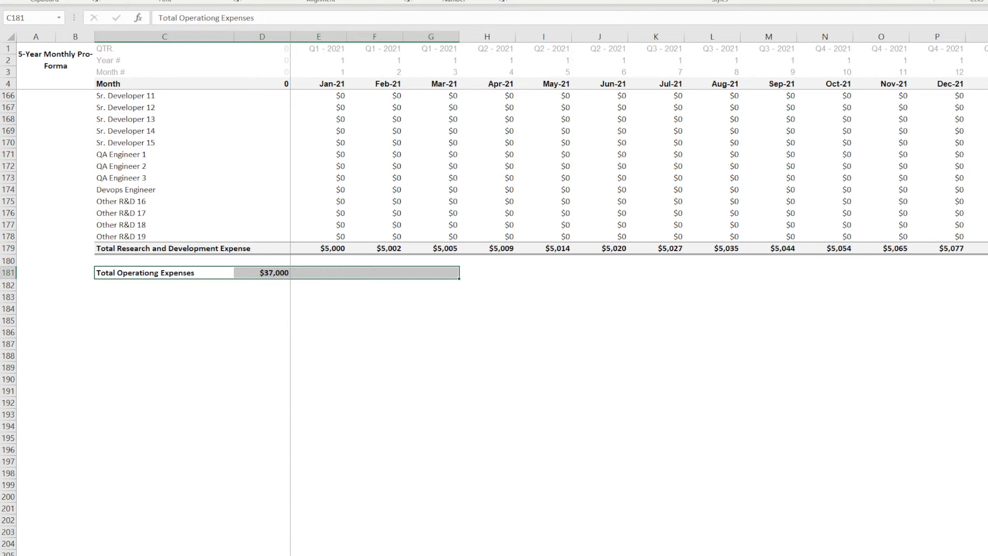
Fill the month 0 operating expenses formula in D181 across all the following months of the pro-forma.
left_click(260, 274)
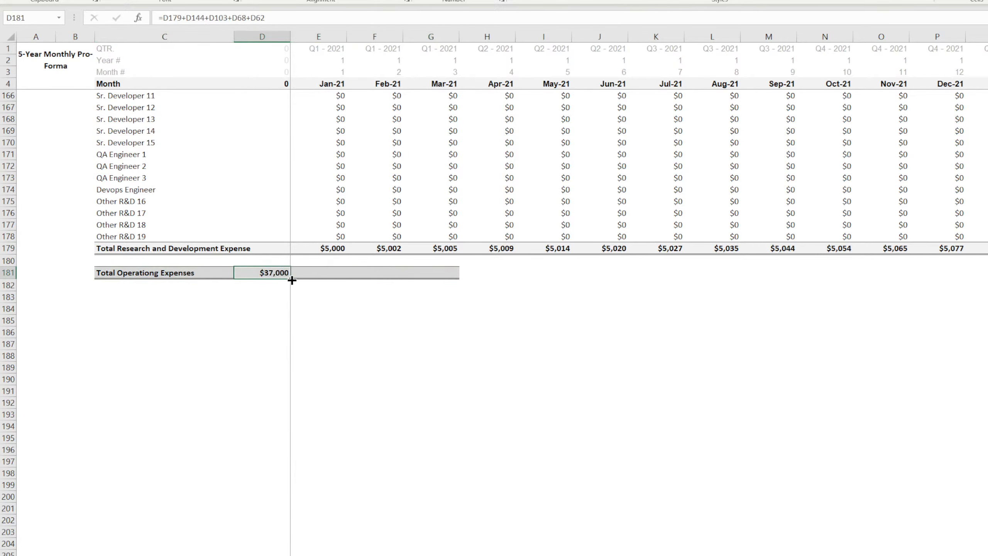
left_click_drag(294, 280, 985, 274)
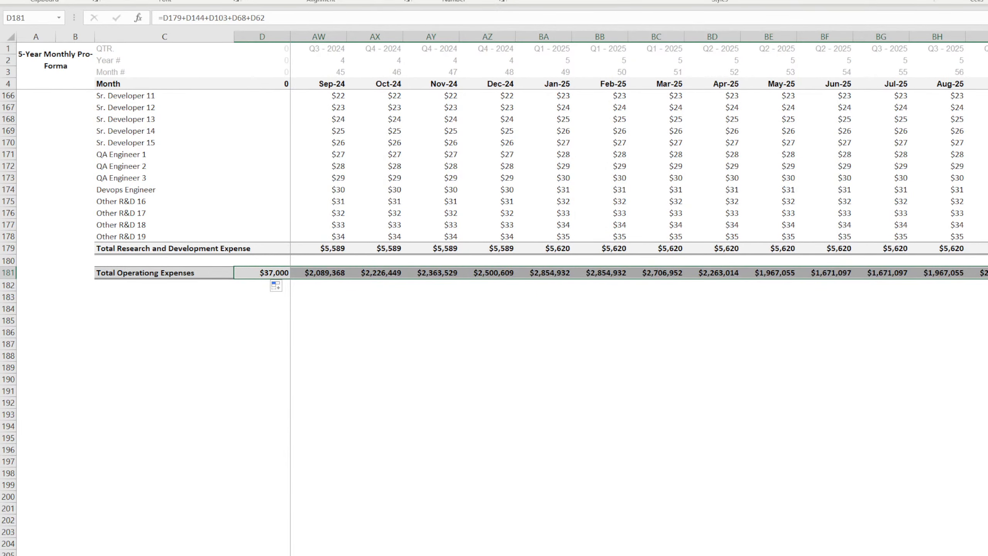
left_click(986, 379)
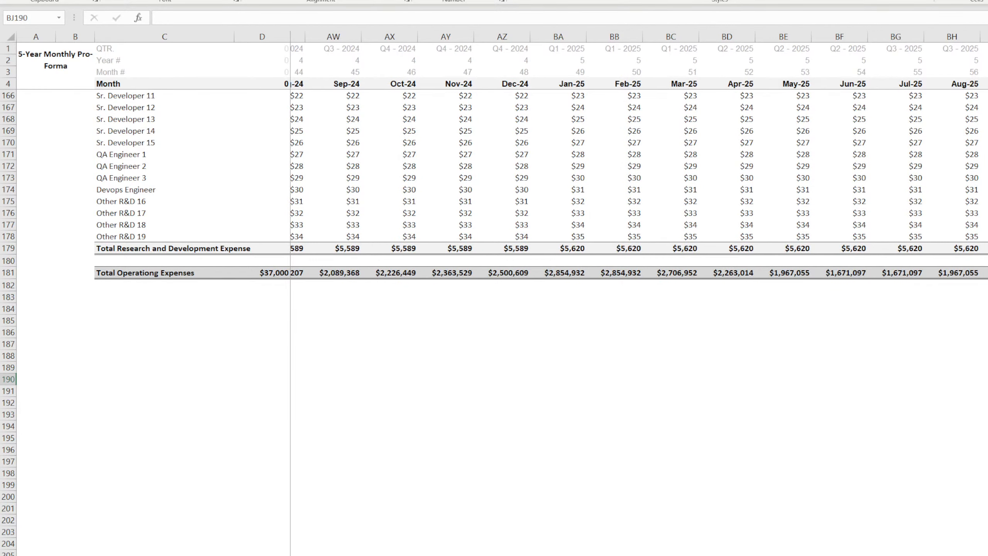
key("Home")
left_click(487, 414)
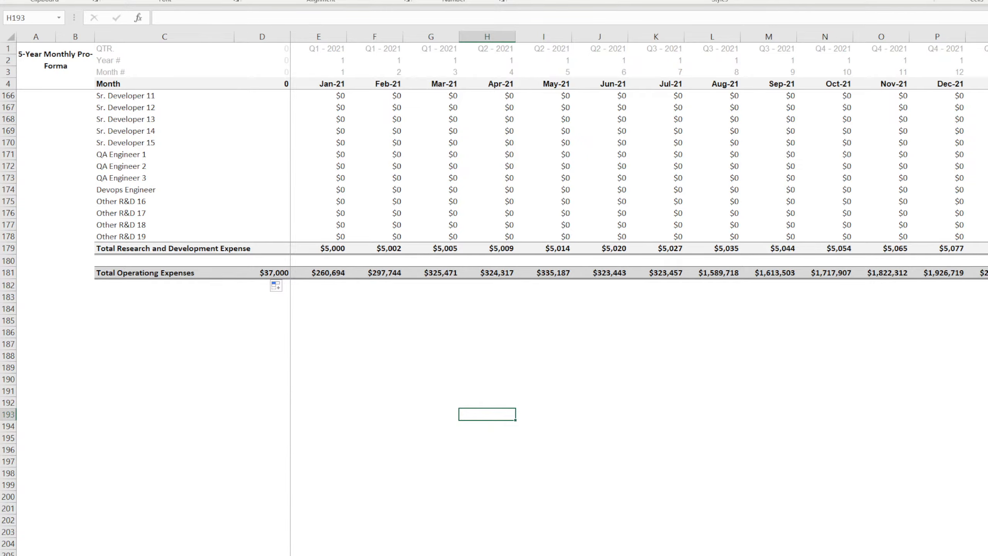
On the Cost Schedules sheet, move the note "These are considered G&A costs" up one row to start at K114, beside Vendor Royalties.
scroll(428, 360, "up", 20)
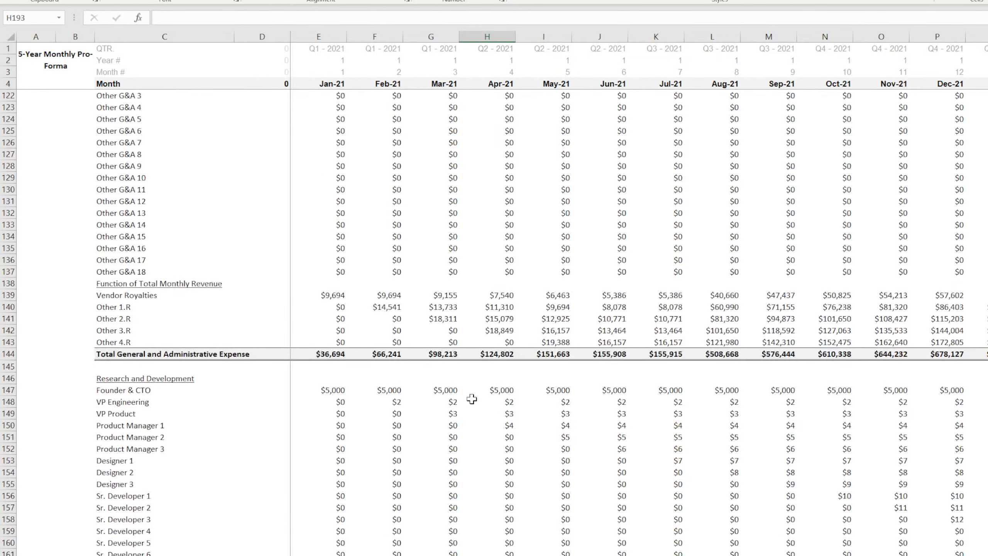
scroll(372, 365, "up", 7)
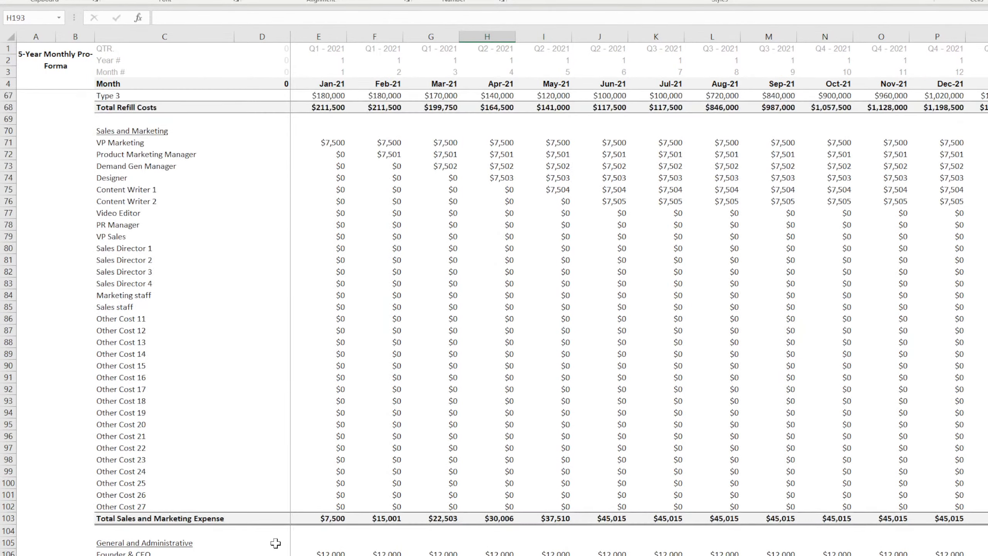
key("ctrl+Page_Up")
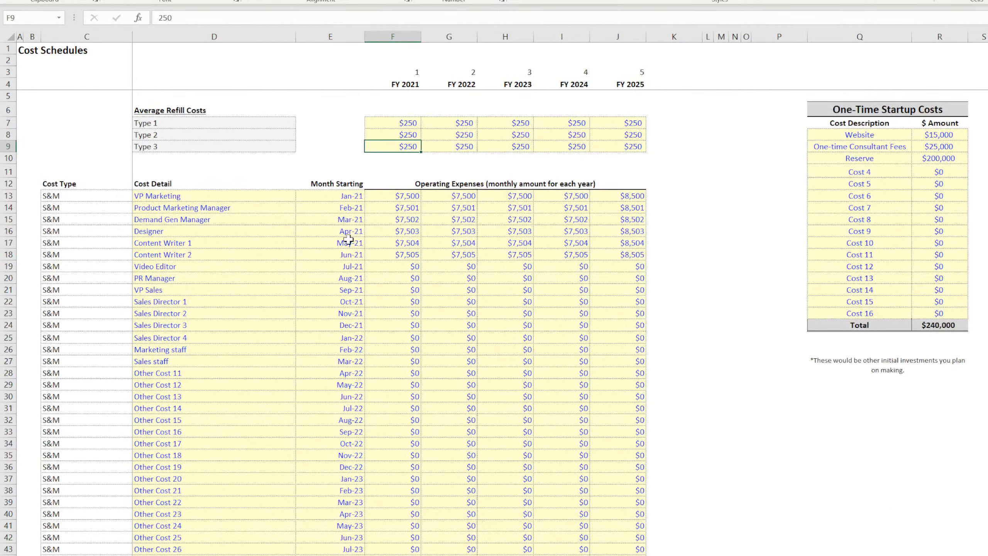
scroll(522, 408, "down", 20)
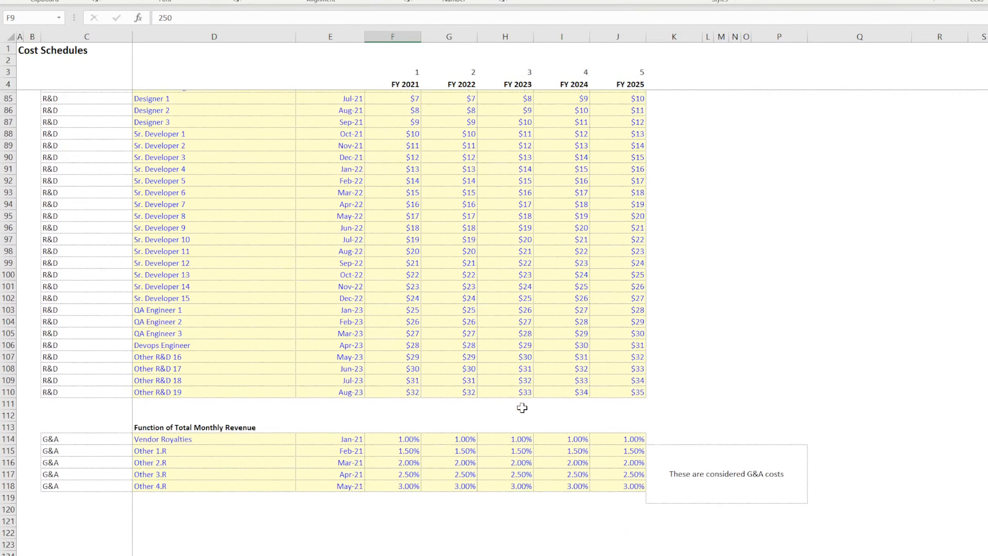
scroll(522, 408, "up", 1)
left_click_drag(782, 472, 774, 475)
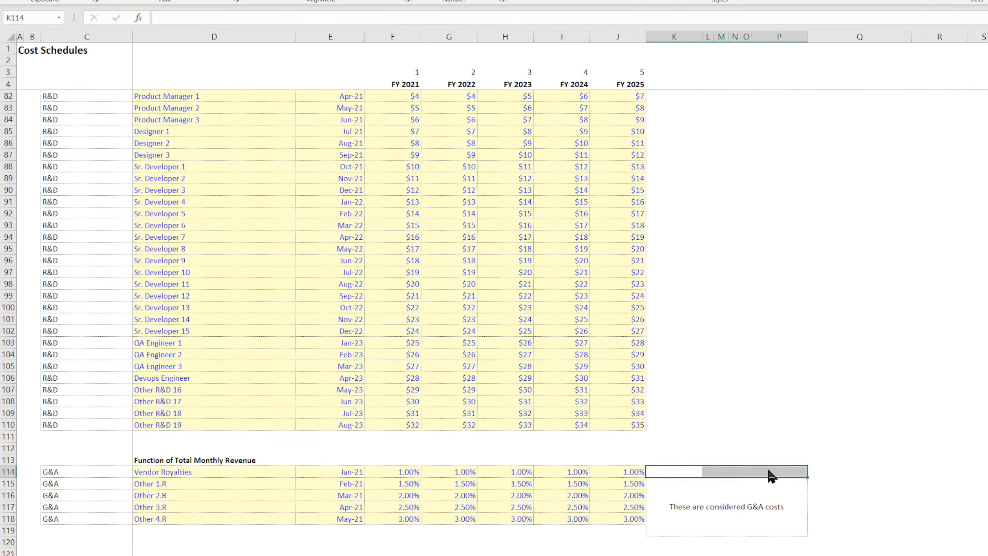
key("Down")
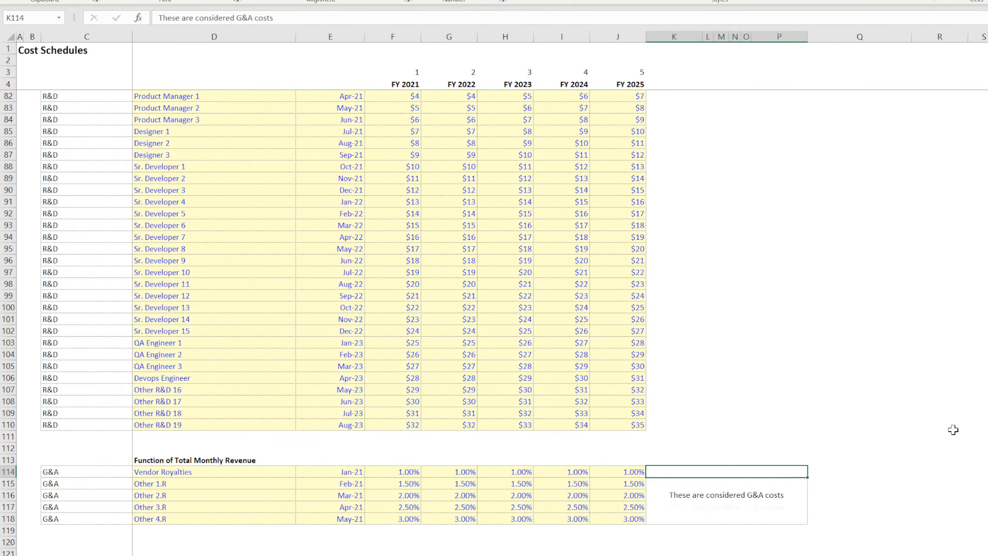
left_click(953, 425)
Copy the Jan-21 starting month from E13 into W8, the first CapEx month of disbursement.
scroll(432, 478, "up", 14)
scroll(432, 478, "up", 12)
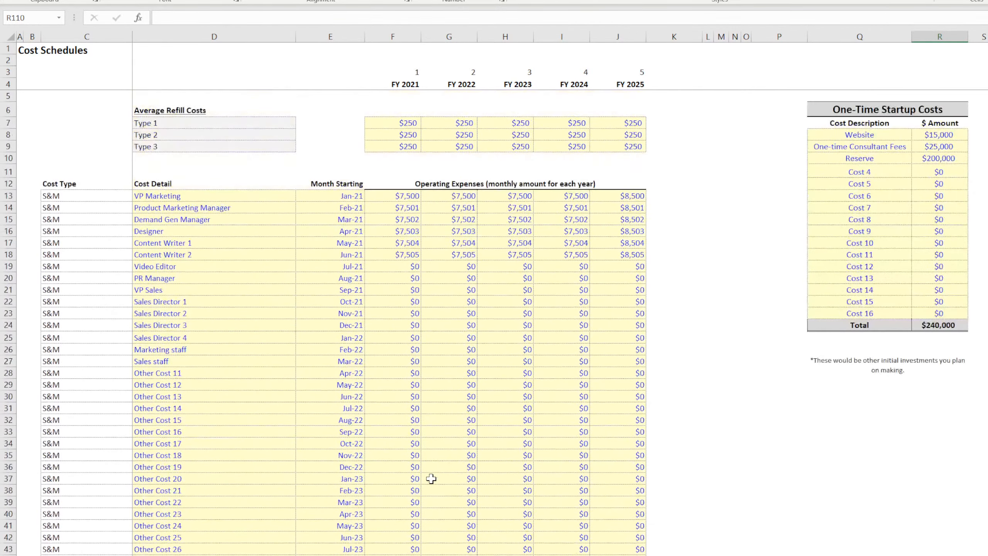
left_click(324, 194)
key("ctrl+c")
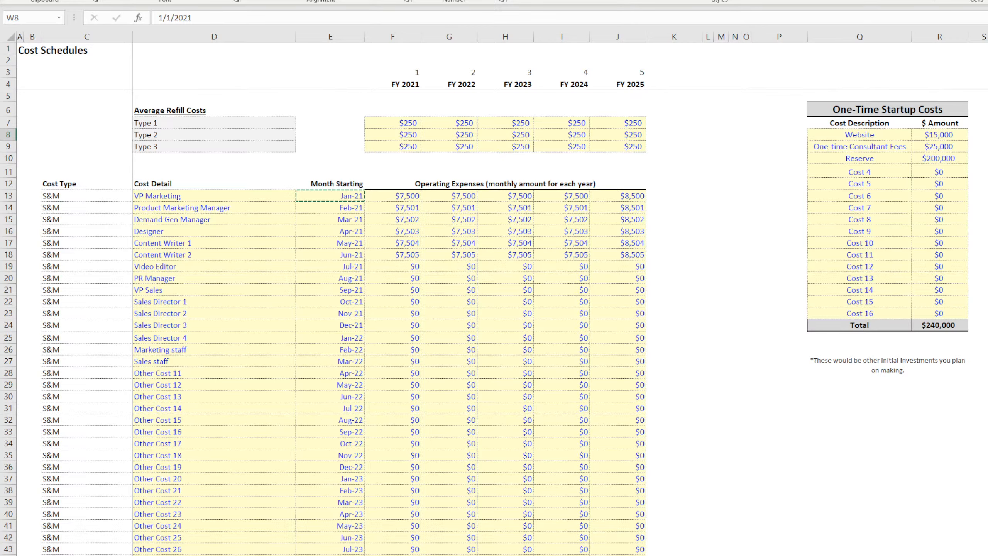
key("Return")
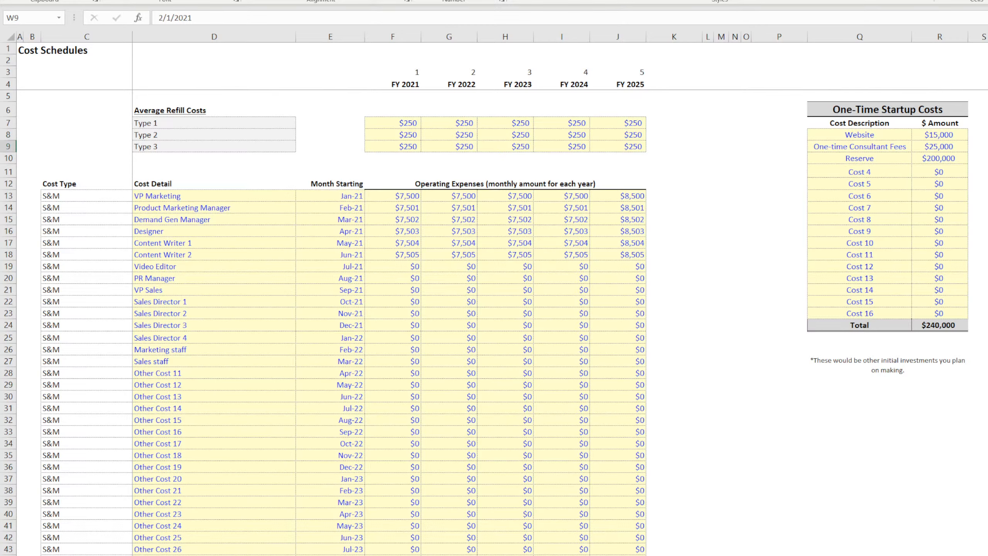
key("Up")
key("ctrl+shift+Down")
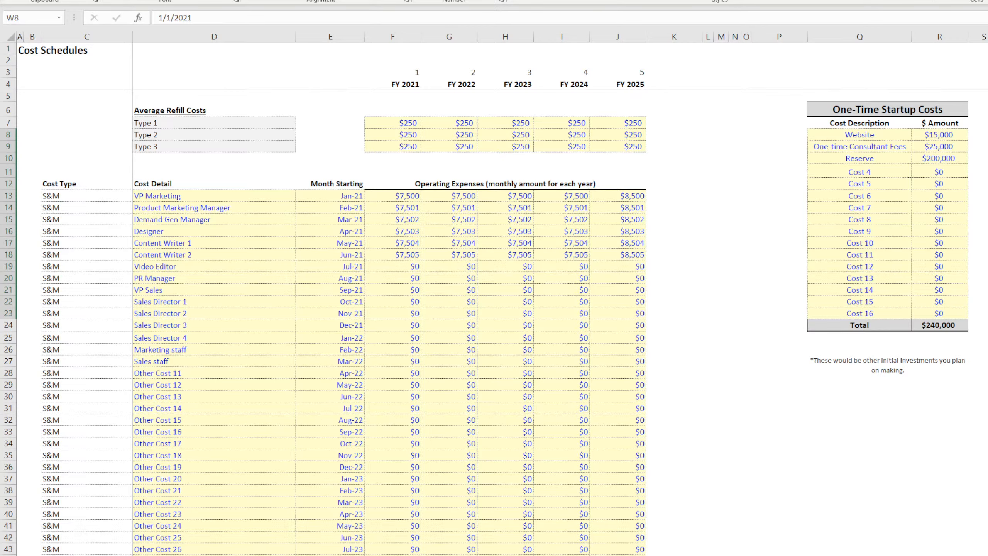
key("ctrl+Up")
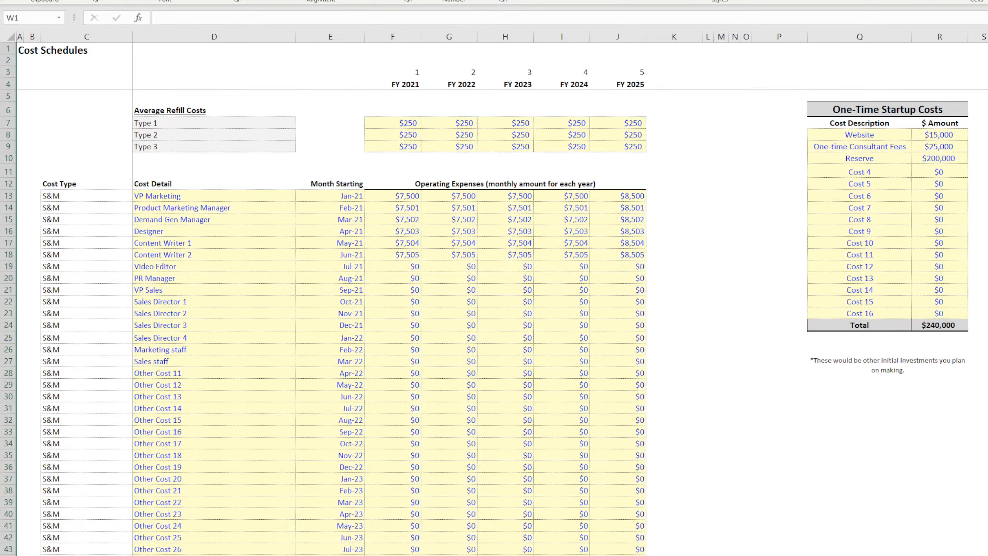
left_click(867, 464)
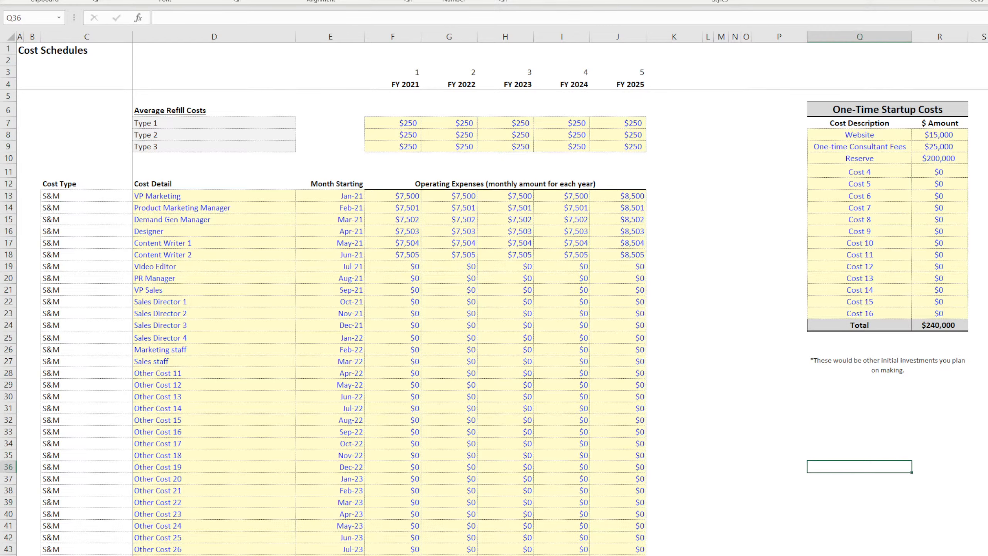
Narrow spacer columns K, P and S so the operating expense, startup cost and CapEx tables sit closer together.
left_click(987, 431)
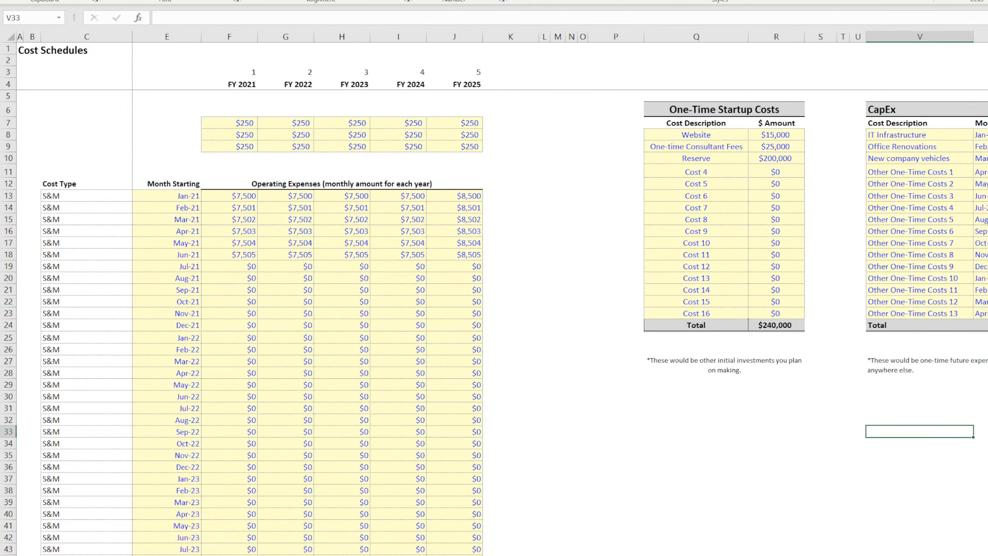
left_click_drag(643, 36, 599, 36)
left_click_drag(539, 35, 504, 35)
left_click(699, 452)
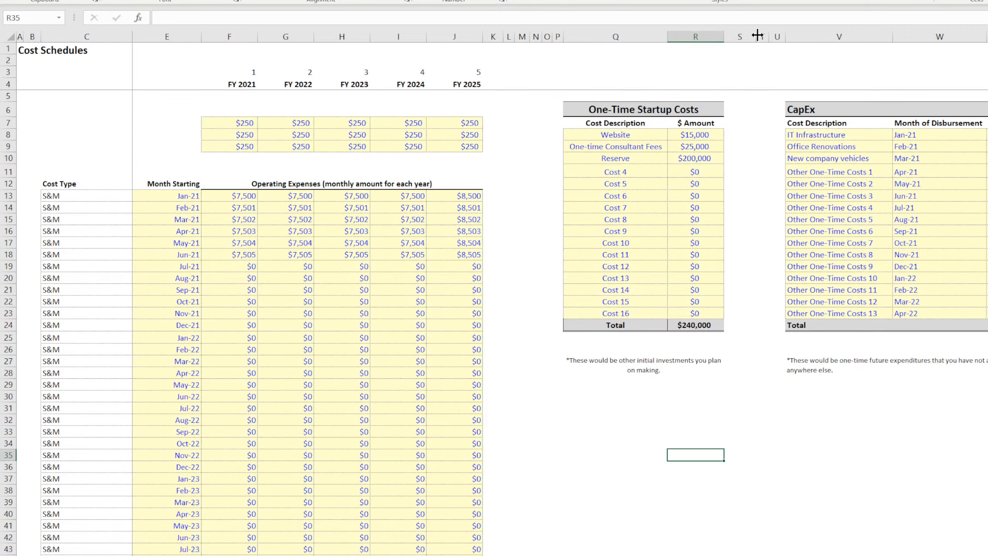
mouse_move(756, 36)
left_mouse_down()
mouse_move(739, 36)
mouse_move(751, 37)
left_mouse_up()
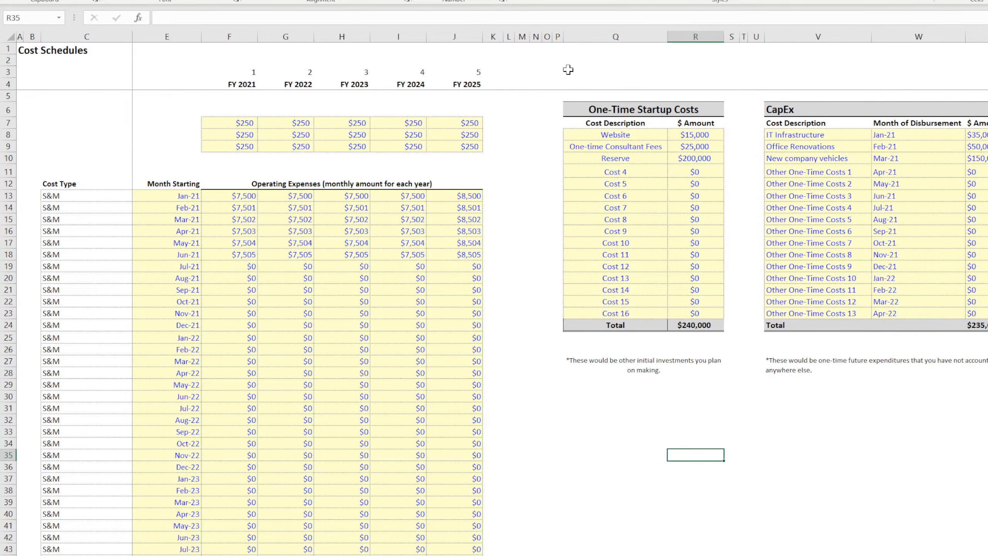
left_click_drag(502, 35, 496, 36)
left_click(875, 455)
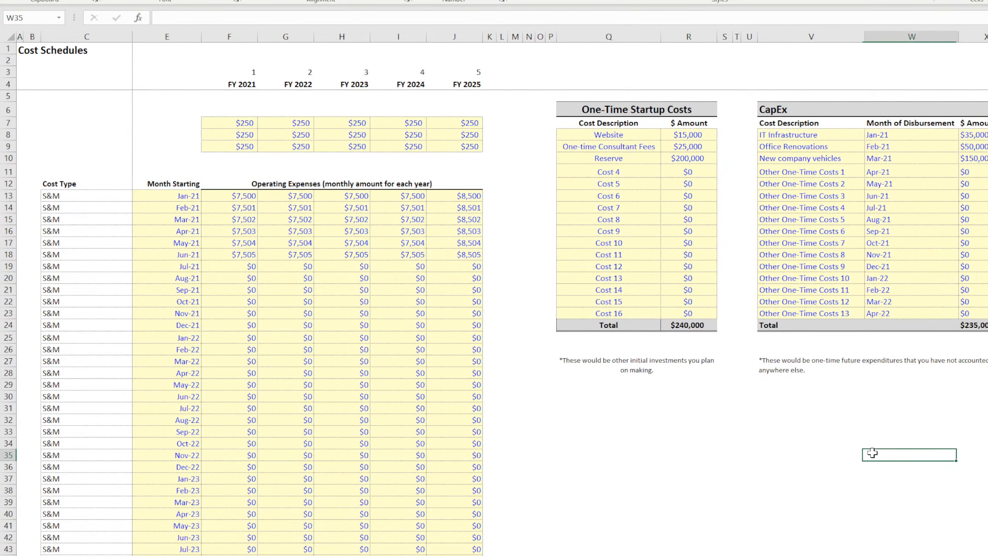
scroll(560, 323, "left", 1)
left_click(775, 443)
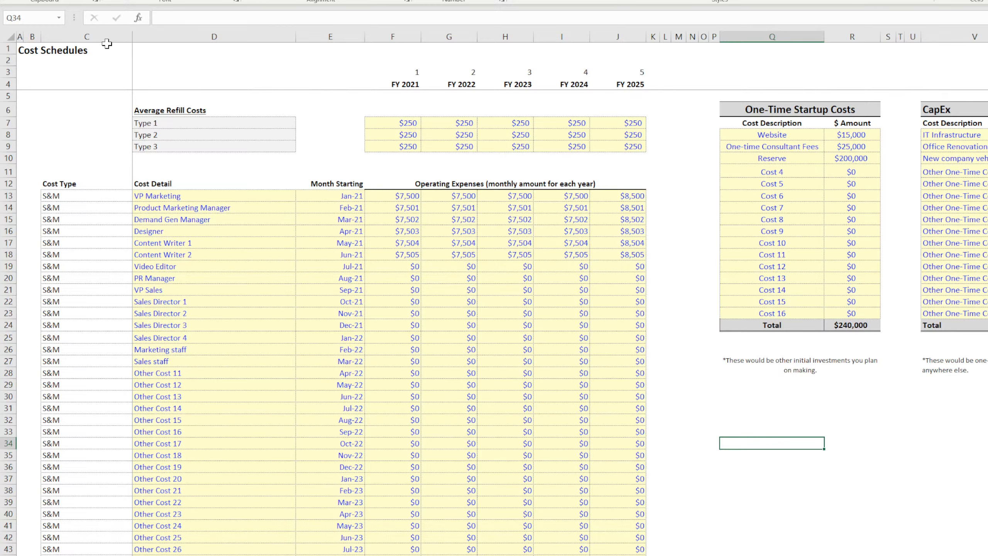
Change the Average Refill Costs heading in D6 to Average Cost per Refill per Vending Machine.
left_click(195, 112)
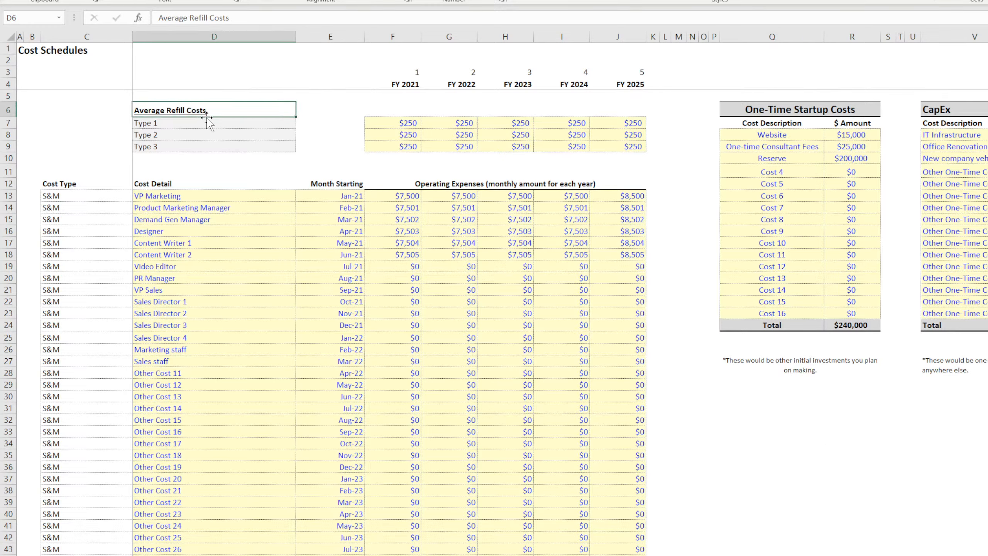
left_click(618, 124)
left_click_drag(617, 124, 411, 148)
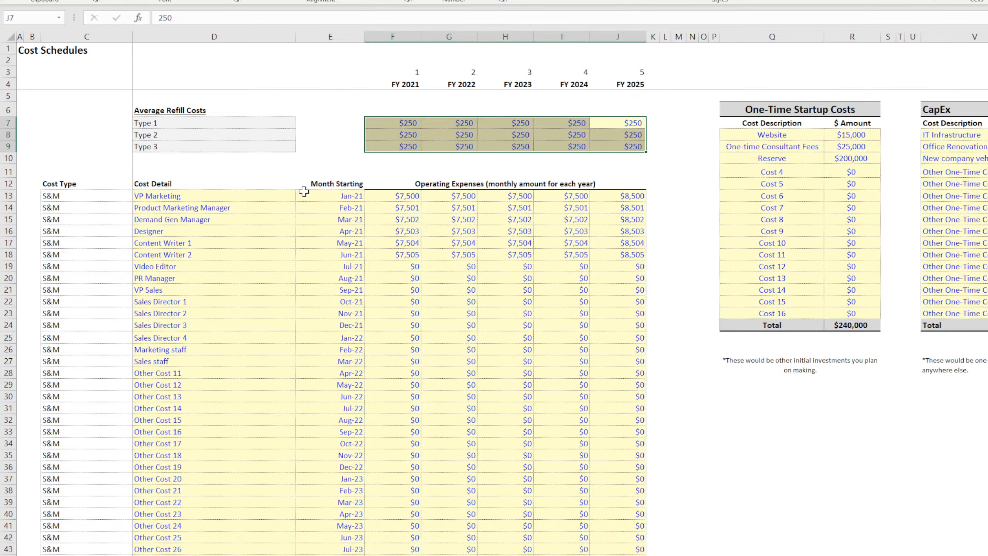
left_click(184, 112)
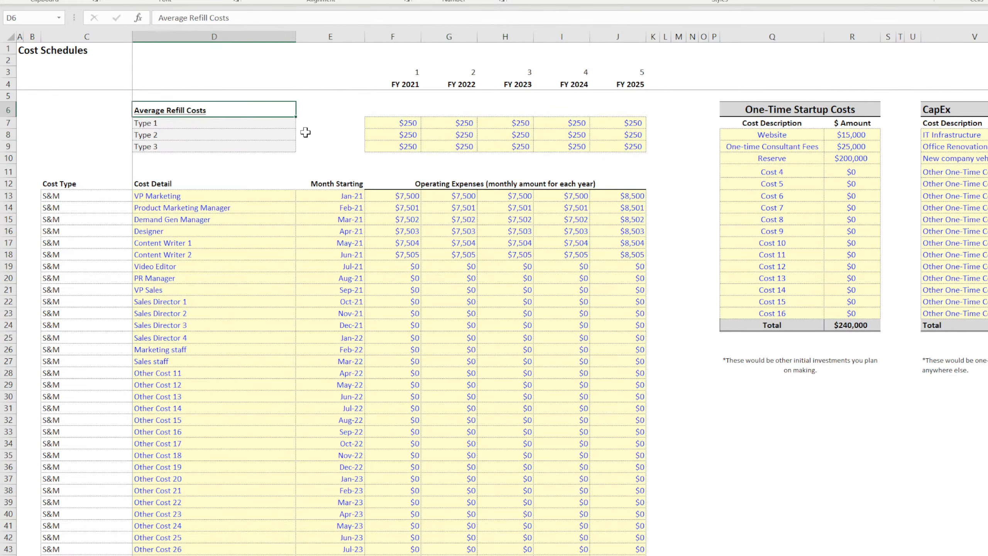
type("Average Cost ")
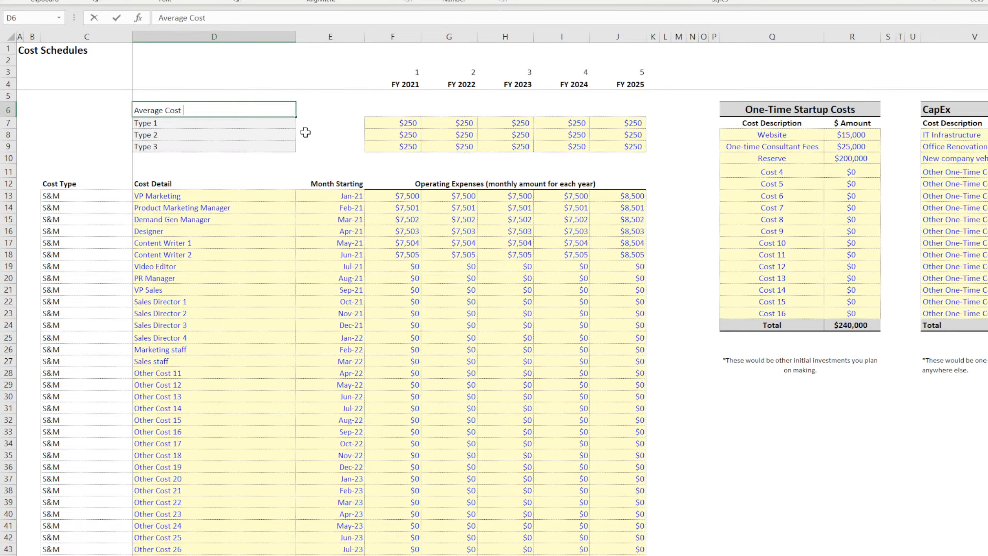
type("per Refill per Vending MAc")
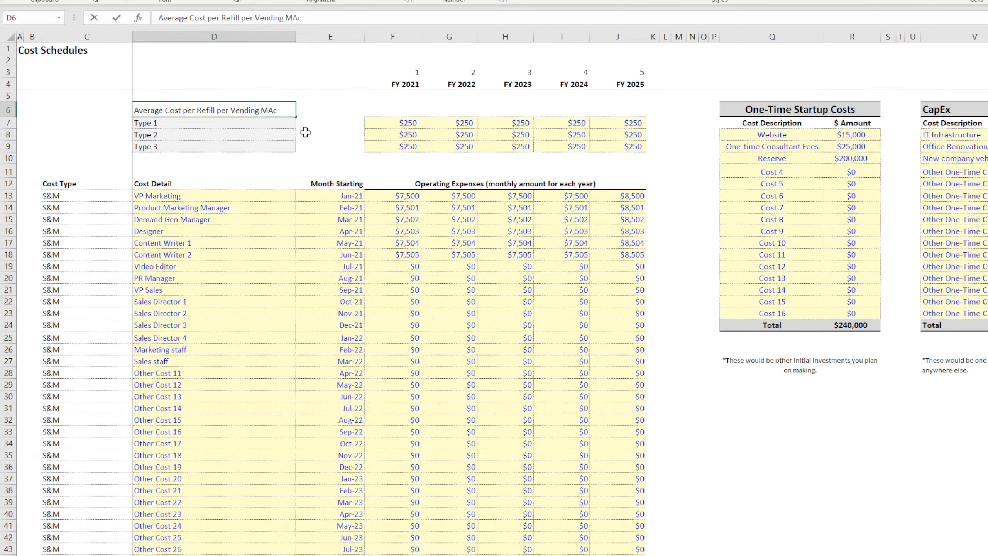
type("h")
key("BackSpace")
key("BackSpace")
key("BackSpace")
type("achine")
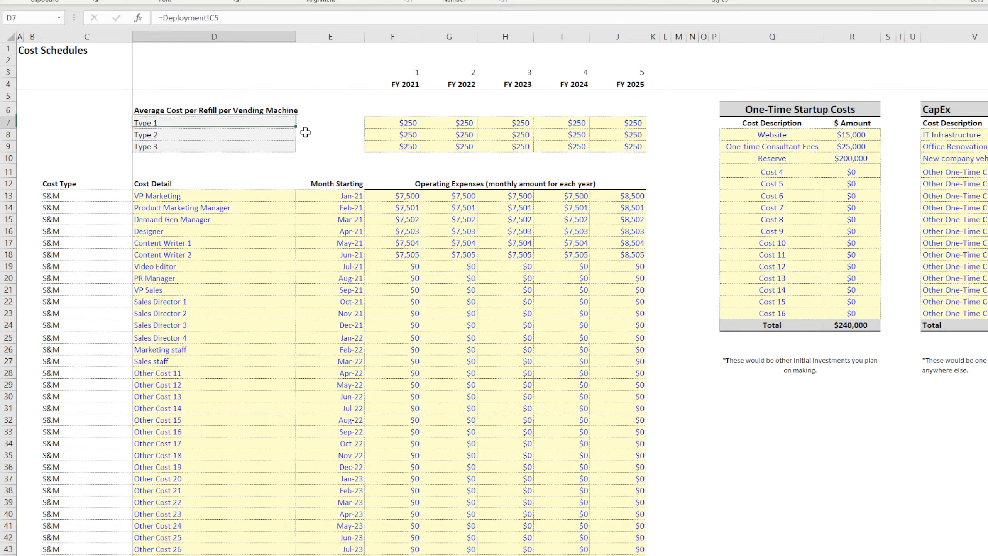
key("Return")
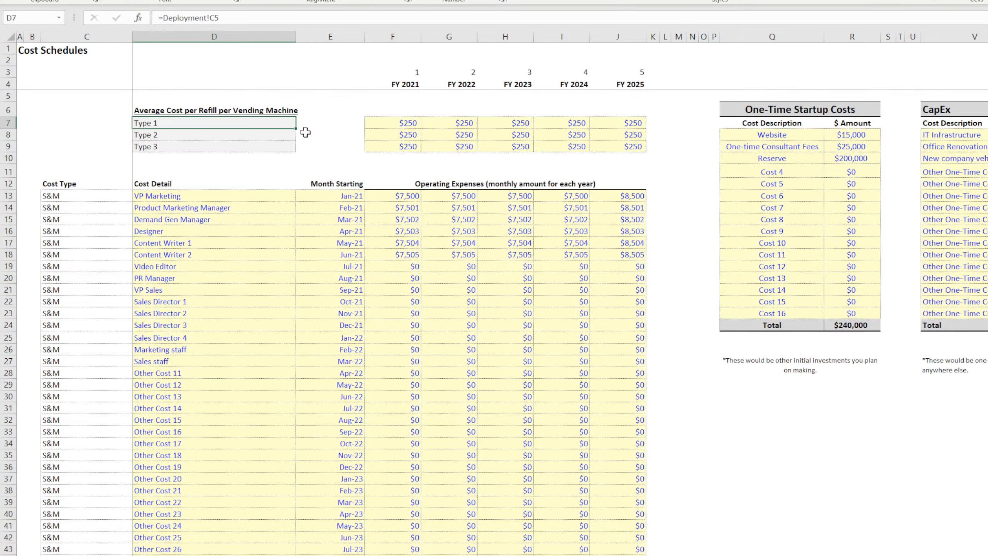
Compare the Type 1 refill cost and monthly max capacity percentages with the Type 1 Max Refills per Month on the Revenue sheet.
left_click(390, 122)
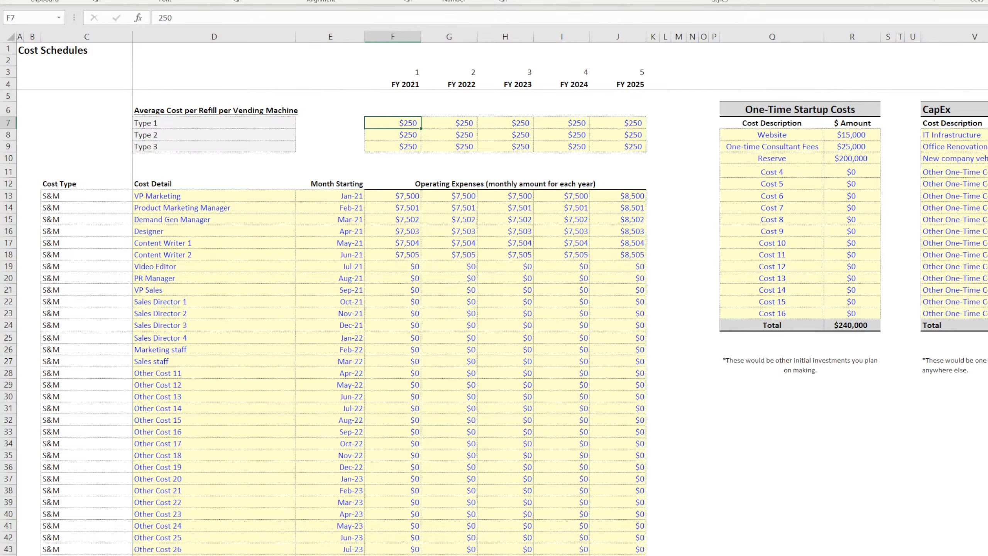
left_click(230, 555)
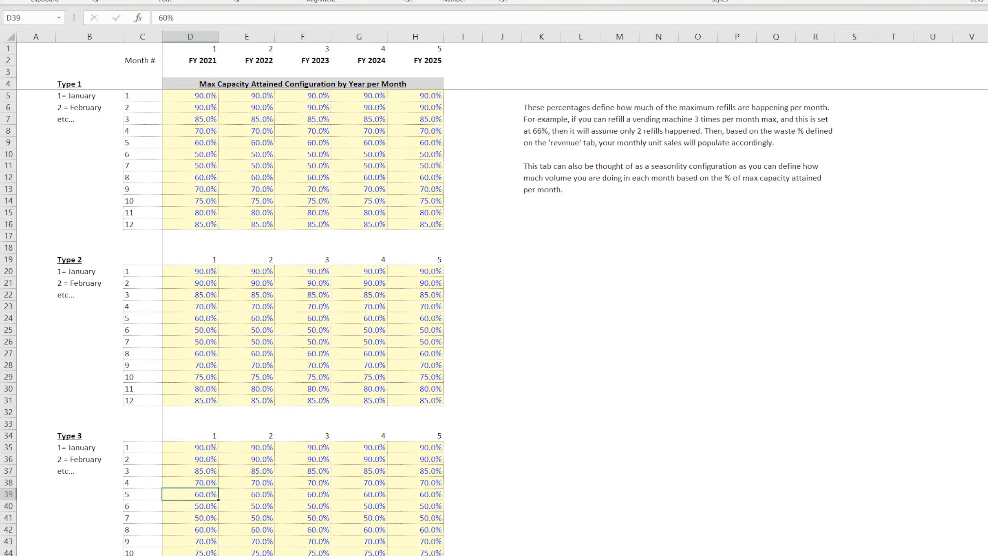
left_click_drag(185, 93, 428, 223)
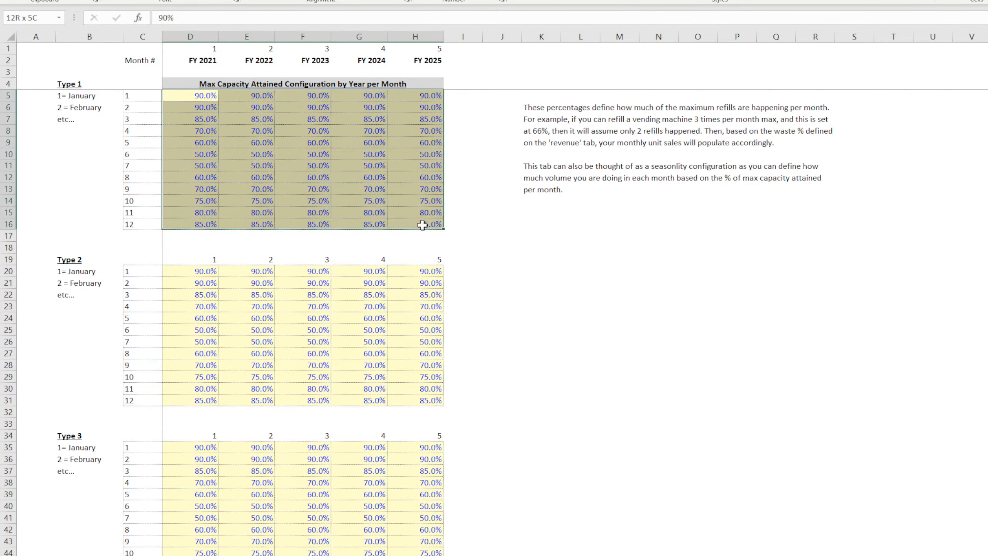
left_click(230, 555)
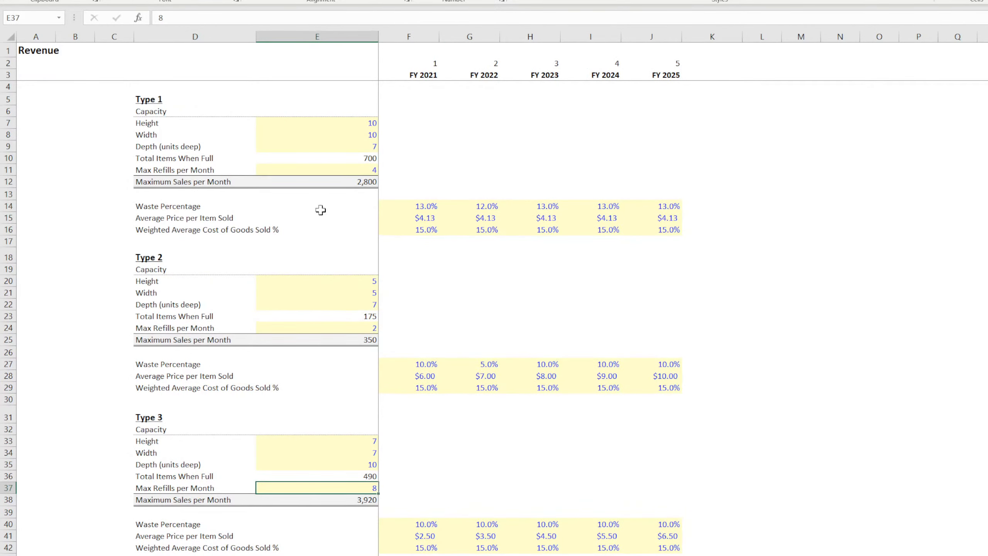
left_click(350, 170)
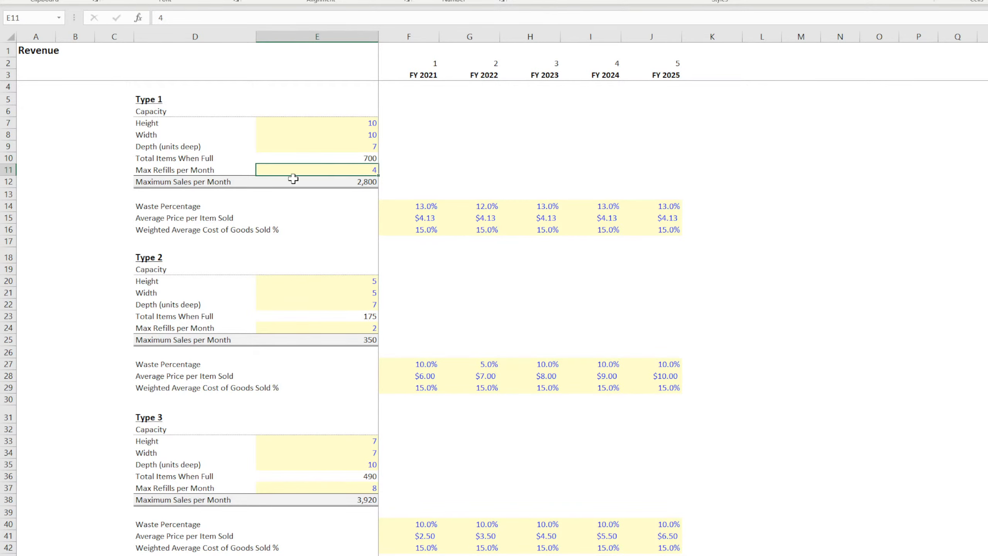
left_click_drag(172, 172, 320, 166)
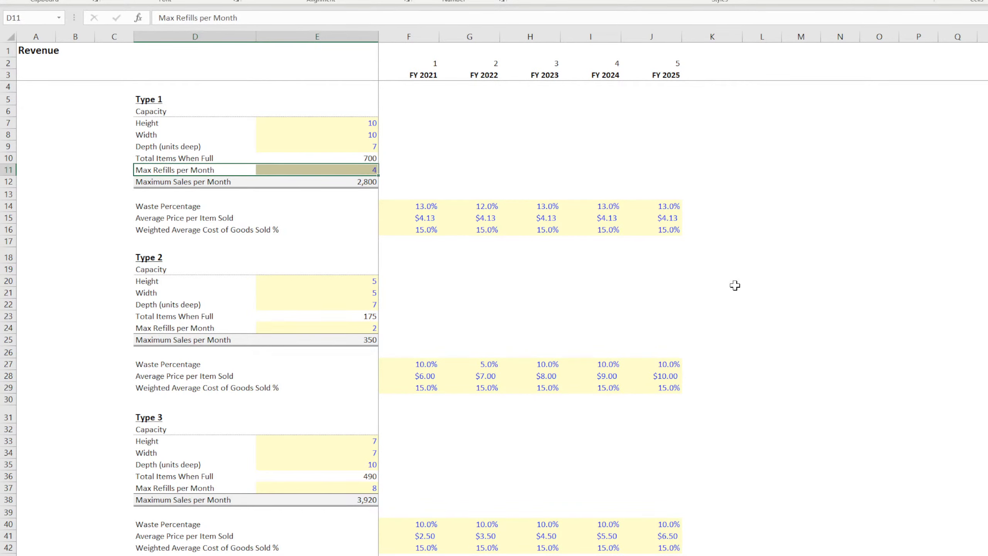
left_click(230, 555)
left_click_drag(197, 95, 415, 225)
left_click_drag(189, 91, 407, 225)
left_click(217, 555)
left_click(360, 169)
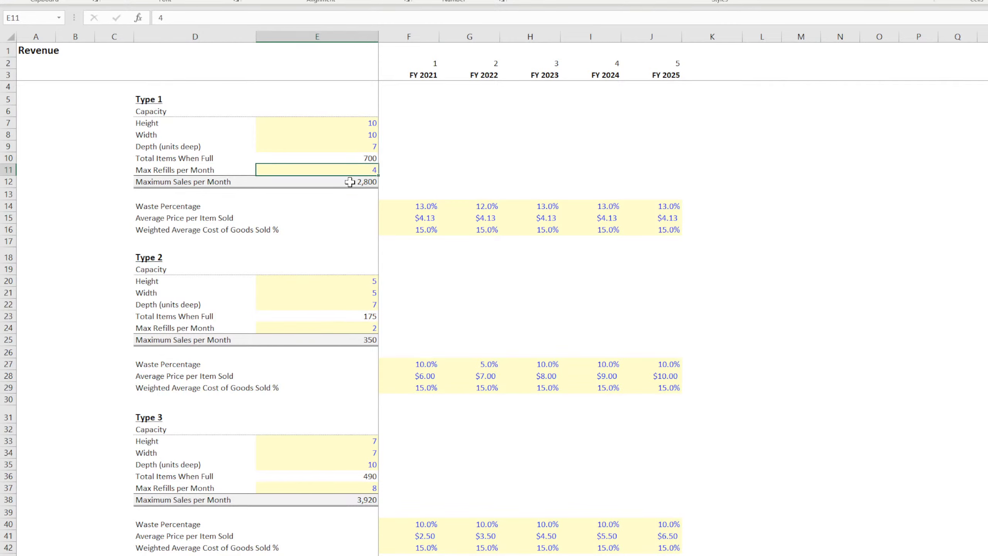
Examine the Type 1 waste percentages for all five years and the Maximum Sales per Month formula in E12.
left_click_drag(430, 207, 640, 210)
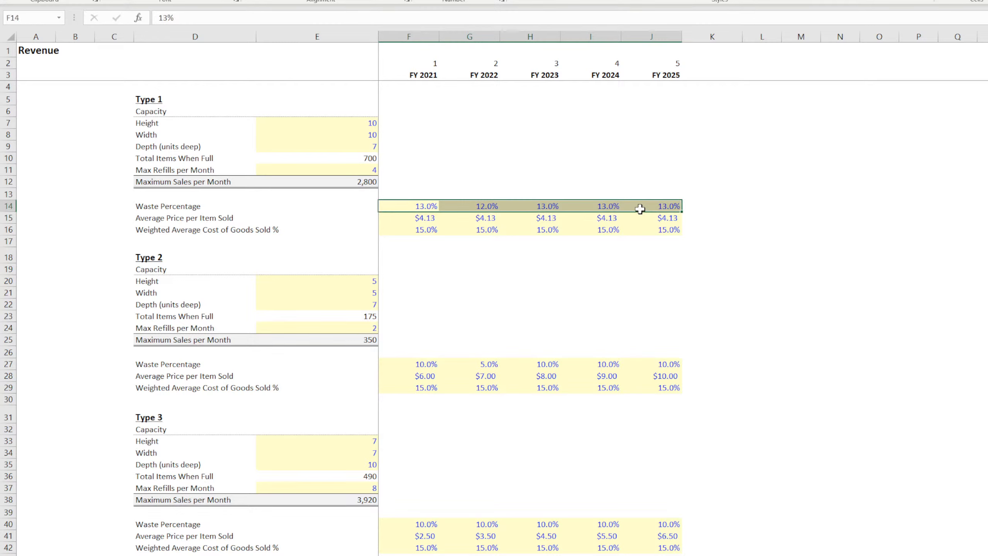
left_click(368, 183)
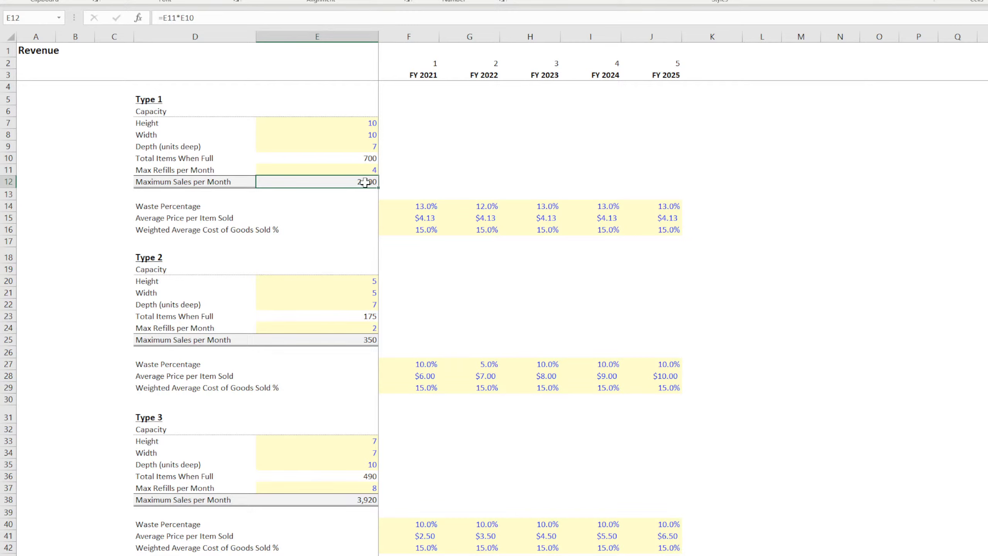
left_click_drag(357, 182, 221, 185)
left_click(346, 184)
left_click_drag(366, 171, 357, 181)
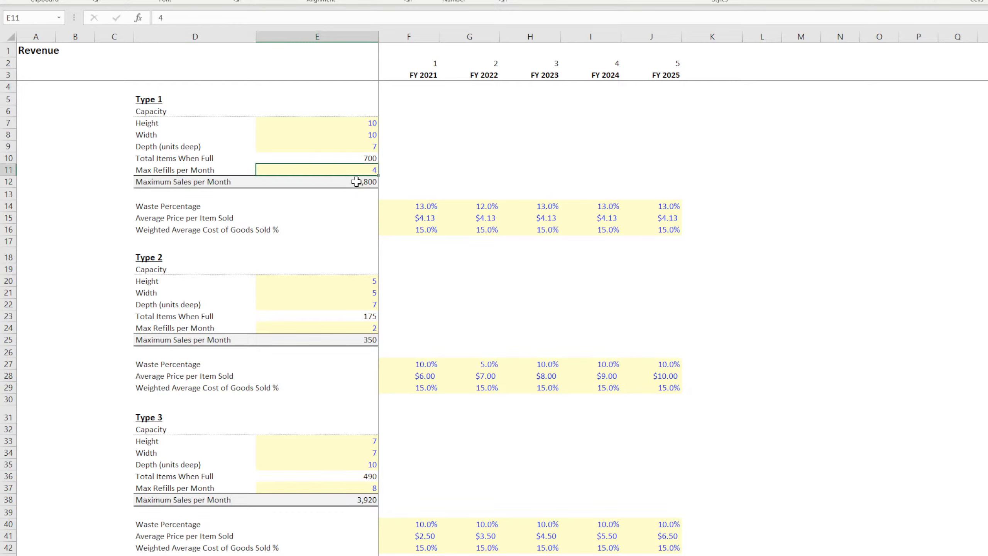
left_click(355, 183)
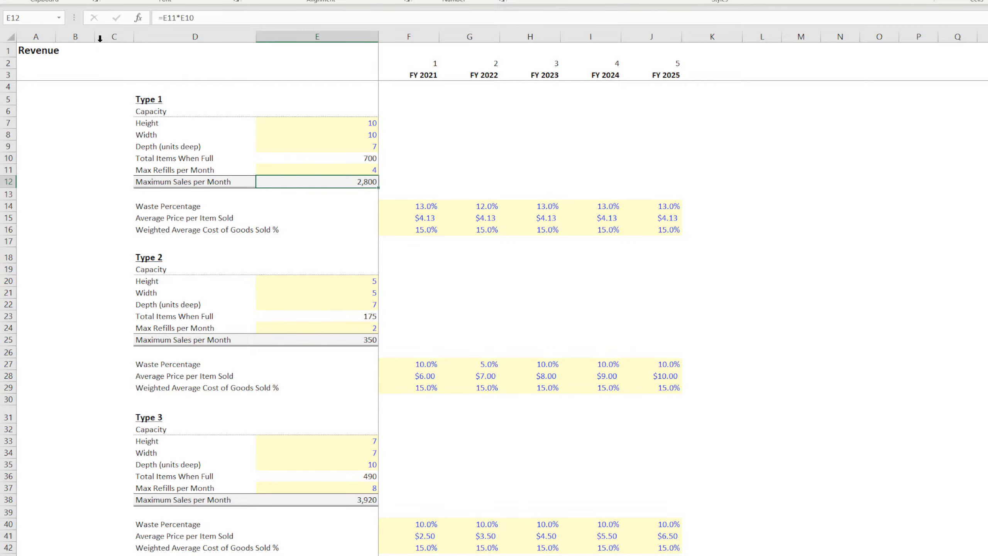
Narrow the empty spacer columns A through C on the Revenue sheet.
left_click_drag(95, 37, 40, 38)
left_click(696, 281)
left_click(813, 304)
scroll(571, 352, "down", 3)
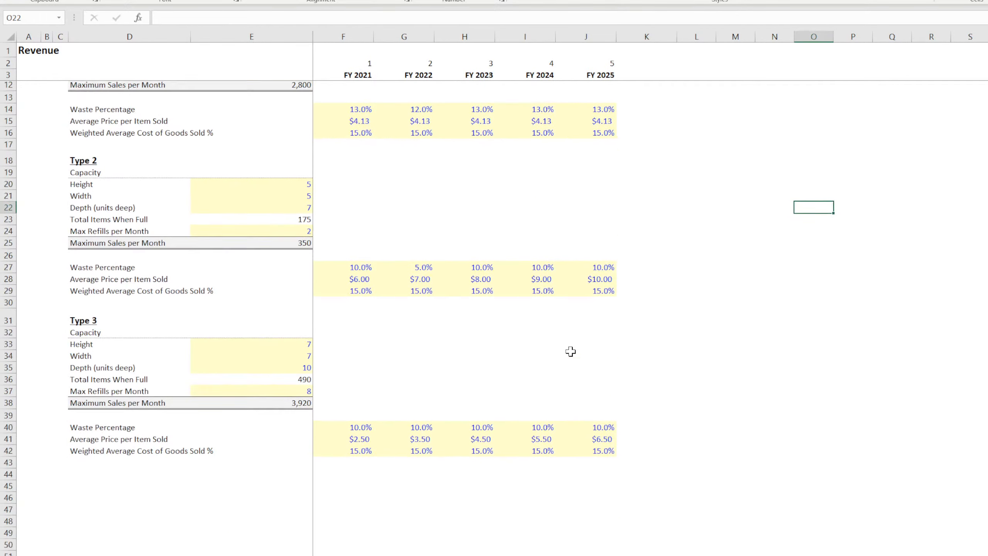
scroll(571, 352, "down", 5)
scroll(571, 351, "up", 8)
Add an EBITDA label in C184 of the 5-Year Monthly Pro-Forma, below the total operating expenses row.
key("ctrl+Page_Down")
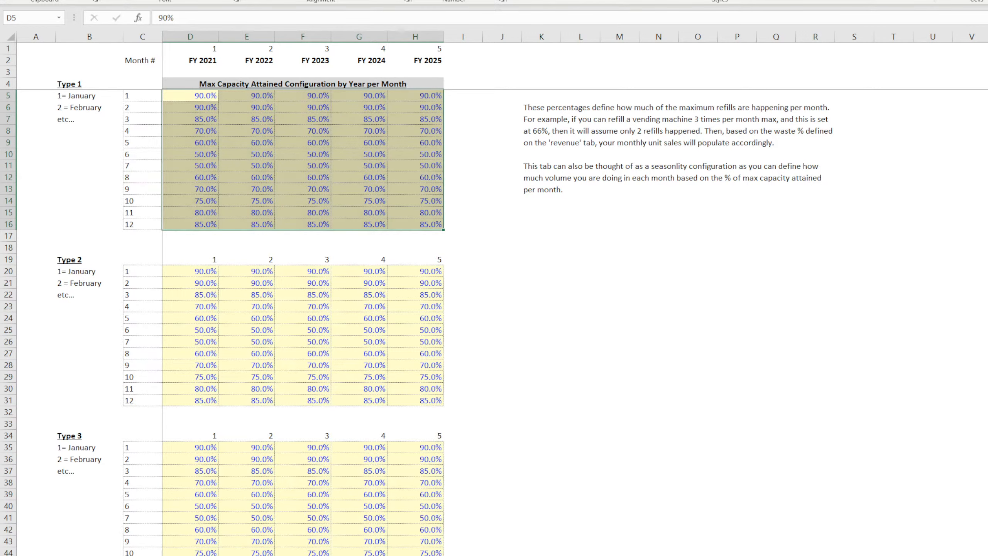
key("ctrl+Page_Up")
key("ctrl+Page_Down")
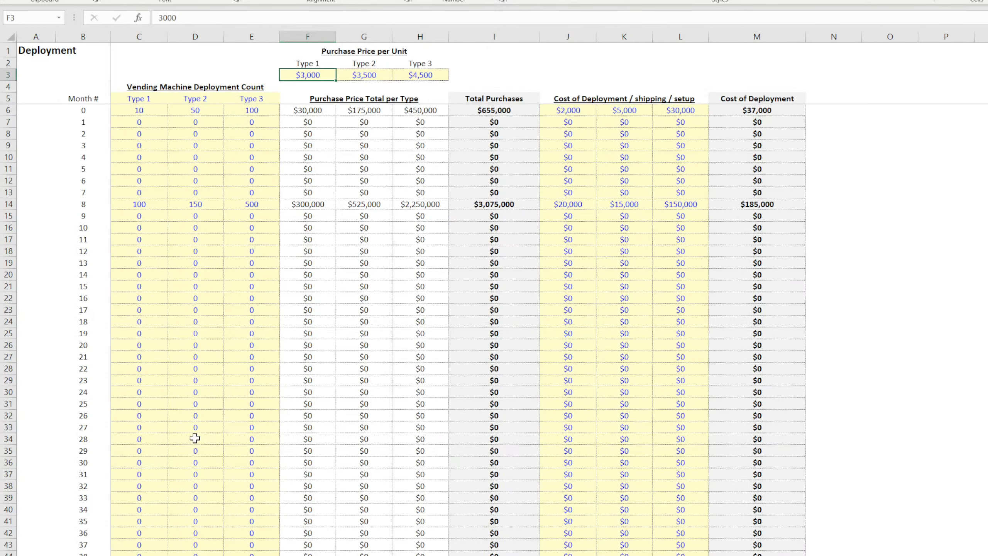
key("ctrl+Page_Down")
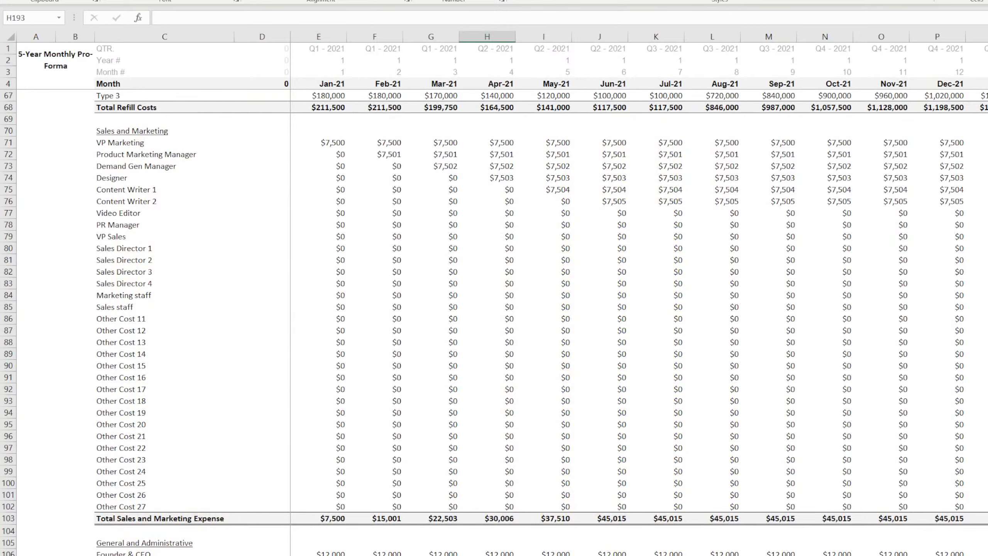
scroll(194, 420, "down", 20)
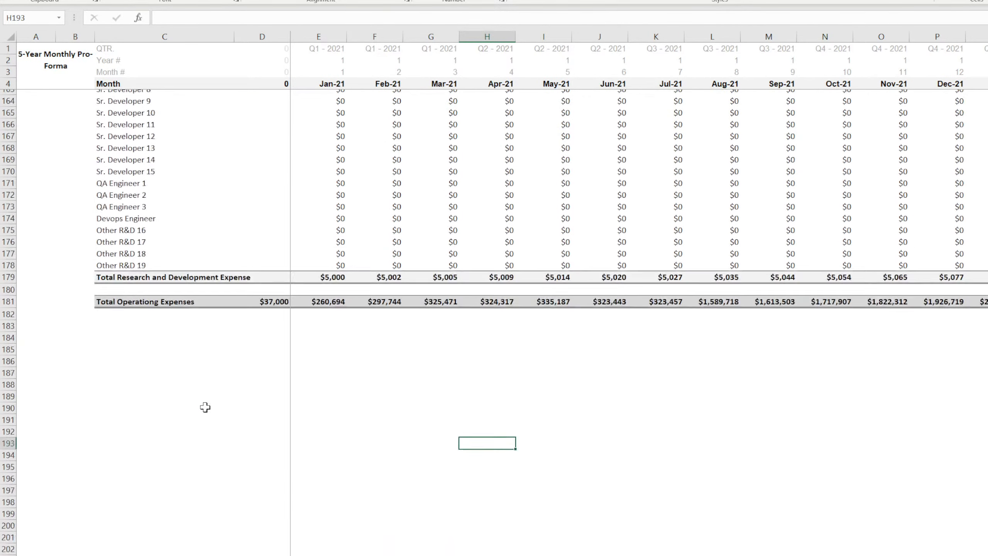
left_click(115, 287)
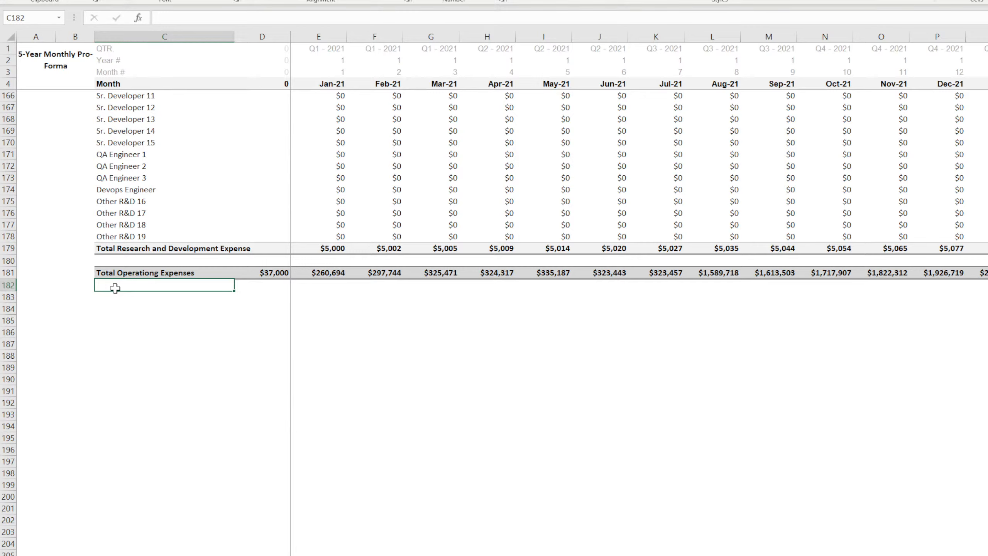
key("Down")
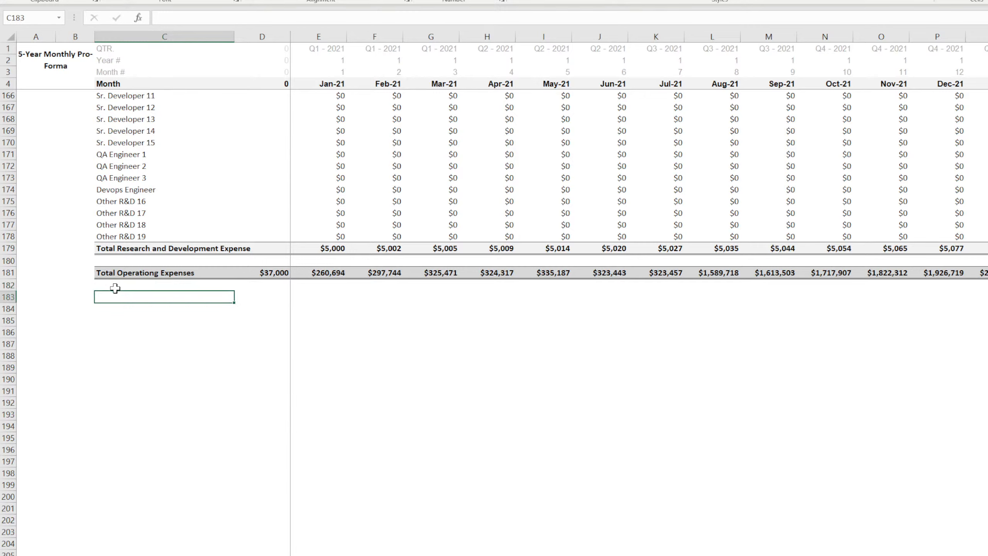
key("Down")
type("EBI")
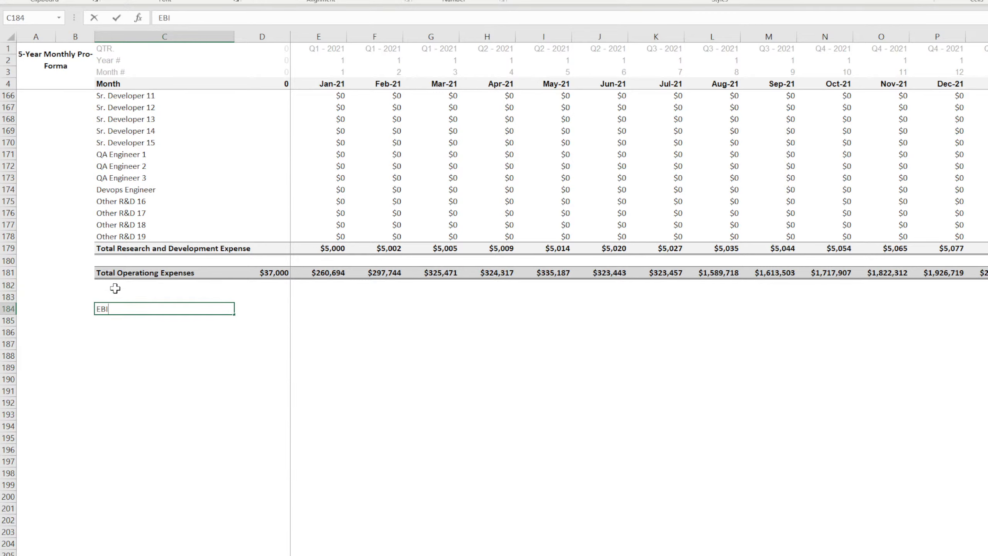
type("TDA")
key("Return")
Calculate month 0 EBITDA in D184 as total gross profit less total operating expenses with =D54-D181.
key("Up")
key("Right")
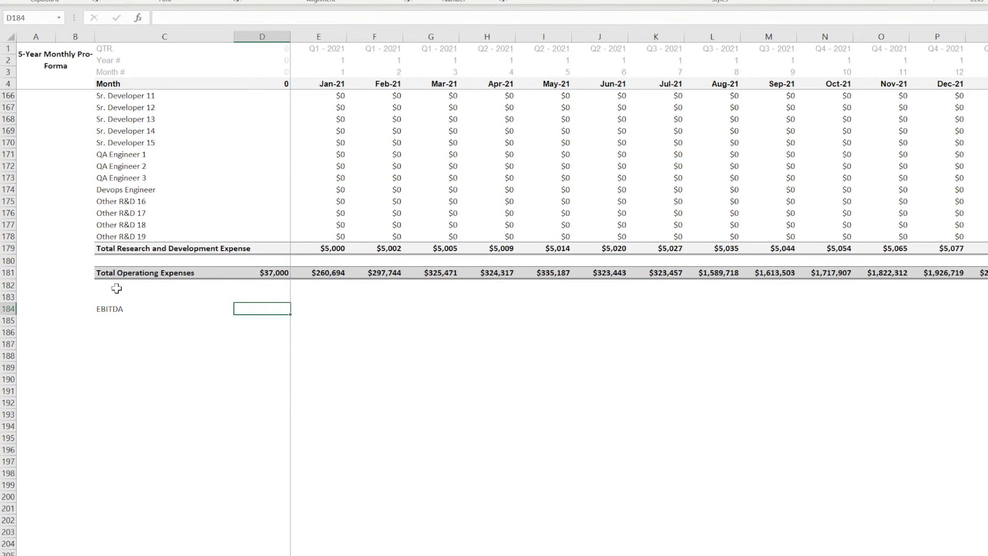
type("=")
scroll(447, 411, "up", 20)
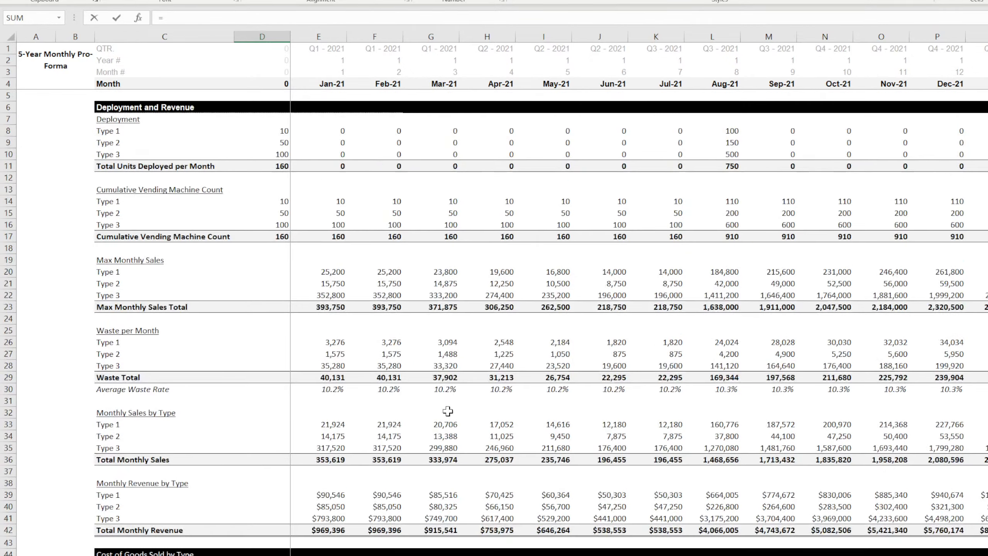
scroll(447, 411, "down", 11)
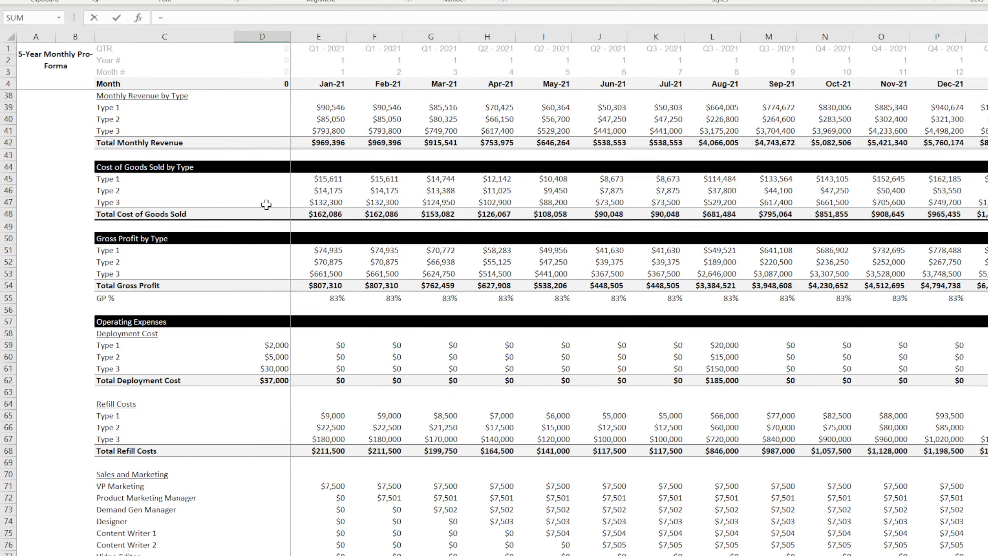
left_click(268, 285)
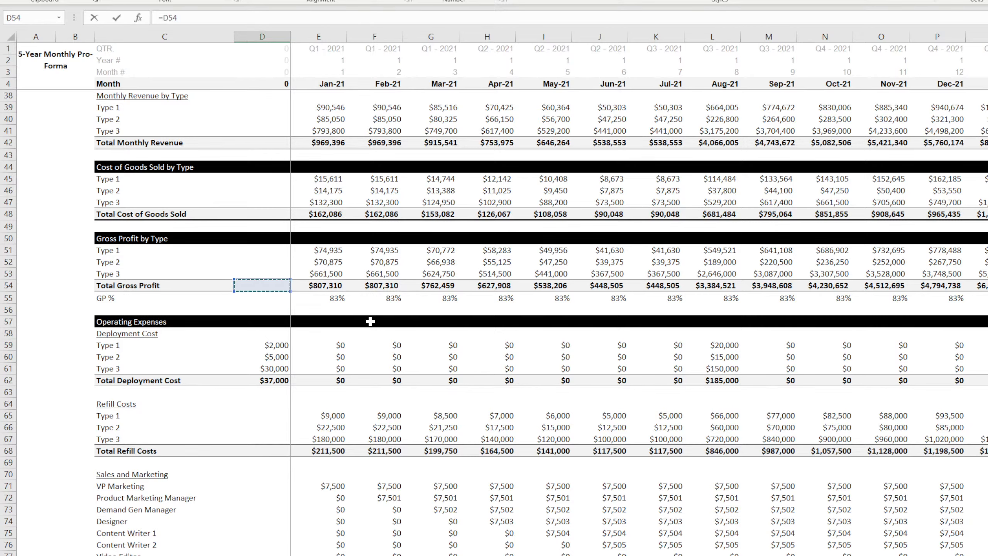
type("-")
scroll(283, 413, "down", 20)
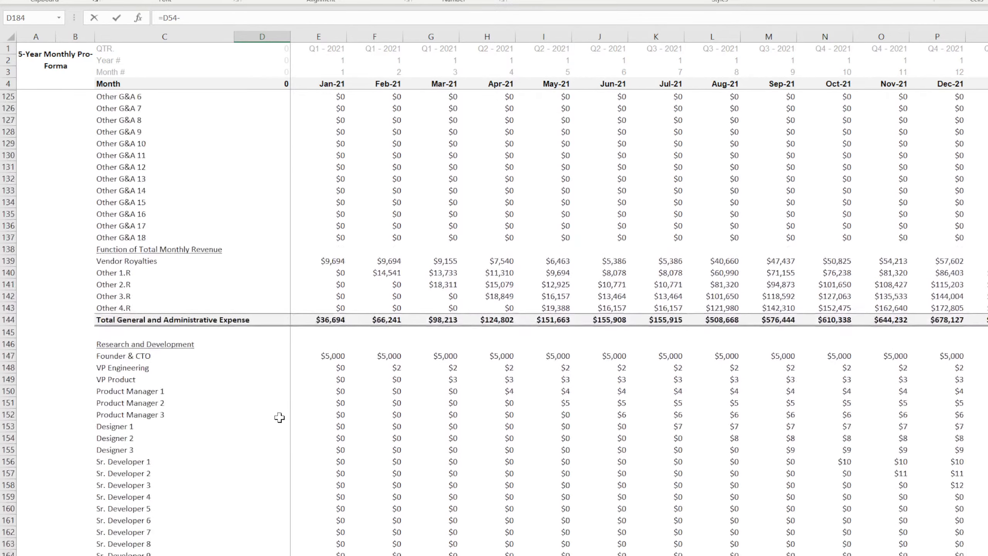
scroll(283, 413, "down", 5)
left_click(273, 483)
key("Return")
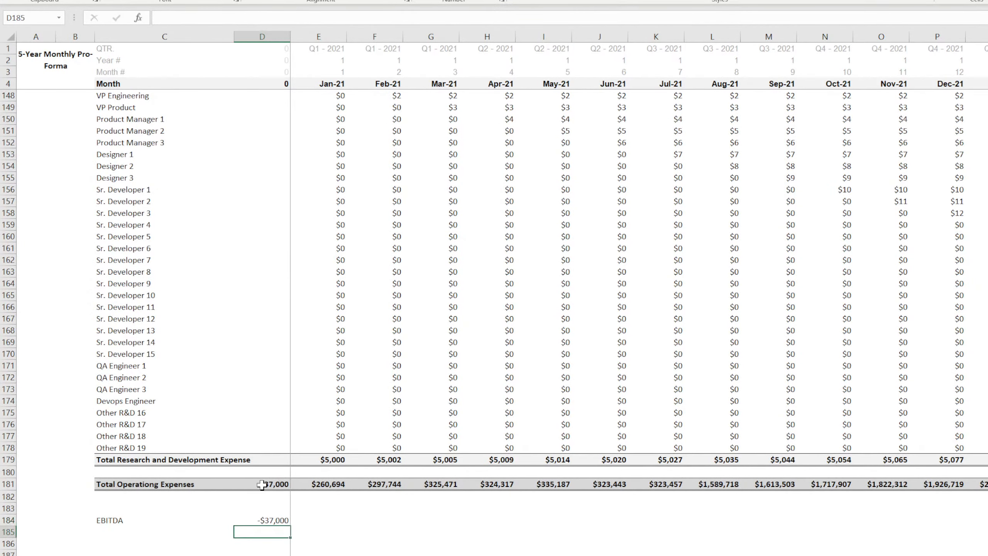
Format the EBITDA value in D184 as currency and fill its formula across to July 2021 in K184.
left_click(281, 520)
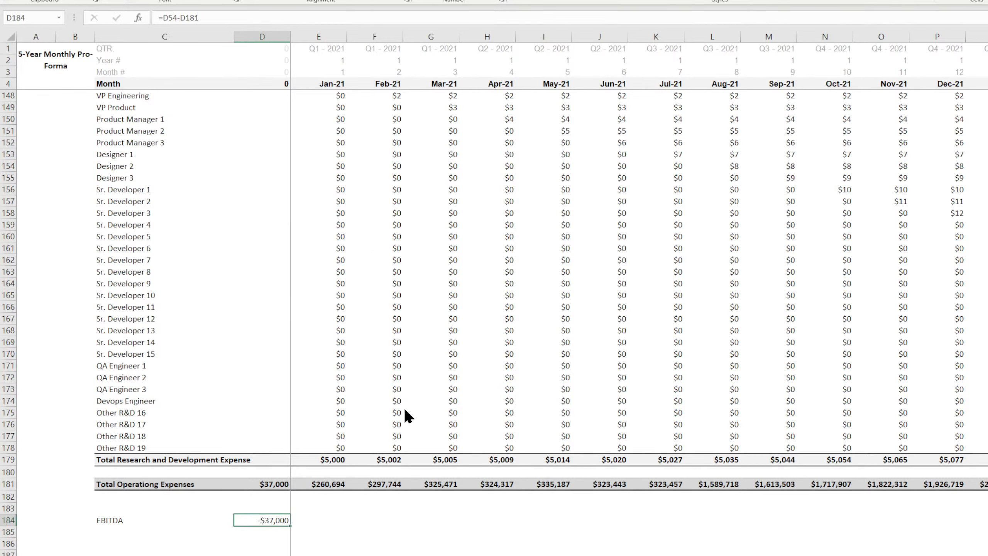
key("ctrl+shift+4")
left_click_drag(291, 527, 691, 508)
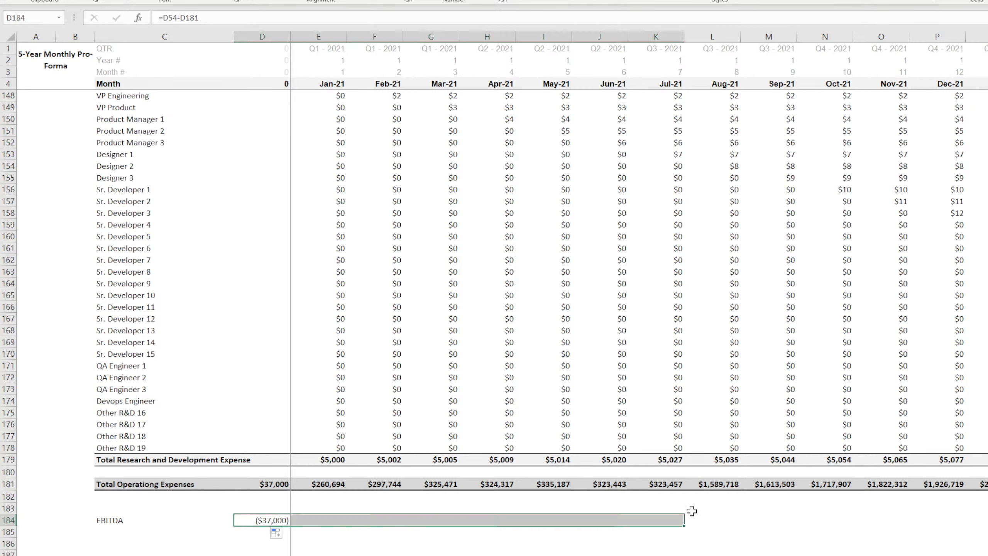
Style the EBITDA row bold with grey fill and top and bottom borders, and extend D184 across the five-year monthly columns.
left_click_drag(131, 520, 640, 523)
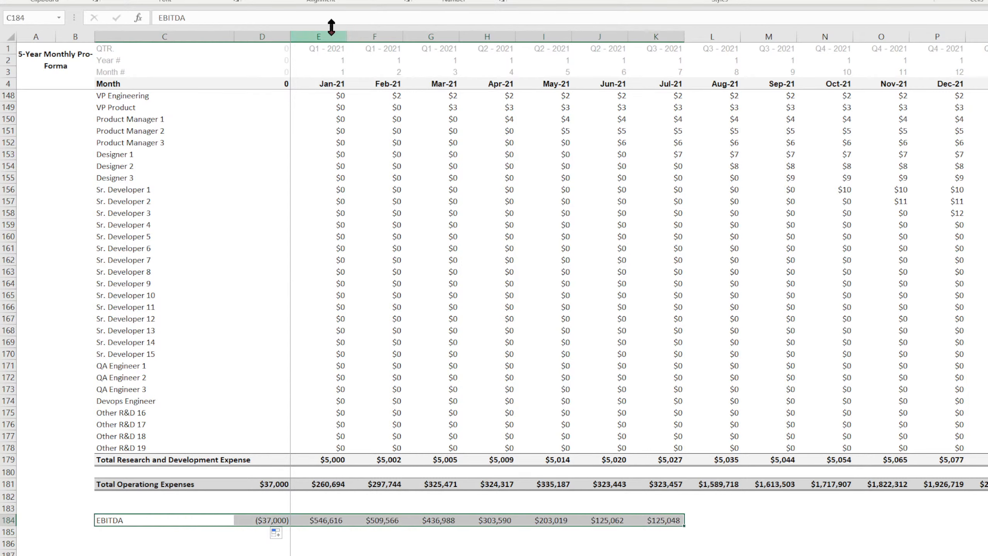
left_click(168, 0)
left_click(195, 1)
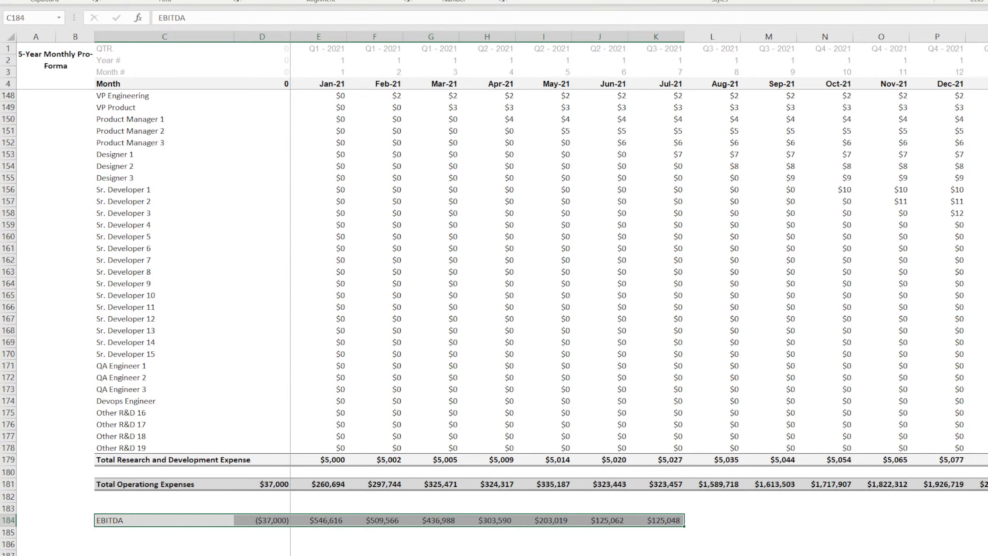
left_click(277, 520)
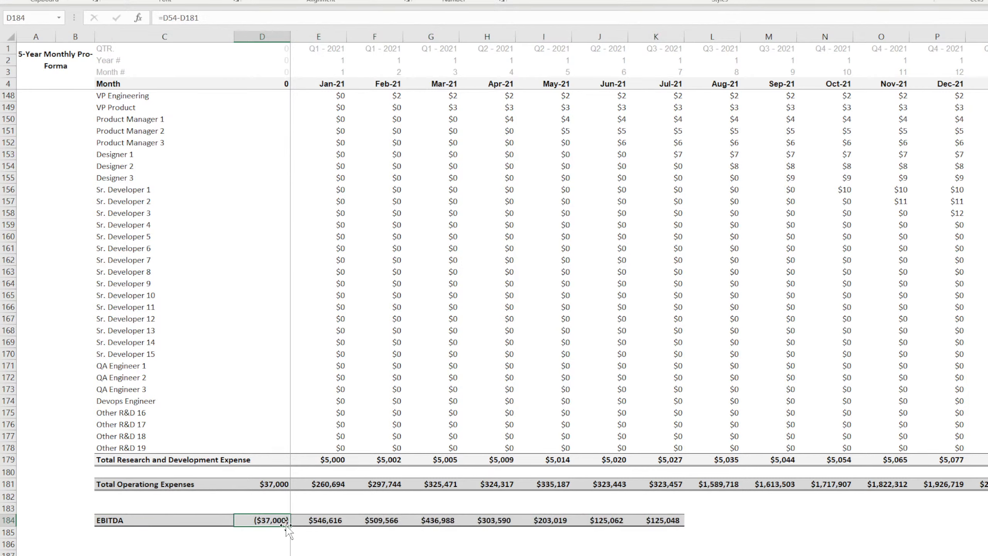
left_click_drag(290, 526, 986, 521)
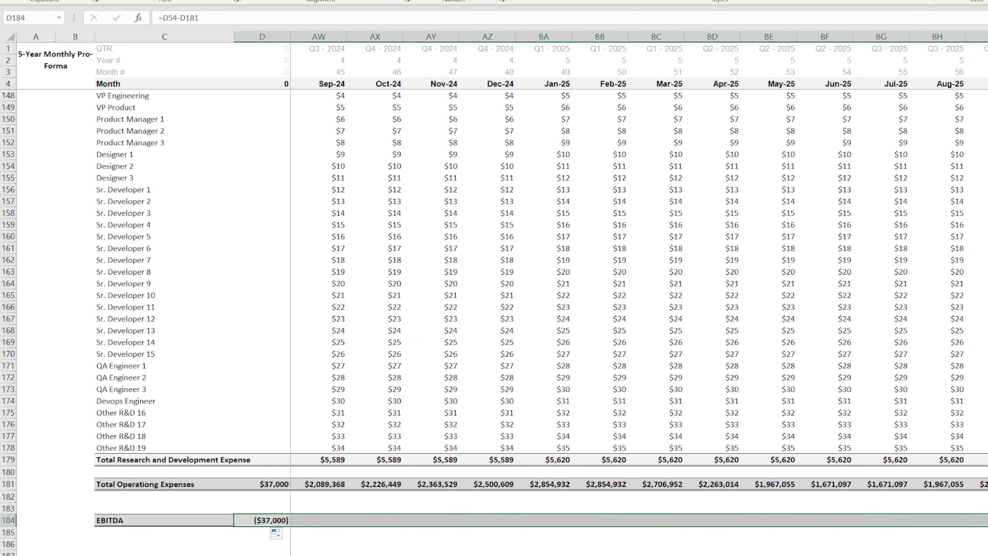
key("ctrl+BackSpace")
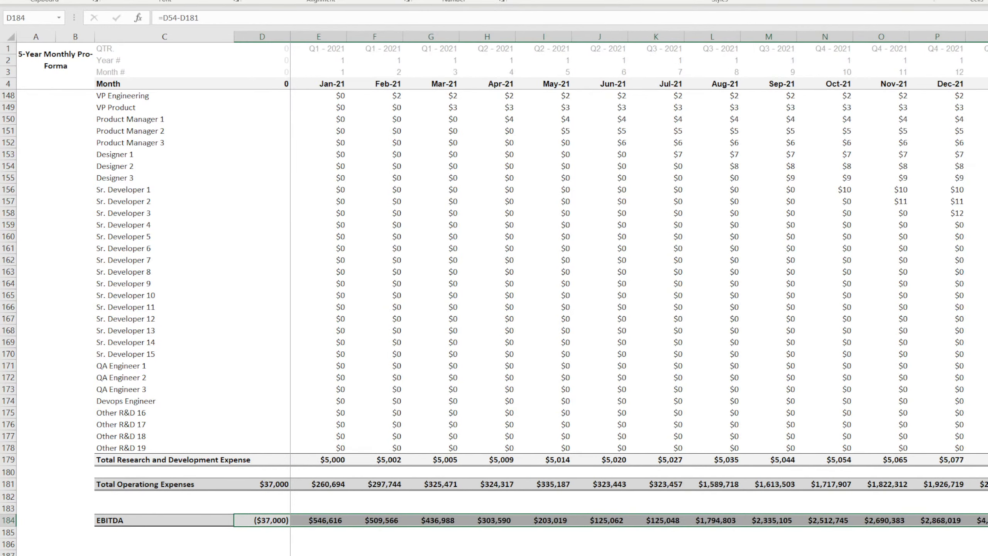
Lighten the grey fill of the total operating expenses row 181 across the monthly columns.
scroll(205, 346, "down", 4)
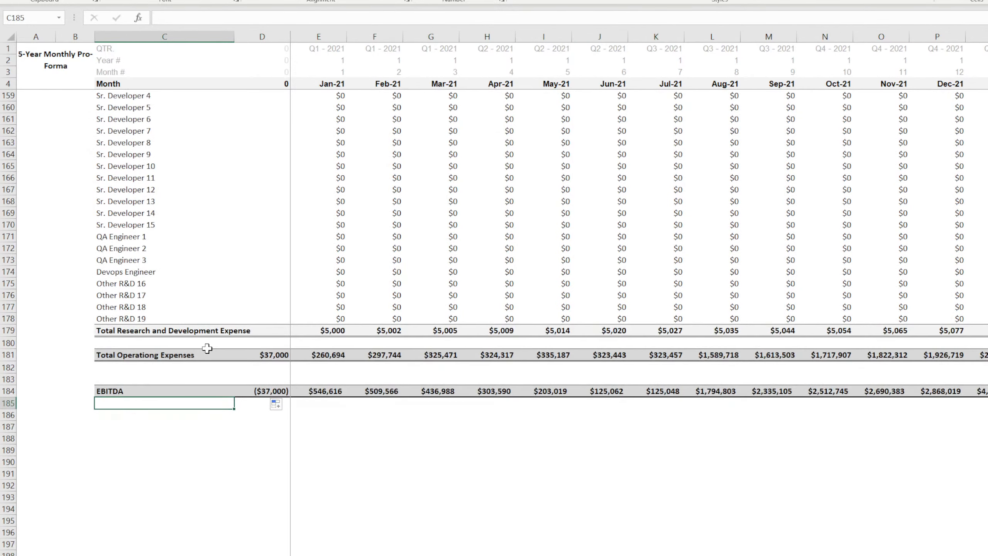
left_click_drag(122, 355, 986, 352)
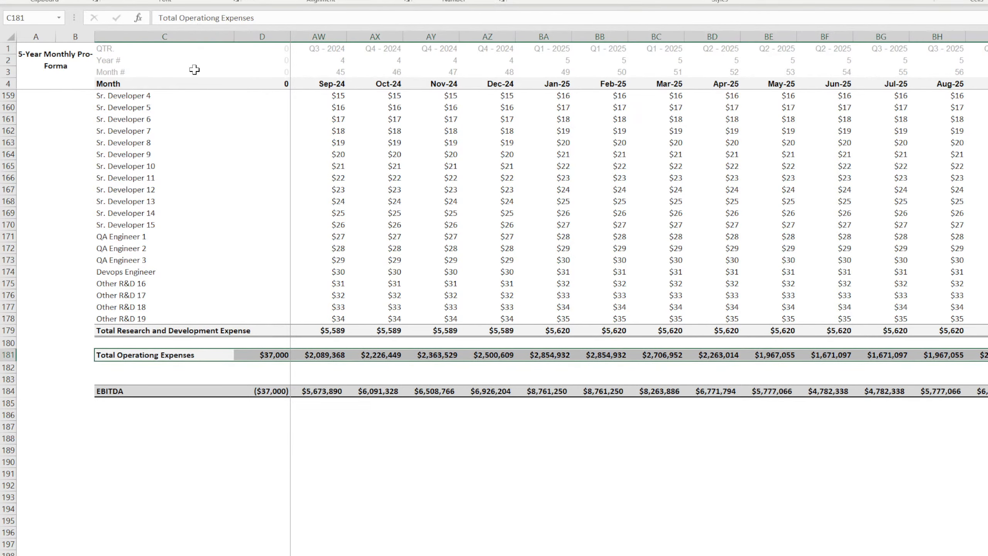
left_click(627, 474)
scroll(639, 323, "left", 15)
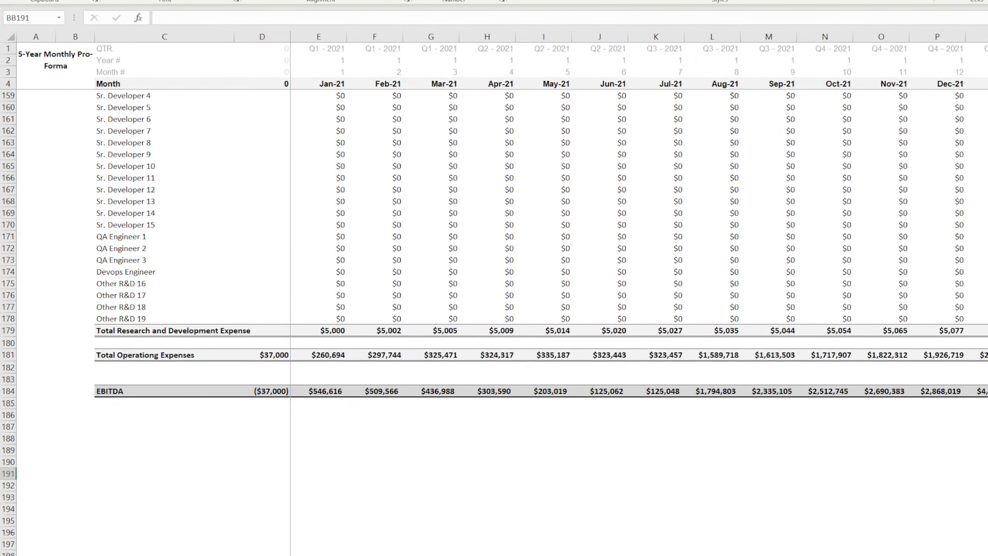
left_click(369, 472)
left_click(113, 391)
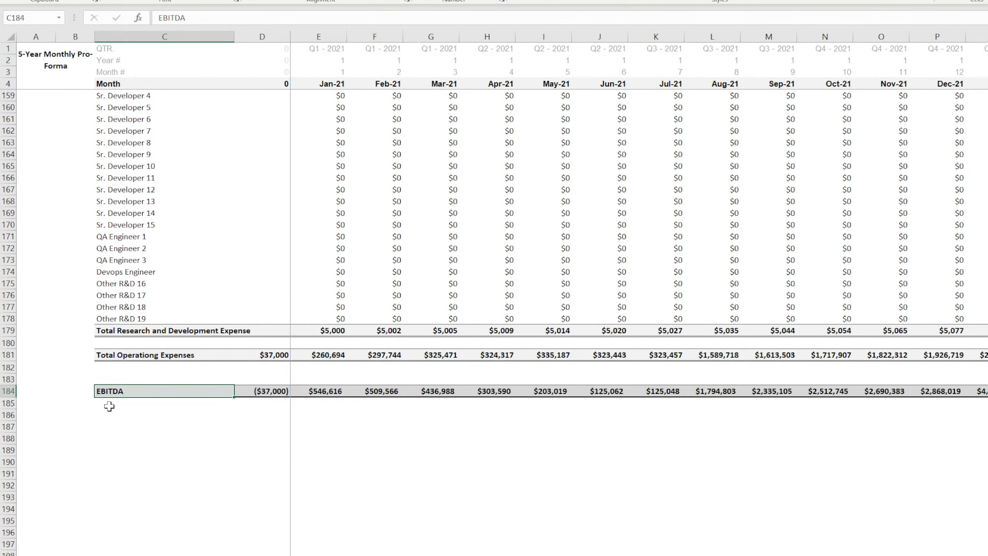
left_click(109, 406)
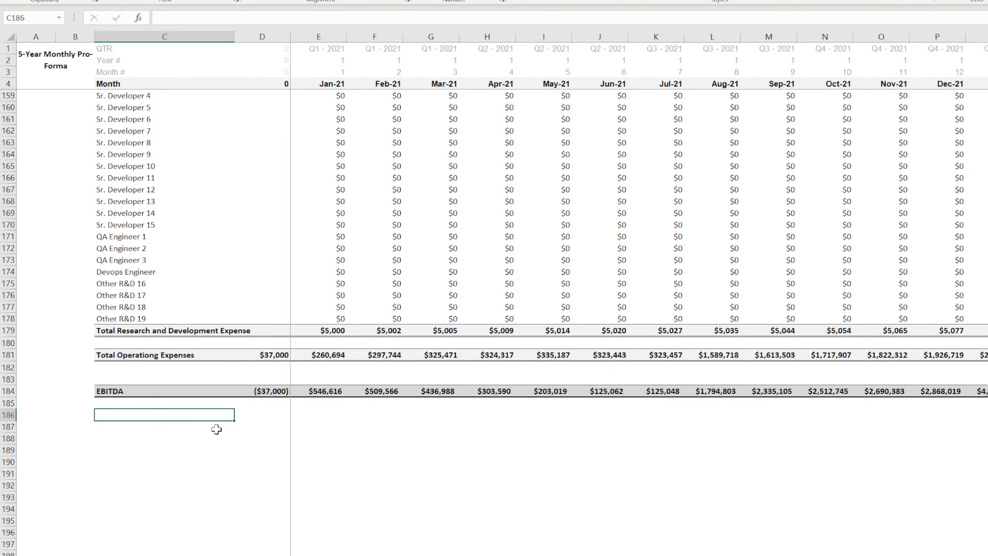
key("Down")
key("Down")
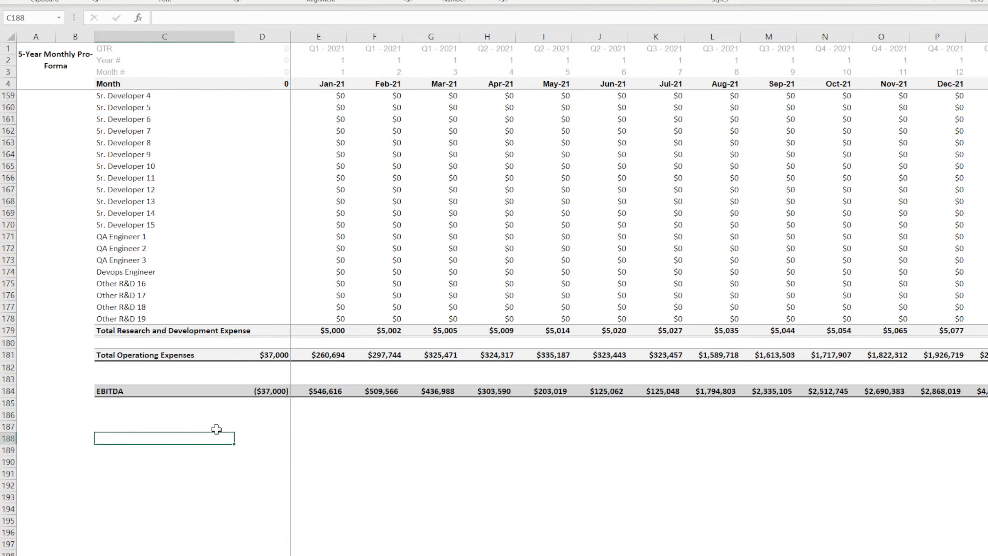
key("Down")
key("Down")
key("Down")
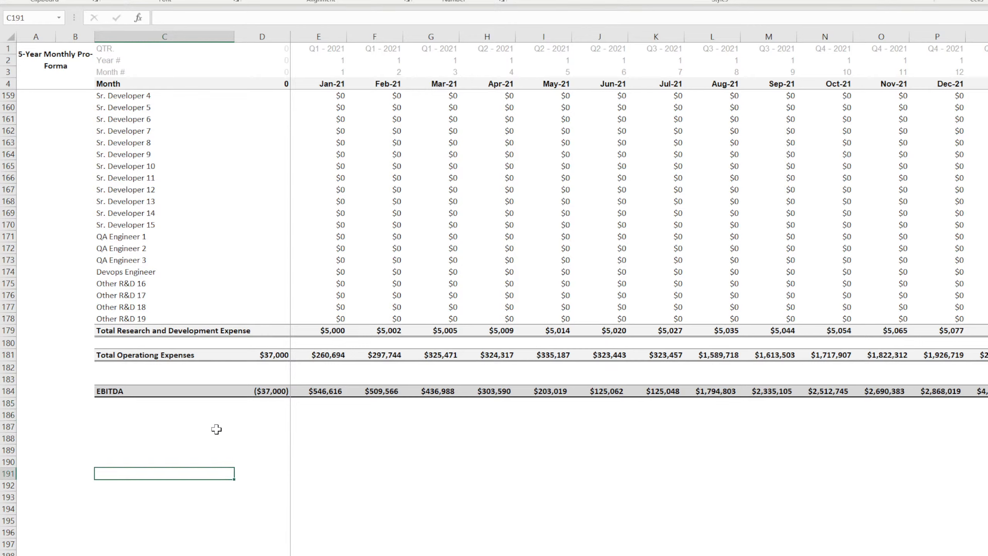
key("Up")
key("Up")
key("Up")
key("Up")
key("Up")
key("Up")
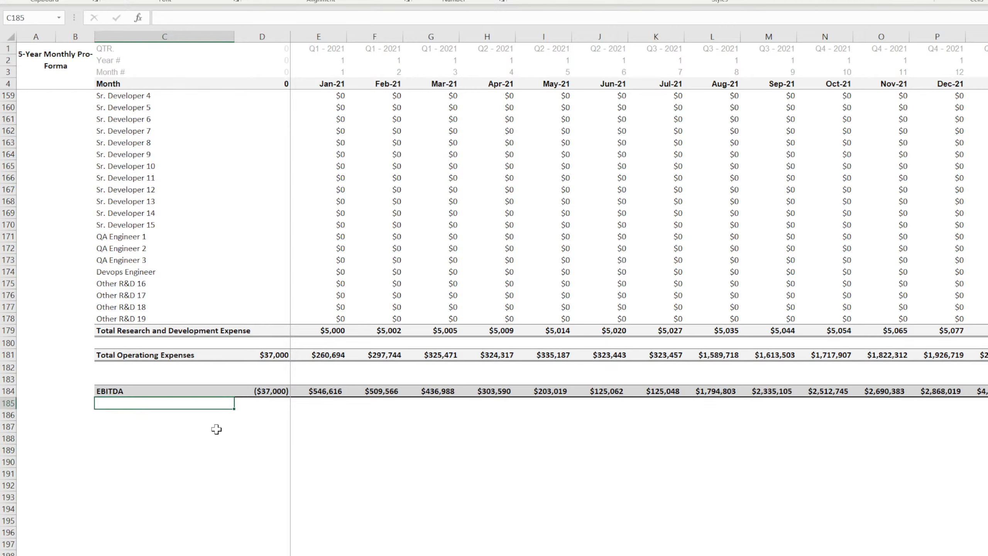
key("Down")
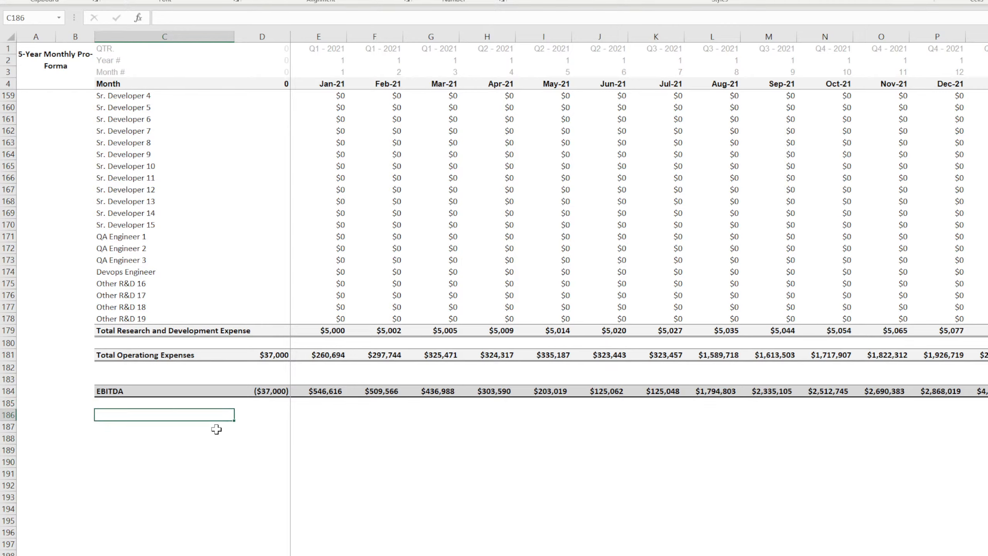
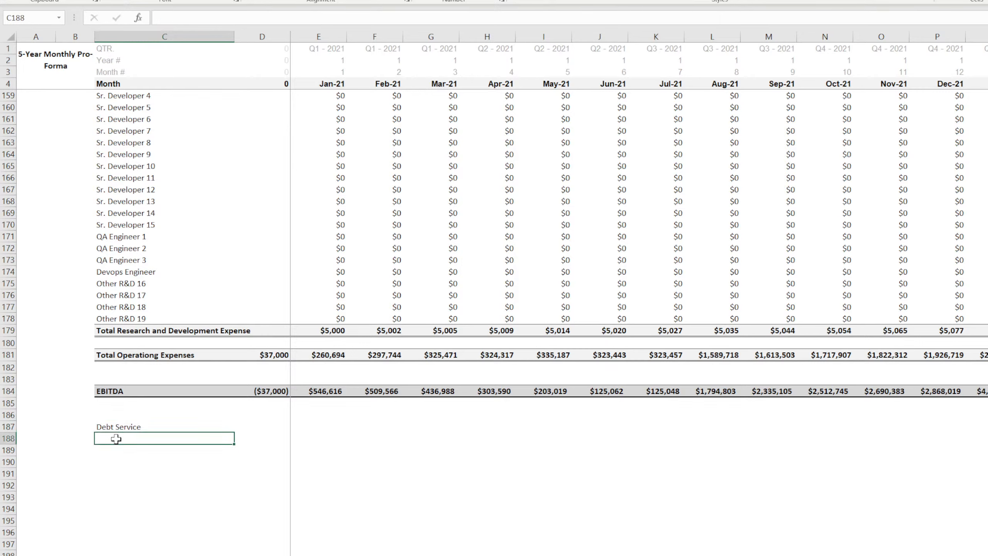
Enter the labels Principal, Interest and Total Debt Service in C188:C190 beneath the Debt Service heading.
type("Principal")
key("Return")
type("I")
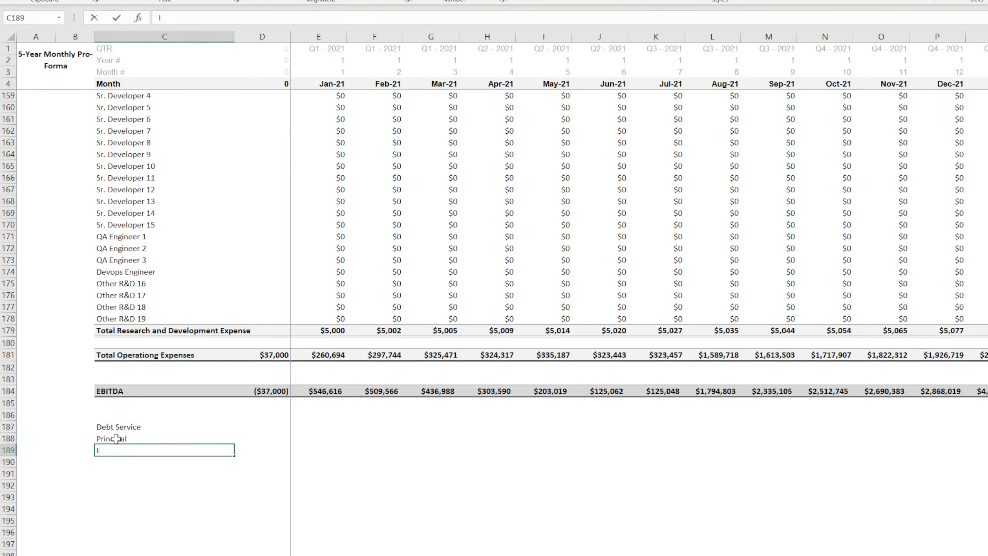
type("nterest")
key("Return")
type("Total d")
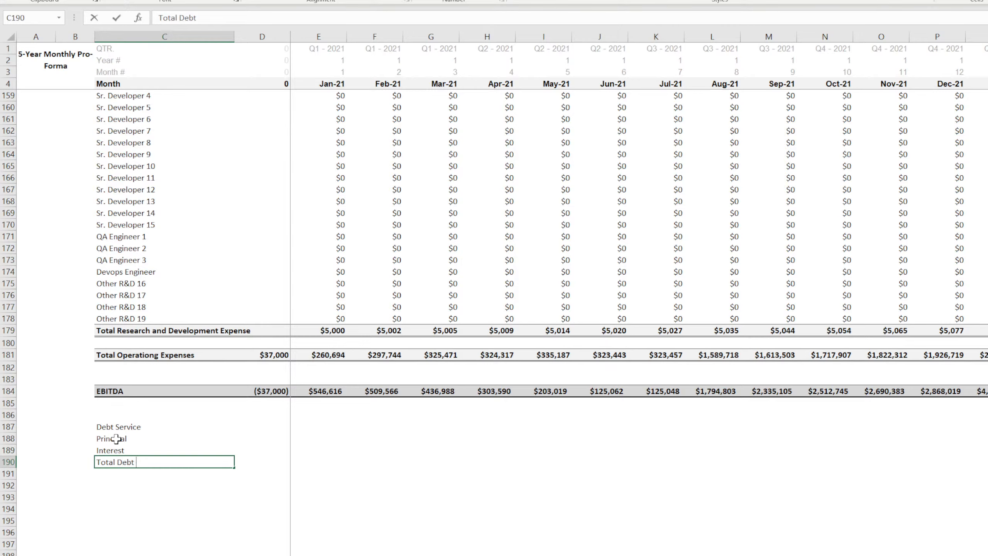
type("ebt Service")
key("Return")
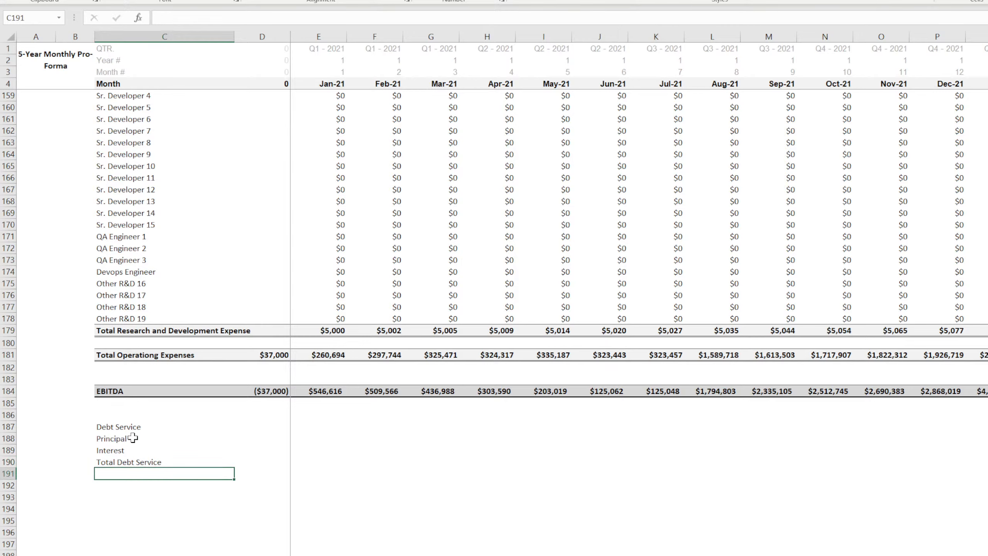
Format the Total Debt Service row from C190 to H190 with light grey fill and a bottom border.
left_click_drag(125, 462, 463, 462)
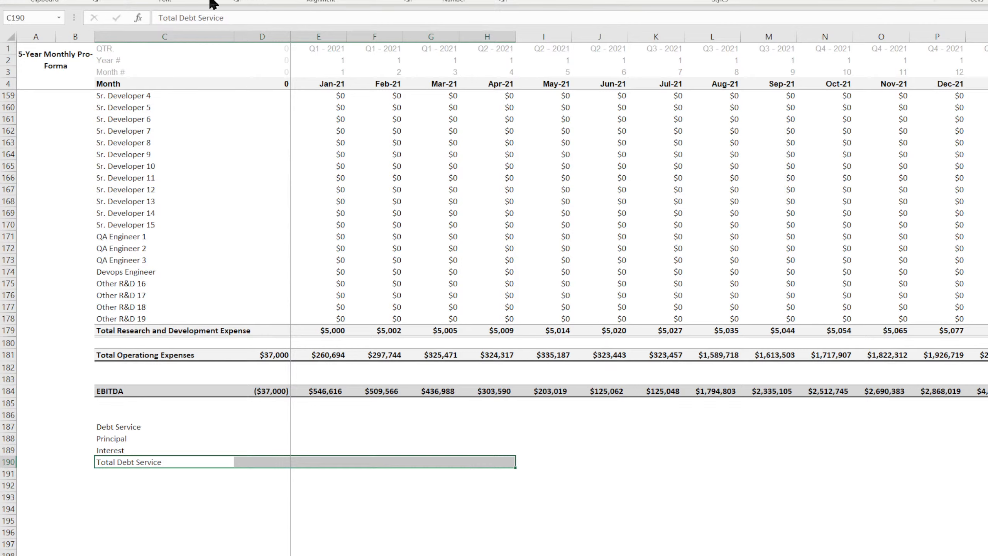
left_click(193, 24)
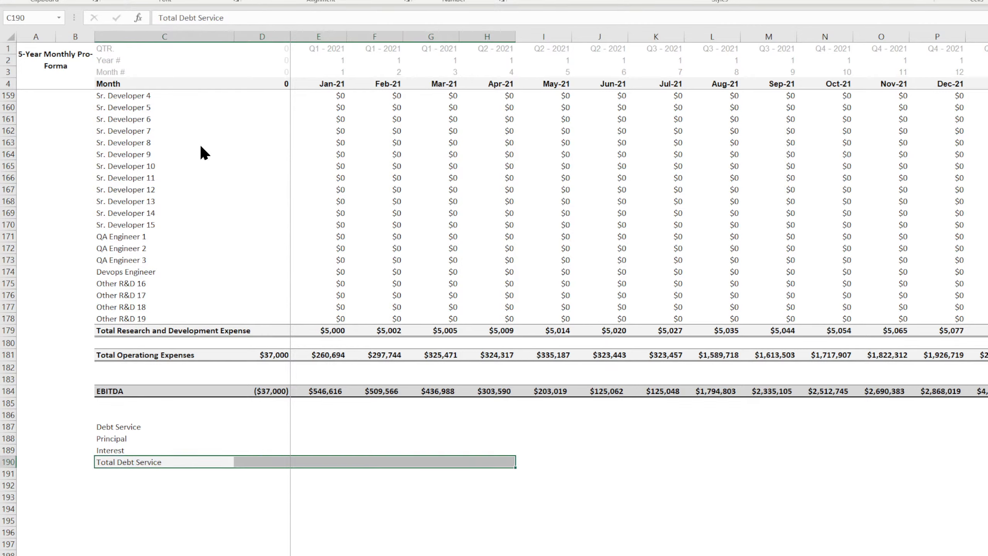
left_click(200, 156)
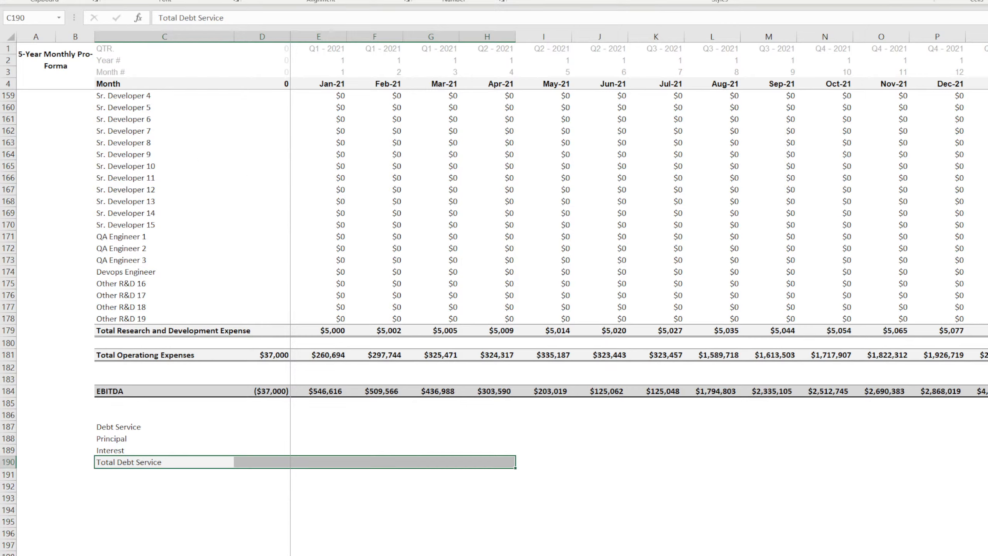
Copy the Debt Schedule from the Enterprise SaaS workbook into a new sheet of this workbook, starting at A1.
left_click(342, 555)
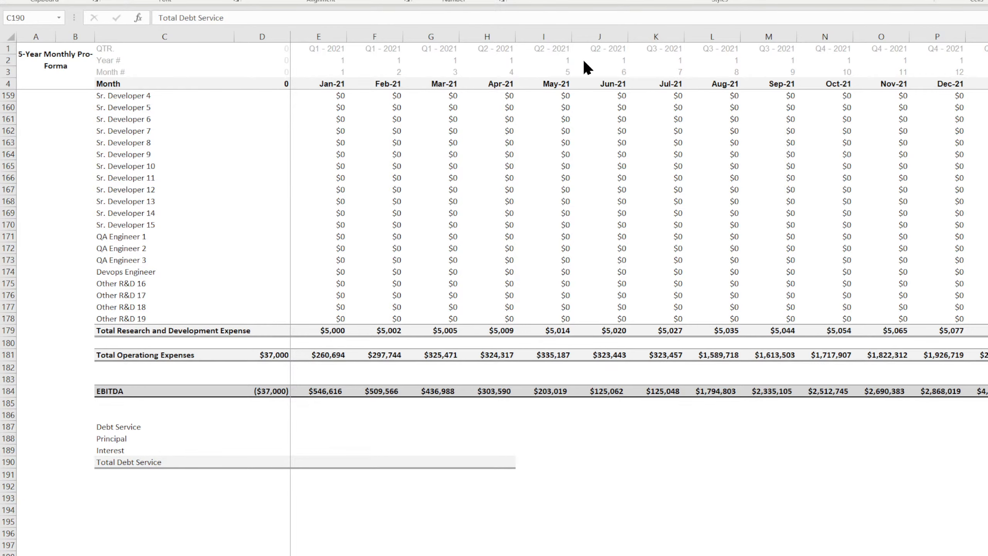
key("shift+Right")
key("shift+Right")
key("shift+Right")
key("shift+Right")
key("shift+Right")
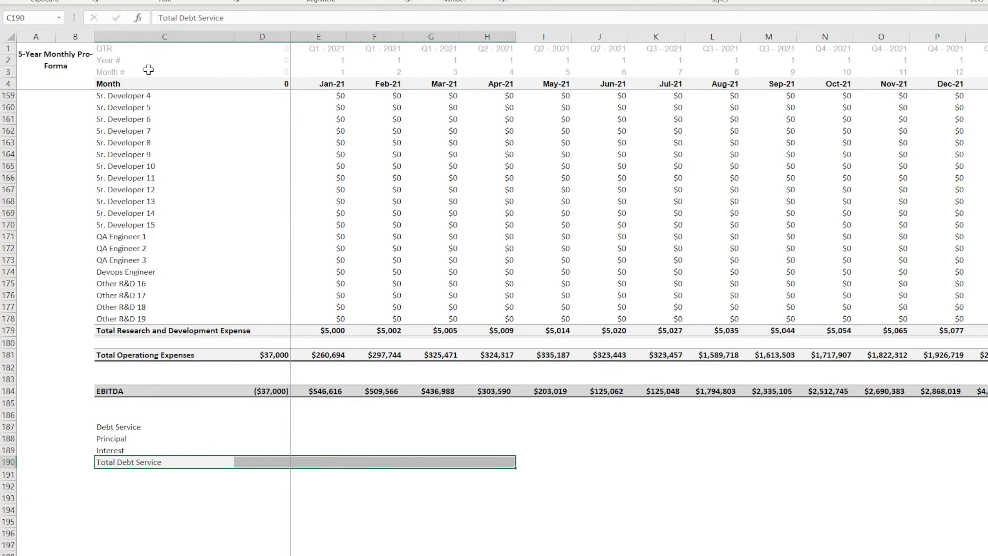
key("shift+F11")
left_click(33, 36)
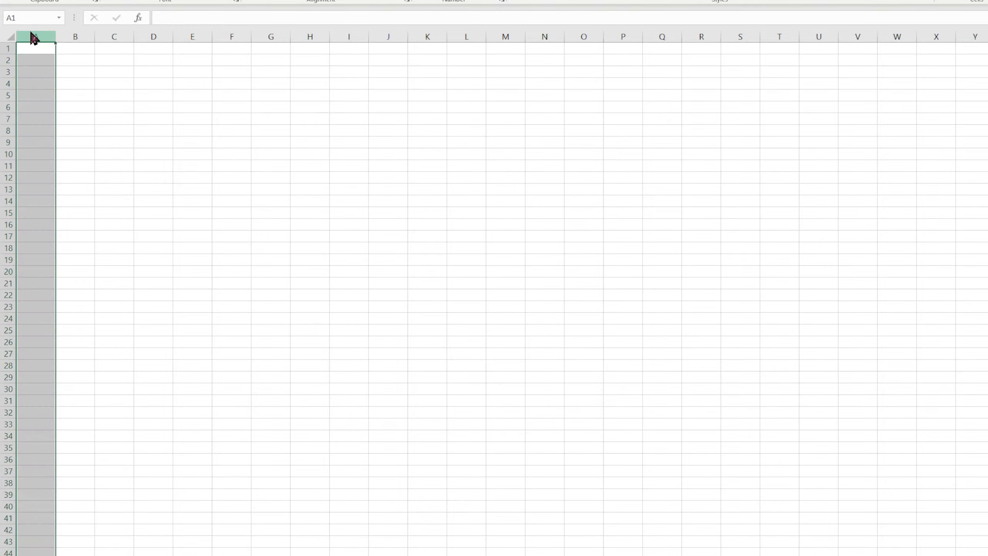
key("ctrl+v")
key("Escape")
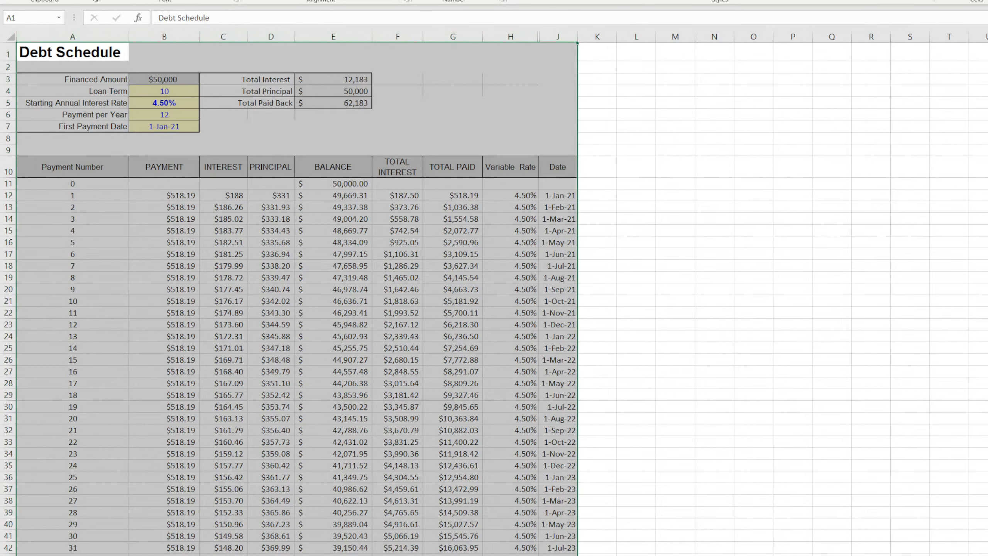
key("ctrl+v")
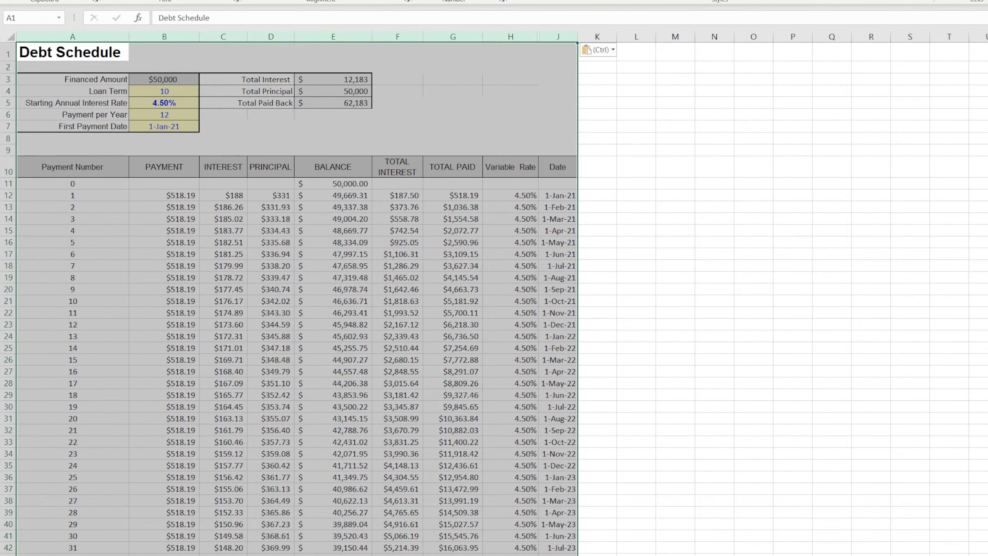
key("Escape")
Link the Financed Amount in B3 of the debt schedule to Debt Proceeds in C11 of the Control sheet.
left_click(172, 84)
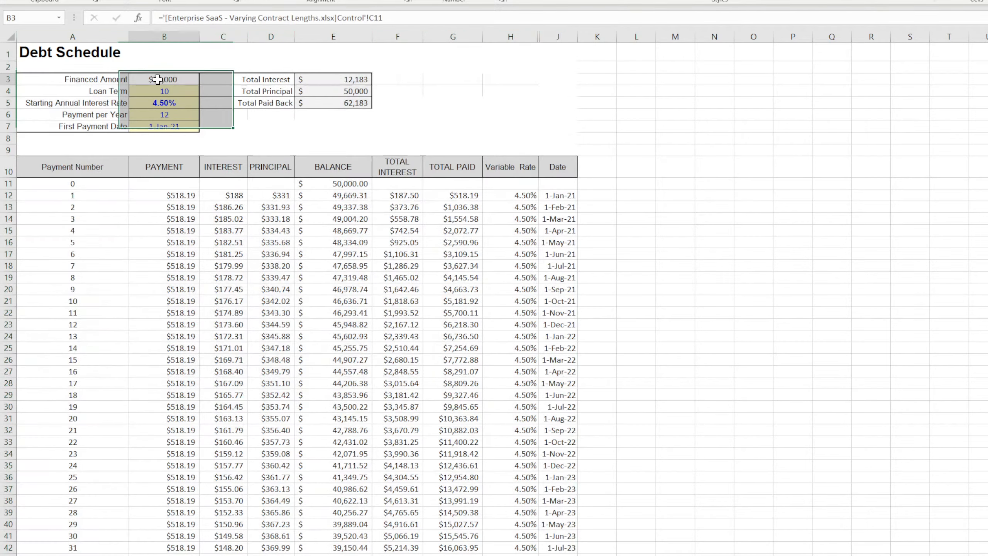
type("=")
left_click(85, 547)
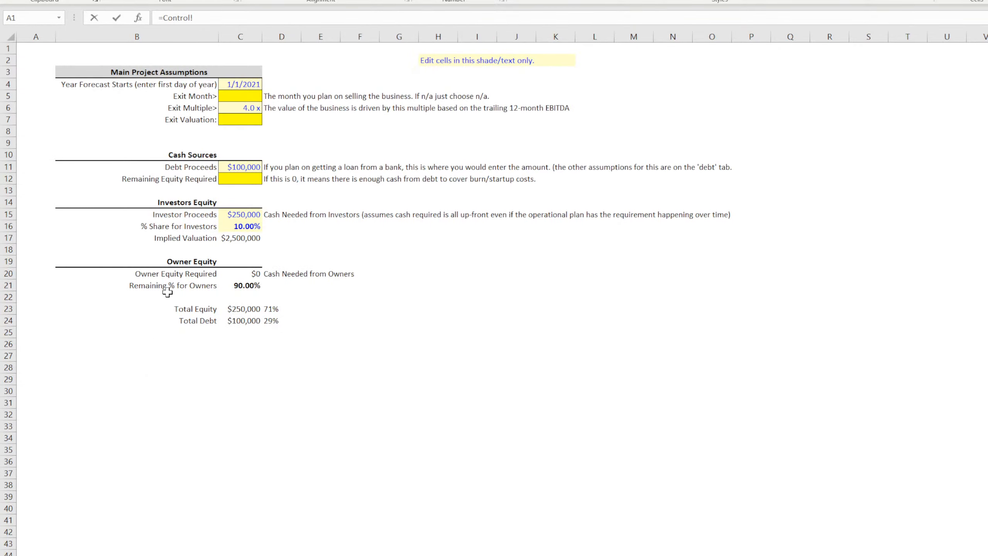
left_click(242, 168)
key("Return")
Point the dropdown list for the First Payment Date in B7 to the monthly date list ending at Dec-25.
left_click_drag(162, 94, 164, 104)
left_click(165, 127)
left_click(257, 1)
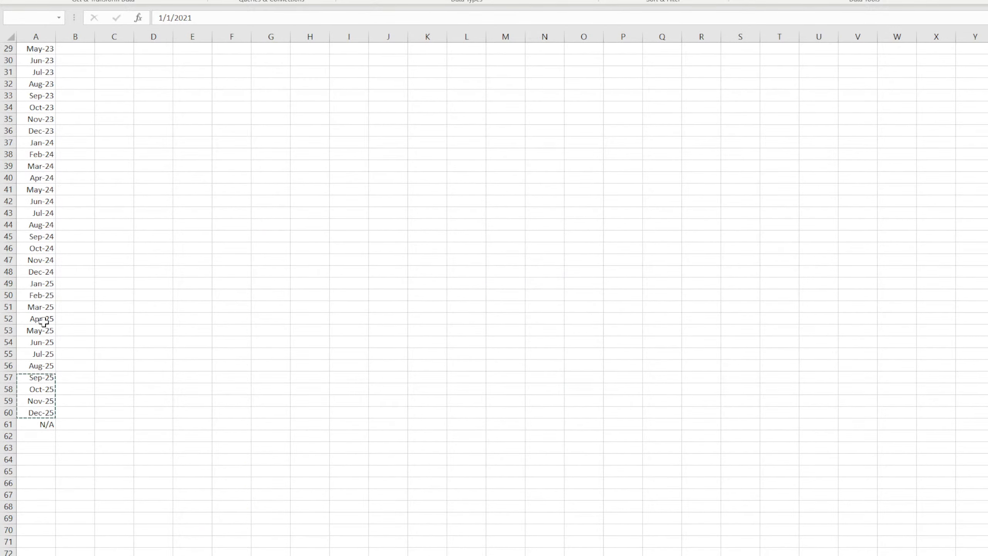
left_click_drag(44, 322, 35, 44)
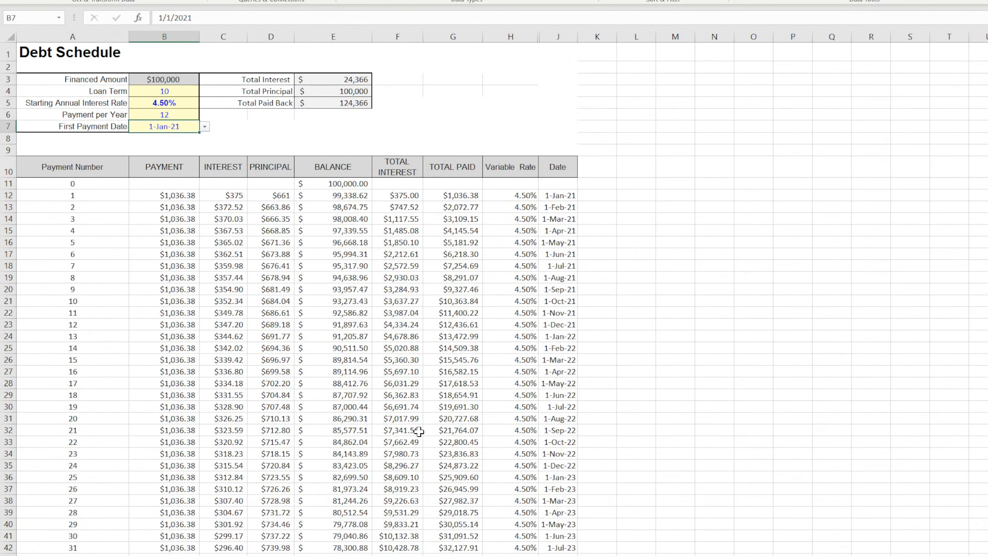
Hide the gridlines on the debt schedule sheet.
key("alt+w")
key("v")
key("g")
left_click(786, 299)
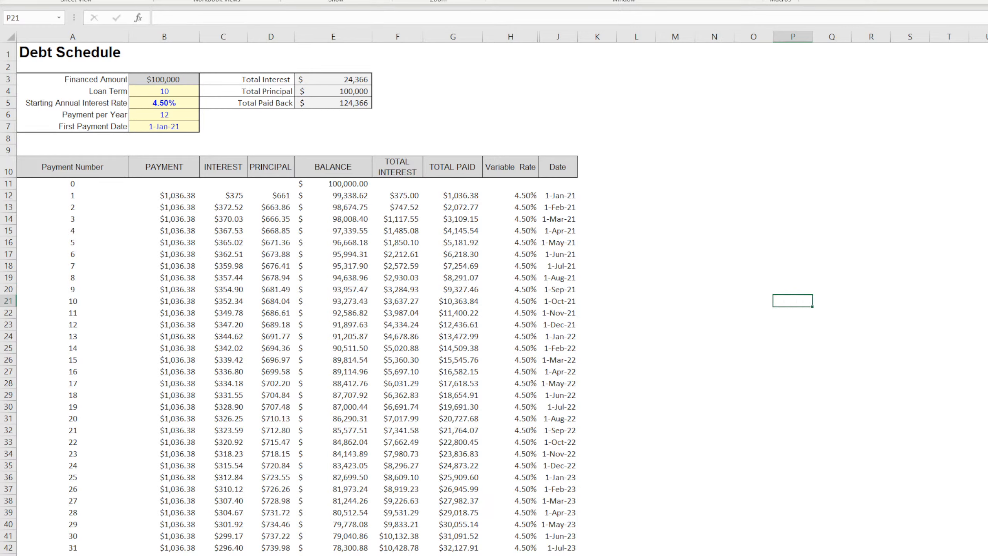
key("alt+h")
Freeze the debt schedule's rows above row 11 so the inputs and column headings stay fixed.
left_click(8, 183)
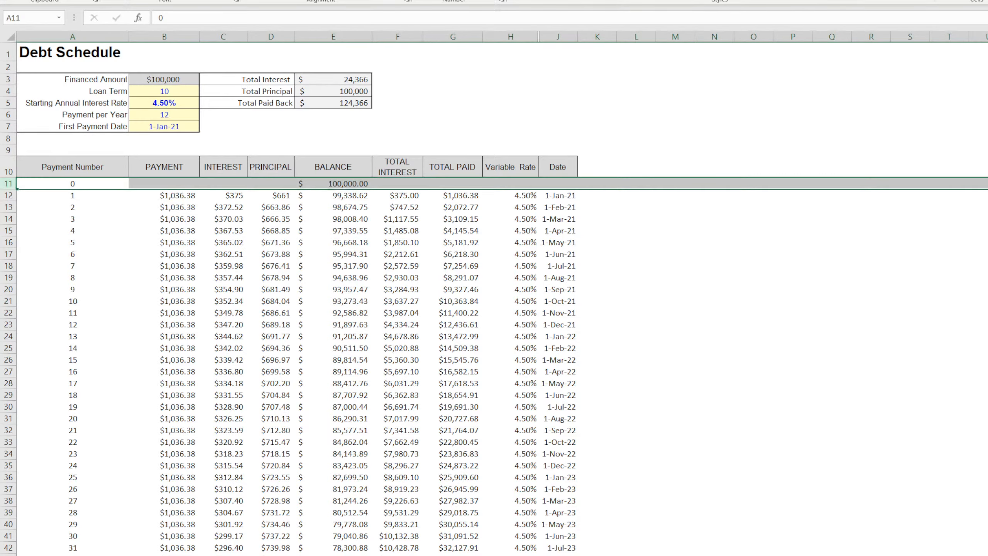
key("alt+w")
key("f")
key("f")
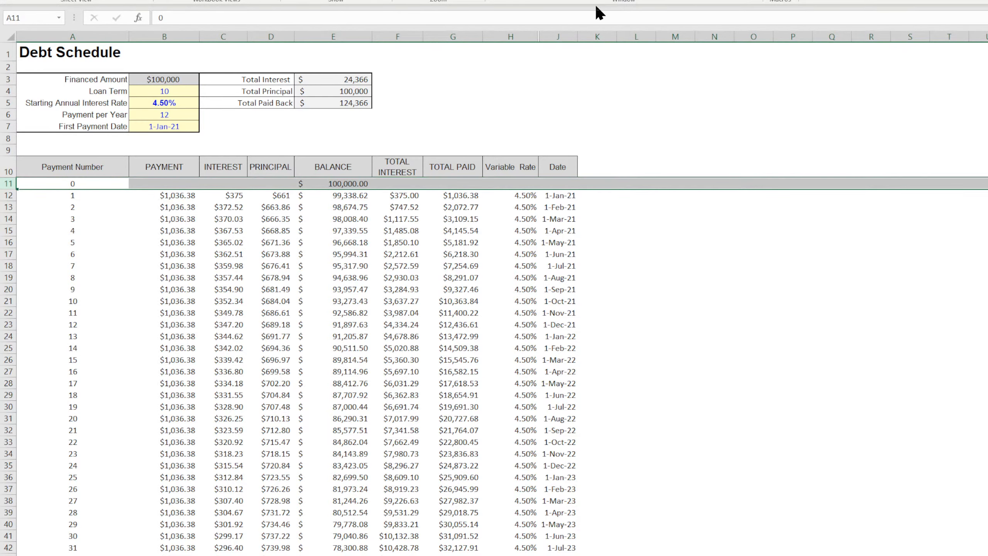
left_click(829, 381)
scroll(728, 393, "down", 10)
scroll(729, 390, "up", 10)
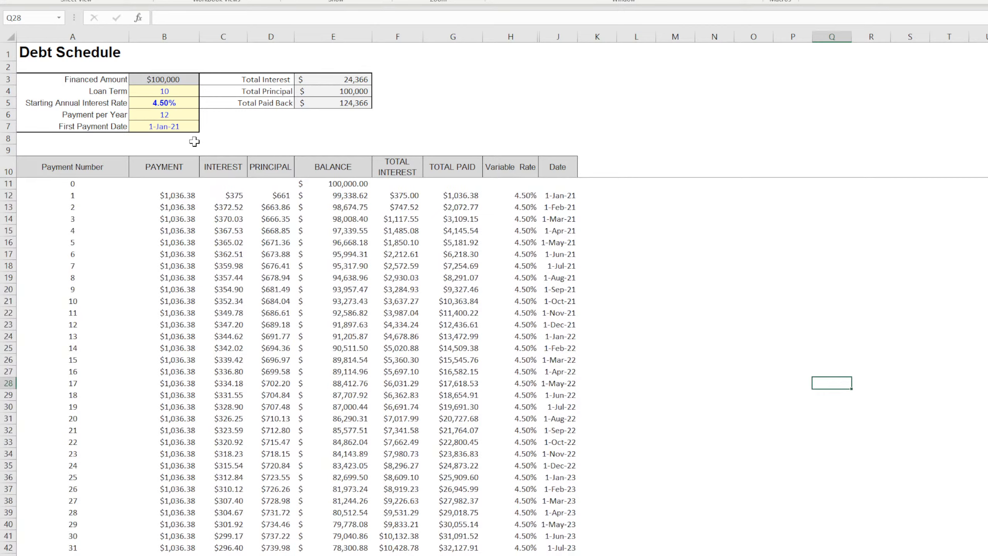
Test the First Payment Date dropdown by switching it to 1-Feb-21 and back to 1-Jan-21.
left_click(197, 128)
left_click(173, 143)
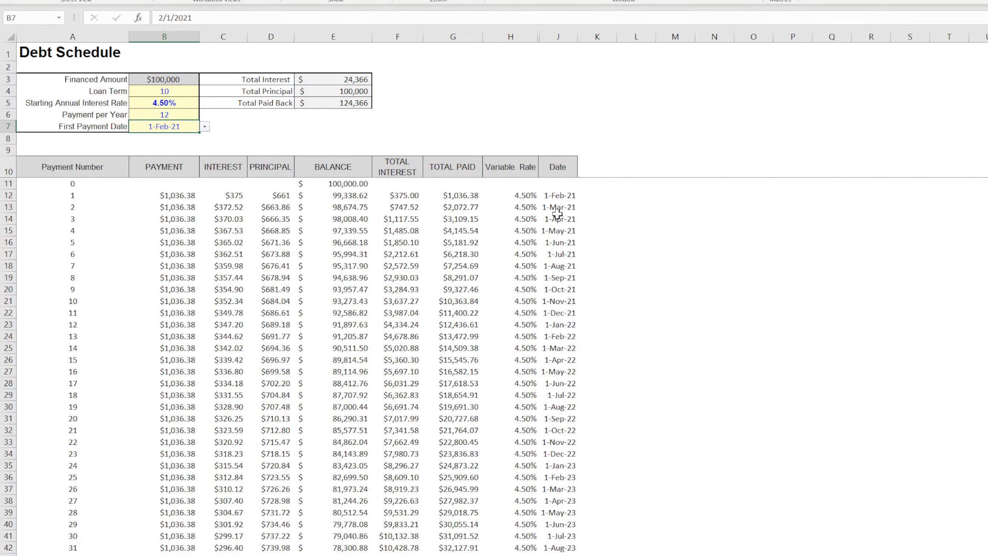
left_click(567, 208)
key("Down")
key("Down")
key("Down")
left_click(171, 127)
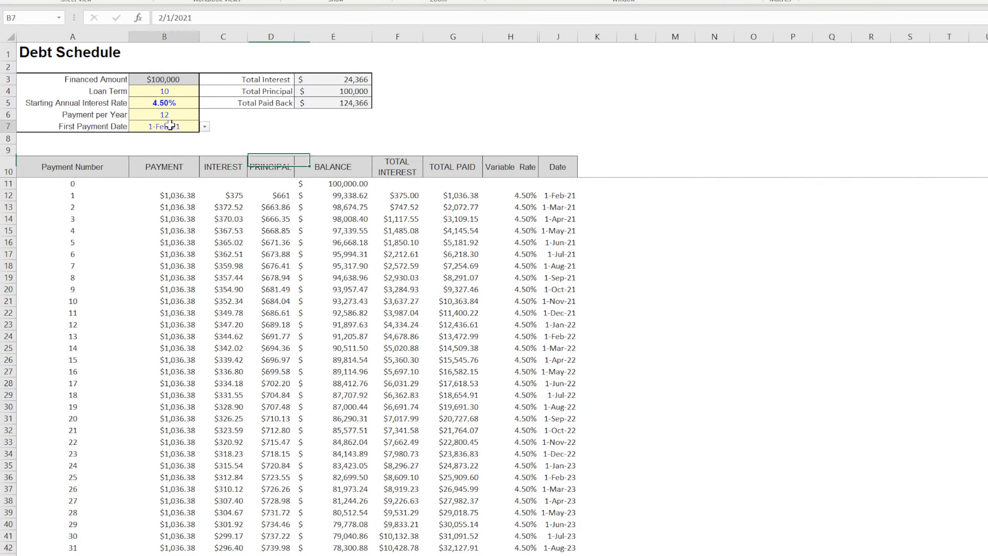
left_click(205, 127)
left_click(165, 138)
left_click(801, 321)
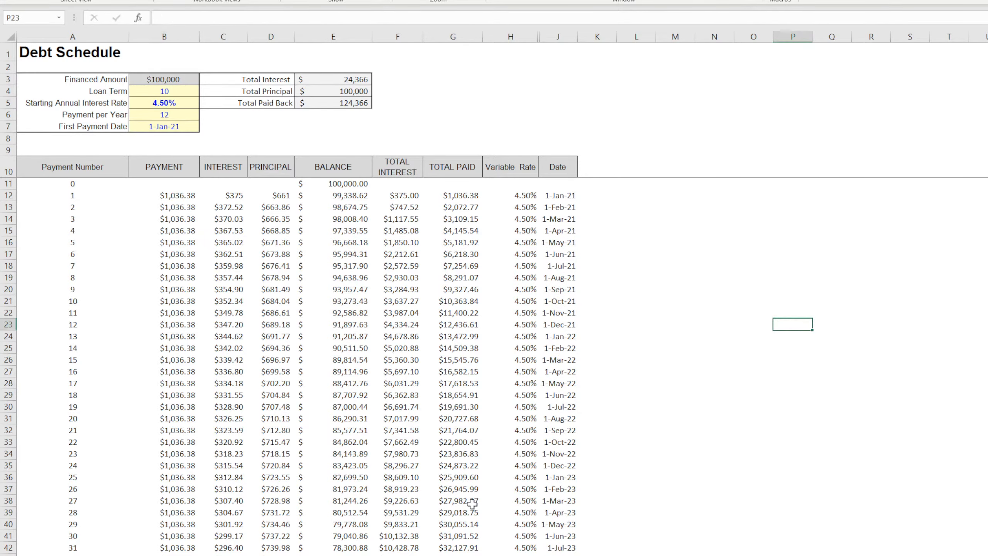
Format the Debt Service heading row from C187 to J187 on the monthly pro-forma with black fill and white text.
key("ctrl+Page_Down")
left_click(710, 474)
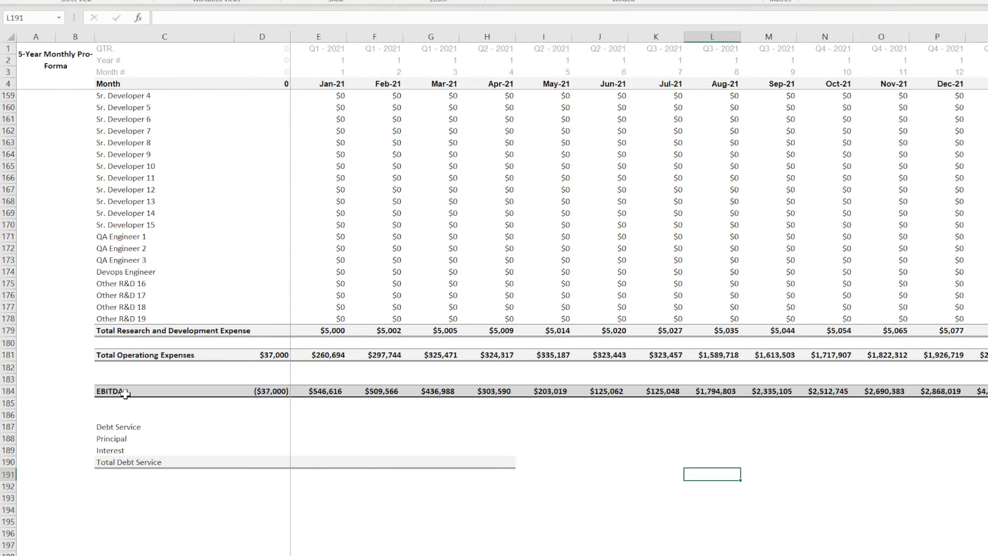
left_click_drag(126, 426, 609, 427)
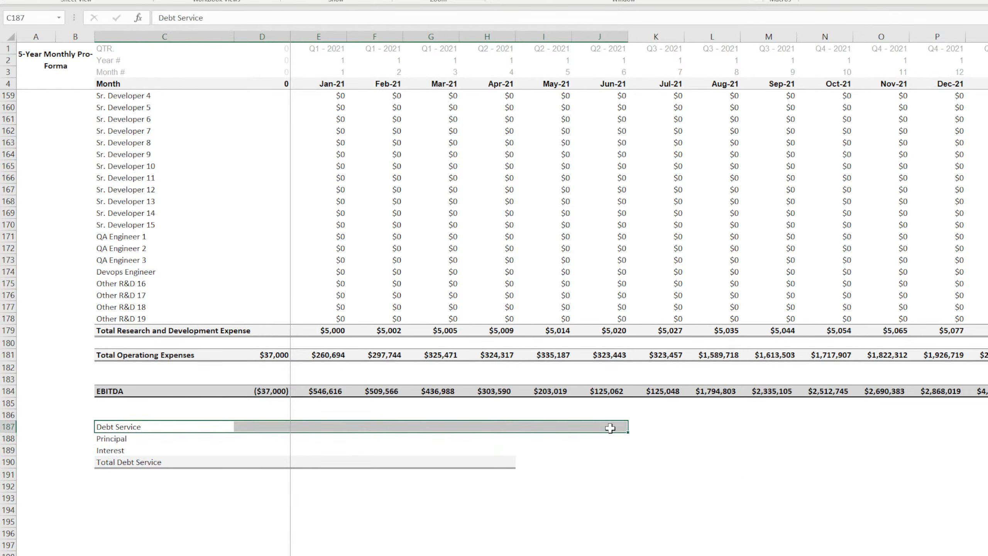
left_click(54, 0)
left_click(204, 12)
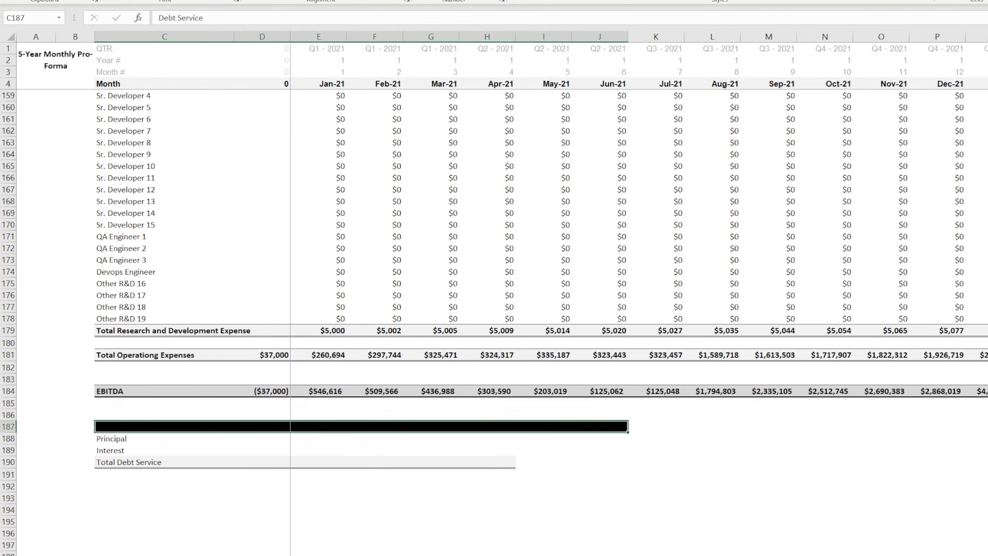
left_click(212, 1)
left_click(230, 436)
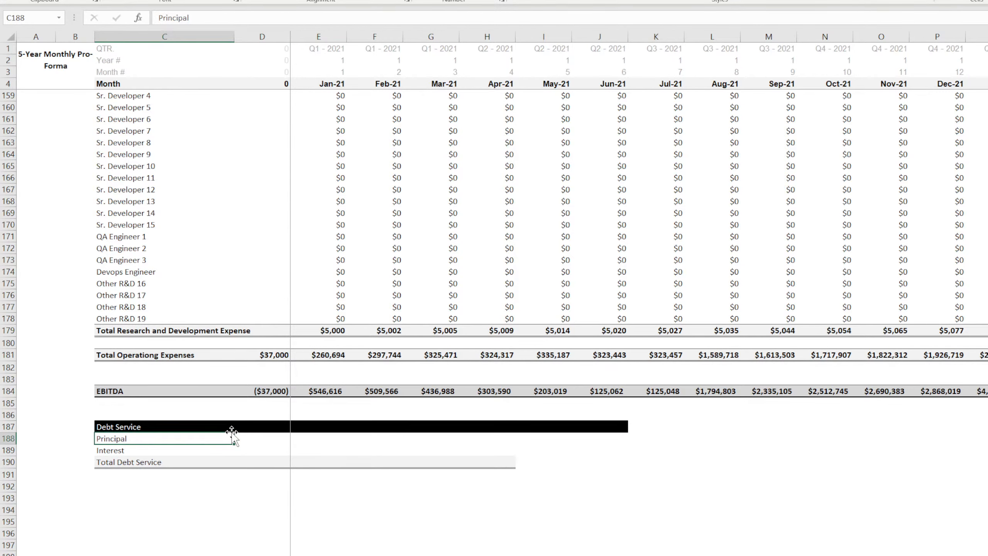
Enter the labels Funding Proceeds and Balance in C191 and C192 beneath Total Debt Service.
key("Down")
key("Down")
key("Down")
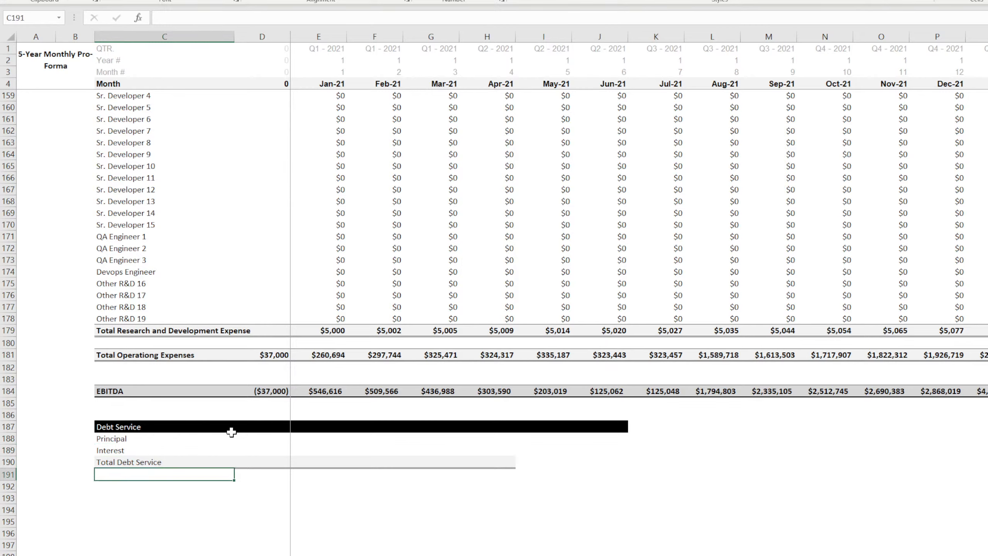
type("Funding Procee")
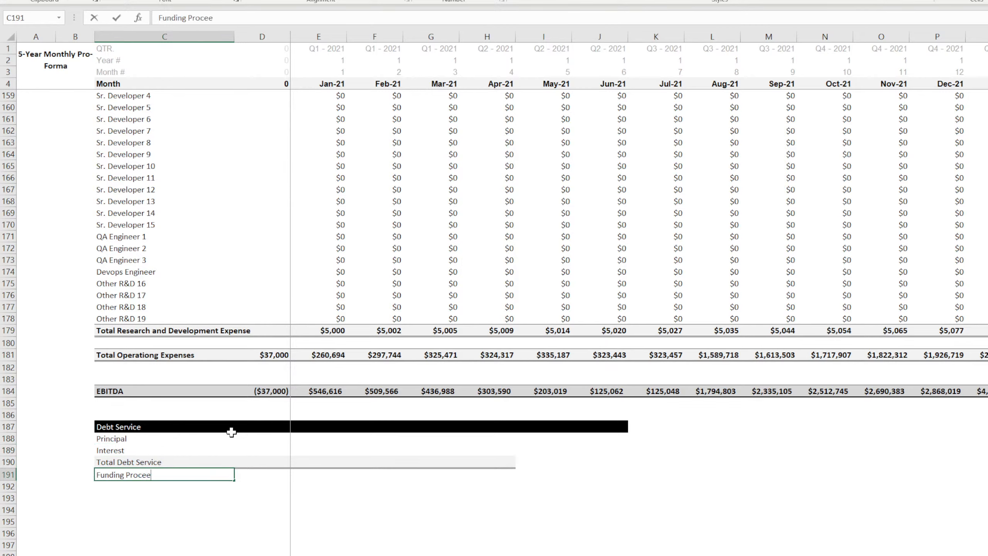
type("ds")
key("Return")
type("Balan")
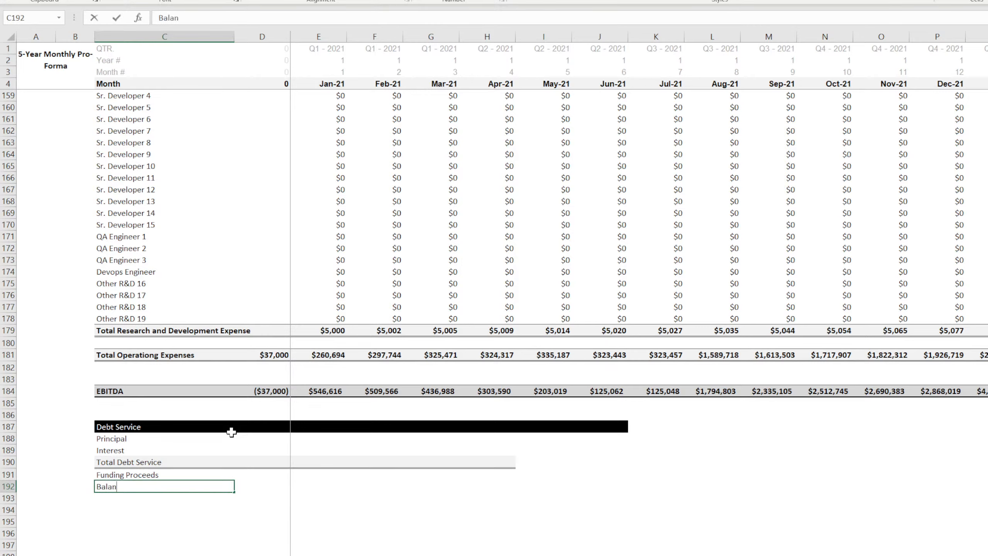
key("Return")
In E188, sum the Debt sheet's principal column D where date column J matches the month in E4, using SUMIFS.
key("Right")
key("Right")
key("Up")
key("Up")
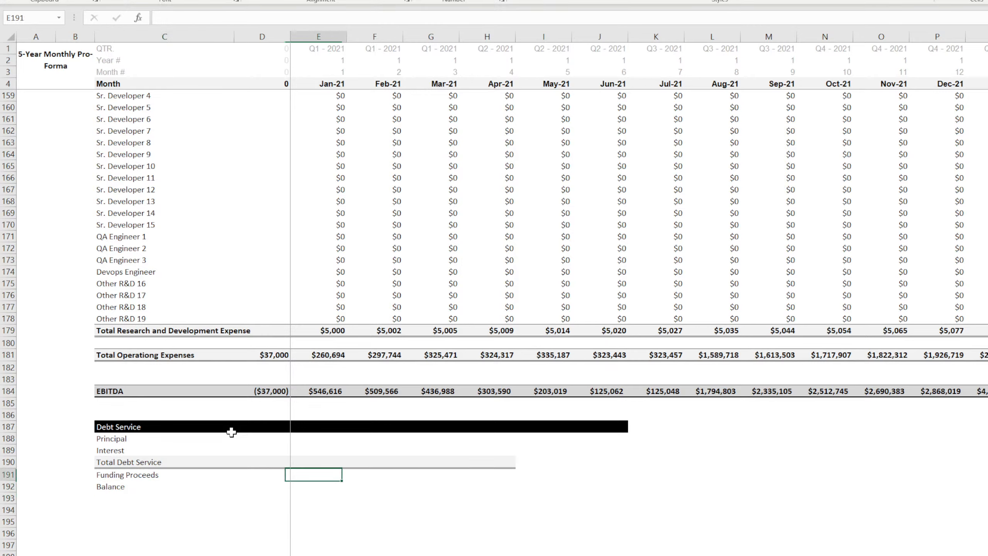
key("Right")
key("Up")
key("Up")
key("Left")
key("Up")
type("=")
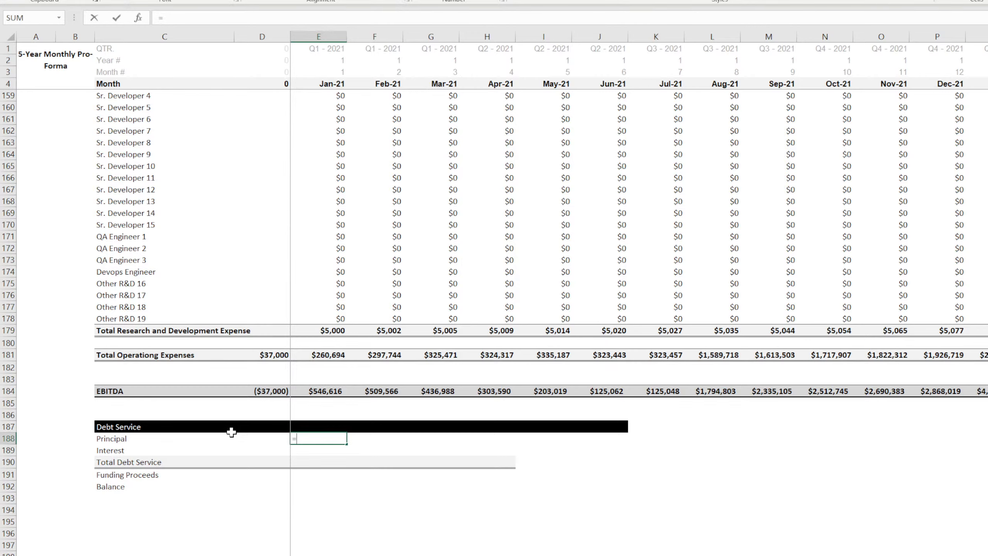
type("sumifs(")
left_click(462, 553)
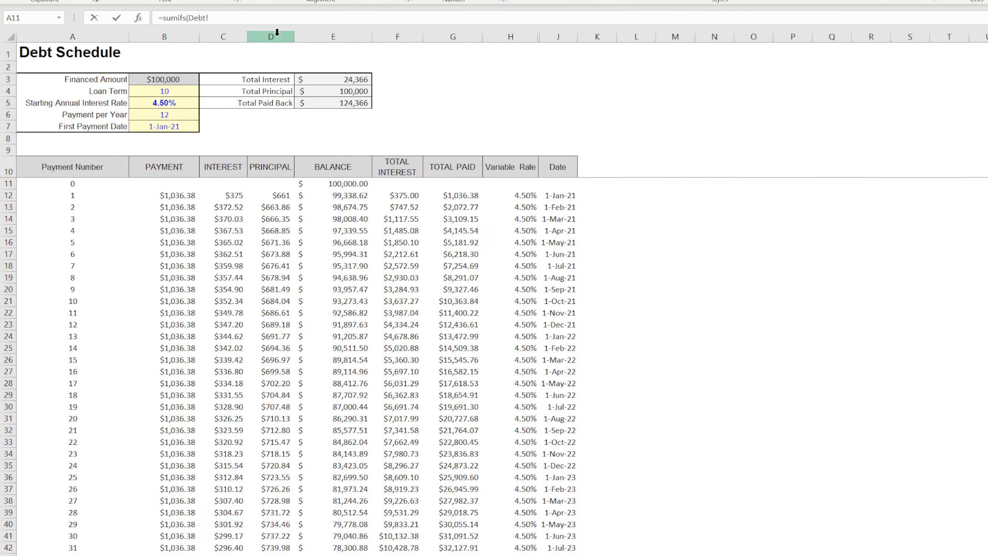
left_click_drag(274, 34, 224, 35)
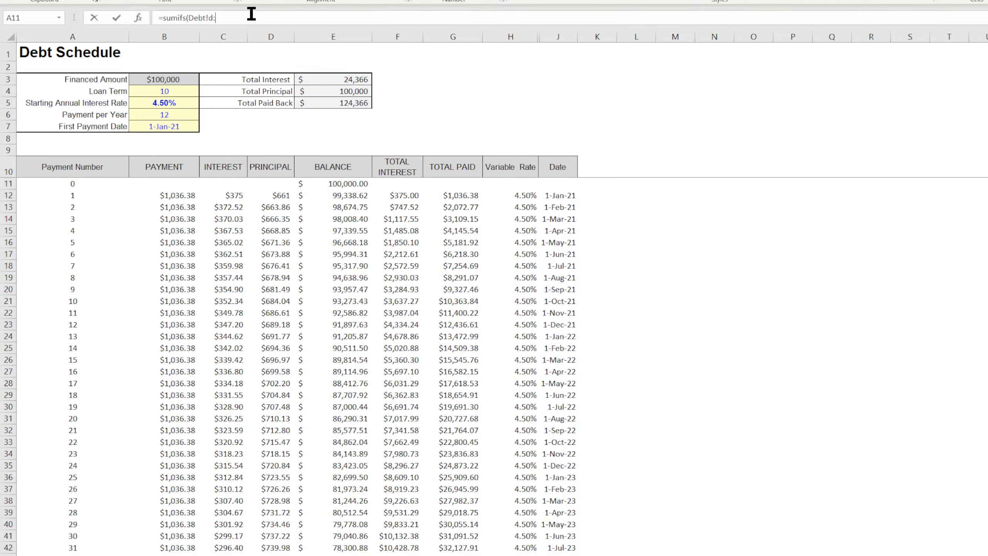
left_click(557, 35)
type(",")
key("ctrl+Page_Up")
left_click(330, 83)
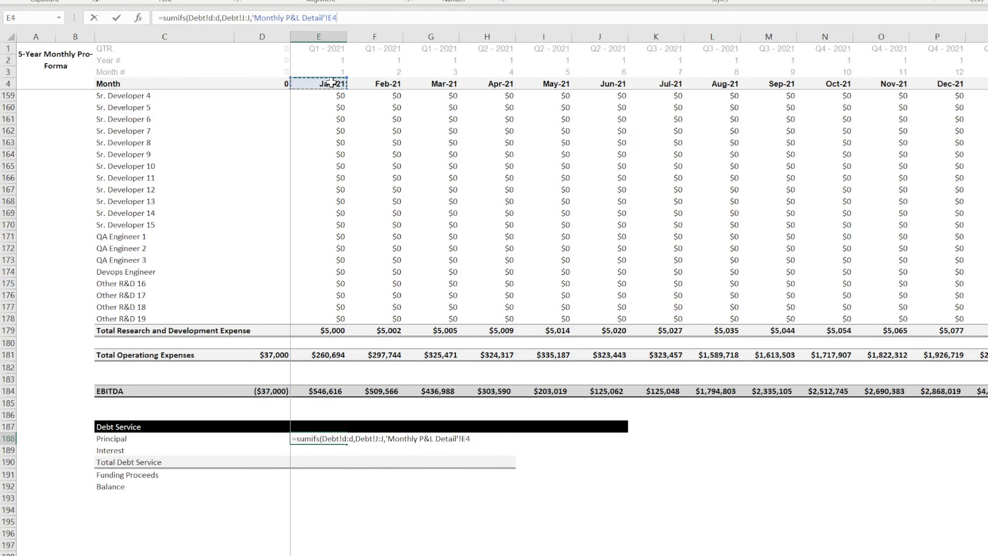
key("Return")
Reuse the E188 SUMIFS formula in E189 with Debt column C as the sum range to pull in the month's interest.
left_click(338, 440)
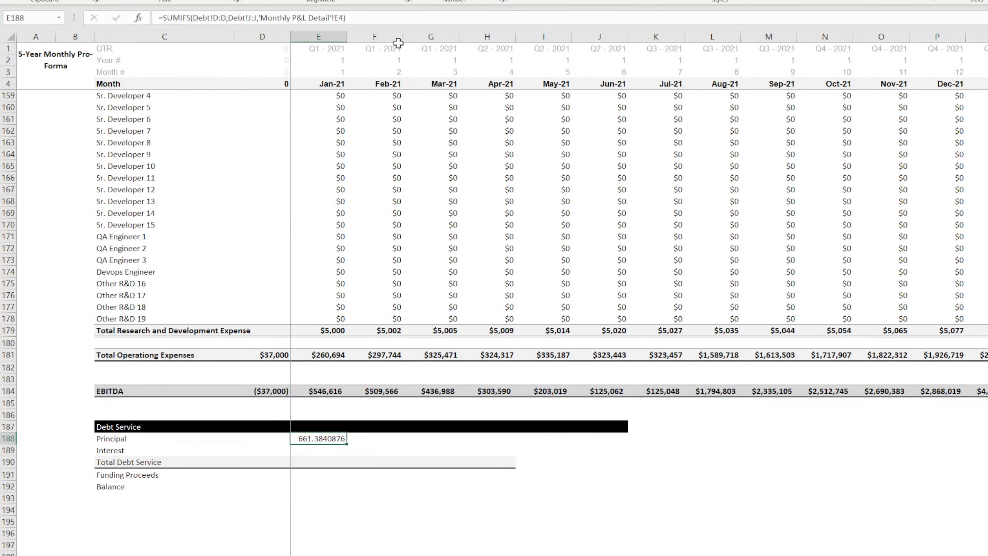
left_click(322, 17)
key("Return")
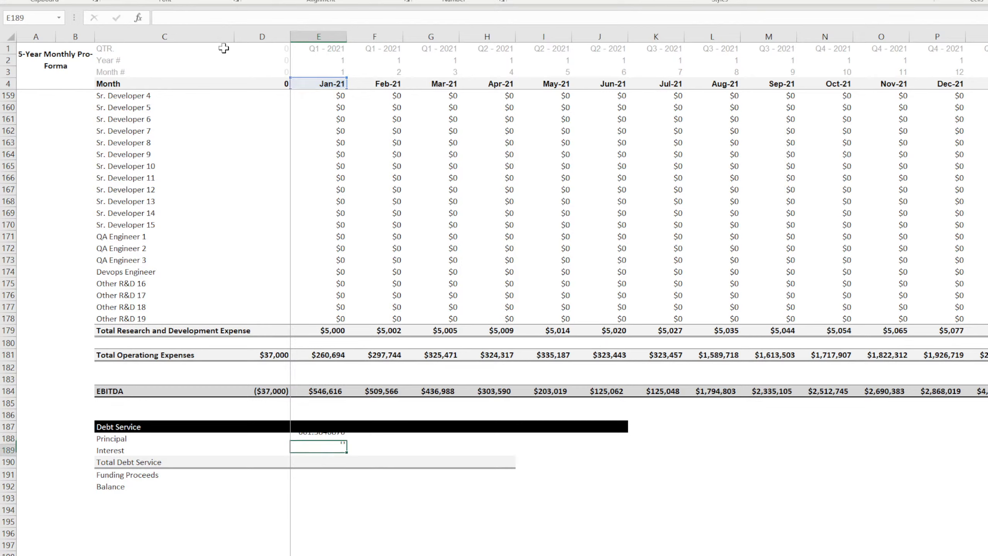
left_click(231, 17)
type("=SUMIFS(Debt!D:D,Debt!J:J,'Monthly P&L Detail'!E4)")
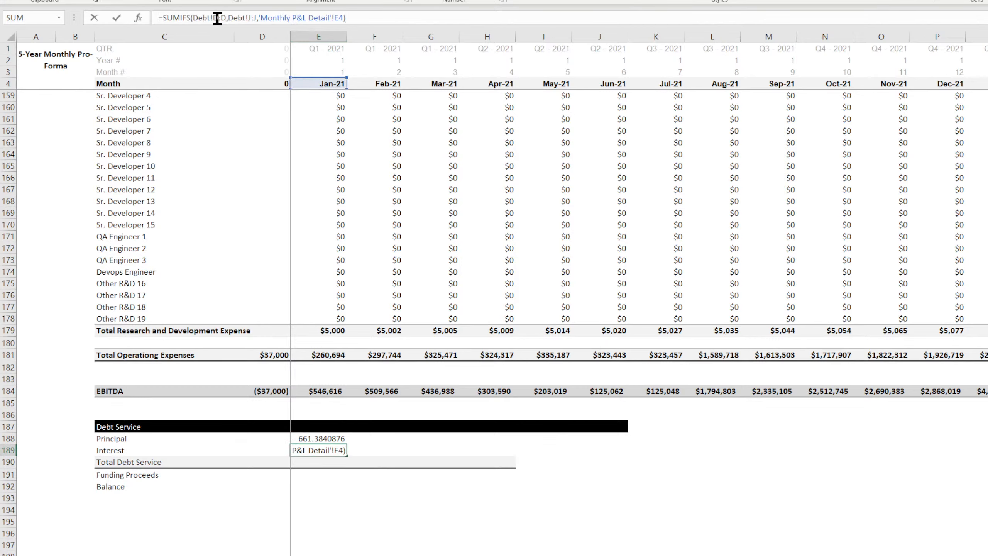
left_click(217, 17)
key("BackSpace")
type("c")
key("Delete")
type("c")
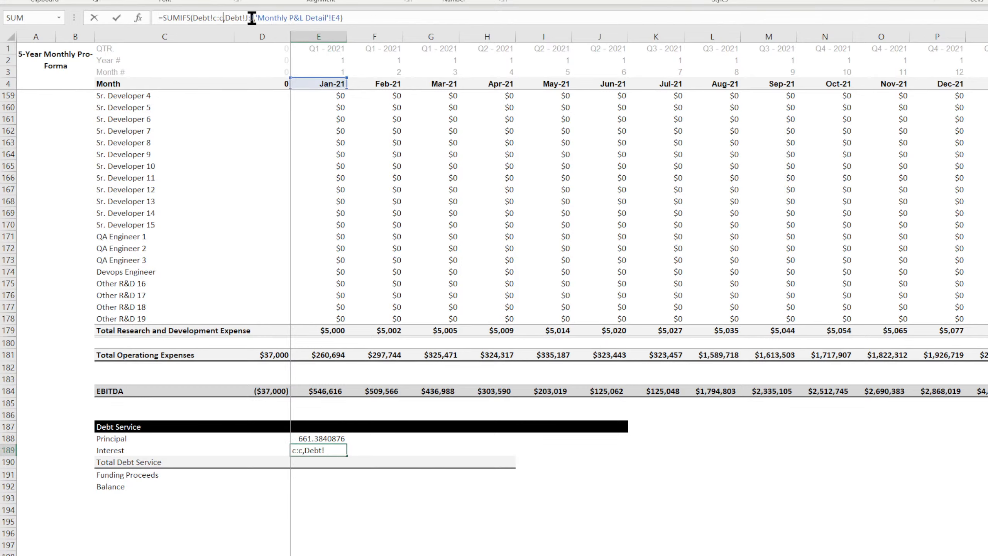
Make the interest formula's Debt columns C and J absolute and lock row 4 of the month reference as E$4.
type("$")
type("$")
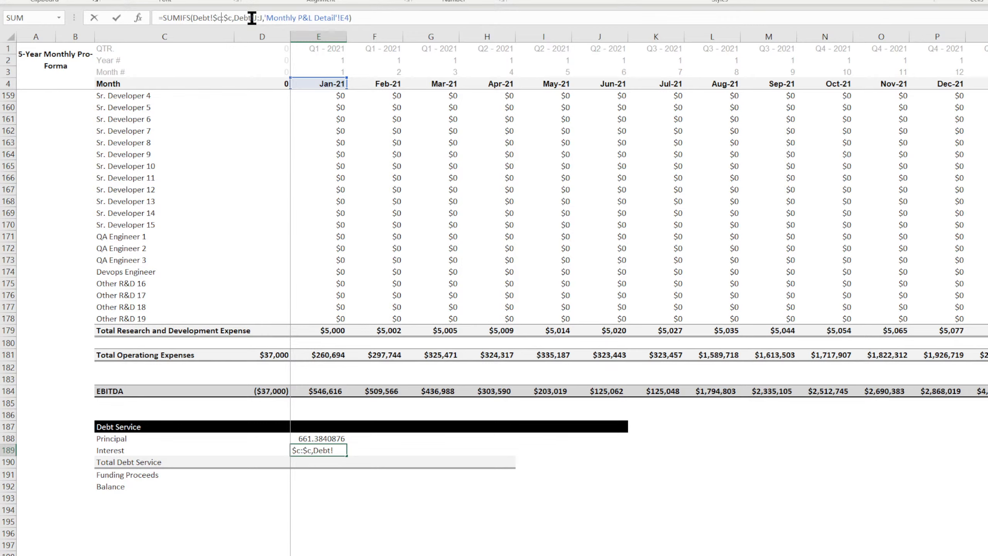
left_click(252, 17)
type("$c:")
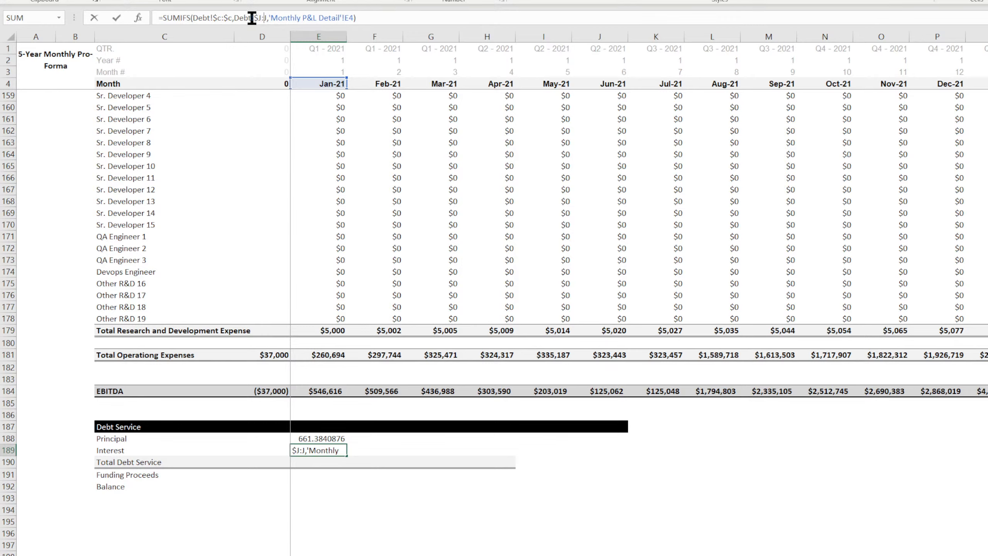
type("$")
key("Right")
key("Right")
key("Right")
key("Right")
key("Right")
key("Right")
key("Right")
key("Right")
key("Right")
key("Right")
key("Right")
key("Right")
key("Right")
key("Right")
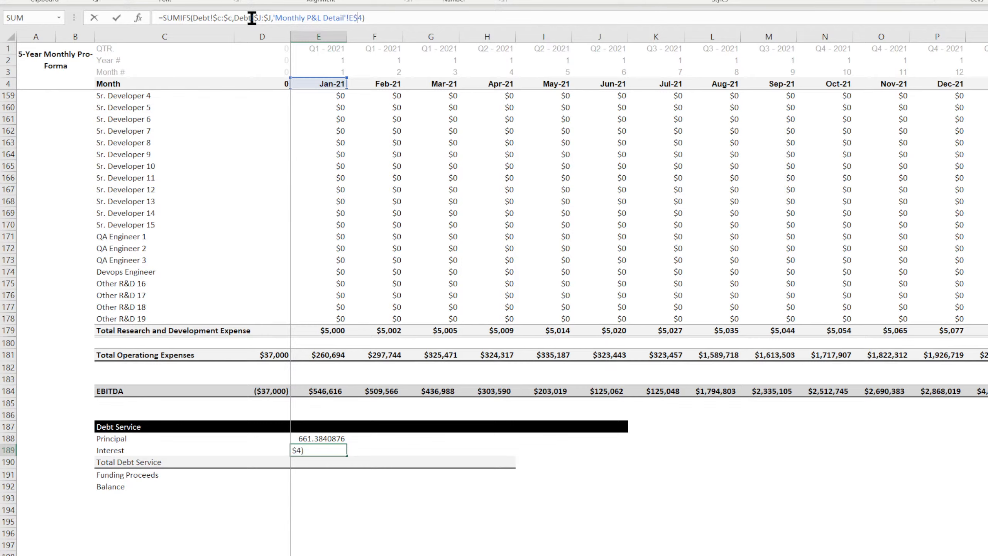
type("$")
Remove the 'Monthly P&L Detail' sheet reference from the interest formula in E189, leaving E$4 as the criterion.
key("BackSpace")
key("BackSpace")
key("BackSpace")
key("BackSpace")
key("BackSpace")
key("BackSpace")
key("BackSpace")
key("BackSpace")
key("BackSpace")
key("BackSpace")
key("BackSpace")
key("BackSpace")
key("BackSpace")
key("BackSpace")
key("BackSpace")
key("BackSpace")
key("BackSpace")
key("BackSpace")
key("BackSpace")
key("BackSpace")
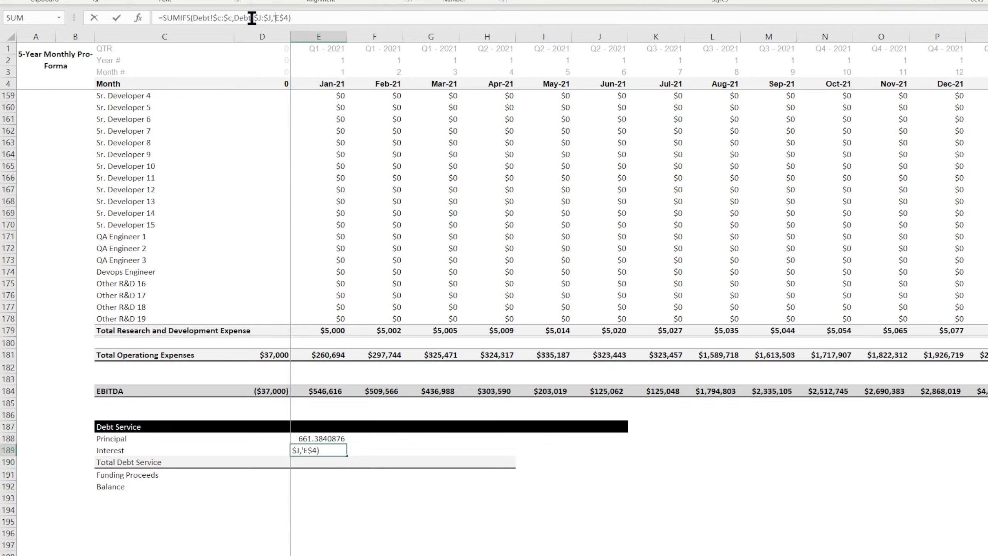
key("Return")
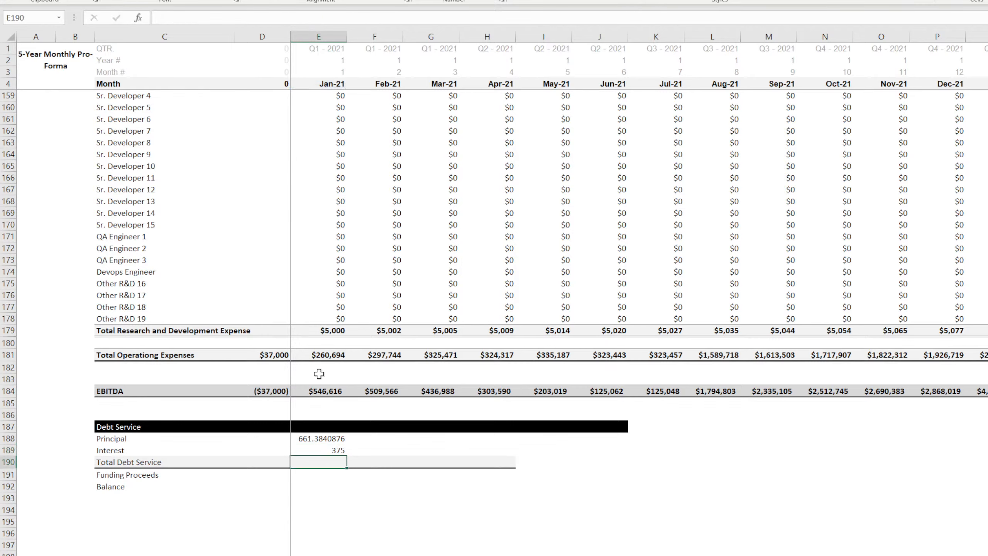
Format the debt service range E188:K191 as dollars with no decimals.
left_click_drag(333, 437, 486, 465)
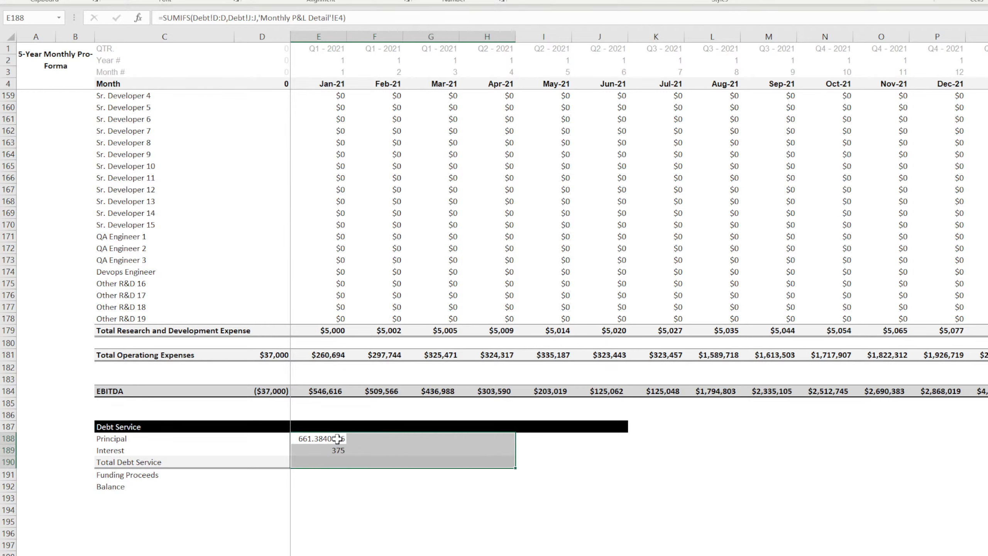
left_click_drag(337, 439, 657, 472)
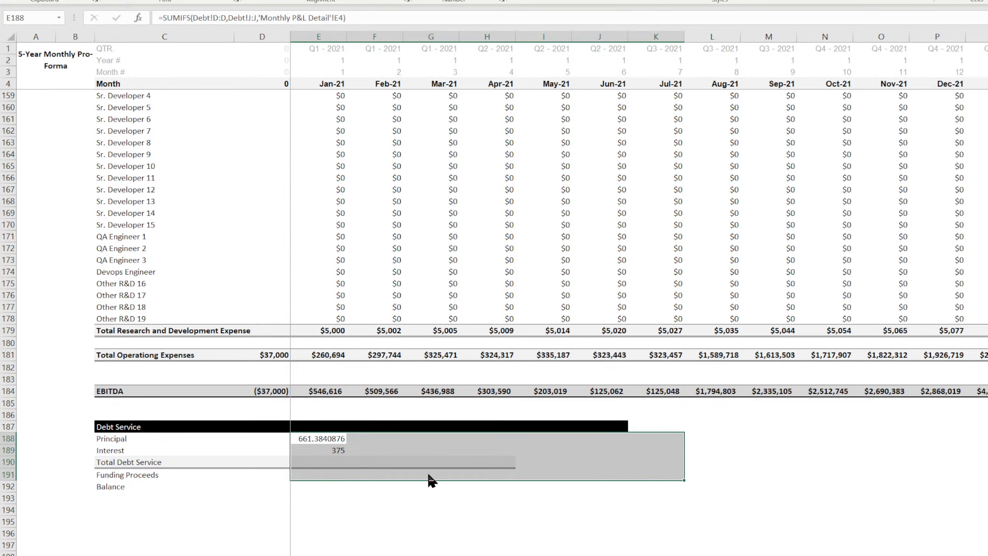
Make Debt columns D and J absolute in the E188 principal formula and lock row 4 of the month reference.
left_click(331, 439)
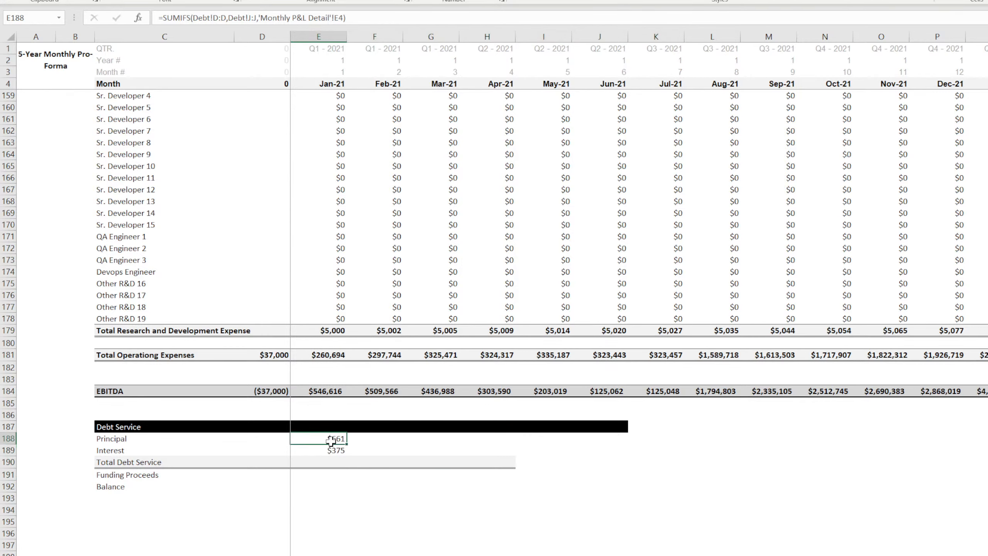
left_click(214, 25)
type("$D:")
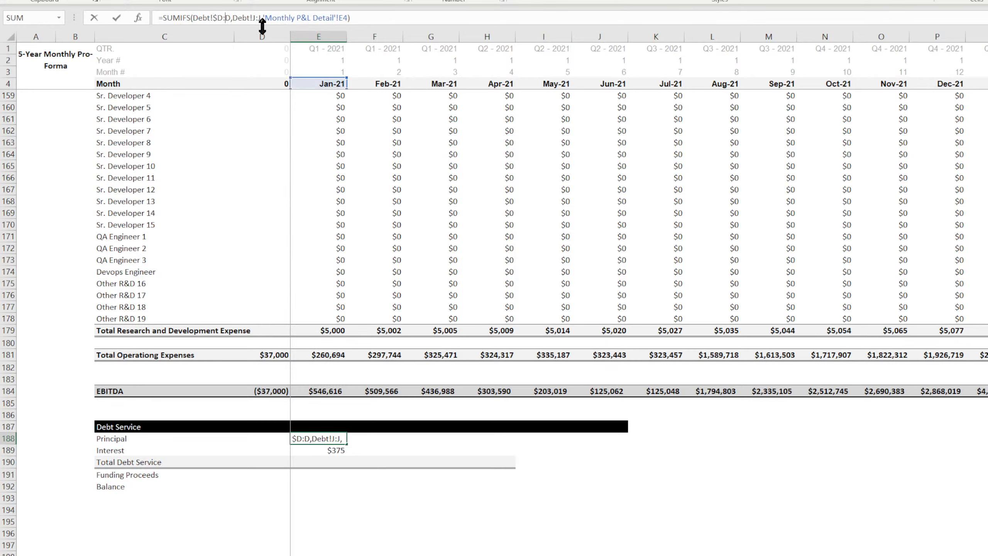
type("$")
key("Right")
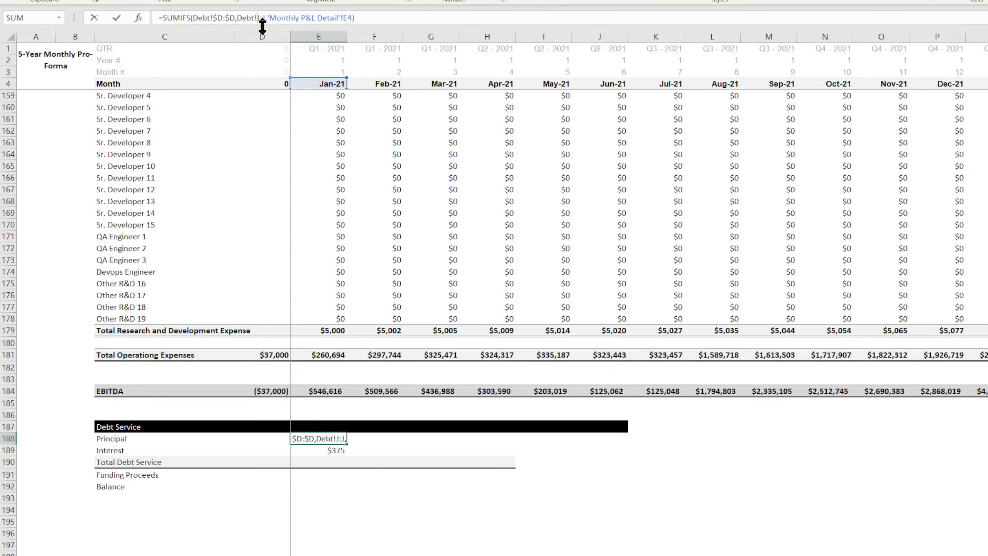
type("$")
key("Right")
key("Right")
type("$")
key("Right")
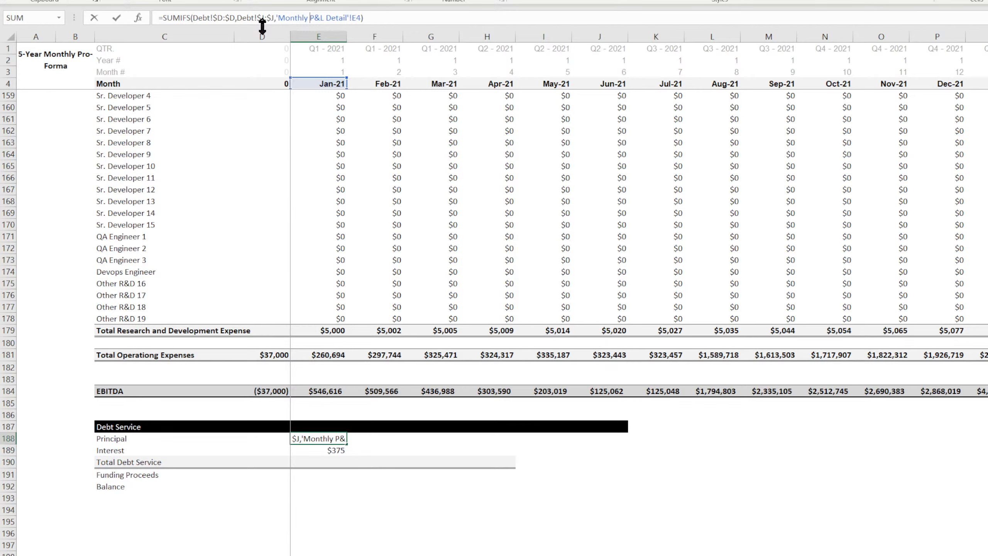
key("Right")
key("Right")
key("Right")
key("Right")
key("Right")
key("Right")
key("Right")
key("Right")
key("Right")
key("Right")
key("Right")
type("$")
Remove the 'Monthly P&L Detail' sheet reference from the principal formula in E188, leaving E$4 as the criterion.
key("BackSpace")
key("BackSpace")
key("BackSpace")
key("BackSpace")
key("BackSpace")
key("BackSpace")
key("BackSpace")
key("BackSpace")
key("BackSpace")
key("BackSpace")
key("BackSpace")
key("BackSpace")
key("BackSpace")
key("BackSpace")
key("BackSpace")
key("BackSpace")
key("BackSpace")
key("BackSpace")
key("BackSpace")
key("BackSpace")
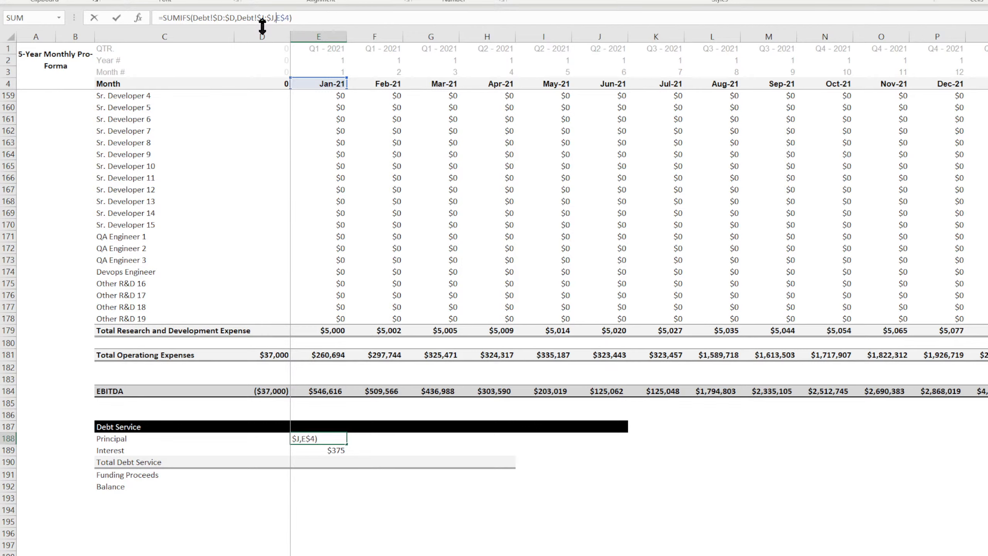
key("Return")
Sum principal and interest in E190 for Total Debt Service, and fill rows 188 to 190 across through column N.
left_click(335, 462)
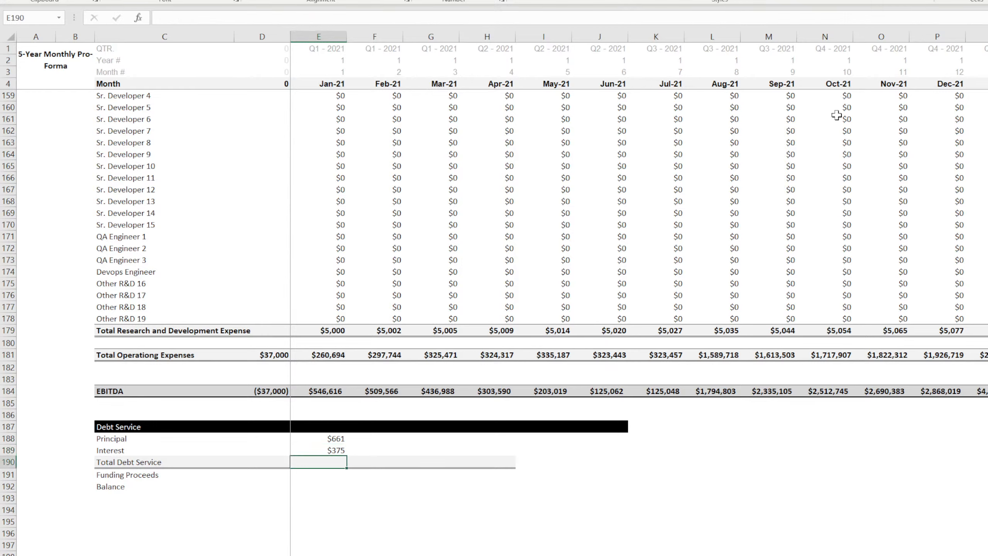
key("alt+equal")
key("Return")
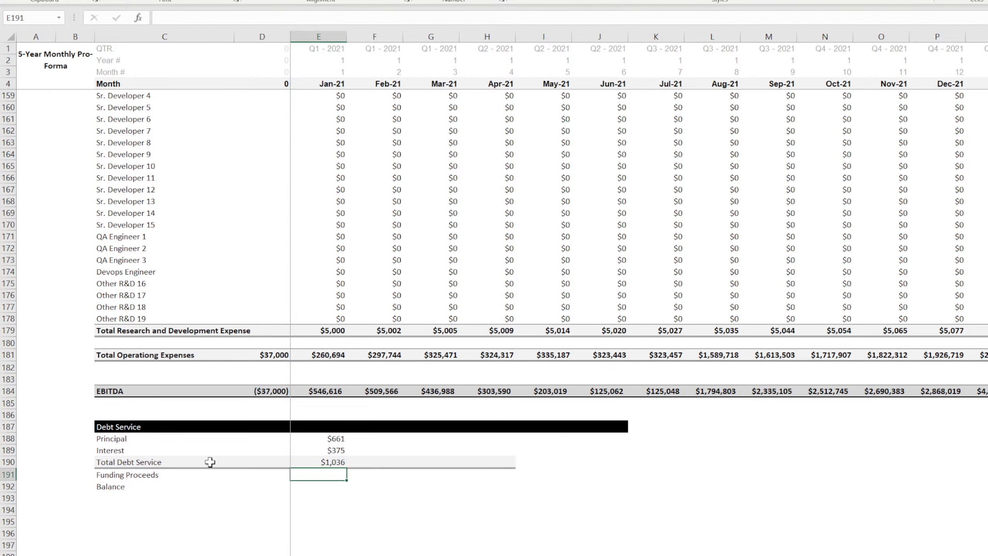
left_click_drag(330, 433, 852, 471)
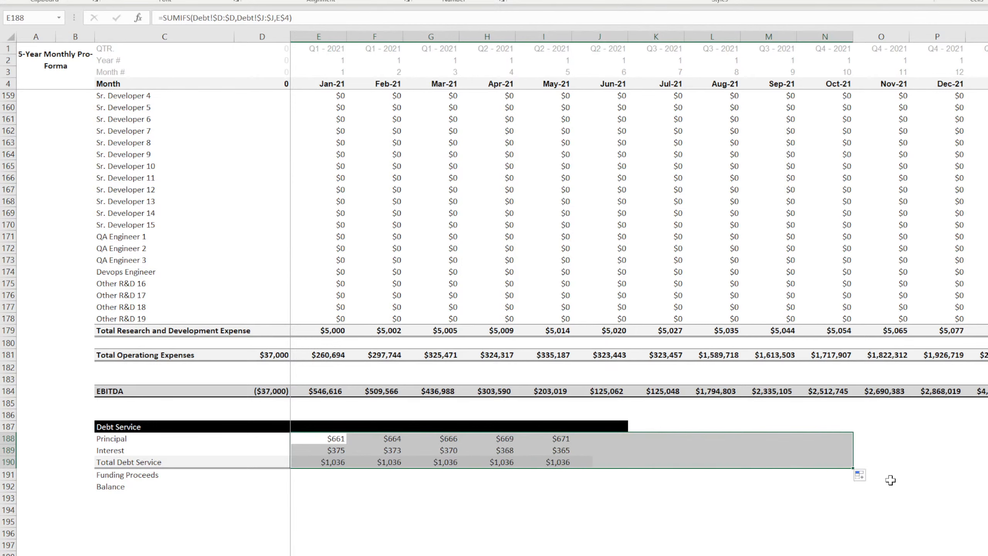
Extend the black Debt Service heading fill from J187 through P187.
left_click(616, 428)
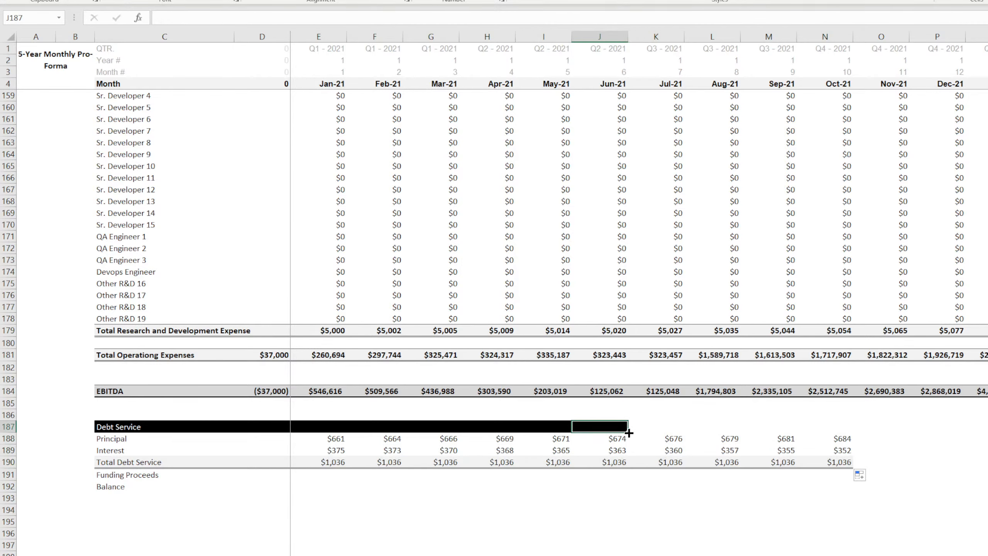
left_click_drag(629, 432, 960, 431)
left_click(319, 438)
left_click(328, 451)
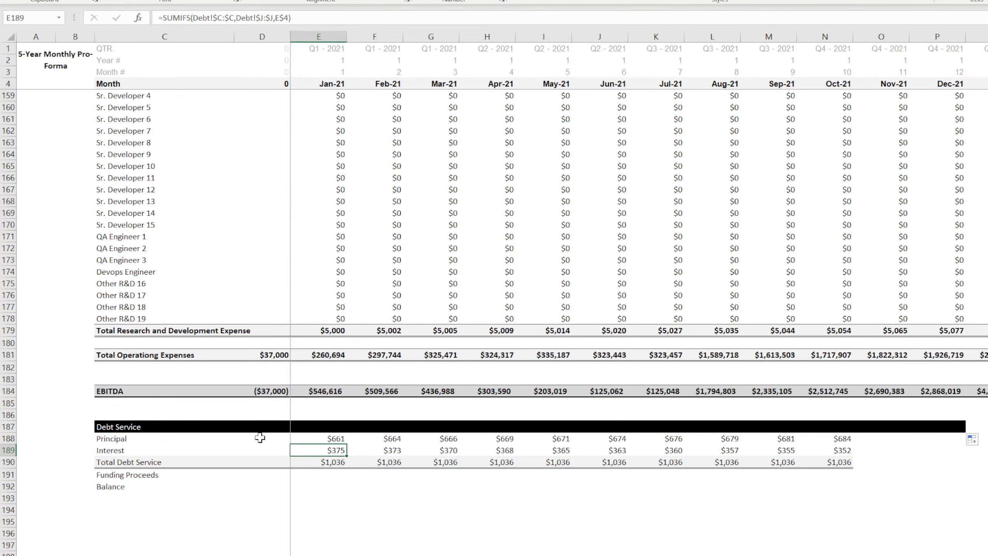
In D191, enter Funding Proceeds as =IF(E4=Debt!B7,Debt!B3,0), returning the financed amount when the next month is the first payment date.
scroll(259, 438, "down", 4)
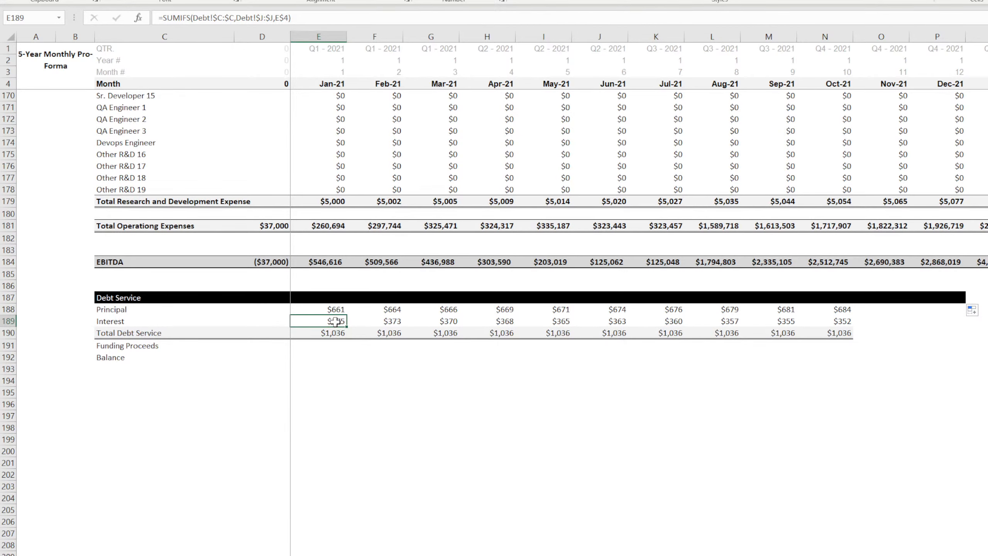
left_click(121, 346)
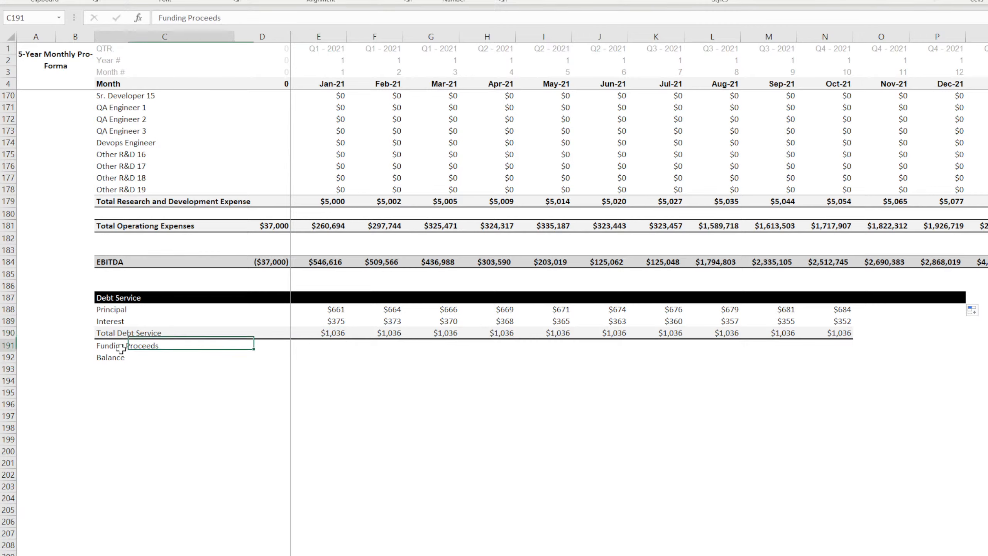
left_click(252, 346)
type("=")
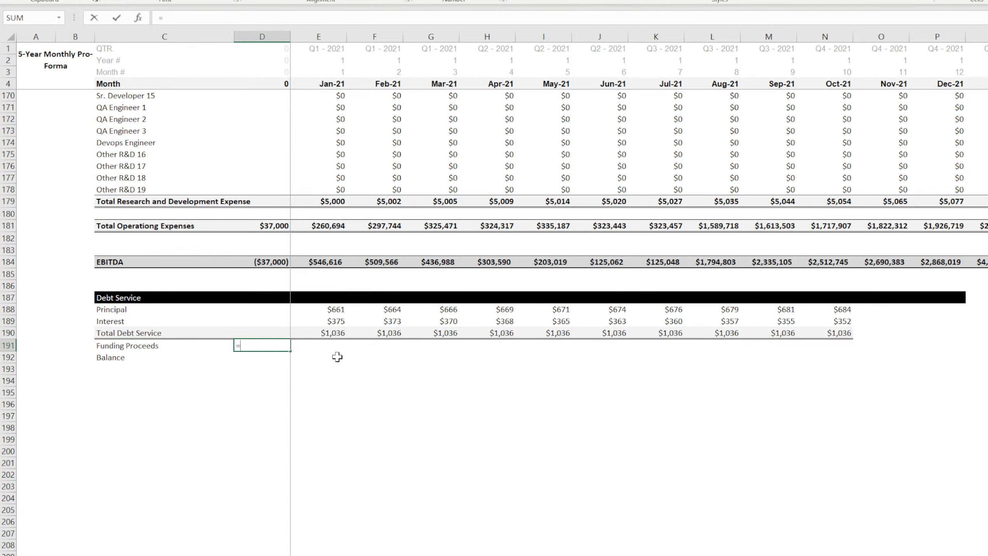
type("if(")
left_click(332, 83)
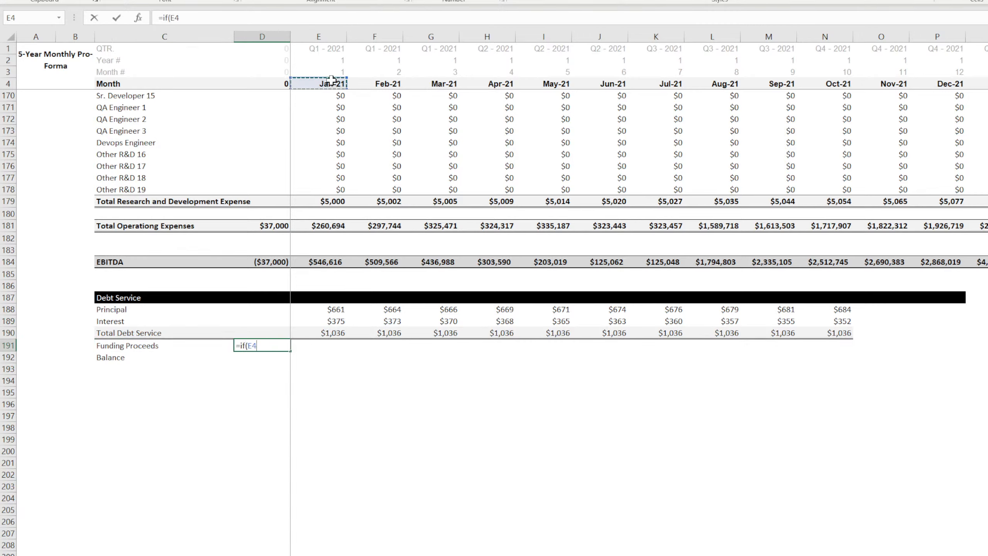
type("=")
key("ctrl+Page_Down")
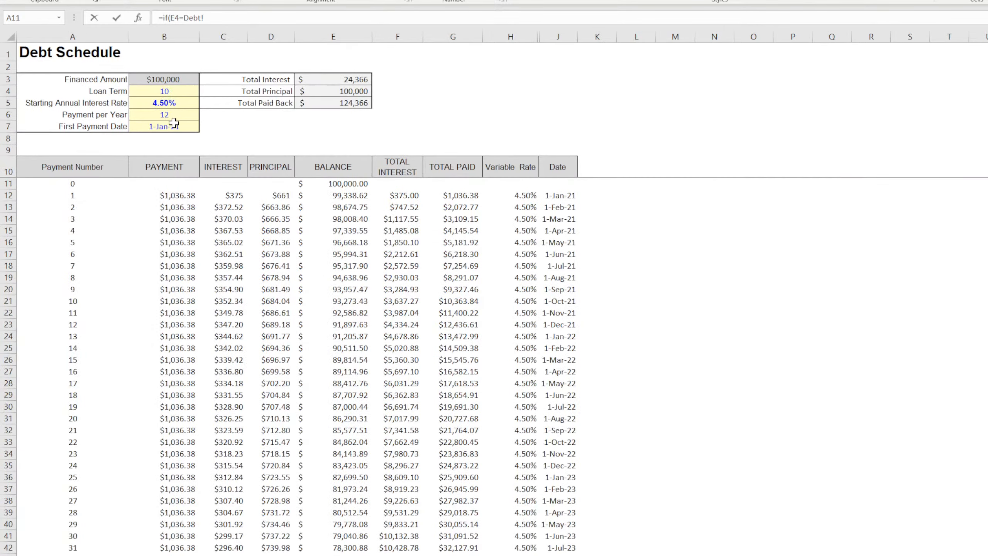
left_click(171, 126)
type(",")
left_click(173, 80)
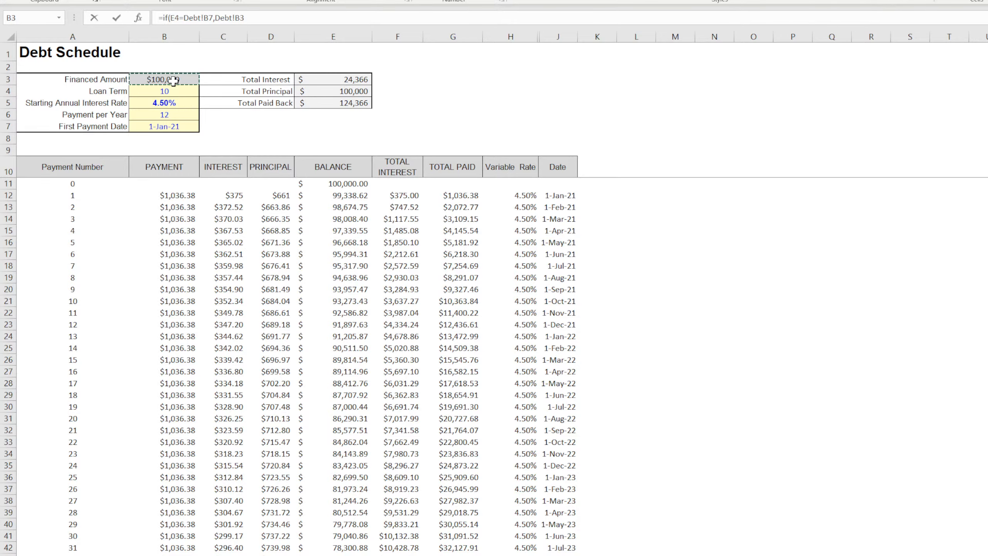
type(",0")
key("Return")
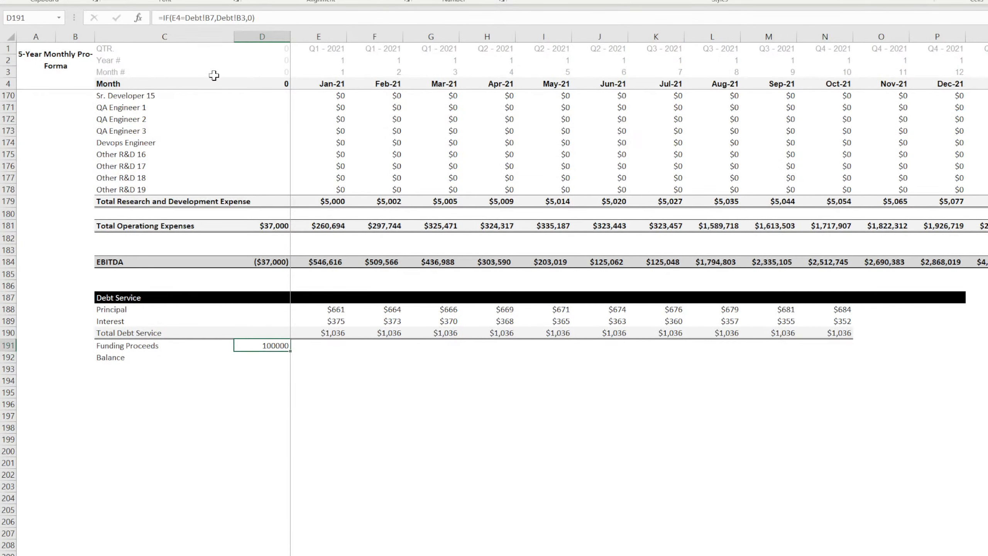
Lock column B in both Debt sheet references of the D191 formula, as $B7 and $B3.
left_click(241, 18)
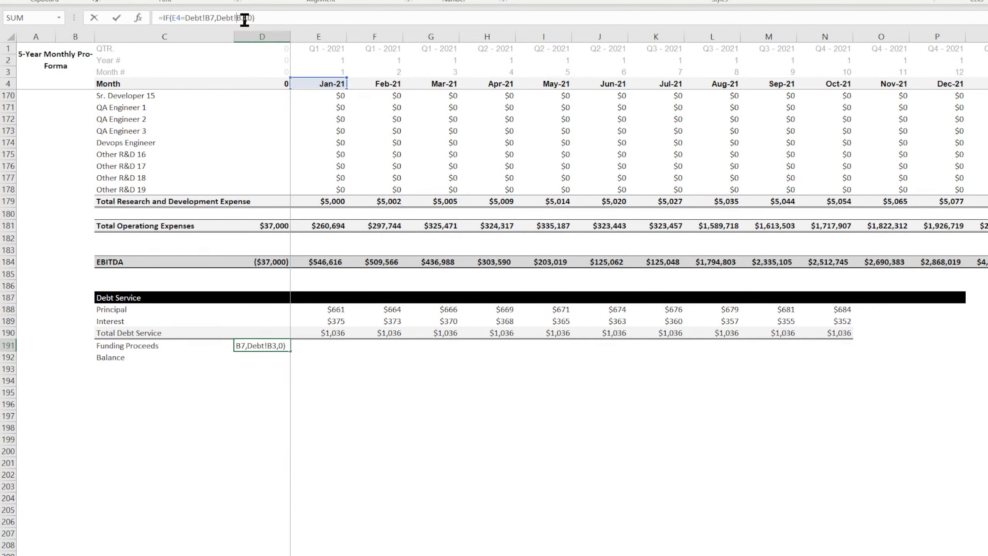
type("$")
type("$")
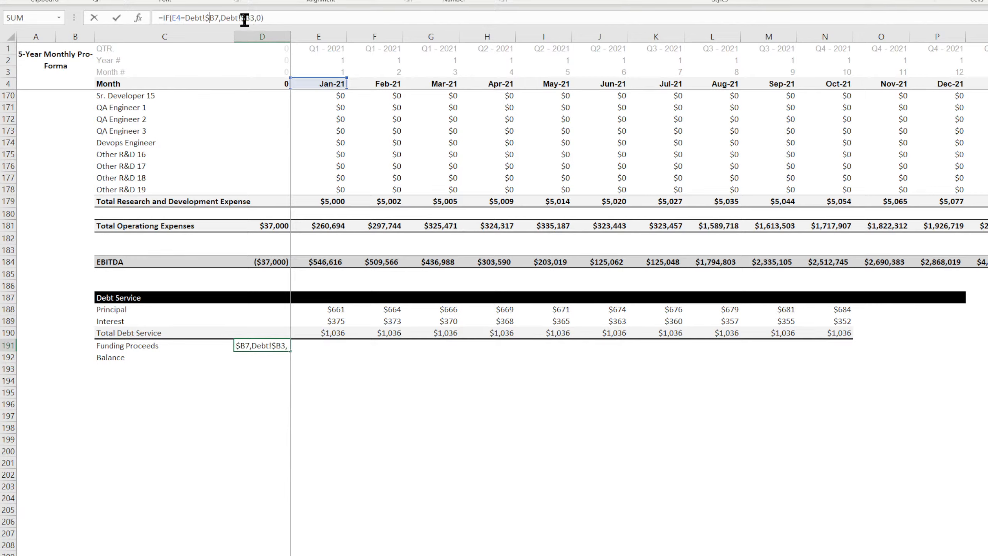
key("Return")
Fill the Funding Proceeds formula from D191 across through P191 and format the row as dollars with no decimals.
left_click(280, 342)
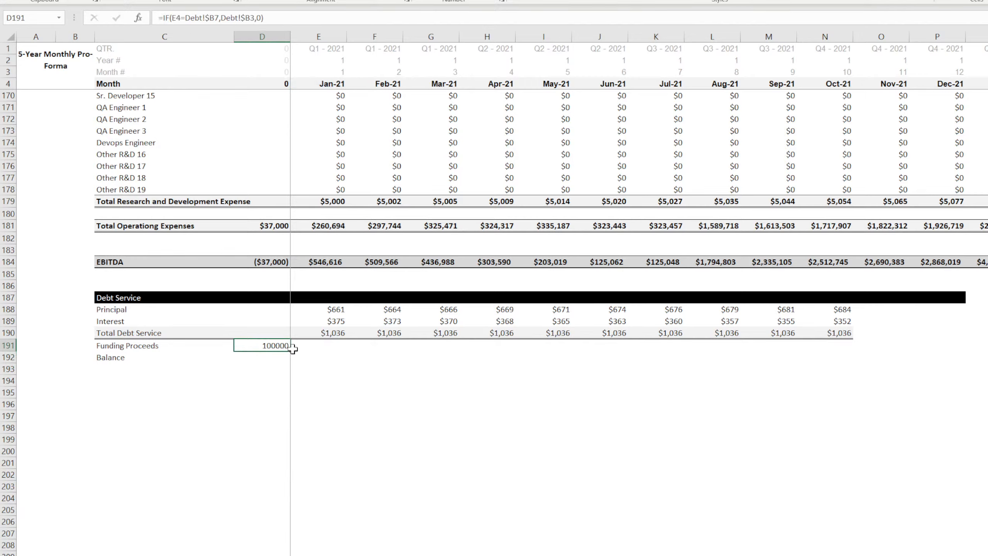
left_click_drag(292, 351, 941, 350)
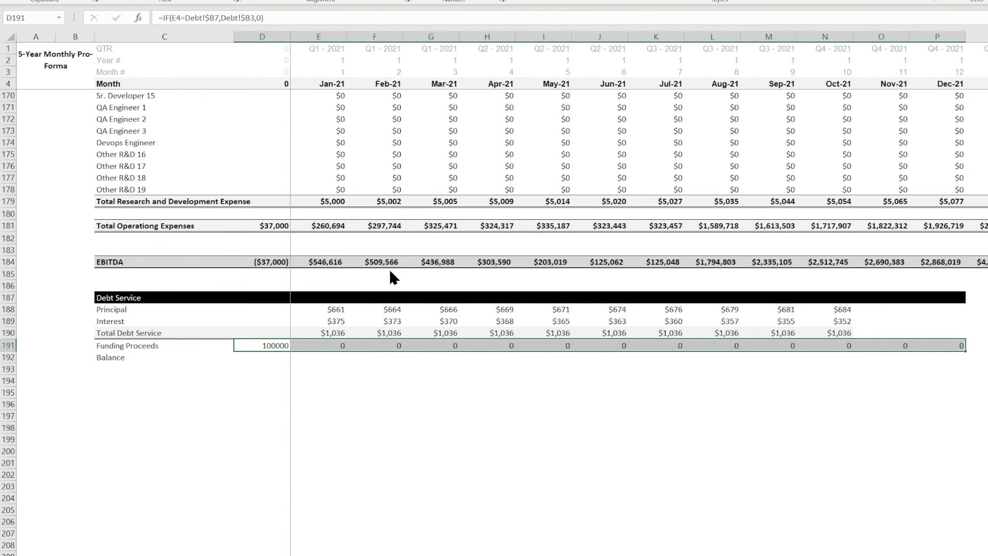
key("ctrl+shift+4")
left_click(339, 402)
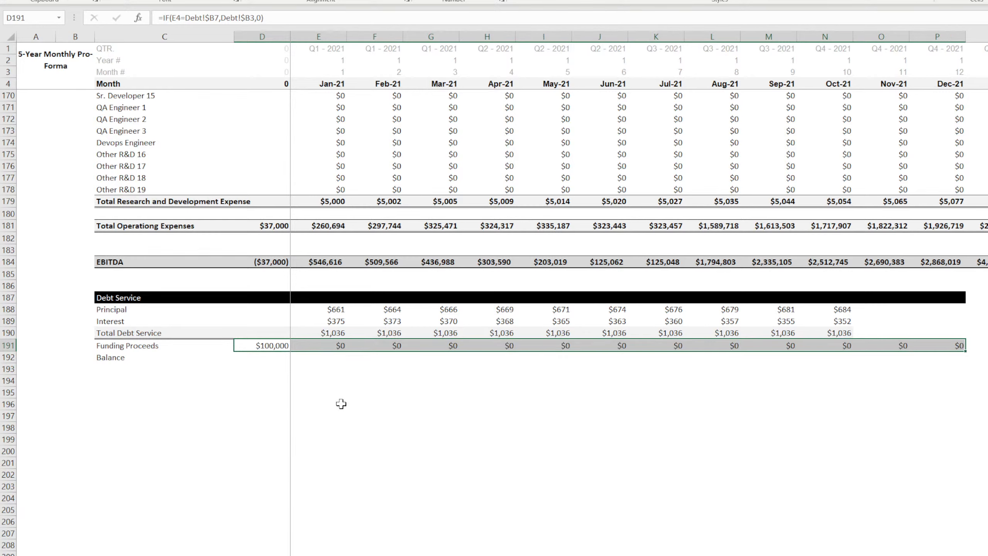
In D192, build the loan Balance formula as Debt!B3 minus the SUM of the Principal range D188:D188.
left_click(273, 358)
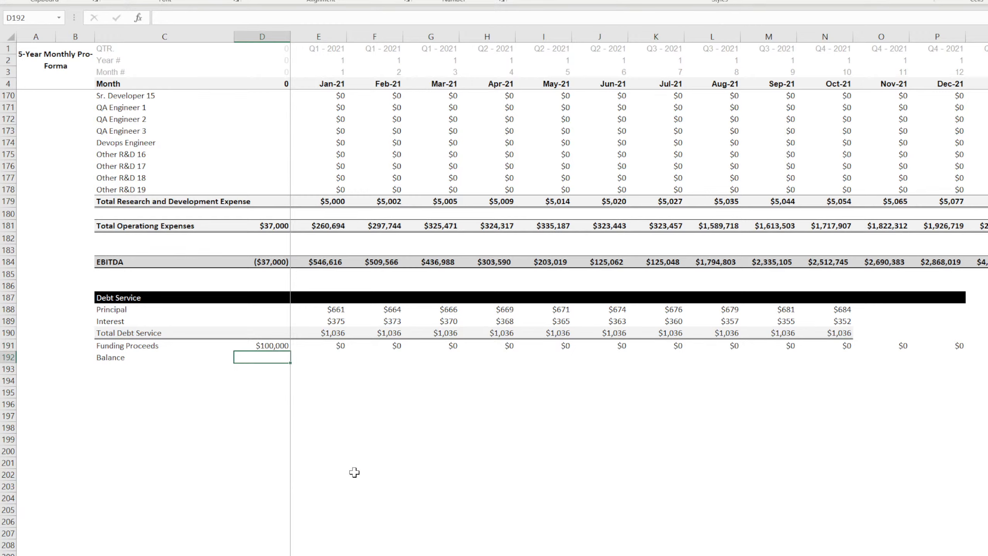
type("=")
key("ctrl+Page_Down")
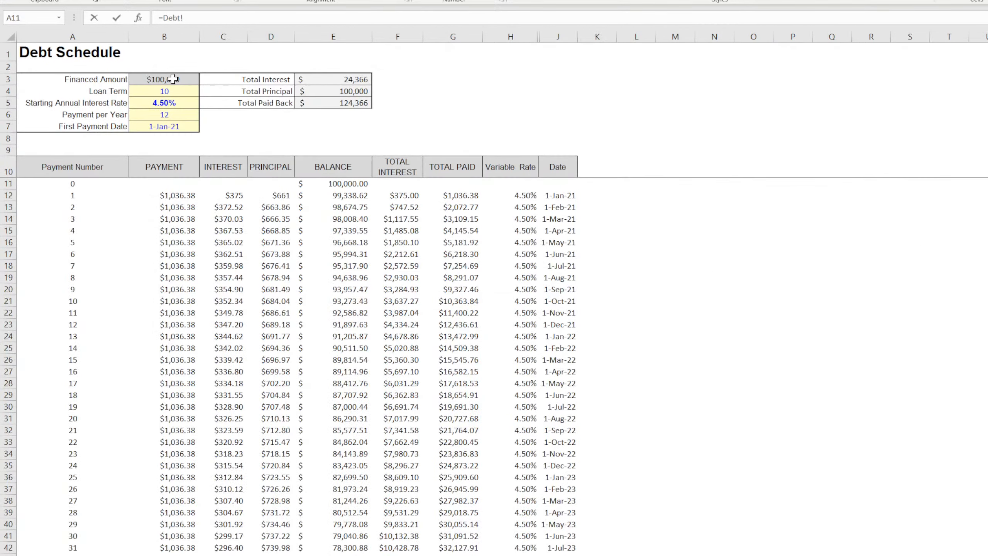
left_click(171, 79)
type("-sum(")
key("ctrl+Page_Up")
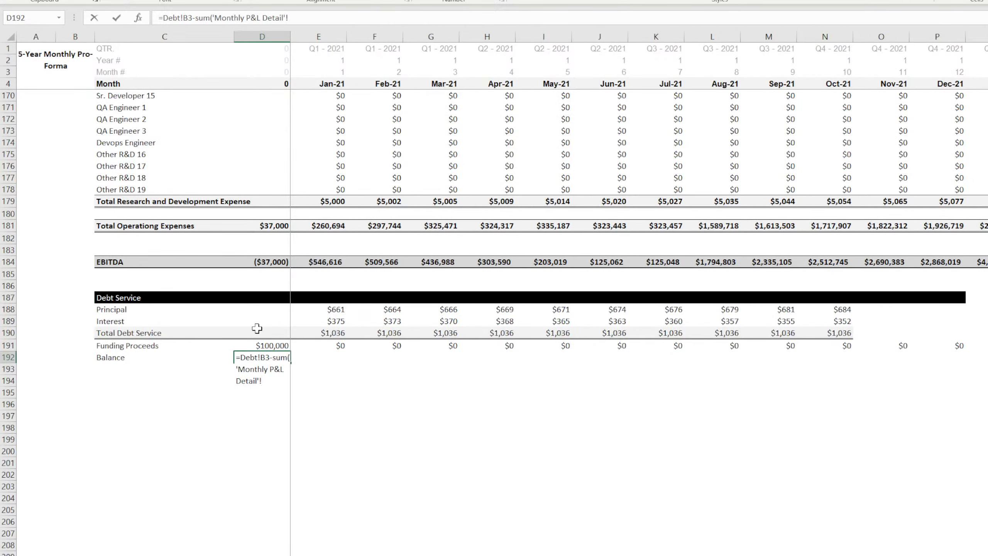
left_click(272, 309)
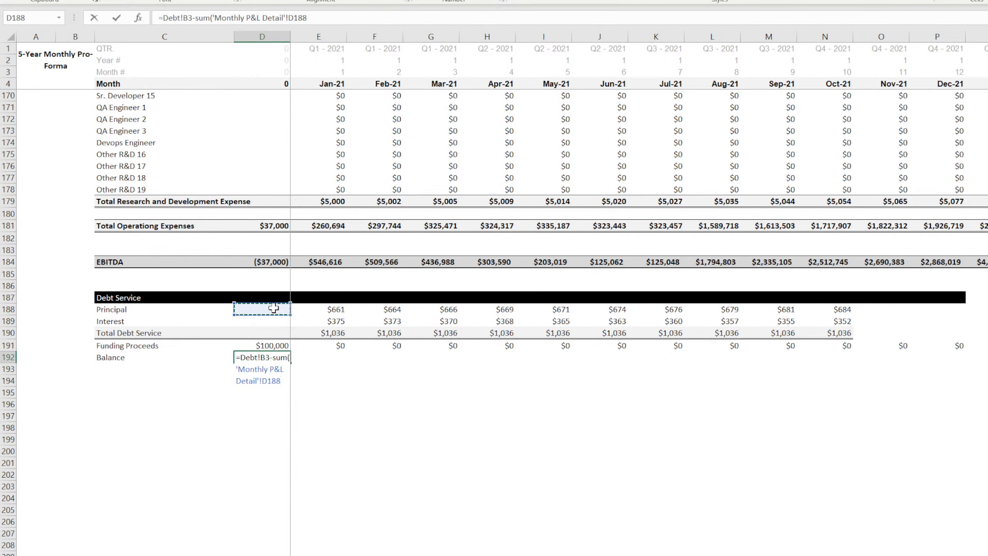
type(":")
Lock the columns of the financed amount and the range's first cell in the D192 formula, as Debt!$B3 and $D188.
left_click(326, 18)
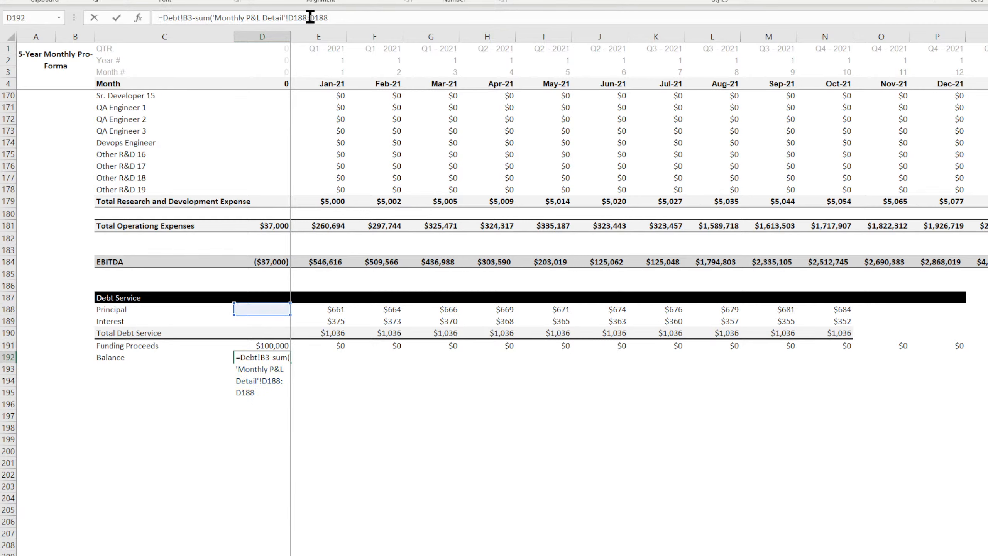
left_click(289, 18)
type("$")
key("Right")
type("$")
key("Return")
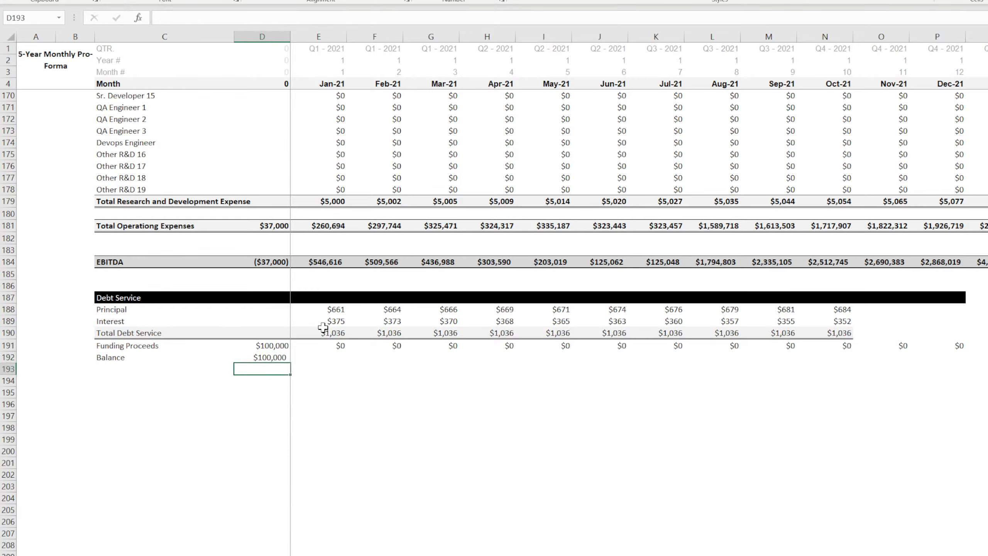
Format the Balance cell D192 as dollars with no decimals and fill its formula across row 192.
left_click(276, 357)
left_click_drag(273, 344, 454, 358)
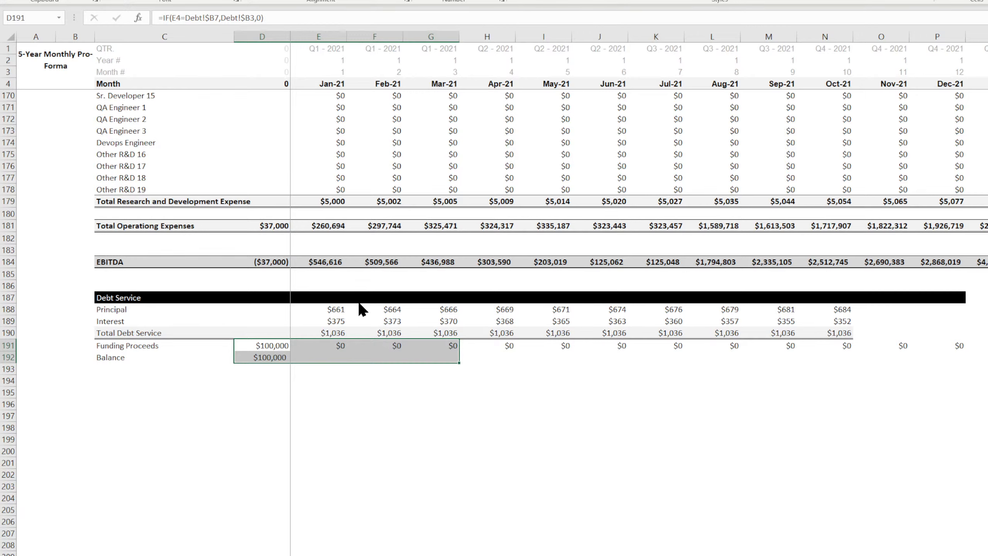
left_click(393, 425)
left_click(272, 358)
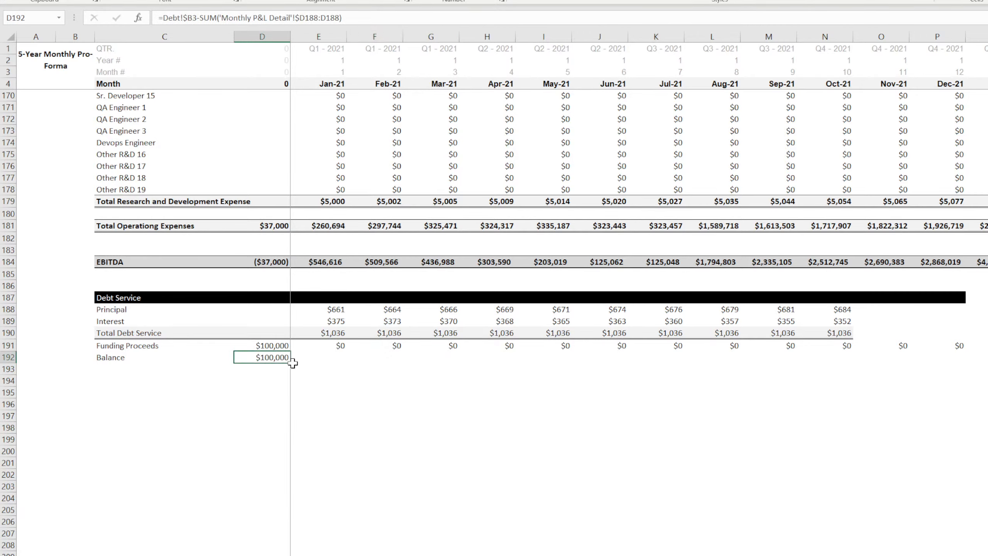
key("ctrl+shift+Right")
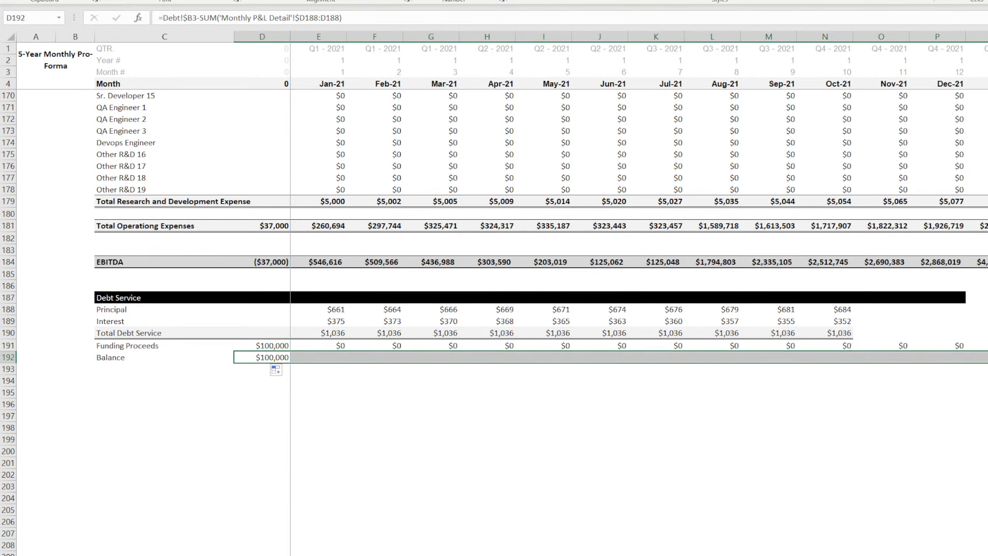
key("ctrl+r")
Fill the Debt Service rows 187 through 192 from column G across the remaining forecast months.
left_click_drag(445, 296, 452, 360)
key("ctrl+shift+Right")
left_click_drag(986, 362, 986, 362)
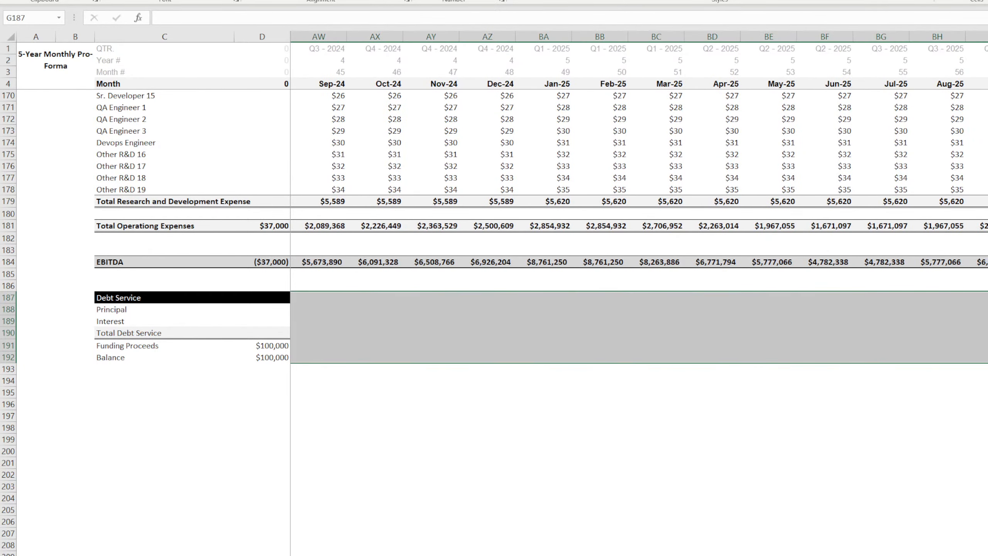
scroll(639, 327, "left", 15)
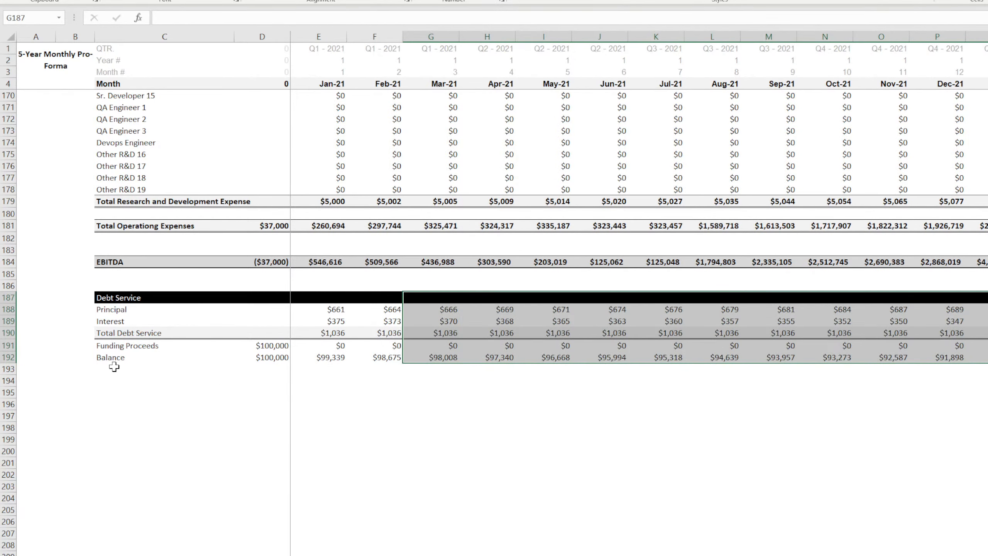
Label C193 Repayment and in E193 build an IF formula returning balance E192 when E4 equals Control!C5, otherwise 0.
left_click(114, 367)
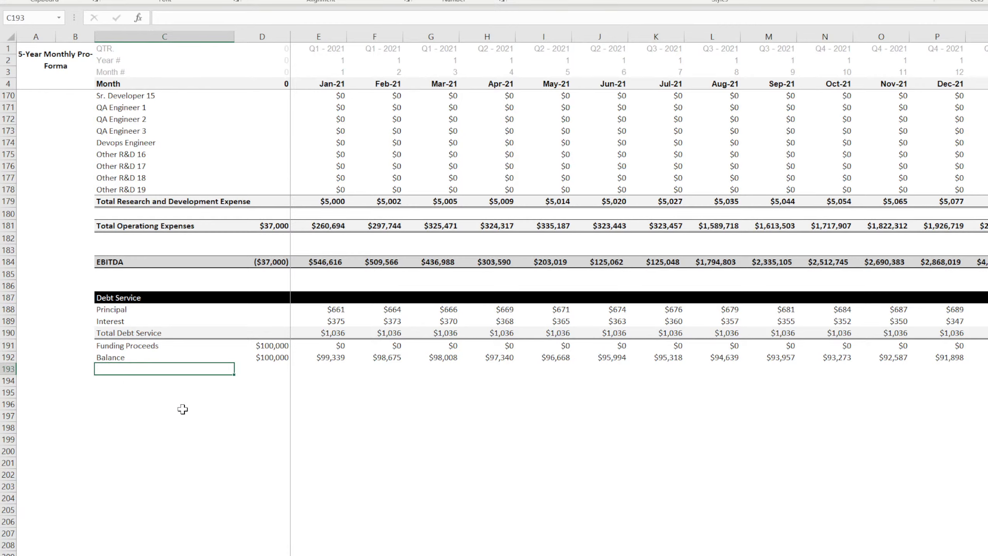
type("Repayment")
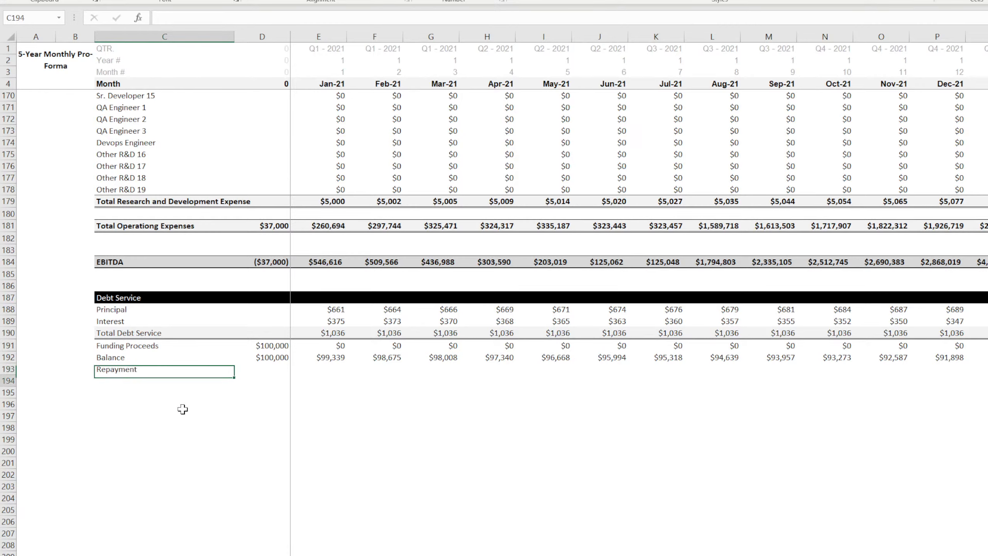
key("Tab")
key("Tab")
type("=")
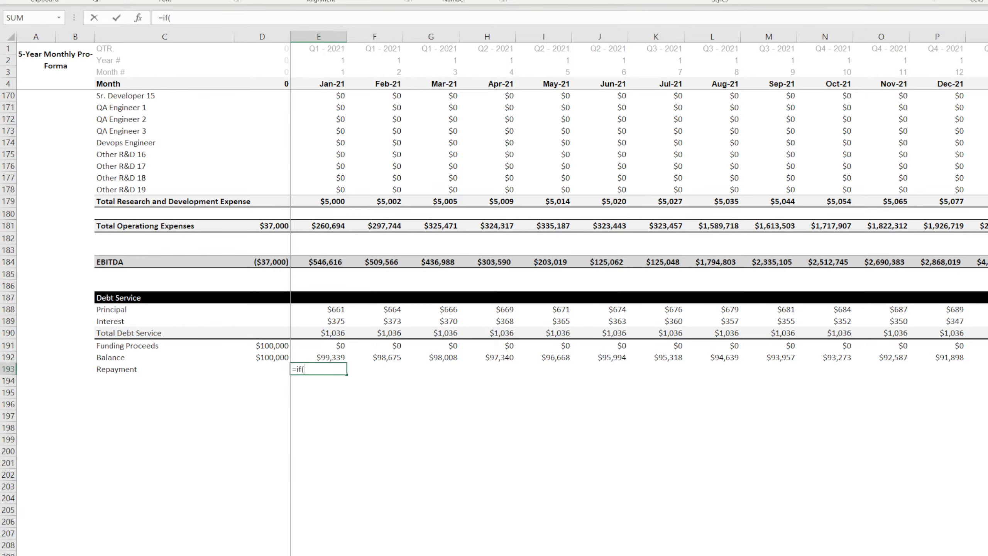
left_click(323, 84)
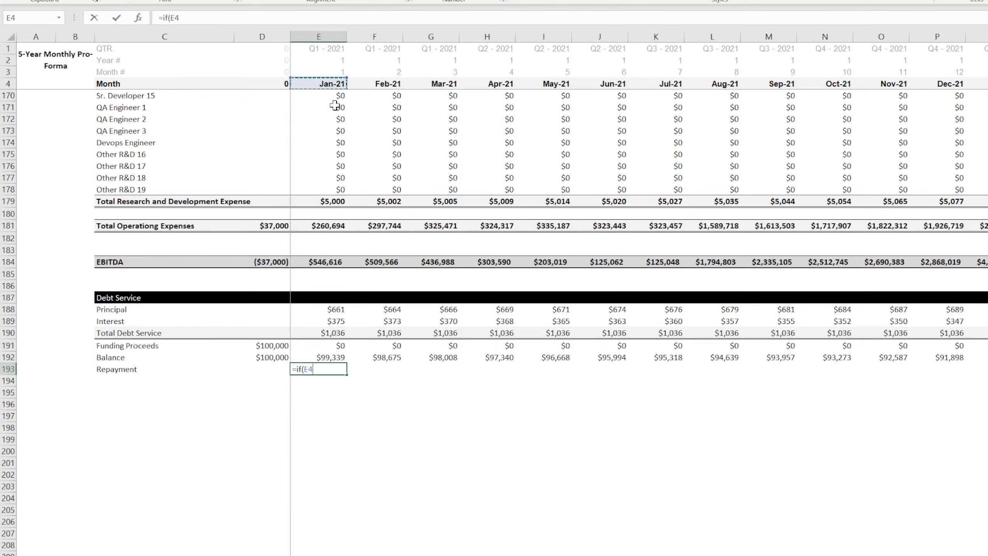
type("=")
left_click(127, 553)
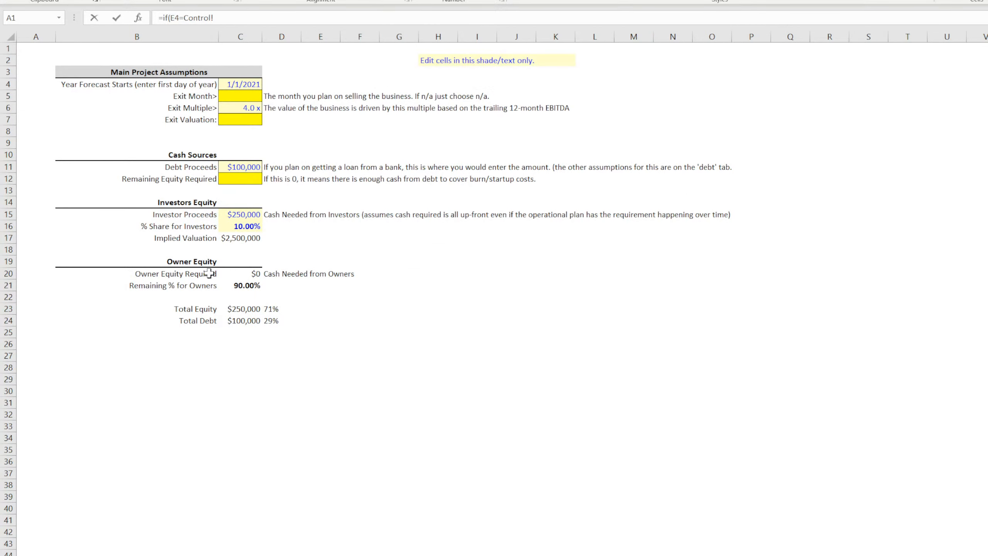
left_click(249, 98)
key("ctrl+Page_Down")
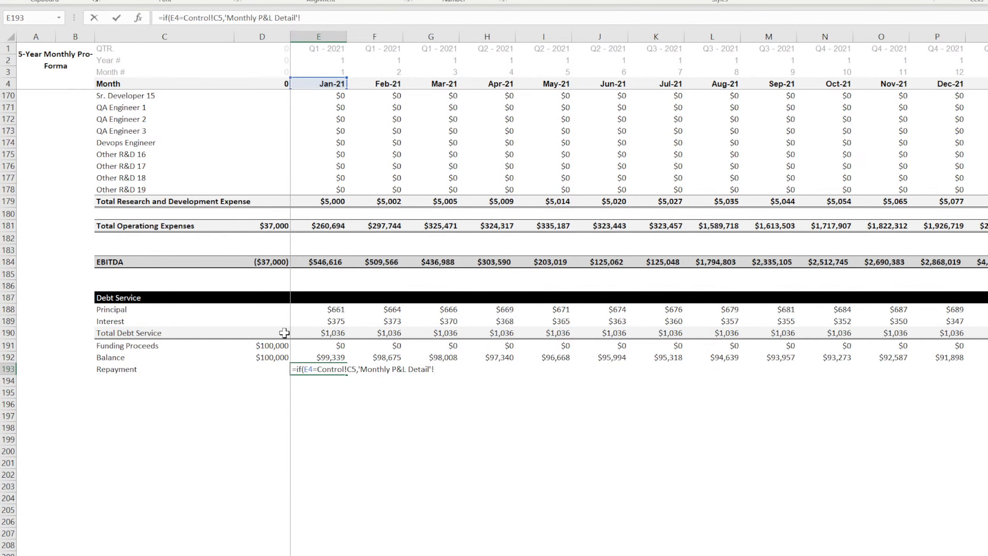
left_click(329, 359)
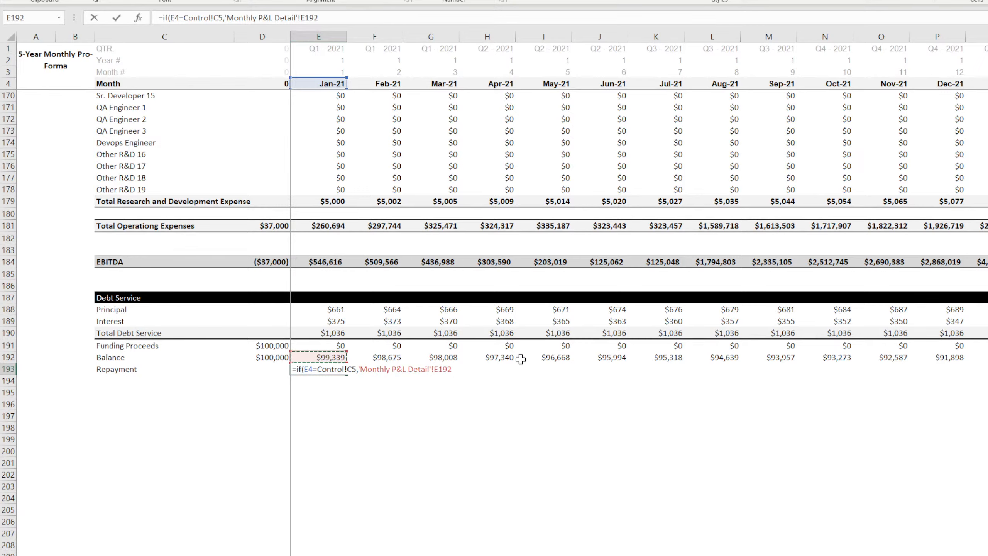
type(",0")
Remove the 'Monthly P&L Detail' sheet reference before E192 in the E193 Repayment formula.
left_click(303, 18)
type("$")
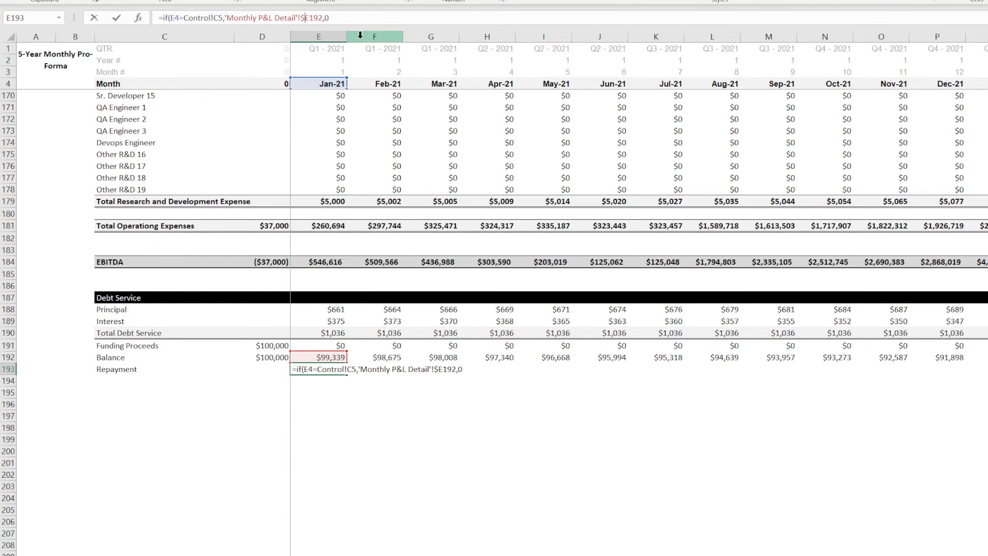
key("BackSpace")
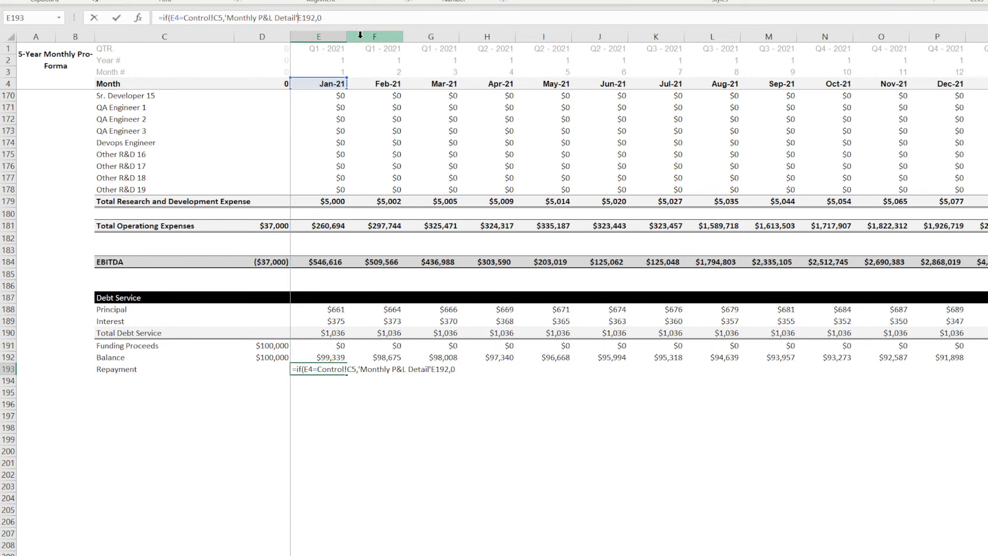
key("BackSpace")
key("BackSpace")
key("BackSpace")
key("BackSpace")
key("BackSpace")
key("BackSpace")
key("BackSpace")
key("BackSpace")
key("BackSpace")
key("BackSpace")
key("BackSpace")
key("BackSpace")
key("BackSpace")
key("BackSpace")
key("BackSpace")
key("BackSpace")
key("BackSpace")
key("BackSpace")
key("BackSpace")
key("BackSpace")
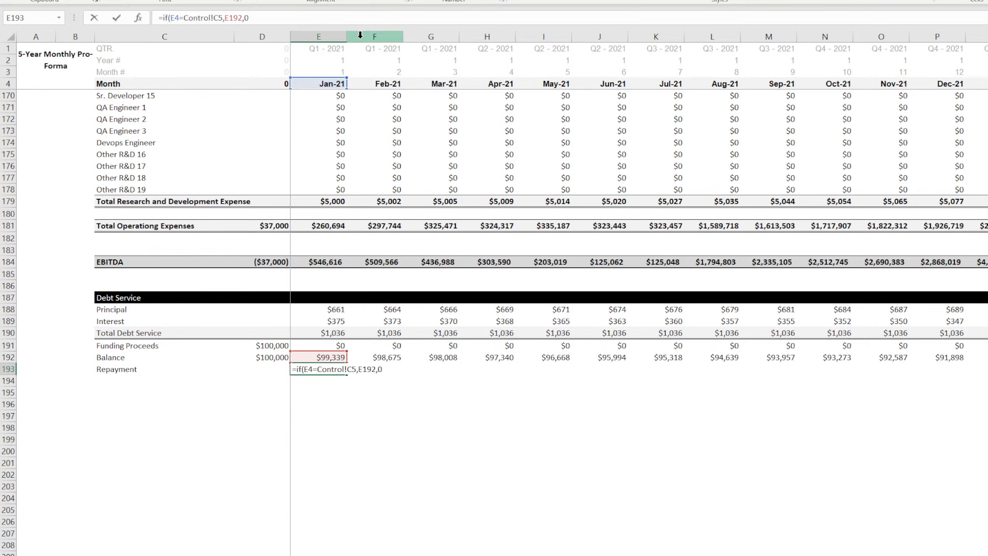
Make the exit month reference absolute as Control!$C$5 in the E193 formula, and format the cell as dollars with no decimals.
left_click(221, 17)
type("$")
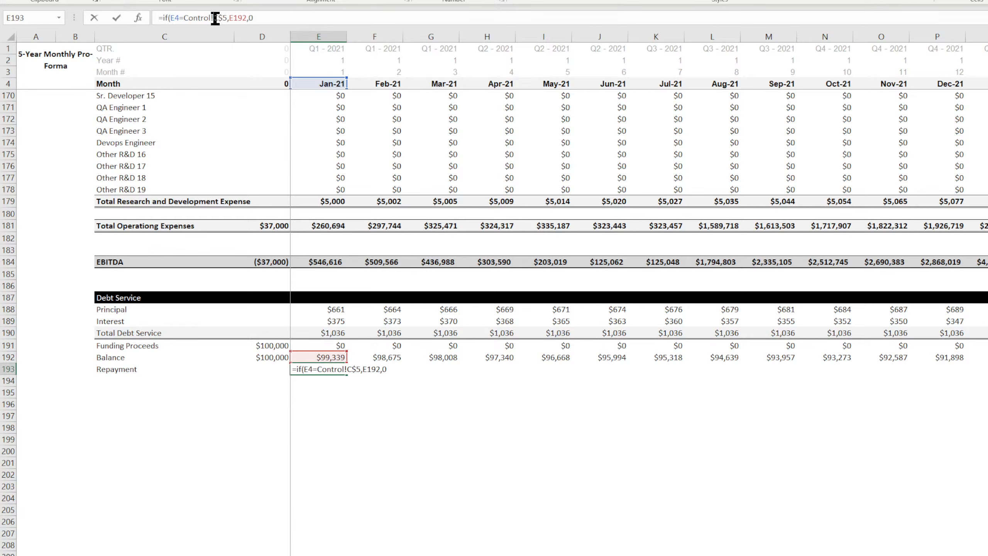
left_click(215, 17)
type("$")
key("Return")
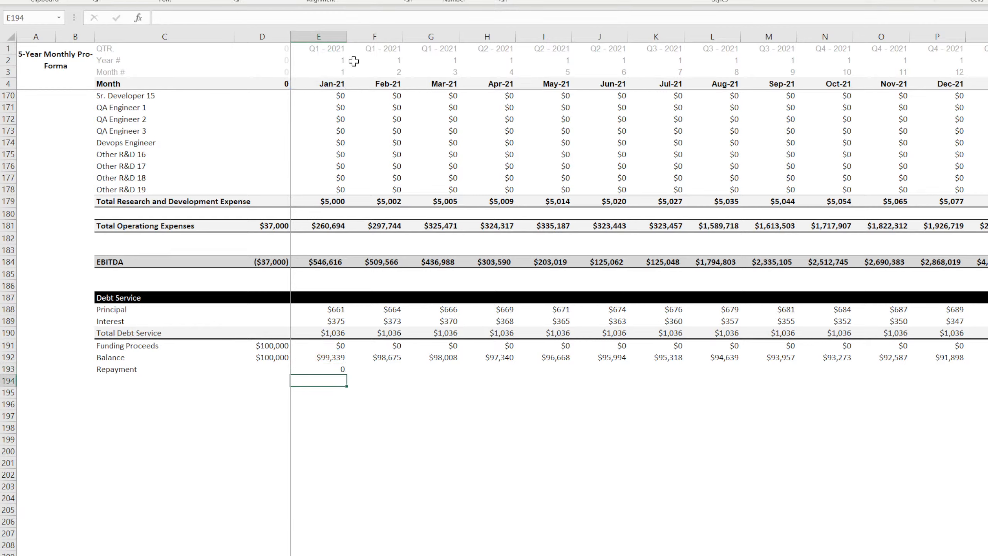
left_click(334, 368)
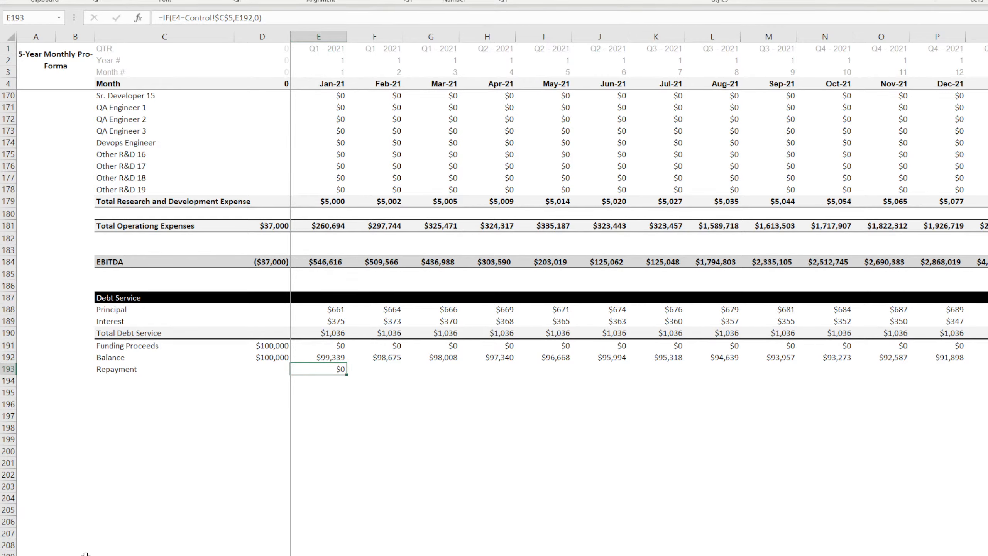
On the Control sheet, restrict Exit Month cell C5 to a list sourced from the months and N/A in A1:A61.
left_click(86, 555)
left_click(237, 92)
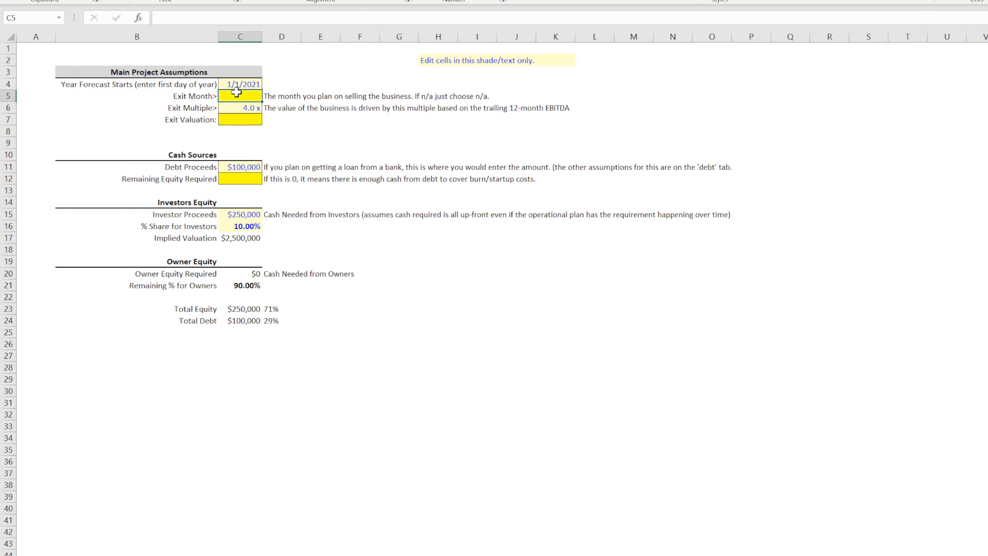
left_click(268, 1)
key("ctrl+Page_Down")
left_click_drag(36, 52, 53, 539)
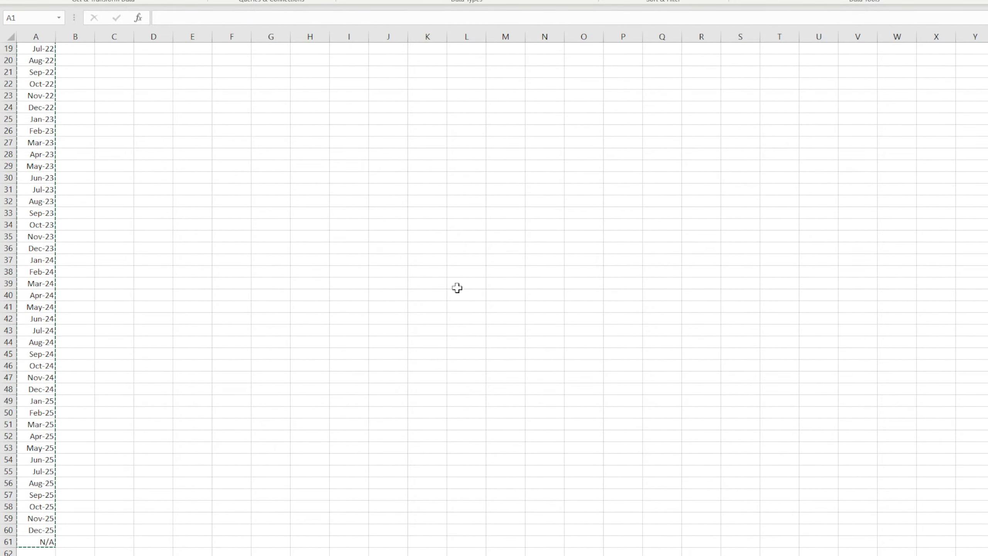
key("Return")
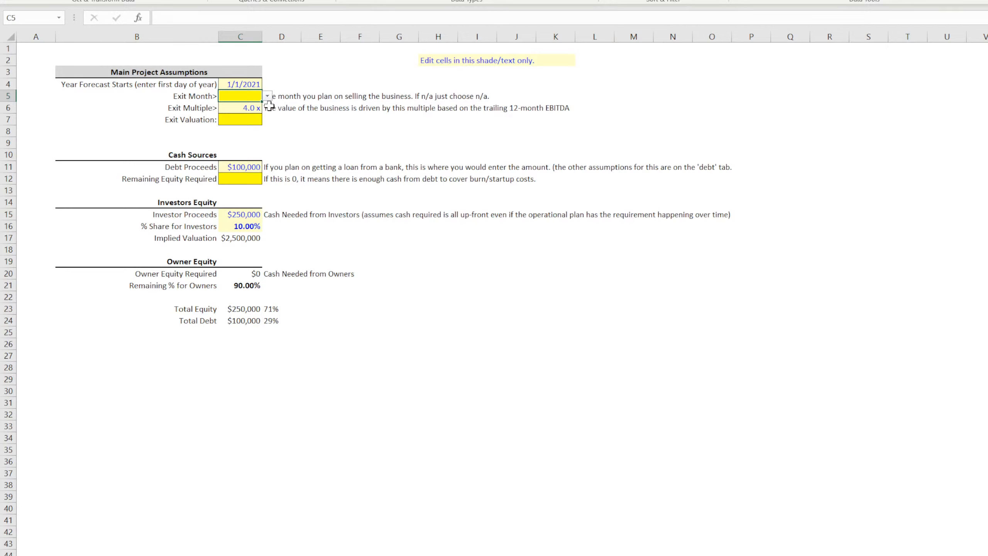
Choose Dec-25 as the Exit Month in C5 and give the cell the light yellow input shading.
left_click(244, 161)
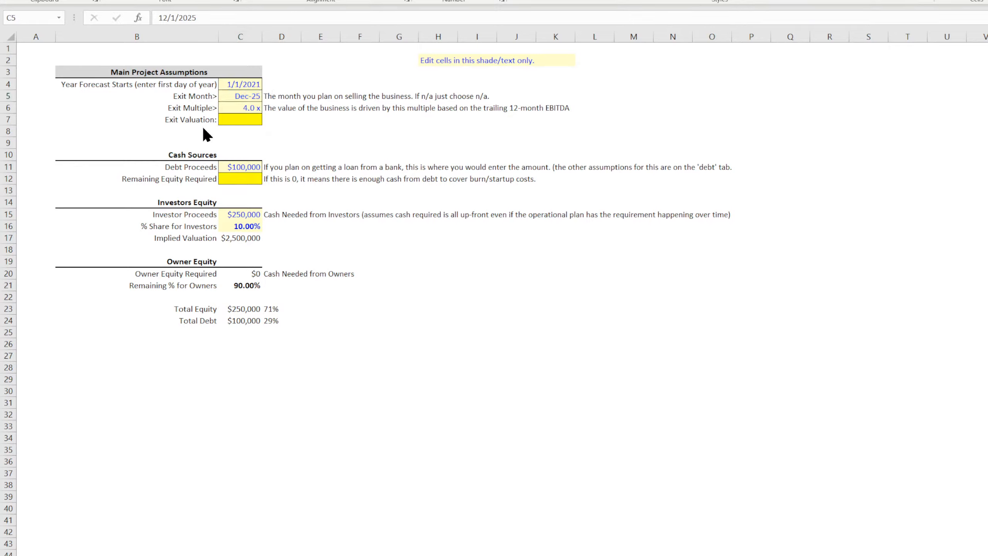
left_click(241, 167)
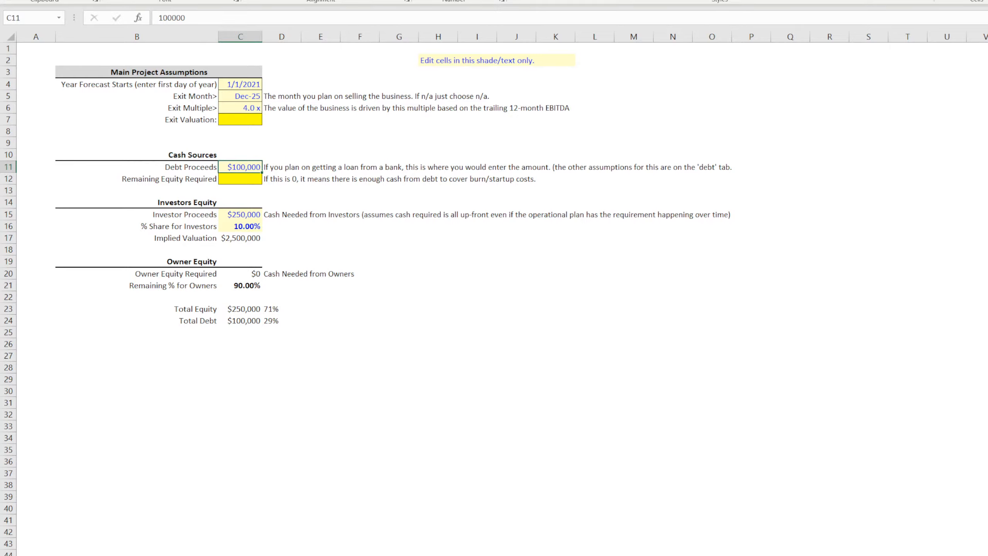
scroll(495, 292, "up", 1)
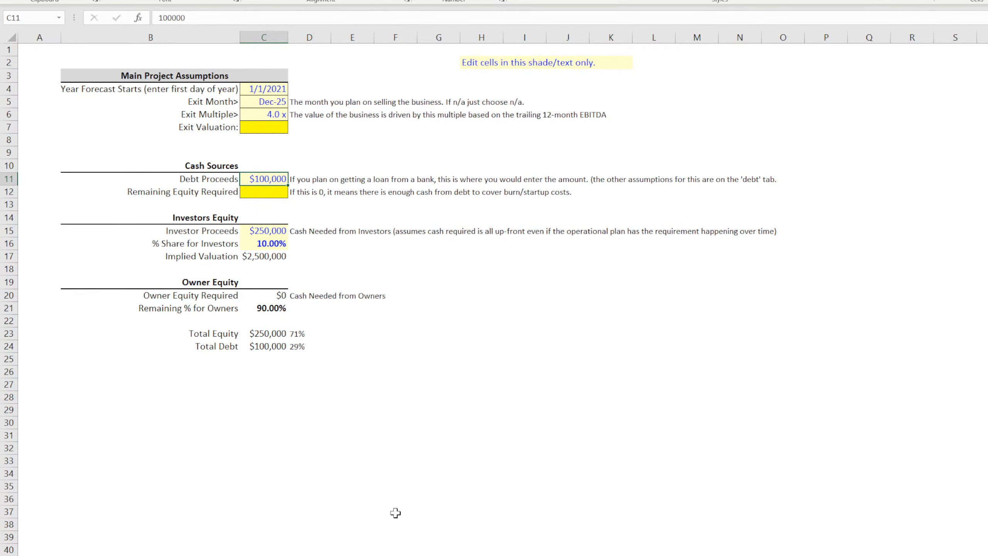
Fill the Repayment formula from E193 across all forecast months in the monthly pro-forma.
left_click(397, 554)
left_click_drag(348, 375, 986, 370)
left_click(986, 451)
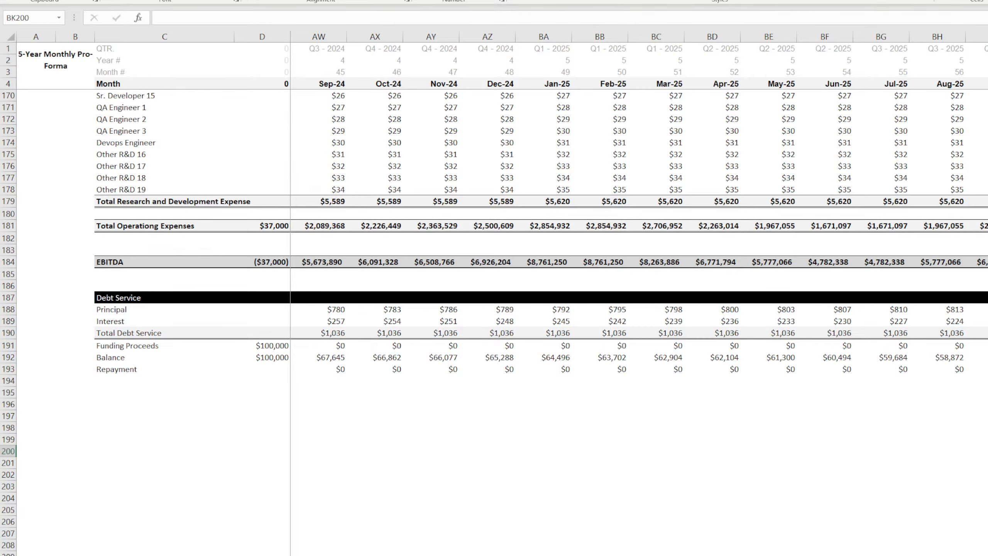
scroll(638, 272, "left", 1)
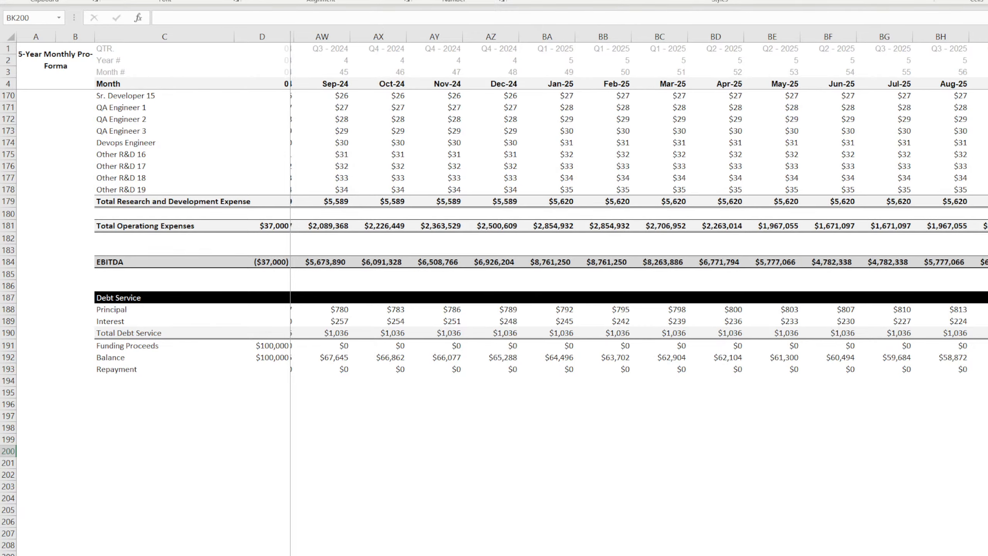
scroll(638, 272, "left", 15)
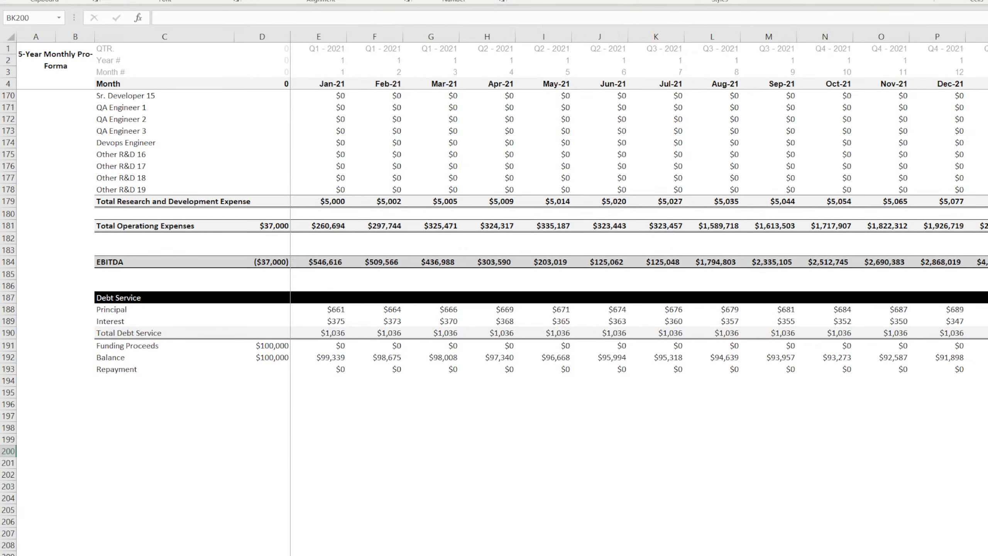
Wrap the Balance formula in E192 in an IF that returns 0 when month E4 is greater than Exit Month Control!C5.
left_click(267, 357)
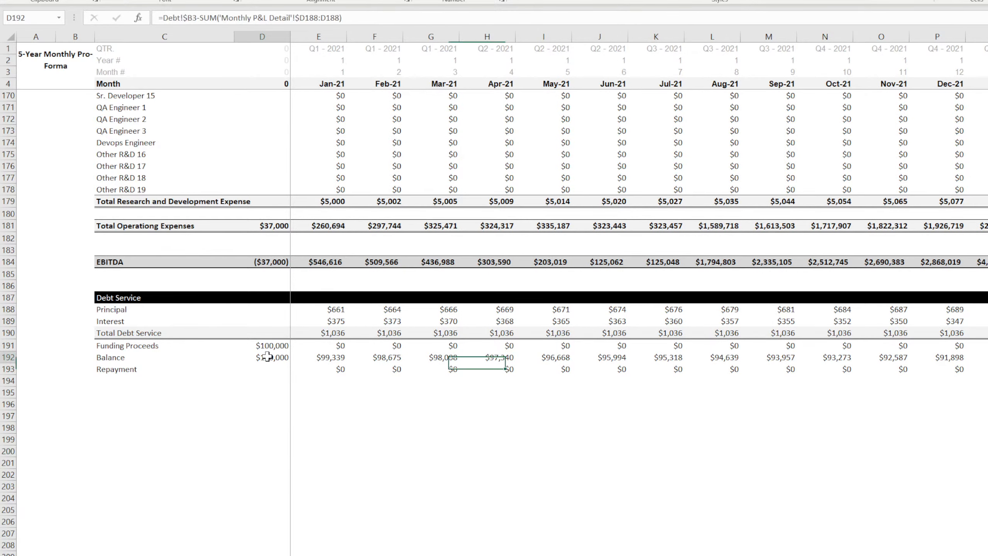
left_click(315, 357)
left_click(163, 18)
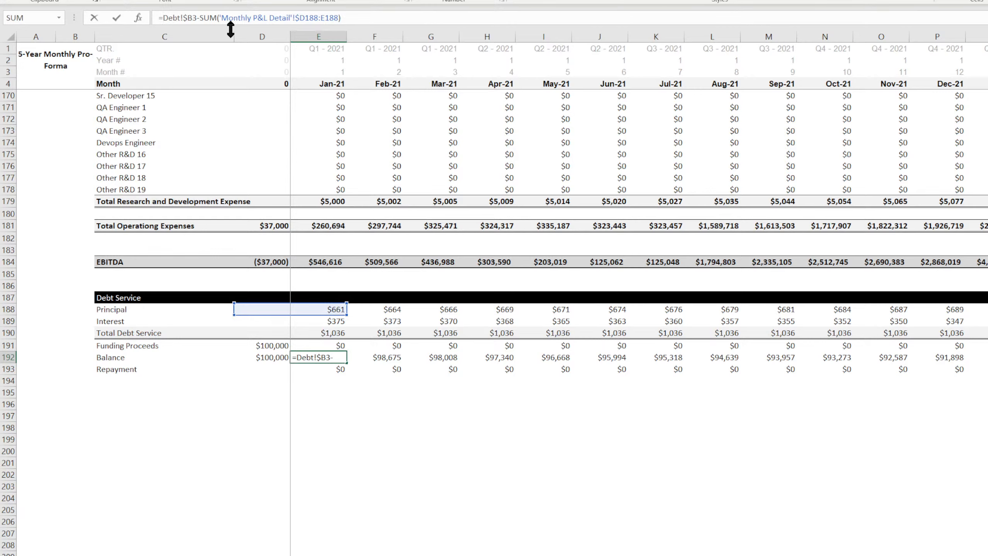
type("if(")
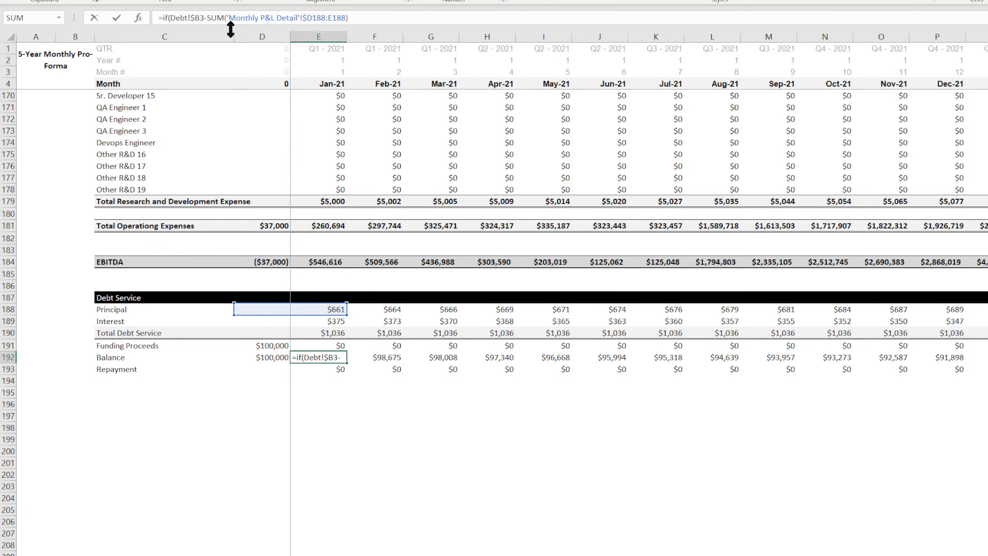
left_click(326, 85)
type(">")
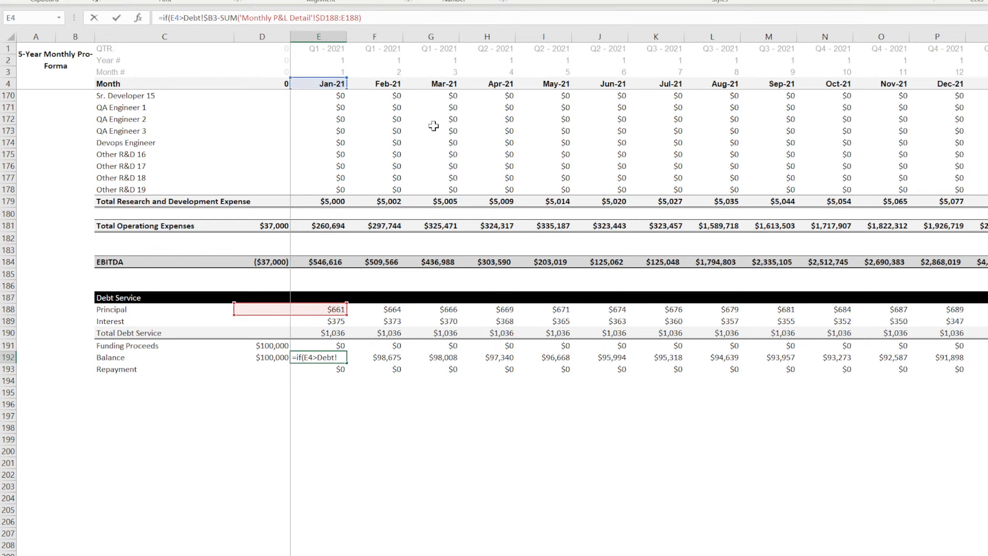
left_click(221, 554)
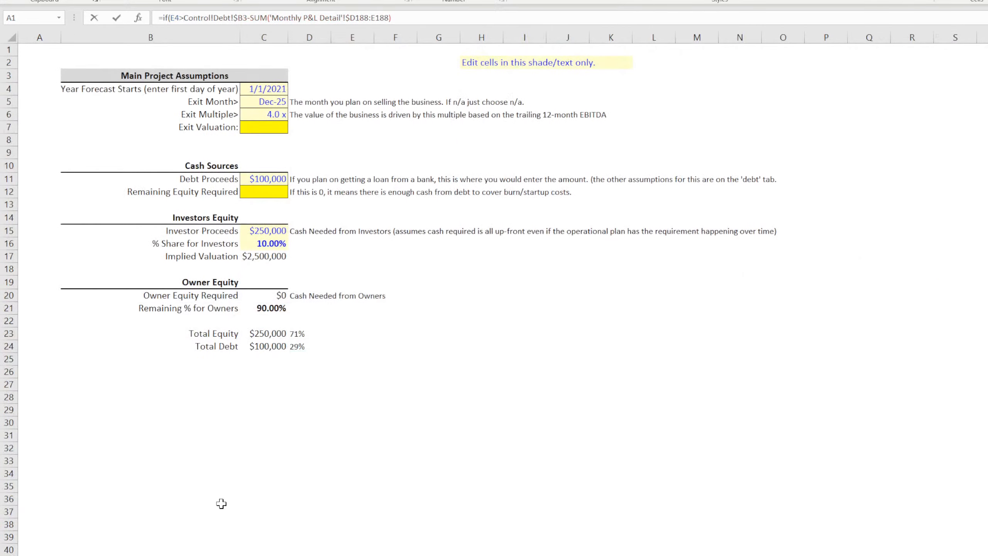
left_click(264, 101)
type(",0,")
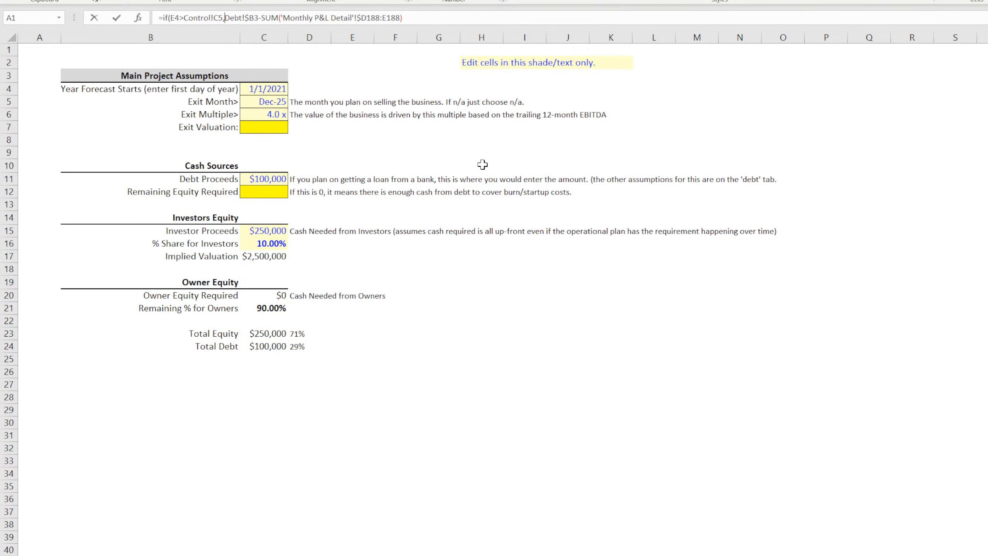
Anchor the references in the E192 Balance formula as E$4 and Control!$C5, and fill the formula across the forecast months.
left_click(216, 18)
type("$")
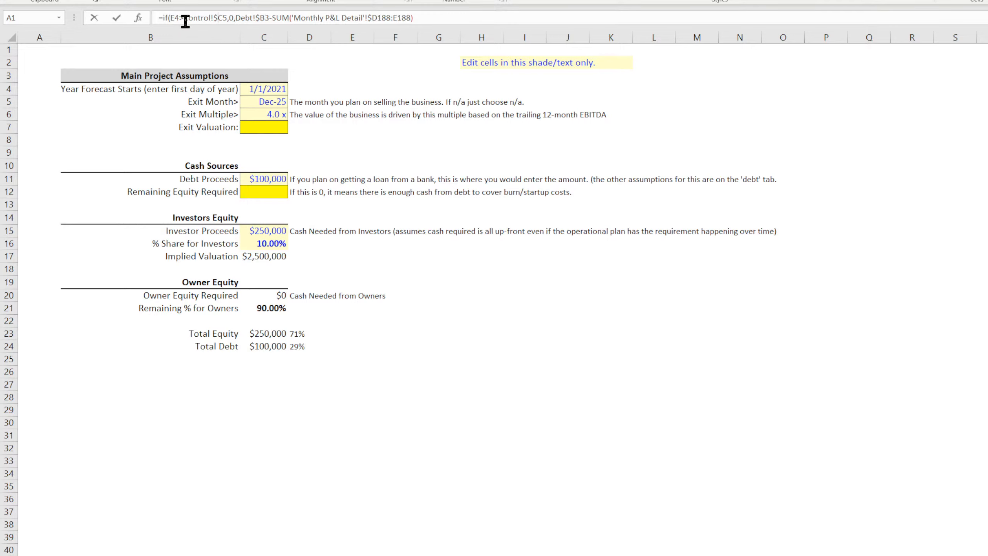
left_click(176, 17)
type("$")
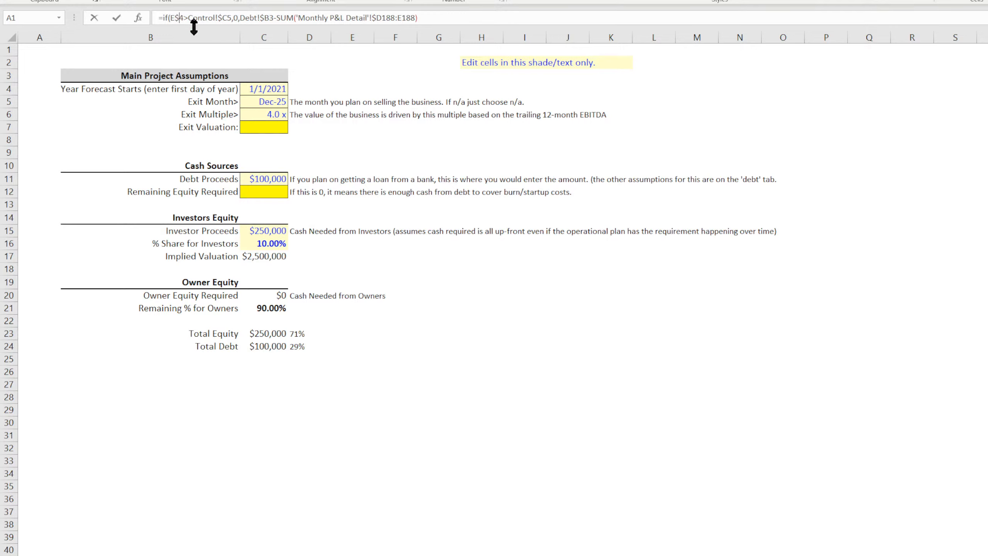
key("Return")
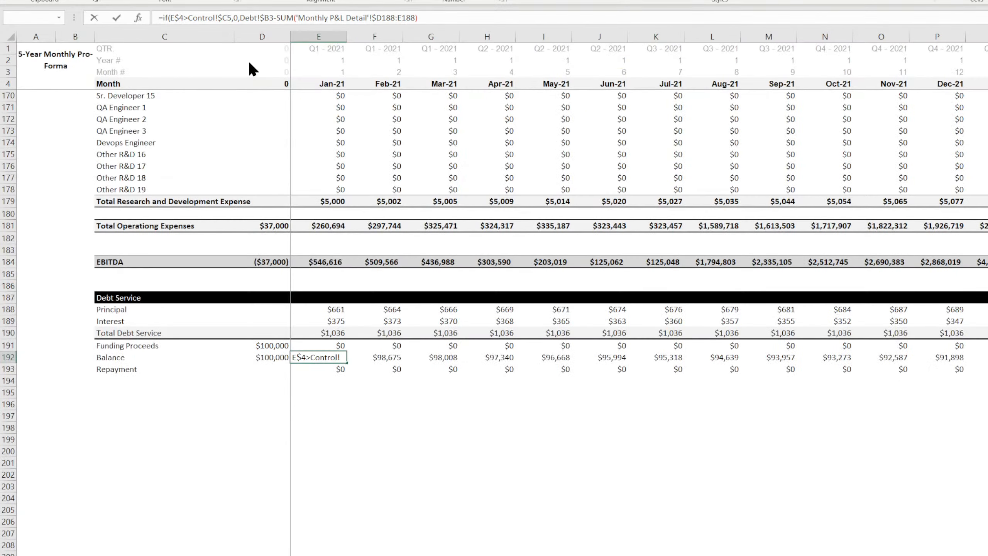
left_click(335, 357)
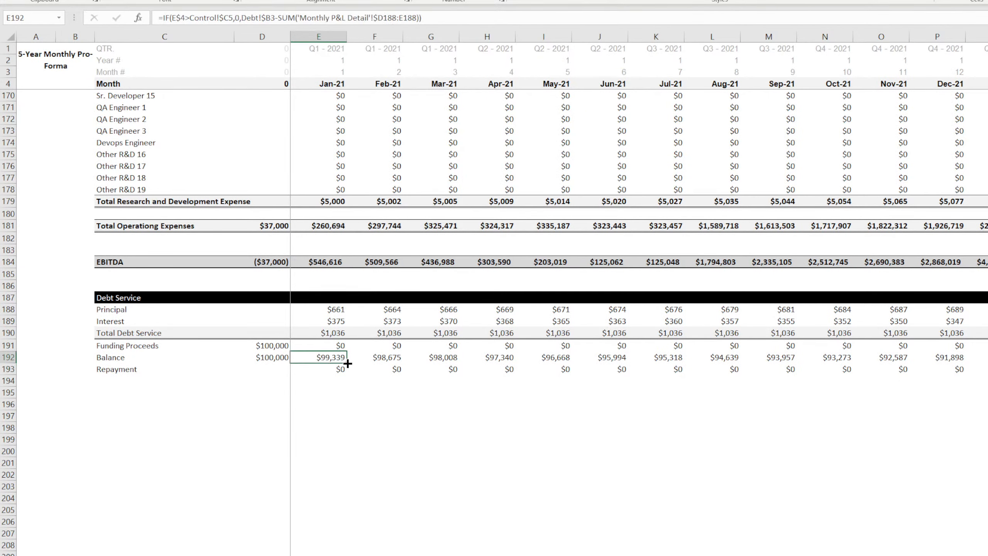
left_click_drag(347, 364, 987, 360)
left_click(987, 451)
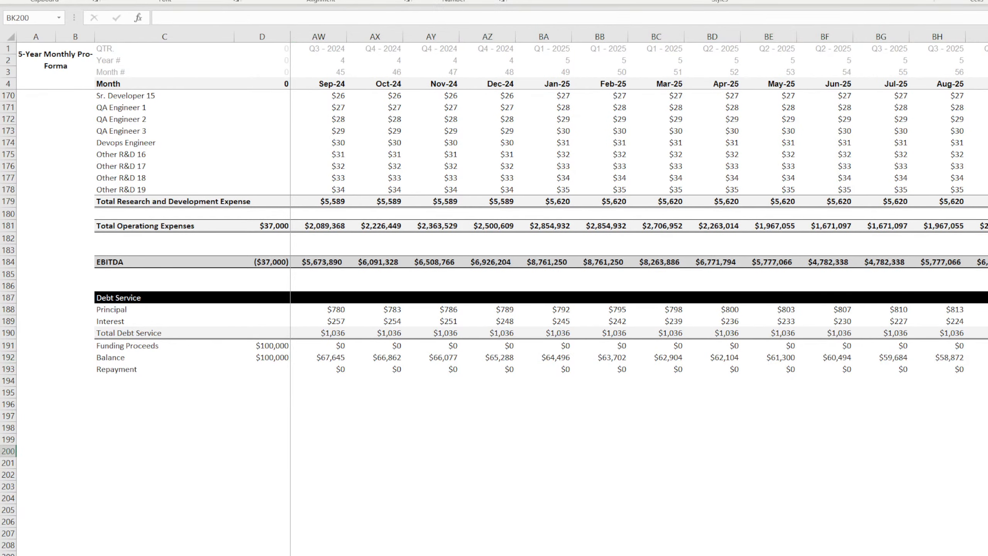
Pick an Exit Month from the list in Control cell C5 and check the Balance and Repayment rows in the final months.
left_click(272, 555)
left_click(284, 103)
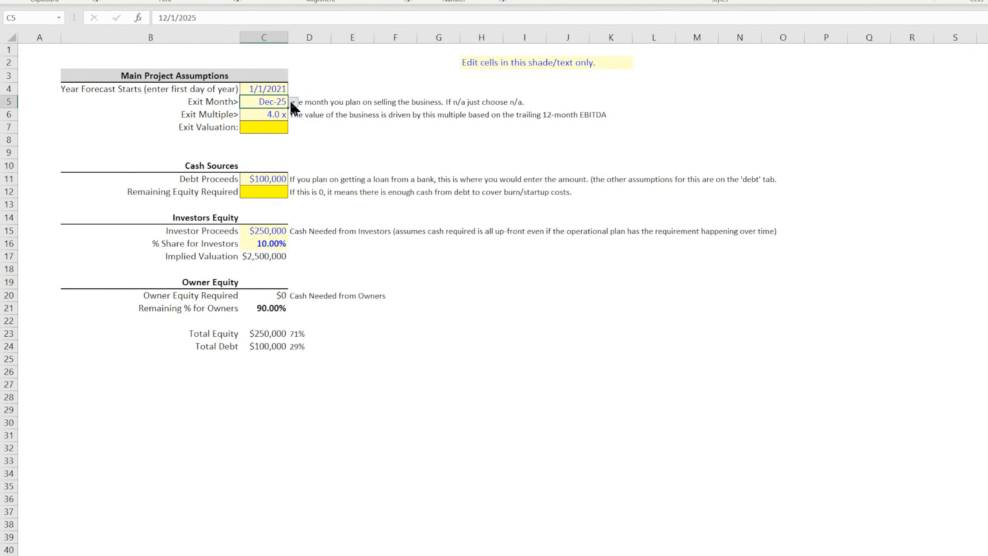
left_click(250, 161)
left_click(828, 555)
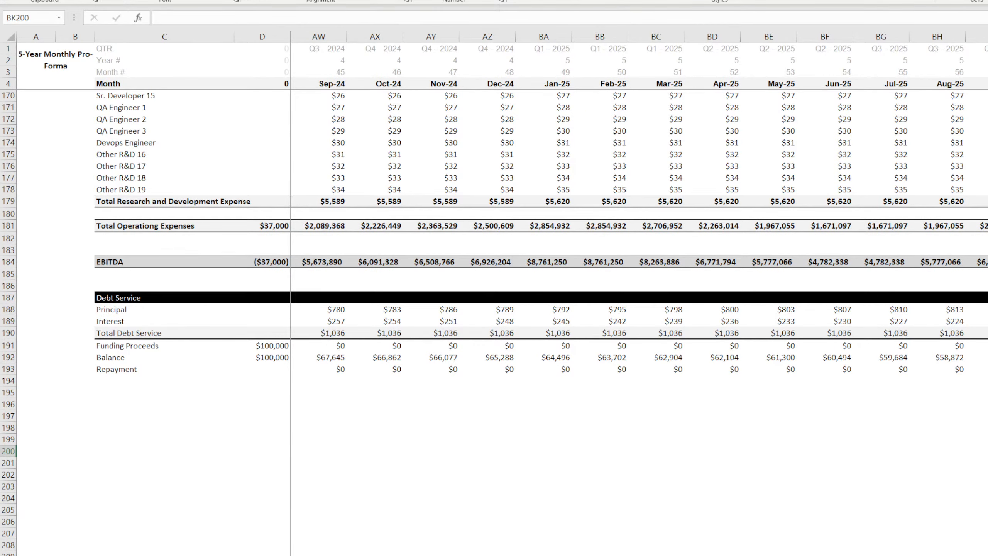
left_click(987, 357)
left_click_drag(987, 345, 987, 369)
left_click(987, 474)
left_click(911, 475)
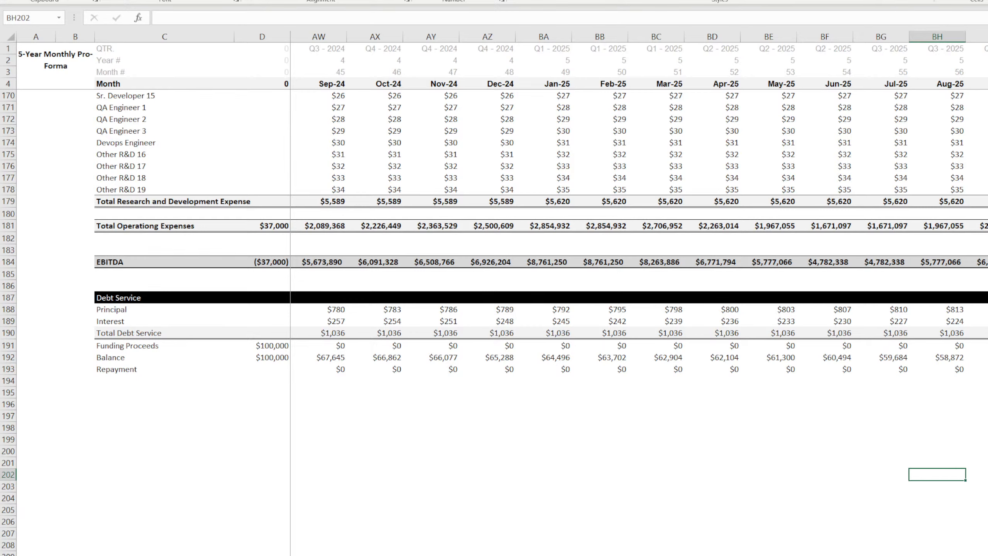
scroll(638, 322, "left", 15)
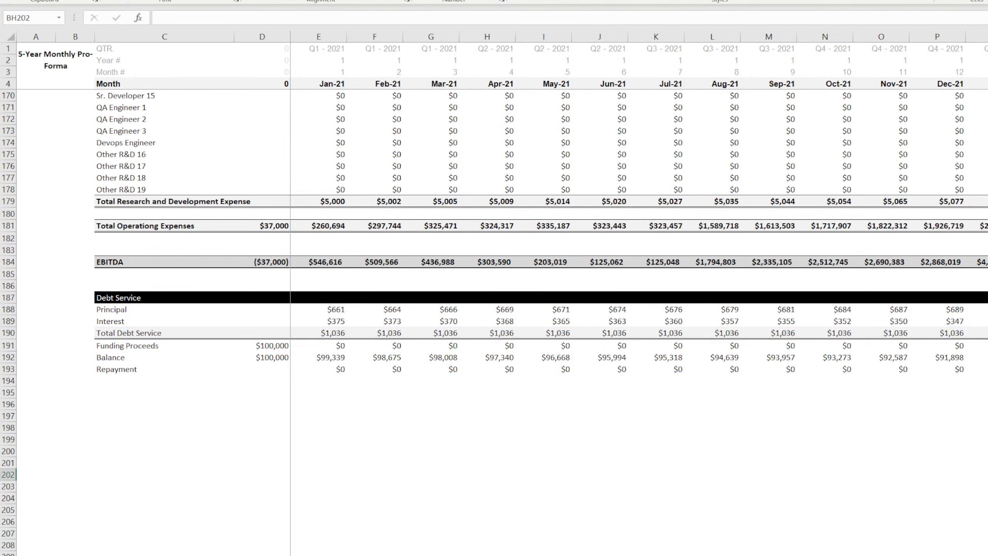
left_click(464, 475)
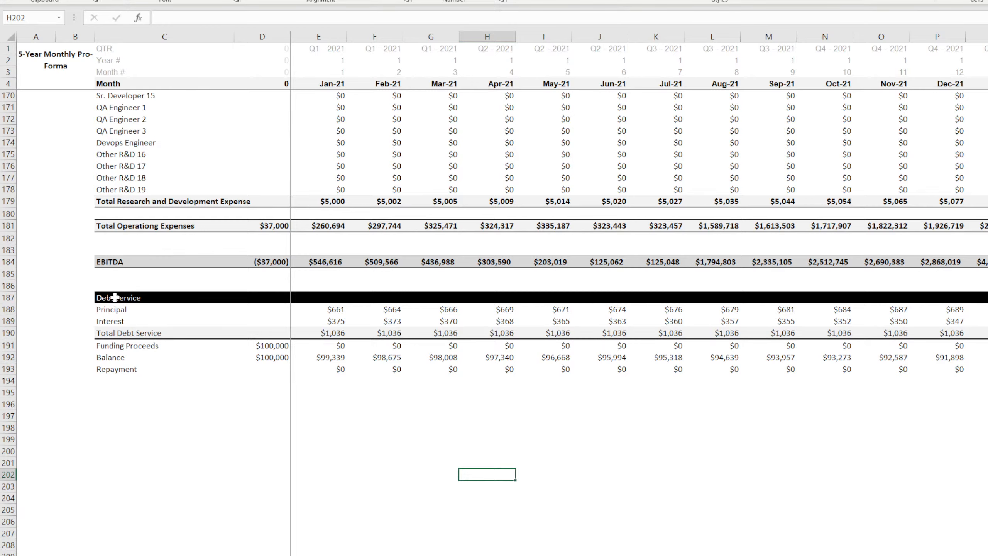
Copy the Debt Service header with its Principal and Interest rows, C187:E189, to C196 and retitle the new header CapEx.
left_click_drag(115, 297, 336, 319)
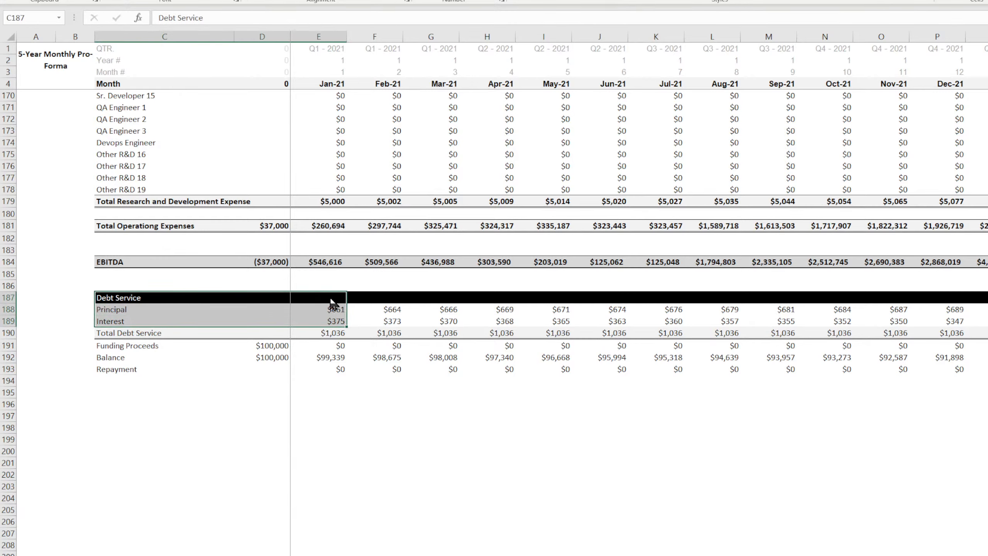
key("ctrl+c")
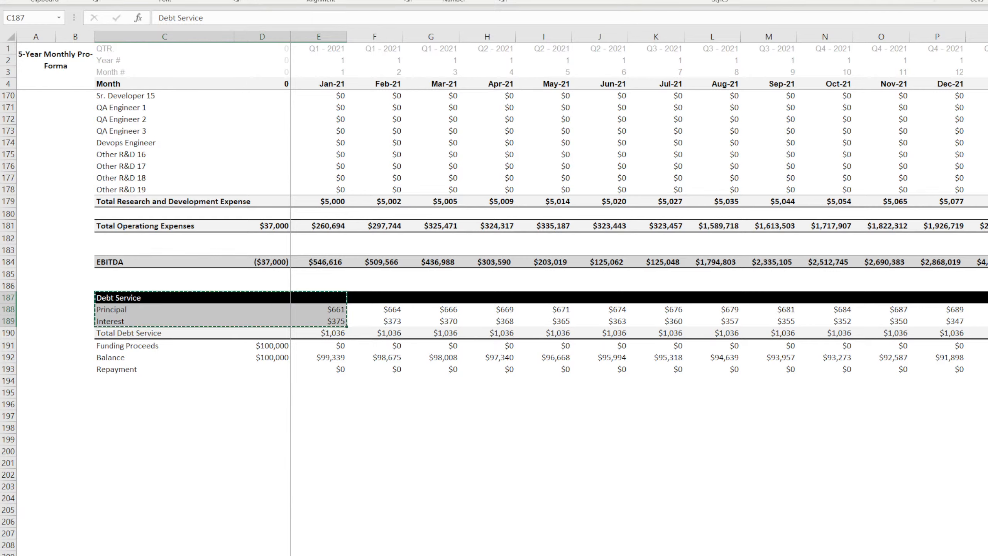
left_click(115, 377)
left_click(110, 386)
left_click(110, 403)
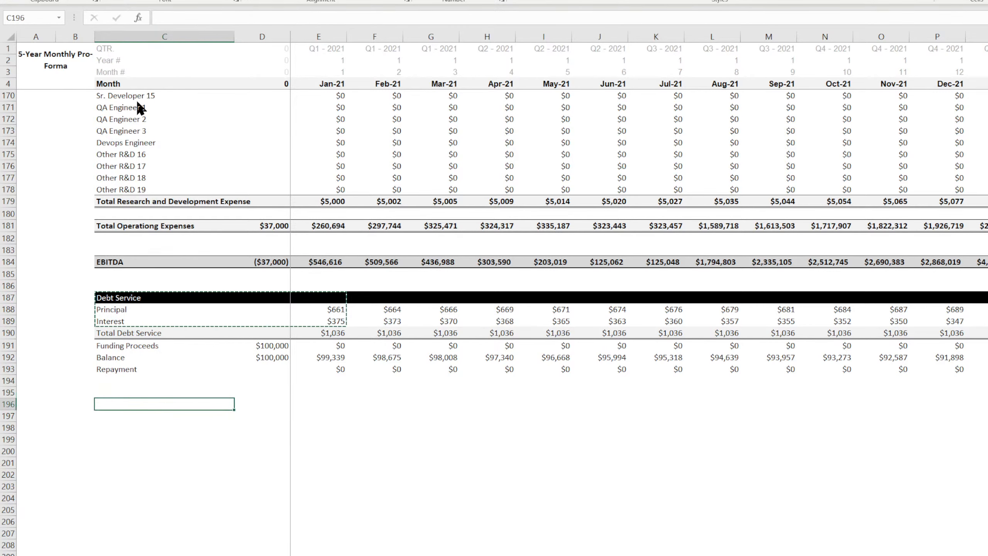
key("ctrl+v")
left_click(141, 405)
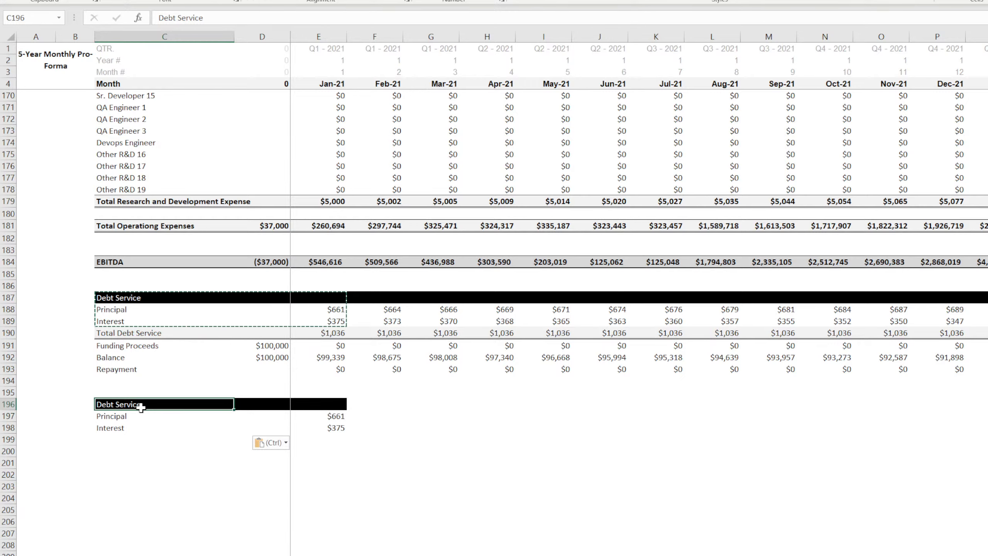
type("CapEx")
key("Return")
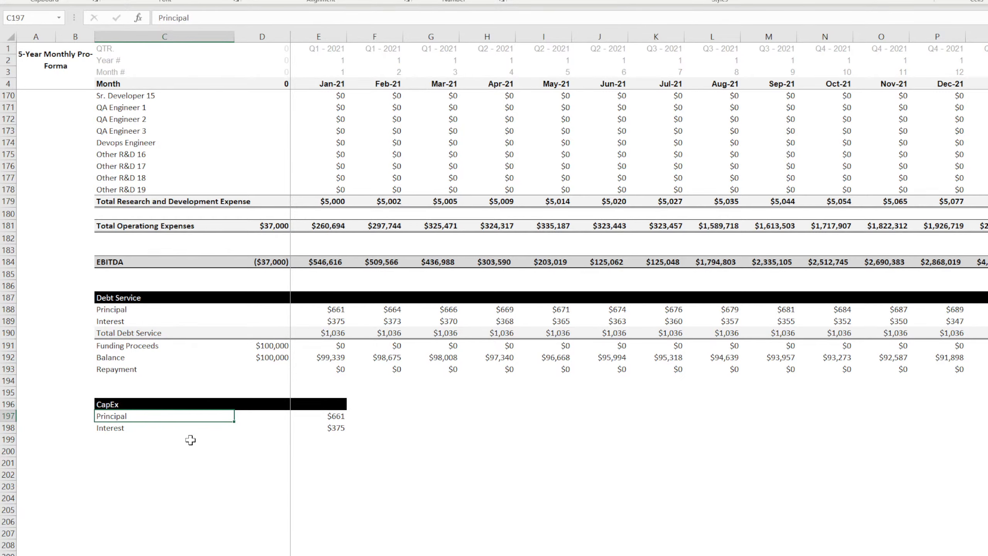
Link C197 to the first CapEx cost description with =Costs!V8 and fill the link down to C214.
type("=")
key("ctrl+Page_Up")
key("ctrl+Page_Up")
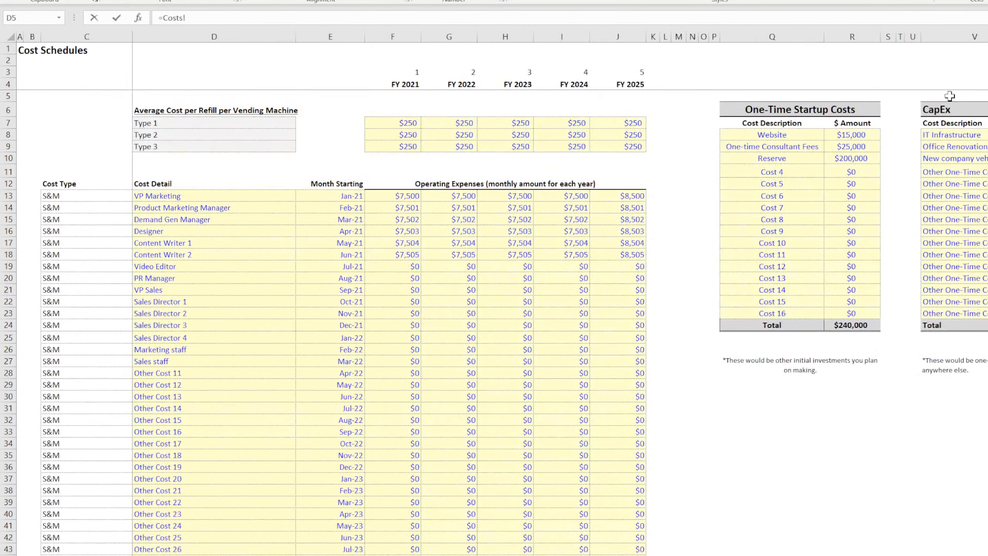
left_click(961, 134)
key("Return")
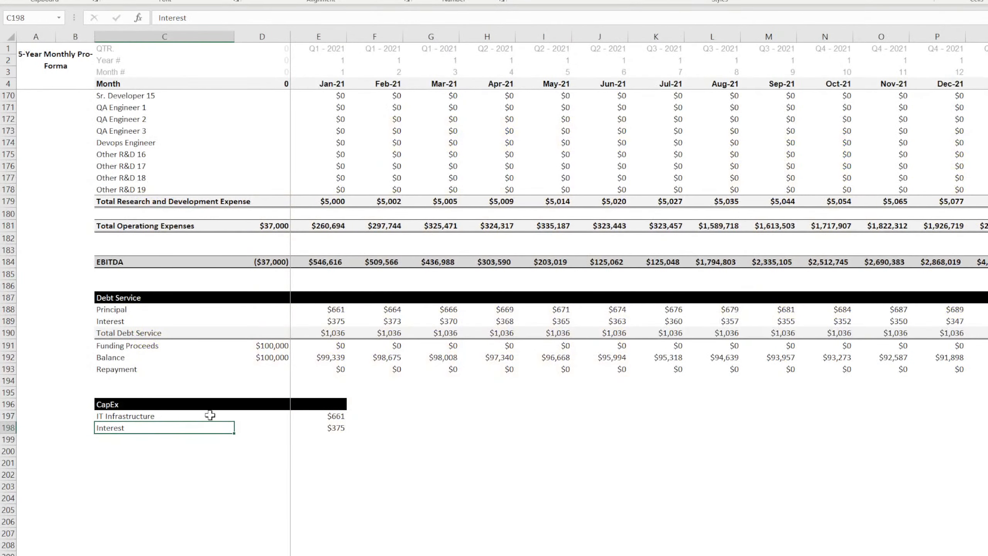
left_click(205, 413)
left_click_drag(236, 419, 198, 330)
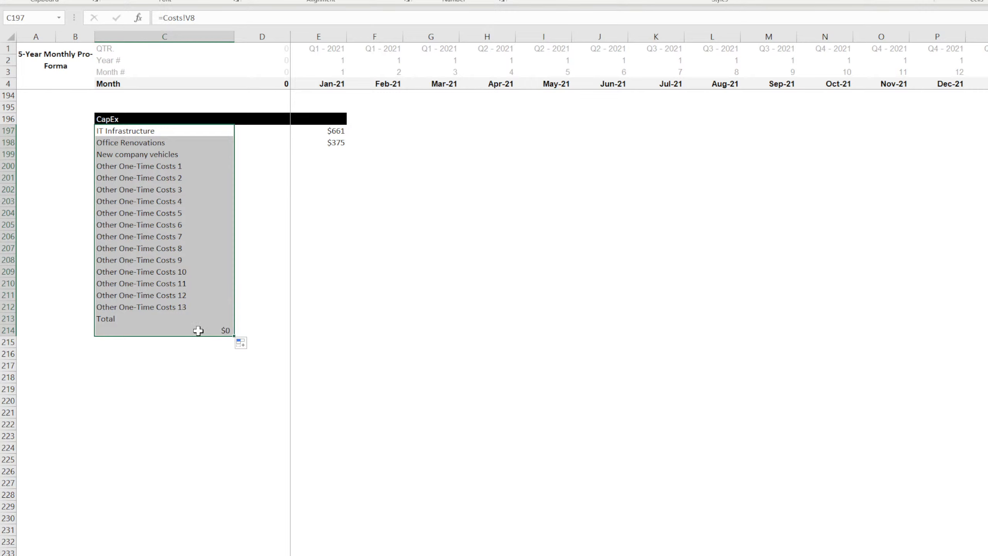
Clear the surplus links in C214 and C213, and label C213 Total Capex.
left_click(165, 329)
key("Delete")
left_click(150, 318)
key("Delete")
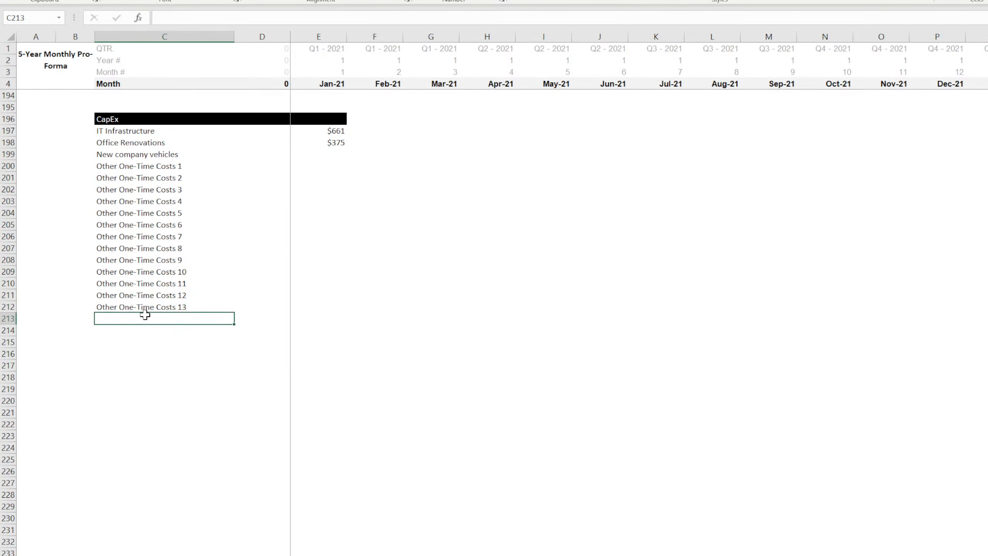
type("Total Capex")
key("Return")
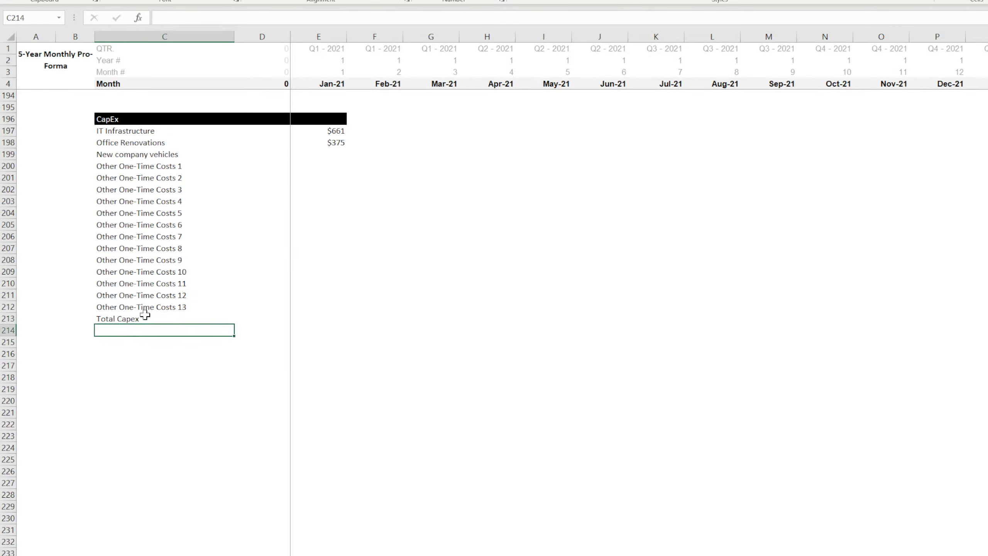
Format the Total Capex row C213:I213 with a top and double bottom border, light grey fill and bold text.
left_click_drag(233, 320, 569, 317)
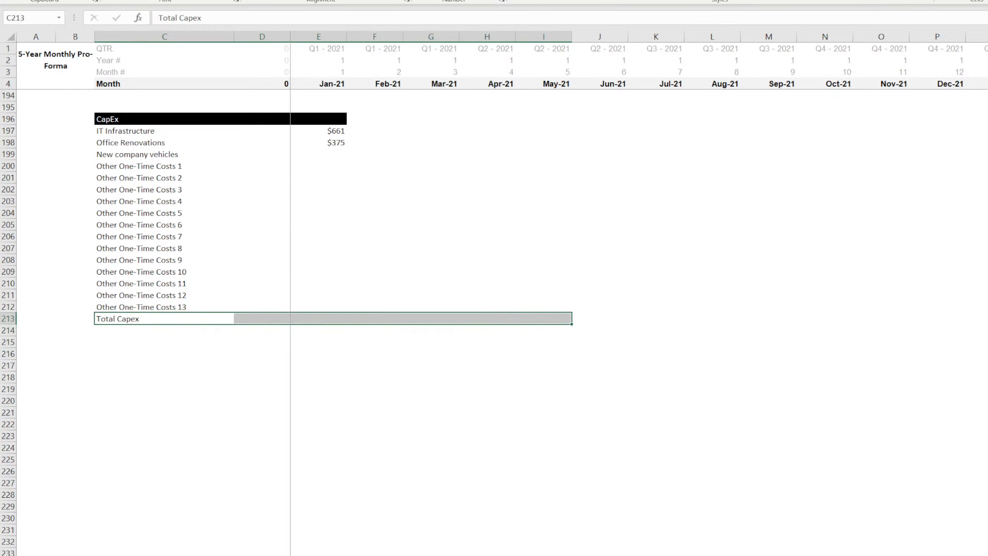
left_click(225, 201)
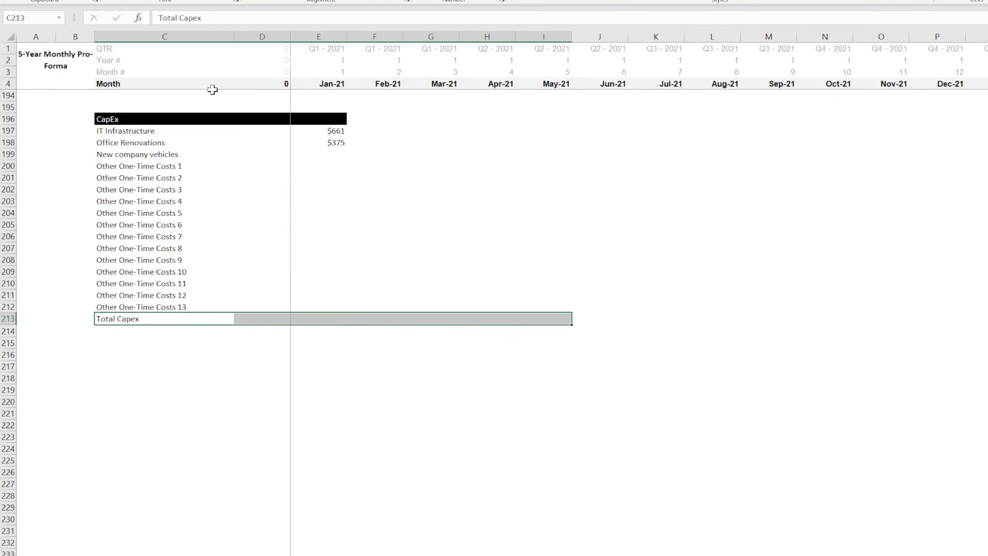
left_click(216, 0)
left_click(195, 28)
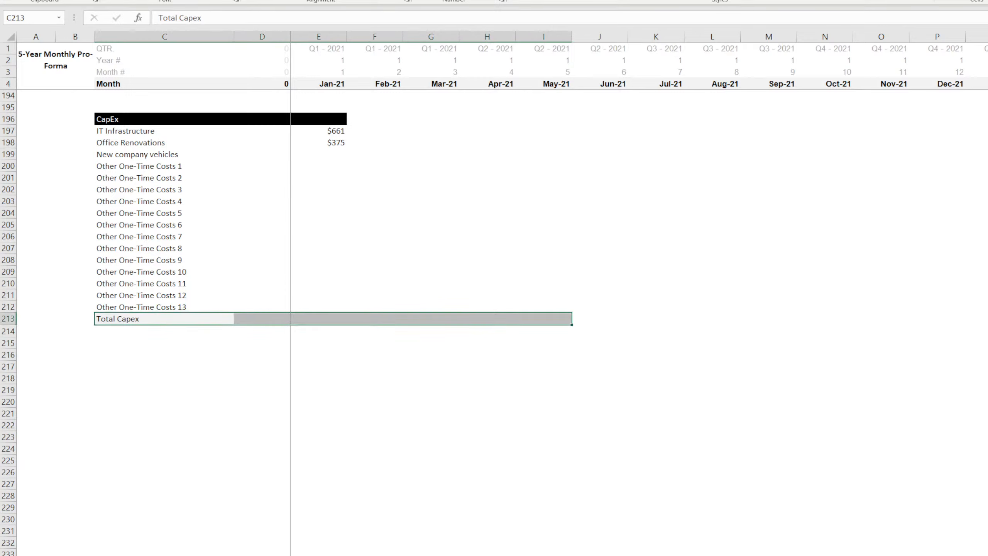
key("ctrl+b")
Add an AutoSum of the CapEx rows in E213 and fill the total across through Sep-21.
left_click(310, 319)
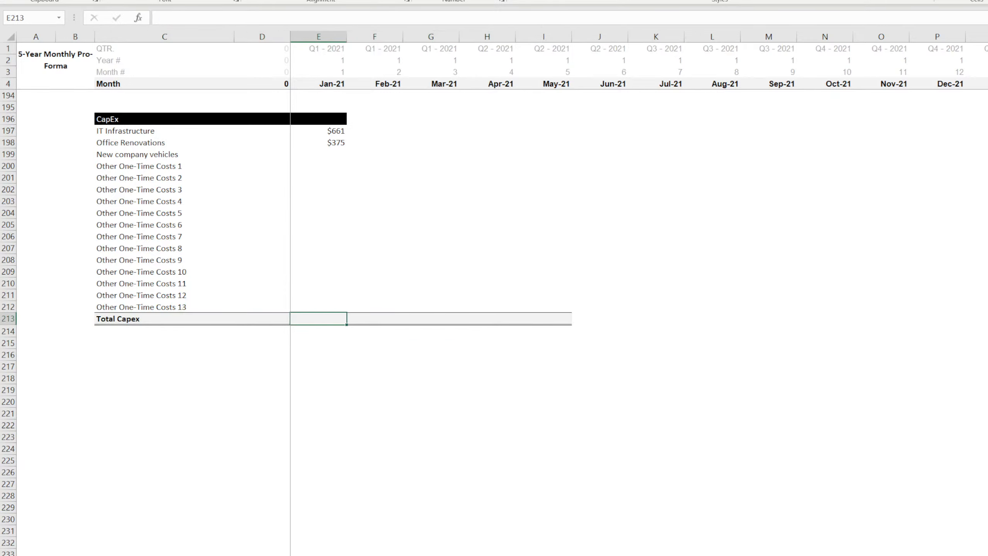
key("alt+equal")
key("Return")
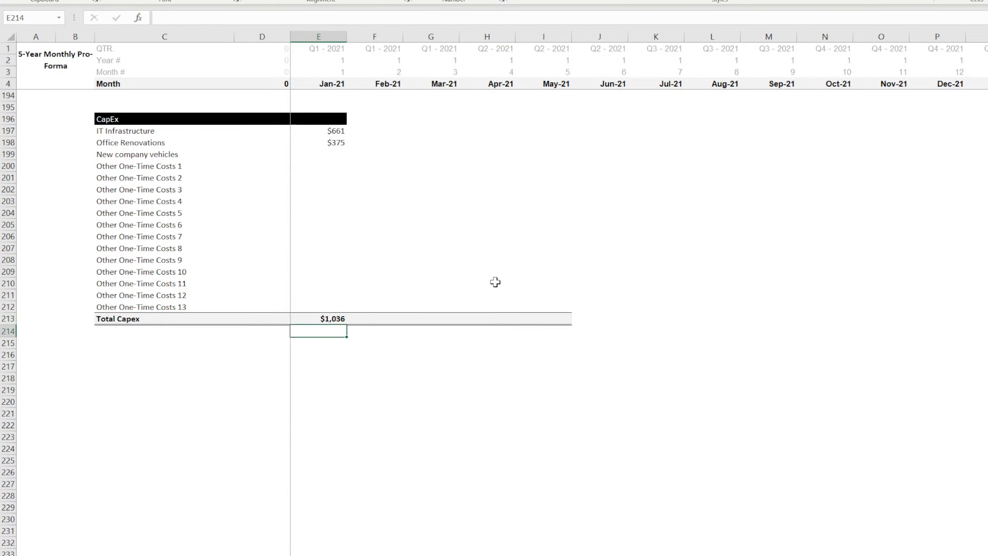
left_click(318, 320)
left_click_drag(346, 325, 774, 323)
Enter =IF(E$4=Costs!W$8,Costs!$X8,0) in E197 for the Jan-21 IT Infrastructure amount.
left_click(348, 132)
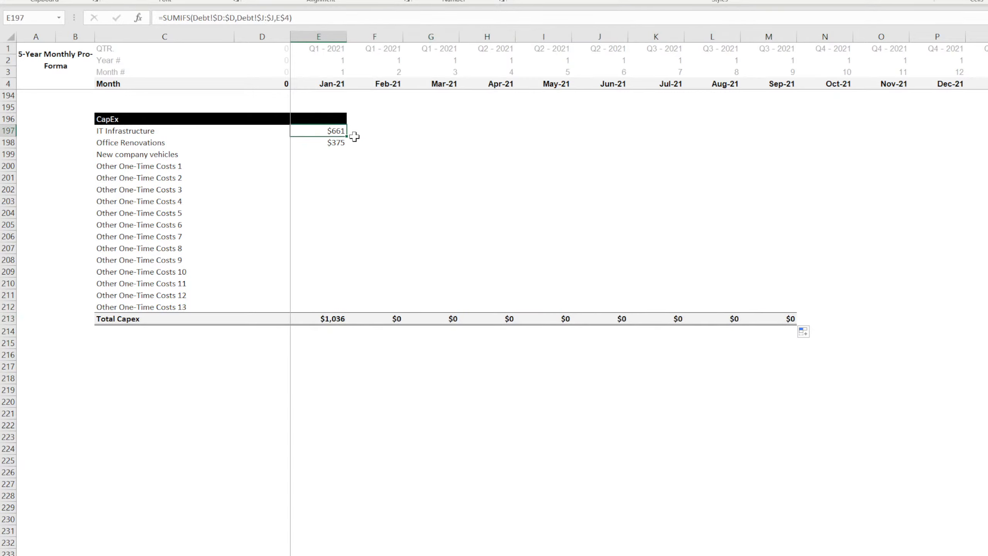
type("=i")
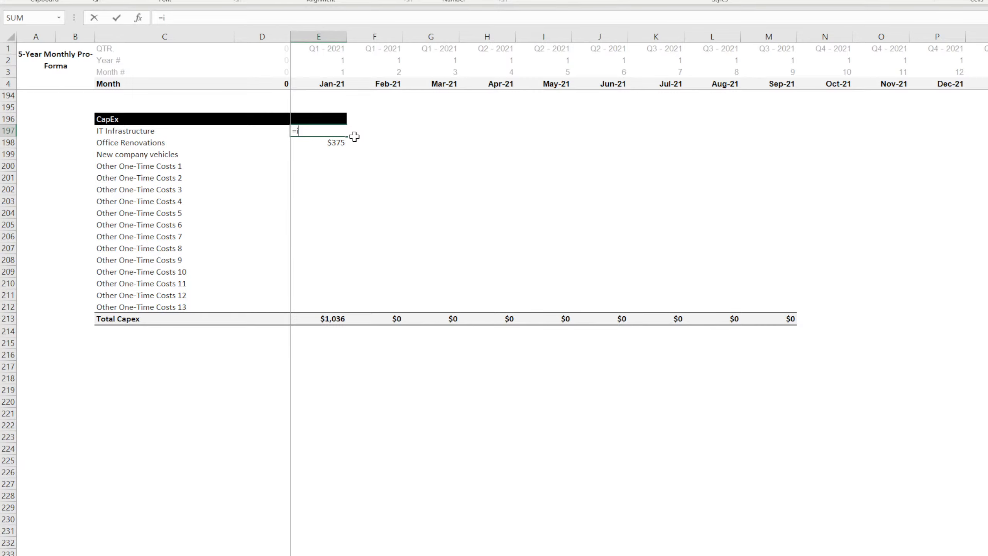
type("f(")
left_click(331, 83)
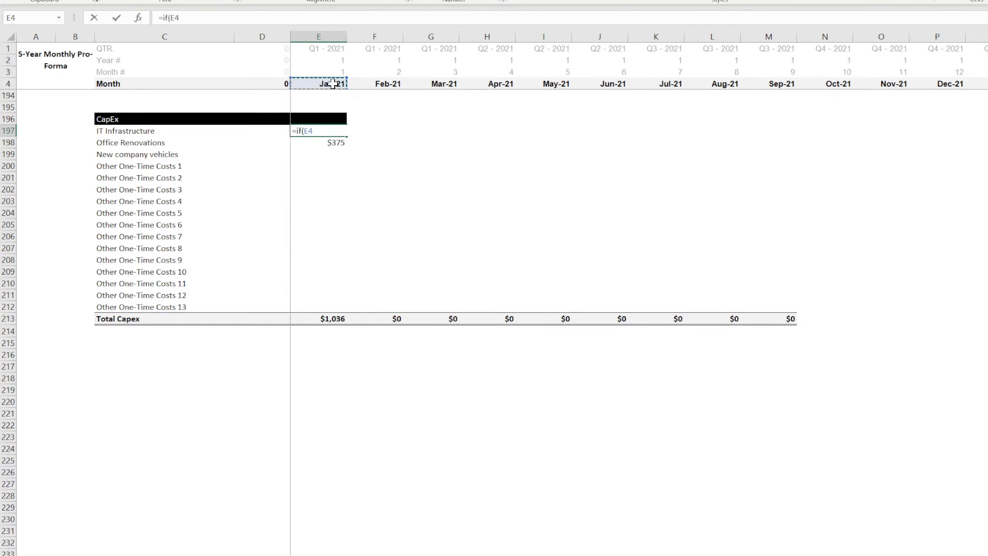
type("=")
key("ctrl+Page_Up")
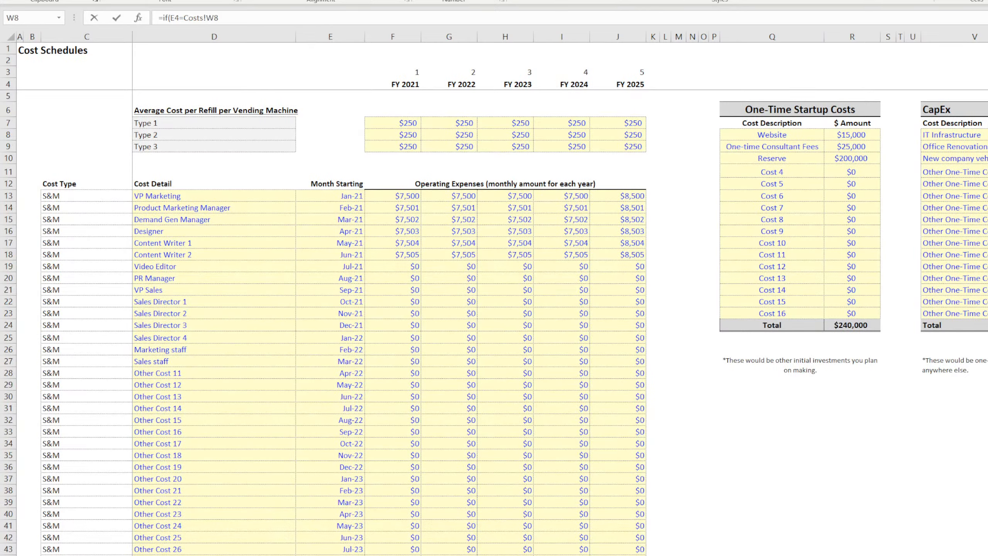
left_click(987, 135)
left_click(245, 17)
type("$X8,0")
left_click(214, 18)
type("$X8,0")
left_click(174, 18)
type("$X8,0")
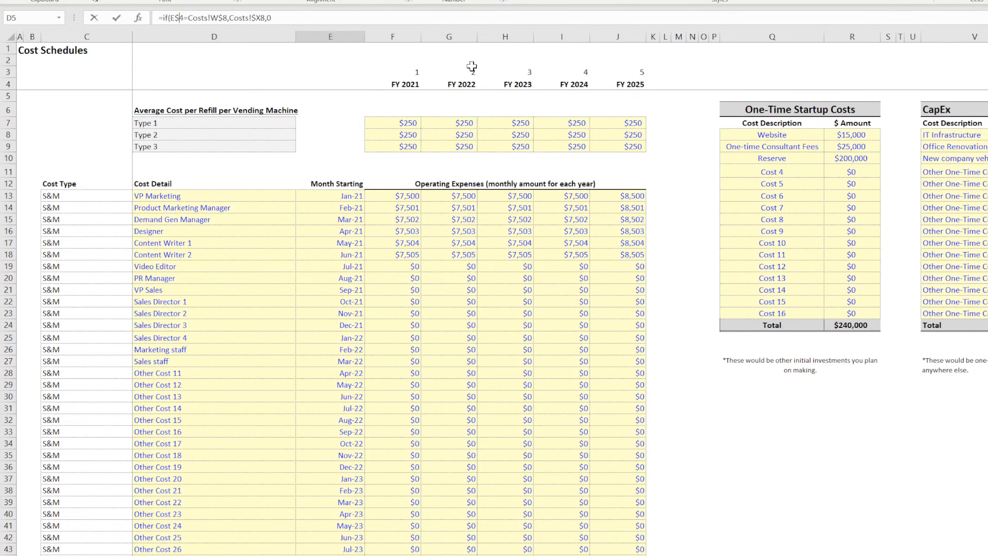
key("Return")
Fill the E197 formula down to row 212 and across through Aug-21, and extend the black CapEx header through Sep-21.
left_click(336, 131)
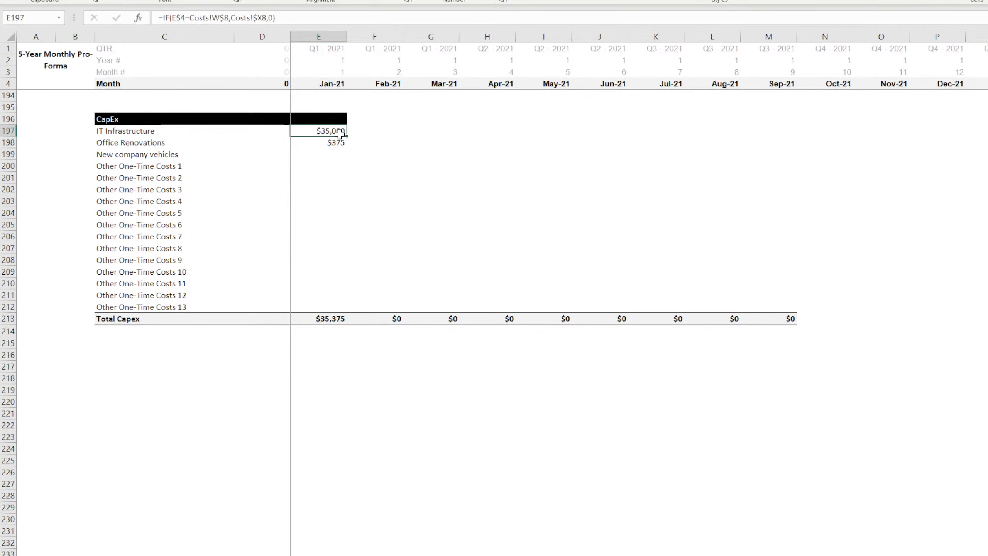
left_click_drag(346, 136, 741, 307)
left_click(335, 119)
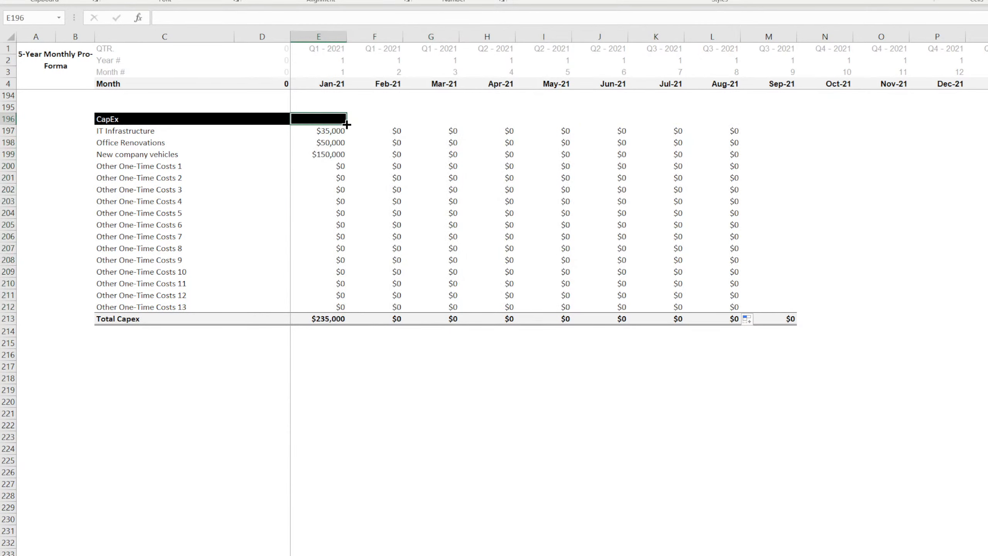
left_click_drag(347, 124, 796, 124)
Correct the month reference in E197 so the formula reads =IF(E$4=Costs!$W8,Costs!$X8,0).
left_click(331, 131)
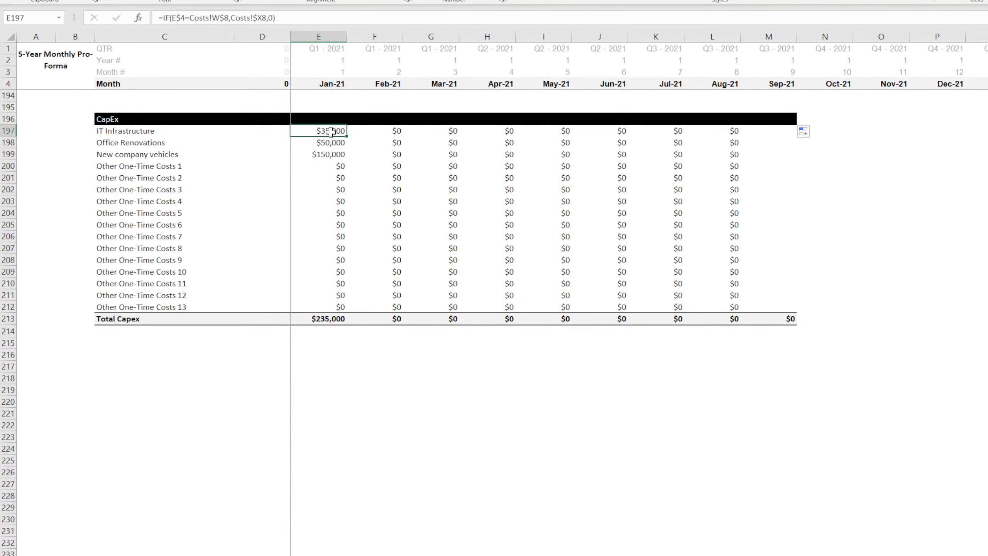
double_click(330, 131)
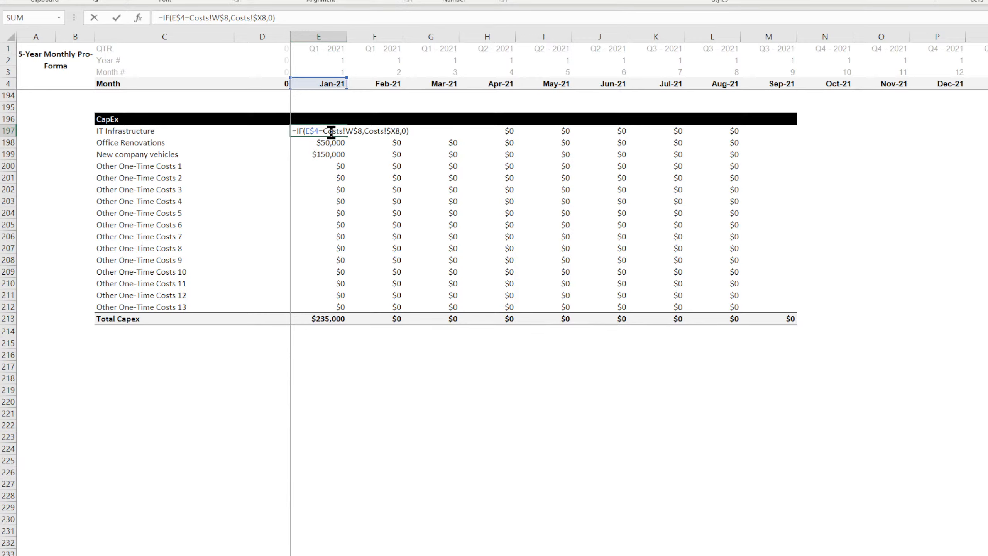
key("Escape")
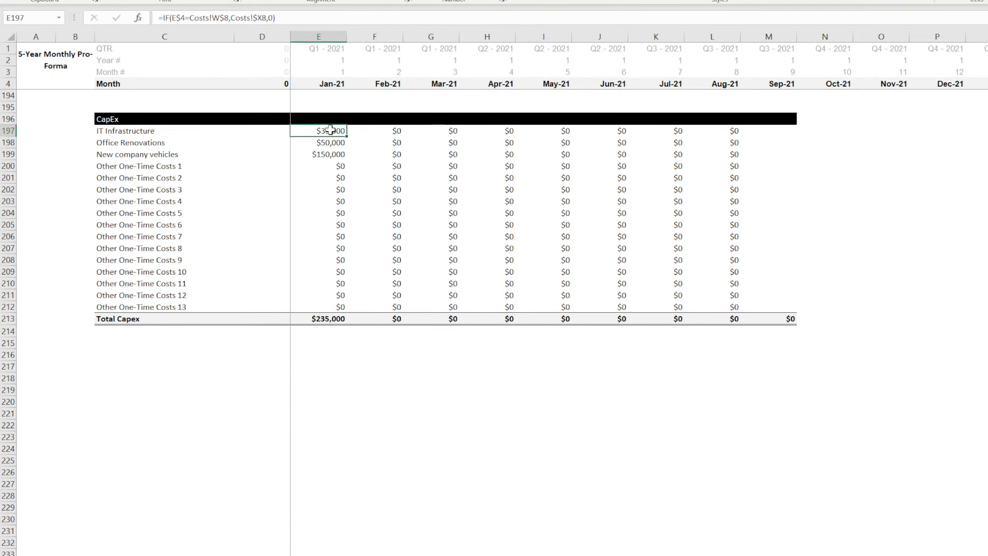
left_click(227, 17)
key("BackSpace")
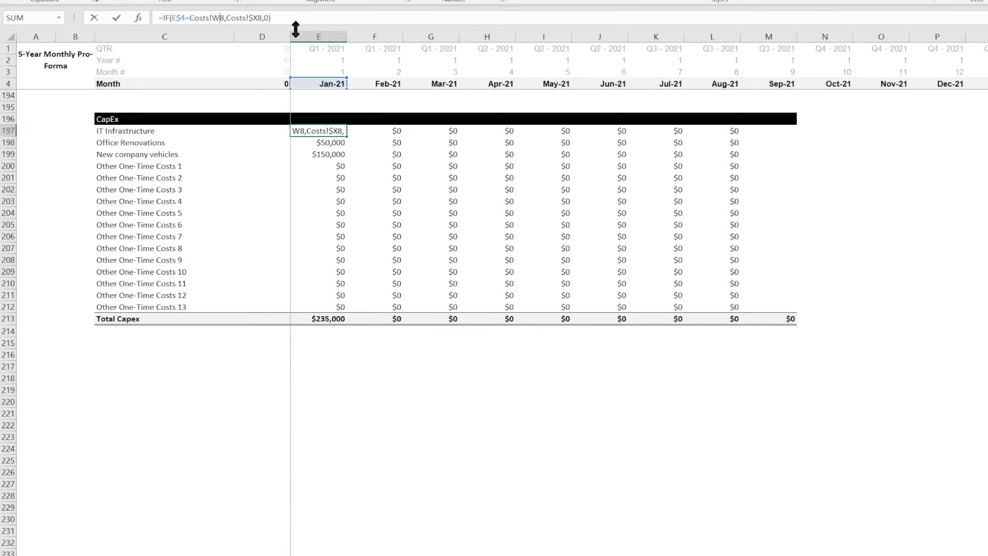
left_click(212, 17)
type("$")
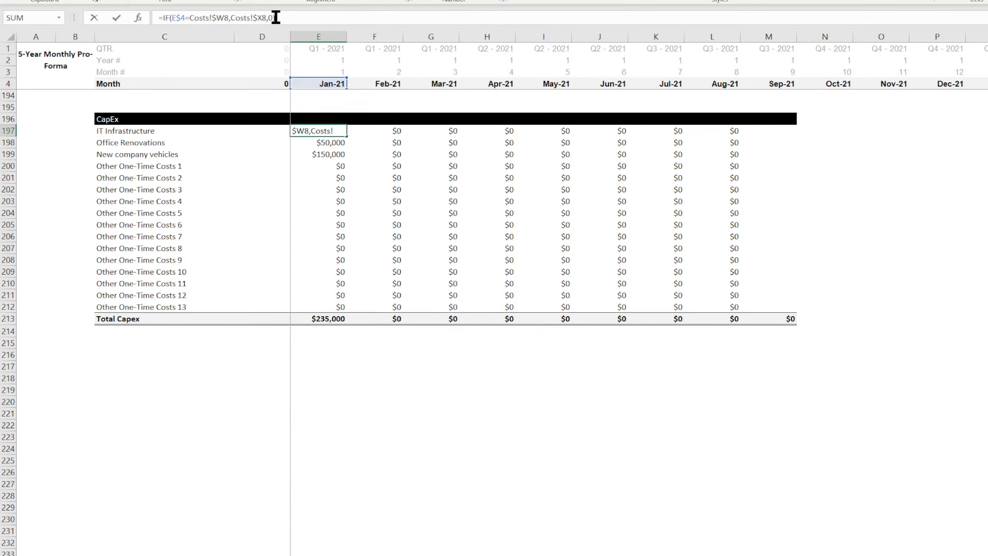
key("Return")
Refill the E197 formula down to row 212 and through Nov-21, and extend the G196:G213 block across the remaining months.
left_click(341, 128)
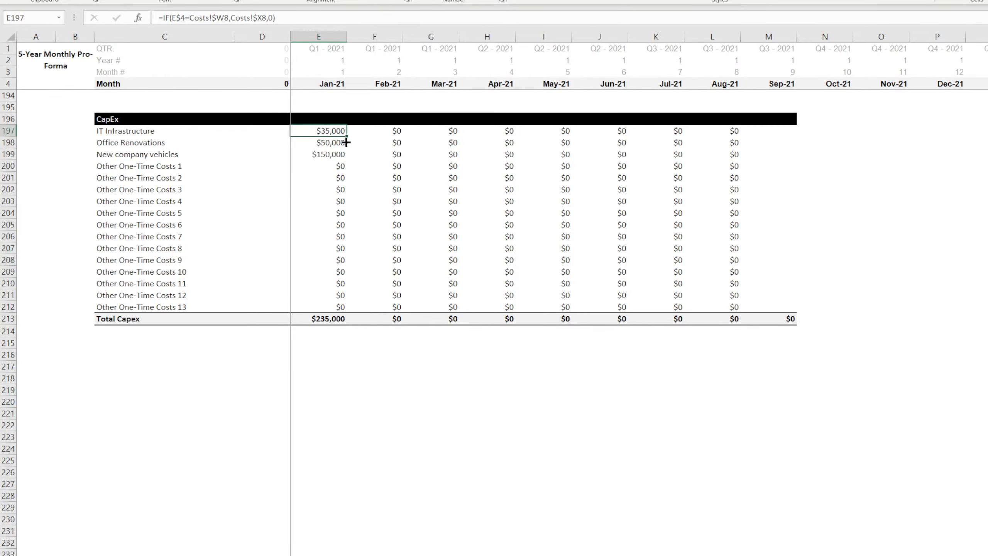
left_click_drag(346, 143, 924, 291)
mouse_move(430, 119)
left_mouse_down()
mouse_move(427, 294)
mouse_move(441, 121)
left_mouse_up()
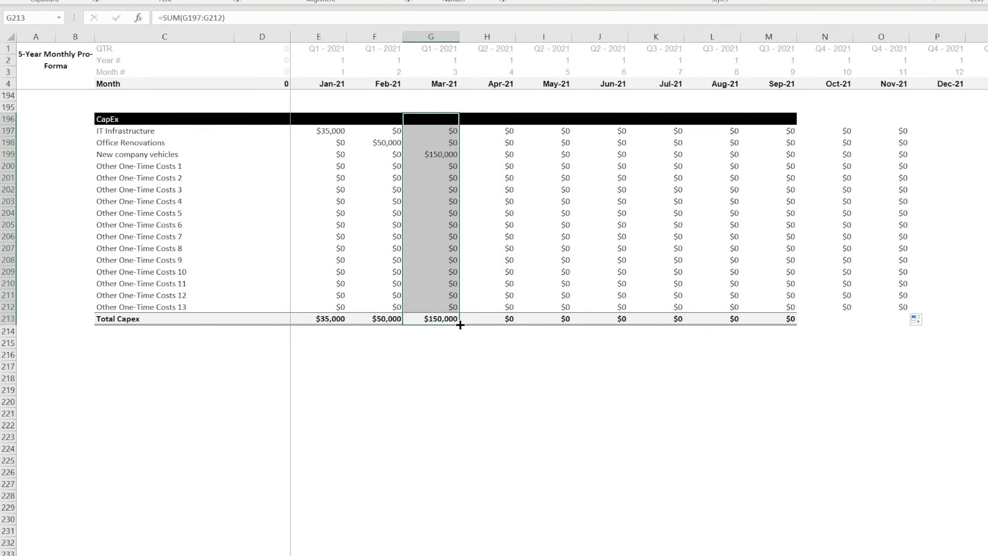
left_click_drag(460, 324, 986, 324)
key("ctrl+BackSpace")
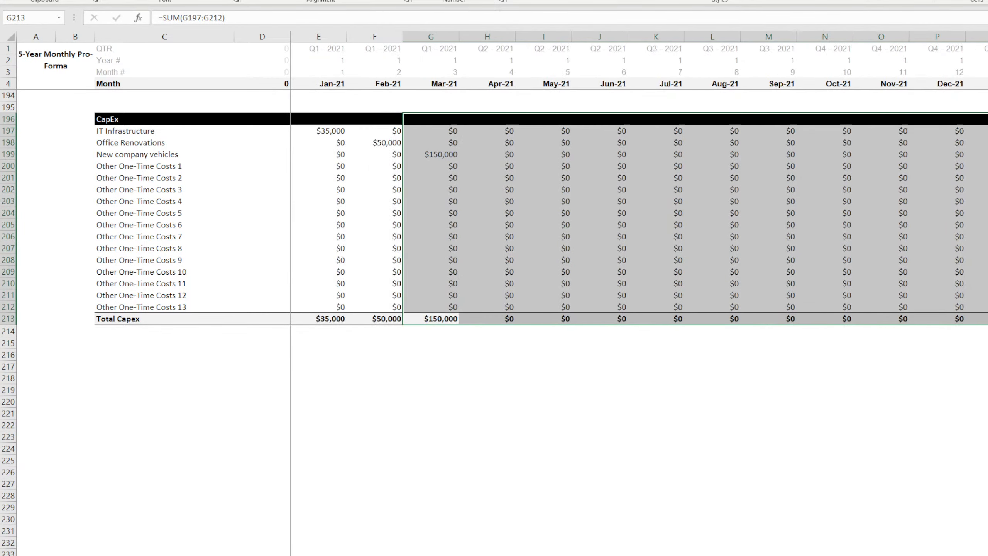
Group the CapEx detail rows 197:212 above Total Capex.
left_click_drag(9, 131, 15, 307)
key("alt+a")
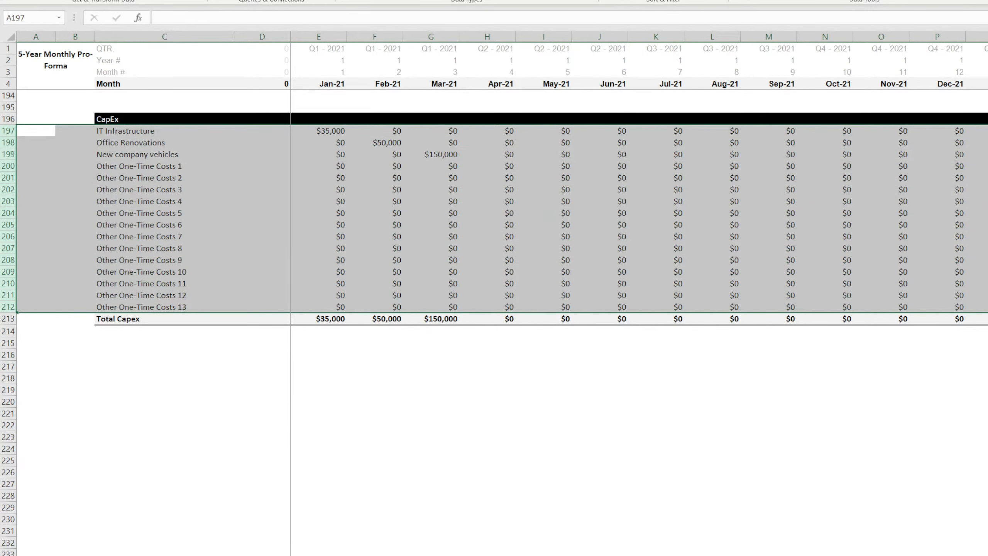
key("g")
key("g")
left_click(566, 379)
Group the Research and Development rows 147:178 and the General and Administrative rows 106:143.
scroll(311, 281, "up", 4)
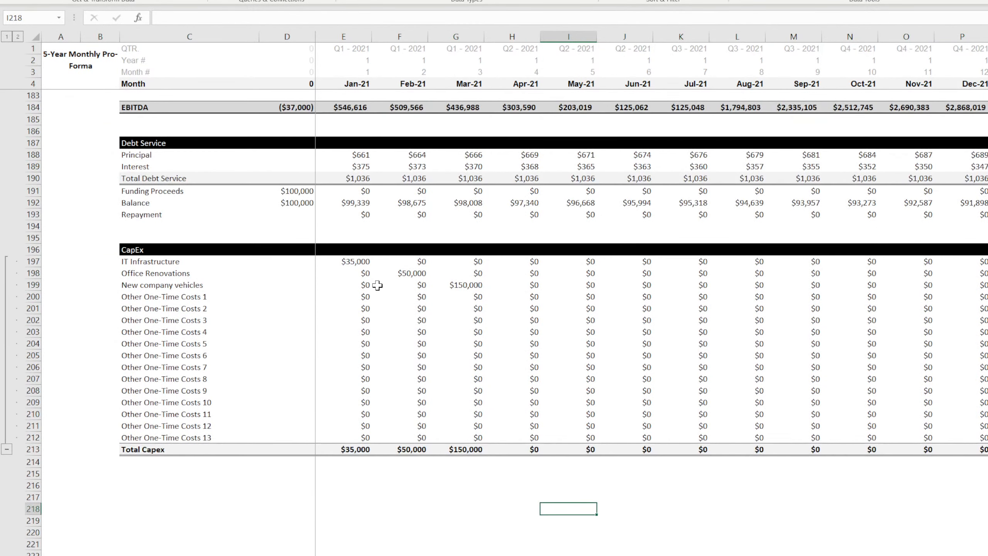
scroll(296, 390, "up", 11)
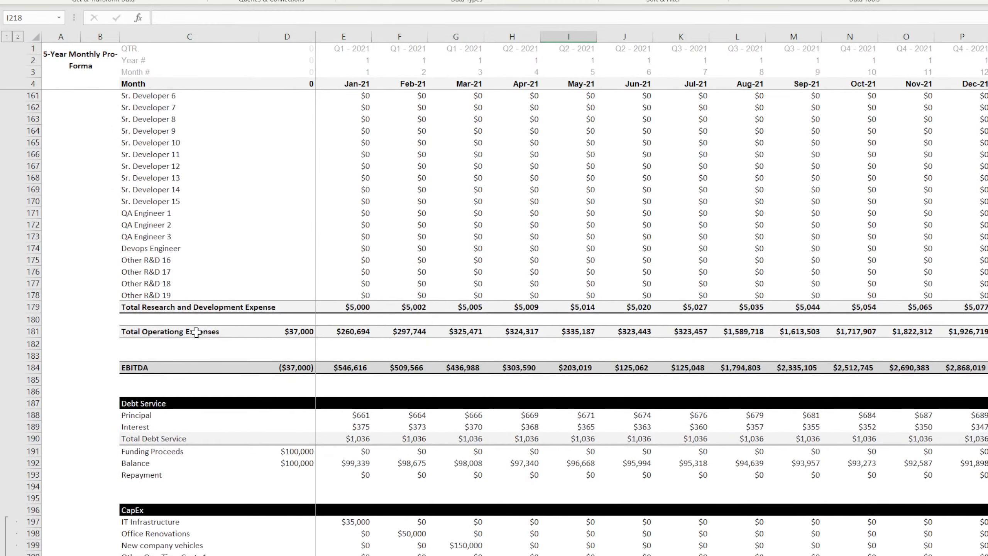
left_click_drag(33, 424, 37, 506)
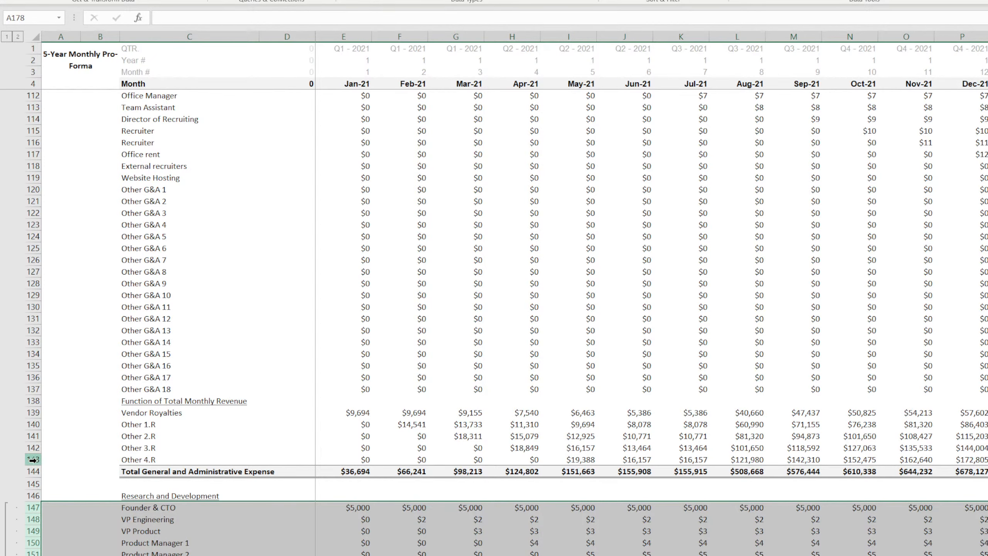
left_click_drag(33, 459, 50, 147)
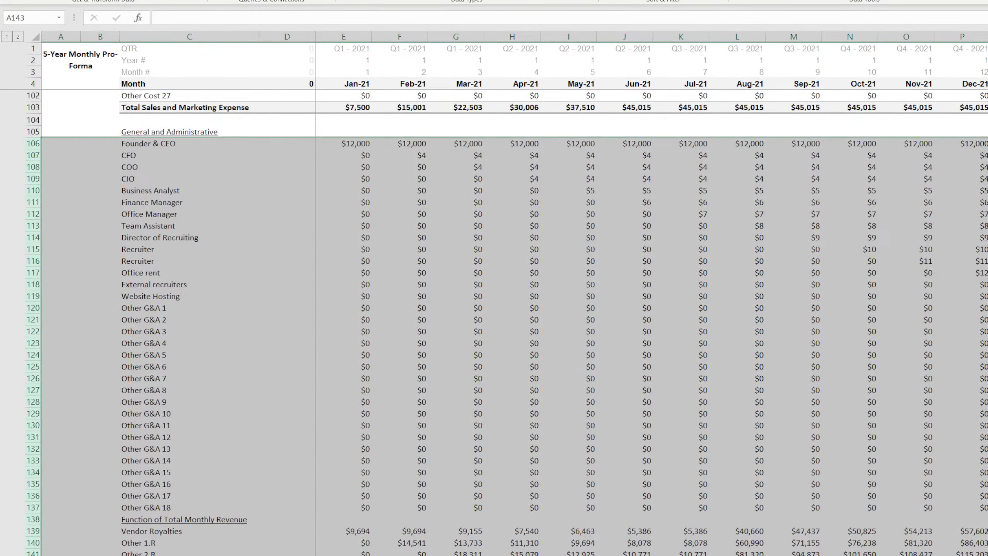
Group the Sales and Marketing detail rows 71:102.
scroll(419, 326, "up", 14)
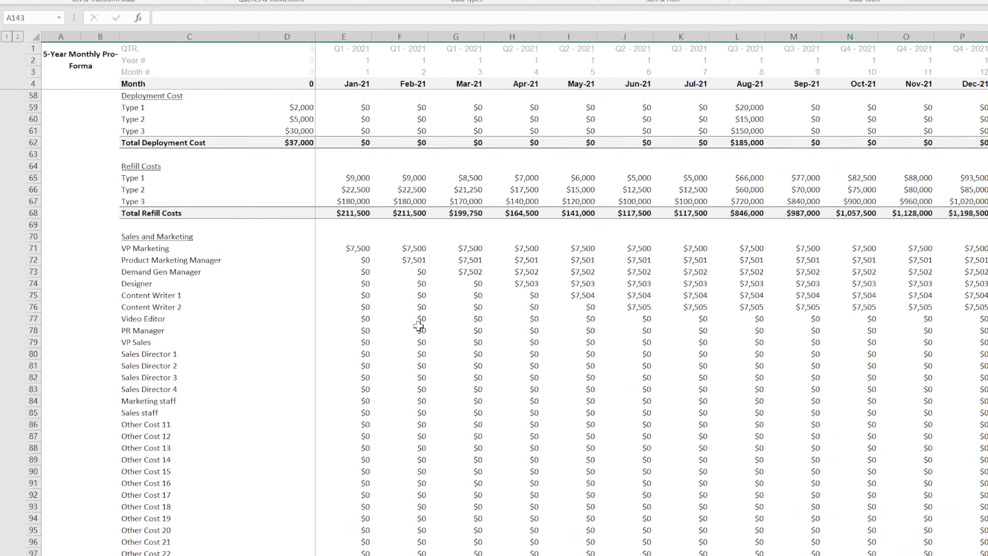
scroll(257, 423, "down", 3)
left_click_drag(33, 482, 33, 119)
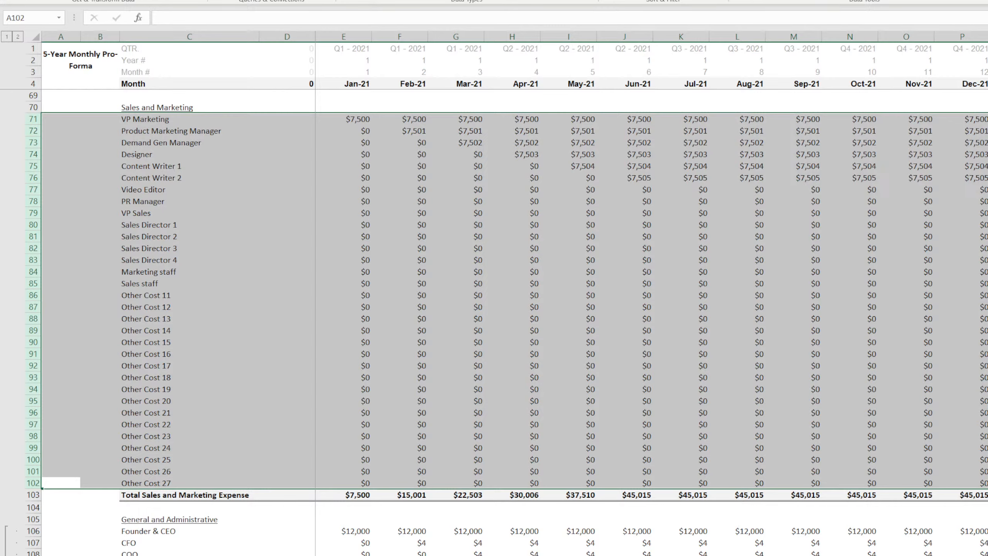
key("shift+alt+Right")
Group the Refill Costs rows 65:67 and the Deployment Cost rows 59:61.
scroll(452, 335, "up", 7)
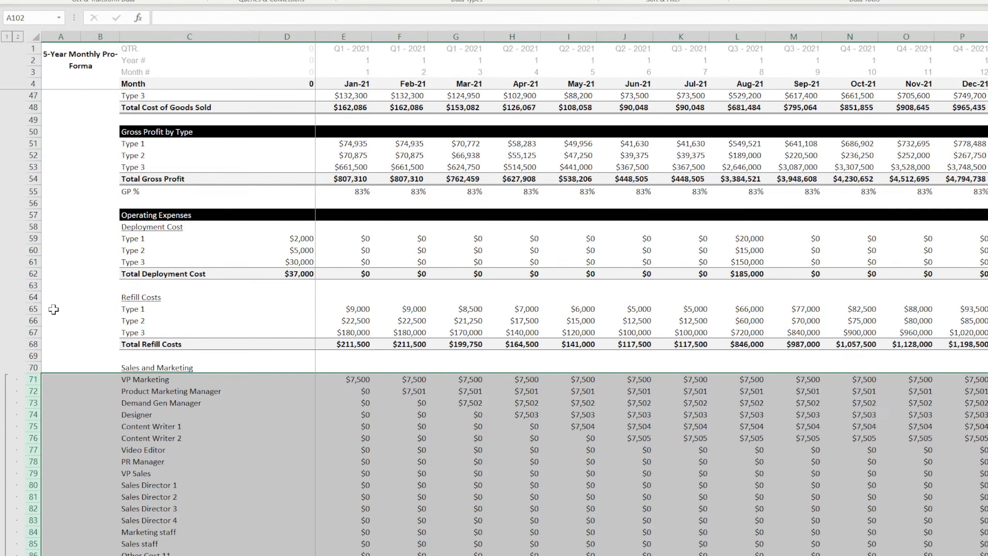
left_click_drag(34, 308, 33, 332)
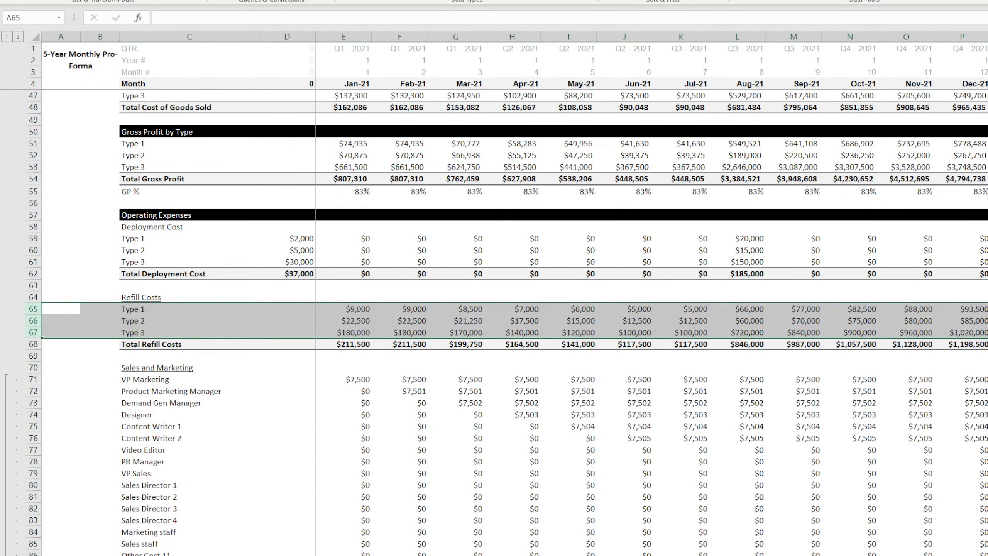
key("shift+alt+Right")
left_click_drag(33, 238, 33, 261)
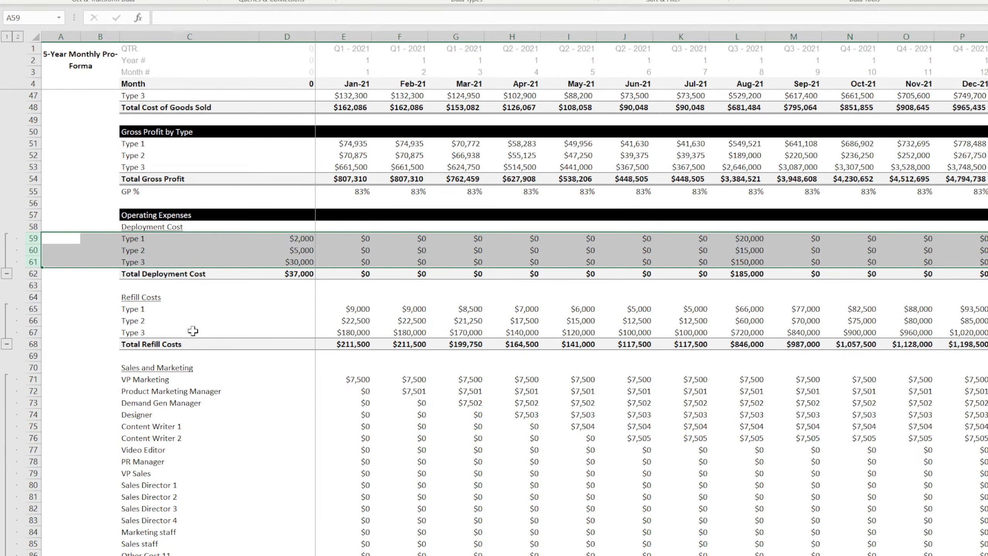
Group the Gross Profit by Type detail rows 51:53.
scroll(193, 331, "up", 7)
left_click_drag(32, 402, 24, 427)
key("shift+alt+Right")
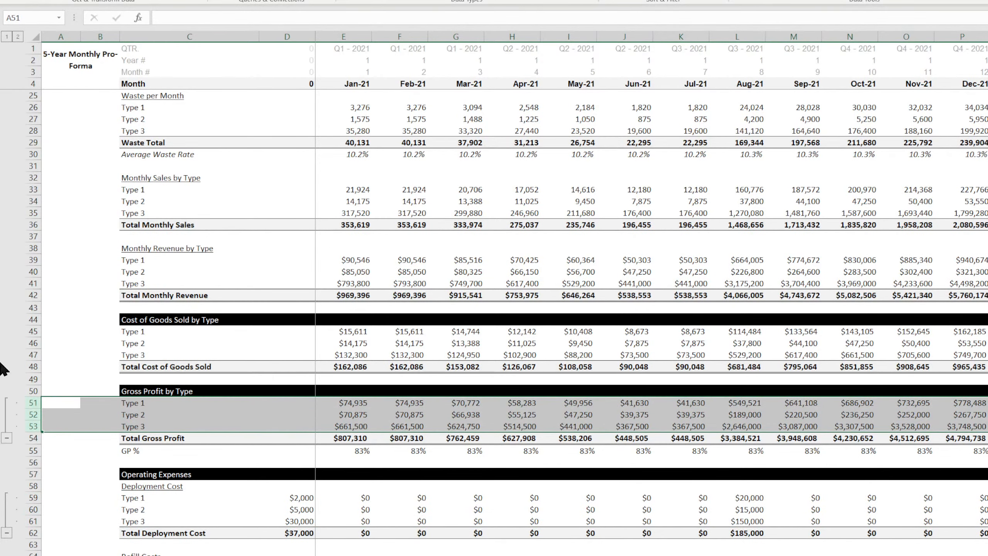
Group the Cost of Goods Sold rows 45:47 and the Monthly Revenue by Type rows 39:41.
left_click_drag(33, 331, 32, 355)
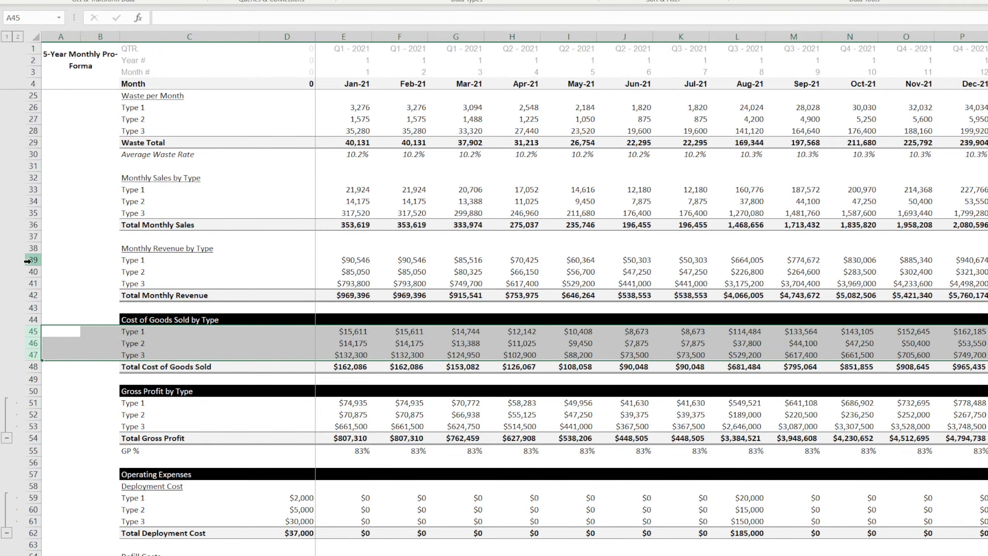
left_click_drag(30, 260, 27, 284)
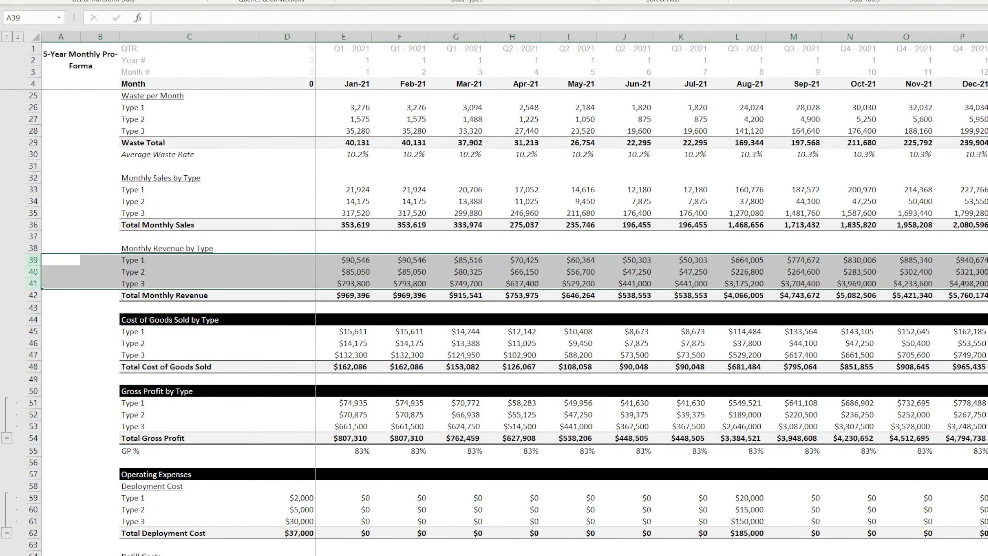
key("shift+alt+Right")
left_click_drag(32, 331, 32, 355)
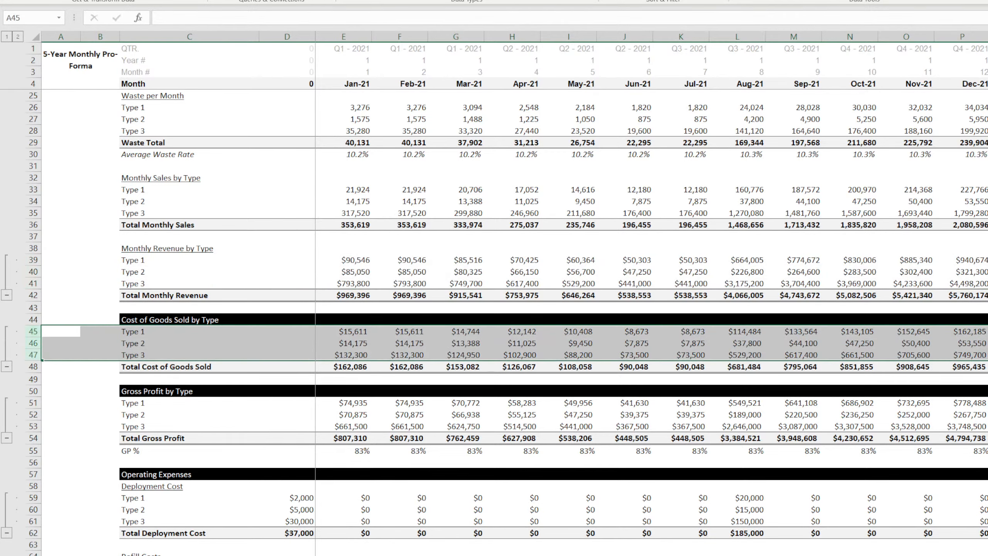
Group the Monthly Sales by Type rows 33:35 and the Waste per Month rows 26:28.
mouse_move(33, 190)
left_mouse_down()
mouse_move(35, 213)
mouse_move(35, 190)
left_mouse_up()
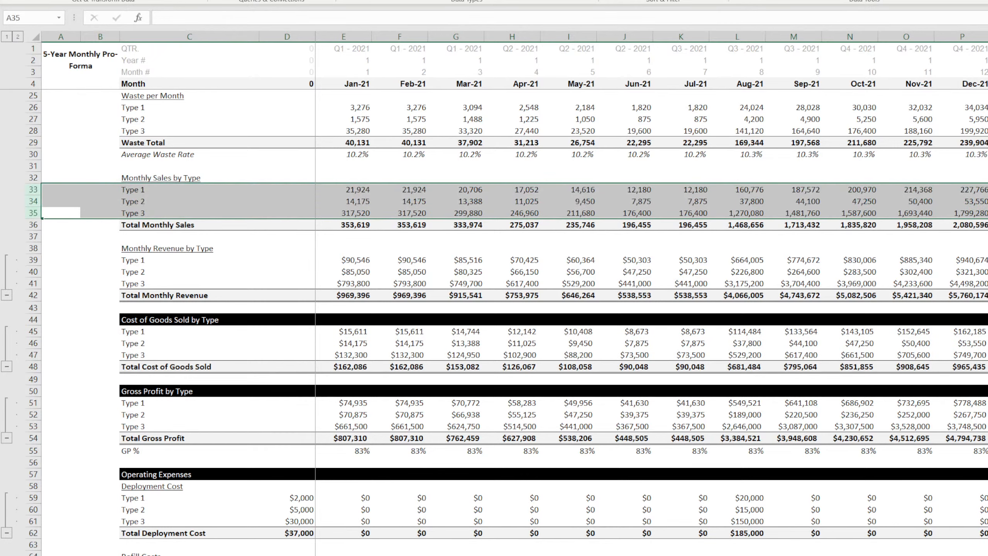
key("shift+alt+Right")
left_click_drag(33, 107, 34, 131)
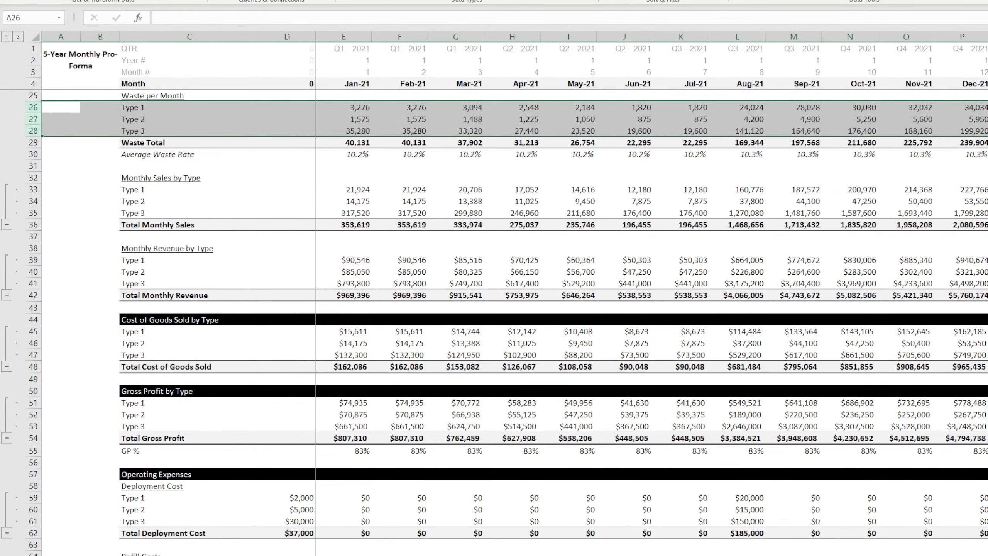
key("shift+alt+Right")
Group the Max Monthly Sales detail rows 20:22.
scroll(357, 224, "up", 4)
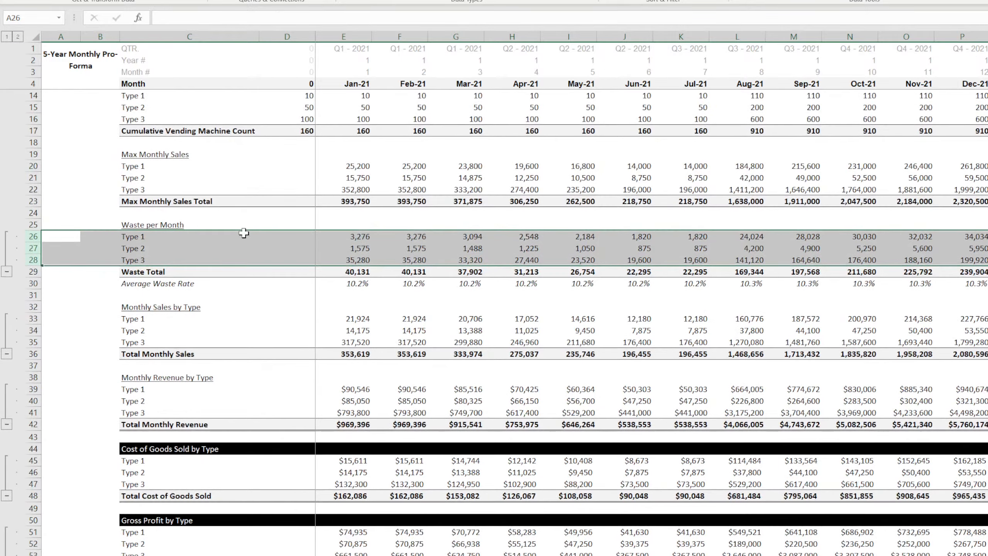
left_click_drag(33, 166, 32, 190)
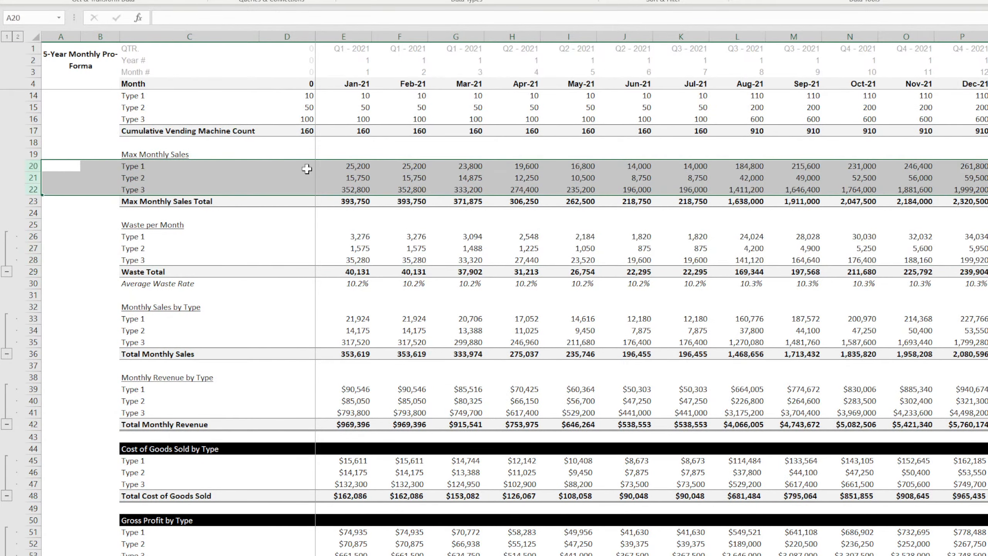
key("shift+alt+Right")
left_click(163, 271)
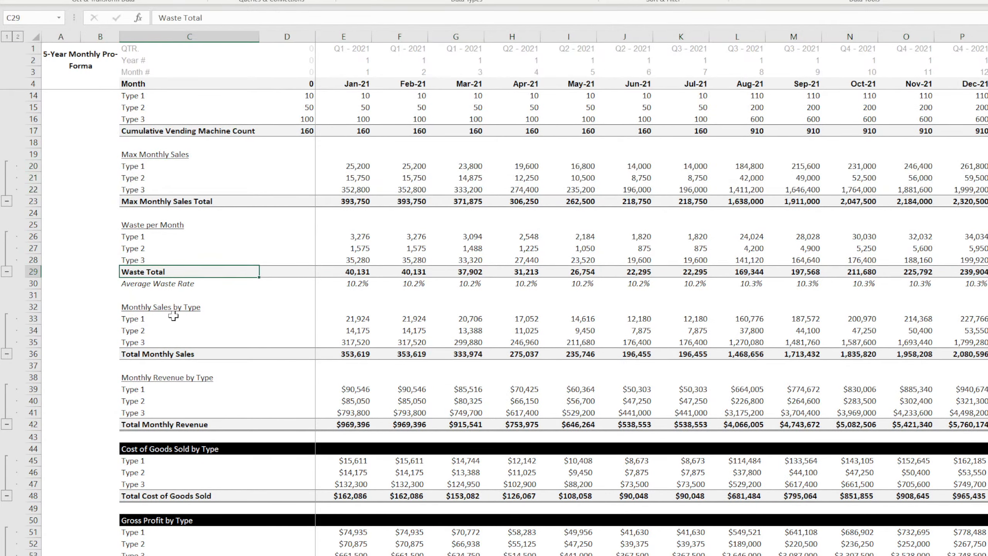
Group the three type rows of Cumulative Vending Machine Count (rows 14–16) and of Deployment (rows 8–10).
scroll(167, 323, "up", 3)
left_click_drag(34, 201, 33, 224)
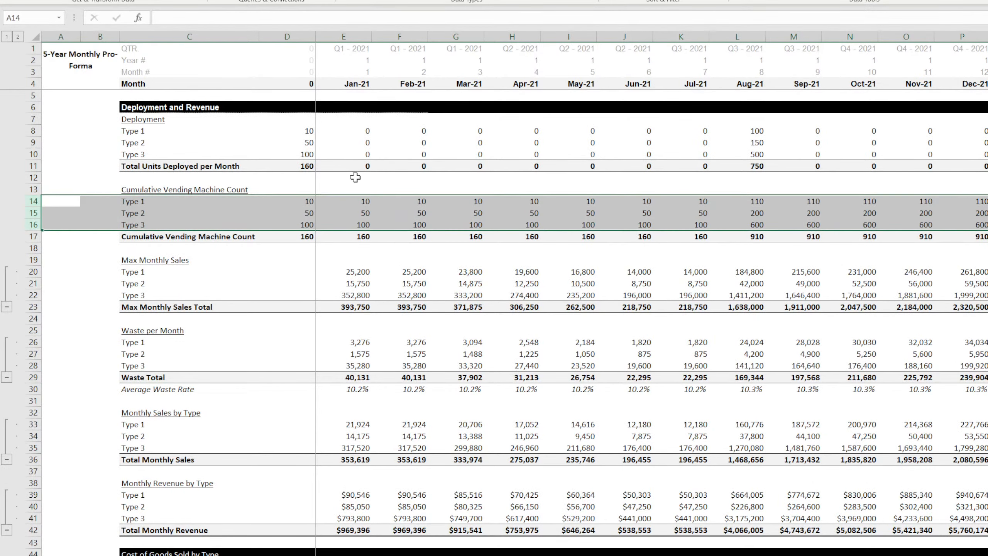
key("shift+alt+Right")
left_click_drag(33, 131, 33, 154)
key("shift+alt+Right")
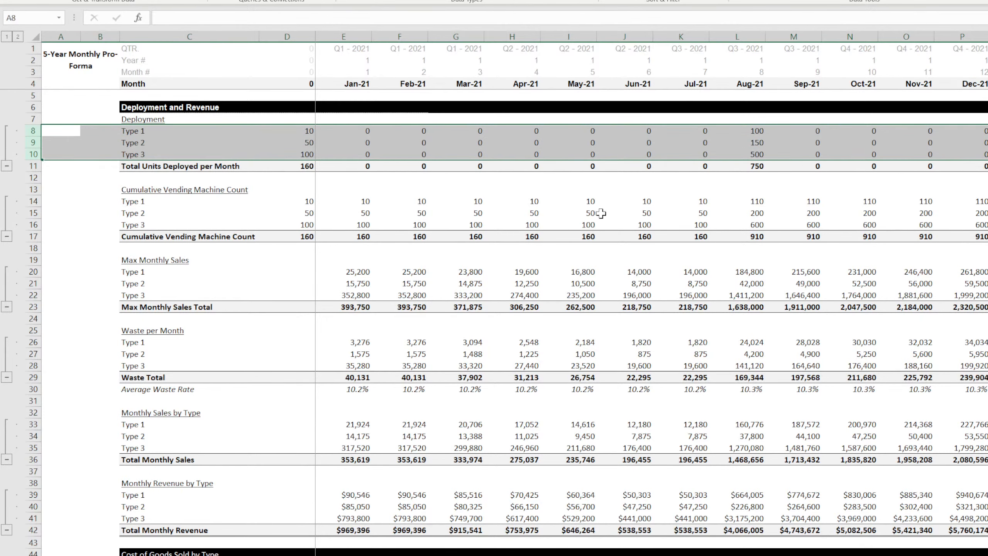
Collapse all grouped rows to their totals and review the condensed pro-forma down to the CapEx section.
left_click(572, 236)
left_click(6, 36)
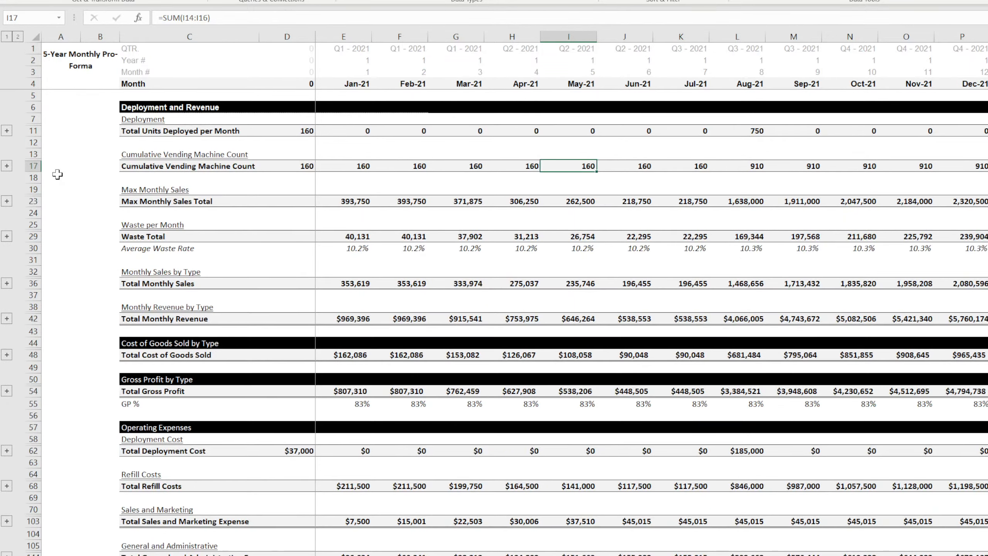
left_click(218, 220)
scroll(238, 273, "down", 9)
scroll(238, 292, "down", 1)
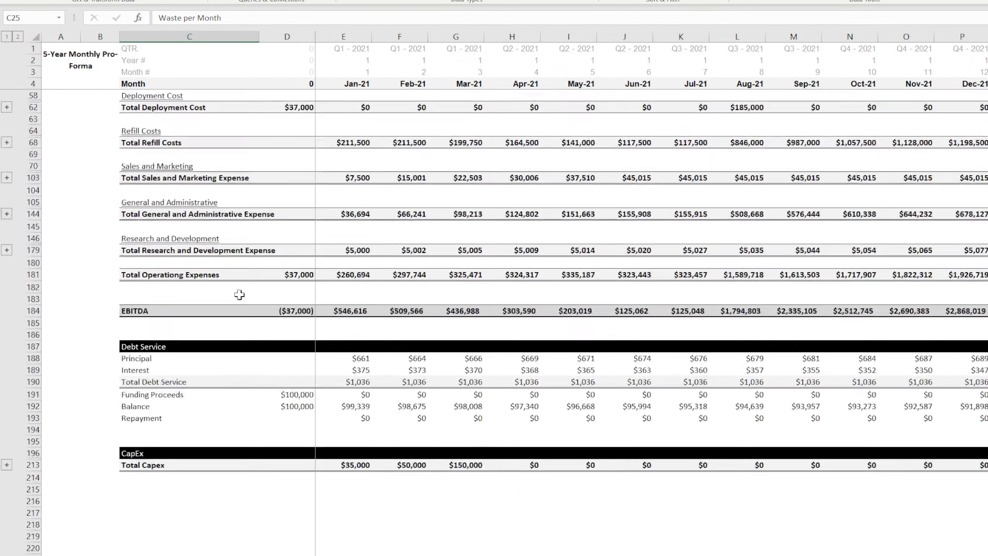
scroll(236, 291, "up", 10)
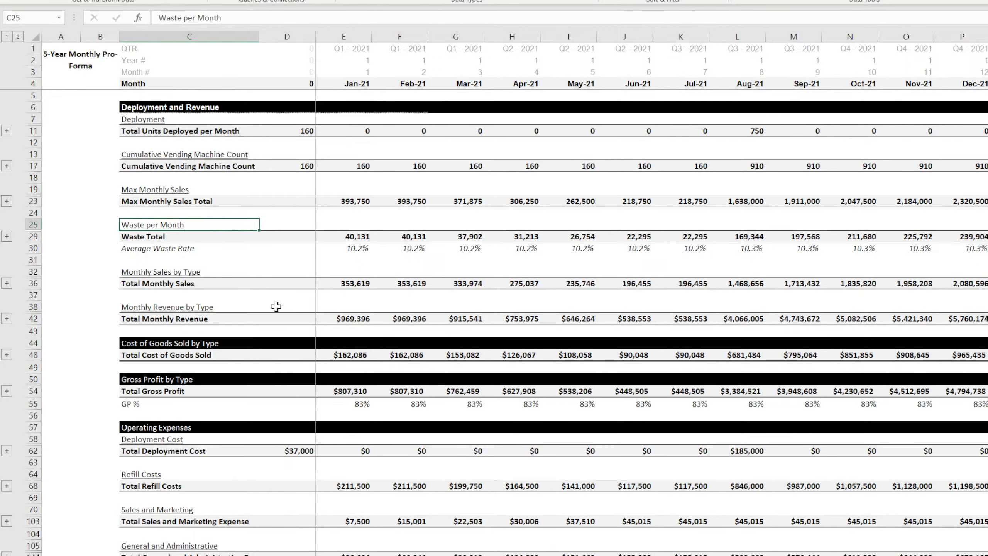
scroll(276, 306, "down", 11)
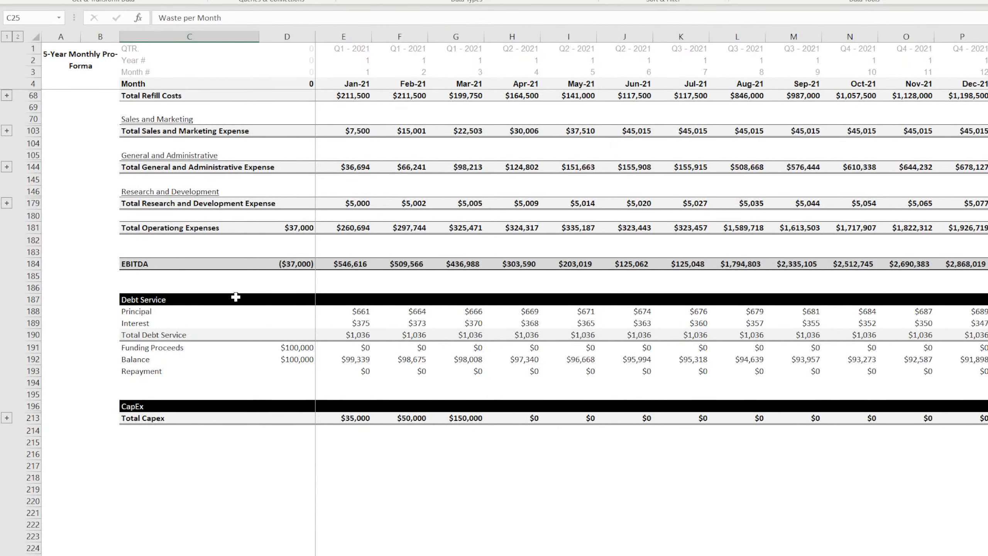
Correct the misspelled label in C181 to "Total Operating Expenses".
double_click(185, 228)
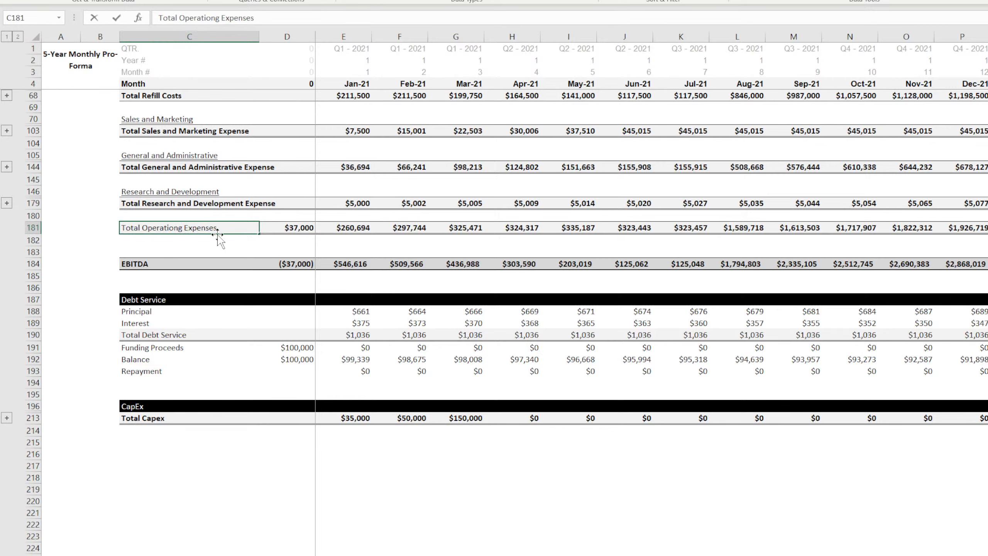
key("BackSpace")
key("BackSpace")
type("ng")
key("Return")
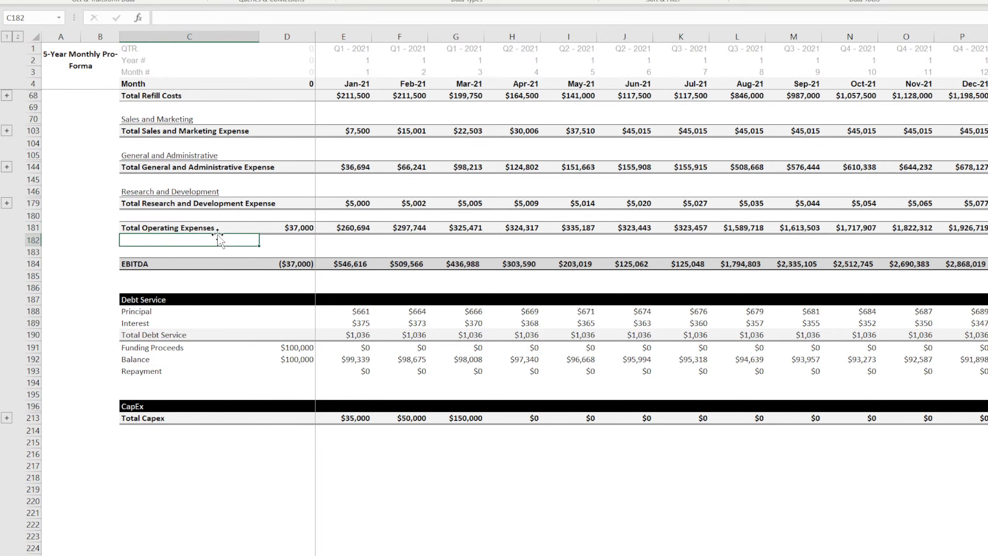
left_click(218, 203)
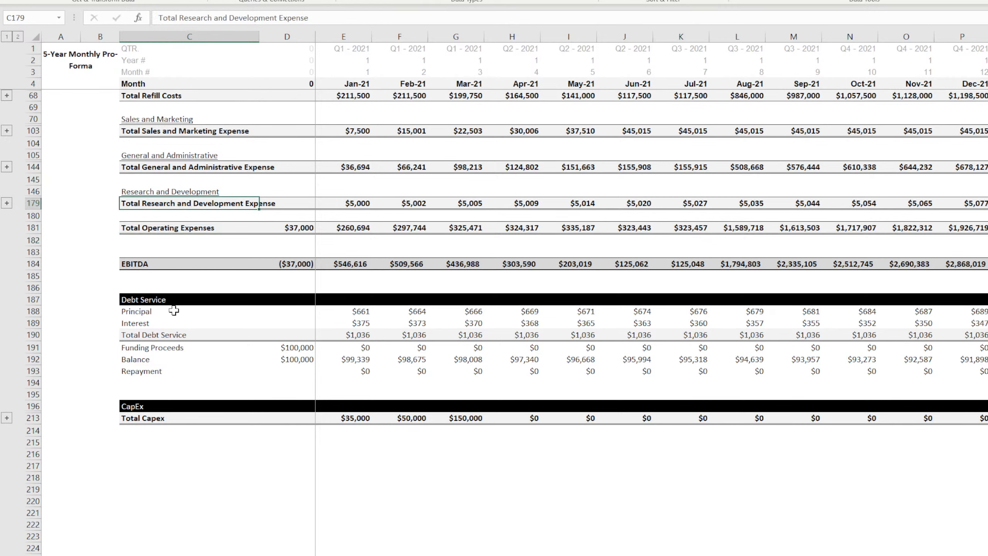
Group the Principal and Interest rows (188–189) under Debt Service and collapse that group.
left_click_drag(33, 312, 32, 323)
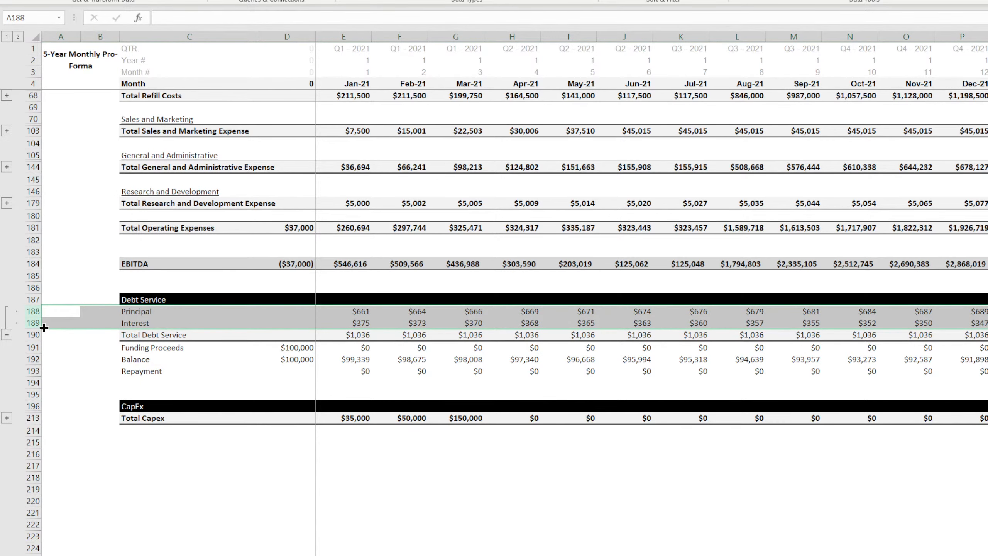
left_click(7, 334)
left_click(93, 346)
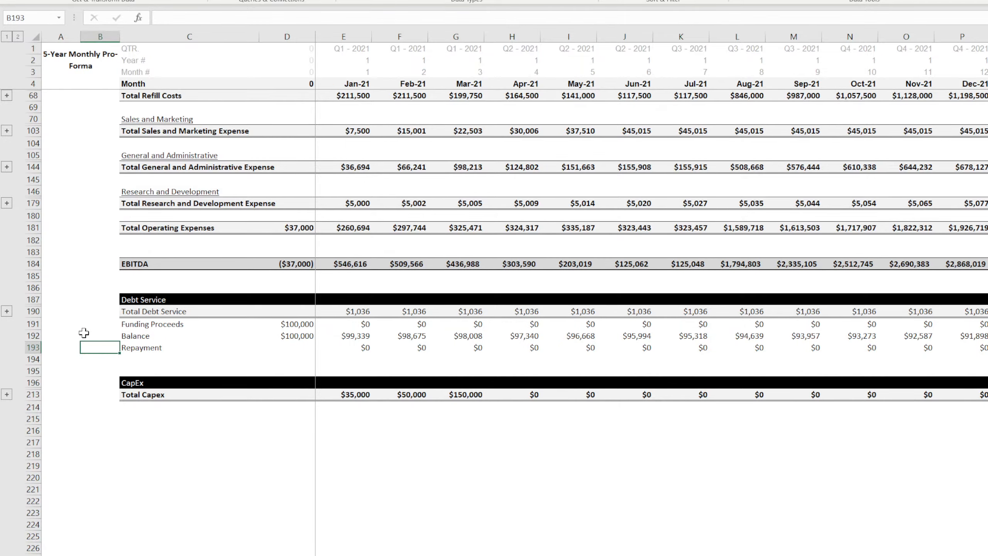
left_click(147, 421)
left_click_drag(143, 324, 391, 352)
scroll(210, 442, "up", 6)
scroll(210, 443, "up", 5)
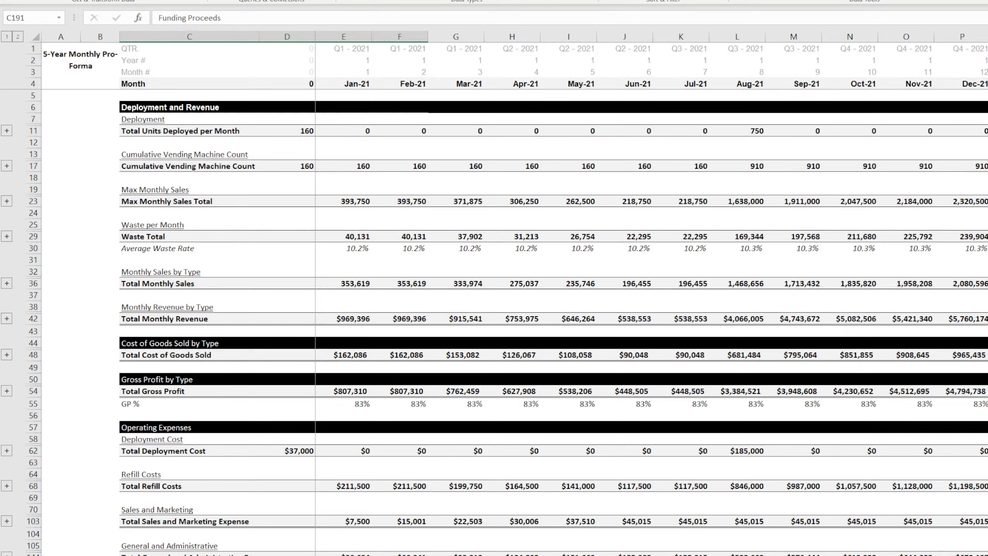
key("alt+h")
left_click(358, 355)
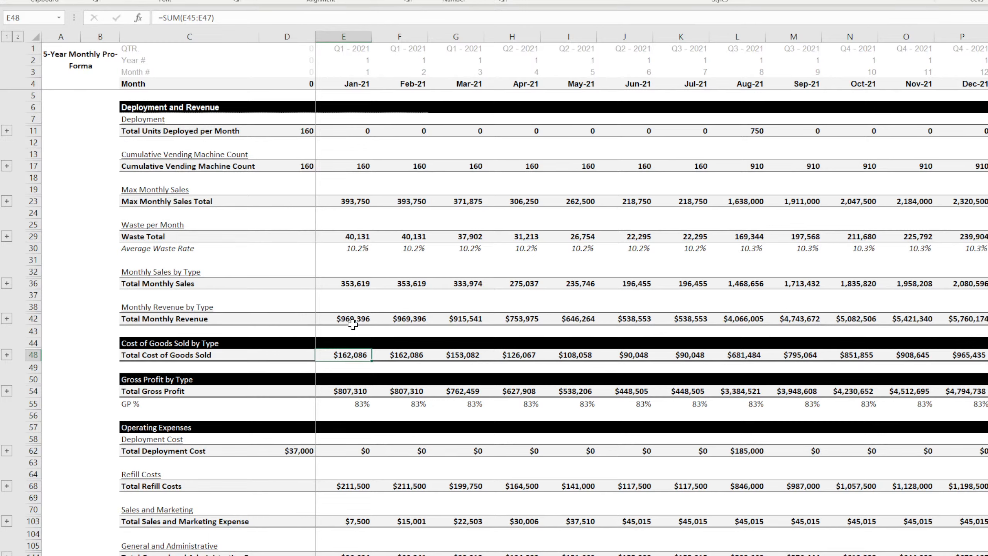
Expand all row groups and compare the January 2021 Max Monthly Sales formulas for Types 1, 2 and 3 (E20:E22).
left_click(17, 36)
left_click(351, 270)
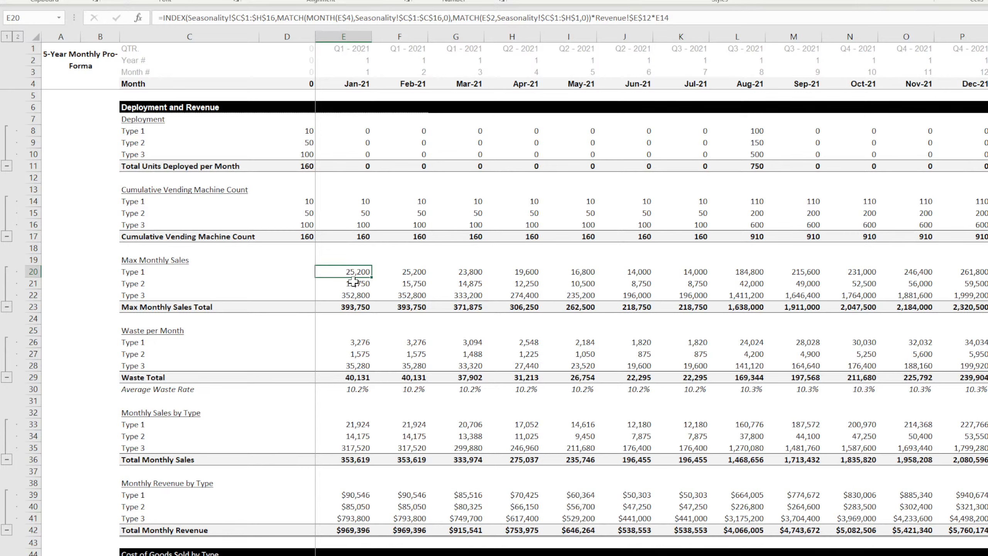
left_click(353, 284)
left_click(354, 296)
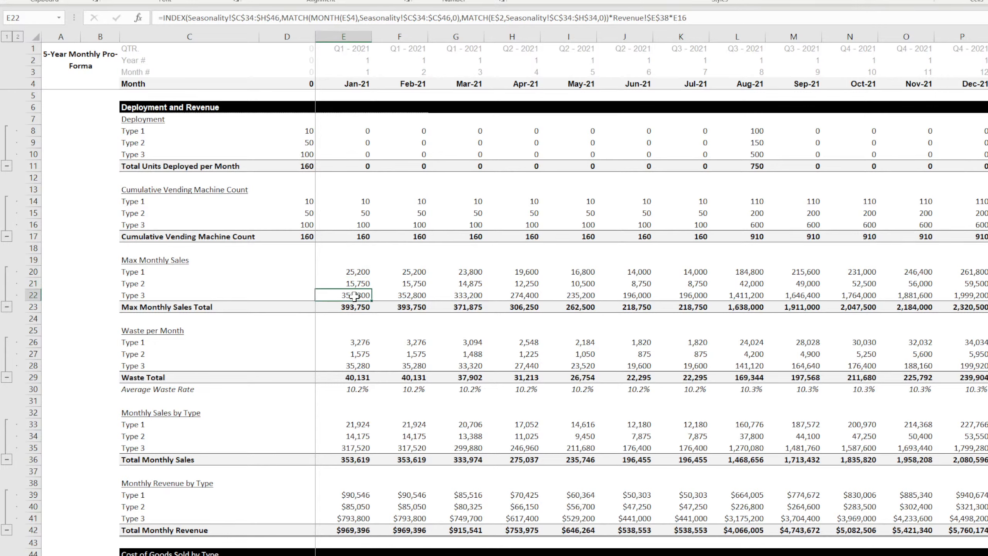
key("Up")
key("Down")
key("Up")
key("Up")
key("Down")
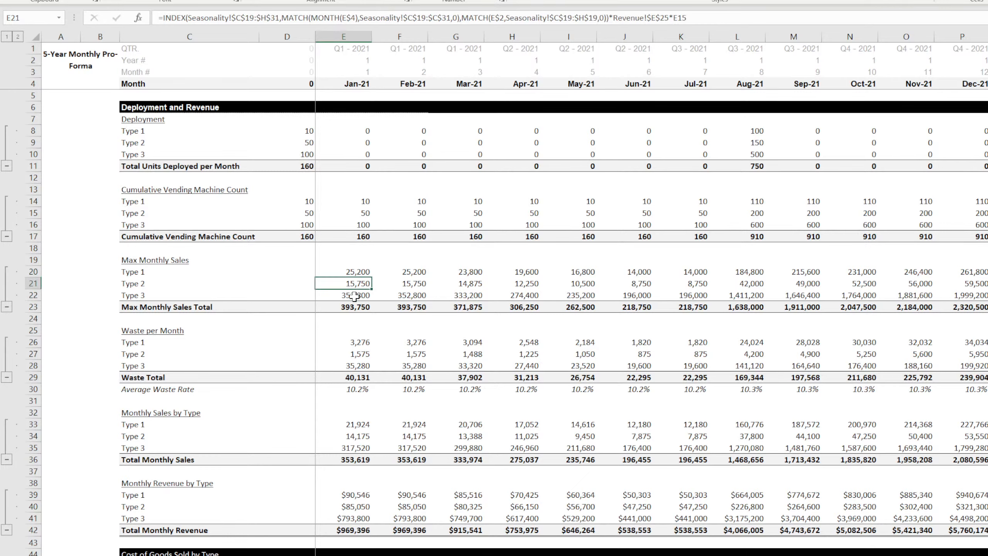
key("Down")
key("Up")
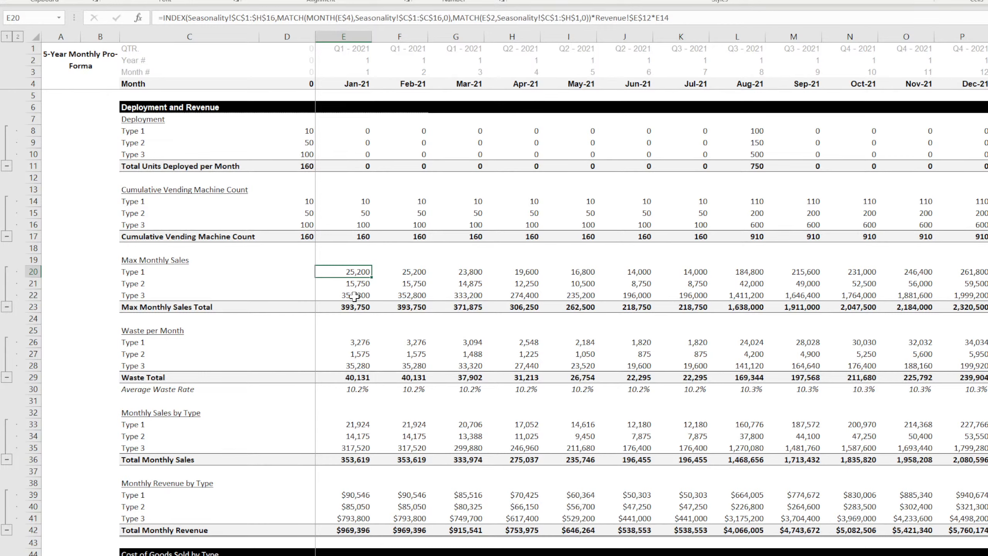
key("Down")
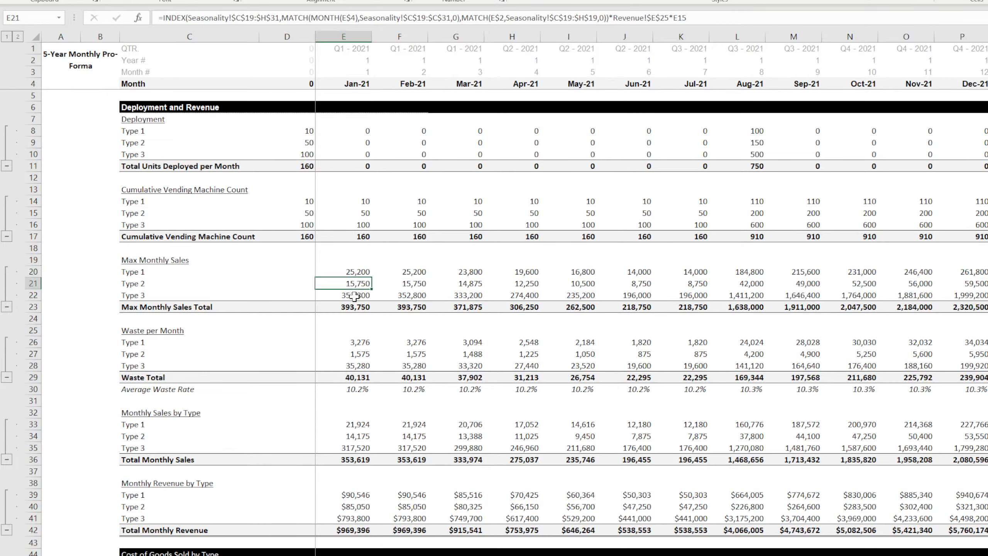
key("Down")
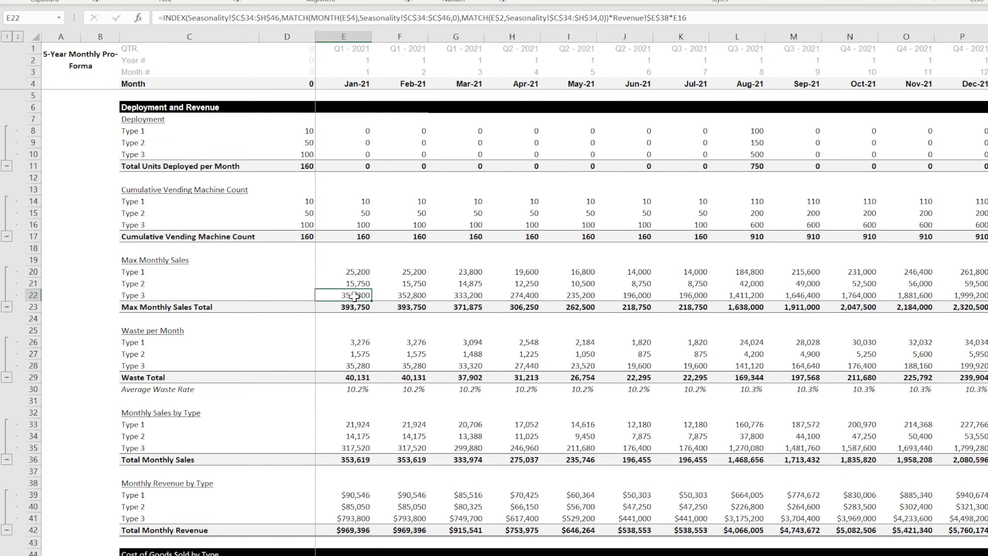
key("Up")
key("Up")
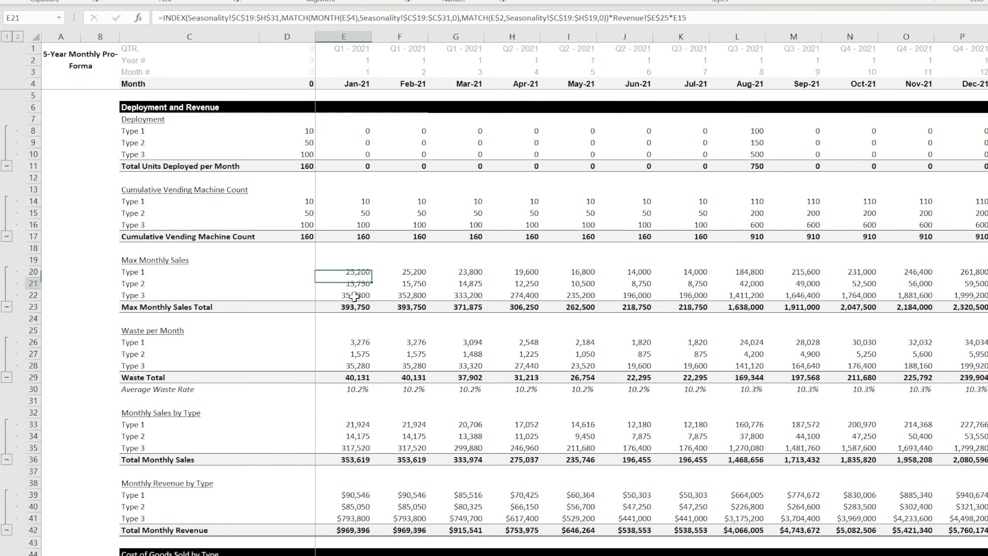
key("Down")
key("Down")
key("Right")
key("Right")
key("Left")
key("Left")
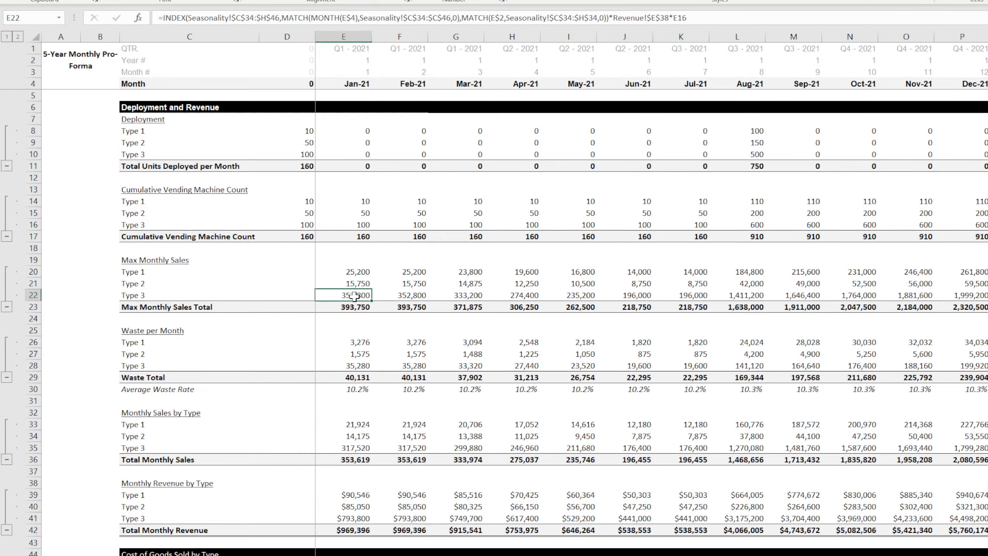
key("Up")
key("Up")
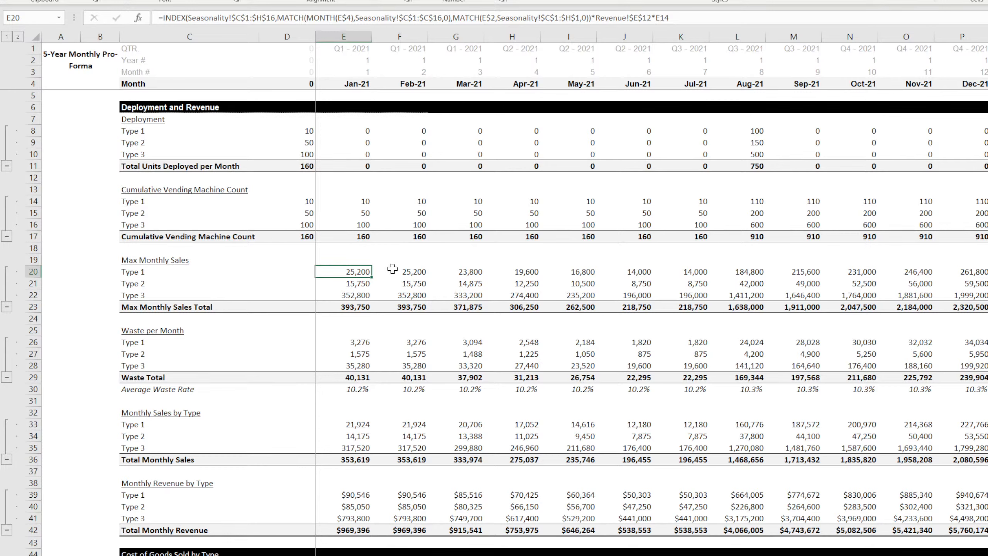
left_click(352, 284)
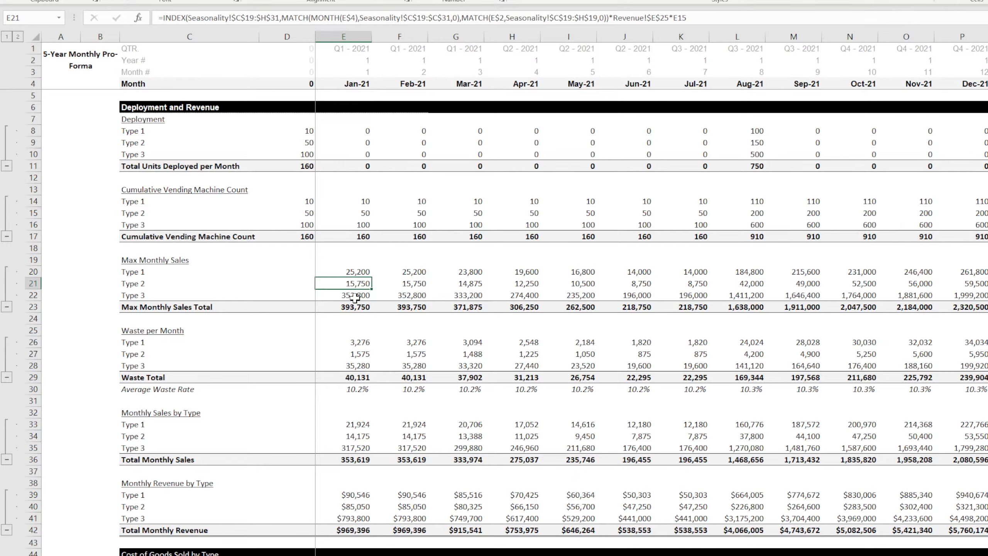
Add the row label "Depreciation Expense" in C216, below the Total Capex row.
scroll(355, 298, "down", 20)
scroll(362, 310, "down", 20)
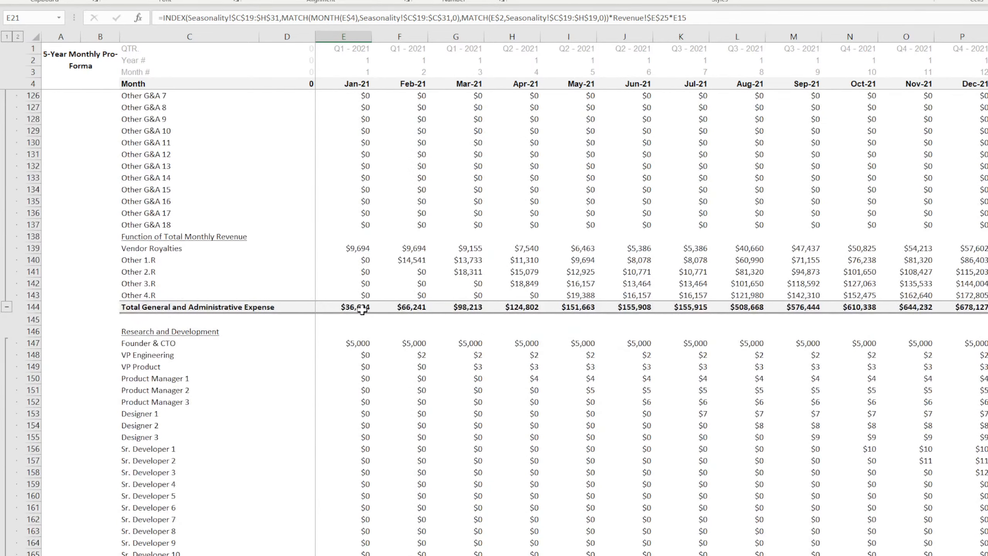
scroll(364, 308, "up", 18)
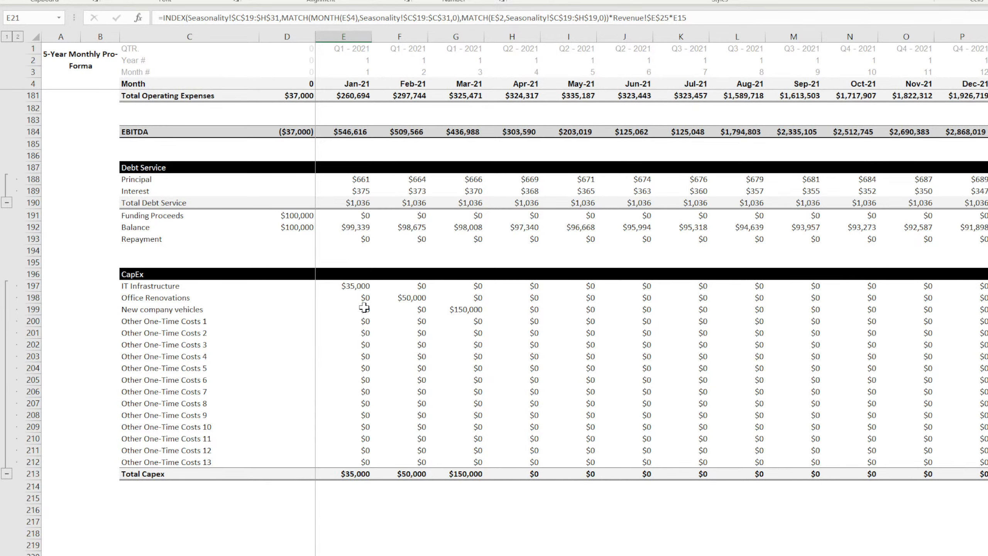
scroll(364, 308, "up", 4)
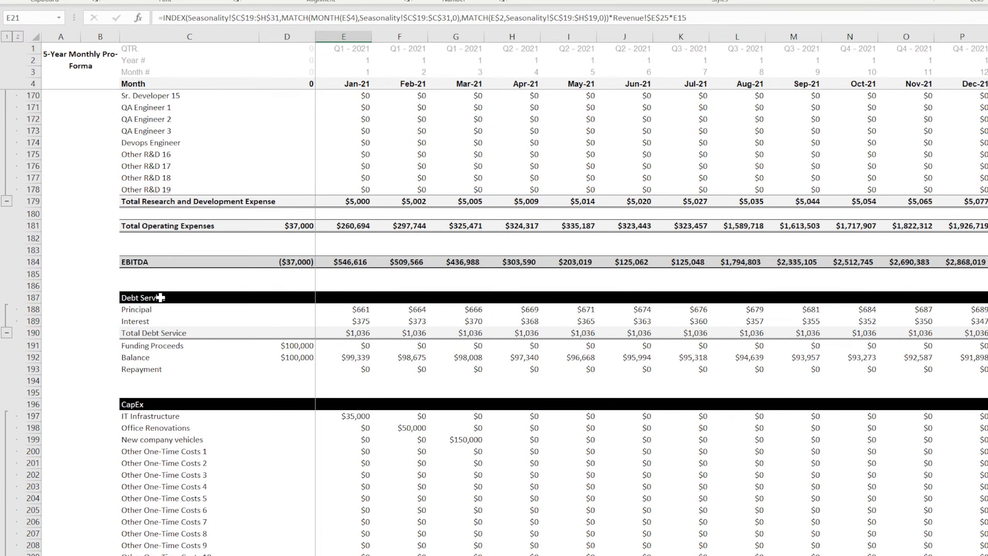
scroll(161, 298, "down", 4)
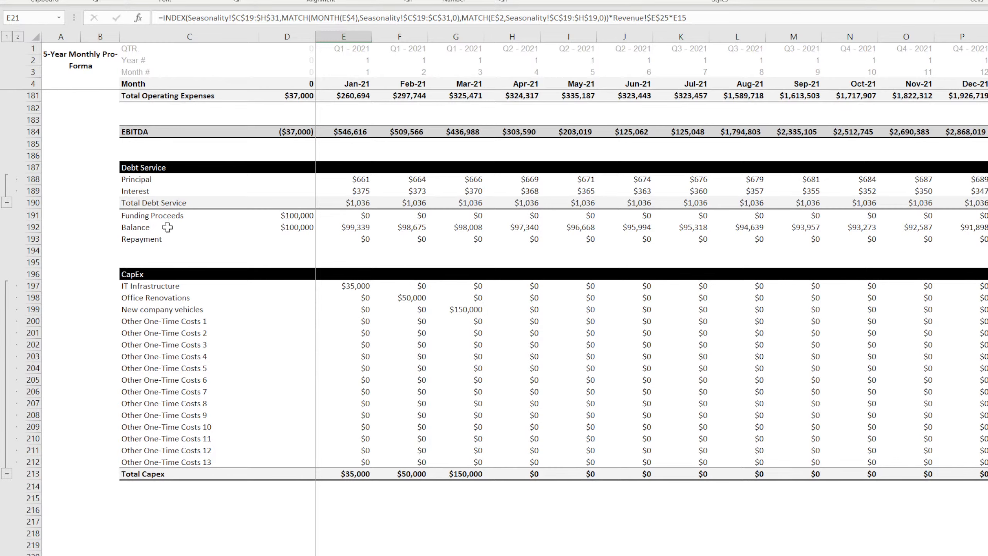
scroll(165, 227, "down", 4)
left_click_drag(145, 355, 148, 372)
left_click(165, 378)
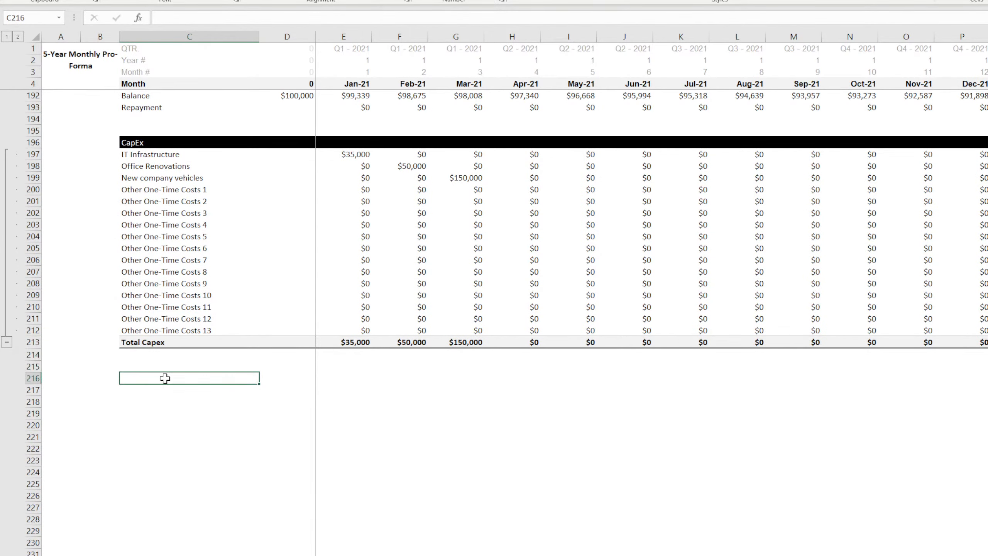
type("Depreciation Expense")
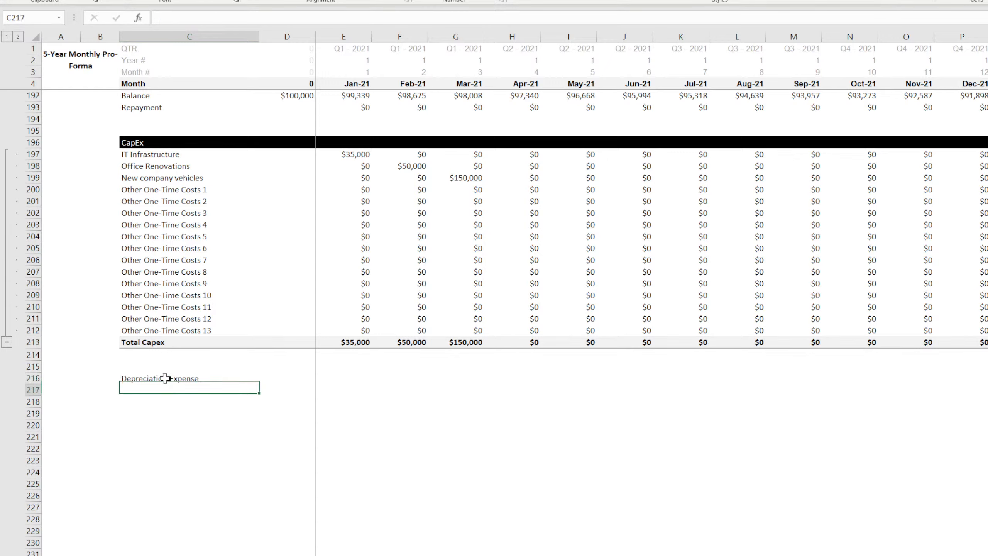
Link the month 0 Depreciation Expense cell D216 to the Depreciation total in C130 of the Depreciation sheet.
key("Tab")
key("Tab")
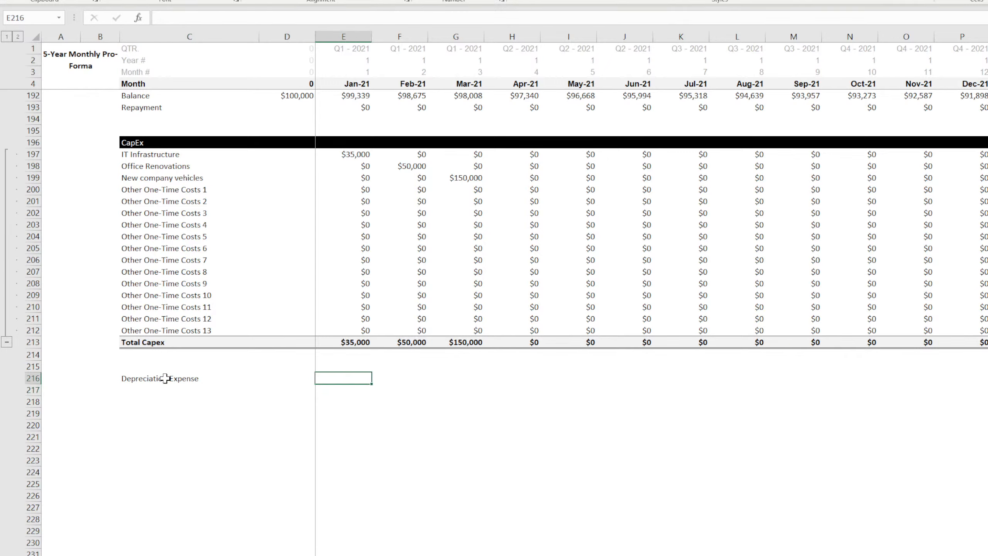
left_click(303, 377)
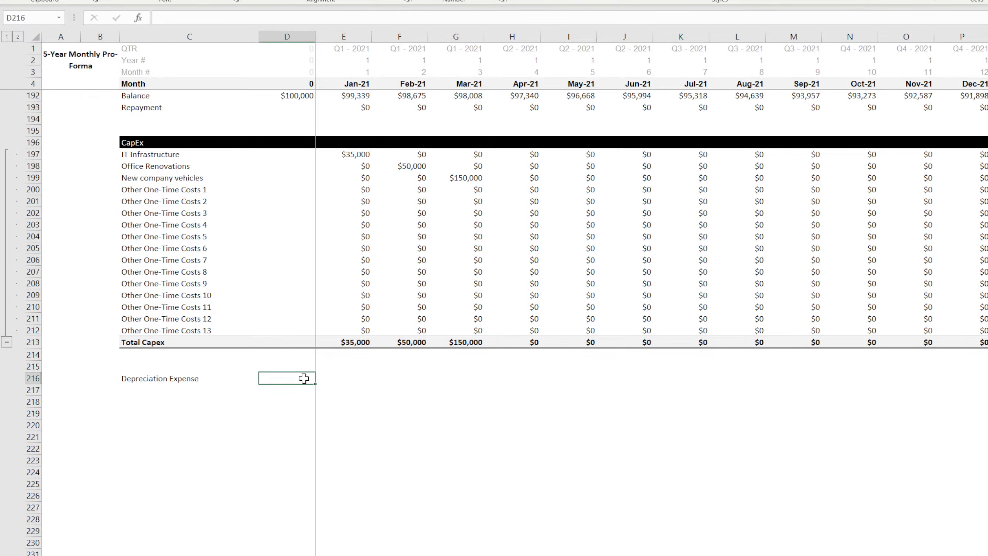
type("=")
key("ctrl+Page_Down")
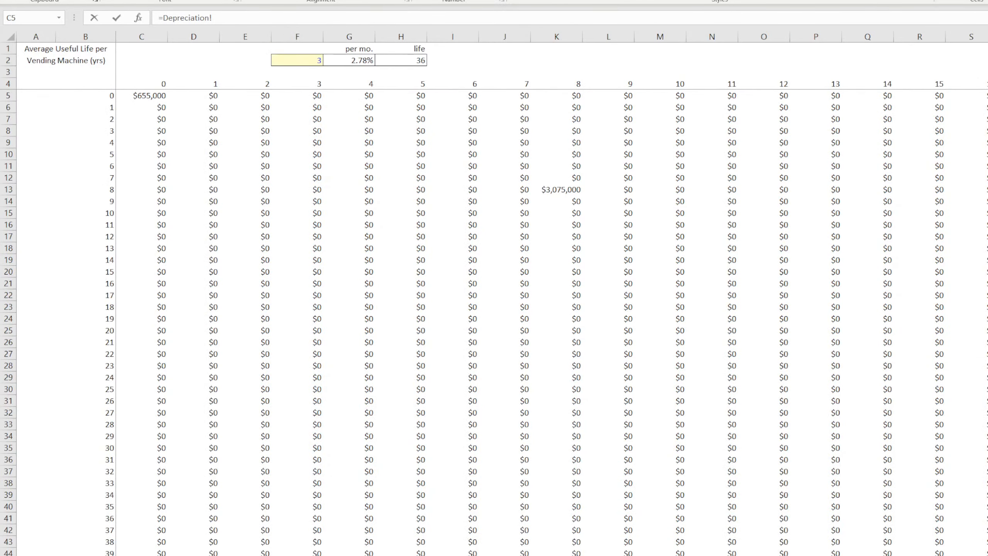
scroll(220, 432, "down", 20)
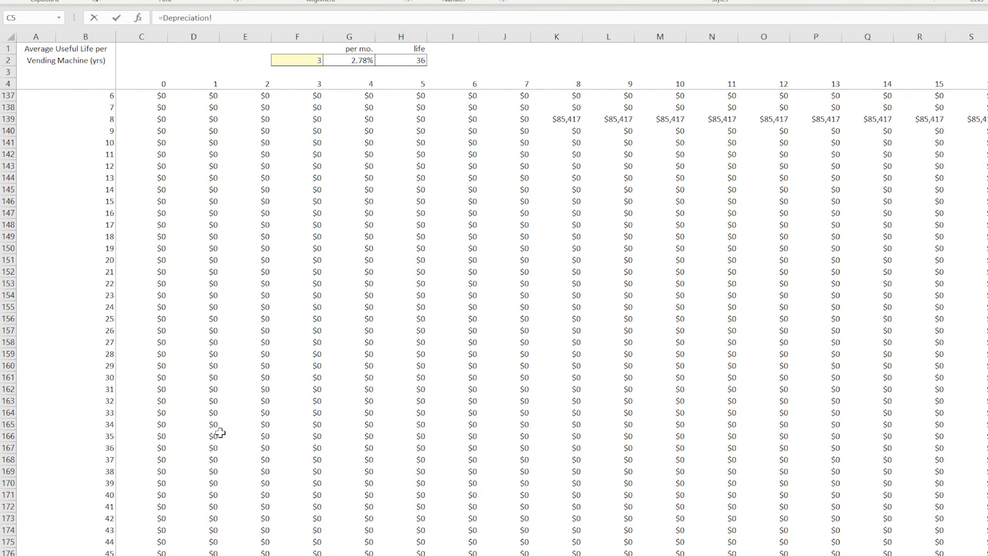
scroll(220, 432, "up", 7)
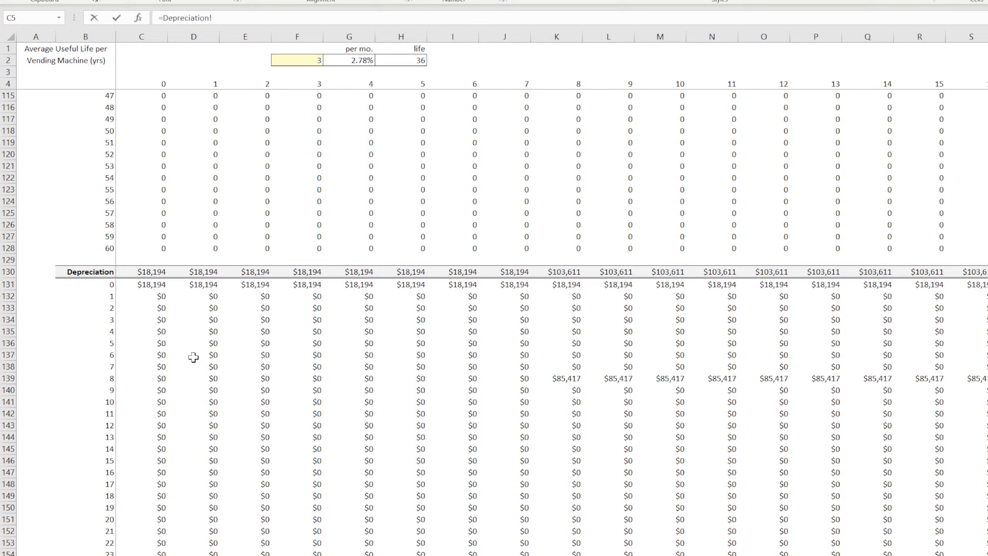
left_click(165, 272)
key("Return")
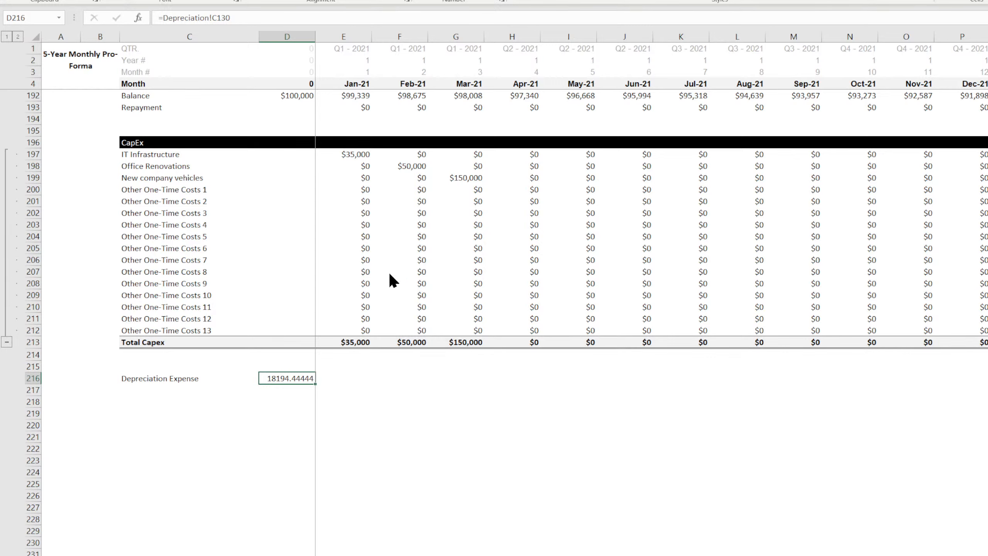
Format D216 as whole-dollar currency and fill its Depreciation link across all months to BL216.
key("ctrl+shift+4")
left_click_drag(312, 379, 676, 388)
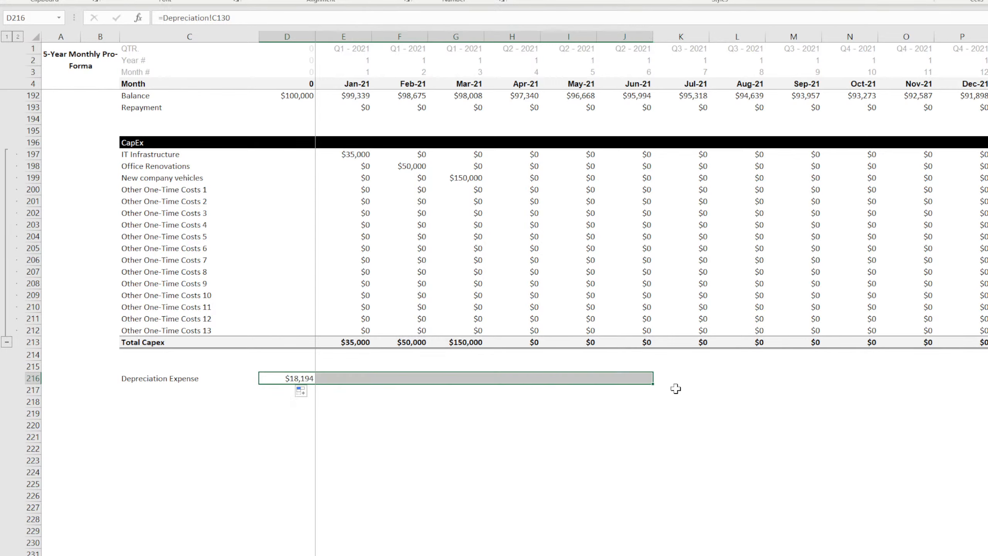
key("ctrl+r")
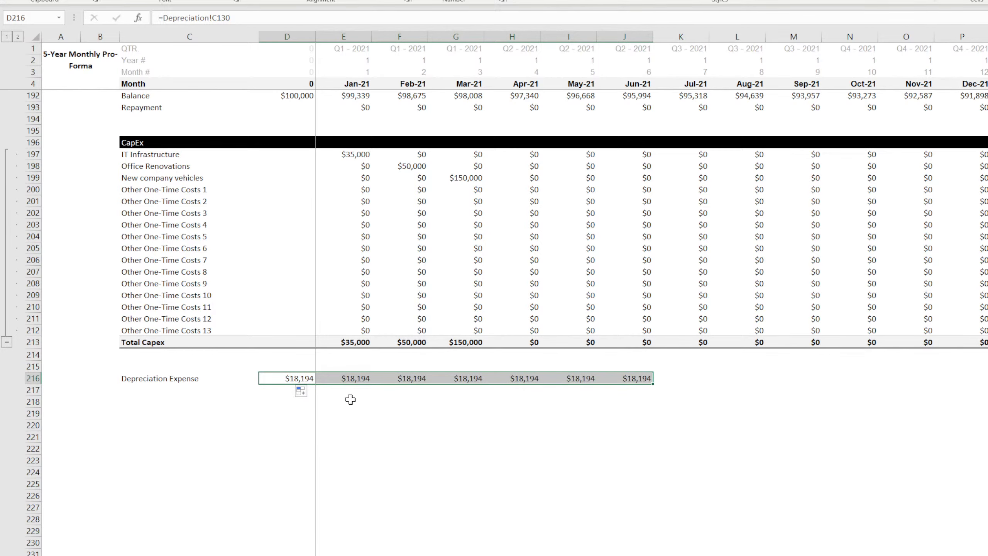
left_click(313, 380)
Format the Depreciation Expense row C216:BL216 as a total row with light grey shading, a top border and a double bottom border.
left_click_drag(313, 379, 143, 370)
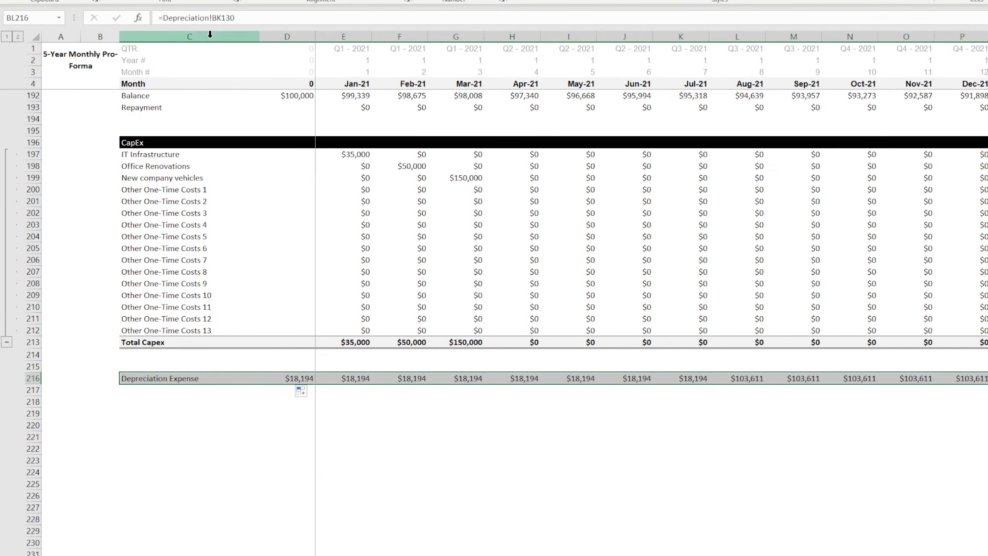
left_click(207, 1)
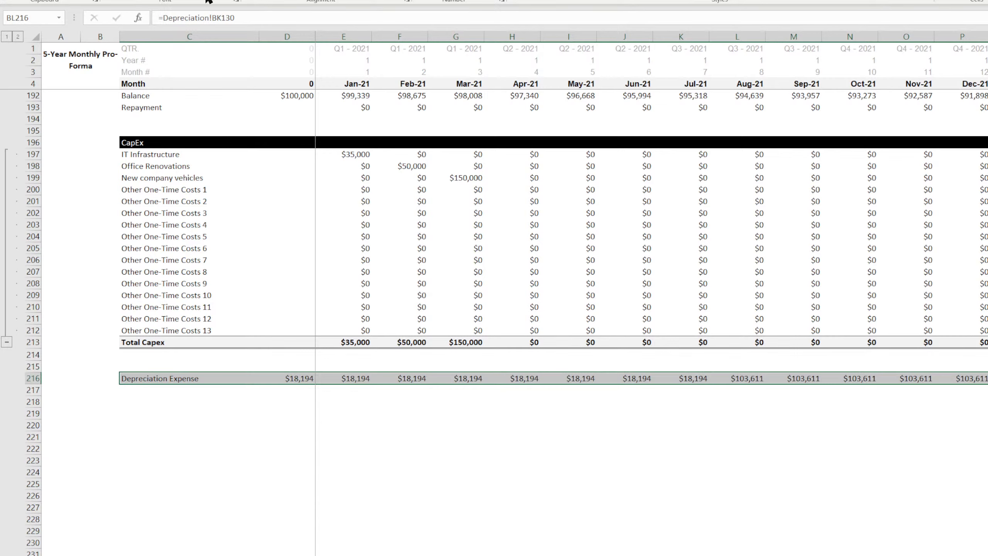
left_click(196, 24)
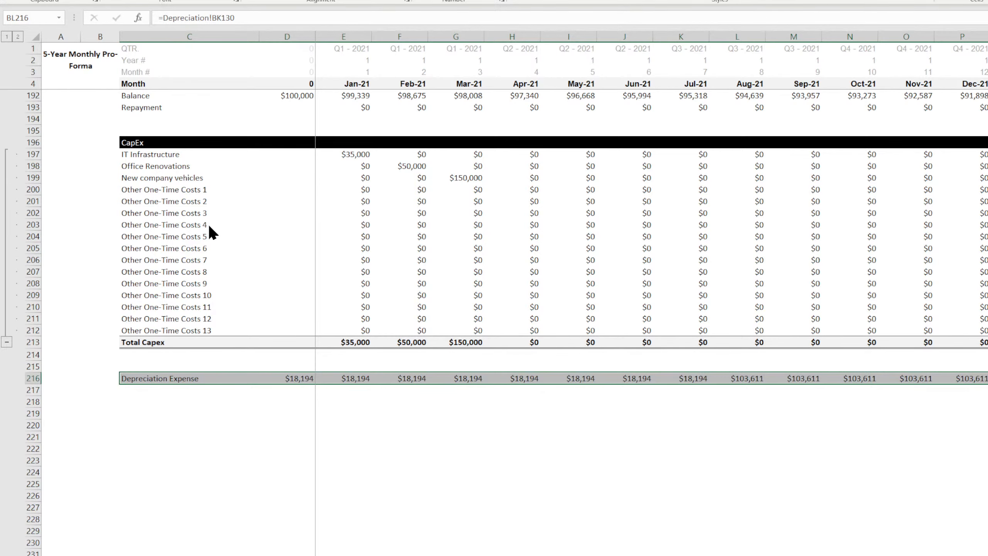
left_click(203, 391)
Compare the Purchase Cost block in rows 251–255 with the Depreciation Expense row 216.
scroll(203, 377, "up", 1)
scroll(203, 376, "up", 10)
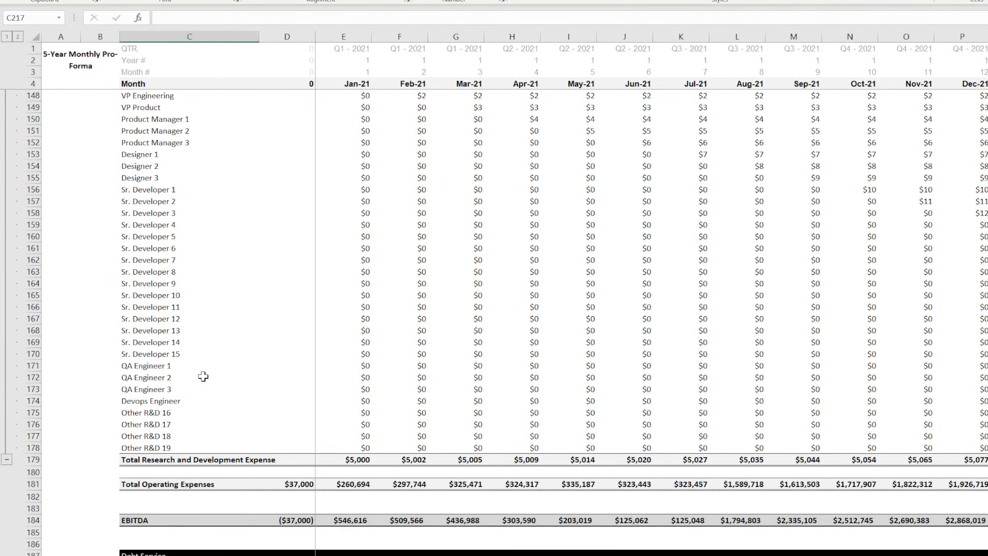
scroll(204, 374, "down", 20)
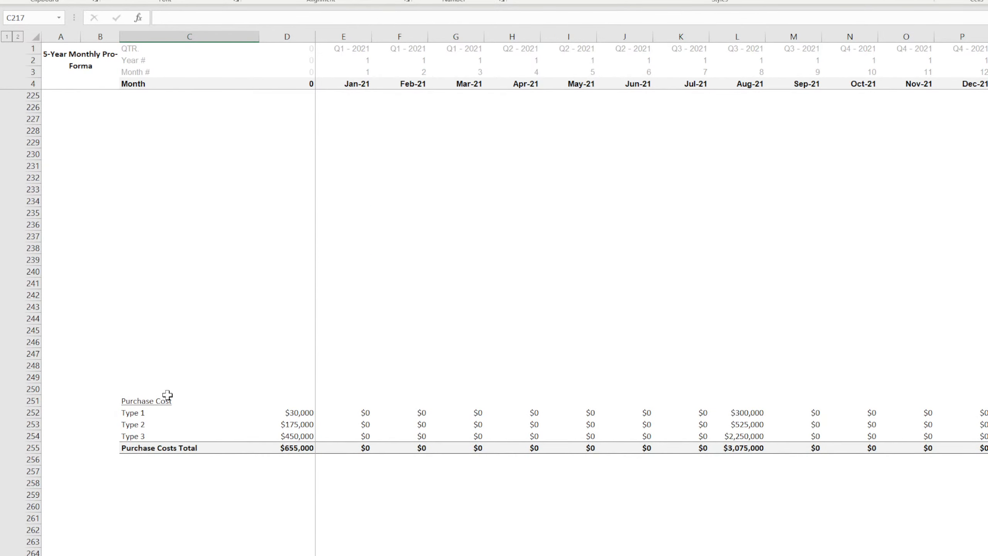
left_click_drag(280, 413, 802, 446)
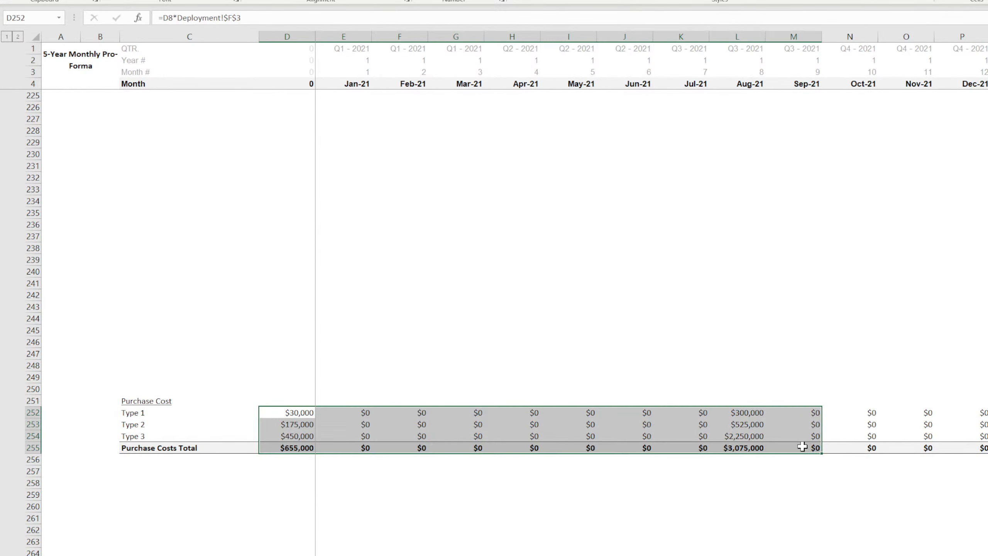
left_click(502, 340)
scroll(280, 318, "up", 7)
scroll(280, 317, "up", 1)
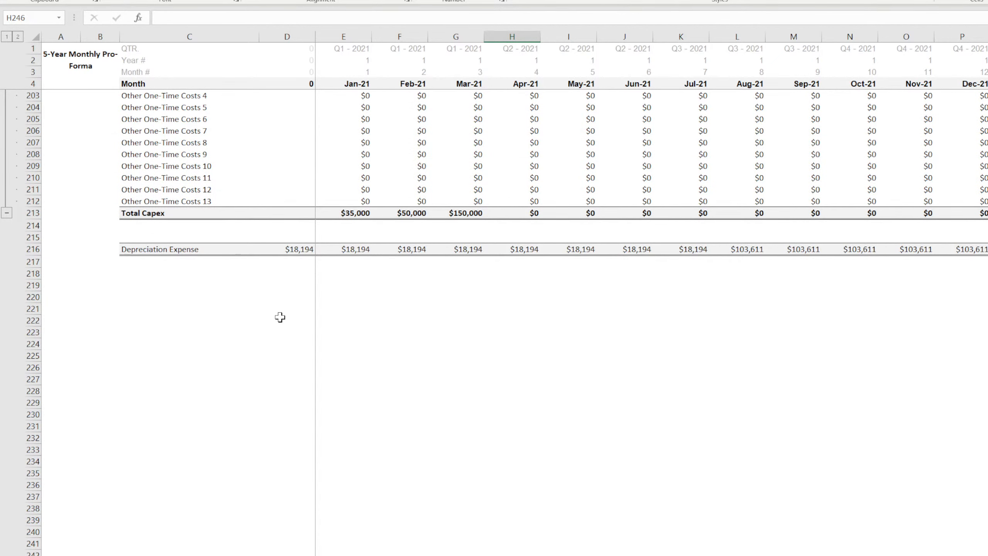
left_click(293, 249)
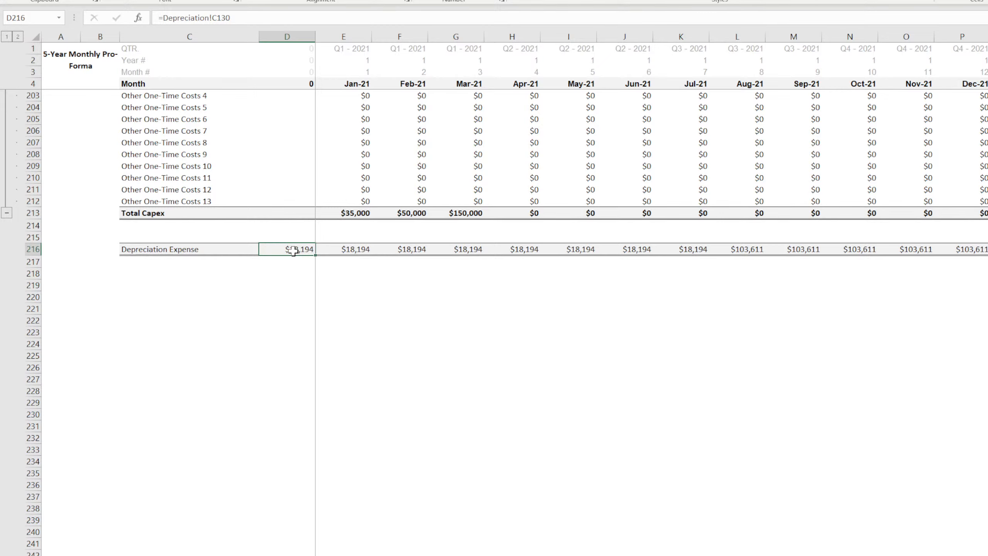
left_click_drag(150, 253, 495, 253)
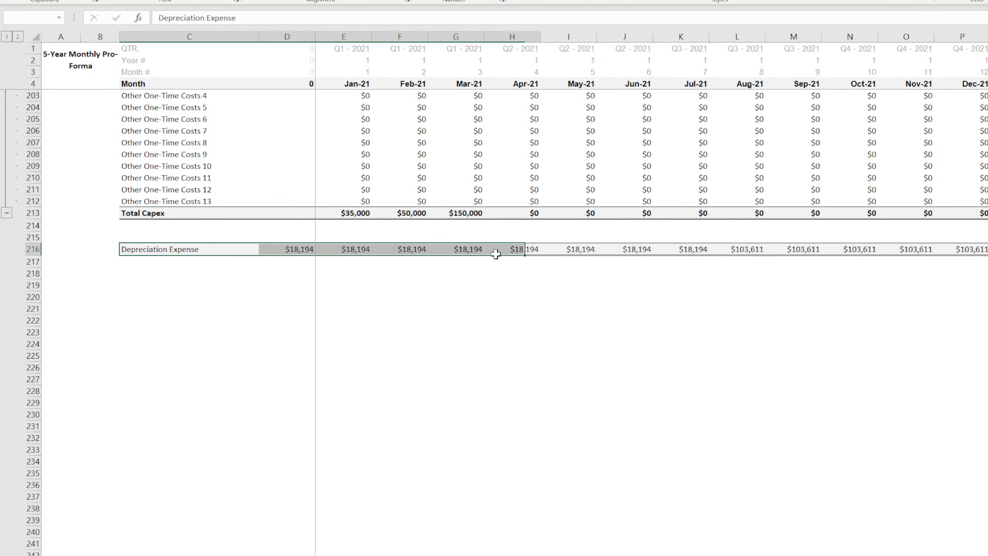
scroll(264, 377, "down", 11)
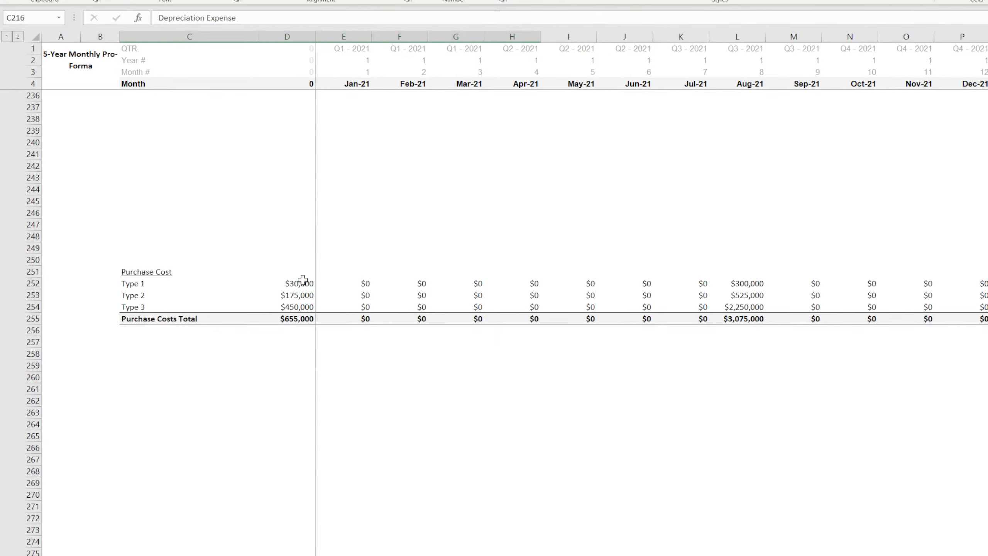
left_click_drag(302, 279, 289, 319)
scroll(291, 312, "up", 11)
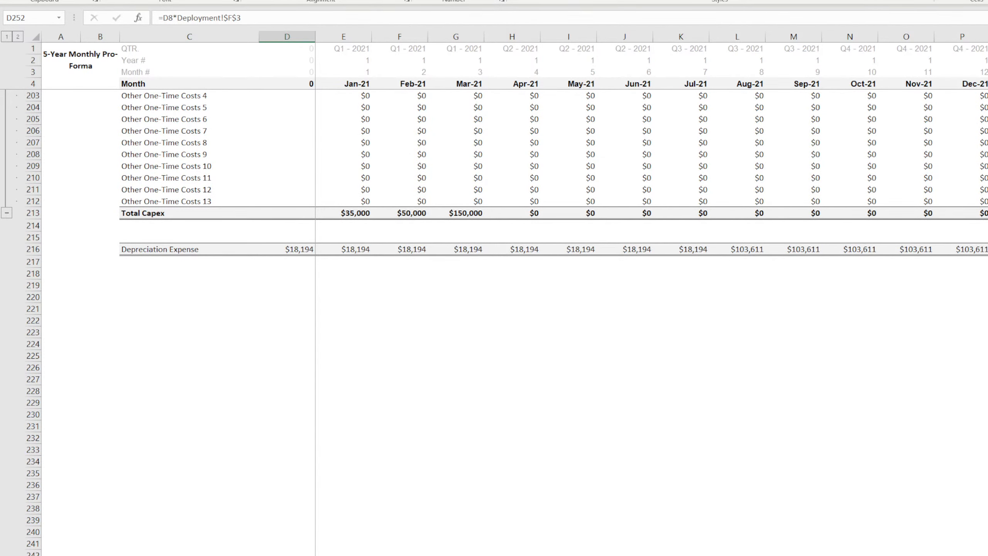
Review the EBITDA, Debt Service, CapEx, Depreciation Expense and Purchase Cost sections of the monthly pro-forma.
left_click(165, 249)
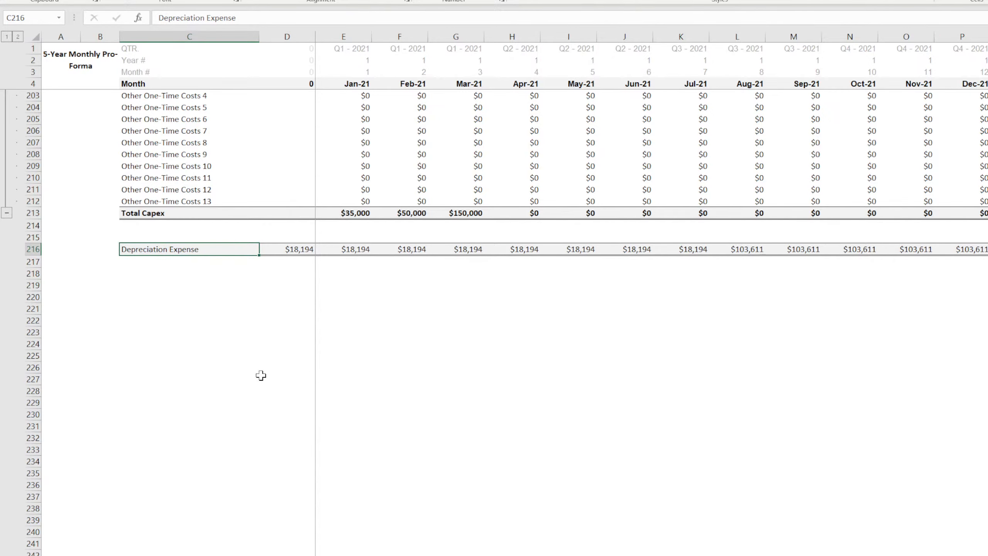
scroll(261, 375, "up", 11)
scroll(262, 375, "down", 4)
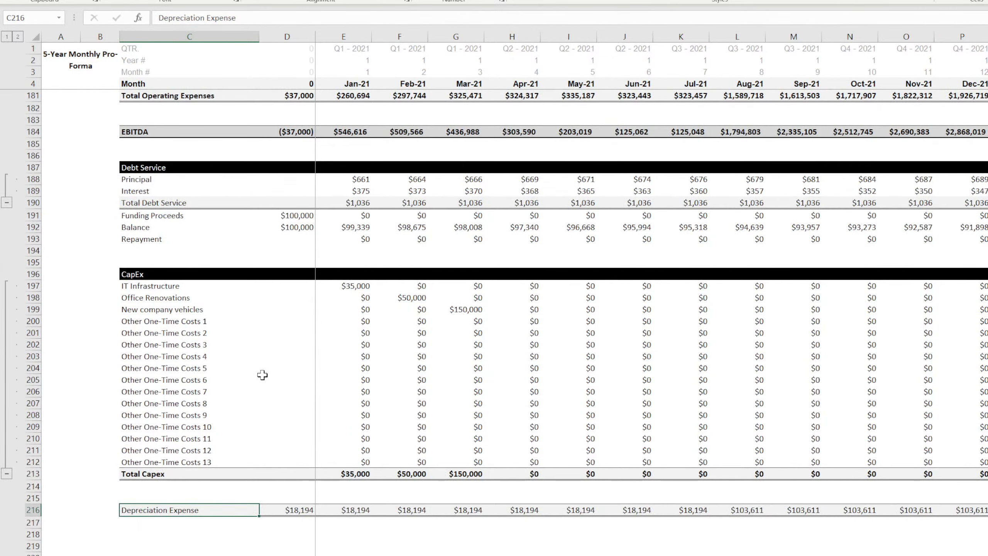
scroll(263, 375, "down", 3)
scroll(260, 373, "up", 7)
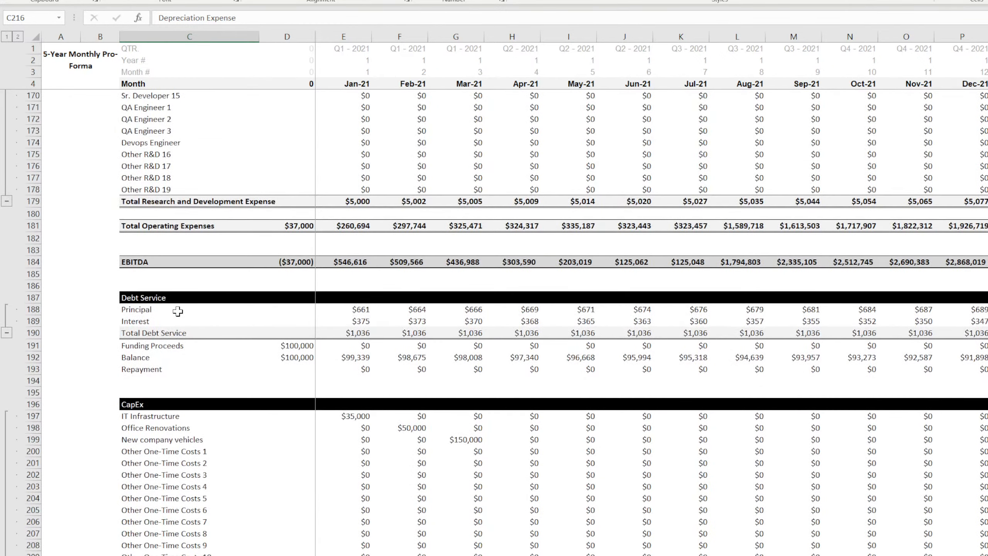
scroll(177, 313, "down", 7)
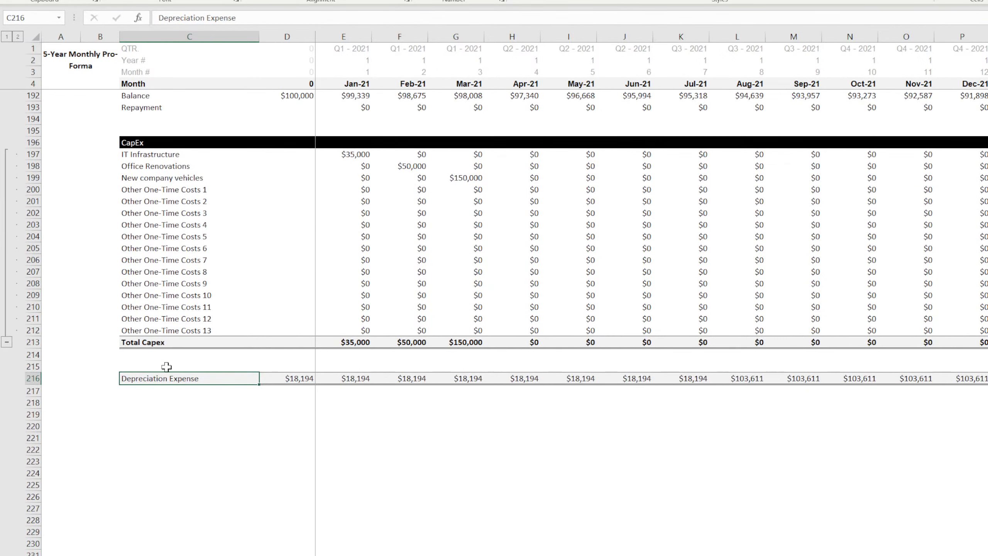
left_click(161, 391)
left_click(159, 405)
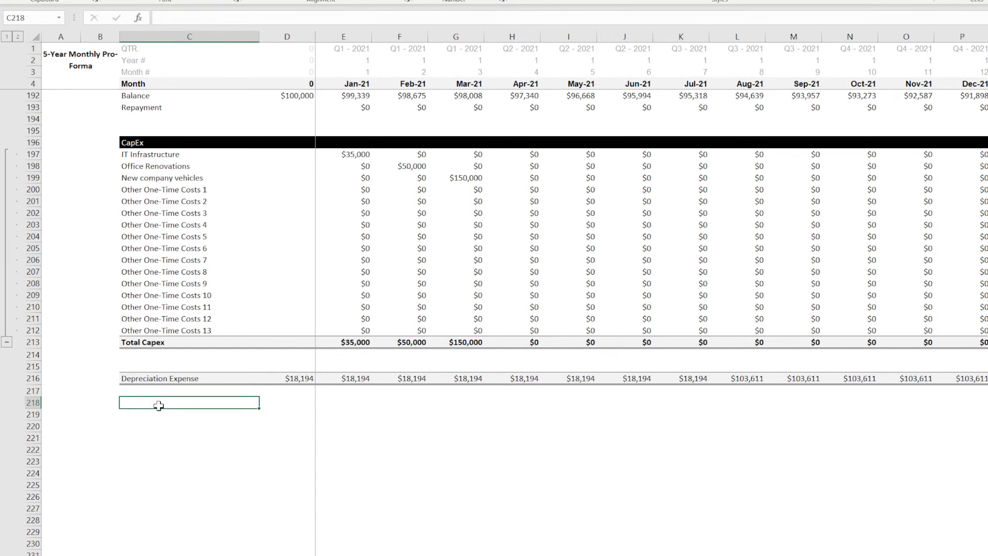
scroll(159, 405, "up", 7)
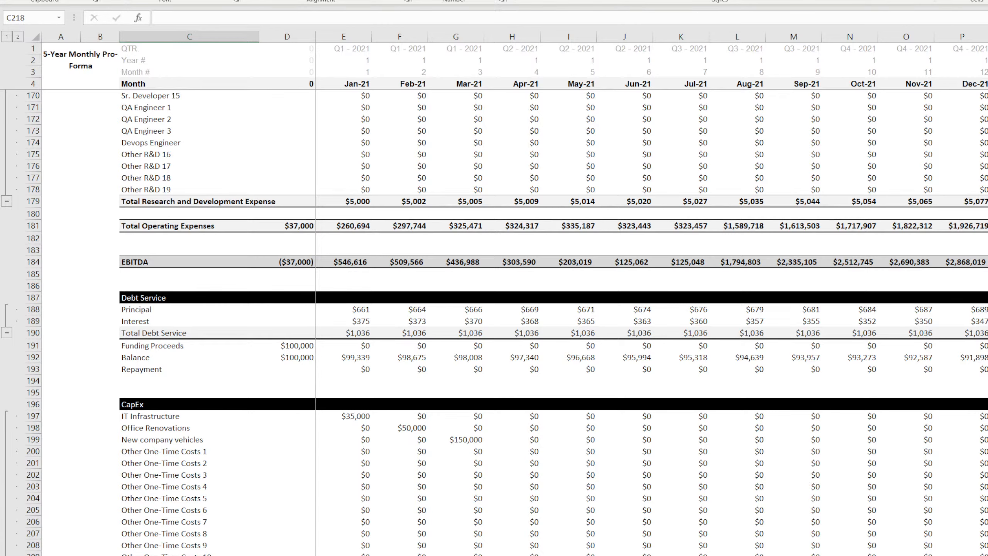
scroll(344, 421, "down", 16)
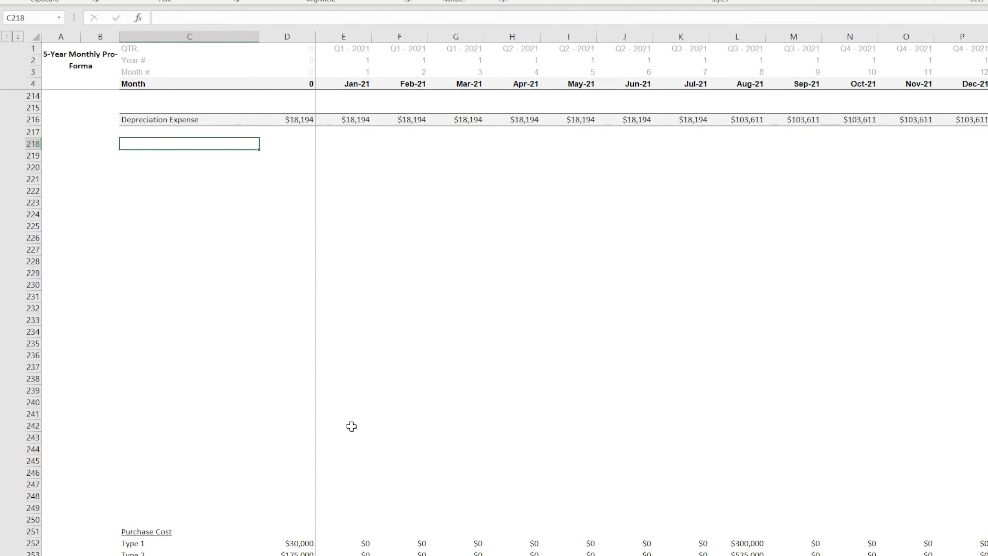
scroll(345, 420, "down", 2)
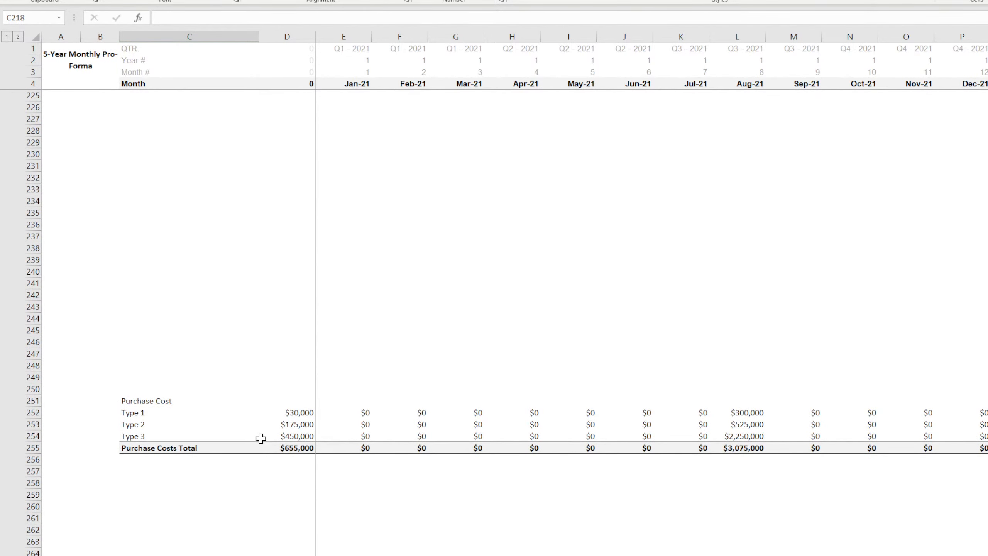
scroll(256, 427, "up", 11)
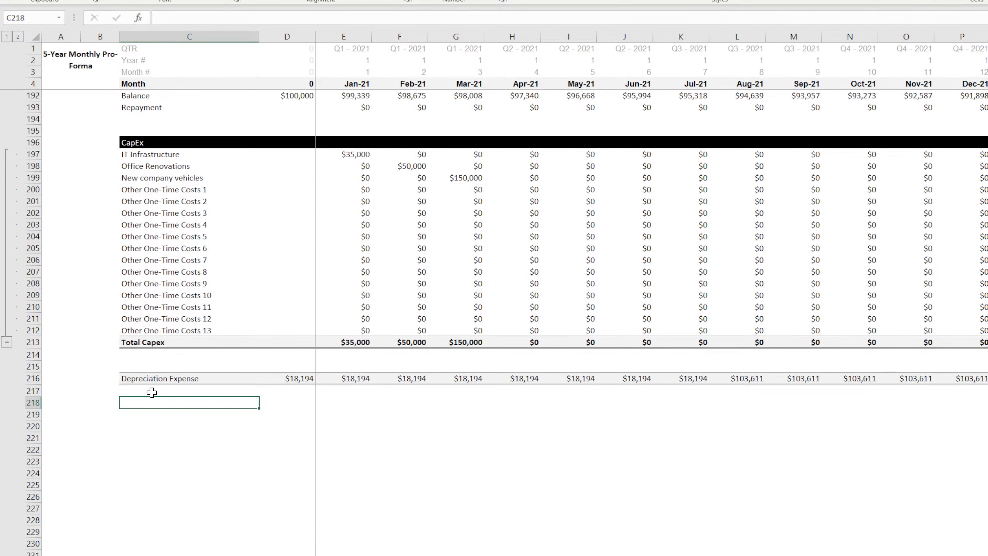
left_click(146, 391)
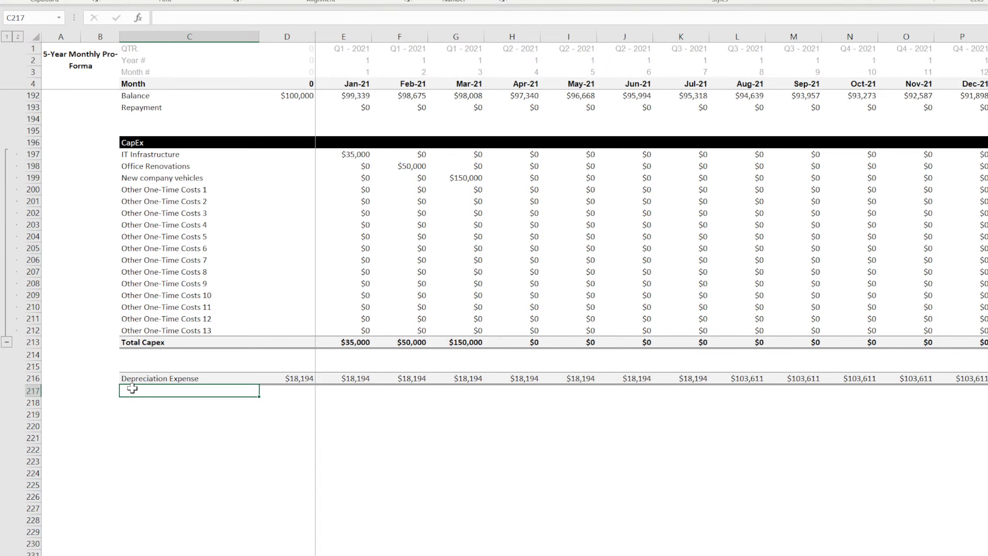
Examine the capacity, Revenue and Deployment sheets, plus the Exit Multiple and empty Exit Valuation cells in the main project assumptions.
left_click(257, 555)
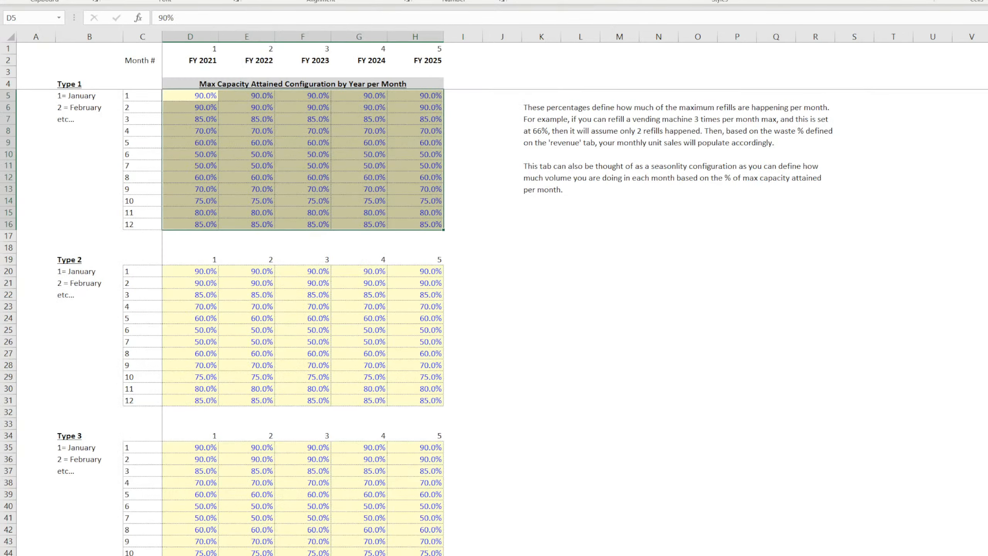
left_click(230, 555)
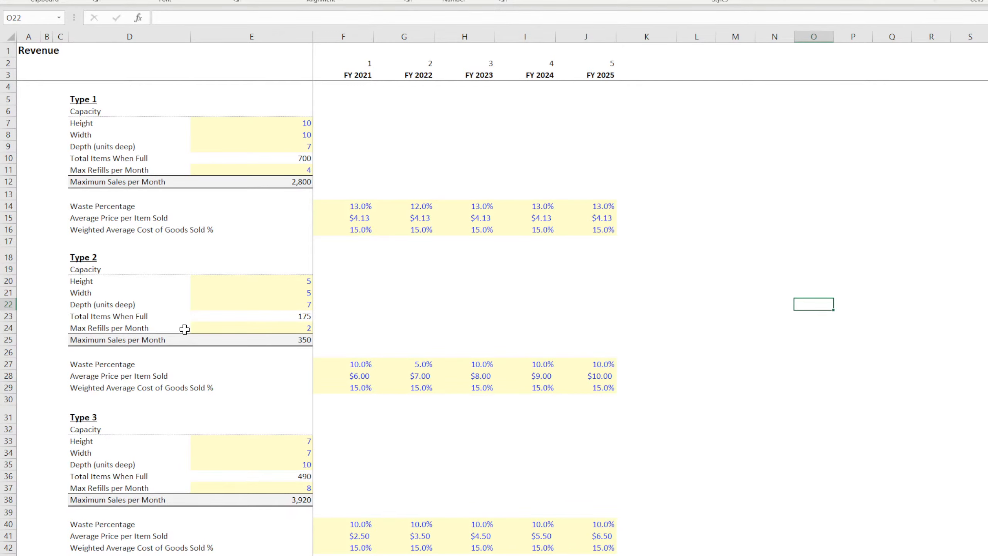
scroll(185, 360, "down", 6)
scroll(189, 367, "up", 6)
left_click(234, 555)
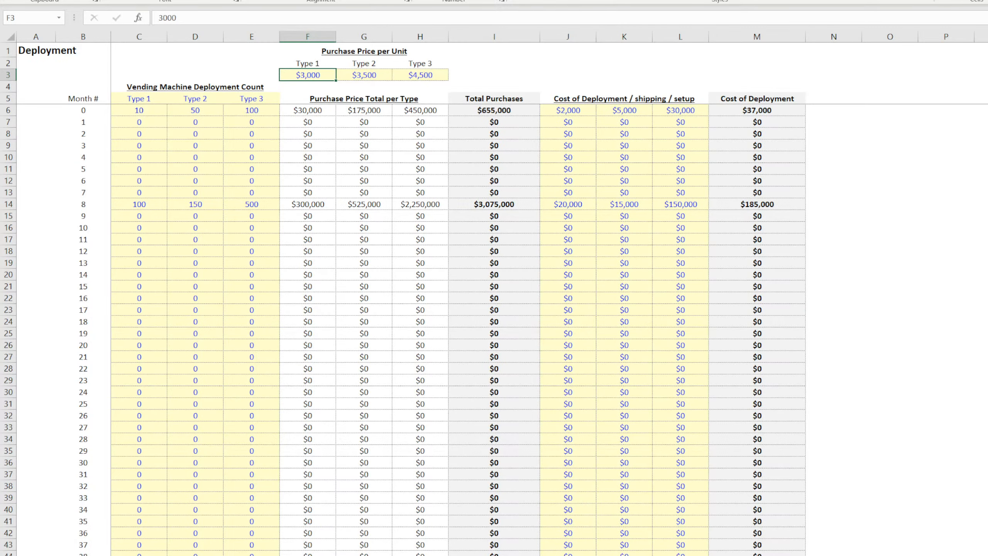
left_click(96, 555)
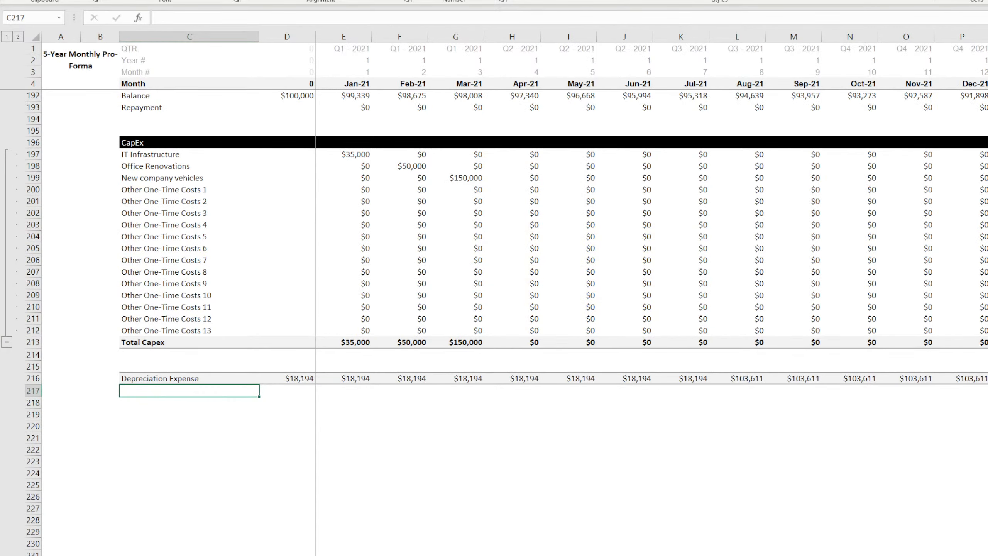
left_click(117, 555)
left_click(264, 113)
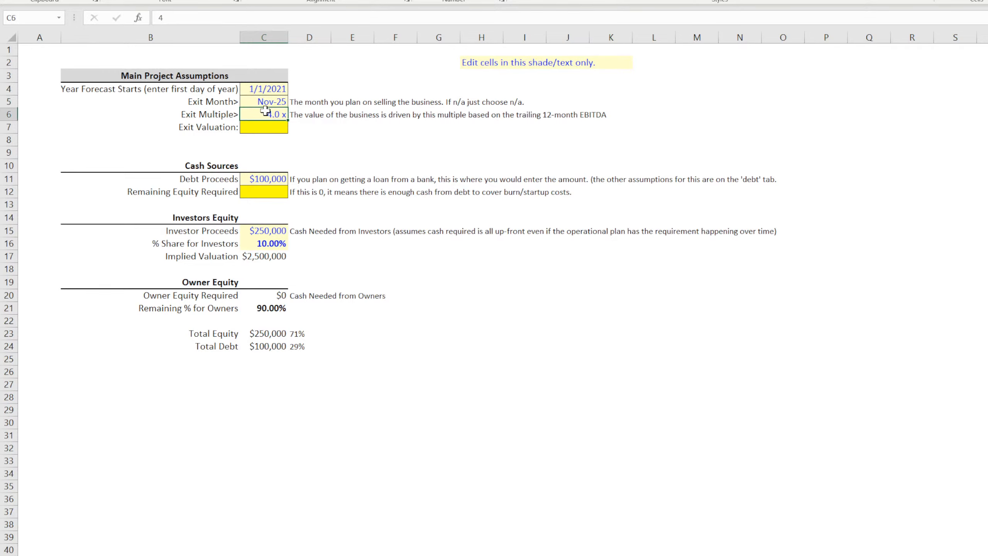
left_click(264, 127)
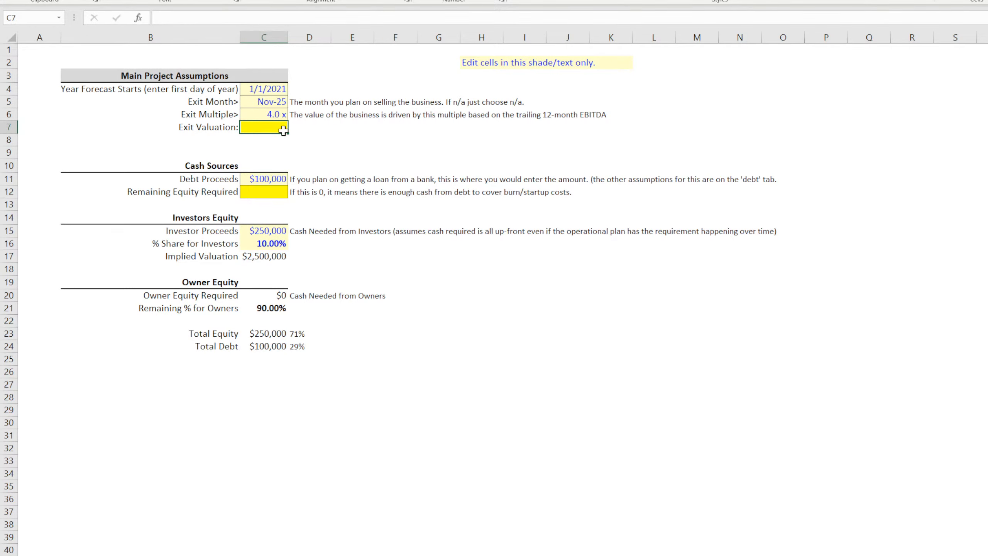
Recheck the EBITDA, Debt Service and CapEx sections of the monthly pro-forma and select C219 below Depreciation Expense.
left_click(385, 555)
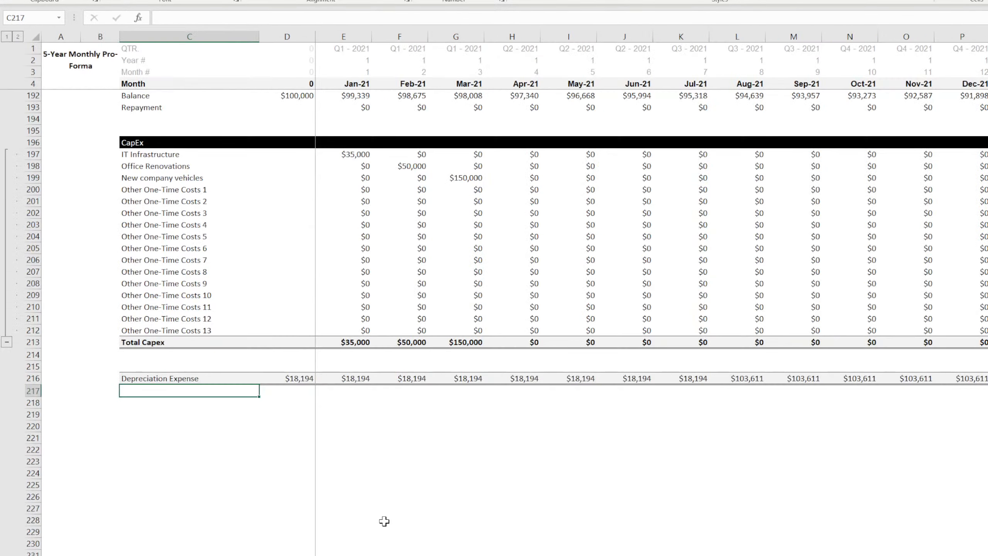
scroll(223, 381, "up", 7)
scroll(223, 384, "down", 4)
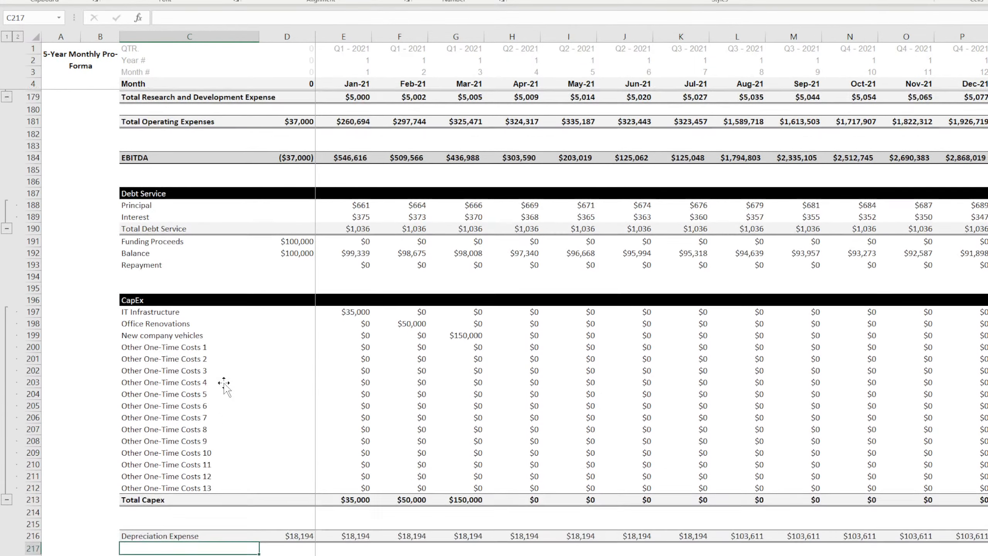
scroll(187, 356, "down", 4)
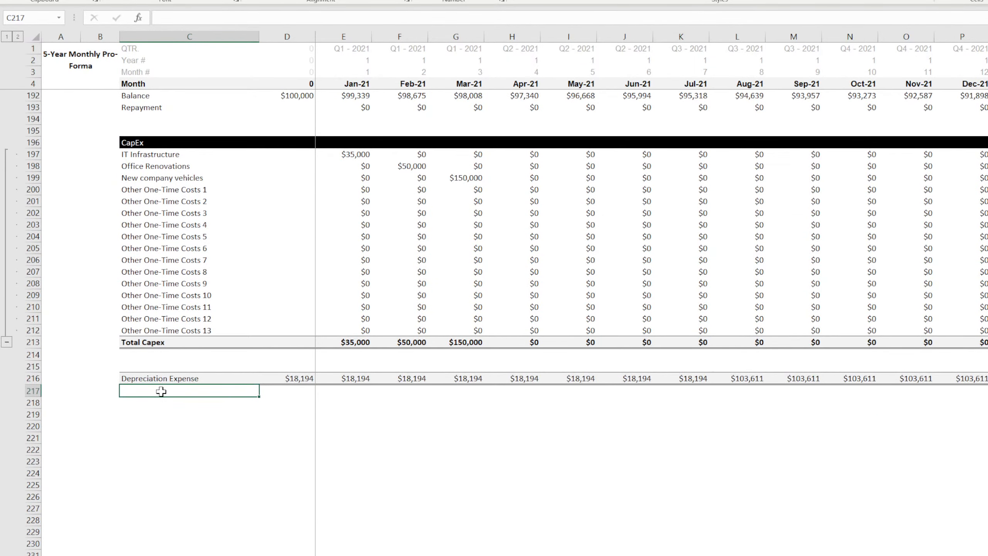
scroll(162, 391, "up", 7)
scroll(162, 391, "down", 7)
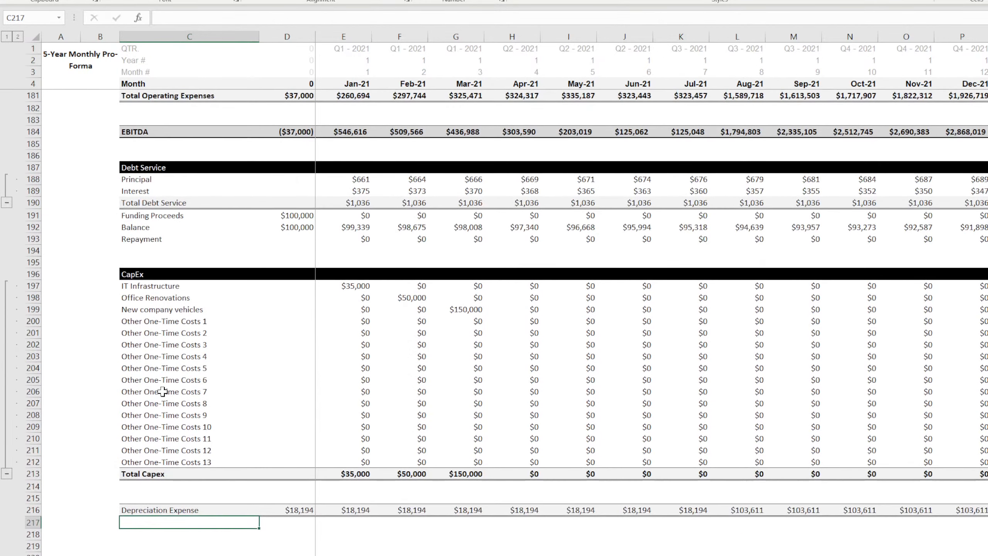
left_click(153, 403)
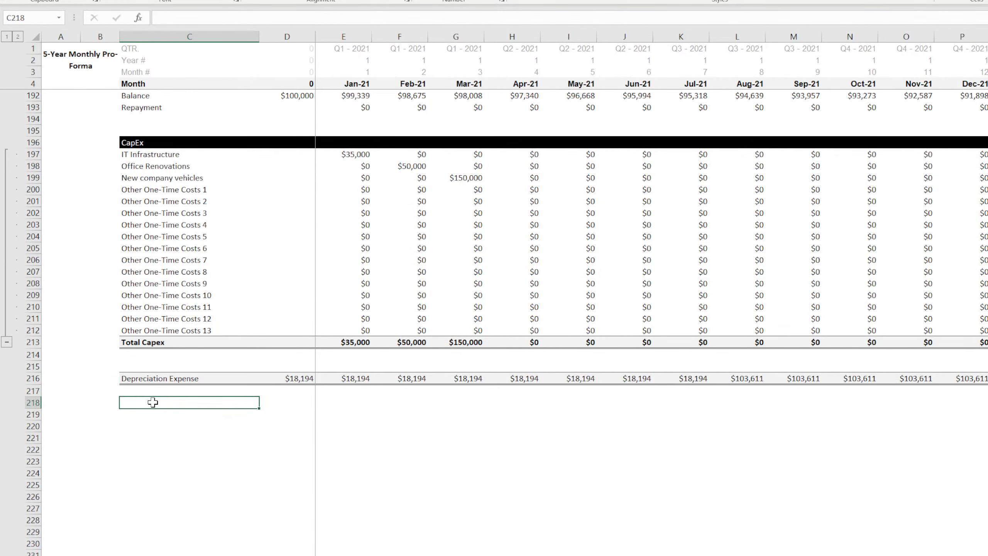
left_click(154, 414)
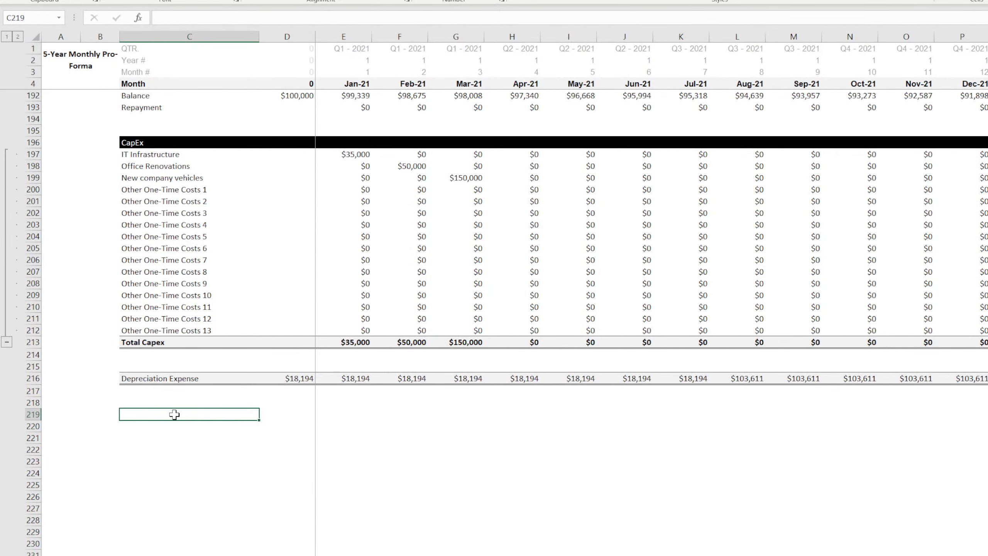
Label cell C219, below Depreciation Expense in the monthly pro-forma, as Exit Value.
type("E")
key("BackSpace")
type("Exit Value")
key("Return")
key("Up")
key("Right")
key("Right")
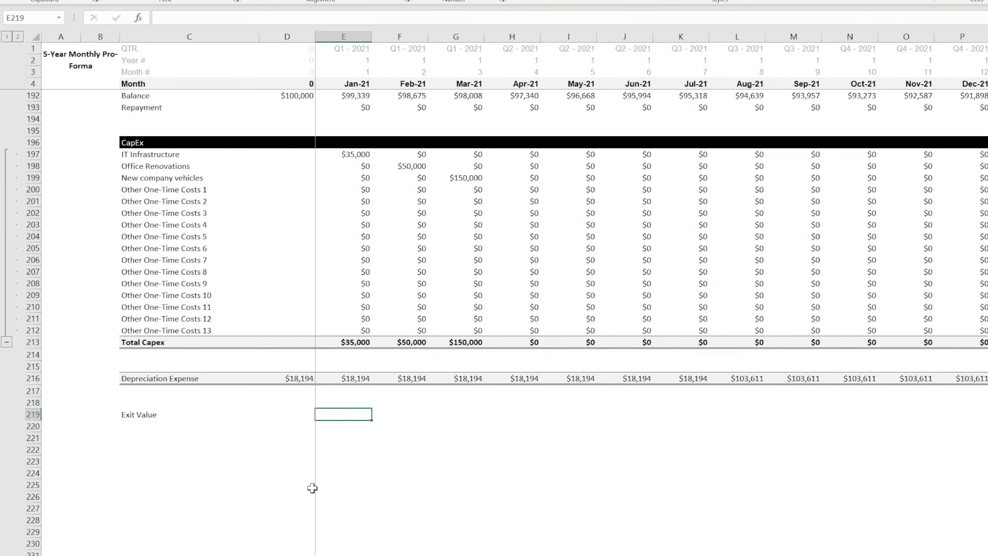
key("ctrl+Page_Up")
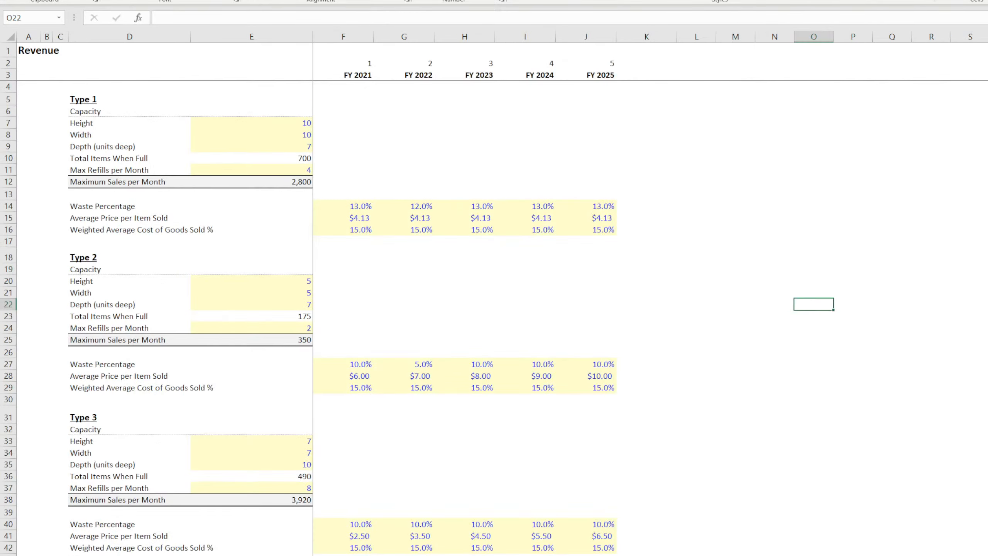
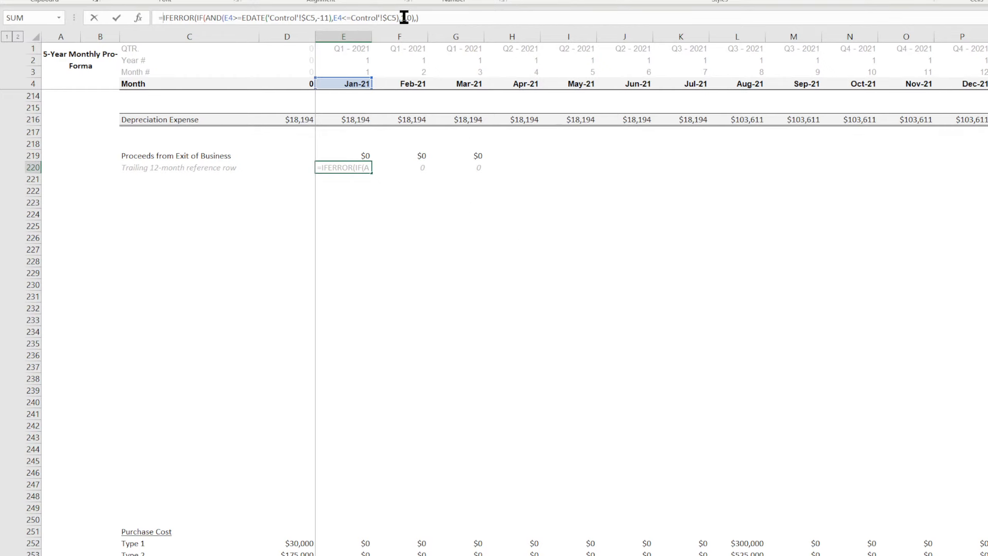
Correct the trailing 12-month reference formula in E220 by ending it with a 0 fallback and removing the stray apostrophes around Control.
left_click(432, 18)
key("Return")
key("Return")
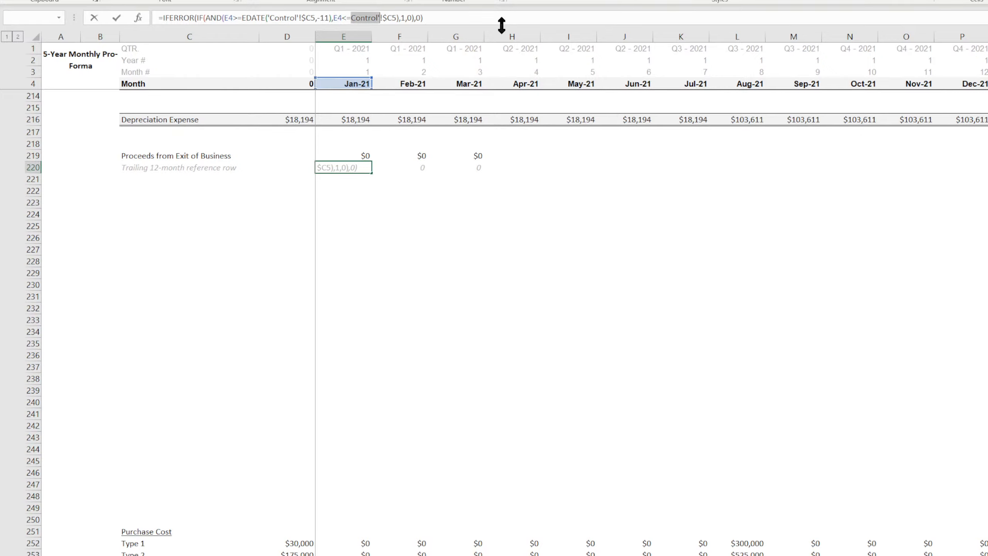
left_click(446, 17)
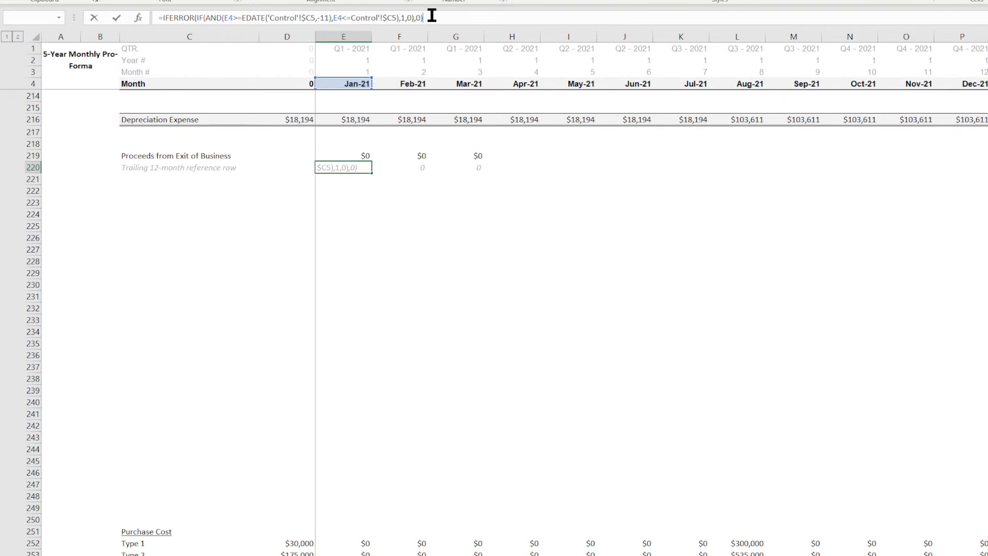
left_click(351, 18)
left_click(378, 17)
left_click(268, 18)
key("BackSpace")
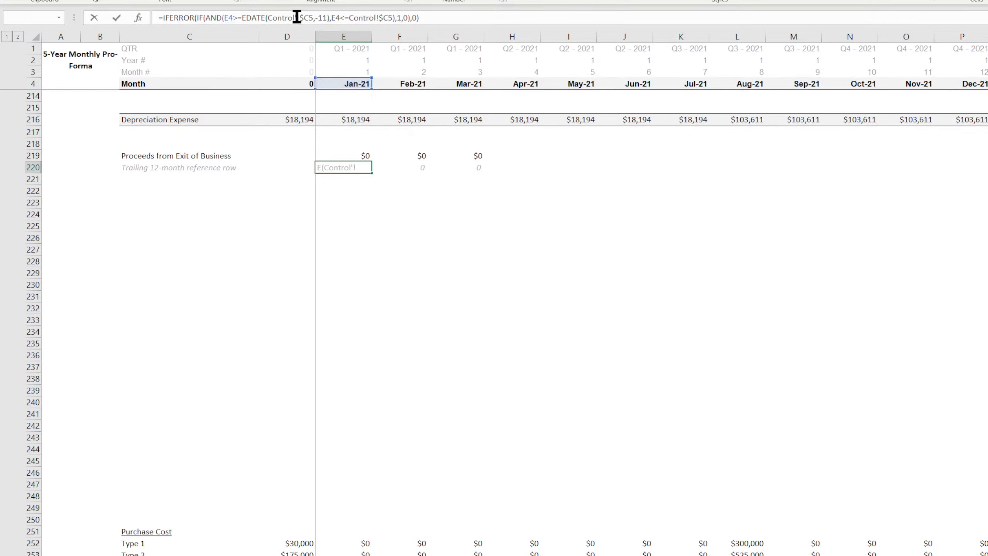
left_click(297, 17)
key("BackSpace")
key("Return")
Fill the trailing 12-month reference formula from E220 across all forecast months through column BK.
left_click(365, 167)
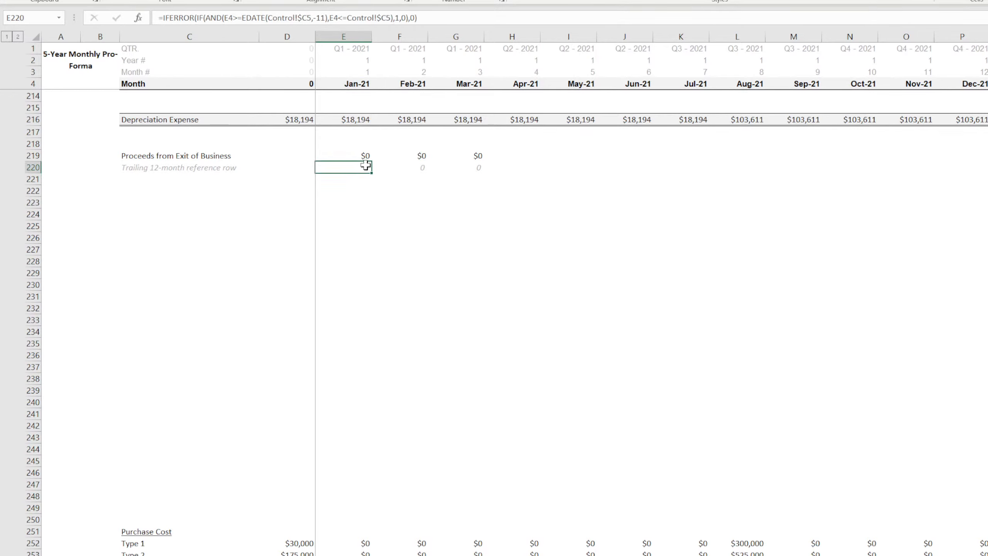
mouse_move(374, 174)
left_mouse_down()
mouse_move(986, 171)
mouse_move(474, 171)
left_mouse_up()
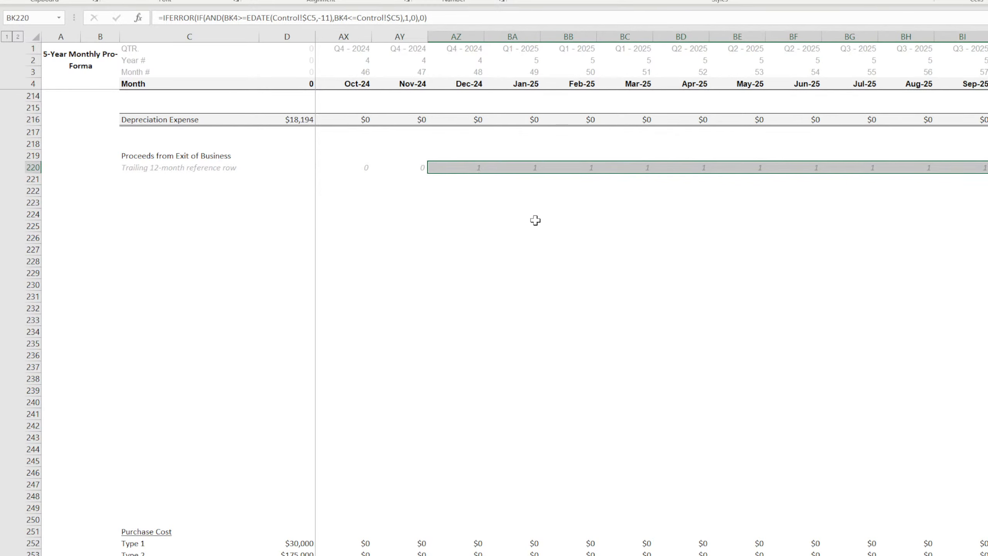
left_click(625, 272)
scroll(652, 291, "left", 15)
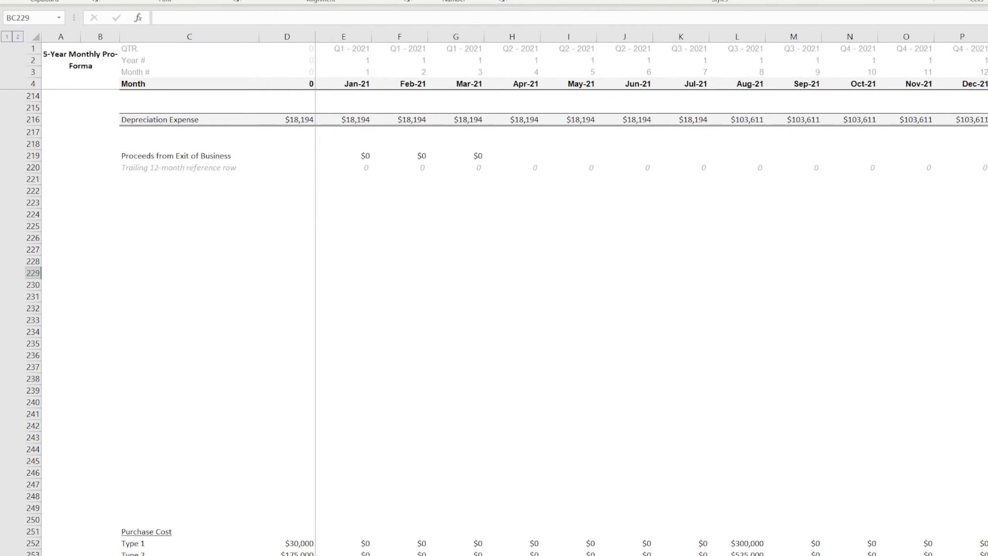
Remove the external workbook name and stray apostrophe from the Exit Month reference in E219 so it reads Control!$C5.
left_click(354, 157)
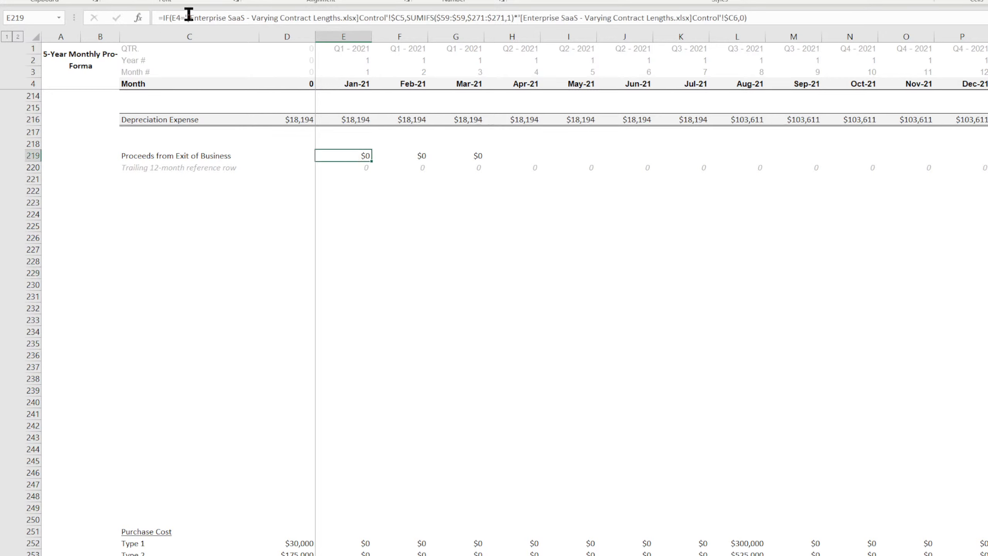
left_click_drag(186, 14, 360, 18)
key("Delete")
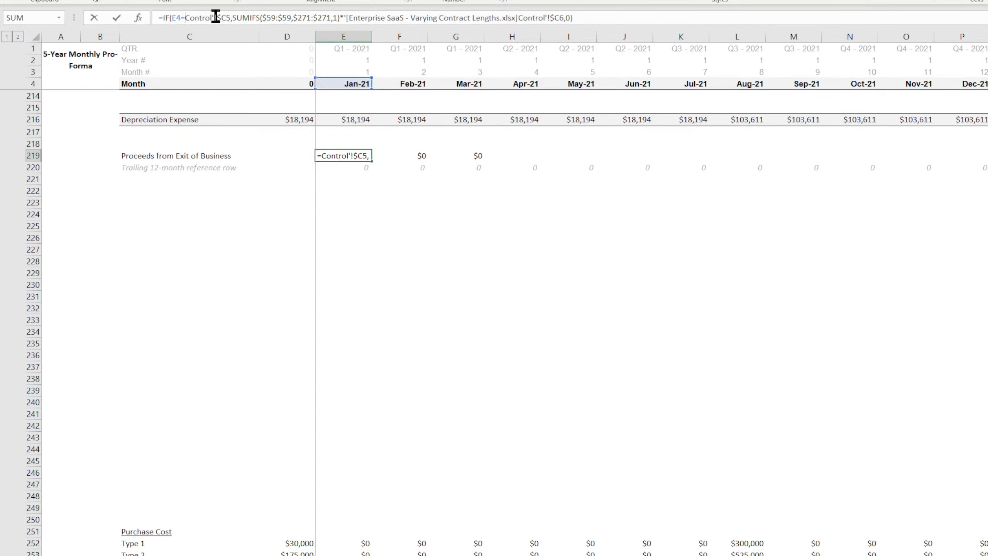
left_click(214, 17)
key("BackSpace")
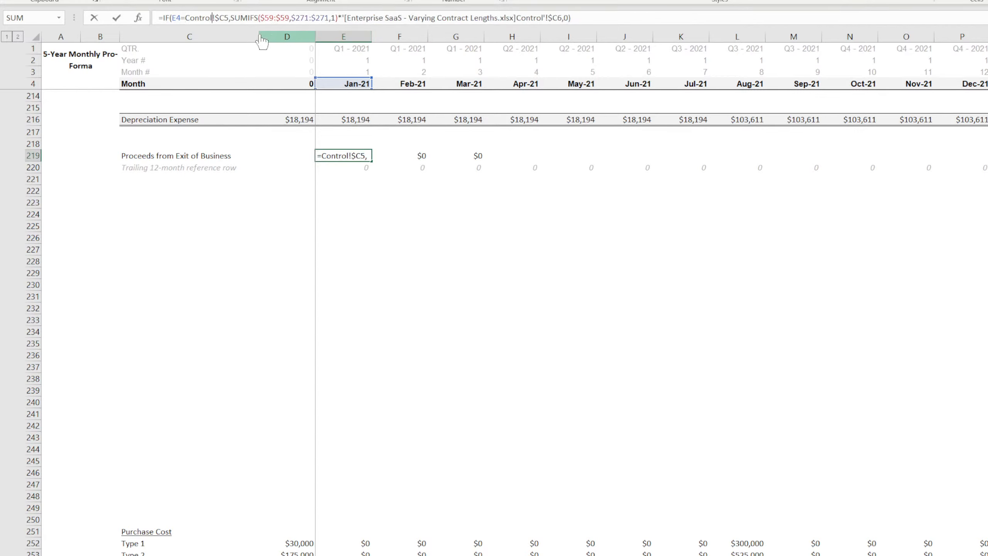
Move the SUMIFS sum range in the E219 formula from row 59 to the Total Monthly Revenue row, $42:$42.
scroll(501, 256, "up", 20)
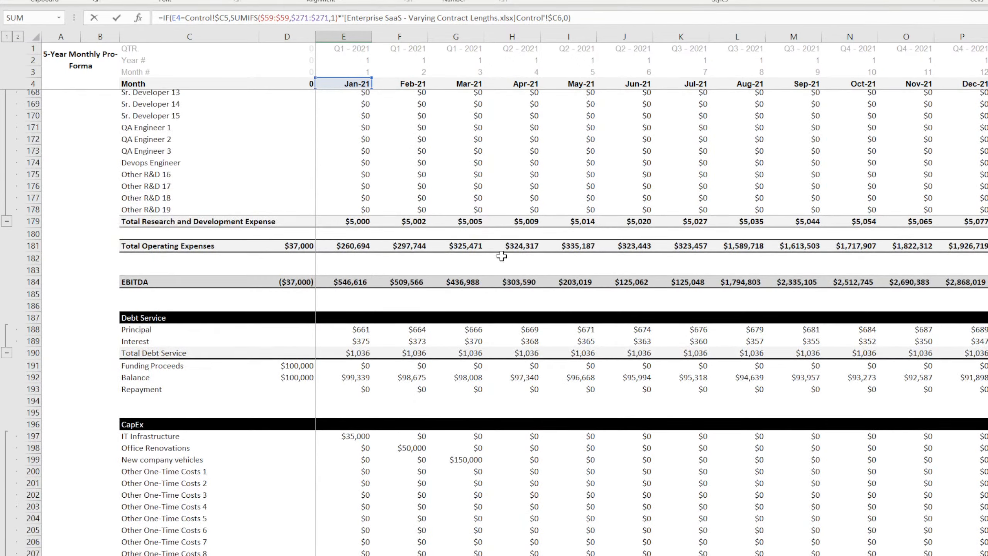
scroll(501, 256, "up", 7)
scroll(501, 256, "down", 11)
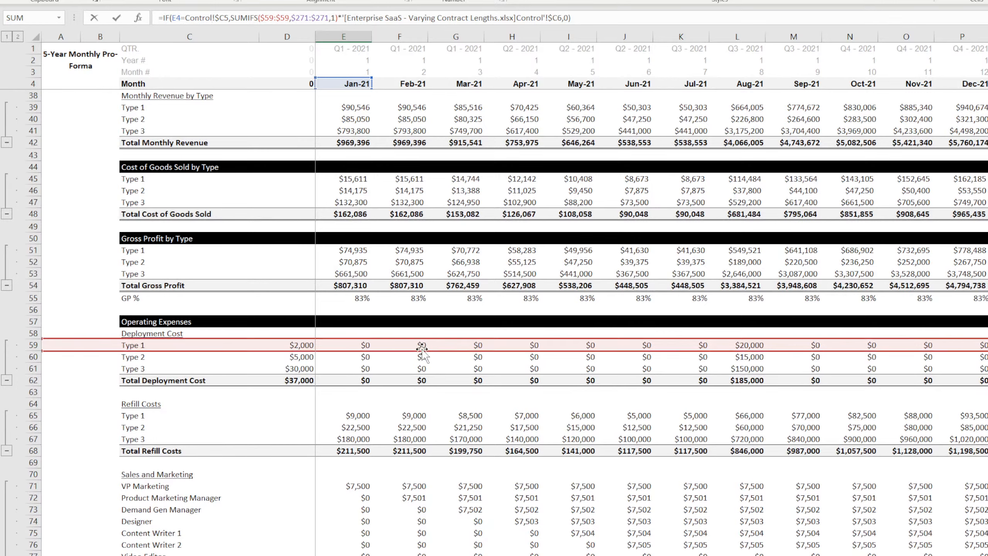
left_click_drag(423, 349, 406, 146)
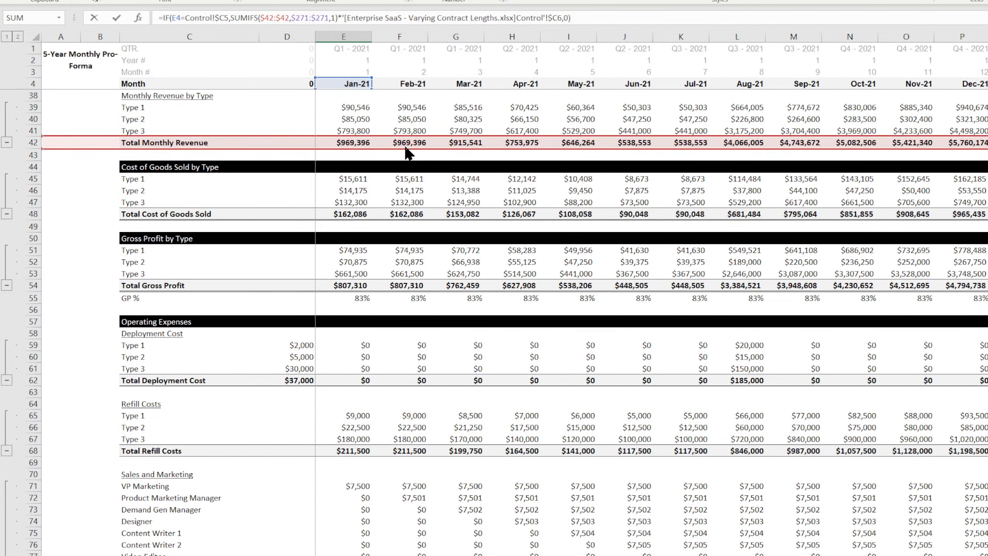
Change the SUMIFS criteria range in E219 to the trailing 12-month reference row, $220:$220.
scroll(398, 168, "down", 20)
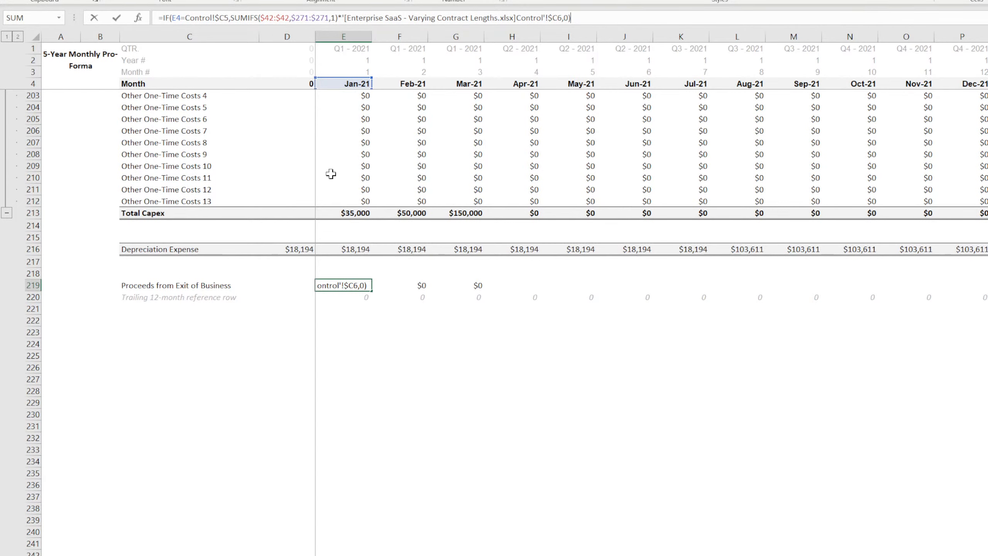
left_click(310, 17)
key("BackSpace")
key("BackSpace")
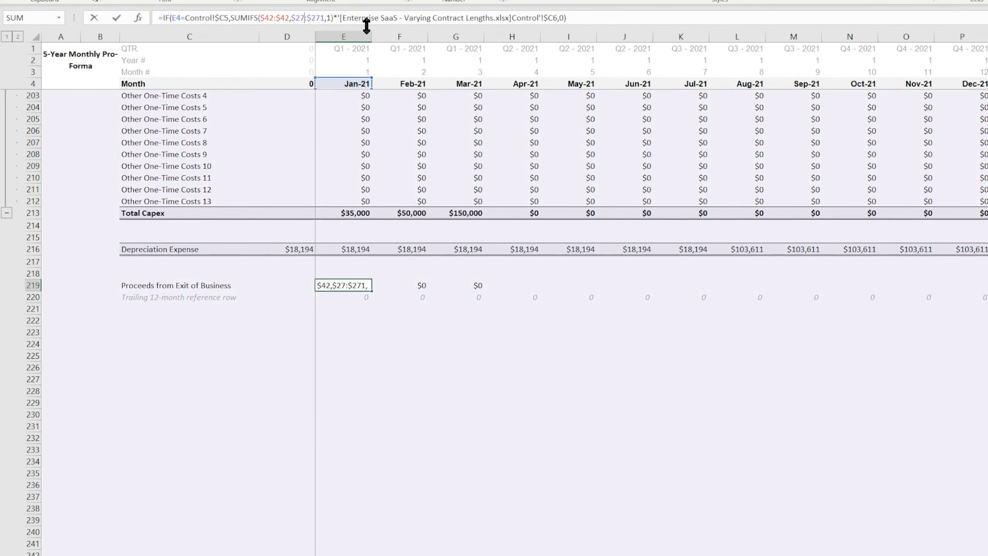
type("20")
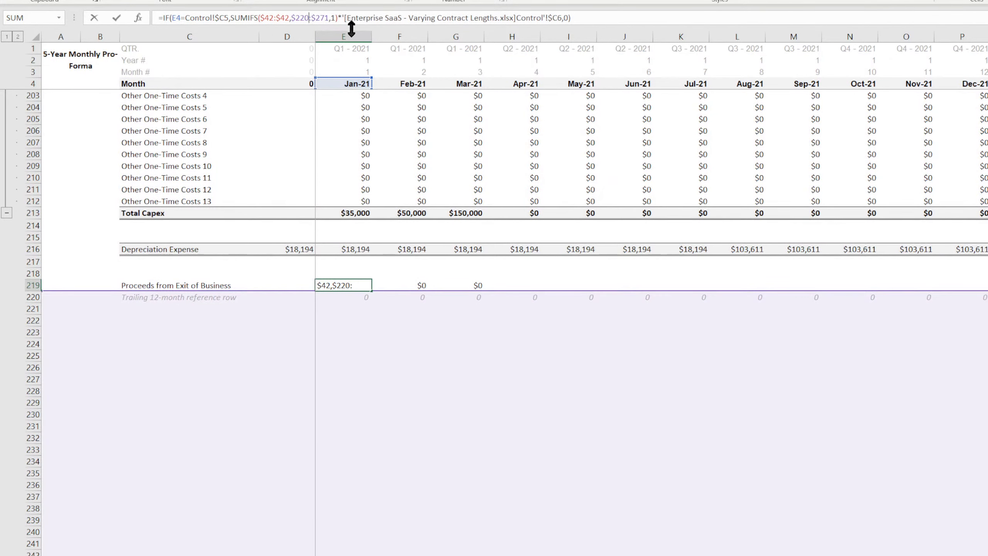
left_click(328, 17)
key("BackSpace")
key("BackSpace")
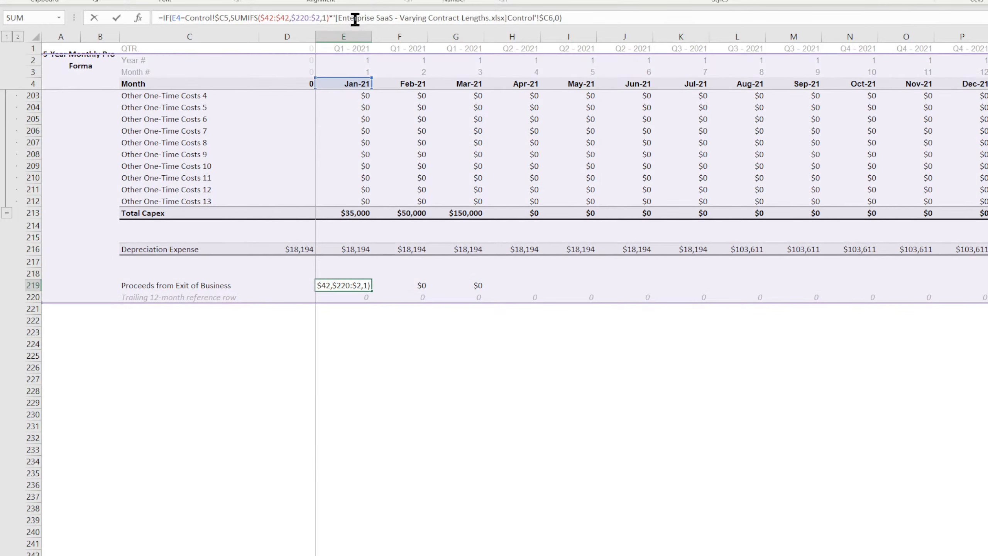
type("20")
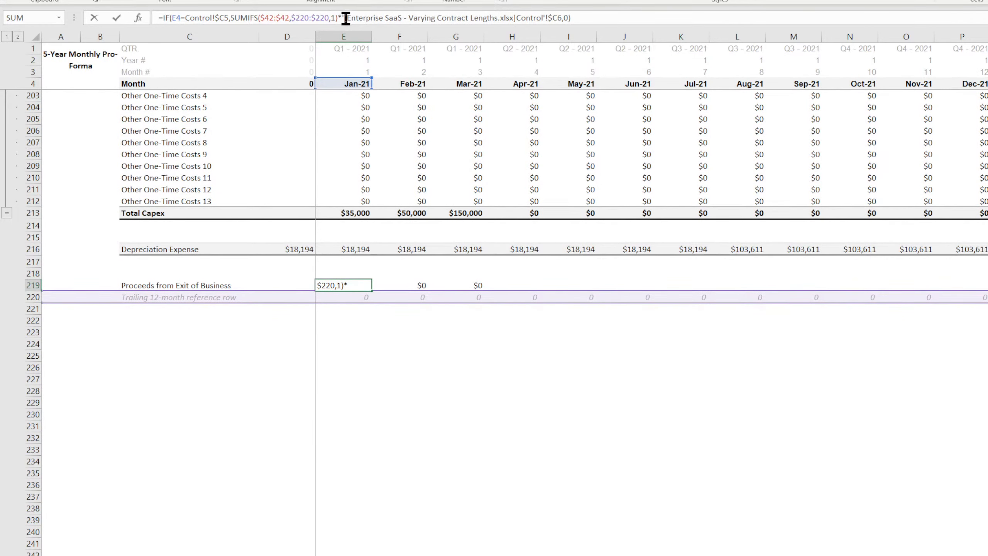
Strip the external workbook name and stray apostrophe from the exit multiple reference in E219, leaving Control!$C6.
left_click_drag(346, 18, 516, 17)
key("BackSpace")
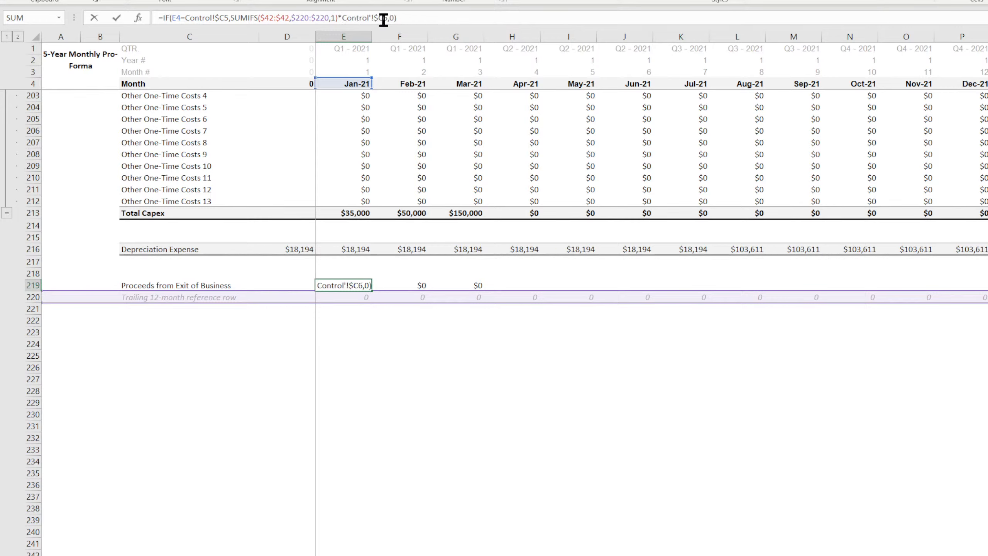
left_click(372, 17)
key("BackSpace")
key("Return")
Fill the Proceeds from Exit of Business formula from E219 across the forecast months and check it in BK219.
left_click(368, 287)
left_click_drag(371, 292, 986, 298)
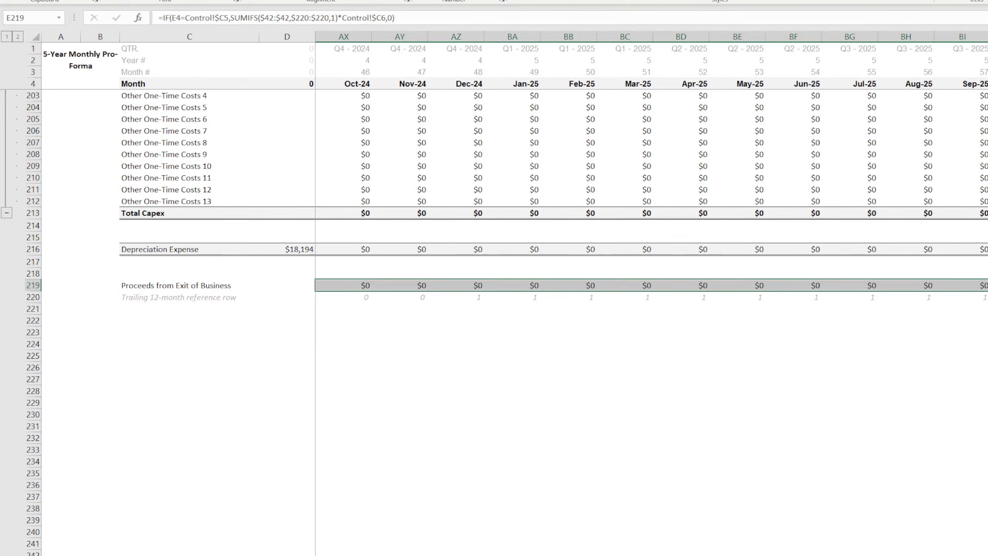
left_click(987, 332)
left_click(987, 285)
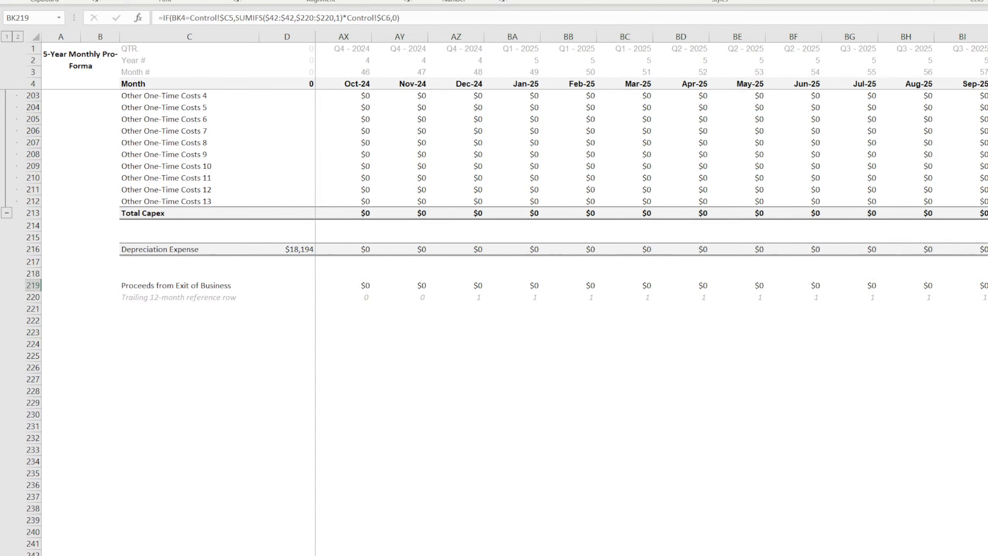
Calculate the Exit Valuation in C7 of the main project assumptions as =SUM('Monthly P&L Detail'!219:219).
key("ctrl+bracketleft")
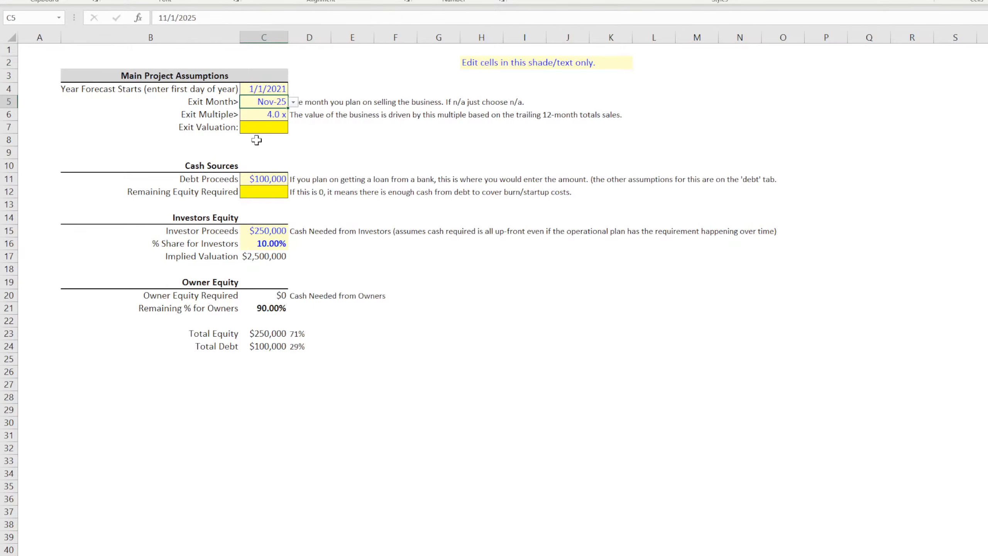
left_click(262, 127)
type("=SUM(")
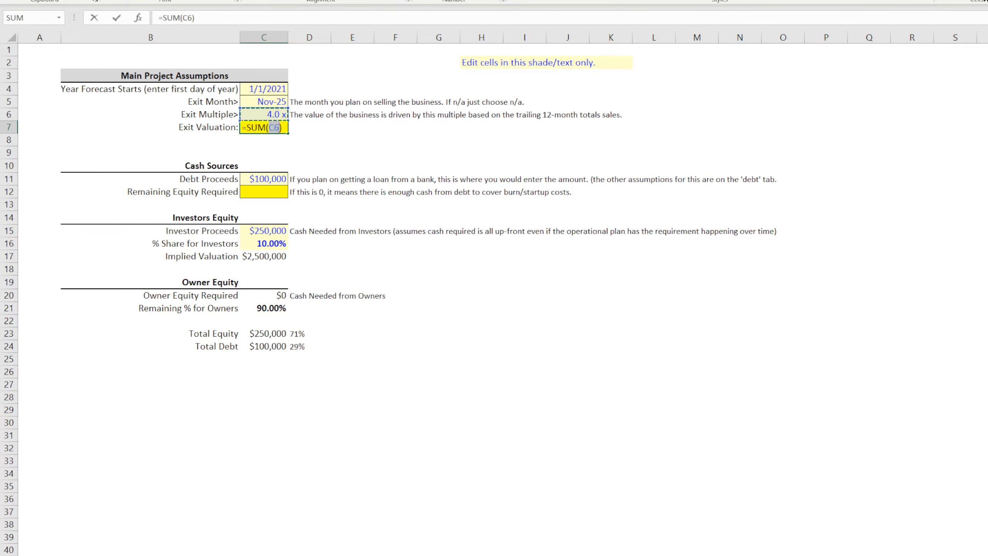
left_click(408, 552)
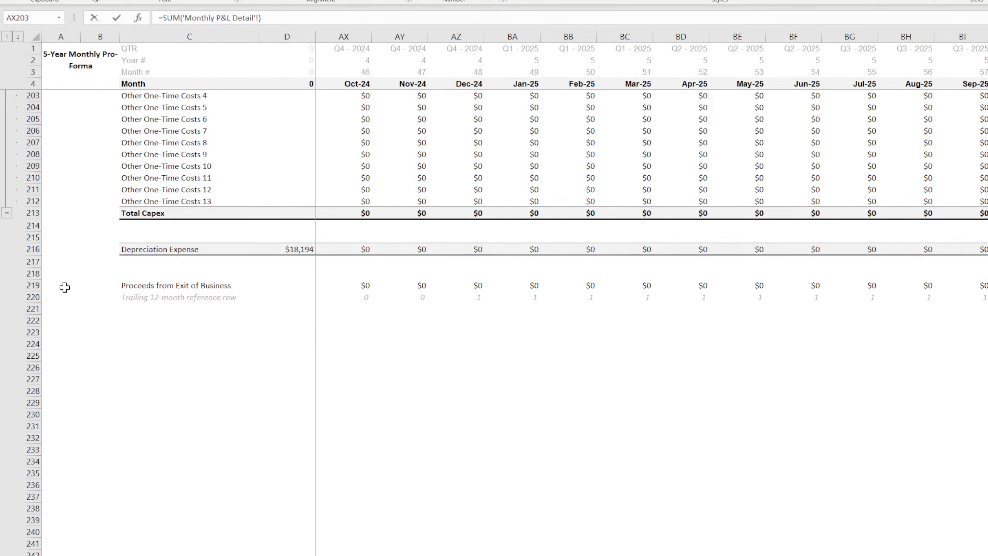
left_click(26, 285)
key("Return")
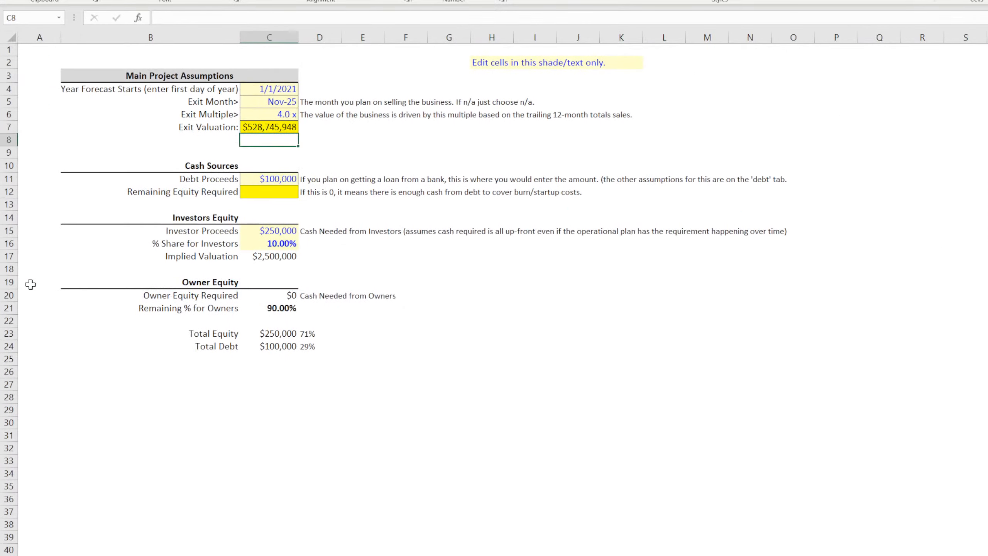
Replace the Exit Valuation cell's yellow fill with light grey and widen column C slightly.
left_click(257, 124)
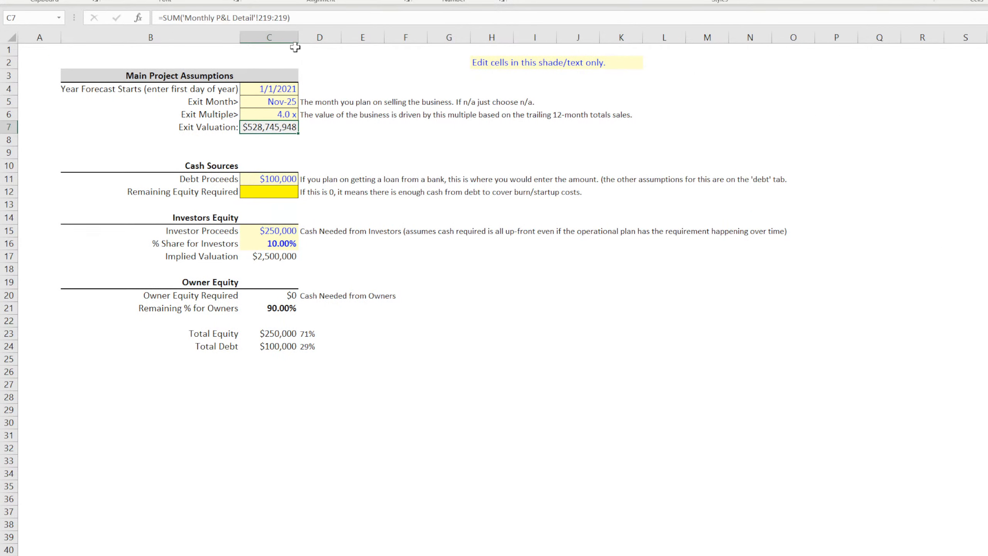
left_click_drag(298, 37, 307, 38)
left_click(556, 317)
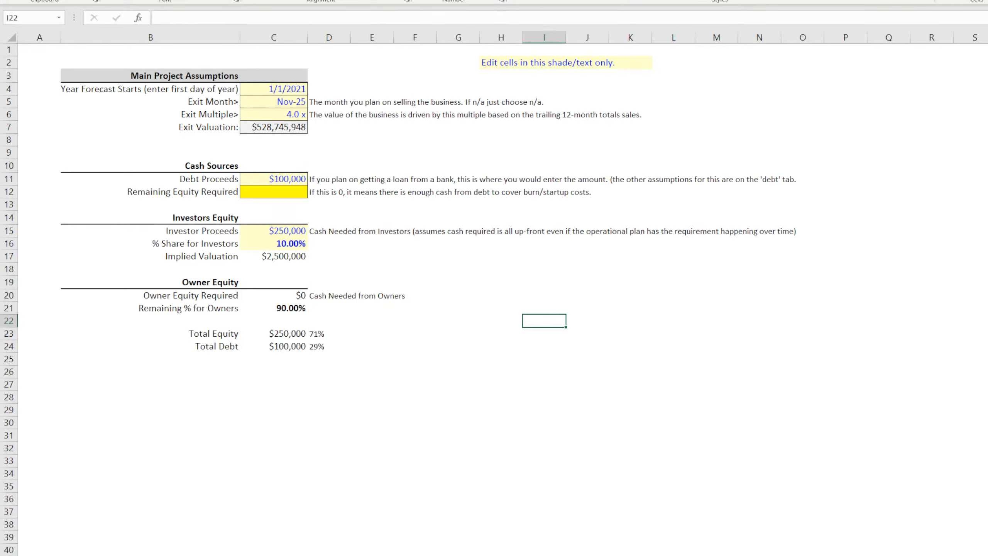
Test the Exit Valuation with the Exit Month set to N/A, and set the Exit Month to Dec-25.
left_click(294, 106)
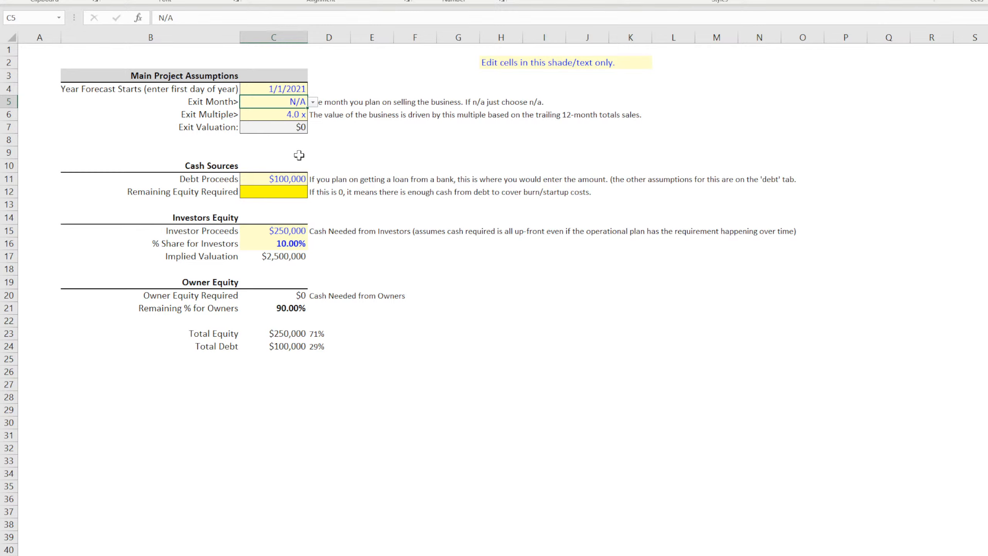
left_click(297, 128)
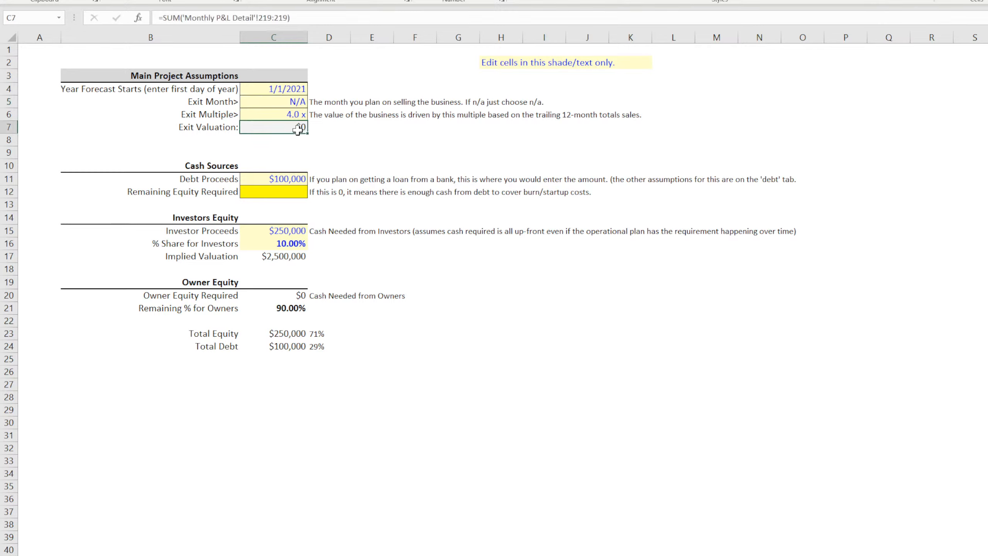
left_click(306, 102)
left_click(313, 102)
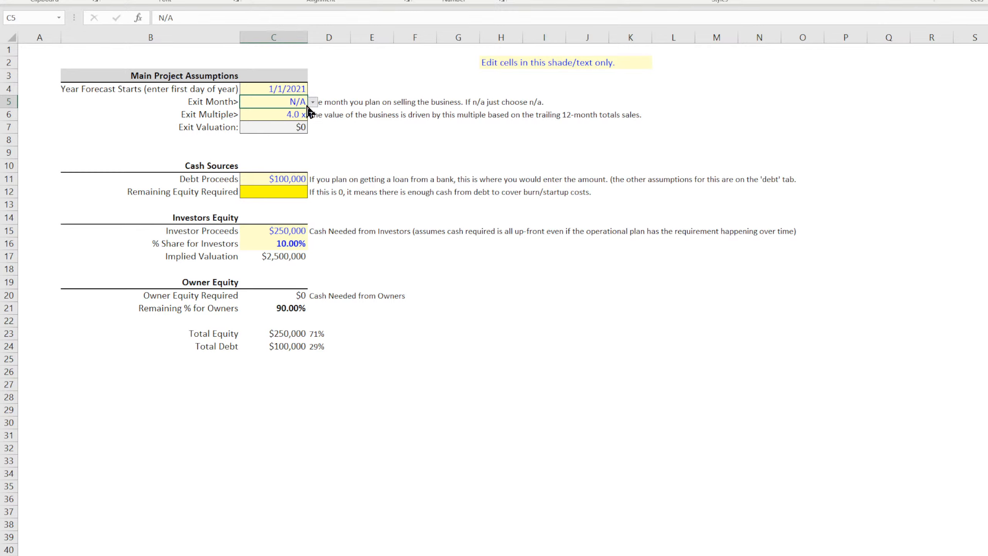
left_click(279, 164)
Set the Exit Multiple to 1.1 with two decimal places and trace the Exit Valuation to the Proceeds from Exit of Business row.
left_click(290, 115)
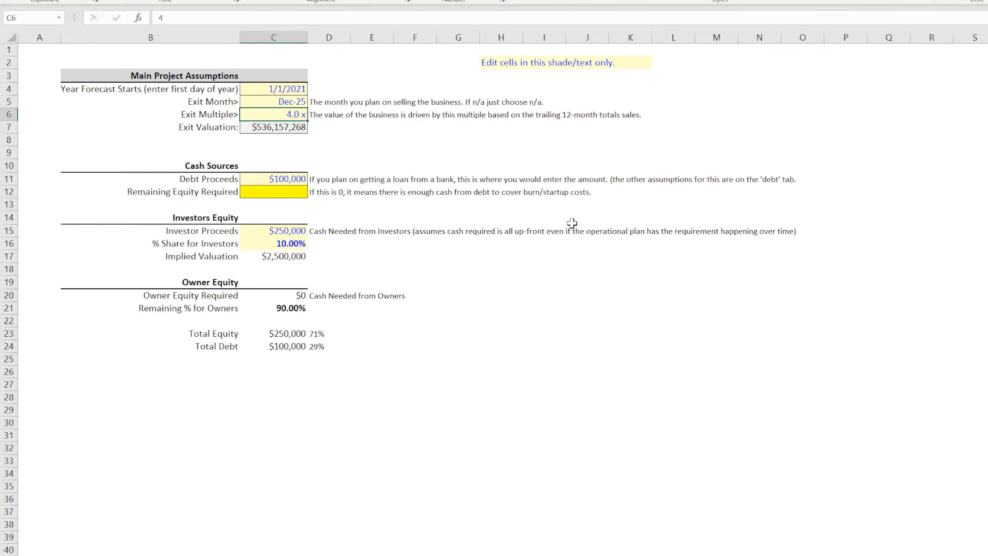
type("1.1")
key("Return")
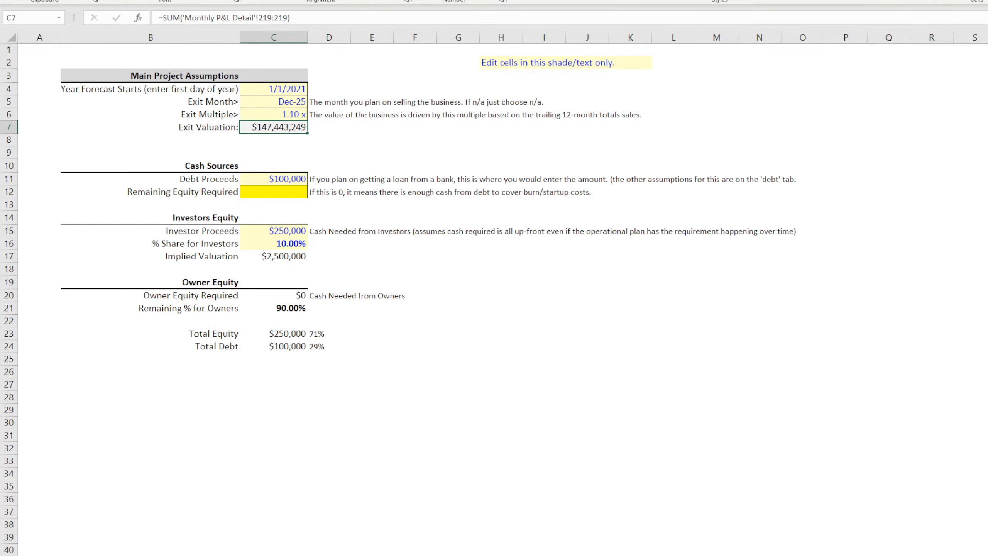
key("ctrl+bracketleft")
key("Return")
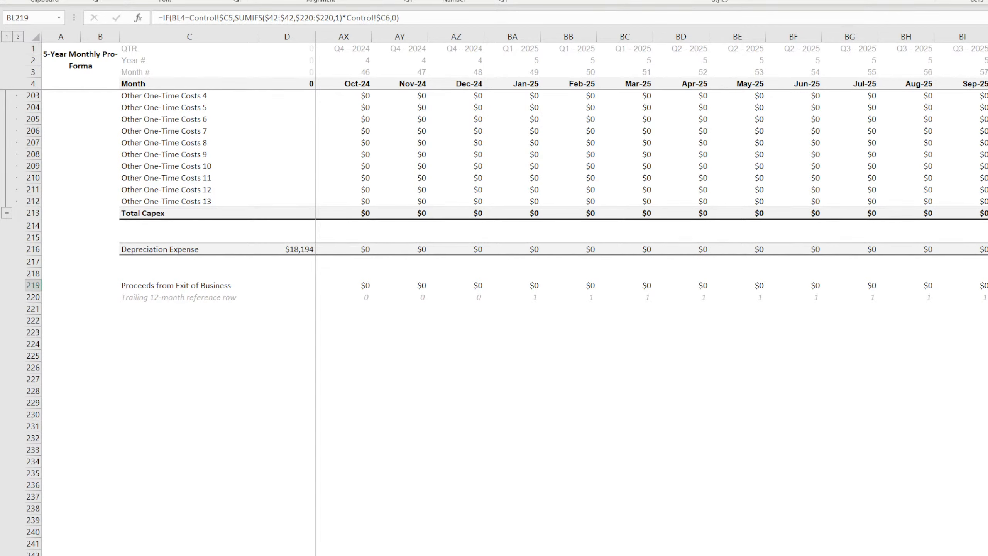
Give the Proceeds from Exit of Business row the Depreciation Expense row's light grey fill, top border and double bottom border.
key("Home")
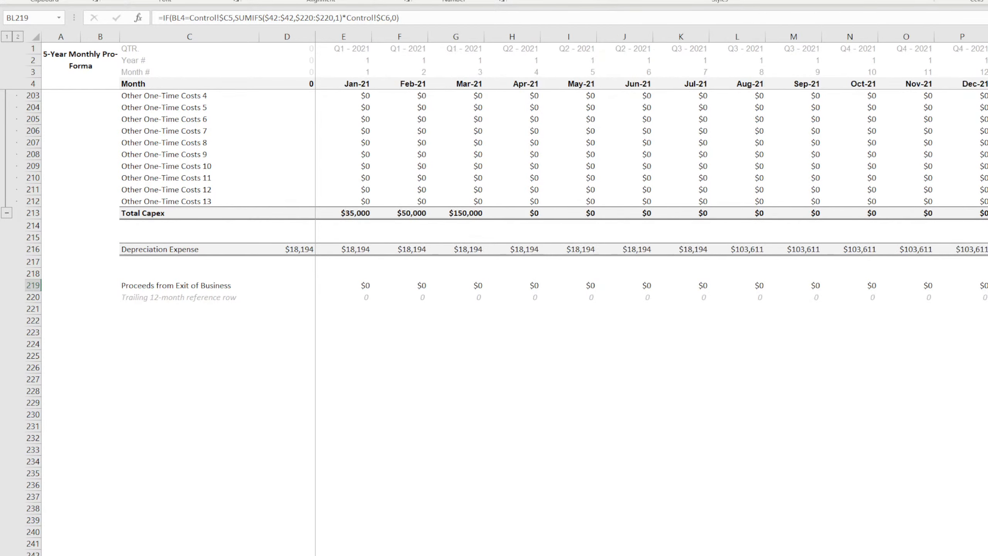
left_click(505, 437)
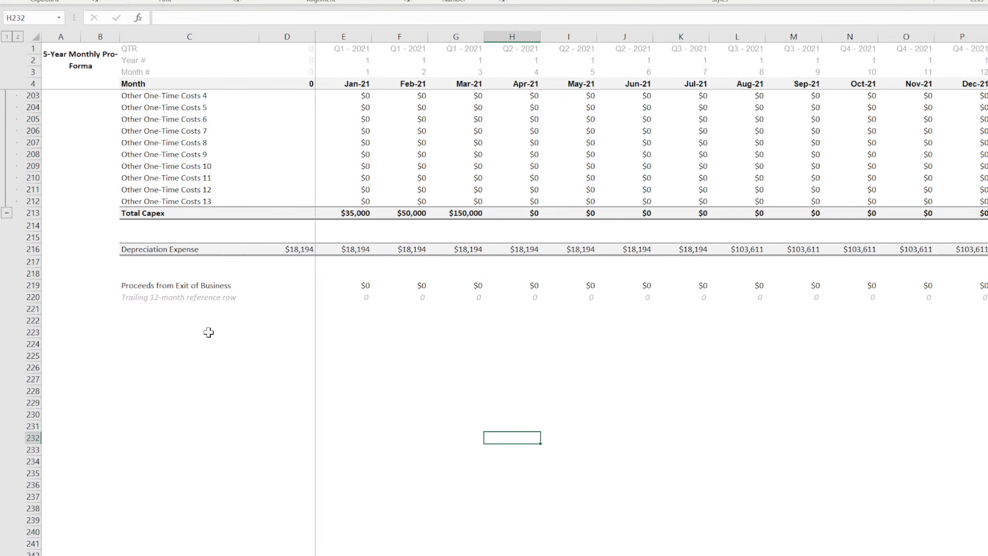
left_click(164, 246)
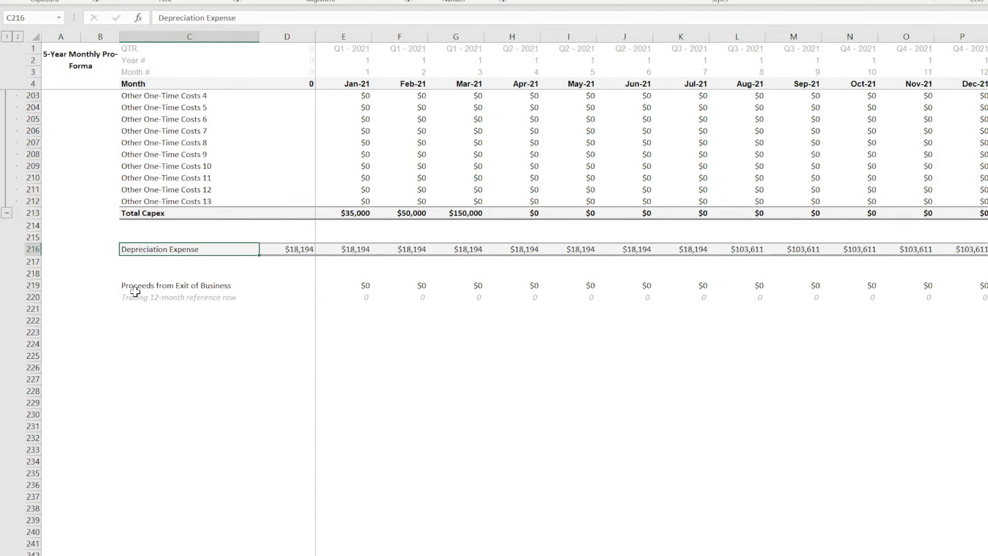
left_click_drag(135, 288, 986, 286)
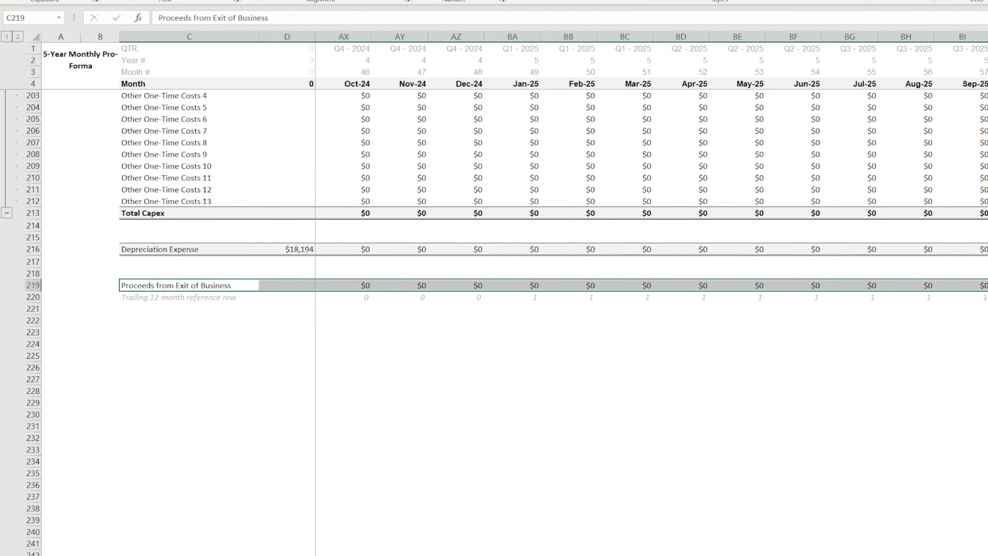
left_click(439, 428)
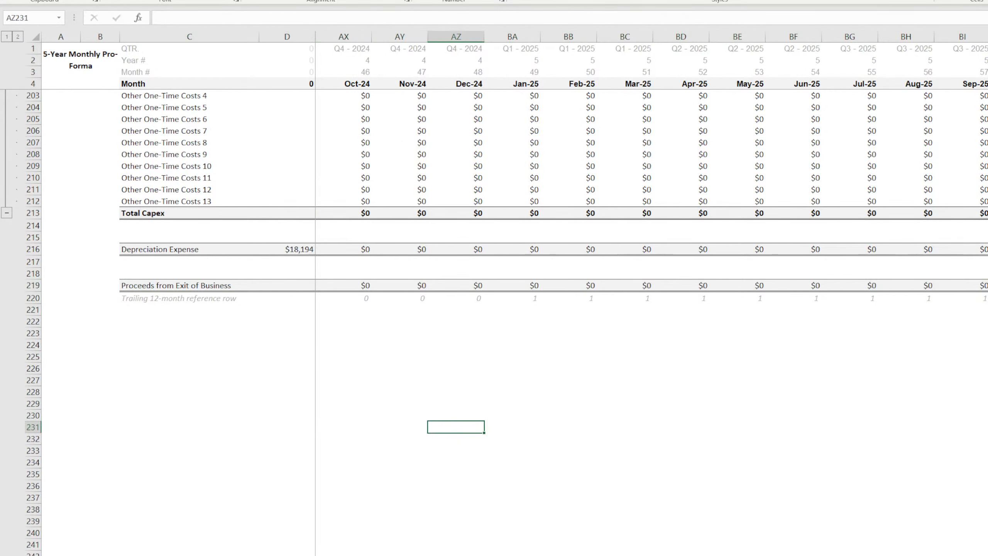
scroll(553, 323, "left", 15)
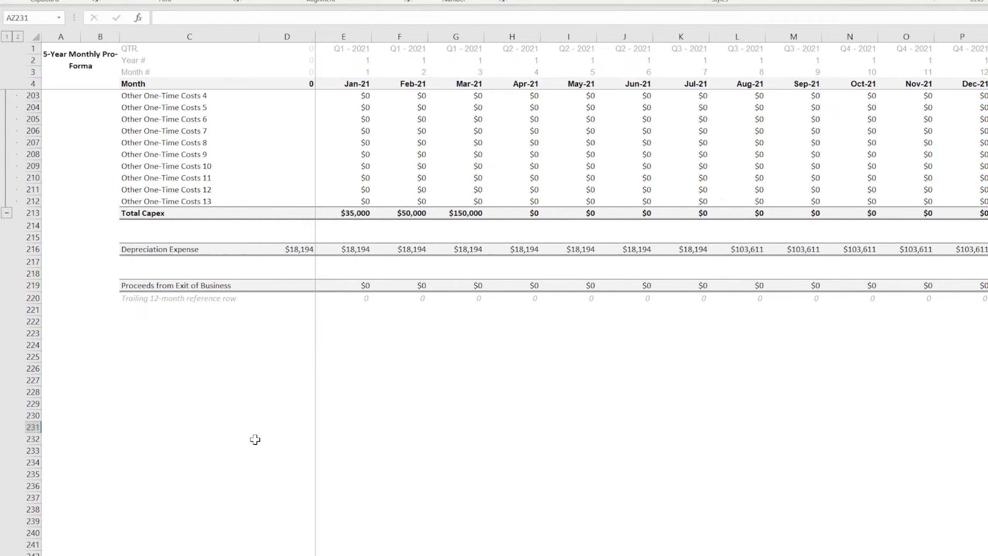
Review the EBITDA, debt service, capex, Depreciation Expense and Proceeds from Exit of Business rows.
scroll(255, 438, "up", 7)
scroll(255, 439, "up", 1)
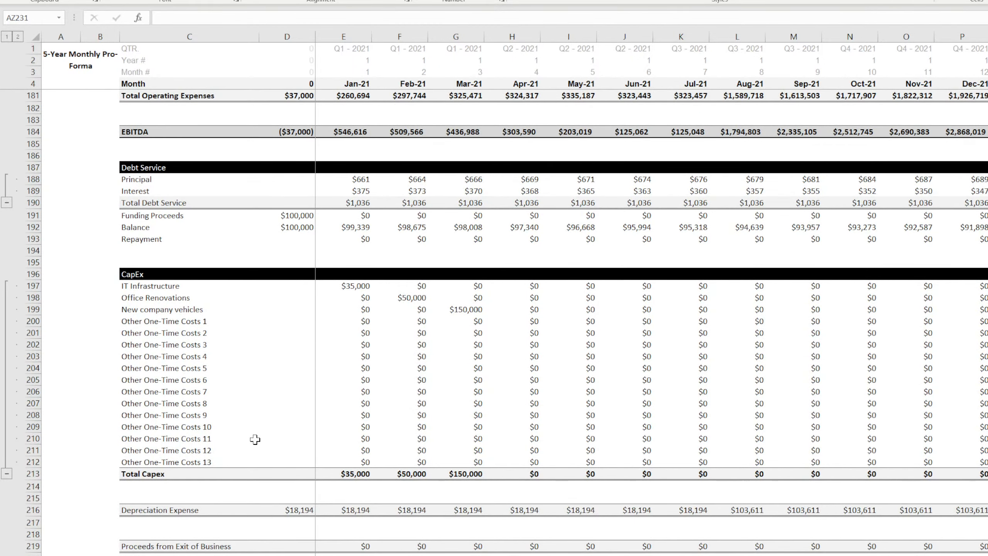
scroll(192, 404, "up", 4)
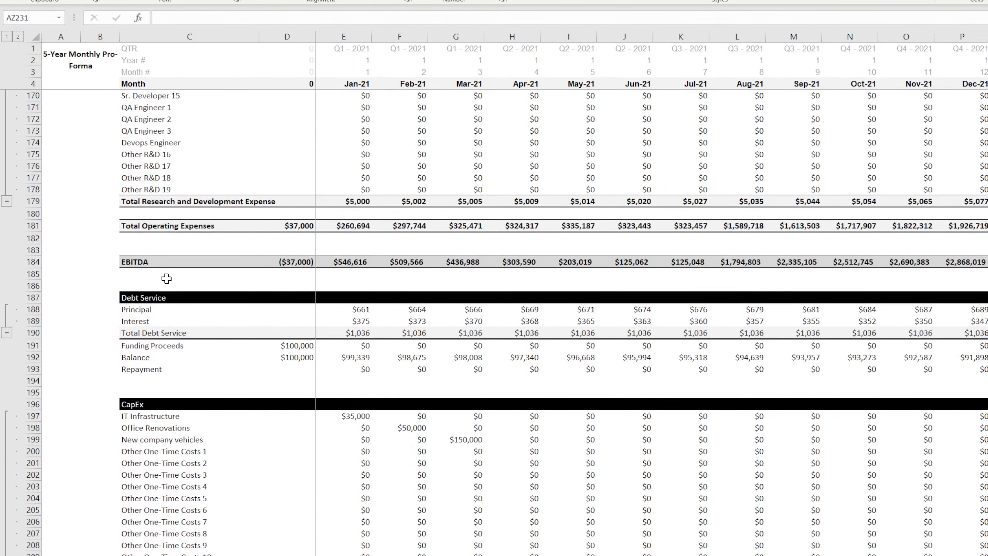
left_click(148, 262)
scroll(155, 205, "down", 7)
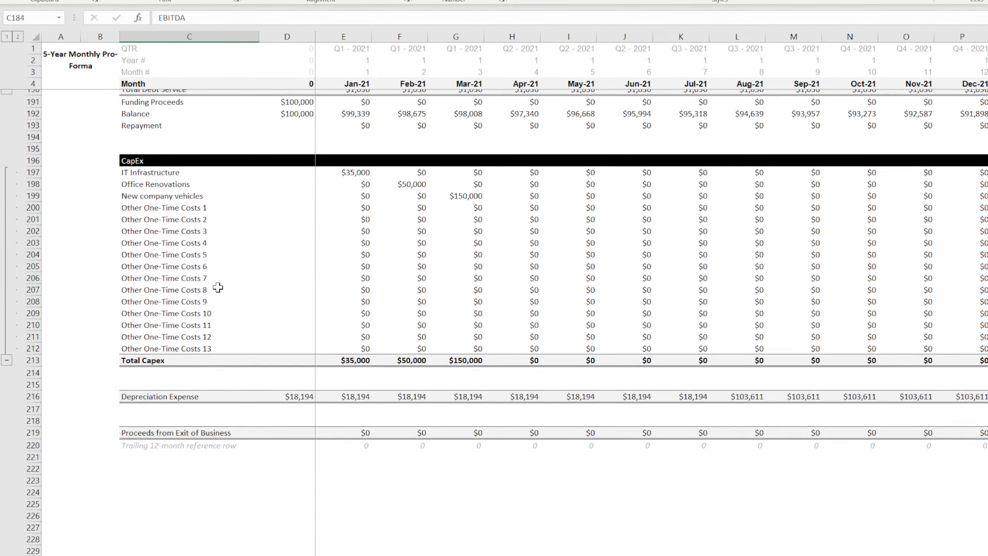
scroll(218, 287, "down", 1)
left_click(142, 379)
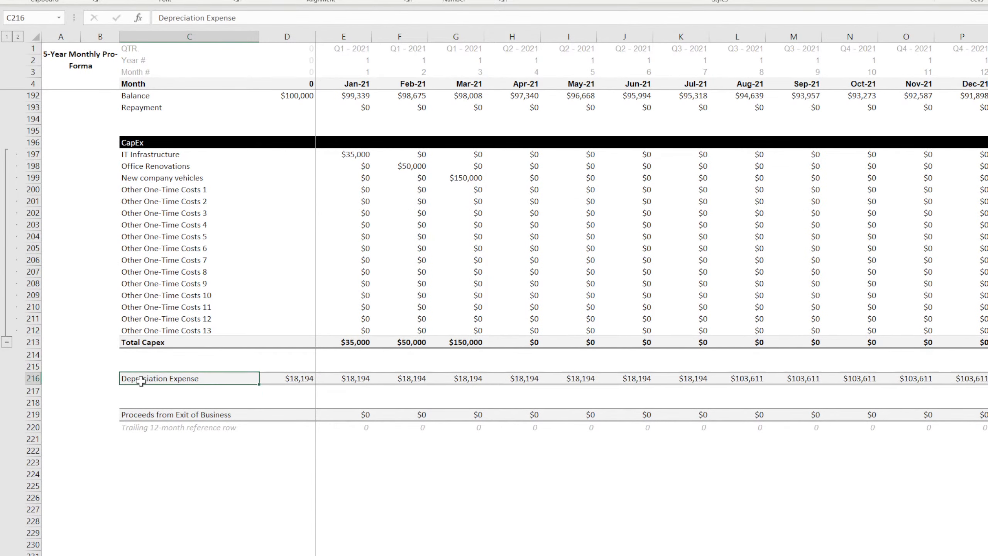
left_click(155, 416)
Move the Purchase Cost block from rows 251–255 up to start at row 222, below the trailing 12-month reference row.
scroll(220, 467, "down", 11)
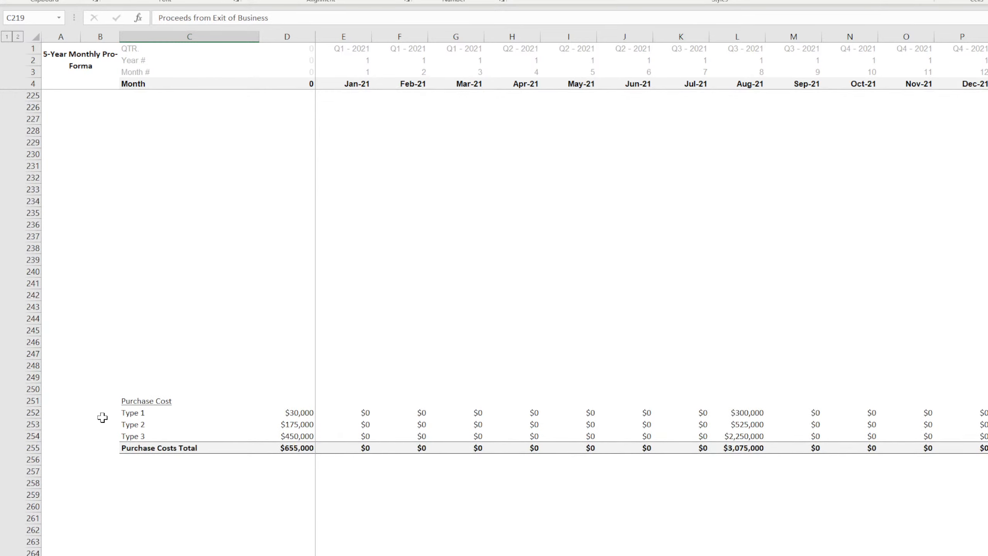
left_click_drag(33, 400, 33, 448)
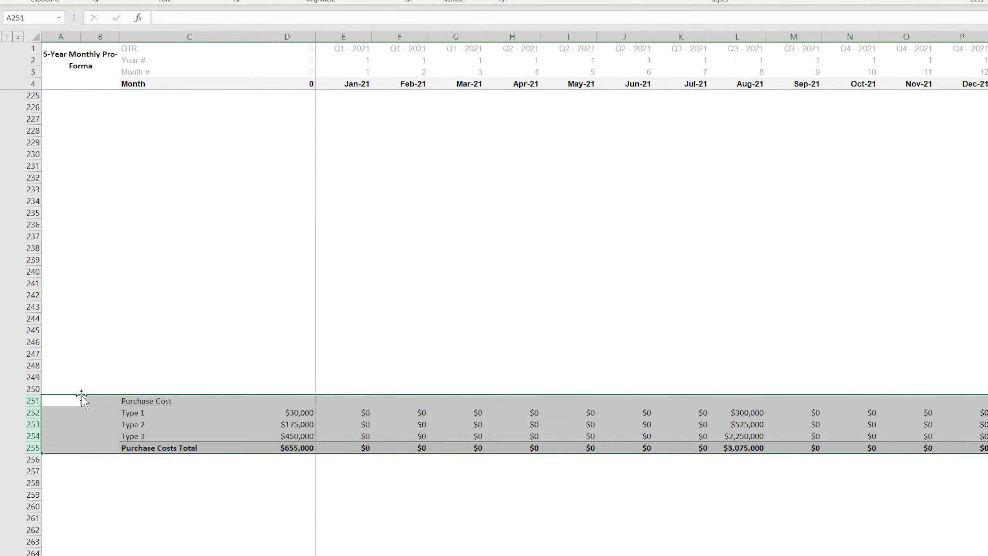
left_click_drag(81, 395, 97, 192)
scroll(145, 346, "up", 4)
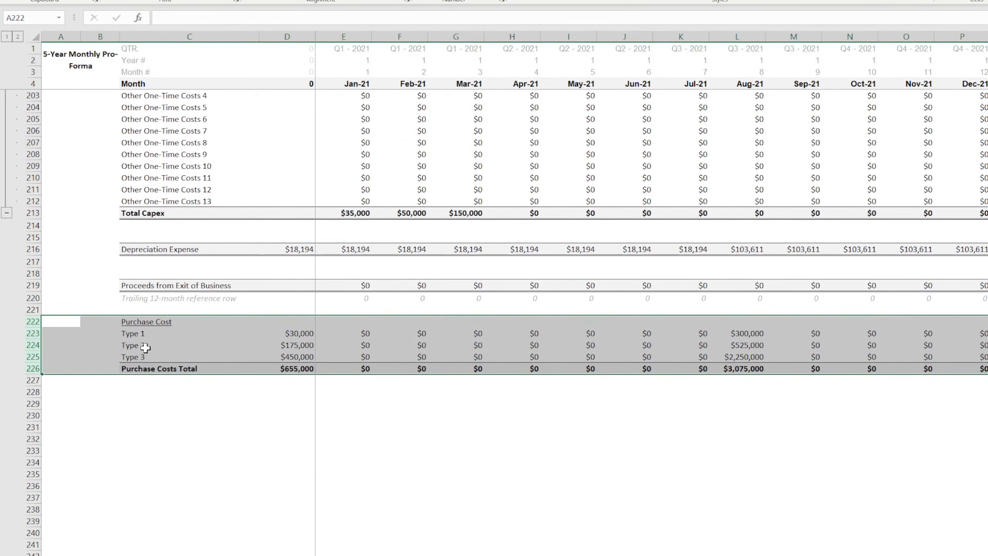
Insert a blank row at row 221 to leave two empty rows above the Purchase Cost block.
left_click_drag(141, 225, 136, 275)
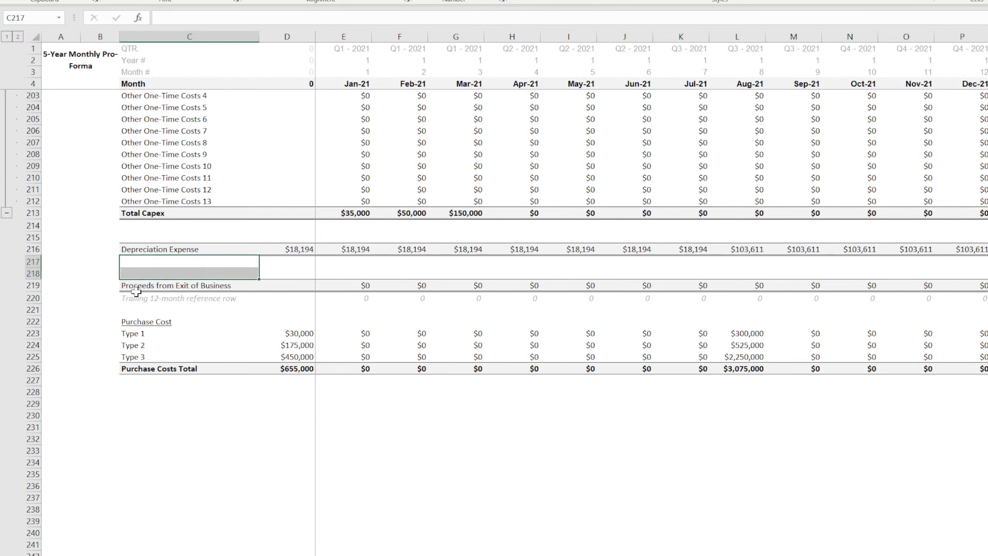
left_click_drag(136, 315, 136, 320)
left_click(33, 310)
key("ctrl+shift+plus")
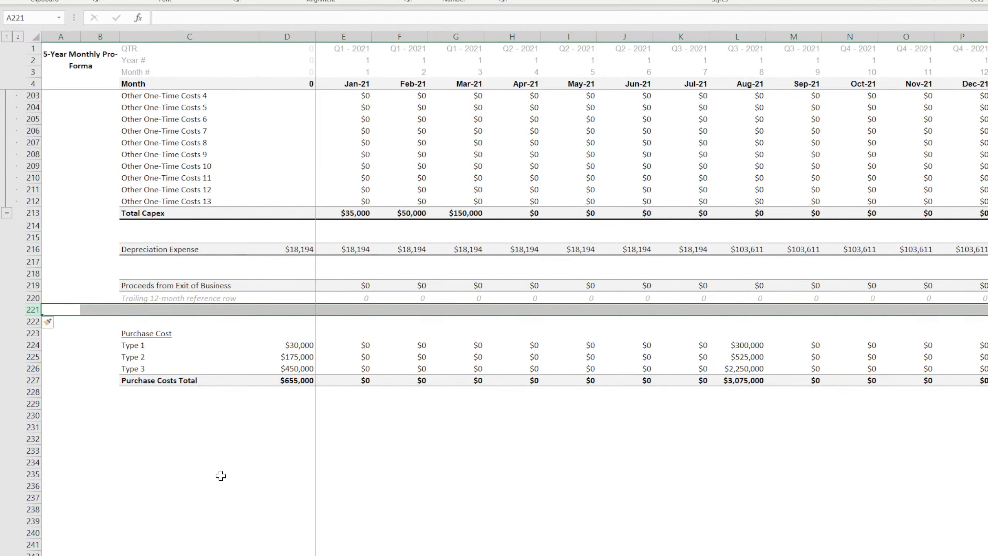
left_click(214, 474)
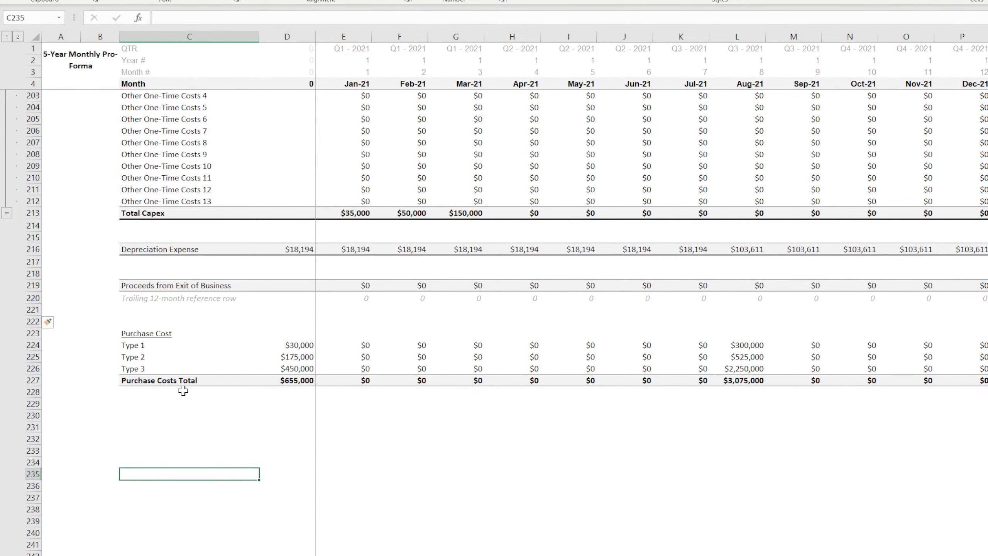
Format the Purchase Costs Total row across all months with non-bold text, a top border and a double bottom border.
left_click_drag(132, 379, 986, 380)
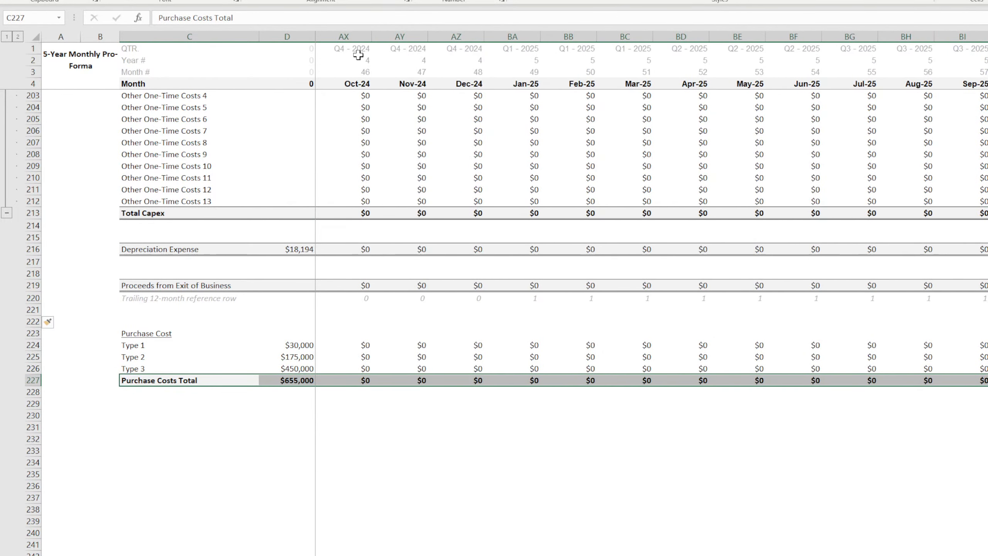
key("alt+h")
key("b")
key("u")
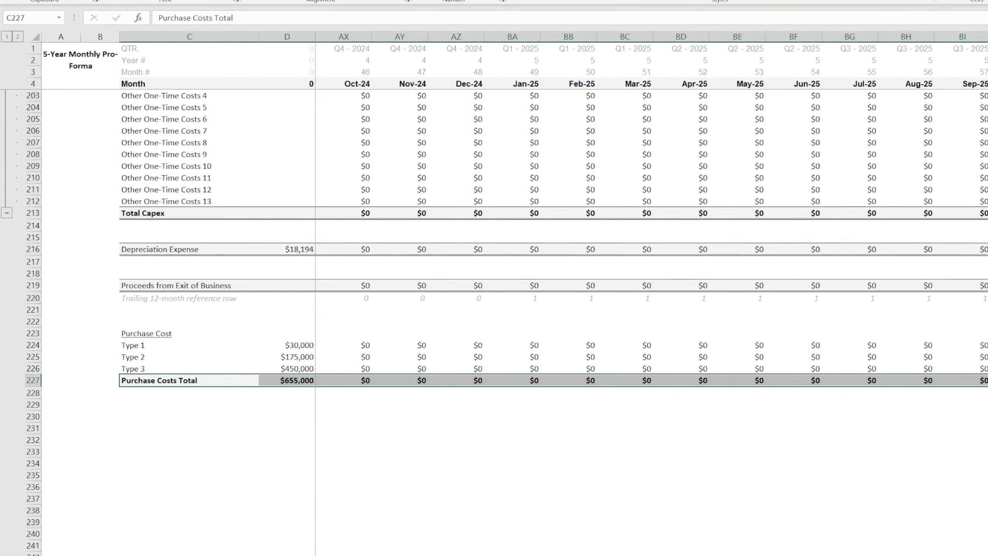
left_click(596, 477)
scroll(651, 257, "left", 15)
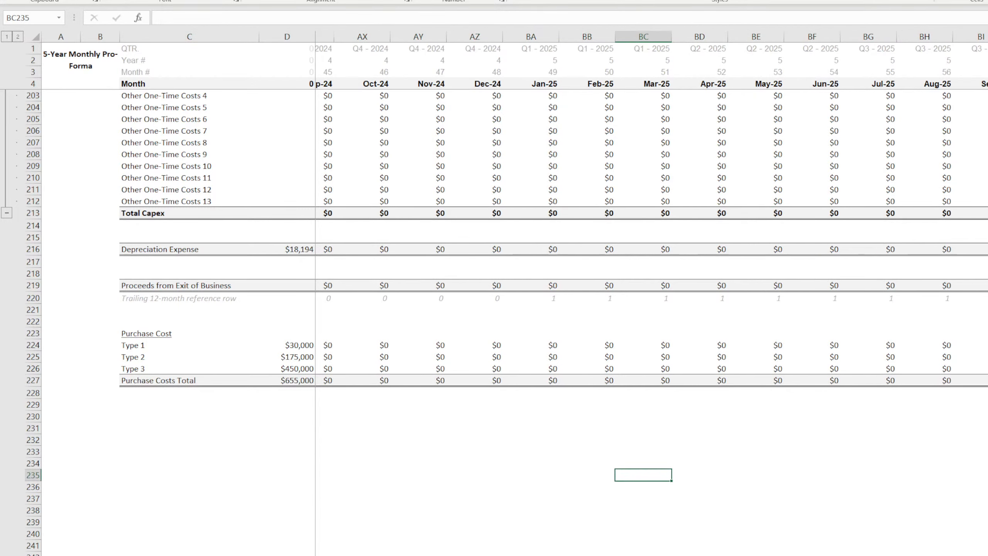
left_click(351, 459)
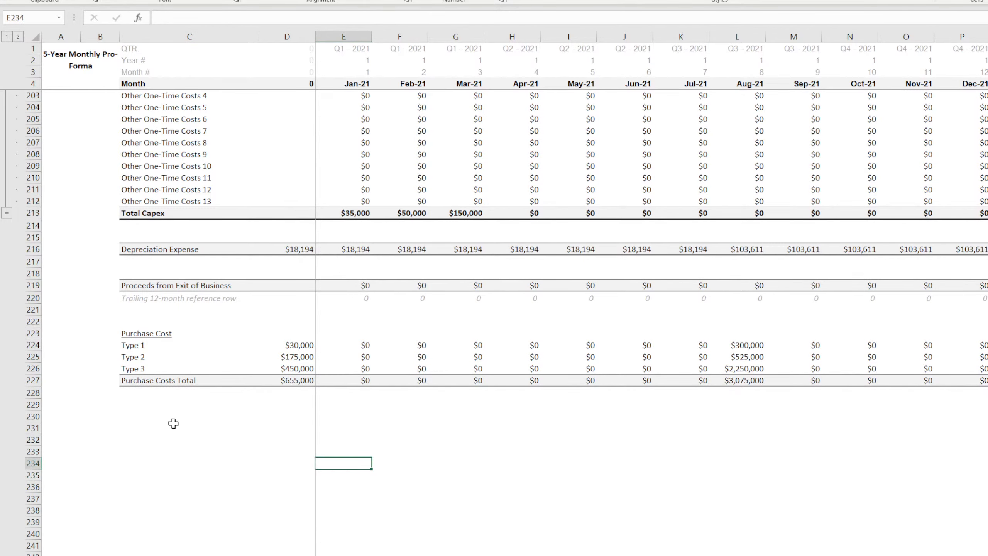
Label cell C230, below the Purchase Costs Total, as EBT.
scroll(167, 421, "up", 11)
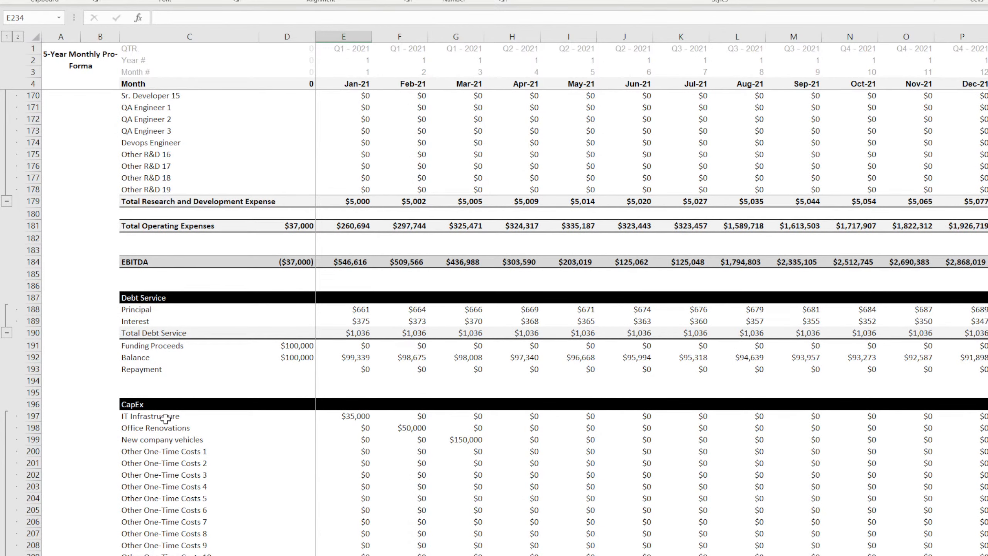
left_click(140, 261)
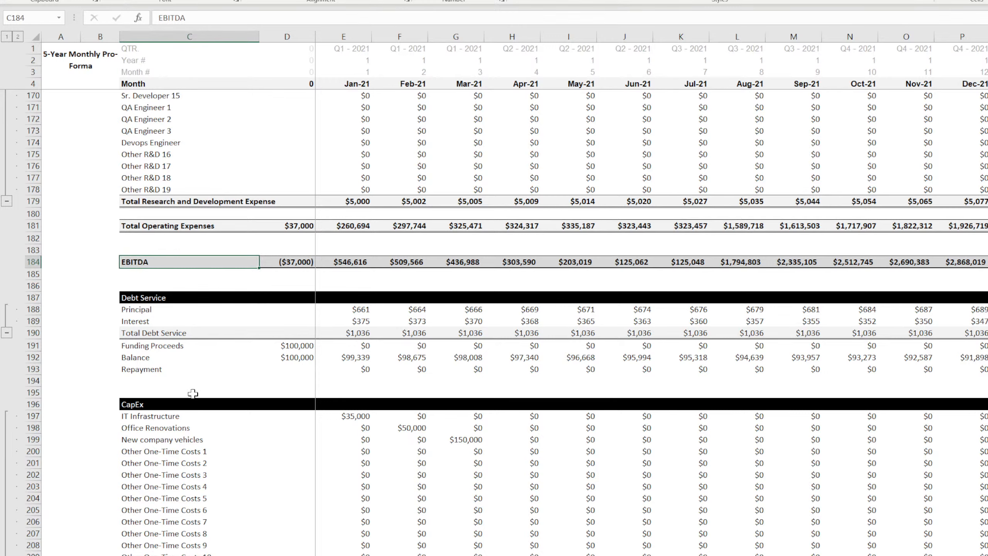
scroll(193, 393, "down", 11)
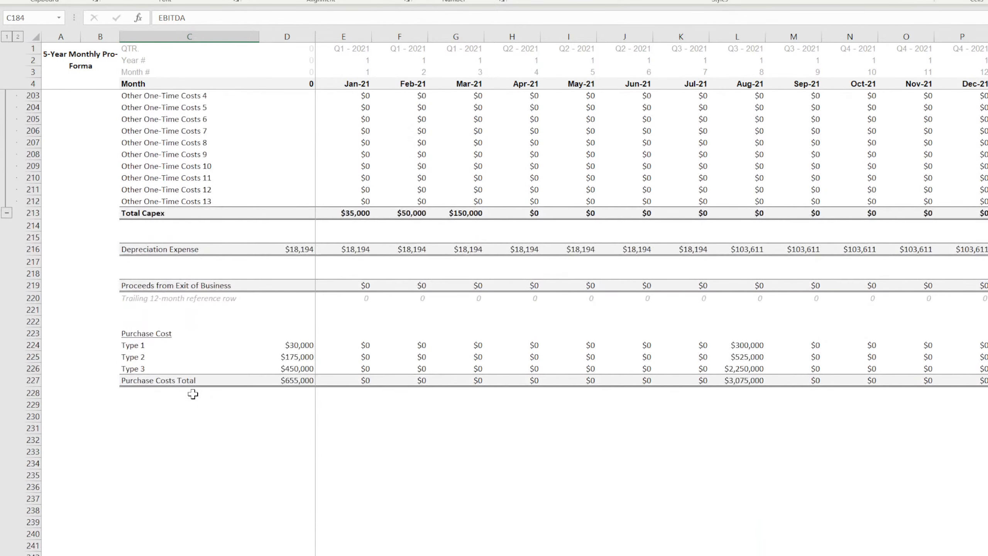
left_click(140, 396)
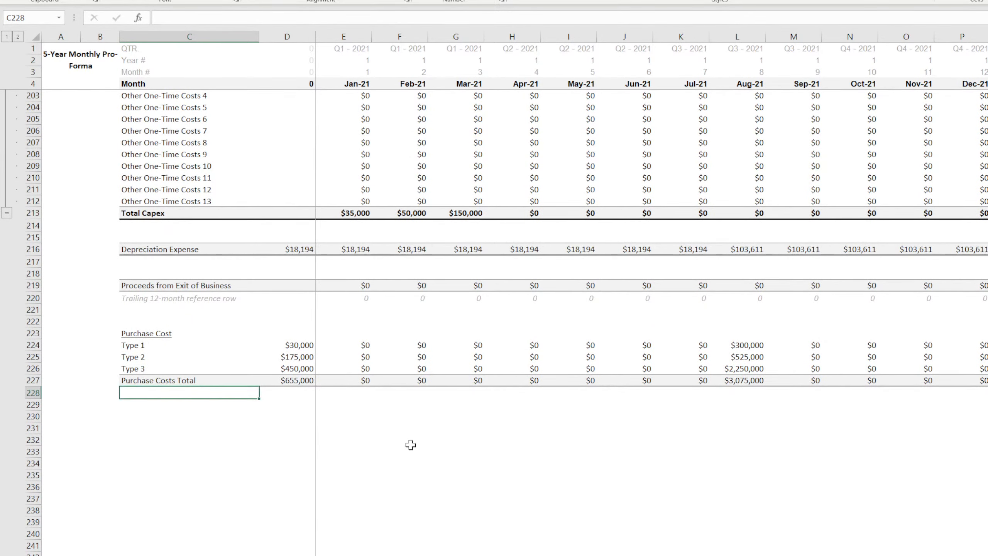
key("Down")
key("Down")
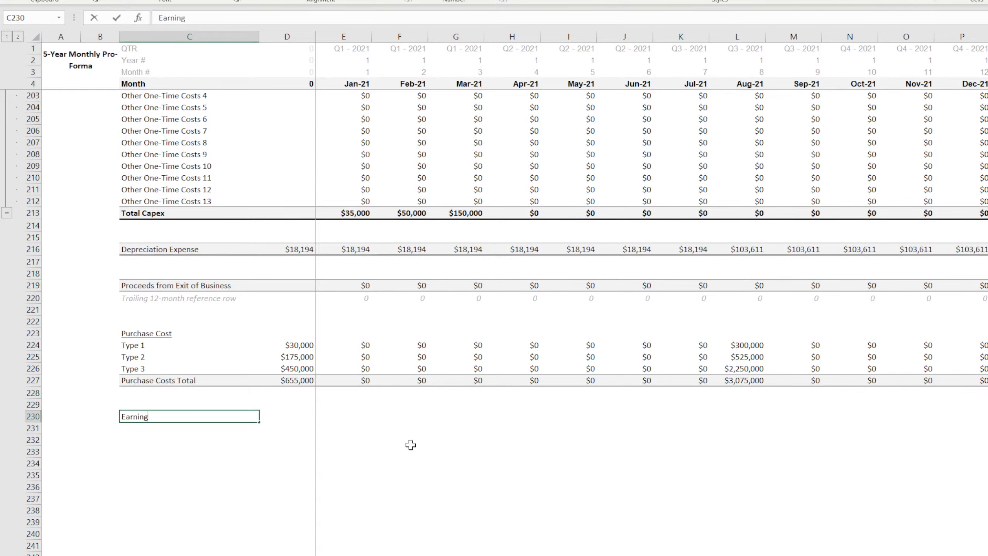
type("Earnings")
key("BackSpace")
key("BackSpace")
key("BackSpace")
key("BackSpace")
key("BackSpace")
key("BackSpace")
type("BT")
key("Return")
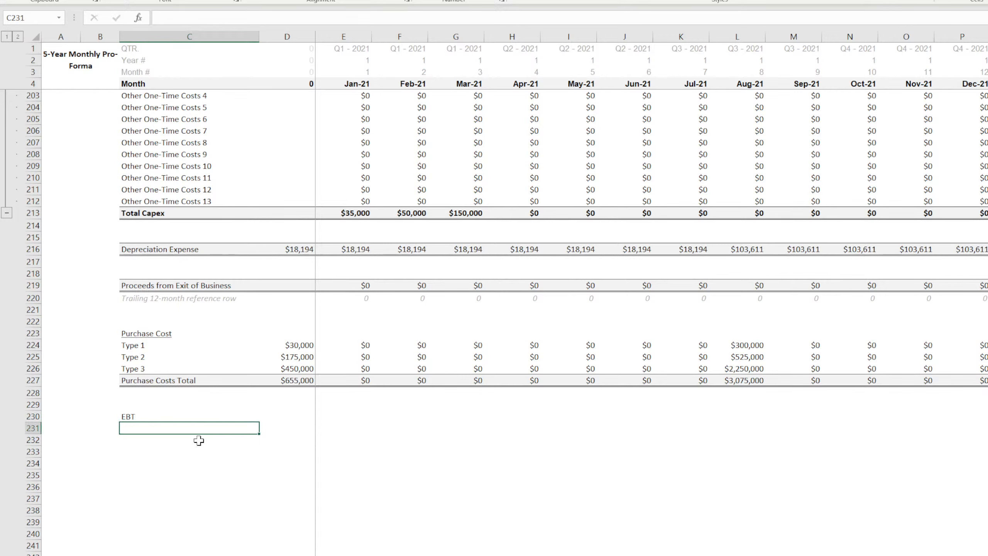
Format C230:I230 as a bold total row with light grey fill, a top border and a double bottom border.
left_click_drag(131, 416, 591, 416)
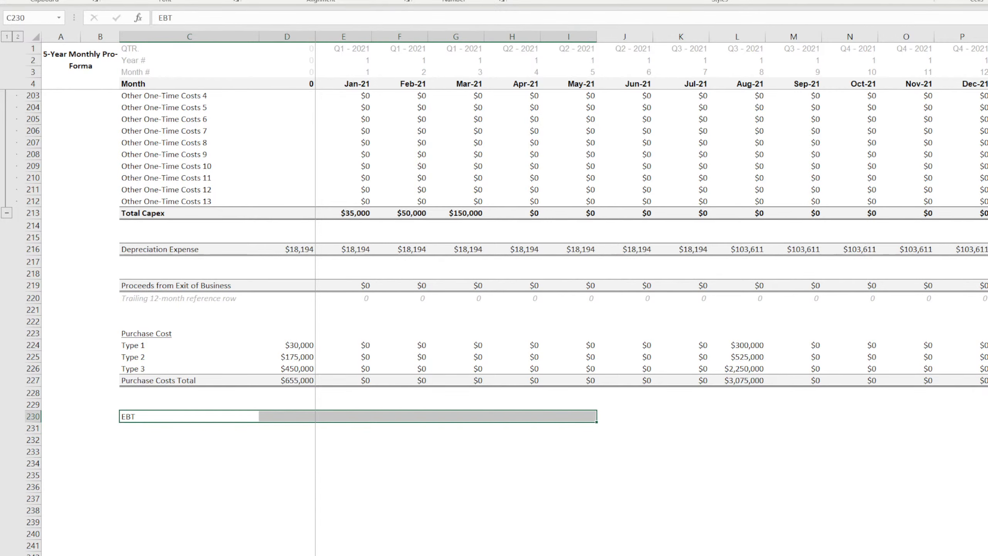
left_click(195, 0)
left_click(169, 0)
left_click(280, 449)
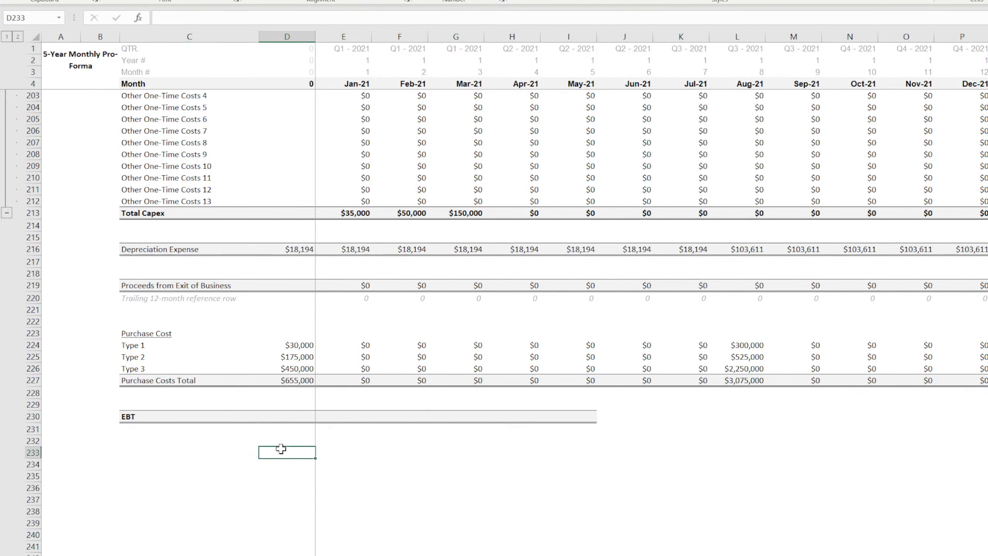
Start the EBT formula in D230 with a reference to Total Monthly Revenue in D42.
left_click(298, 417)
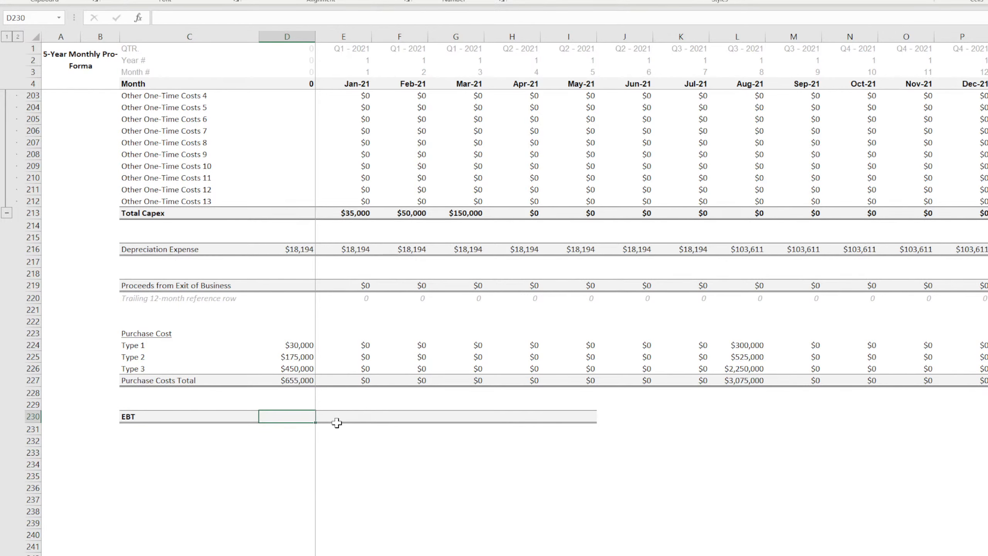
type("=")
scroll(392, 506, "up", 1)
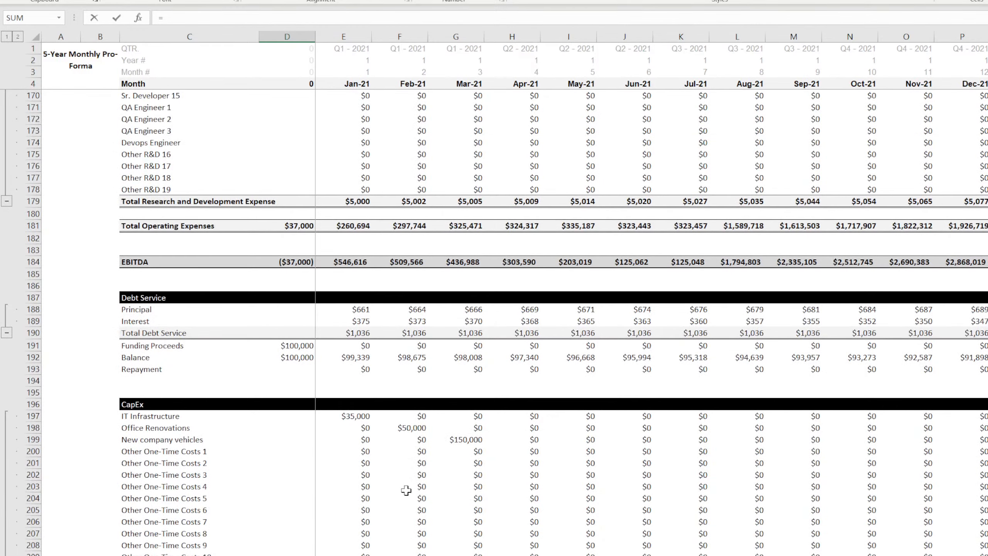
scroll(353, 474, "up", 4)
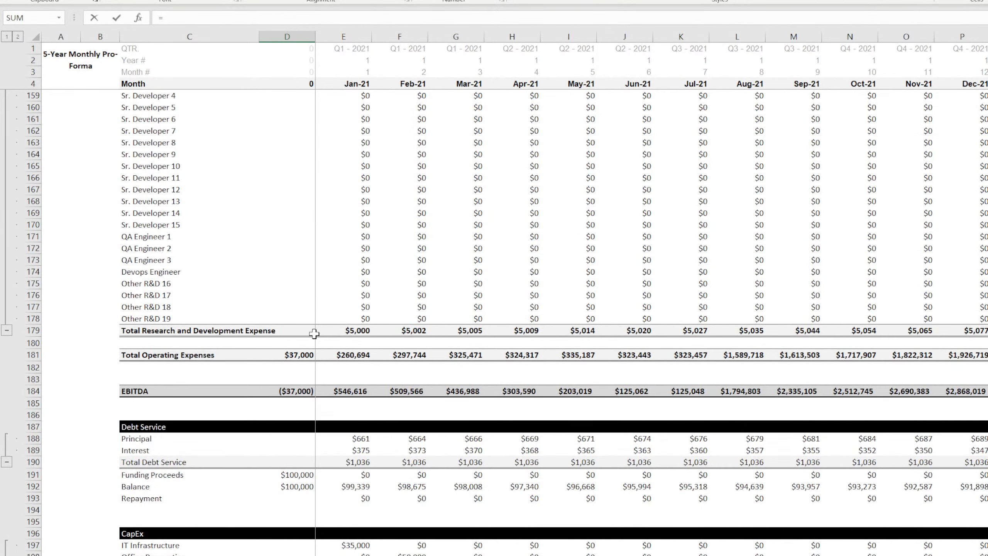
scroll(260, 399, "up", 20)
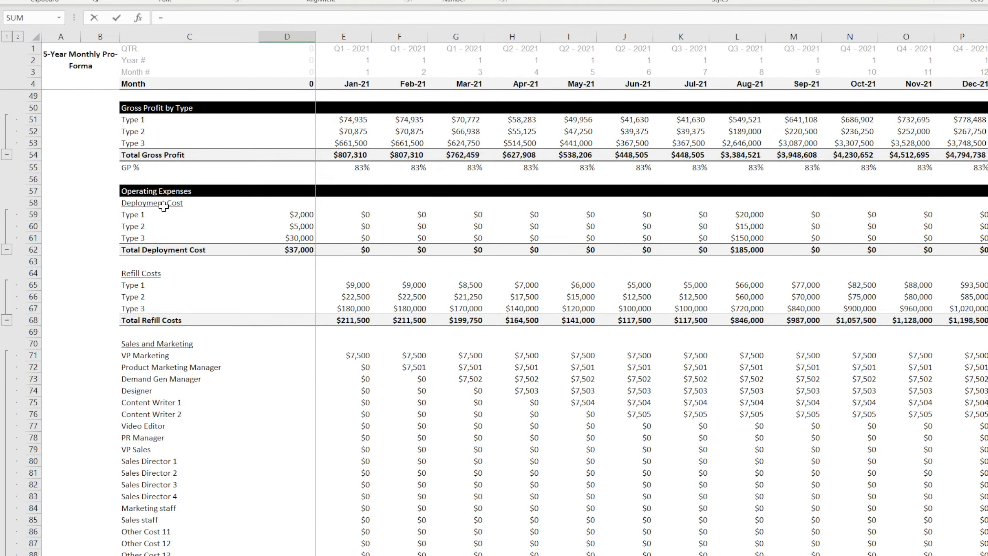
scroll(311, 246, "up", 15)
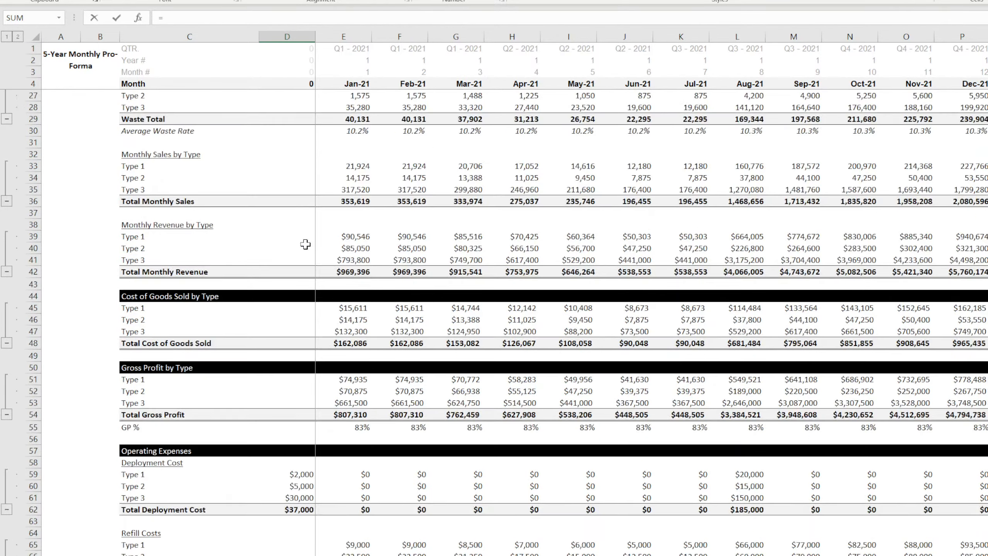
scroll(306, 249, "down", 4)
scroll(305, 249, "down", 4)
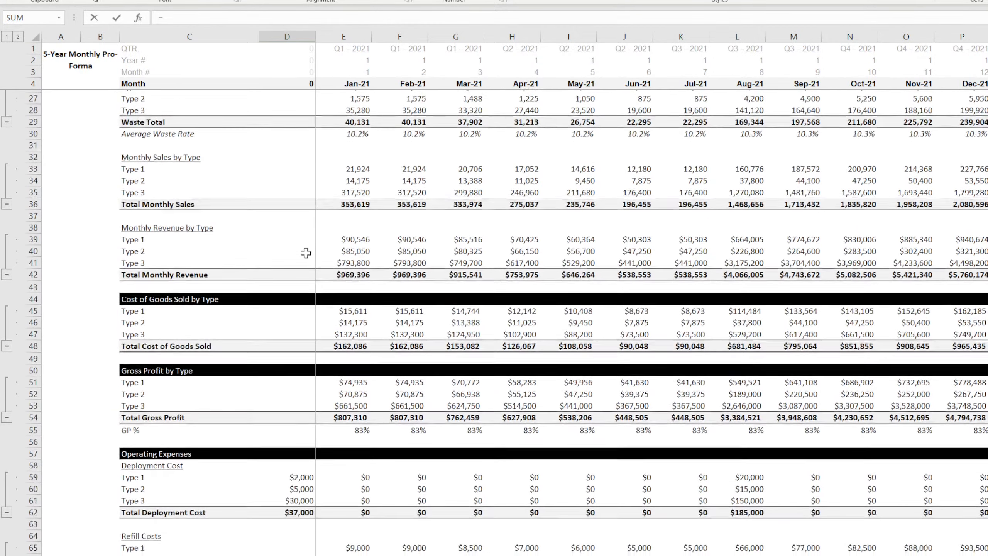
left_click(305, 271)
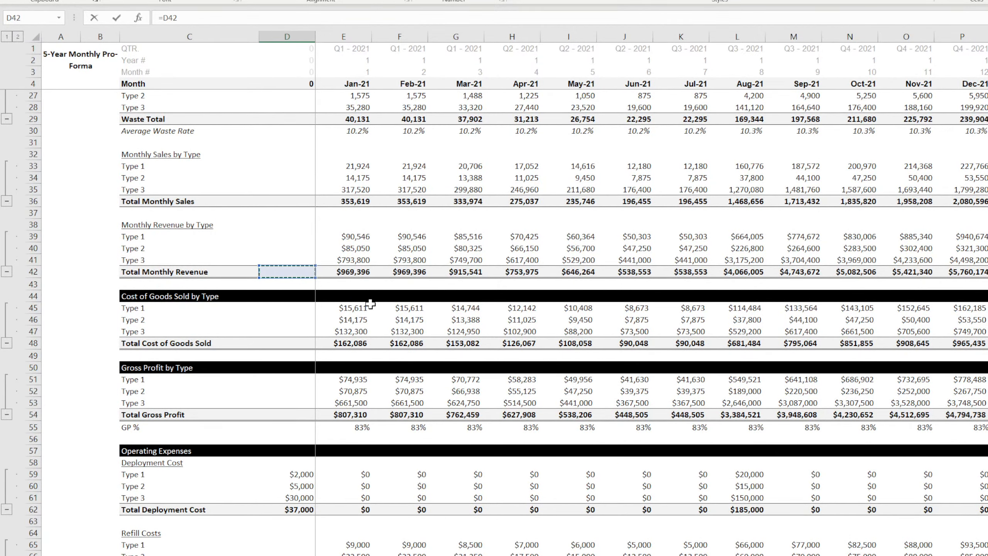
Subtract Total Operating Expenses (D181) and debt Interest (D189) in the EBT formula.
type("-")
scroll(308, 395, "down", 4)
scroll(304, 385, "down", 8)
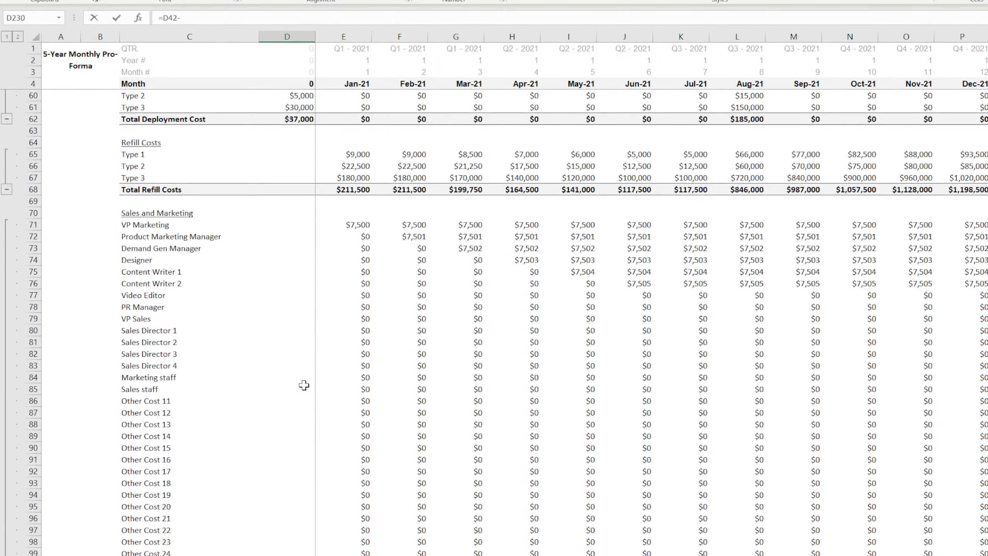
scroll(304, 385, "down", 20)
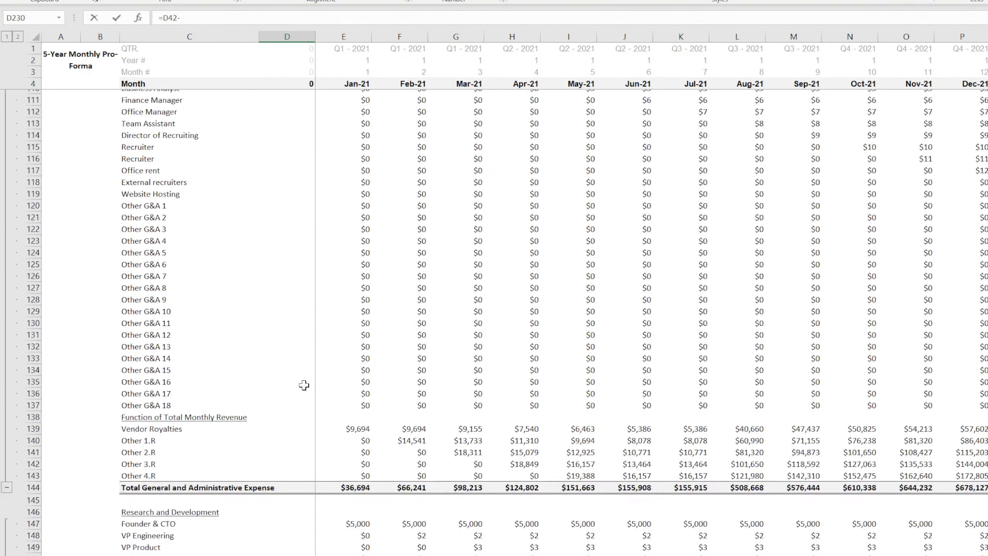
scroll(306, 393, "down", 1)
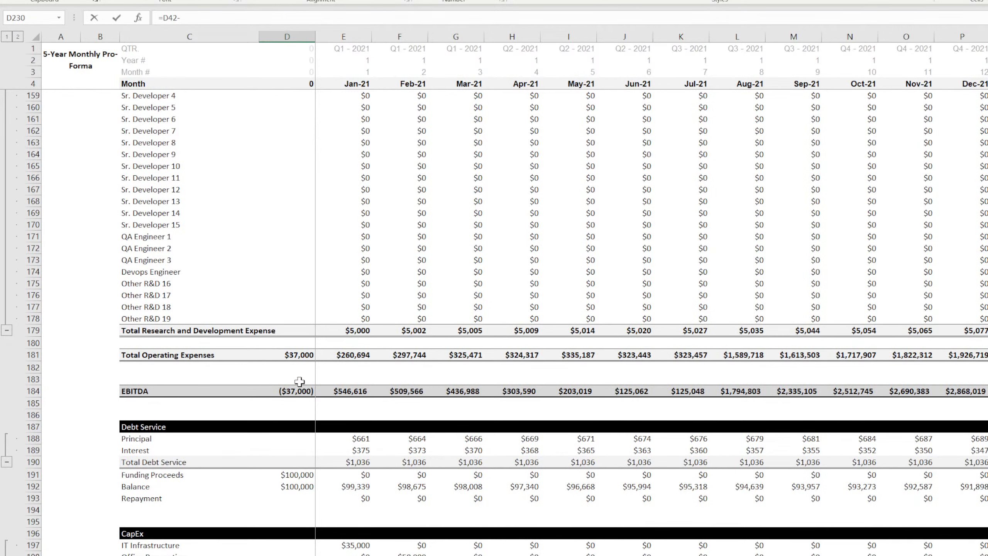
left_click(298, 355)
scroll(299, 459, "down", 4)
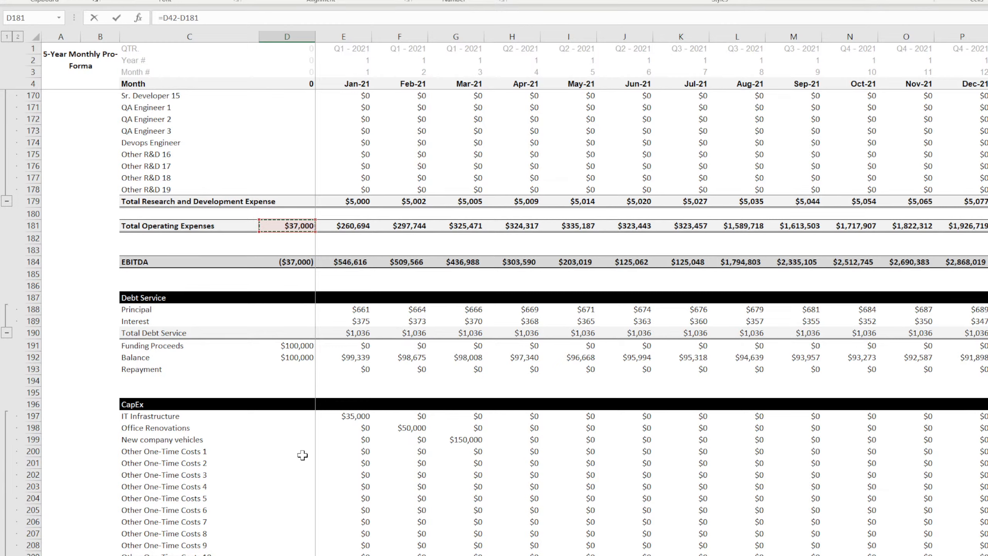
type("-")
left_click(295, 320)
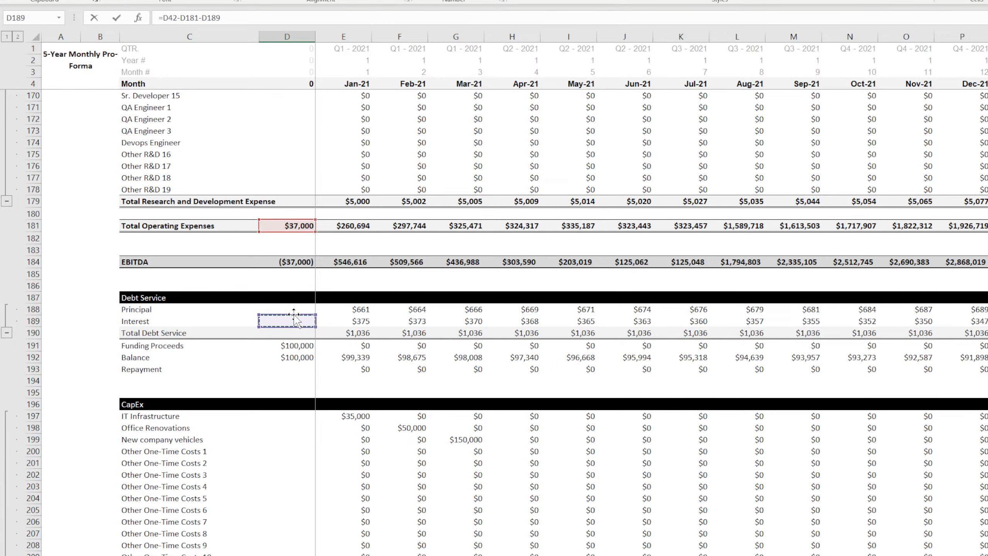
Subtract Depreciation Expense (D216) and add Proceeds from Exit of Business (D219), completing D230 as =D42-D181-D189-D216+D219.
scroll(283, 360, "down", 4)
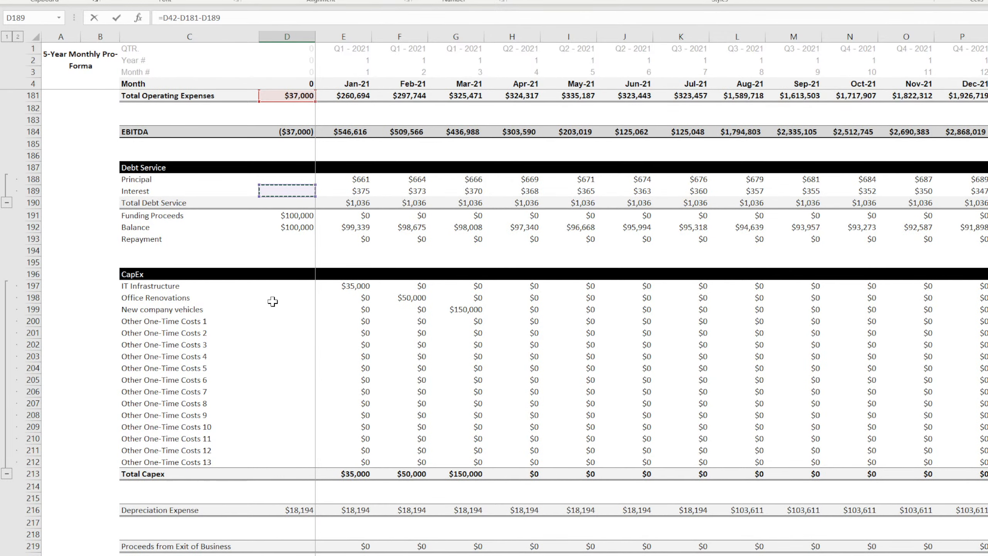
left_click(229, 16)
scroll(283, 338, "down", 4)
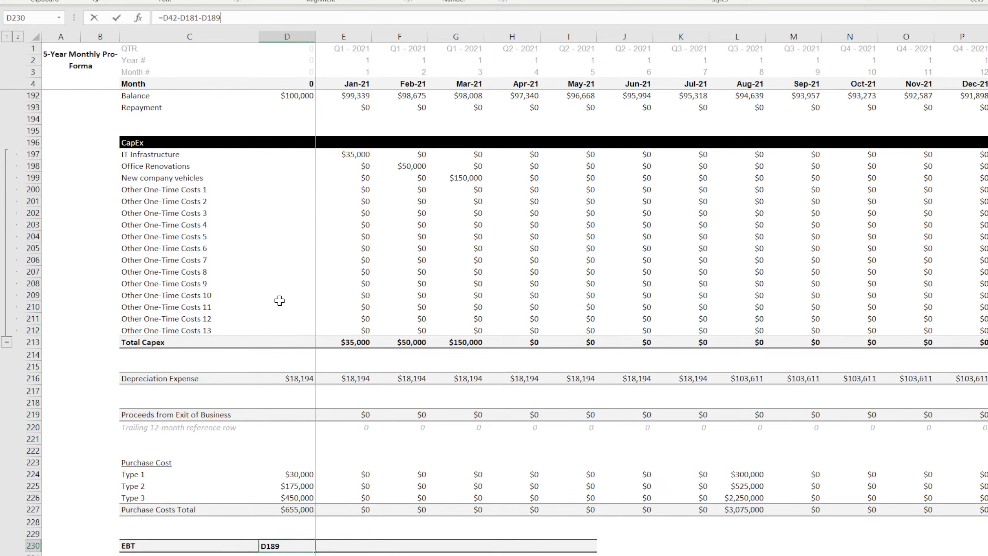
left_click(296, 378)
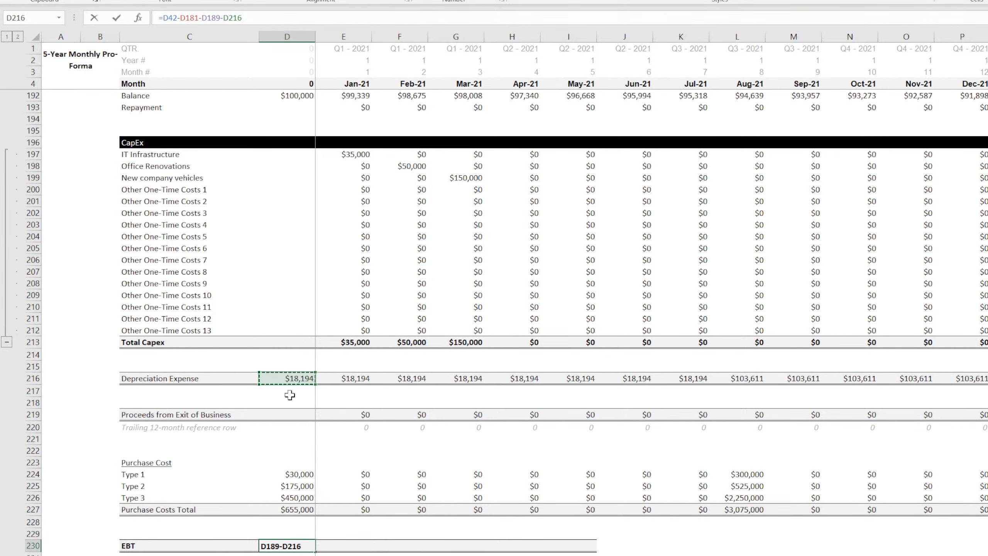
scroll(290, 395, "down", 4)
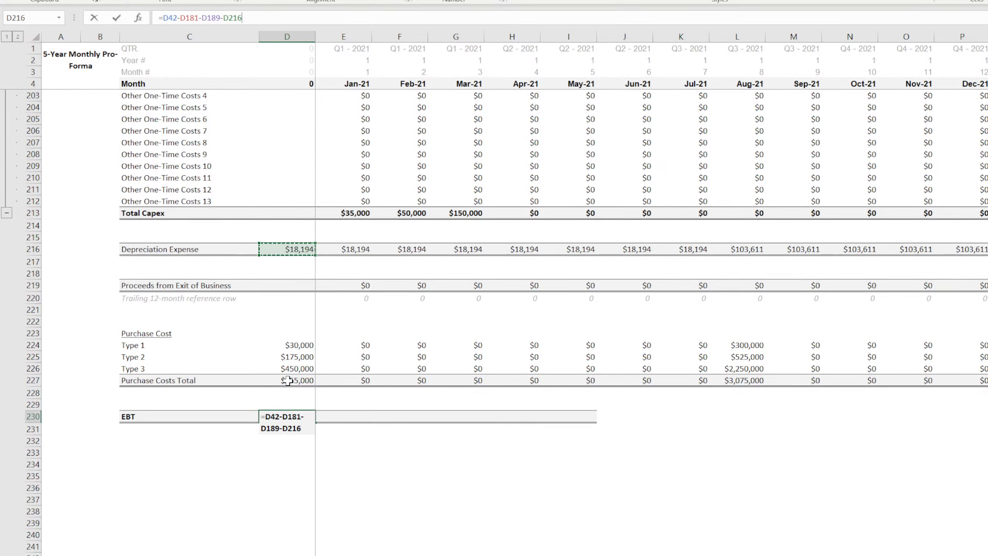
type("+")
left_click(292, 284)
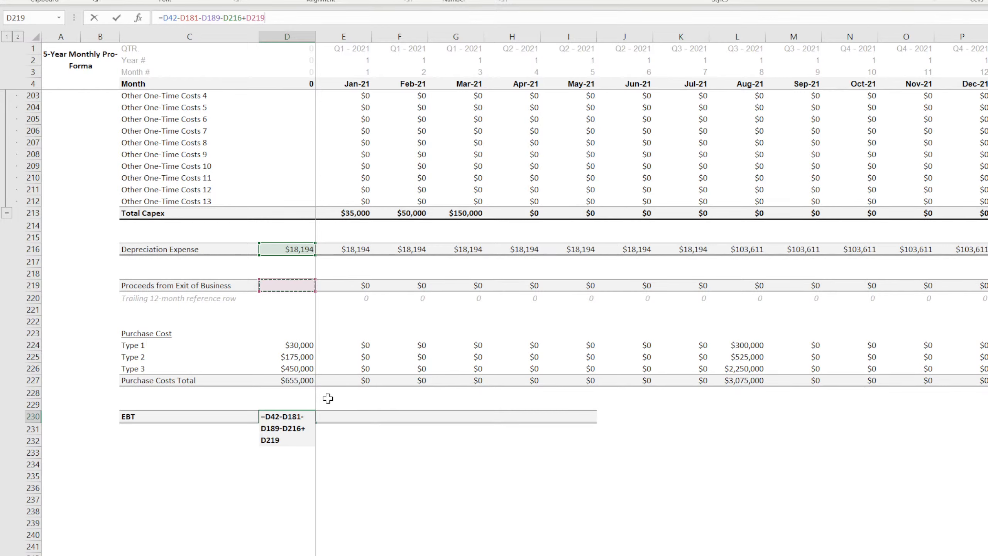
key("Return")
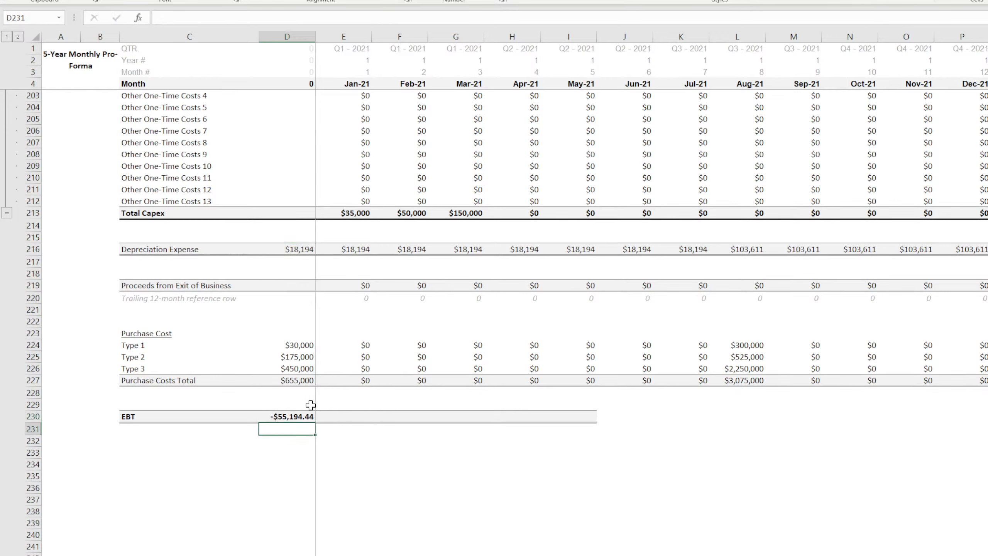
Show D230 as whole dollars with negatives in parentheses and fill the EBT formula and formatting across all months.
left_click(295, 414)
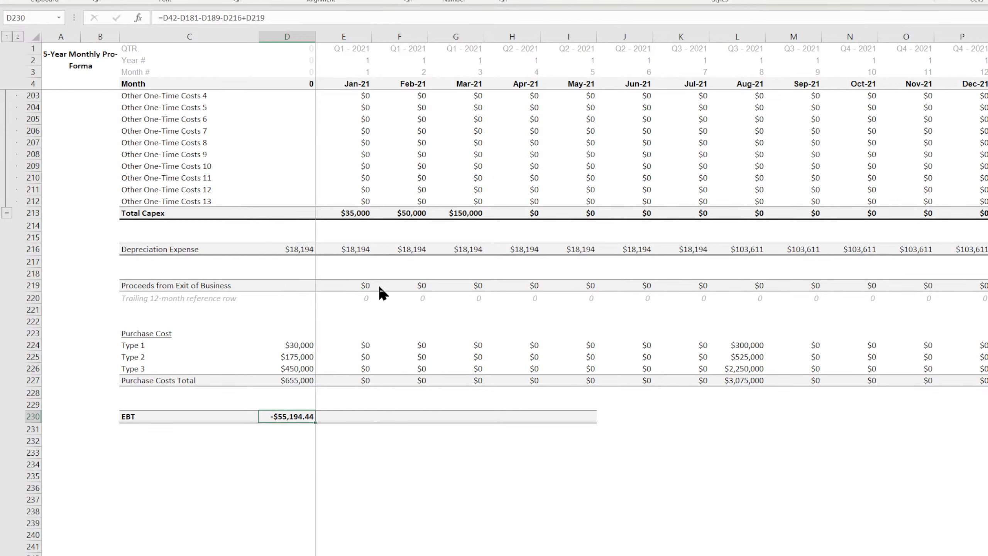
left_click(423, 455)
left_click_drag(317, 422, 987, 418)
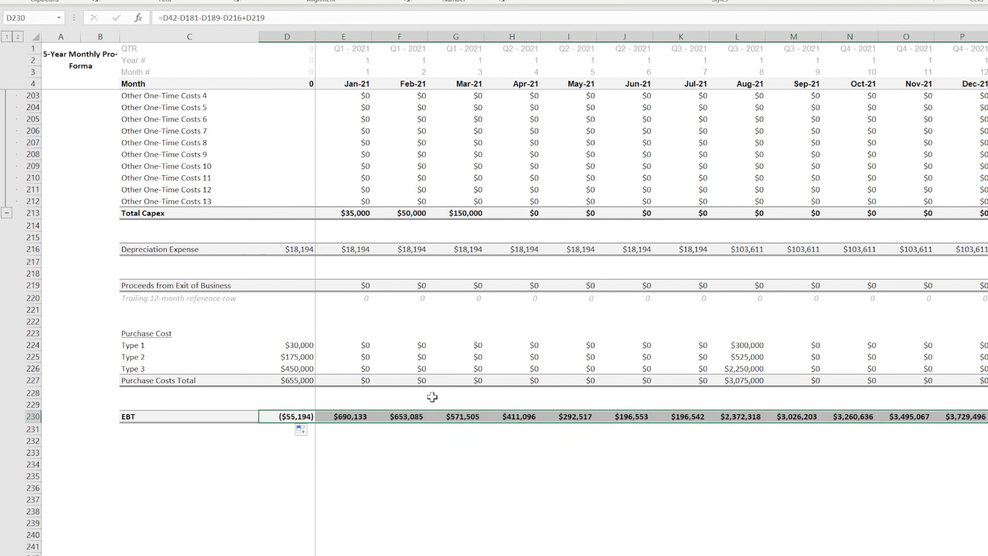
left_click(408, 418)
left_click_drag(428, 422, 987, 420)
left_click(987, 453)
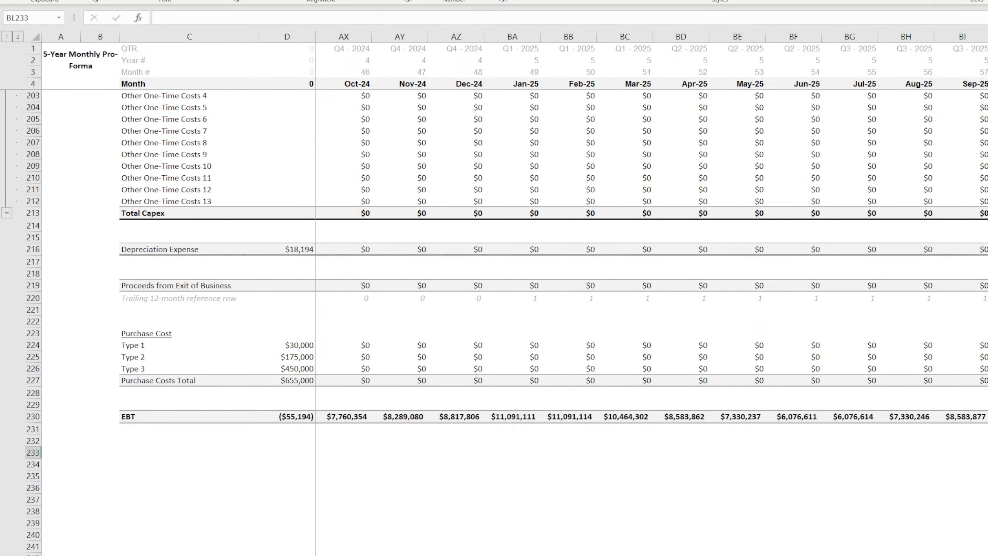
Rename the Total Monthly Revenue label in C42 as Total Revenue.
scroll(653, 227, "left", 10)
scroll(270, 436, "up", 11)
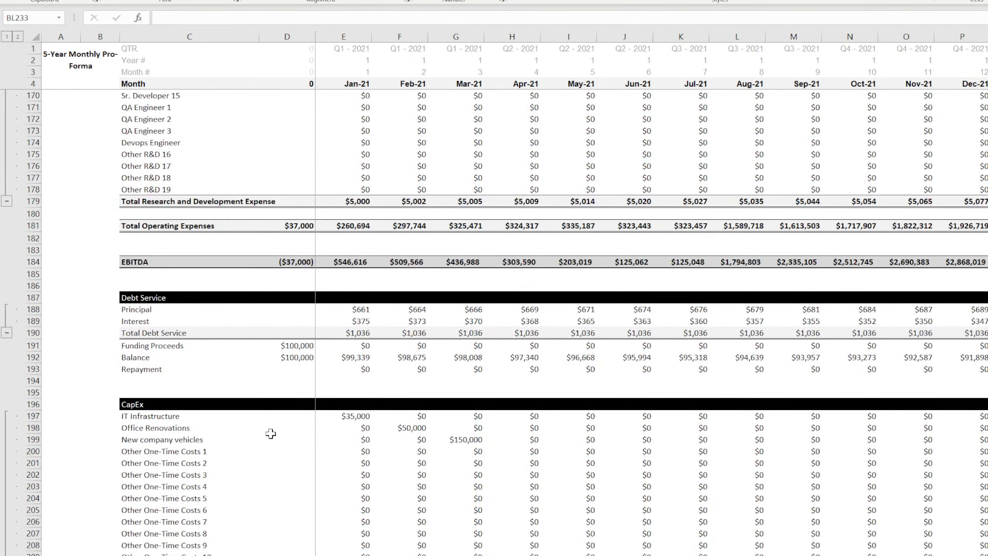
scroll(271, 433, "up", 18)
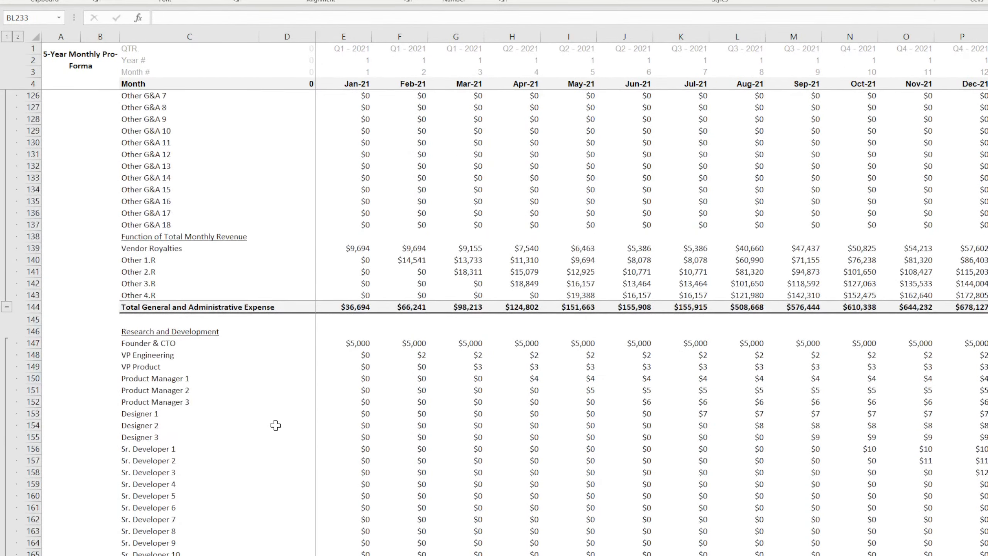
scroll(277, 395, "up", 20)
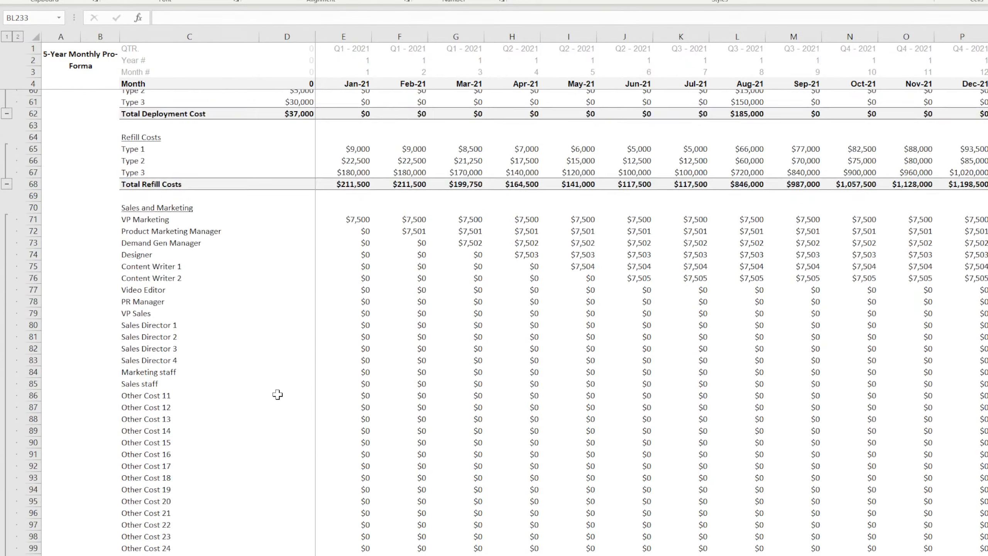
scroll(278, 394, "up", 4)
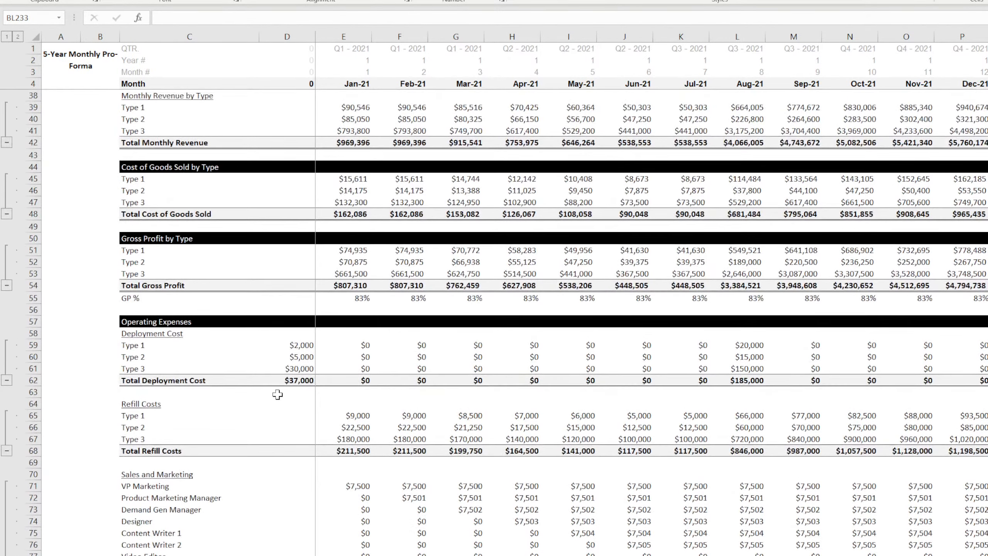
scroll(171, 393, "up", 4)
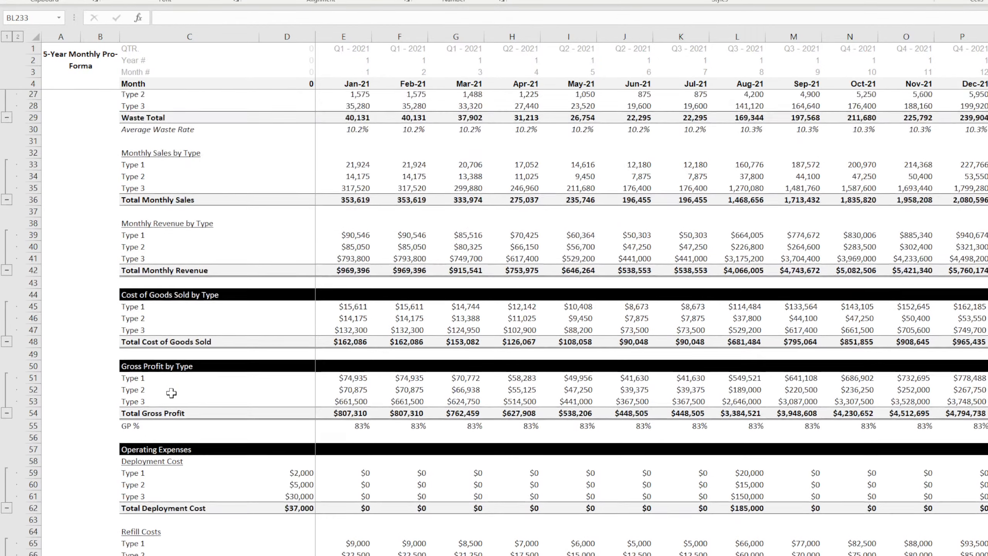
left_click(156, 271)
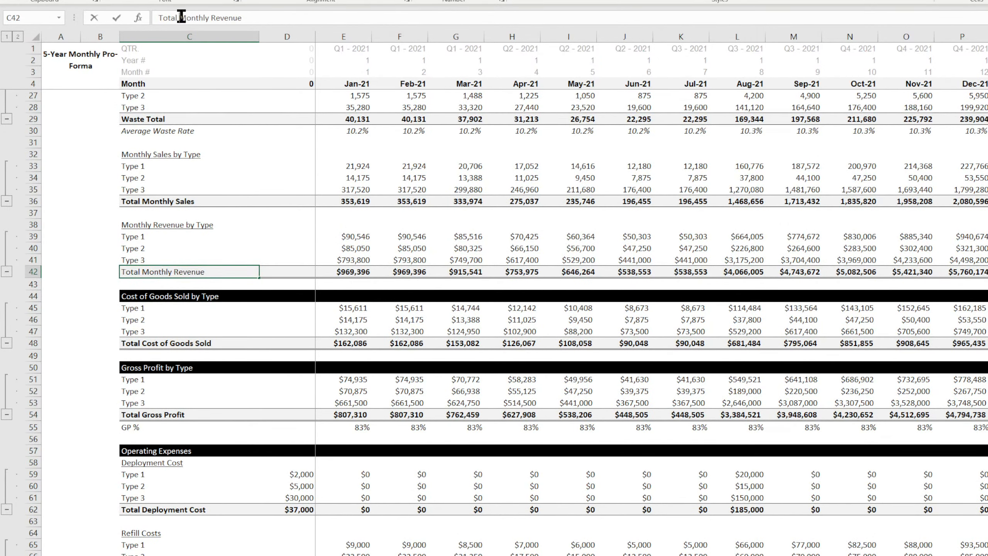
double_click(195, 17)
key("Delete")
key("BackSpace")
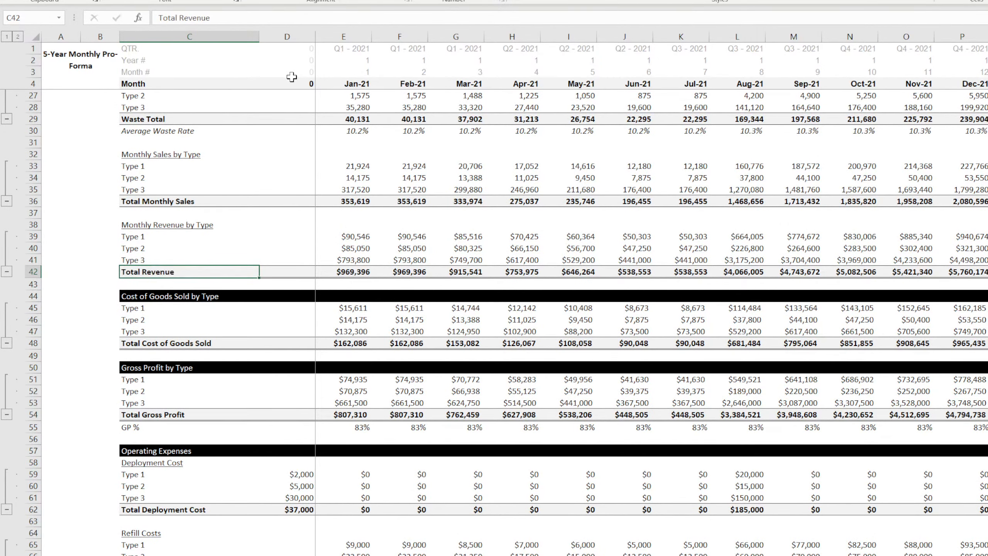
key("ctrl+Return")
Rename the Total Monthly Sales label in C36 as Total Sales.
key("ctrl+Up")
key("ctrl+Up")
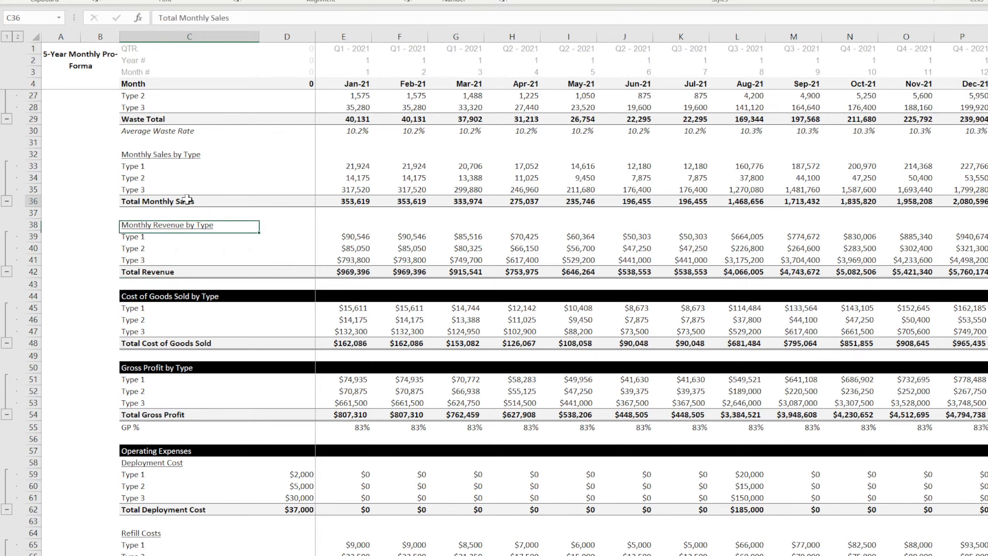
double_click(194, 17)
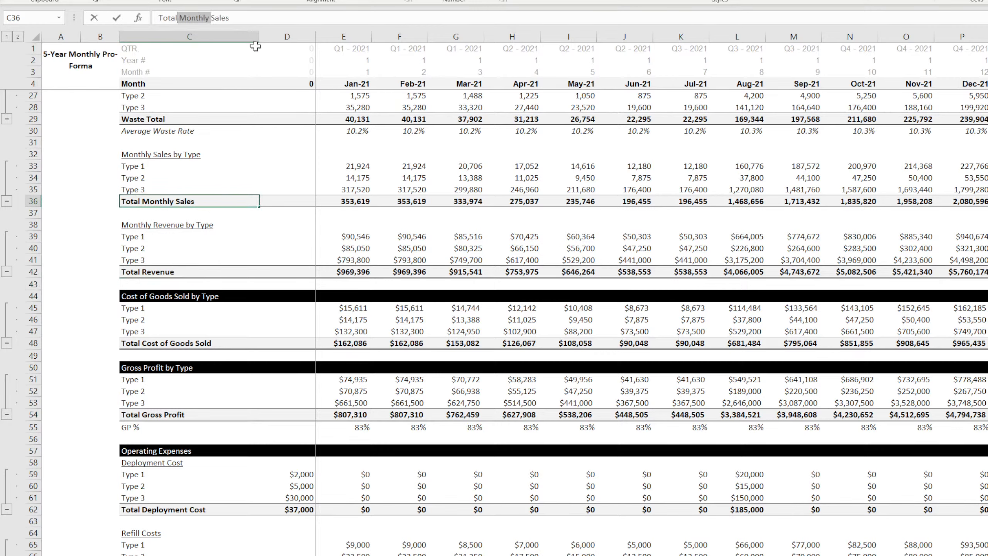
key("Delete")
key("BackSpace")
key("Return")
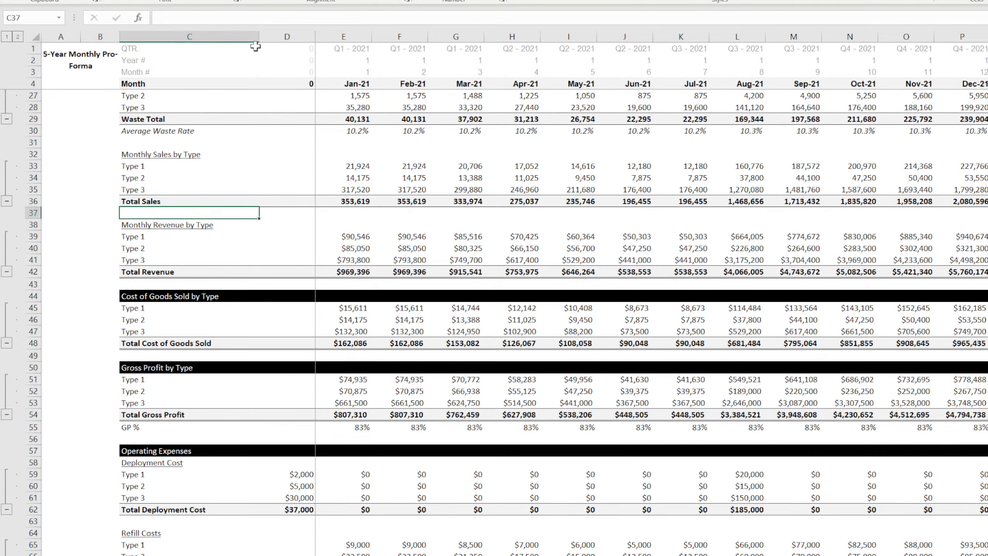
Shorten the deployment total's label in C11 to Total Units Deployed.
scroll(227, 200, "up", 7)
left_click(185, 168)
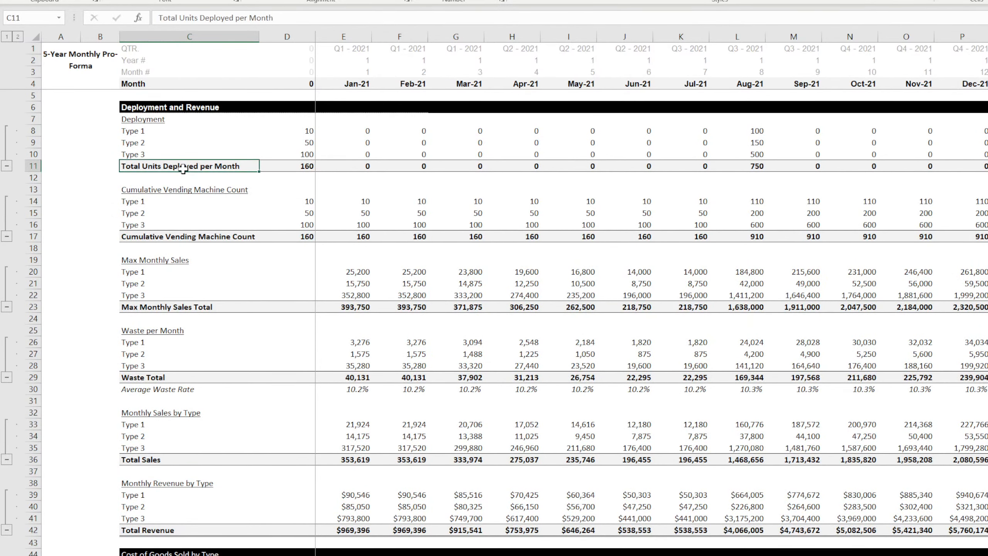
left_click_drag(235, 21, 417, 33)
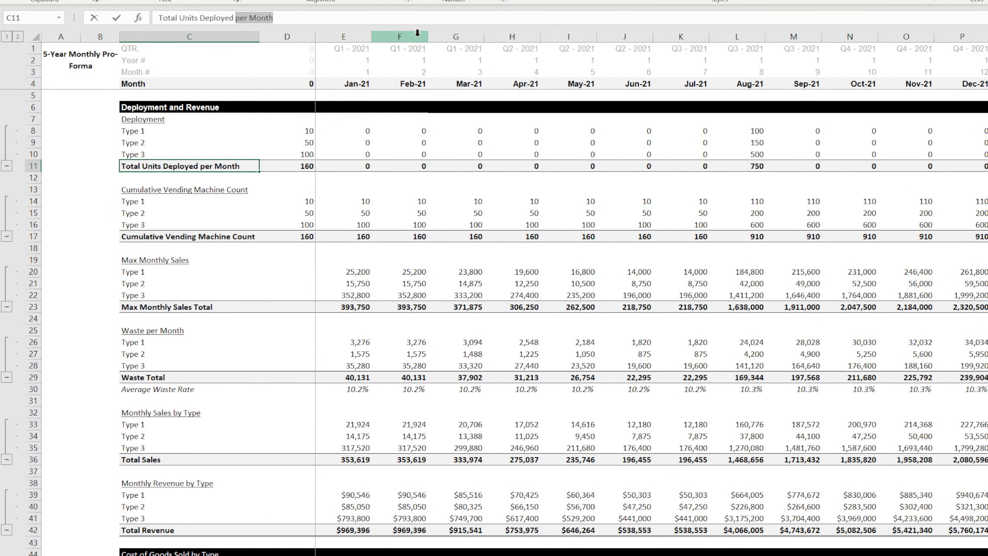
key("BackSpace")
key("Return")
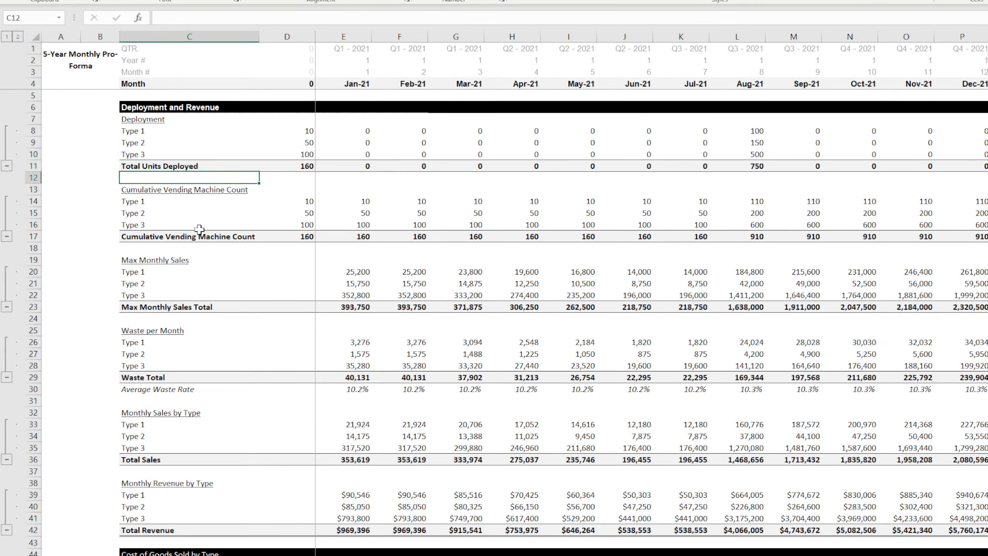
Remove the word Monthly from the max sales labels, making C19 Max Sales and C23 Max Sales Total.
left_click(195, 237)
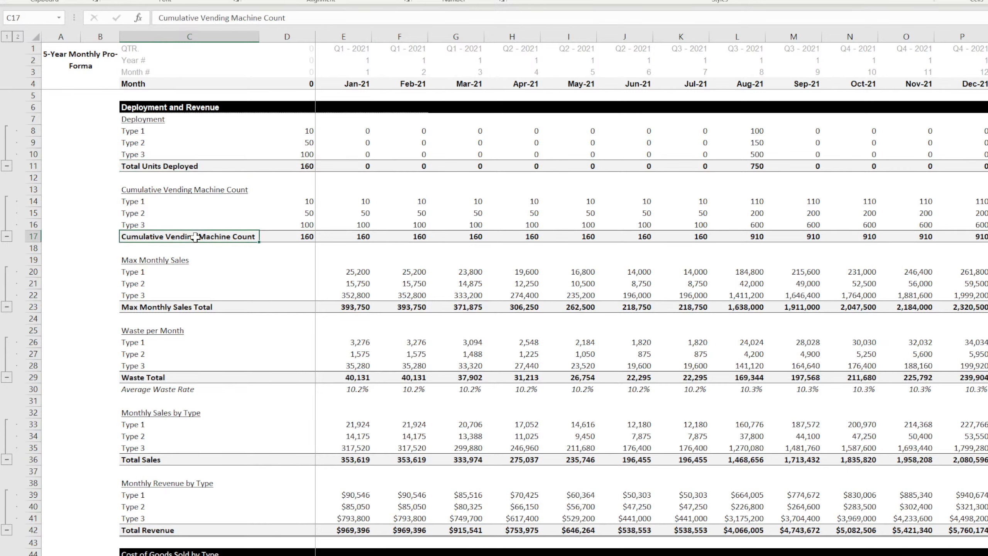
left_click(183, 259)
left_click_drag(208, 17, 173, 17)
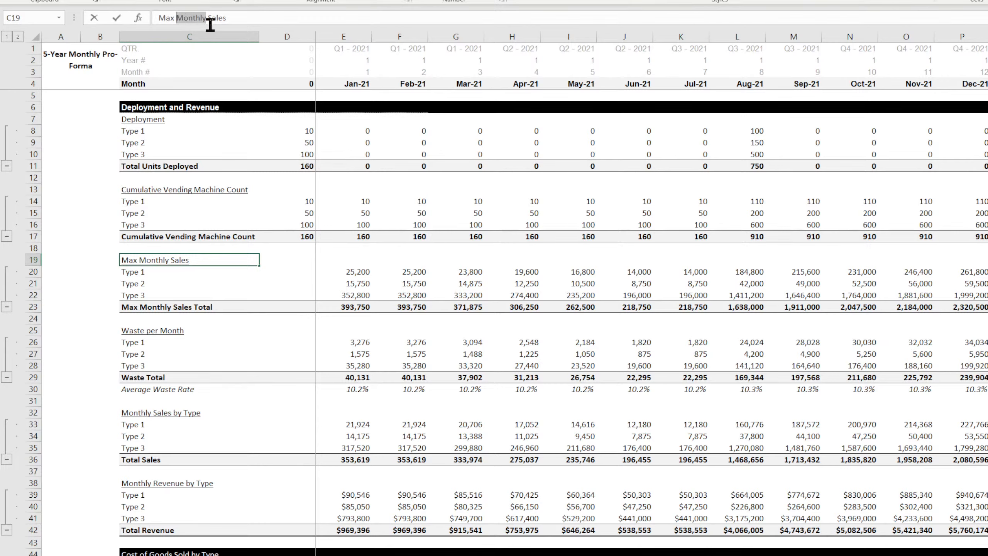
key("BackSpace")
key("Return")
left_click(179, 308)
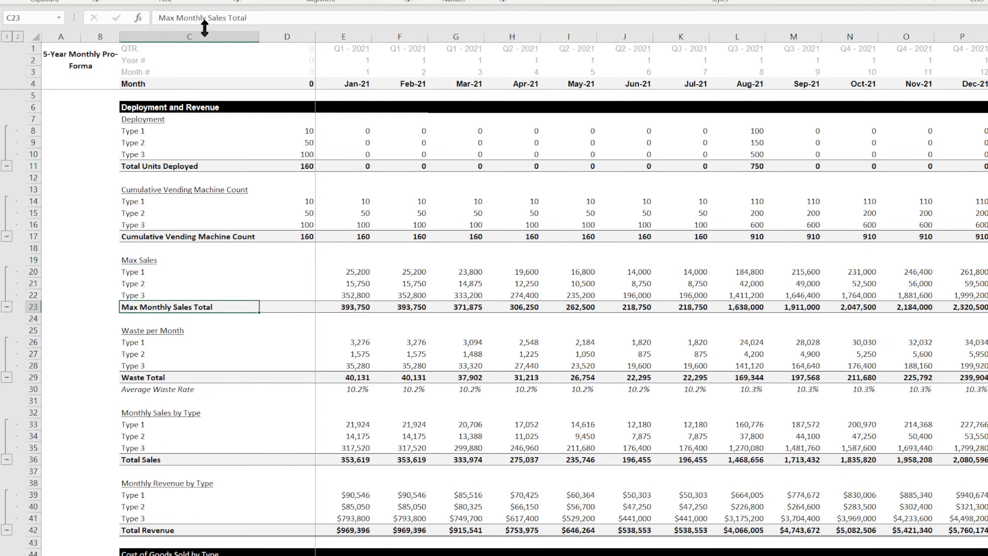
left_click_drag(207, 18, 175, 17)
key("BackSpace")
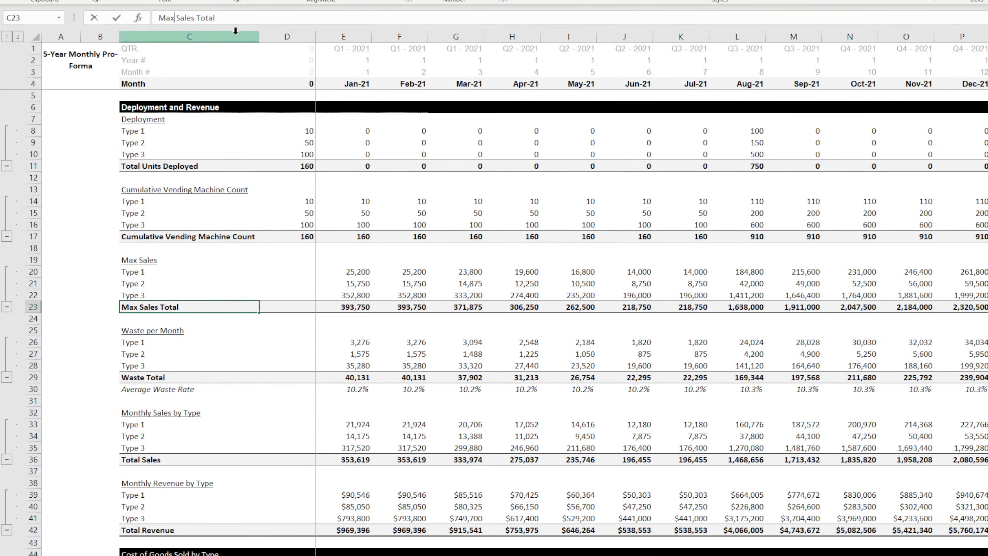
key("Return")
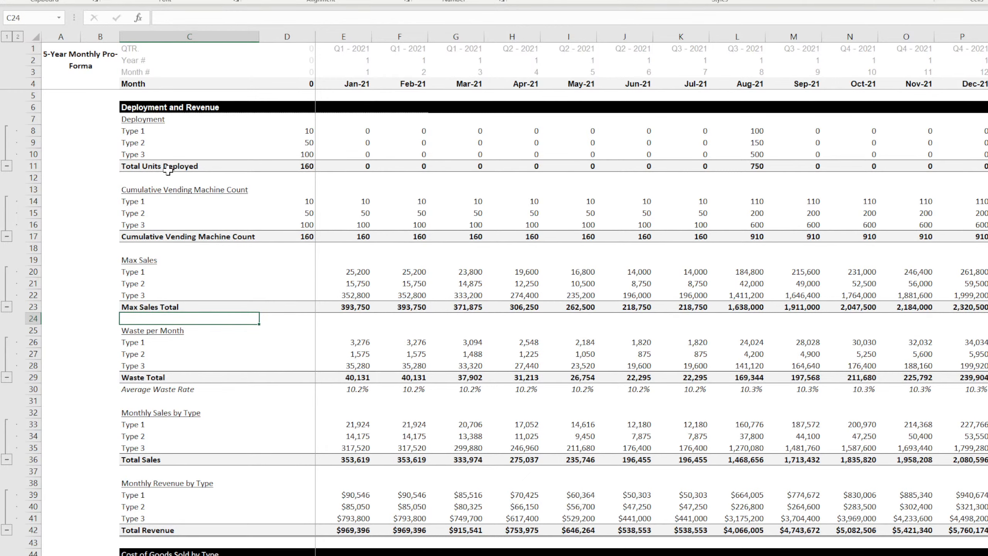
Shorten the section heading in C32 to Sales by Type and the heading in C25 to Waste.
scroll(168, 170, "down", 4)
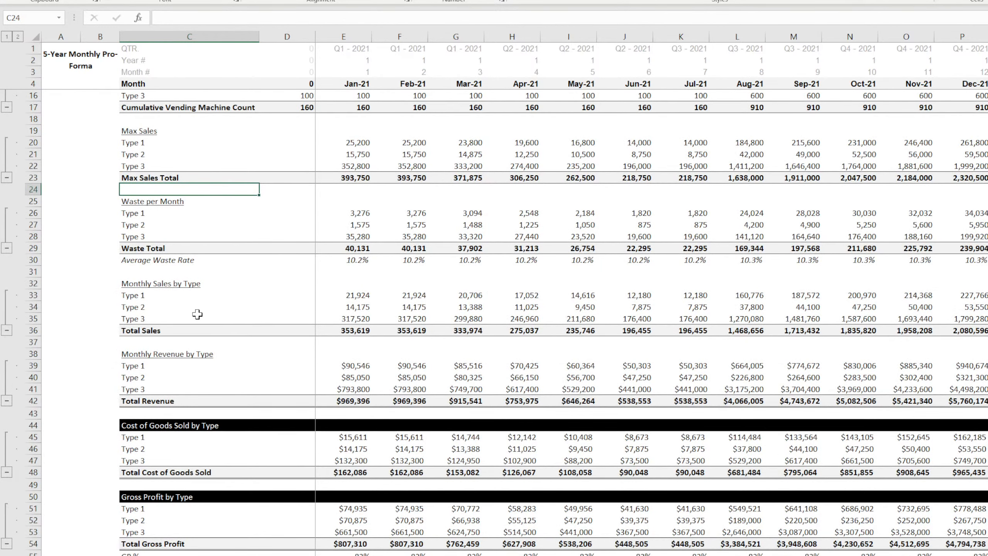
left_click(175, 286)
left_click_drag(190, 17, 153, 16)
key("BackSpace")
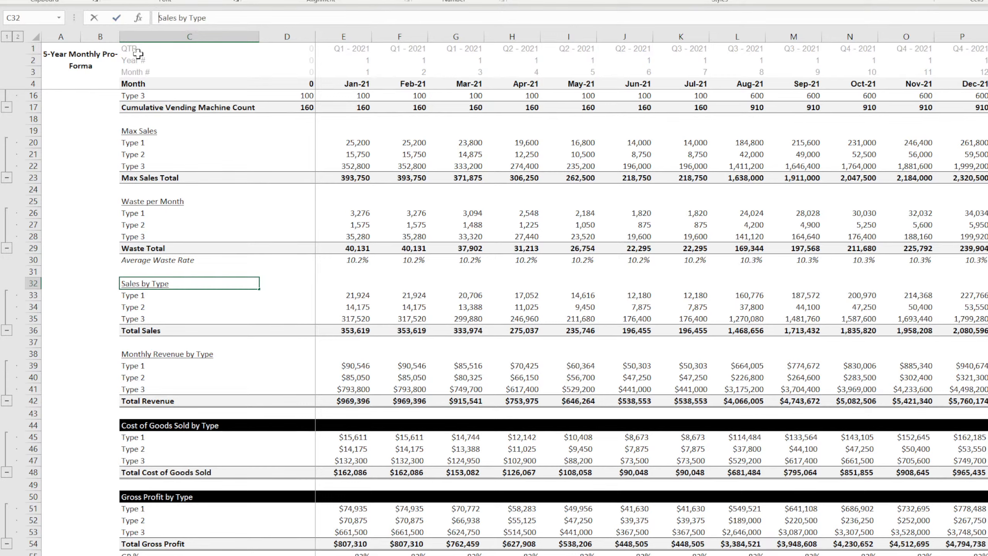
key("Return")
left_click(167, 202)
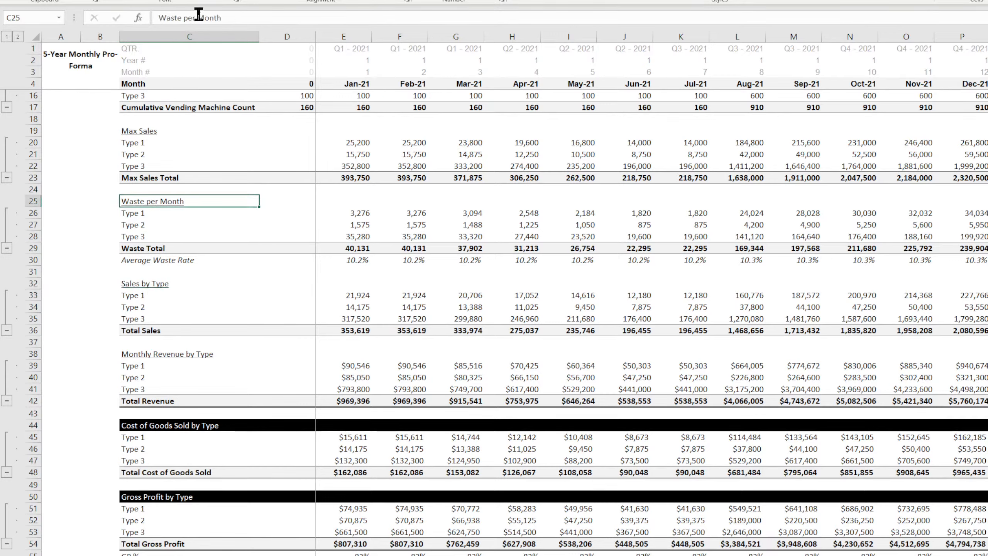
left_click_drag(180, 17, 317, 23)
key("BackSpace")
key("Return")
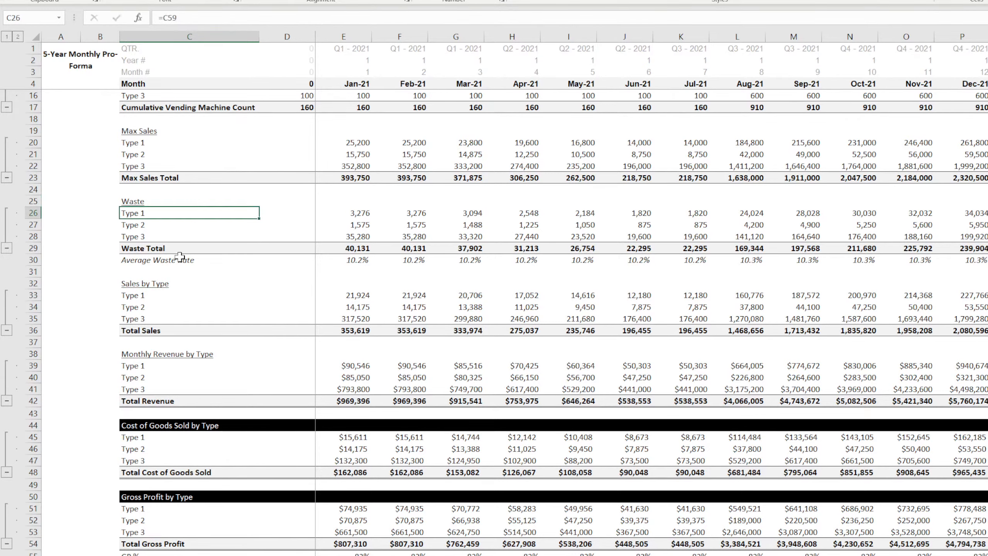
Shorten the monthly revenue section heading in C38 to Revenue by Type.
scroll(177, 168, "up", 4)
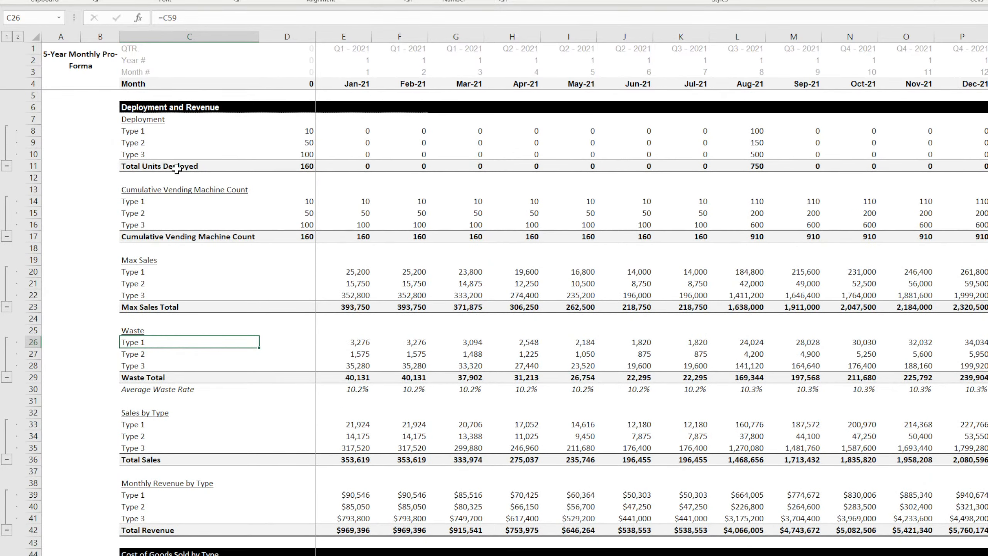
scroll(178, 169, "down", 4)
left_click(159, 354)
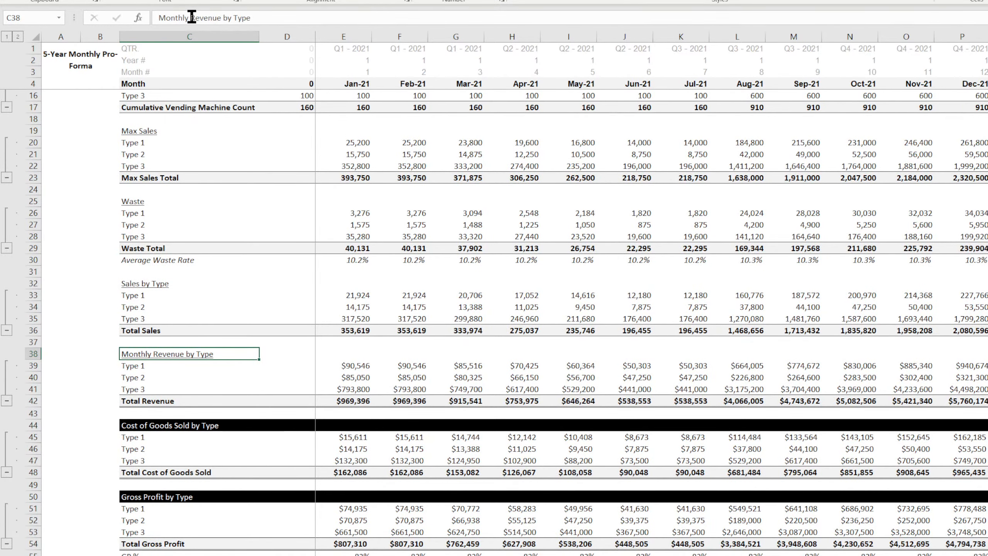
left_click_drag(191, 18, 121, 15)
key("BackSpace")
key("Return")
scroll(176, 280, "down", 4)
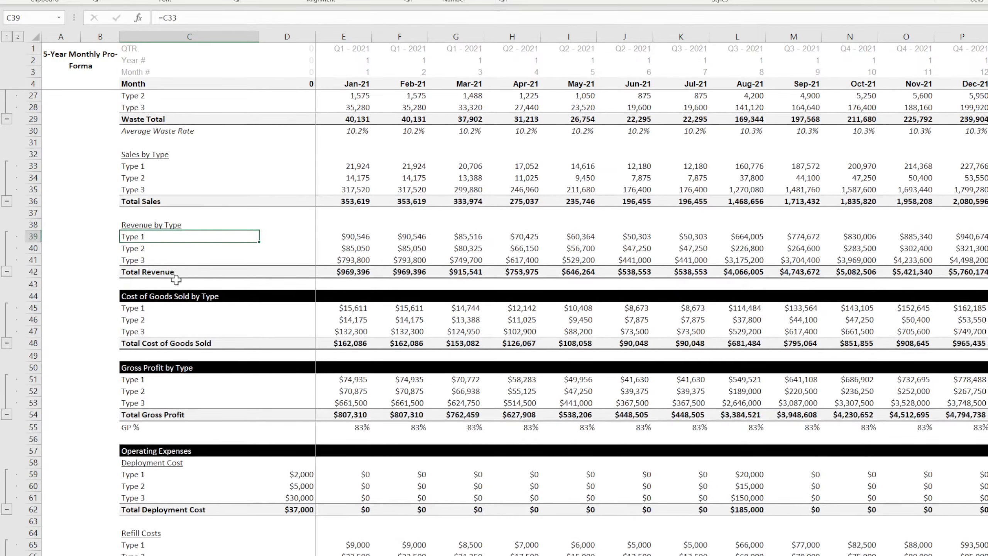
scroll(178, 281, "down", 4)
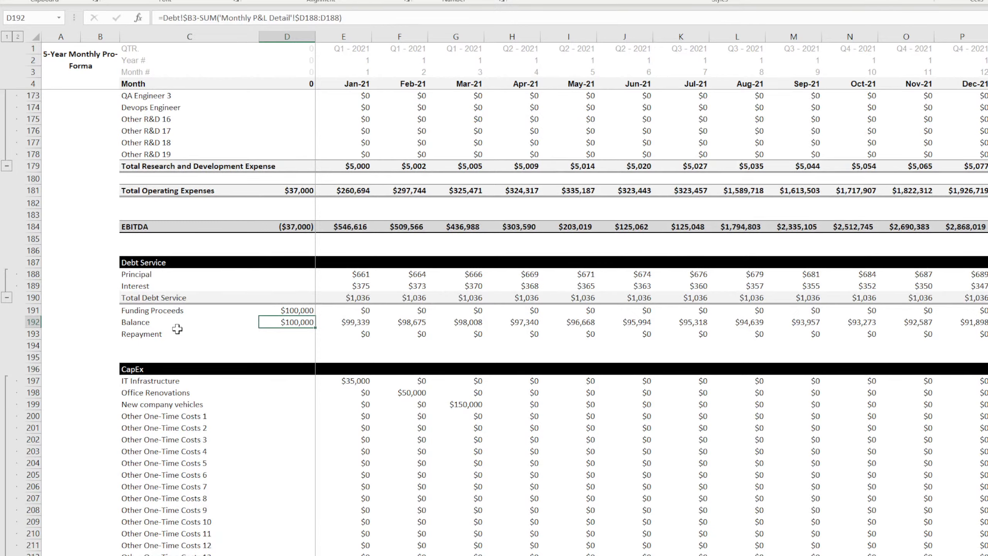
key("Right")
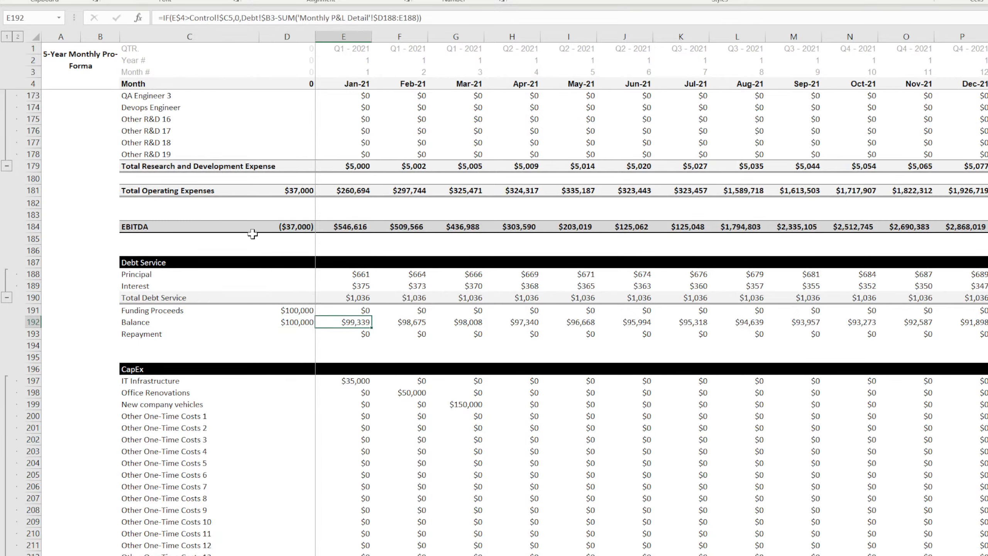
left_click(187, 36)
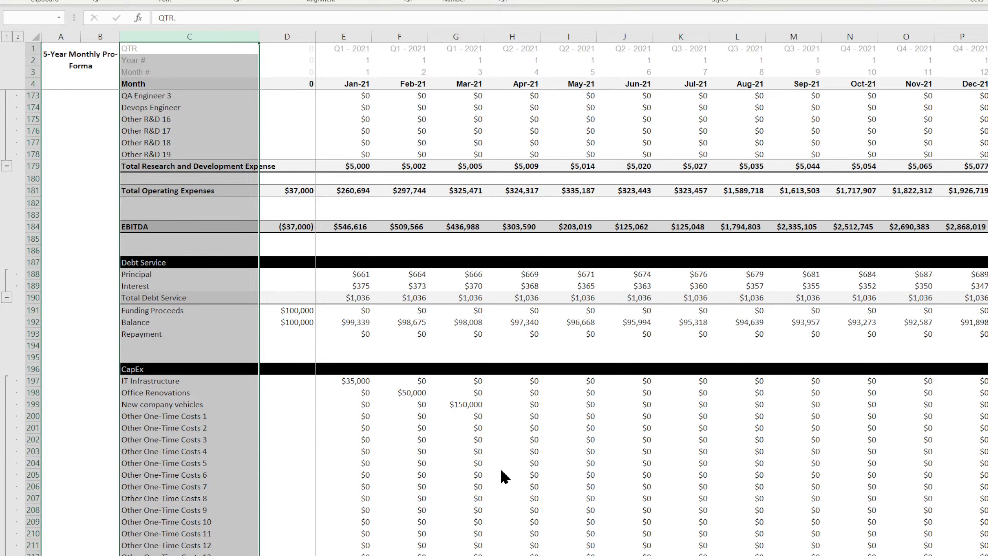
left_click(164, 334)
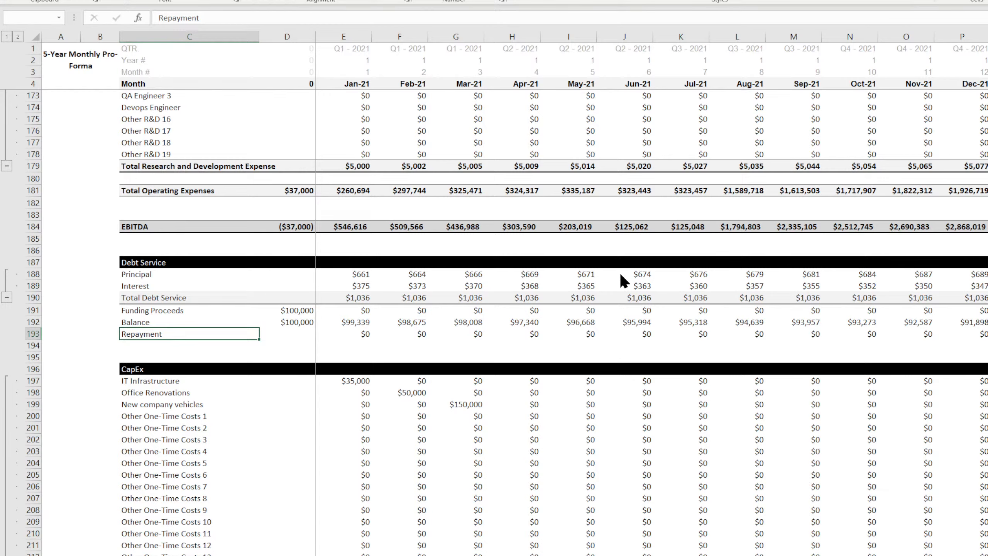
Add a Cash Flow row label in C233, below the EBT row.
left_click(264, 444)
scroll(271, 448, "down", 11)
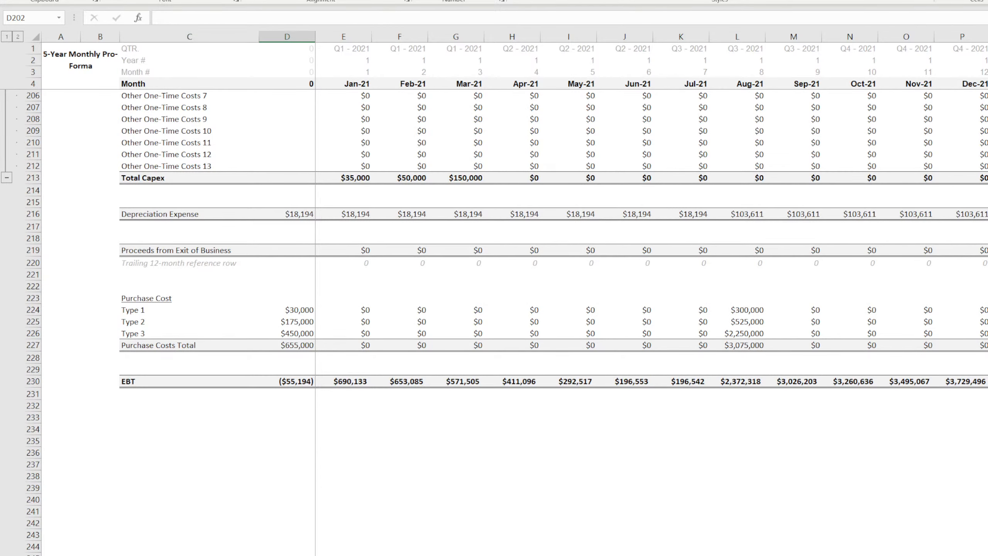
left_click_drag(139, 384, 521, 395)
left_click(141, 395)
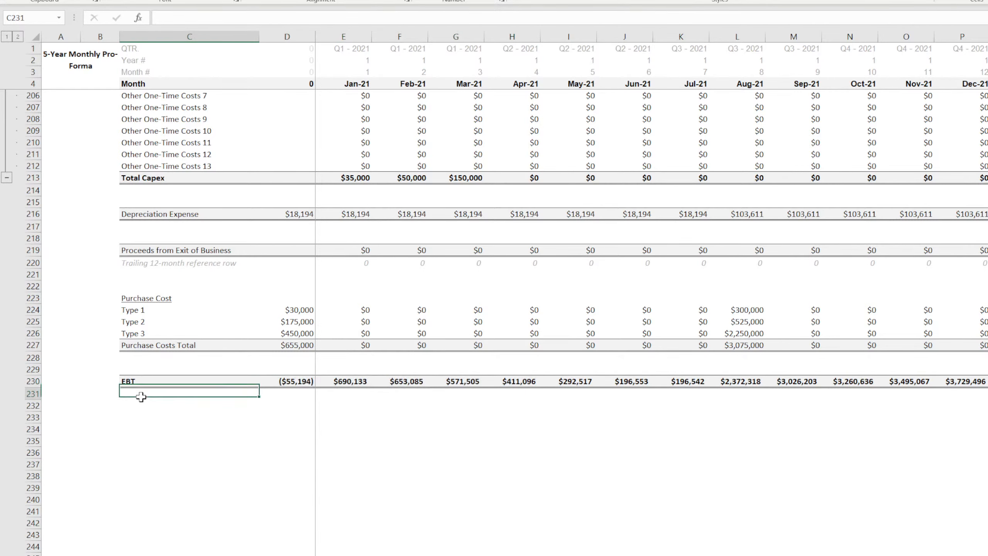
key("Down")
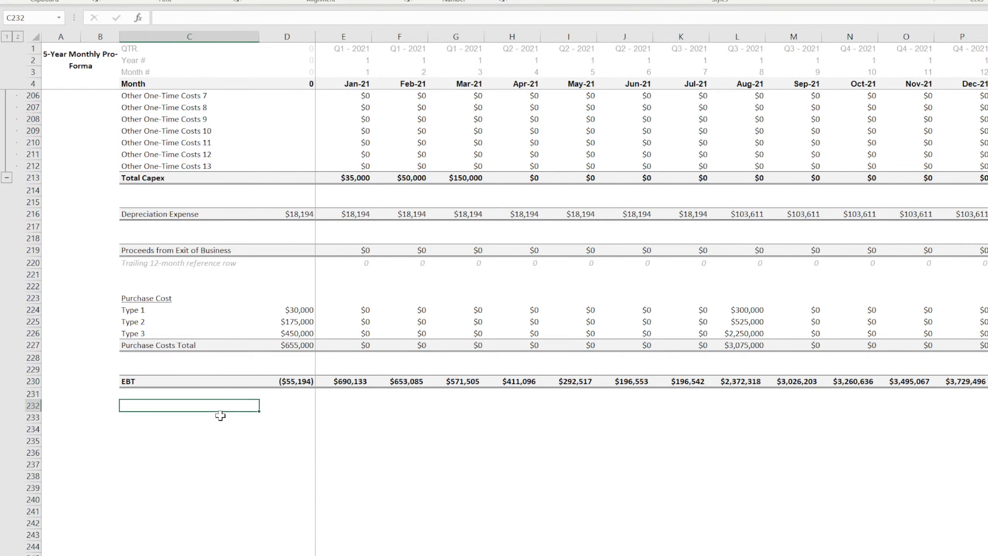
key("Down")
type("Cash Flow")
key("Return")
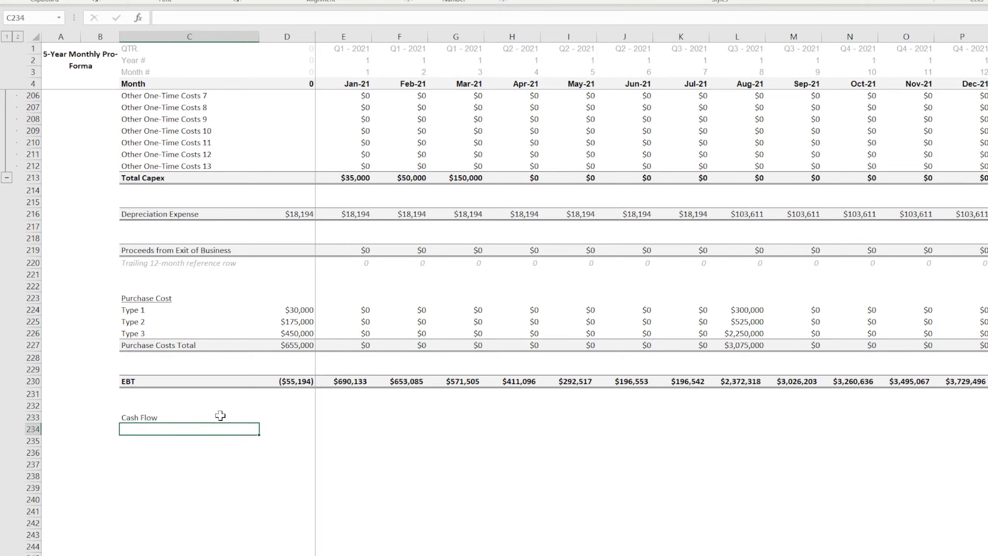
Format C233:H233 in the Cash Flow row with bold text, a grey fill and top and bottom borders.
left_click_drag(136, 418, 498, 416)
left_click(172, 0)
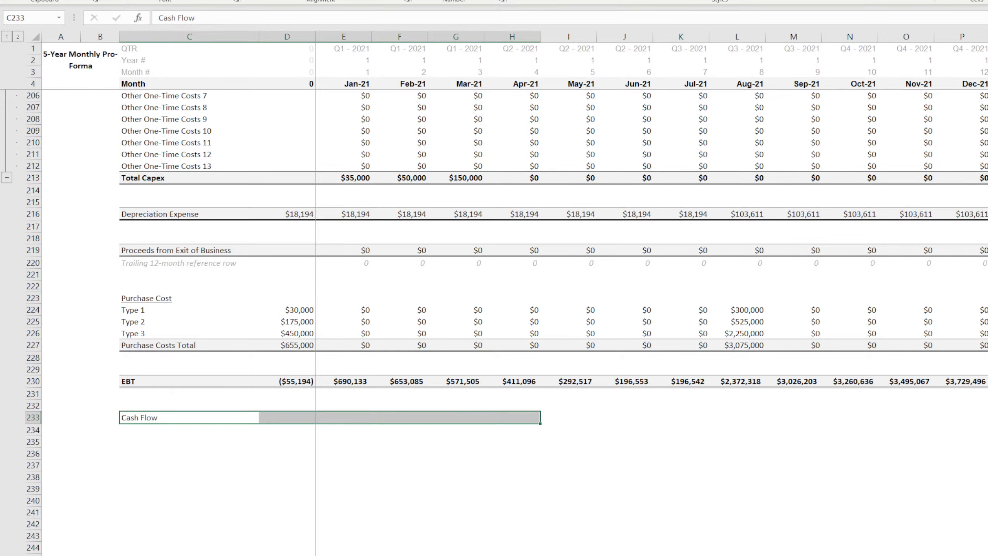
left_click(195, 30)
key("ctrl+b")
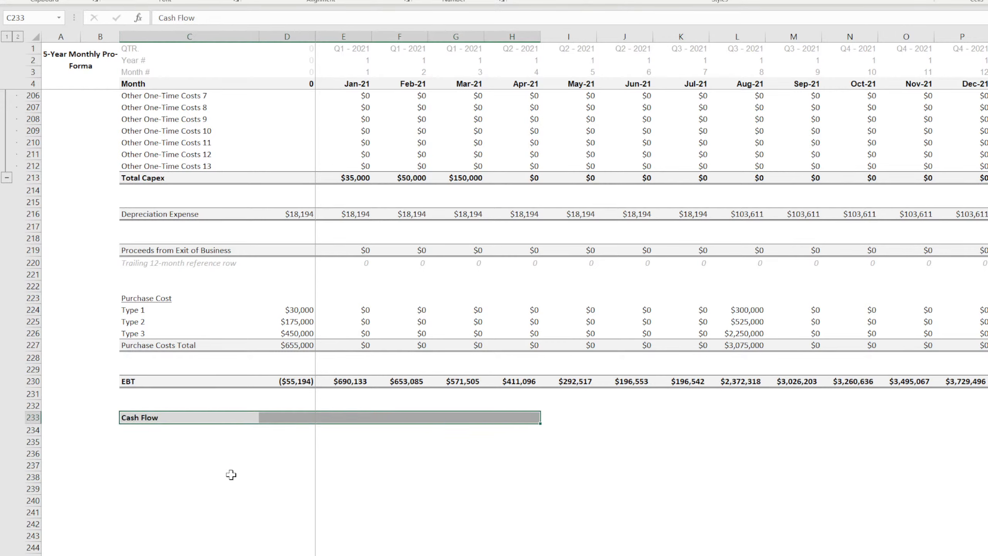
left_click(218, 500)
left_click(165, 418)
left_click(302, 418)
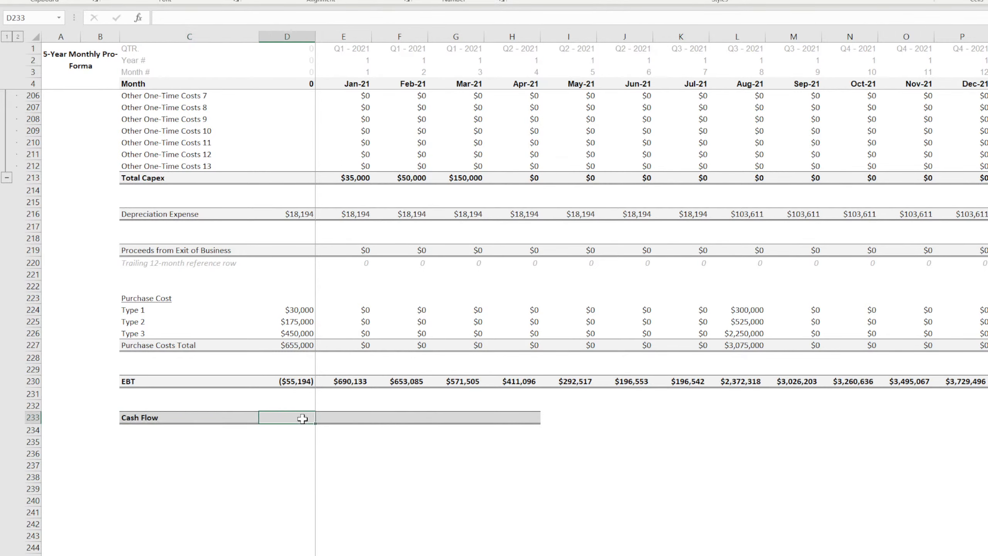
type("=")
scroll(373, 491, "up", 20)
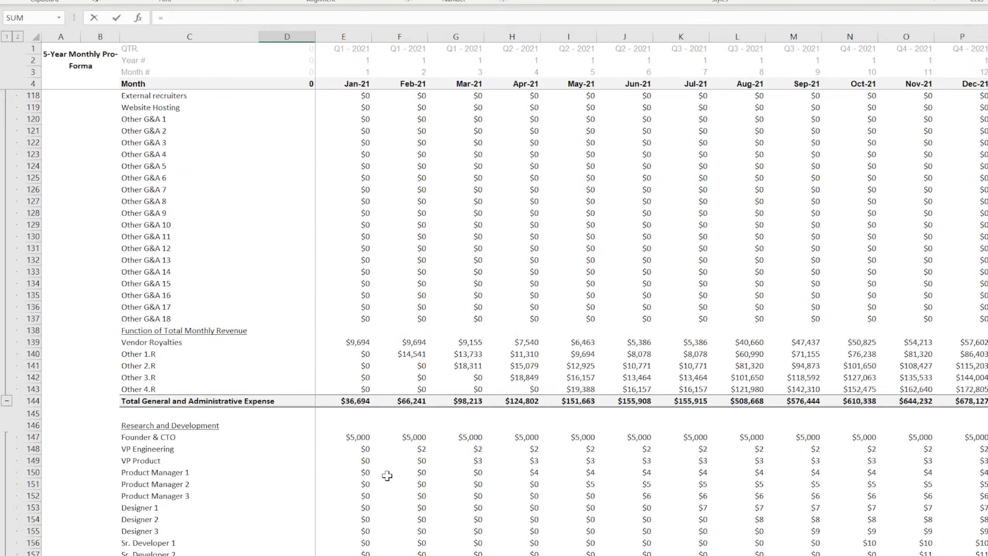
scroll(388, 468, "down", 7)
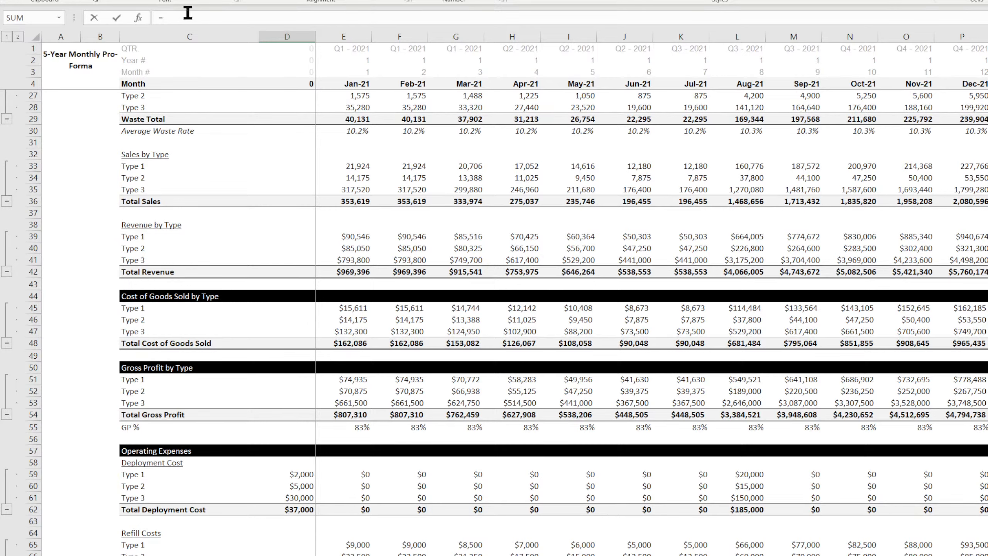
key("Escape")
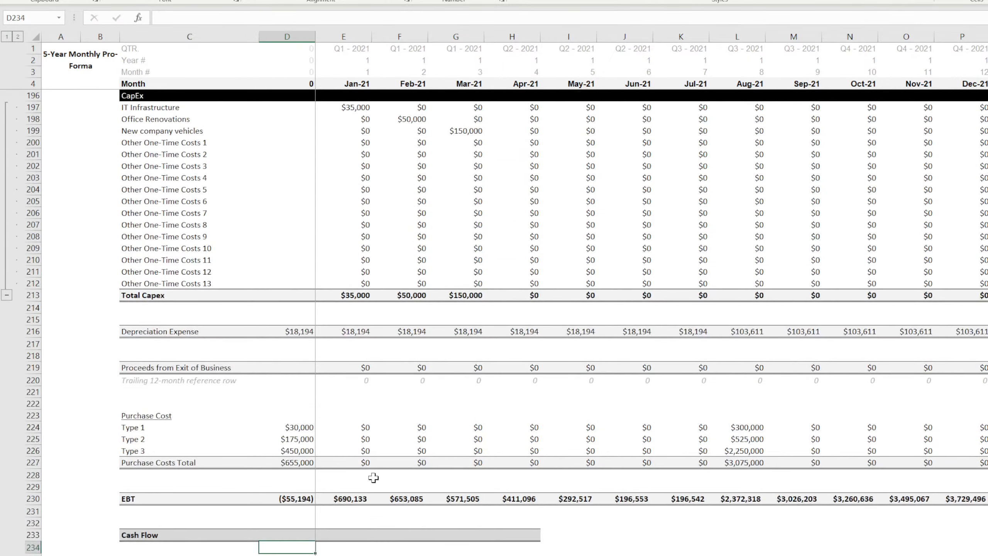
Subtract Total Cost of Goods Sold in the EBT formula in D230, making it =D42-D48-D181-D189-D216+D219.
double_click(294, 499)
scroll(459, 397, "up", 18)
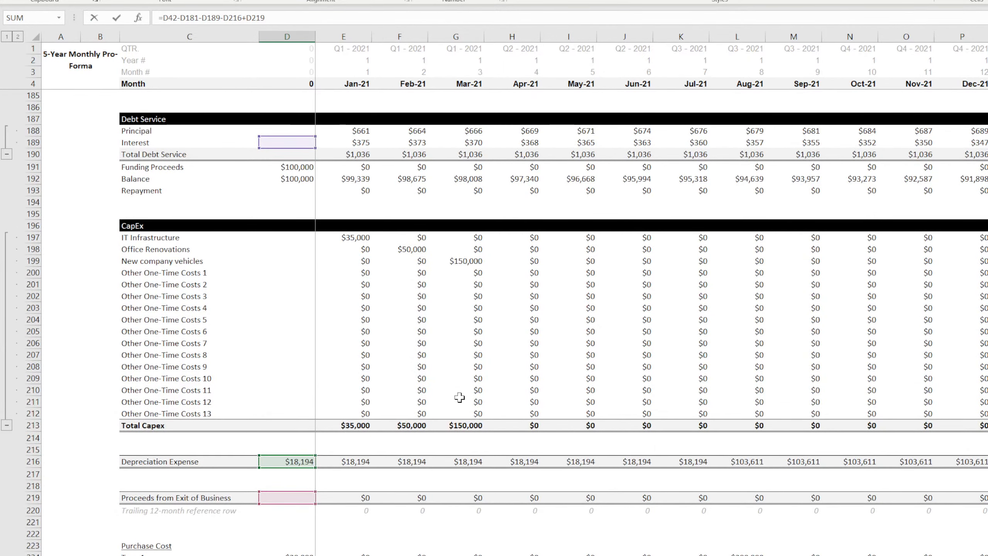
scroll(459, 397, "up", 20)
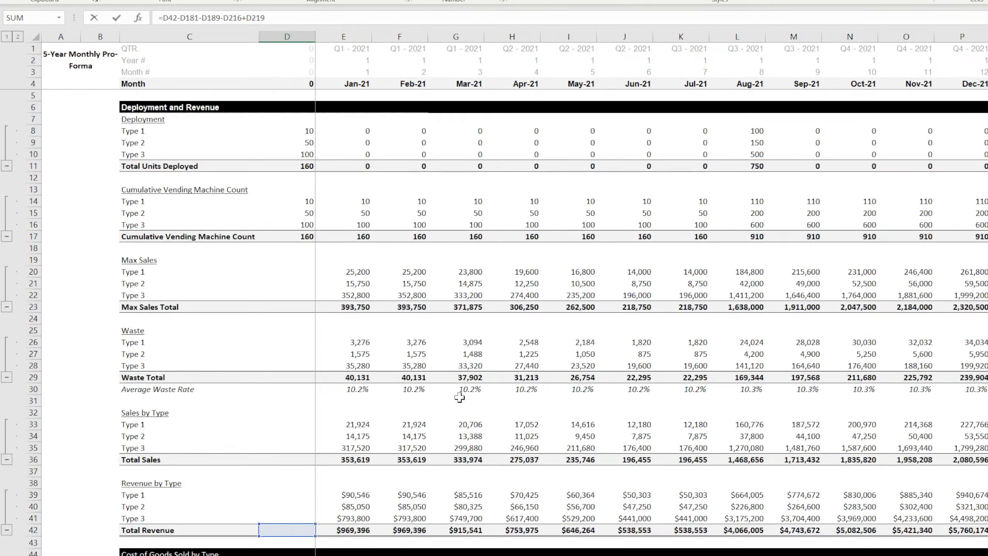
scroll(460, 397, "down", 4)
scroll(295, 412, "down", 8)
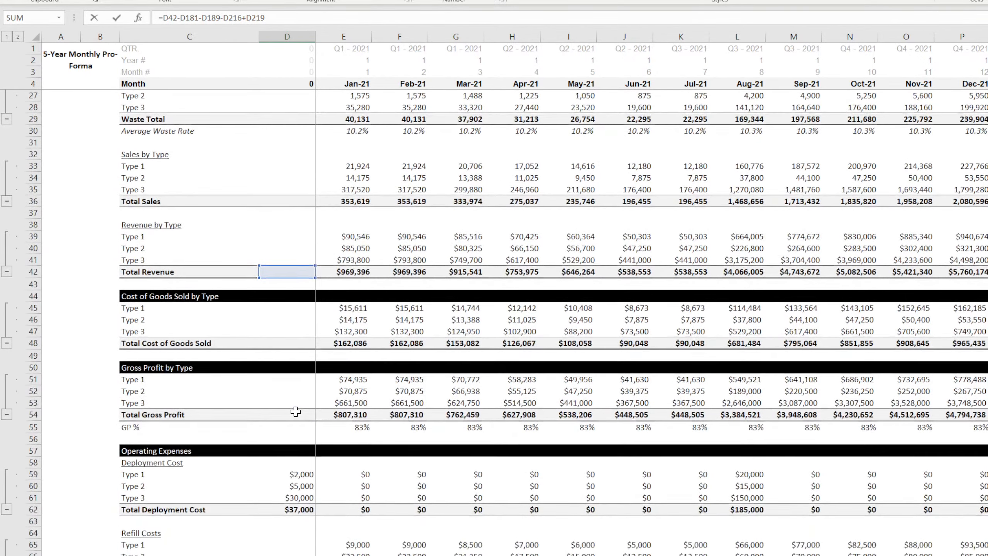
scroll(296, 412, "down", 20)
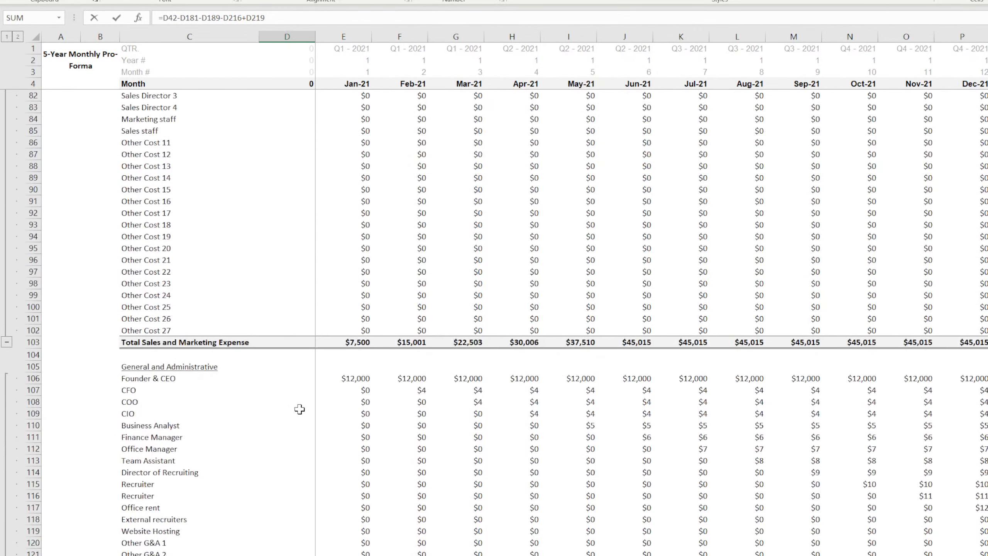
scroll(295, 409, "up", 20)
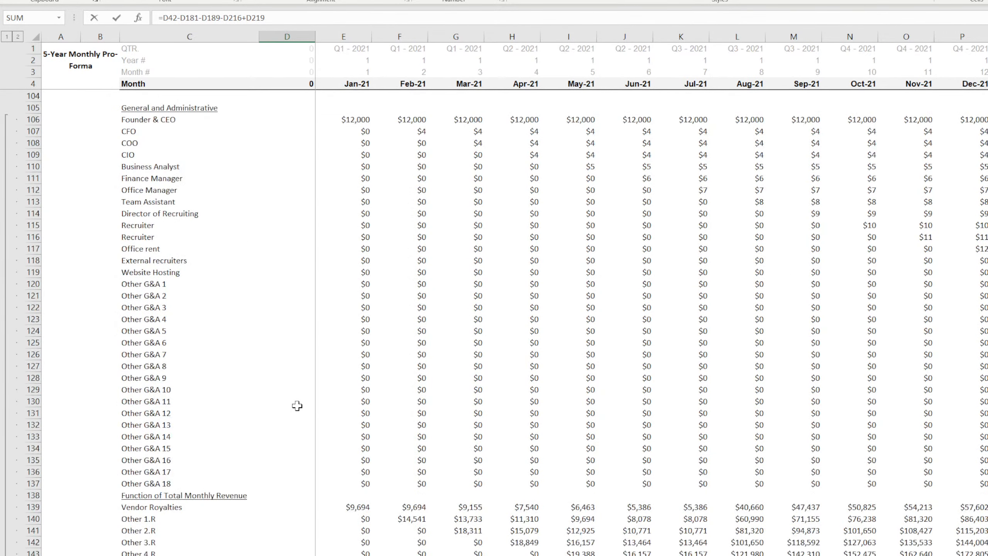
left_click(181, 18)
type("-")
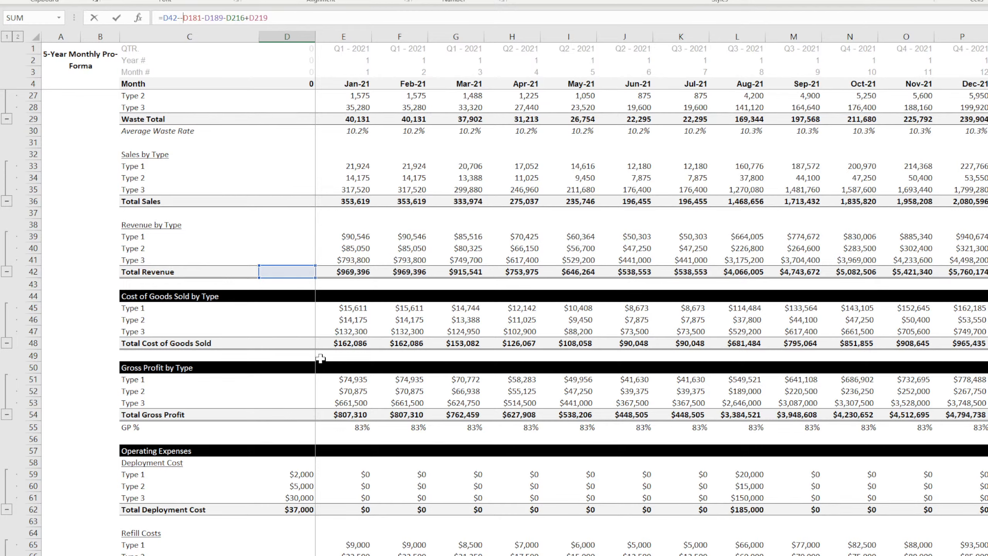
left_click(299, 343)
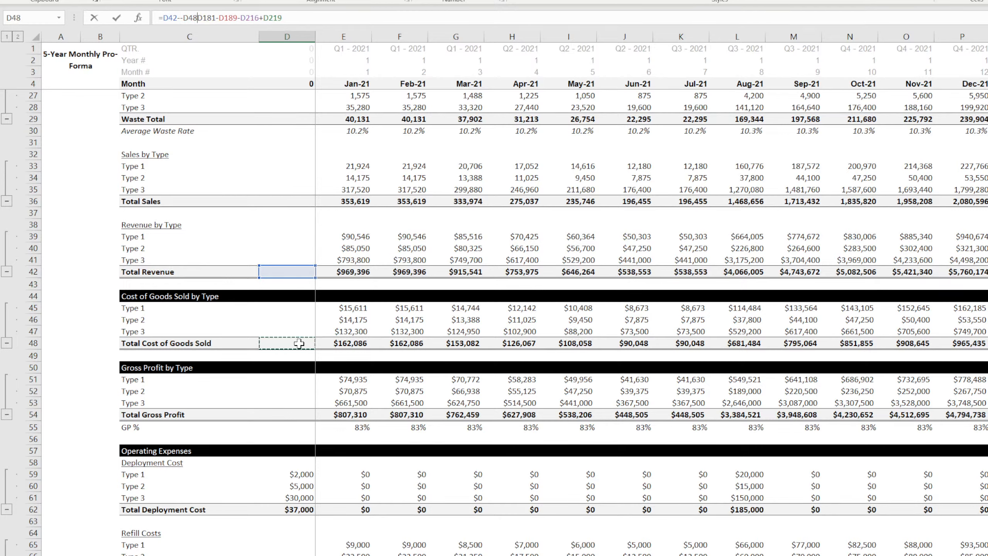
left_click(180, 18)
key("BackSpace")
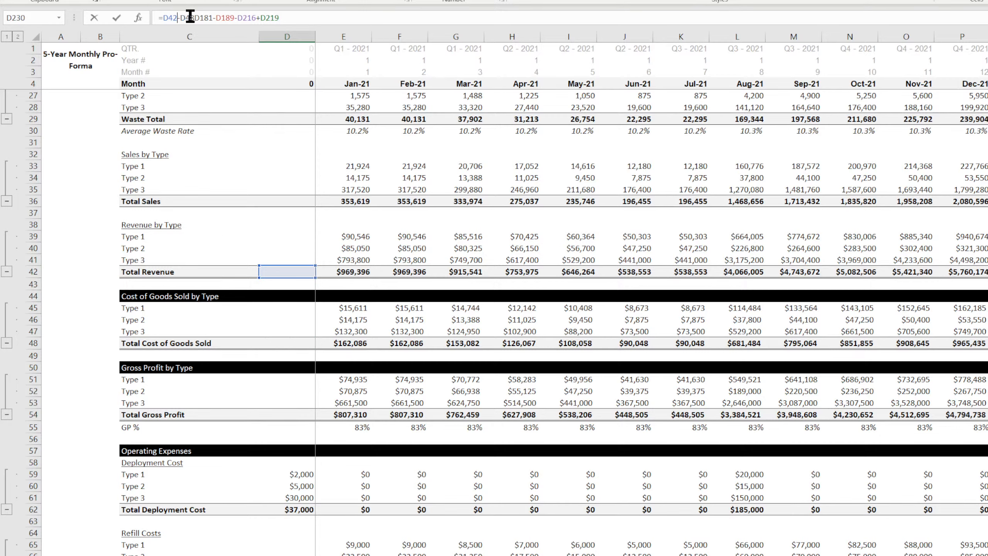
type("-")
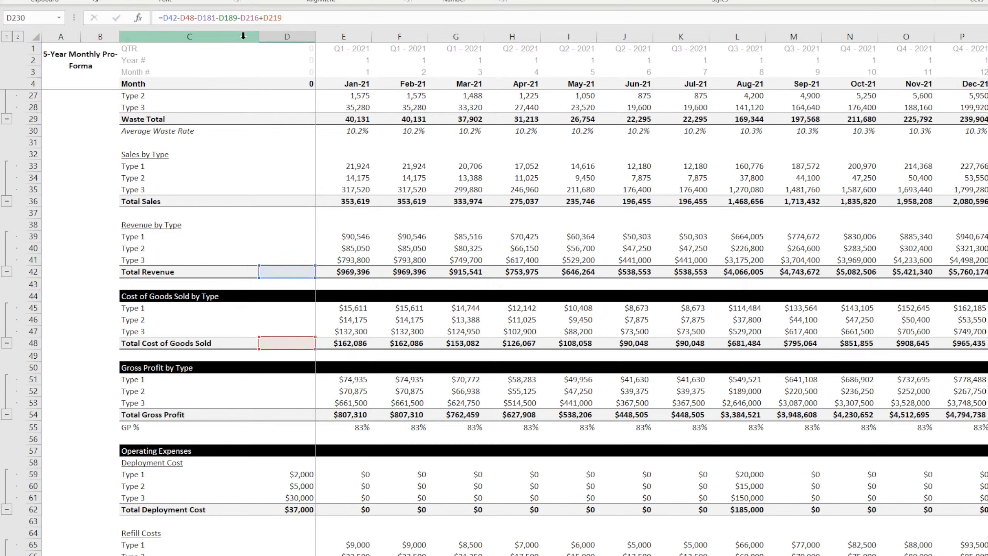
Commit the corrected EBT formula in D230 and copy it across all monthly columns of row 230.
key("Return")
scroll(288, 315, "down", 4)
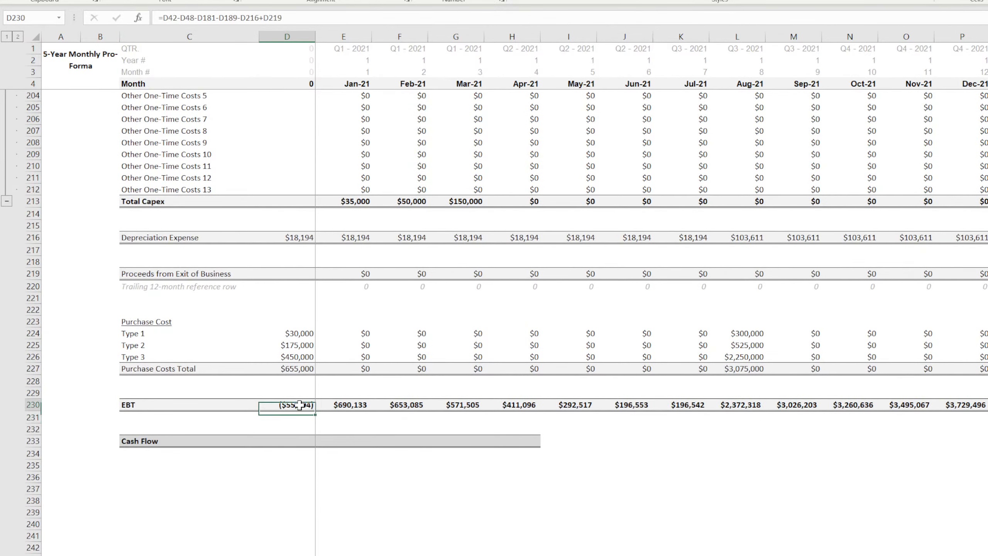
left_click_drag(315, 413, 739, 414)
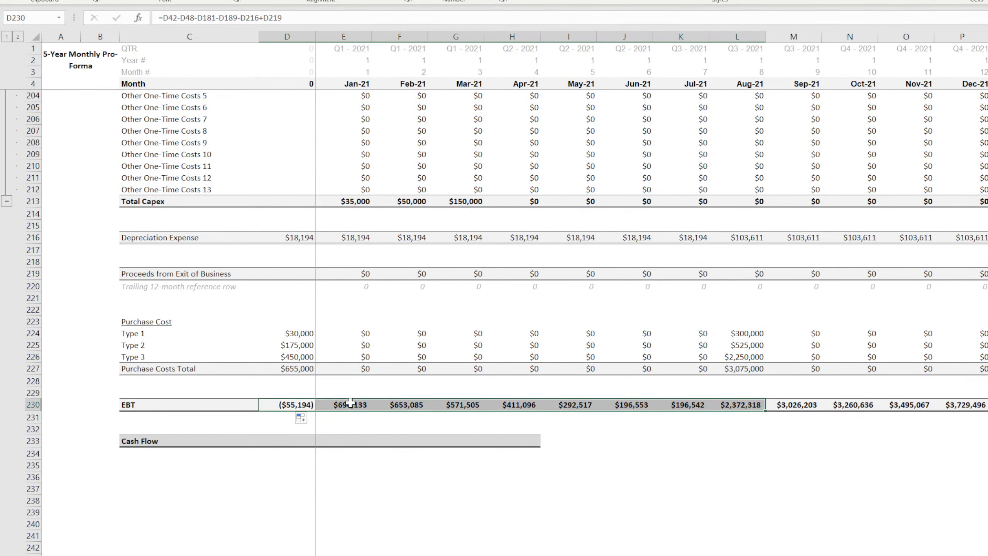
left_click(296, 405)
left_click_drag(315, 411, 984, 406)
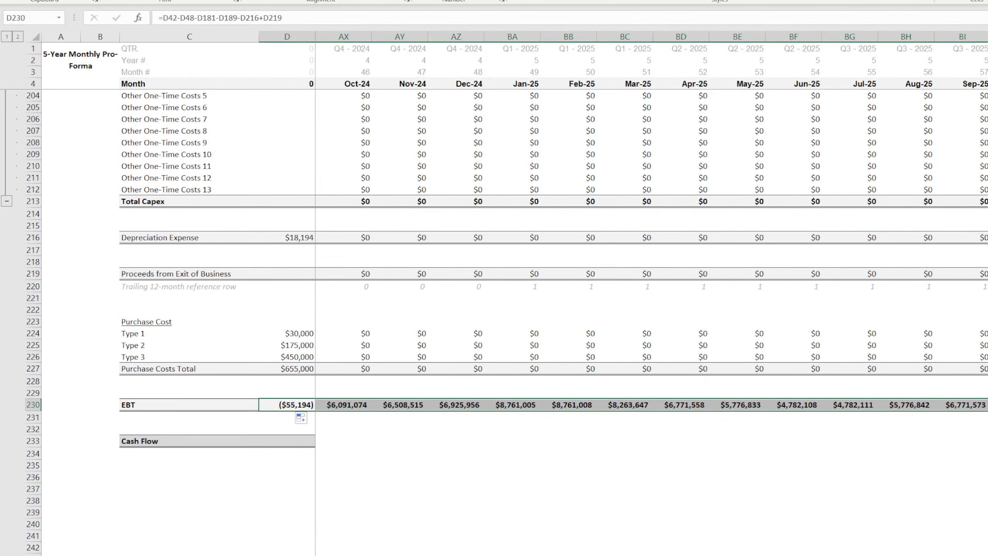
scroll(652, 323, "left", 15)
left_click(741, 502)
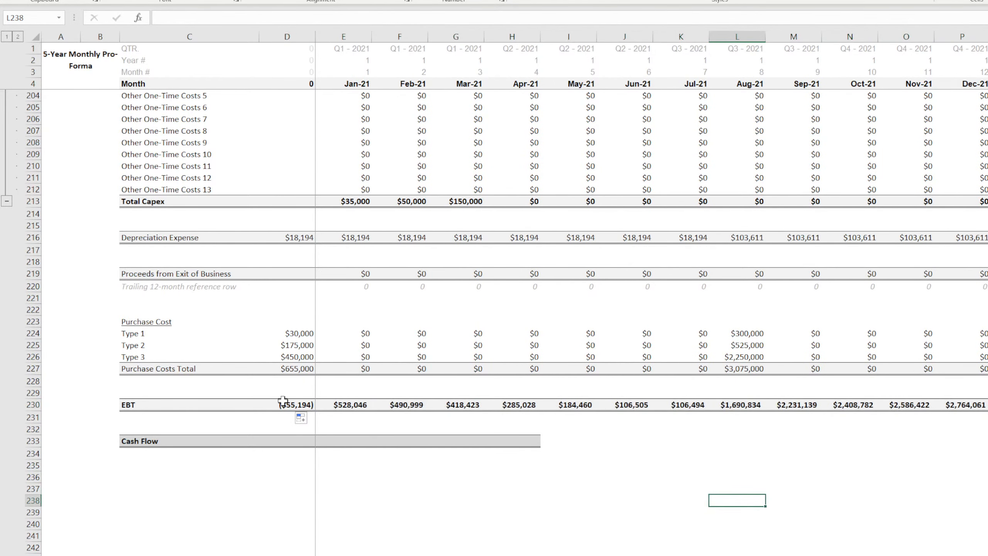
left_click(283, 403)
left_click(343, 405)
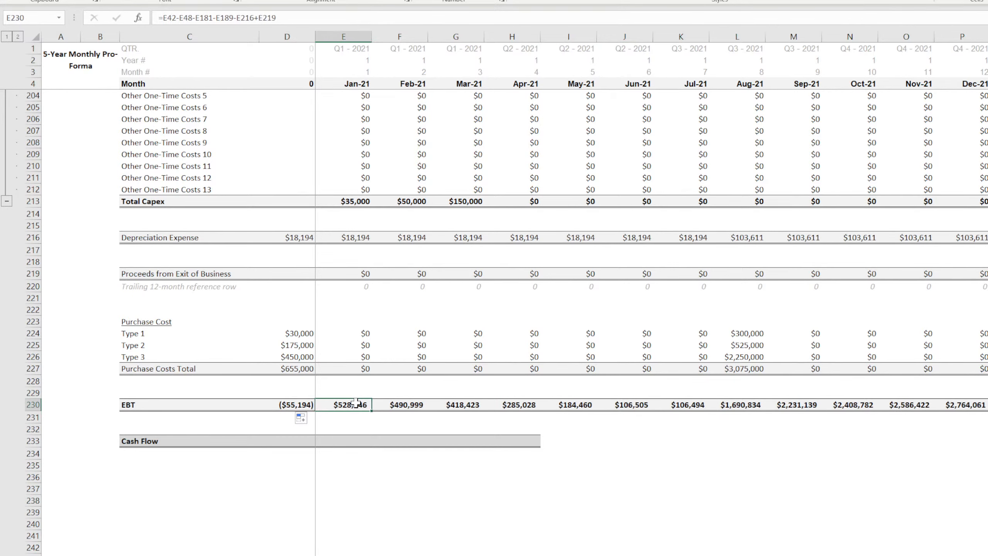
left_click(415, 406)
Enter a Cash Flow formula in D233 that subtracts cost of goods sold and operating expenses from Total Revenue, =D42-D48-D181.
left_click(294, 440)
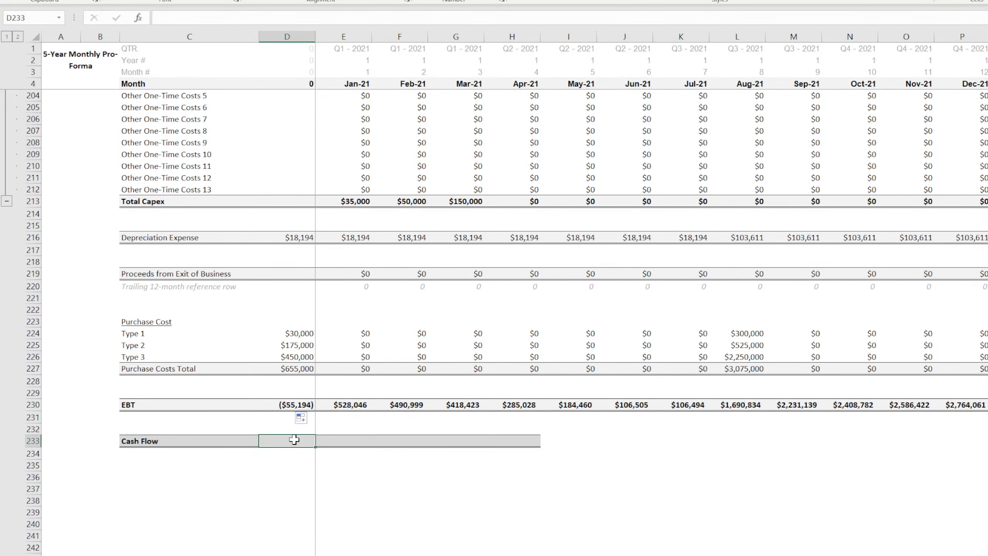
type("=")
scroll(443, 491, "up", 20)
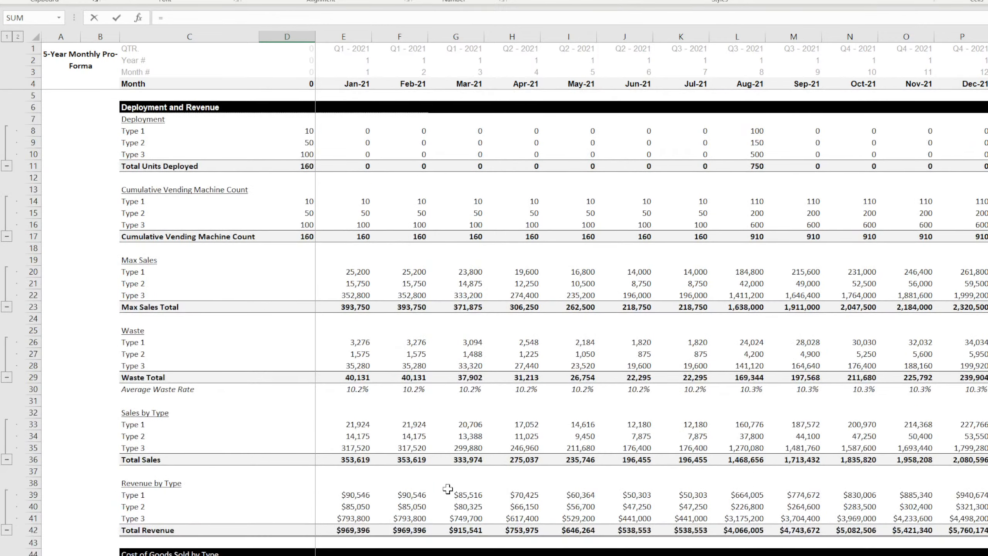
scroll(448, 488, "down", 7)
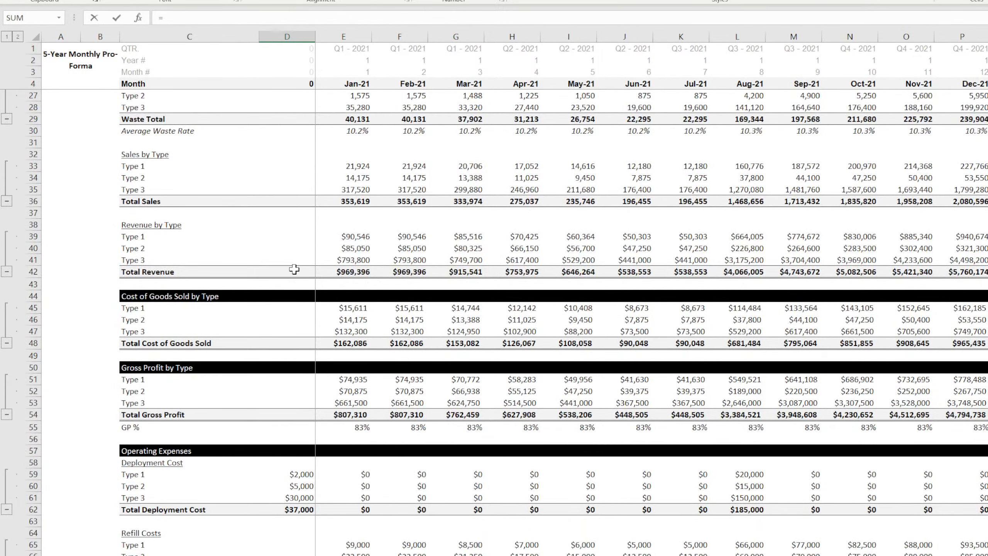
left_click(294, 269)
type("-")
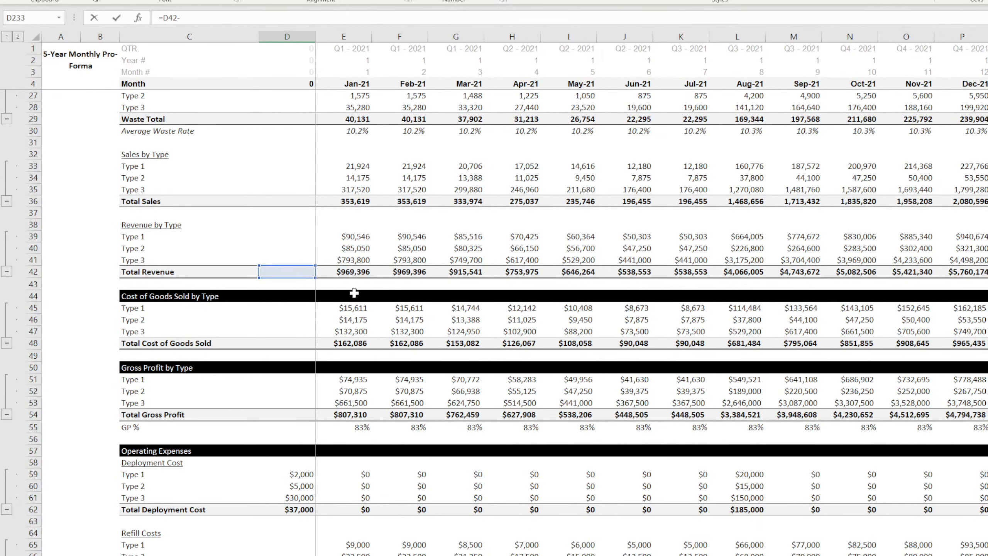
left_click(307, 343)
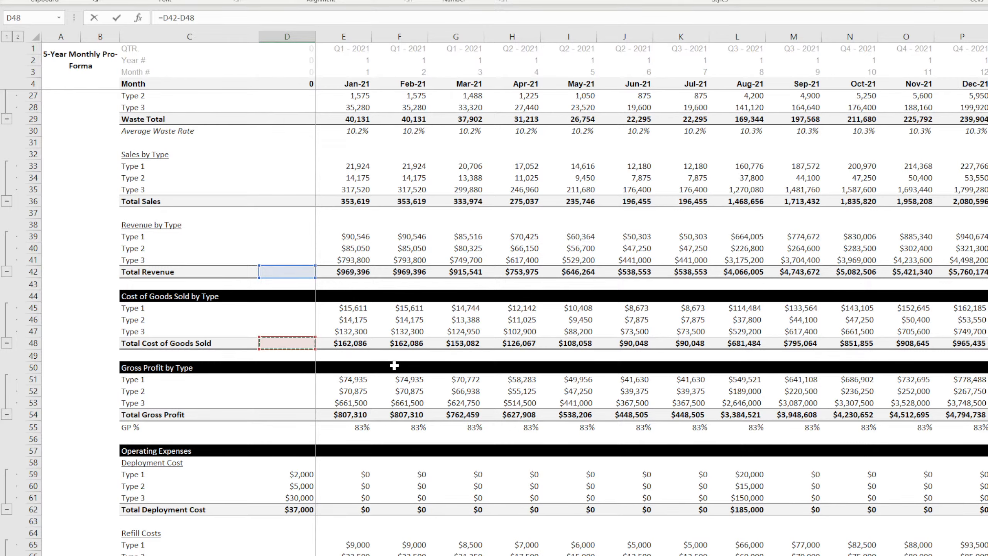
type("-")
scroll(352, 438, "down", 20)
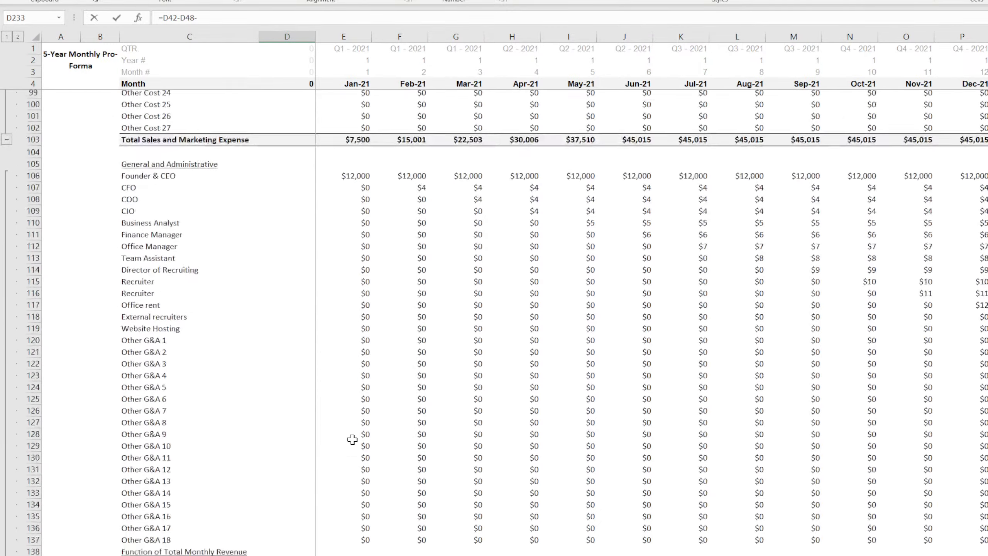
scroll(352, 439, "down", 11)
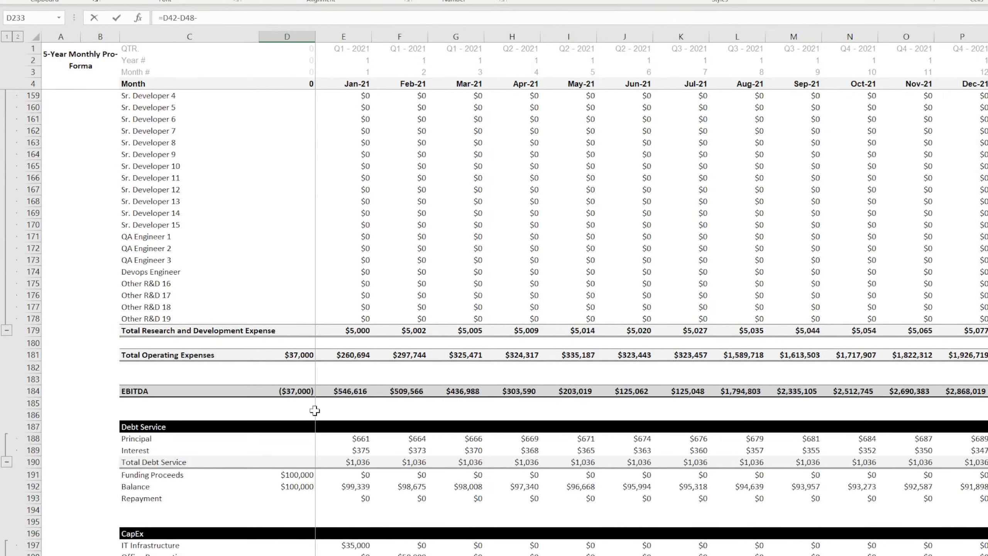
left_click(307, 356)
key("Return")
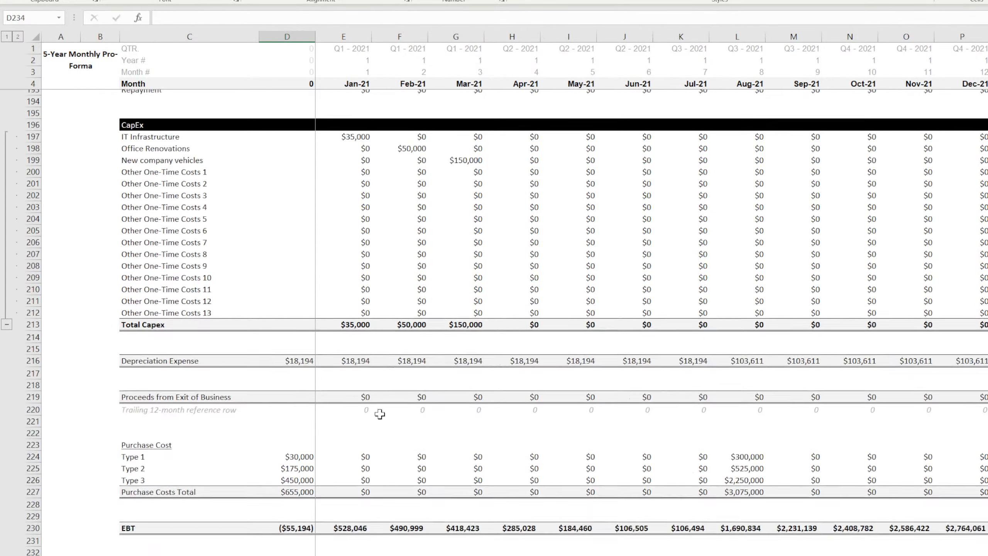
Check which expense subtotals the Total Operating Expenses formula in D181 adds up, tracing each referenced row.
scroll(360, 536, "up", 2)
scroll(362, 477, "up", 12)
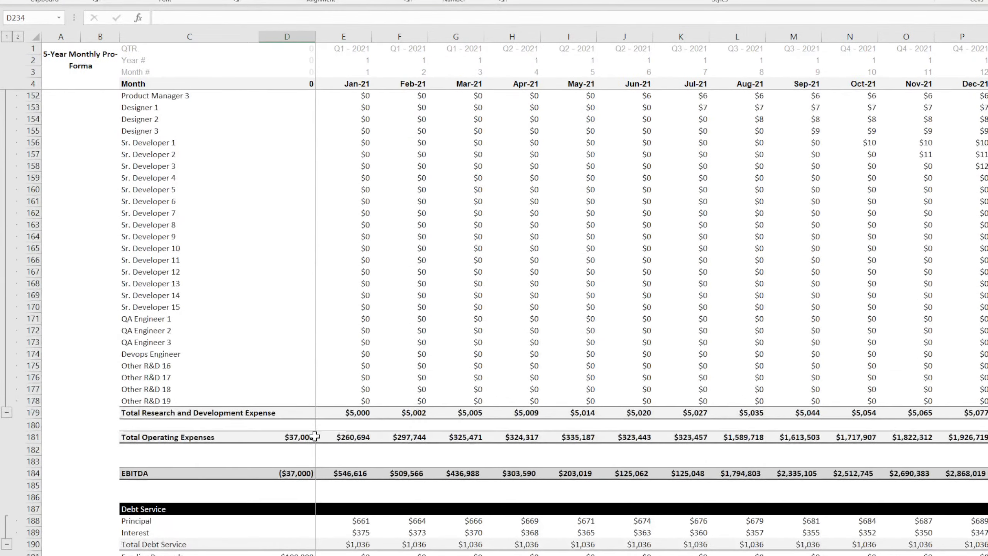
double_click(305, 436)
scroll(288, 412, "up", 4)
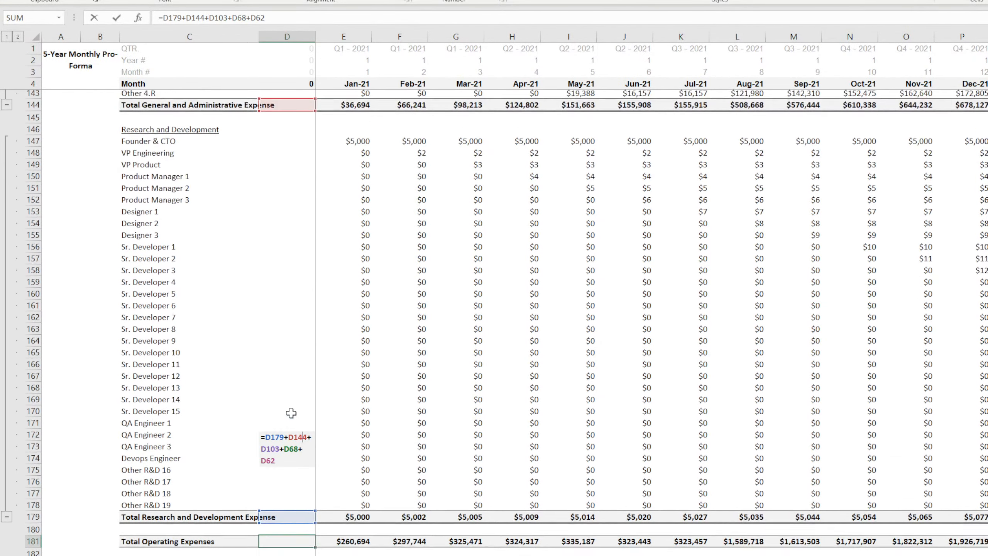
scroll(291, 413, "up", 20)
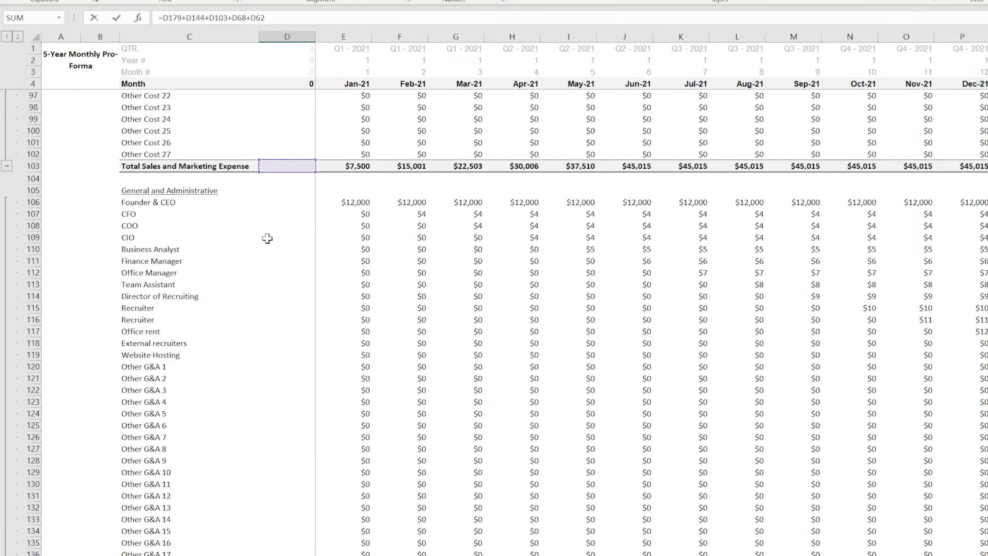
scroll(290, 303, "up", 7)
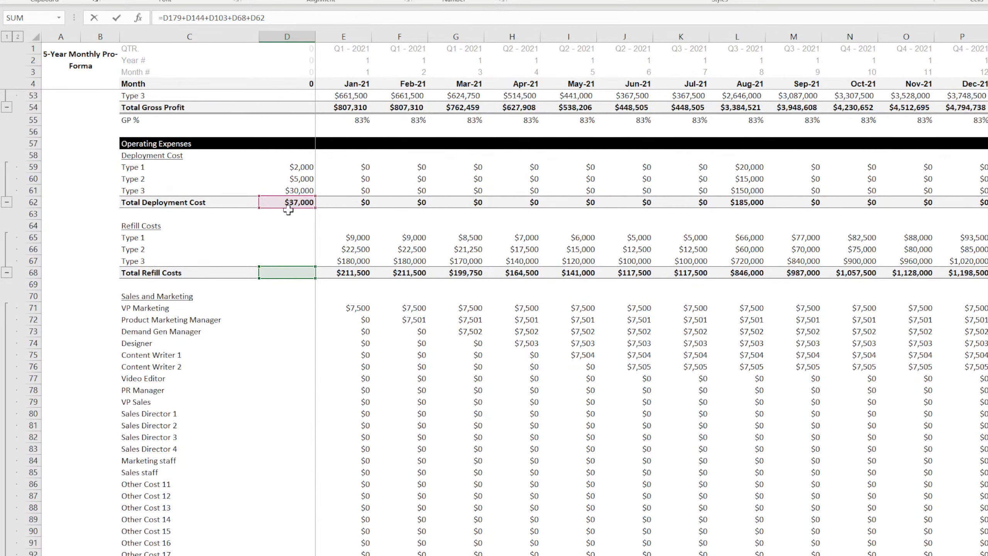
scroll(288, 210, "up", 10)
key("Return")
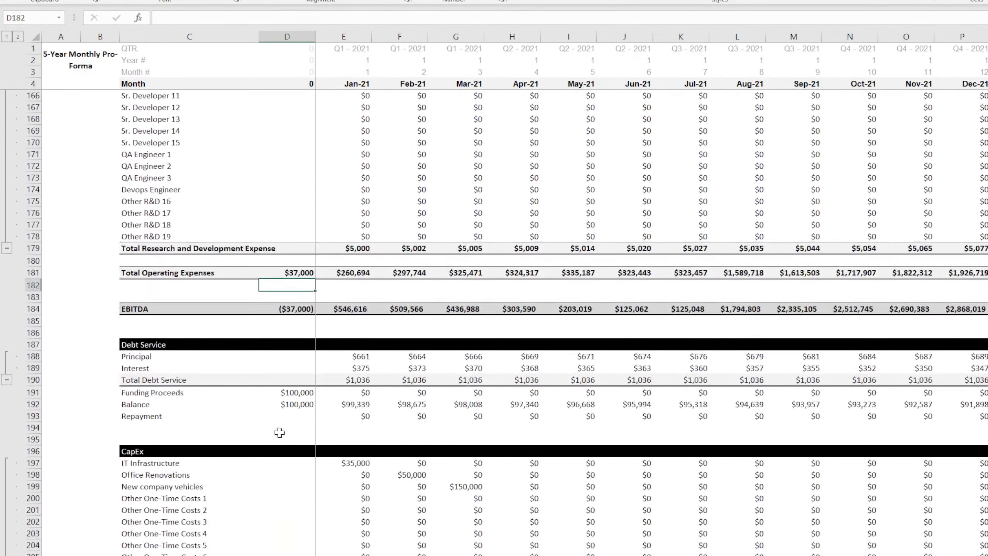
Extend the Cash Flow formula in D233 with debt service, funding proceeds and repayment by appending -D190+D191-D193.
scroll(279, 432, "down", 15)
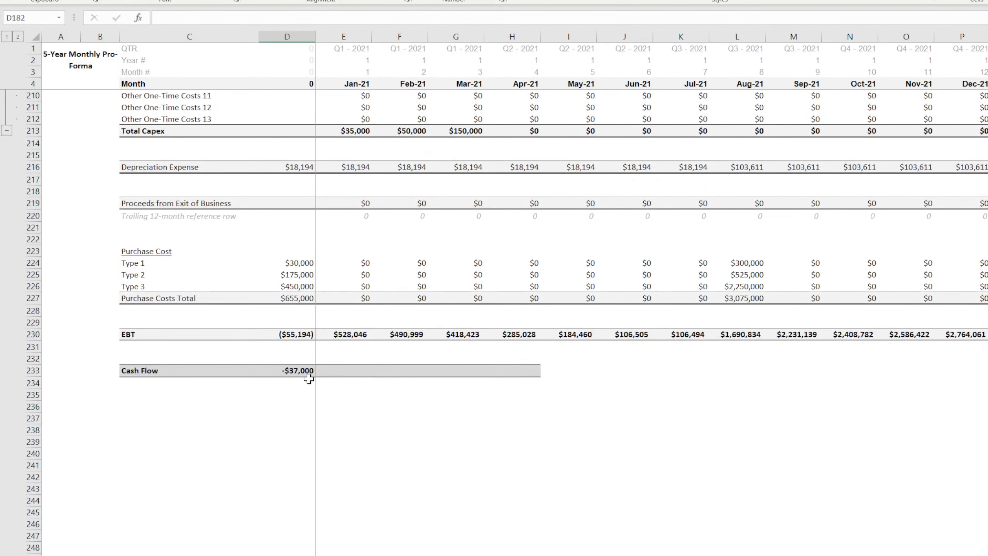
left_click(307, 371)
left_click(254, 17)
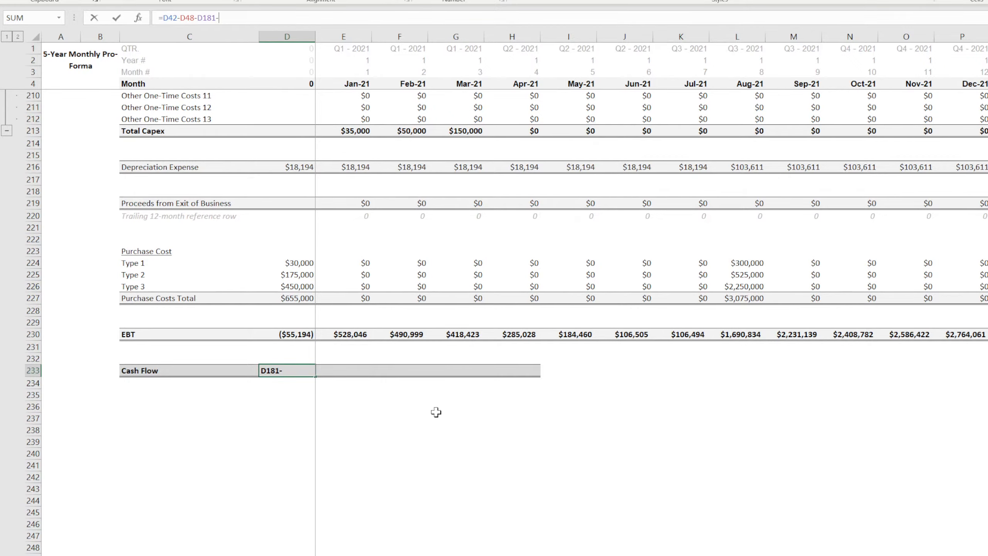
scroll(432, 401, "up", 4)
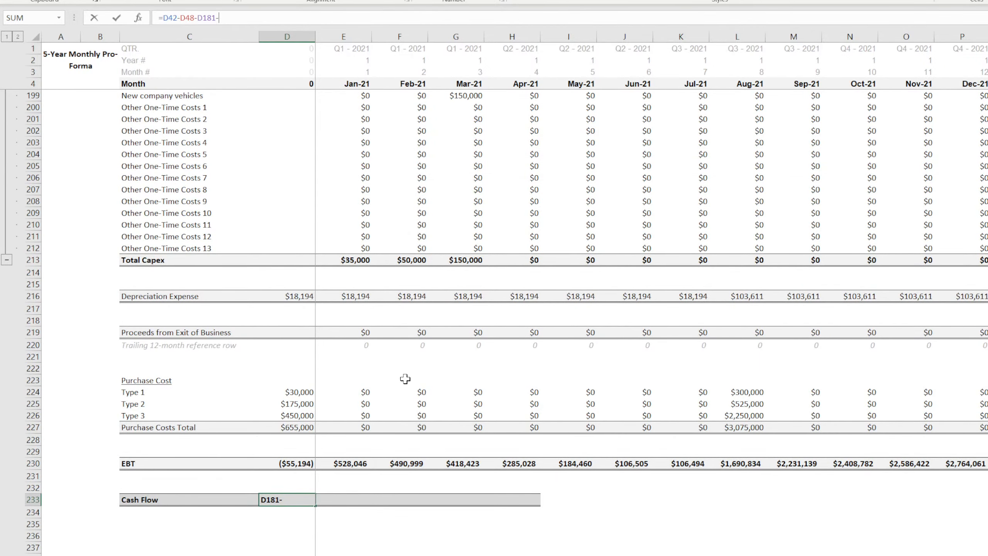
scroll(405, 378, "up", 3)
scroll(405, 378, "up", 4)
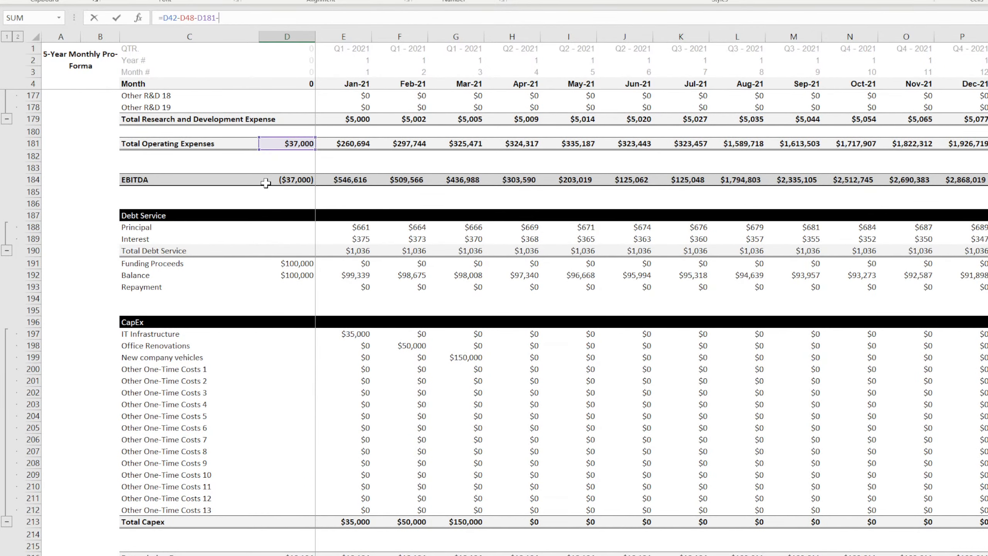
left_click(288, 249)
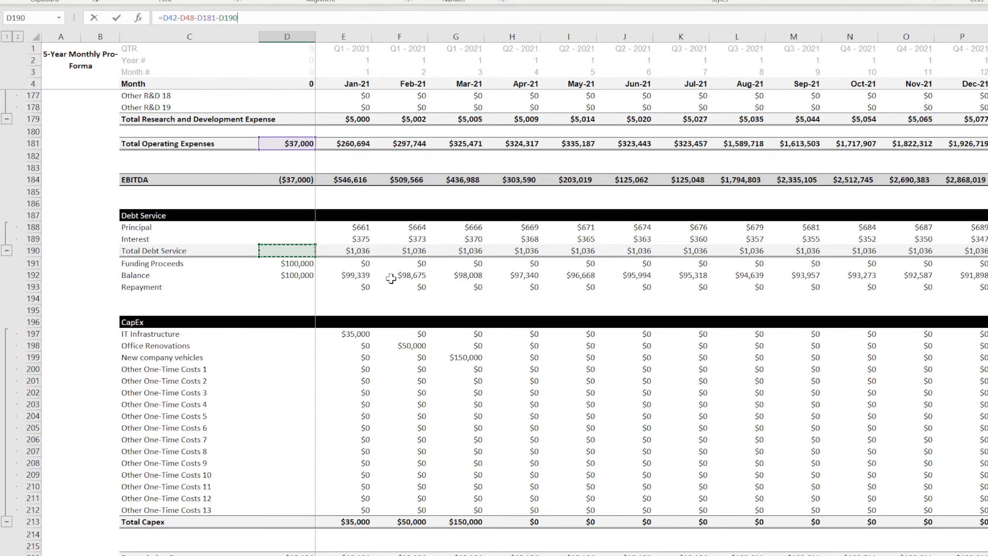
type("+")
left_click(284, 264)
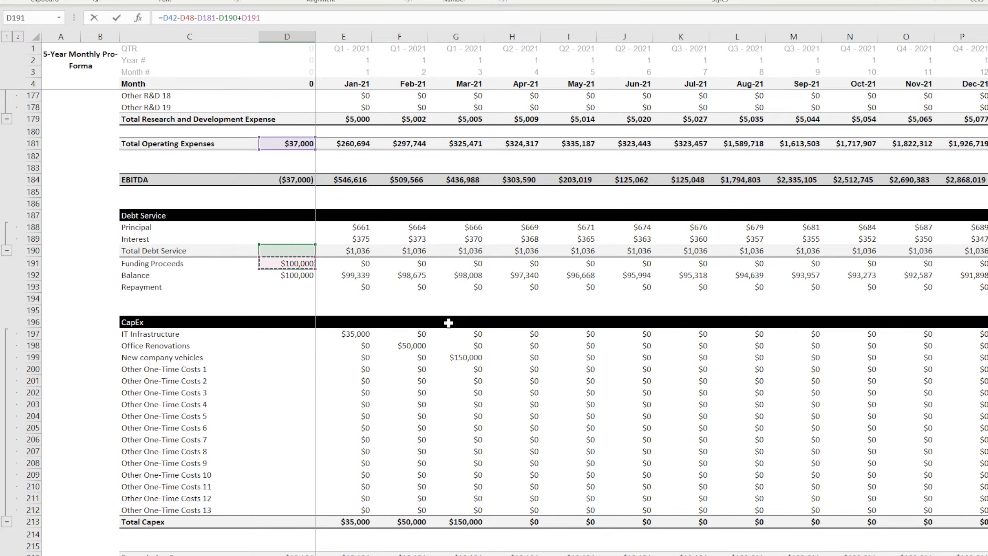
type("-")
left_click(284, 287)
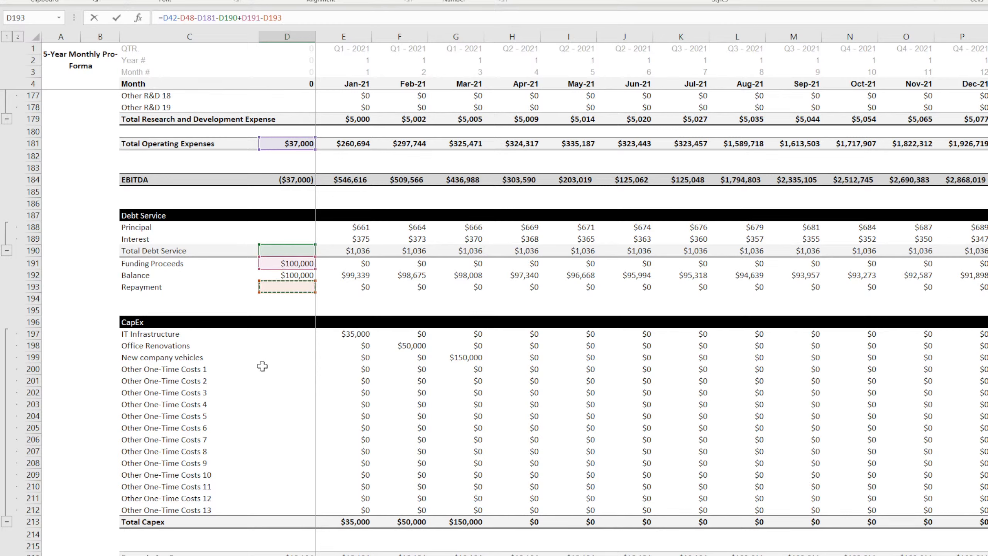
Complete the Cash Flow formula with Total Capex, exit proceeds and purchase costs by appending -D213+D219-D227.
type("-")
left_click(294, 523)
scroll(295, 425, "down", 11)
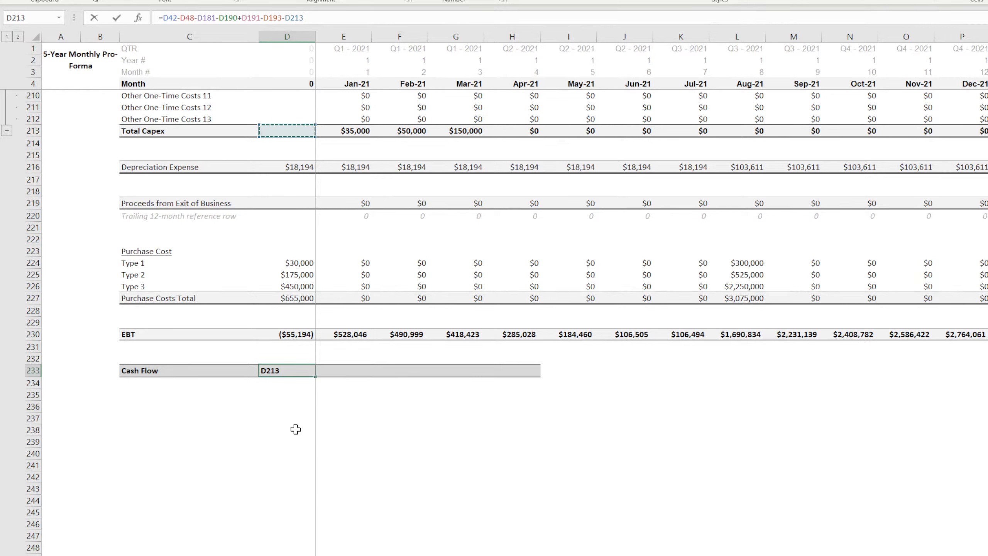
type("+")
left_click(295, 206)
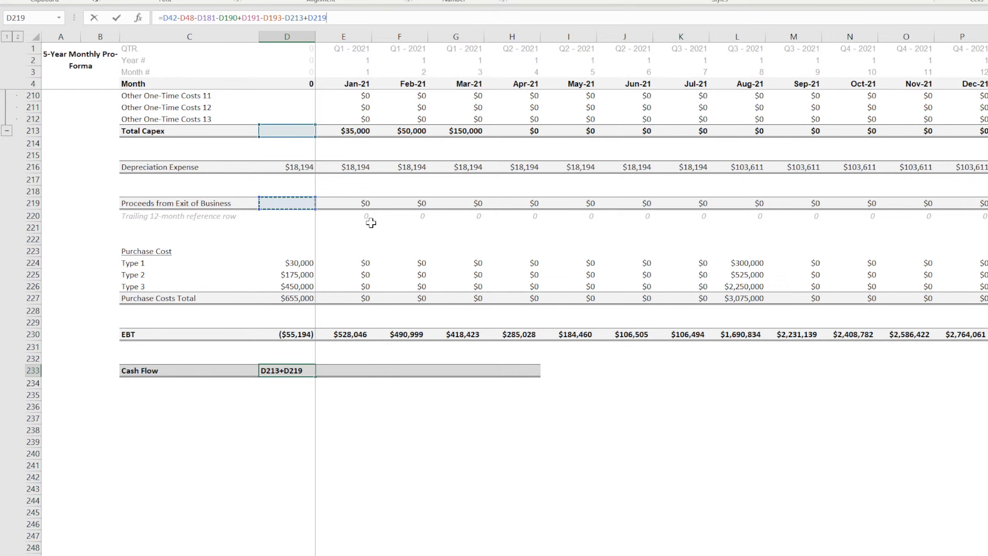
left_click(297, 297)
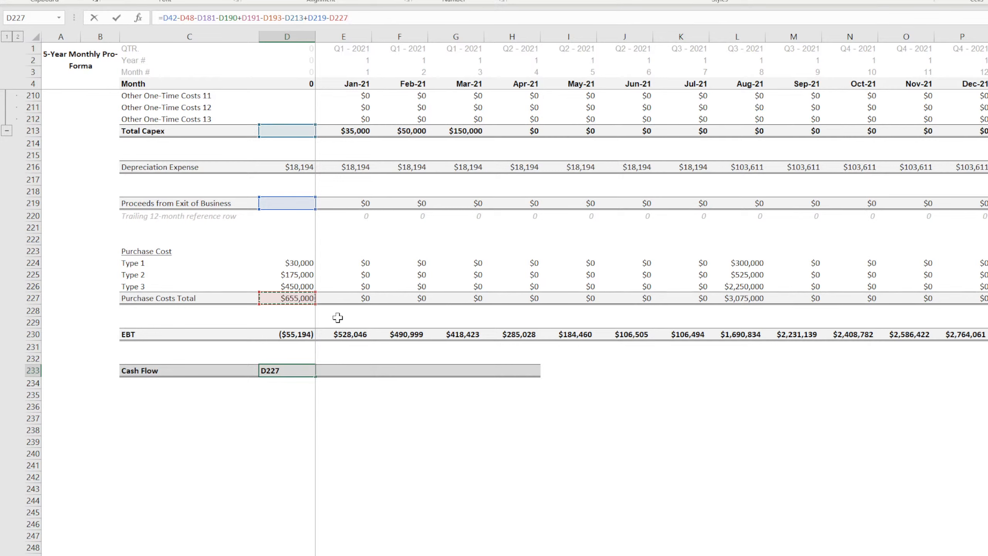
key("Return")
Copy the Cash Flow formula from D233 across all monthly columns of row 233, formatting negative amounts in parentheses.
left_click(307, 371)
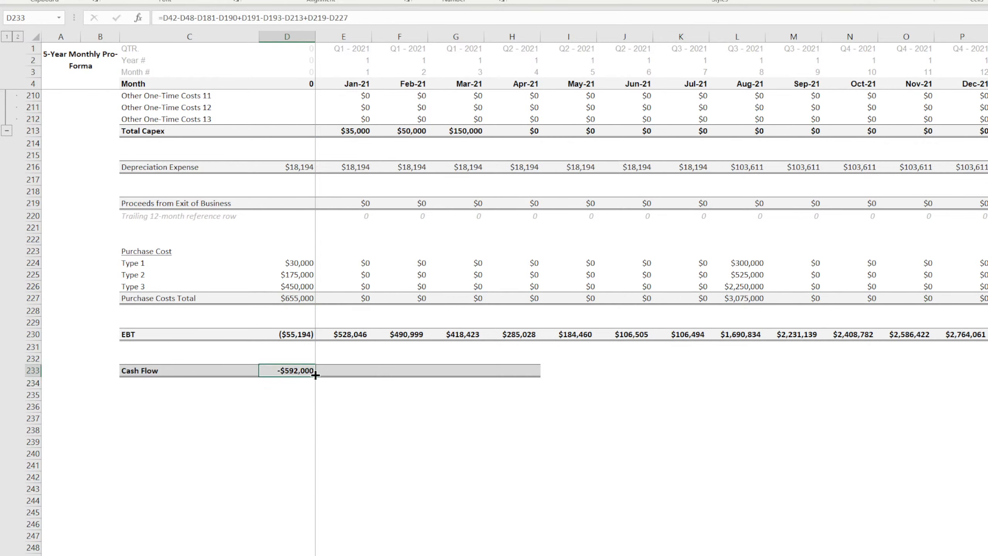
left_click_drag(310, 371, 740, 371)
key("ctrl+r")
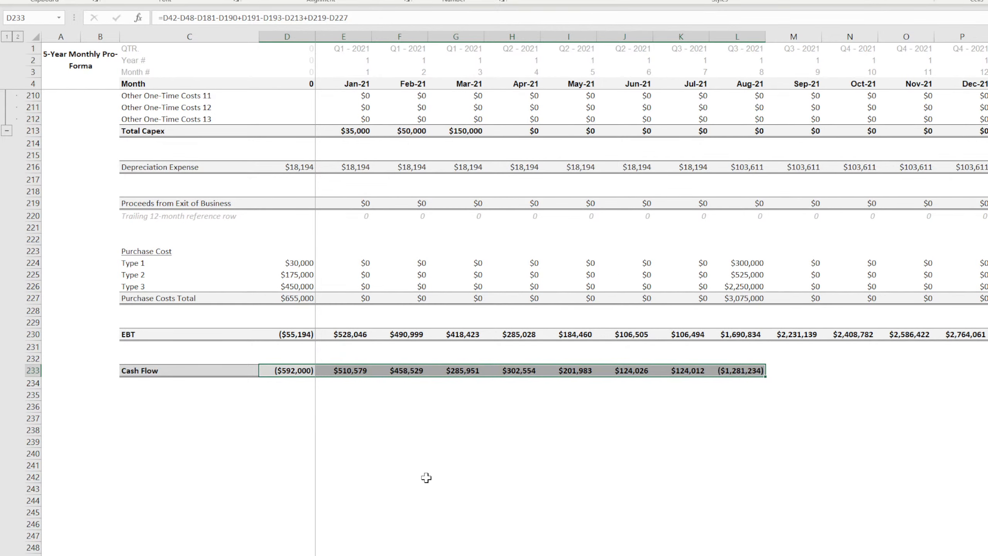
mouse_move(346, 334)
left_mouse_down()
mouse_move(352, 370)
mouse_move(986, 371)
left_mouse_up()
key("ctrl+r")
left_click(987, 465)
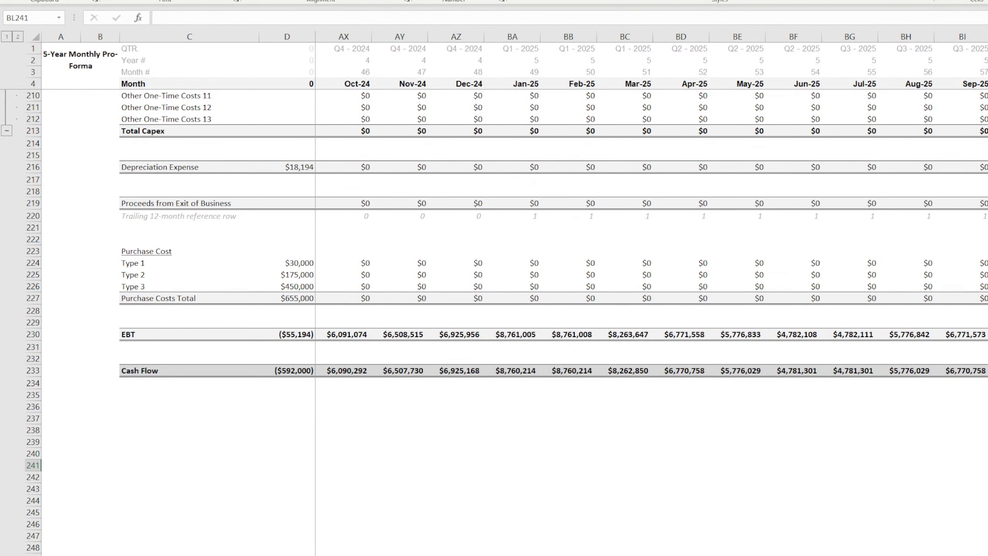
scroll(651, 323, "left", 15)
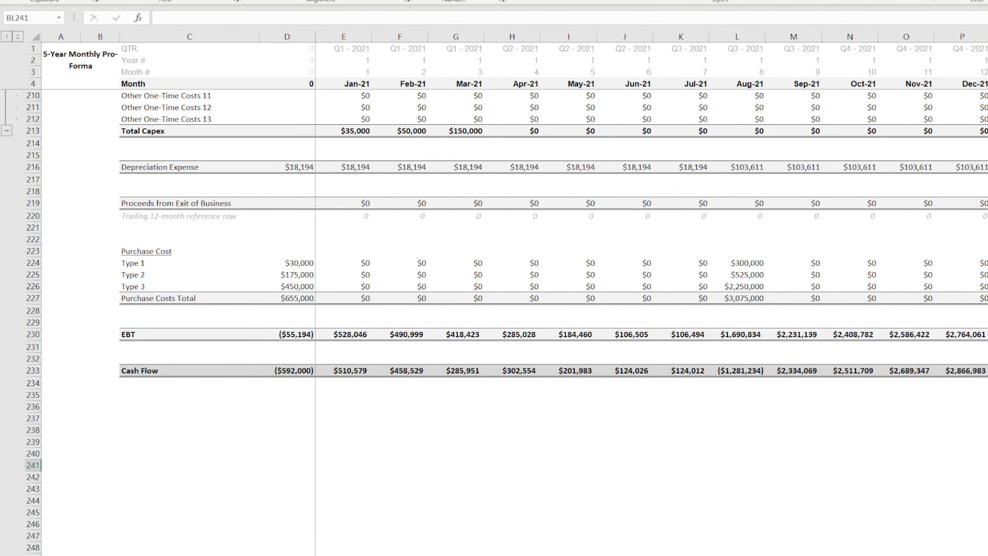
left_click(681, 488)
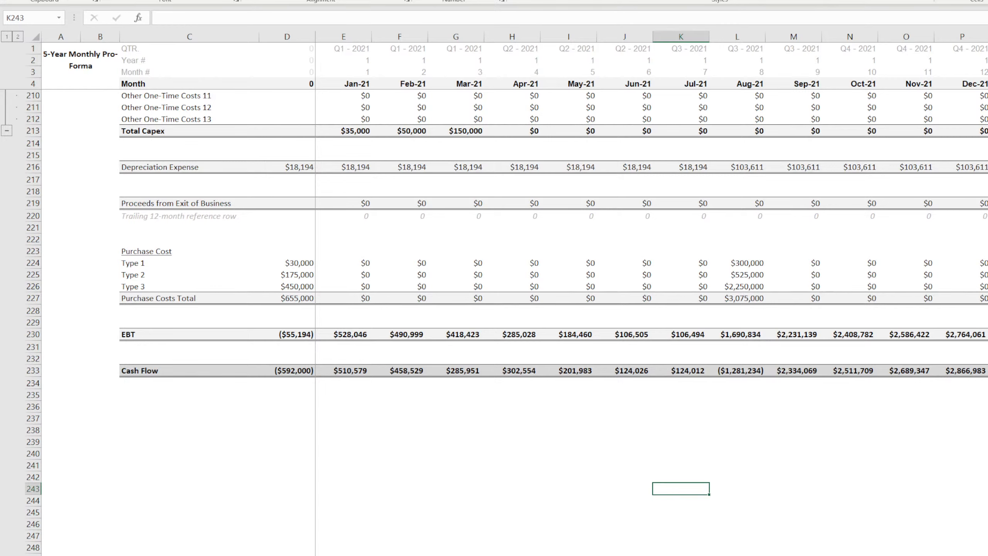
left_click(412, 453)
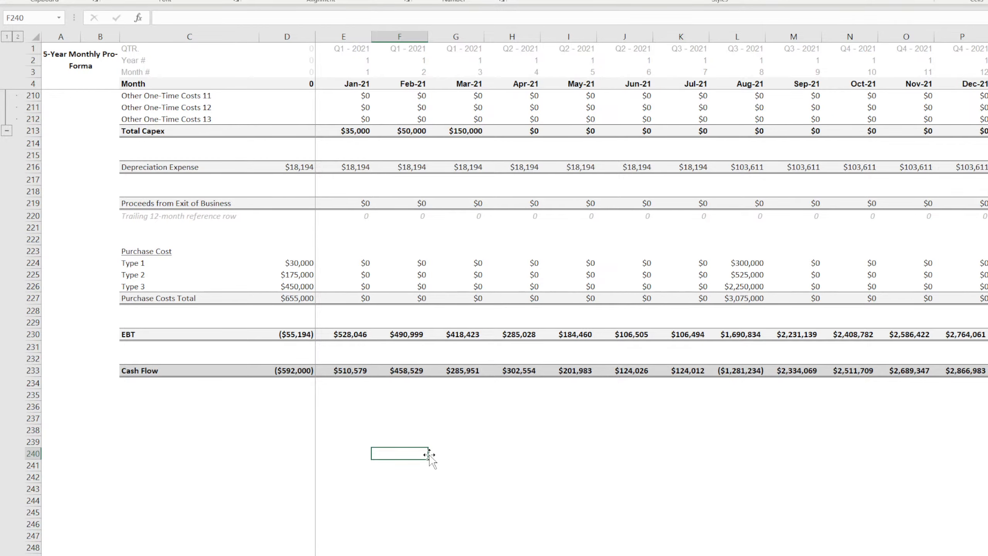
left_click(175, 419)
left_click(171, 405)
scroll(171, 400, "up", 7)
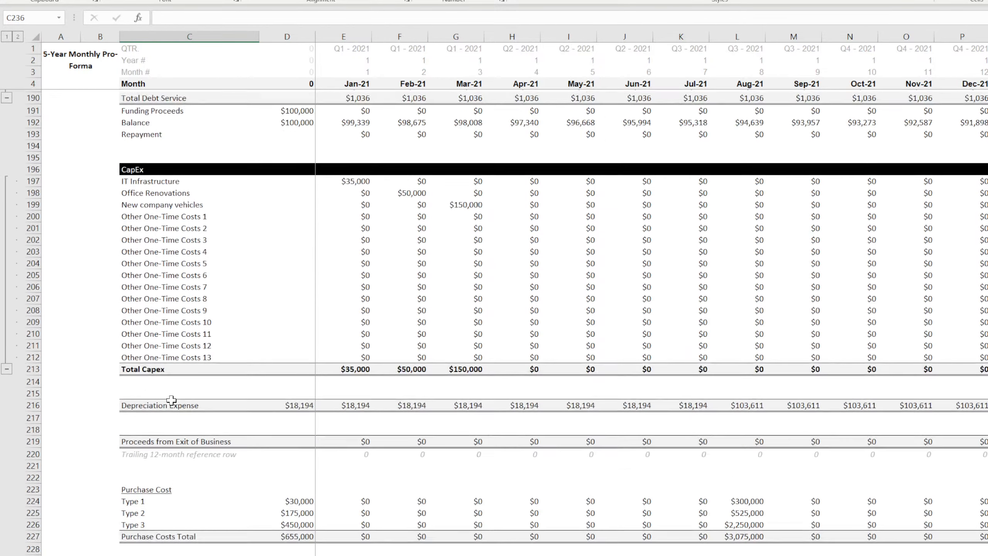
Review the monthly pro-forma from Deployment and Revenue down through operating expenses, CapEx and Purchase Cost to the EBT and Cash Flow rows.
scroll(171, 400, "up", 20)
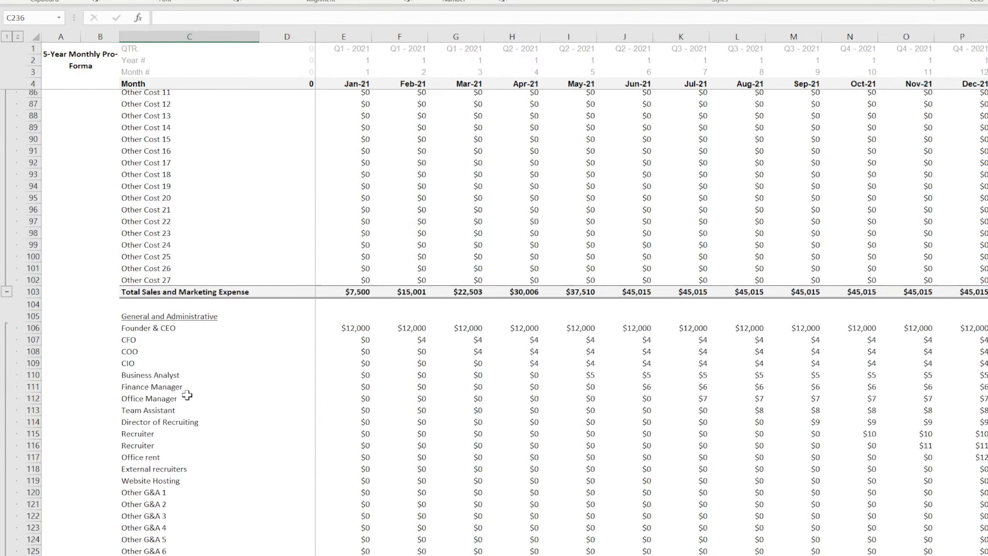
scroll(187, 396, "up", 20)
scroll(187, 395, "down", 5)
scroll(187, 395, "up", 5)
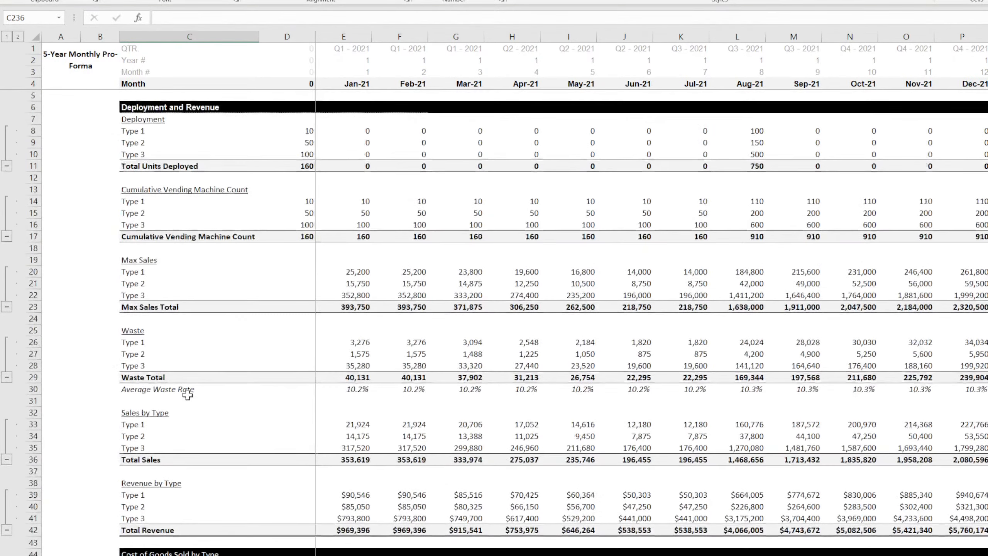
left_click_drag(149, 107, 421, 107)
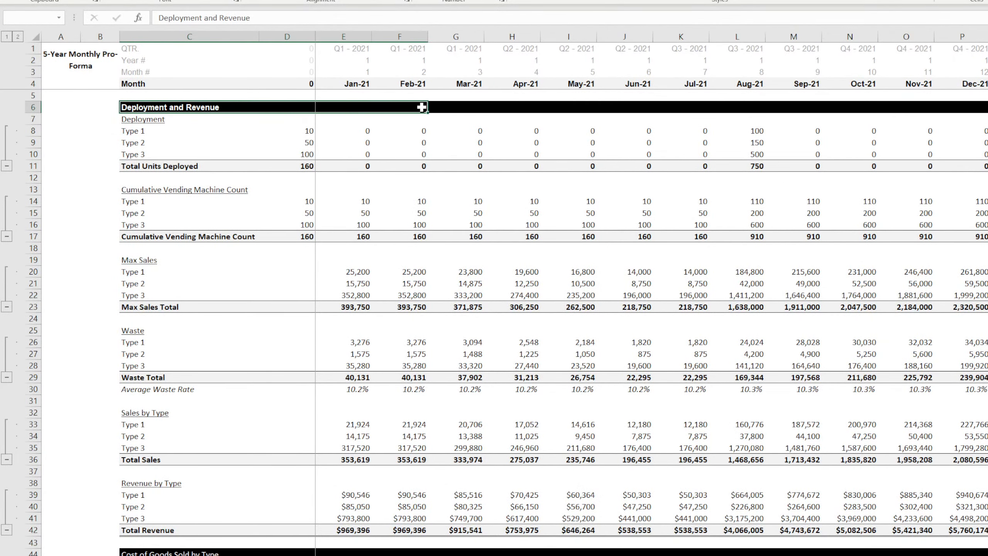
left_click(497, 126)
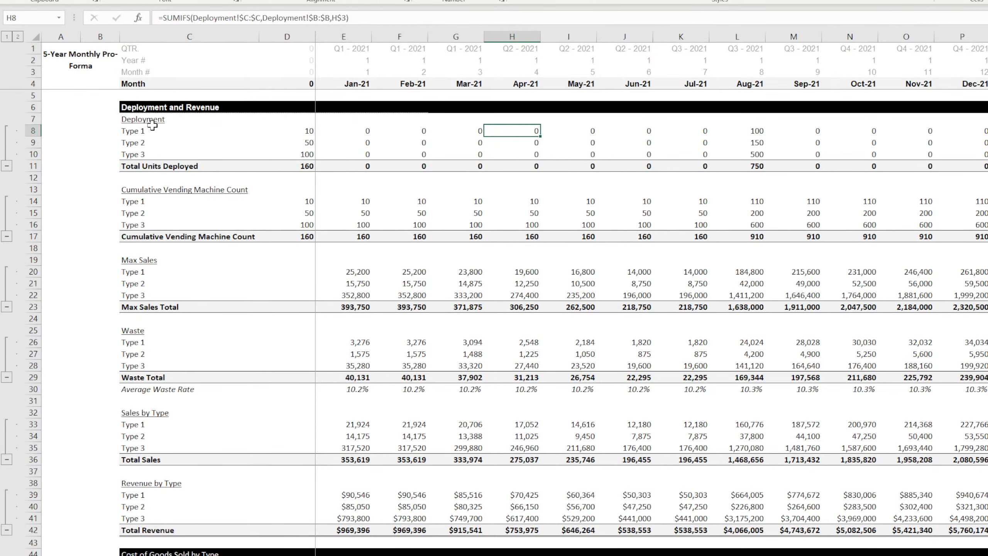
scroll(212, 272, "down", 18)
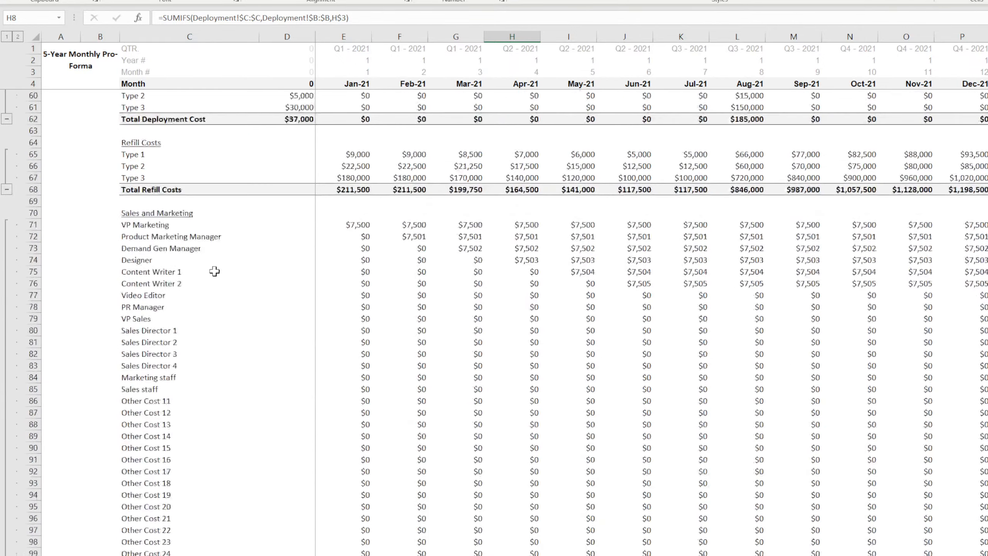
scroll(216, 269, "up", 5)
scroll(226, 268, "down", 20)
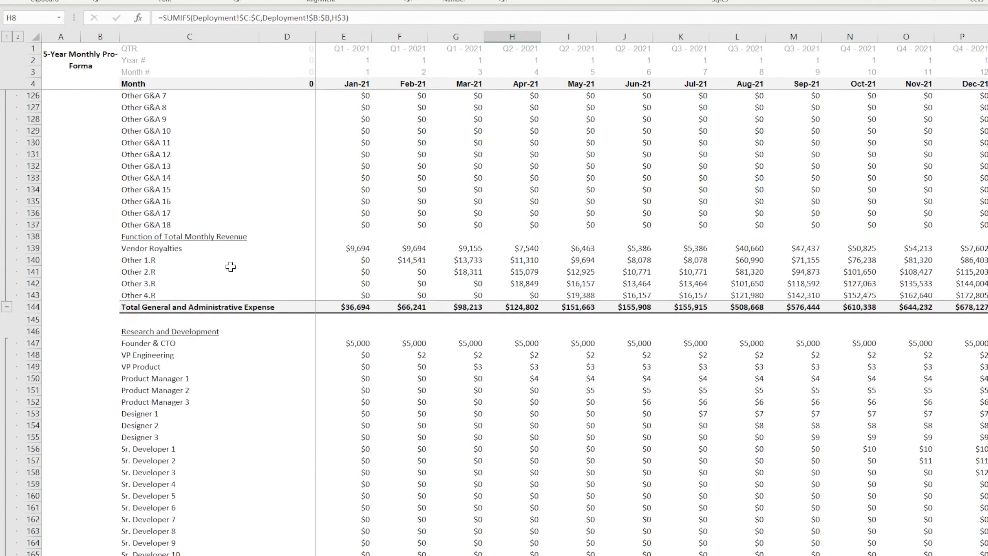
scroll(232, 266, "down", 11)
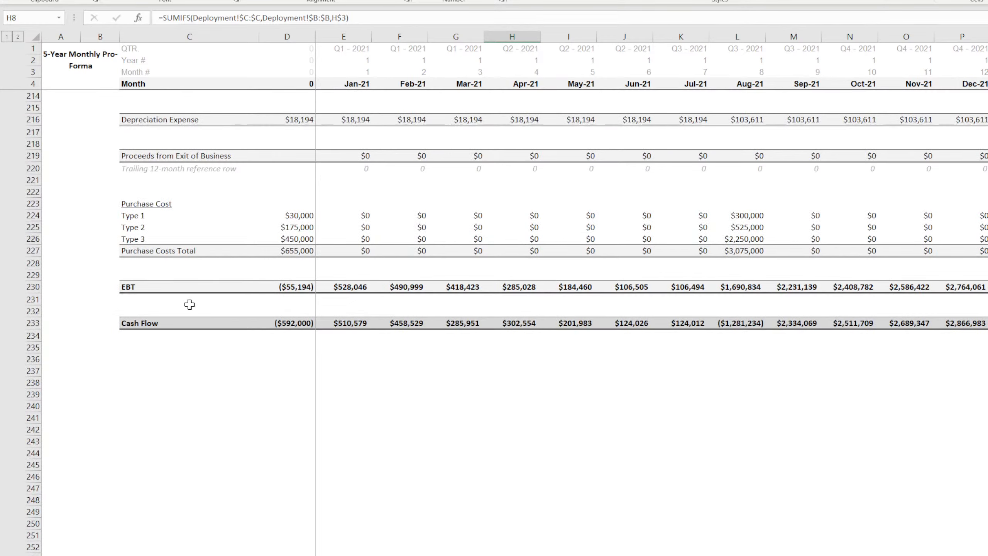
left_click(147, 320)
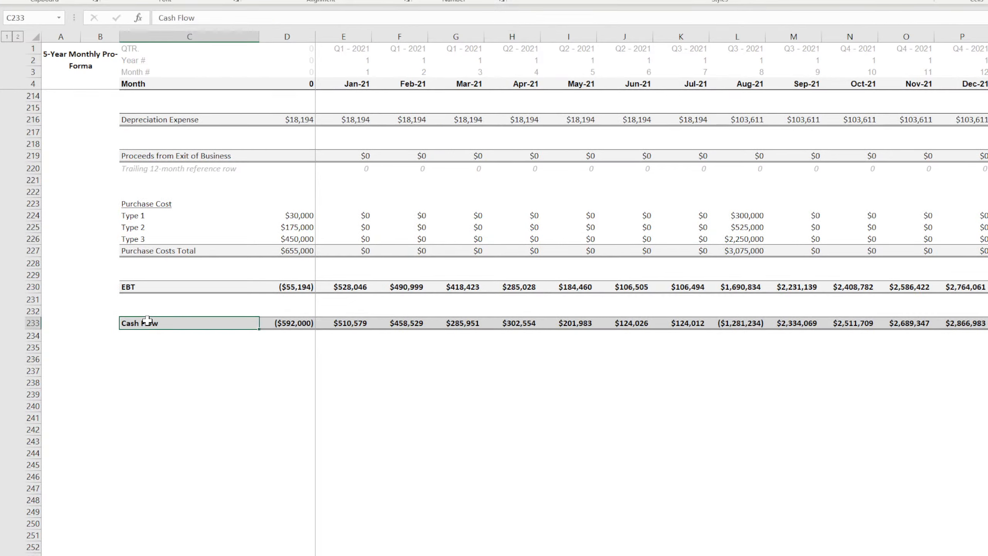
left_click(141, 288)
left_click(146, 323)
scroll(557, 413, "up", 4)
left_click(138, 417)
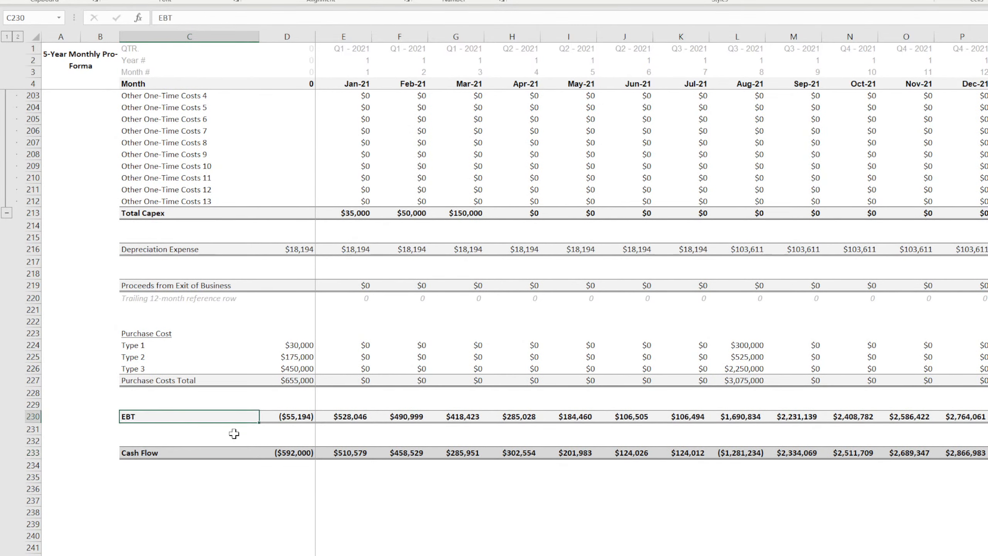
scroll(179, 413, "down", 4)
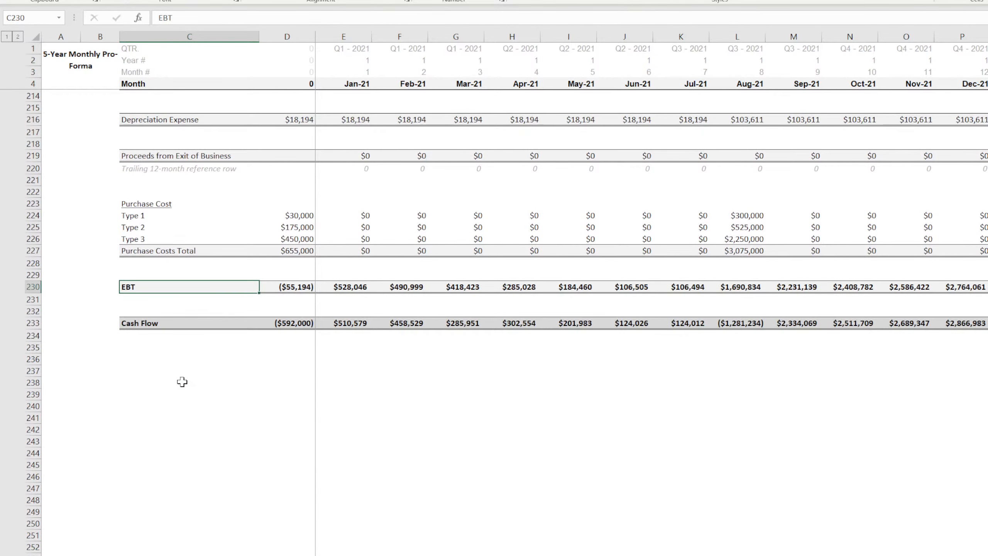
Insert a blank row between EBT and Cash Flow, directly above the Cash Flow row.
left_click(34, 311)
key("ctrl+shift+plus")
left_click(214, 438)
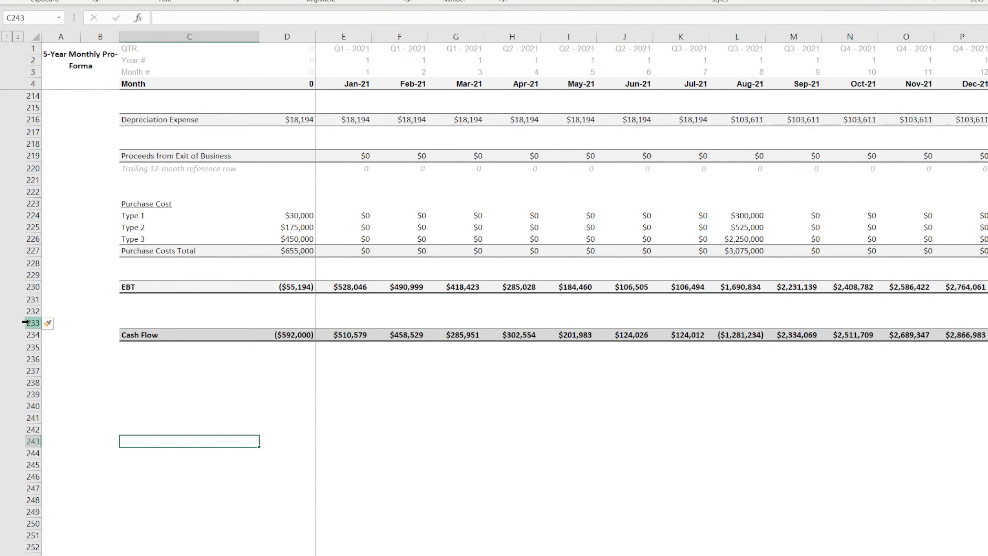
Label C231 "Taxes (manual input)" and C232 "Net Income" beneath the EBT row.
left_click(140, 305)
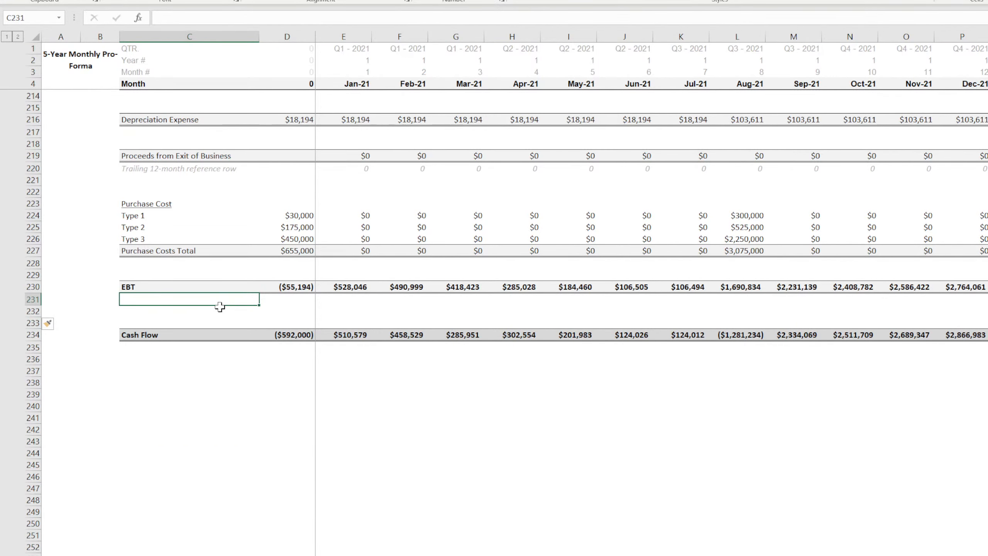
type("Taxes (manual i")
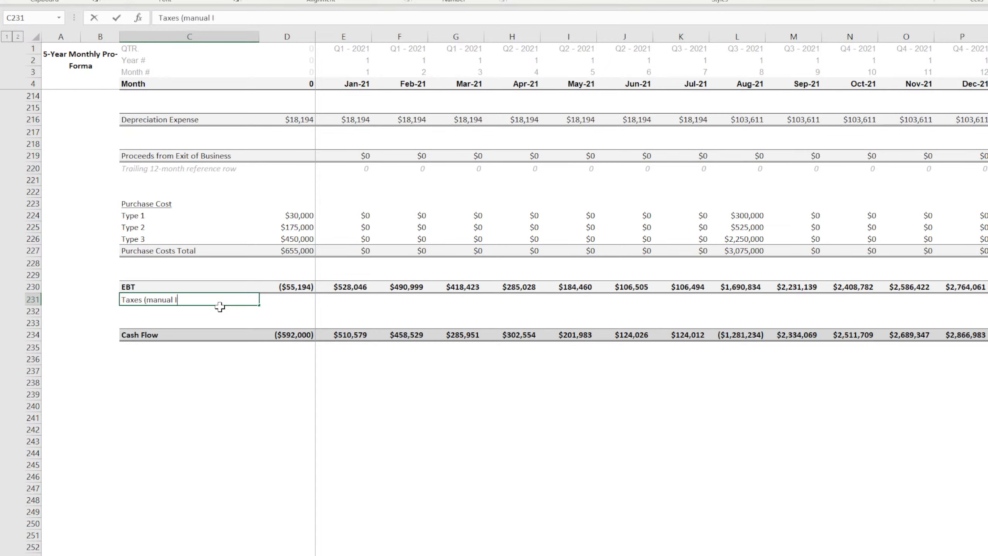
type("nput)")
key("Return")
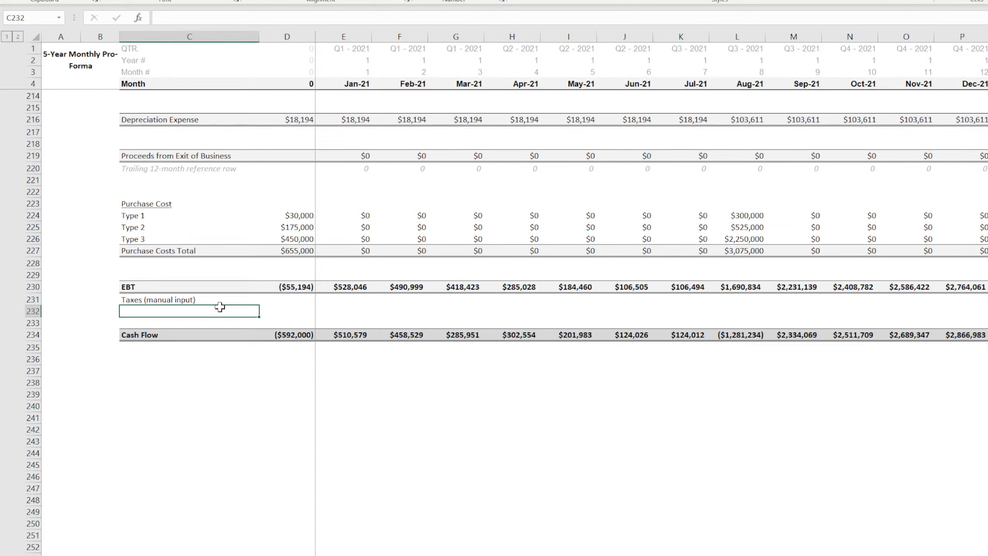
type("Net Income")
key("Return")
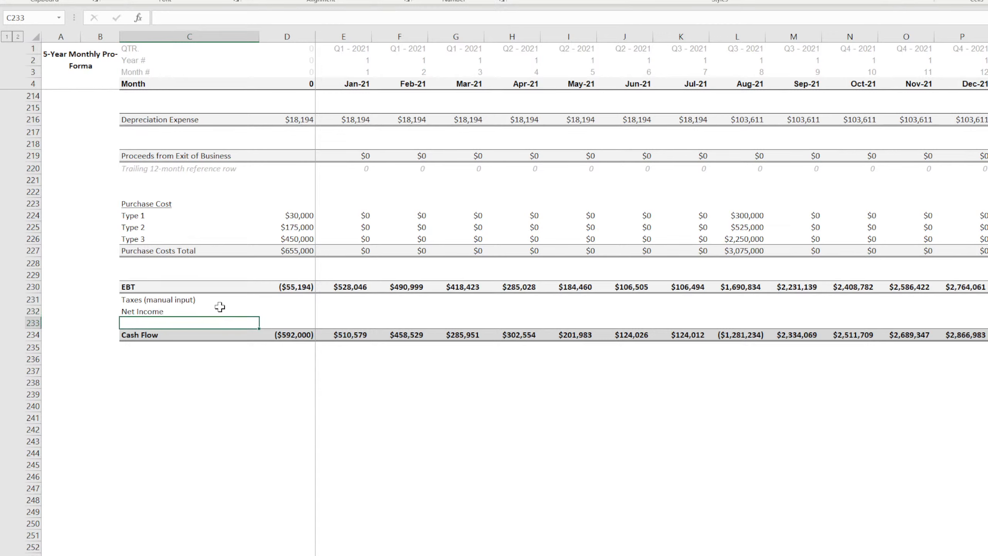
Fill the Taxes row's cells with light yellow across all monthly columns, starting at E231.
key("Up")
key("Right")
key("Up")
key("Right")
key("Left")
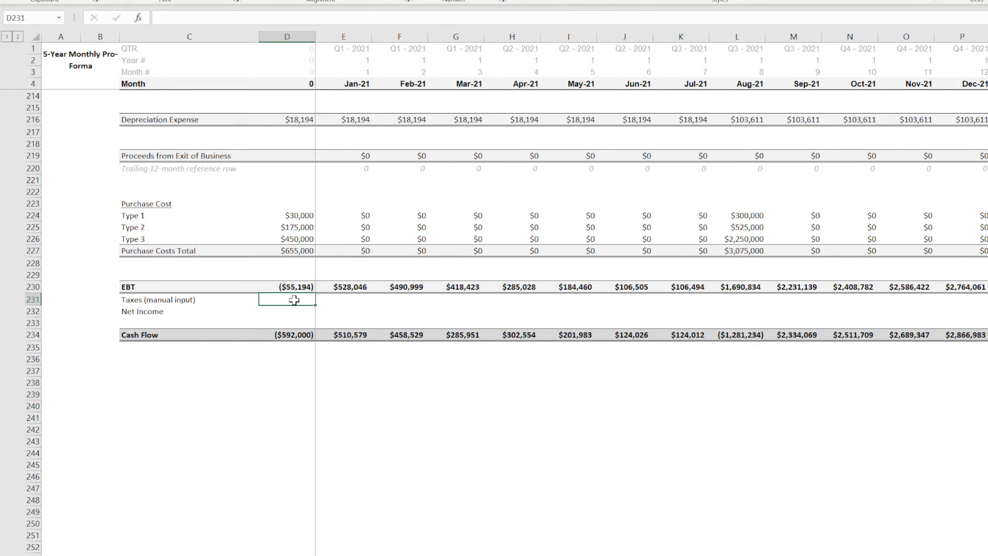
left_click_drag(333, 298, 984, 300)
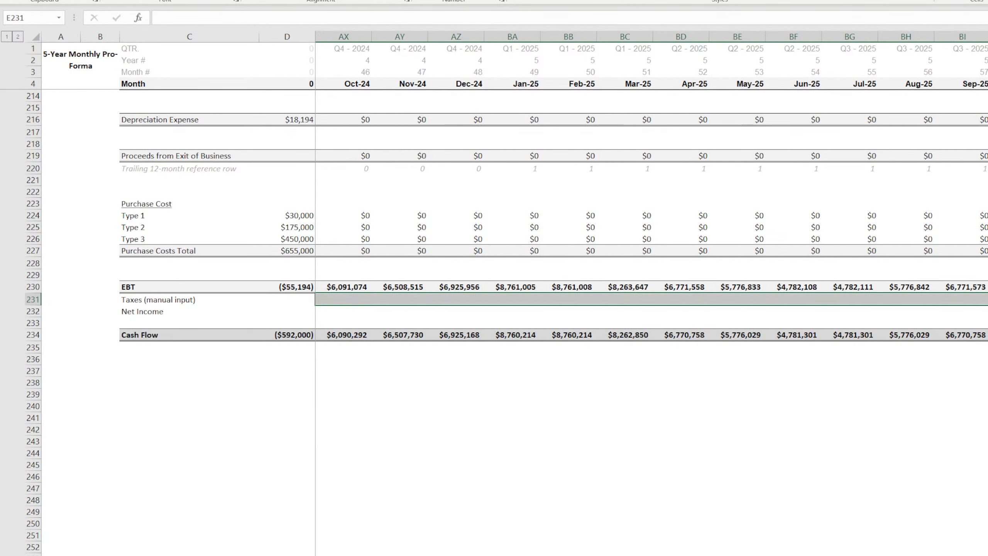
left_click(192, 125)
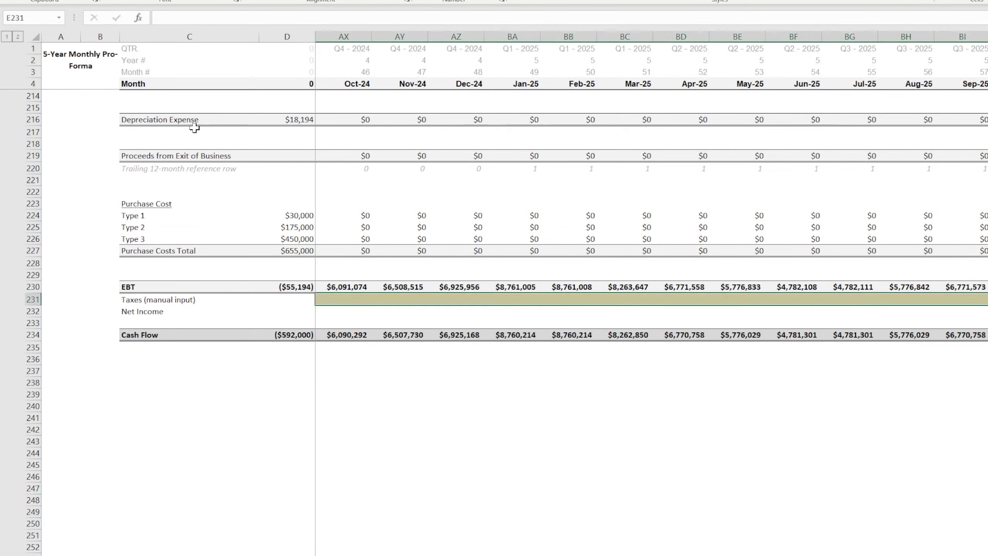
left_click(194, 104)
key("ctrl+BackSpace")
Enter a trial tax of 55 for Jan-21 in E231 and replace it with 0, using blue font.
left_click(343, 299)
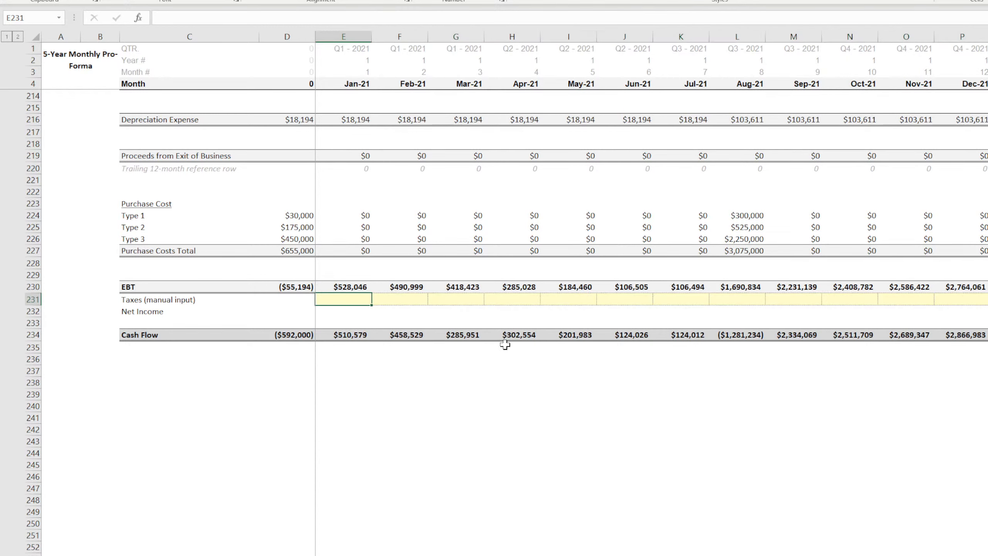
type("55")
key("Return")
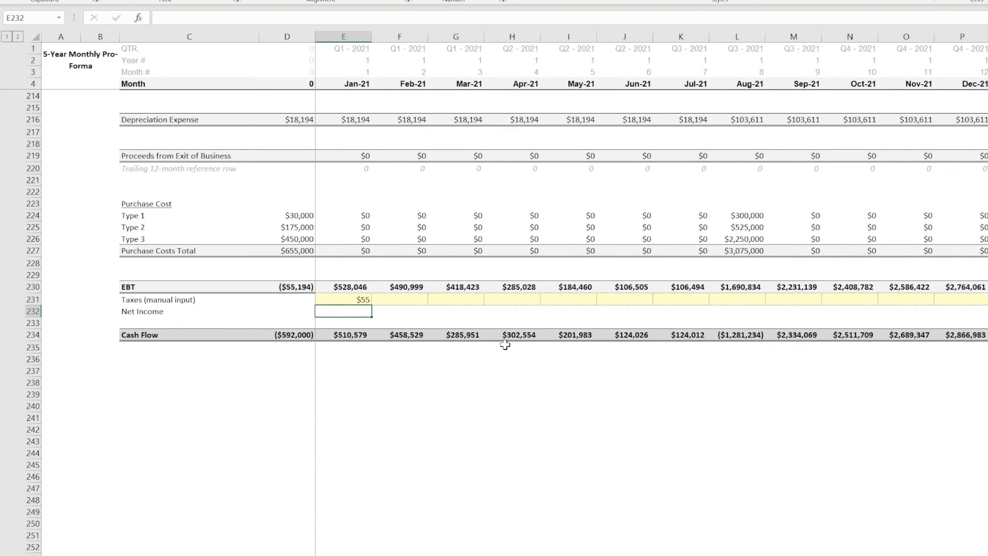
key("Up")
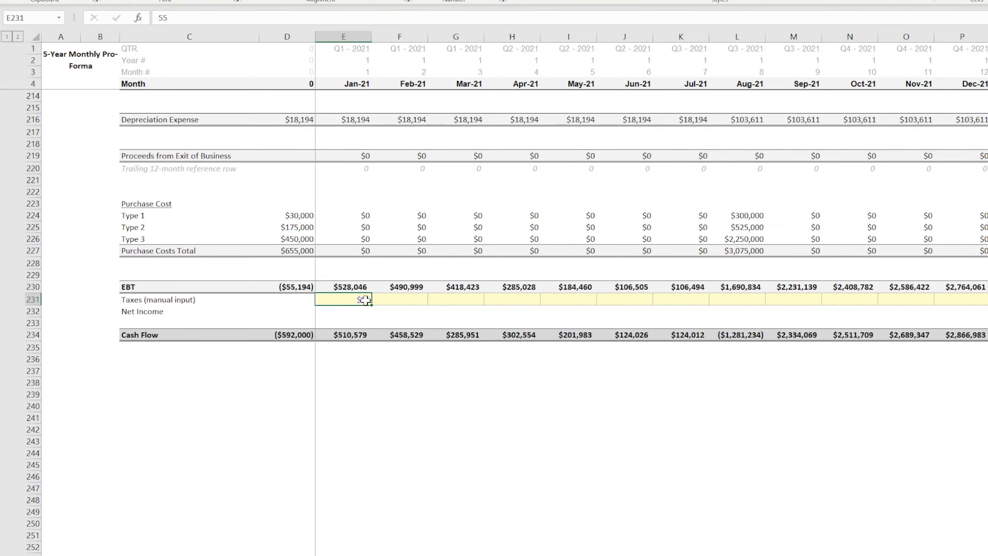
key("BackSpace")
key("Return")
Subtract taxes in the Jan-21 Cash Flow formula in E234 by appending -E231.
left_click(349, 334)
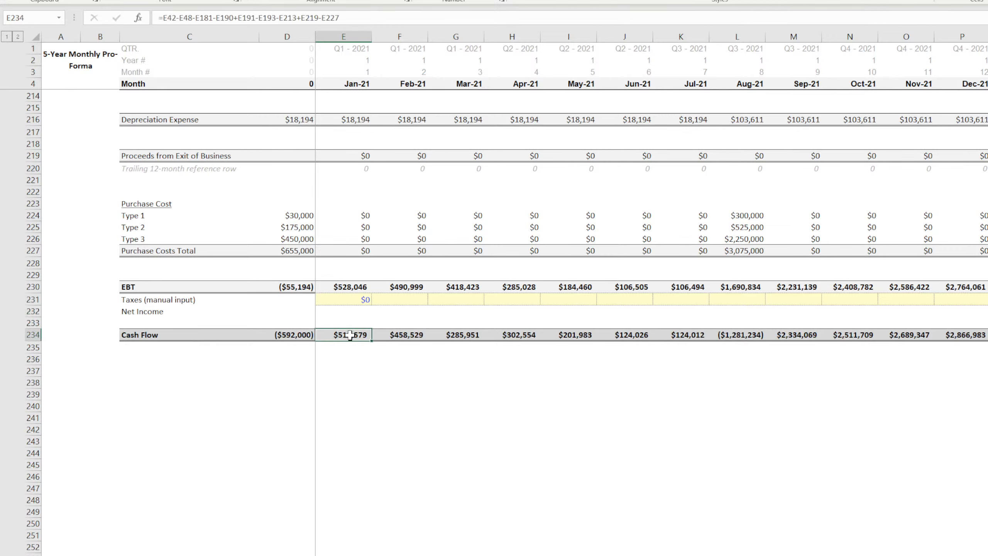
left_click(363, 17)
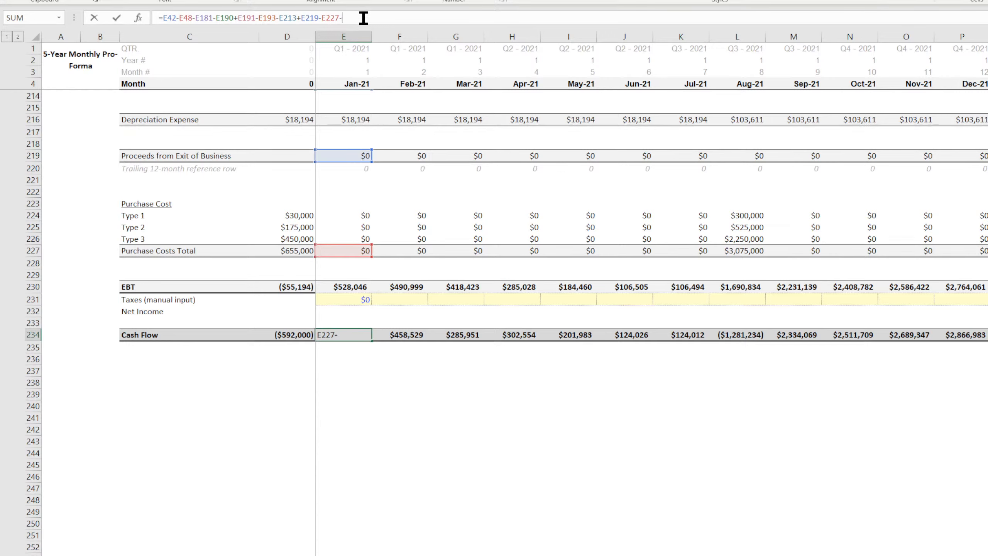
left_click(350, 299)
key("Return")
Copy the updated Cash Flow formula from E234 across all remaining monthly columns of row 234.
left_click(361, 335)
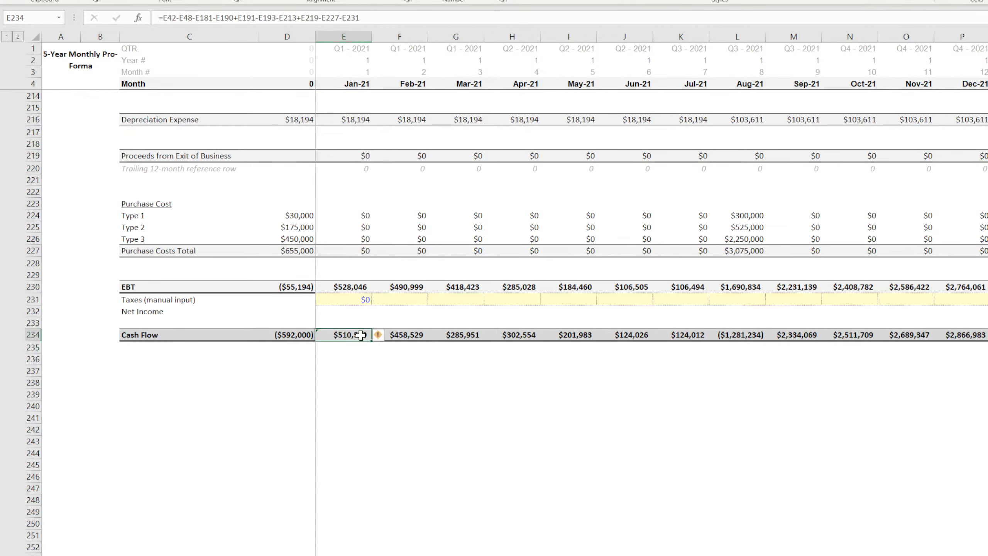
left_click_drag(371, 342, 986, 338)
scroll(652, 296, "left", 15)
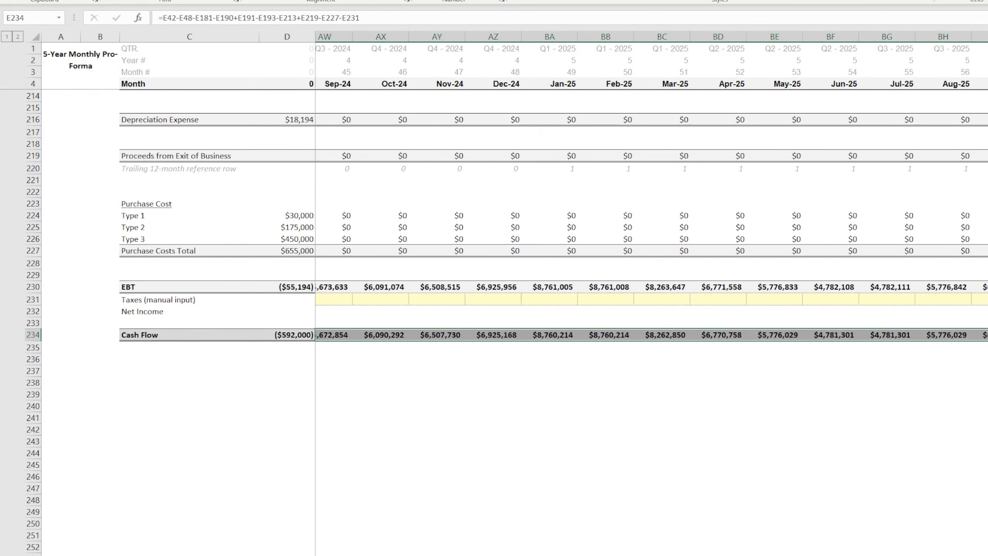
left_click(568, 465)
Copy the 0 tax value from E231 across all remaining monthly columns of the Taxes row.
left_click(364, 302)
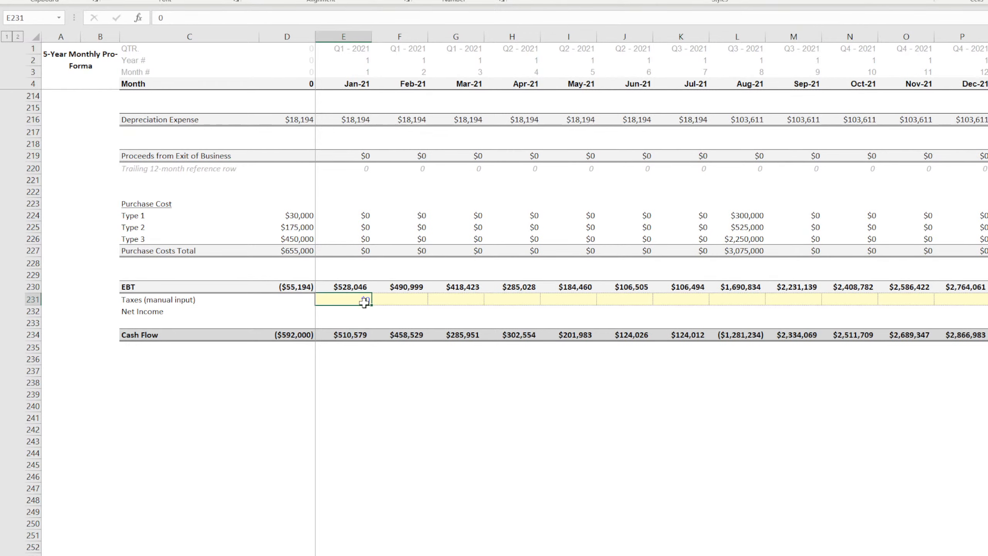
left_click_drag(372, 305, 986, 302)
left_click(984, 500)
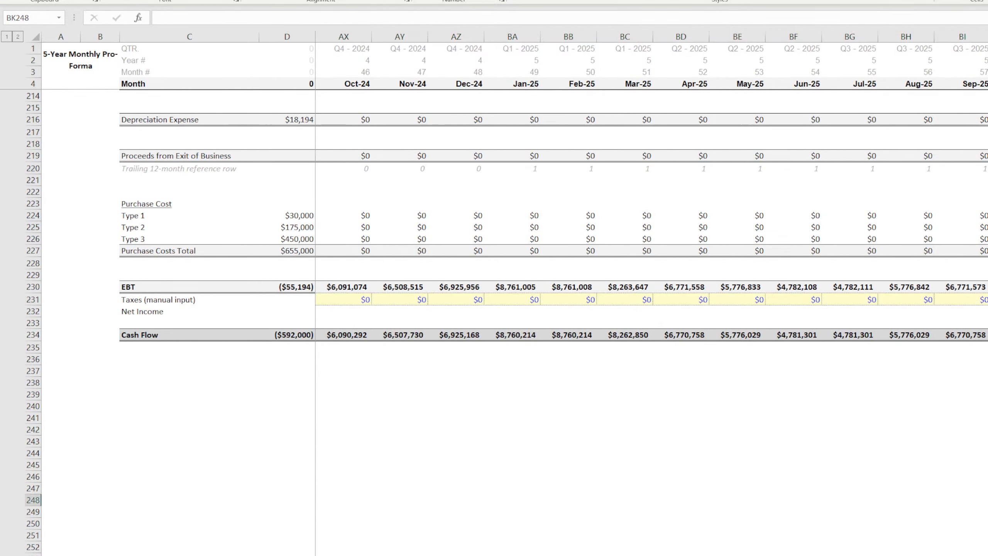
scroll(748, 550, "left", 15)
left_click(609, 431)
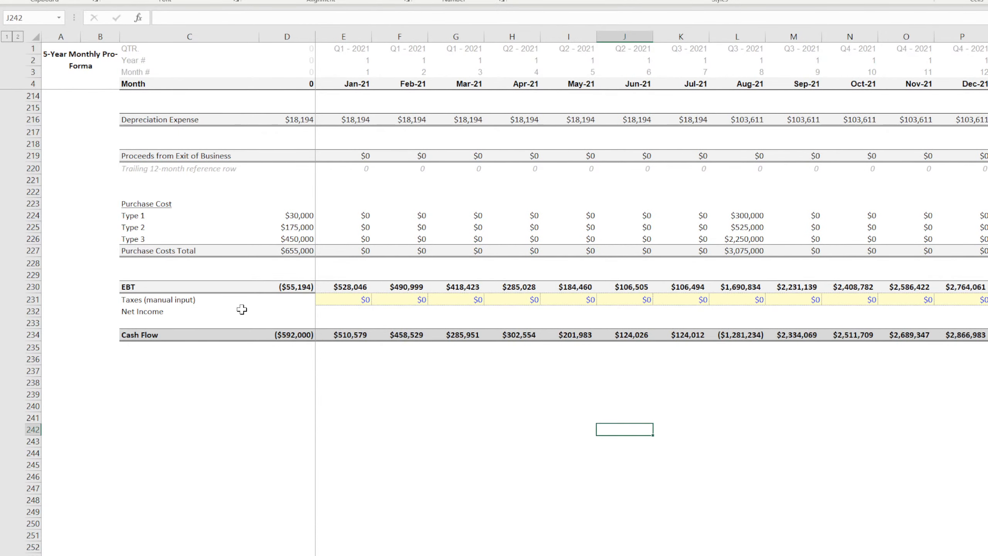
Calculate Jan-21 Net Income in E232 as EBT minus taxes with =E230-E231.
left_click(344, 312)
type("=")
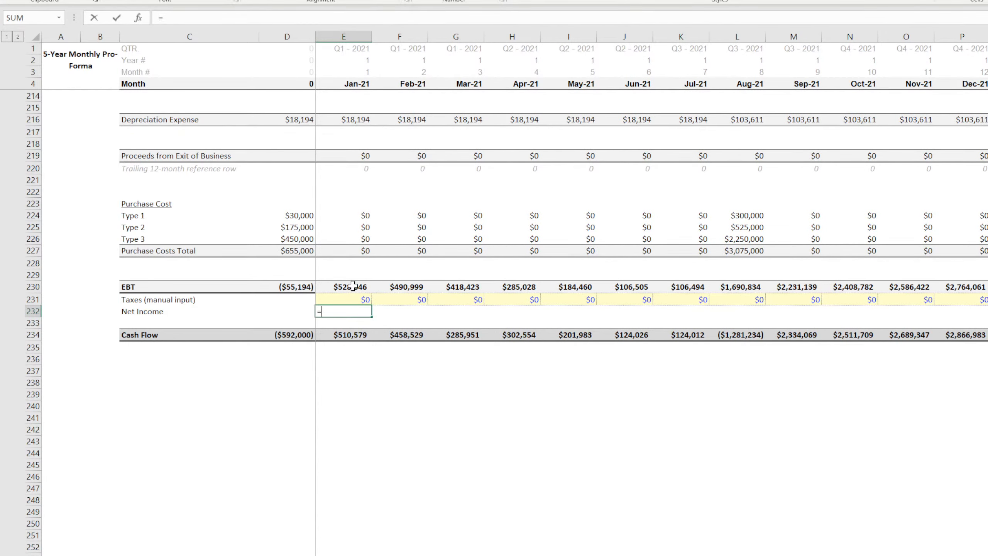
left_click(347, 286)
type("-")
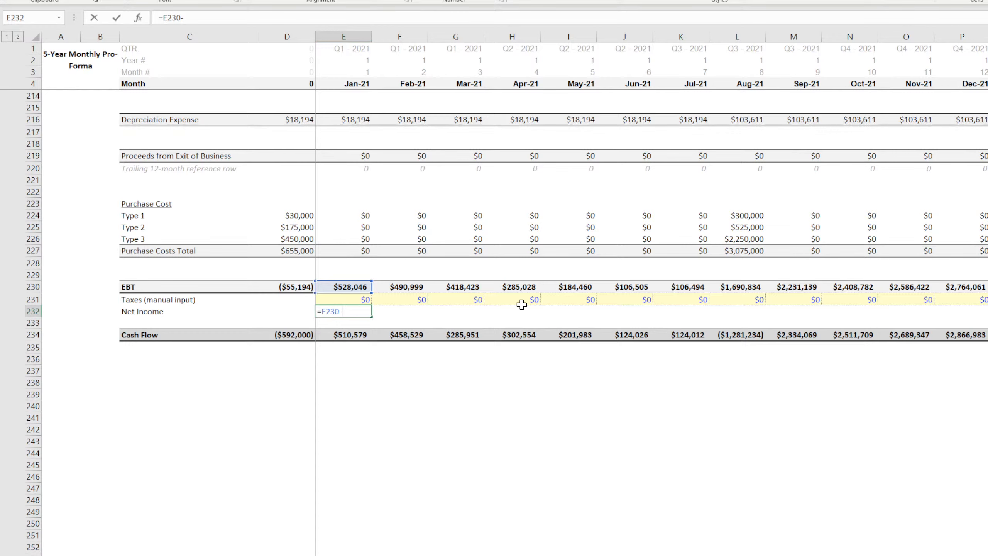
left_click(346, 299)
key("Return")
Apply a bottom border to the Net Income cells C232:E232 and the Cash Flow cells C234:F234.
left_click_drag(177, 311, 341, 311)
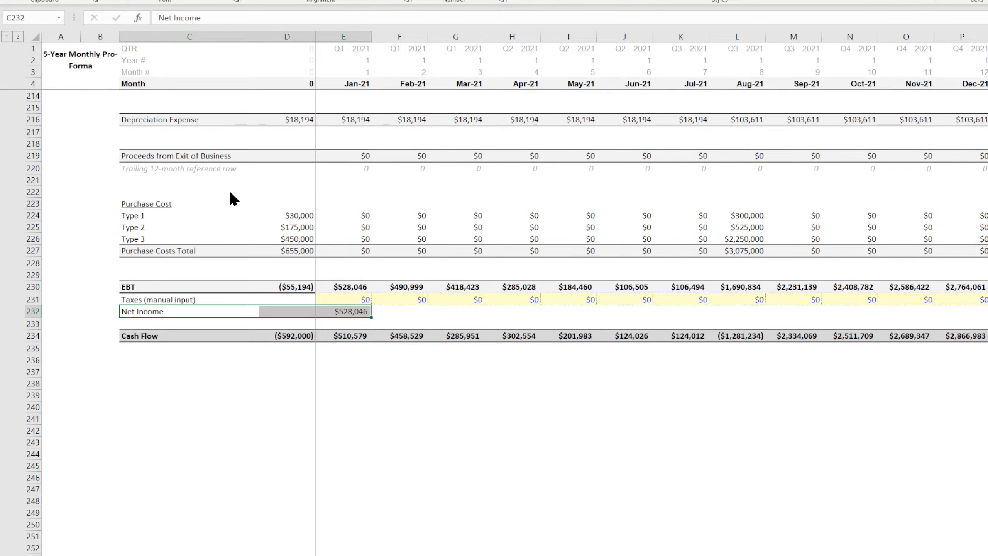
left_click_drag(148, 335, 401, 335)
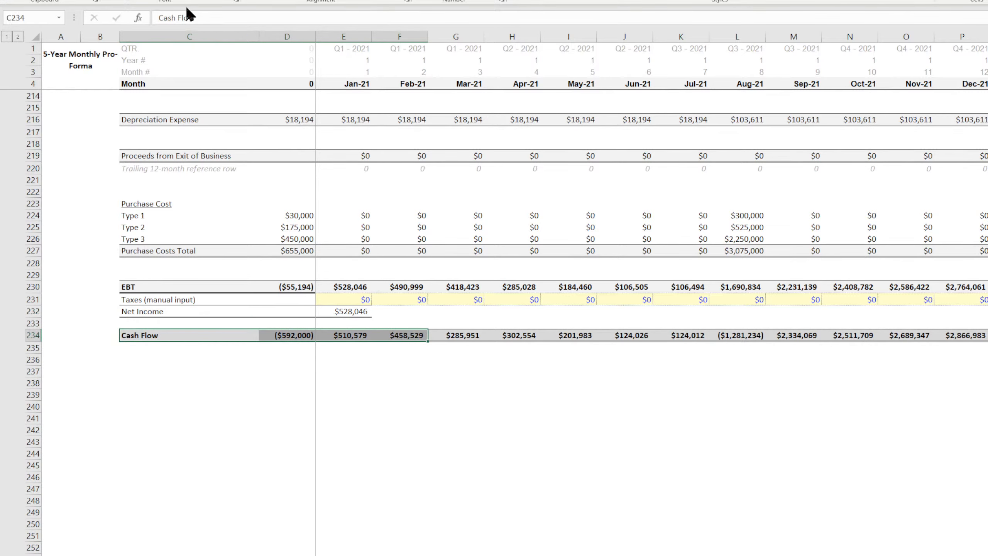
left_click(350, 394)
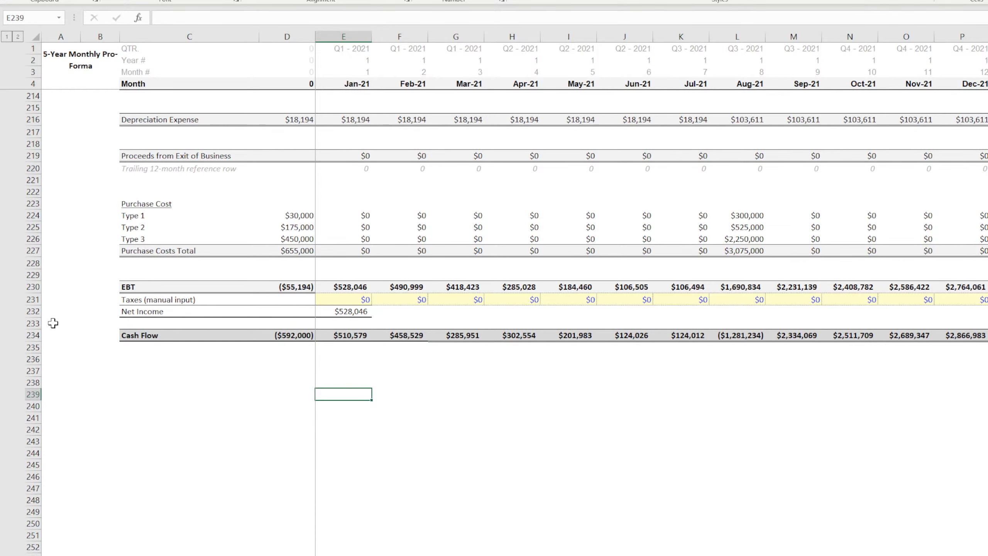
Insert a blank row above the Cash Flow row and another between the Taxes and Net Income rows.
left_click(33, 324)
key("ctrl+shift+plus")
left_click(132, 428)
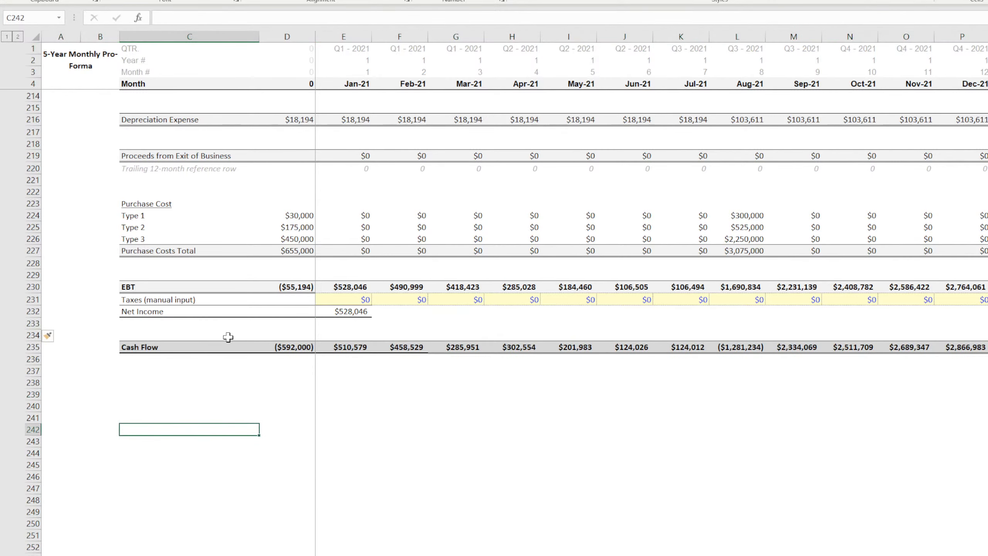
left_click(27, 311)
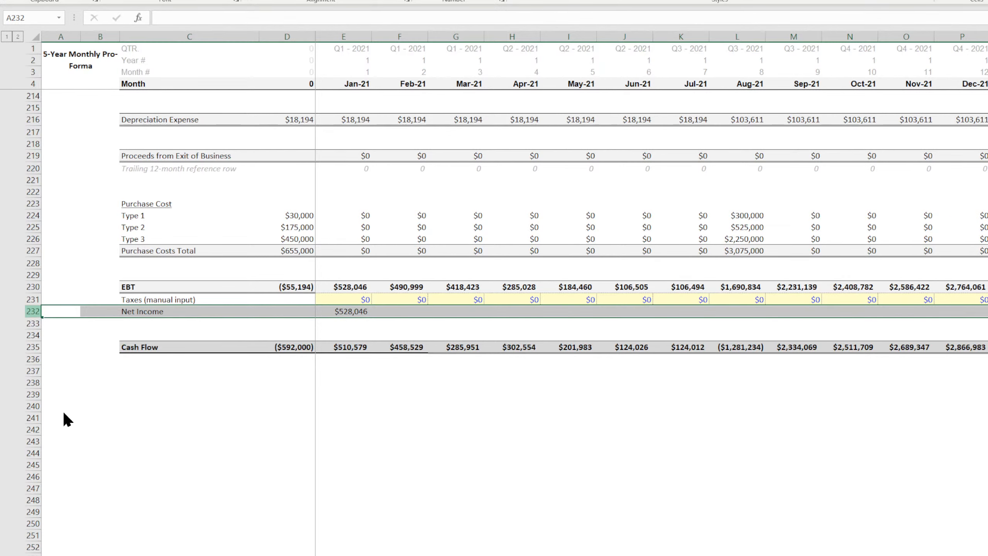
key("ctrl+shift+plus")
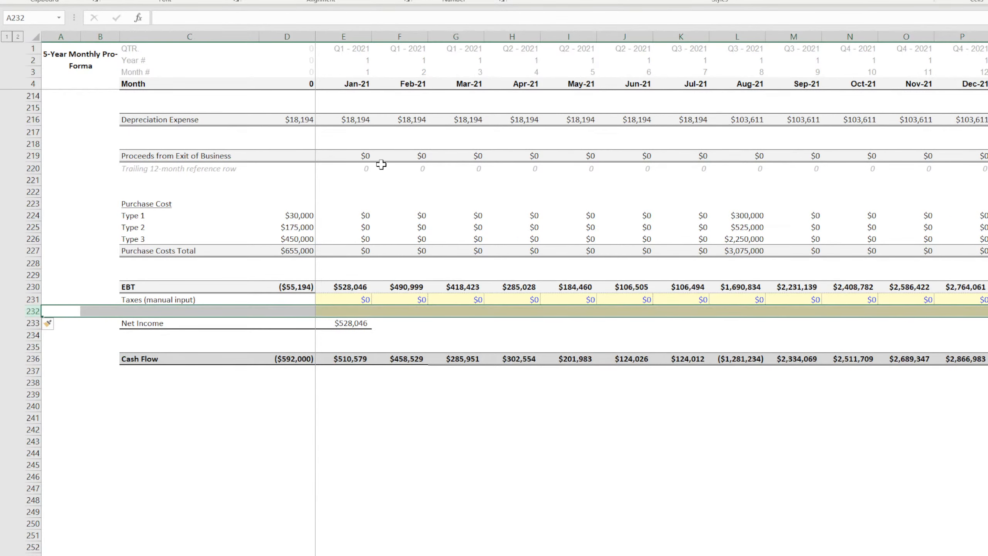
left_click(630, 404)
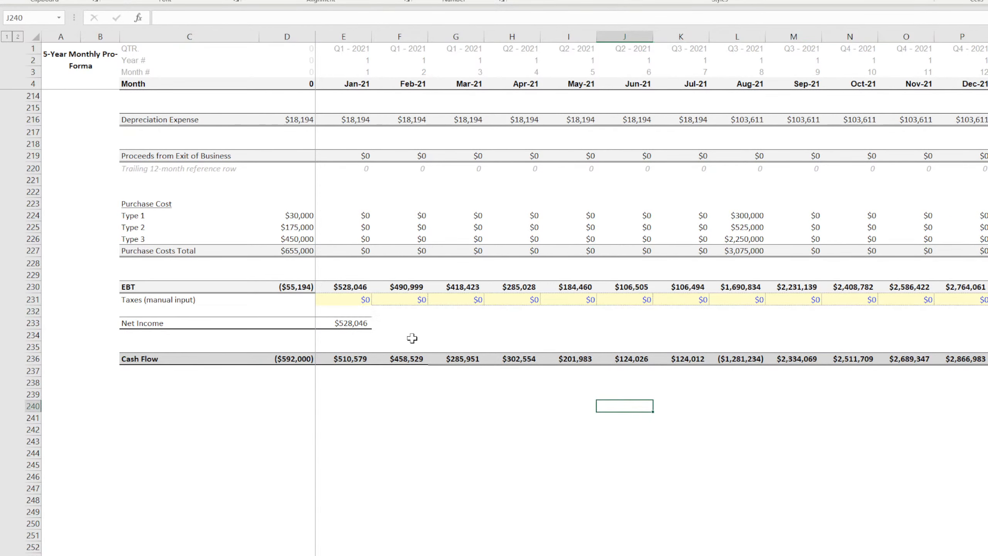
left_click(355, 300)
left_click(401, 300)
left_click_drag(427, 306, 247, 299)
left_click(425, 466)
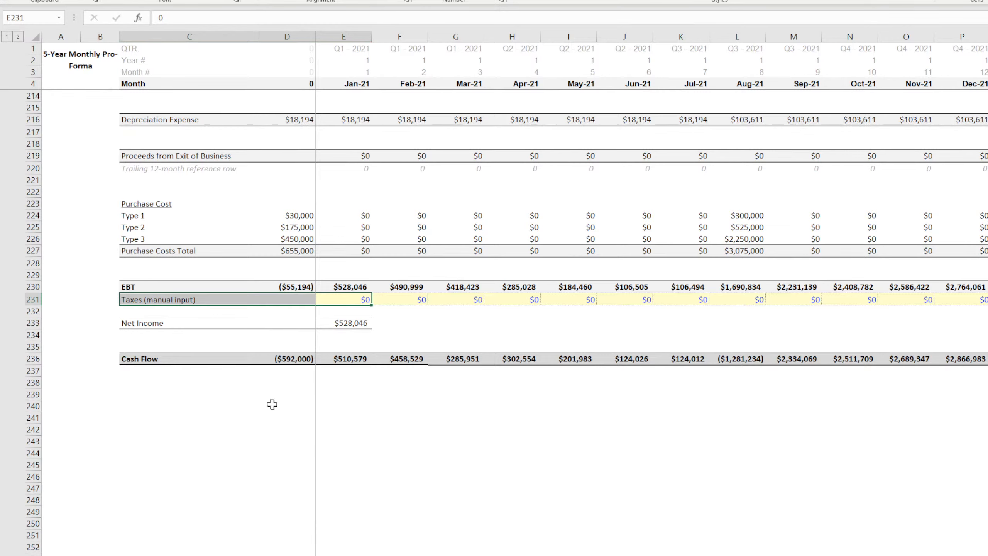
left_click(279, 428)
Format the Net Income cells C233:E233 in bold with a grey fill matching the Cash Flow row.
left_click(350, 325)
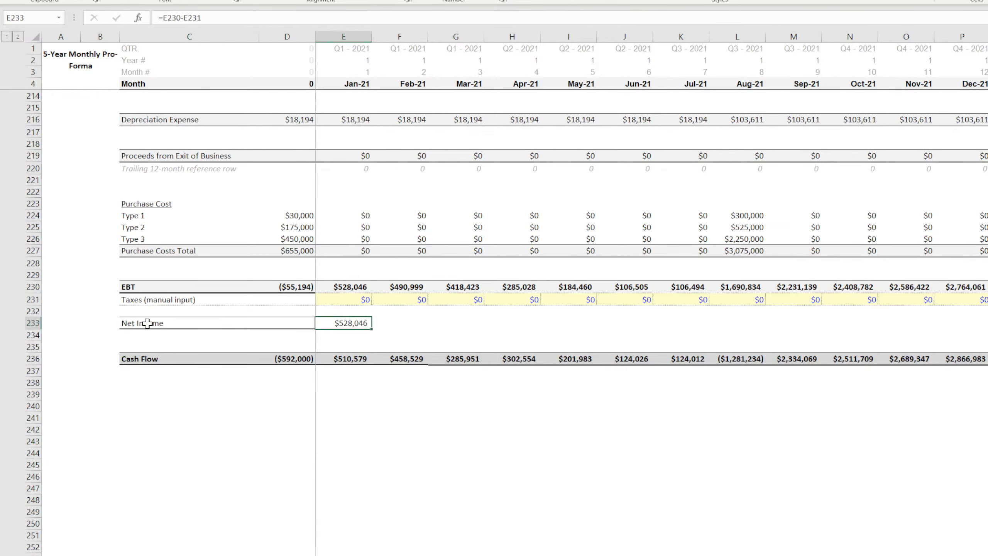
left_click_drag(144, 324, 335, 325)
key("ctrl+b")
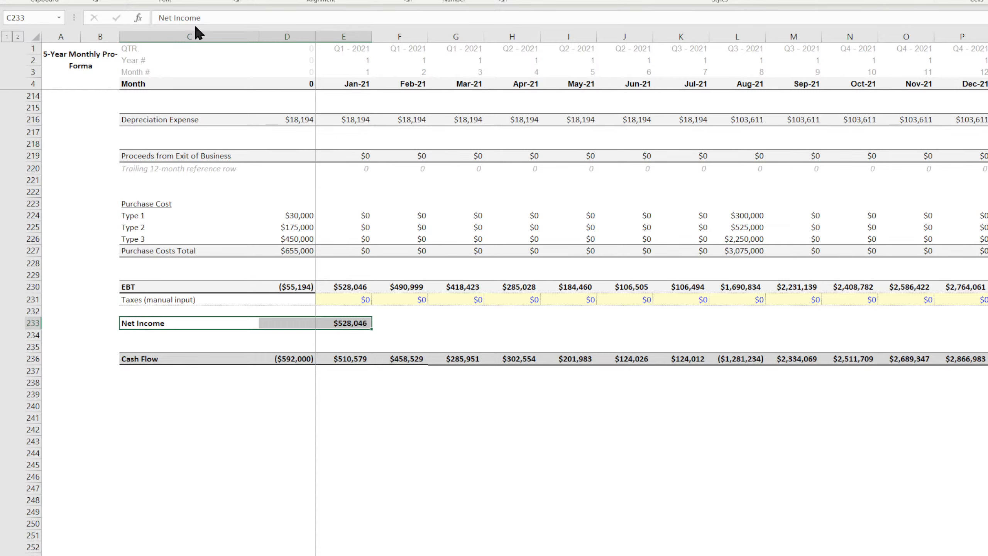
left_click(357, 323)
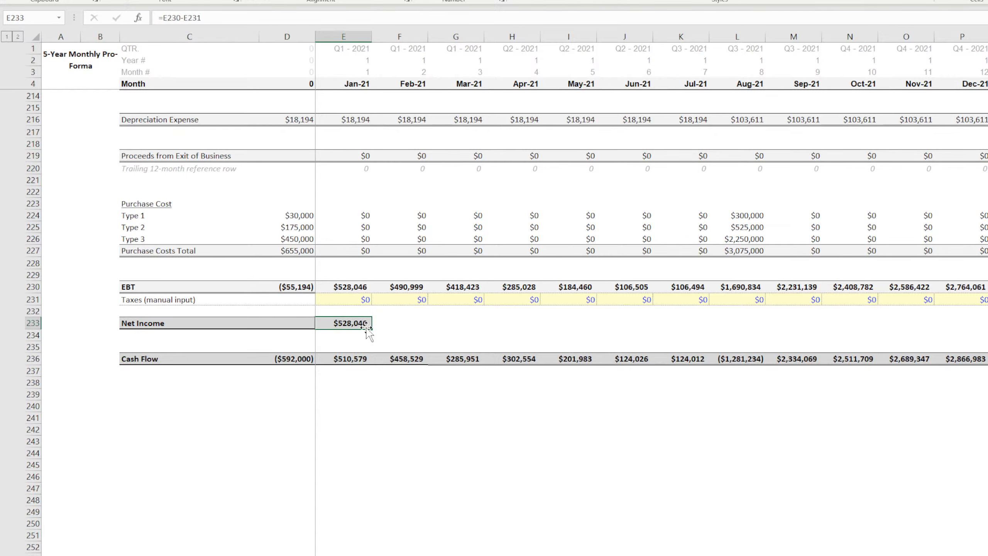
Copy the Net Income formula and formatting from E233 across all remaining monthly columns of row 233.
left_click_drag(372, 329, 985, 329)
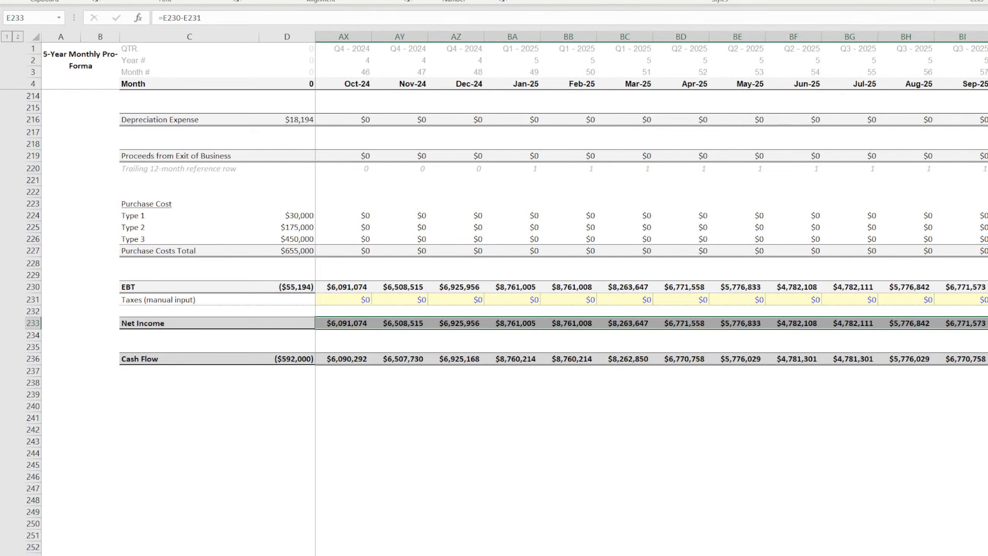
scroll(651, 296, "left", 1)
scroll(750, 540, "left", 15)
left_click(541, 441)
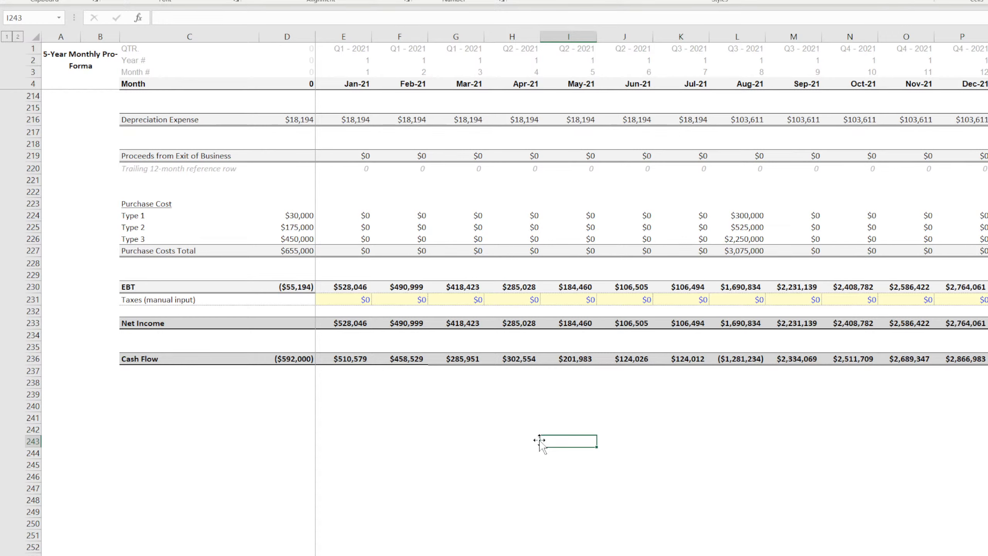
Calculate the difference between Net Income and Cash Flow below the last column with =BK233-BK236 in BK238.
scroll(752, 505, "right", 15)
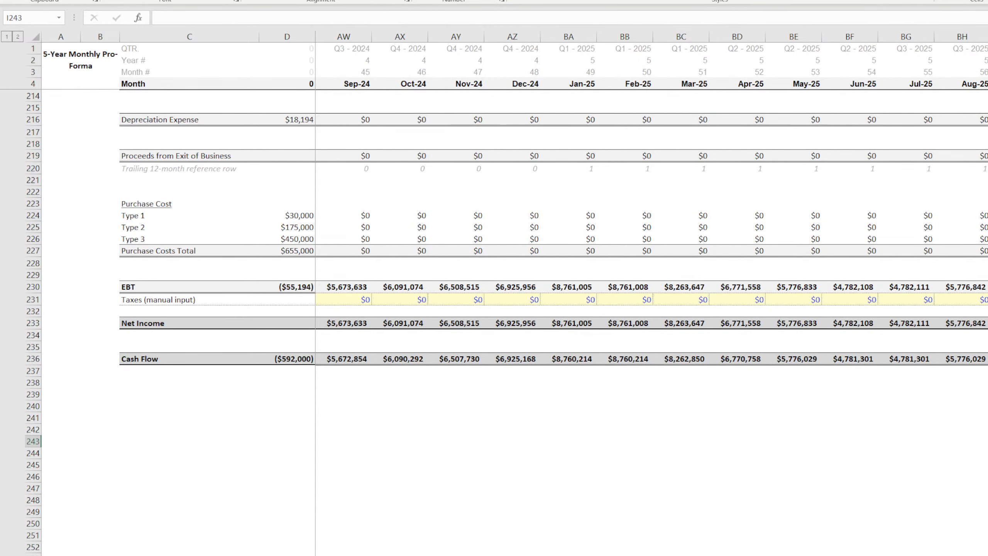
left_click(987, 383)
left_click(987, 323)
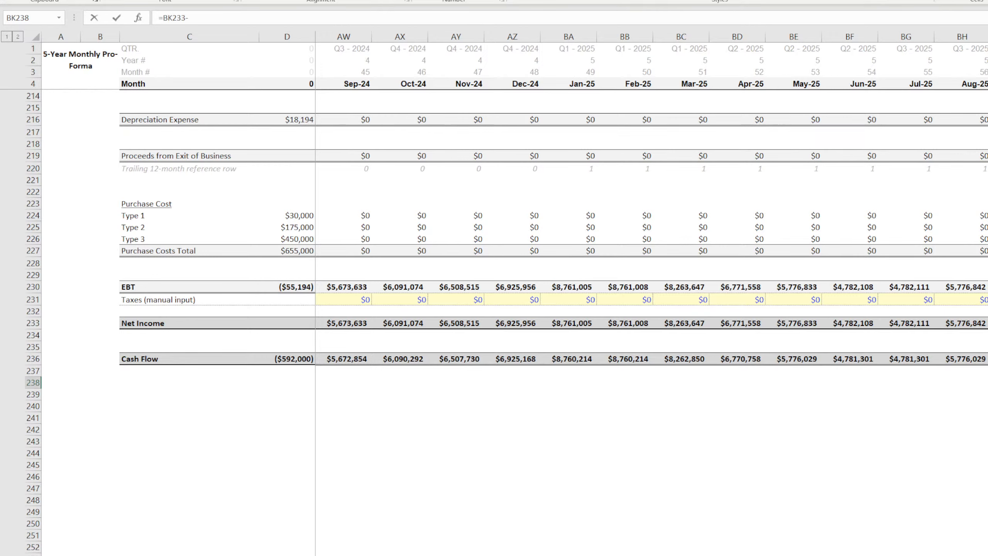
type("-")
left_click(987, 359)
key("Return")
key("Up")
Compare the difference with the debt principal in BK188 and clear the check cells BK237:BK238.
scroll(494, 323, "up", 11)
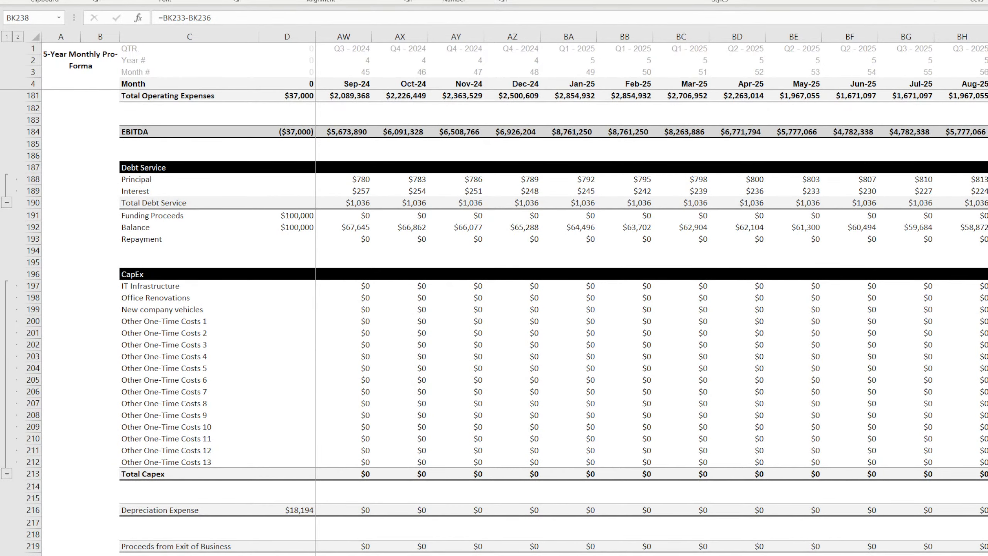
left_click(987, 179)
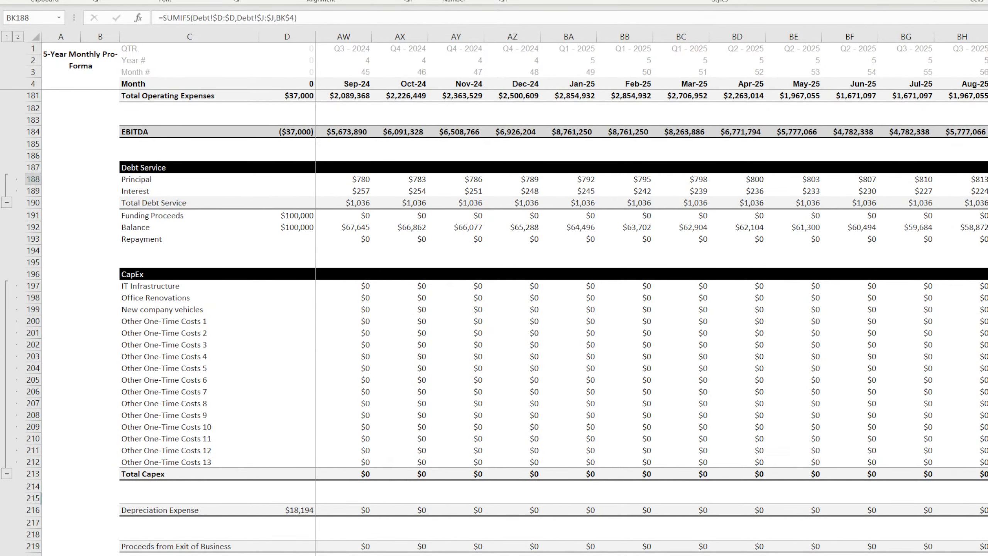
scroll(494, 323, "down", 11)
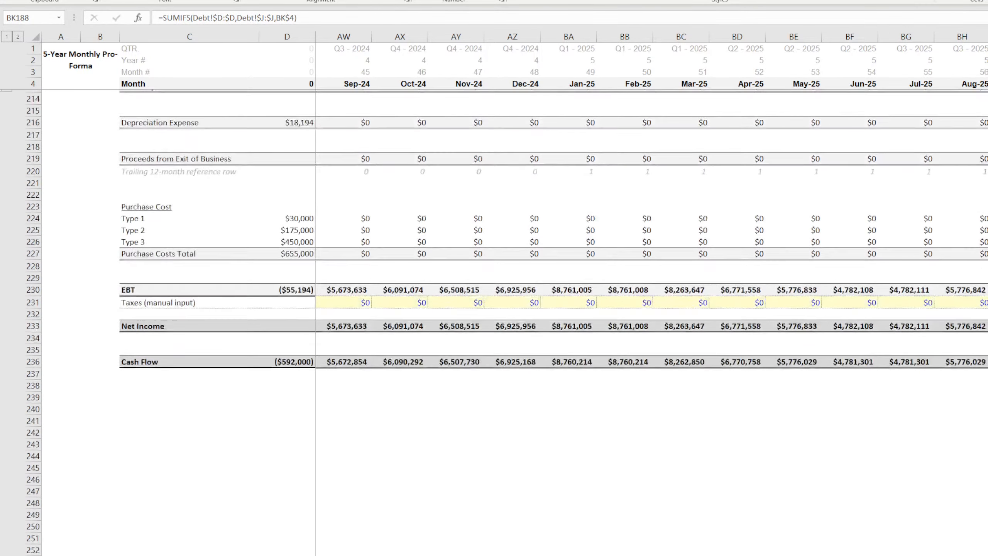
left_click_drag(987, 371, 987, 382)
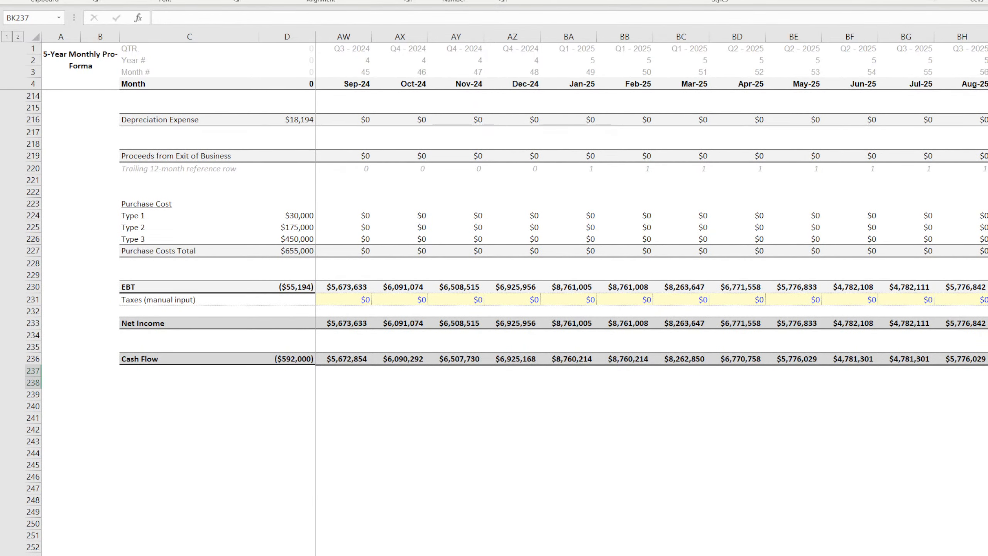
Calculate the Mar-21 difference between Net Income and Cash Flow in G238 with =G233-G236.
scroll(651, 323, "left", 15)
left_click(461, 383)
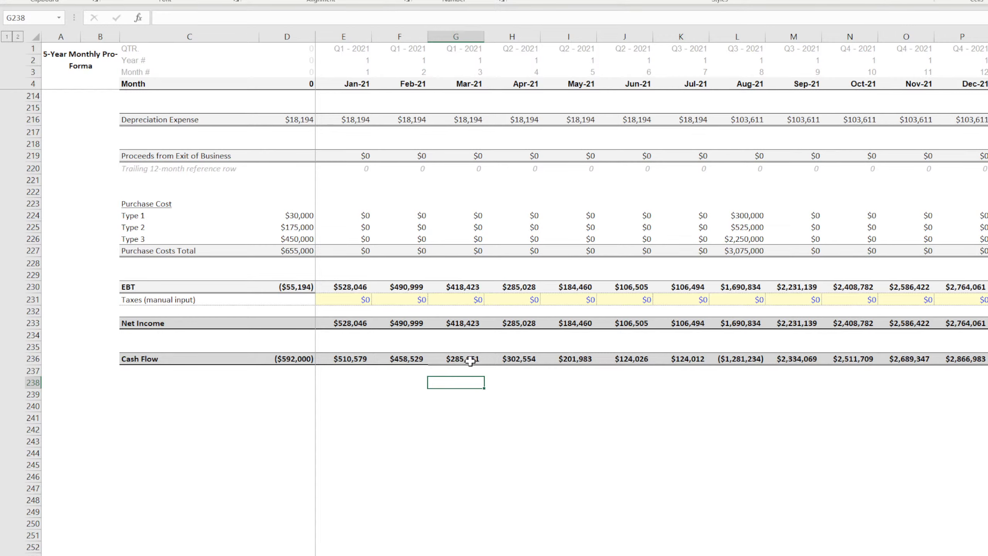
type("=")
left_click(465, 323)
type("-")
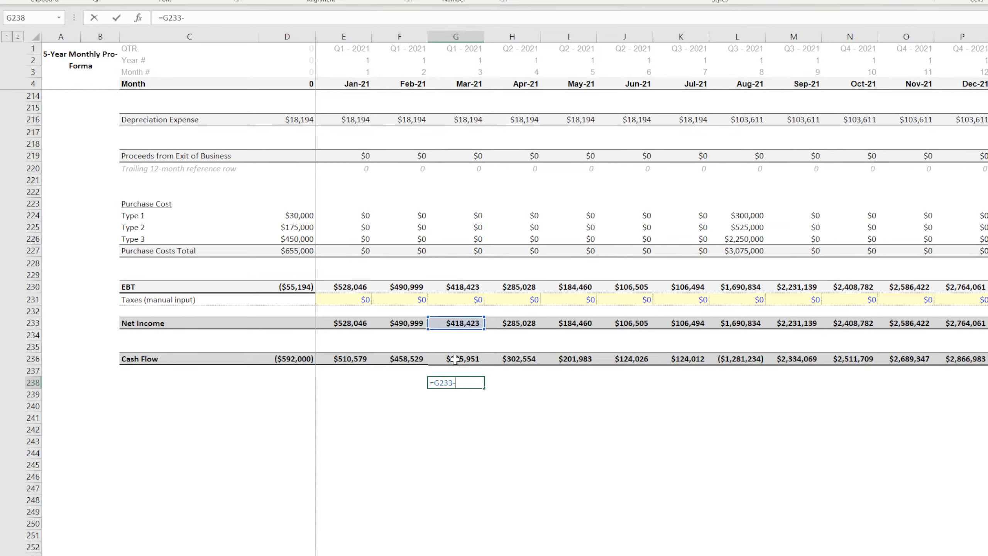
left_click(456, 359)
key("Return")
left_click(460, 383)
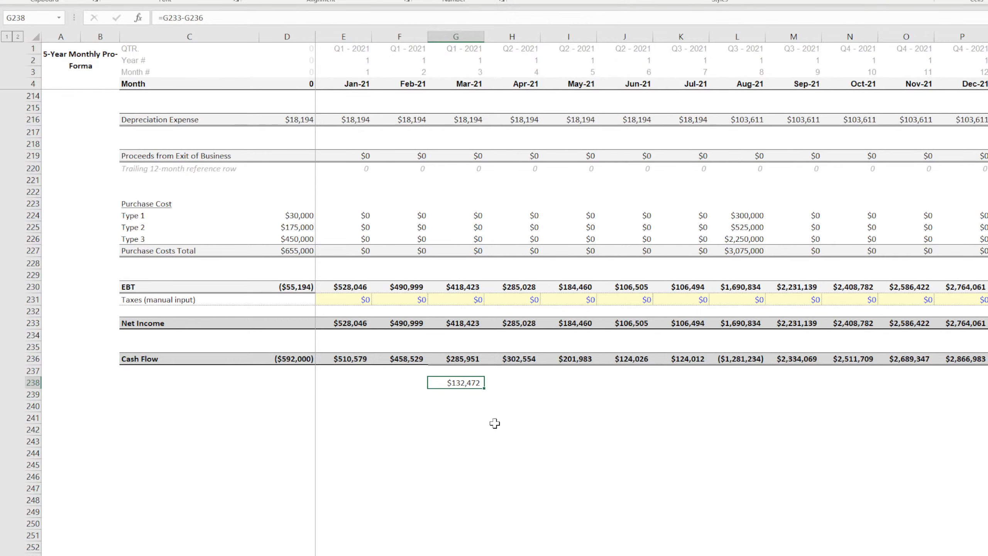
Examine the Mar-21 depreciation expense, new company vehicles CapEx and debt principal as sources of the difference.
scroll(495, 423, "up", 4)
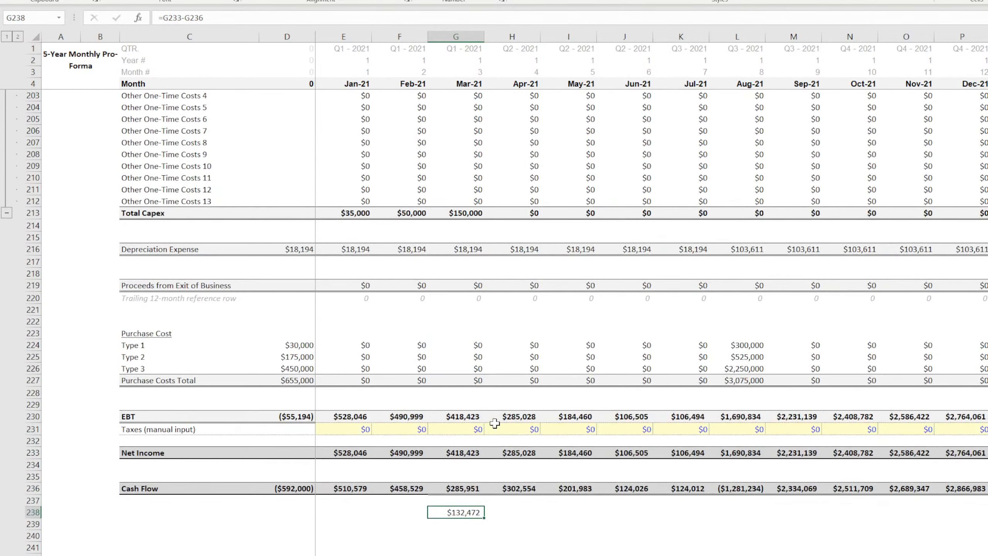
left_click(462, 249)
scroll(473, 289, "up", 7)
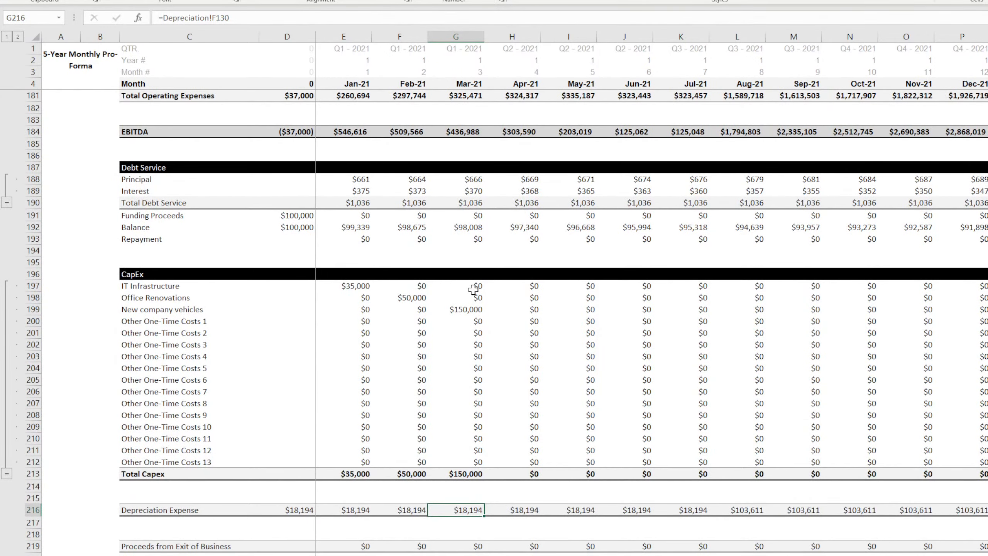
left_click(467, 310)
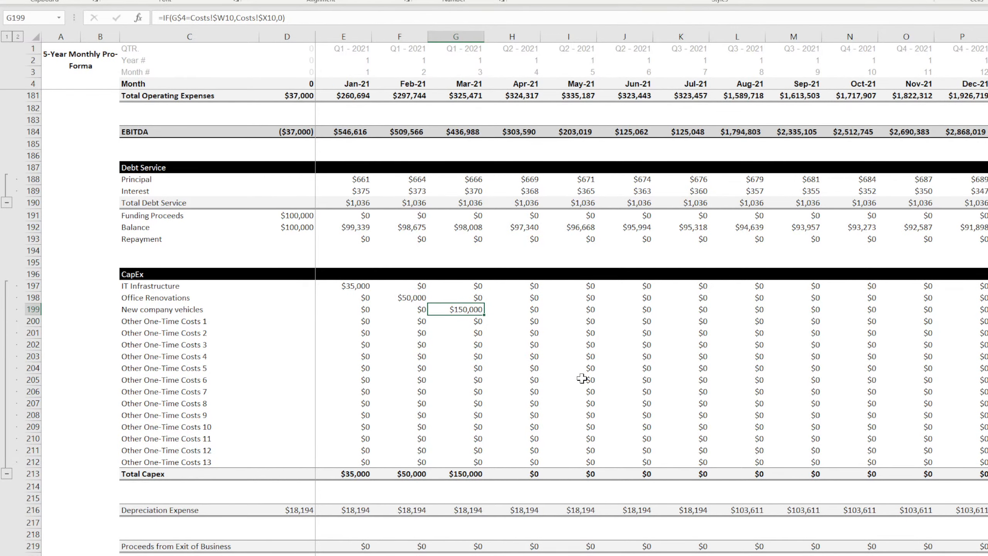
scroll(573, 392, "down", 11)
scroll(573, 393, "up", 7)
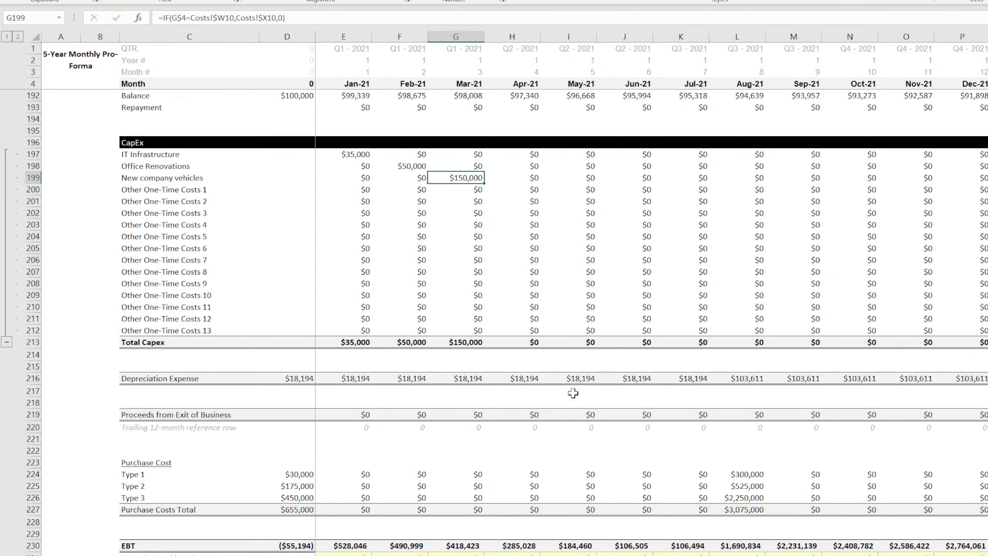
scroll(573, 393, "up", 4)
left_click(475, 180)
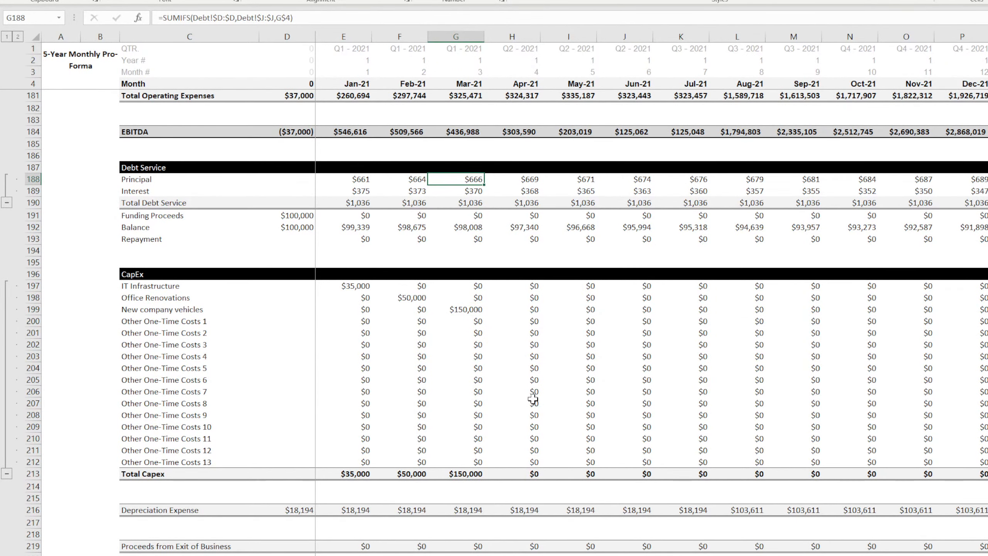
scroll(525, 393, "down", 7)
scroll(516, 395, "down", 4)
Copy the Net Income minus Cash Flow check from G238 into H238 for Apr-21.
left_click(463, 383)
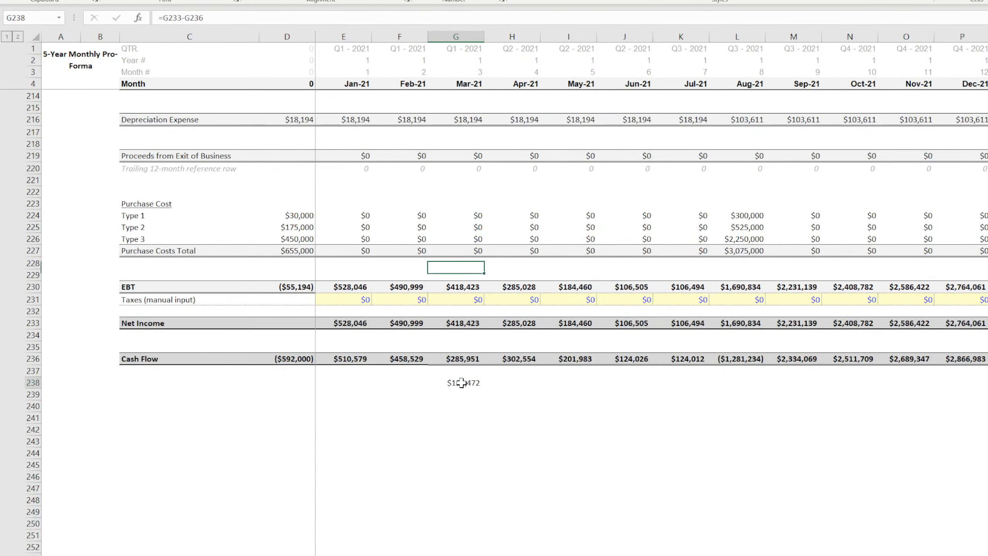
left_click_drag(481, 389, 533, 389)
key("ctrl+r")
left_click(537, 388)
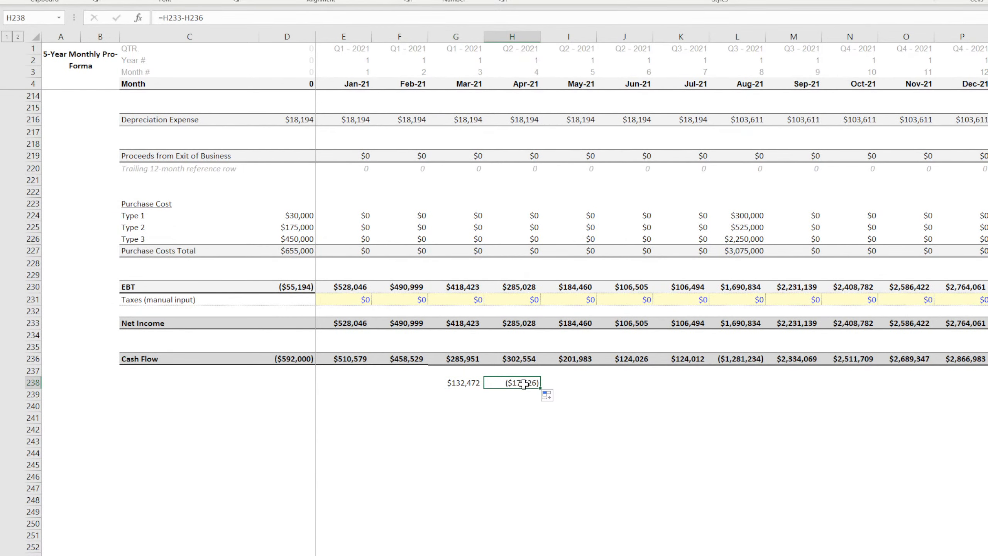
Calculate Apr-21 depreciation expense minus debt principal in H239 with =H216-H188.
scroll(553, 419, "up", 4)
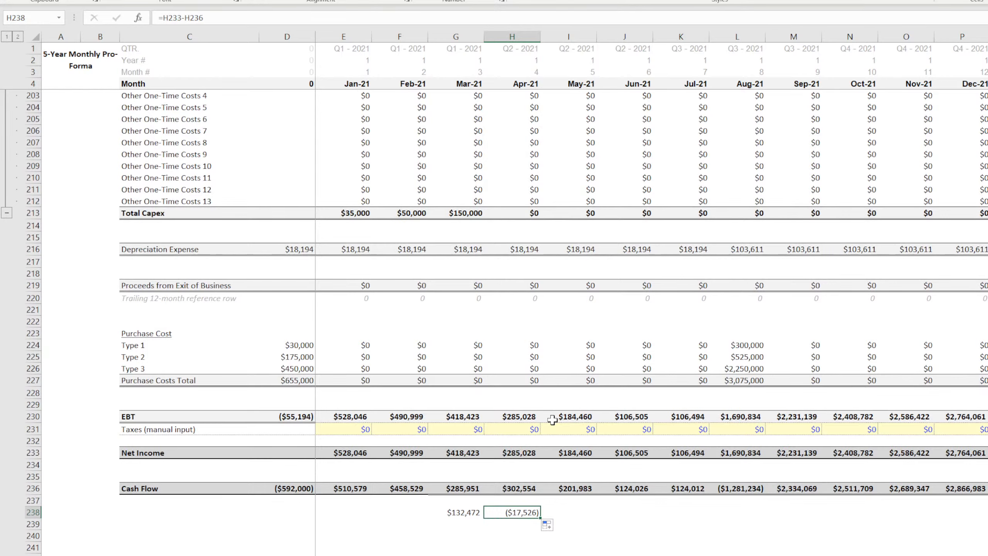
key("Down")
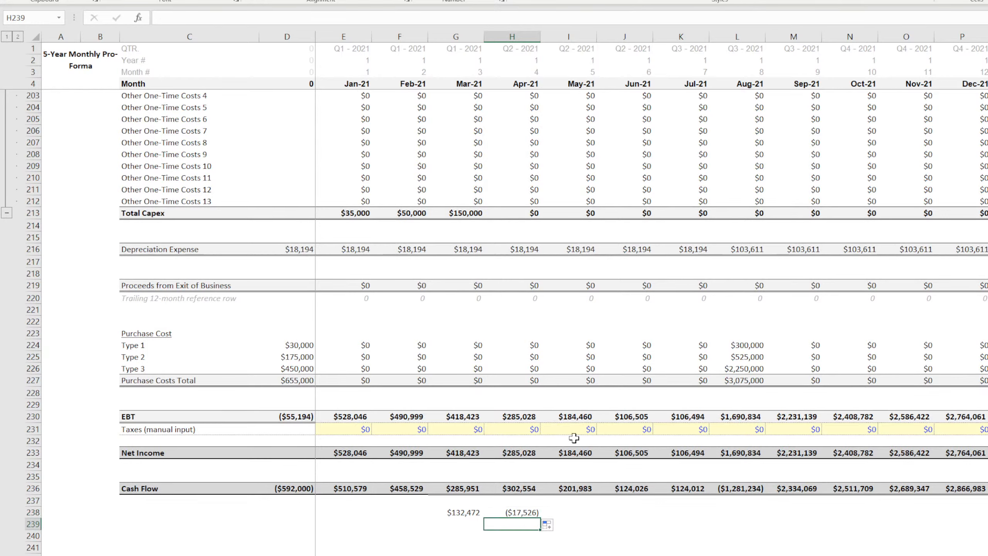
type("=")
left_click(537, 252)
type("-")
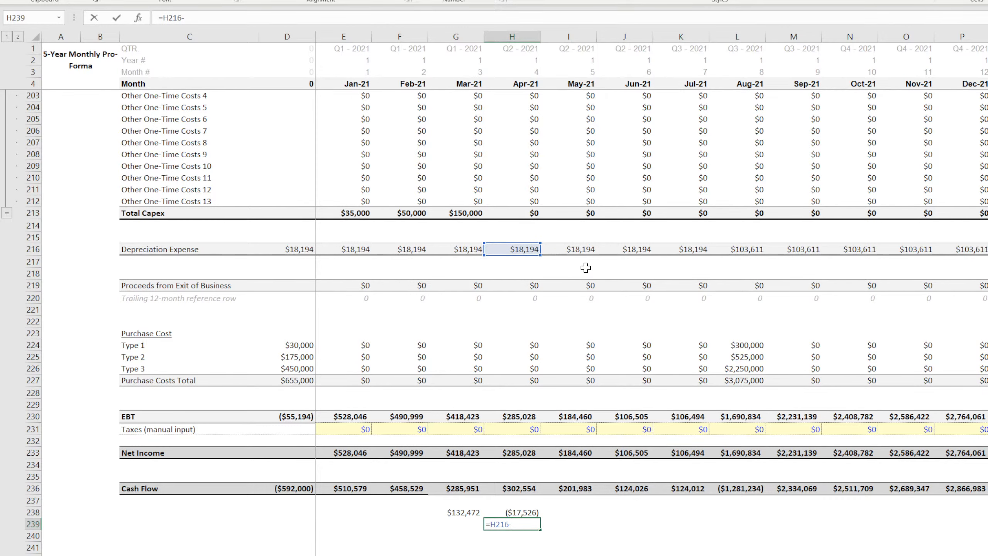
scroll(586, 268, "up", 7)
left_click(533, 182)
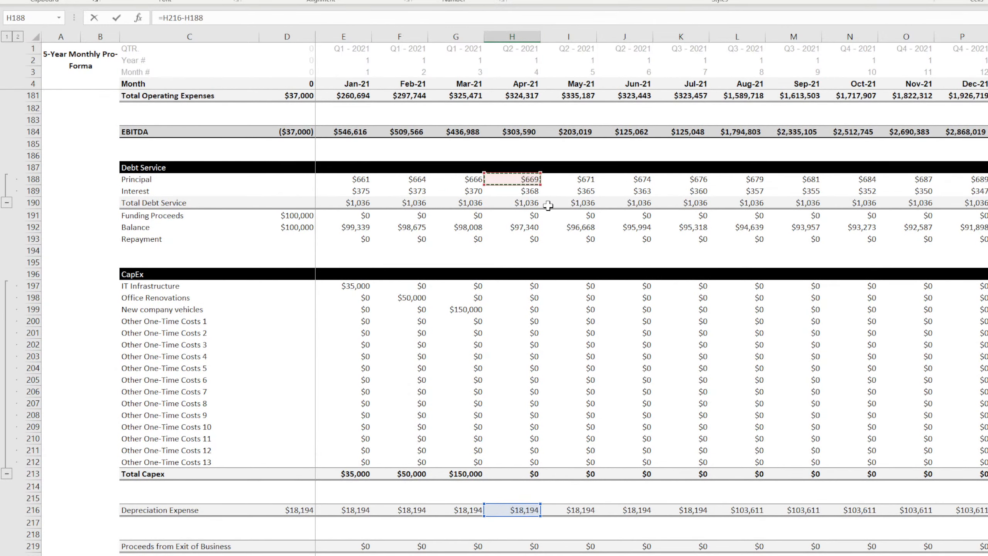
key("Return")
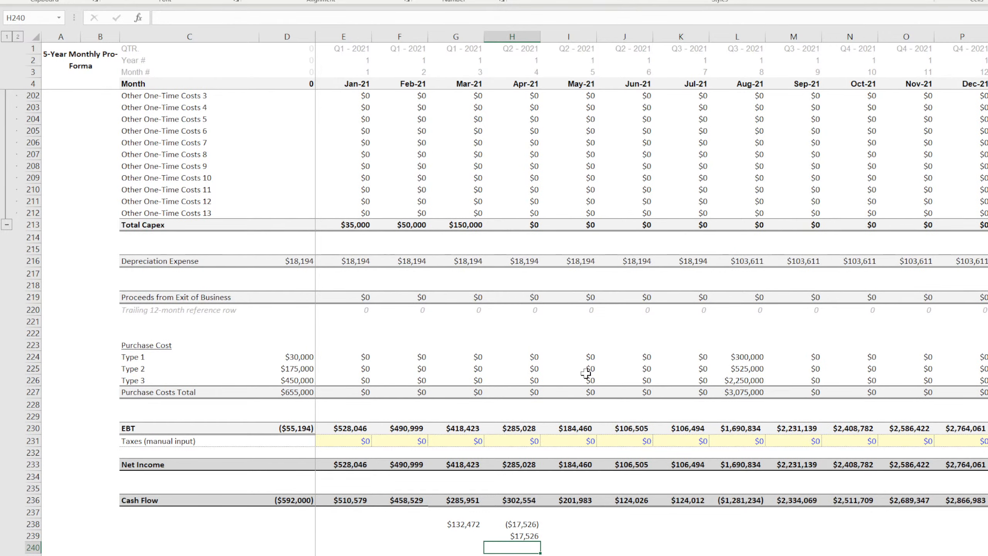
Copy the depreciation minus principal check from H239 into G239, and clear the temporary check cells in rows 238 and 239.
scroll(585, 372, "down", 4)
left_click(528, 405)
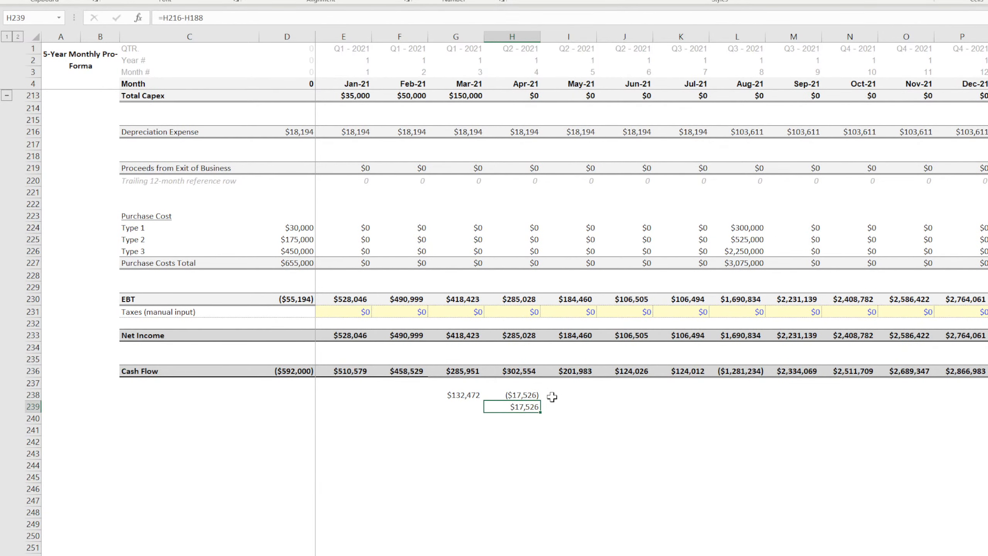
left_click_drag(545, 413, 456, 446)
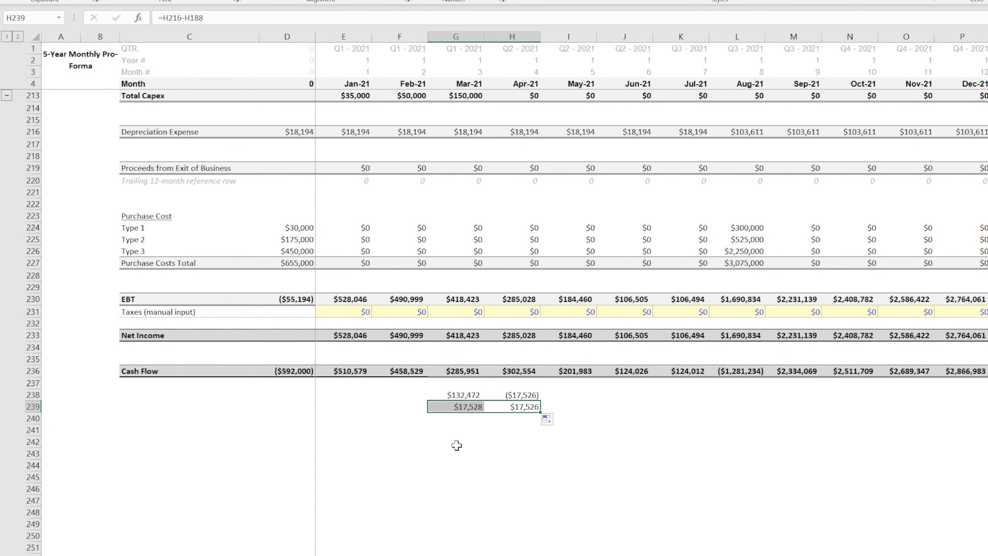
left_click(471, 407)
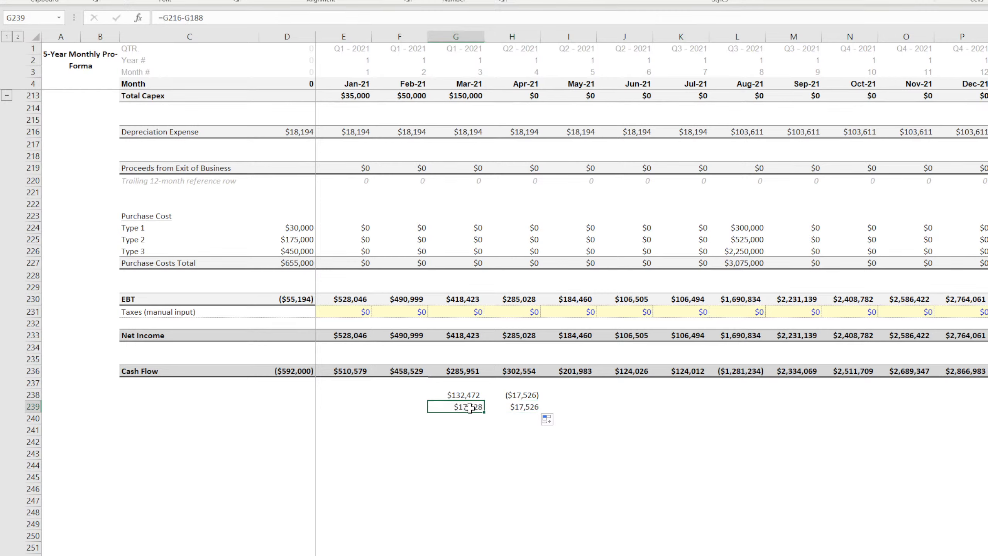
left_click_drag(572, 393, 455, 413)
left_click(542, 473)
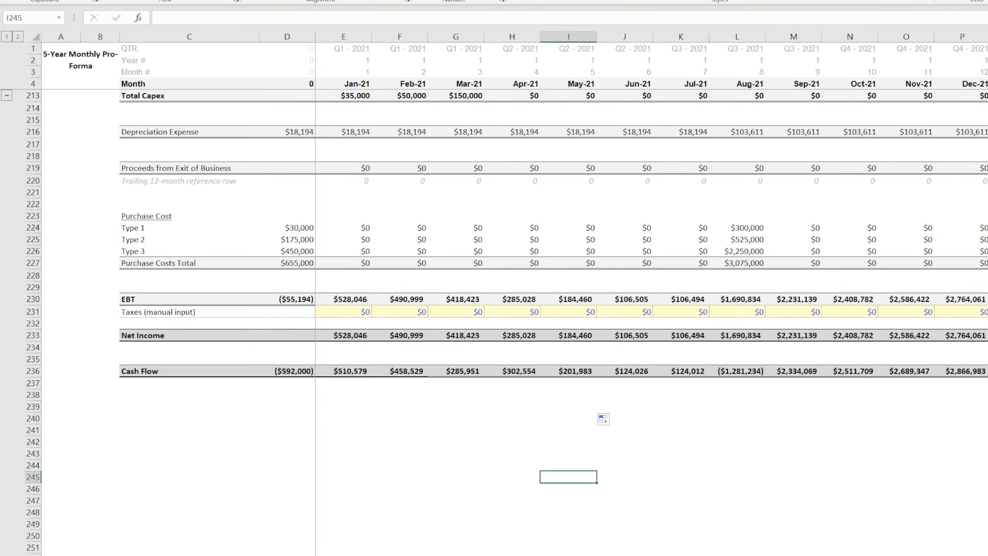
Compare the May-21 Net Income and Cash Flow formulas in I233 and I236.
left_click(718, 464)
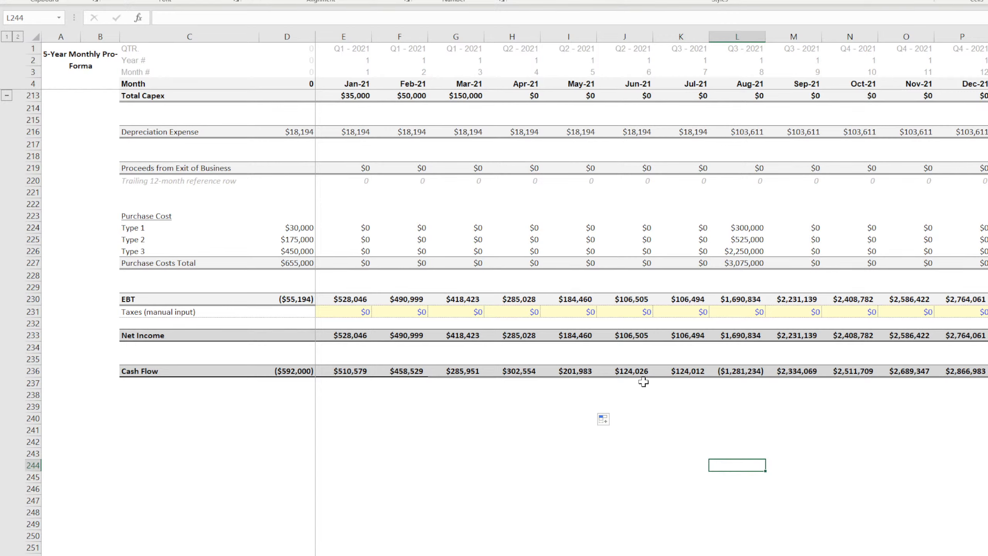
left_click(576, 338)
left_click(574, 370)
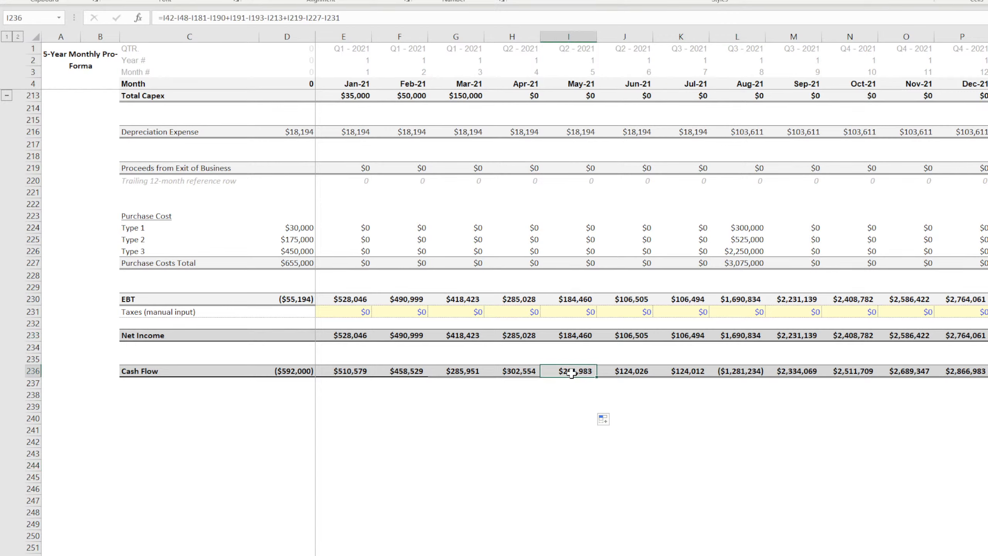
left_click(570, 337)
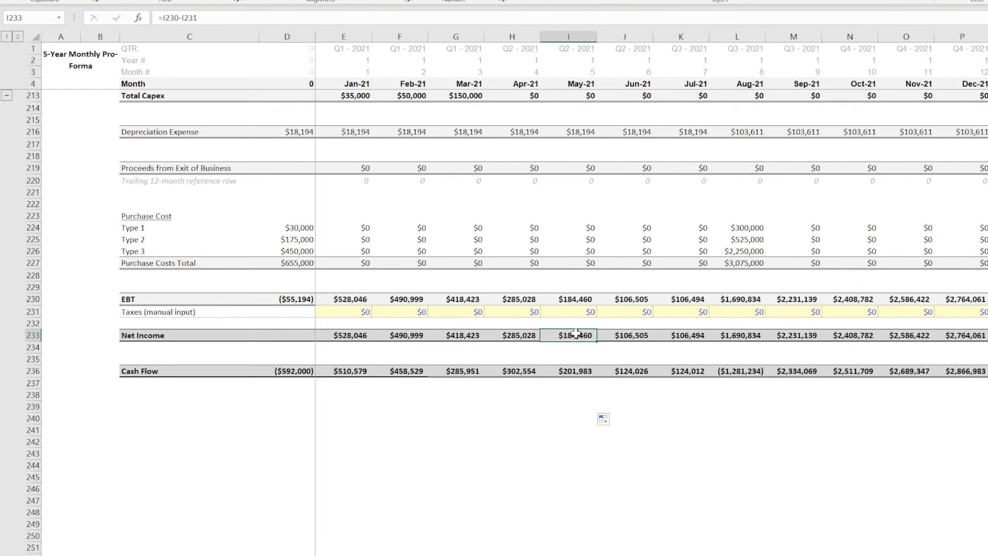
left_click(574, 371)
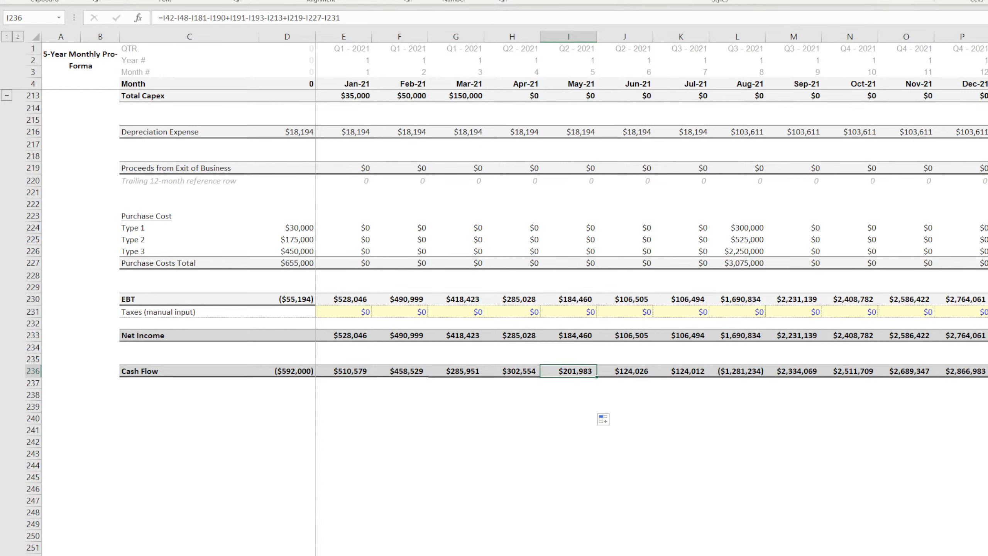
left_click(471, 443)
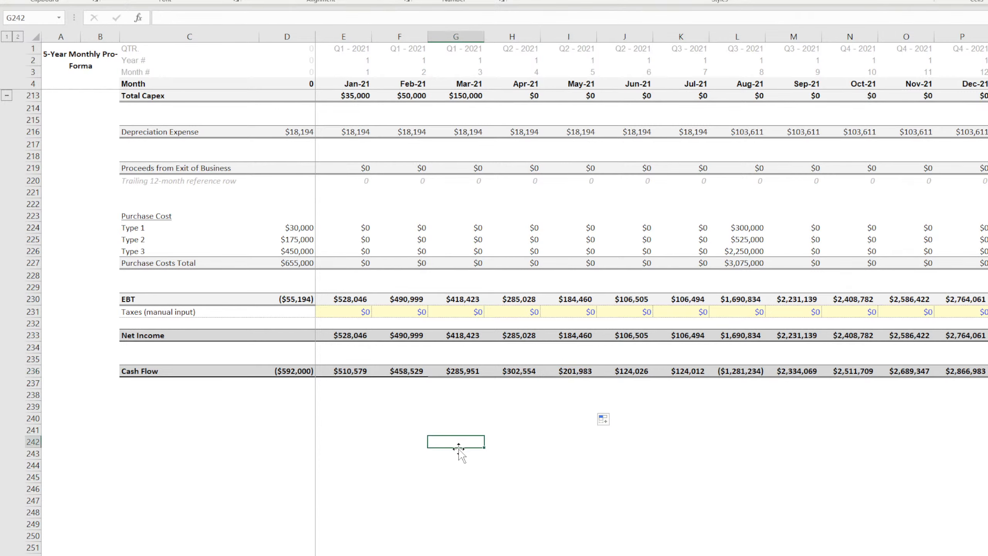
Review the debt service, CapEx, depreciation and purchase cost rows that lead down to Net Income and Cash Flow.
scroll(440, 451, "up", 4)
scroll(440, 450, "up", 4)
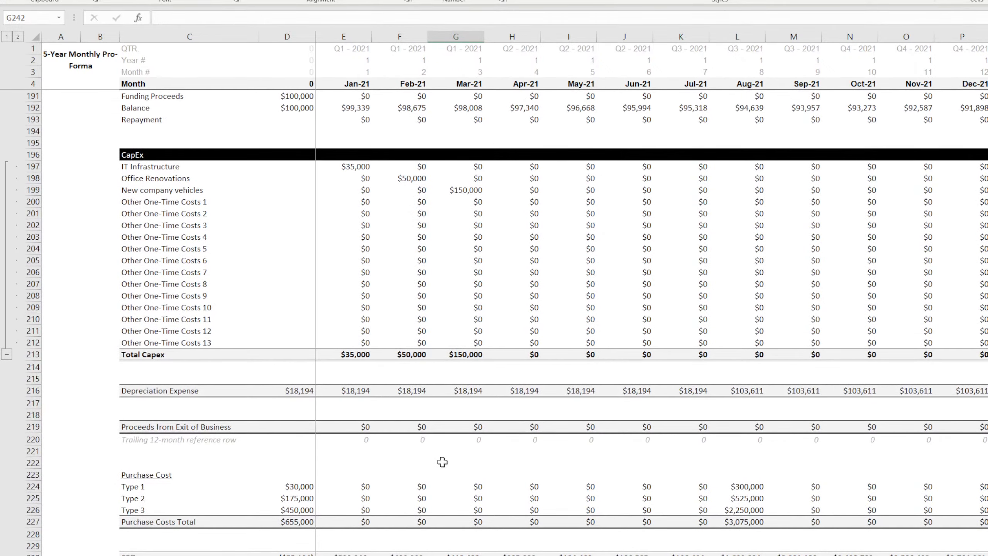
scroll(388, 378, "up", 9)
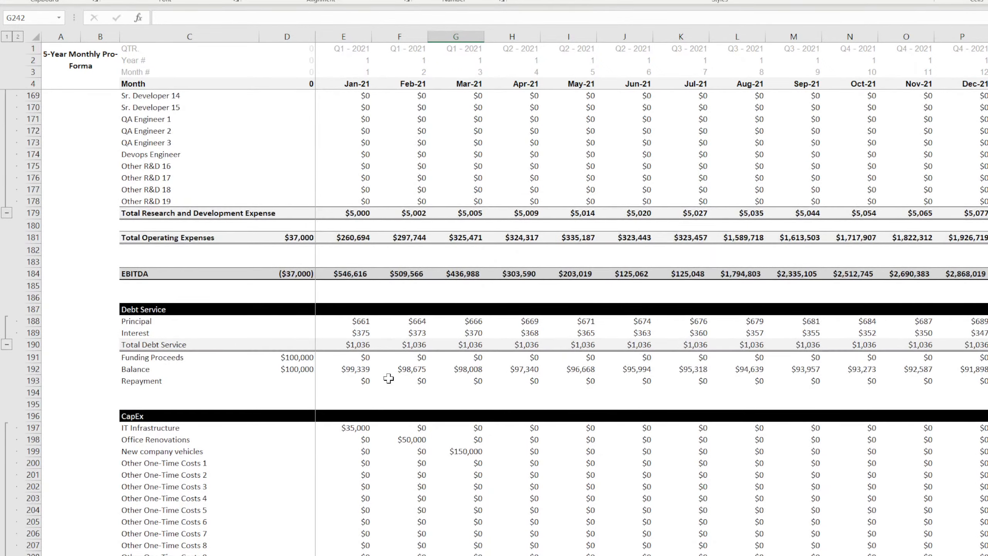
scroll(388, 378, "down", 9)
scroll(389, 378, "down", 4)
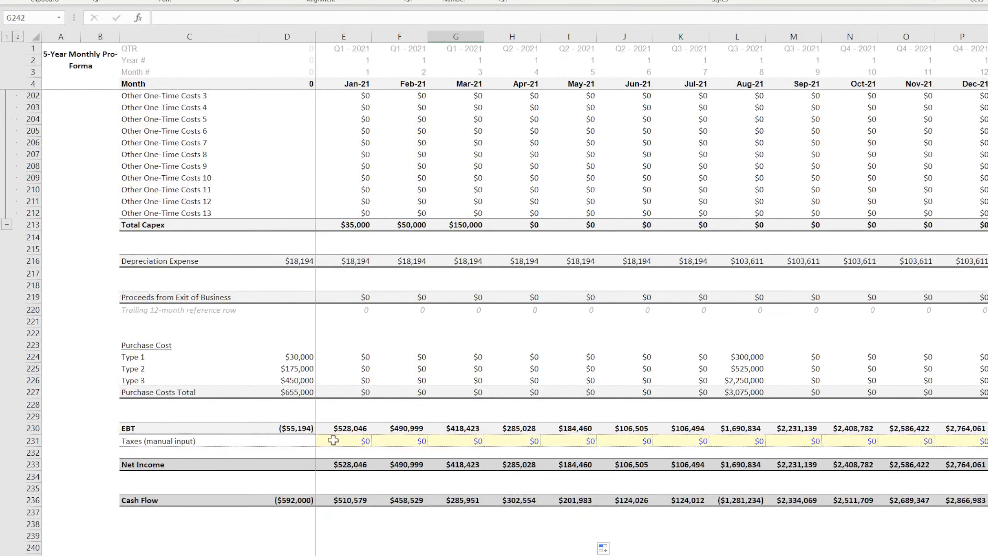
scroll(330, 435, "down", 4)
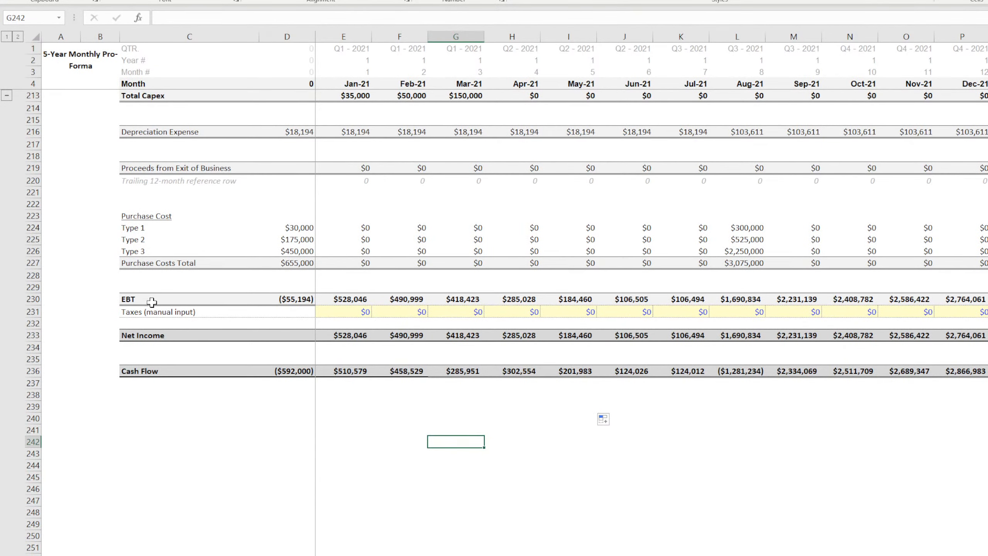
left_click(161, 335)
left_click(161, 369)
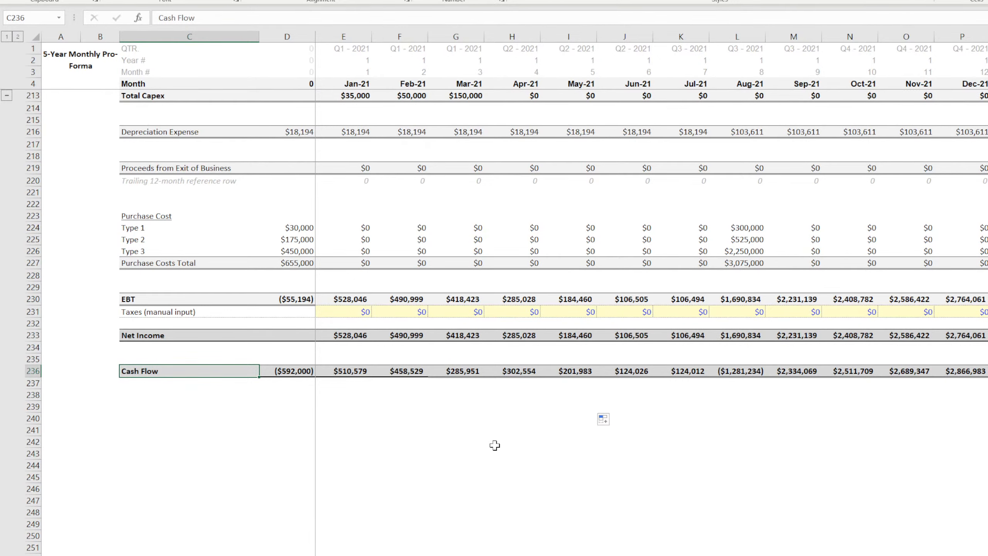
On the Cost Schedules sheet, set the revenue-based cost percentages for Other 1.R through Other 4.R to 0% for FY 2021 to FY 2025.
left_click(323, 554)
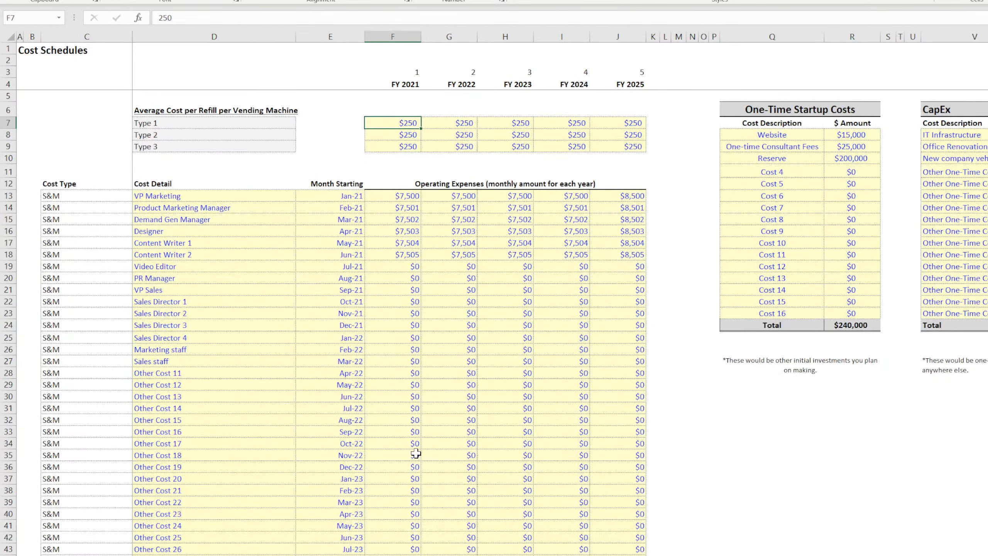
left_click(306, 553)
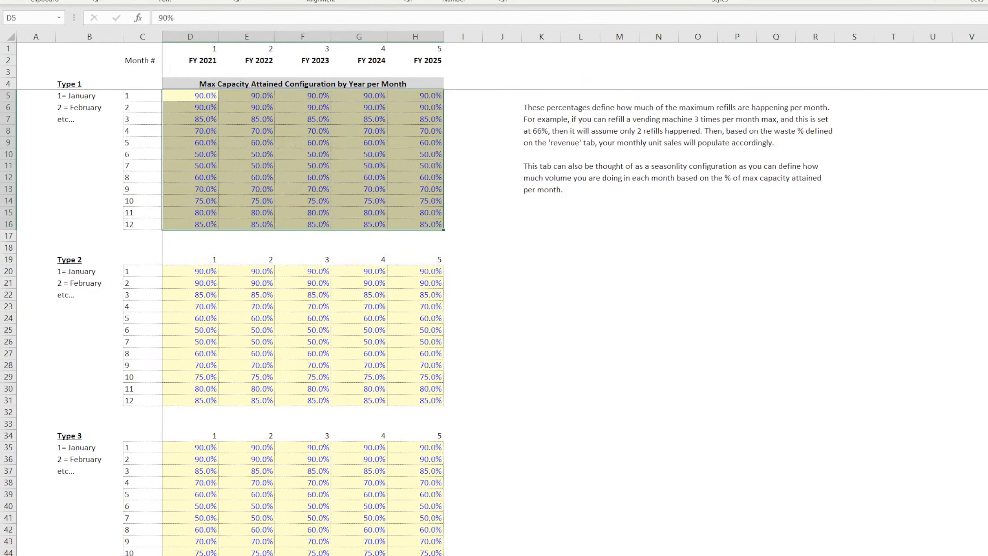
key("ctrl+Page_Down")
scroll(281, 438, "down", 20)
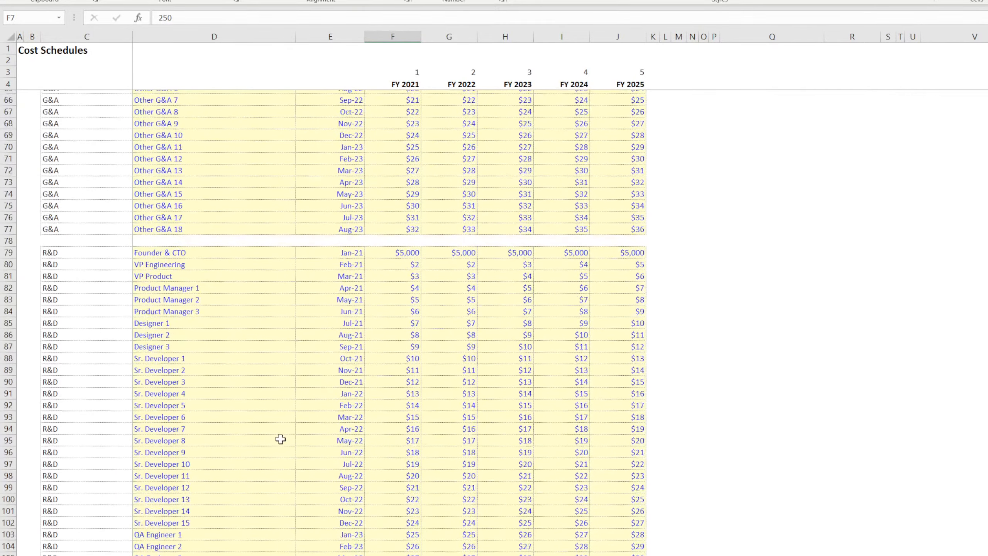
scroll(281, 439, "down", 9)
left_click(410, 356)
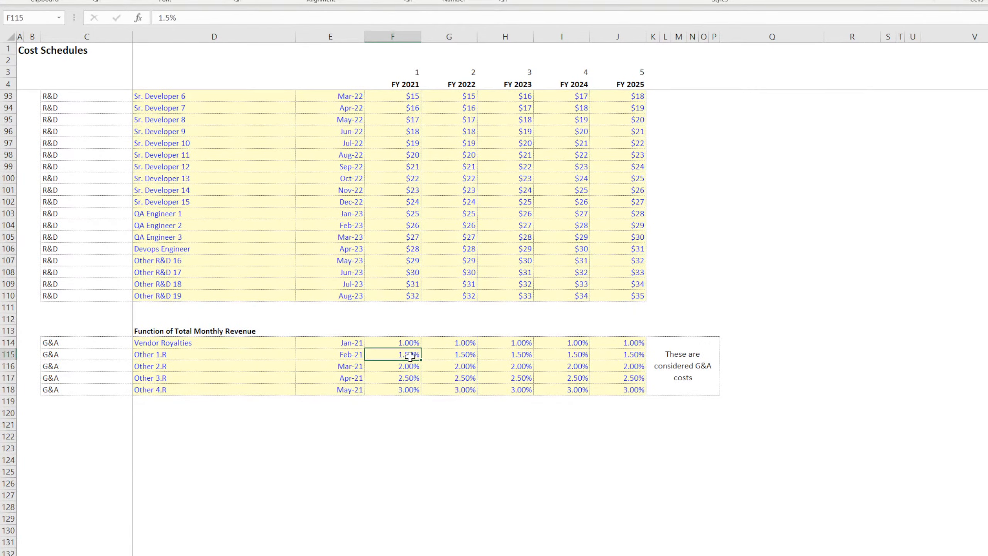
type("0.5%")
key("Return")
left_click(410, 356)
left_click_drag(421, 360, 641, 393)
left_click(561, 471)
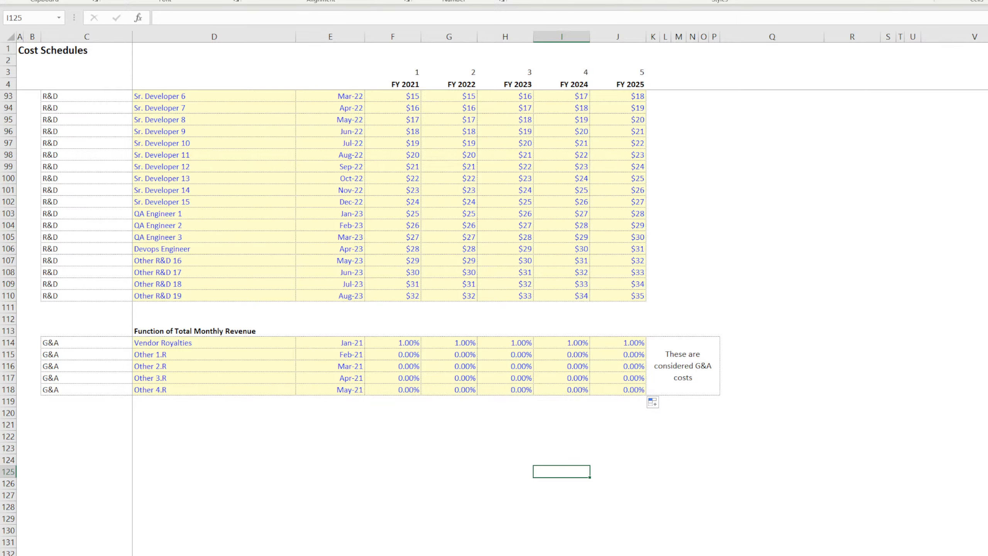
Review the Deployment, Revenue and monthly max capacity sheets, including the Type 1 average price per item sold.
key("ctrl+Page_Down")
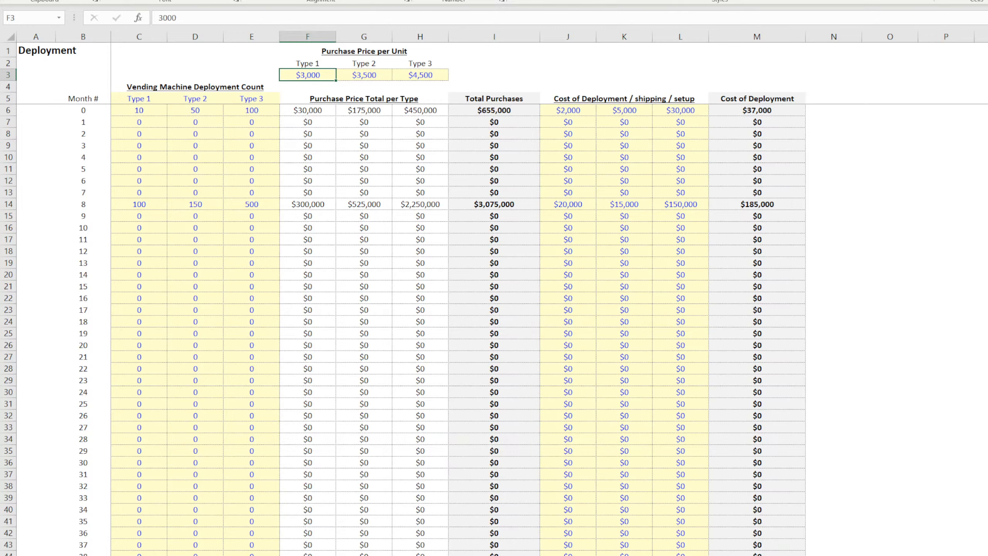
key("ctrl+Page_Down")
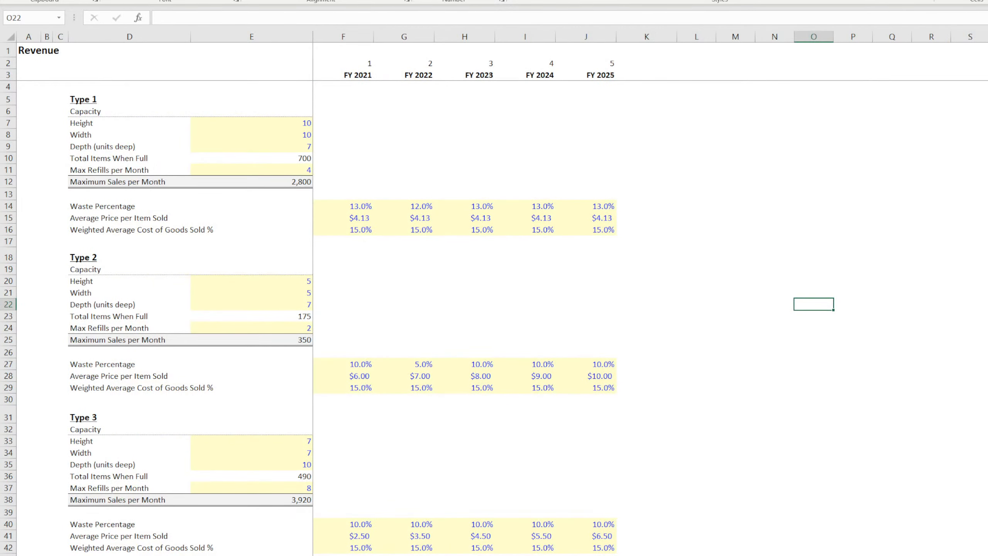
key("ctrl+Page_Down")
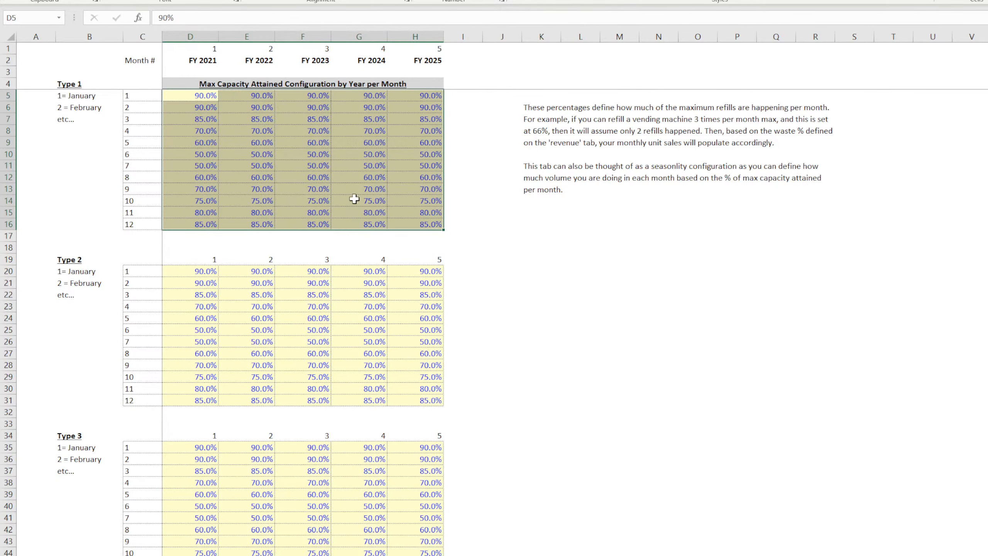
key("ctrl+Page_Up")
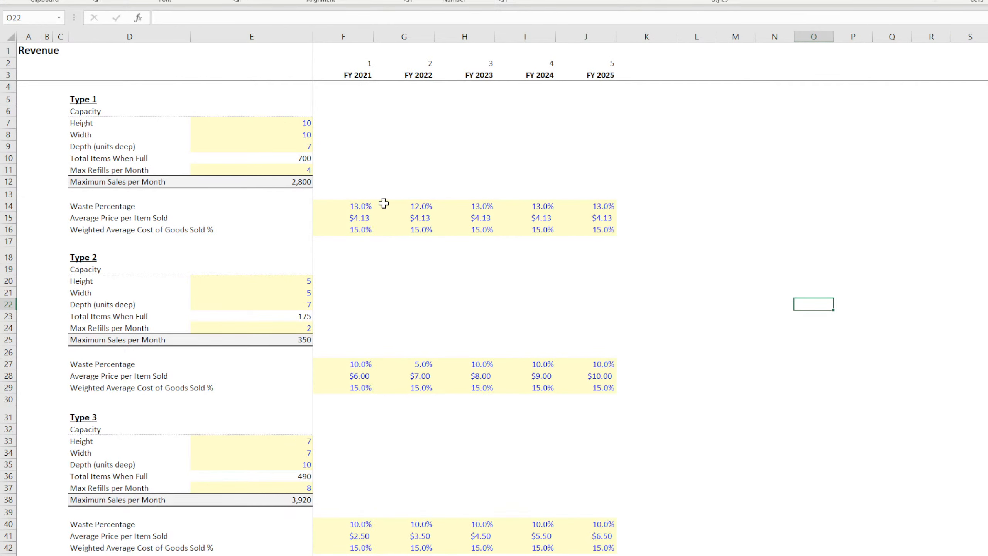
left_click(360, 218)
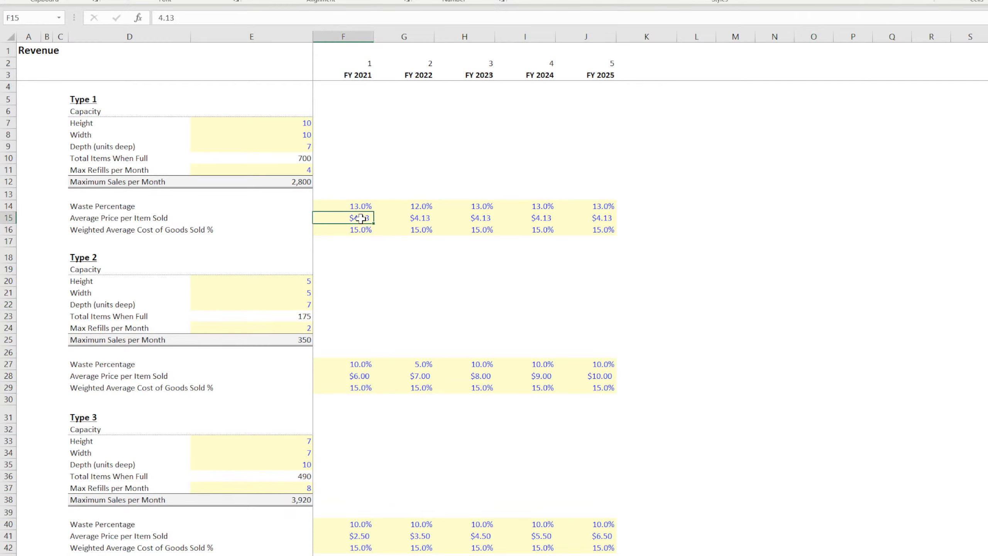
scroll(255, 302, "down", 4)
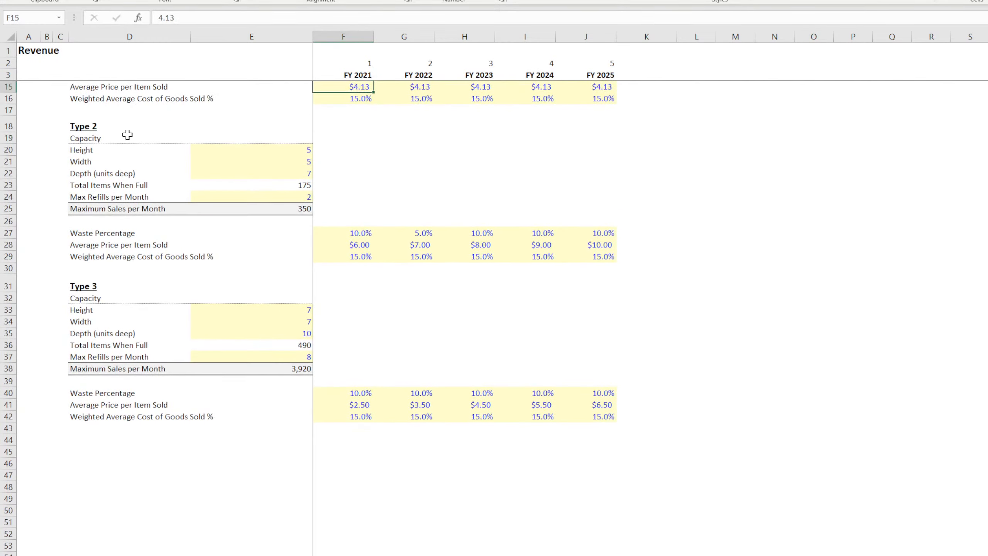
scroll(127, 135, "up", 4)
Examine the main project assumptions, then the deployment costs and machine deployment counts on the Deployment sheet.
left_click(121, 555)
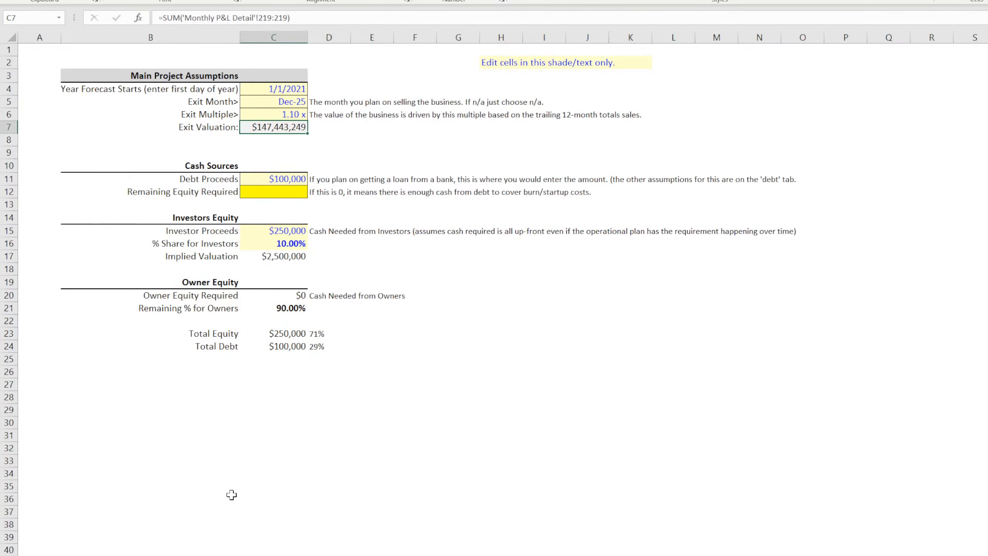
left_click(167, 555)
left_click_drag(577, 111, 677, 206)
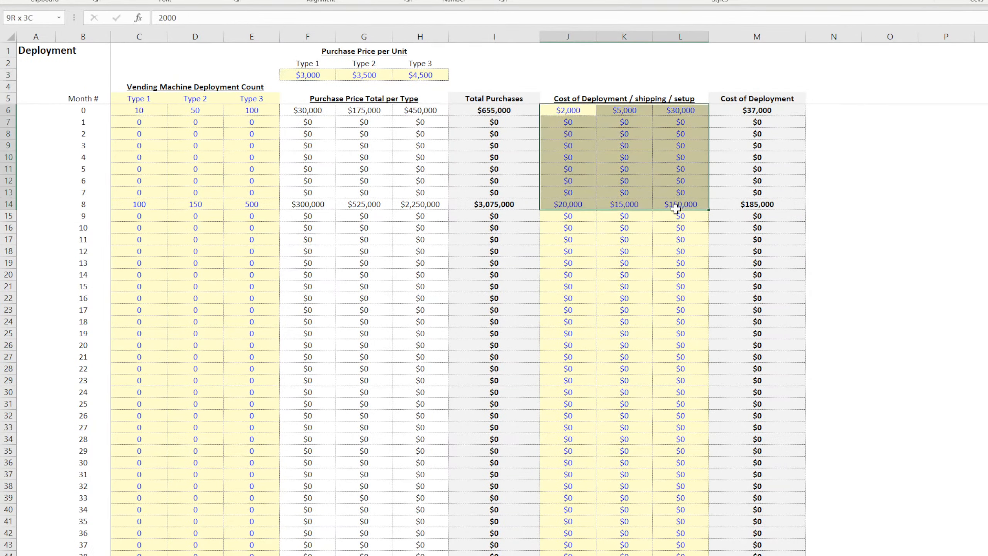
left_click_drag(128, 107, 240, 241)
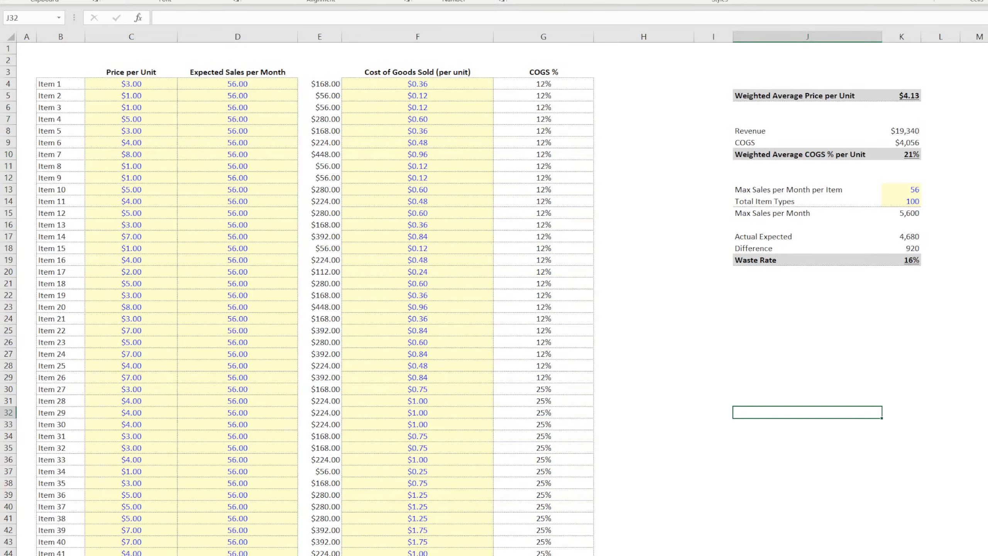
On the item pricing sheet, examine the weighted average price and COGS % formulas with their per-item price and cost inputs.
left_click(908, 94)
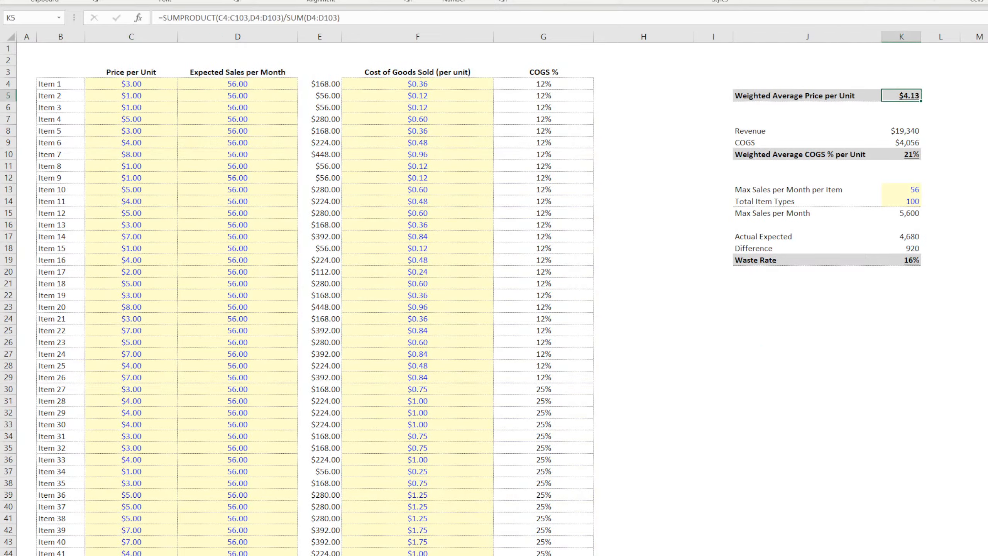
left_click(911, 155)
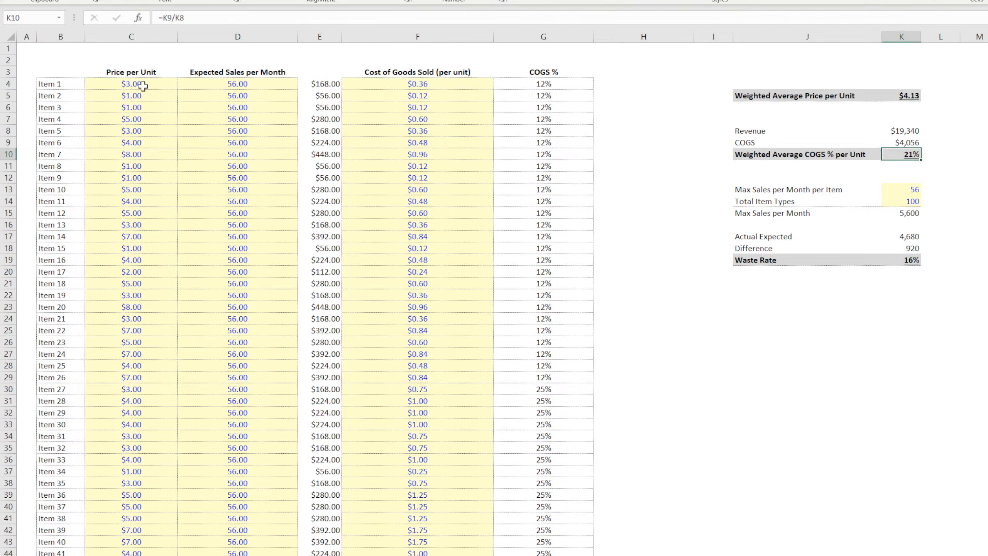
left_click_drag(140, 85, 156, 132)
left_click_drag(395, 85, 414, 121)
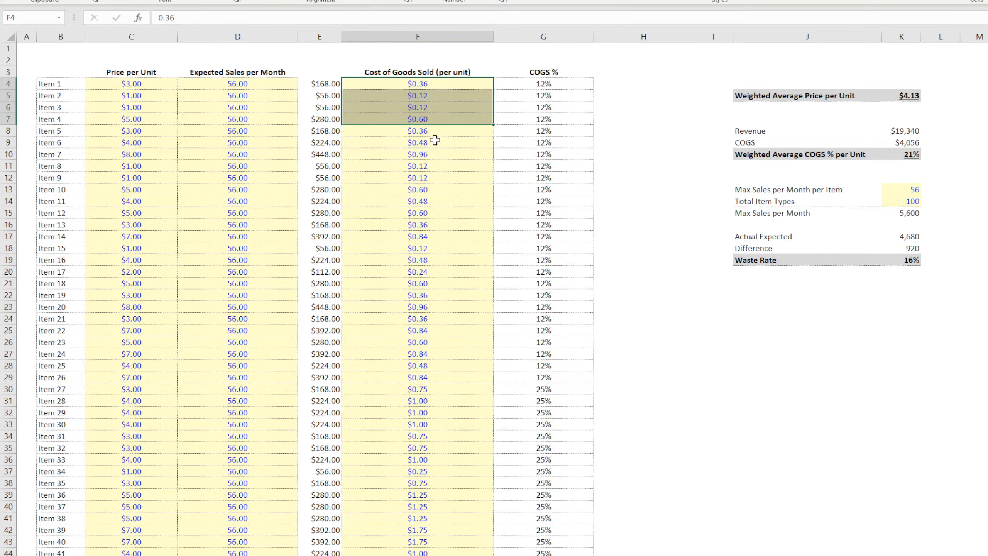
Inspect the Waste Rate calculation through its Actual Expected and Difference formulas.
left_click(761, 260)
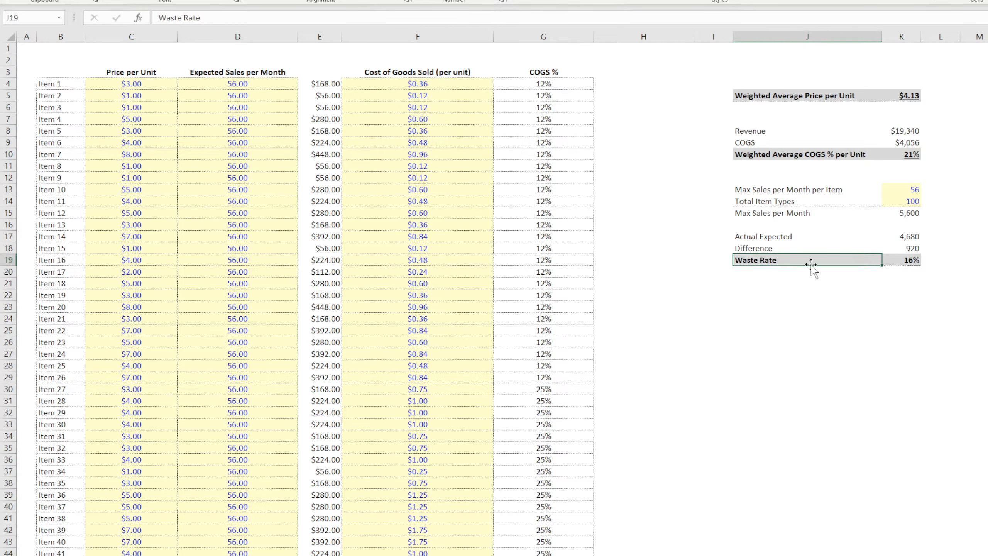
left_click(910, 238)
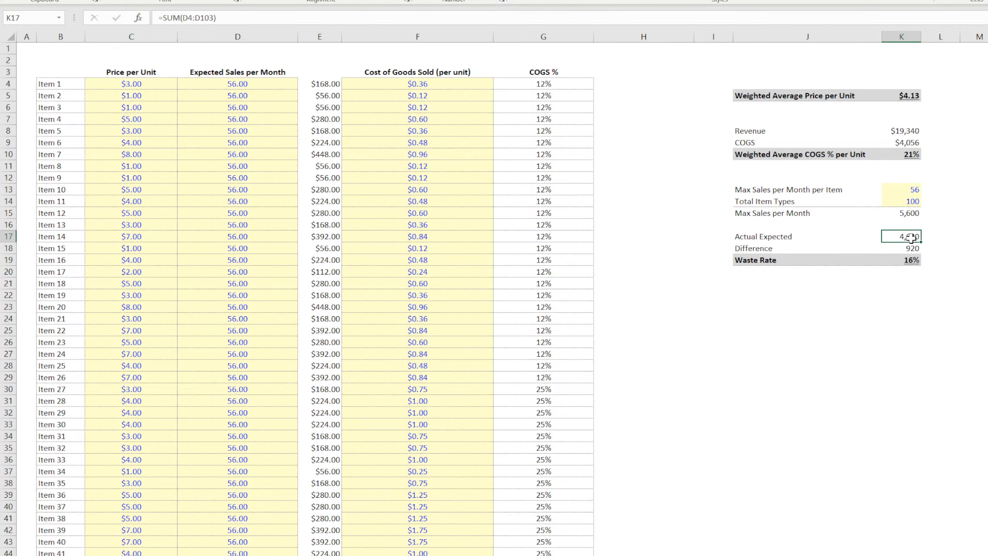
double_click(911, 237)
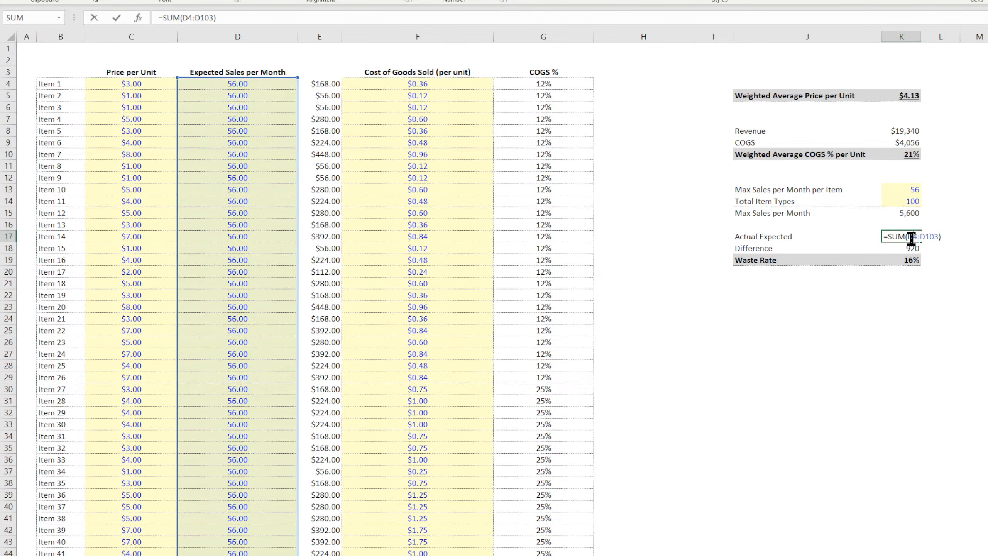
key("Return")
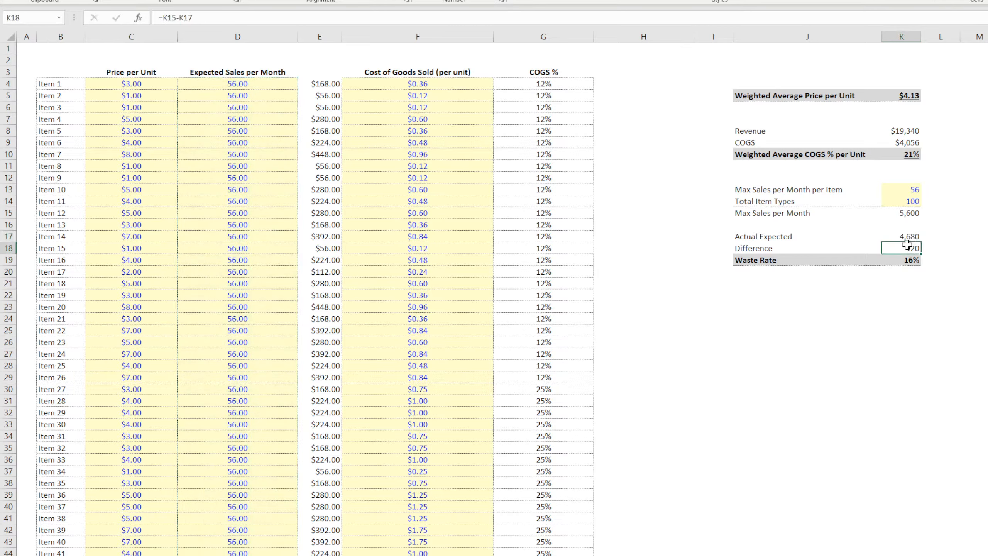
key("Return")
Inspect the Max Sales per Month formula and its two inputs, Max Sales per Month per Item and Total Item Types.
left_click(908, 215)
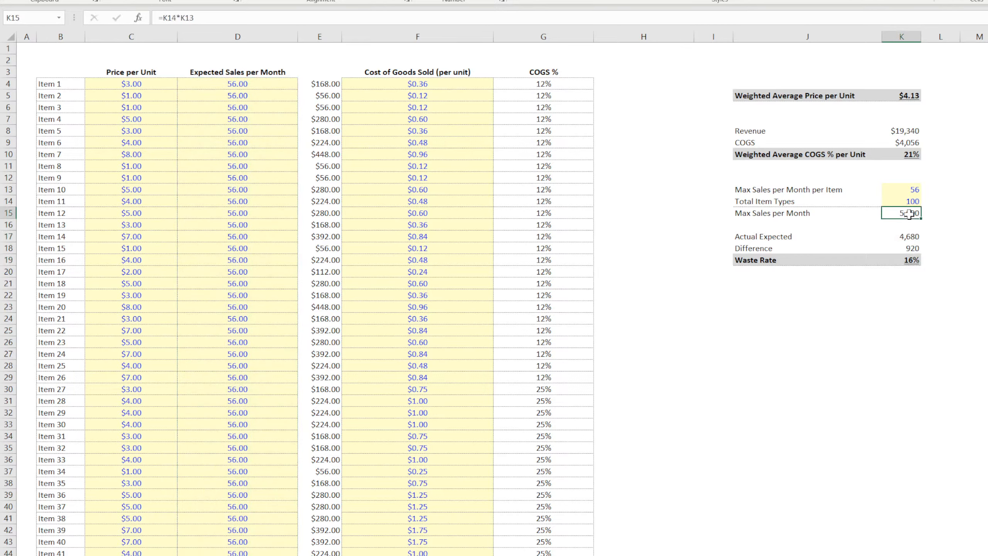
double_click(908, 214)
left_click(910, 189)
left_click(907, 201)
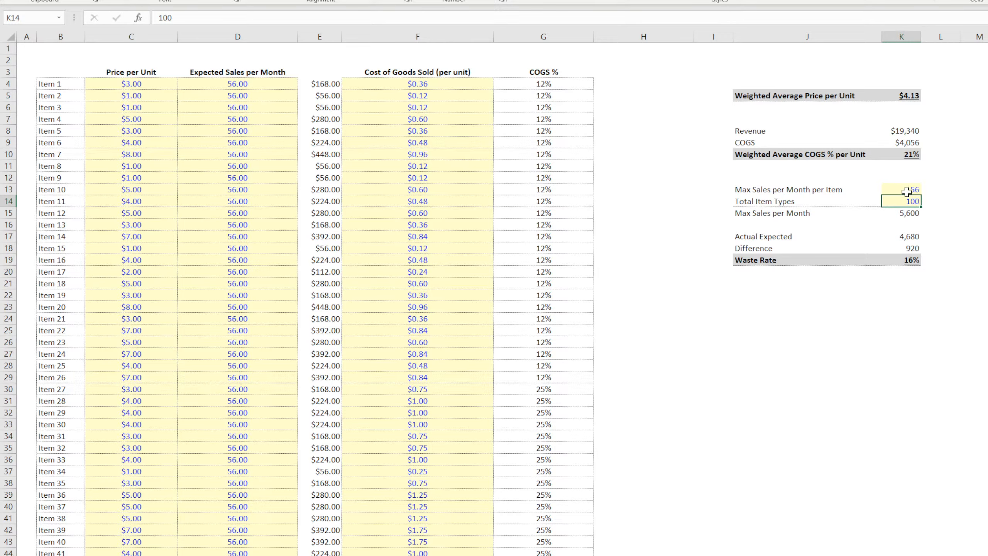
left_click(908, 189)
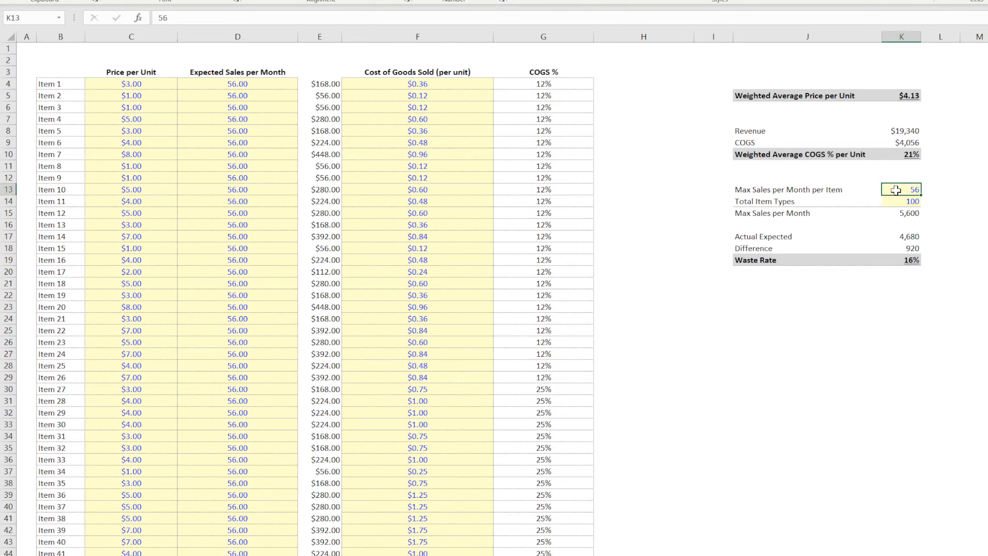
left_click_drag(896, 190, 899, 201)
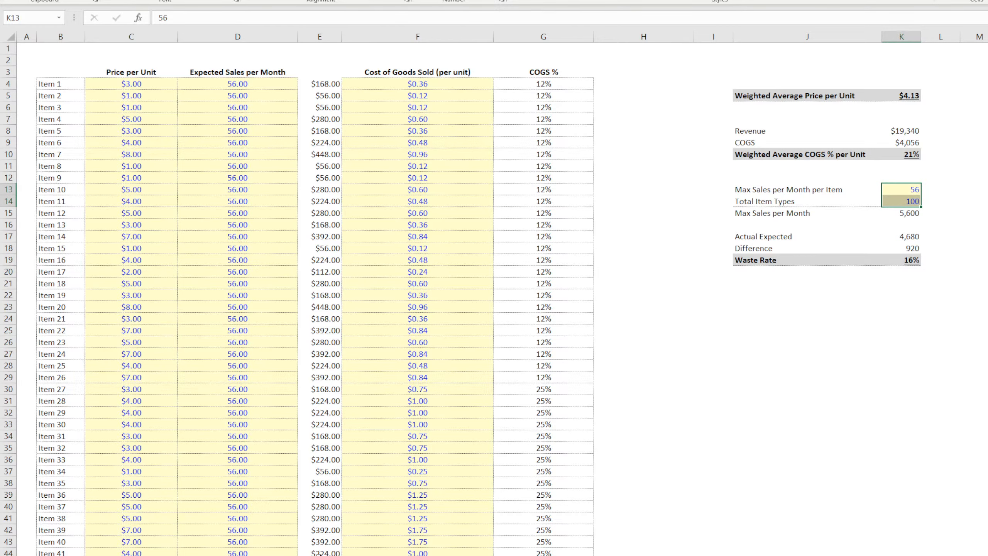
On the Revenue sheet, examine Type 1's Weighted Average Cost of Goods Sold % and yearly Average Price per Item Sold inputs.
key("ctrl+Page_Down")
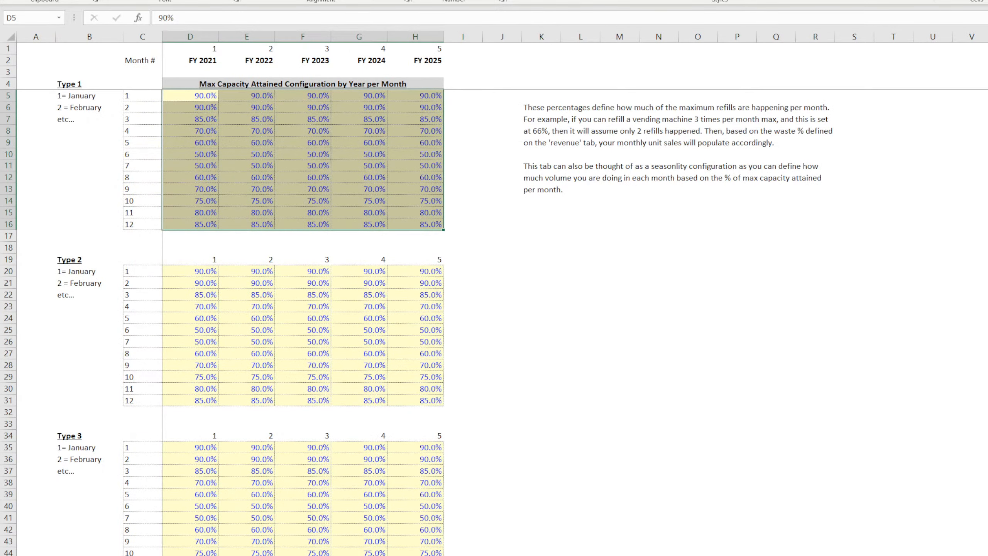
key("ctrl+Page_Down")
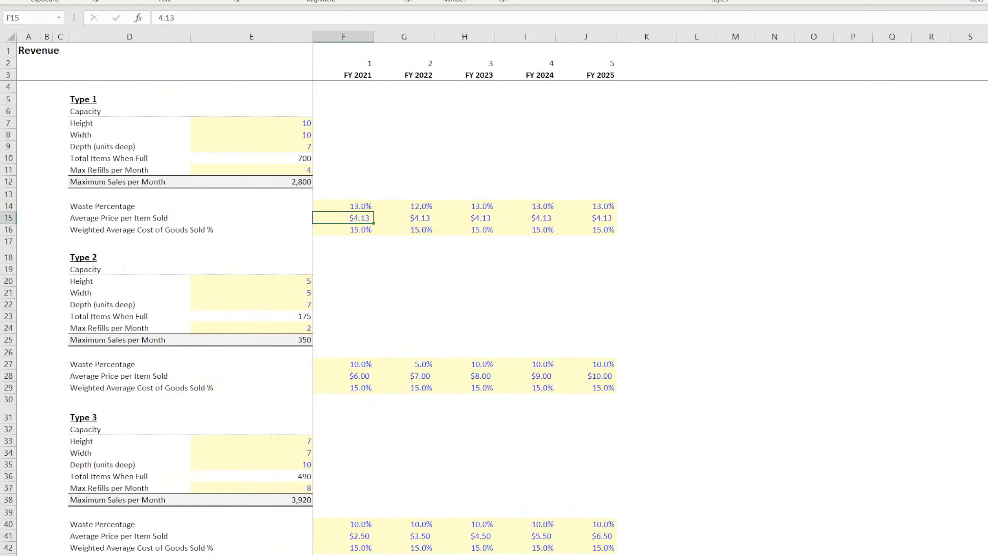
left_click_drag(345, 229, 599, 233)
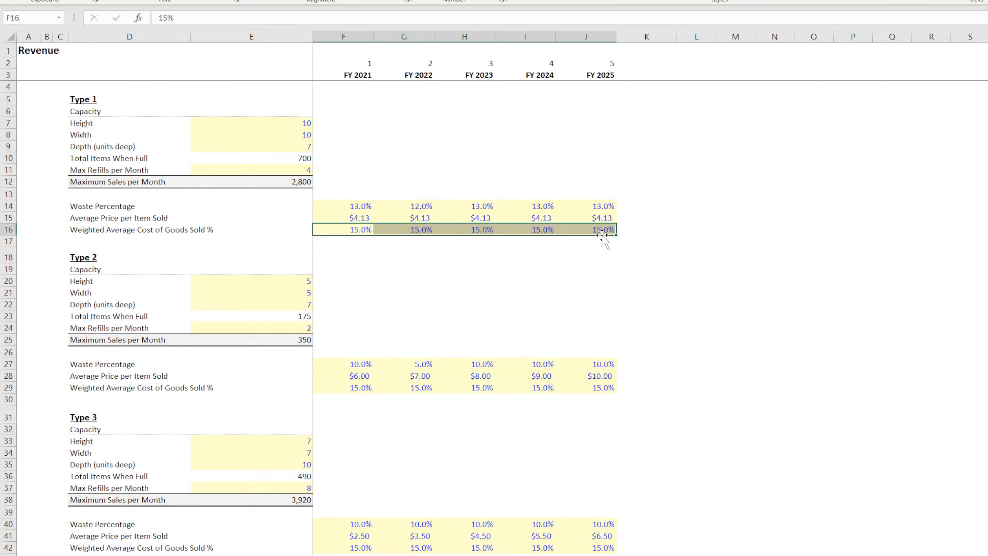
left_click_drag(352, 218, 578, 218)
left_click(353, 218)
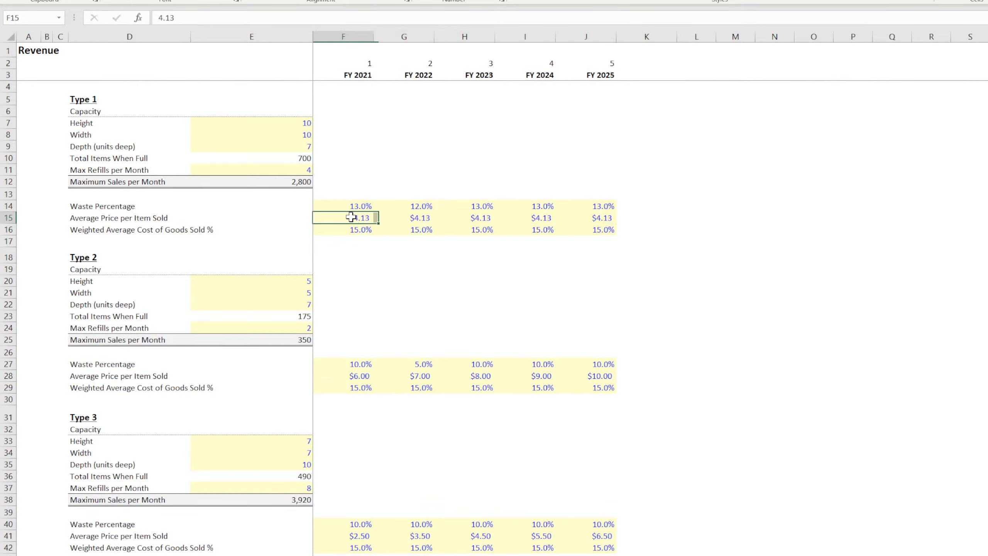
left_click(413, 220)
left_click(359, 218)
left_click(408, 220)
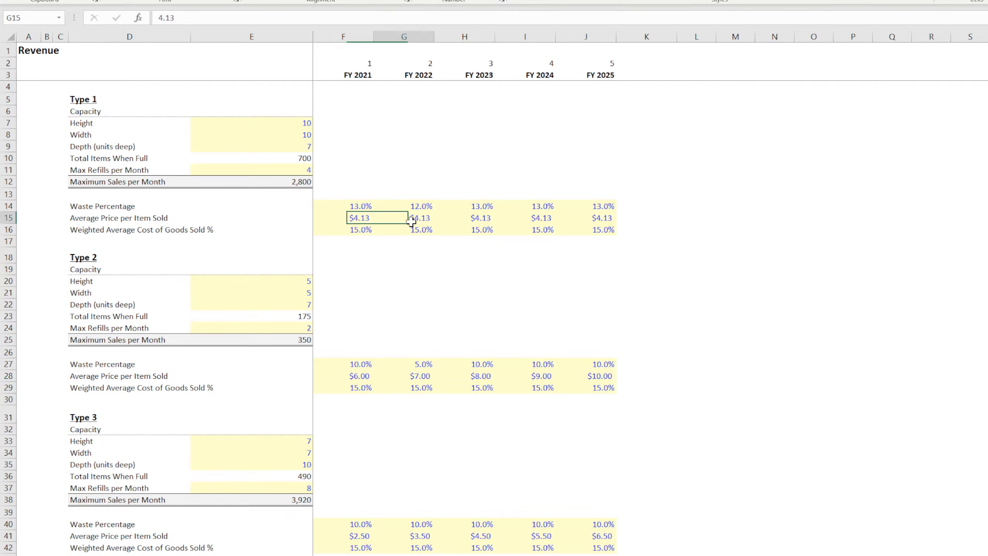
left_click(475, 218)
left_click(357, 219)
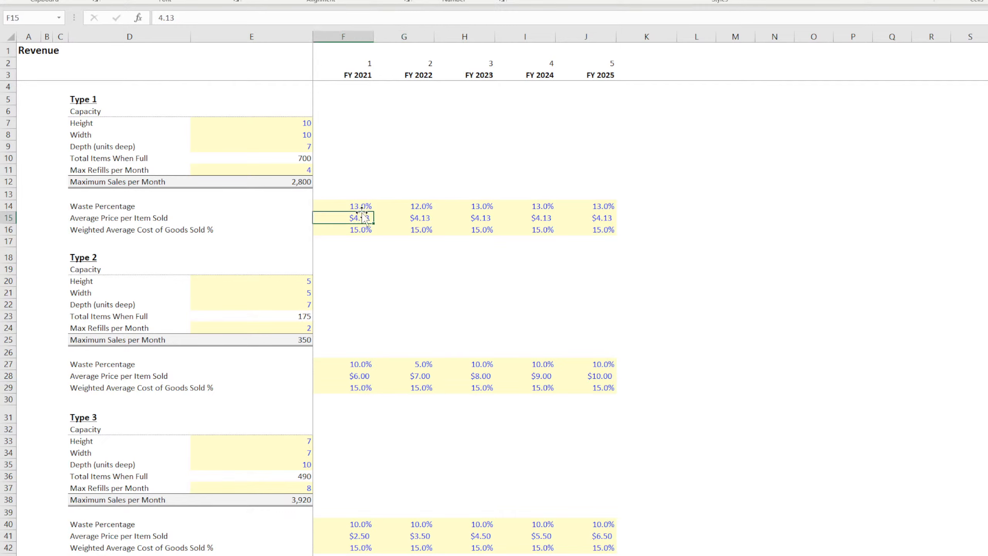
Review Type 1's Waste Percentage together with its price and cost inputs across FY 2021 to FY 2025.
left_click(360, 206)
left_click_drag(348, 205, 578, 238)
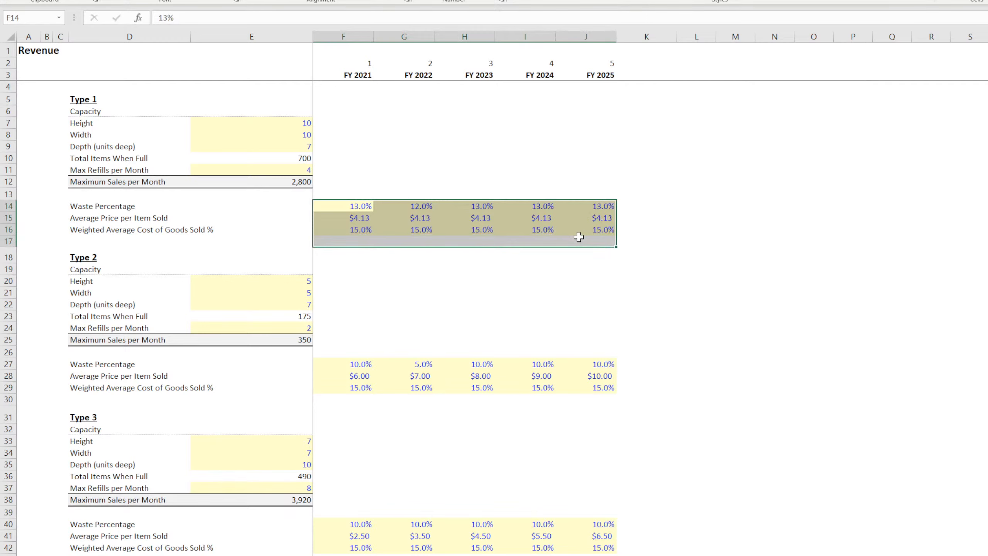
left_click_drag(341, 206, 595, 231)
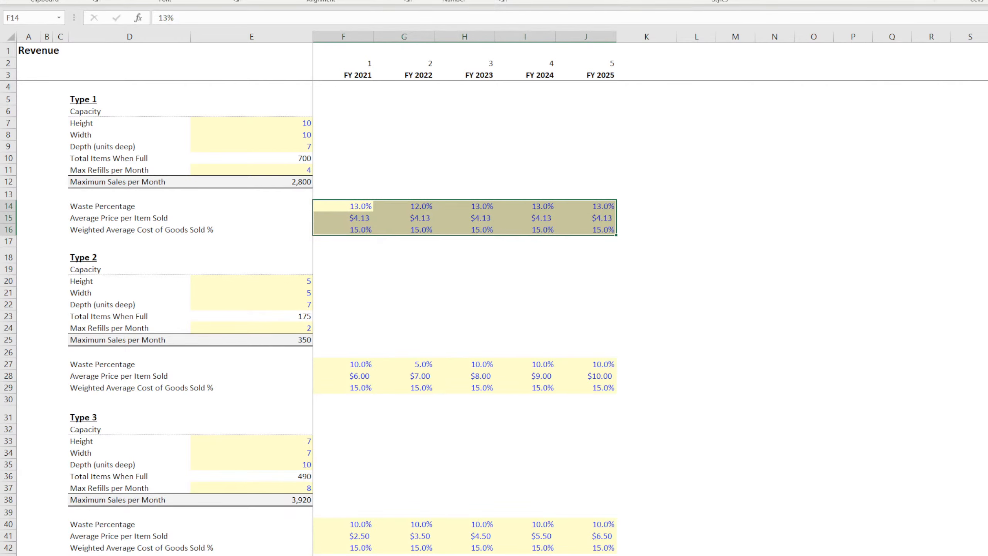
Return to the item pricing sheet and check the weighted average price and COGS % formulas against the per-item price, sales and cost inputs.
key("ctrl+Page_Up")
left_click_drag(131, 85, 260, 261)
left_click(901, 96)
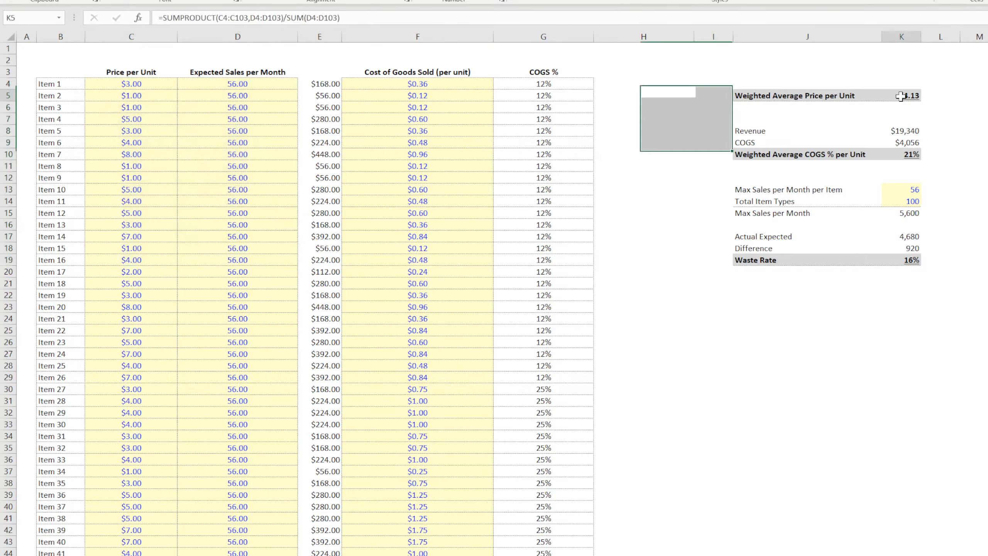
left_click(907, 154)
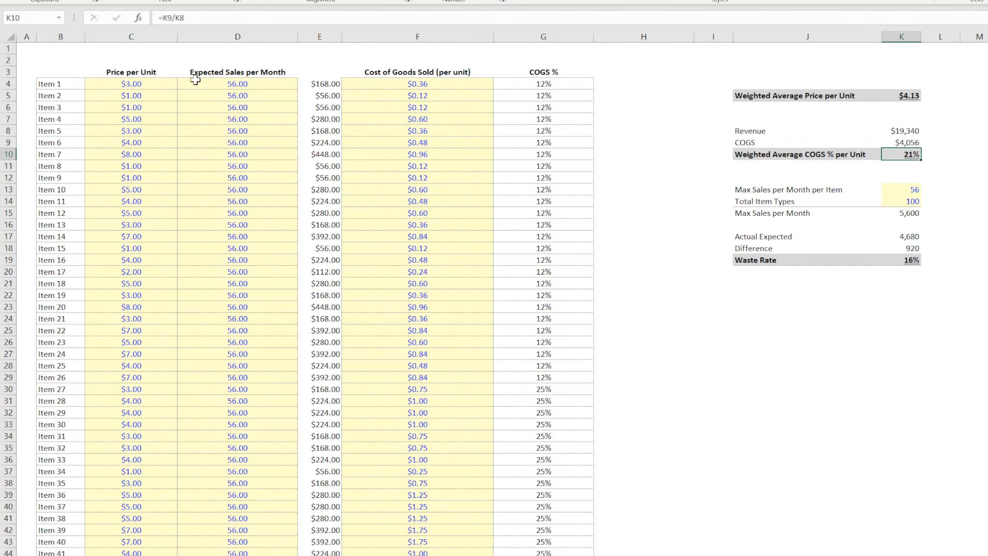
left_click_drag(116, 89, 221, 364)
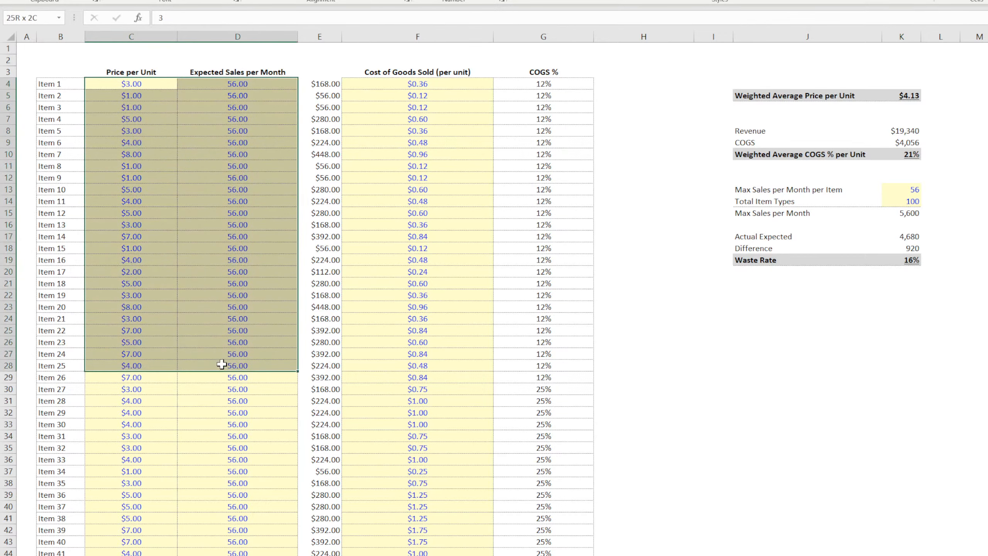
left_click_drag(403, 85, 398, 248)
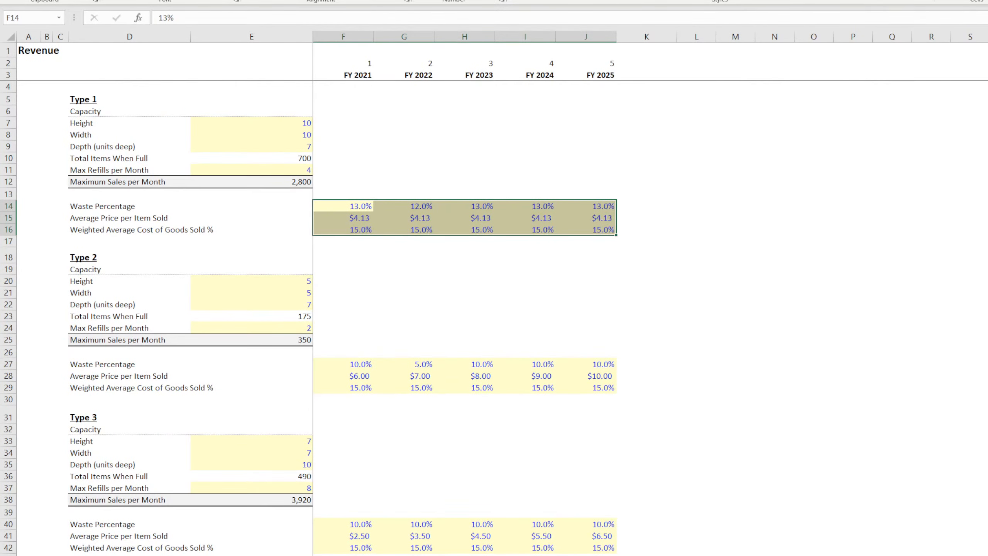
left_click(745, 270)
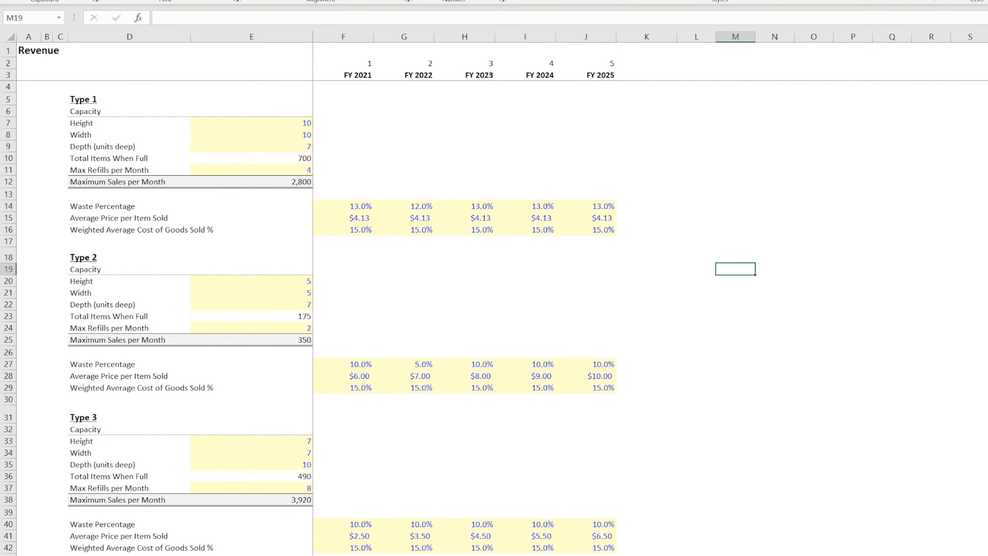
left_click(801, 411)
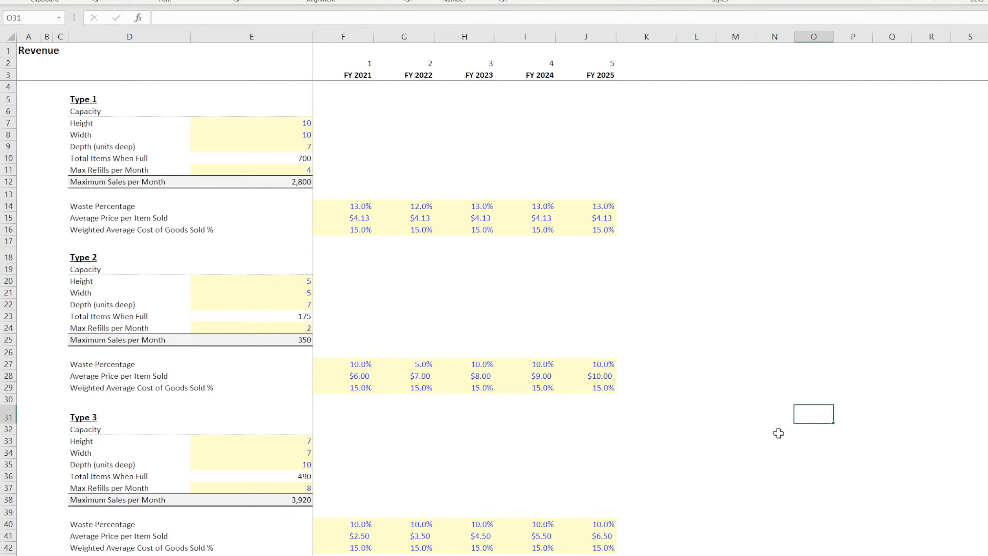